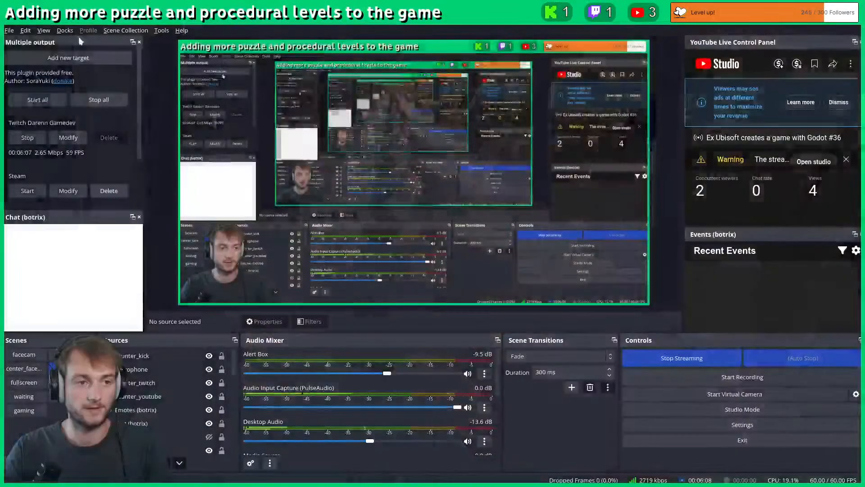
- Switch to the Godot editor, run the project and start the minigames survivor puzzle through the game's Challenges tile
key(alt+Tab)
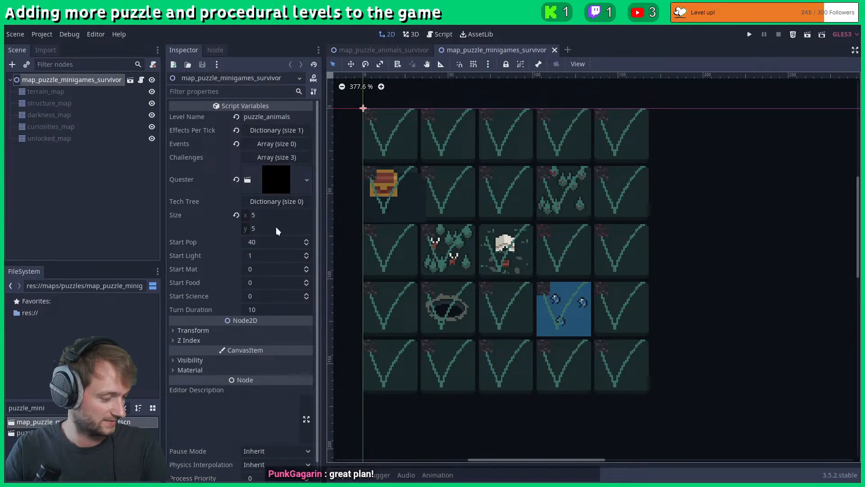
drag(162, 213, 165, 208)
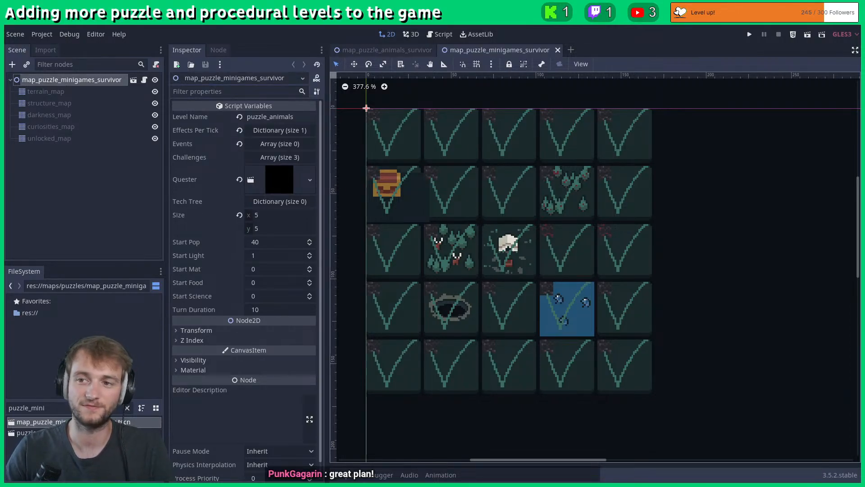
key(F5)
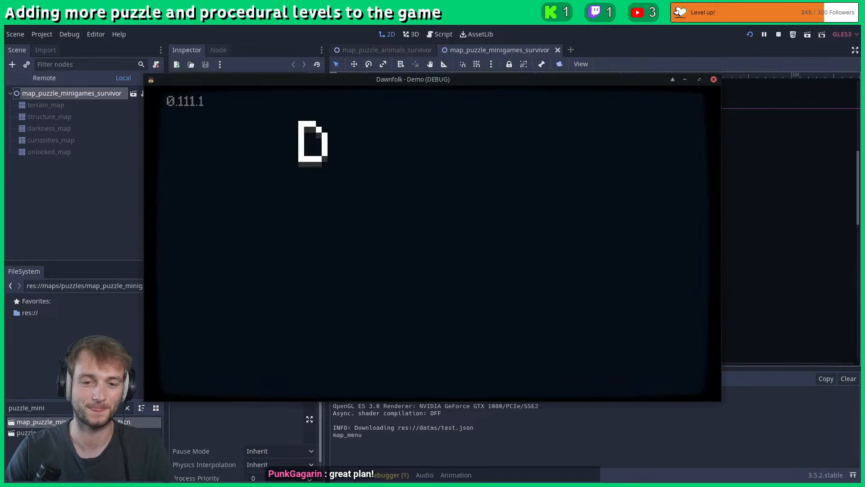
key(space)
key(Up)
key(Up)
key(Up)
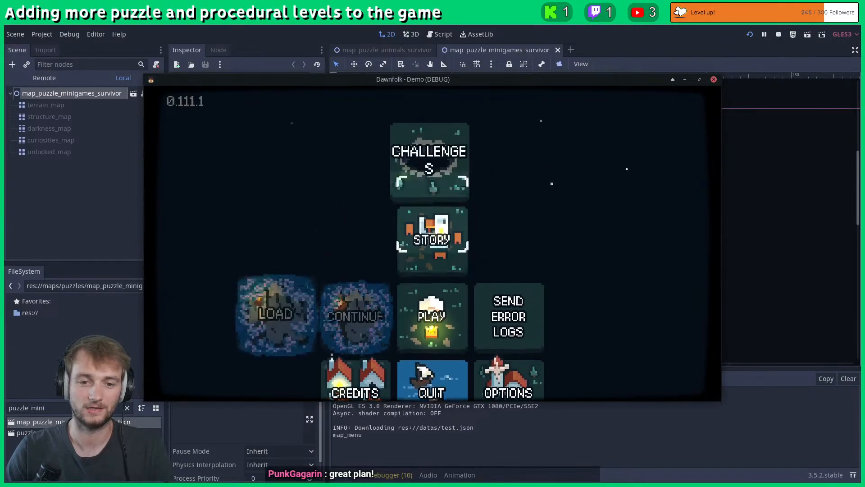
key(space)
key(Left)
key(space)
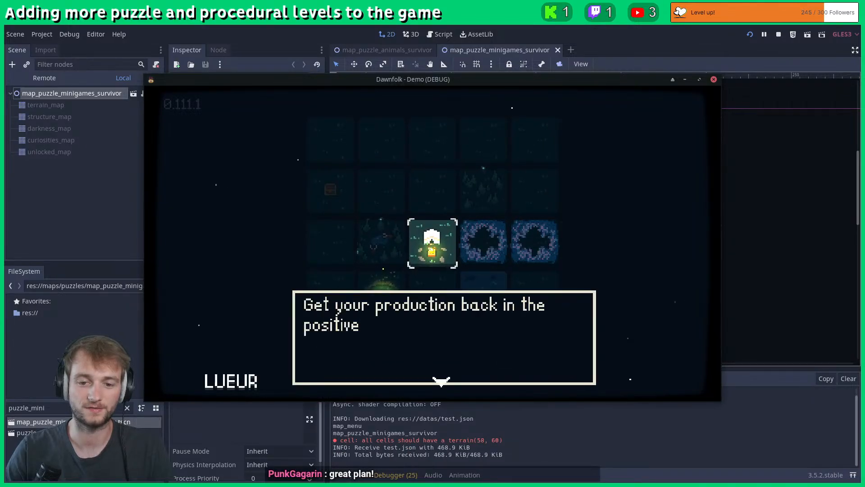
- Playtest cleansing the dark tile beside the home, check the cleanse action on the farther dark tile, and close the game
key(space)
key(Right)
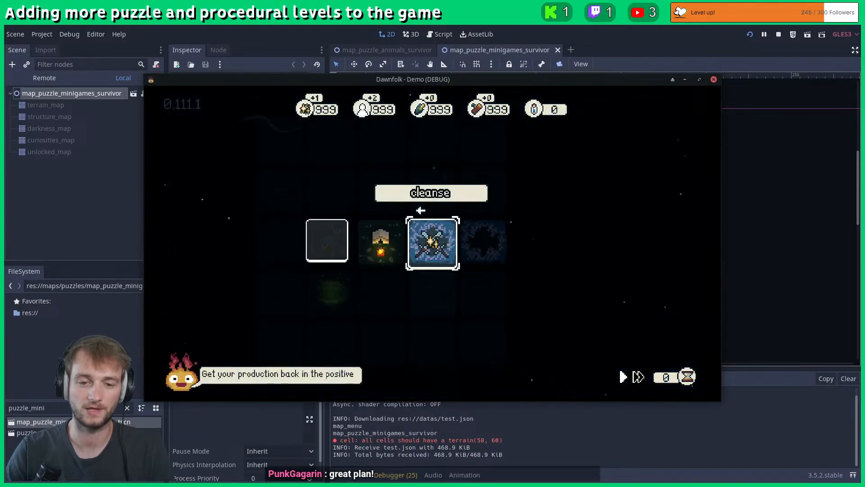
key(space)
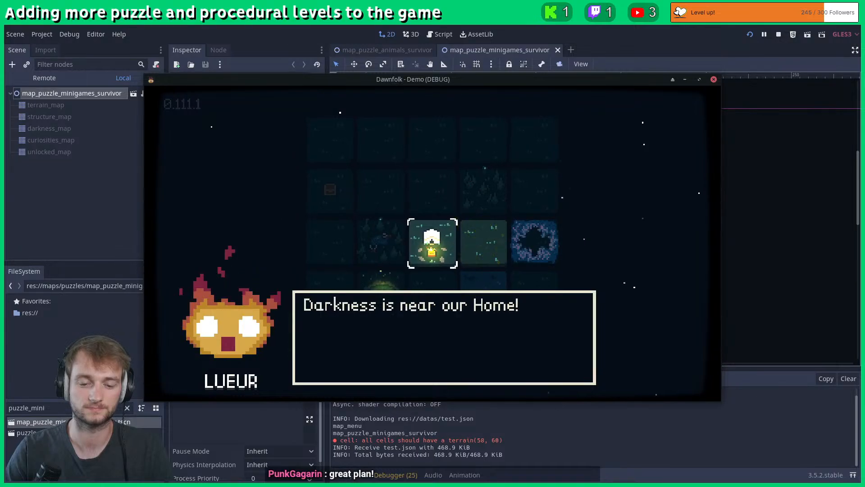
key(space)
key(Right)
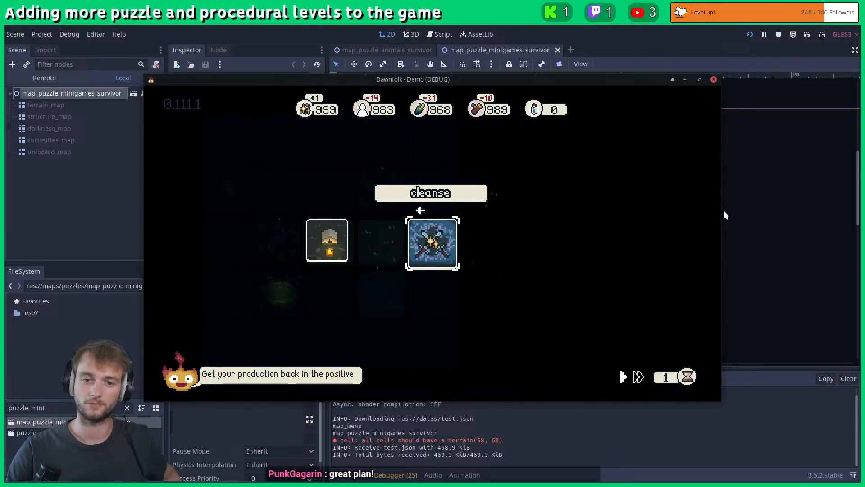
click(713, 80)
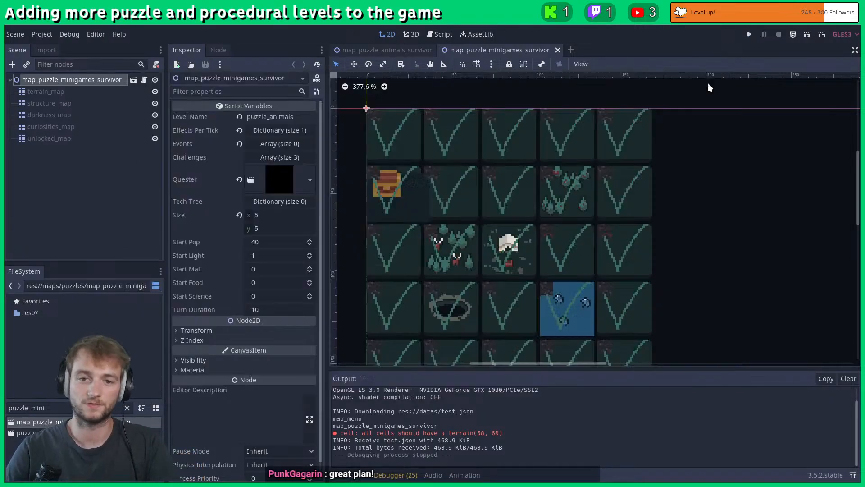
- Search the project files for darkness_2 and open the darkness_2.tscn scene
drag(49, 408, 5, 398)
text(da)
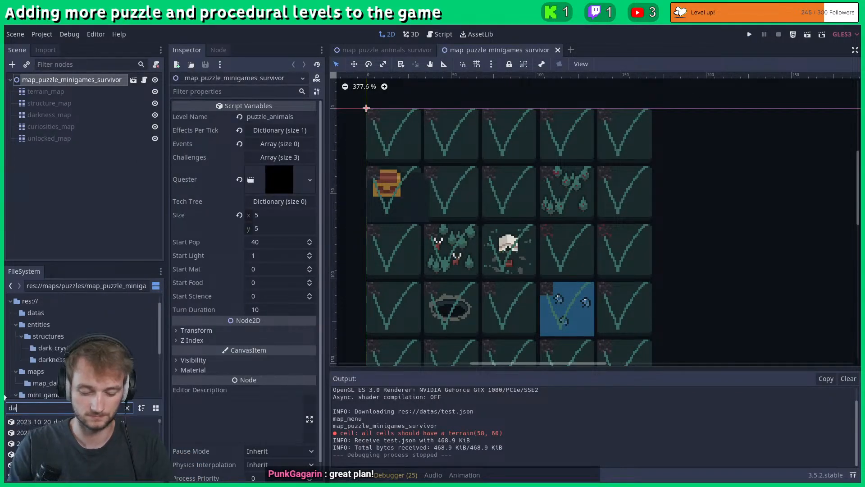
text(rkness_2)
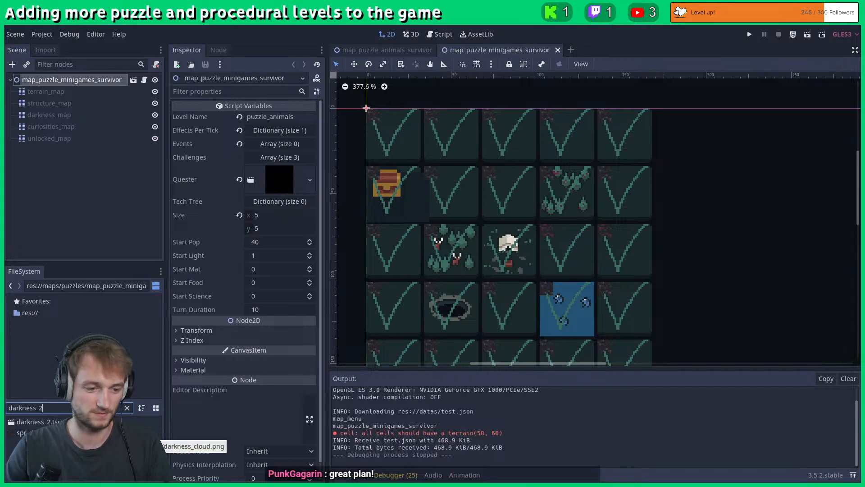
double_click(40, 423)
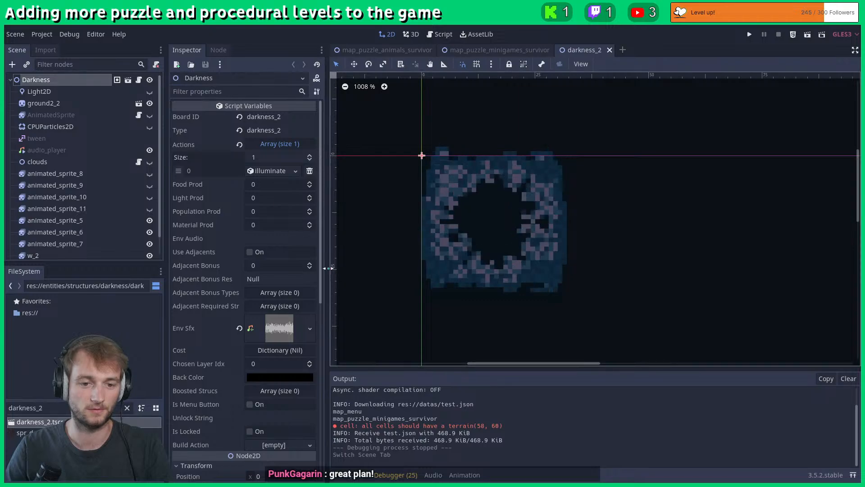
- Create the Cost dictionary on the Darkness node and set its new key to the string "light"
drag(320, 270, 318, 297)
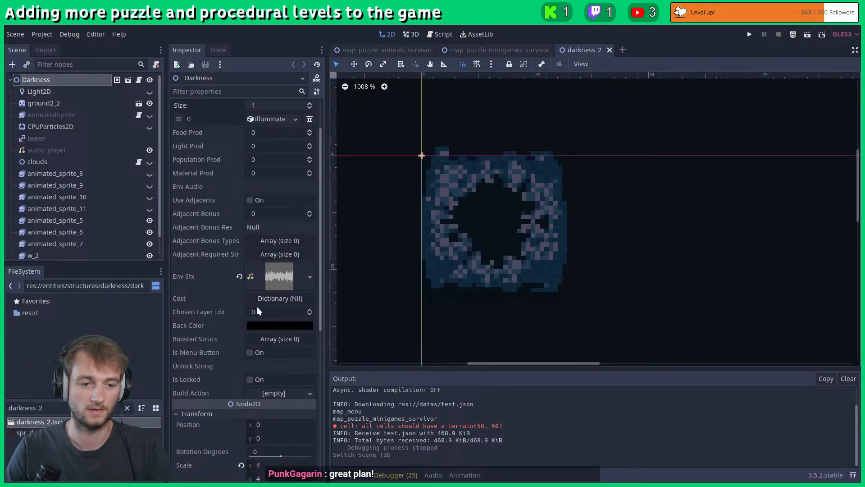
click(299, 299)
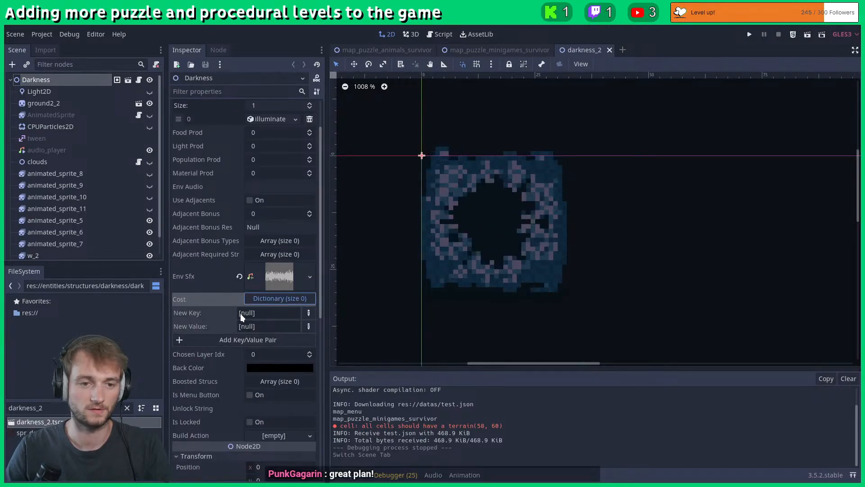
scroll(240, 312, up, 2)
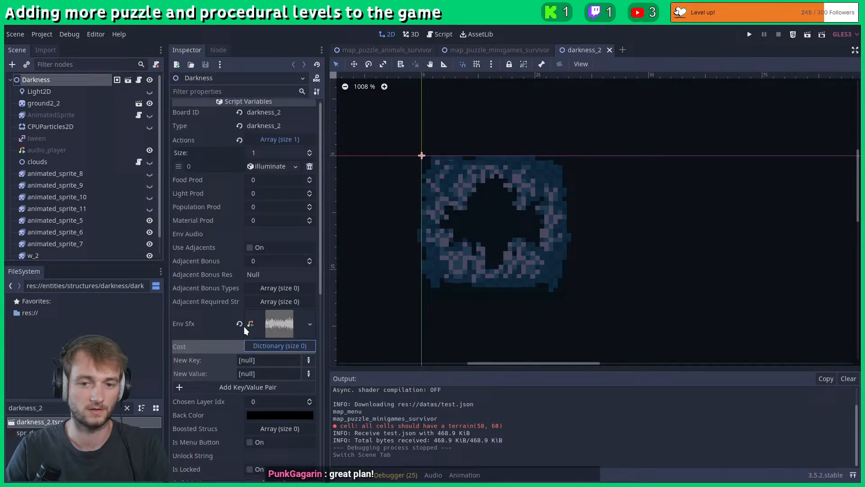
click(309, 360)
click(268, 229)
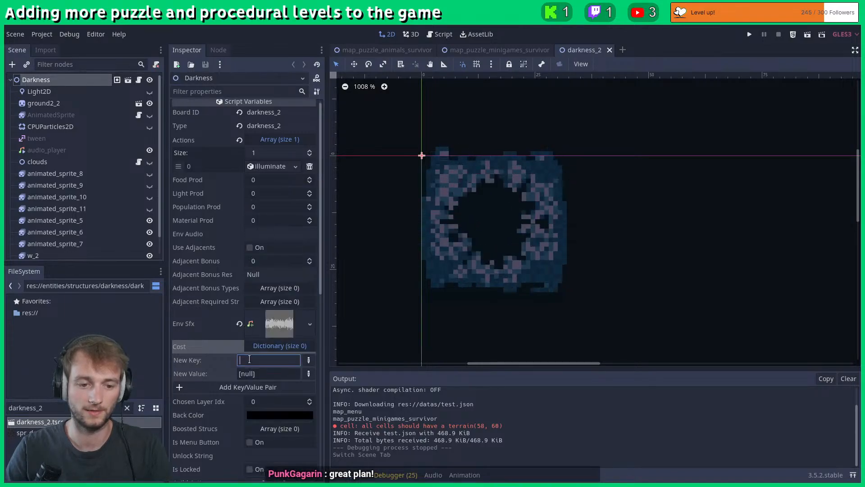
text(light)
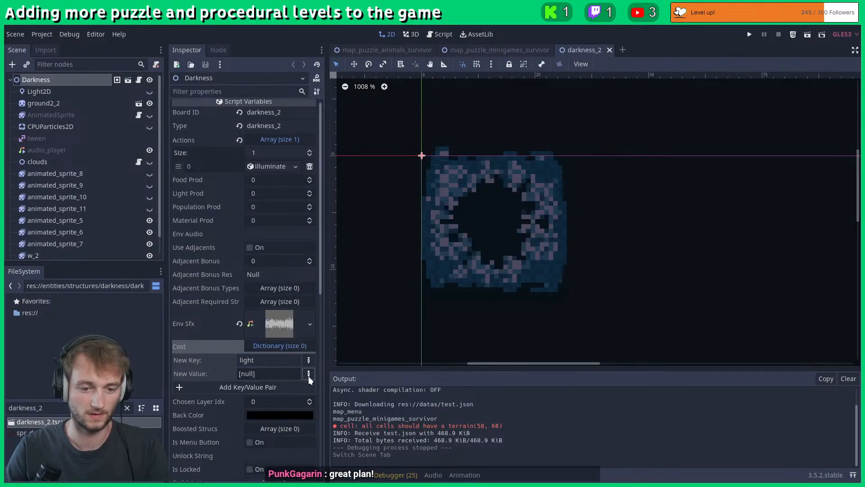
- Set the light cost's value to -20, add the pair to the Cost dictionary, and save the scene
click(309, 374)
click(280, 209)
click(256, 370)
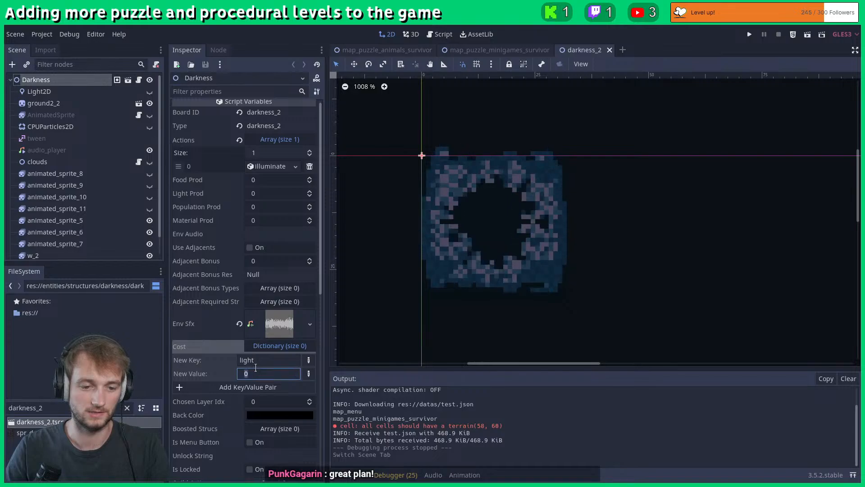
text(-)
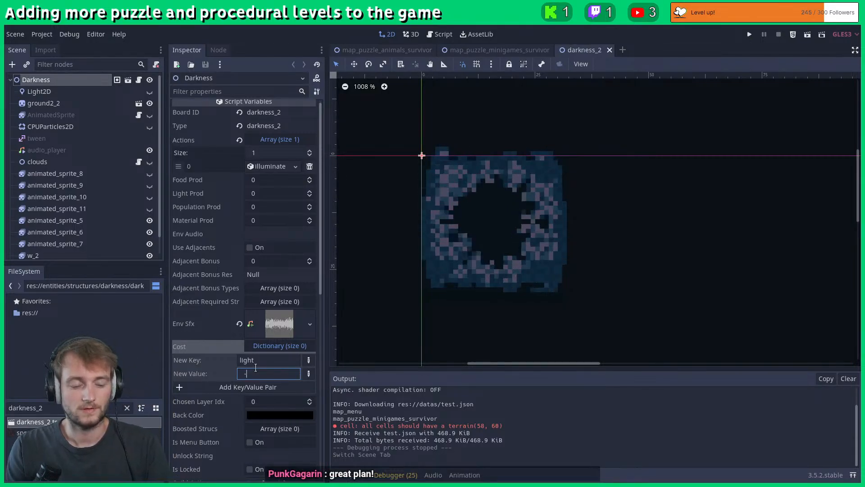
text(10)
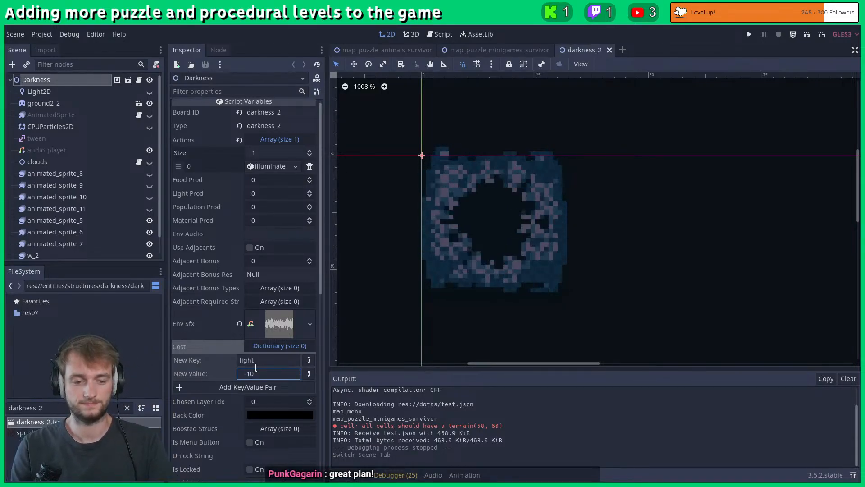
text(20)
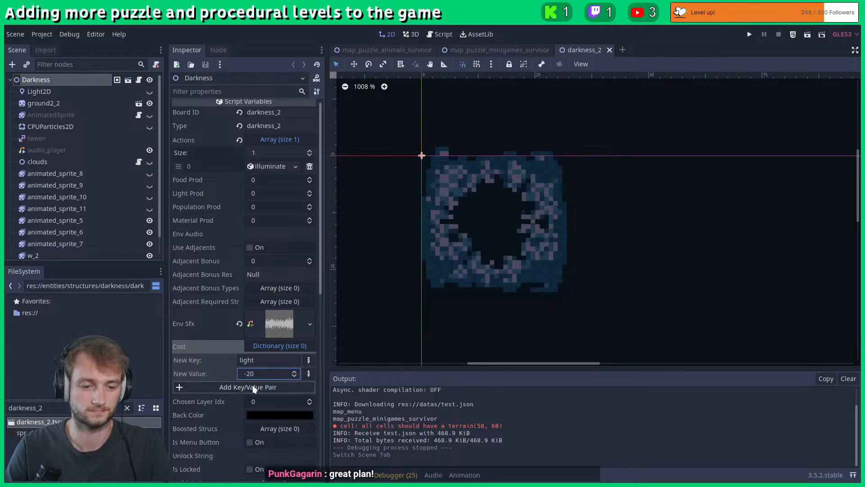
click(253, 386)
key(ctrl+s)
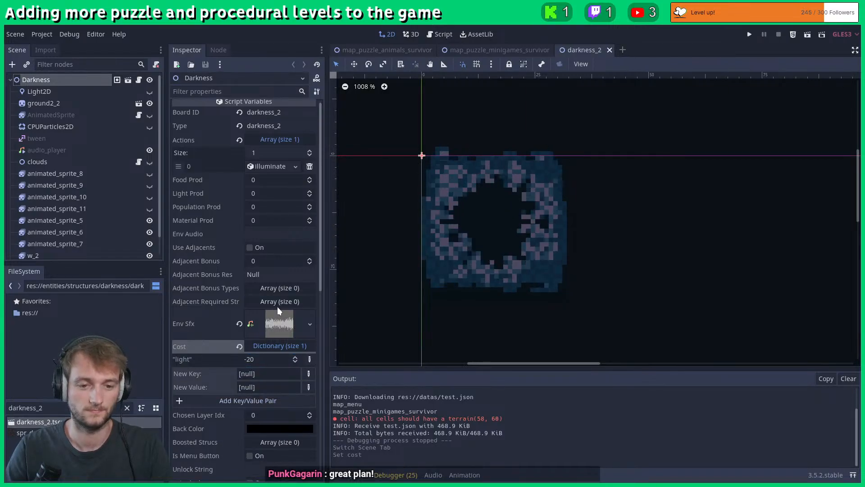
- Run the project again and start the minigames survivor puzzle to test the new darkness cost
click(748, 35)
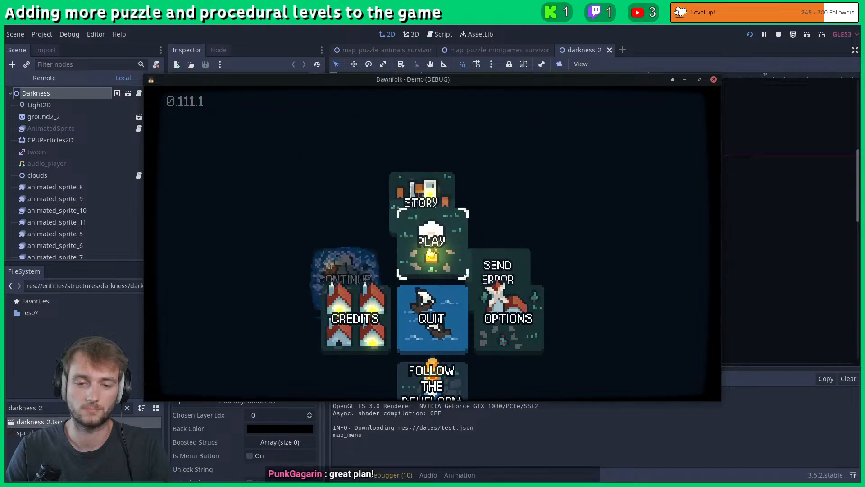
key(Up)
key(Up)
key(Up)
key(Left)
key(Return)
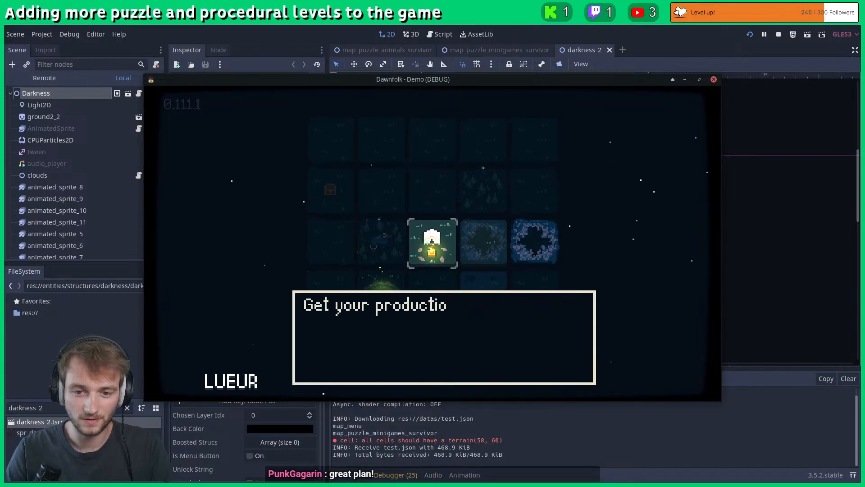
- Dismiss the quest dialogue and check the cleanse action on the dark tiles beside the home
key(Return)
key(Right)
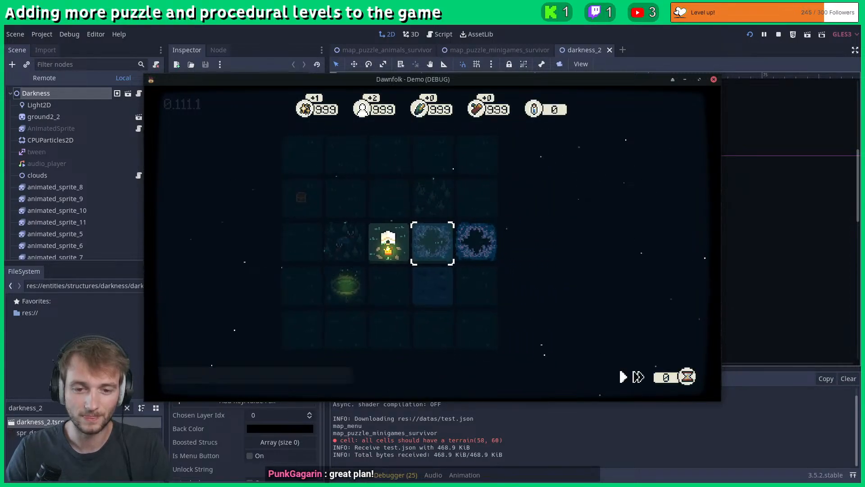
key(Return)
key(Right)
key(Return)
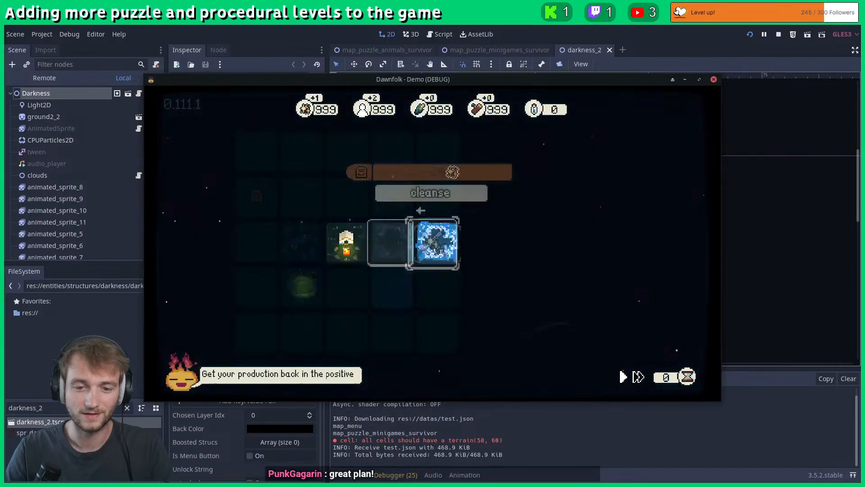
key(Left)
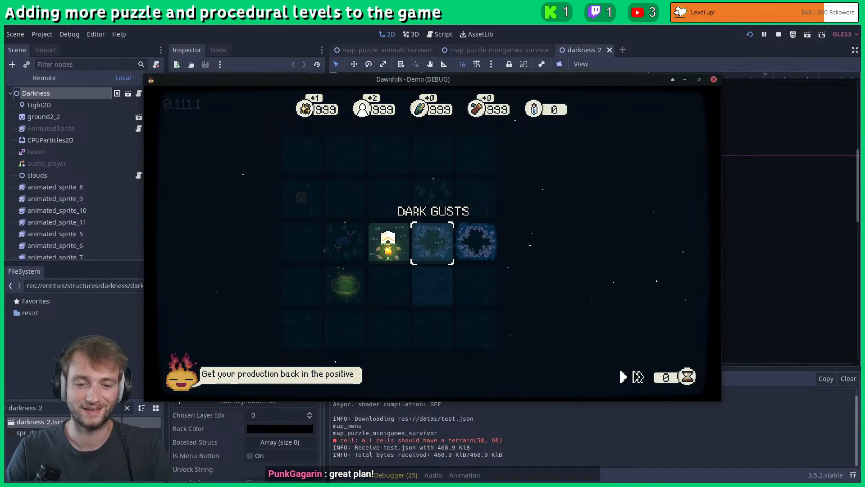
- Revisit the home and Dark Gusts tiles, dismiss the darkness warning dialogue, and stop the running game
key(Up)
key(Down)
key(Left)
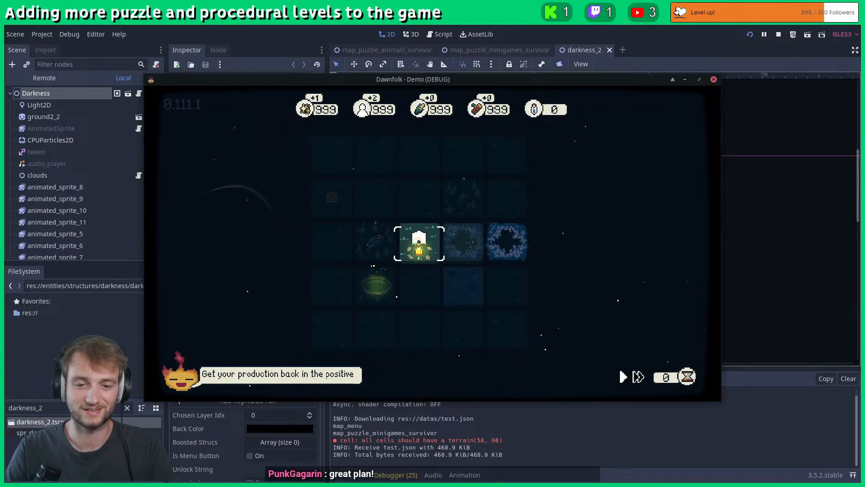
key(Right)
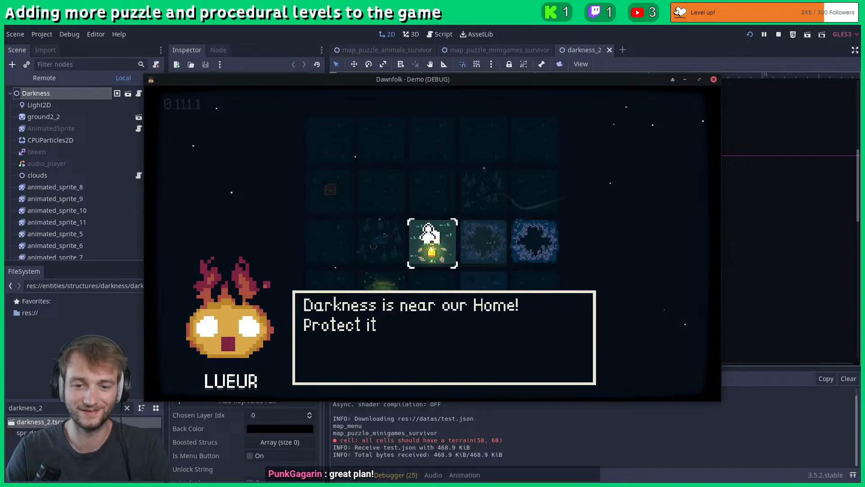
key(Return)
key(Right)
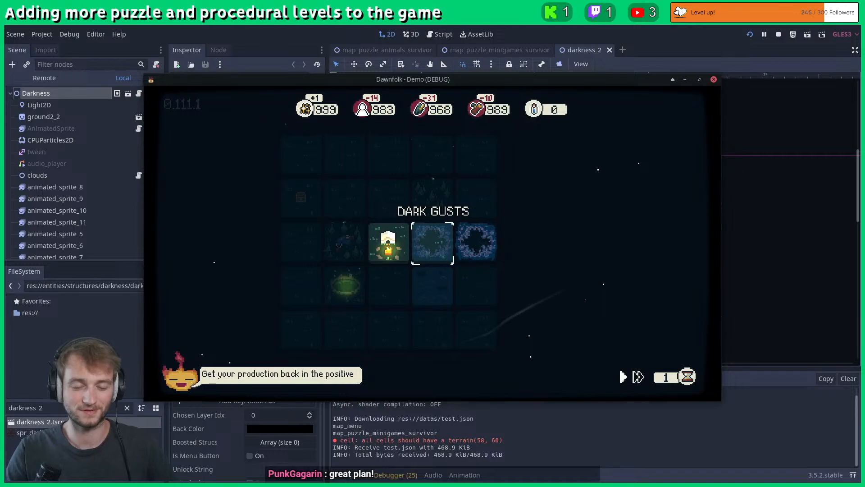
key(F8)
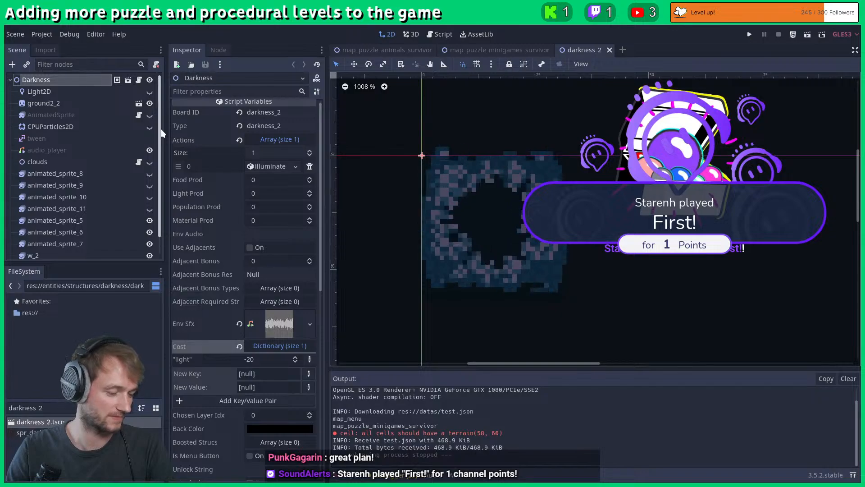
- Look through the darkness_2 scene's nodes and open the script attached to the root Darkness node
drag(161, 129, 163, 179)
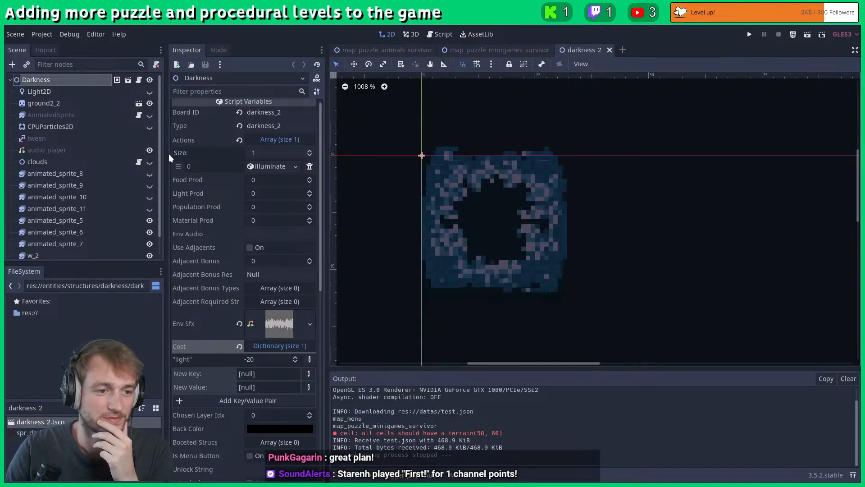
scroll(161, 168, down, 2)
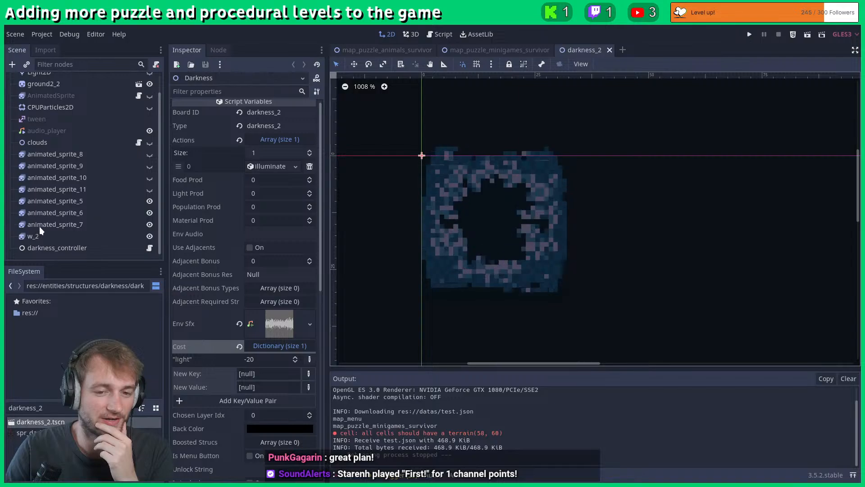
scroll(144, 112, up, 2)
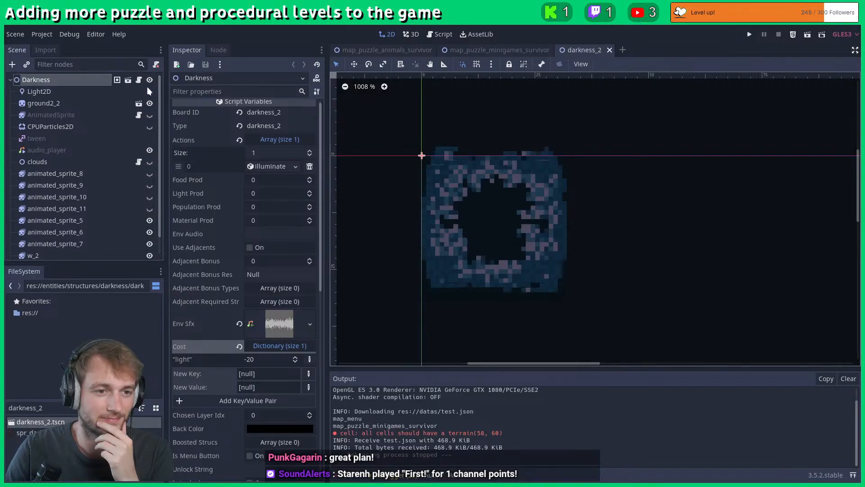
click(139, 81)
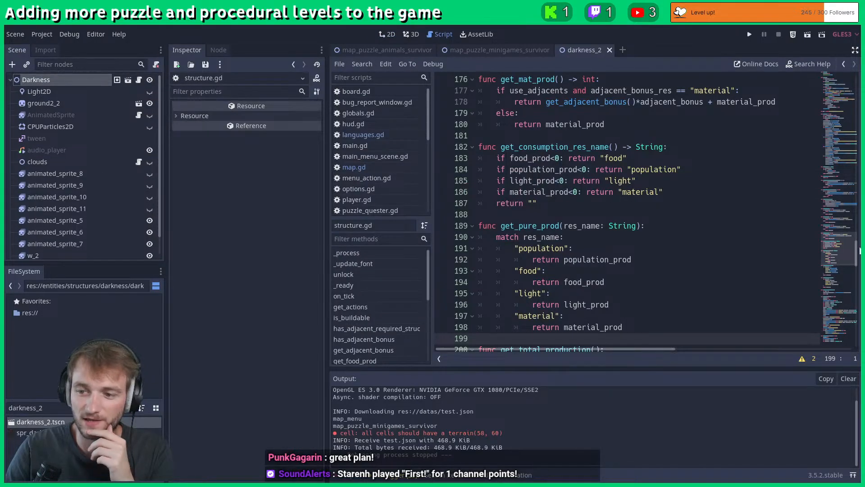
- Review the exported variables and node references declared at the beginning of structure.gd
drag(860, 251, 857, 85)
scroll(619, 172, down, 3)
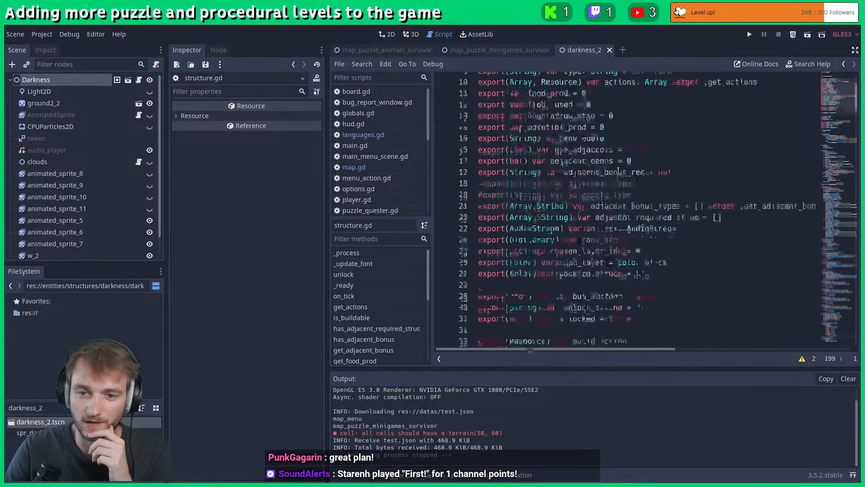
scroll(618, 171, down, 5)
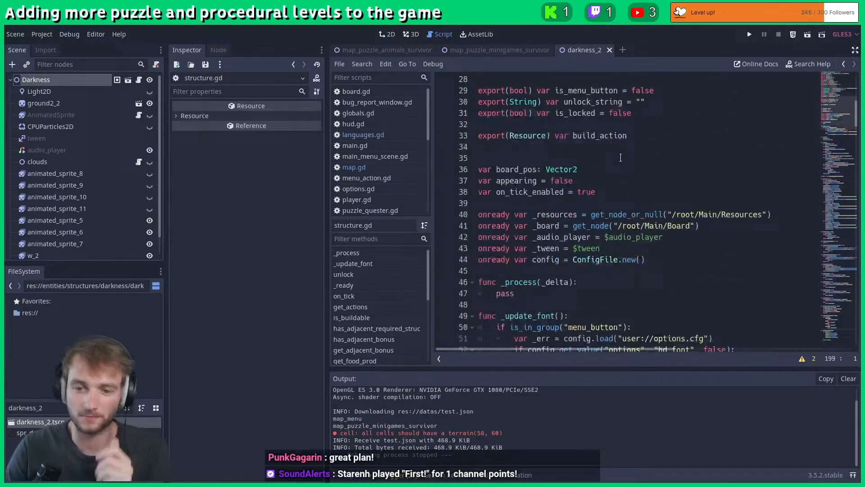
scroll(604, 163, down, 2)
click(595, 170)
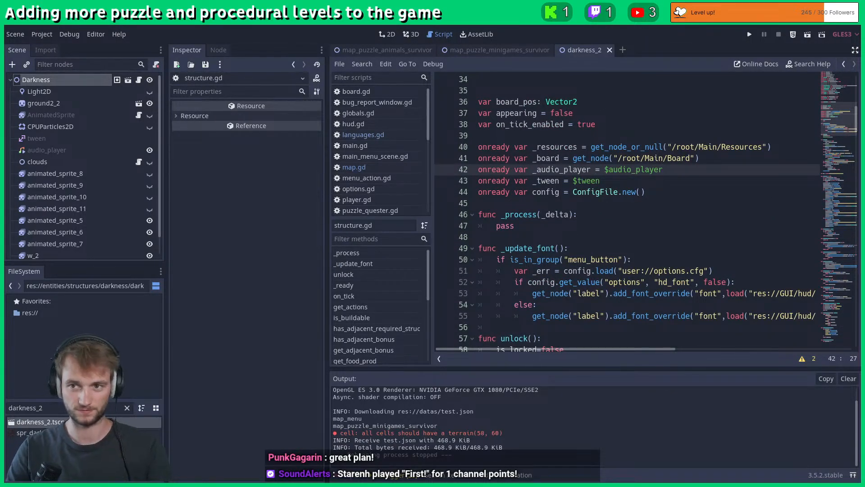
- Switch to the map_puzzle_minigames_survivor scene and inspect its tile layout and structure_map in the 2D view
click(482, 51)
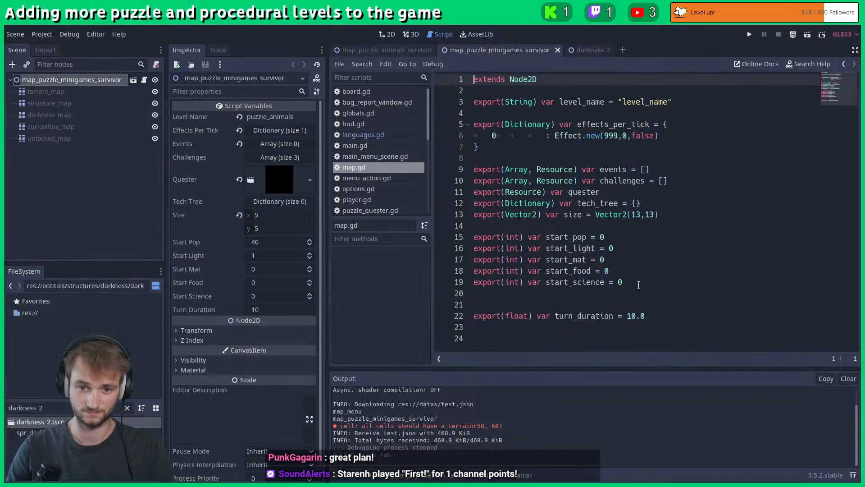
click(387, 35)
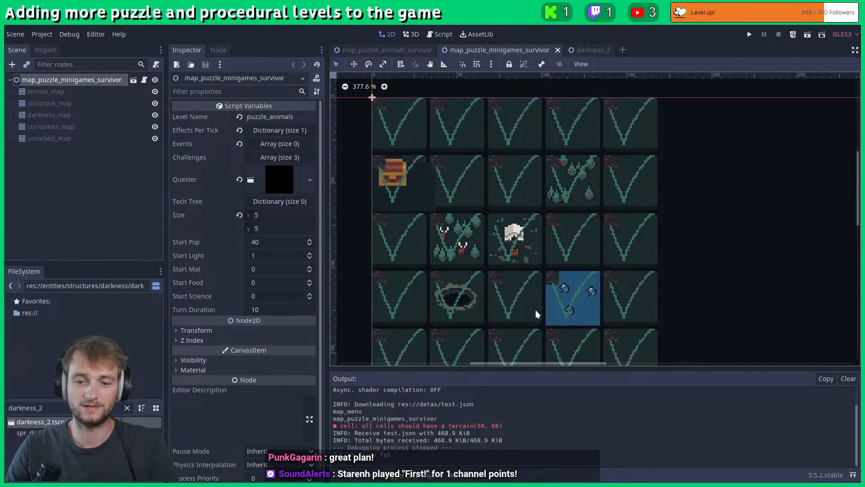
scroll(536, 310, down, 3)
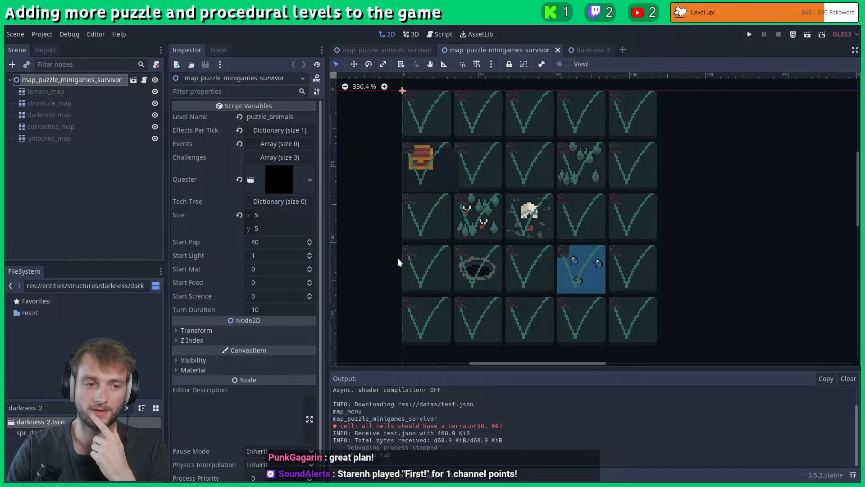
click(44, 104)
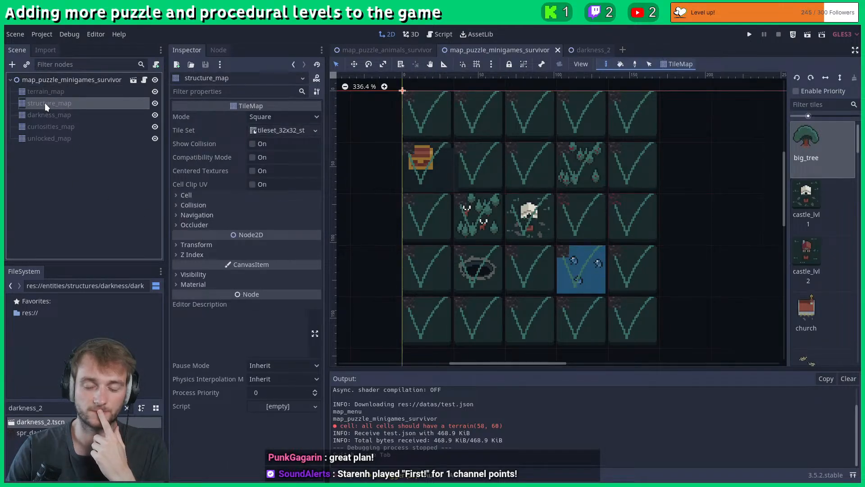
- Filter the script list by "quester" and open puzzle_quester.gd
click(145, 80)
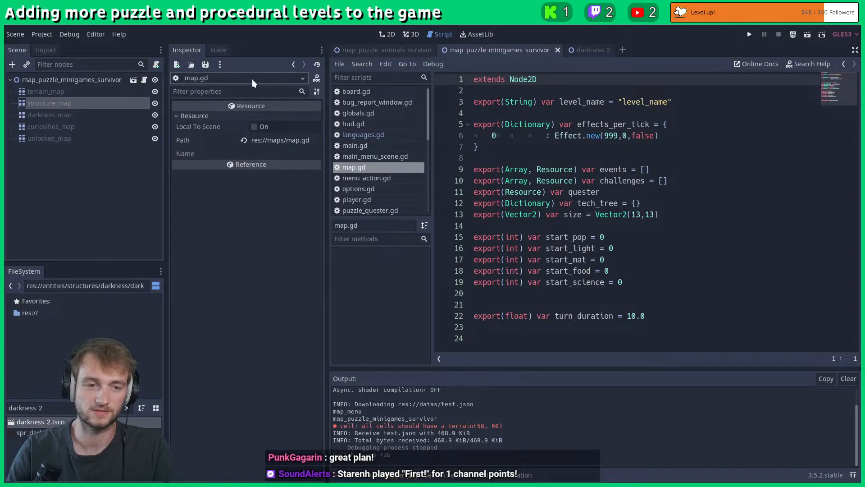
click(381, 77)
text(quester)
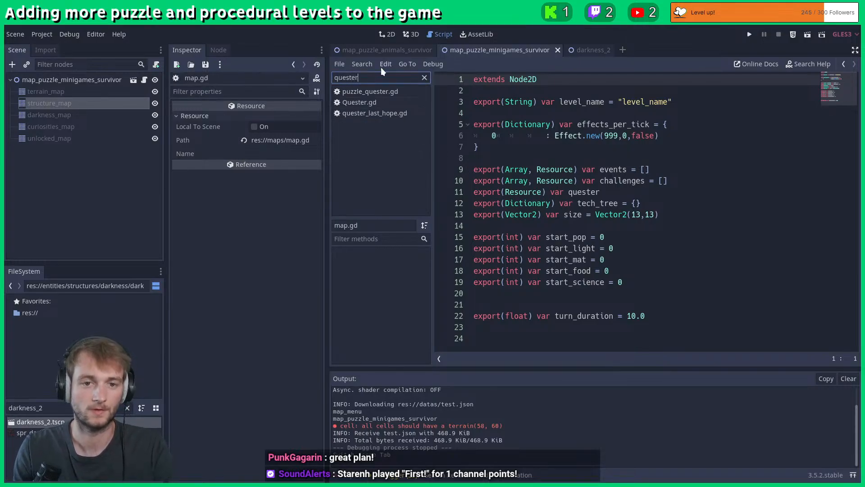
click(370, 91)
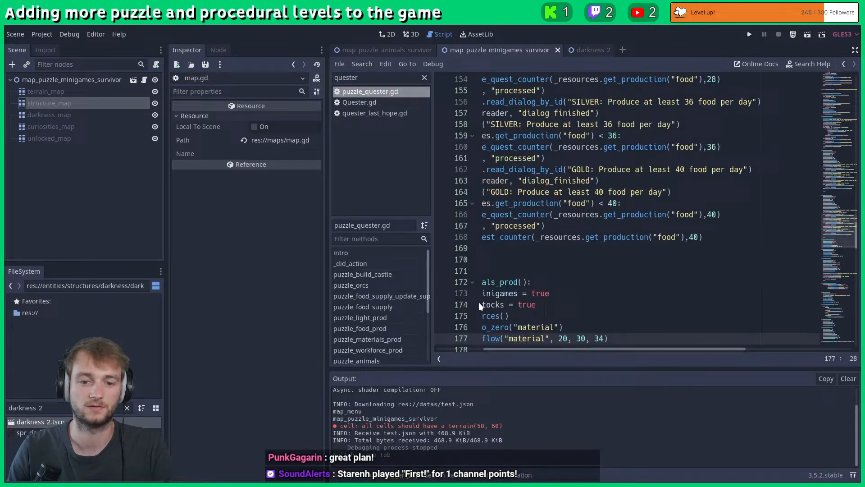
- Search the script's methods for "minig" and check the level name set on the map_puzzle_minigames_survivor root node
click(382, 239)
text(minig)
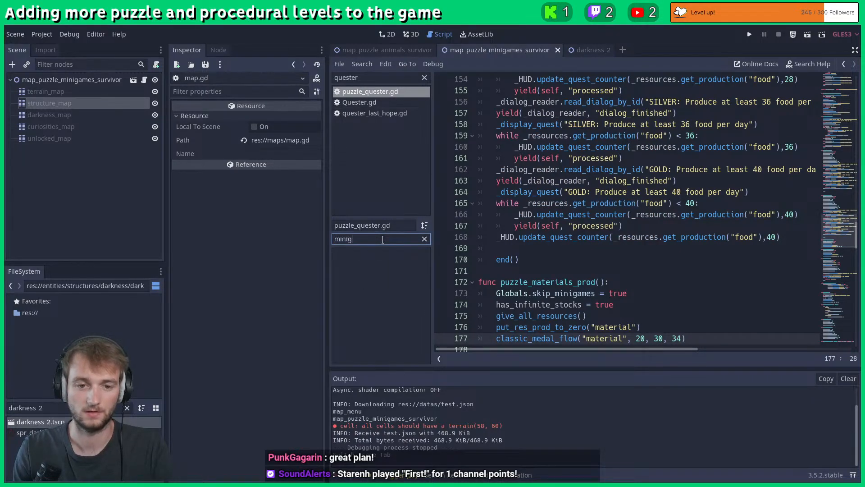
key(BackSpace)
click(99, 82)
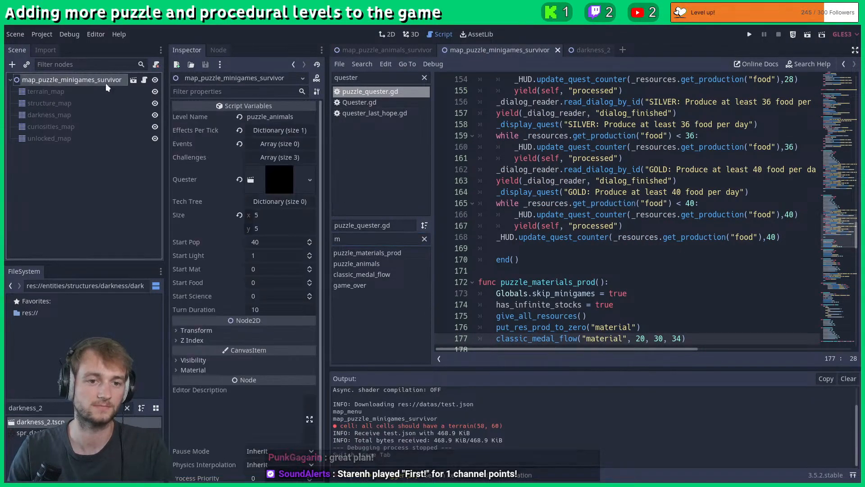
double_click(289, 116)
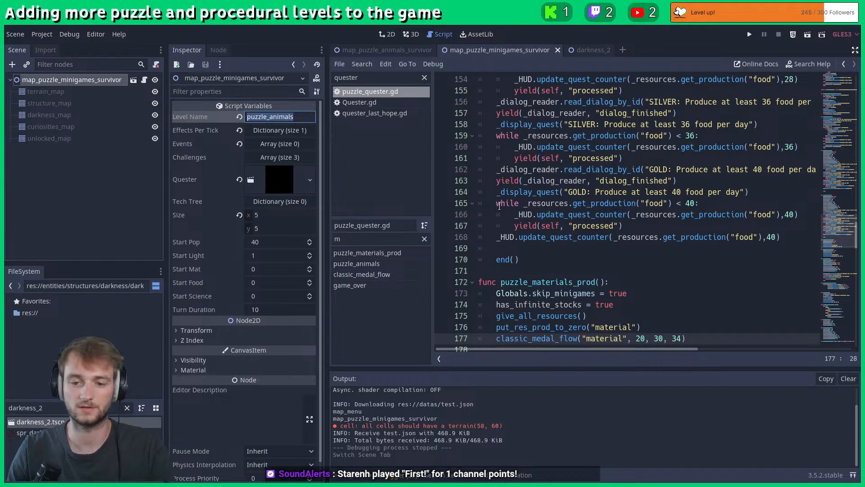
- Declare a new puzzle_minigames() function after puzzle_animals() in puzzle_quester.gd, leaving an indented empty line for its body
click(547, 249)
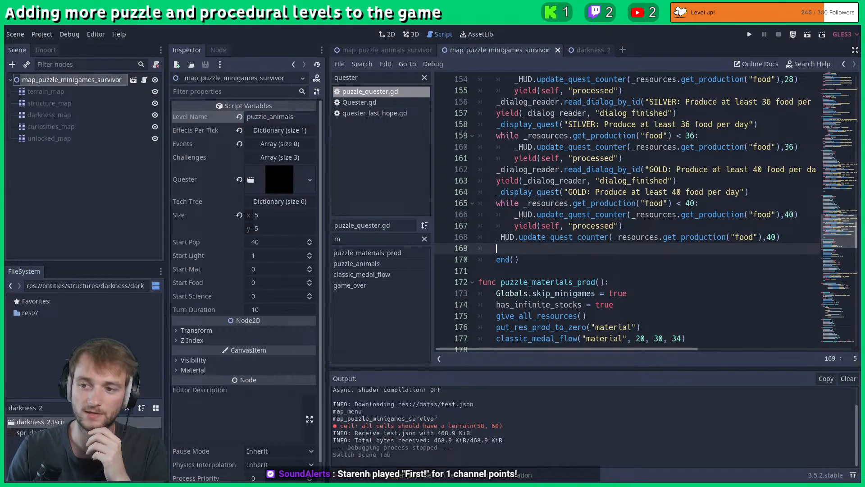
mouse_move(856, 235)
mouse_down()
mouse_move(854, 324)
mouse_move(857, 244)
mouse_up()
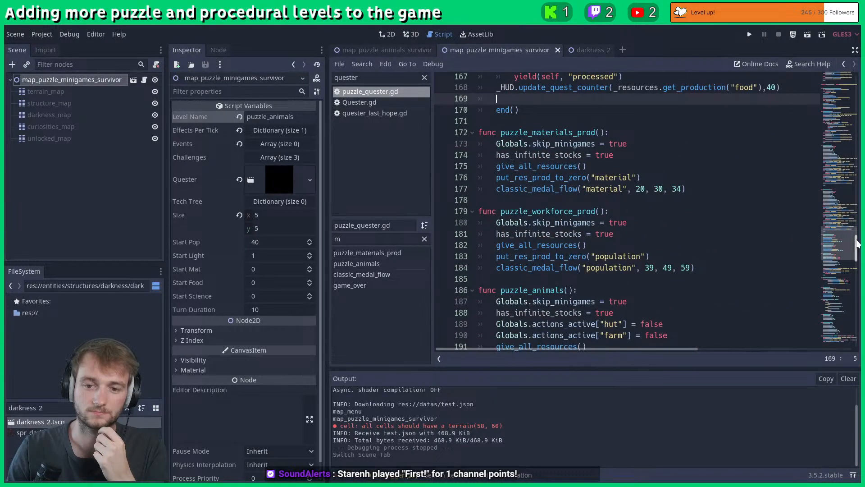
scroll(658, 255, down, 4)
click(658, 255)
scroll(658, 255, down, 1)
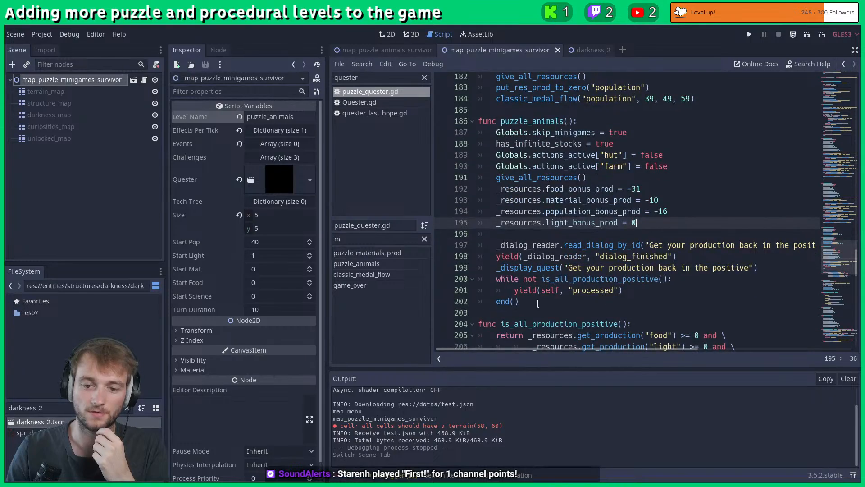
click(541, 297)
key(Return)
key(Return)
text(fu)
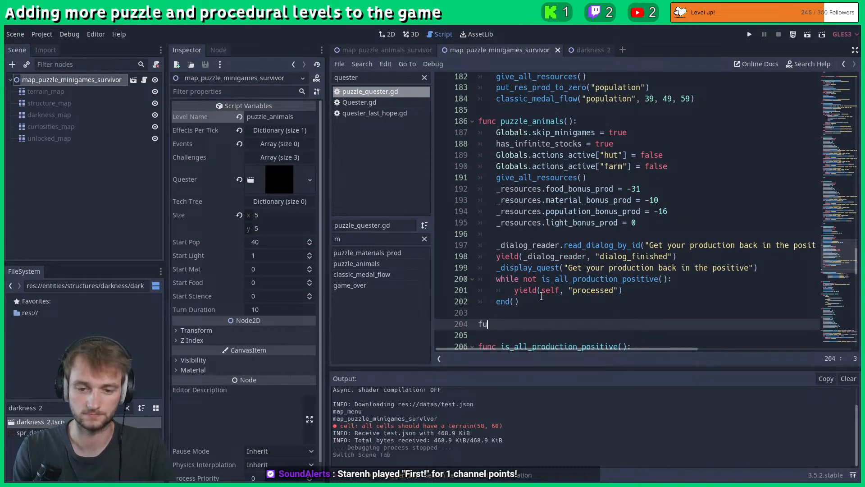
text(nc puzzle_mm)
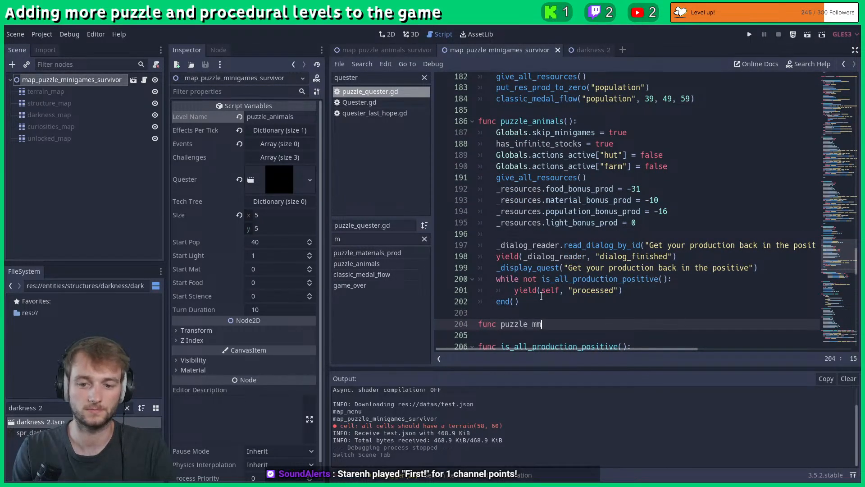
key(BackSpace)
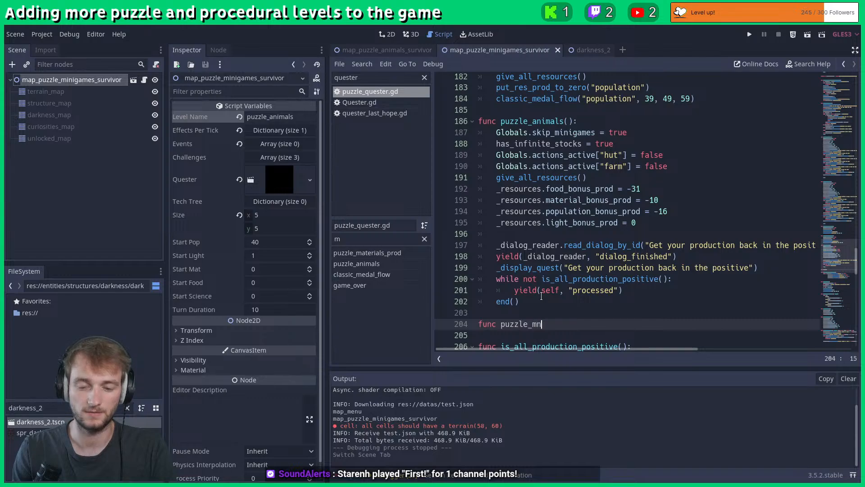
text(inigames():)
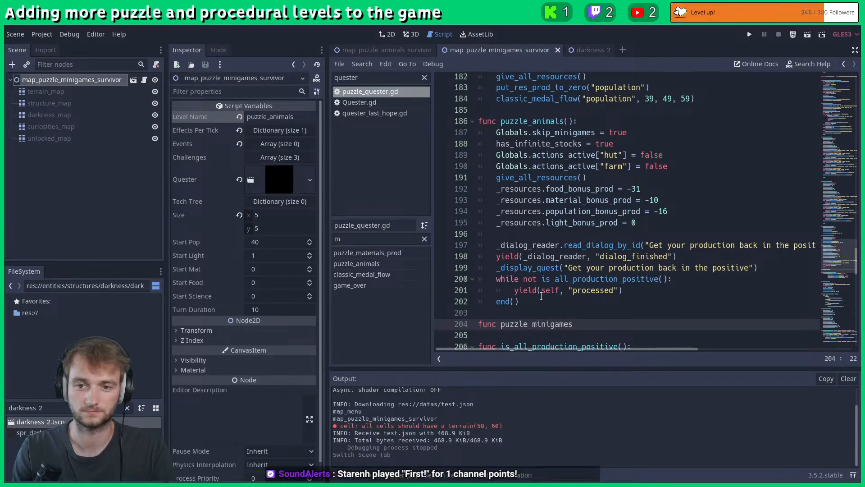
key(Return)
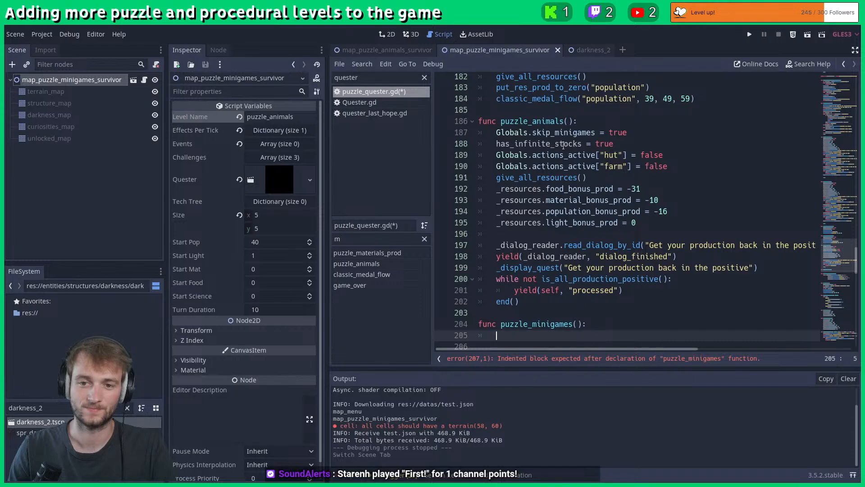
- Examine the setup lines in puzzle_animals() for skipping minigames, infinite stocks, disabled actions and giving all resources
click(633, 133)
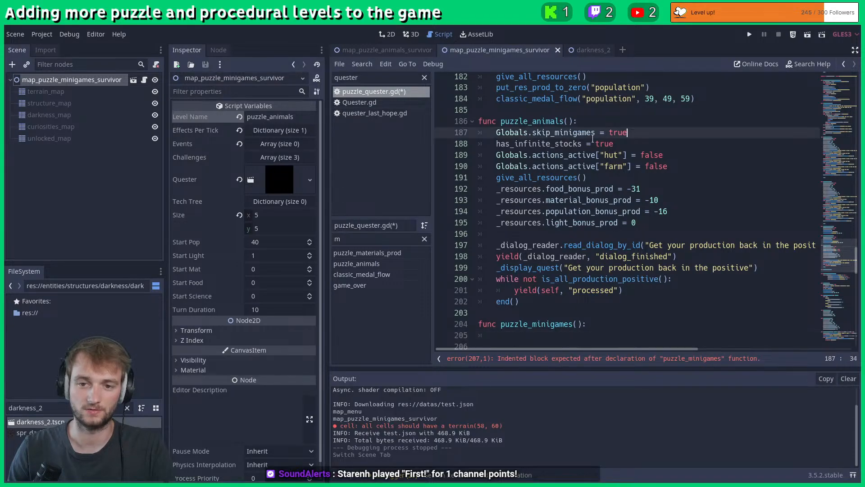
click(551, 144)
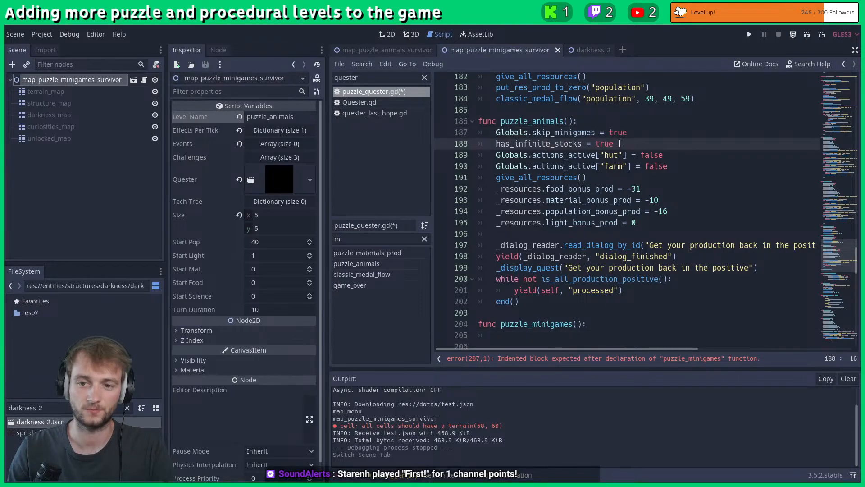
key(End)
key(shift+Home)
click(544, 156)
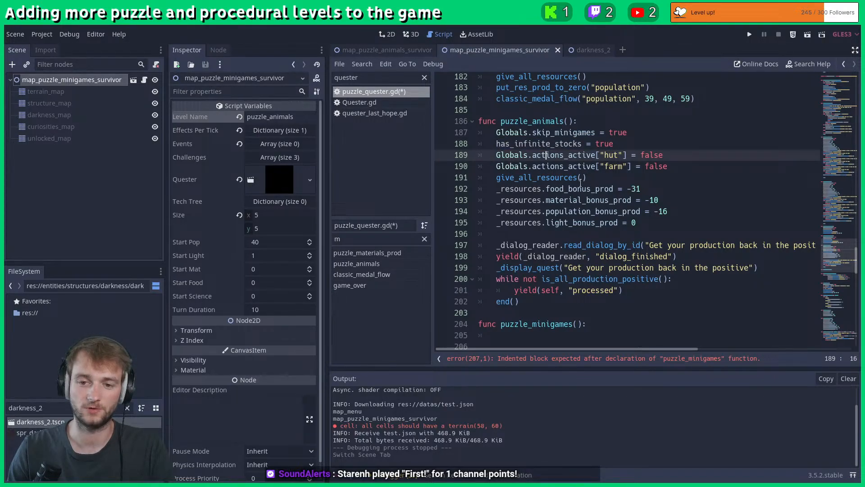
click(640, 175)
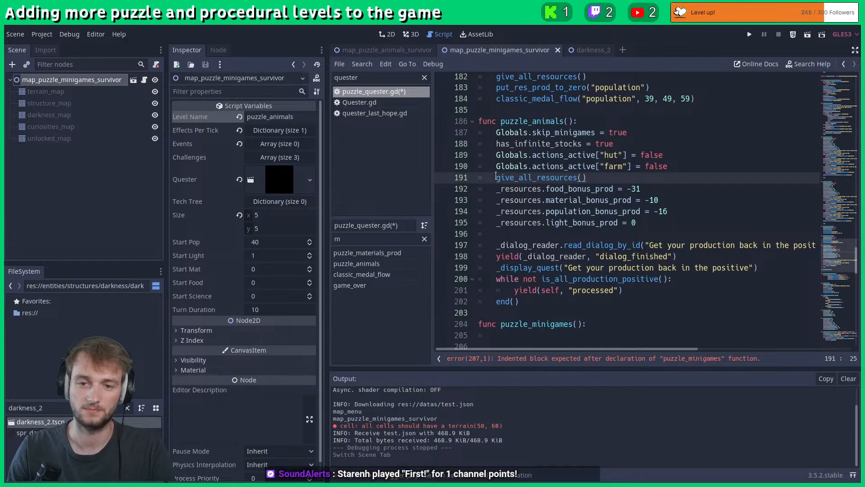
drag(498, 175, 627, 178)
click(617, 178)
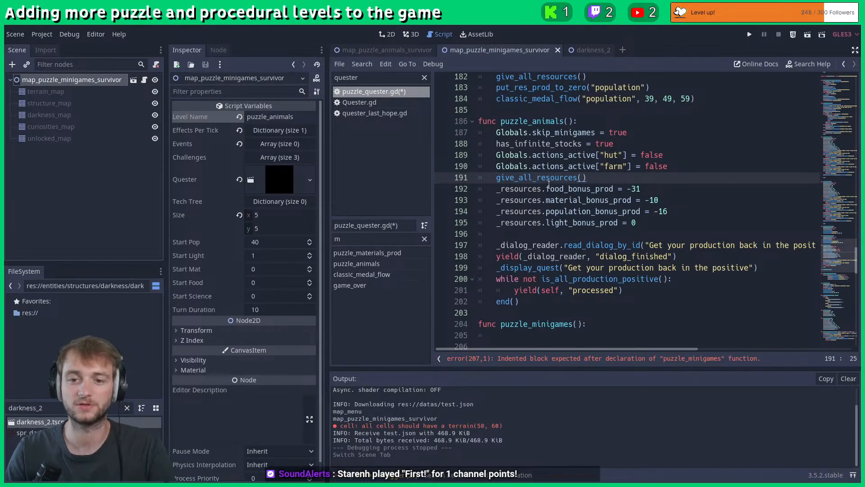
- Compare the bonus production lines in puzzle_animals() with the neighbouring puzzle functions, and check the level layout in the 2D view
scroll(585, 222, down, 4)
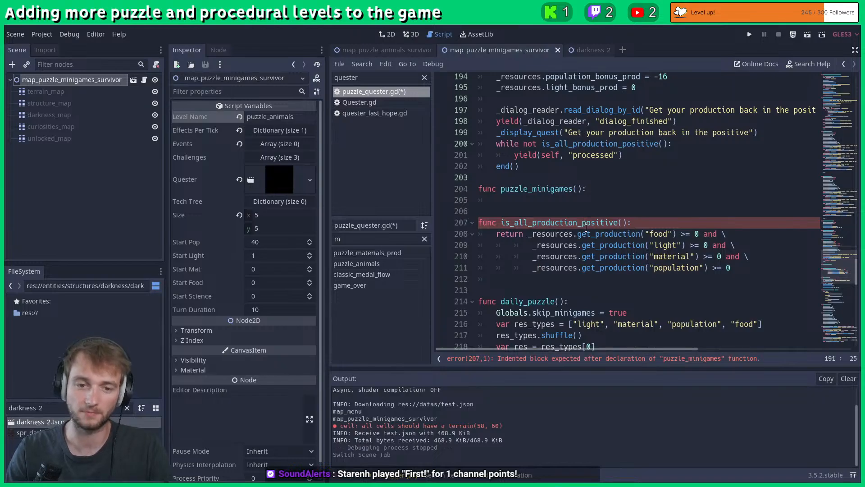
scroll(640, 241, up, 2)
scroll(640, 241, up, 1)
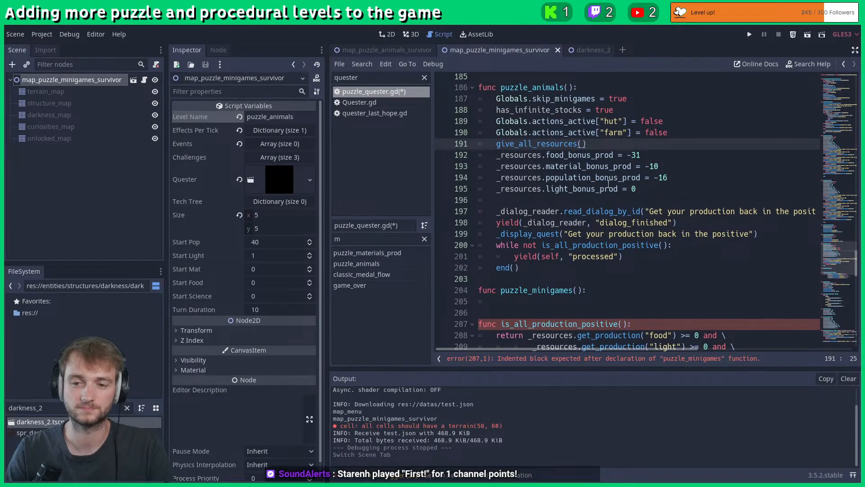
drag(642, 189, 496, 156)
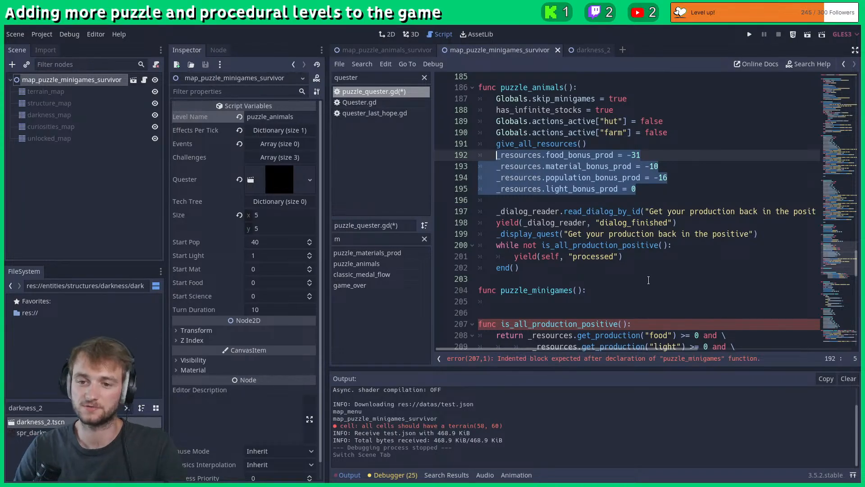
scroll(622, 271, up, 4)
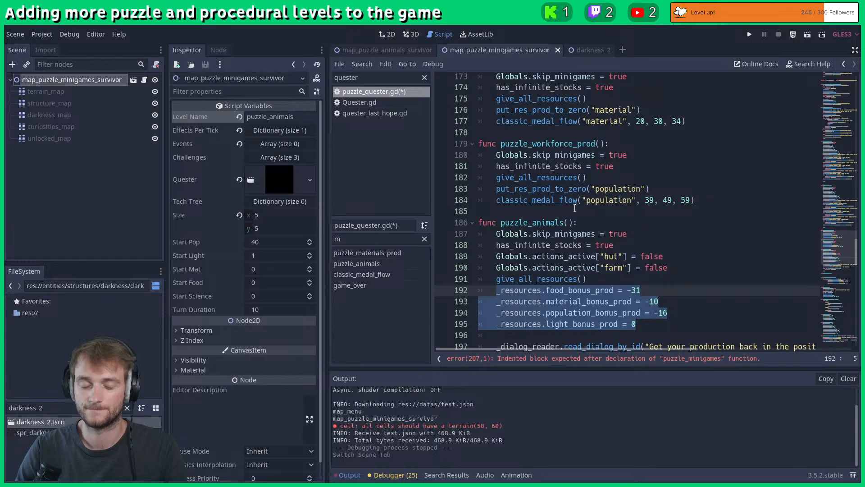
scroll(611, 156, up, 1)
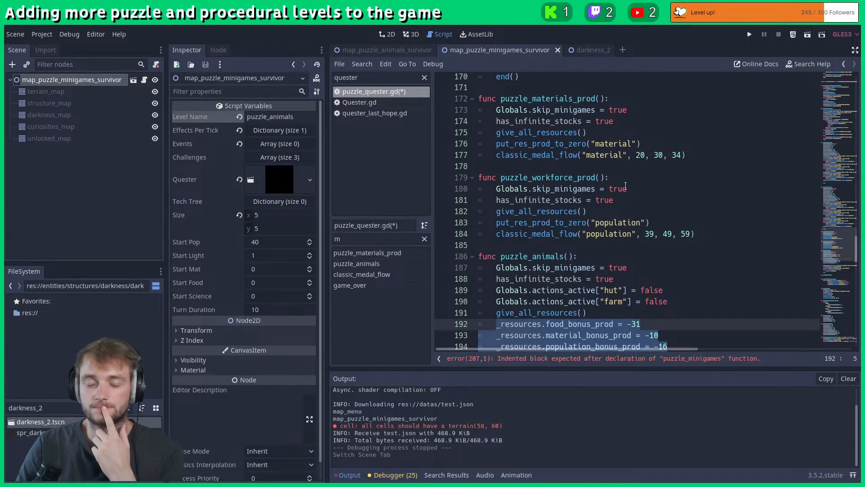
scroll(628, 192, down, 2)
scroll(628, 193, down, 2)
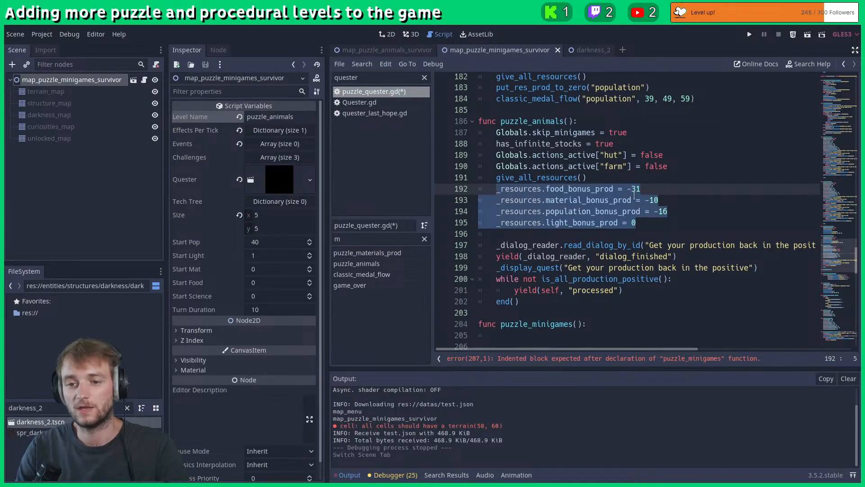
click(635, 196)
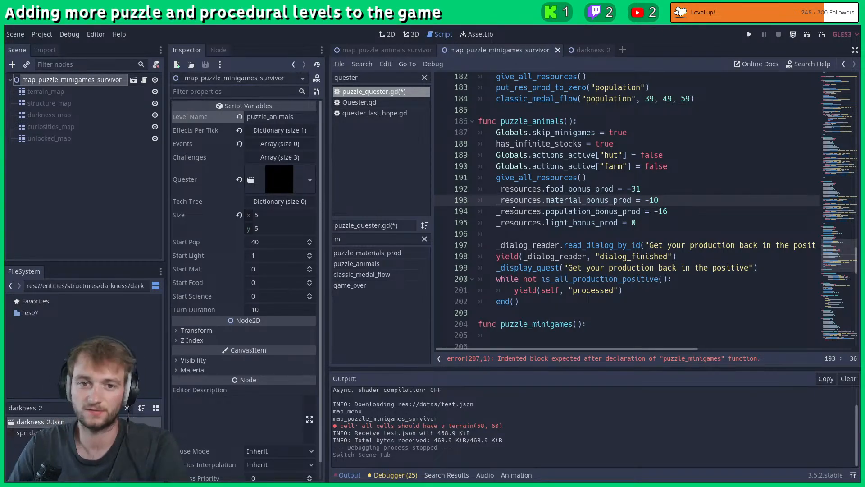
click(393, 31)
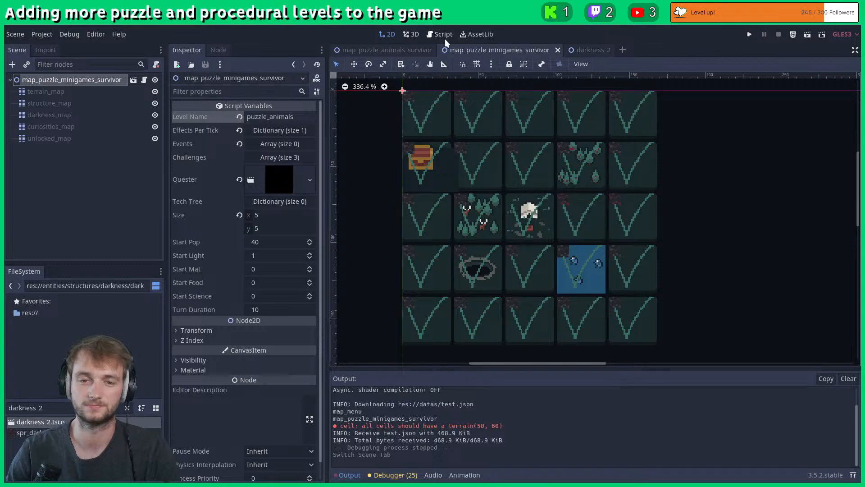
click(434, 34)
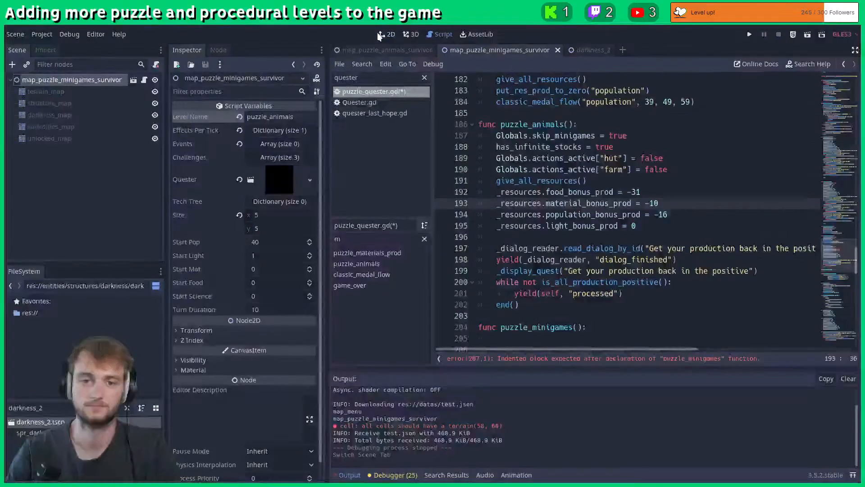
scroll(605, 186, down, 2)
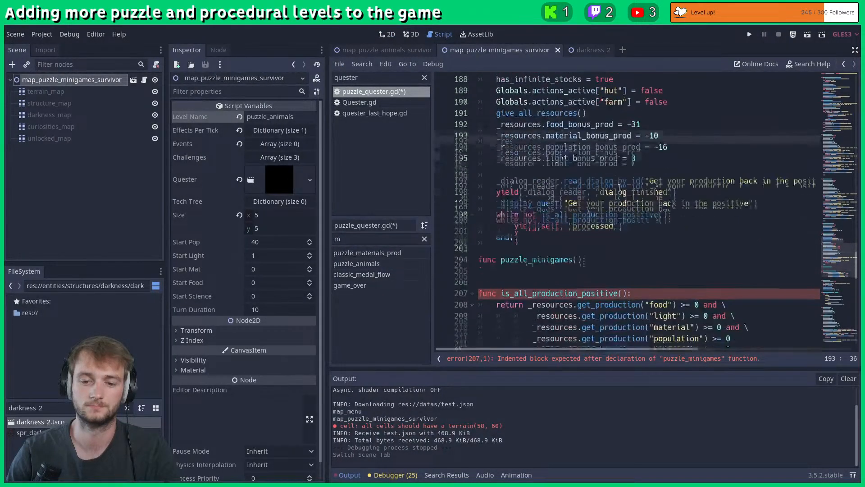
scroll(605, 186, up, 2)
click(606, 187)
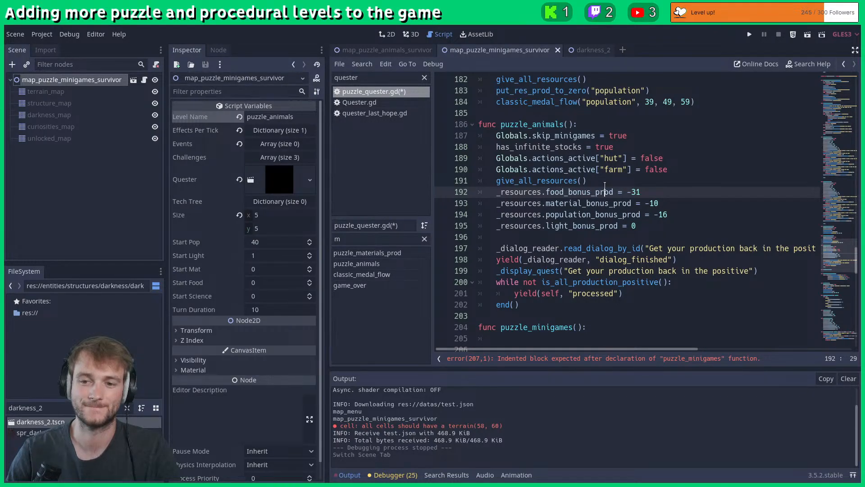
click(846, 65)
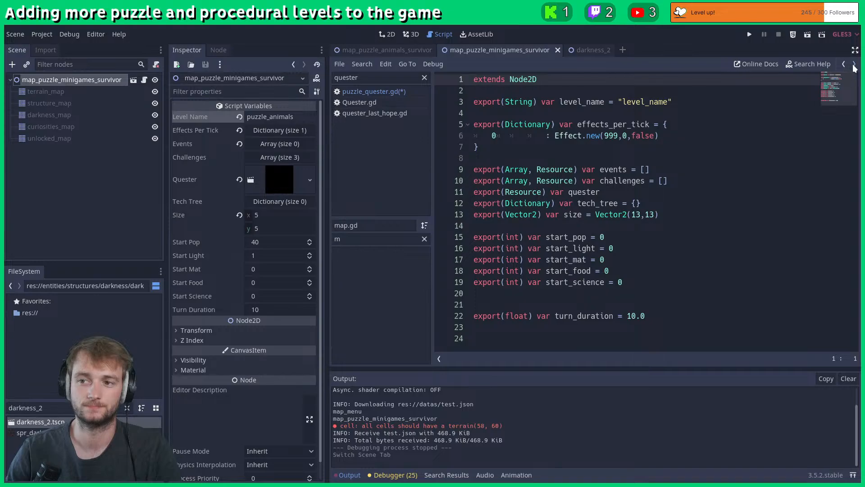
click(854, 64)
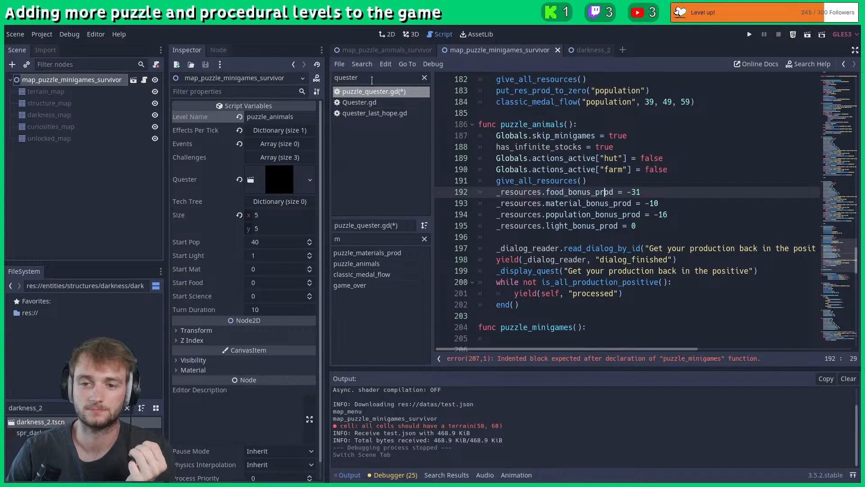
- Search the project files for "build_to" and inspect the build cost of action_build_townhall.tres
double_click(35, 409)
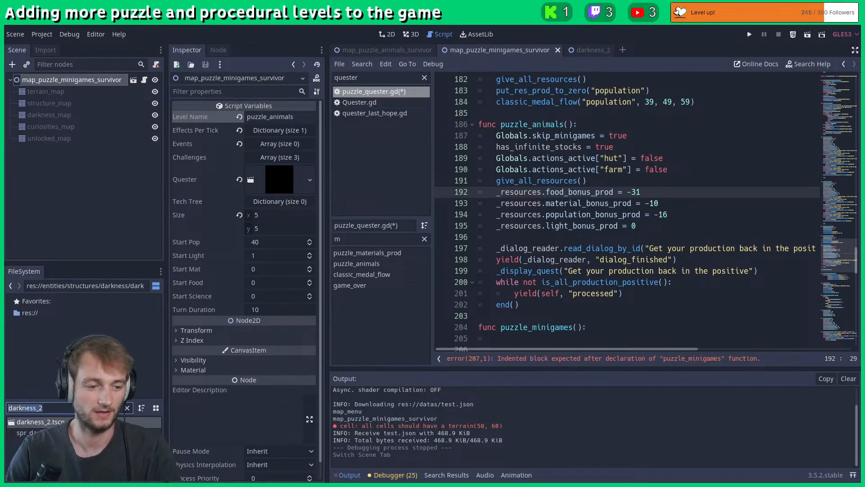
text(build_to)
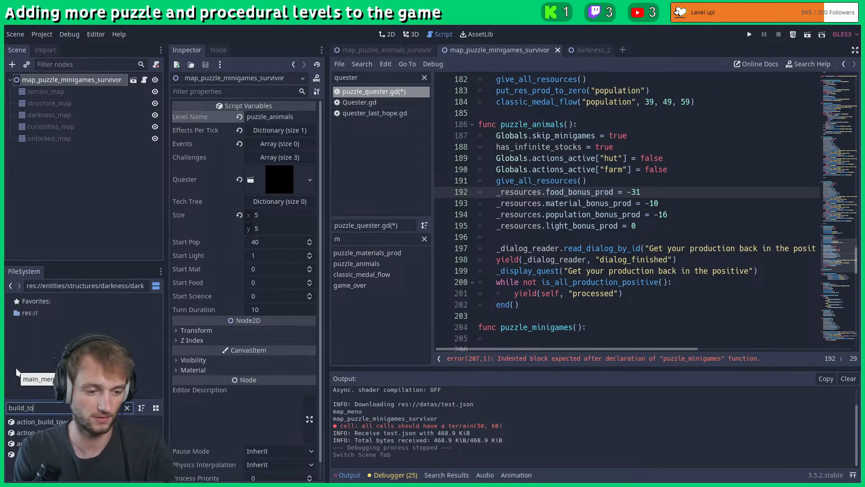
click(50, 454)
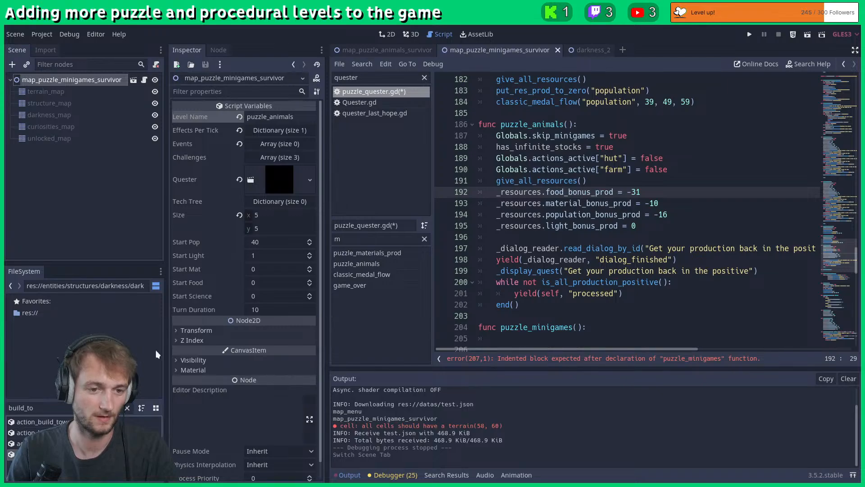
double_click(50, 454)
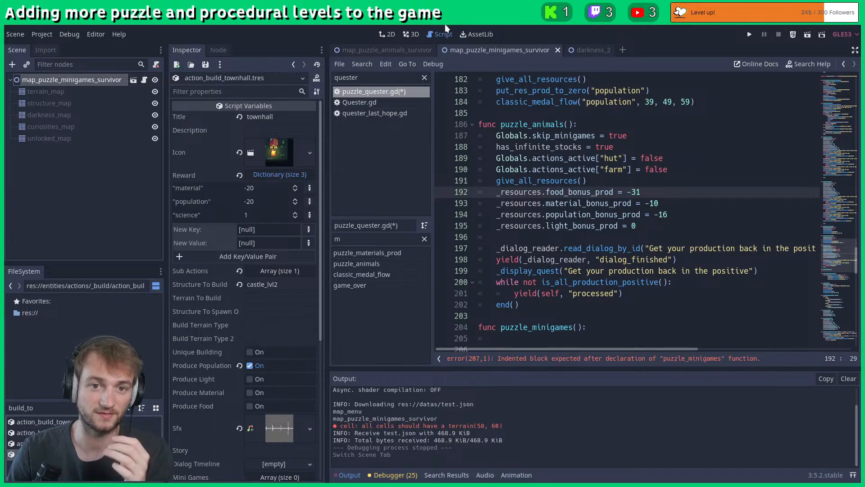
- Set Start Pop to 300 on the root node of the map_puzzle_animals_survivor scene
click(409, 50)
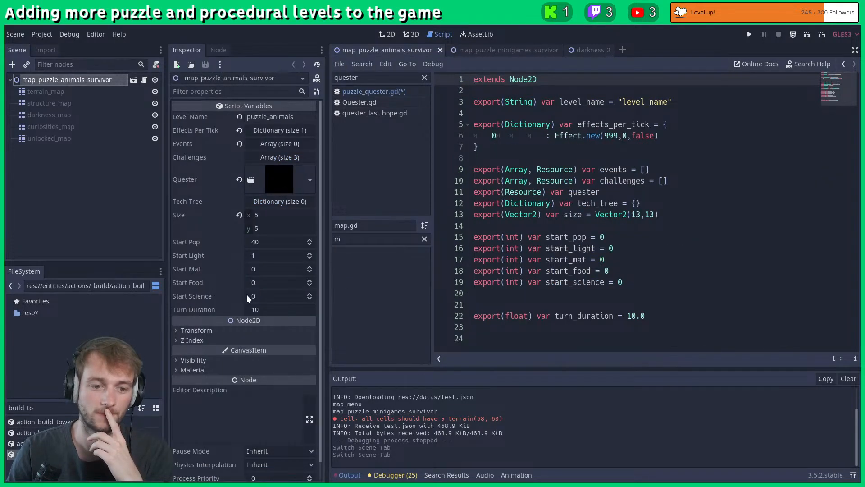
click(266, 242)
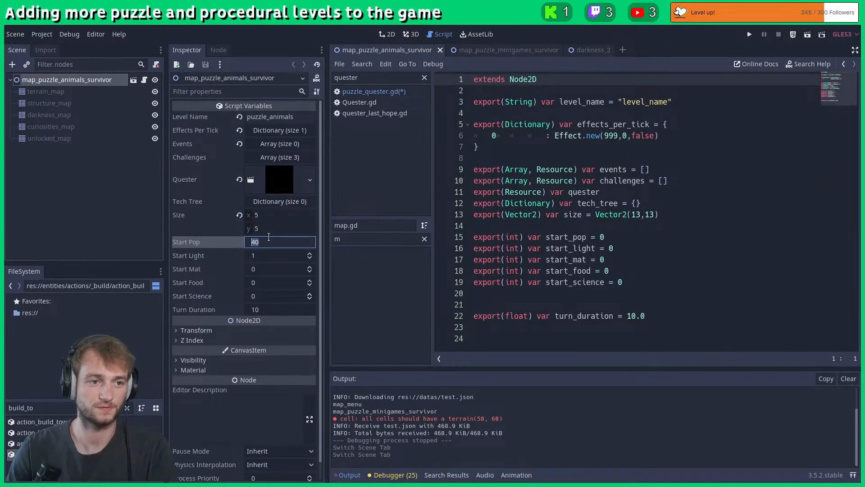
text(300)
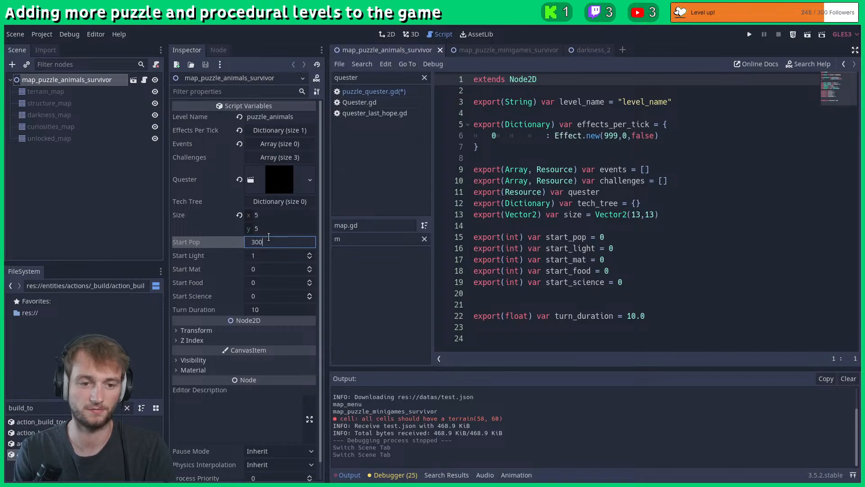
key(Return)
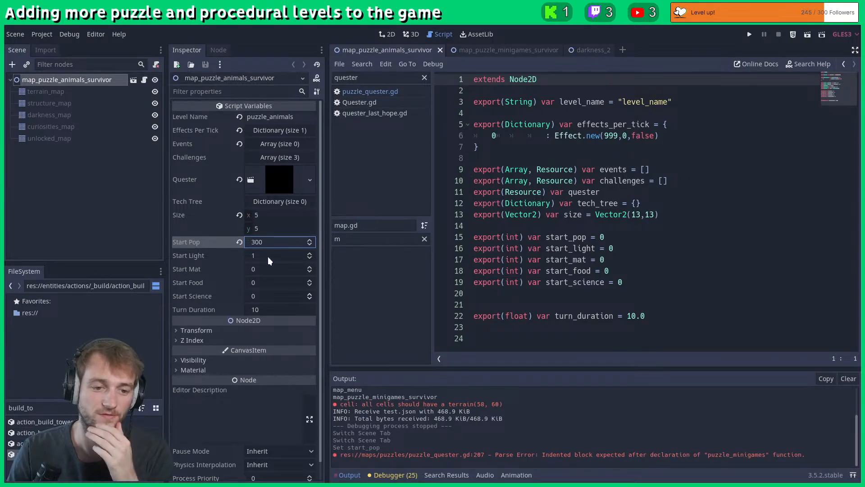
- Set Start Light to 10 on the map_puzzle_animals_survivor root node and save the scene
click(262, 256)
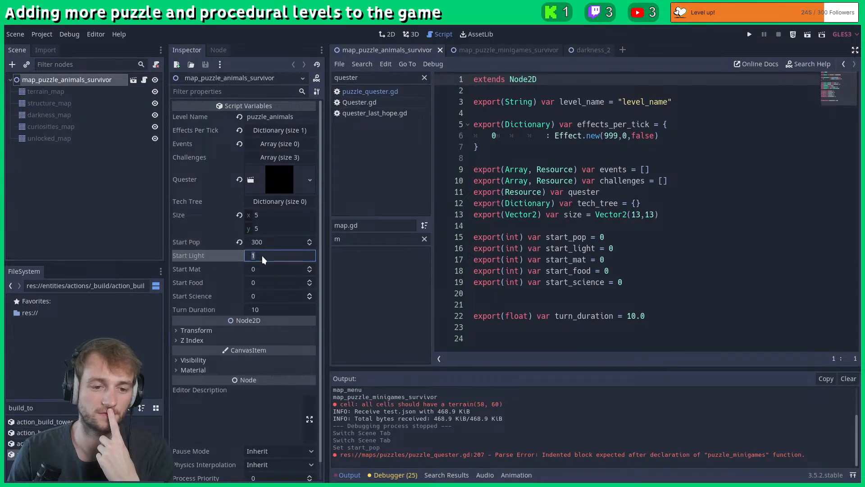
text(5)
key(Return)
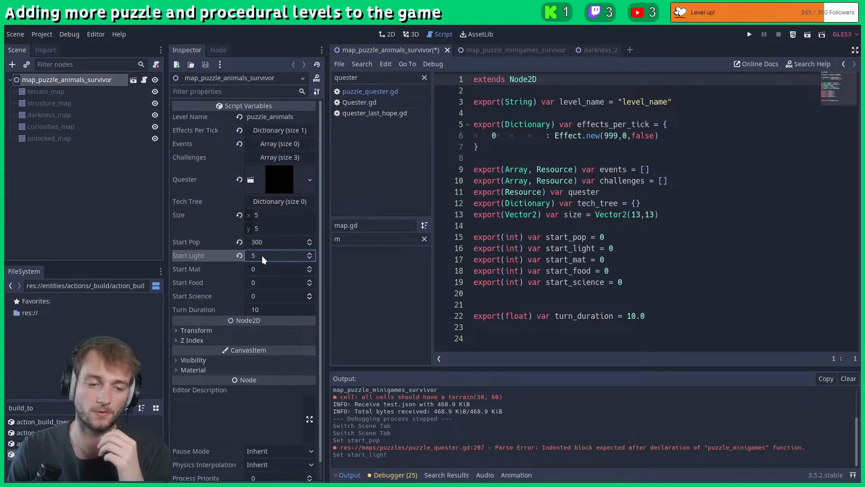
mouse_move(264, 257)
mouse_down()
mouse_move(238, 257)
mouse_move(249, 257)
mouse_up()
click(269, 255)
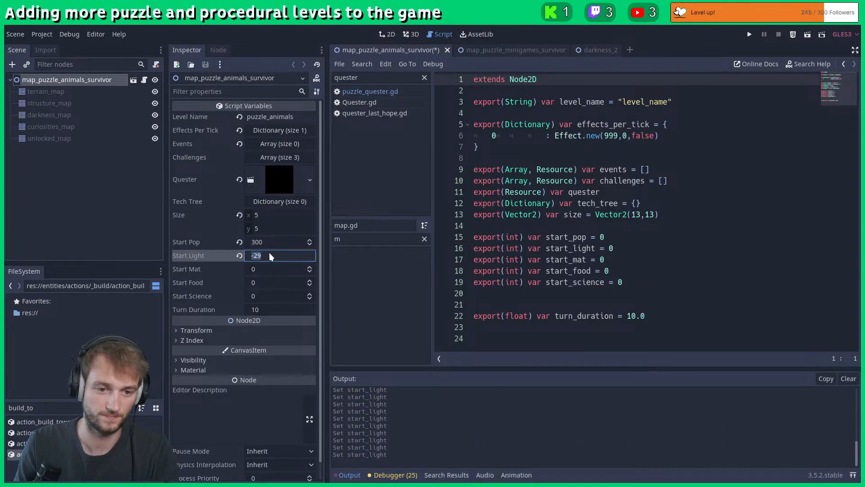
text(10)
key(Return)
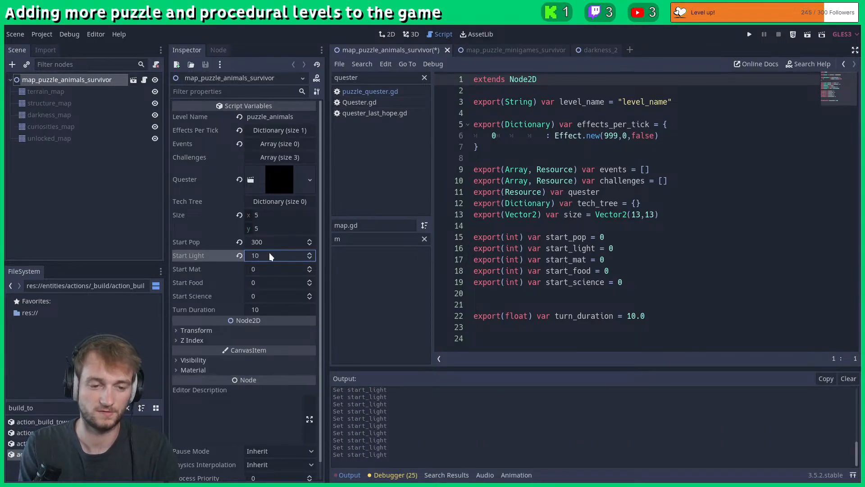
key(ctrl+s)
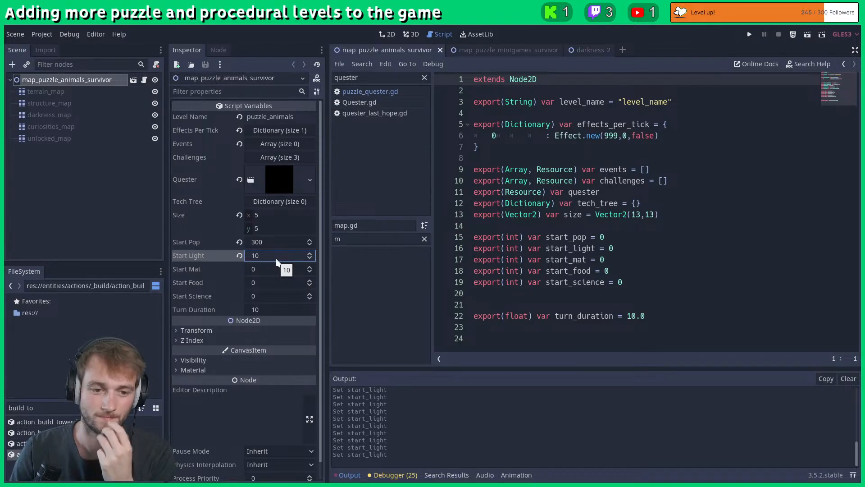
- View the map_puzzle_minigames_survivor layout in 2D and inspect the build cost of action_build_fort.tres
click(505, 49)
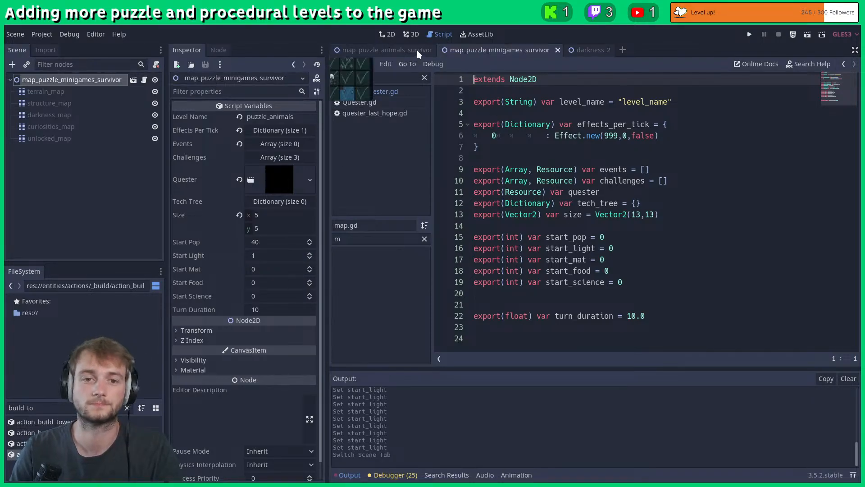
click(388, 34)
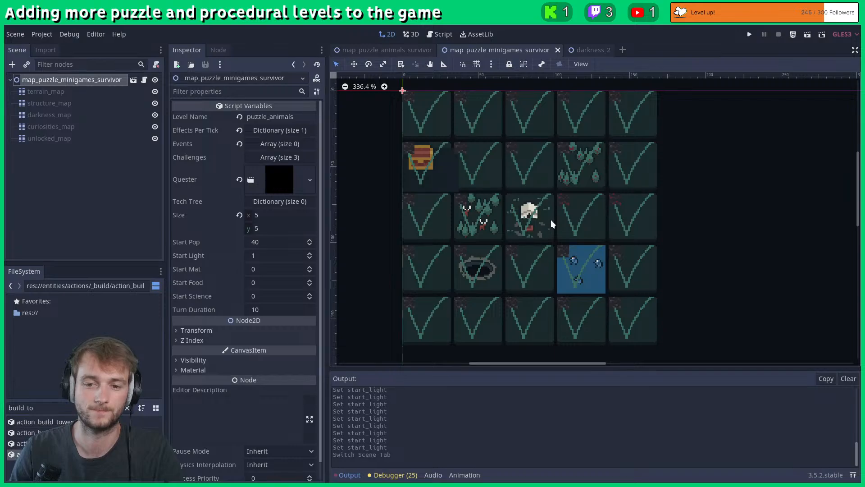
click(53, 407)
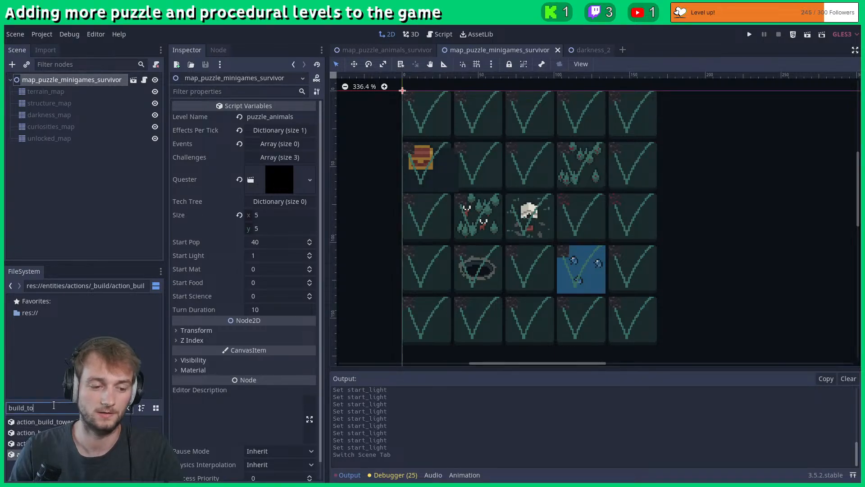
key(BackSpace)
key(BackSpace)
key(BackSpace)
key(BackSpace)
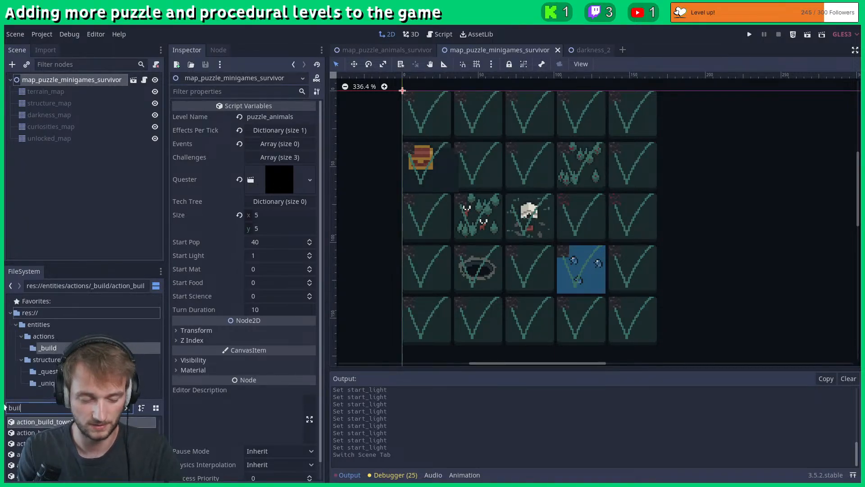
text(d_fort)
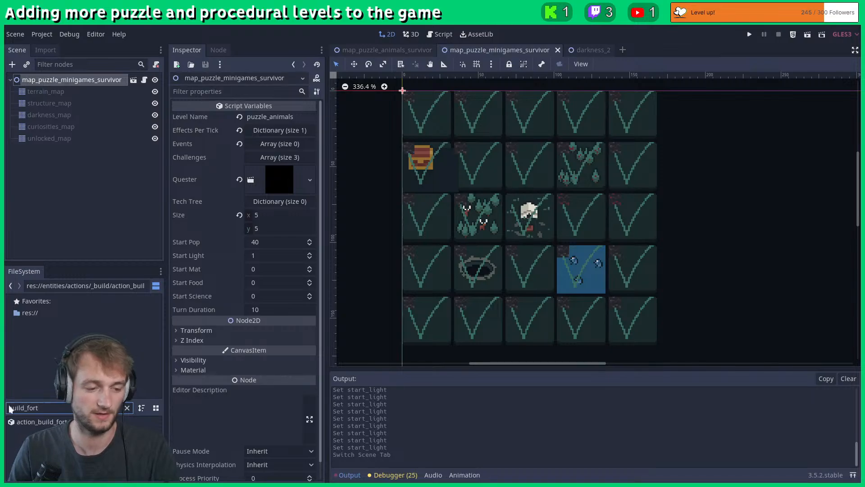
click(34, 422)
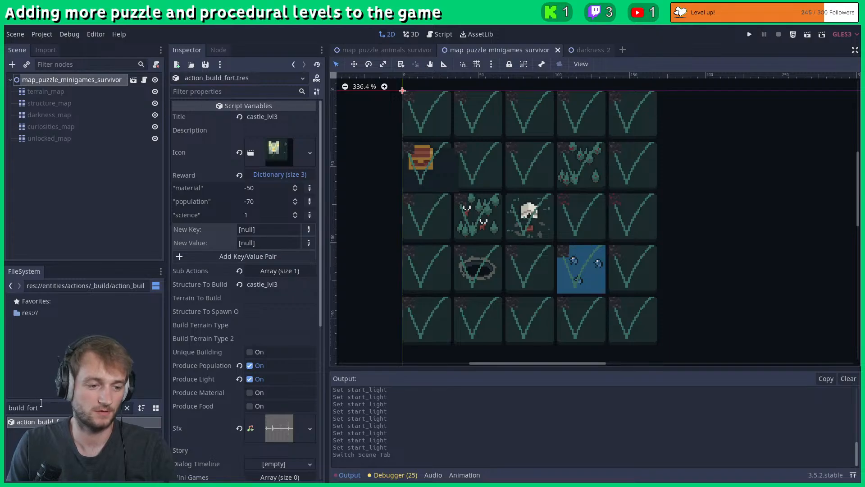
- Search the project files for "lighthouse" and inspect the lighthouse scene's properties and the build cost in action_build_lighthouse.tres
drag(76, 408, 9, 408)
text(light)
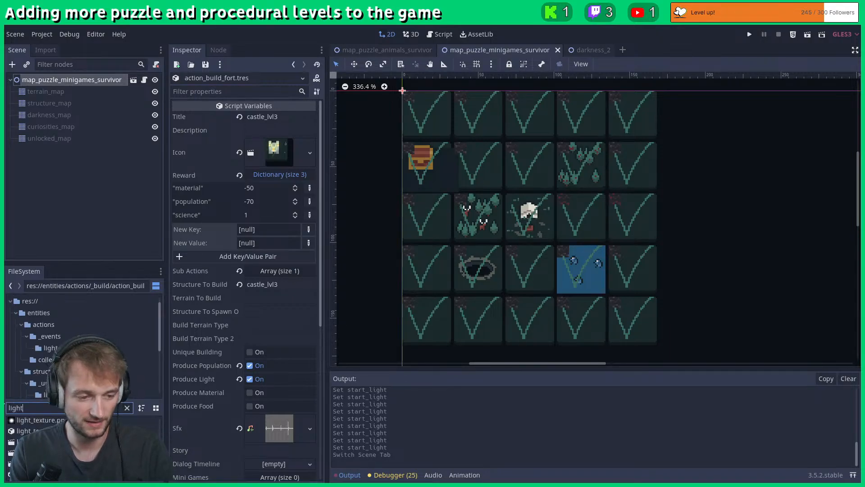
text(house)
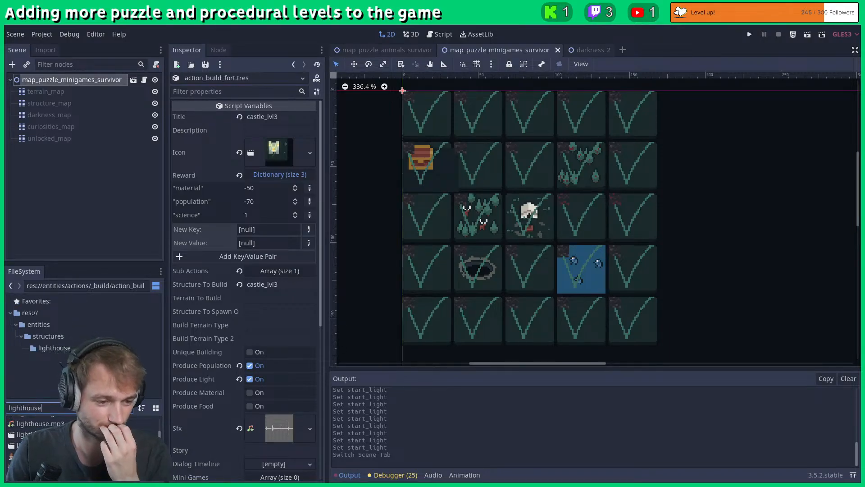
double_click(58, 434)
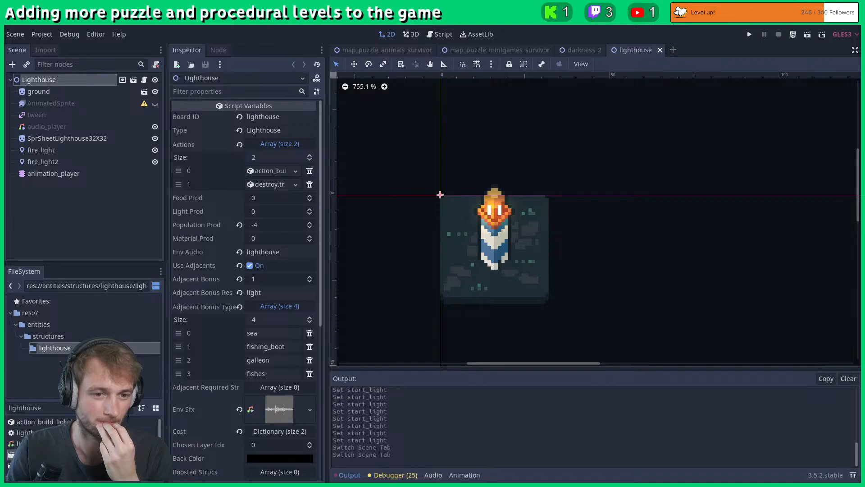
click(54, 421)
double_click(55, 423)
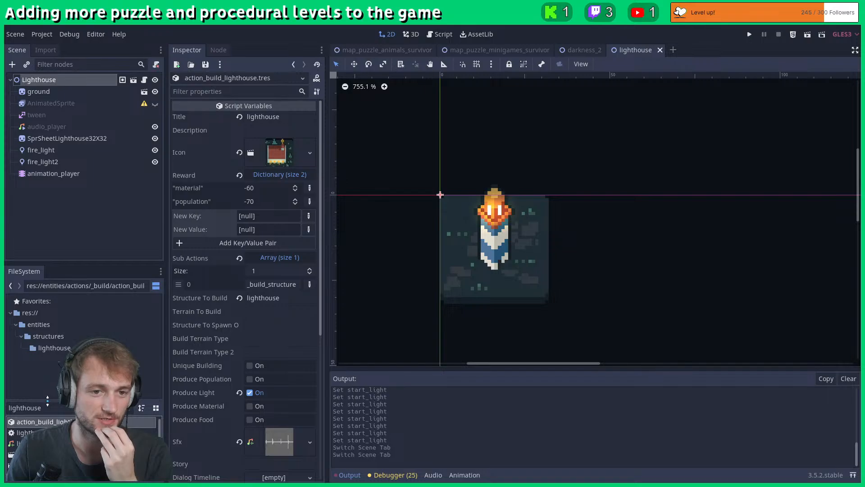
- Enlarge the project file area, search it for "windmill" and open the windmill scene to inspect its production properties
drag(53, 400, 7, 411)
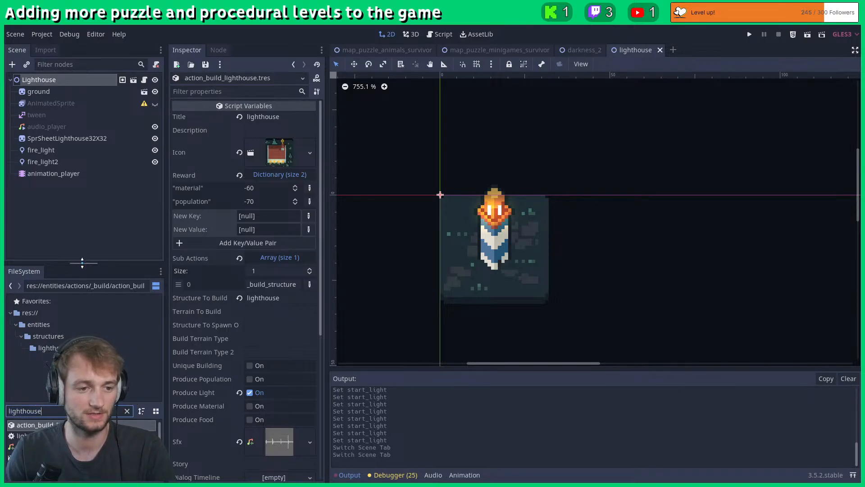
drag(83, 262, 90, 227)
double_click(8, 392)
text(windmil)
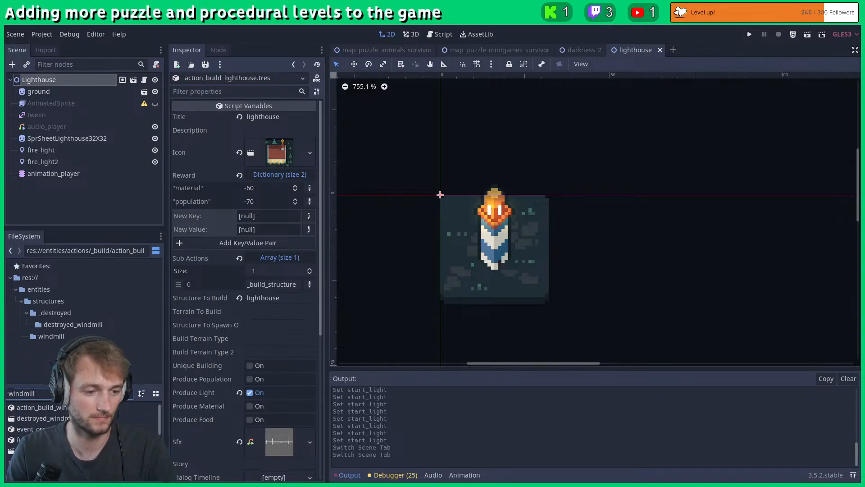
text(l)
scroll(83, 437, down, 6)
double_click(41, 464)
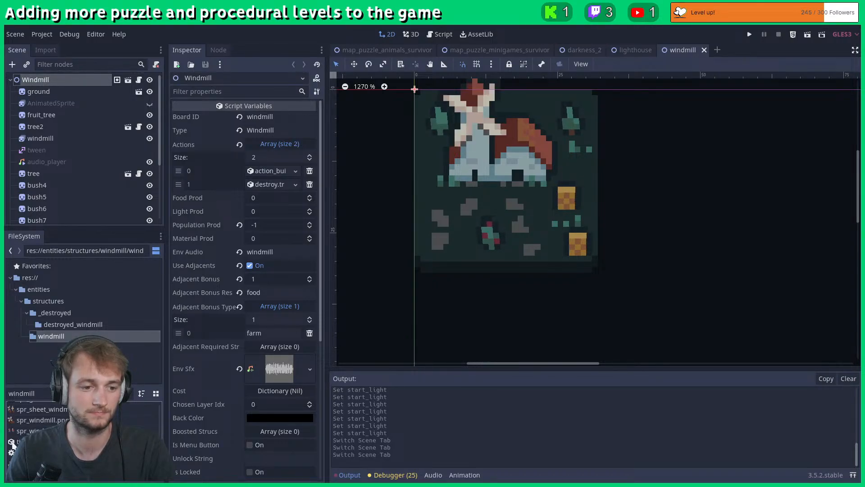
- Search the project files for "build_win" and inspect the build cost of action_build_windmill.tres
double_click(21, 393)
text(bu)
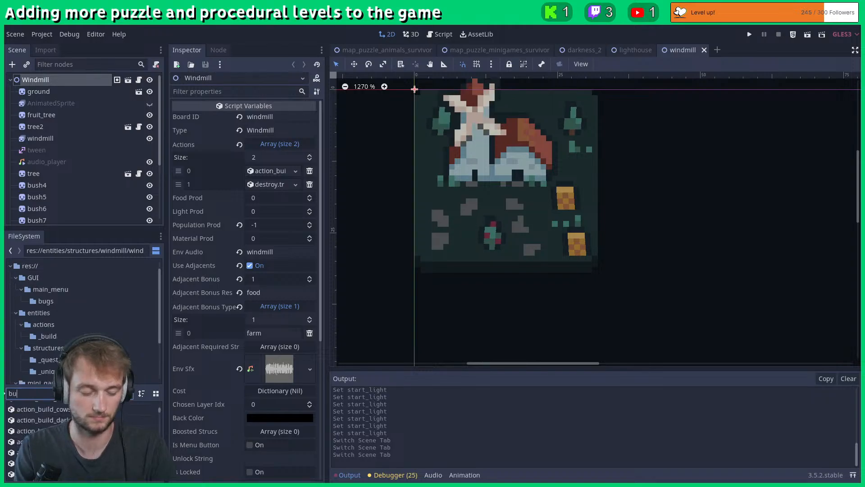
text(ild_win)
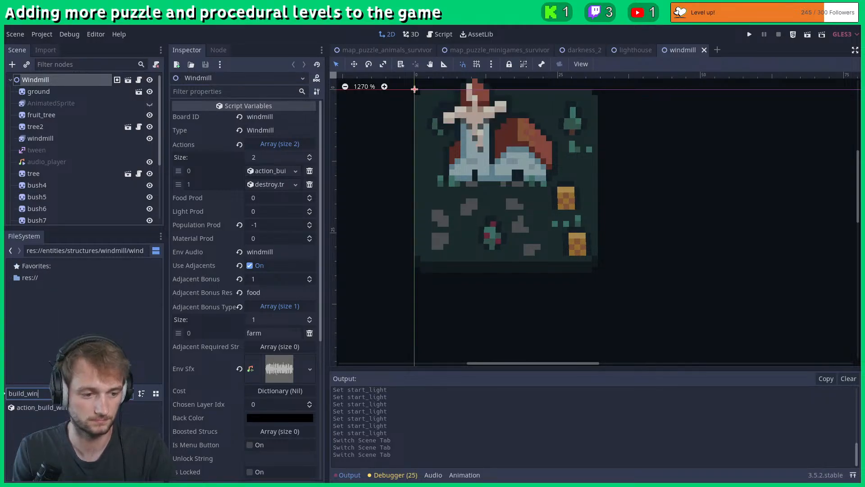
click(53, 407)
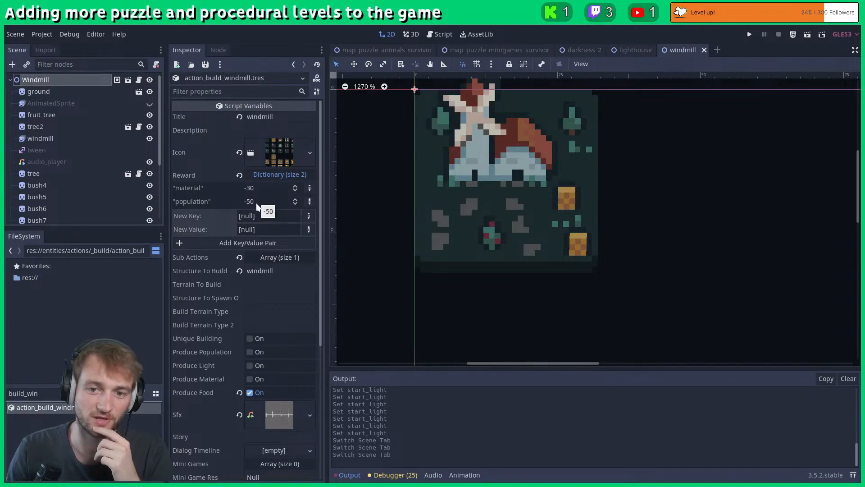
- Search the project files for "forum" and inspect the build cost in action_build_forum.tres
double_click(44, 394)
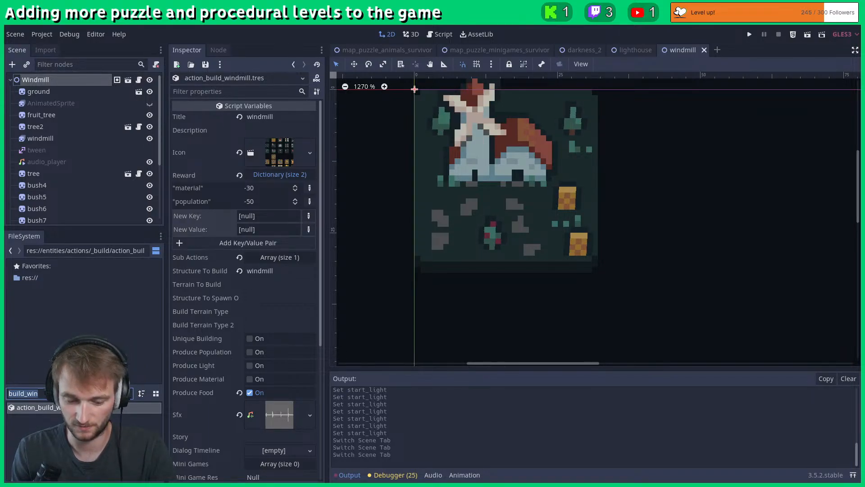
text(for)
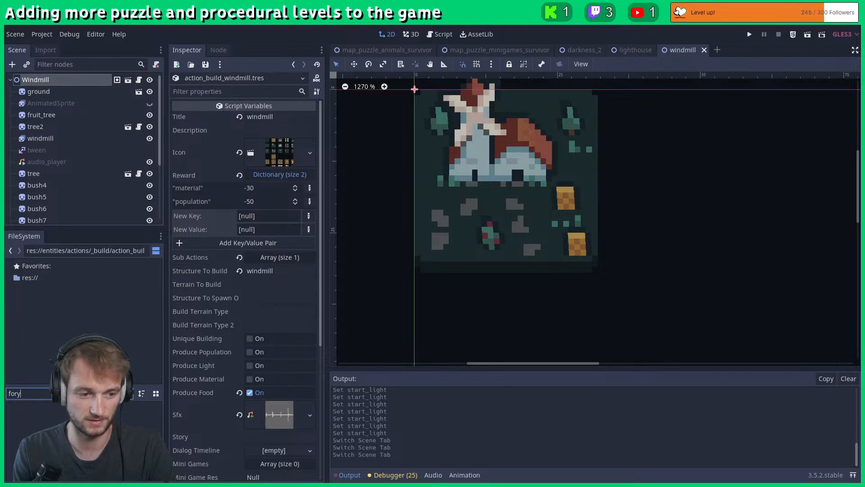
text(um)
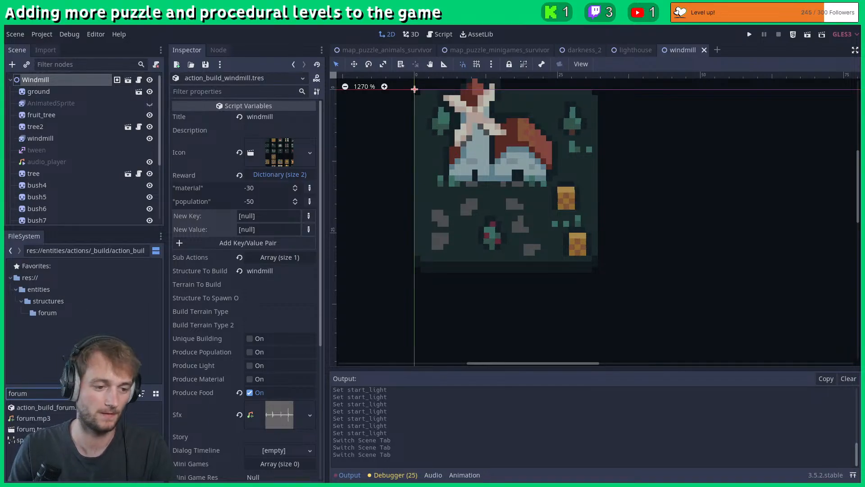
click(40, 407)
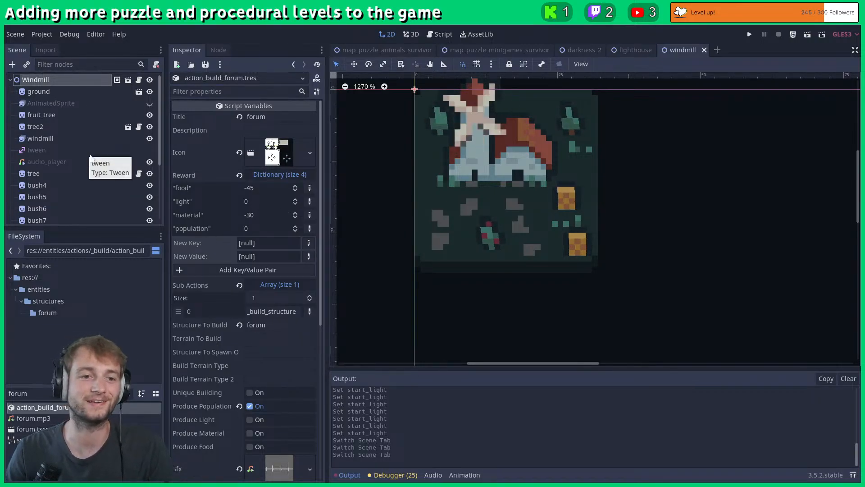
- Set Start Science to 1 for the map_puzzle_minigames_survivor level
click(460, 50)
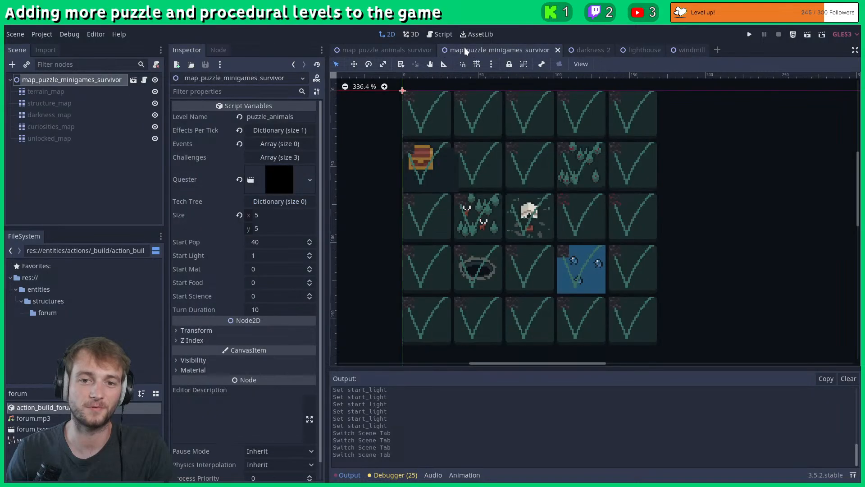
click(261, 296)
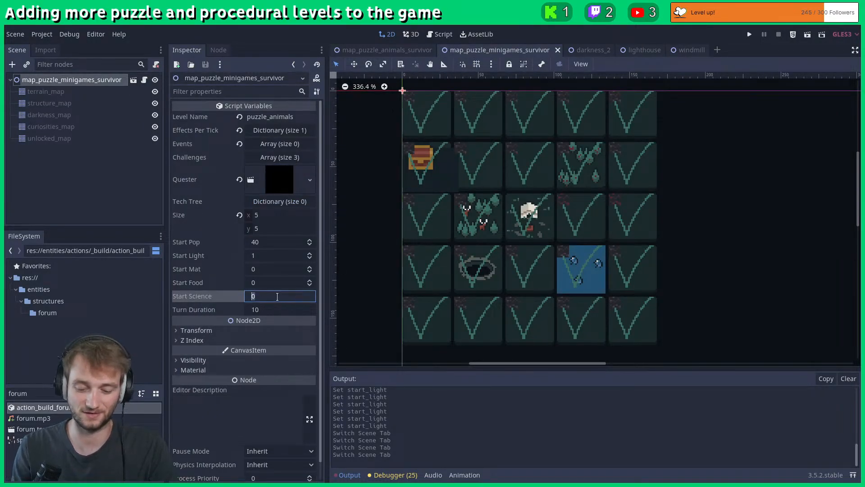
text(1)
key(Return)
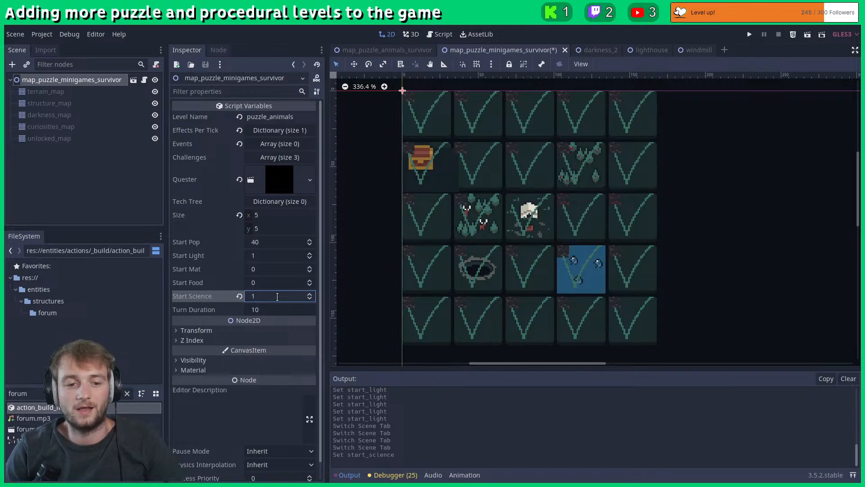
click(272, 292)
click(271, 294)
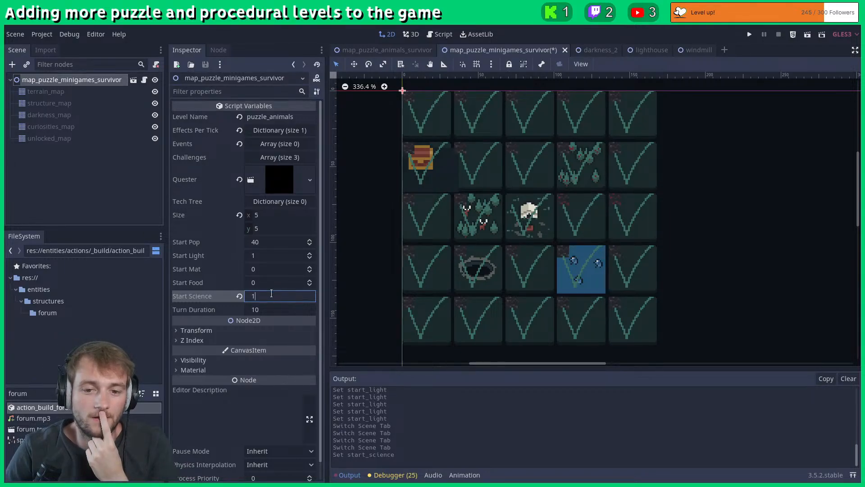
- Paint a castle_lvl2 tile on structure_map over the castle in the map's centre cell
click(48, 104)
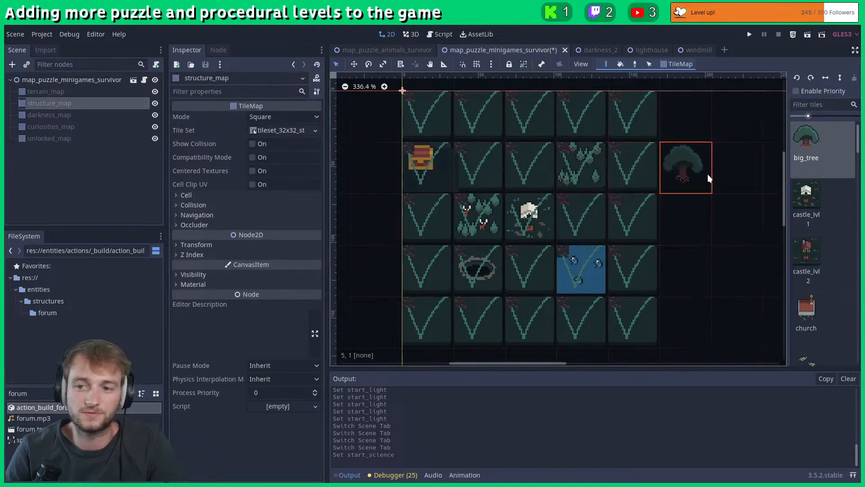
click(806, 252)
click(530, 216)
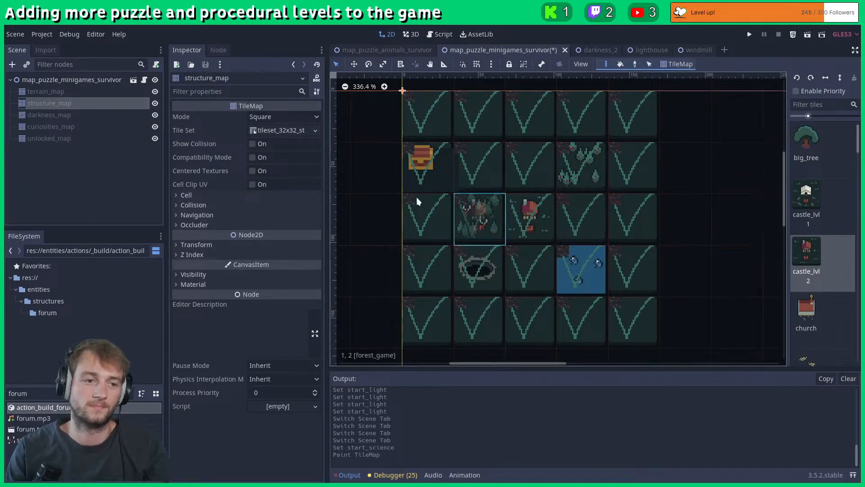
- Set the level's Start Science to 0, repaint the centre cell of structure_map with castle_lvl1 and save the scene
click(68, 80)
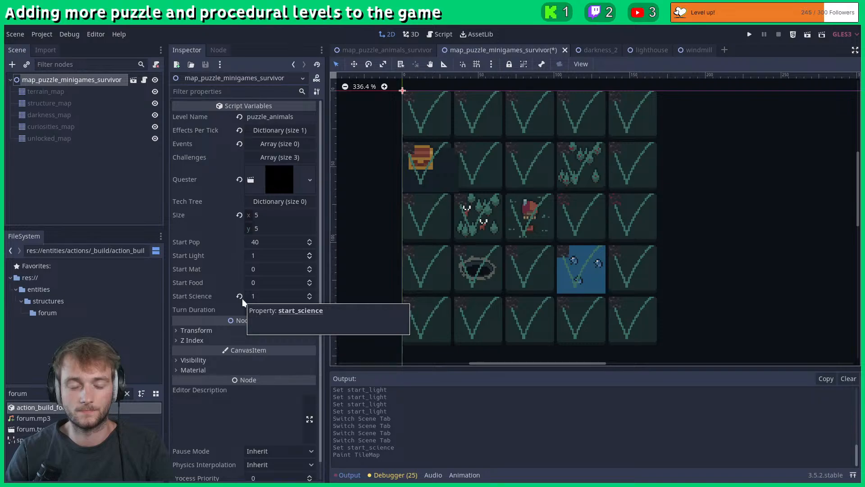
click(310, 298)
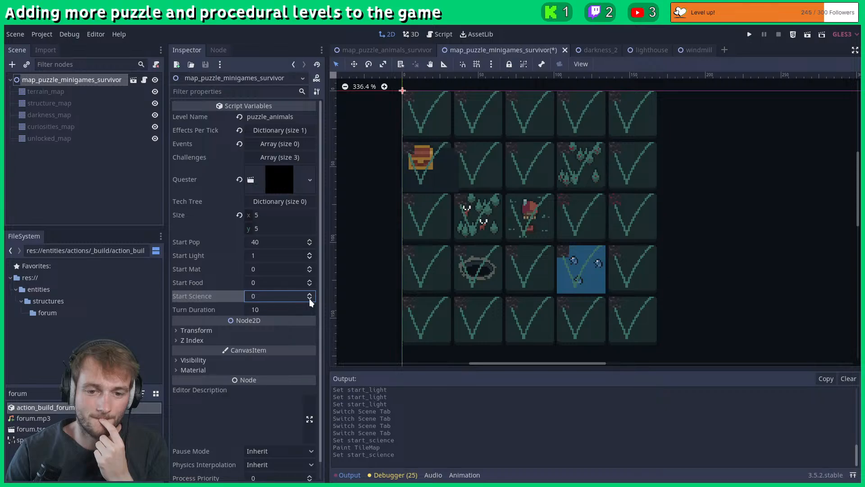
click(63, 103)
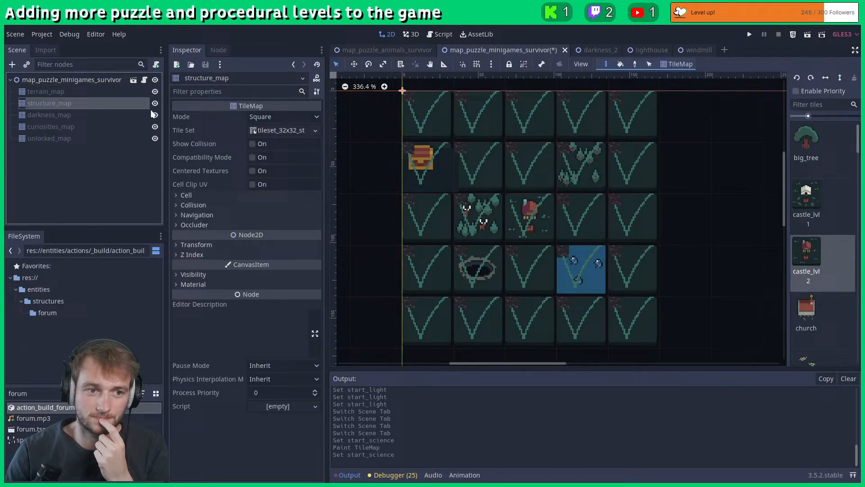
click(824, 195)
click(529, 222)
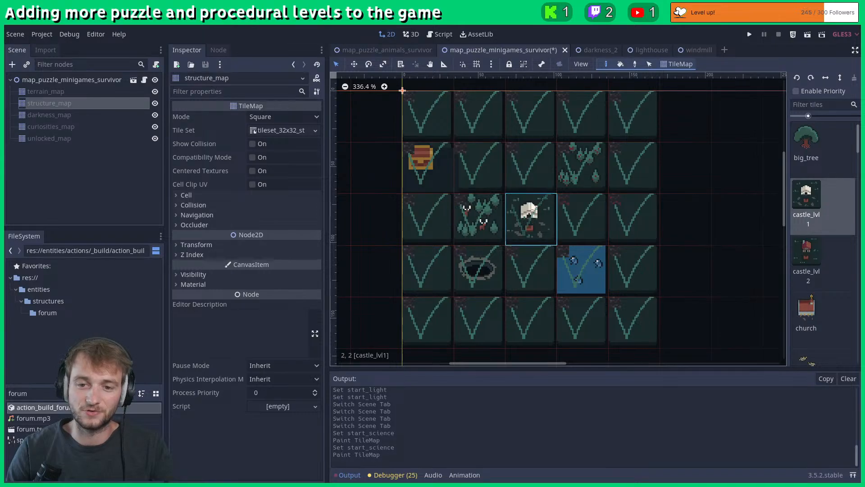
key(ctrl+s)
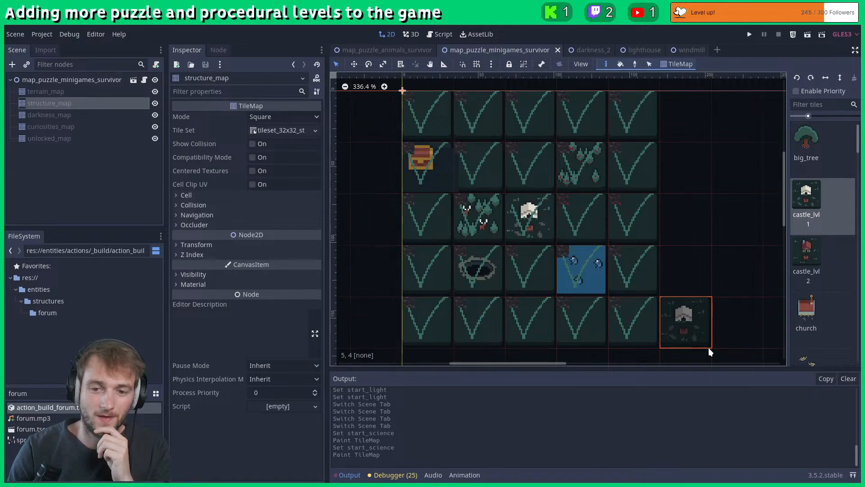
- Search the project files for "build_town" and compare the build cost in action_build_townhall.tres with the level's starting resources
double_click(14, 390)
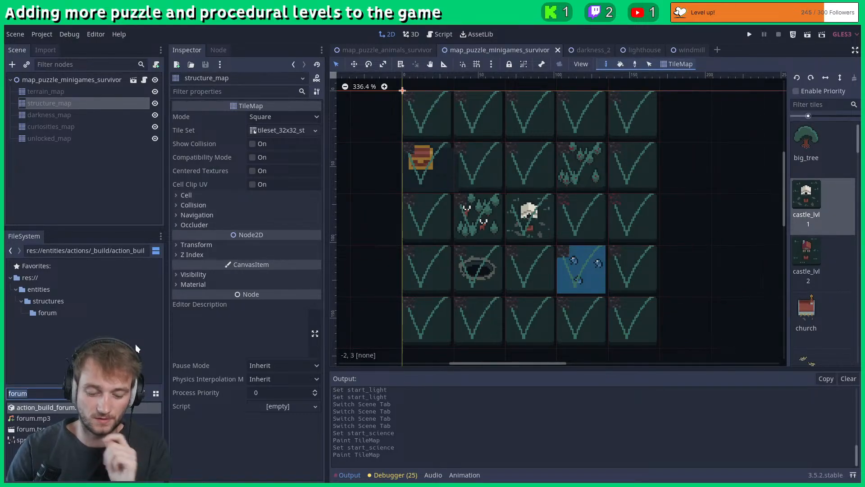
text(build_town)
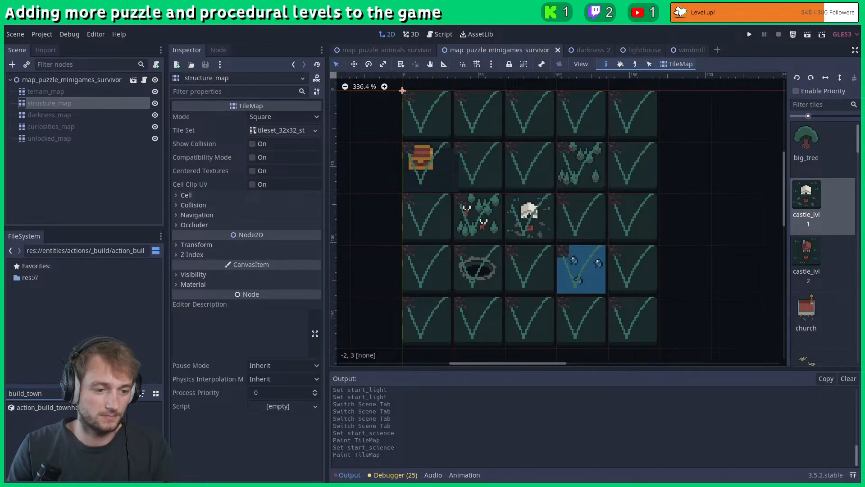
click(43, 407)
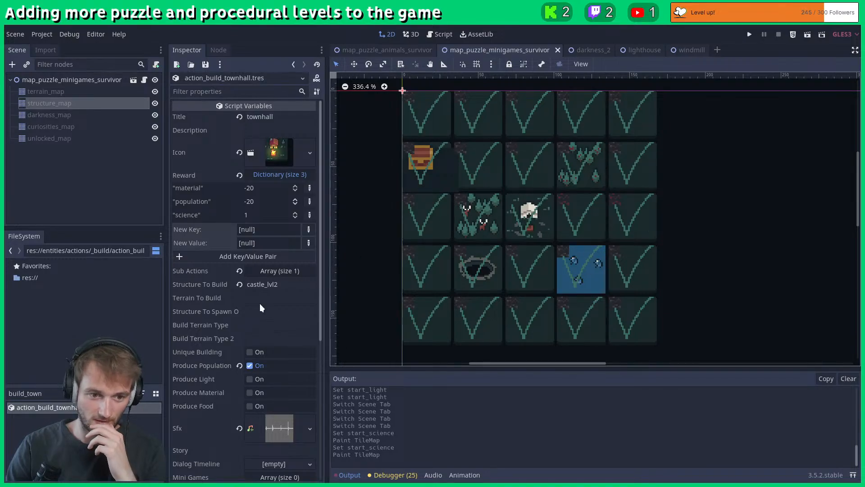
click(60, 79)
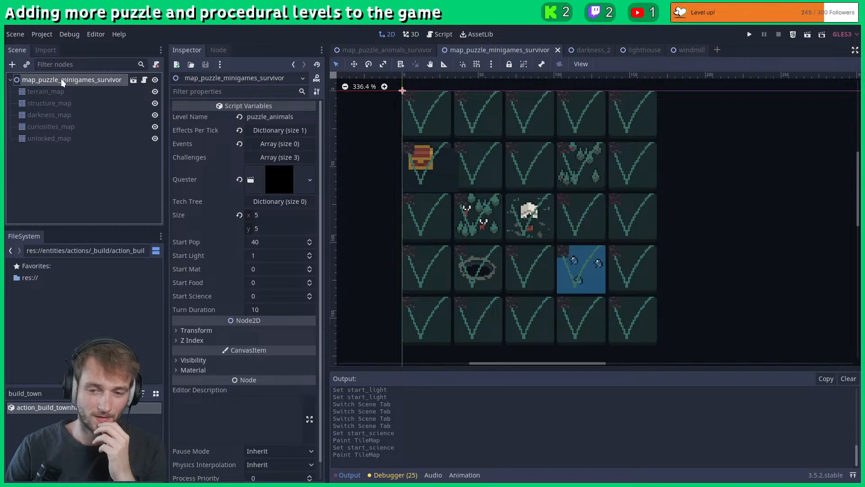
- Paint desert tiles on terrain_map in the third and fourth cells of the map's top row
click(50, 103)
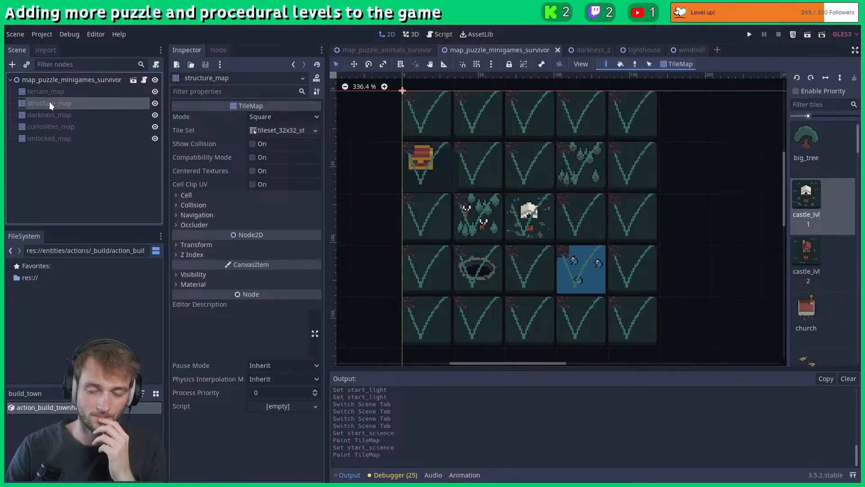
scroll(834, 279, down, 2)
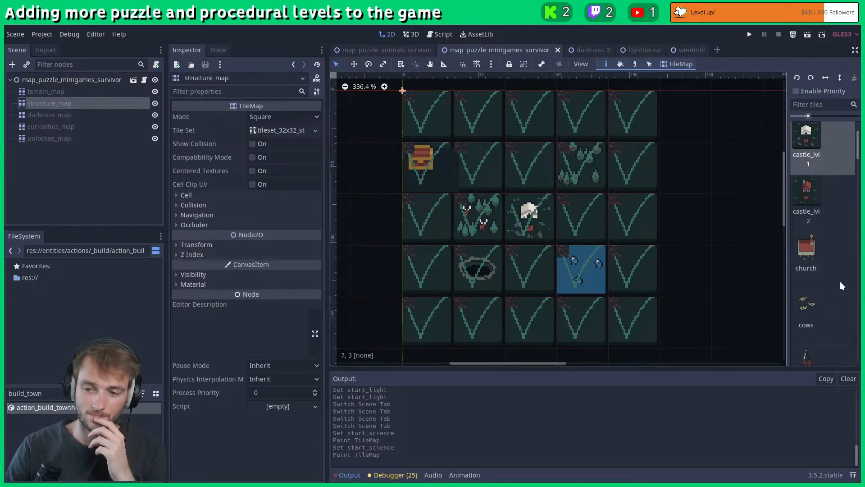
click(70, 92)
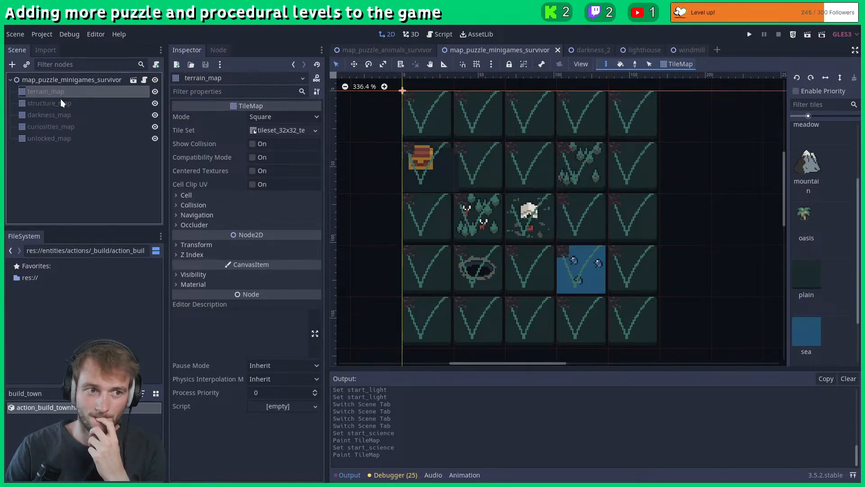
scroll(833, 225, up, 2)
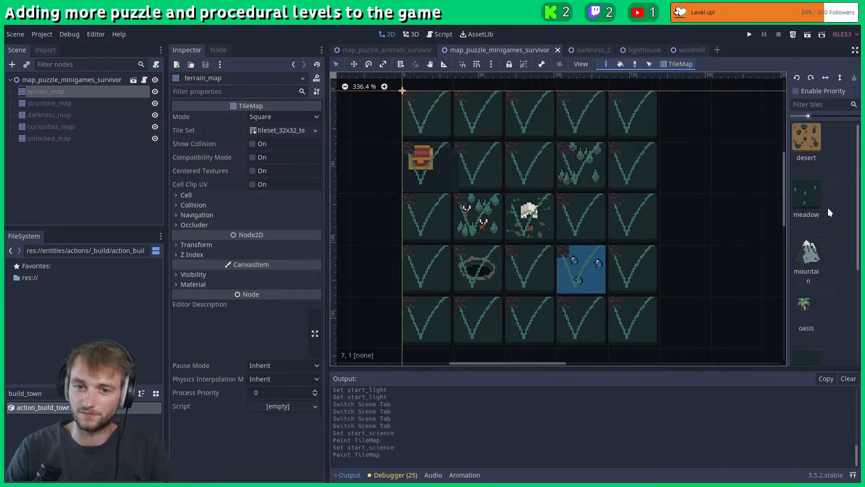
click(808, 148)
click(530, 114)
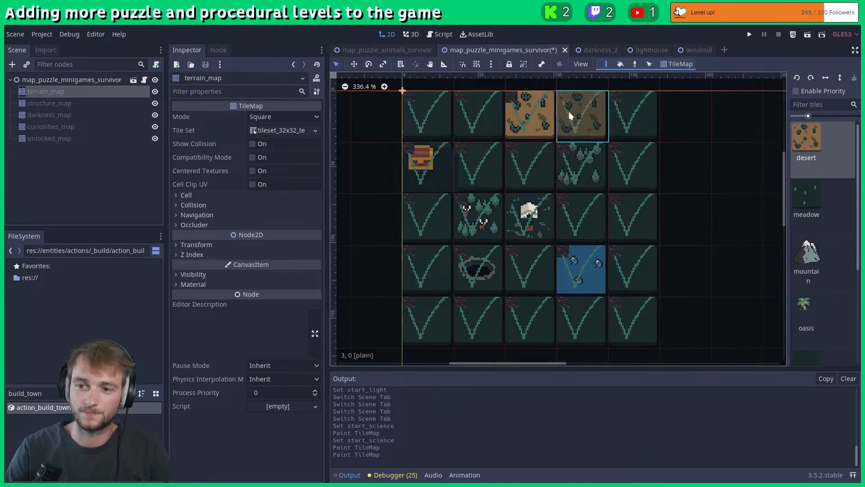
click(582, 114)
- Place an orc_camp tile on structure_map in the first desert cell, third in the top row
scroll(846, 334, down, 2)
click(48, 104)
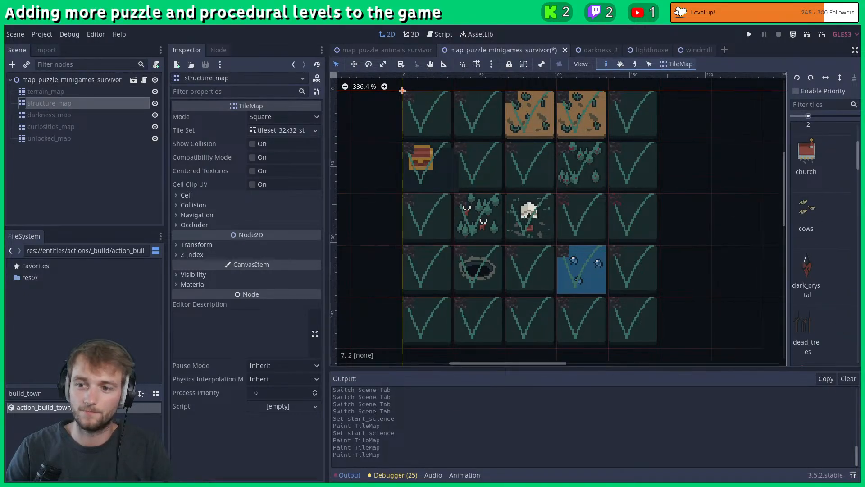
scroll(808, 263, down, 1)
scroll(808, 262, down, 5)
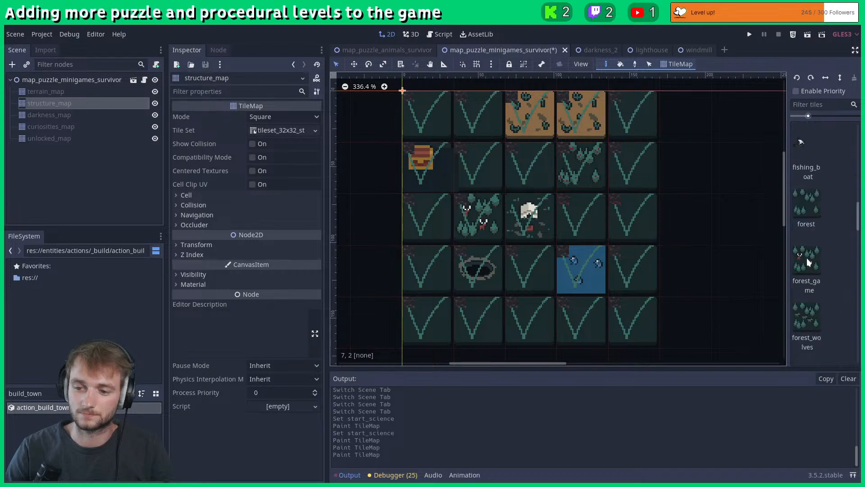
scroll(808, 261, down, 5)
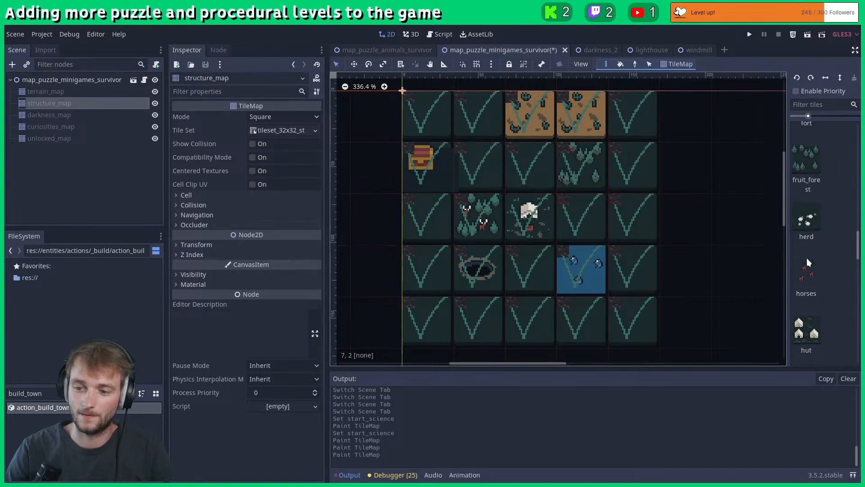
scroll(828, 274, down, 6)
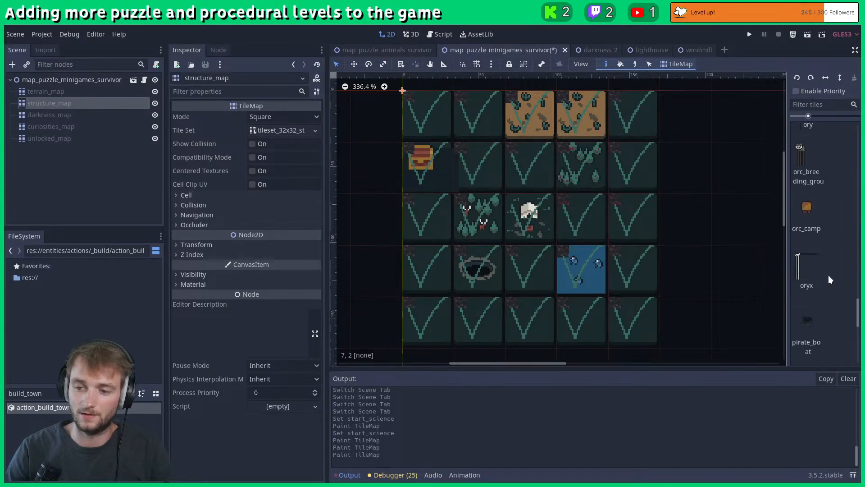
click(807, 212)
click(530, 114)
- Place an orc breeding ground tile on structure_map in the second desert cell, fourth in the top row
scroll(831, 278, down, 5)
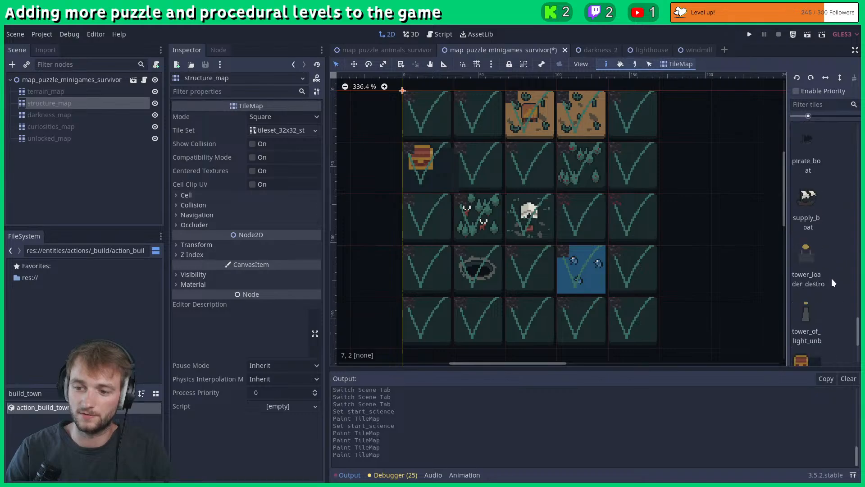
scroll(832, 278, up, 10)
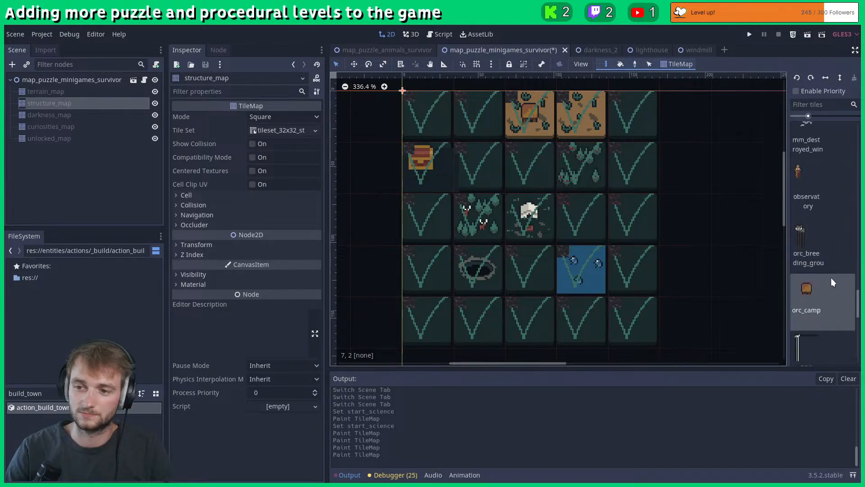
scroll(831, 277, up, 8)
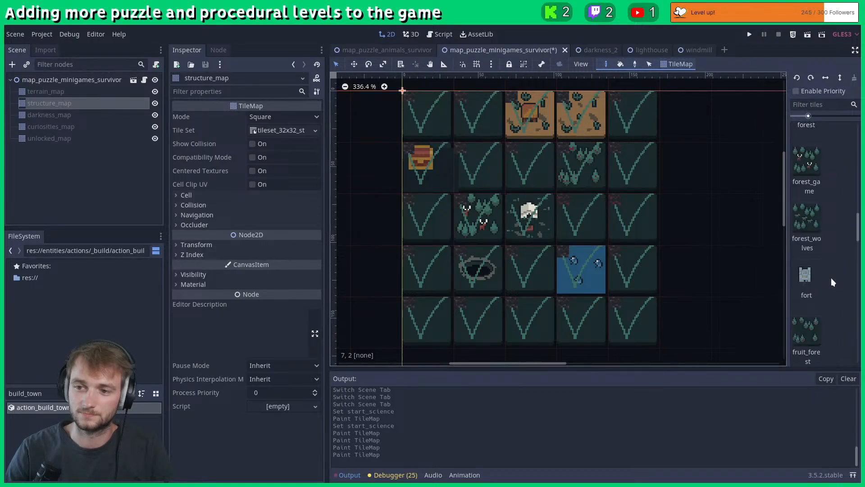
scroll(831, 277, up, 8)
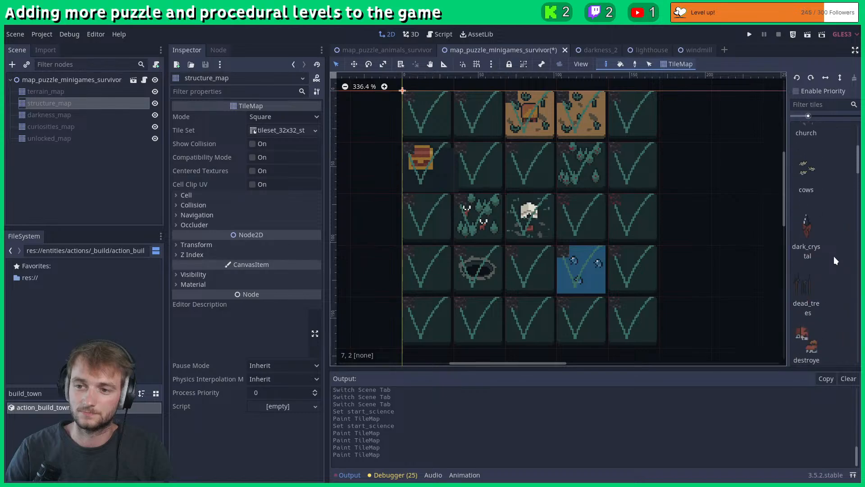
drag(857, 143, 858, 247)
scroll(823, 253, down, 15)
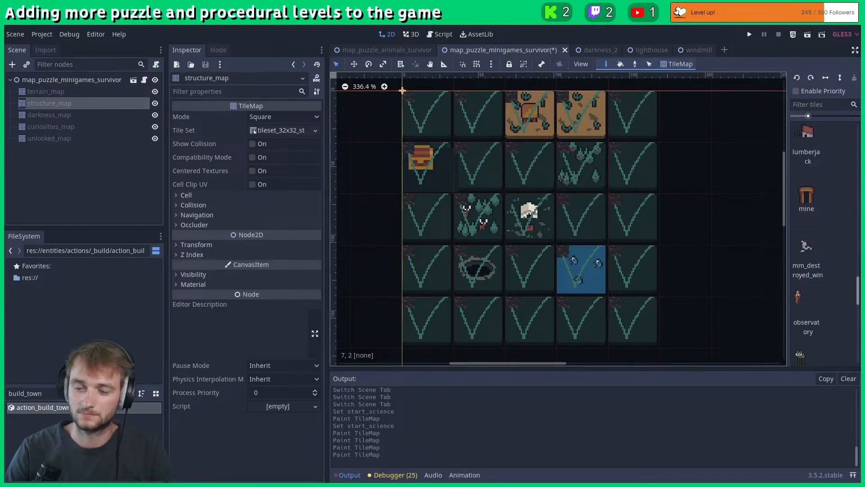
scroll(823, 252, down, 3)
click(825, 214)
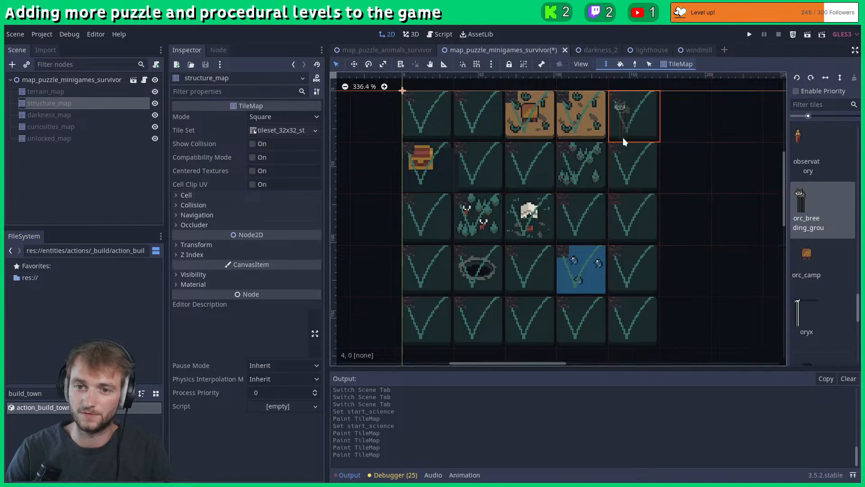
click(581, 113)
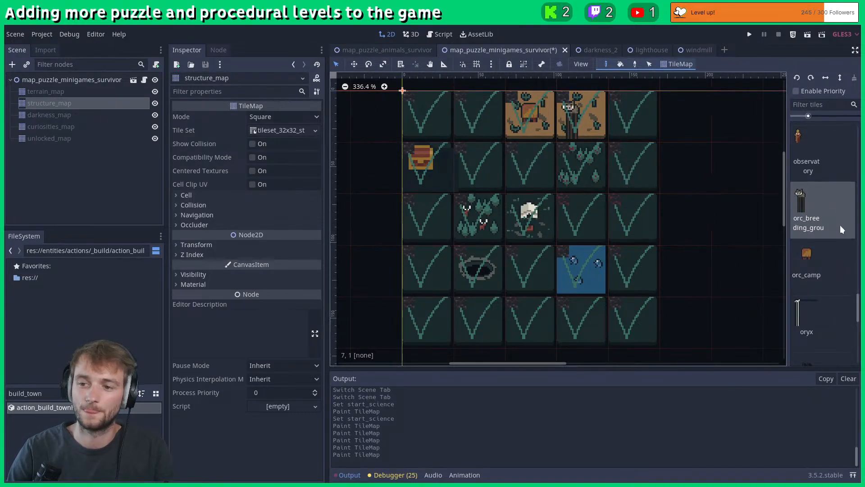
- Paint a desert tile on terrain_map in the second cell of the map's top row
scroll(844, 248, down, 5)
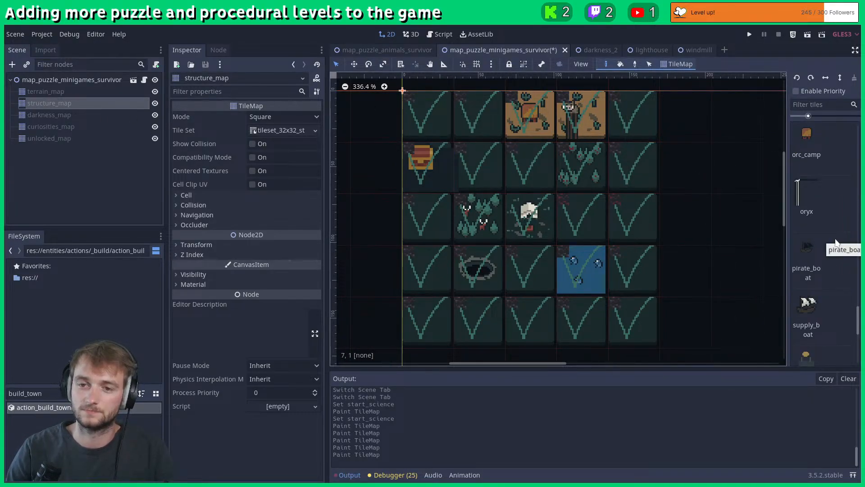
click(45, 92)
scroll(816, 194, up, 5)
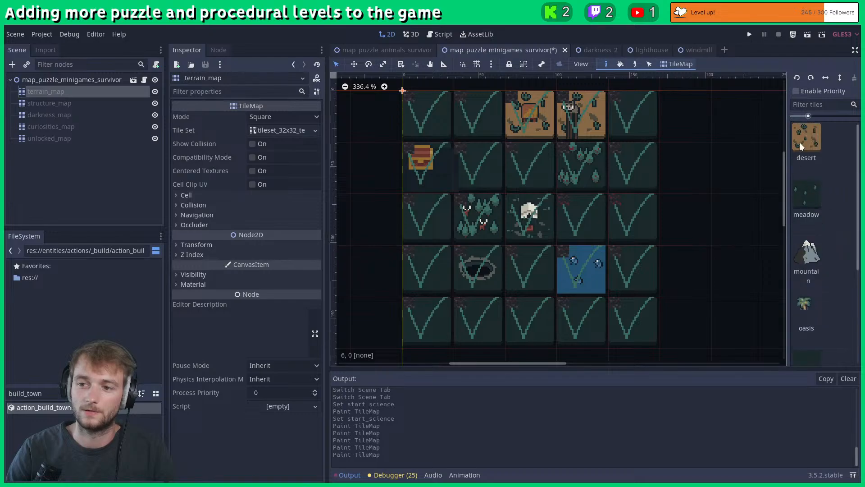
click(807, 138)
click(516, 158)
click(486, 112)
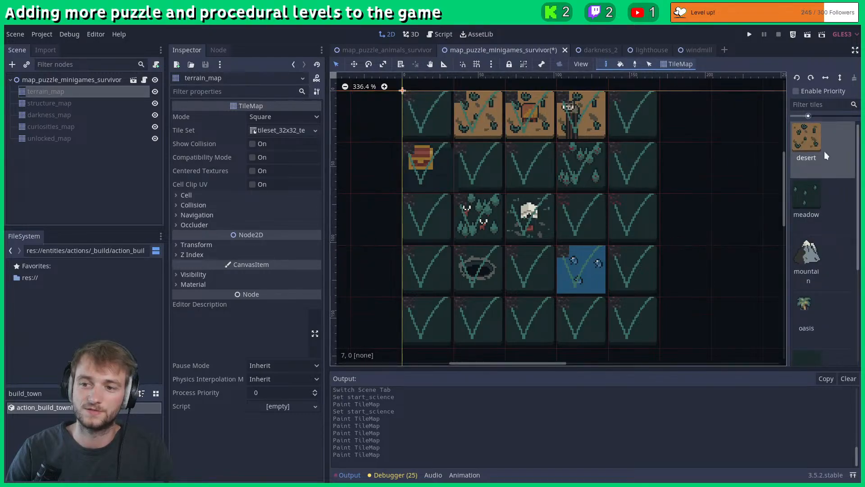
- Place an oryx tile on structure_map in the desert cell that is second in the top row
scroll(858, 205, down, 3)
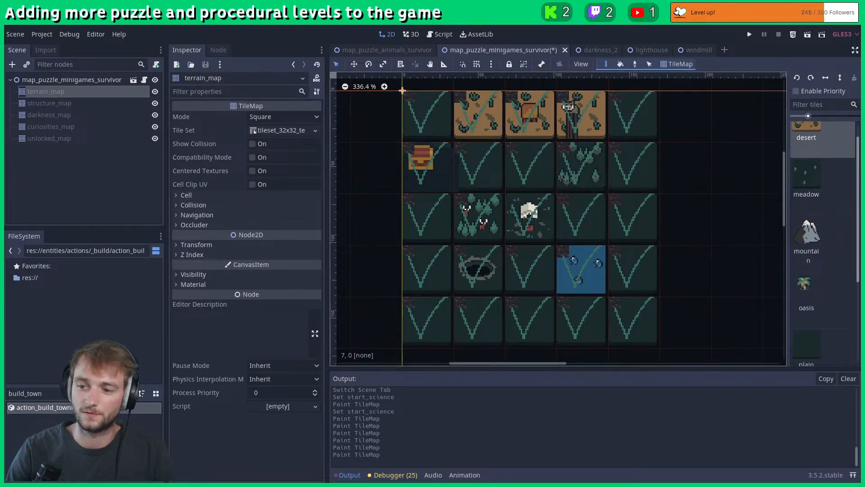
click(63, 103)
scroll(813, 223, up, 1)
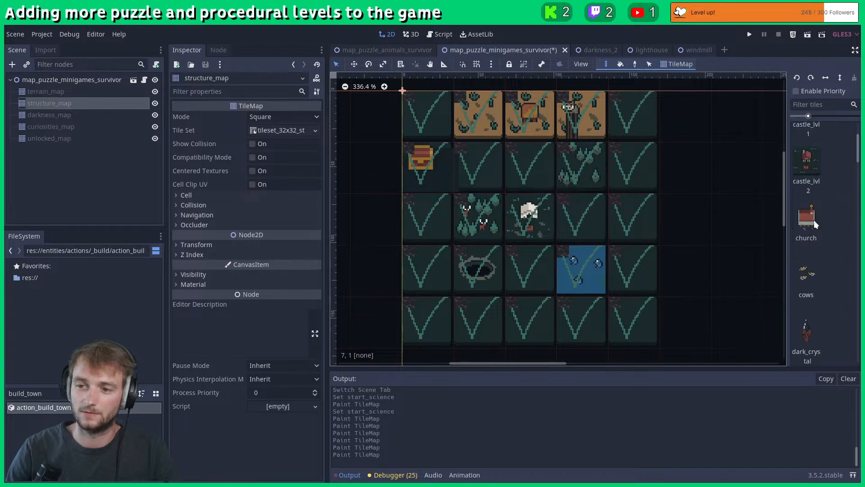
scroll(816, 219, down, 5)
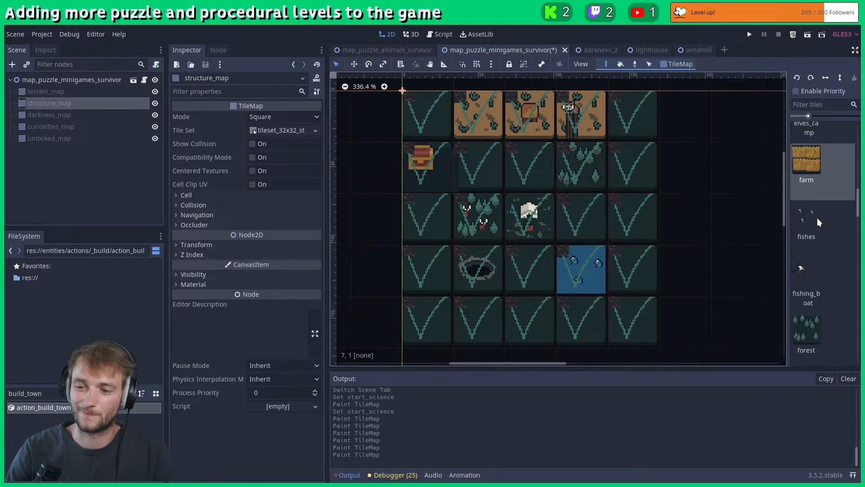
scroll(818, 217, down, 5)
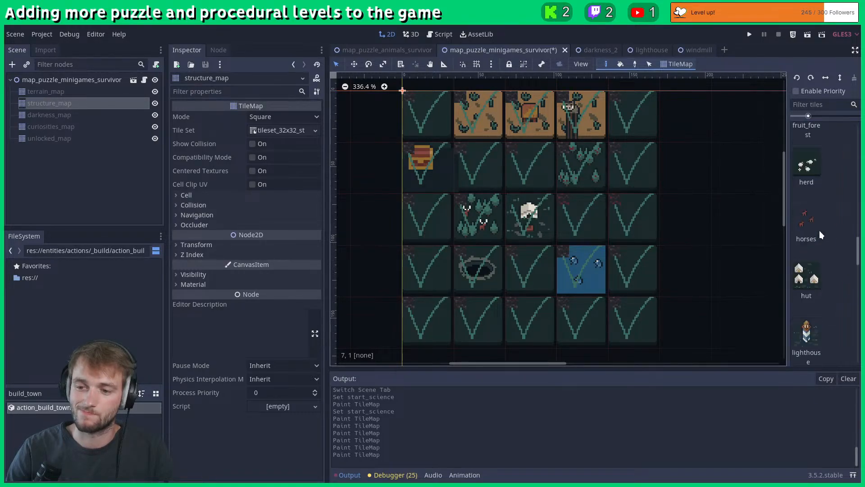
scroll(819, 231, down, 6)
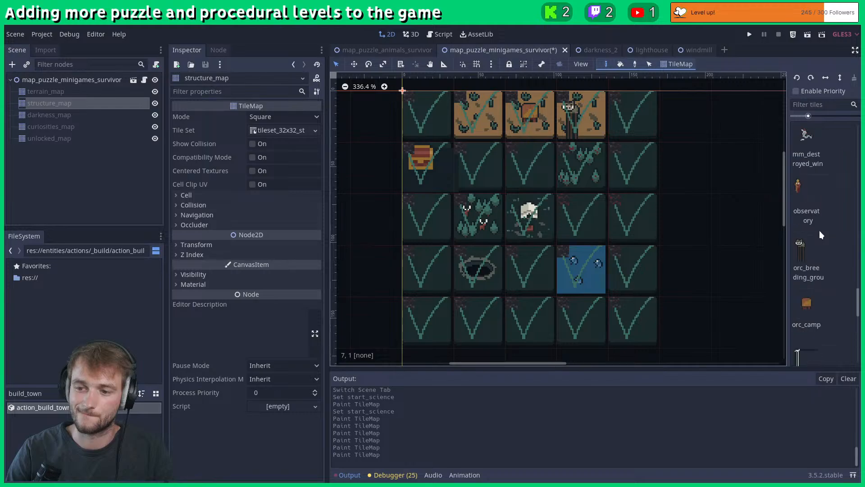
scroll(819, 231, down, 2)
click(814, 245)
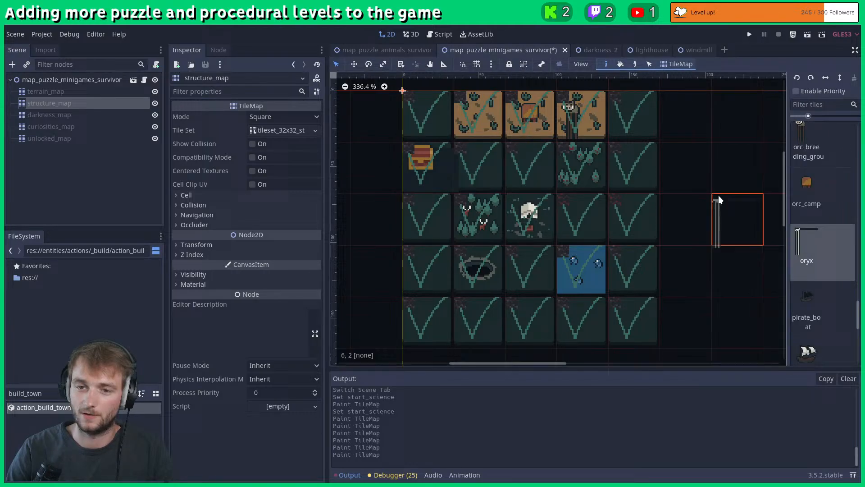
click(492, 125)
- Place a horses tile in the third cell of the bottom row and a herd tile in the fifth cell of the third row
scroll(858, 314, down, 3)
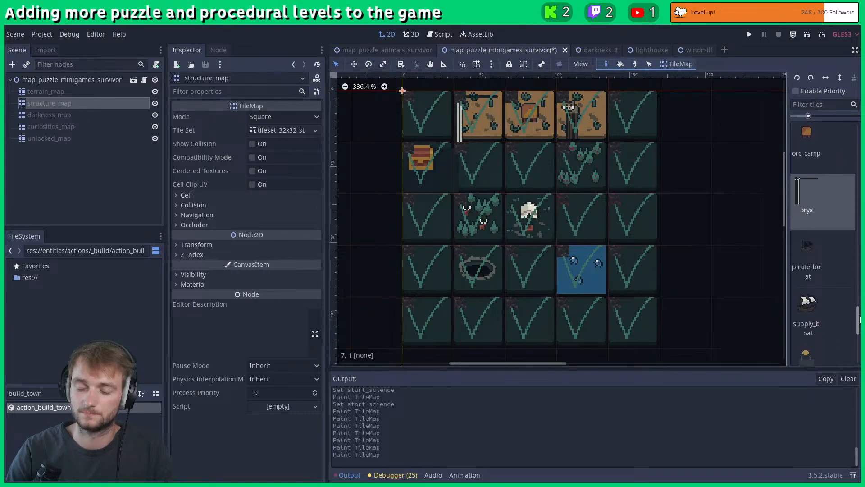
scroll(825, 242, up, 10)
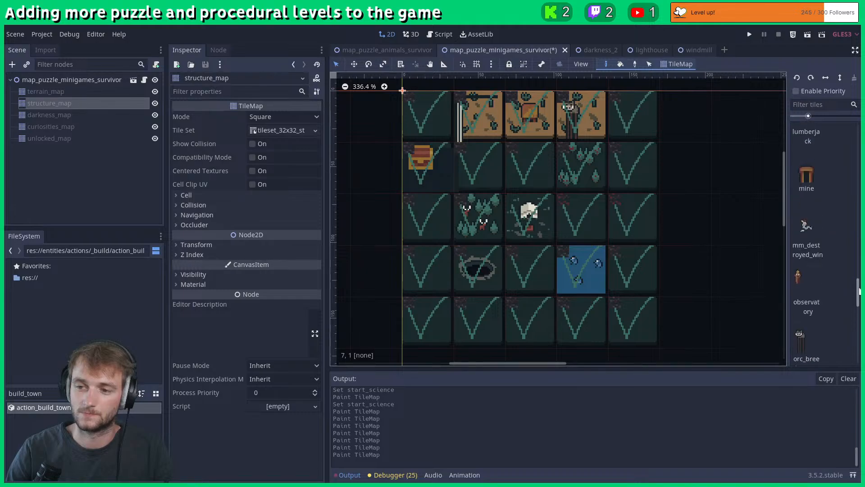
scroll(806, 270, up, 3)
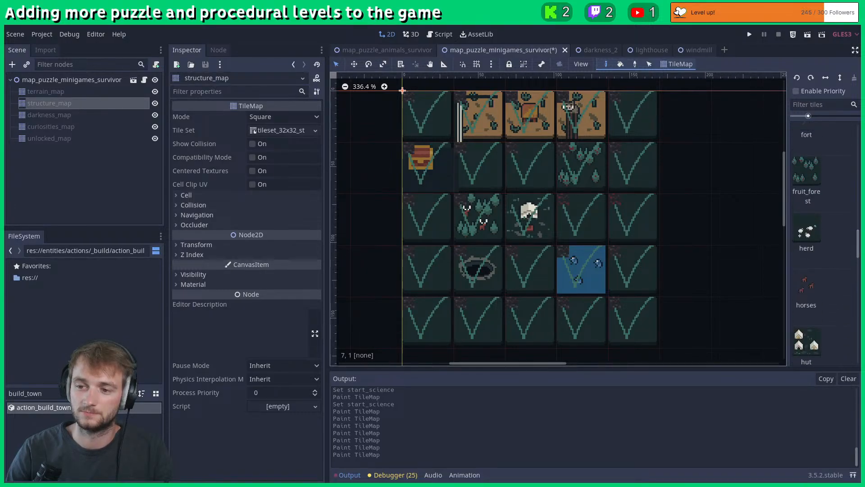
click(806, 290)
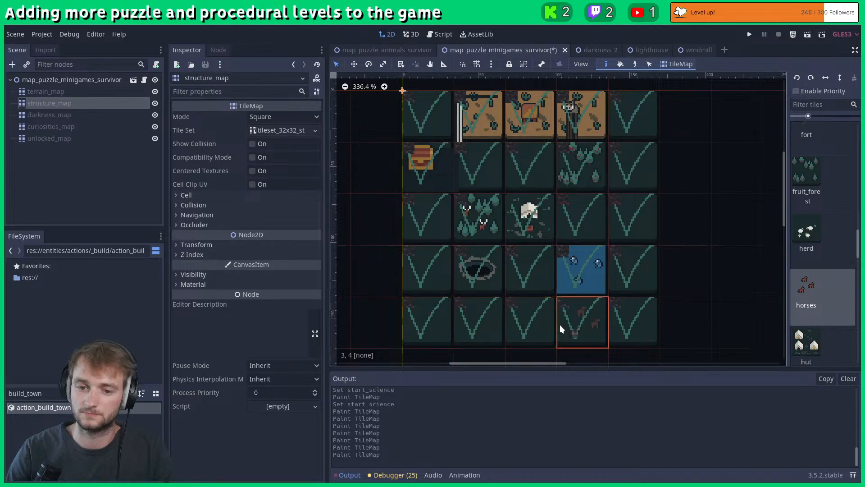
click(538, 328)
click(820, 231)
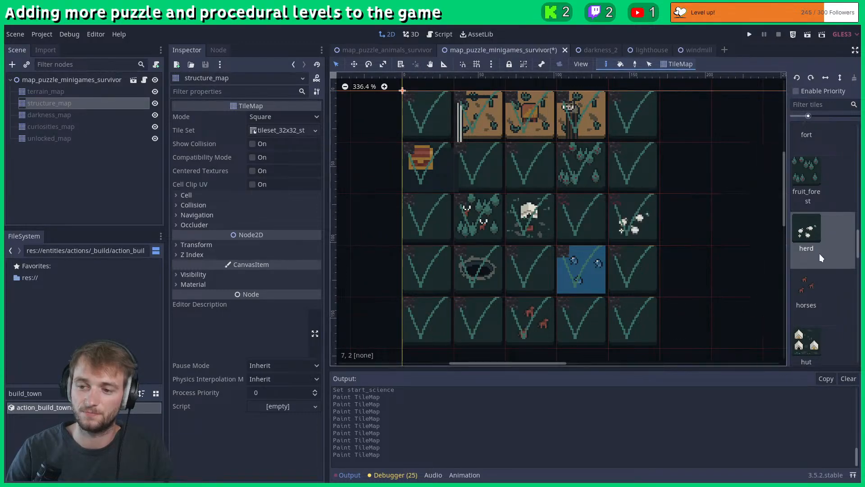
- Place a cows tile on structure_map in the first cell of the fourth row, beside the dark pit
scroll(818, 241, up, 5)
scroll(810, 239, up, 6)
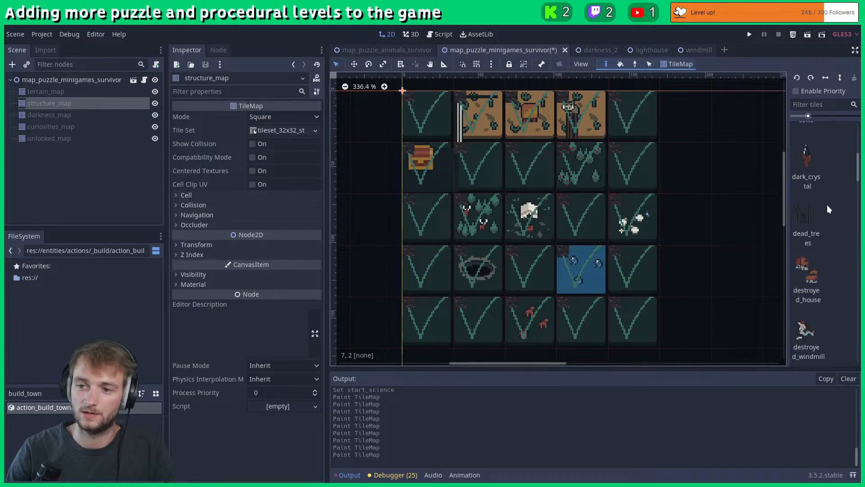
scroll(827, 201, down, 3)
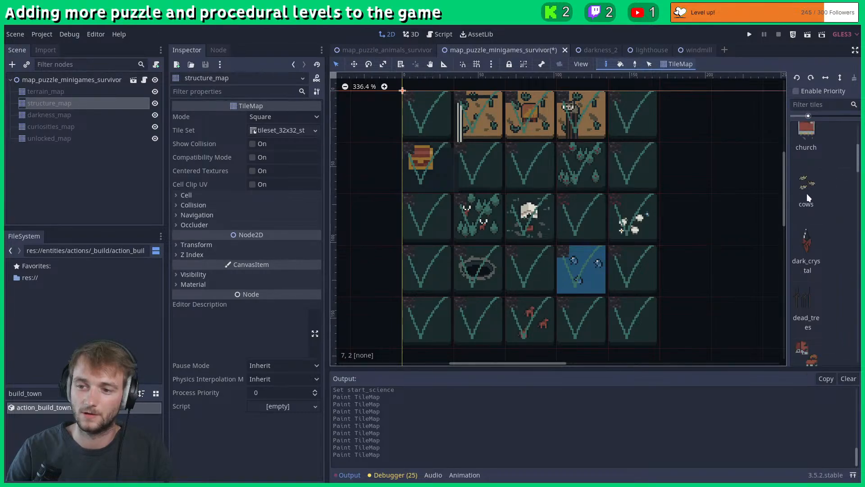
click(807, 194)
click(427, 271)
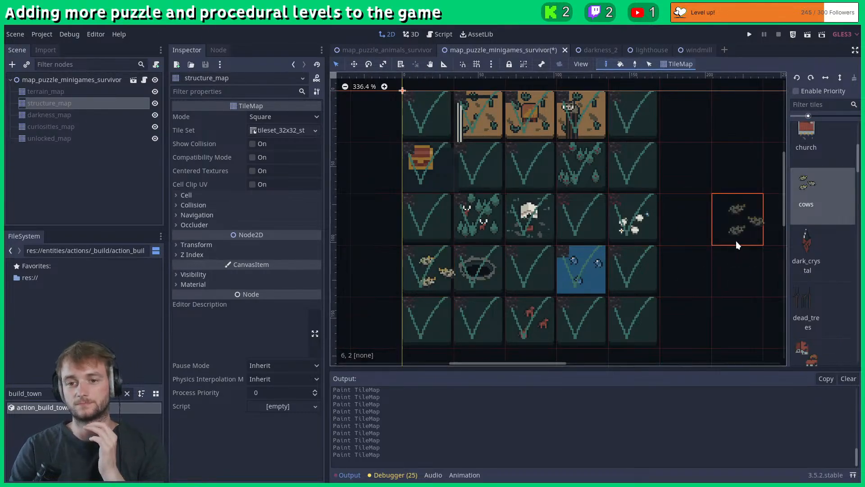
- Place a big_tree tile on structure_map in the fifth cell of the second row
click(70, 92)
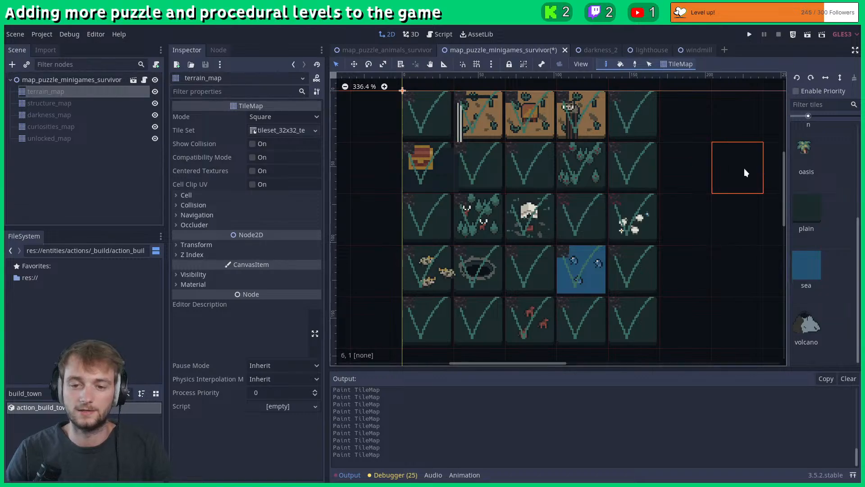
scroll(844, 234, up, 5)
scroll(841, 232, down, 5)
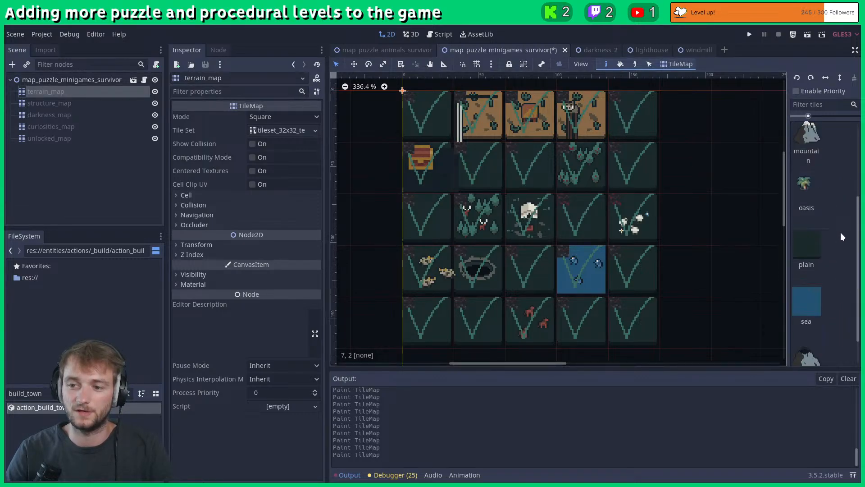
click(61, 103)
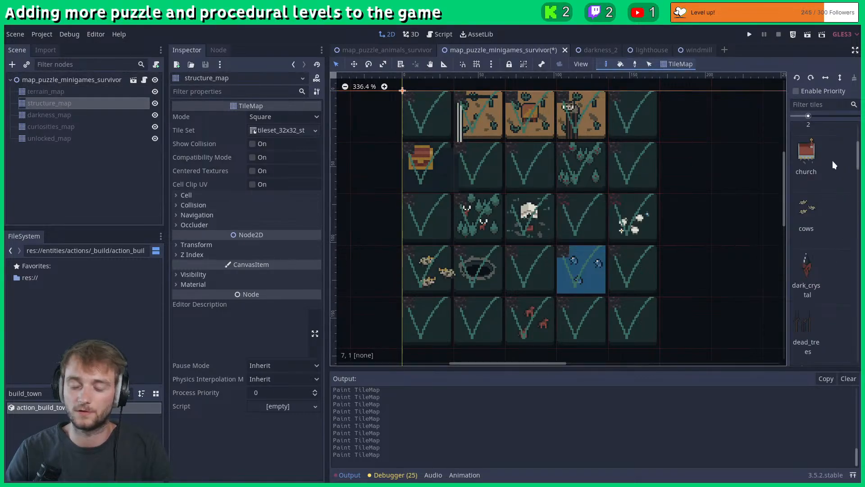
scroll(831, 163, up, 1)
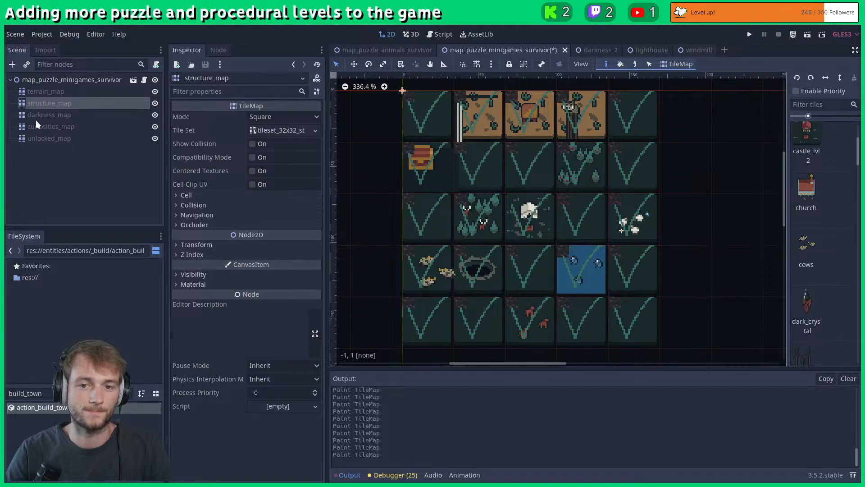
scroll(823, 164, up, 2)
click(823, 164)
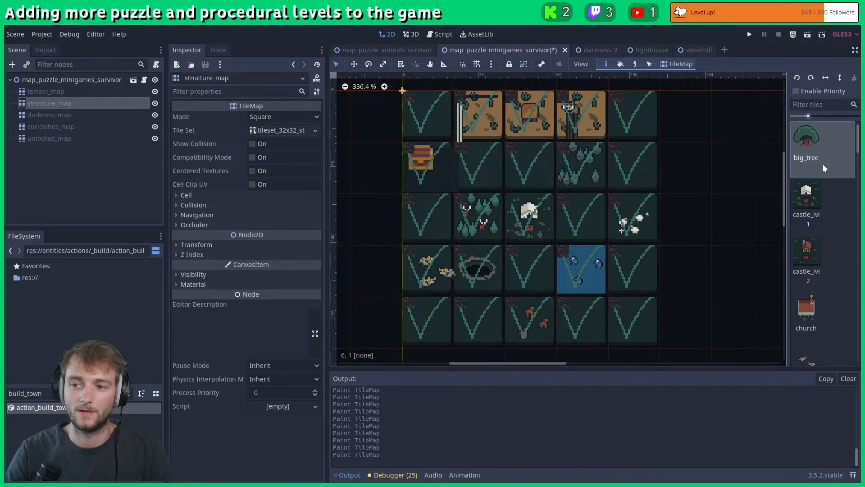
click(642, 165)
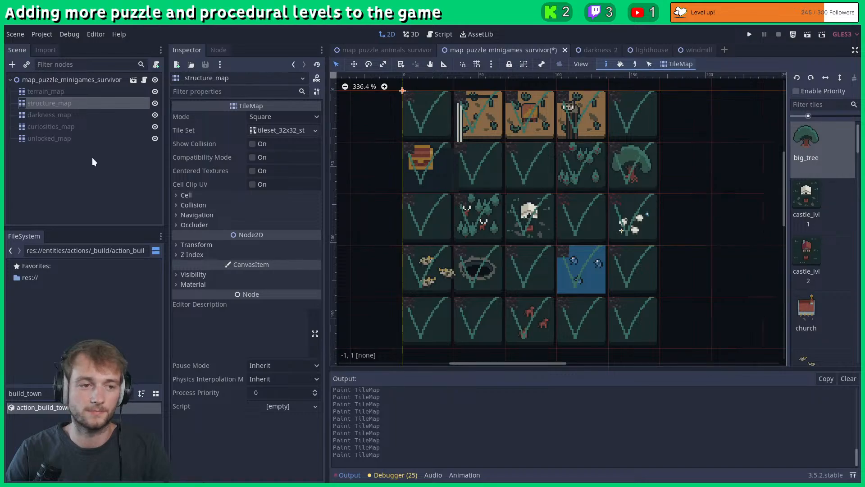
- Paint meadow tiles on terrain_map in the second and third cells of the second row and the fifth cell of the top row
click(45, 91)
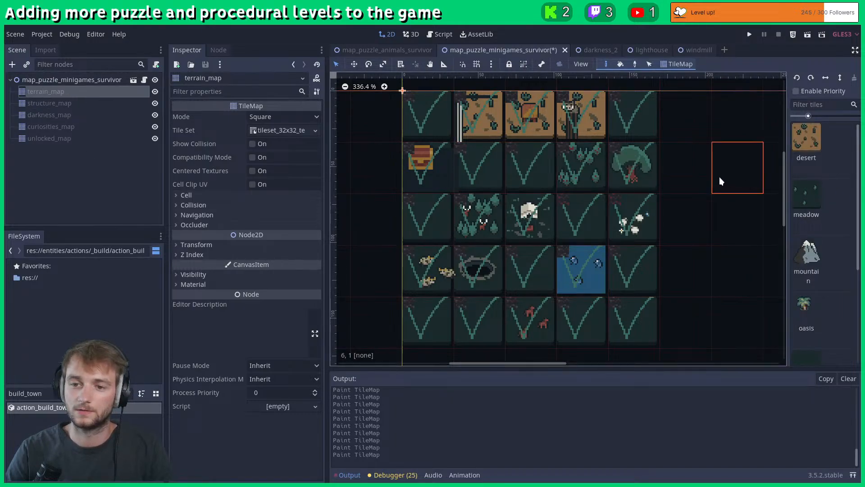
click(54, 104)
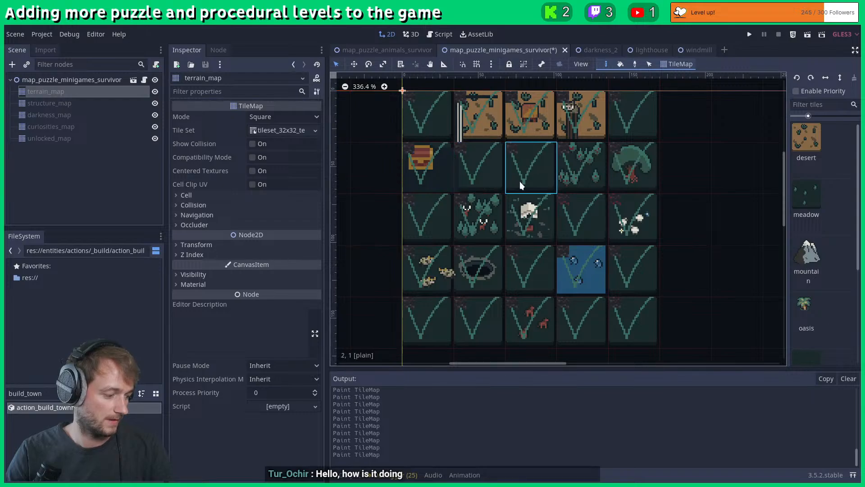
click(806, 196)
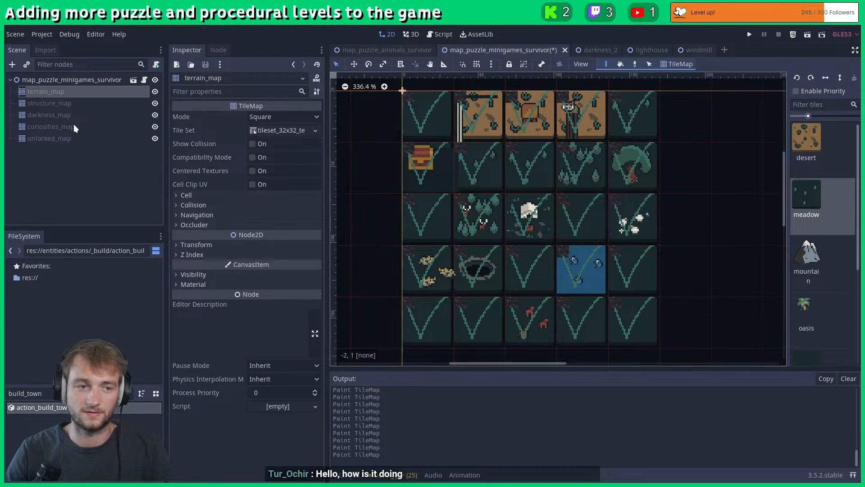
- Place forest tiles on structure_map in the second and third cells of the second row
click(43, 103)
scroll(825, 216, down, 5)
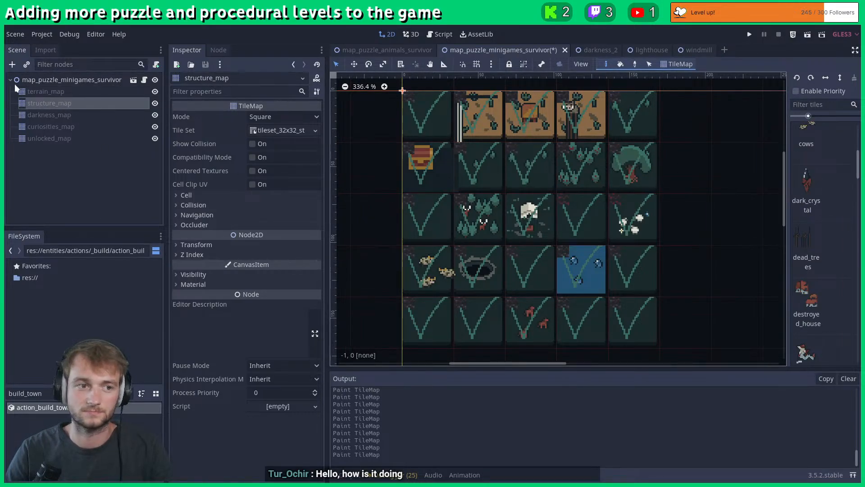
scroll(830, 205, down, 5)
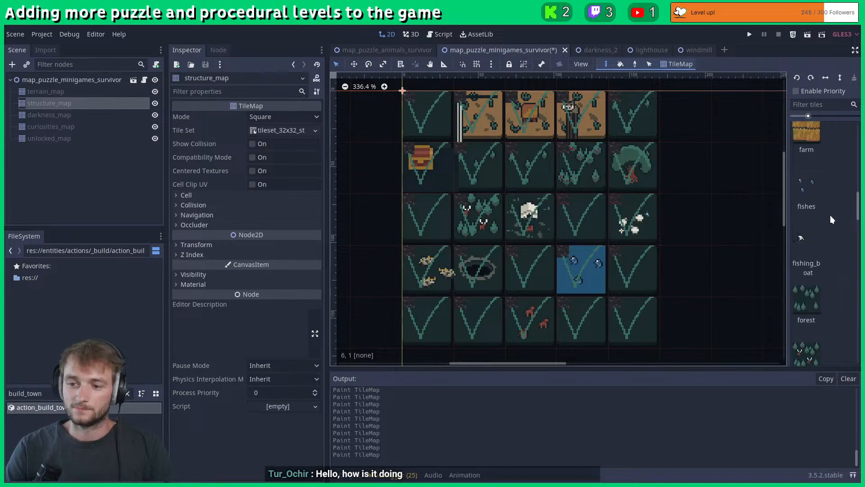
click(809, 303)
drag(508, 168, 486, 169)
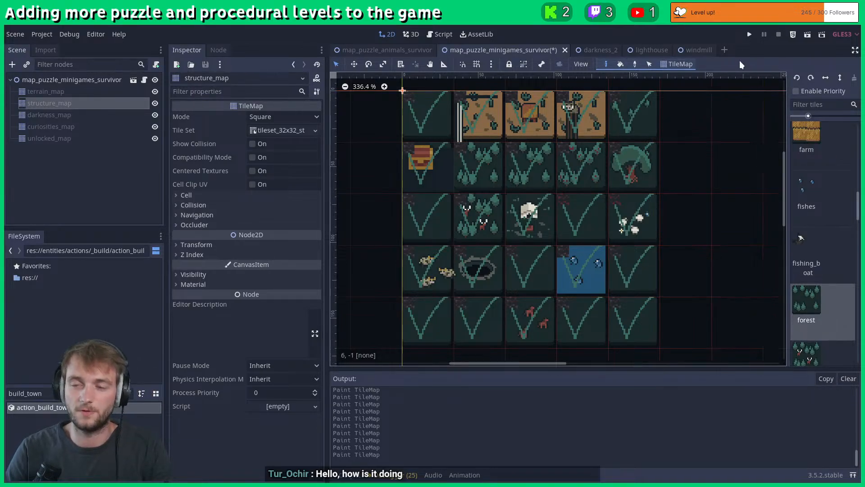
- Run the project and start a puzzle level from the game's Puzzle mode to test the new map
click(750, 35)
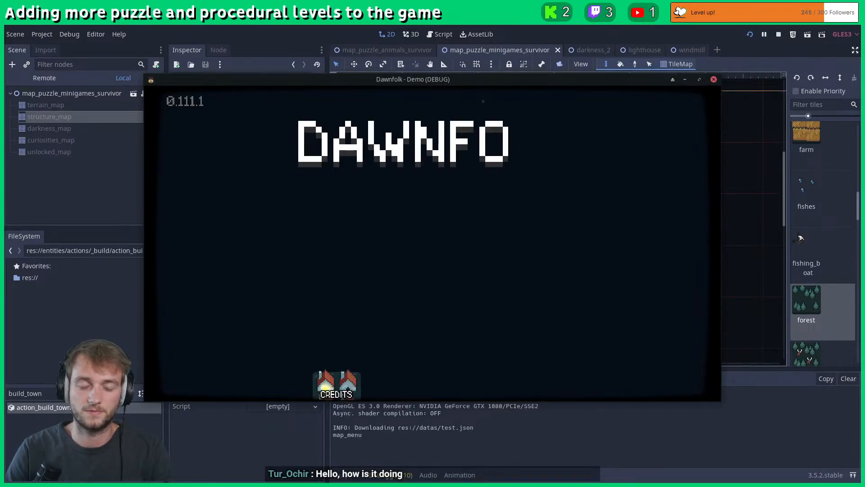
key(Return)
key(Up)
key(Up)
key(Up)
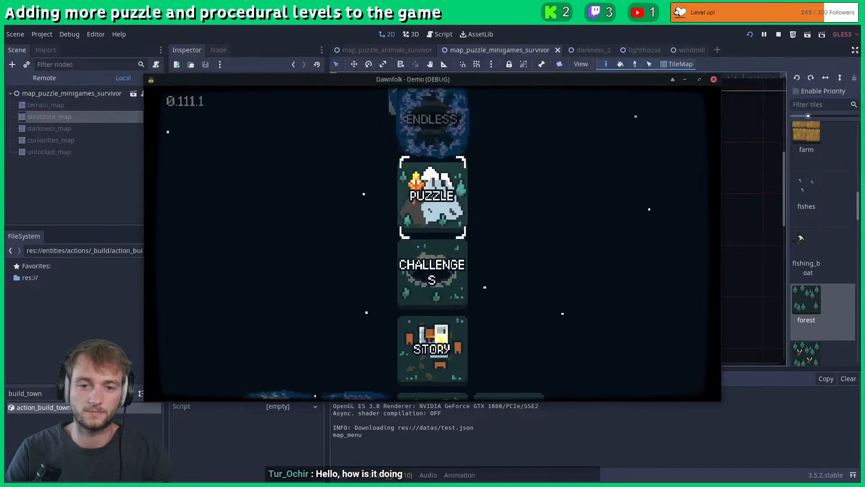
key(Return)
key(Left)
key(Return)
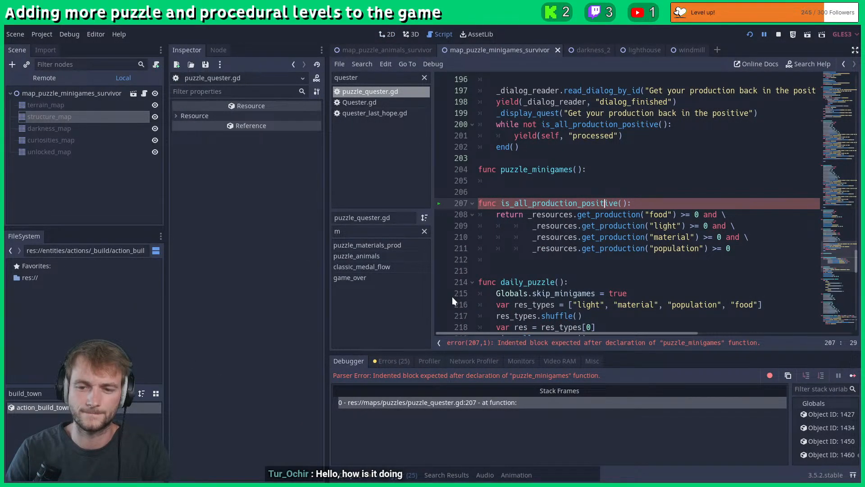
- Add a pass statement as the body of puzzle_minigames() in puzzle_quester.gd and run the project again
click(519, 180)
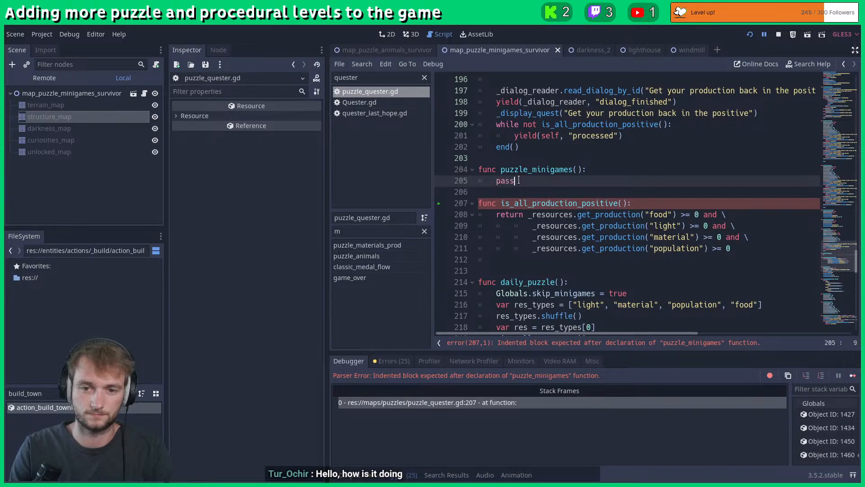
scroll(518, 181, up, 4)
scroll(564, 174, down, 1)
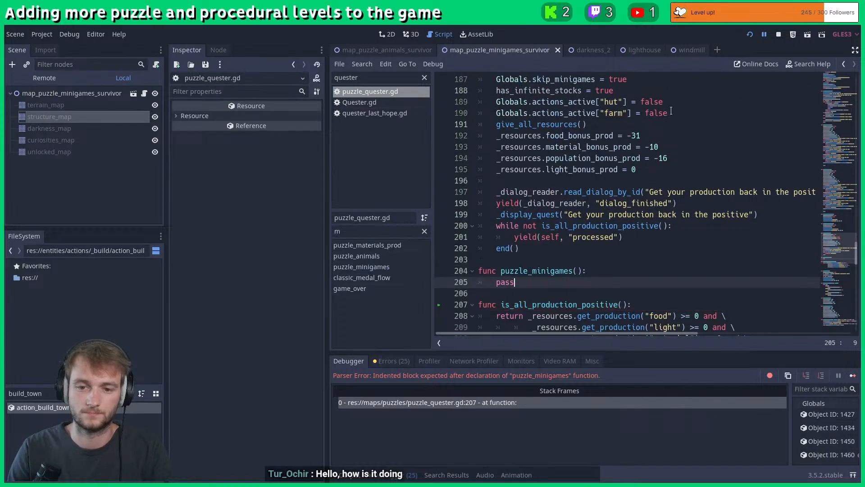
click(750, 34)
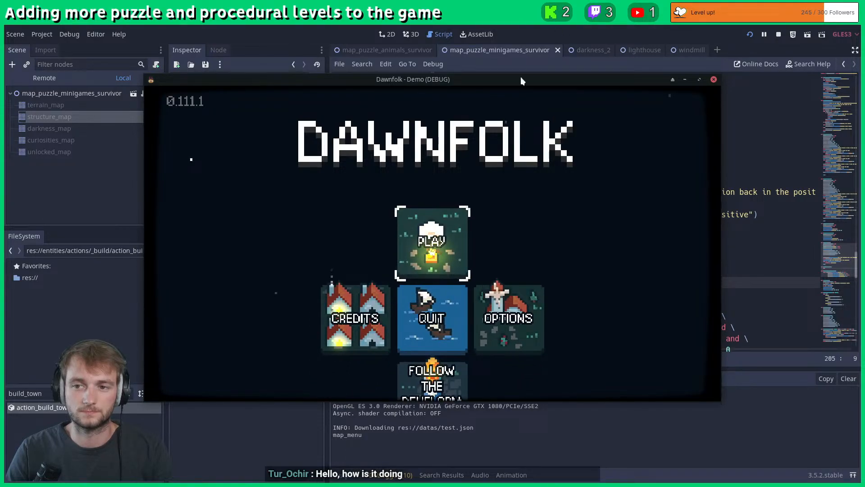
- Start the minigames puzzle level from the Puzzle mode in the running game
key(Up)
key(Up)
key(Up)
key(Left)
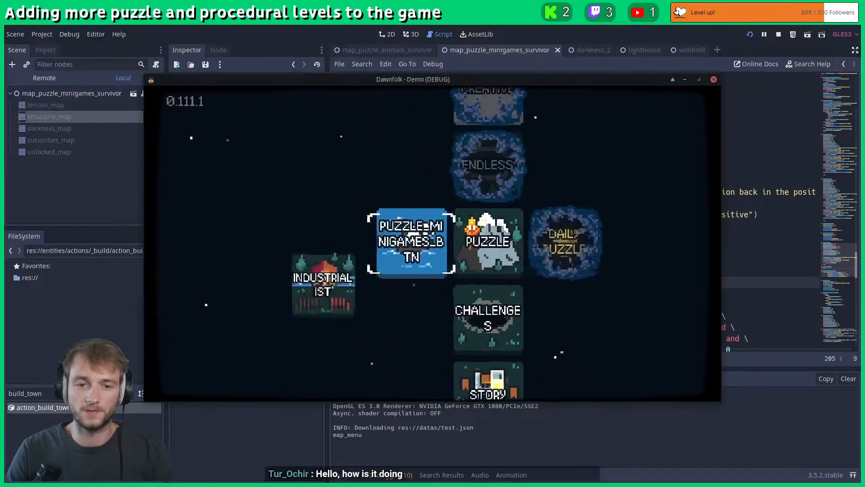
key(space)
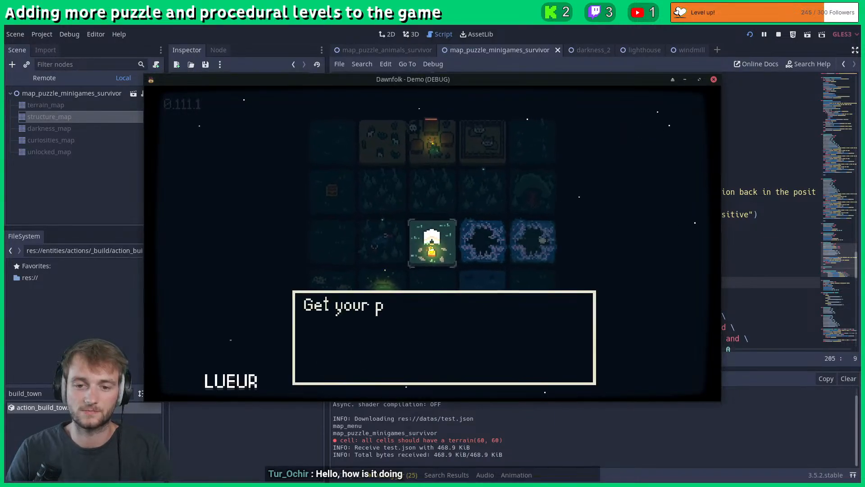
- Dismiss the opening dialog and illuminate the giant tree in the last cell of the second row
key(space)
key(Right)
key(Right)
key(Up)
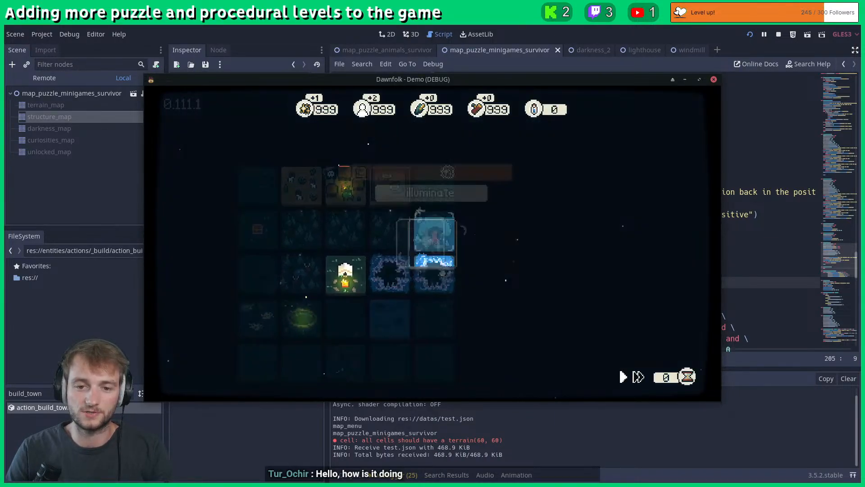
key(space)
- Inspect the actions available on the illuminated giant tree, including chop, and leave them
key(space)
key(space)
key(Right)
key(Right)
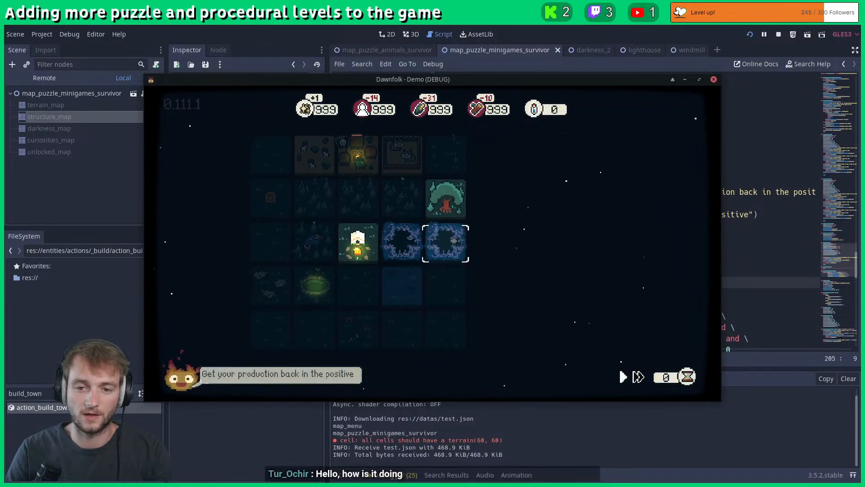
key(Up)
key(space)
key(Right)
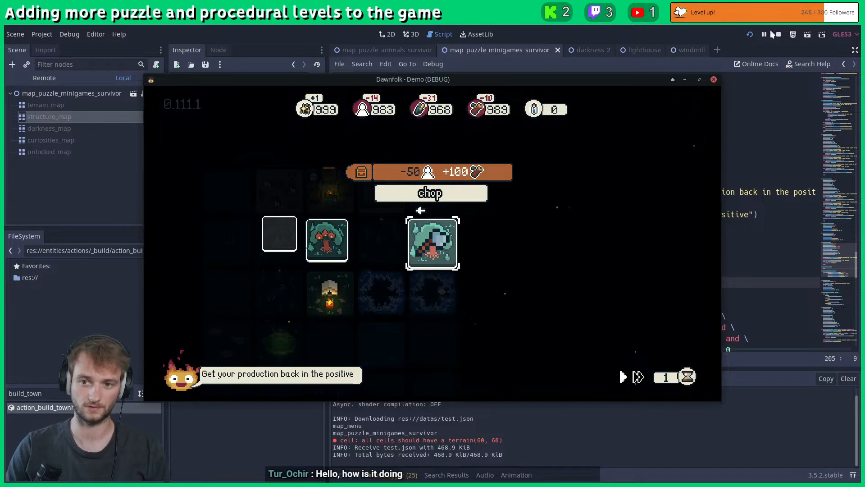
key(Escape)
- Illuminate the third row's second cell and the three forest cells in the middle of the second row
key(Left)
key(Left)
key(Down)
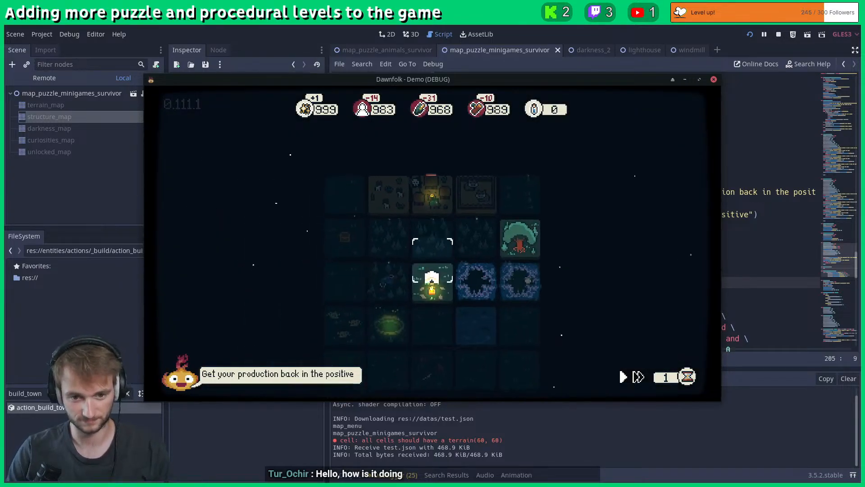
key(Left)
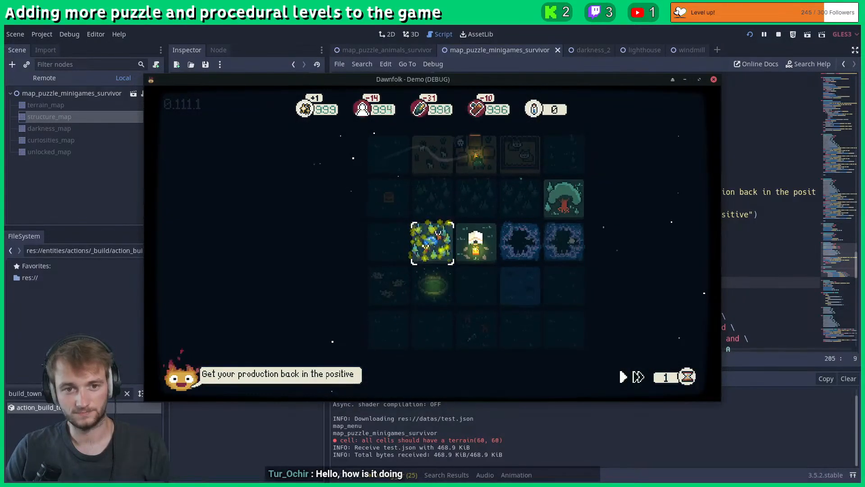
key(Up)
key(space)
key(space)
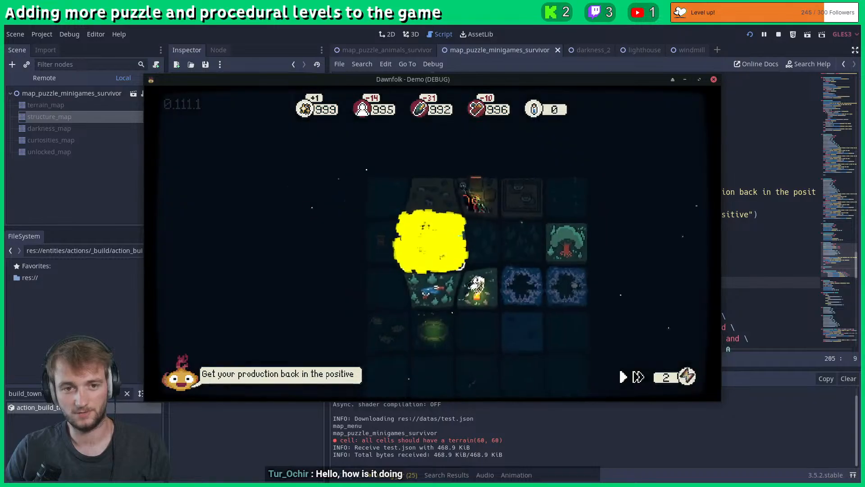
key(Right)
key(space)
key(space)
key(Right)
key(space)
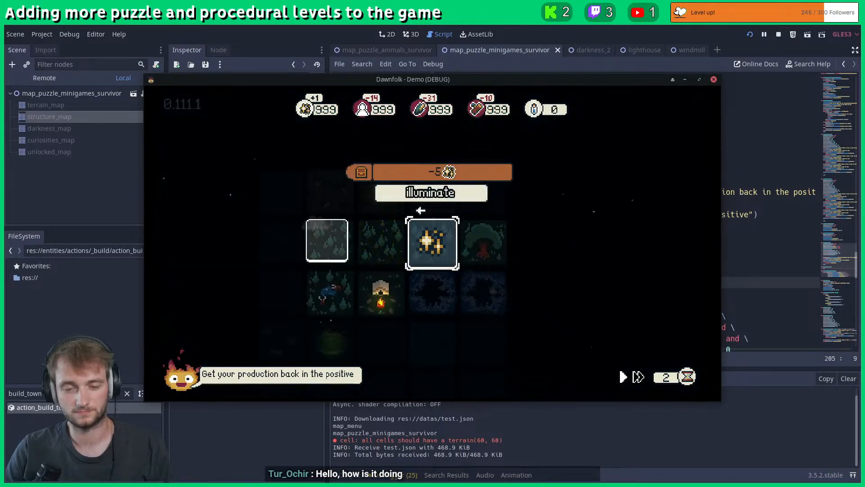
- Illuminate the light breach in the fourth row and the cell at the start of that row
key(space)
key(Left)
key(Left)
key(Down)
key(Down)
key(space)
key(space)
key(Left)
- Test the collect light action on the light breach and leave its action choices
key(space)
key(space)
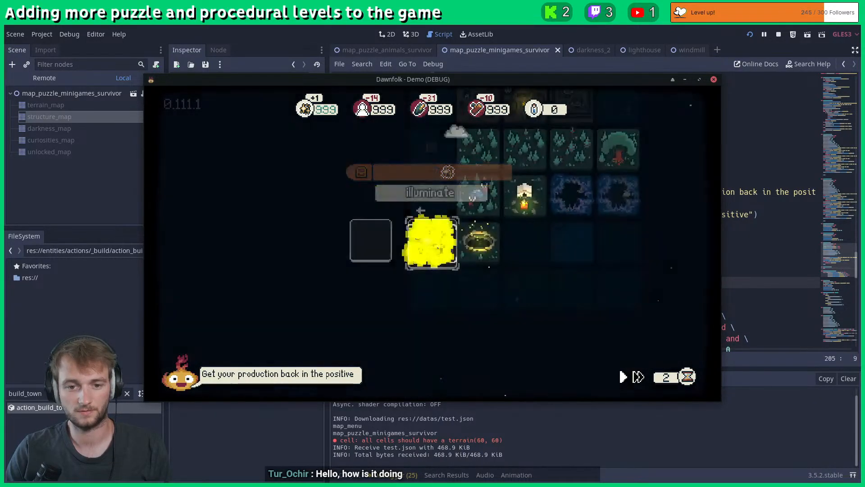
key(Right)
key(space)
key(space)
key(space)
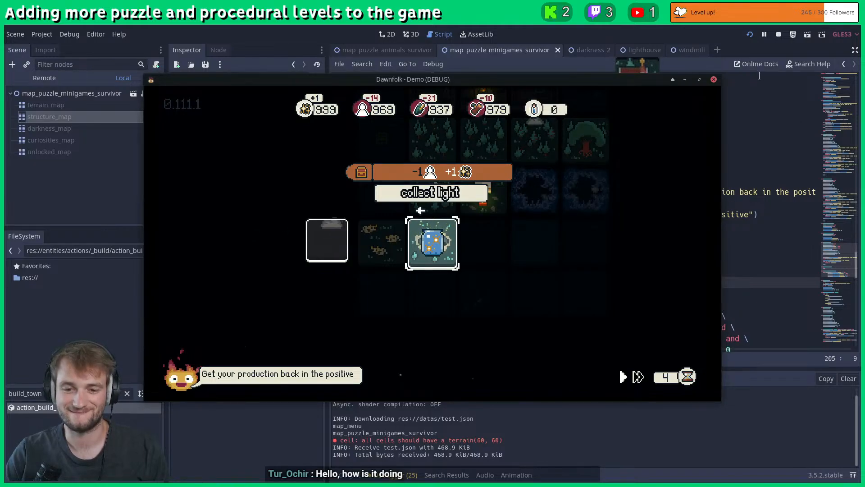
key(Escape)
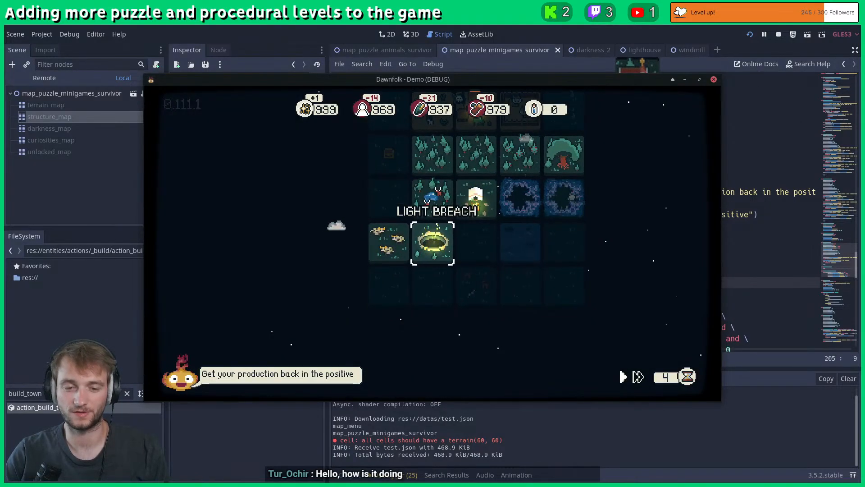
key(space)
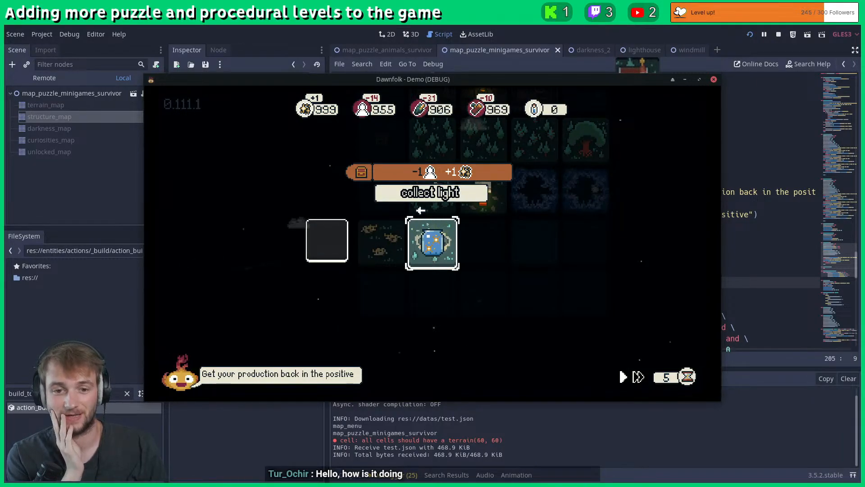
key(Escape)
- Illuminate the first-column cells of the third, second and top rows
key(Left)
key(space)
key(Up)
key(space)
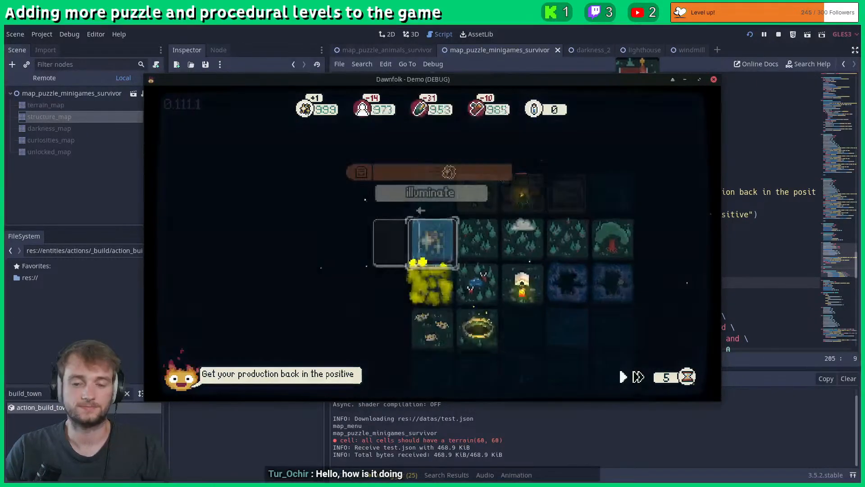
key(Up)
key(space)
- Illuminate the remaining four cells of the top row and the last cell of the fourth row
key(Right)
key(space)
key(Right)
key(space)
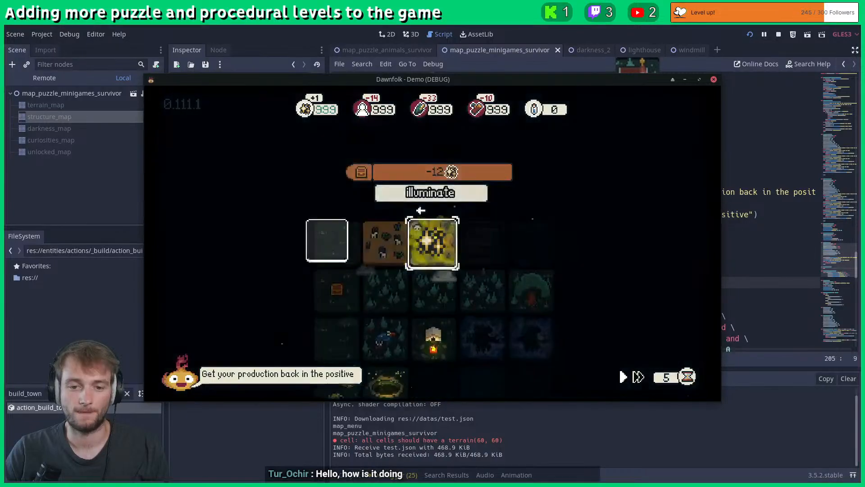
key(Right)
key(space)
key(Right)
key(space)
key(Down)
key(Down)
key(Down)
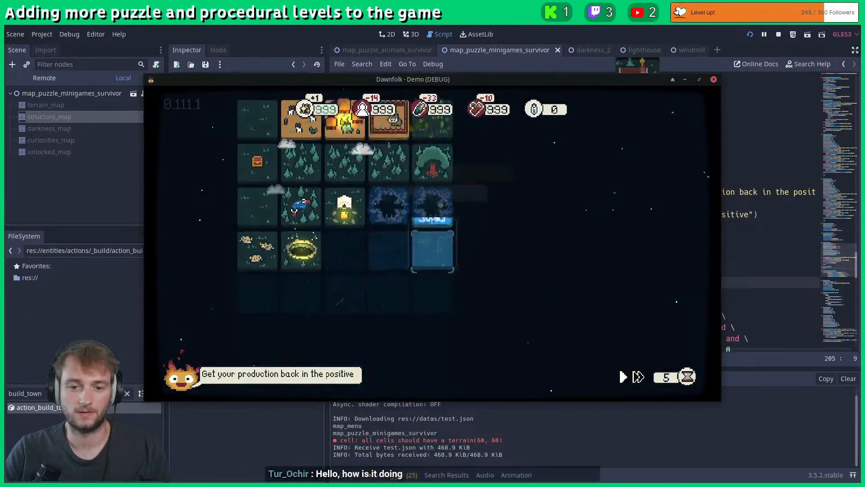
key(space)
- Chop the forest in the third cell of the second row
key(Left)
key(Up)
key(Left)
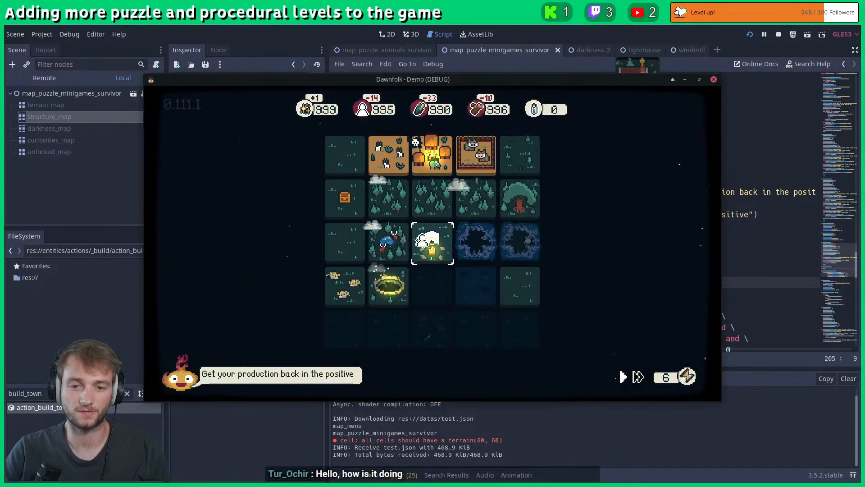
key(Up)
key(space)
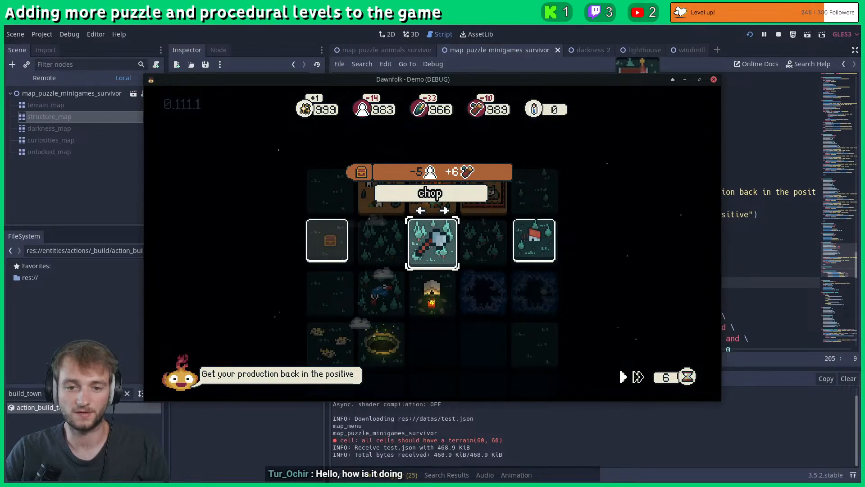
key(space)
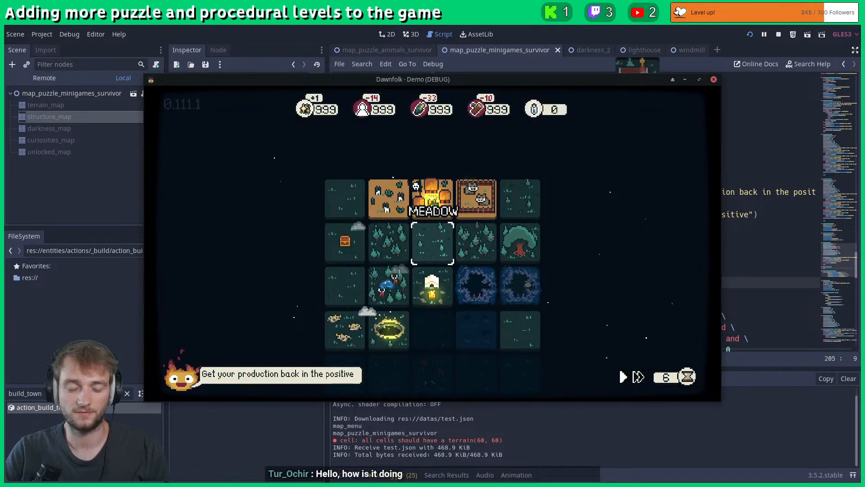
- Check the game's debug cheats on the neighbouring forest, close them and quit the running game
key(Left)
key(F1)
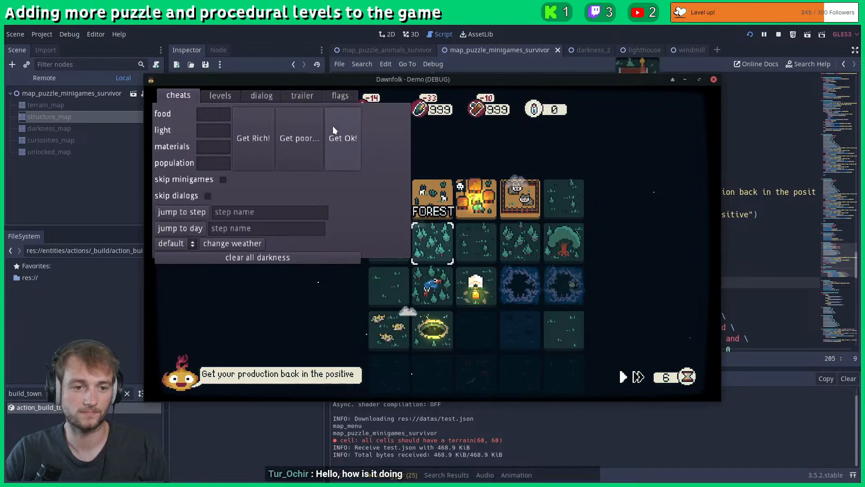
key(F1)
click(714, 79)
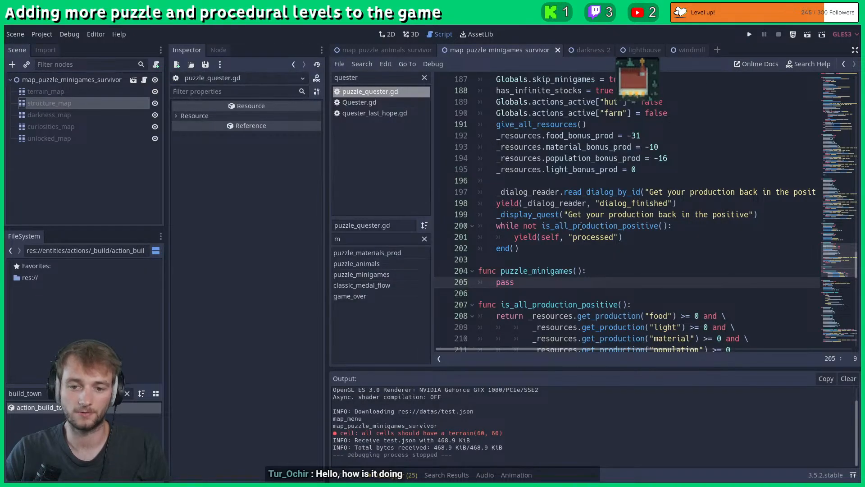
- Look through the puzzle functions in puzzle_quester.gd, from the has_infinite_stocks declaration to puzzle_food_prod()
scroll(580, 226, up, 4)
click(618, 225)
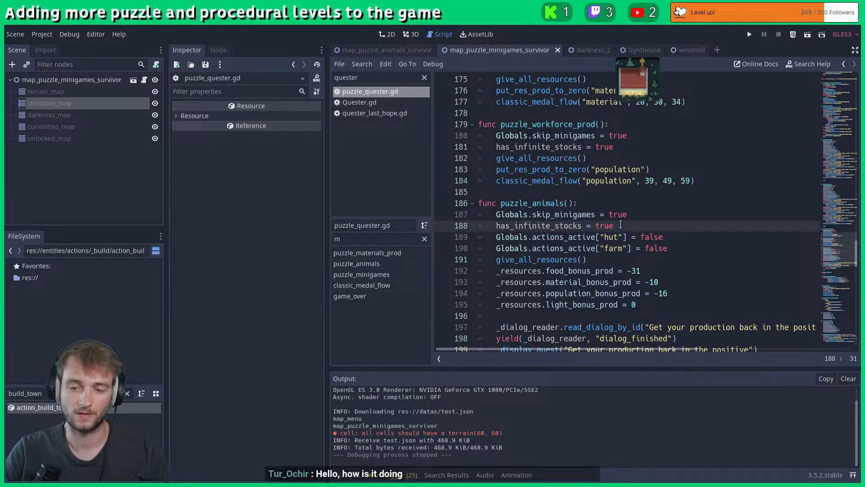
drag(857, 253, 857, 86)
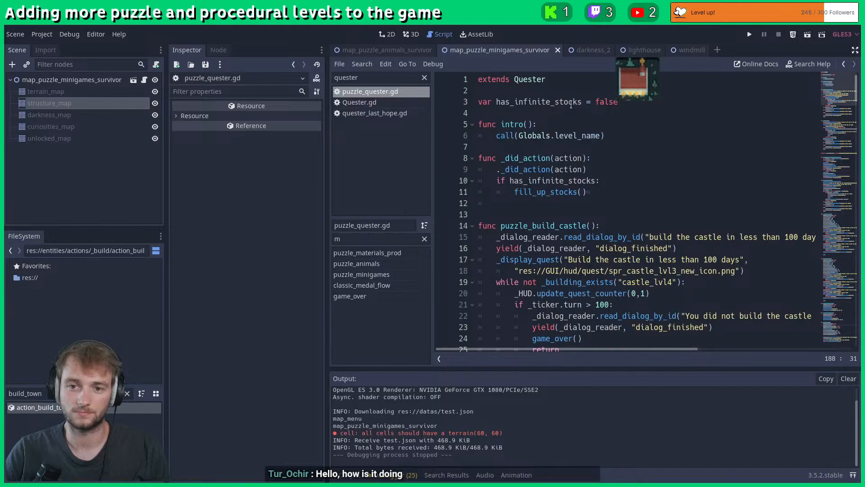
scroll(569, 211, down, 20)
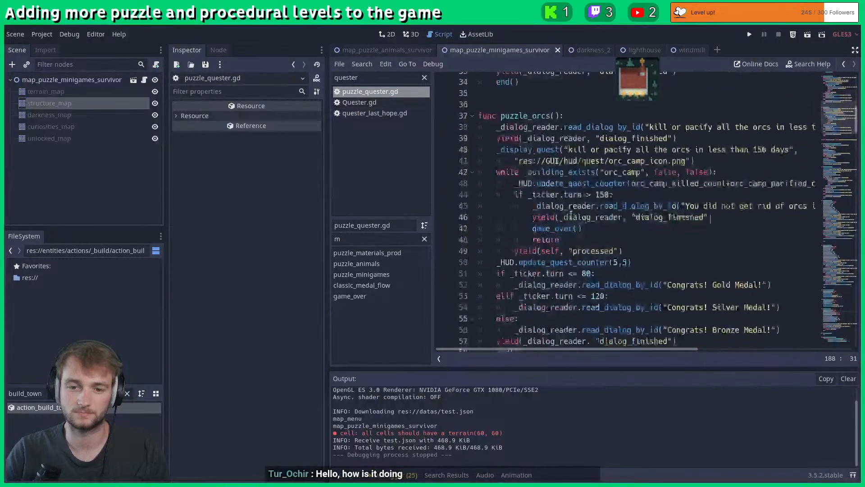
scroll(571, 216, down, 3)
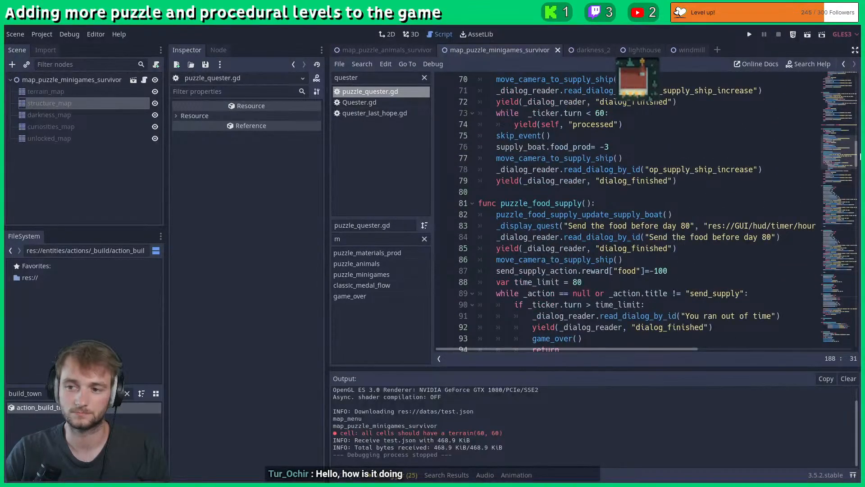
drag(860, 155, 842, 215)
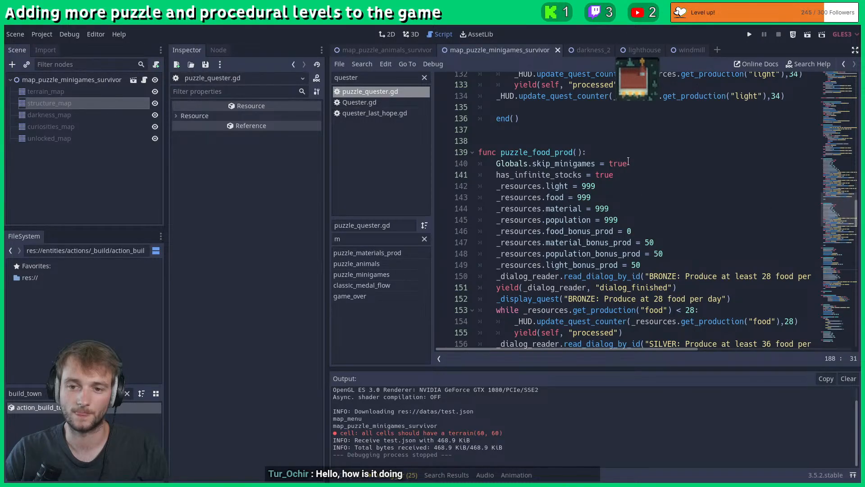
- Examine where Globals.skip_minigames = true is set in the production puzzle functions, especially puzzle_materials_prod()
drag(628, 163, 496, 164)
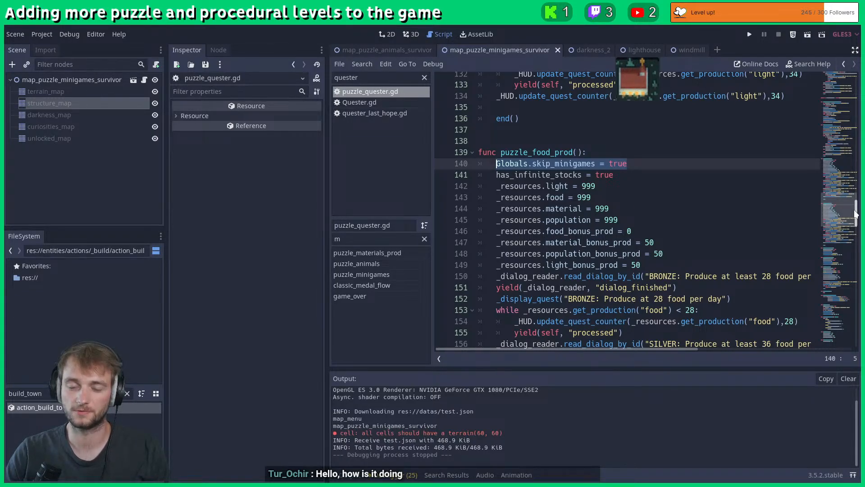
drag(856, 214, 857, 248)
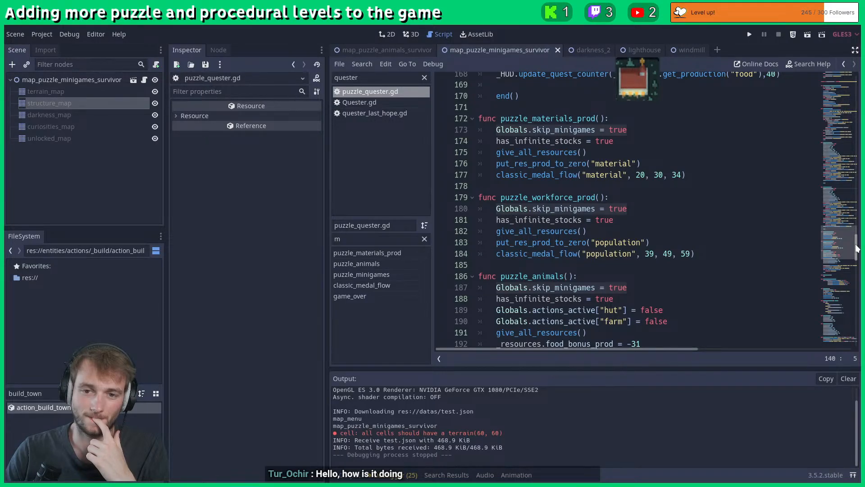
scroll(640, 214, up, 3)
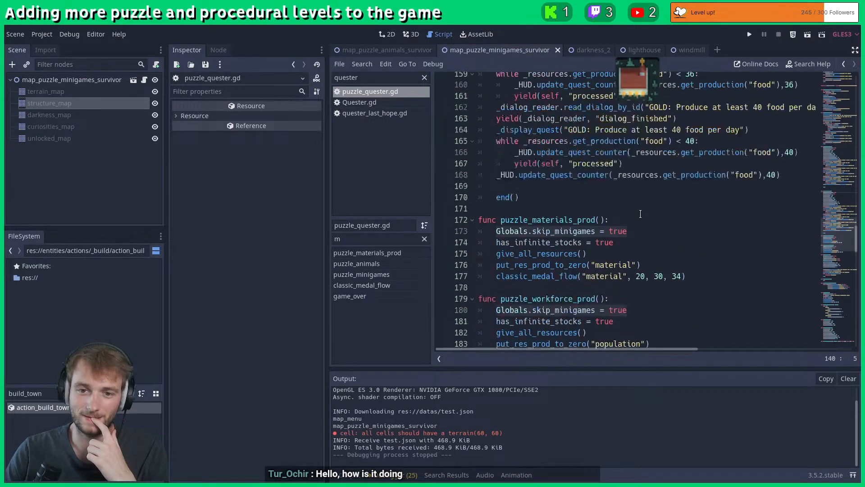
click(617, 222)
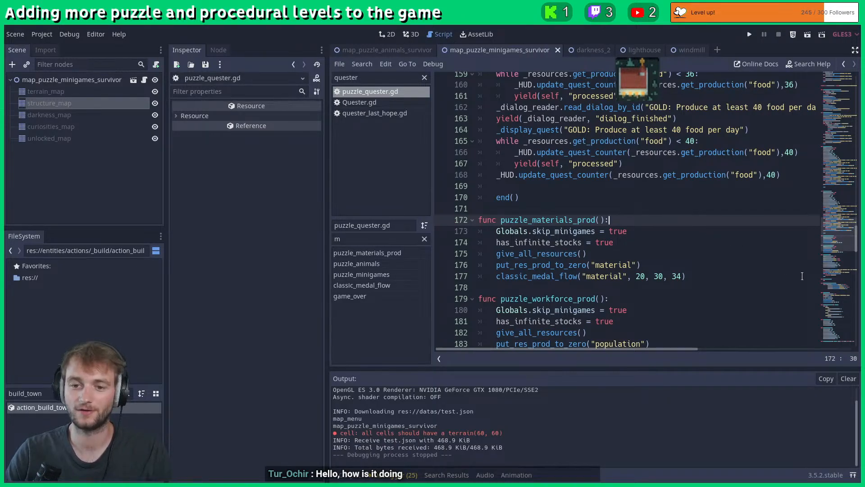
click(604, 239)
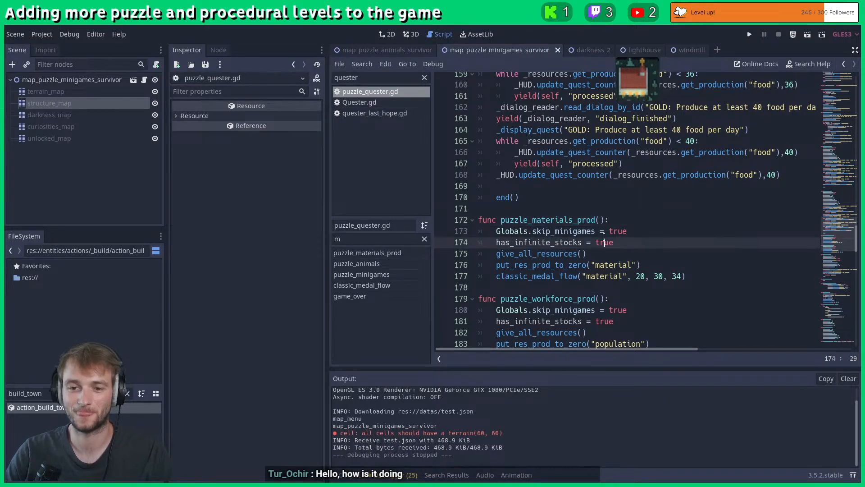
click(596, 231)
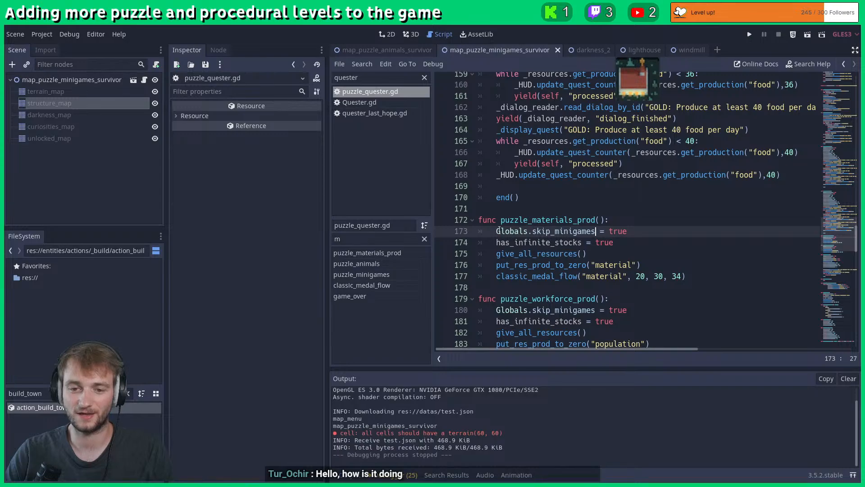
drag(498, 231, 629, 231)
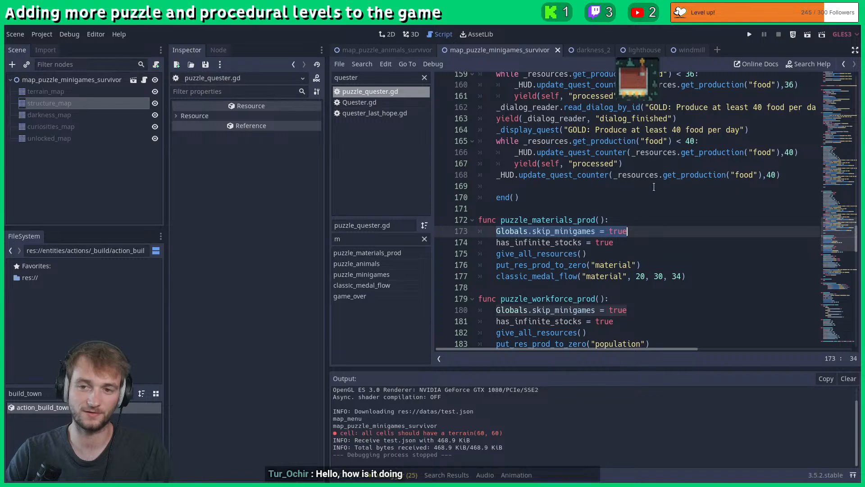
click(596, 231)
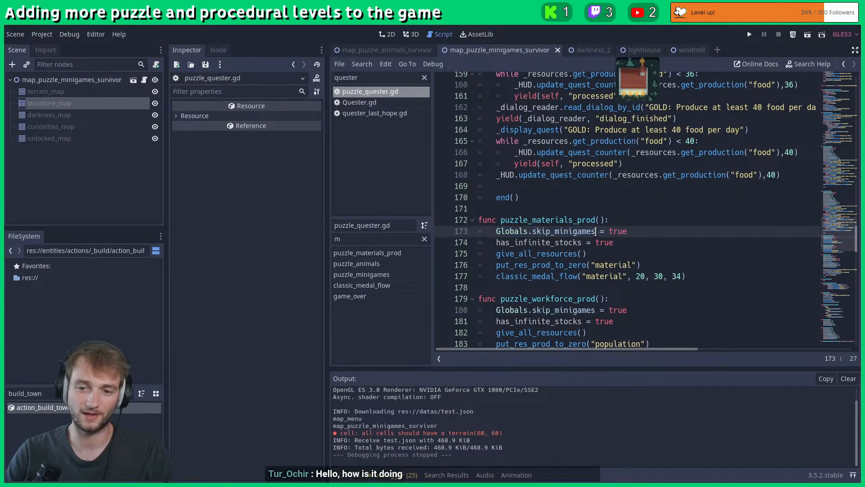
scroll(859, 239, down, 3)
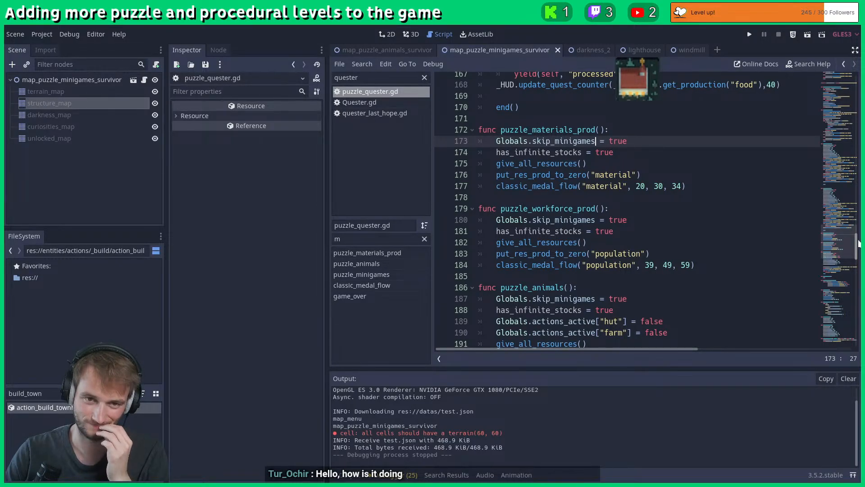
- Search puzzle_quester.gd for has_infinite_stocks and examine its uses back to the declaration at the start of the script
drag(858, 244, 839, 258)
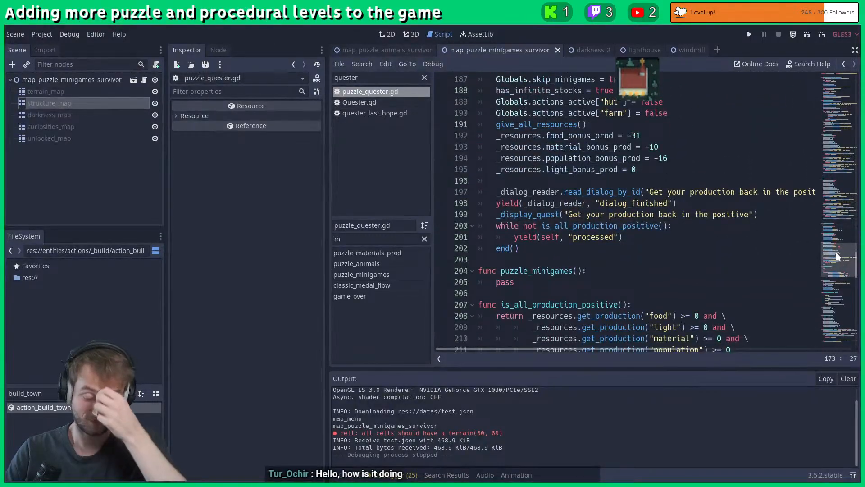
scroll(541, 243, up, 2)
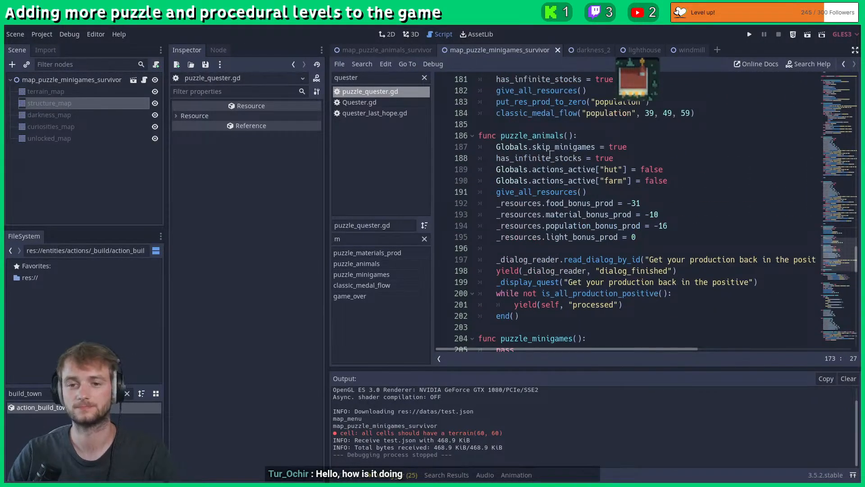
drag(616, 161, 498, 159)
click(500, 159)
scroll(607, 171, up, 2)
drag(585, 226, 496, 226)
key(ctrl+f)
click(726, 346)
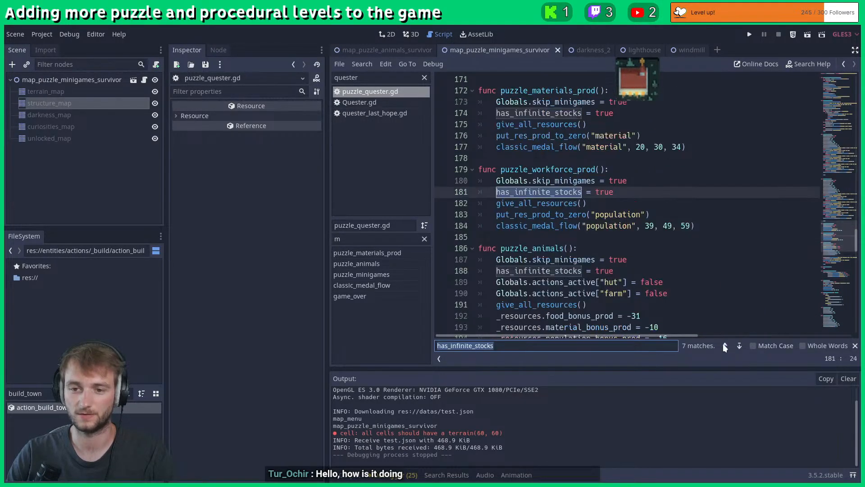
click(725, 345)
click(725, 345)
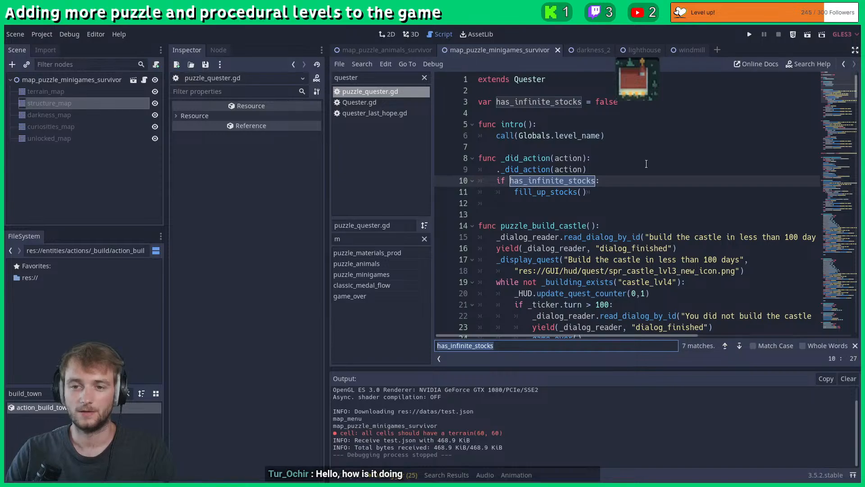
click(564, 102)
drag(597, 103, 624, 103)
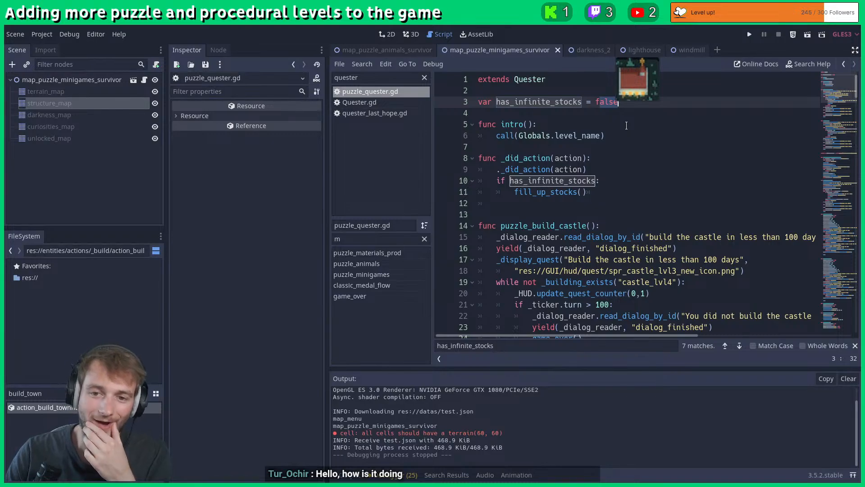
click(627, 125)
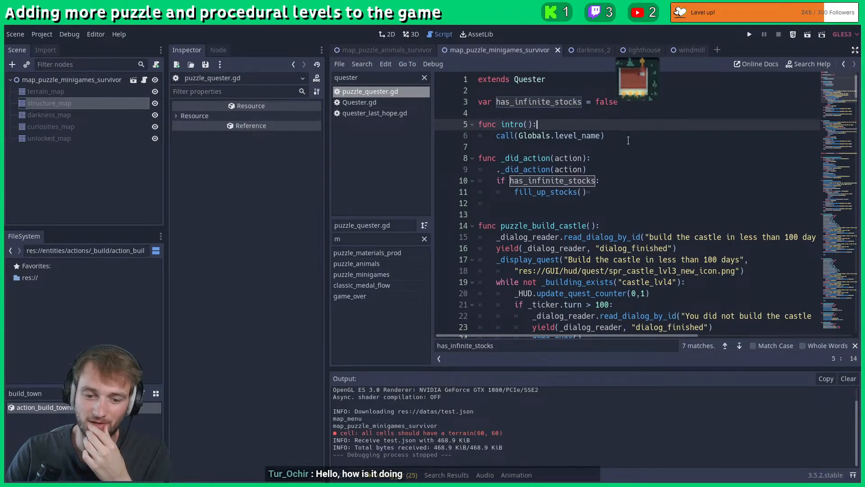
- Copy has_infinite_stocks = false from the variable declaration into puzzle_minigames(), on a new line above pass
drag(621, 102, 496, 103)
drag(857, 87, 856, 251)
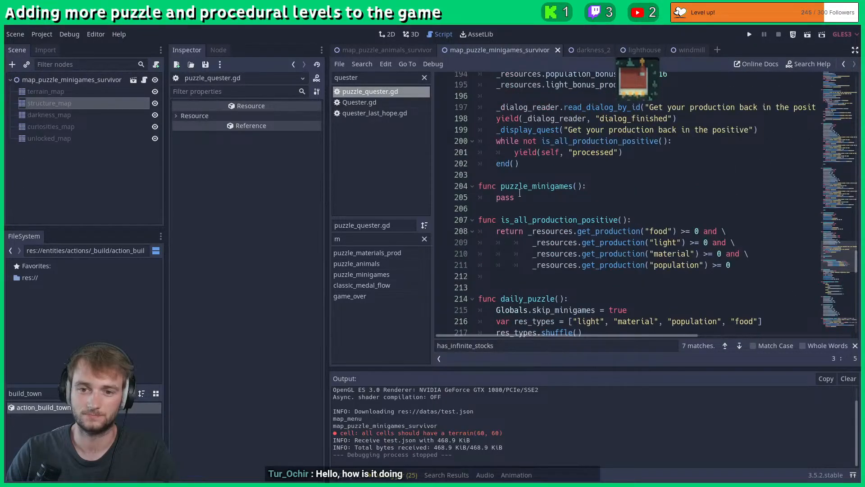
click(597, 186)
key(Return)
text(has_infinite_stocks = false)
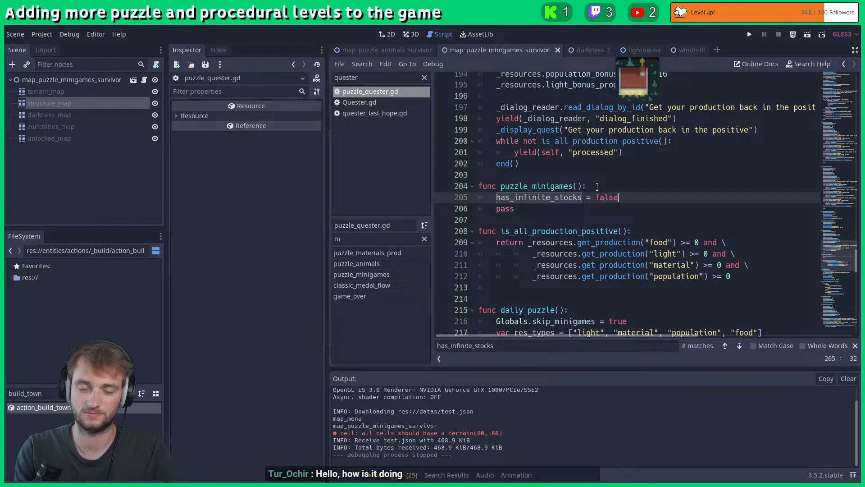
- Test-run the minigames puzzle level through its opening dialogs and quit the game
click(749, 35)
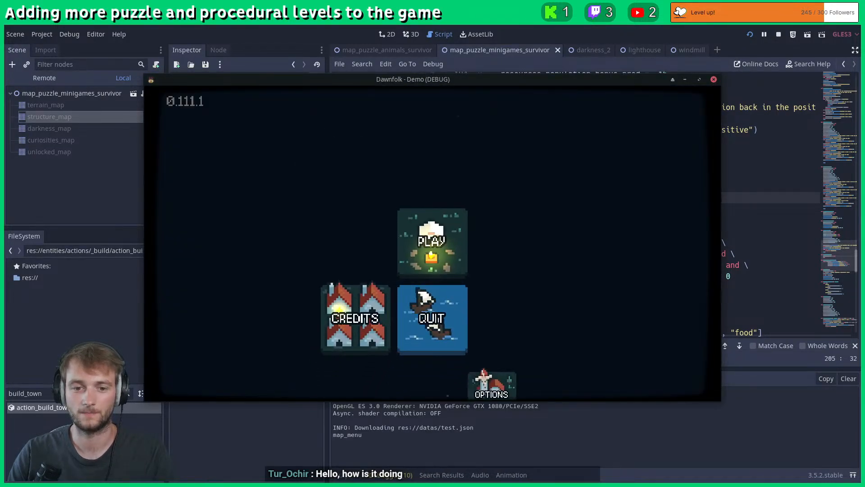
key(Up)
key(Up)
key(Up)
key(Left)
key(Up)
key(space)
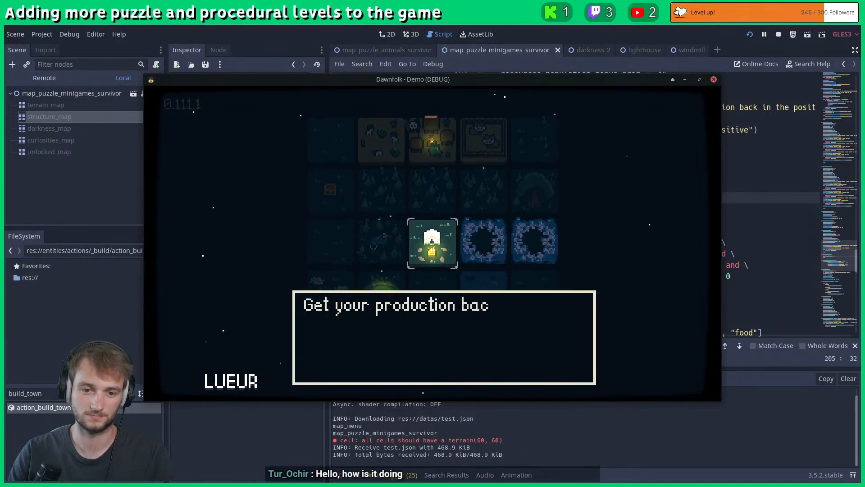
key(space)
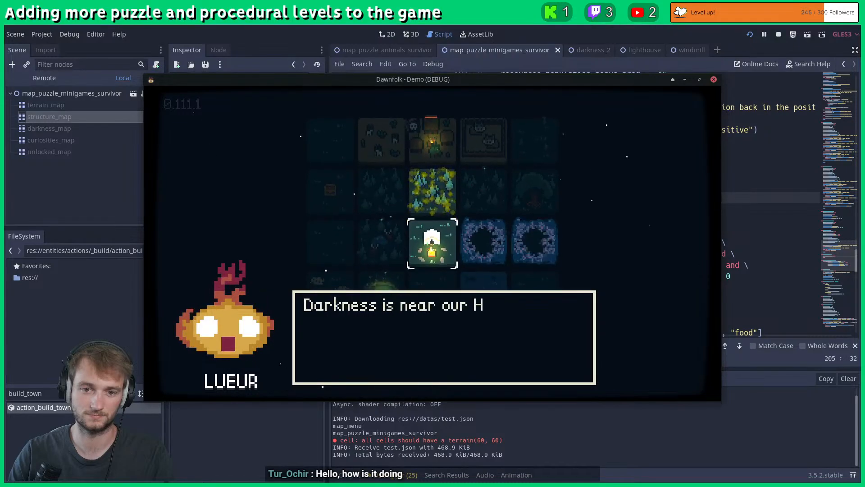
key(space)
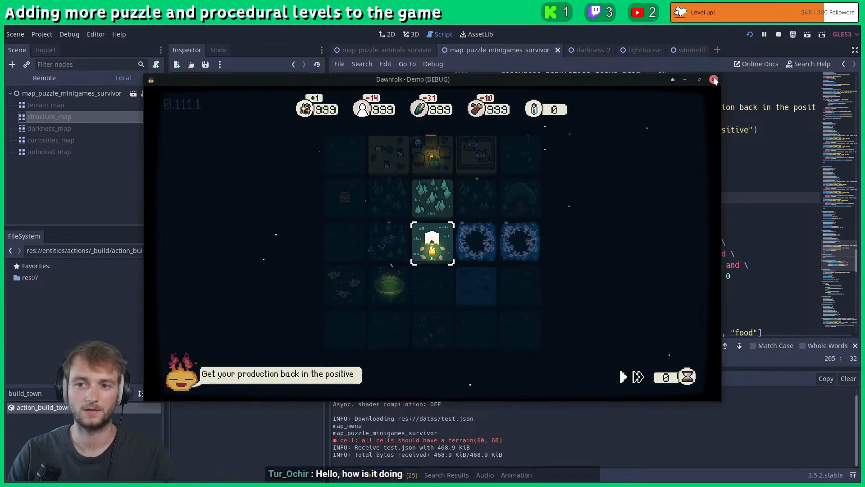
click(714, 80)
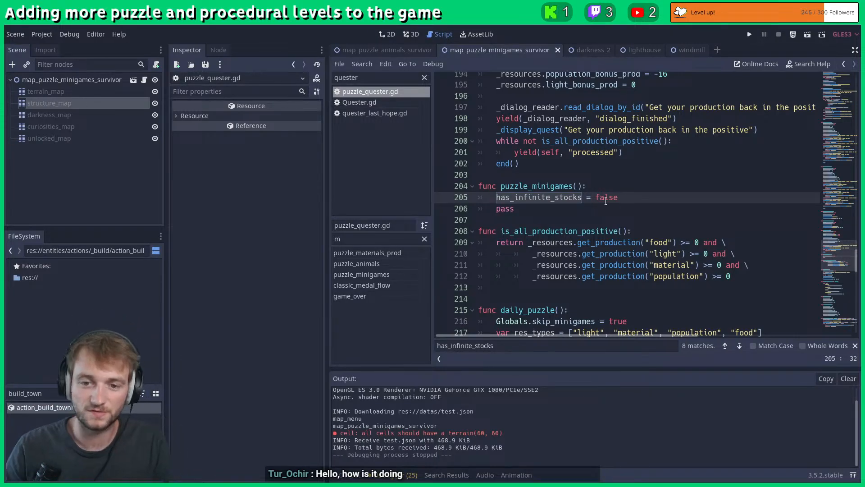
- Compare the Level Name of the minigames and animals survivor maps and look over the other open scenes
click(92, 79)
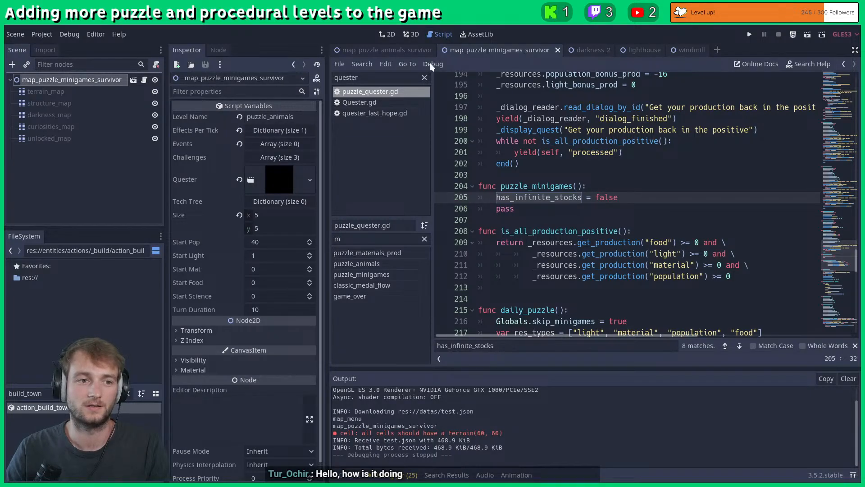
drag(311, 117, 229, 120)
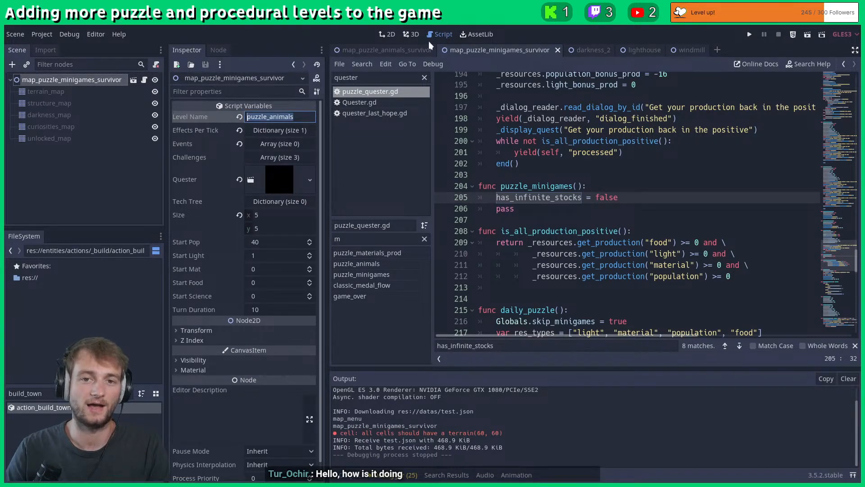
click(428, 49)
click(496, 50)
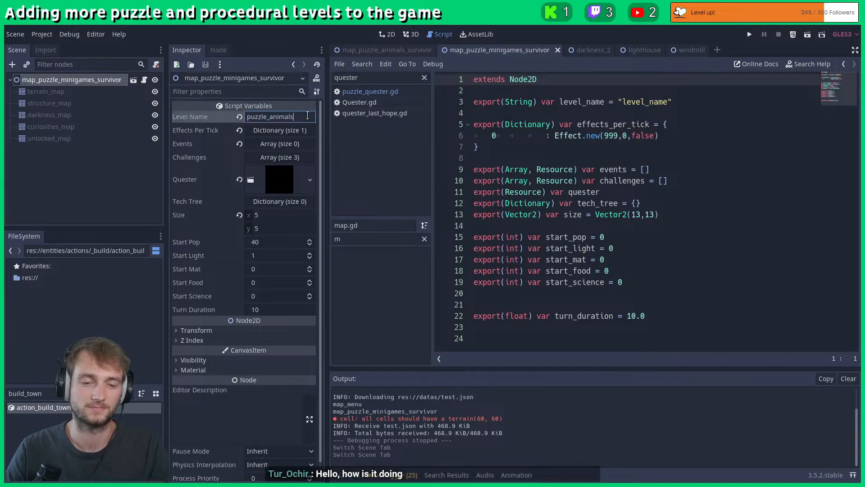
drag(307, 115, 281, 117)
click(372, 48)
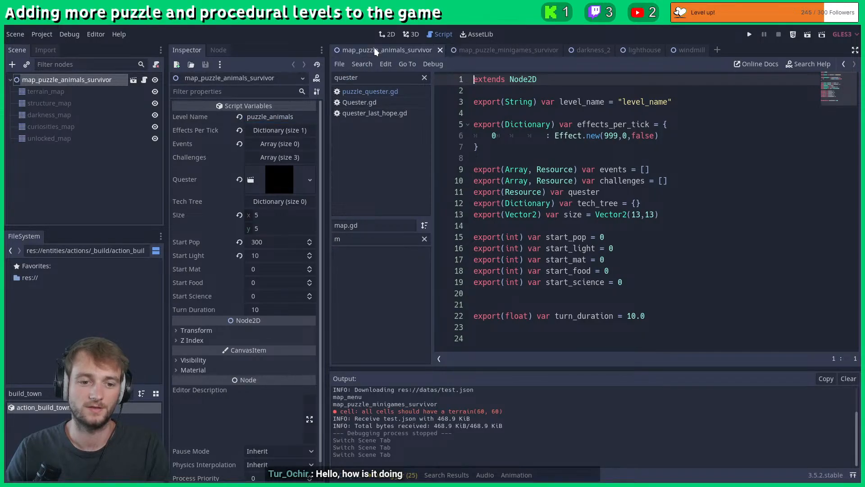
click(482, 50)
click(590, 50)
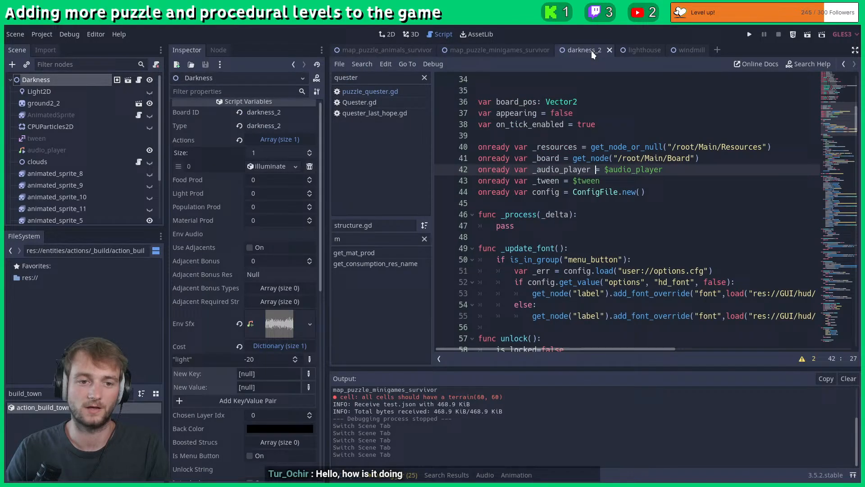
click(634, 51)
click(688, 49)
click(496, 50)
- Switch to GitHub Desktop, review the diffs of the changed map, structure and quester files, and return to Godot
key(super)
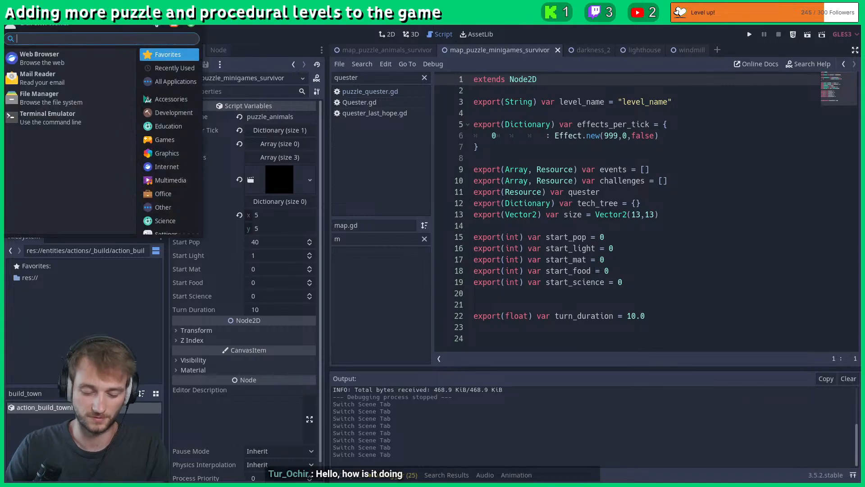
text(git)
click(29, 62)
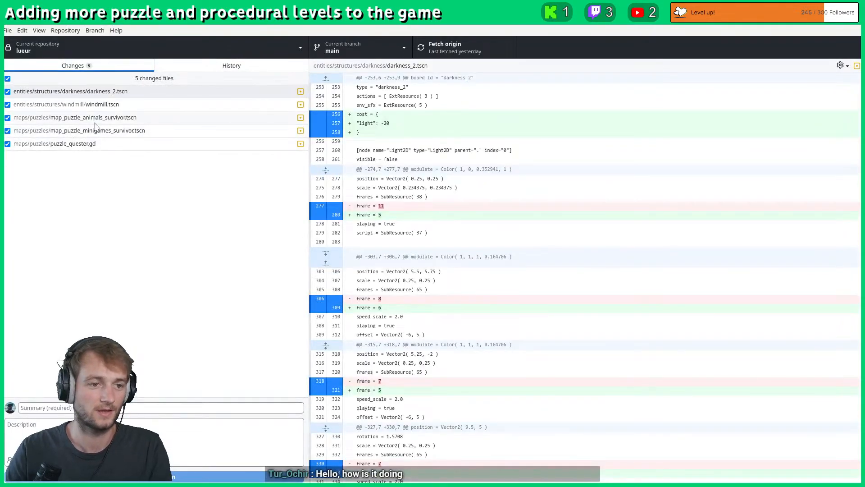
click(95, 121)
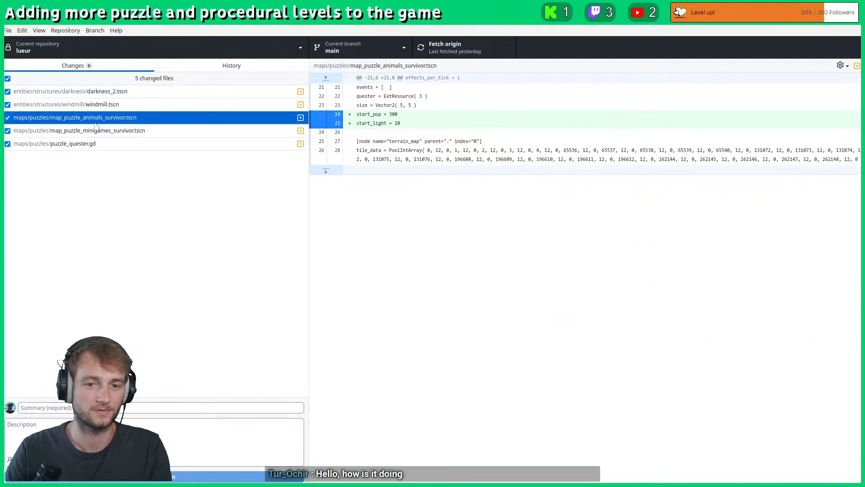
click(93, 131)
click(92, 144)
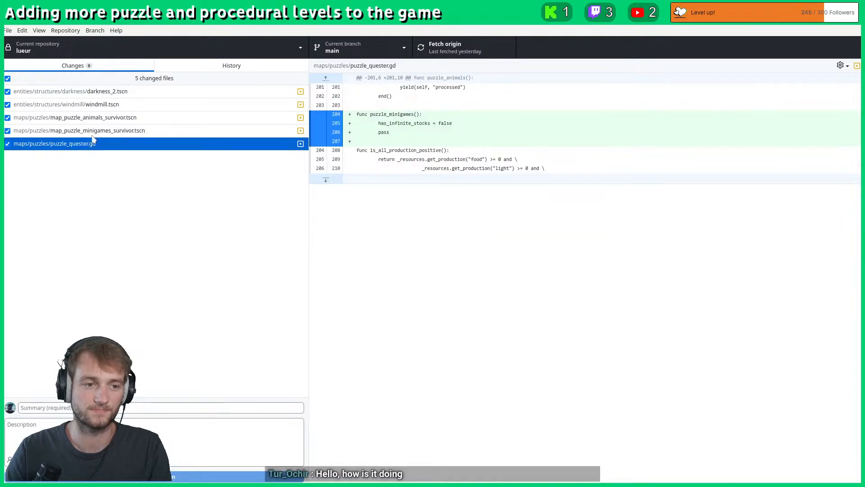
click(106, 94)
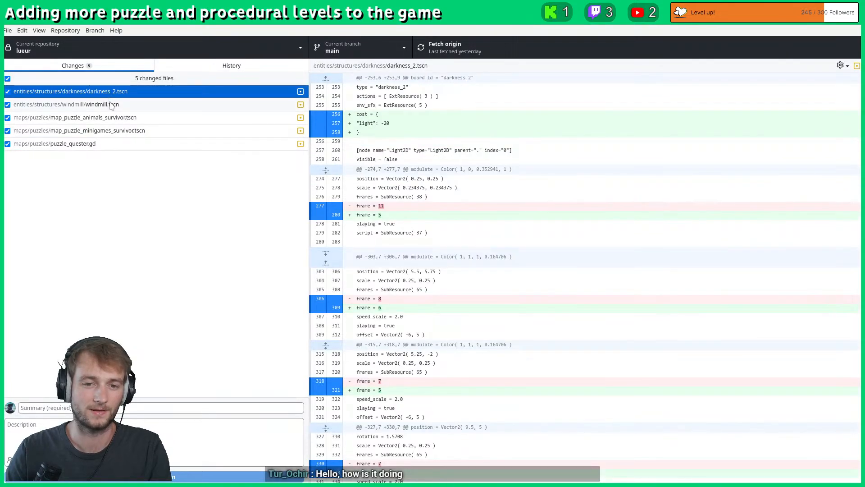
click(111, 105)
click(113, 118)
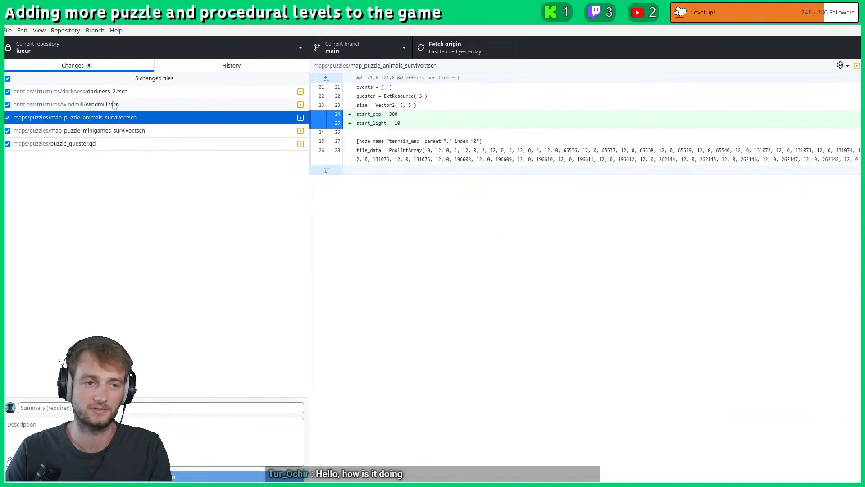
key(alt+Tab)
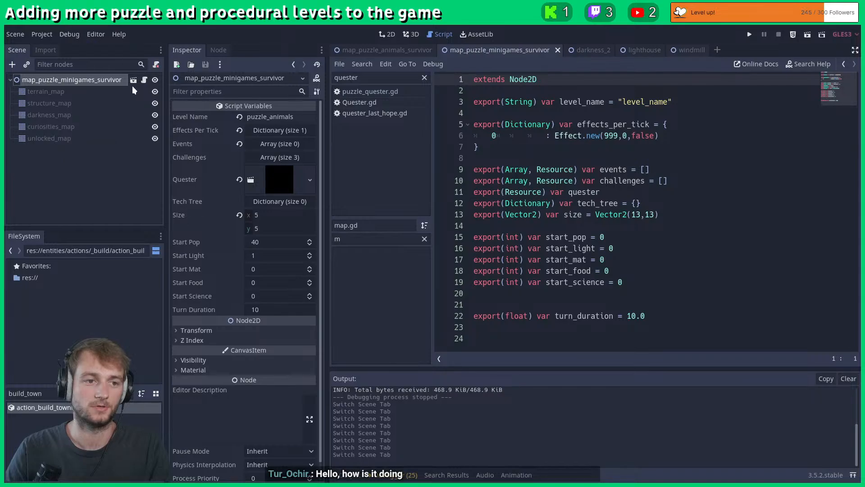
- Set the Level Name of map_puzzle_minigames_survivor to puzzle_minigames, matching the function in puzzle_quester.gd, and save the scene
click(274, 117)
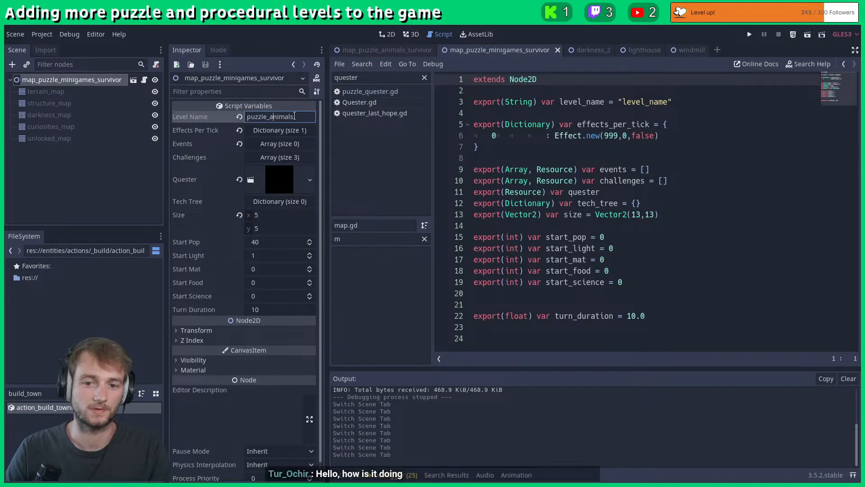
drag(296, 116, 269, 117)
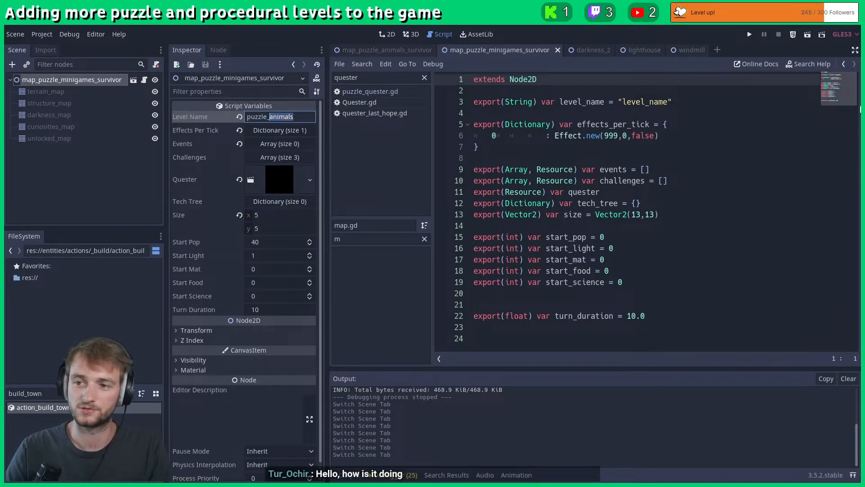
click(375, 92)
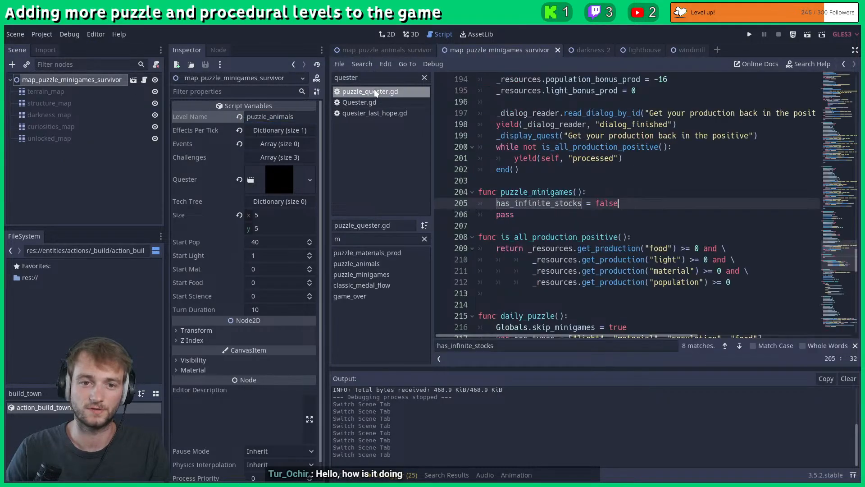
click(283, 117)
drag(295, 116, 274, 116)
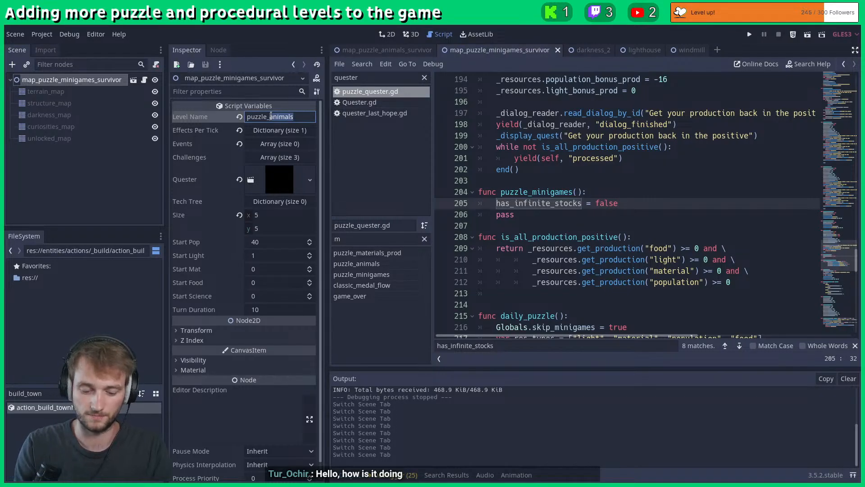
text(minigames)
key(Return)
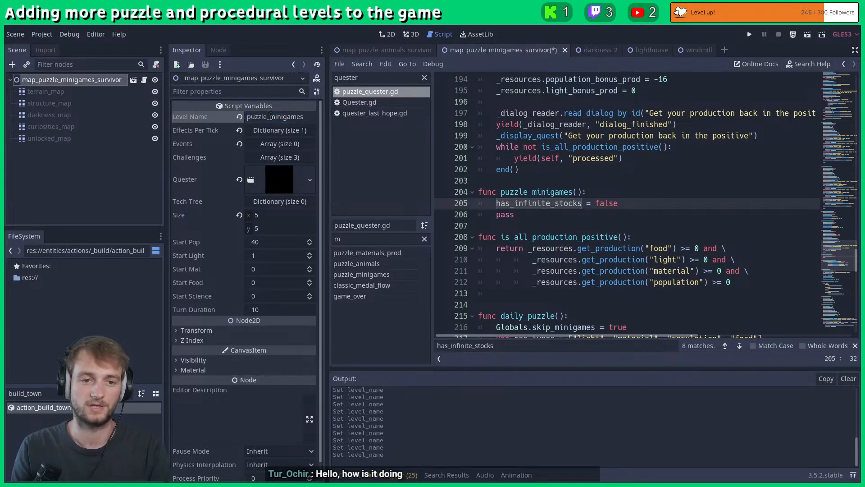
key(ctrl+s)
- Remove the has_infinite_stocks = false line from puzzle_minigames()
drag(619, 203, 616, 194)
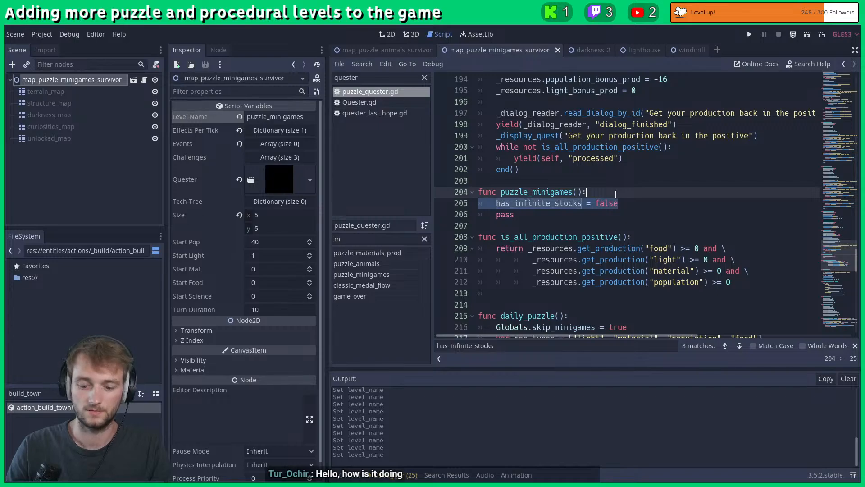
key(BackSpace)
- Run the game and start the minigames puzzle level from its main menu
click(751, 35)
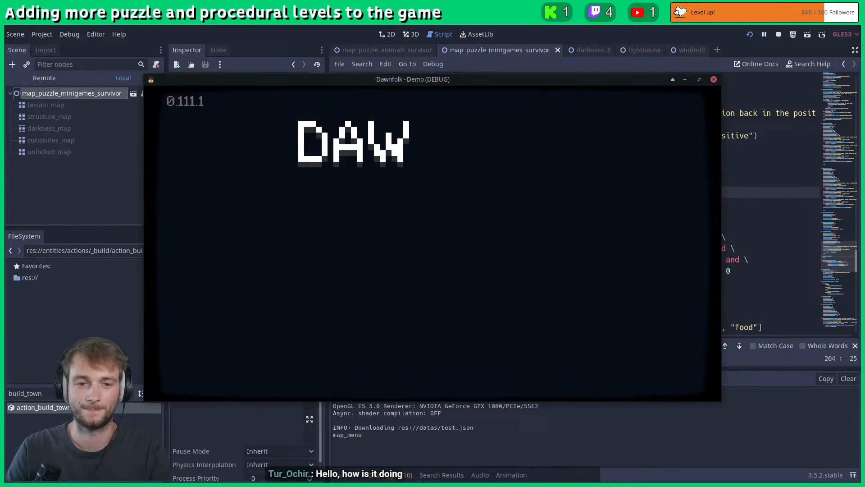
key(Up)
key(Up)
key(Up)
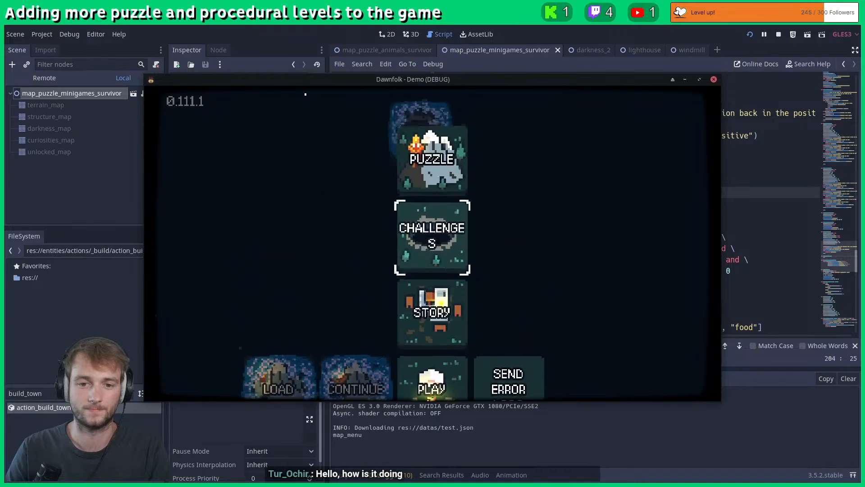
key(Left)
key(Return)
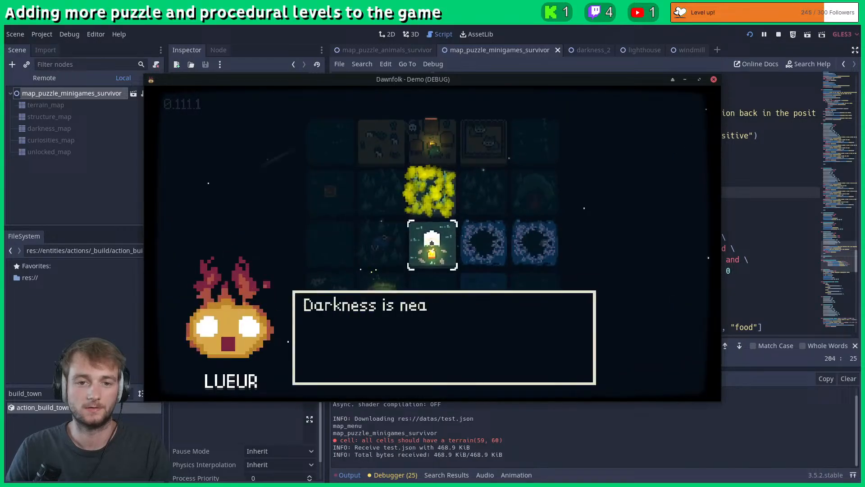
- Illuminate the dark forest cell directly above the camp
key(space)
- Chop the illuminated forest above the camp and play its timing minigame
key(space)
key(Up)
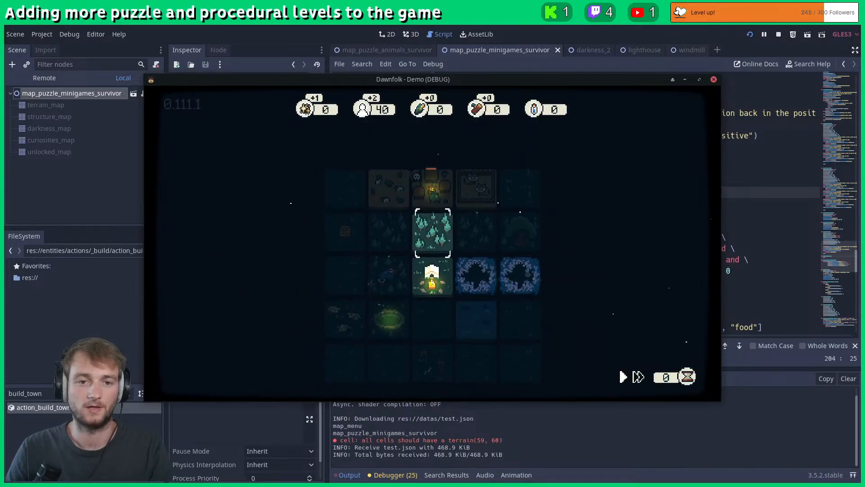
key(space)
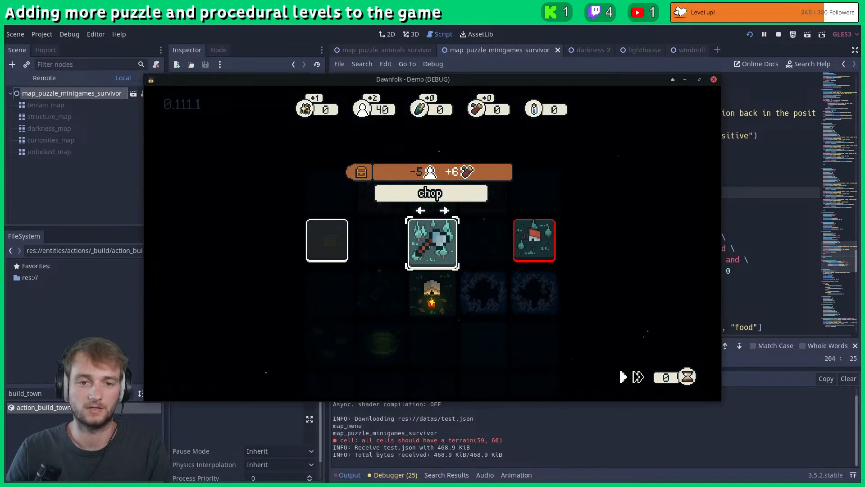
key(Escape)
key(space)
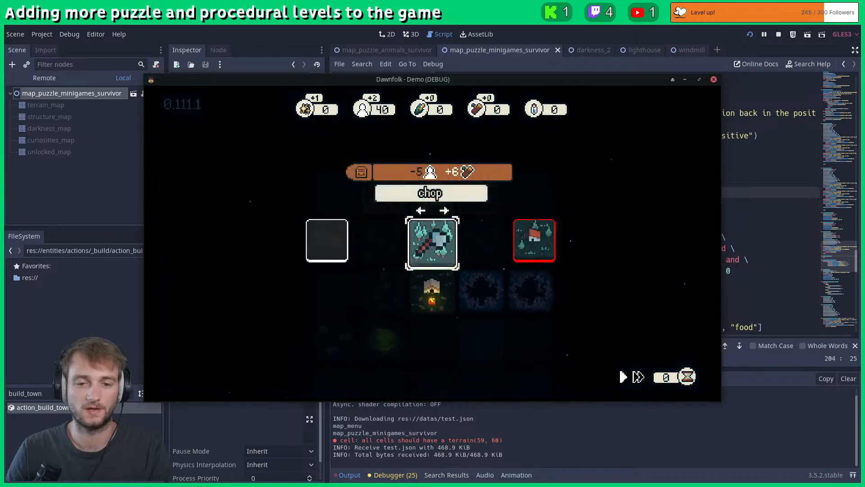
key(space)
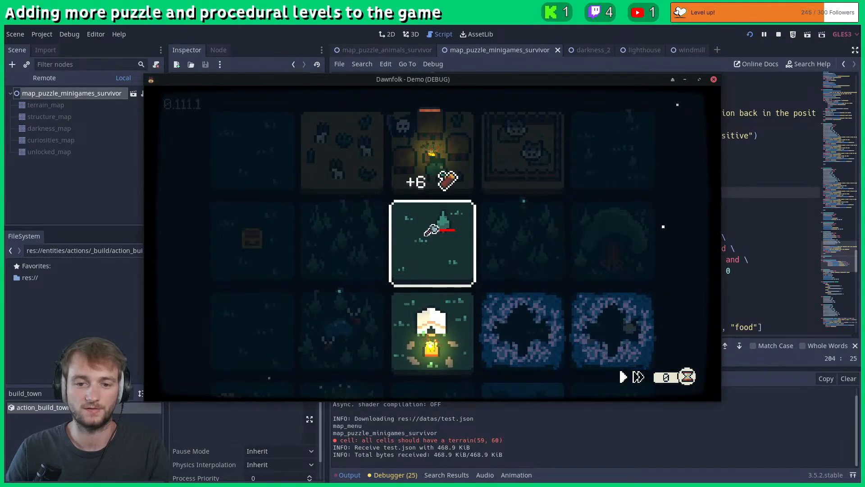
key(space)
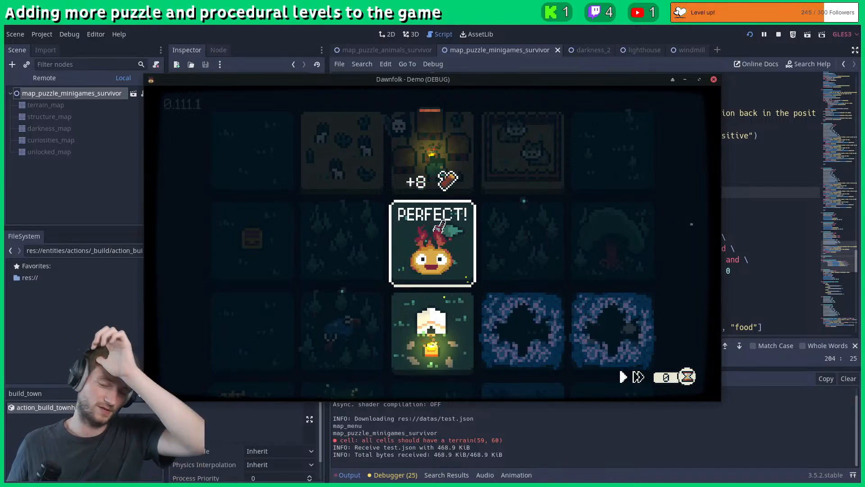
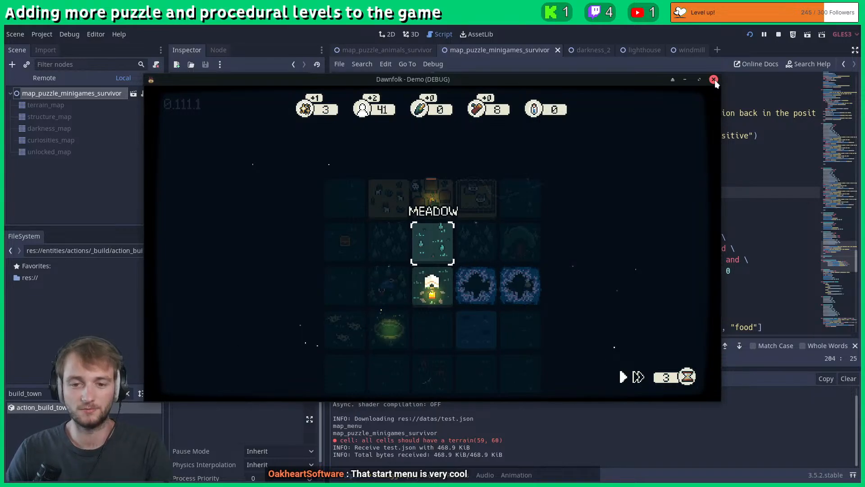
- Try to upgrade the home cell to a townhall
key(Down)
key(Up)
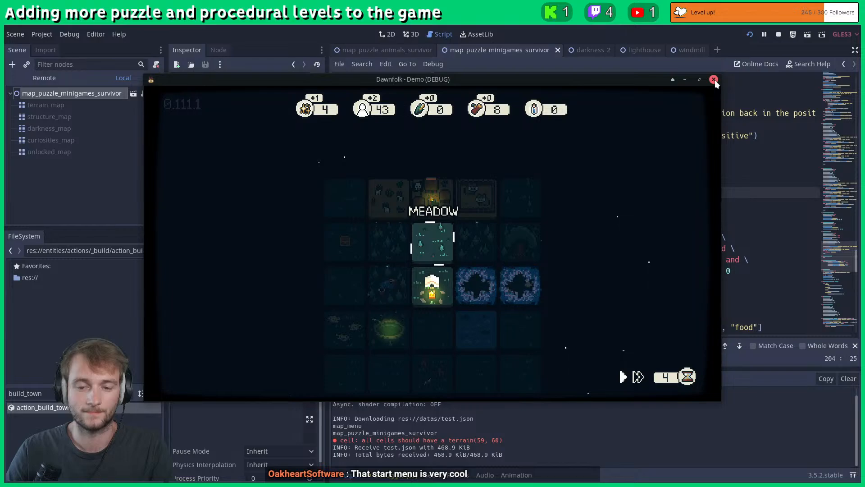
key(Down)
key(Return)
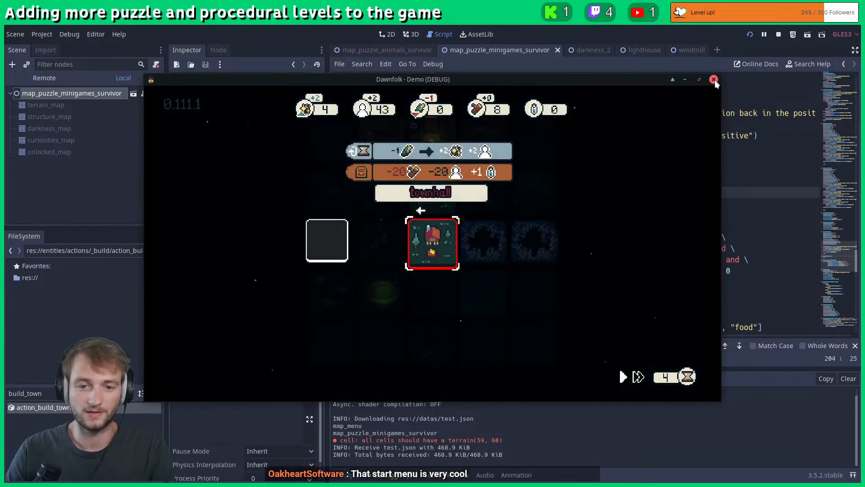
key(Return)
- Fill all resources with the Get Rich cheat and upgrade the home cell to a townhall
key(F1)
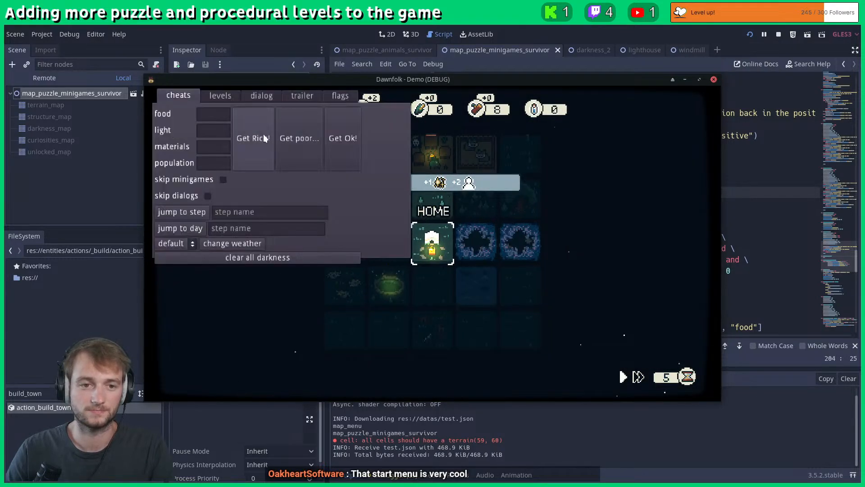
click(264, 137)
key(F1)
key(Return)
- Illuminate the dark forest cell to the left of the meadow above the home, and chop it
key(Return)
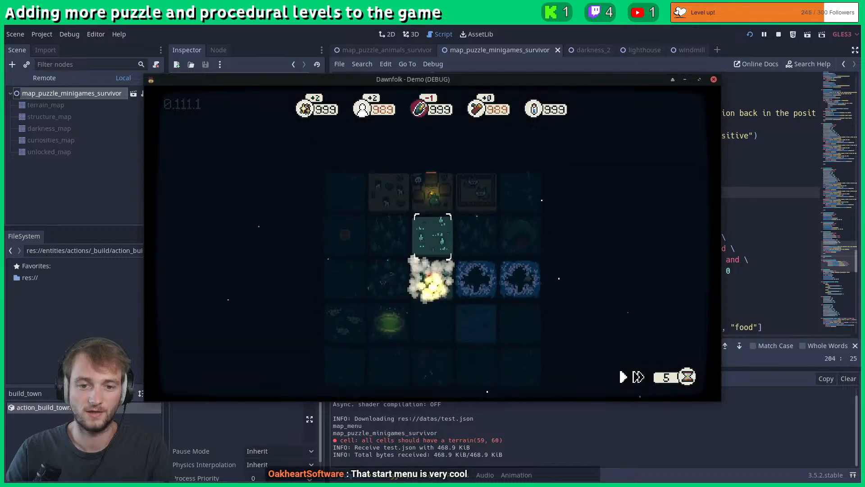
key(Up)
key(Left)
key(Return)
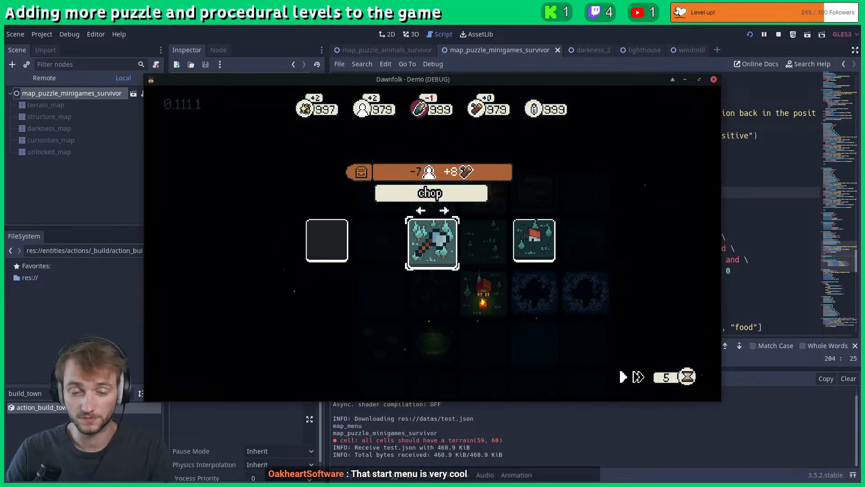
key(Return)
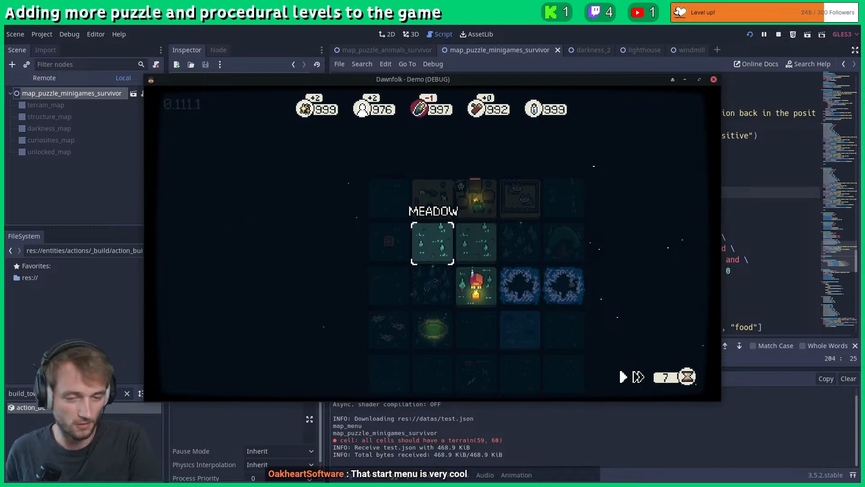
- Illuminate the dark cell directly below the home
key(Right)
key(Right)
key(Down)
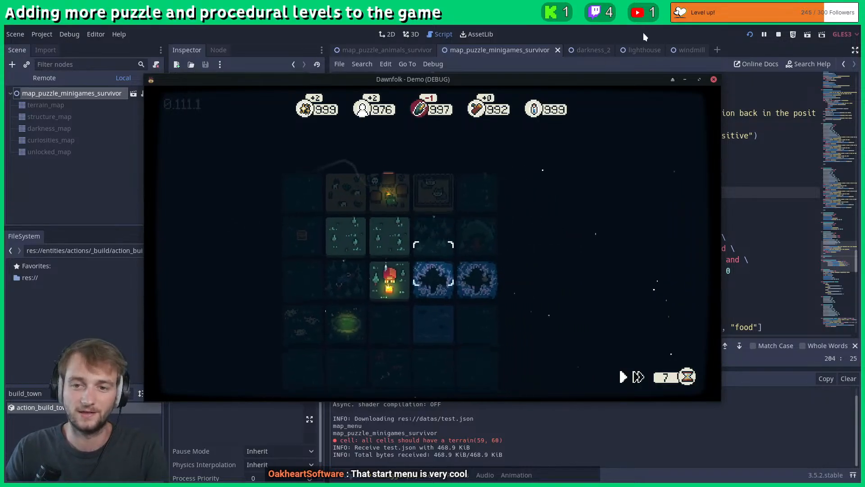
key(Left)
- Inspect the cells around the home and review the building options for the meadow directly above it
key(Right)
key(Up)
key(Left)
key(Down)
key(Down)
key(space)
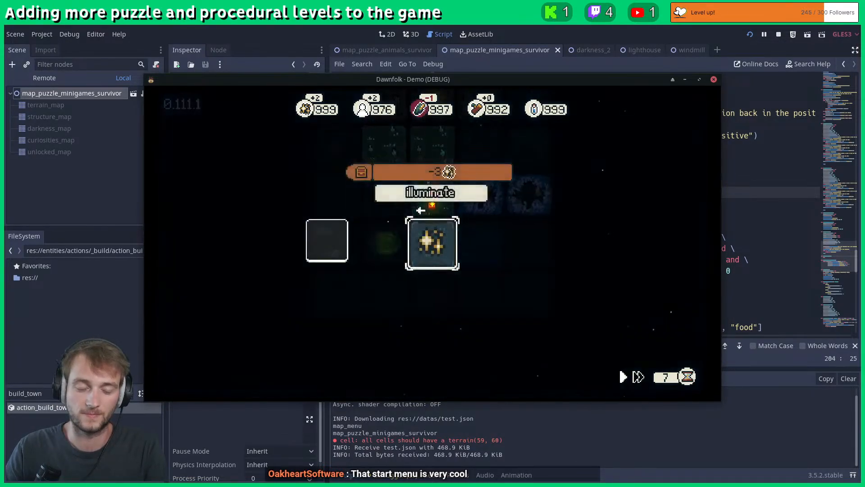
key(space)
key(Up)
key(Left)
key(Right)
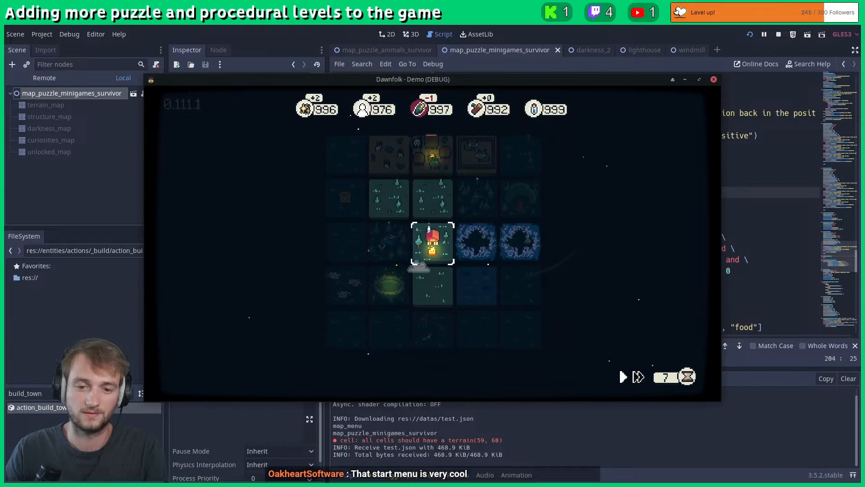
key(Right)
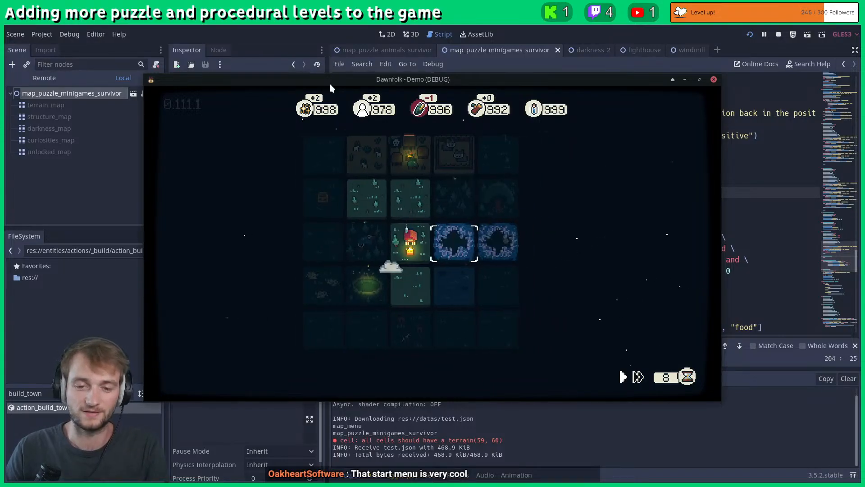
key(Up)
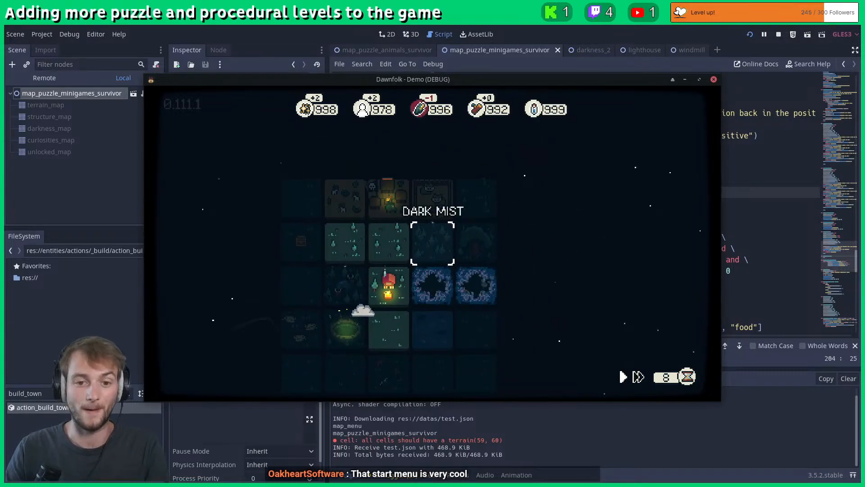
key(Down)
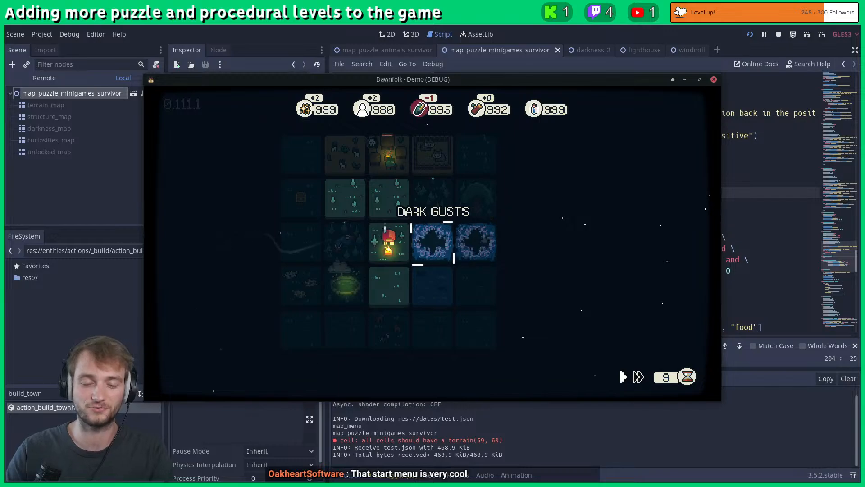
key(Left)
key(Left)
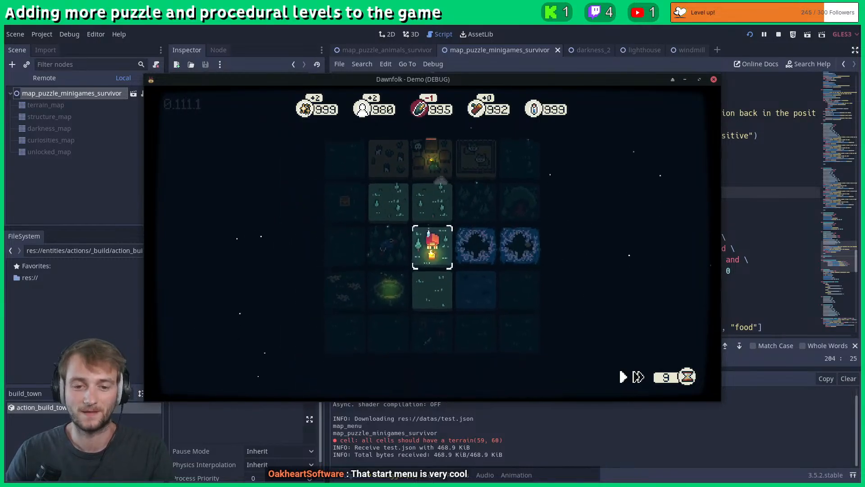
key(Right)
key(Up)
key(space)
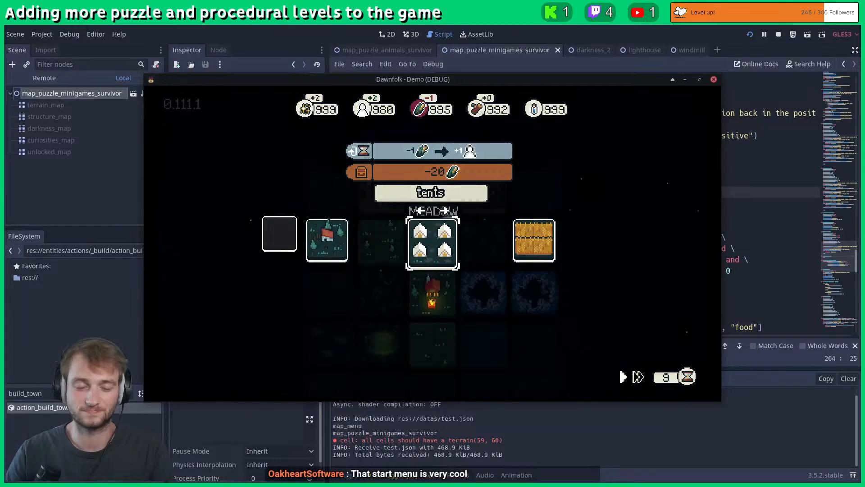
key(Escape)
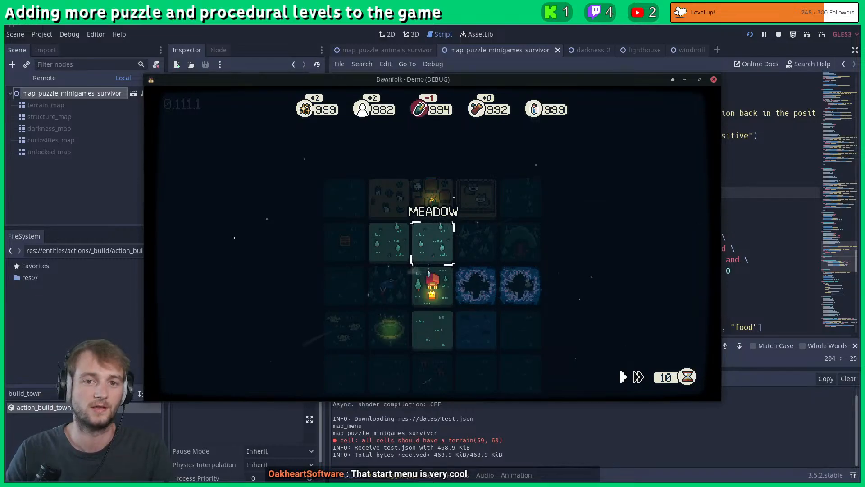
- Open Galculator and multiply 8 by 5
key(super)
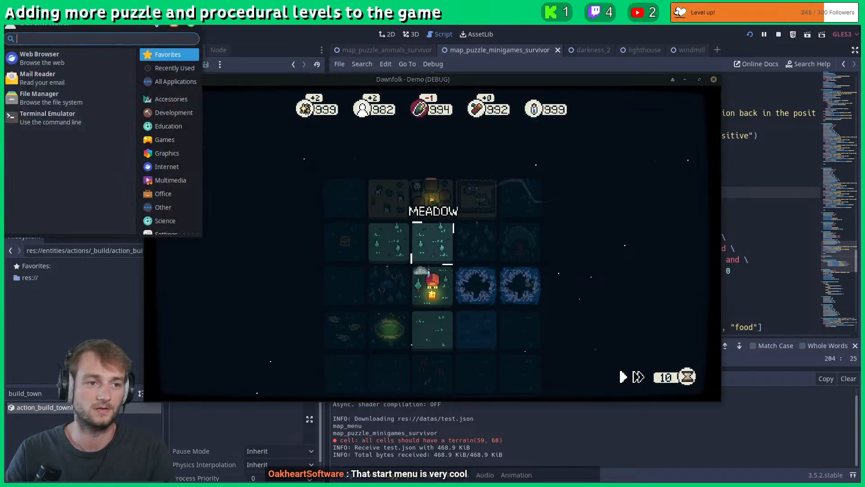
text(gal)
click(90, 58)
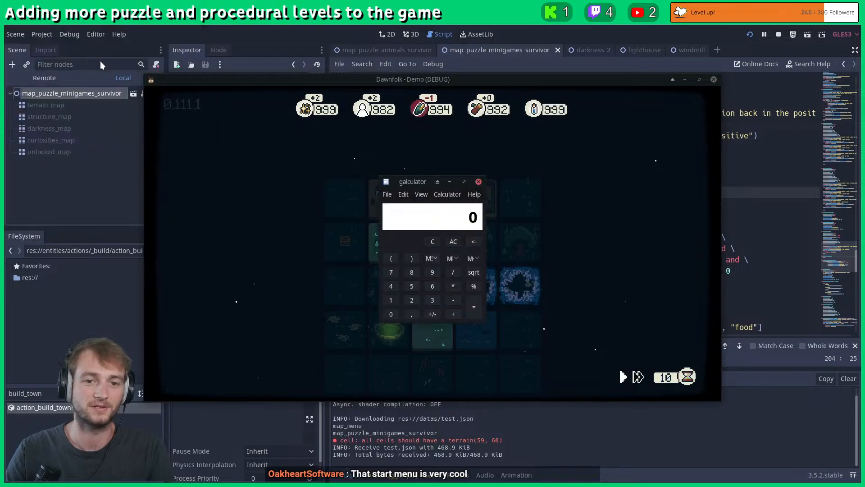
click(414, 274)
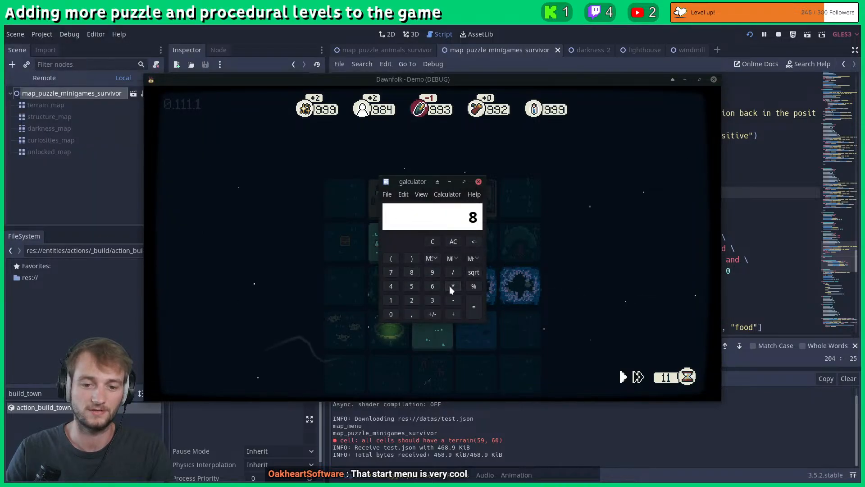
click(450, 286)
click(414, 286)
click(474, 302)
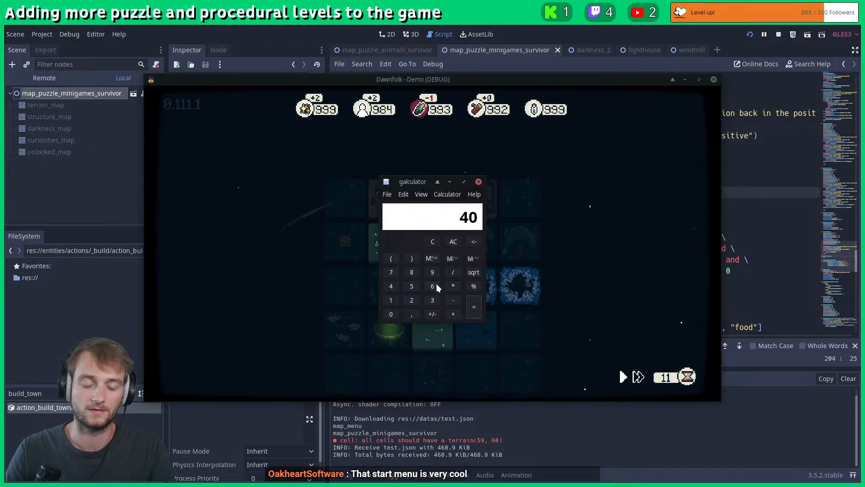
- Multiply 13 by 5 in the calculator and close it
click(390, 300)
click(432, 299)
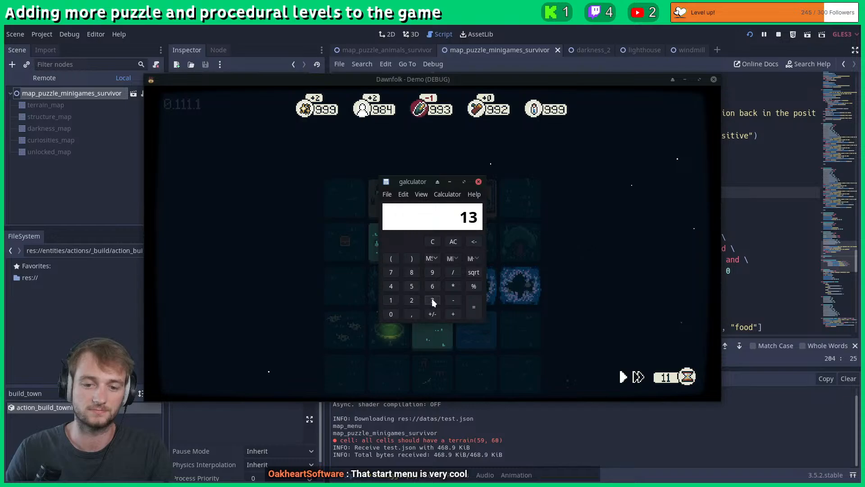
click(454, 287)
click(413, 286)
click(474, 304)
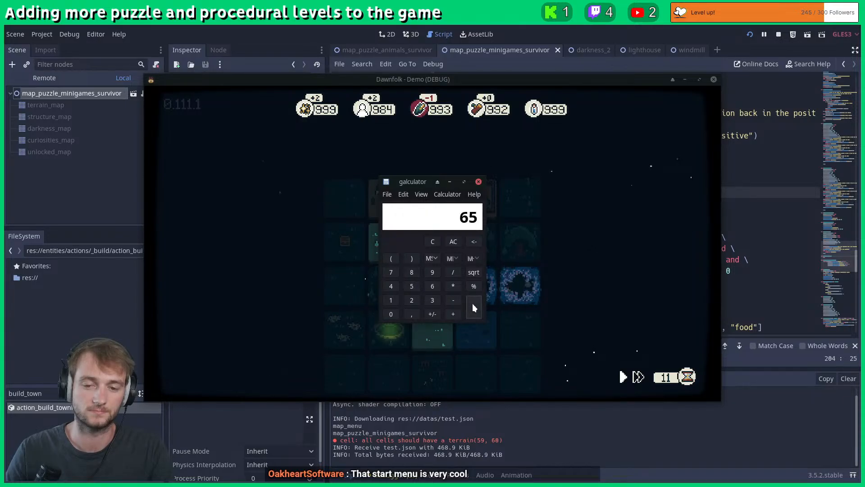
click(479, 181)
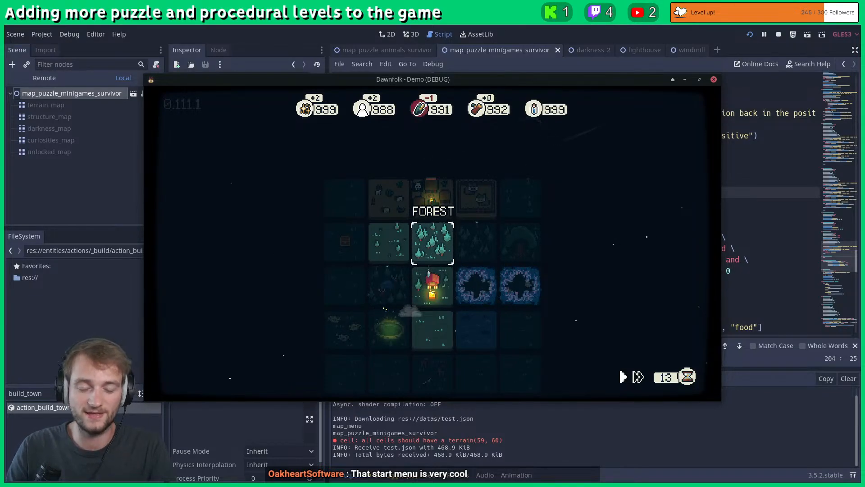
key(super)
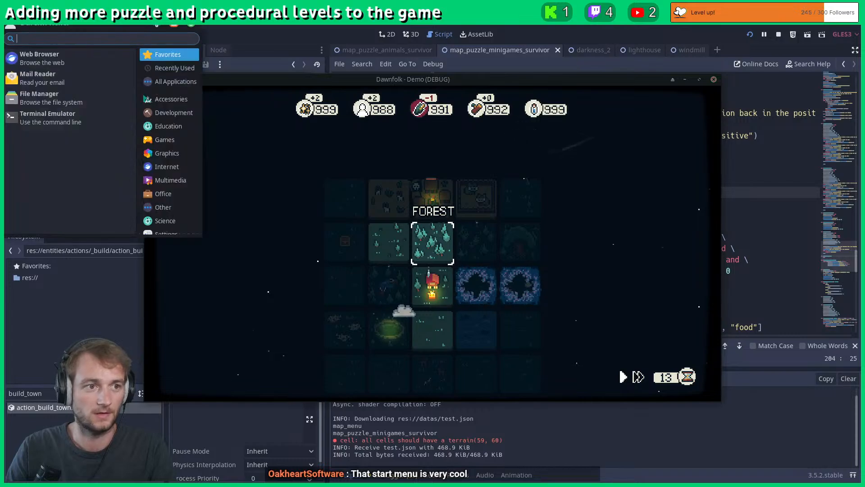
text(gal)
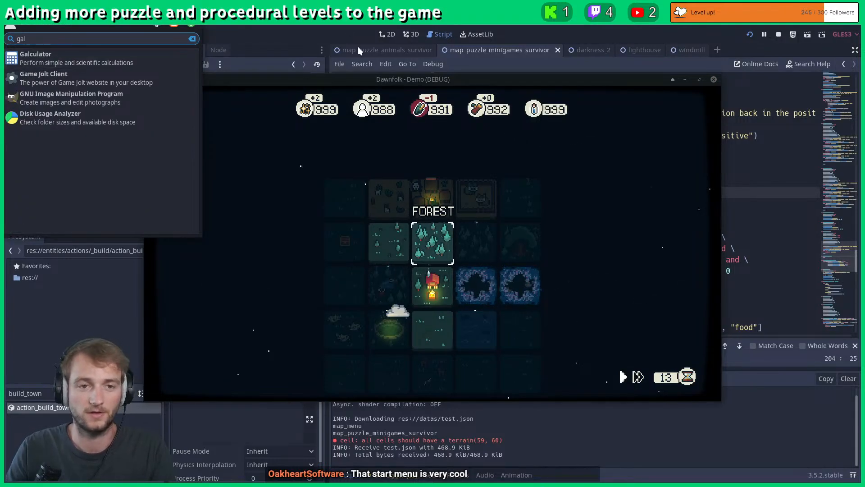
key(Escape)
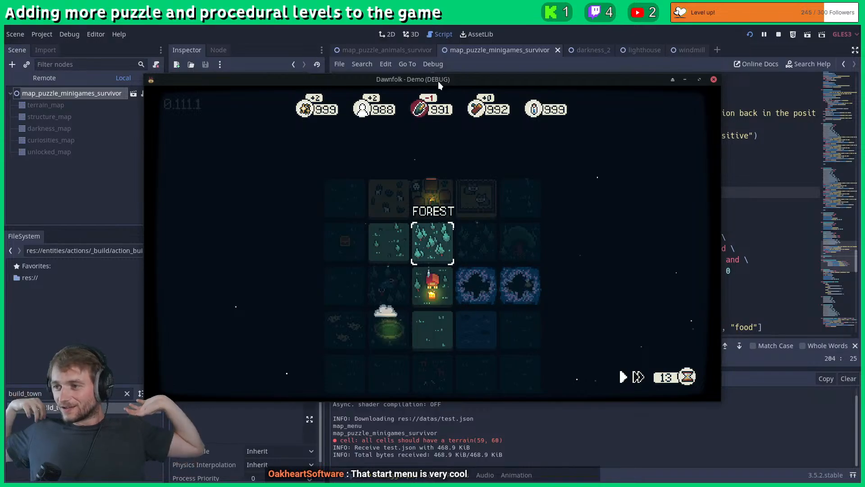
- Check the cost and production of the fort upgrade for the home cell
key(Down)
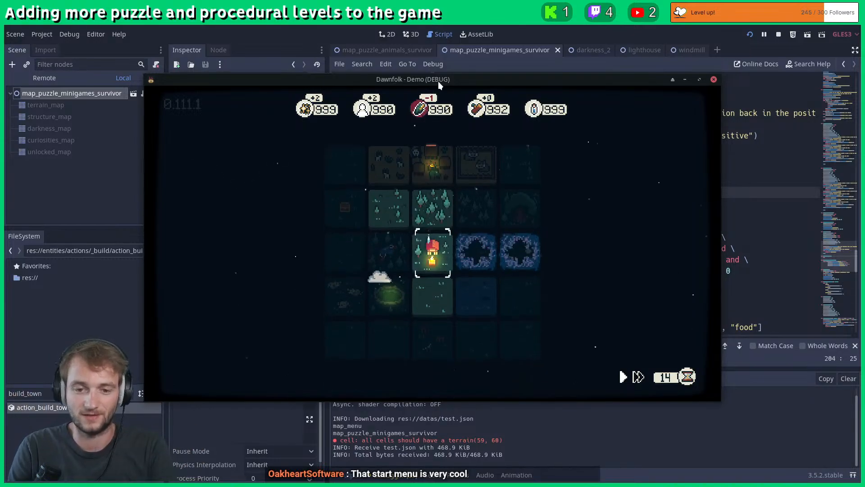
key(space)
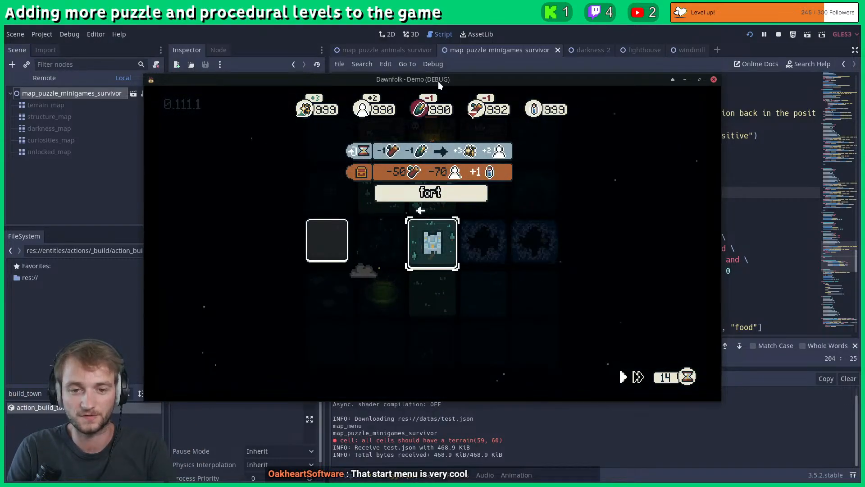
key(Escape)
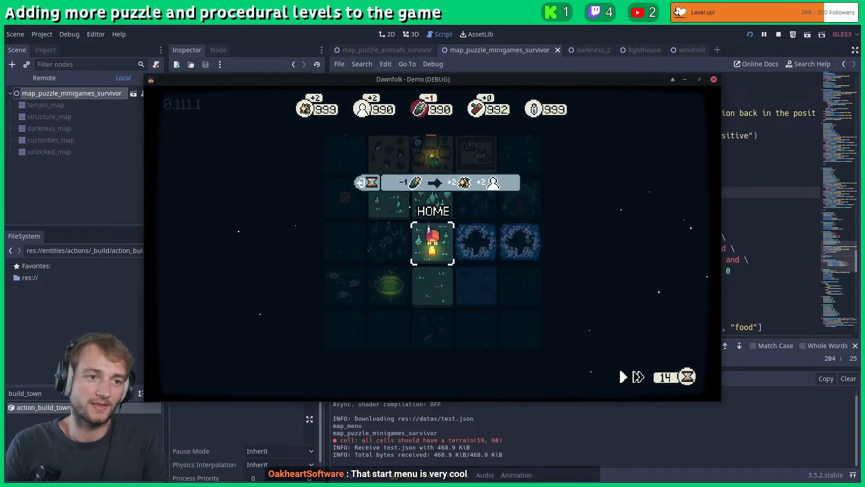
key(Return)
- Switch to the notes app and delete the stray text "gl" from the Today's live note
key(alt+Tab)
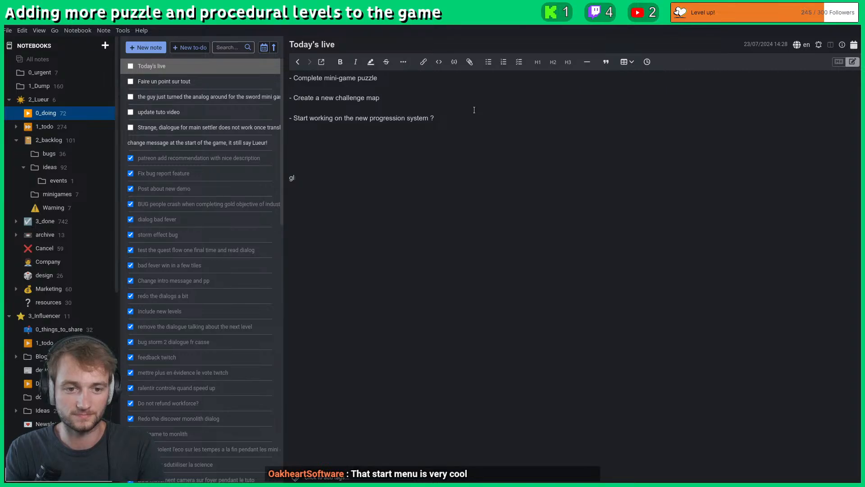
key(BackSpace)
key(BackSpace)
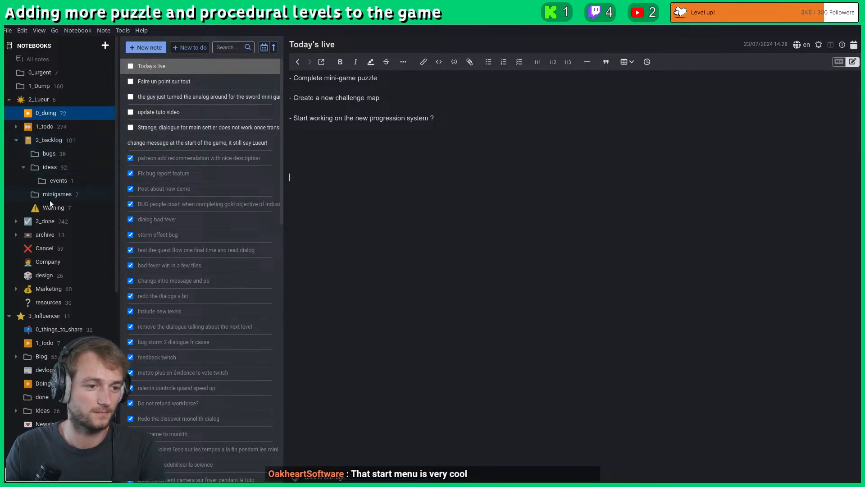
- Look through the LEVELS note in the design notebook, search the notes for "puzzle", and open the Level design puzzles note
click(33, 275)
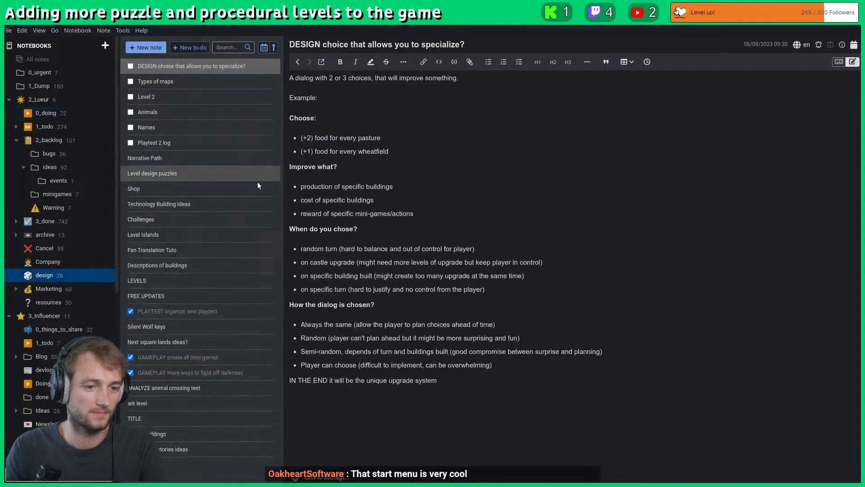
click(163, 281)
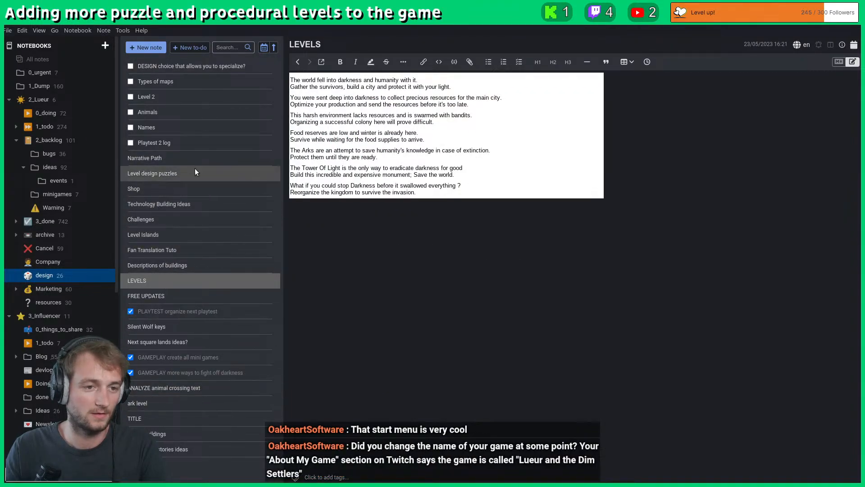
click(224, 45)
text(puz)
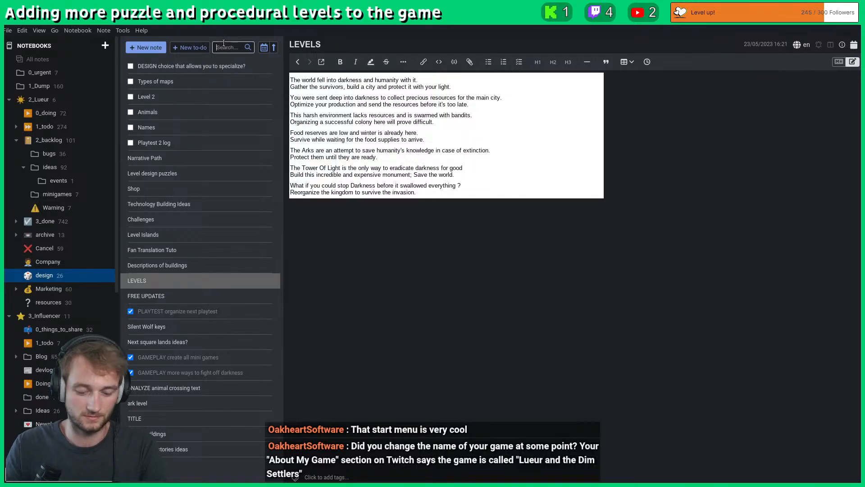
text(zle)
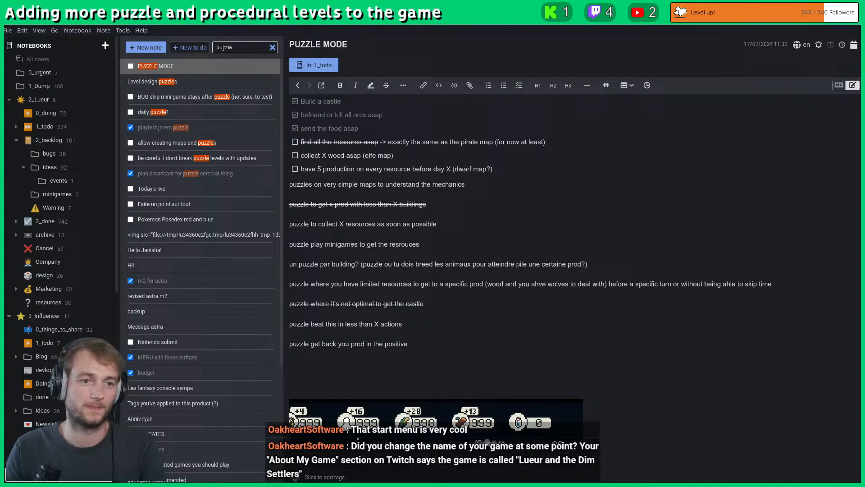
click(213, 76)
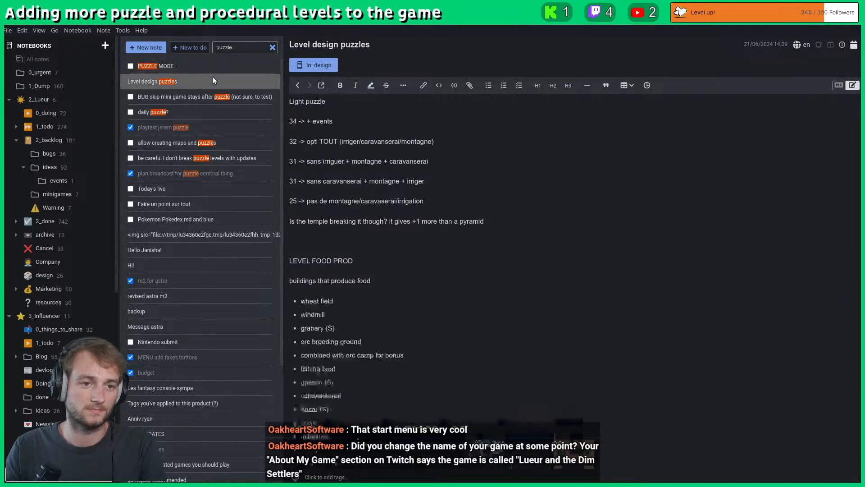
- Add a "Mini-games Puzzle" heading at the end of the Level design puzzles note, followed by the line "goal: build 2 windmills"
scroll(534, 333, down, 20)
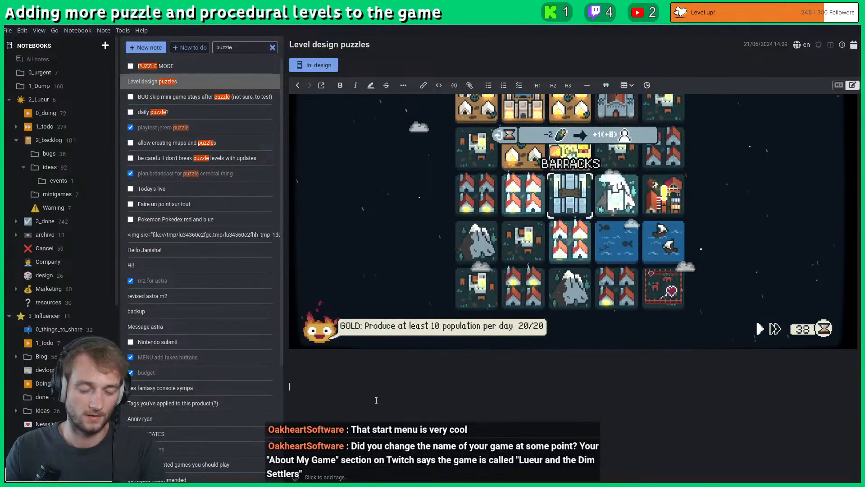
text(Mini-games Puzzle)
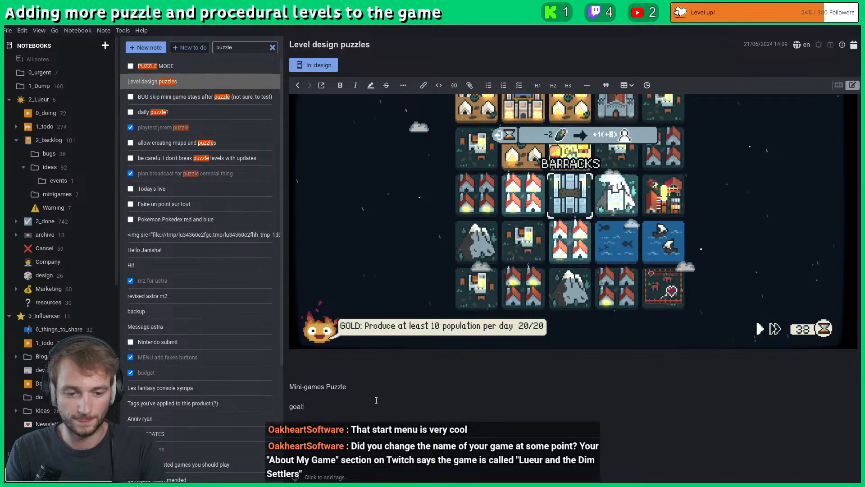
text(build a windmi)
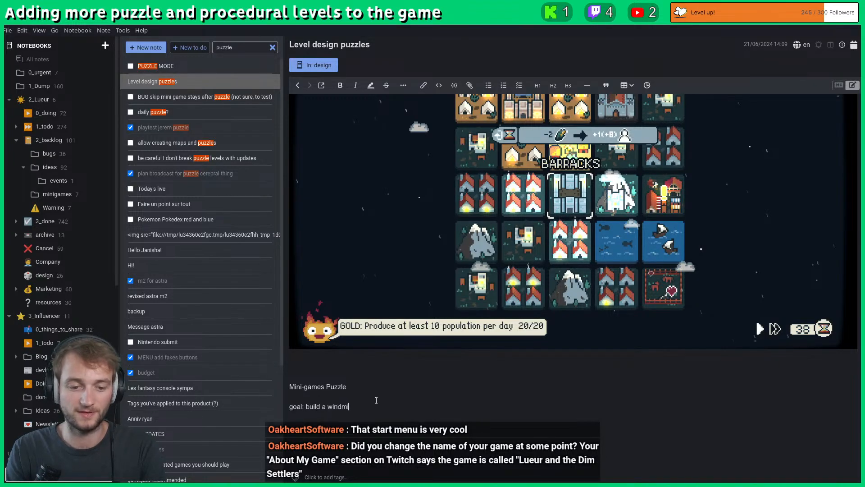
text(ll)
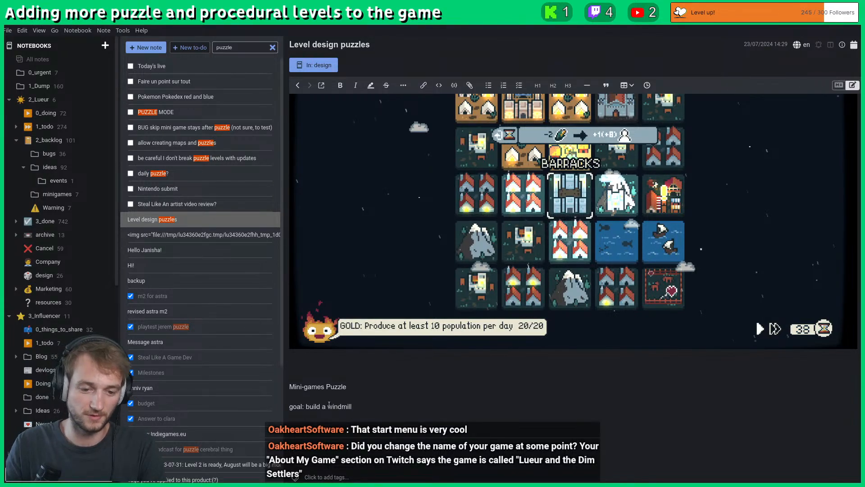
click(326, 406)
key(BackSpace)
text(2)
key(End)
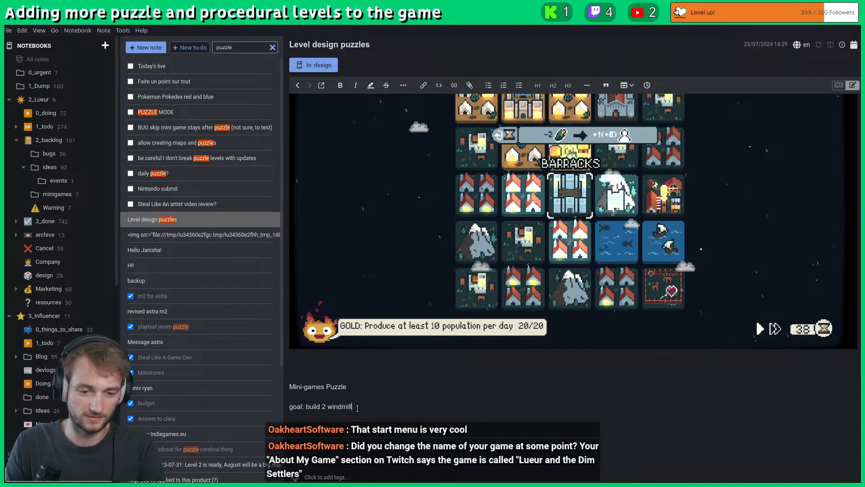
text(s)
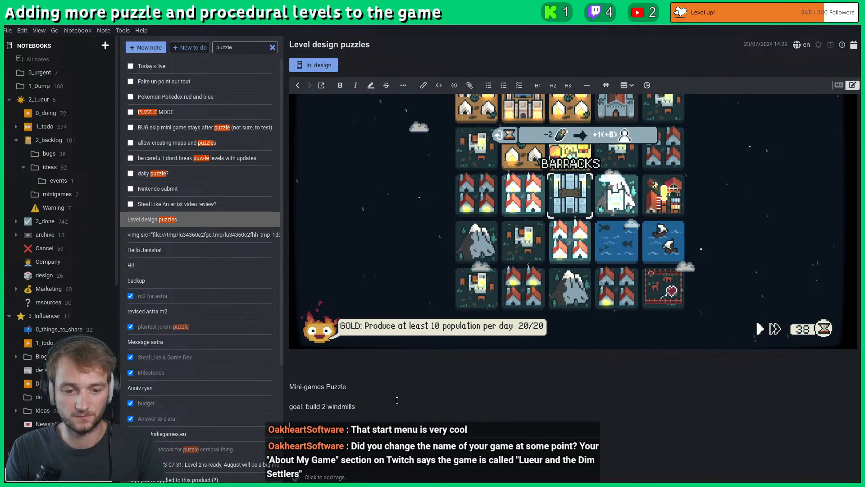
text(material)
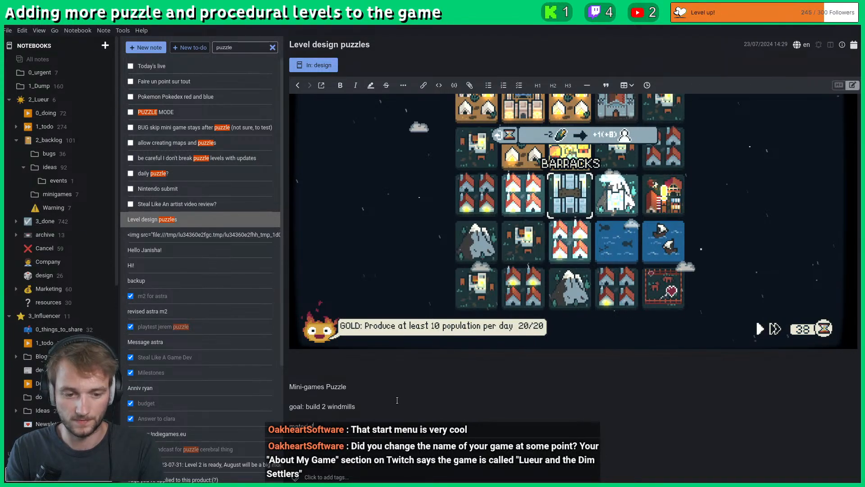
text(s: 60)
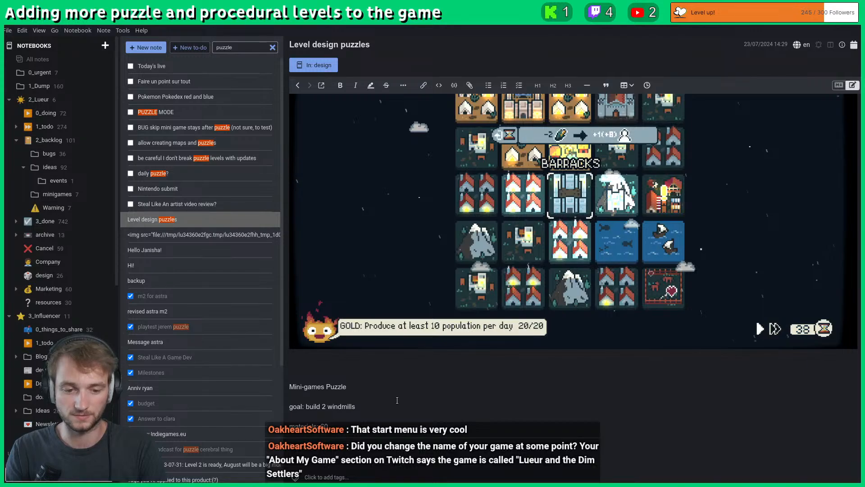
- Add the resource lines "materials: 60" and "food: 110" below the windmill goal
scroll(397, 400, down, 1)
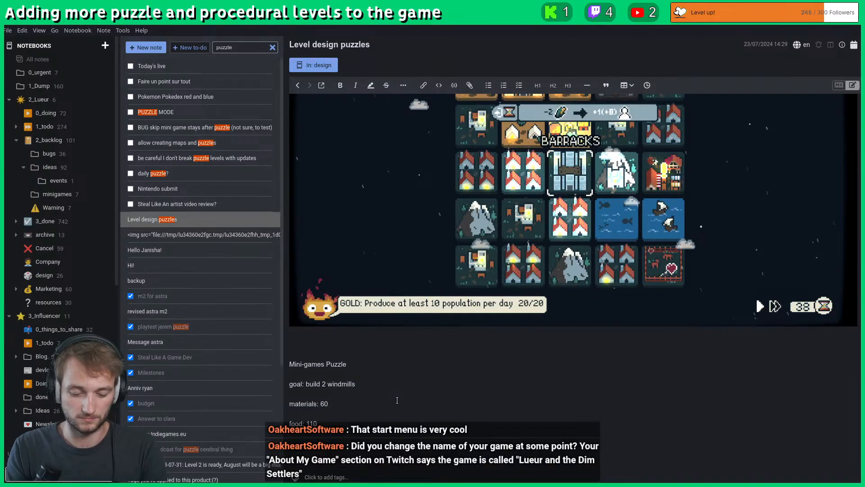
- Write the line "chop_minigame_without_bonus: 8" below the materials and food amounts, leaving a blank line between
text(ame)
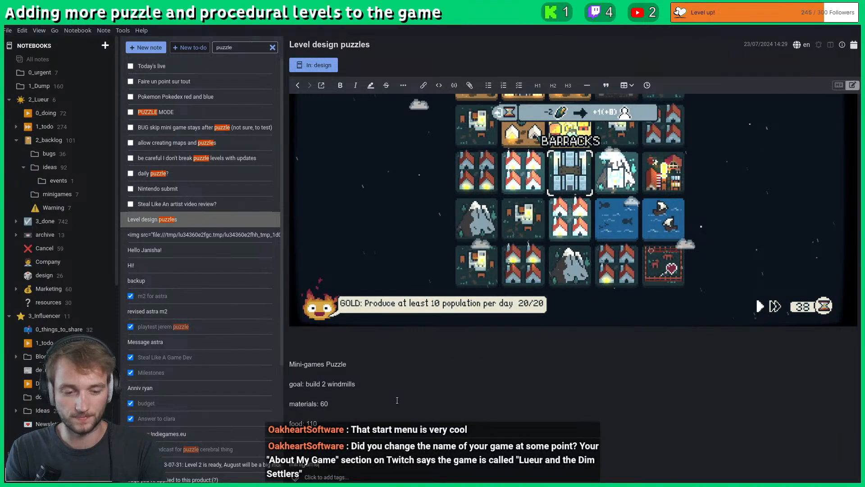
key(BackSpace)
key(BackSpace)
key(BackSpace)
key(BackSpace)
key(BackSpace)
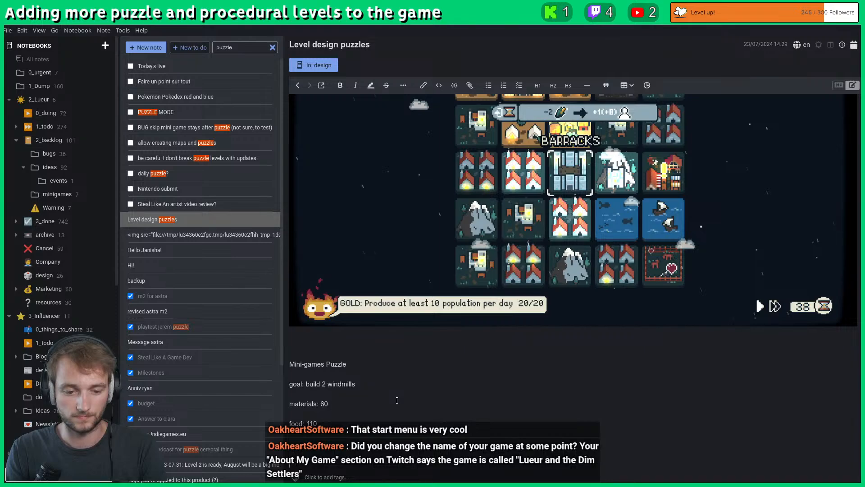
text(chop_mini)
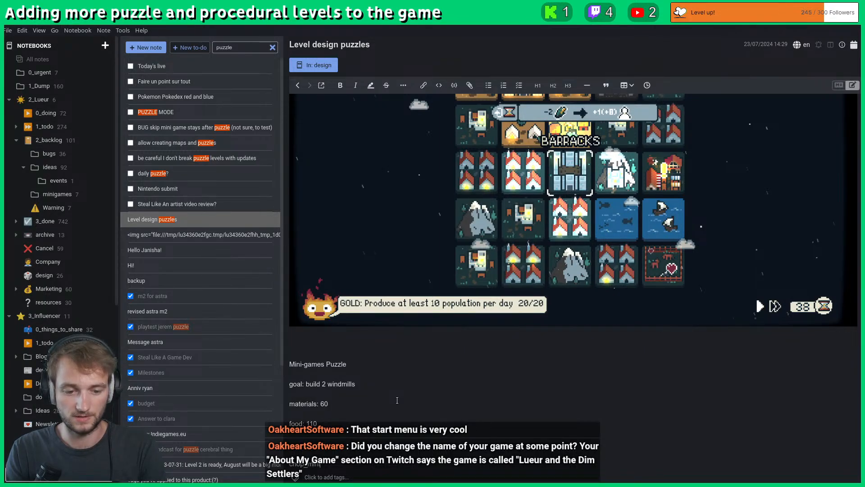
text(game_with)
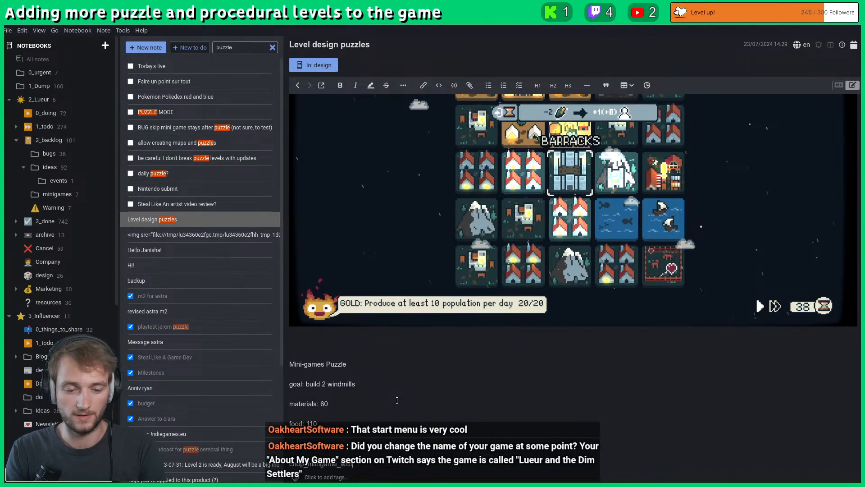
text(_)
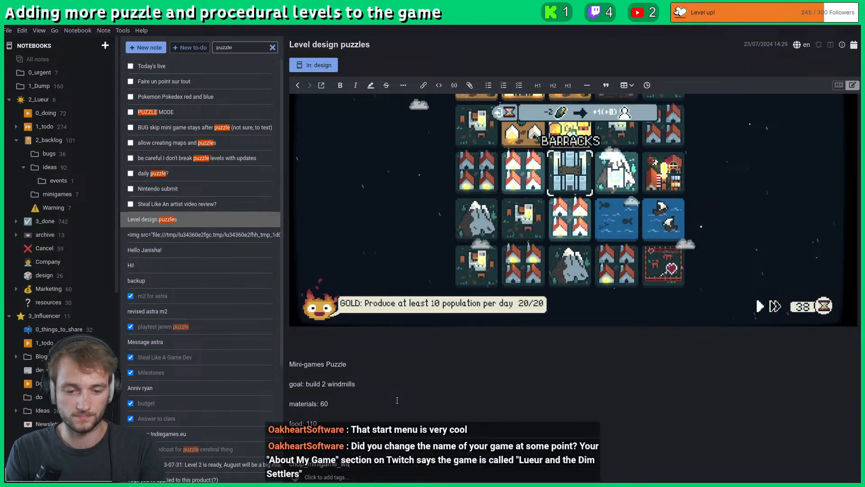
text(hout_bonus)
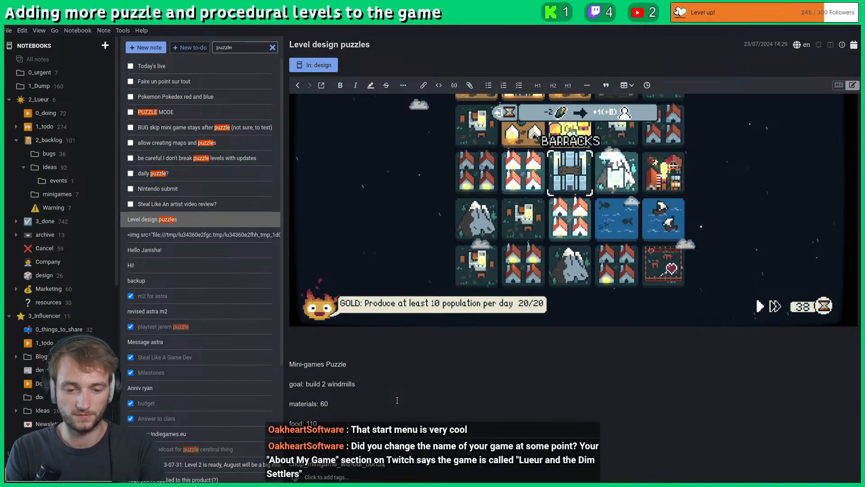
text(: 0)
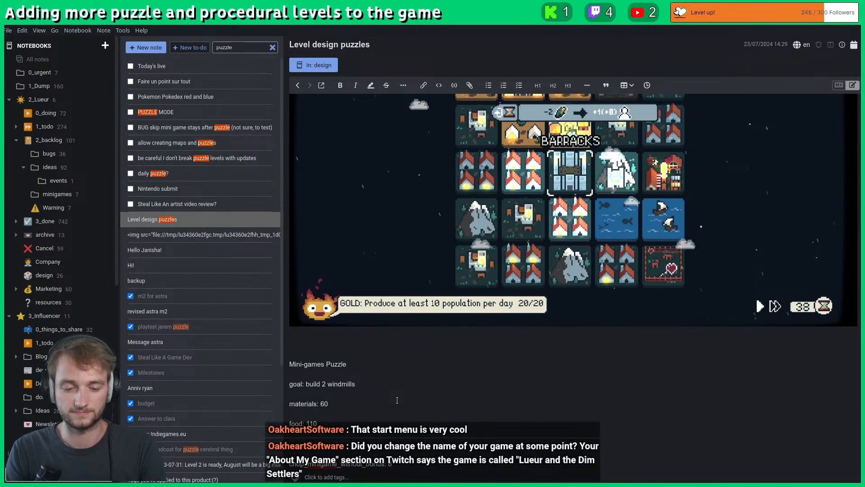
- Add a second minigame line reading "chop_minigame_with_bonus: 13"
key(Return)
text(chop)
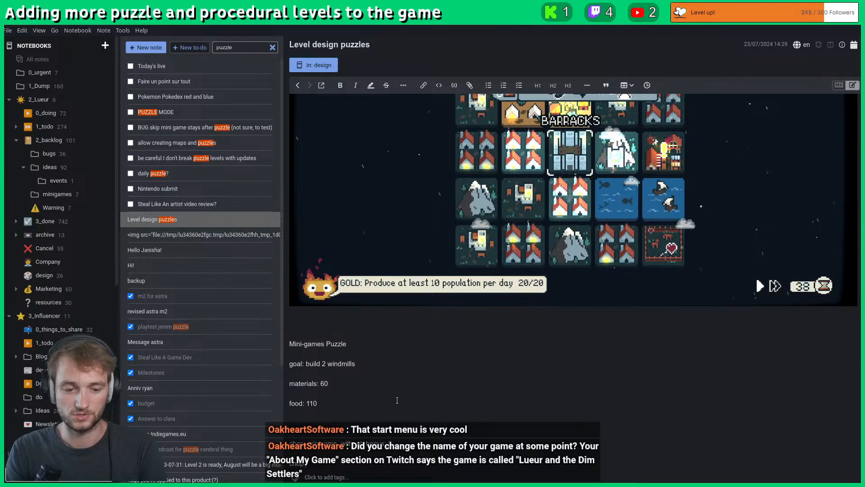
text(_minigames)
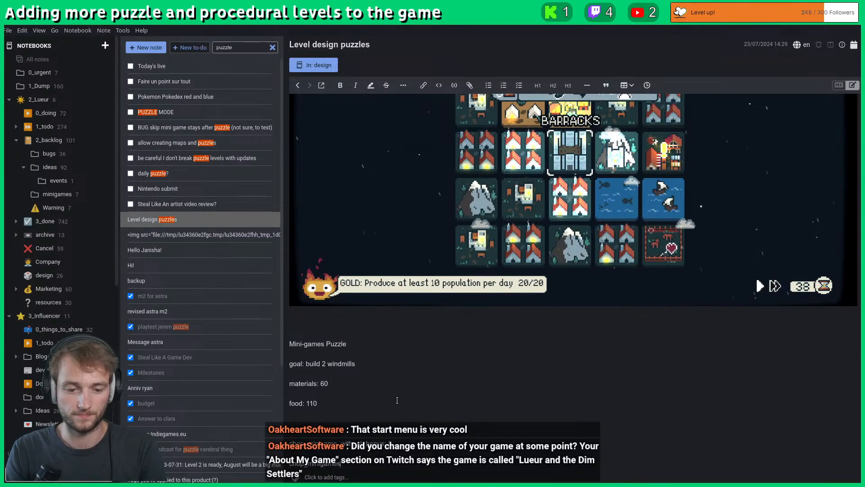
key(BackSpace)
text(_with_bonus: 15)
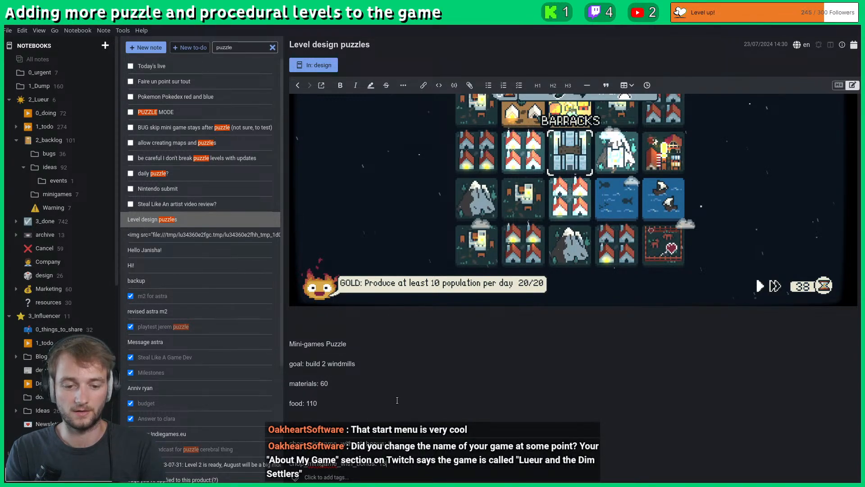
- Add a "5 forests:" line and paste copies of both chop minigame lines beneath it, leaving the with-bonus value blank
key(Return)
text(3 fores)
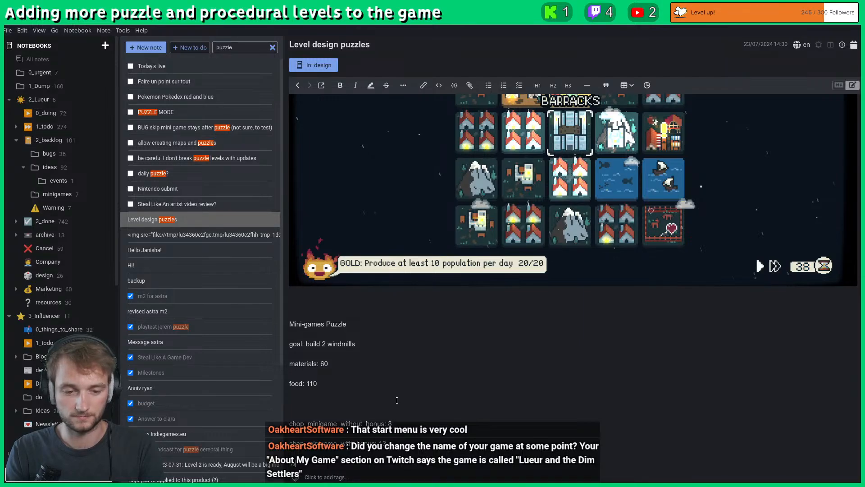
text(ts)
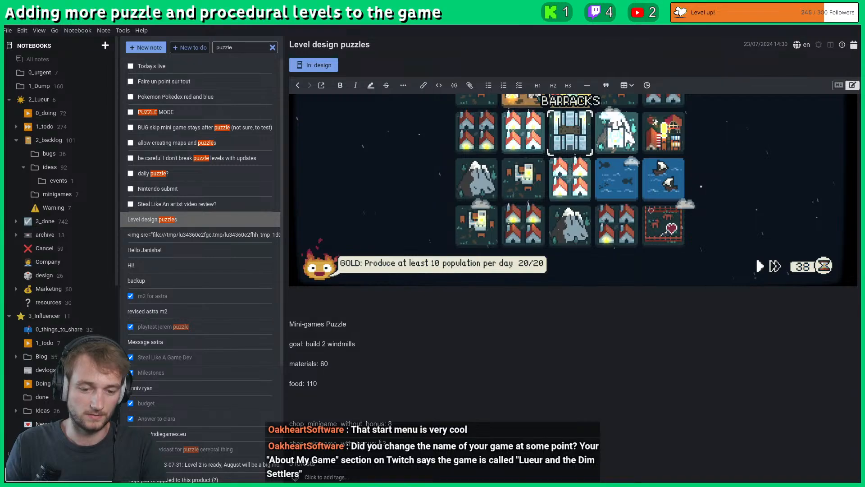
drag(380, 443, 291, 423)
key(ctrl+c)
click(340, 460)
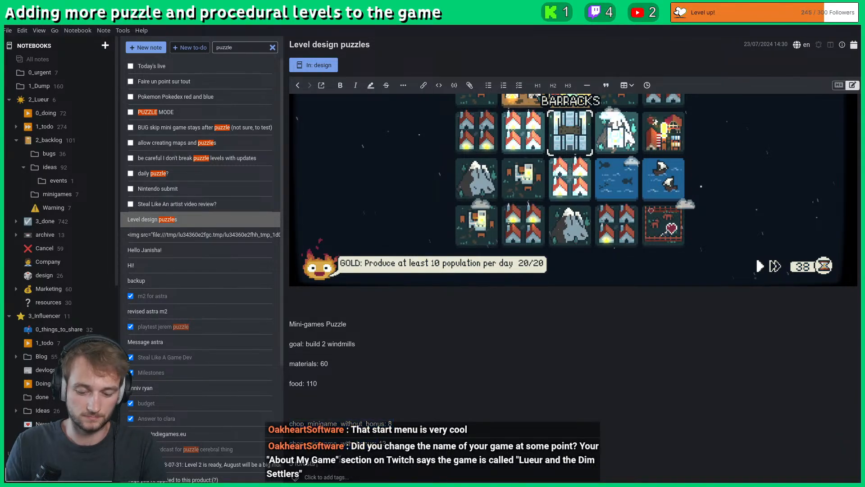
text(:)
key(Return)
key(ctrl+v)
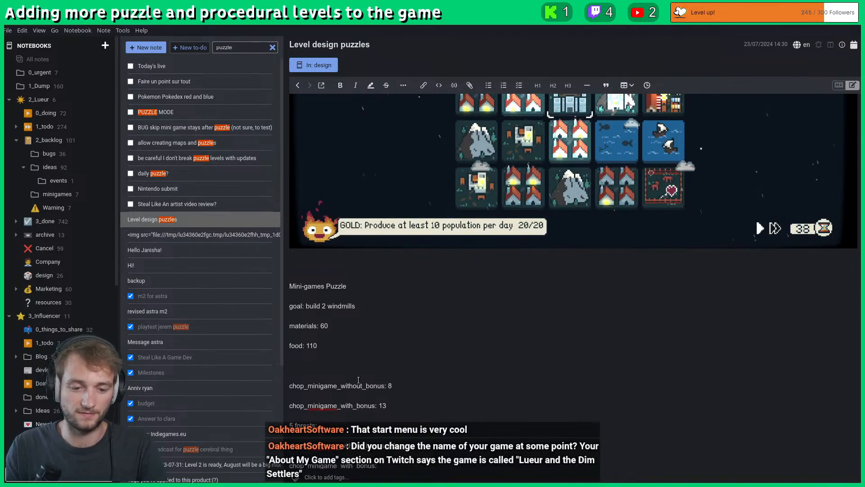
double_click(391, 386)
click(396, 445)
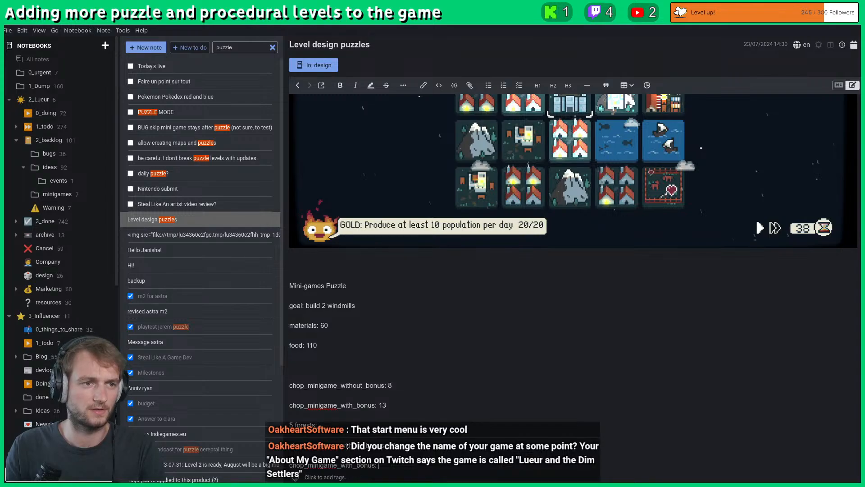
- Open the galculator calculator, multiply 13 by 5 and close it
key(super)
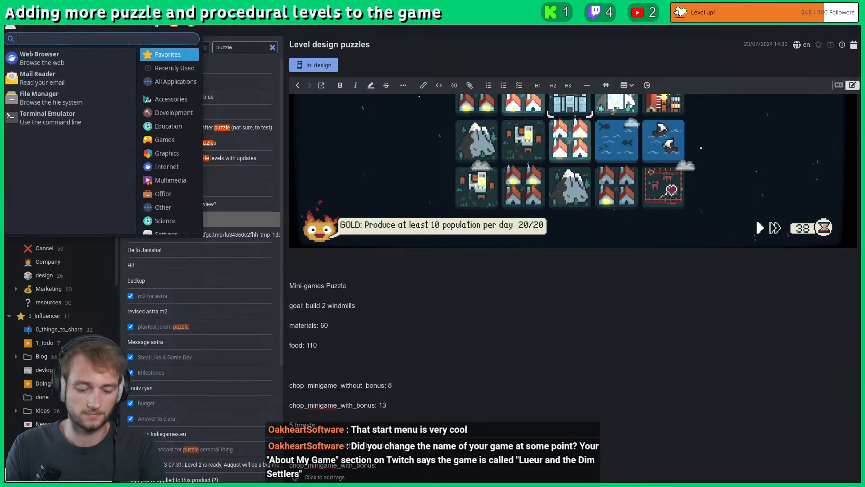
text(gal)
click(39, 55)
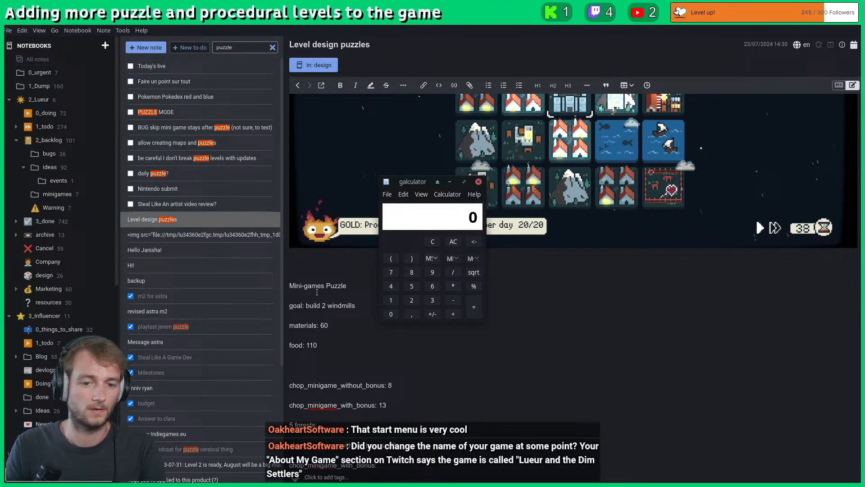
click(391, 301)
click(431, 300)
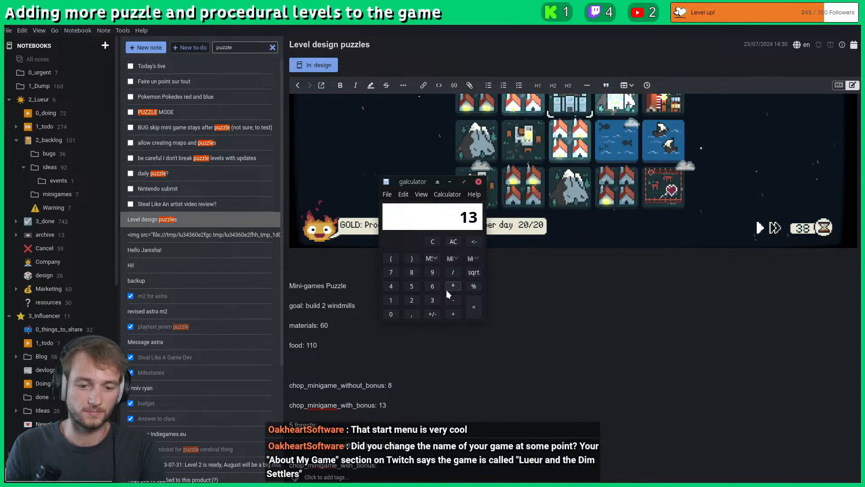
click(411, 286)
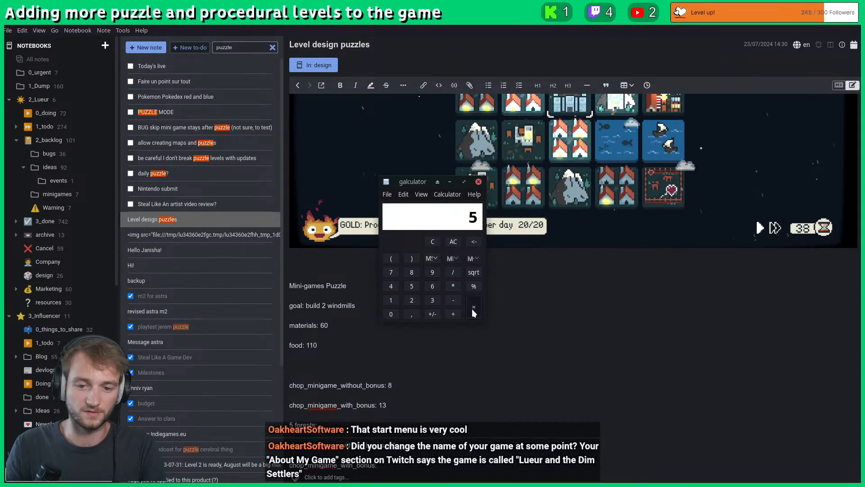
click(476, 301)
click(479, 182)
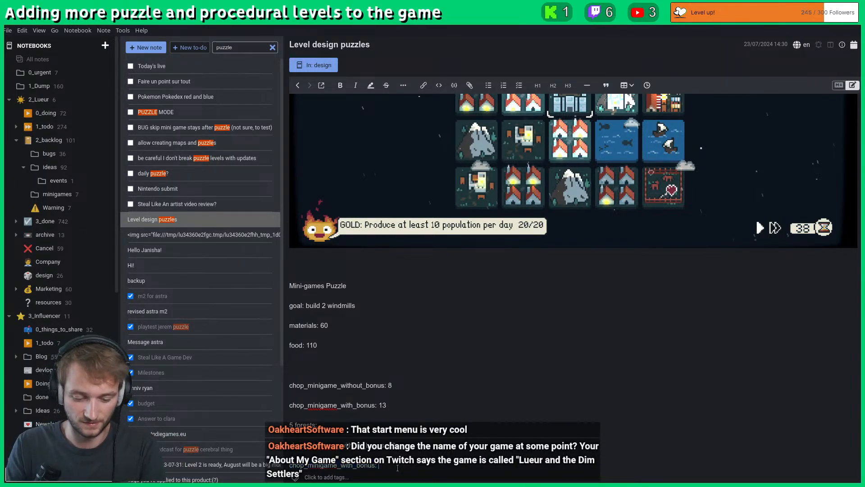
- Enter 65 as the five-forest chop_minigame_with_bonus value and append "-> we need 20 materials" to the single-chop with-bonus line
text(65)
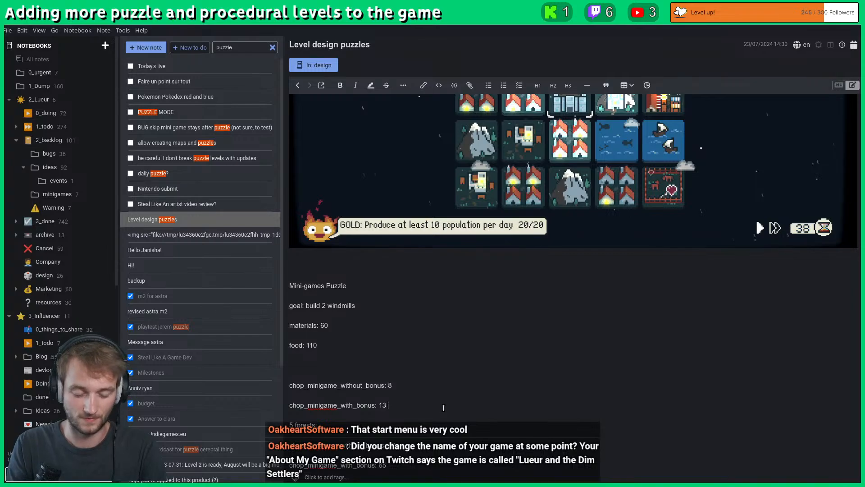
text(-> we need )
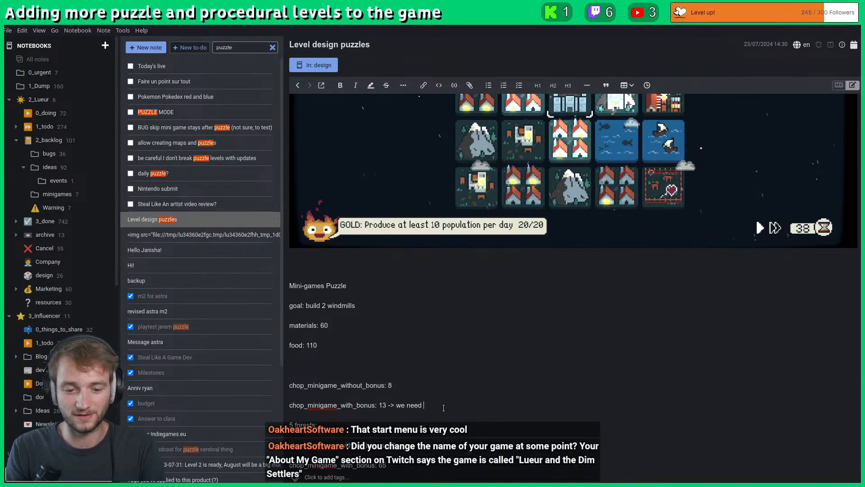
text(20 materials)
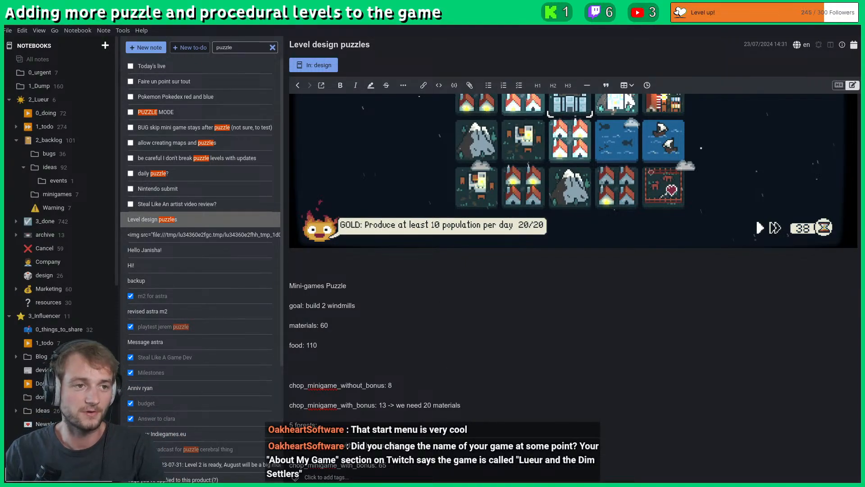
- Switch to Godot, close the running Dawnfolk debug game and return to the notes app
key(alt+Tab)
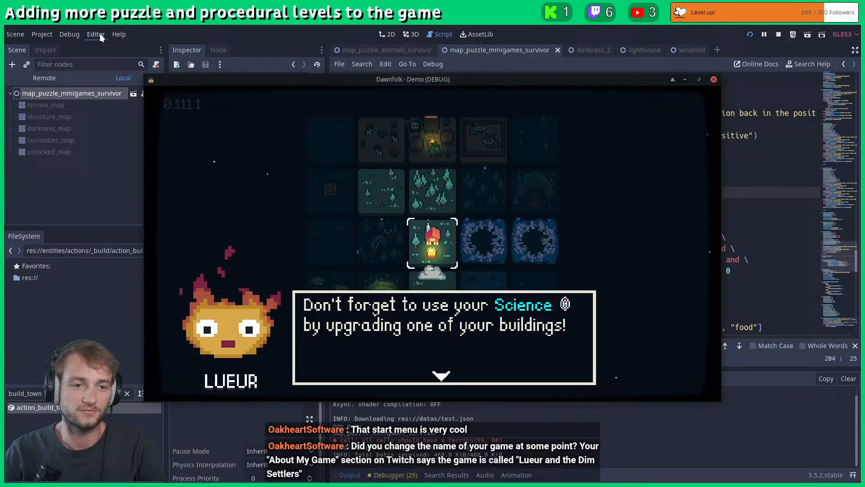
click(714, 79)
key(alt+Tab)
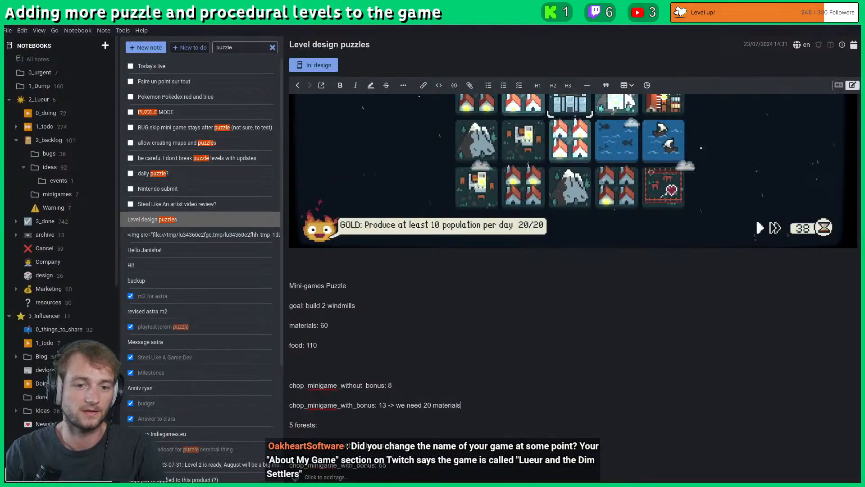
- Create a to-do titled "update twitch section" in the 0_urgent notebook
click(45, 73)
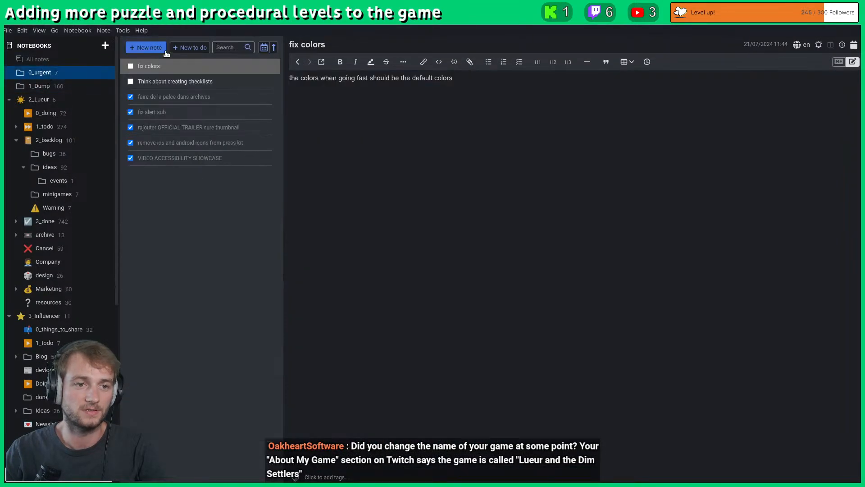
click(190, 48)
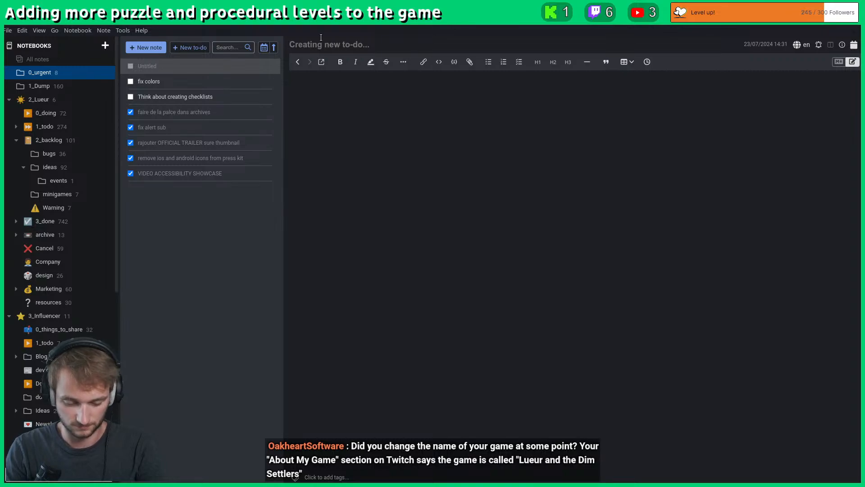
text(update twitch )
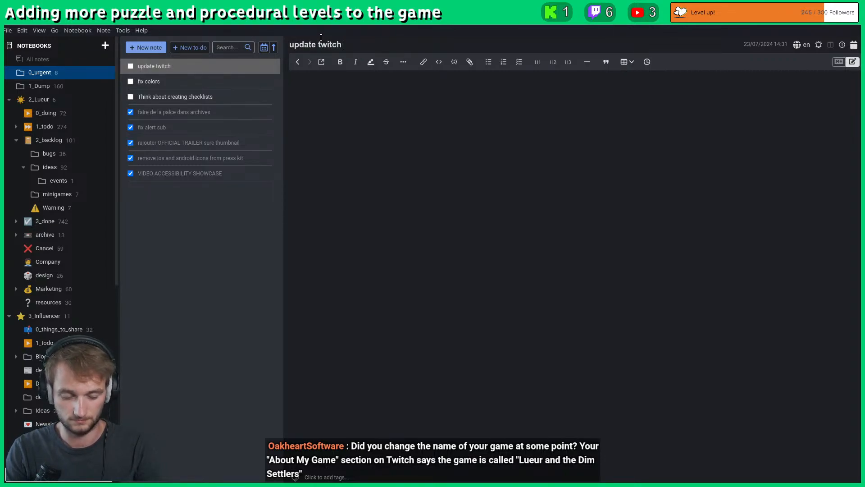
text(section)
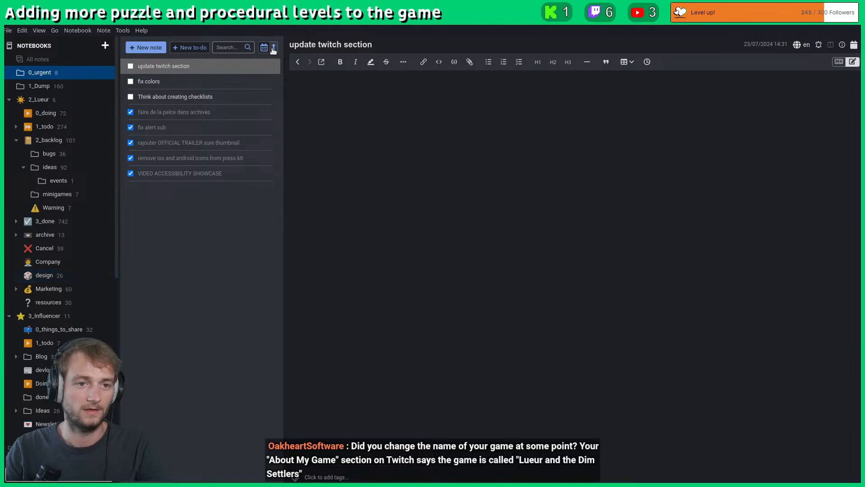
- Search the notes for "puzzle" and open the "Level design puzzles" note
click(241, 47)
text(puzzle)
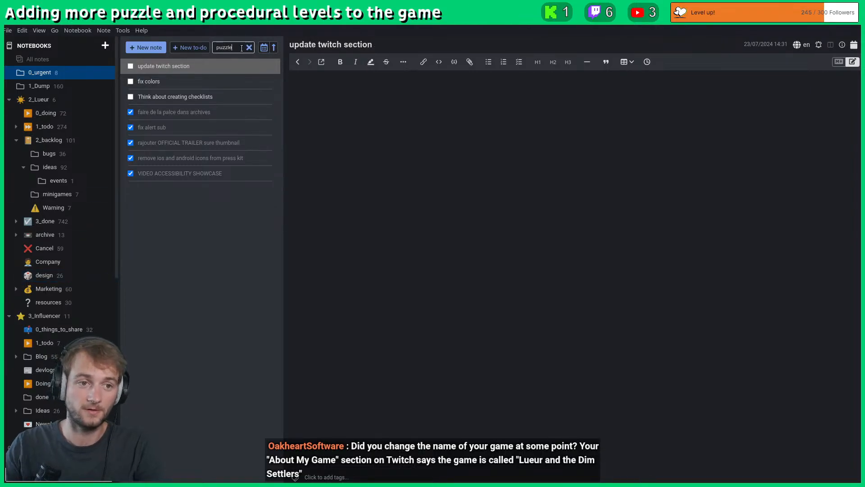
click(180, 81)
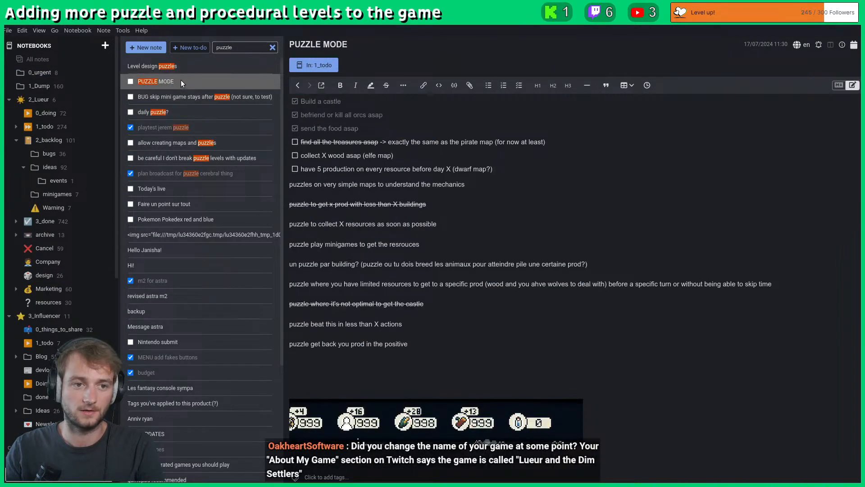
click(177, 67)
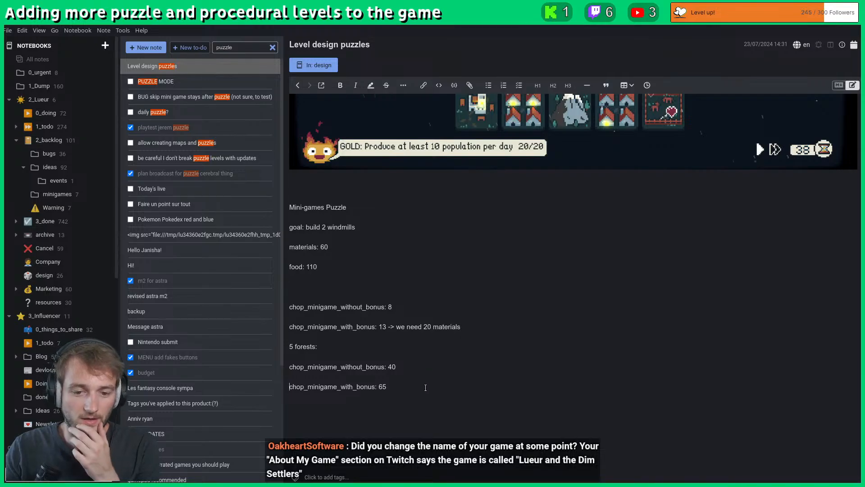
- Change the forest heading to 6 forests and set its chop_minigame_without_bonus value to 48
click(371, 347)
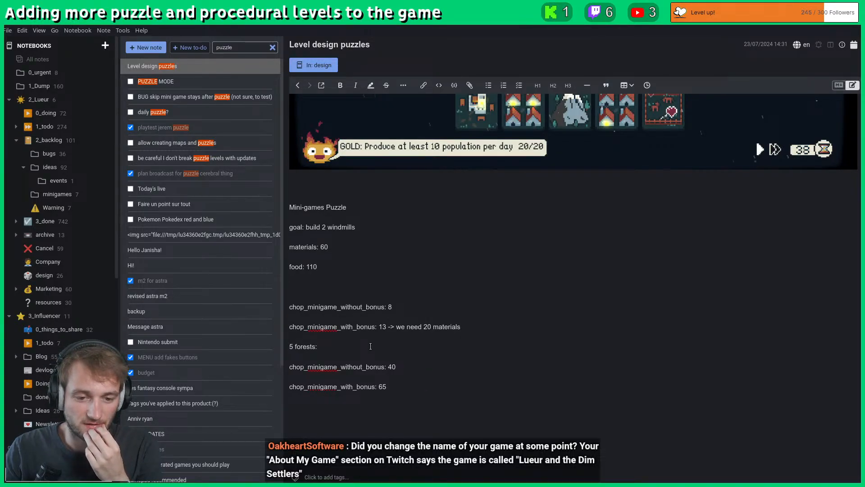
click(292, 346)
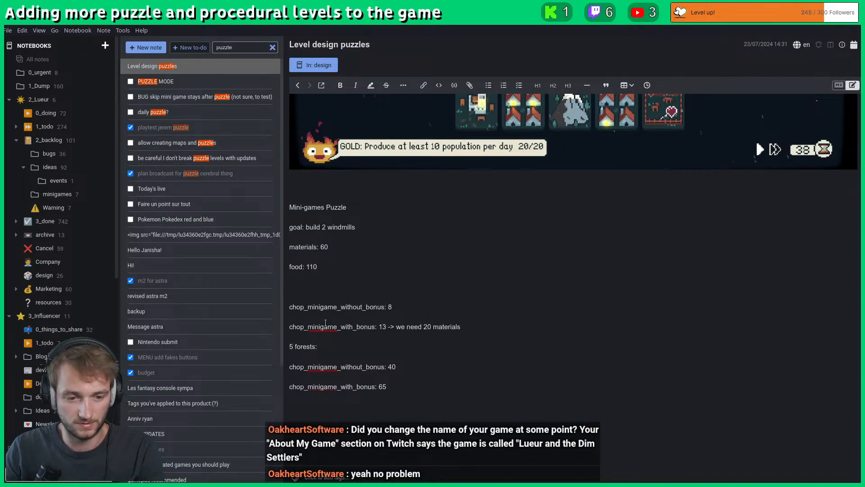
key(BackSpace)
text(6)
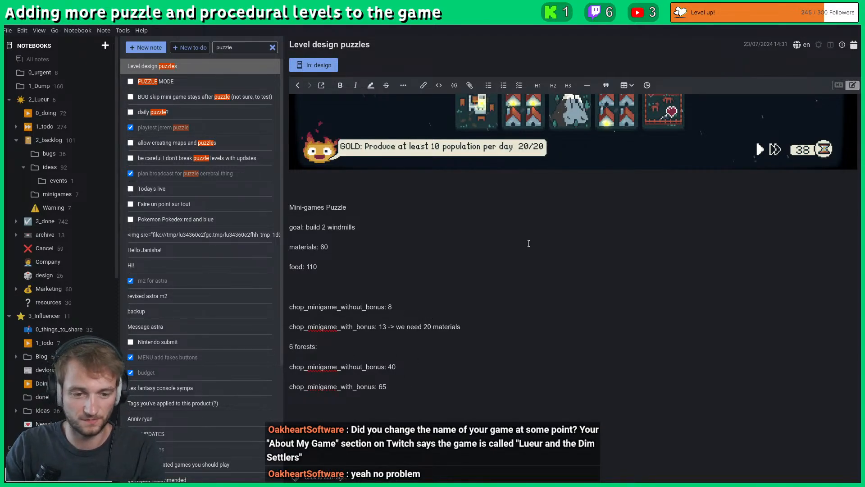
click(396, 366)
key(BackSpace)
text(8)
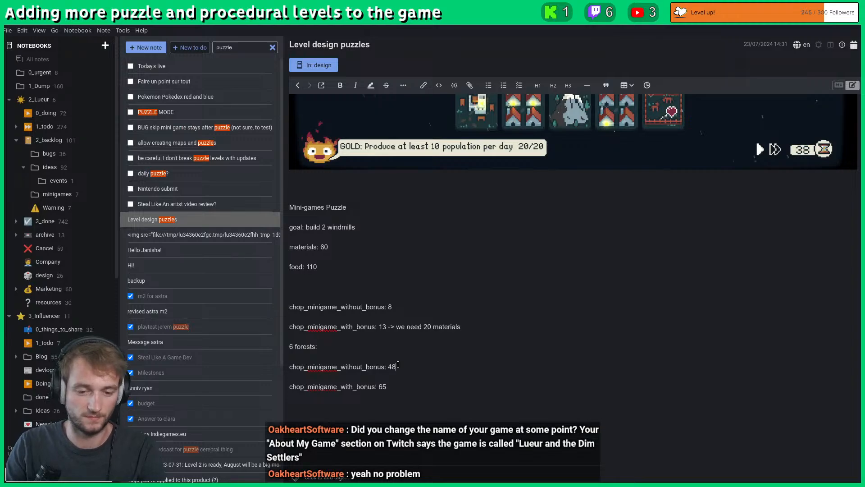
- Set the six-forest chop_minigame_with_bonus value to 78
click(392, 384)
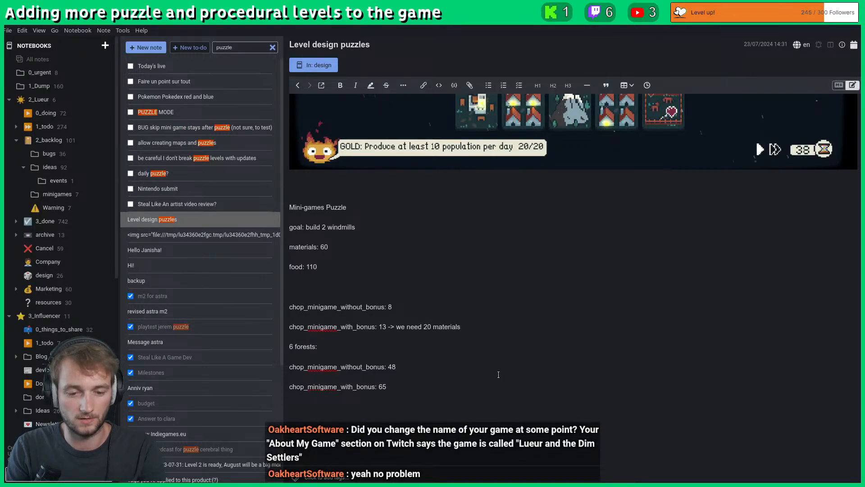
key(BackSpace)
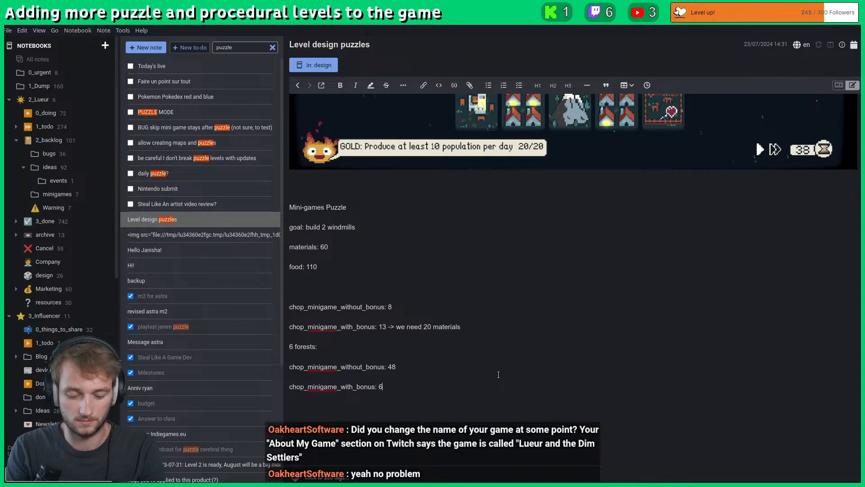
text(7)
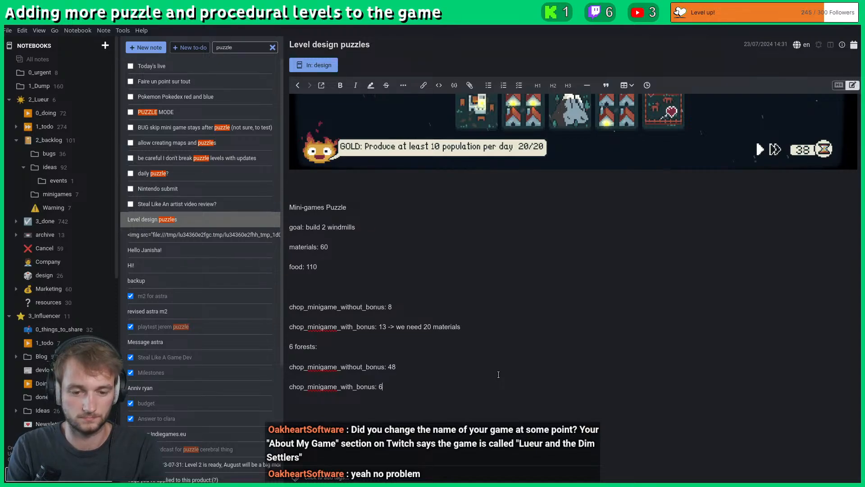
key(BackSpace)
key(BackSpace)
text(8)
key(Left)
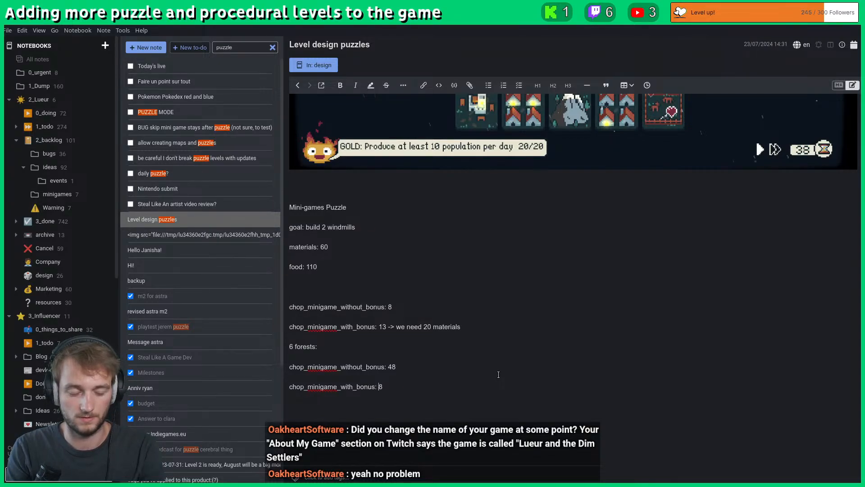
text(7)
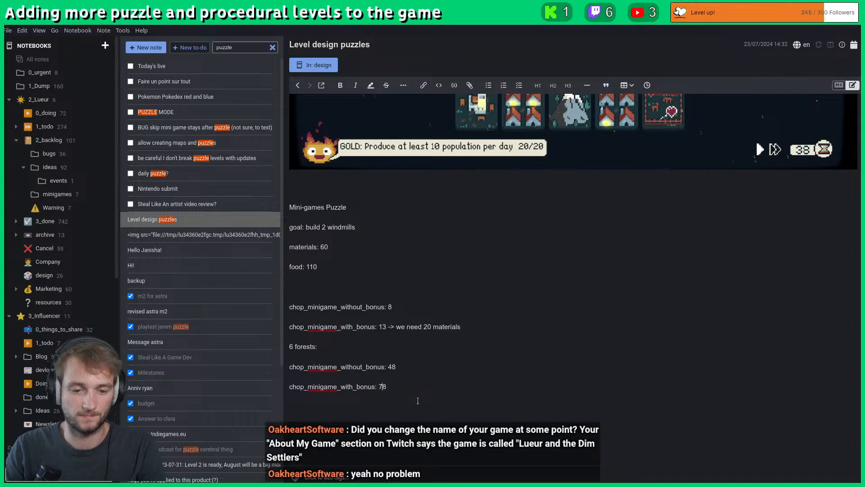
- Change the forest heading to 7 forests and set its chop_minigame_without_bonus value to 56
click(292, 347)
key(BackSpace)
text(7)
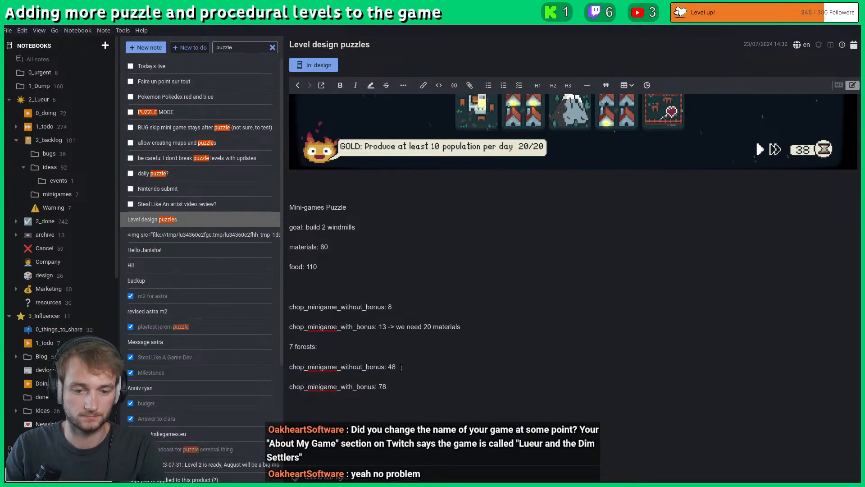
click(582, 373)
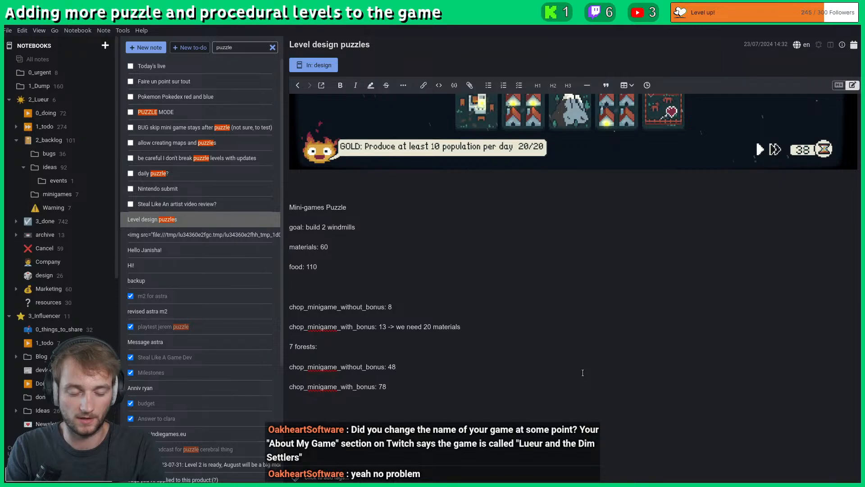
key(BackSpace)
key(BackSpace)
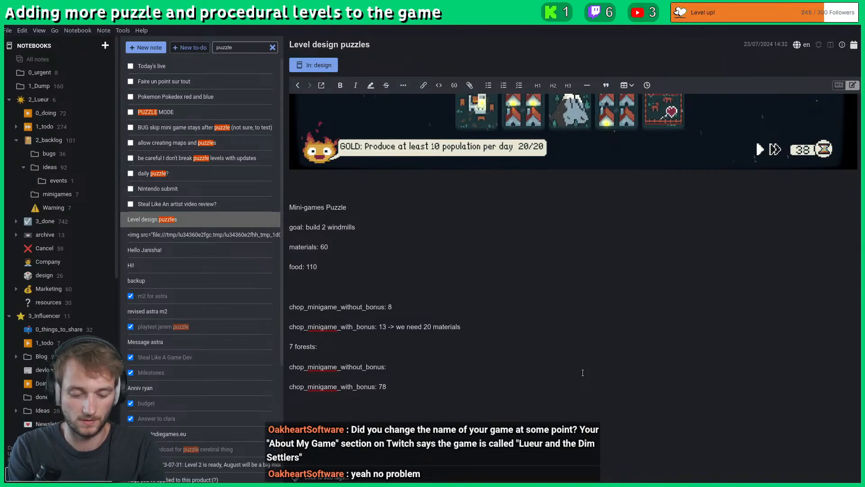
text(56)
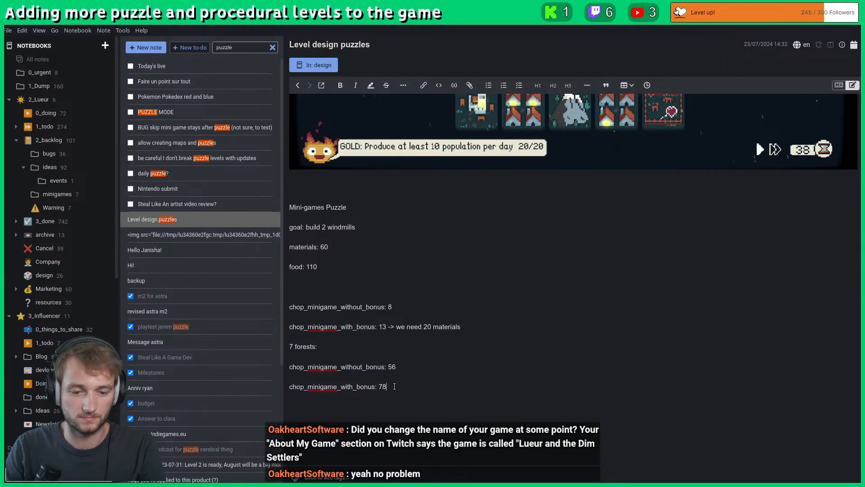
- Set the seven-forest chop_minigame_with_bonus value to 91
key(Down)
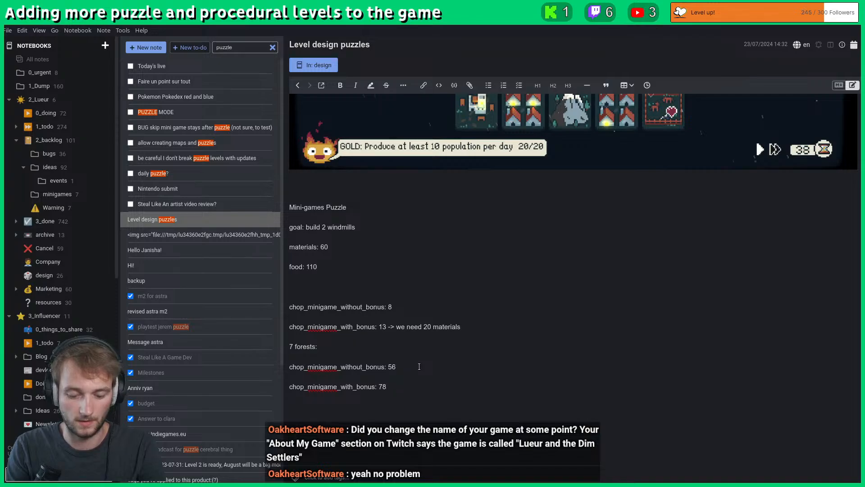
key(BackSpace)
key(BackSpace)
text(91)
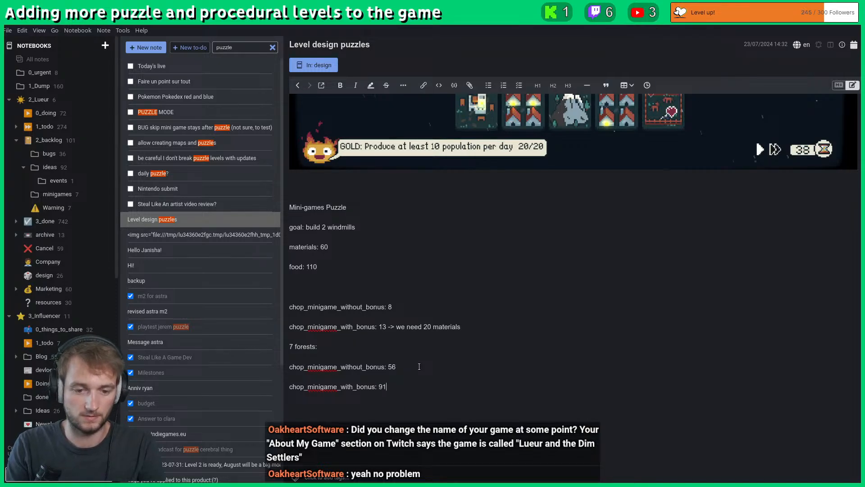
key(ctrl+z)
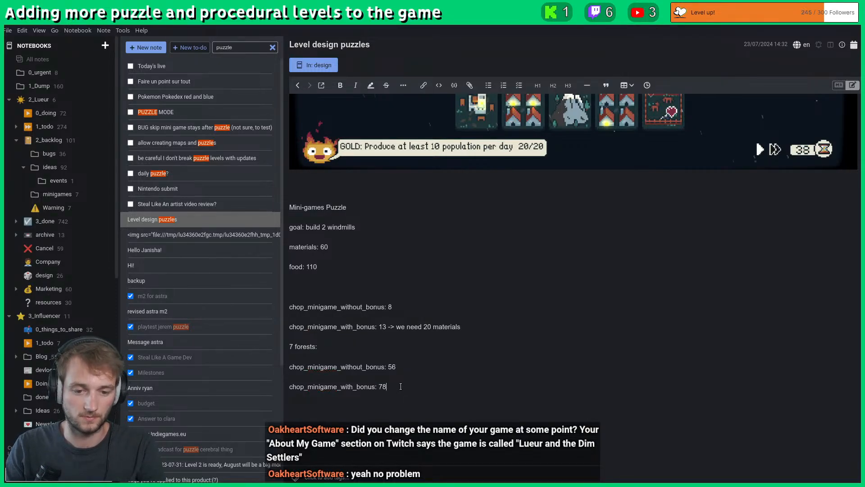
key(ctrl+y)
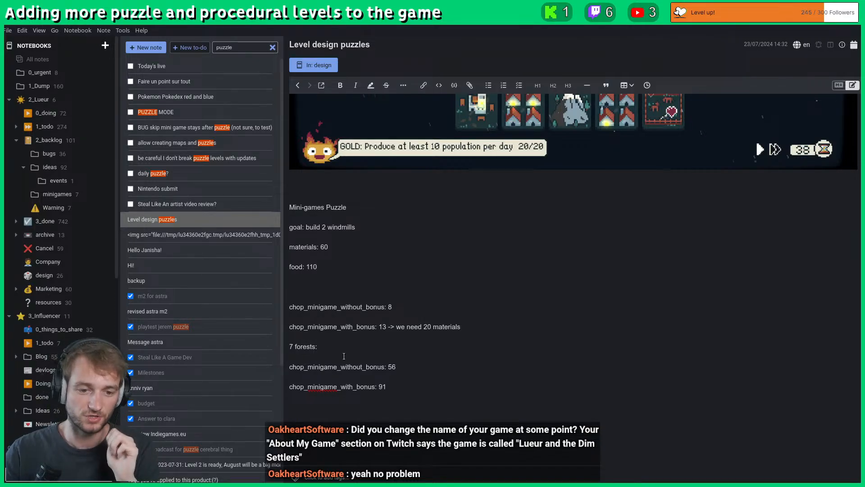
key(Up)
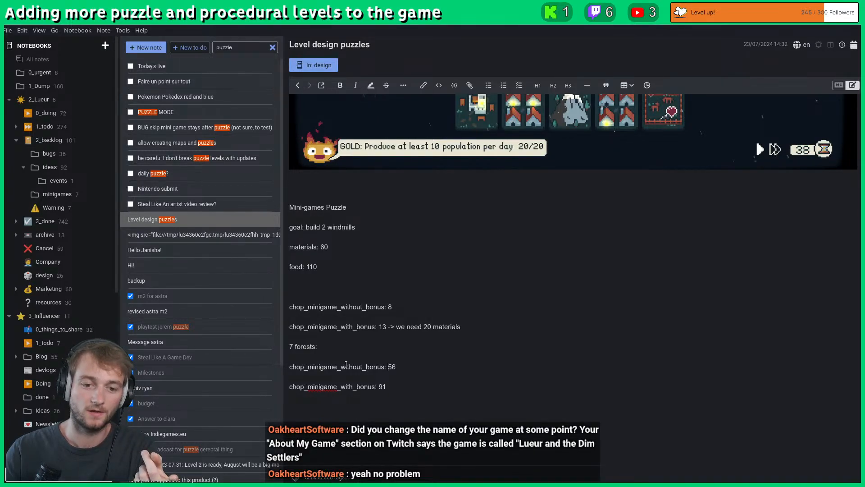
drag(401, 366, 289, 367)
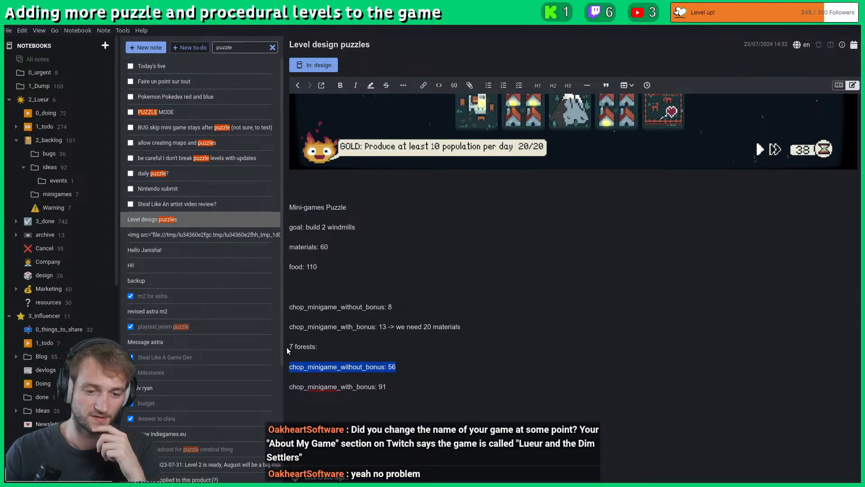
drag(291, 346, 321, 347)
click(324, 348)
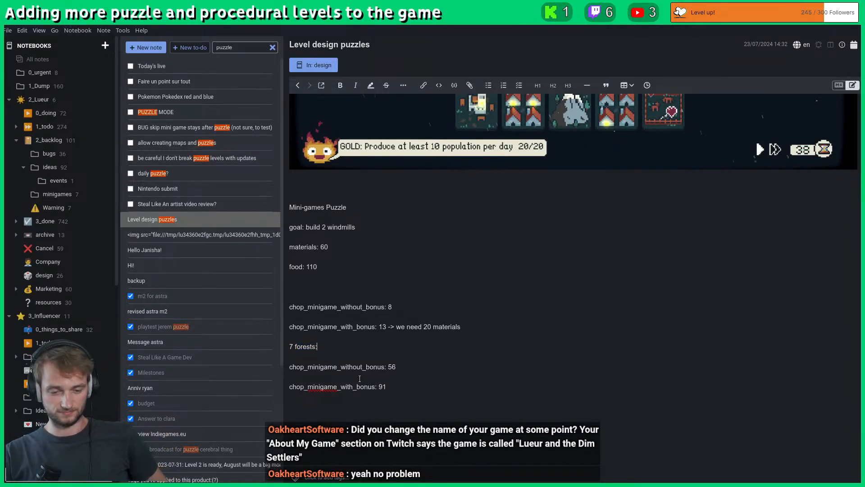
click(337, 388)
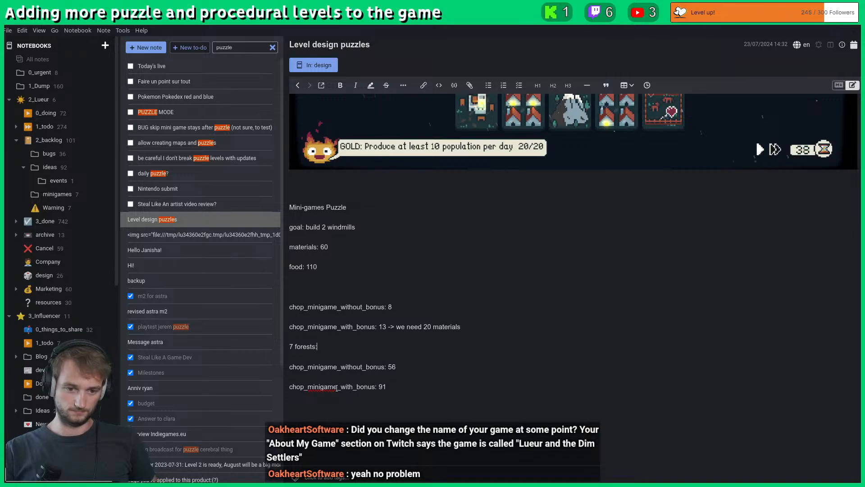
drag(372, 387, 290, 388)
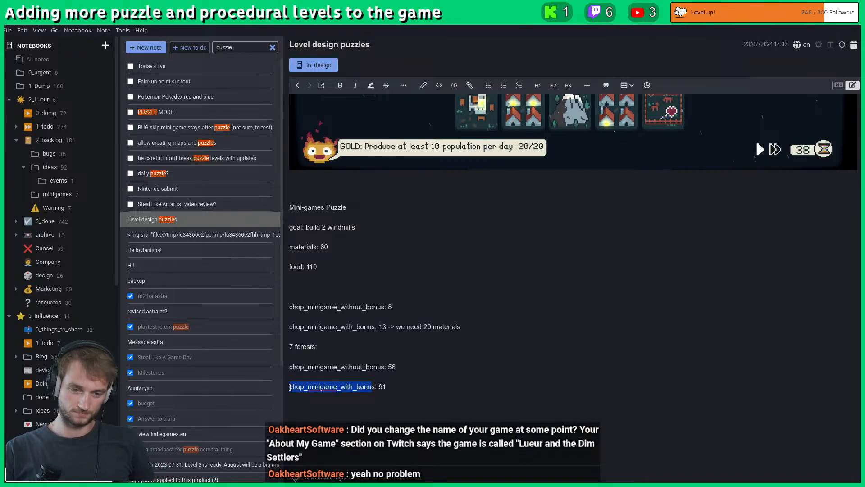
click(402, 387)
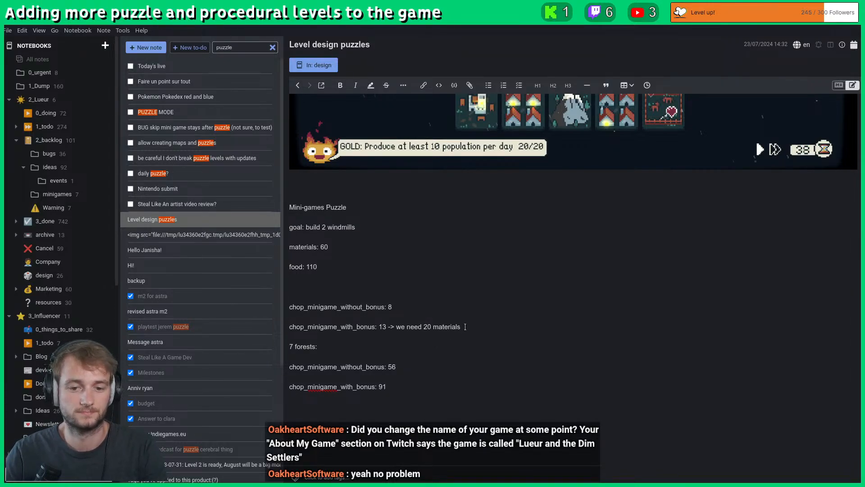
- Move "-> we need 20 materials" from the single-chop with-bonus line to the end of the materials line and append "more for upgrade"
drag(465, 326, 387, 327)
key(ctrl+c)
key(BackSpace)
click(354, 249)
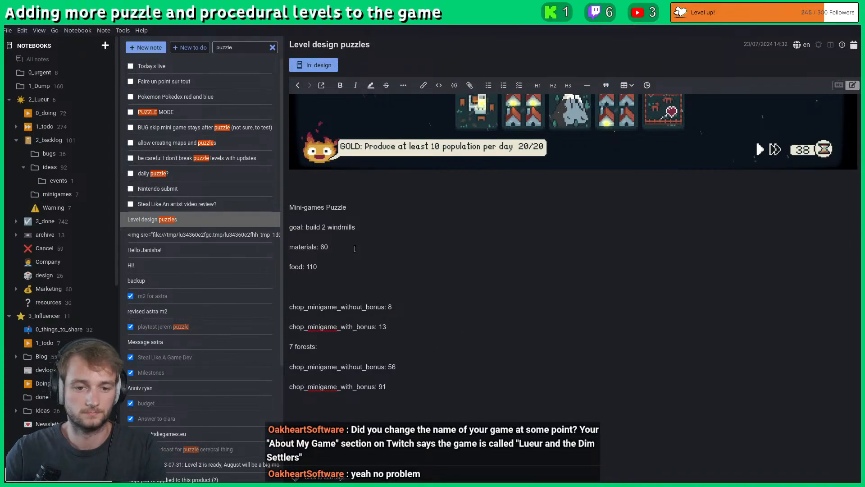
key(ctrl+v)
text(m)
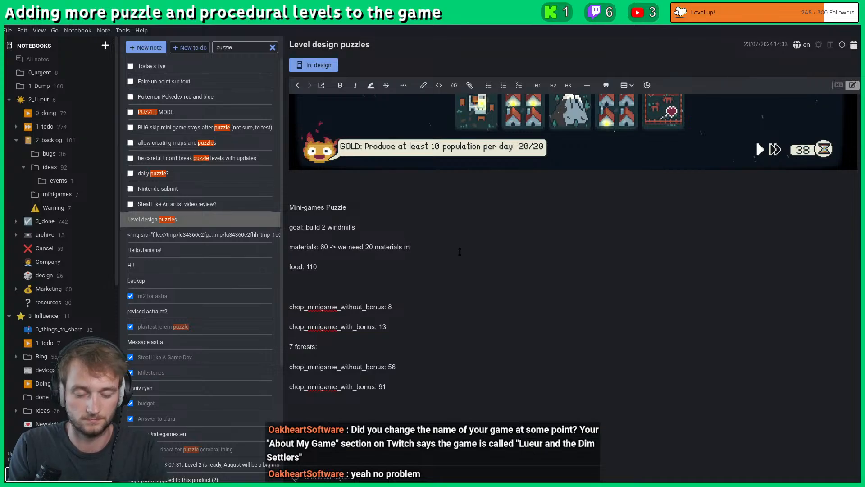
text(ore for upgr)
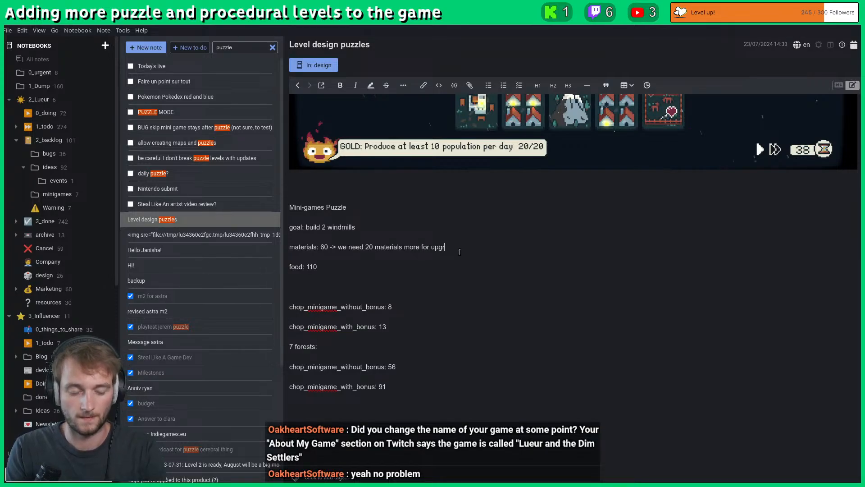
text(ade)
- Delete the "7 forests:" heading and the two chop minigame lines beneath it
click(333, 345)
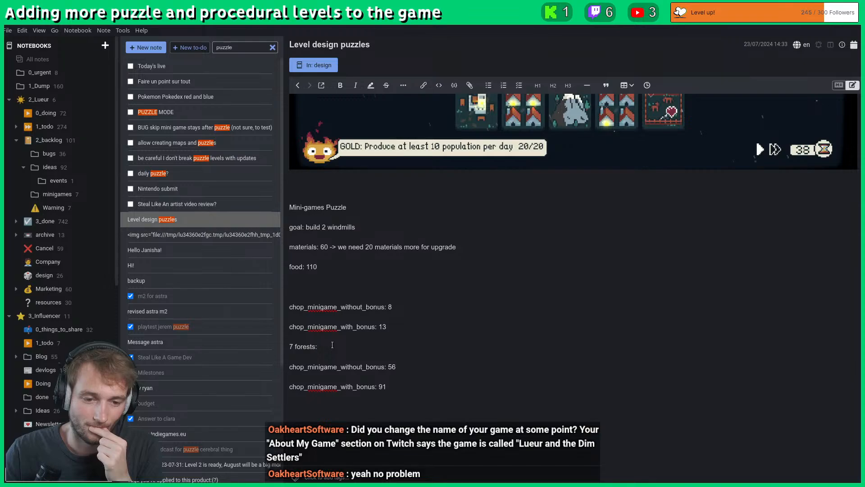
drag(402, 388, 289, 347)
key(ctrl+c)
key(BackSpace)
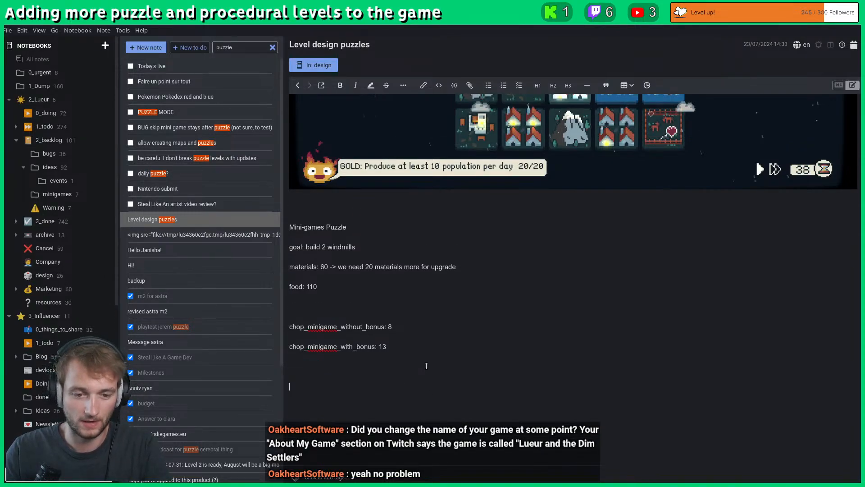
- Restore the deleted 7 forests block and paste a copy of it below, separated by a blank line
key(ctrl+z)
click(419, 382)
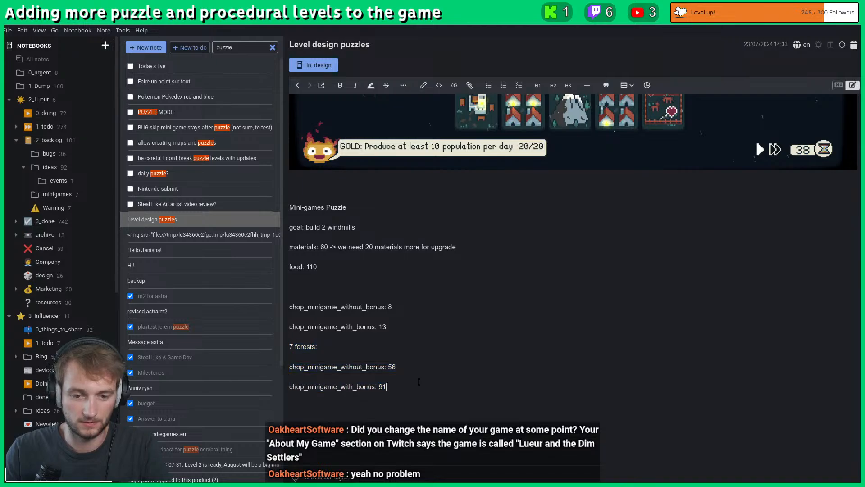
key(Return)
key(Return)
key(ctrl+v)
- Change the copied block's heading to "6 forests + 13 material:"
click(294, 424)
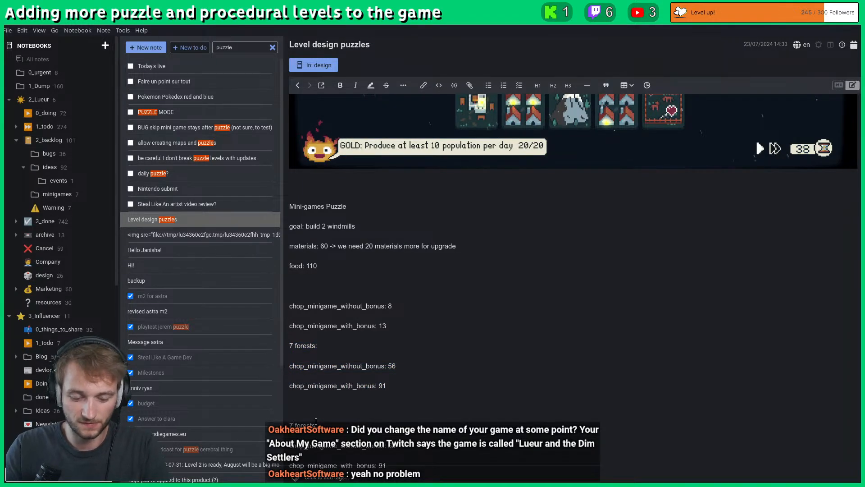
key(BackSpace)
text(6)
scroll(408, 370, down, 2)
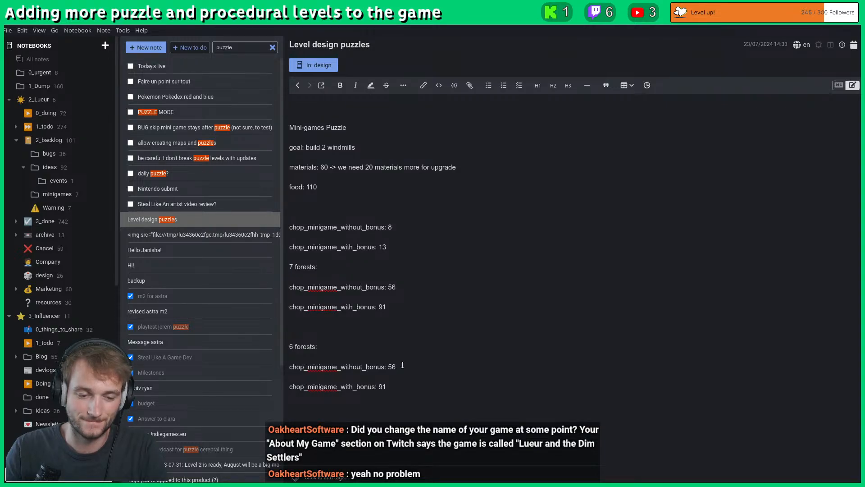
click(340, 351)
key(BackSpace)
text(+ )
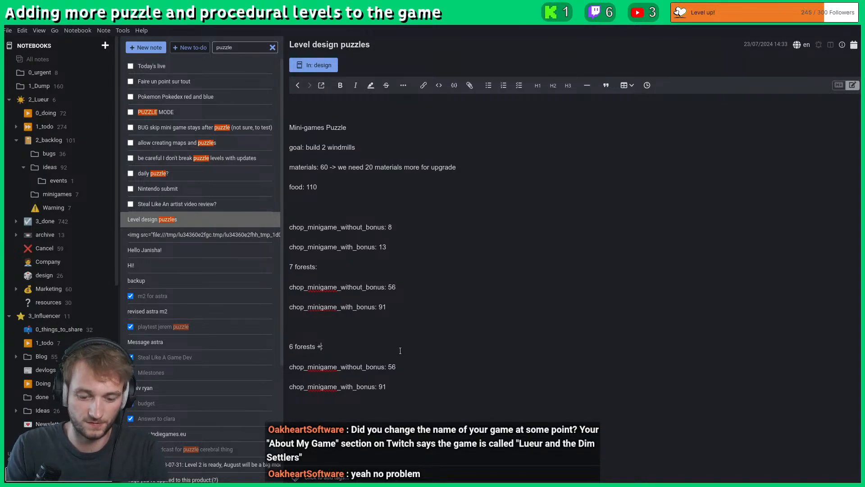
text(8)
key(BackSpace)
text(13)
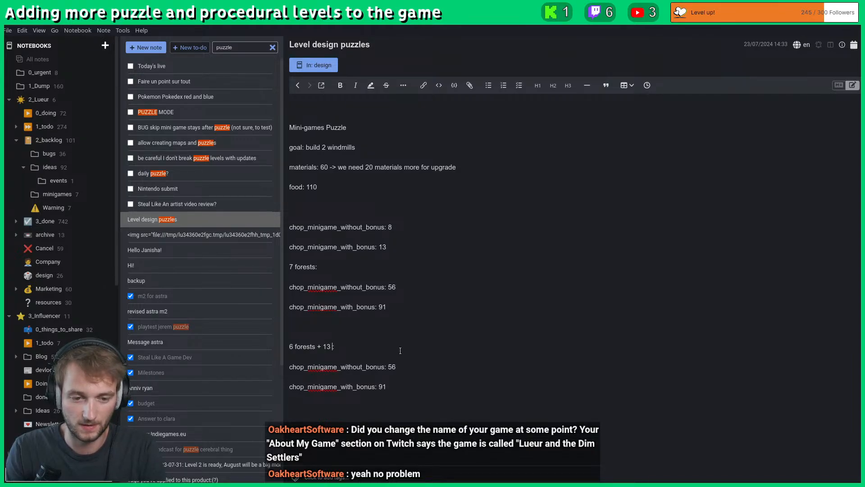
text( material)
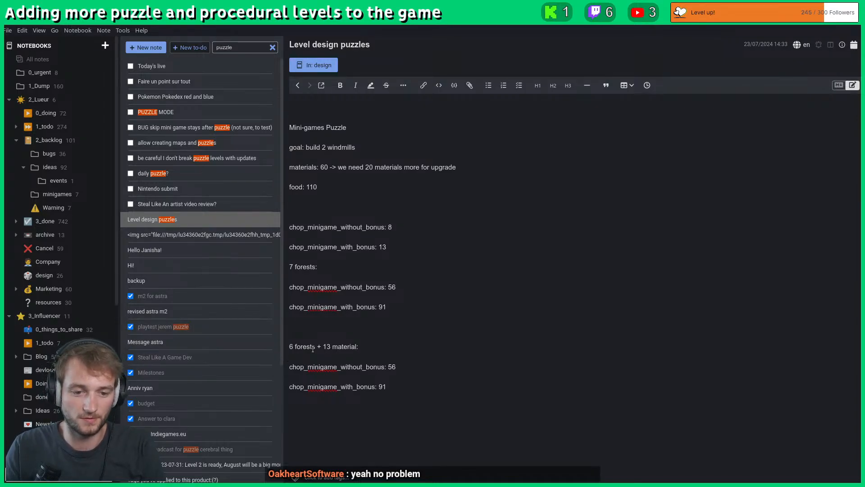
- Set the material amount in the second block's heading to 20, keeping its forest count at 6
drag(406, 367, 389, 367)
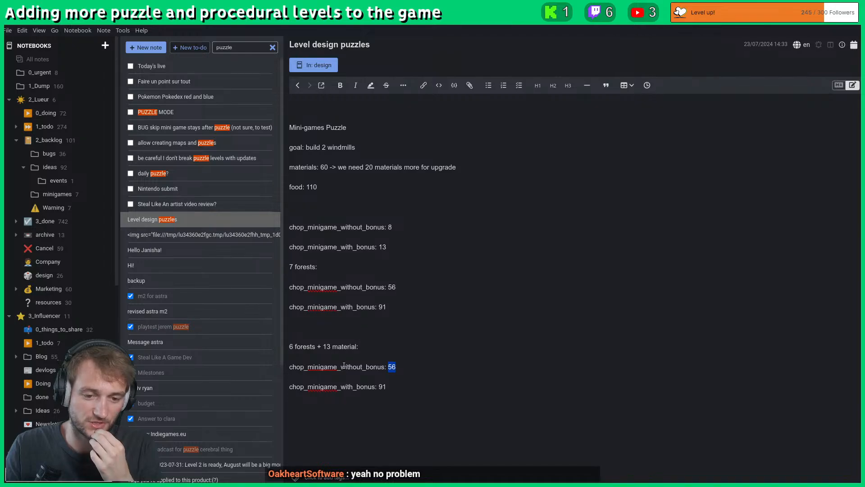
double_click(291, 346)
text(7)
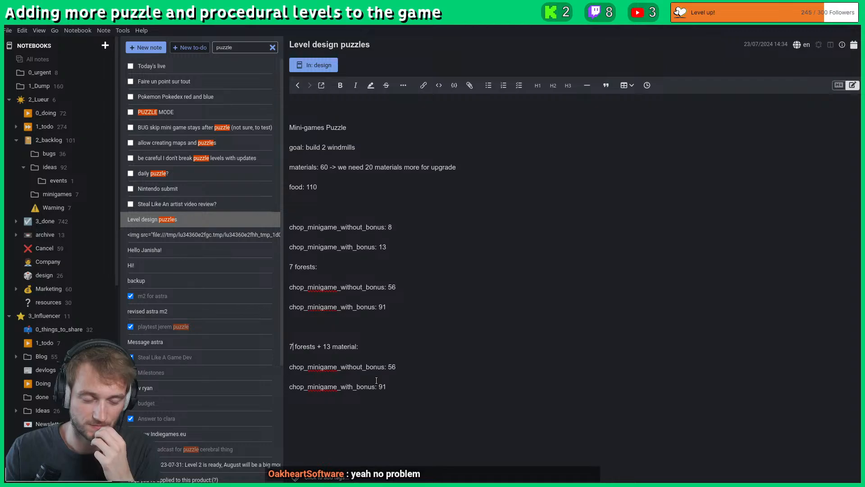
double_click(327, 346)
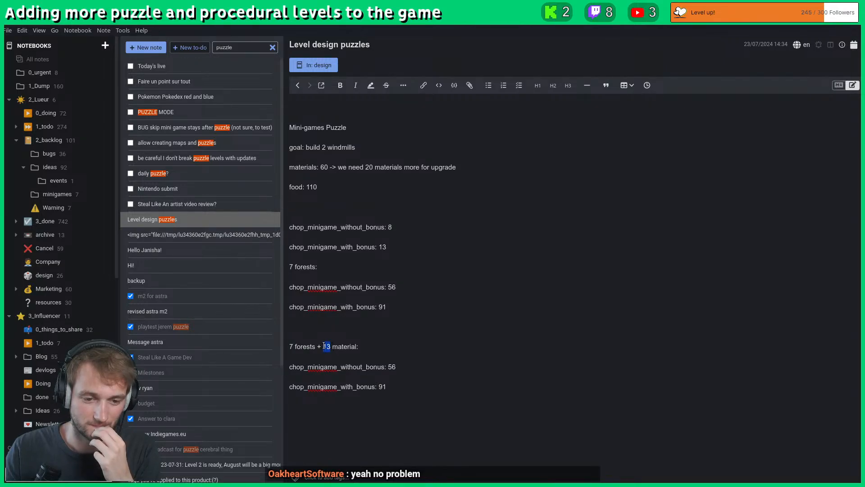
text(20)
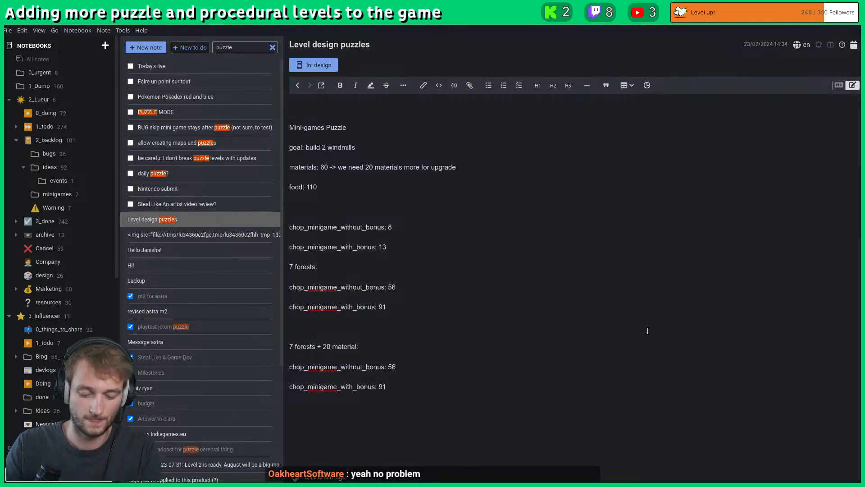
key(BackSpace)
text(6)
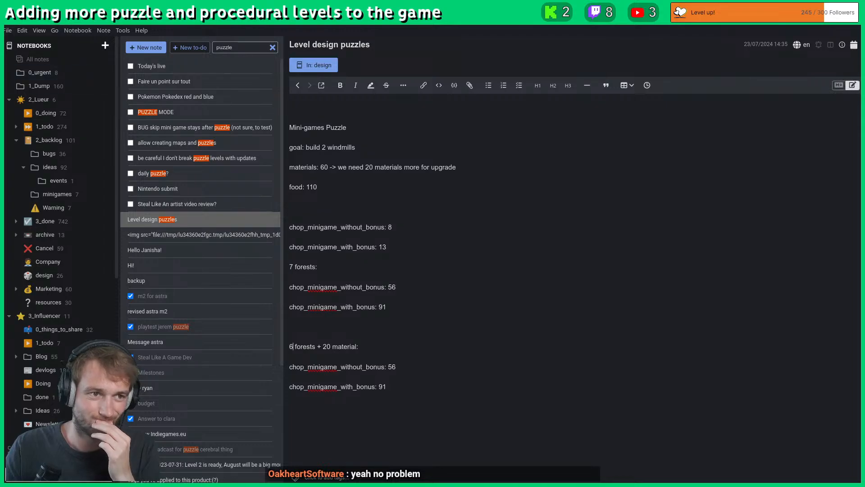
- Open Galculator, compute 6 × 8 + 20, and move the calculator clear of the note text
key(super)
text(gal)
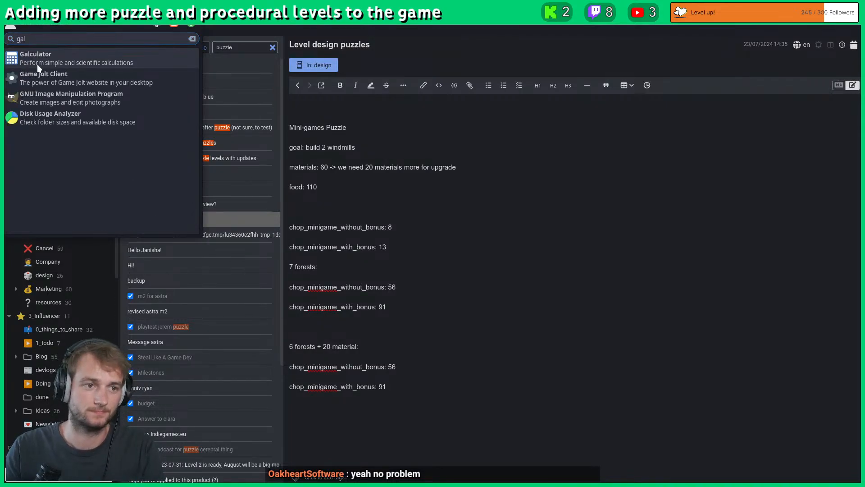
key(Return)
click(432, 287)
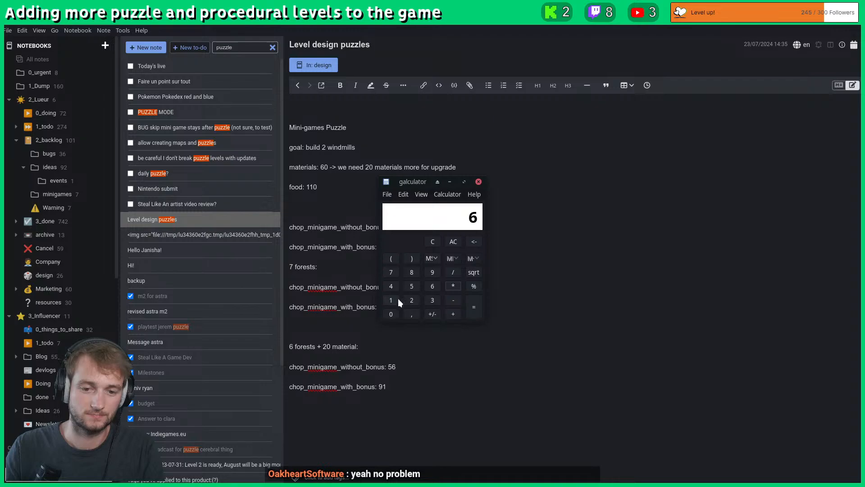
click(412, 273)
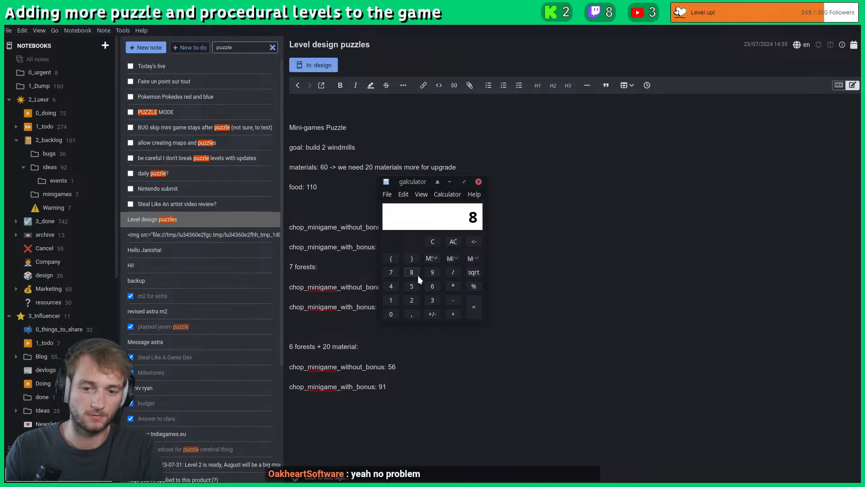
click(473, 307)
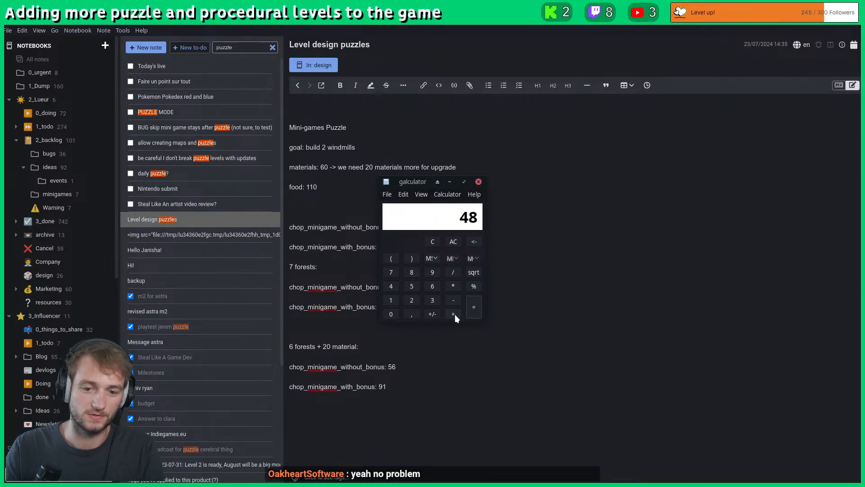
click(412, 300)
click(391, 312)
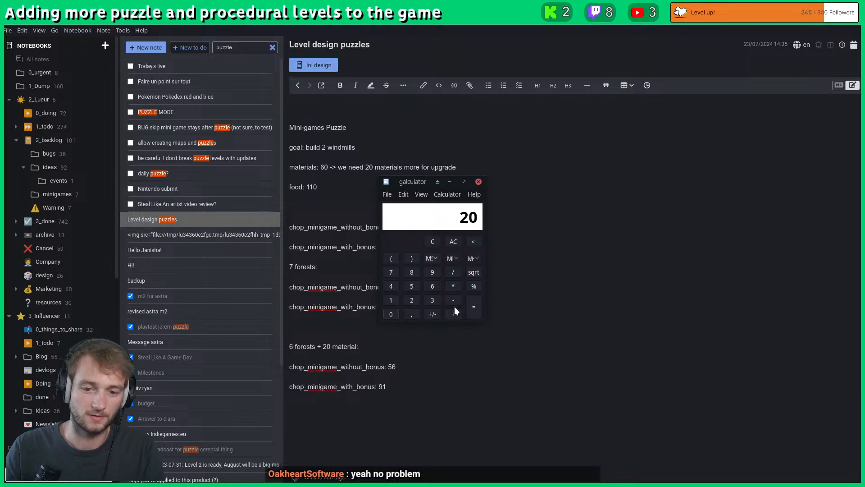
click(471, 305)
drag(430, 182, 565, 171)
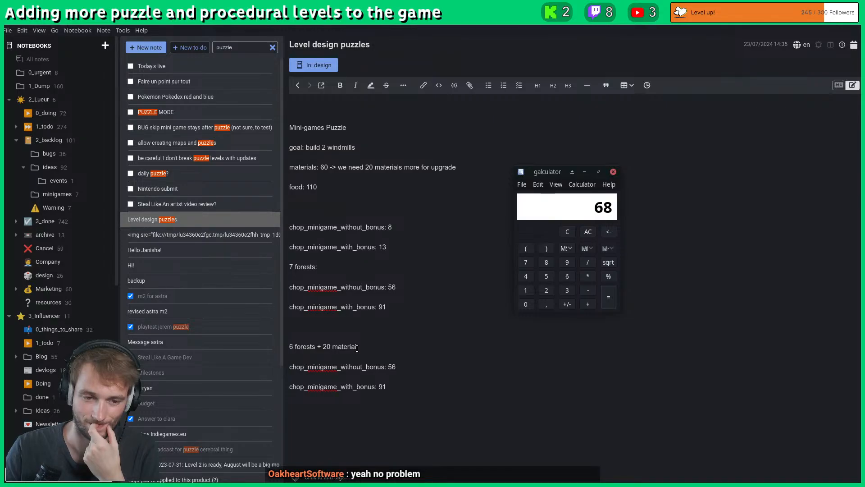
- Change the forest count in the "+ 20 material" heading to 5
click(294, 346)
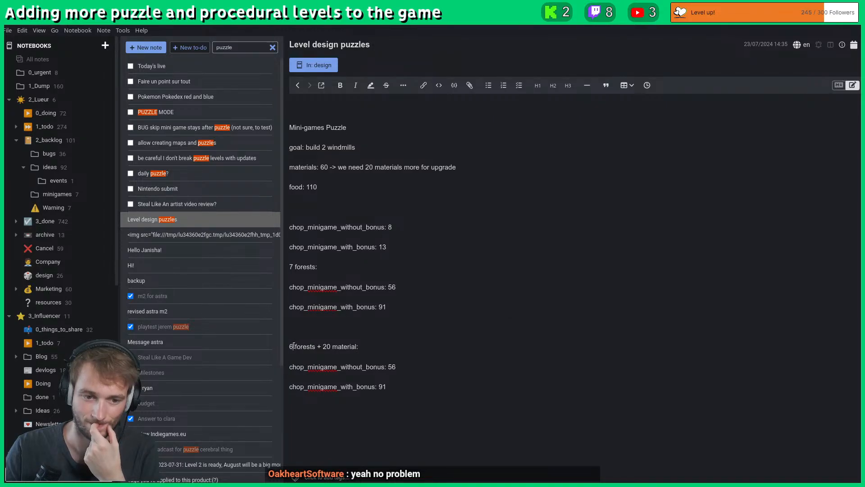
key(BackSpace)
text(5)
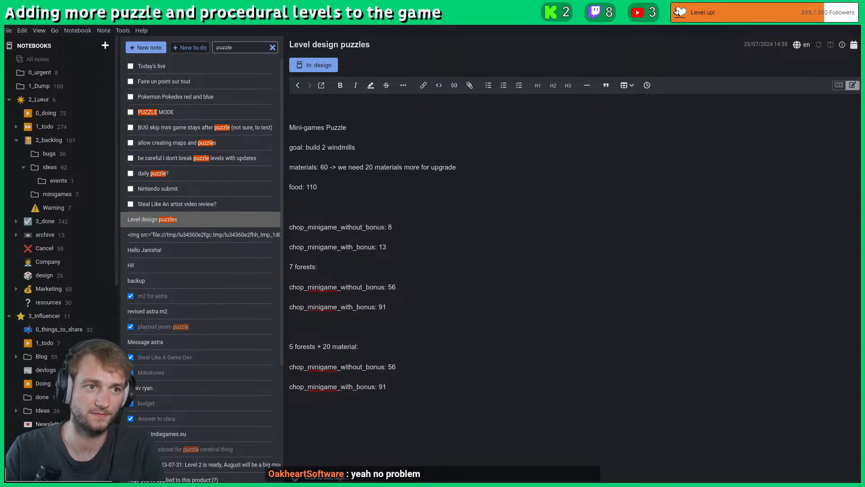
- Calculate the with-bonus material total for five forests as 5 × 13 + 20
key(alt+Tab)
click(546, 277)
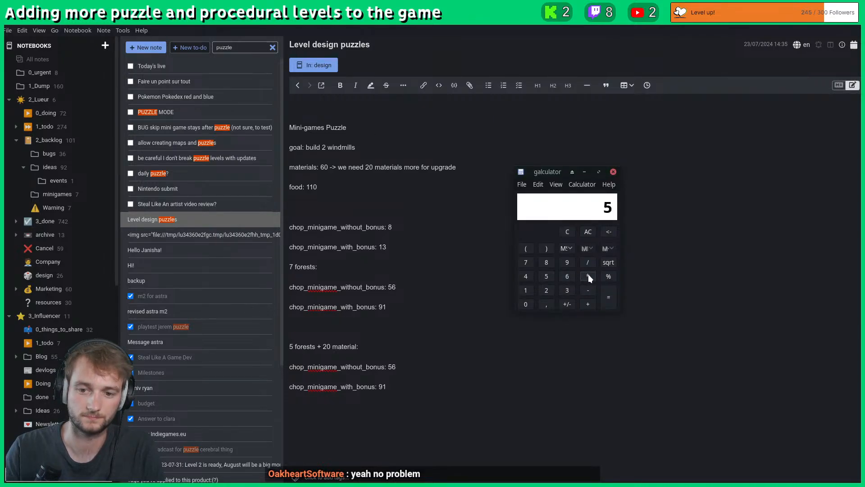
click(530, 290)
click(565, 291)
click(605, 301)
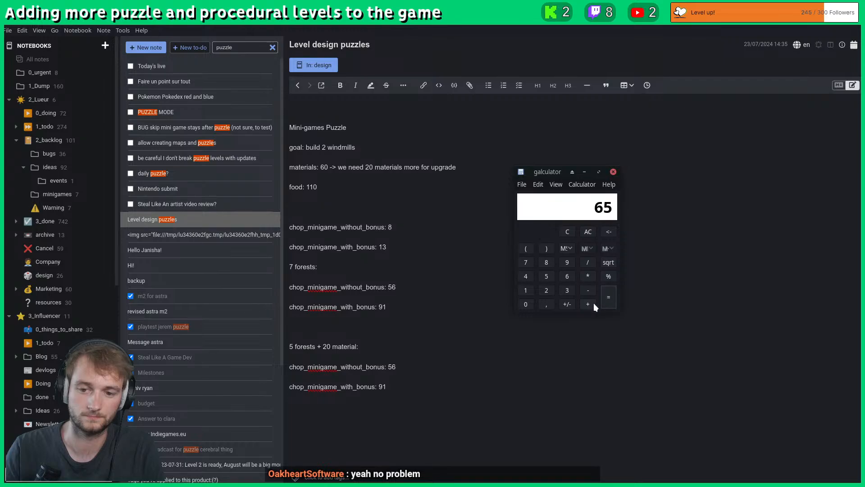
click(591, 304)
click(546, 291)
click(525, 304)
click(608, 299)
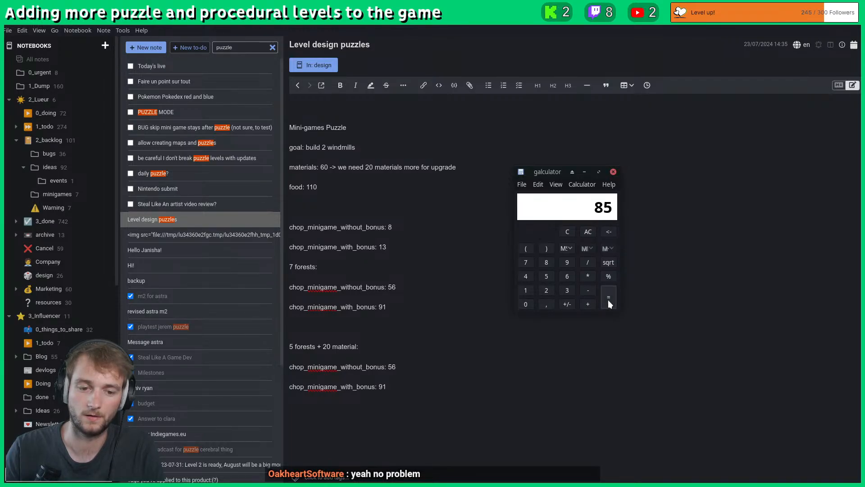
- Calculate the without-bonus material total for five forests as 5 × 8 + 20
click(547, 277)
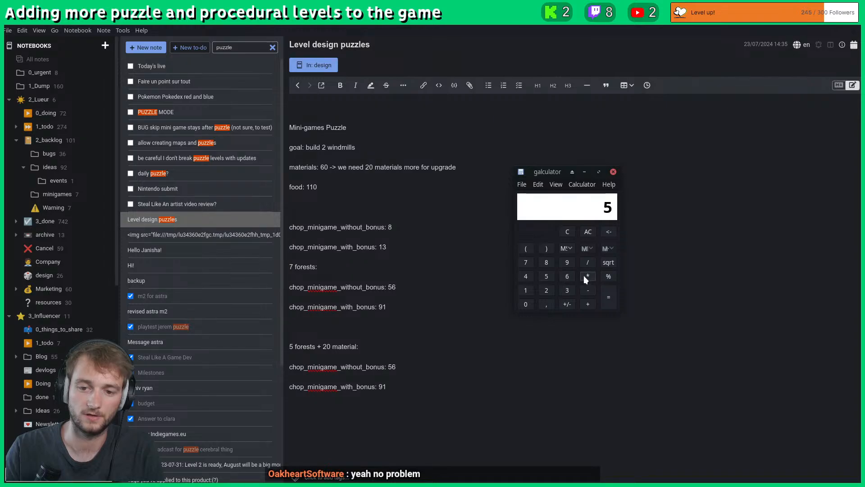
click(584, 275)
click(547, 264)
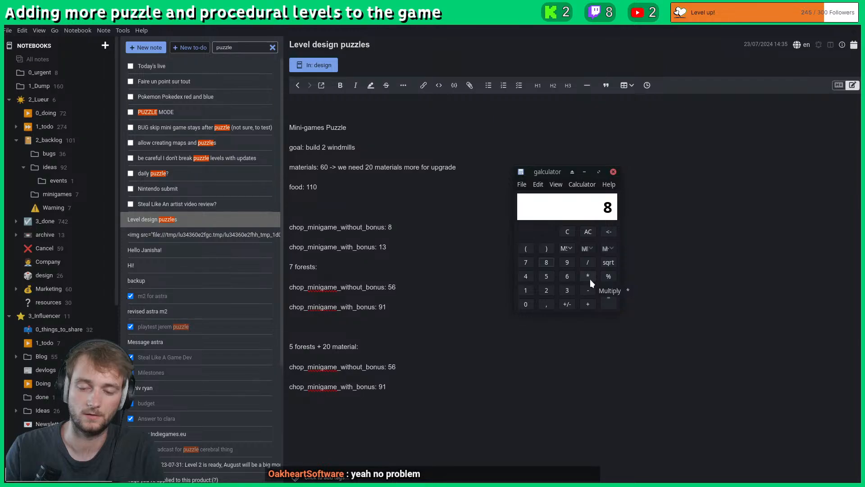
click(608, 297)
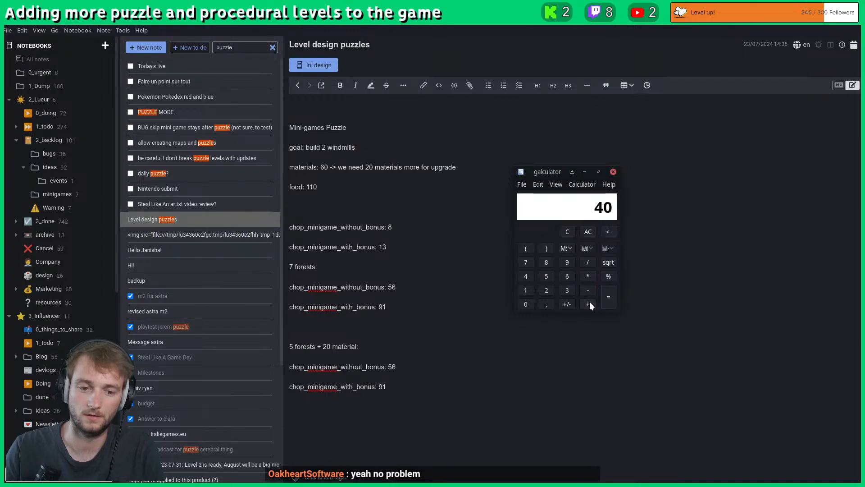
click(588, 303)
click(547, 291)
click(526, 303)
click(608, 297)
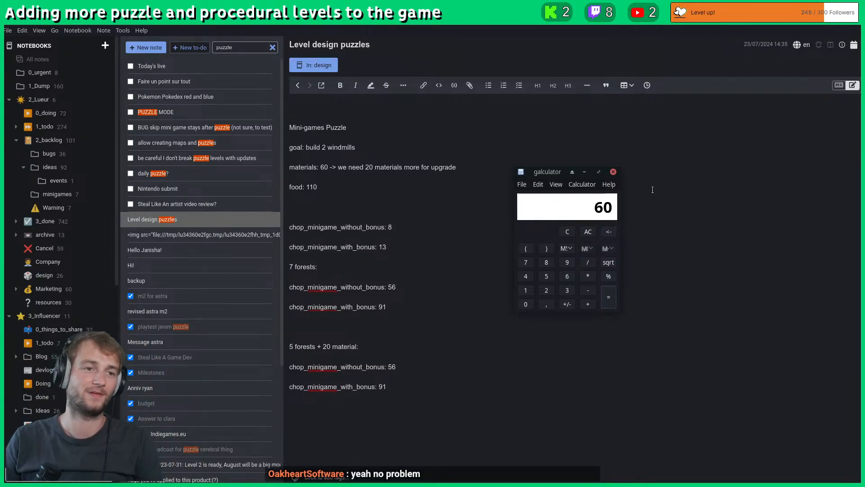
- Switch to Godot, filter the project files for build_windm, and inspect the windmill build action's costs
key(alt+Tab)
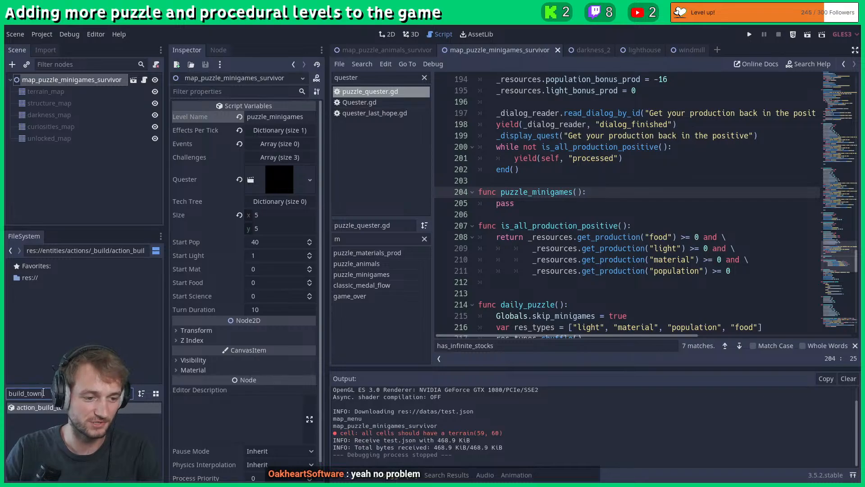
key(BackSpace)
key(BackSpace)
key(BackSpace)
key(BackSpace)
text(windm)
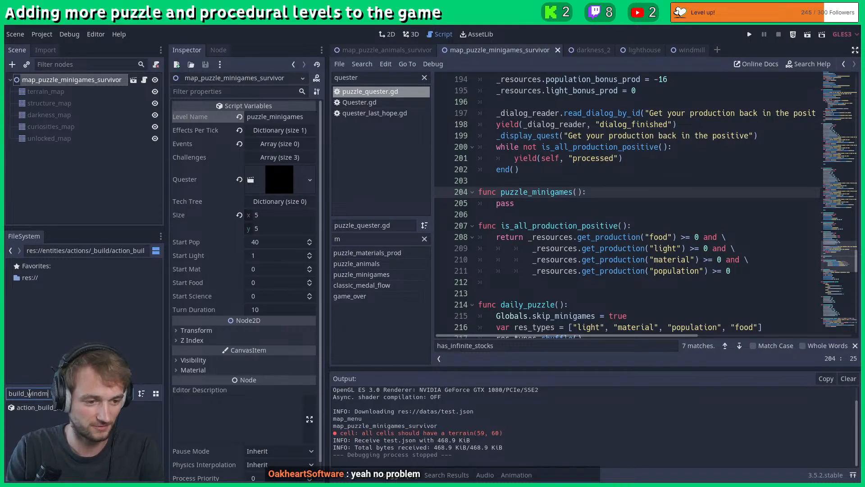
click(33, 406)
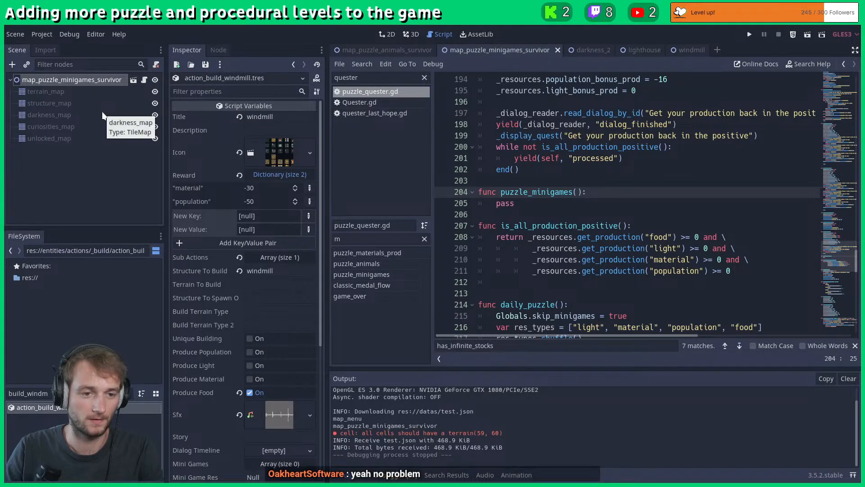
- Filter the project files for build_forum and inspect the forum build action's costs
click(33, 393)
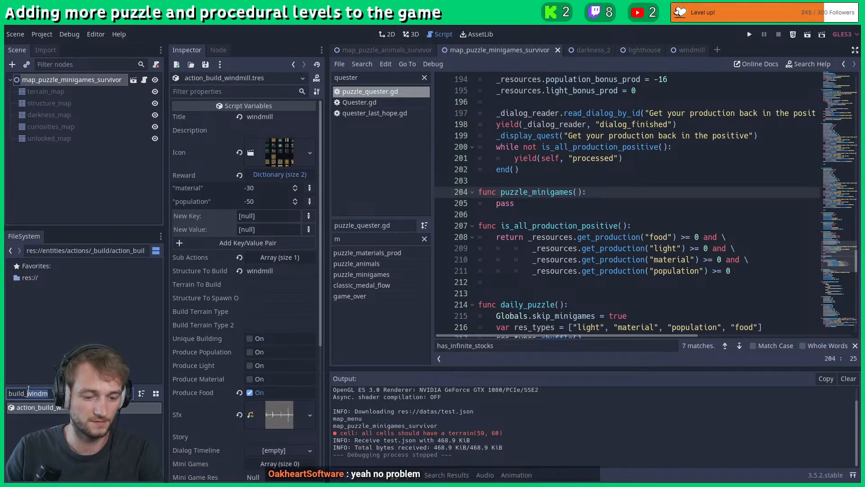
text(forum)
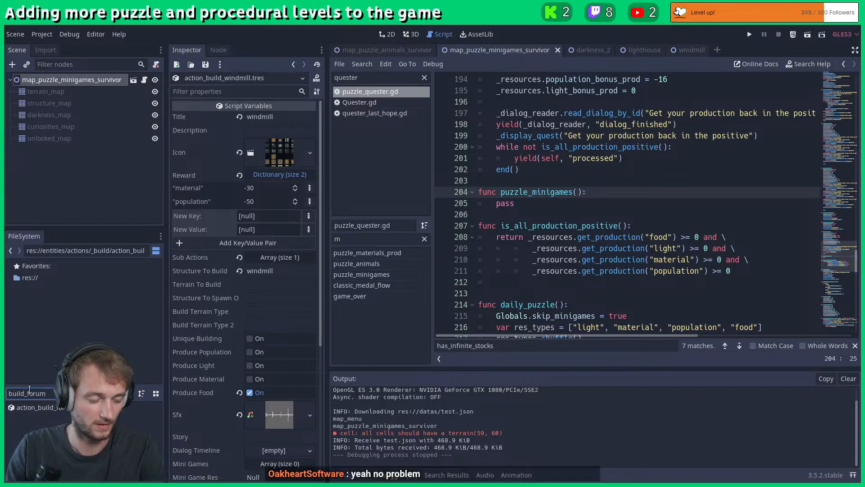
click(51, 411)
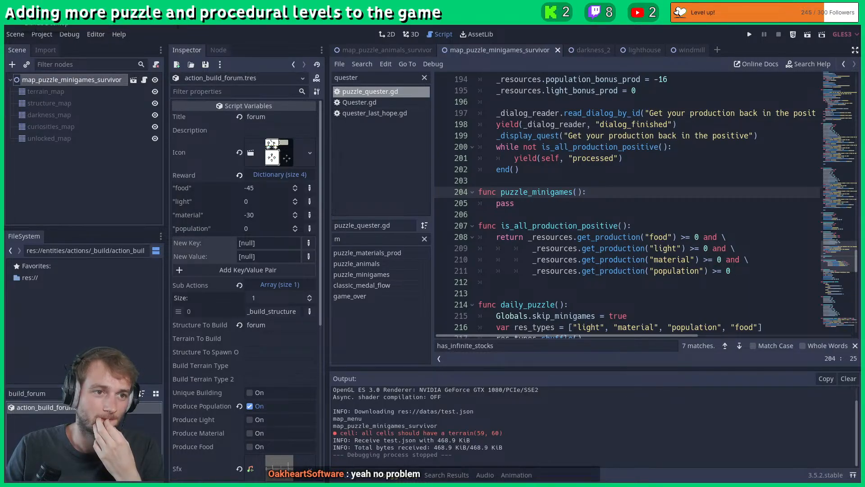
- Switch to the puzzle notes, set the "+ 20 material" heading's forest count to 4, and bring up the calculator
key(alt+Tab)
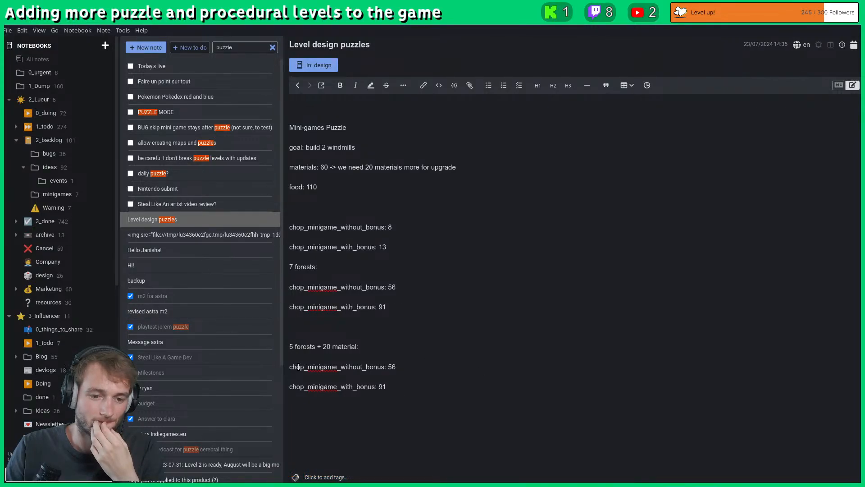
click(292, 347)
key(BackSpace)
text(4)
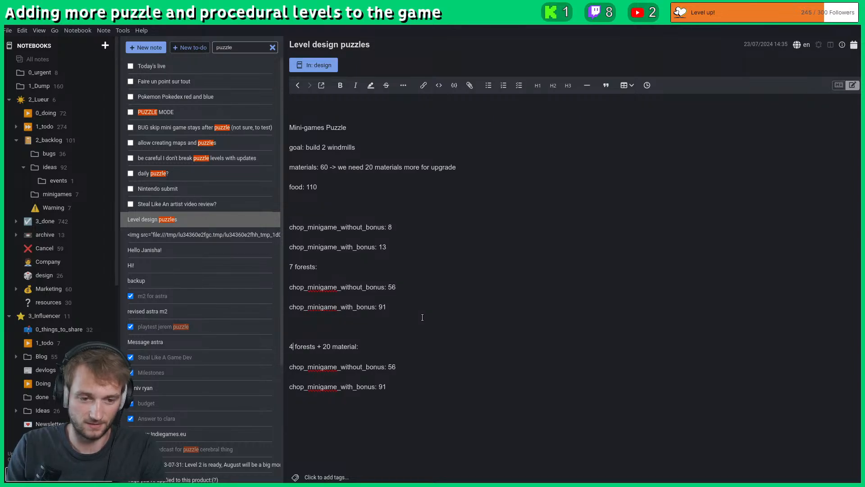
click(165, 10)
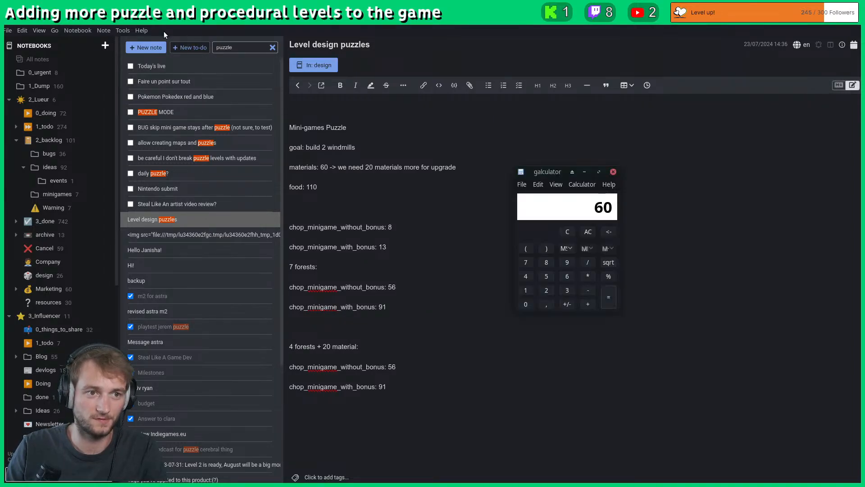
- Calculate the with-bonus material total for four forests as 4 × 13 + 20
click(525, 277)
click(586, 277)
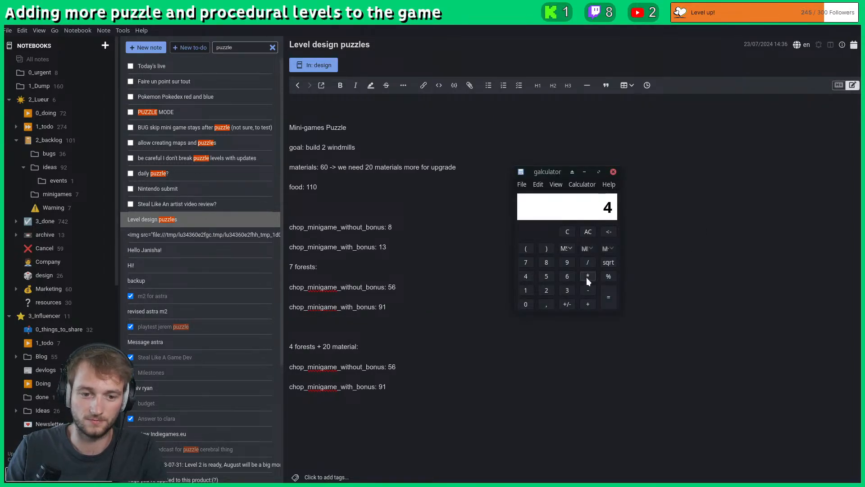
click(526, 290)
click(567, 290)
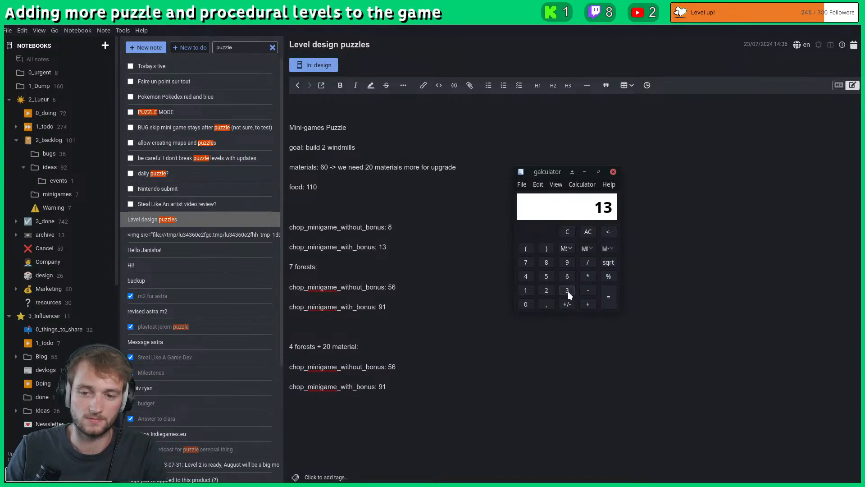
click(607, 301)
click(587, 304)
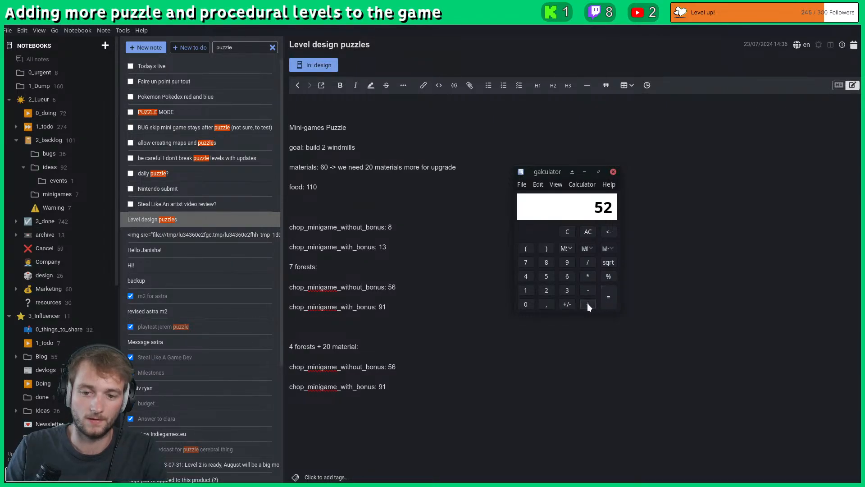
click(546, 290)
click(526, 304)
click(609, 297)
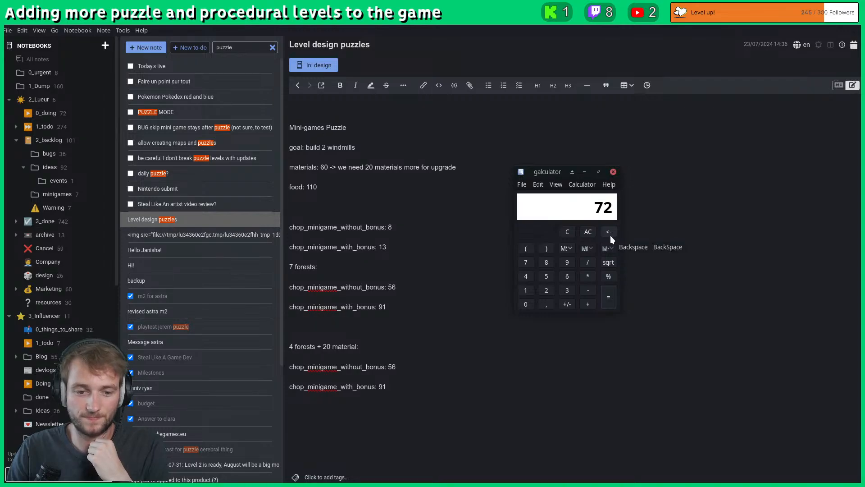
- Calculate the with-bonus material total for five forests as 5 × 13 + 20
click(551, 276)
click(591, 275)
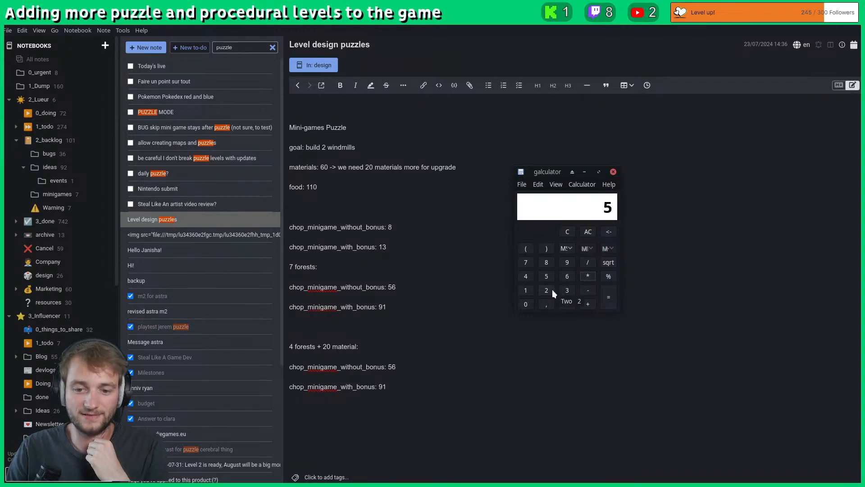
click(531, 289)
click(567, 290)
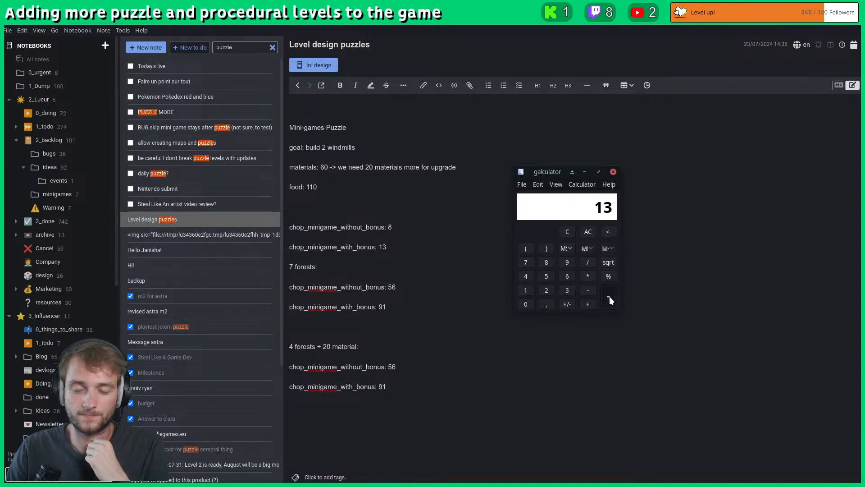
click(609, 298)
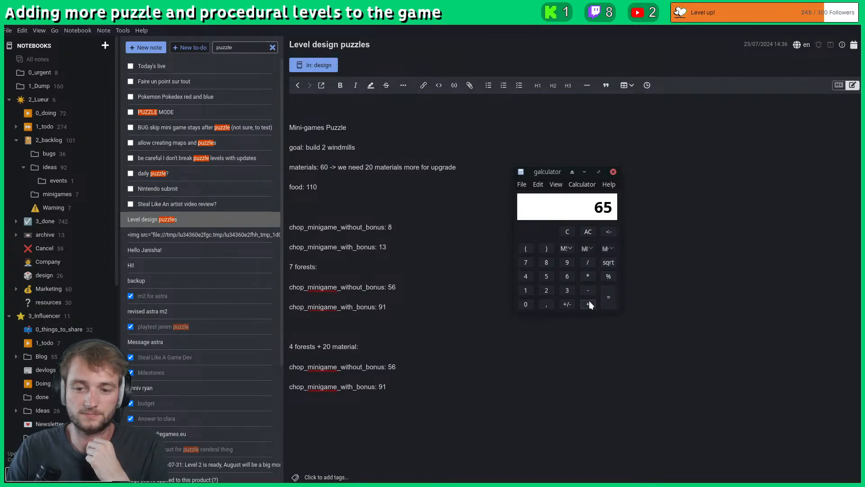
click(547, 289)
click(525, 302)
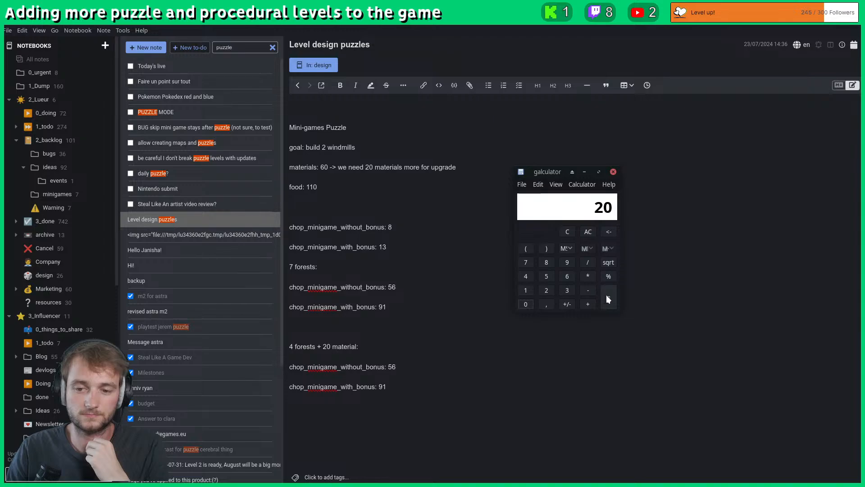
click(607, 296)
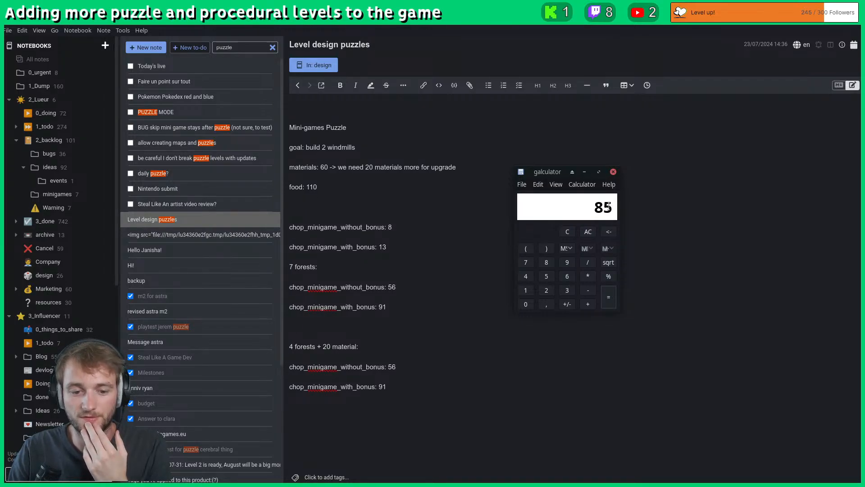
- Change the second forest heading in the notes to "5 forests + 15 material:" and bring the calculator back up
click(331, 346)
key(BackSpace)
key(BackSpace)
text(1)
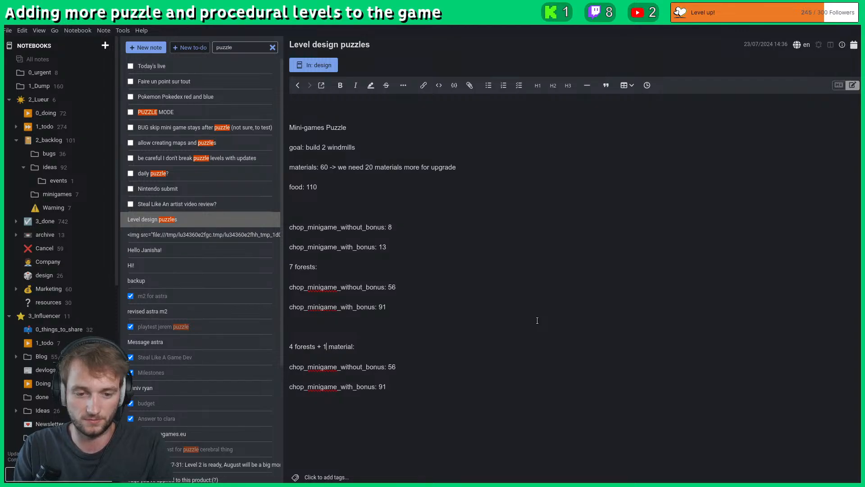
text(5)
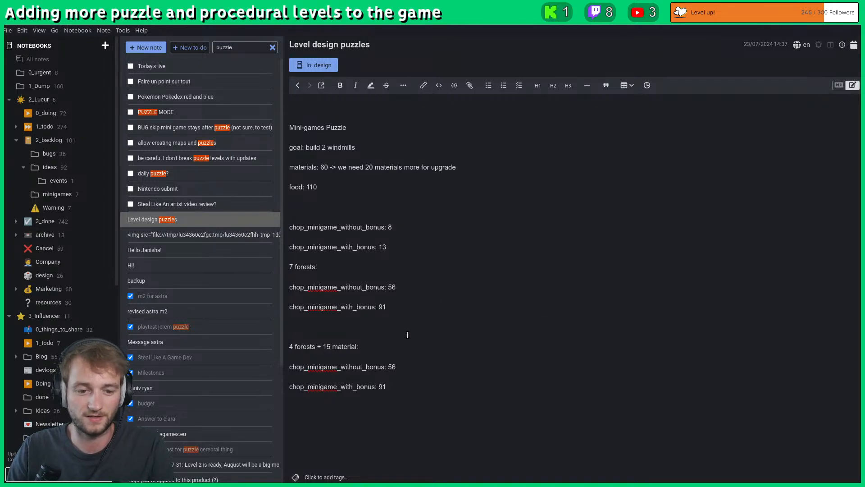
click(294, 346)
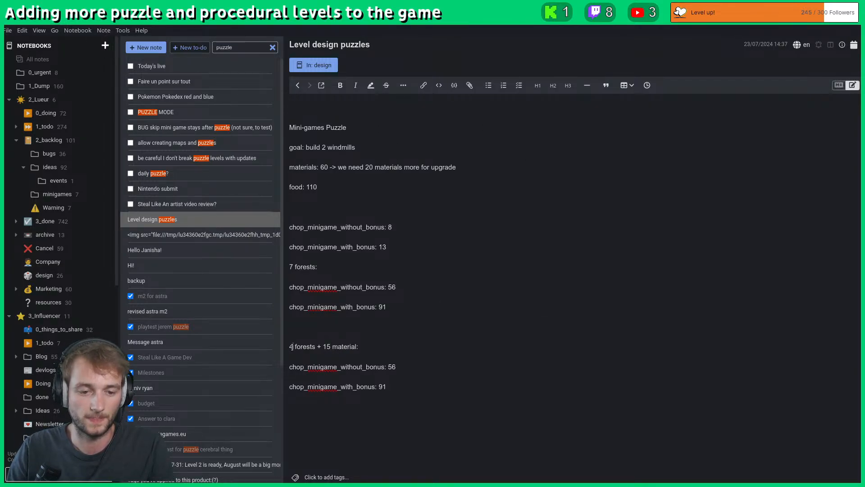
key(BackSpace)
text(5)
key(alt+Tab)
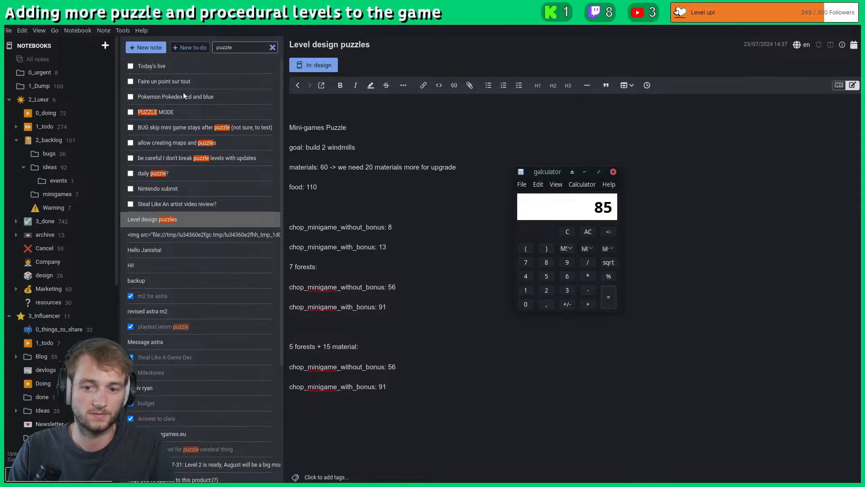
- Calculate the with-bonus material total for five forests as 5 × 13 + 15
click(542, 276)
click(525, 291)
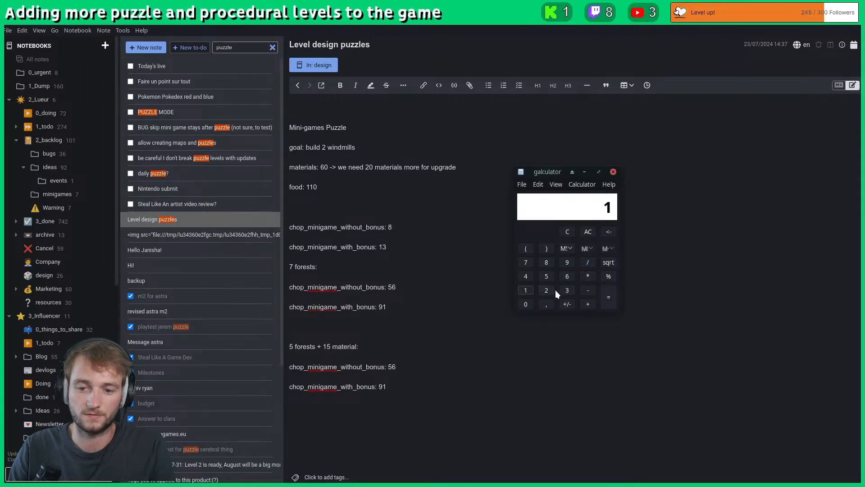
click(567, 290)
click(604, 305)
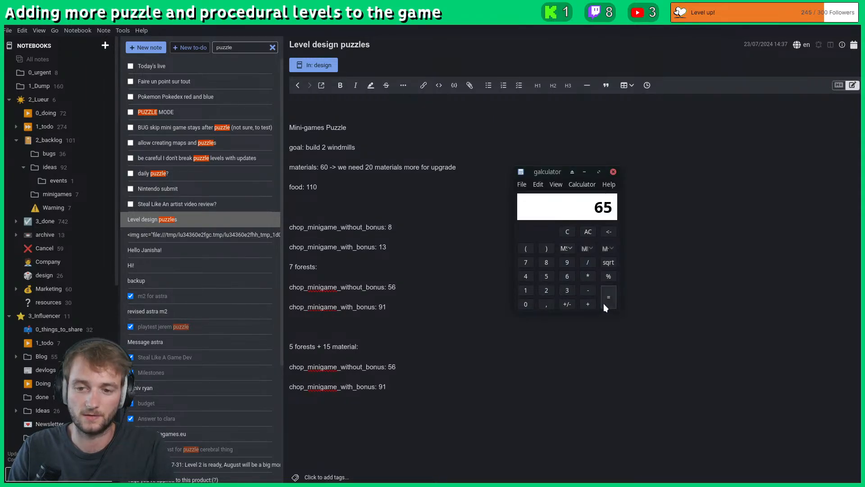
click(523, 291)
click(547, 276)
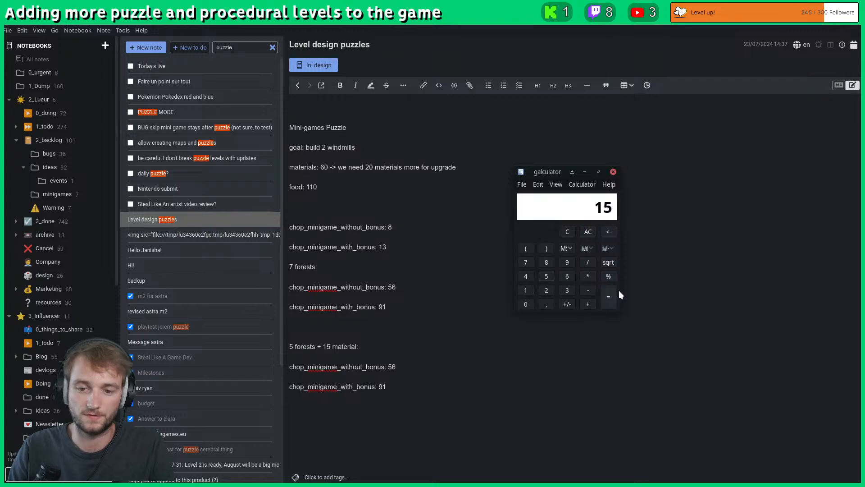
click(608, 297)
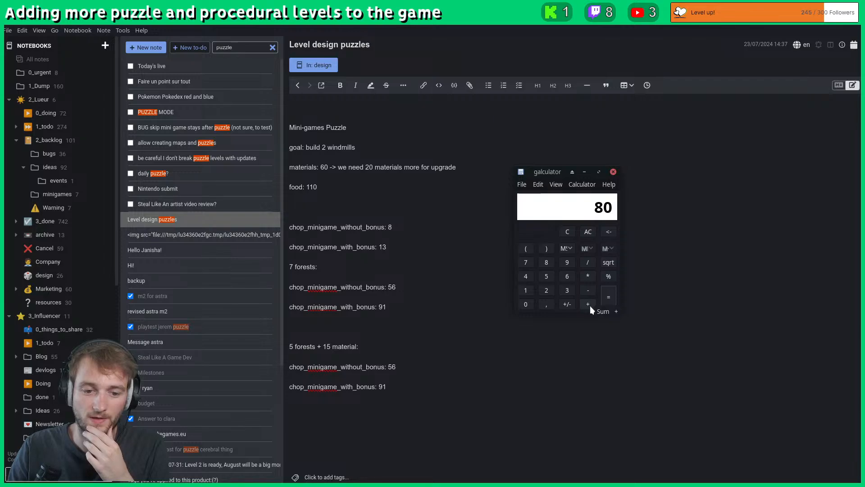
- Calculate the without-bonus material total for five forests as 5 × 8 + 15
click(546, 278)
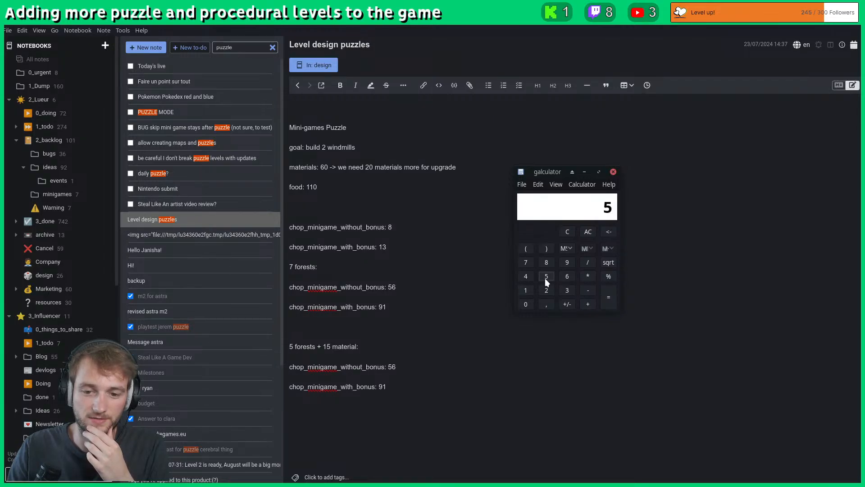
click(589, 276)
click(547, 263)
click(606, 298)
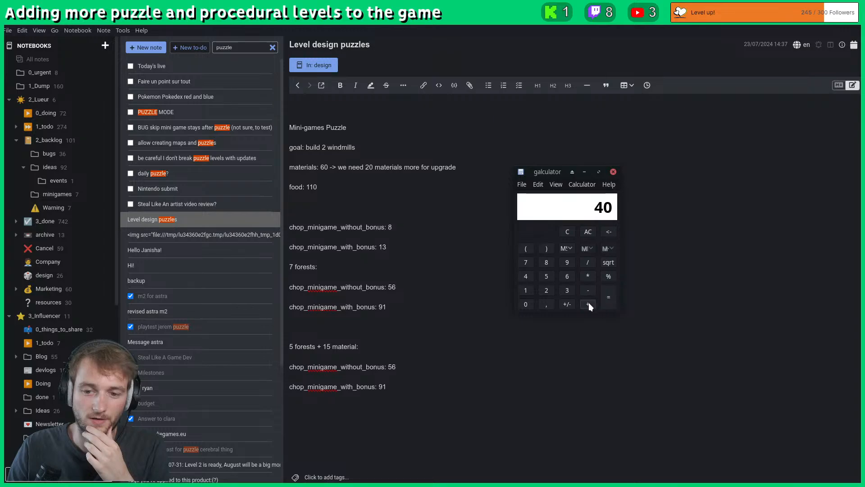
click(588, 303)
click(529, 290)
click(546, 275)
click(608, 297)
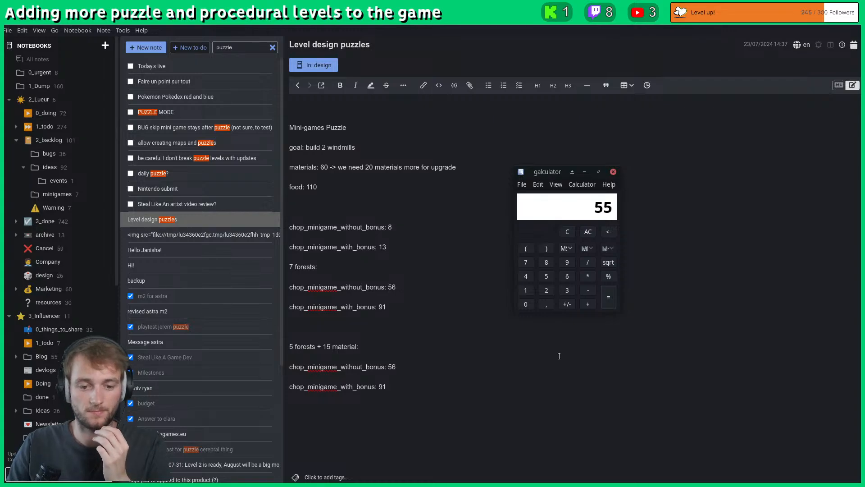
- Reword the five-forest heading in the notes to "5 forests + 20 materials:"
click(356, 347)
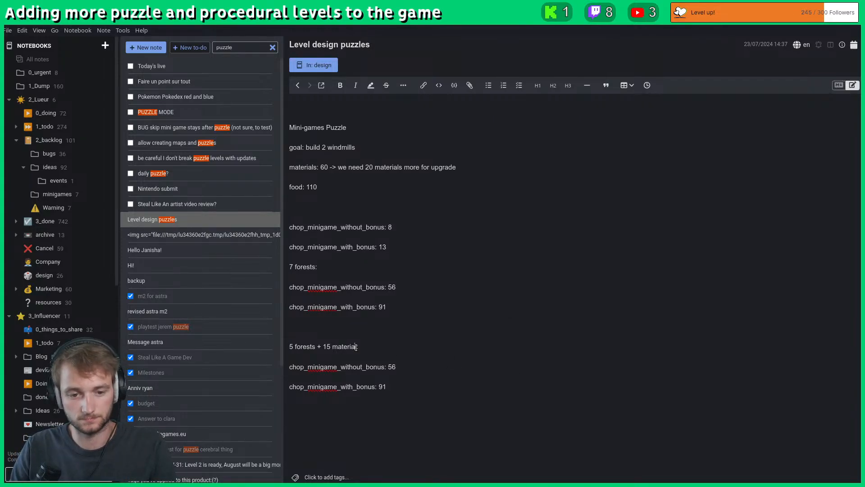
text(s)
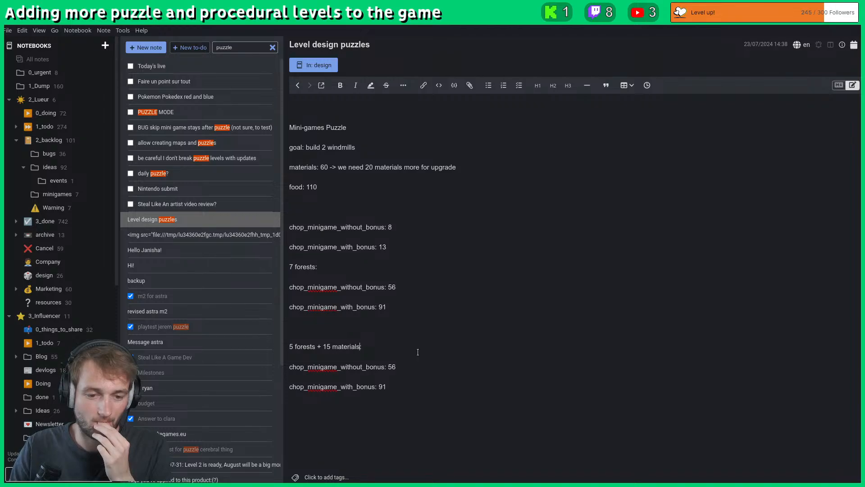
key(alt+Tab)
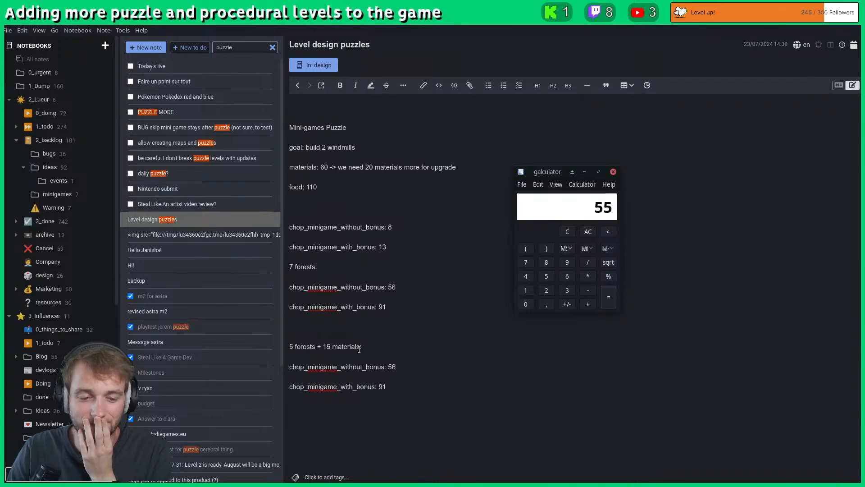
drag(326, 347, 359, 351)
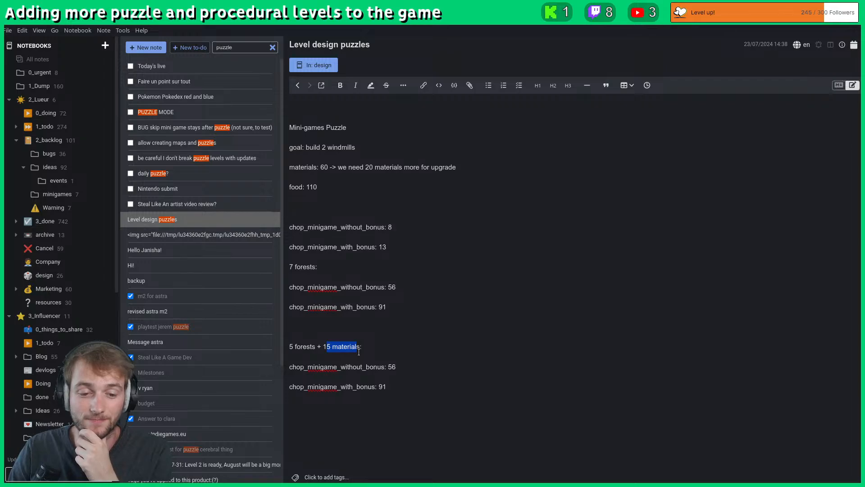
drag(323, 347, 359, 348)
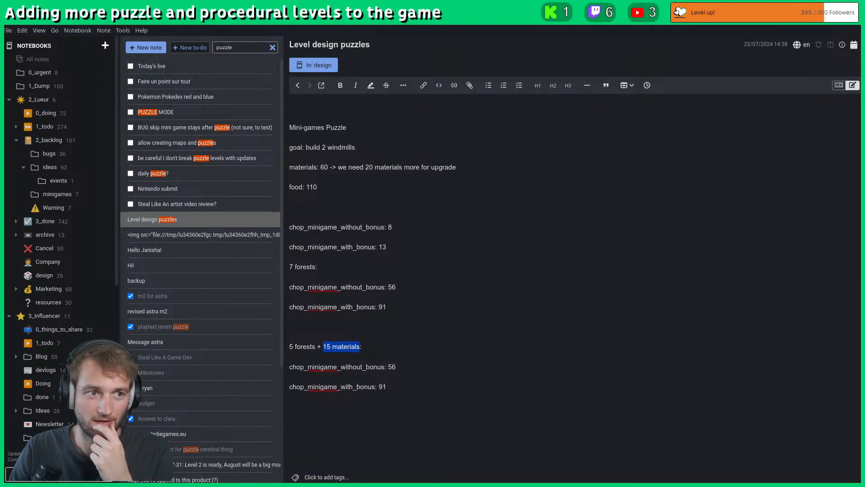
key(alt+Tab)
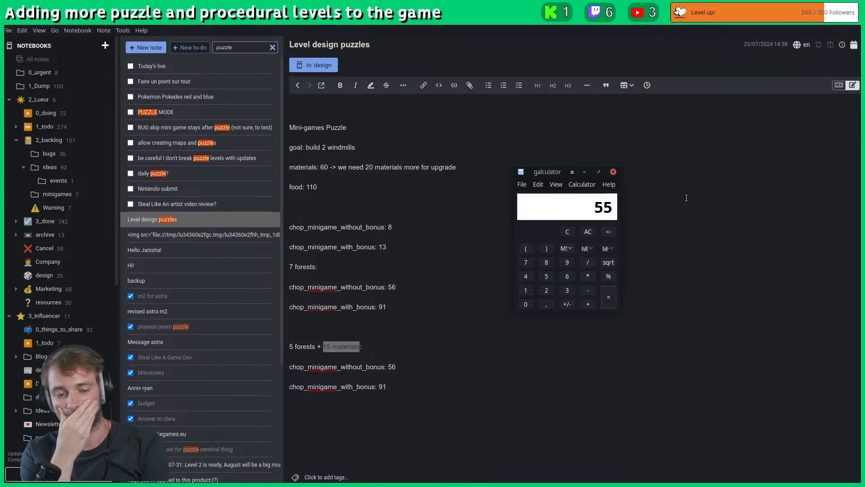
click(658, 192)
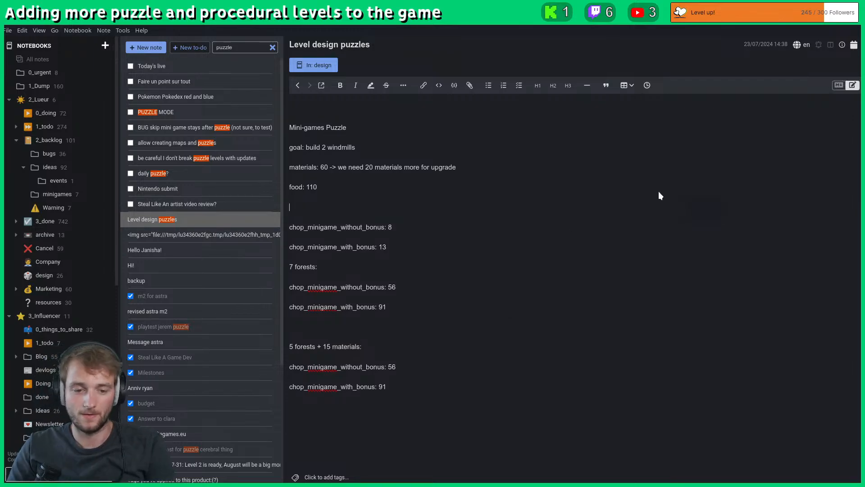
key(BackSpace)
key(BackSpace)
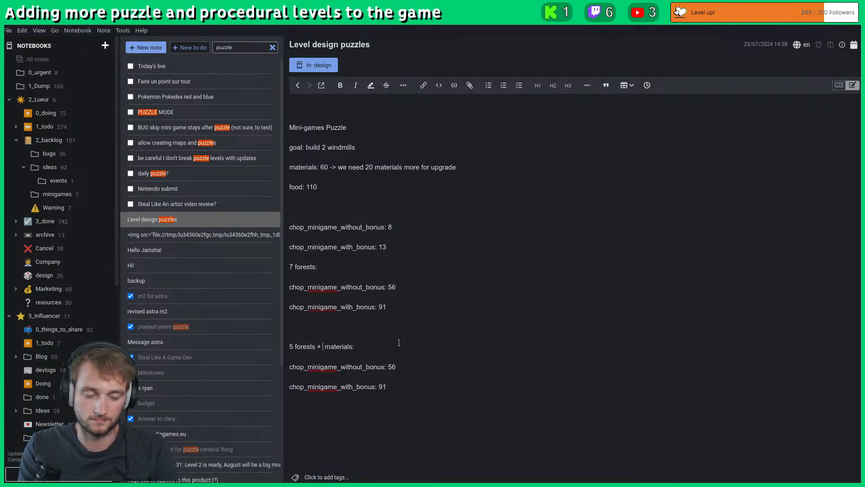
text(20)
click(383, 345)
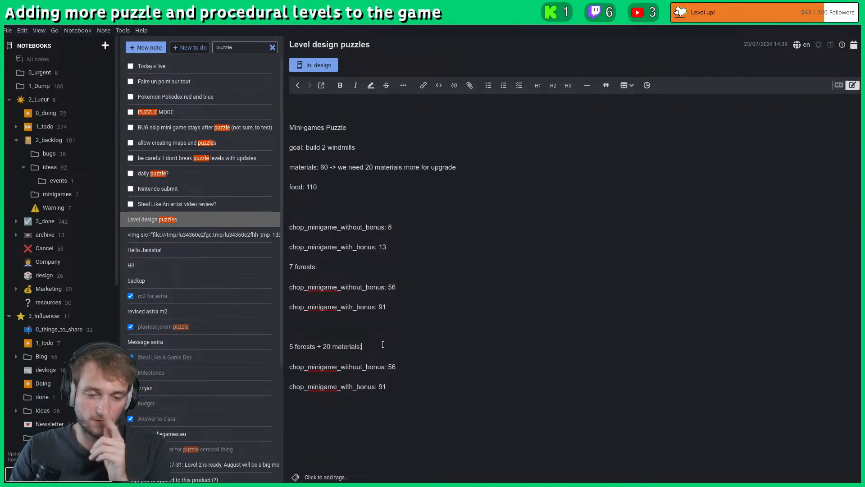
- Add empty space below the last chop_minigame_with_bonus line and place the text cursor directly beneath that line
click(410, 385)
key(Return)
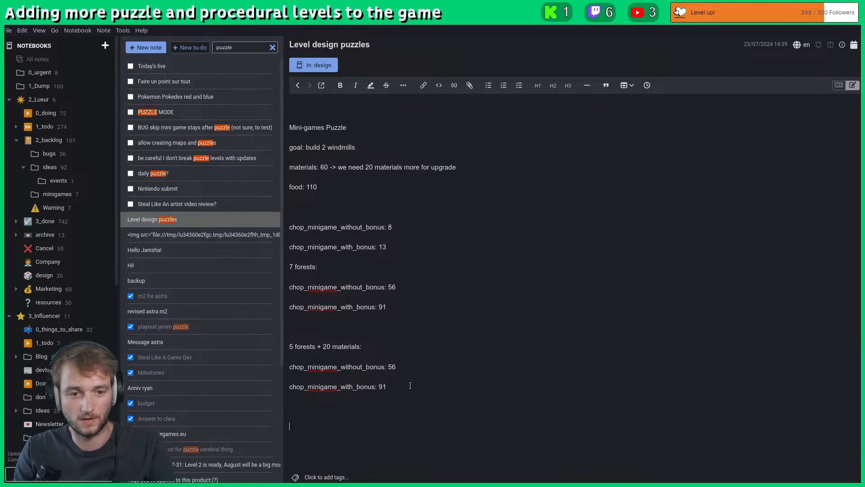
drag(318, 186, 280, 181)
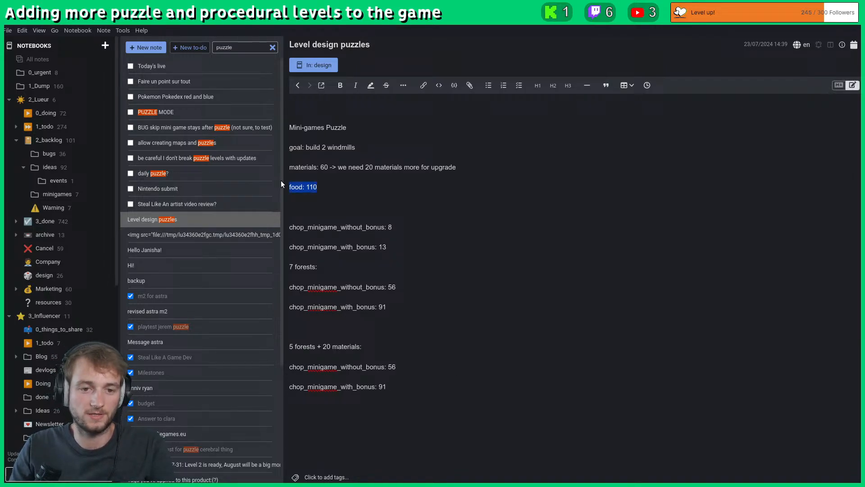
click(312, 411)
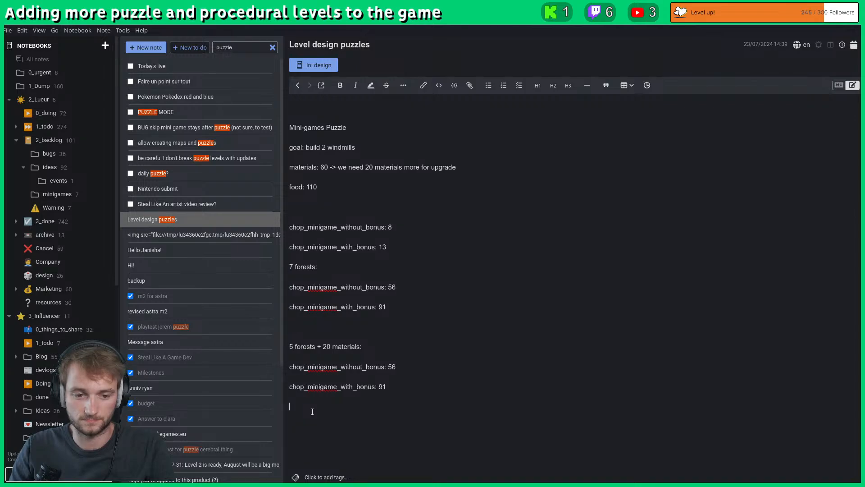
- Switch to Godot, rerun the minigames survivor map, and open the hunt minigame after skipping the dialogue
key(alt+Tab)
click(749, 34)
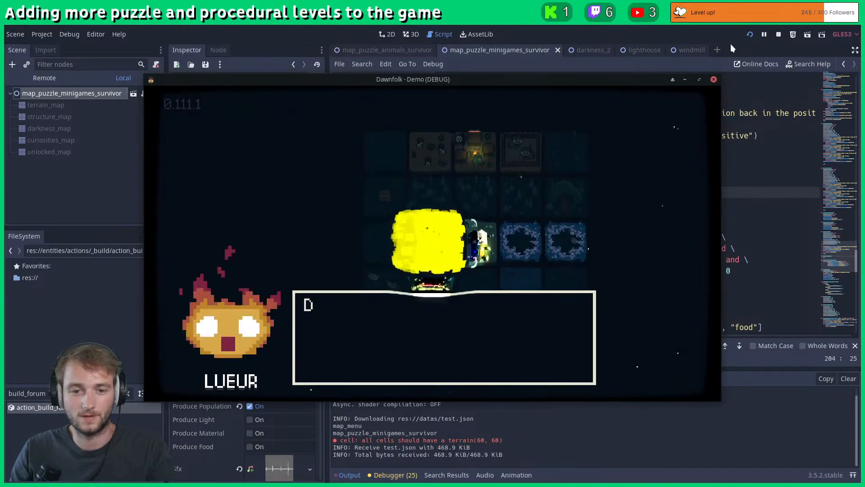
key(space)
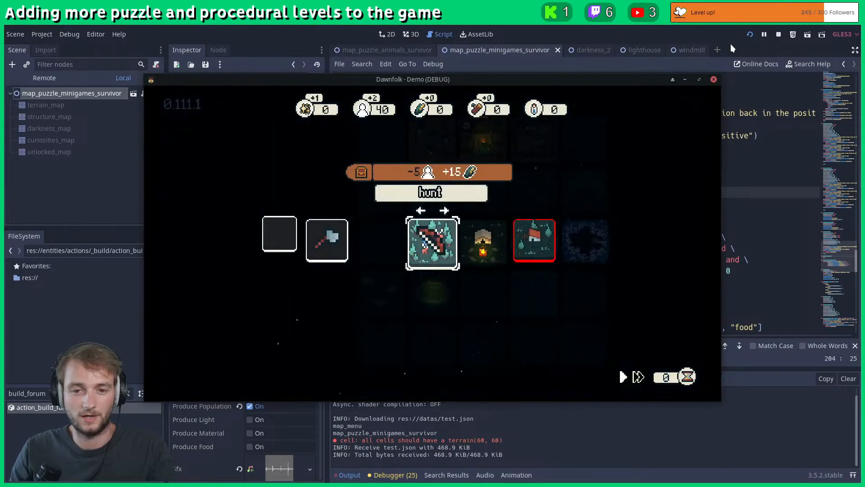
key(space)
- Play the hunt minigame in the forest beside Home by shooting the running prey, and select the Home tile
key(space)
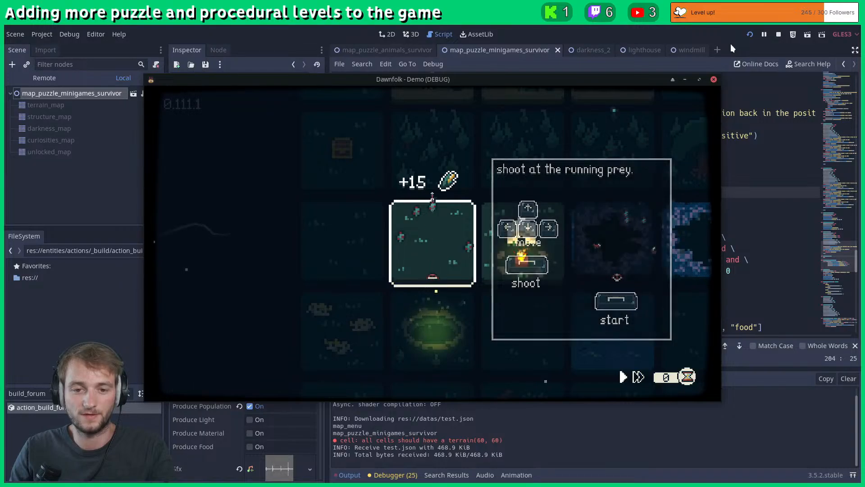
key(space)
key(space)
key(space)
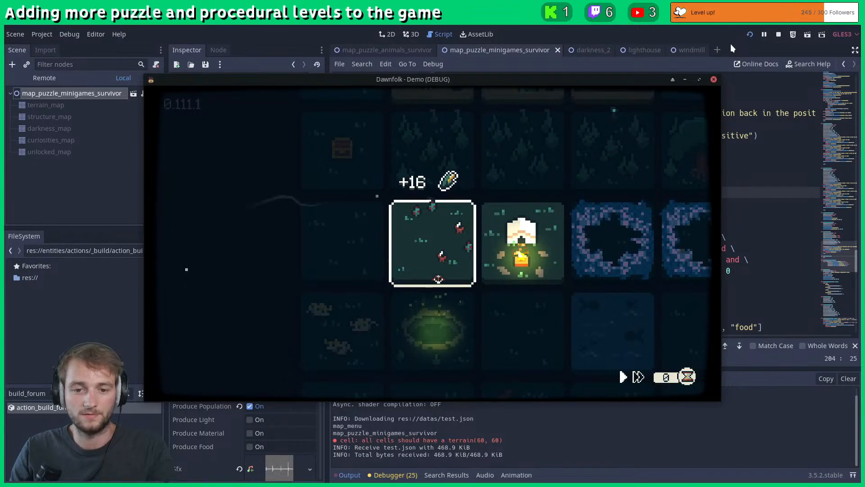
key(space)
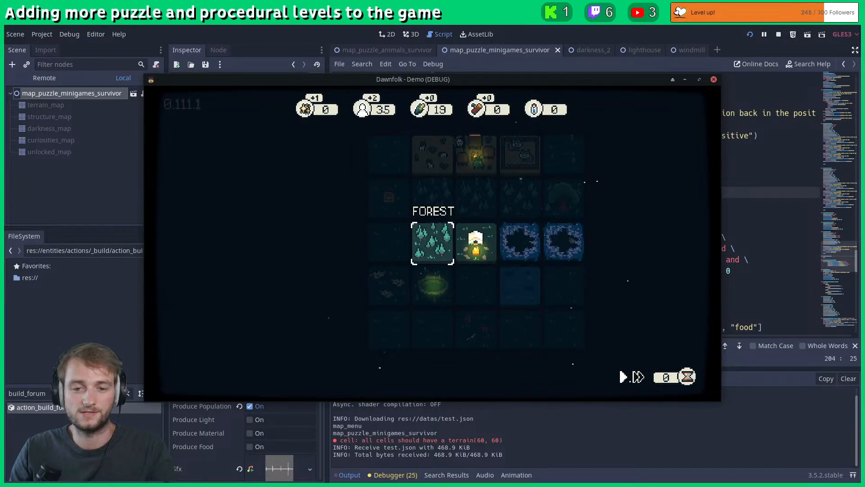
key(Right)
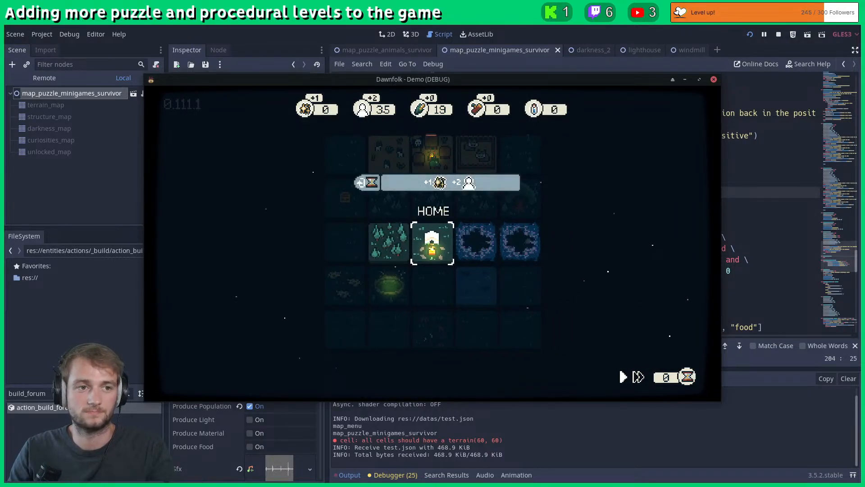
- Switch to the puzzle design notes and add the line "food_without_bonus: 19+" below the five-forest totals
key(alt+Tab)
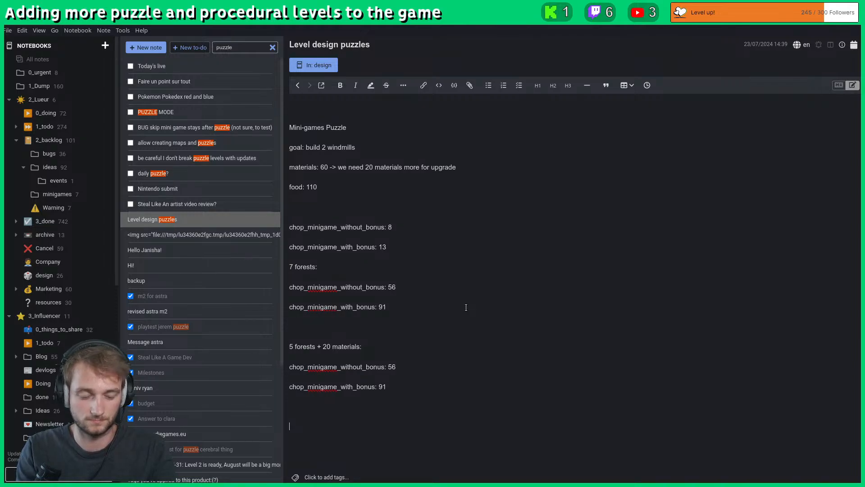
text(f)
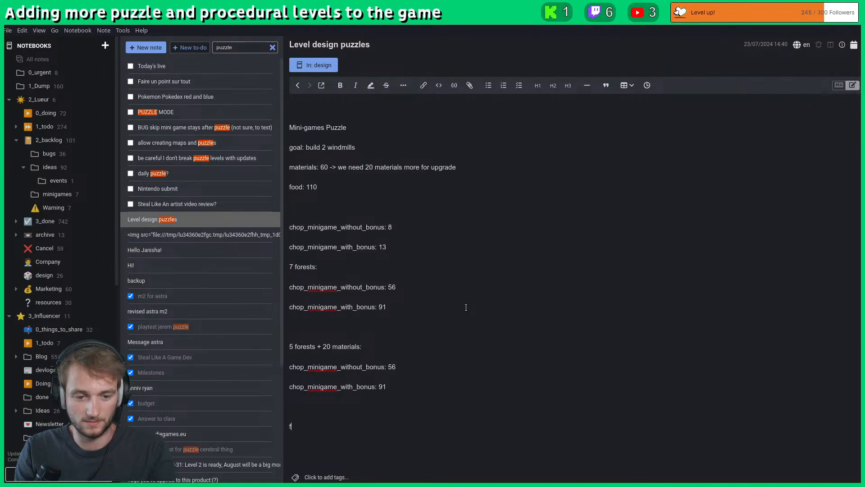
text(ood_wit)
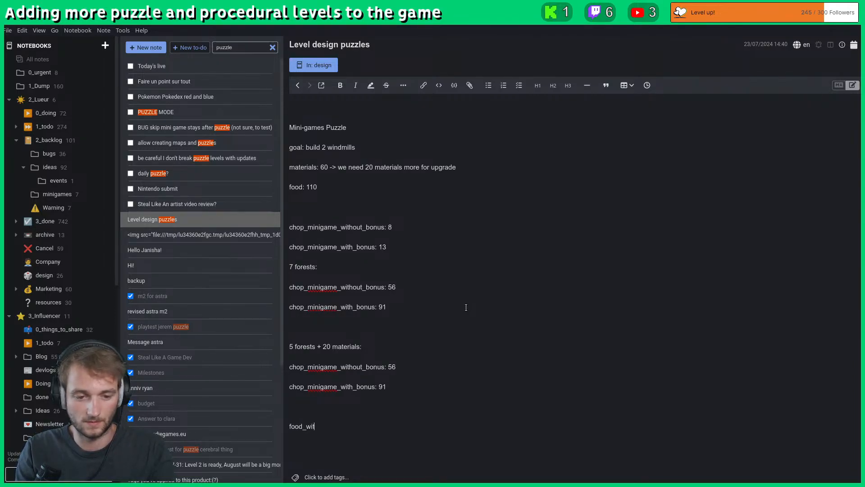
text(hout_bonus:)
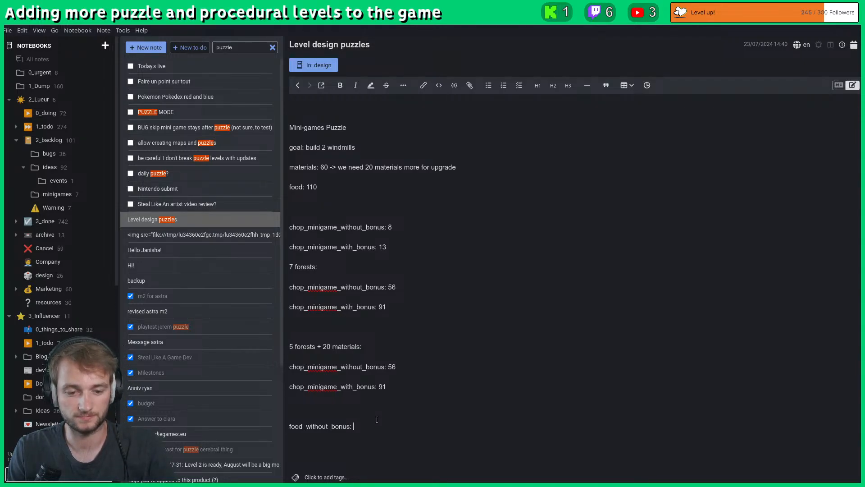
text(1)
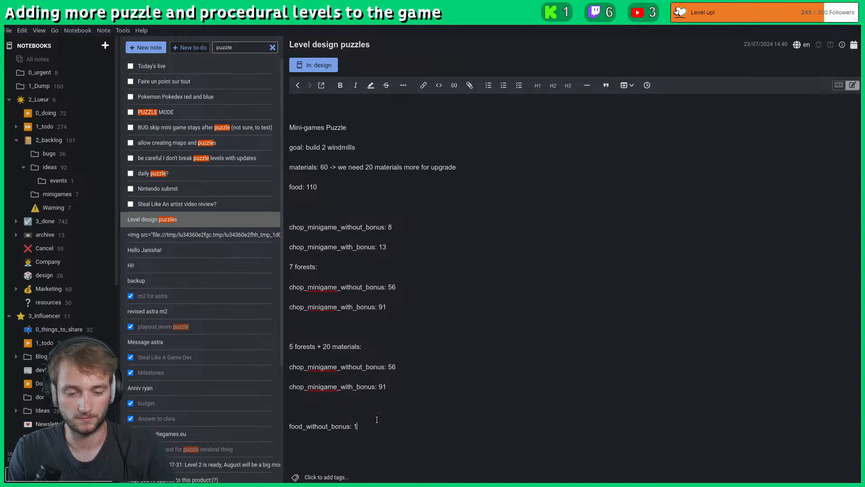
text(9+)
- Return to the running Dawnfolk game, play the food-catching minigame on the forest diagonally above Home, and close the game window
click(69, 20)
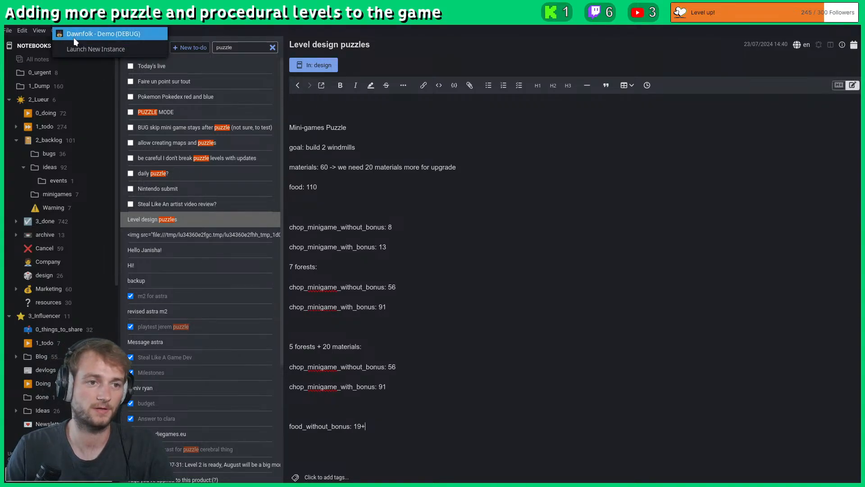
click(74, 37)
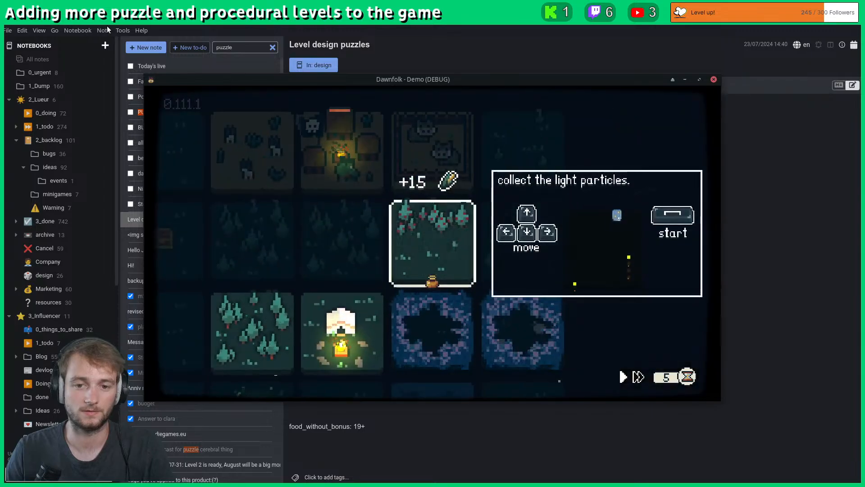
key(Right)
key(space)
key(Left)
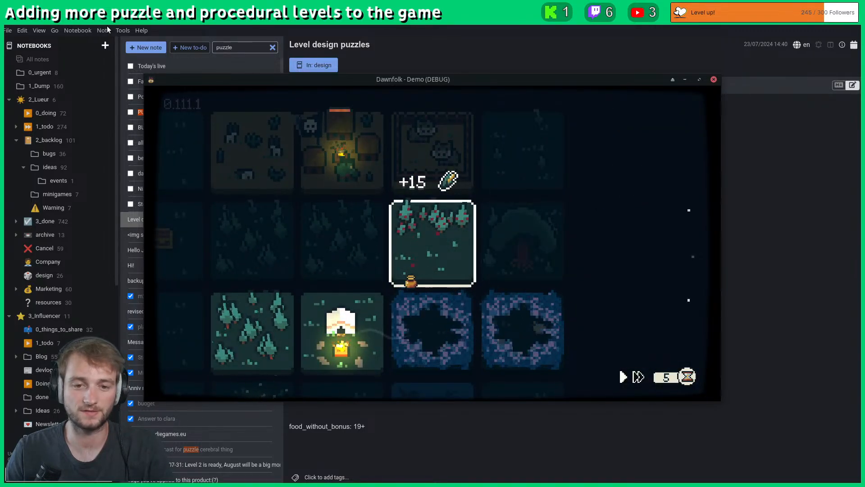
key(Right)
key(Left)
key(Right)
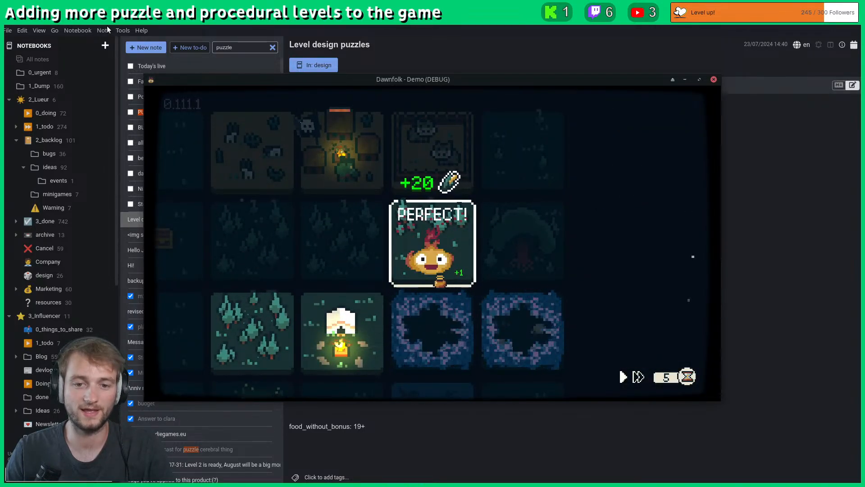
key(Left)
click(716, 80)
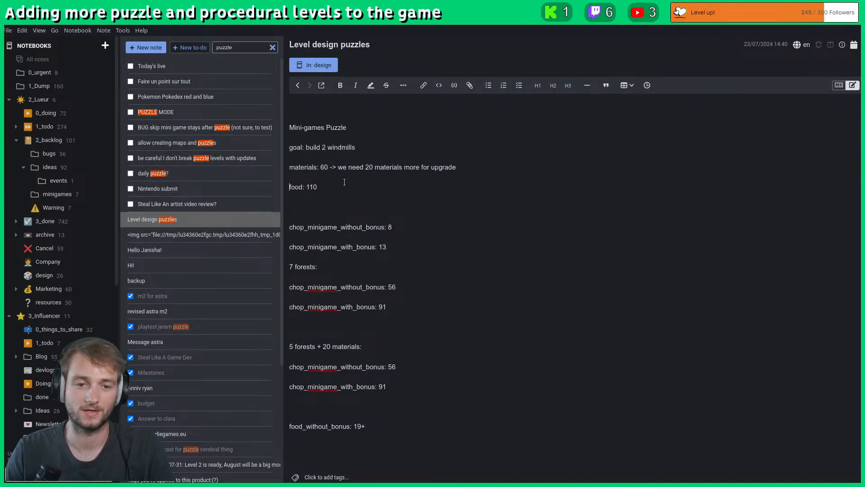
- Switch to Godot, filter the open scripts by "action" and open menu_action.gd
key(alt+Tab)
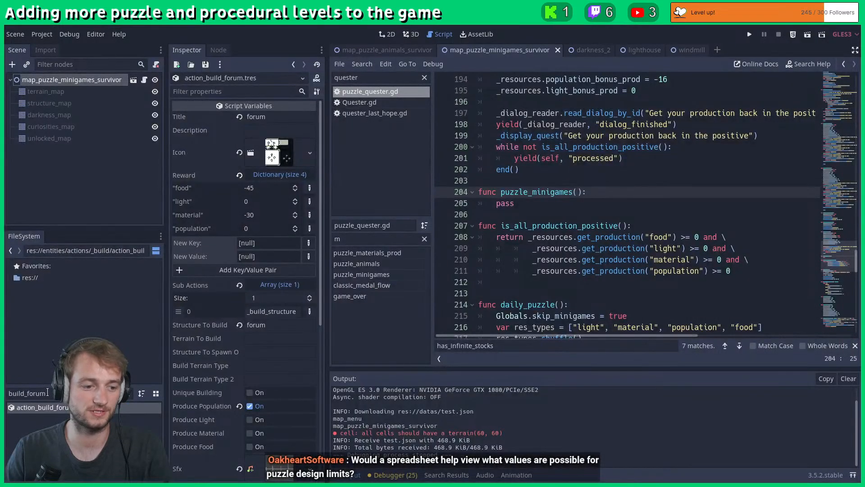
double_click(47, 393)
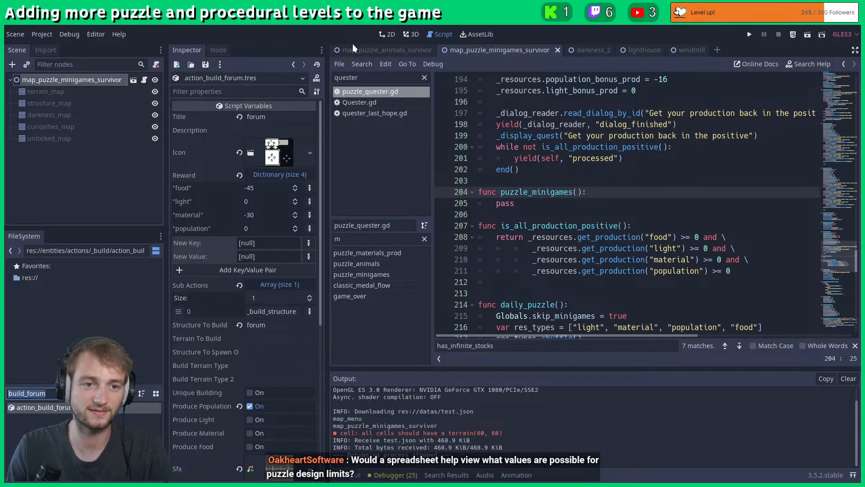
click(433, 35)
drag(371, 78, 277, 77)
text(ac)
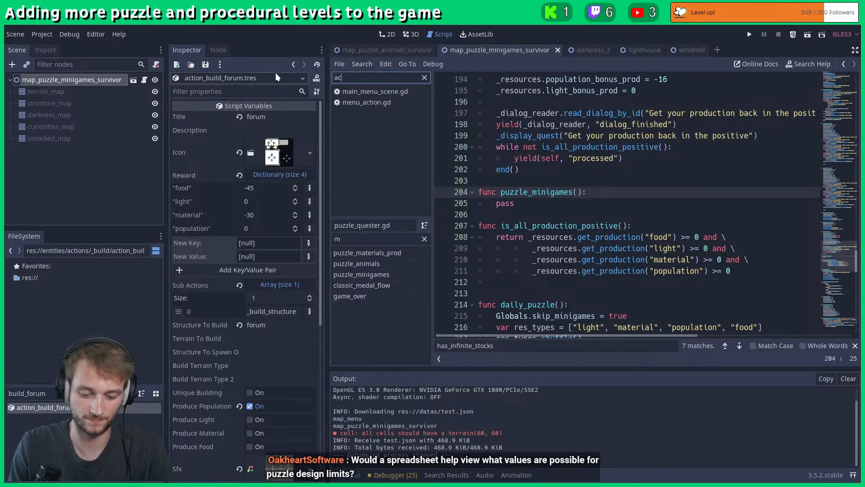
text(tion)
click(367, 91)
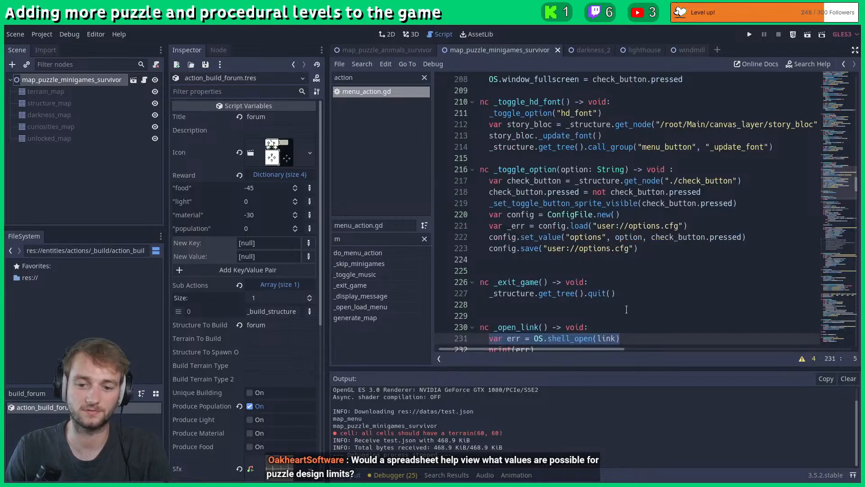
- Look through menu_action.gd, search its methods for "fruit", and clear the method filter
drag(574, 349, 553, 352)
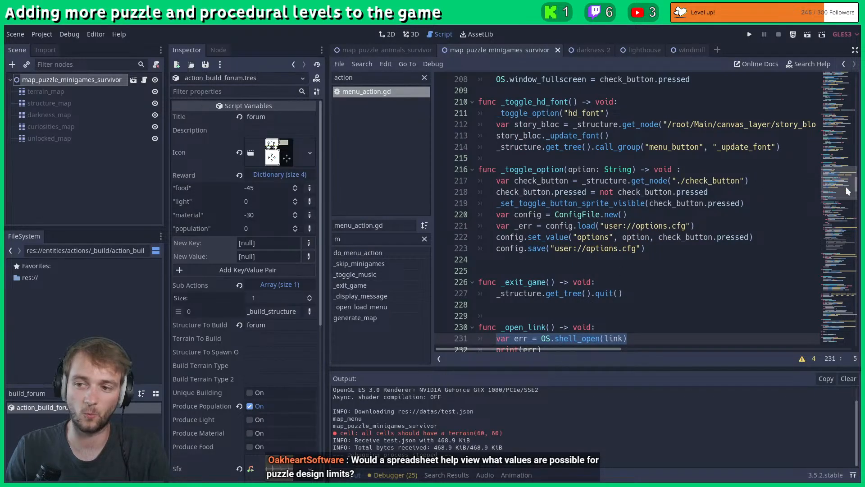
drag(856, 186, 858, 203)
drag(348, 240, 330, 236)
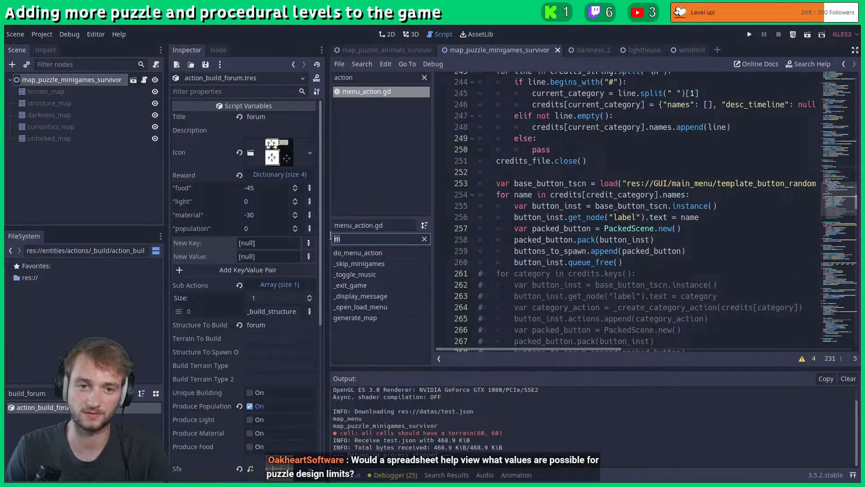
key(BackSpace)
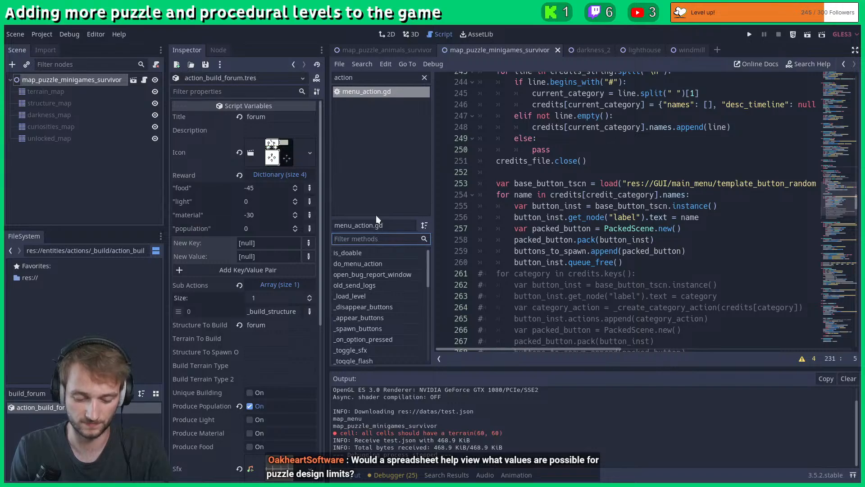
text(fruit)
key(BackSpace)
key(BackSpace)
key(BackSpace)
key(BackSpace)
key(BackSpace)
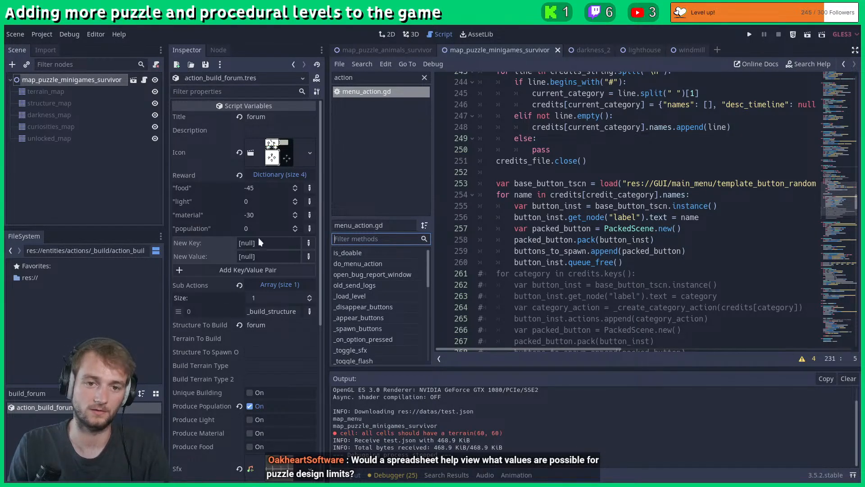
- Search the project files for "action", open action.gd, and widen the script editor area
double_click(42, 393)
text(action)
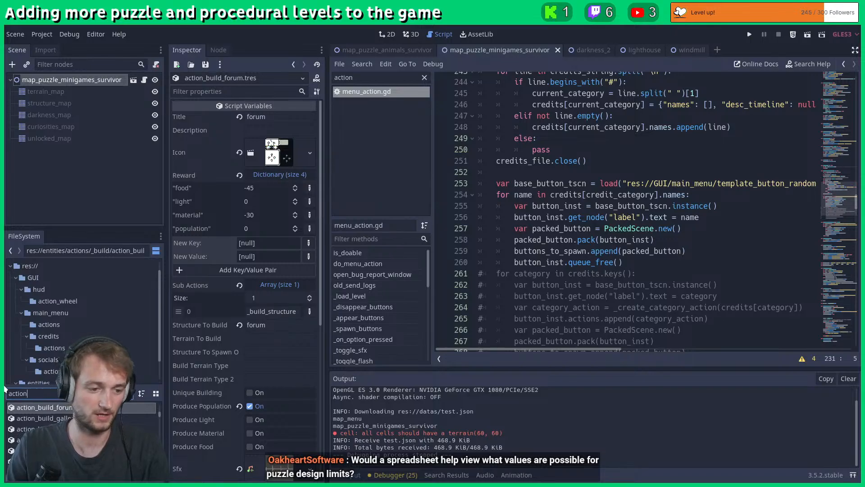
scroll(83, 432, down, 10)
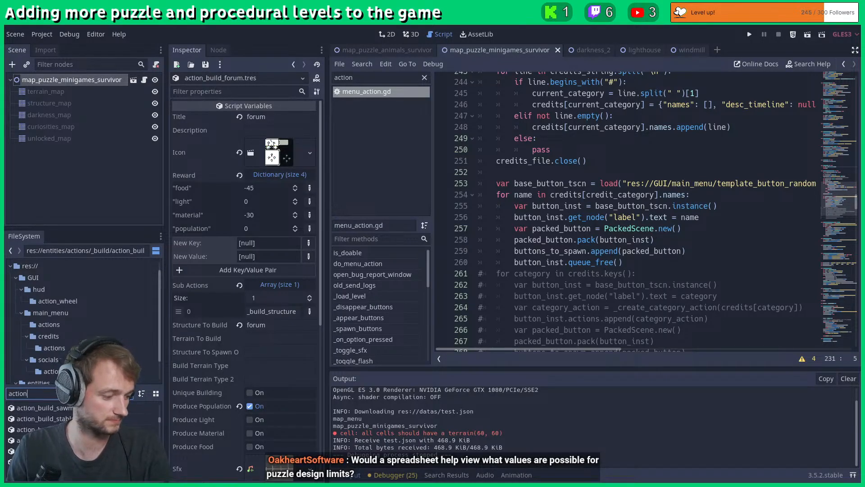
scroll(138, 454, down, 5)
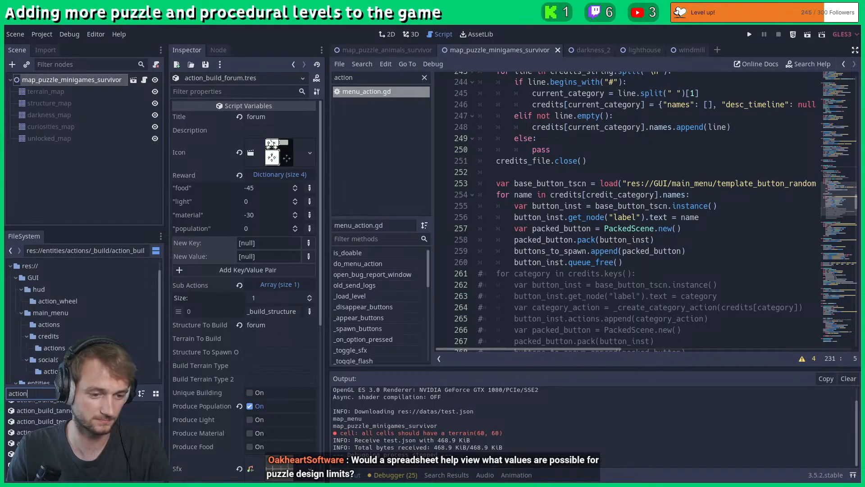
drag(159, 420, 160, 412)
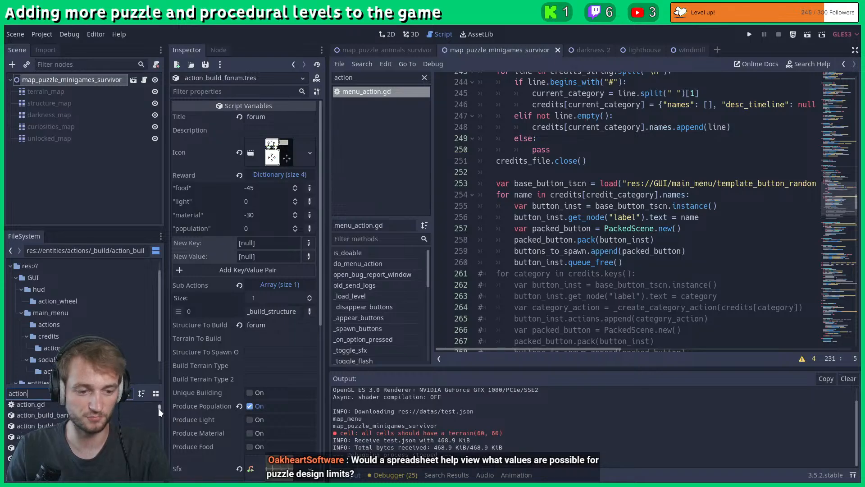
scroll(42, 423, up, 1)
double_click(36, 408)
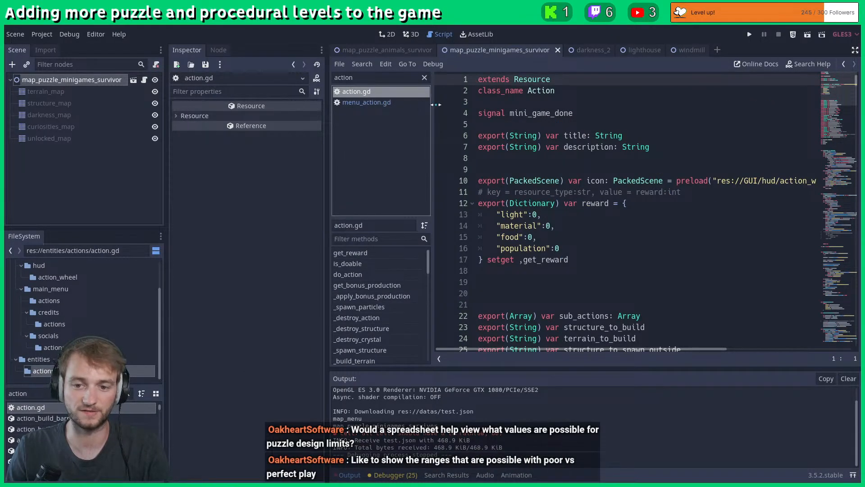
drag(328, 204, 317, 207)
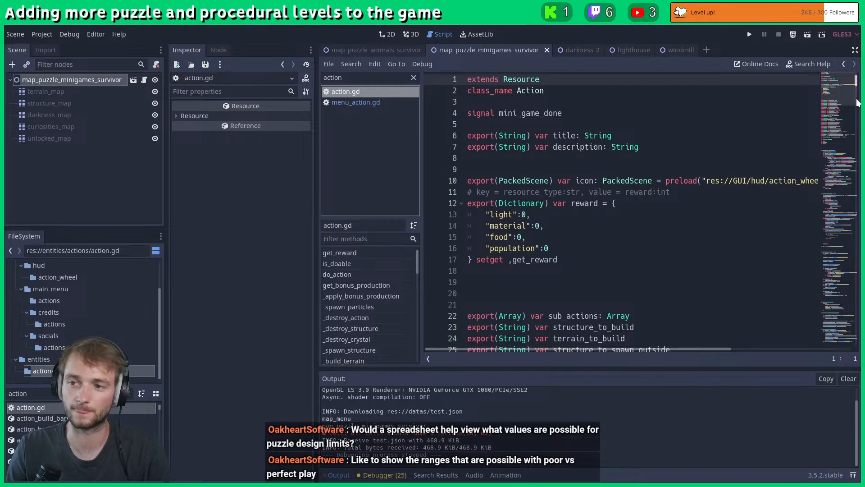
- Delete two surplus blank lines between the reward dictionary and the sub_actions export in action.gd
click(659, 151)
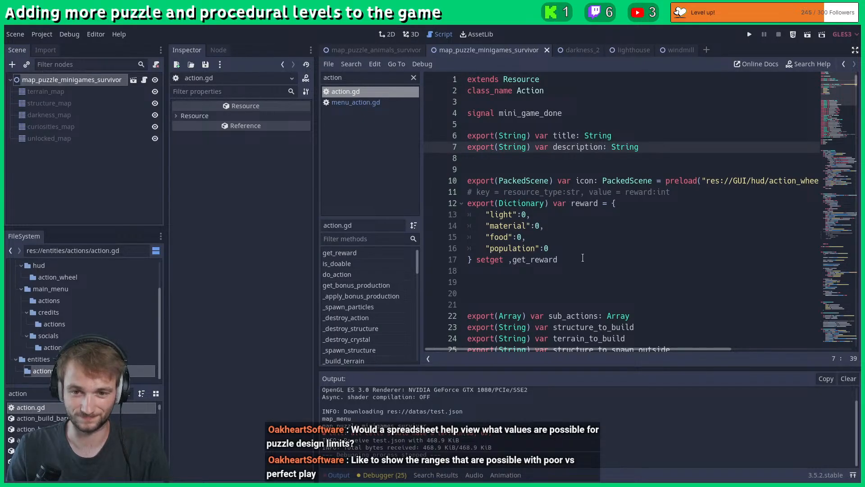
click(582, 257)
click(514, 281)
scroll(686, 280, down, 2)
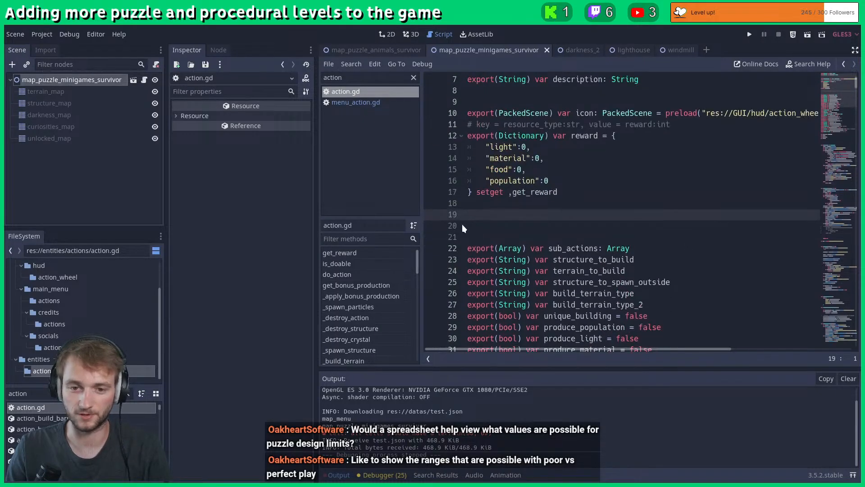
click(470, 225)
key(BackSpace)
key(BackSpace)
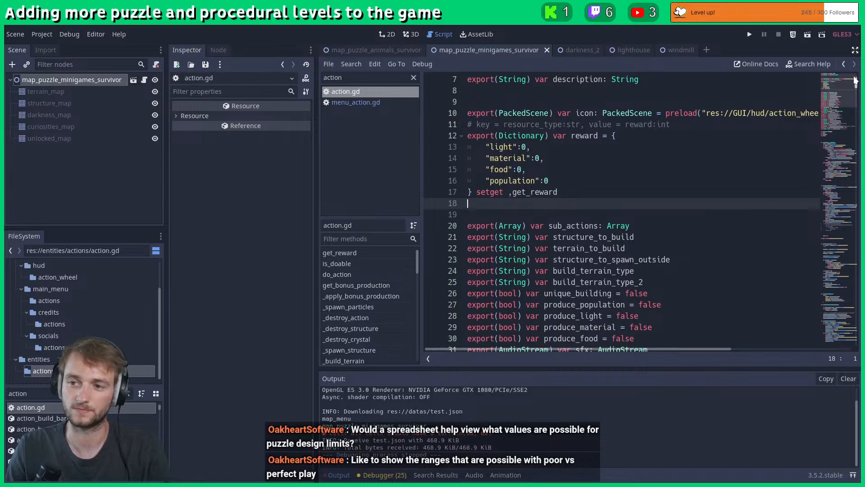
- Delete two surplus blank lines between the _target variable and the get_reward function in action.gd
scroll(858, 89, down, 5)
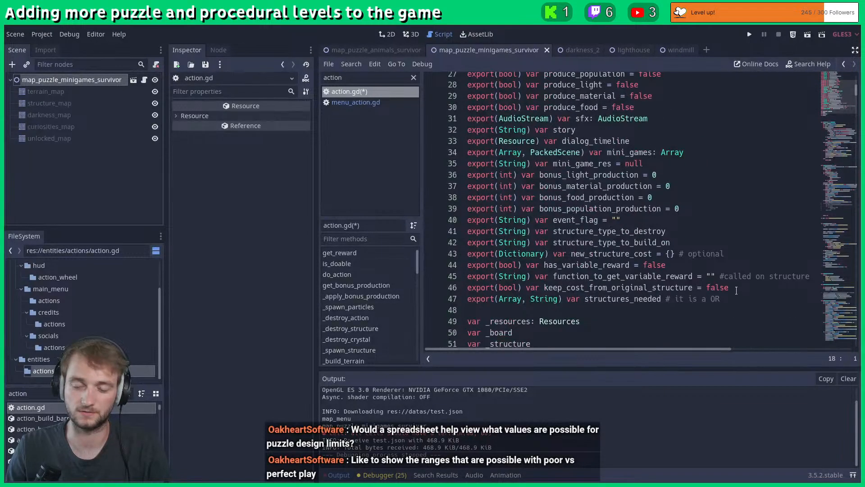
click(735, 299)
scroll(565, 221, down, 3)
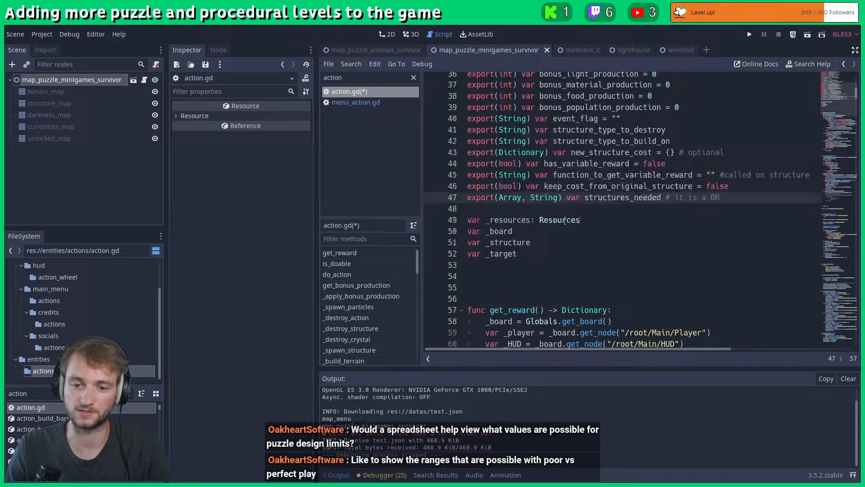
click(504, 287)
key(BackSpace)
key(BackSpace)
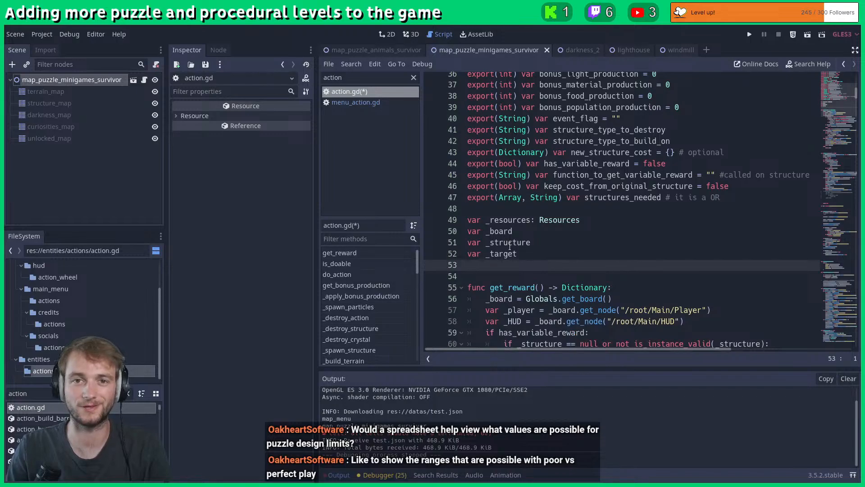
key(Left)
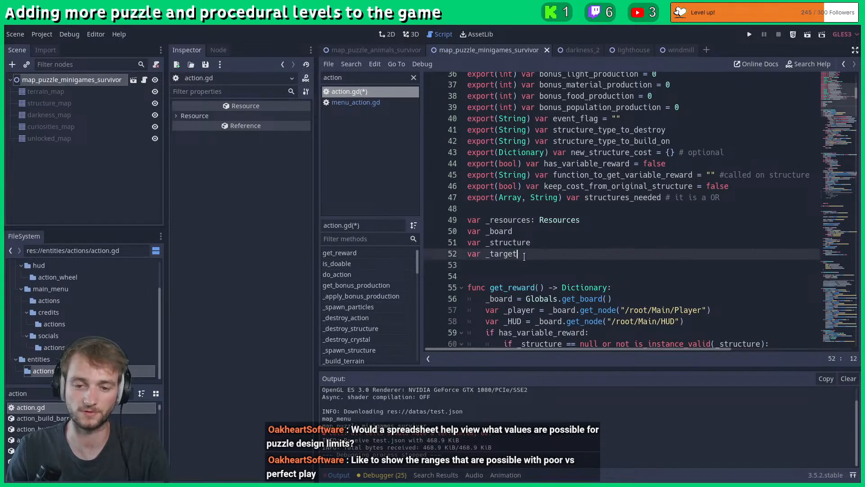
scroll(702, 199, down, 4)
scroll(585, 171, down, 1)
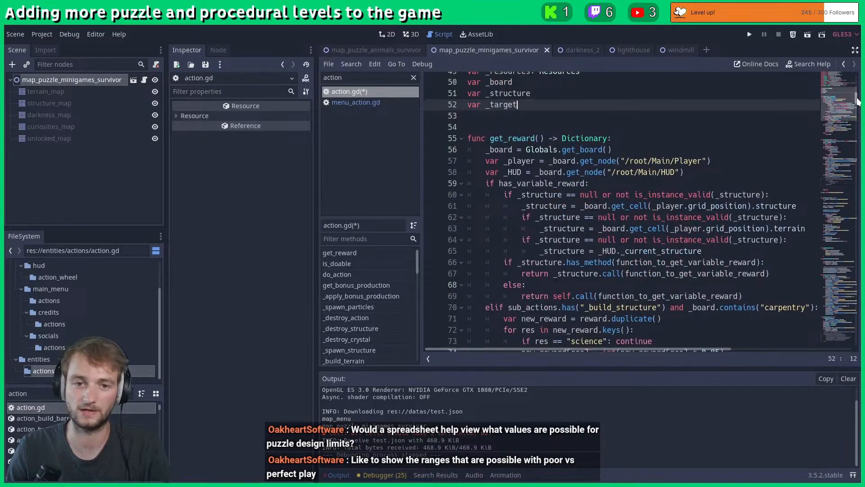
- Delete two surplus blank lines between the get_reward and is_doable functions in action.gd
scroll(525, 239, down, 4)
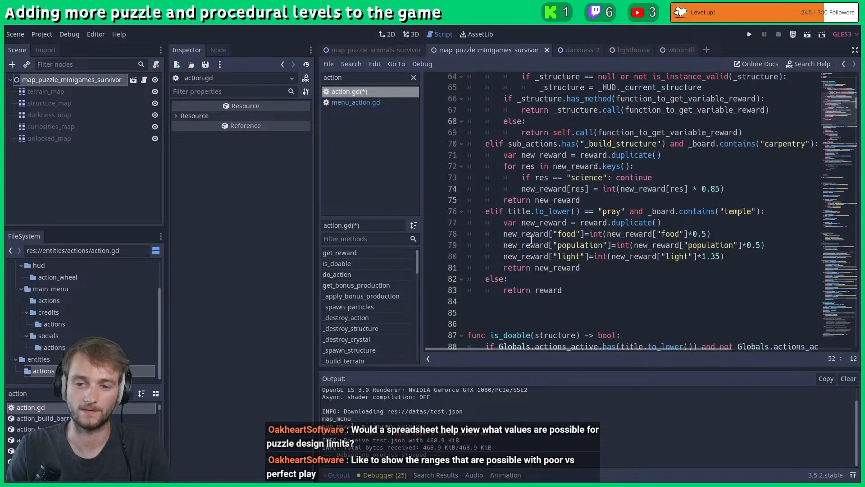
click(484, 316)
key(BackSpace)
key(BackSpace)
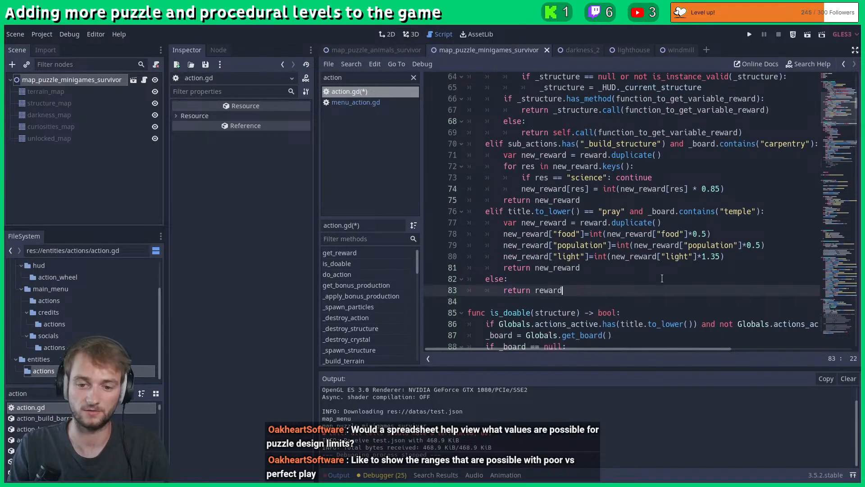
- Insert one more blank line above is_doable so two lines separate it from get_reward, and save action.gd
scroll(676, 246, up, 10)
scroll(592, 255, down, 11)
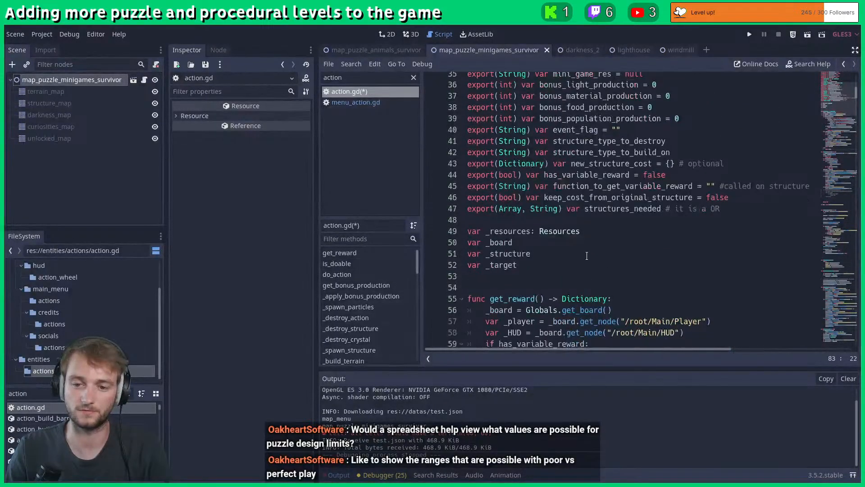
scroll(592, 255, down, 1)
click(475, 238)
key(Return)
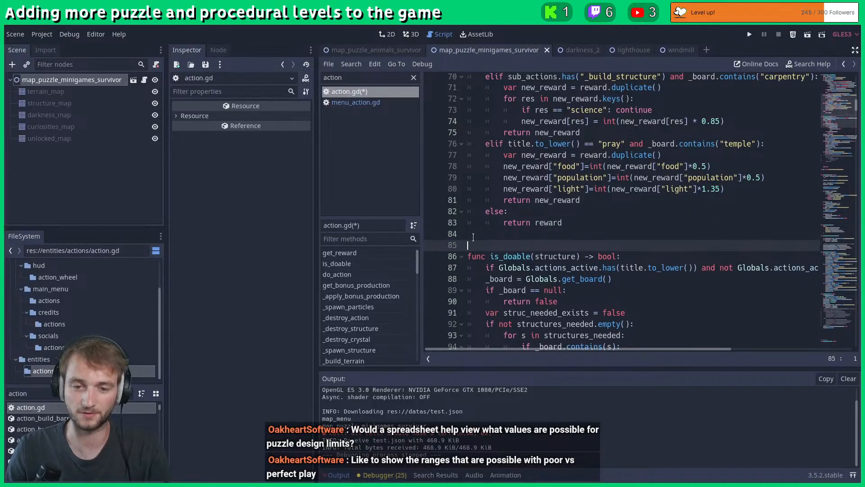
click(513, 219)
click(520, 211)
key(ctrl+s)
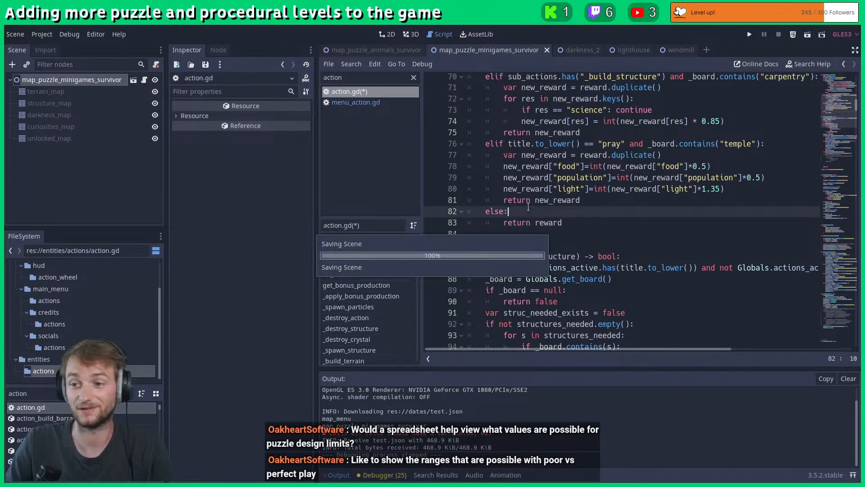
- Delete the three empty lines between the commented-out _clear_darkness block and return true in the is_doable function
scroll(631, 243, down, 4)
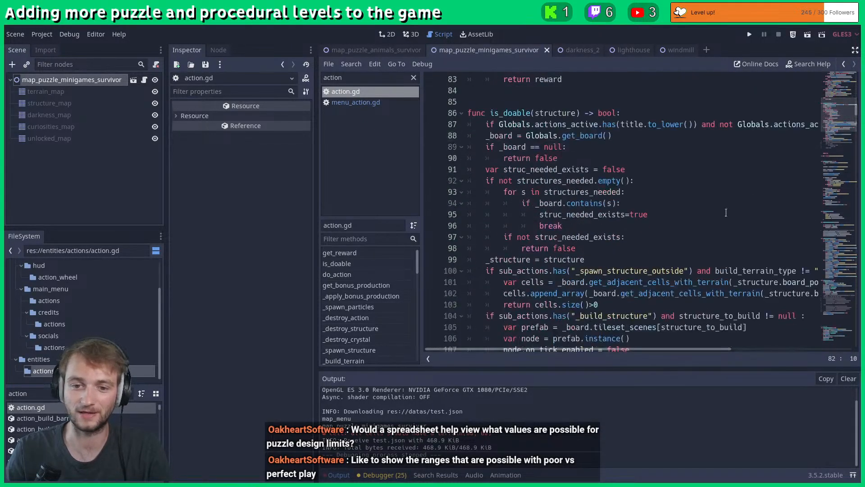
click(629, 244)
scroll(580, 243, down, 4)
scroll(580, 243, down, 4)
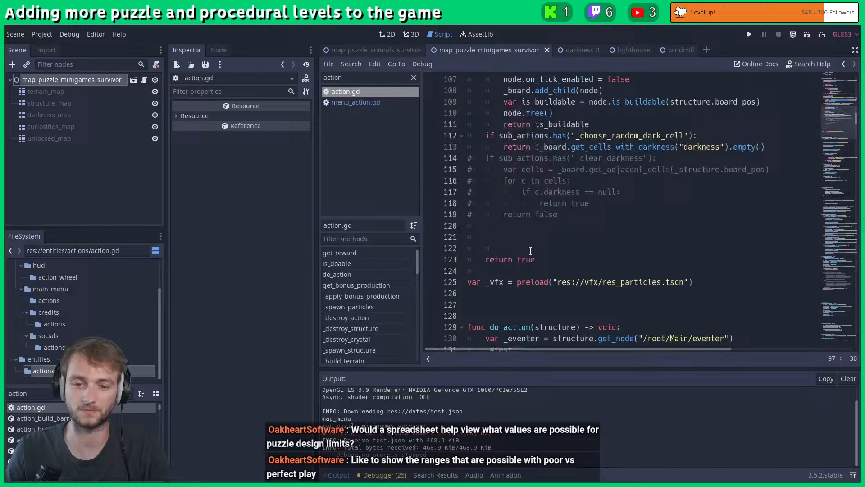
click(498, 241)
drag(506, 248, 461, 233)
key(BackSpace)
key(BackSpace)
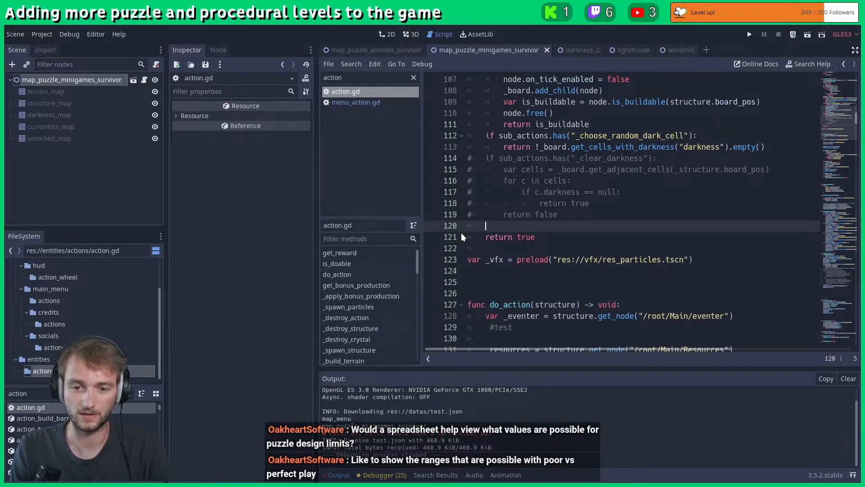
key(BackSpace)
key(BackSpace)
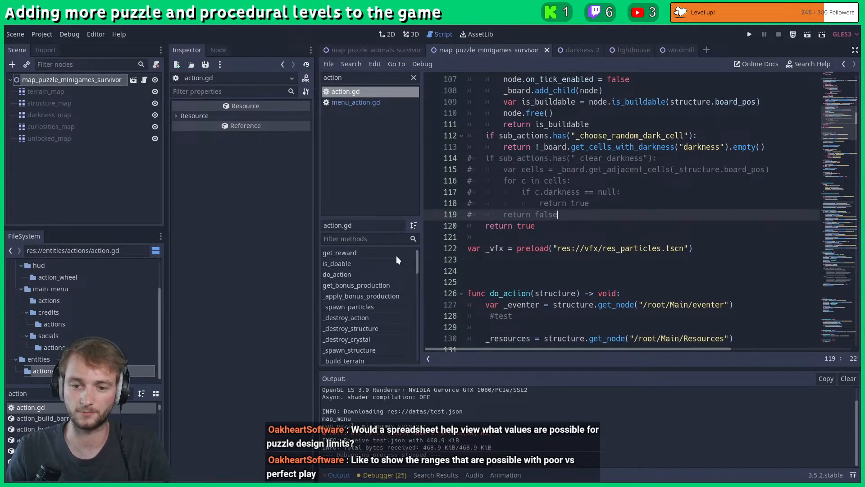
- Delete one surplus blank line between the _vfx preload and the do_action function, and save action.gd
key(Down)
key(Down)
key(Down)
key(Down)
key(Down)
key(BackSpace)
key(BackSpace)
key(ctrl+s)
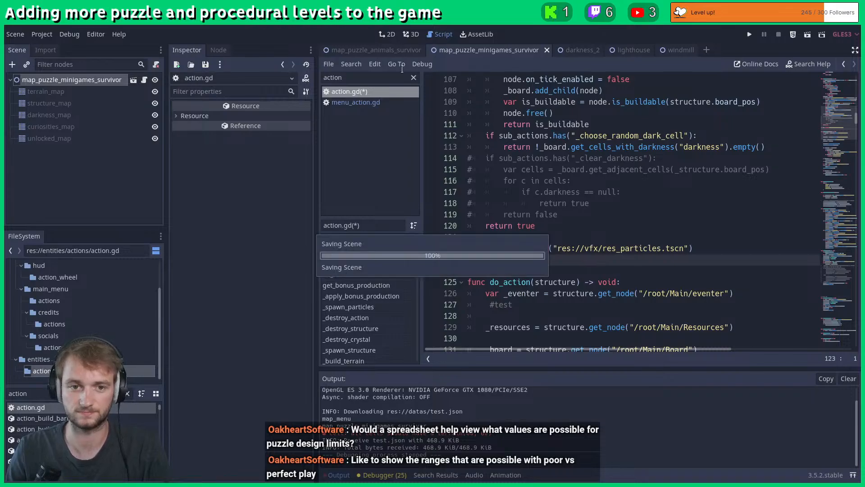
click(545, 171)
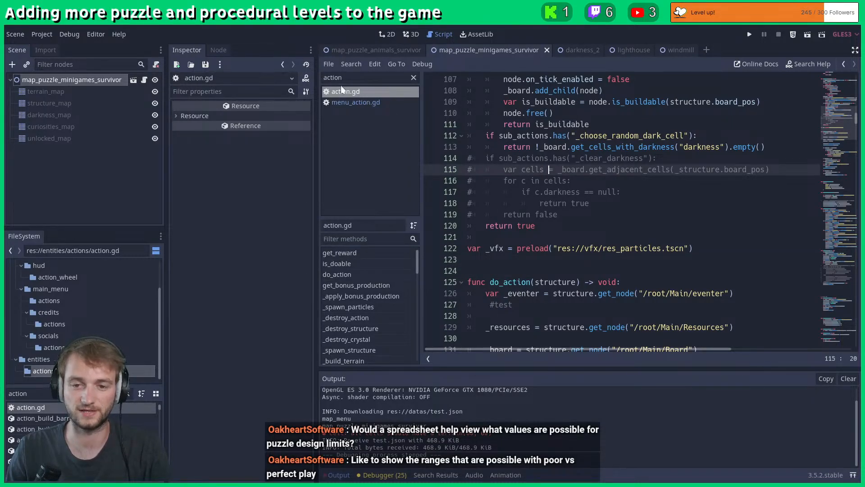
- Filter the methods of action.gd by "fruit", open get_fruit_reward, and examine its food and population rewards per tier level
click(375, 236)
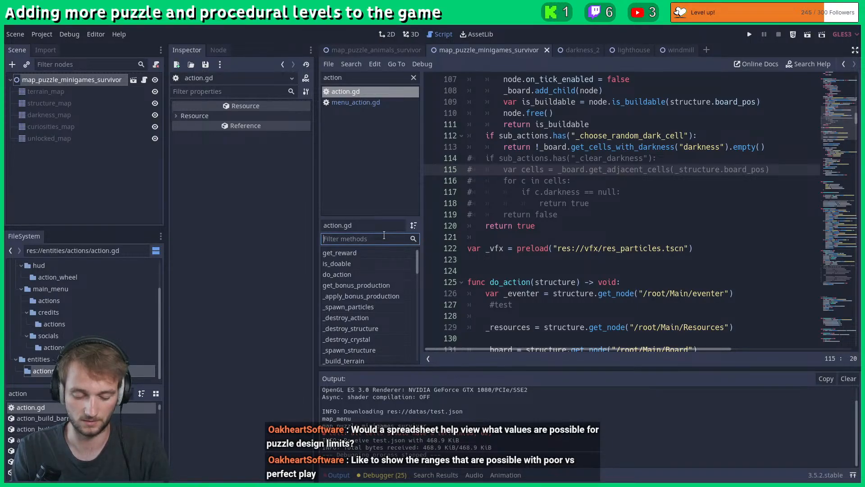
text(fruit)
click(349, 264)
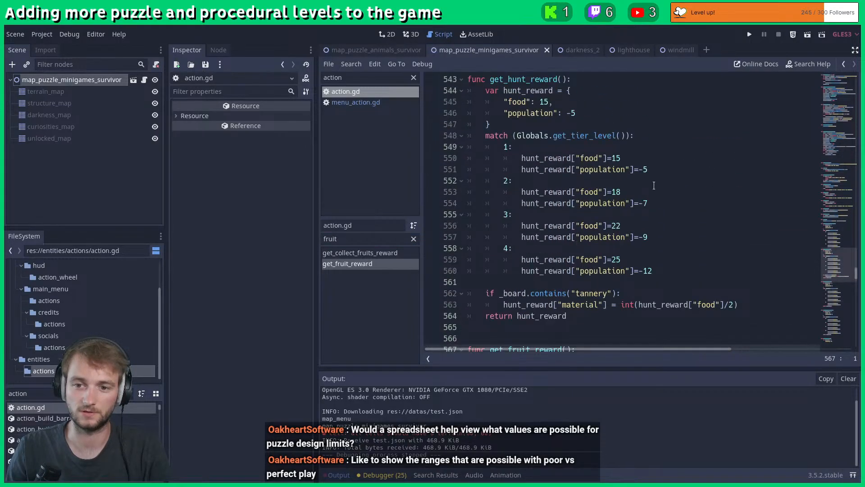
scroll(652, 199, down, 8)
scroll(559, 162, up, 1)
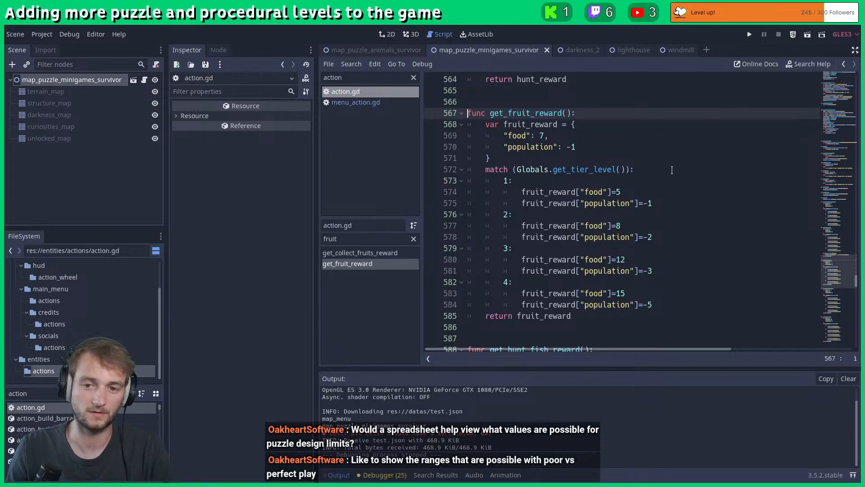
double_click(94, 394)
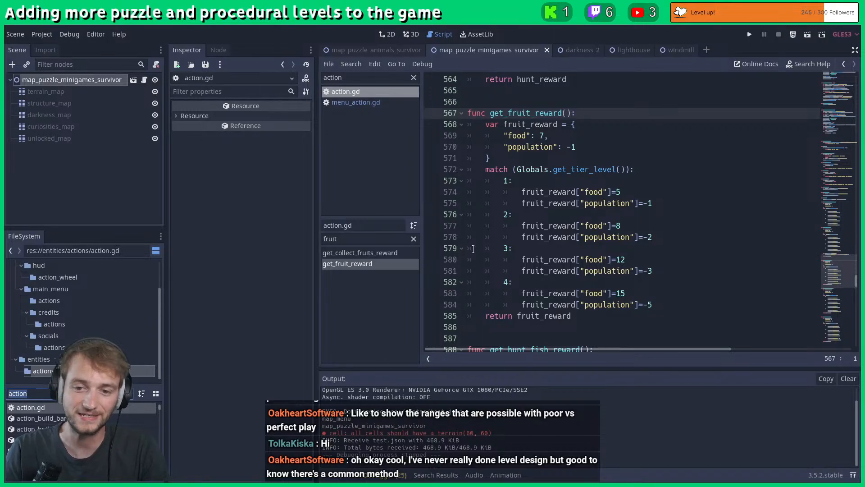
click(537, 180)
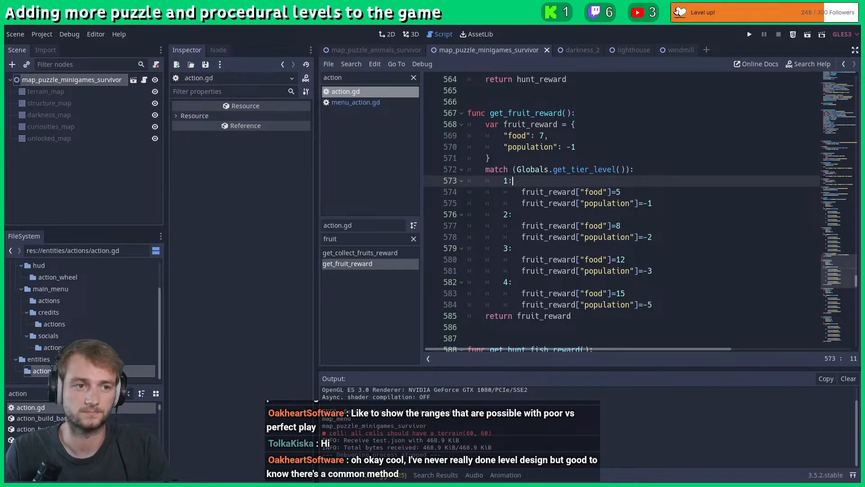
- Switch to the Level design puzzles note in the notes app, write "rational game design" above Mini-games Puzzle, and remove that line again
key(alt+Tab)
click(340, 107)
text(rati)
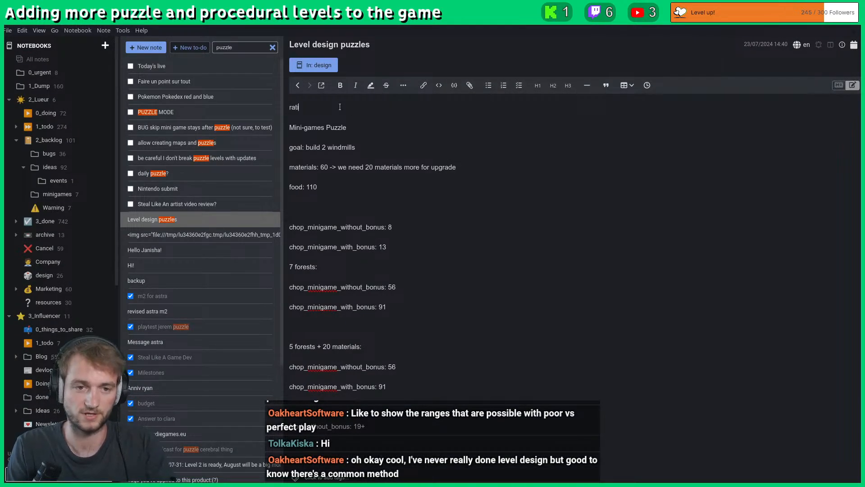
text(onal game design)
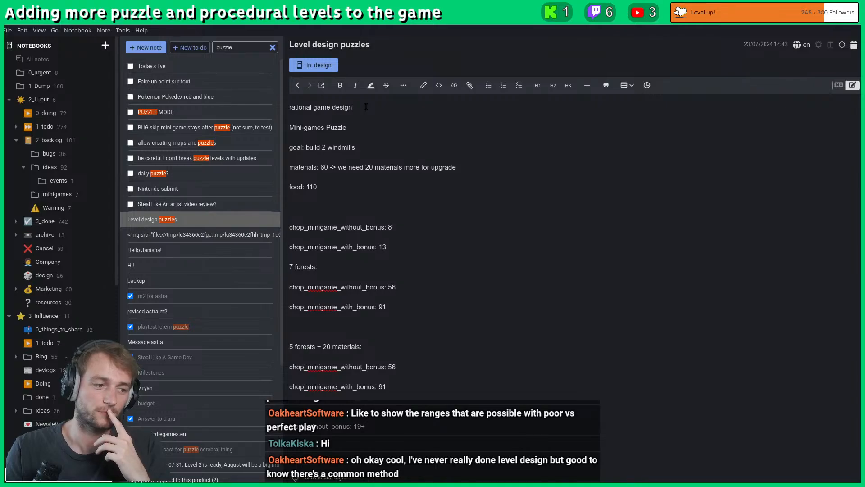
drag(366, 107, 290, 188)
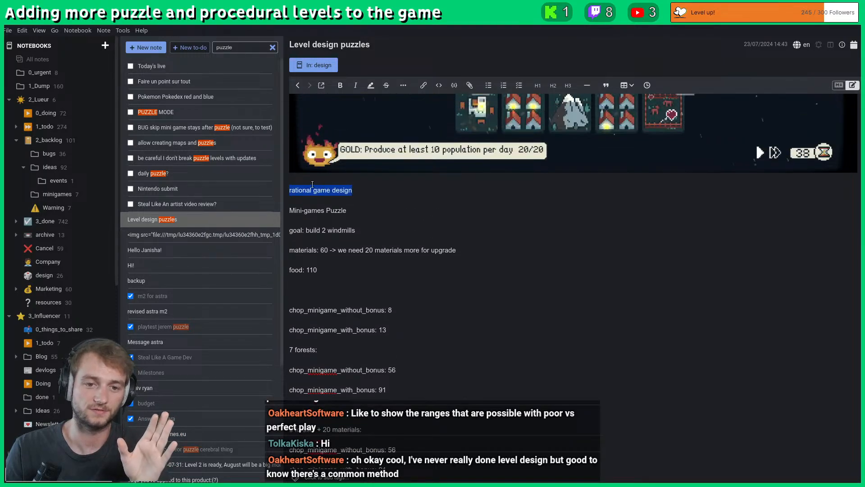
key(BackSpace)
key(BackSpace)
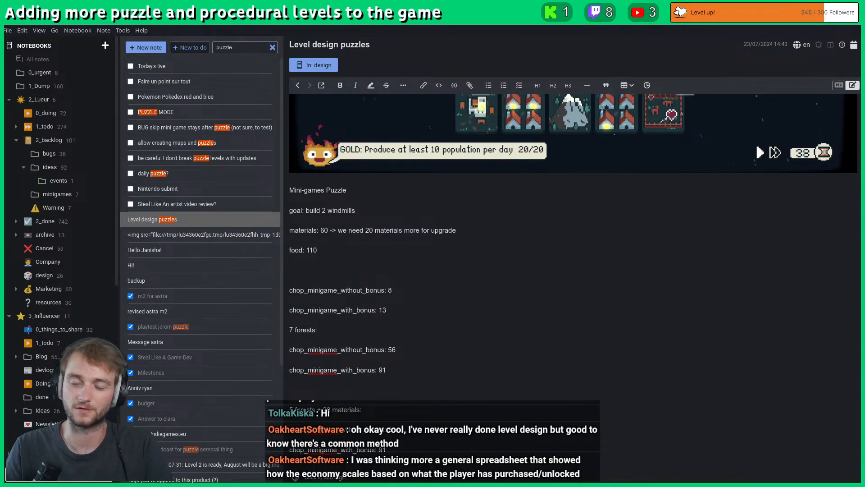
- Place the text cursor at the end of the food_without_bonus line in the Level design puzzles note
scroll(376, 386, down, 3)
click(377, 386)
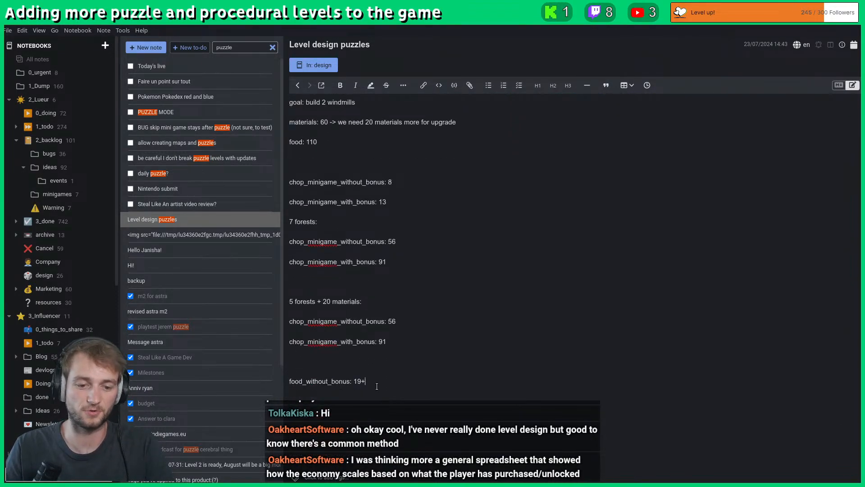
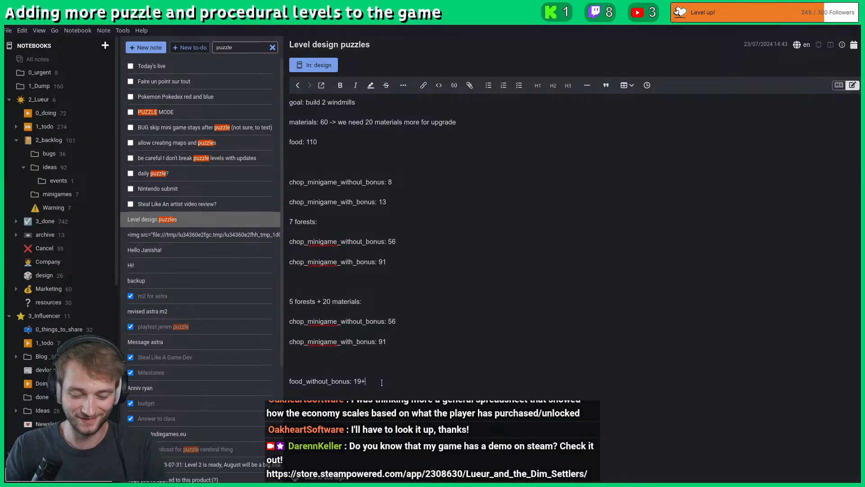
- Switch to the Godot editor, filter the project files by "collect", and open the action_collect_fruits.tres resource
key(Return)
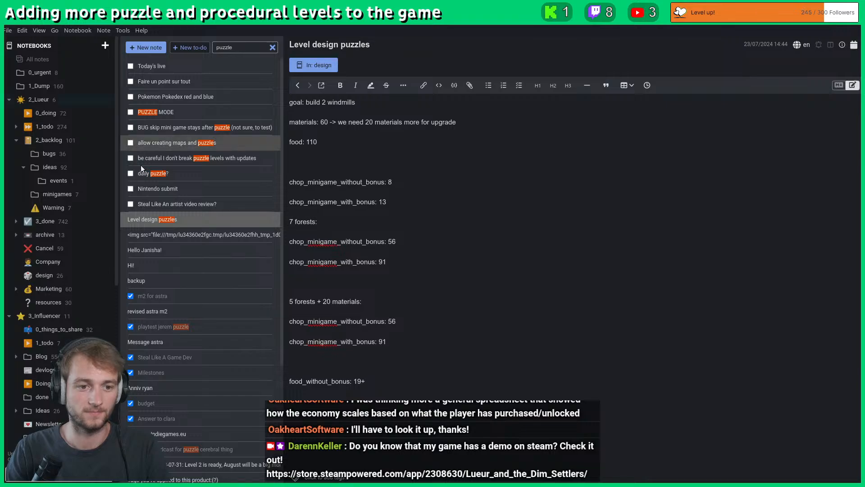
key(alt+Tab)
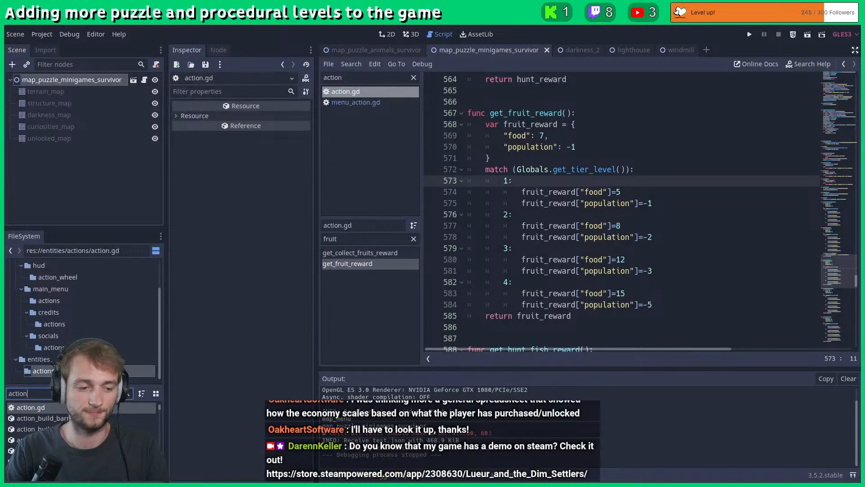
double_click(8, 394)
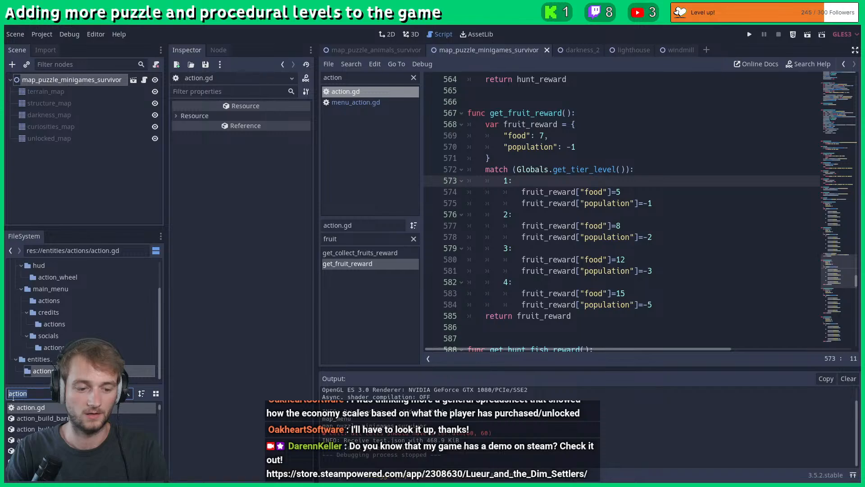
text(collect)
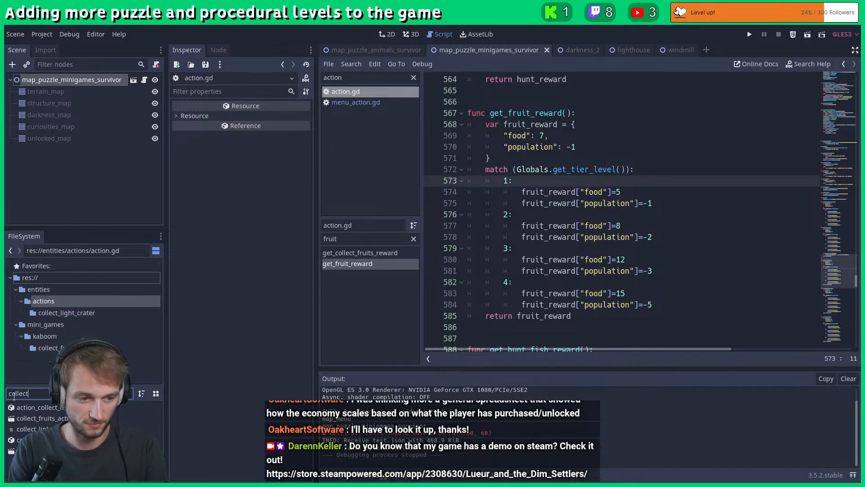
double_click(44, 407)
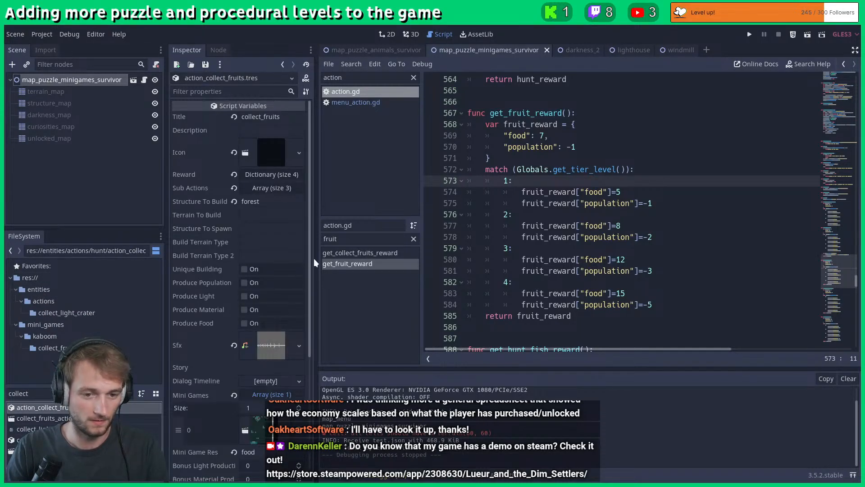
- Set the variable reward function of action_collect_fruits.tres to get_fruit_reward and save
drag(309, 274, 309, 396)
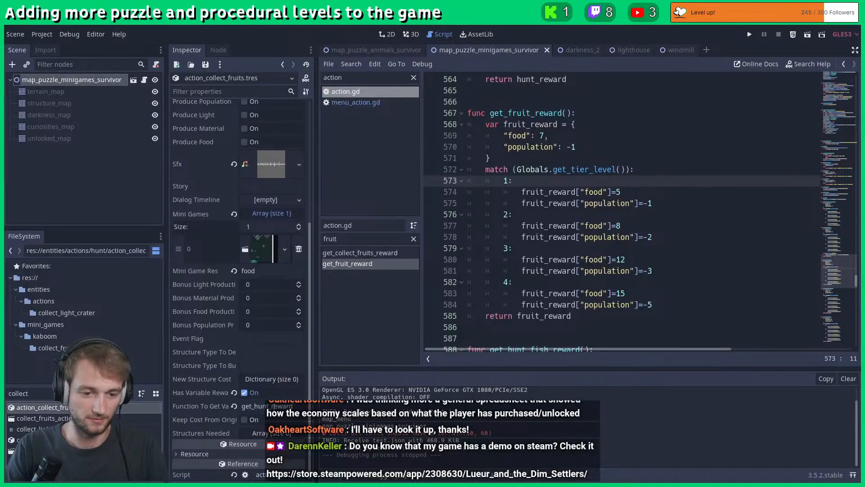
key(BackSpace)
key(BackSpace)
key(BackSpace)
key(BackSpace)
text(fru)
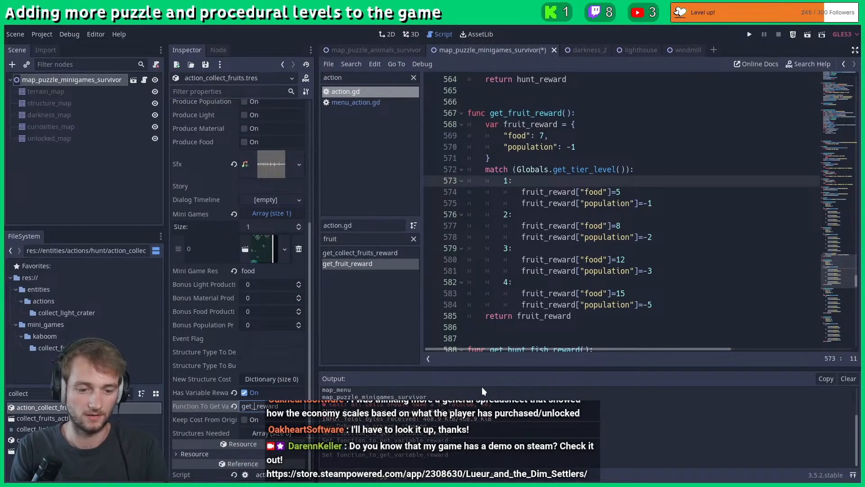
text(it)
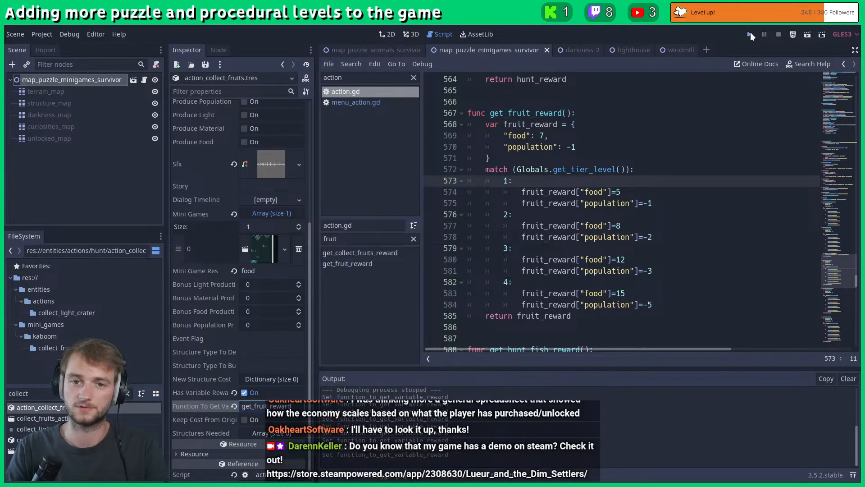
- Run the project and start the minigames survivor level from the game's Puzzle mode
click(750, 32)
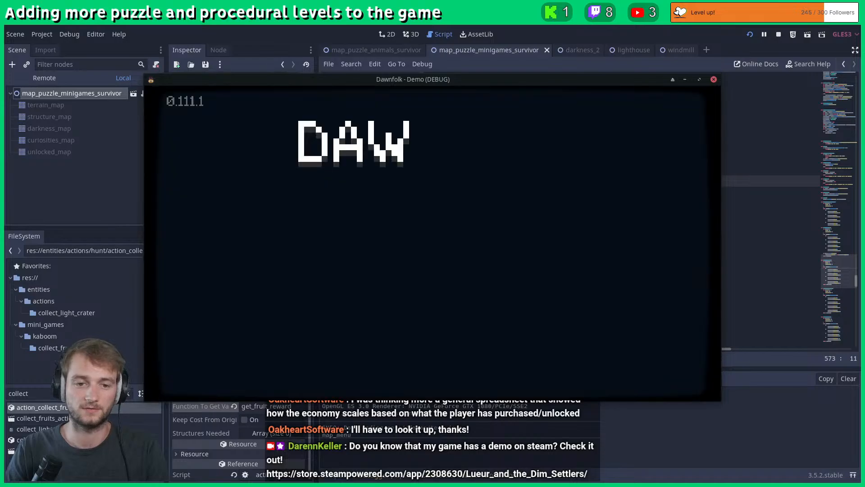
key(Up)
key(Up)
key(Up)
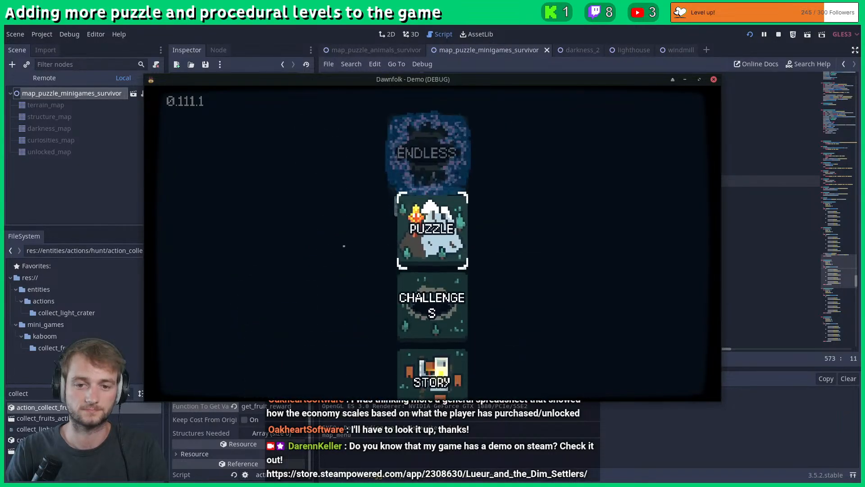
key(Left)
key(Return)
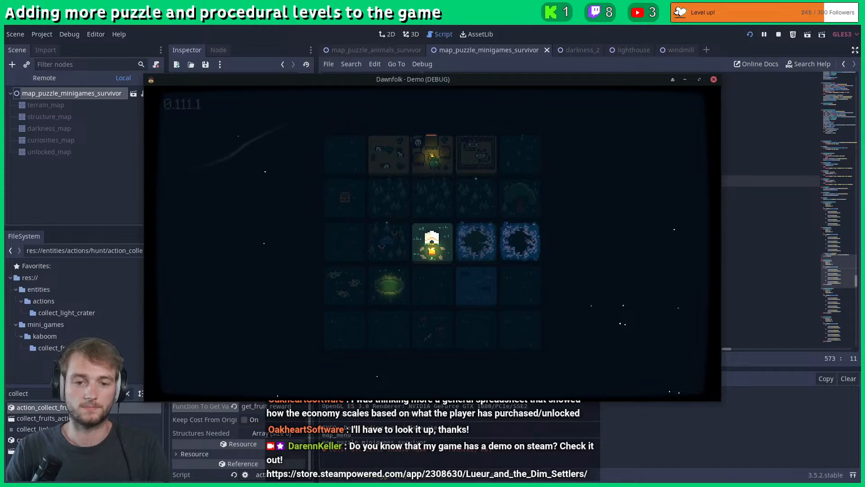
- Reveal the animal forest tile directly beside home and dismiss the darkness warning dialog
key(Left)
key(Return)
key(Return)
- Fill the resources to 999 with the debug cheat and reveal the dark mist tile diagonally above home as forest
key(Return)
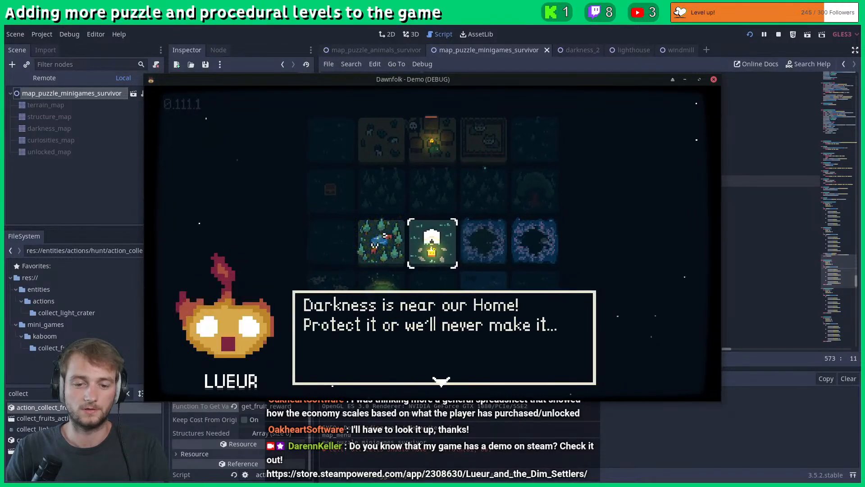
key(Return)
key(Up)
key(Right)
key(Return)
key(Escape)
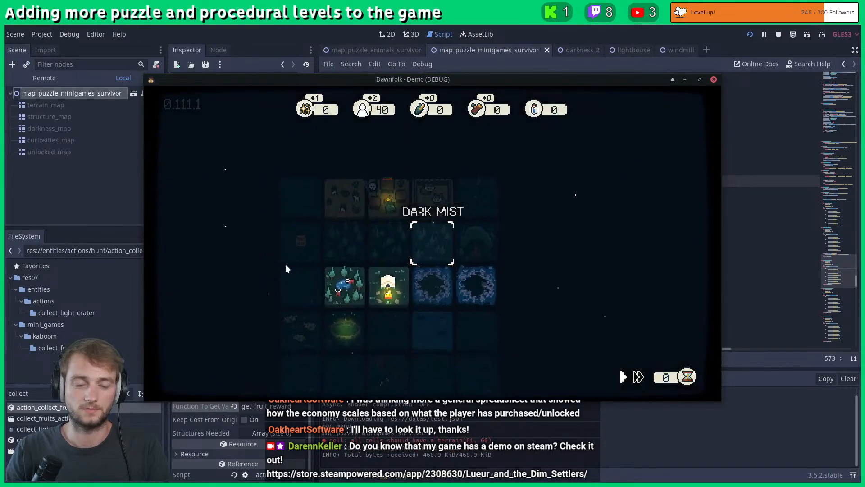
key(F1)
click(254, 130)
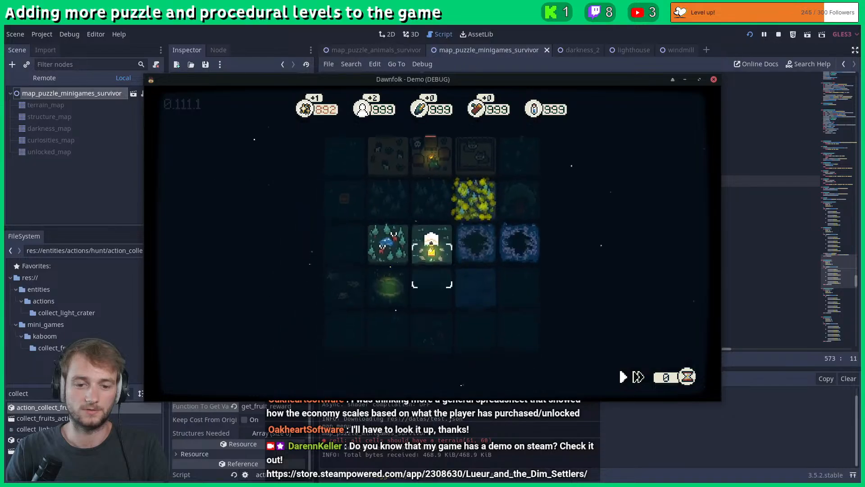
key(Up)
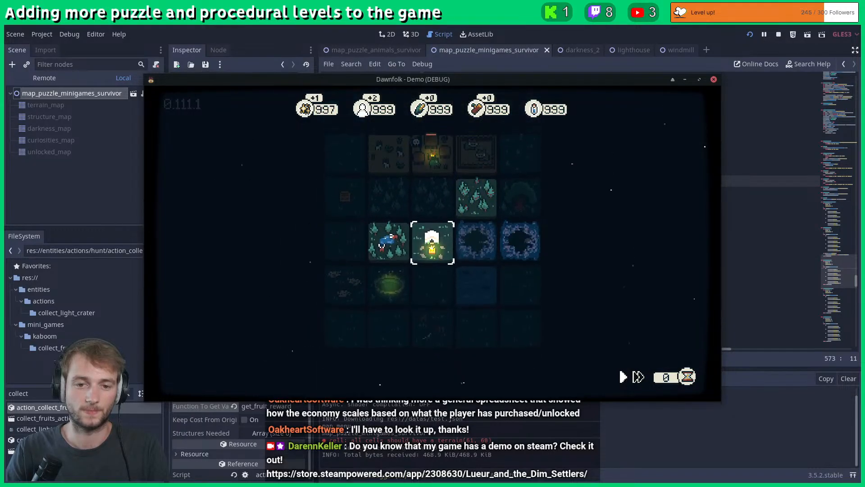
key(Up)
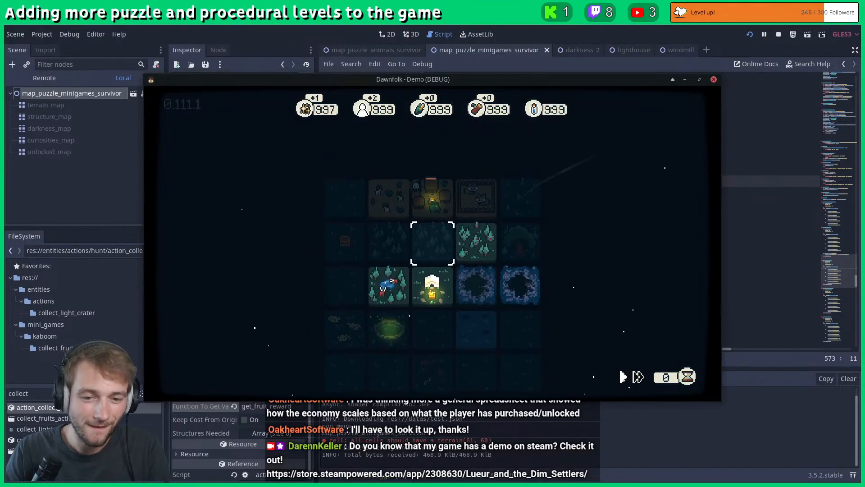
key(Down)
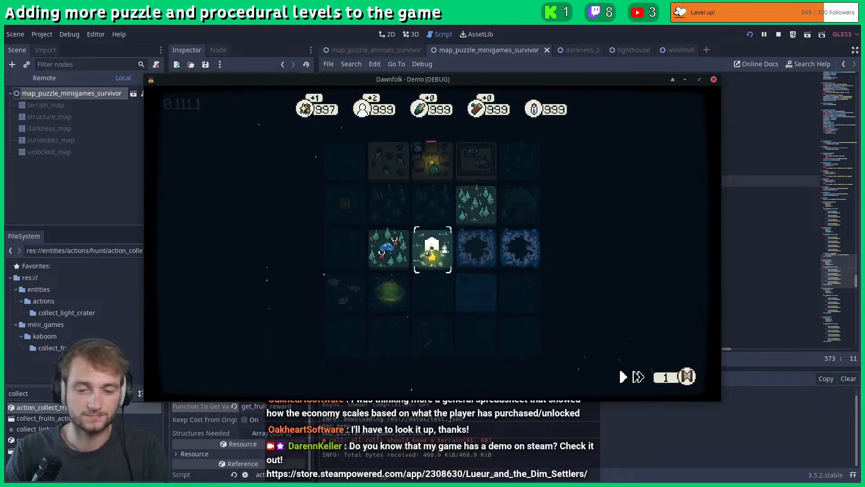
- Reveal the fishes tile diagonally below the home tile
key(Right)
key(Down)
key(Return)
- Check the hunt action's cost and food reward on the animal forest tile, and leave without hunting
key(Return)
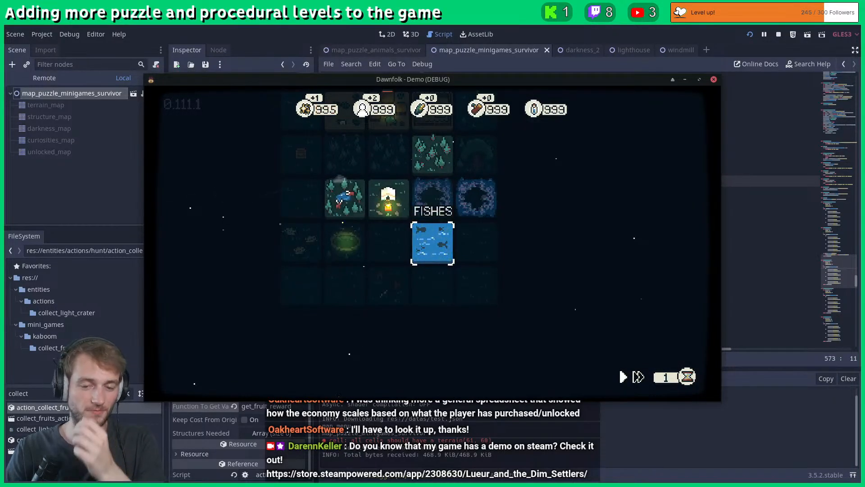
key(Up)
key(Left)
key(Left)
key(Return)
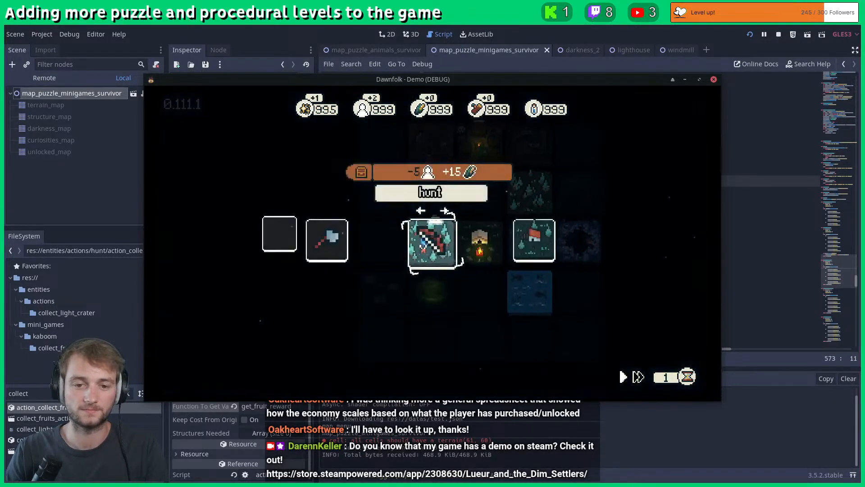
key(Escape)
- Launch the fruit-collecting minigame on the revealed forest tile diagonally above home
key(Right)
key(Right)
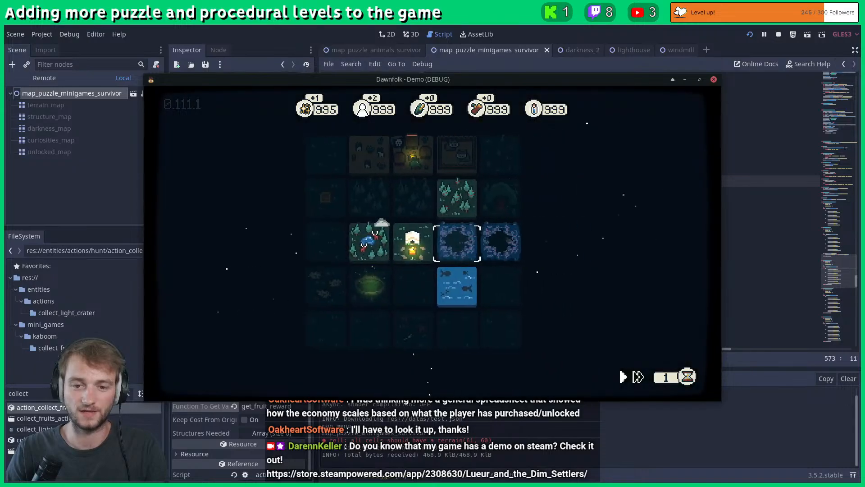
key(Up)
key(Return)
key(space)
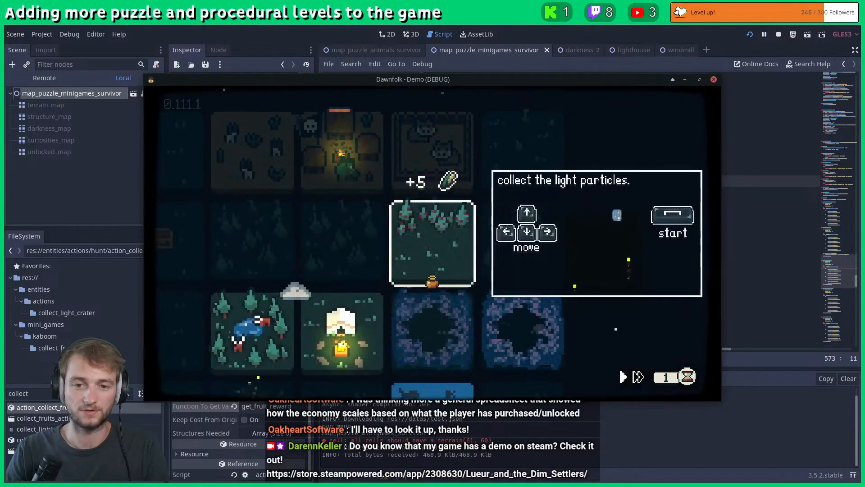
- Catch all the falling fruits in the minigame, and extend the food_without_bonus sum in the Level design puzzles note to 19+9
key(space)
key(Left)
key(Right)
key(Left)
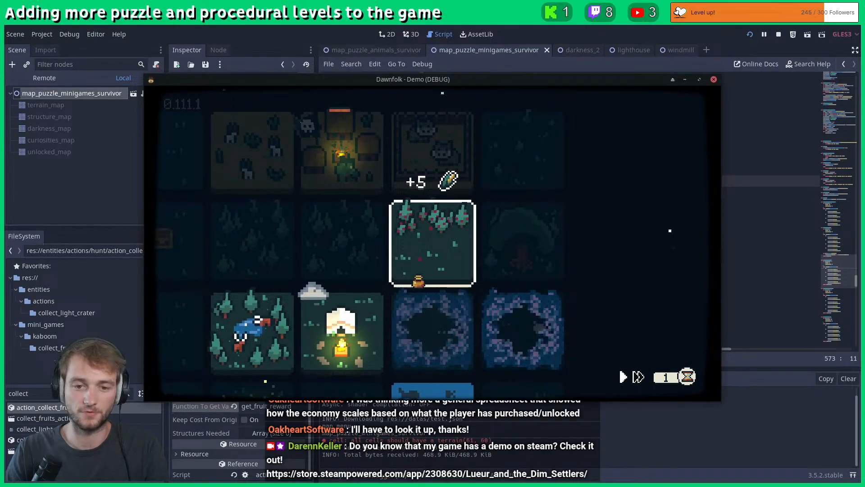
key(Right)
key(Left)
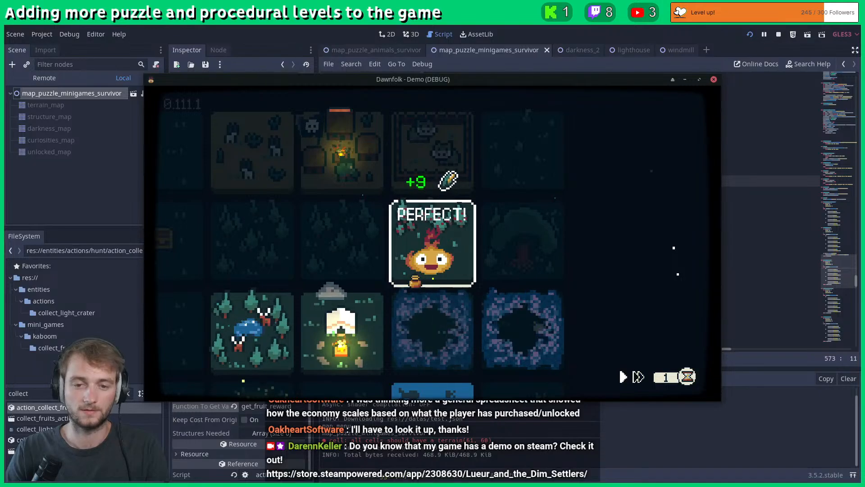
key(alt+Tab)
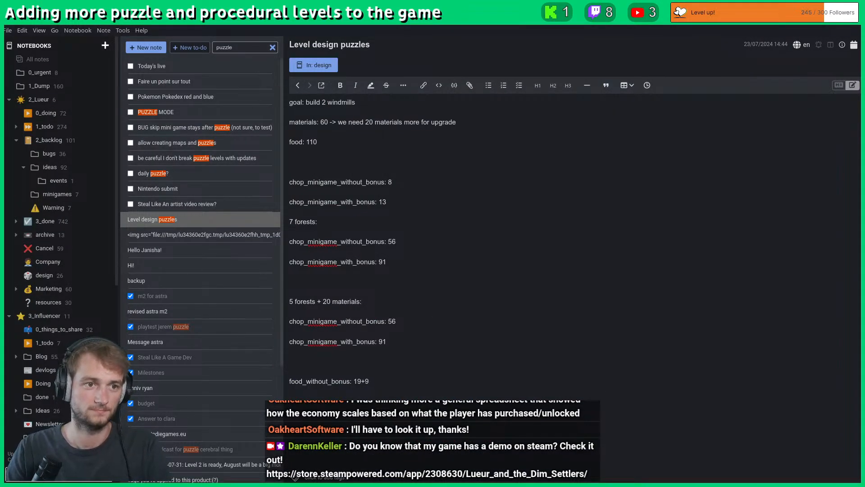
- Return to the running game and start the bow fishing action on the fishes tile
key(Down)
key(Down)
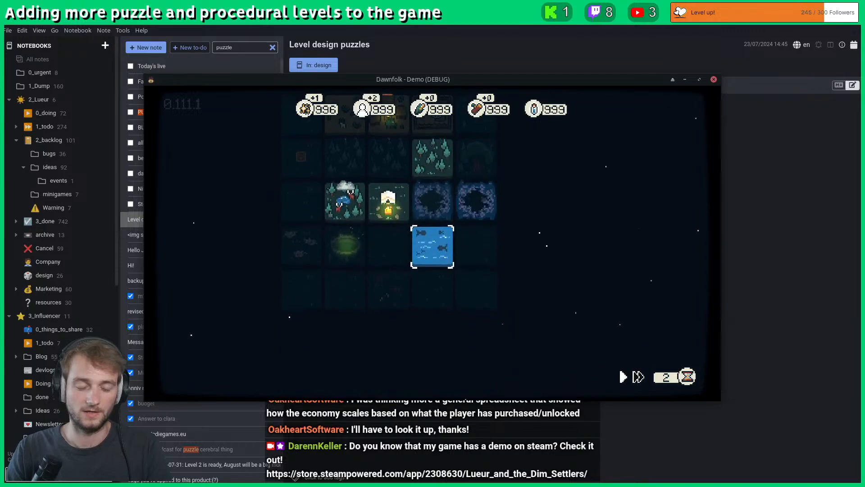
key(space)
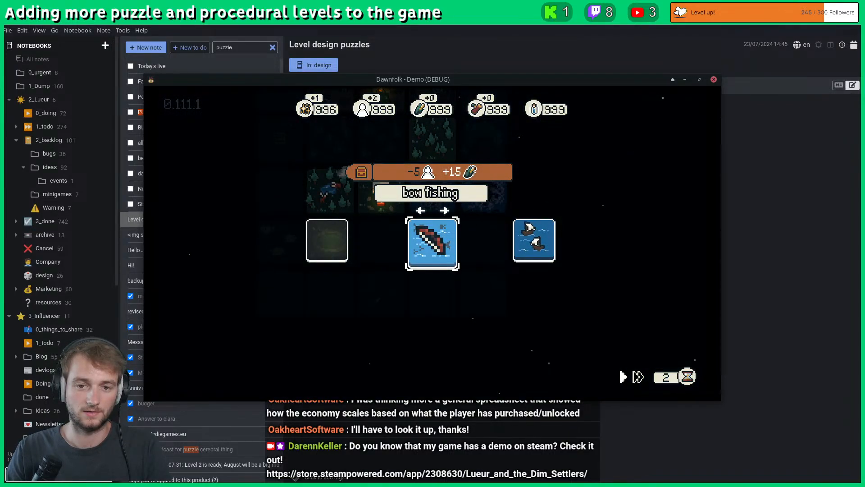
key(Right)
key(Left)
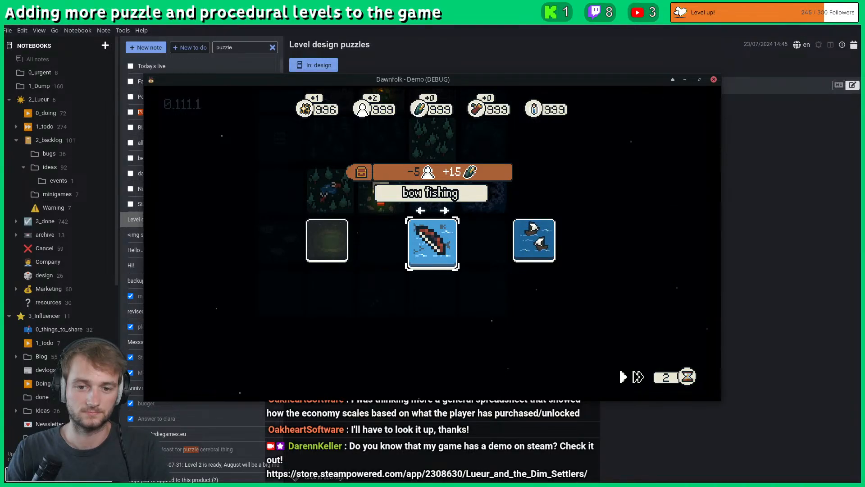
key(space)
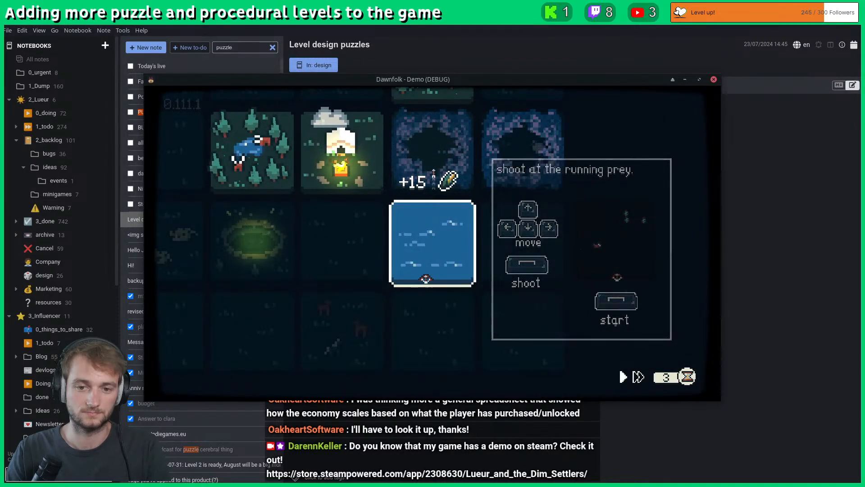
- Shoot the fish in the bow fishing minigame, close the game, and extend the note's food_without_bonus sum to 19+9+19
key(Right)
key(Left)
key(space)
key(space)
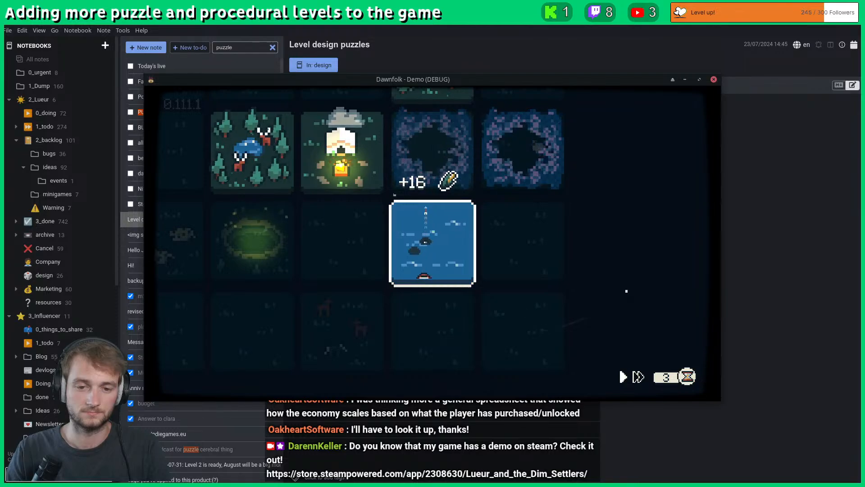
key(Left)
key(Right)
key(space)
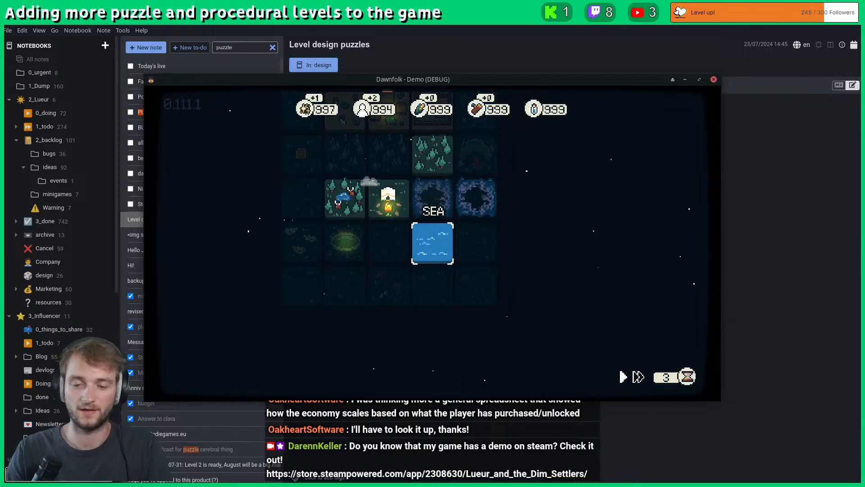
click(714, 79)
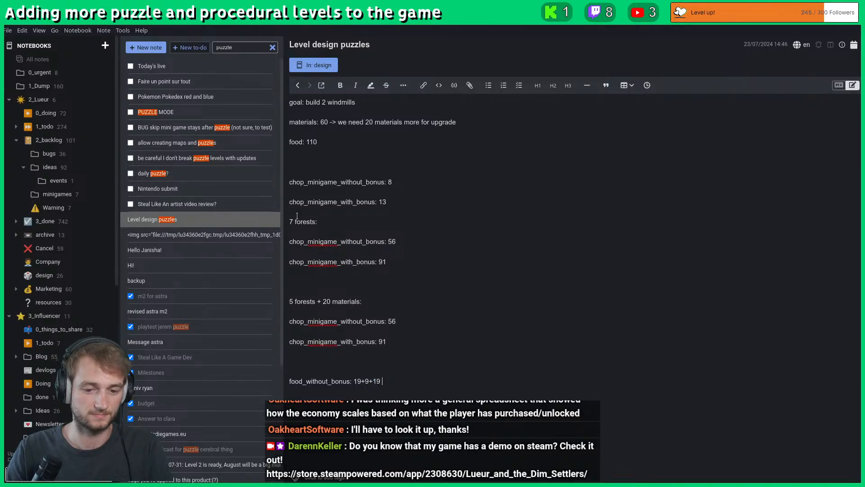
- Add up 19, 9 and 19 in the calculator, and replace the food_without_bonus sum in the note with 47
click(180, 18)
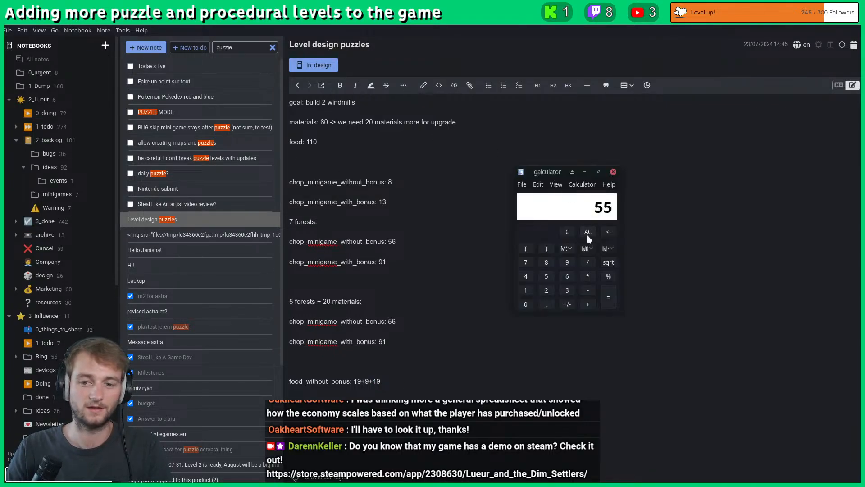
click(569, 262)
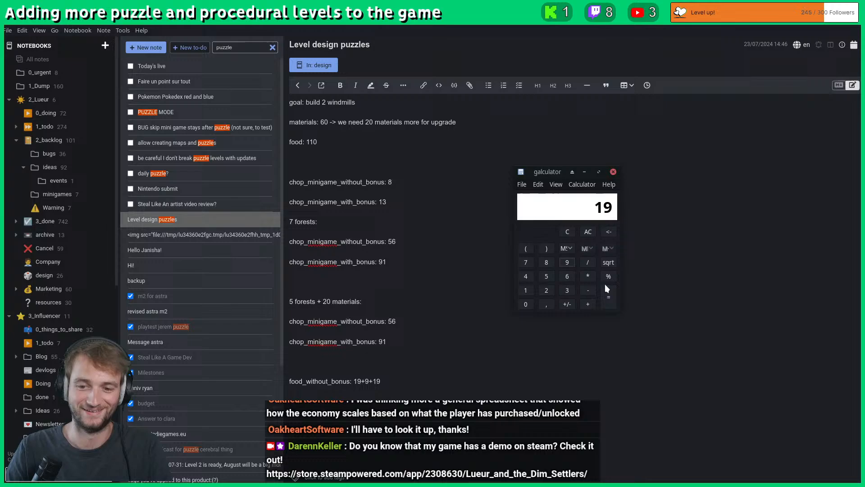
click(567, 263)
click(588, 304)
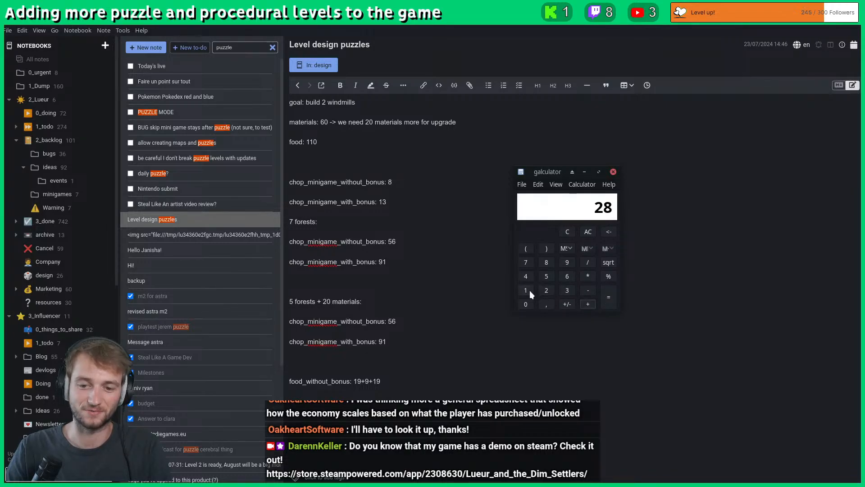
click(613, 172)
drag(382, 381, 361, 381)
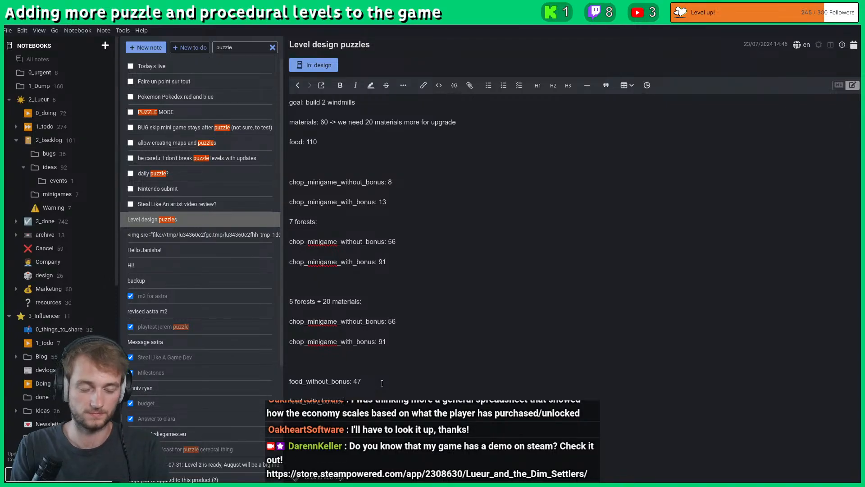
- Switch to Godot, run the game and load the minigames puzzle level from the puzzle modes
key(alt+Tab)
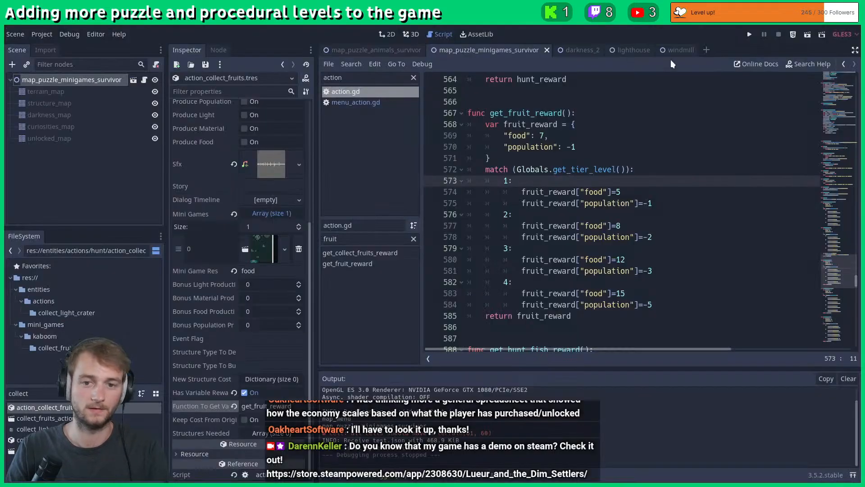
click(750, 35)
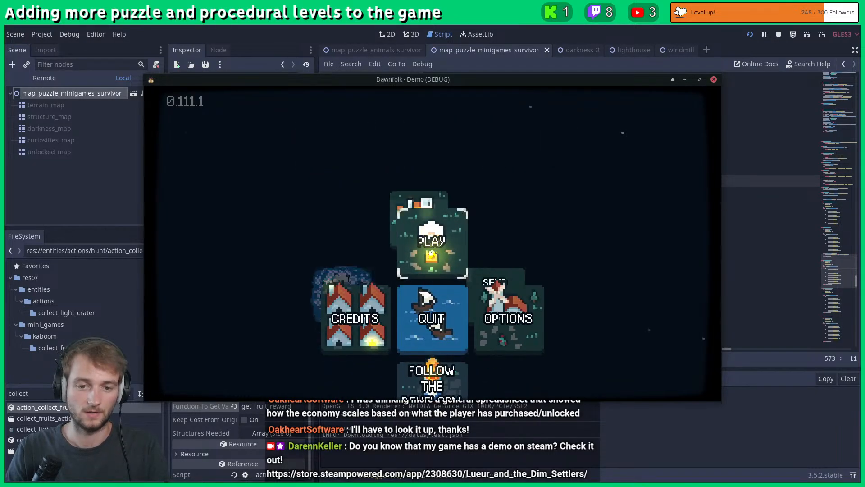
key(Up)
key(Up)
key(Up)
key(Left)
key(Return)
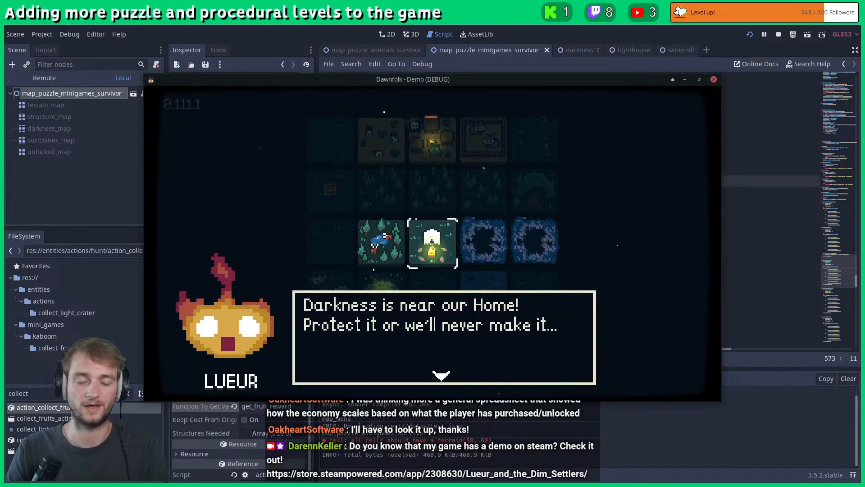
- Dismiss the opening dialog and use the Get Rich! cheat to max out all resources
key(space)
key(Up)
key(space)
key(Escape)
key(F1)
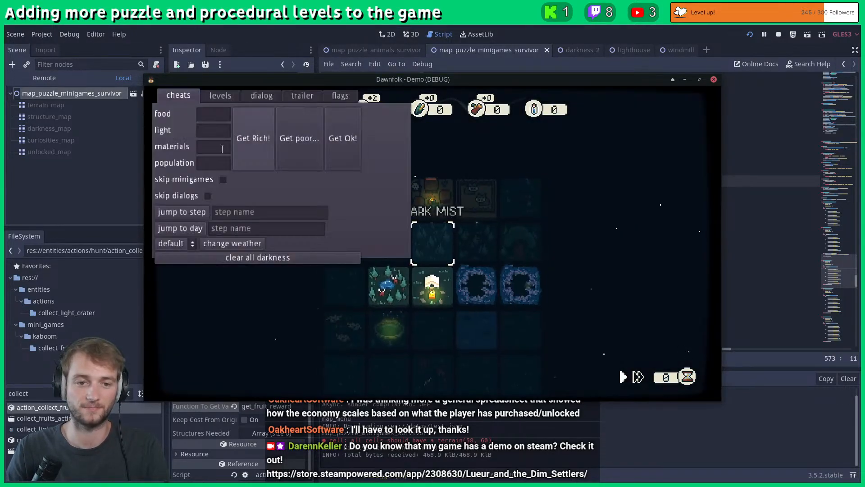
click(264, 143)
key(F1)
- Illuminate the dark mist tile over the fruit forest and the glowing crater tile
key(Right)
key(space)
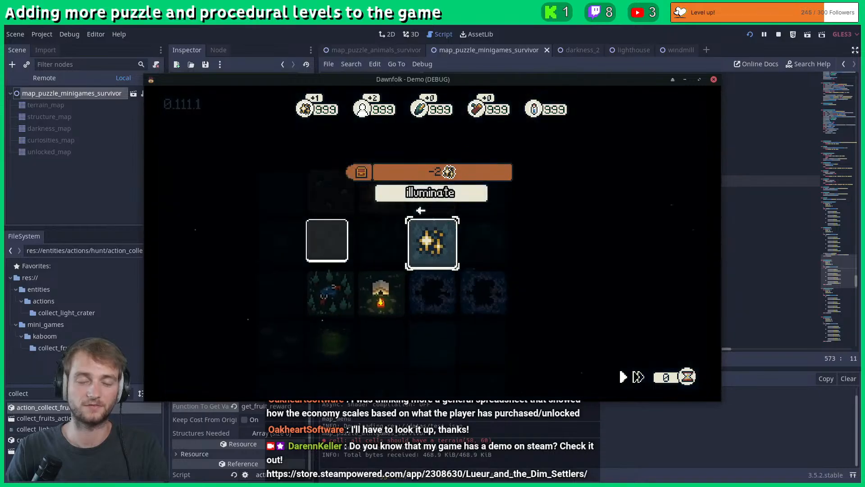
key(space)
key(Left)
key(Down)
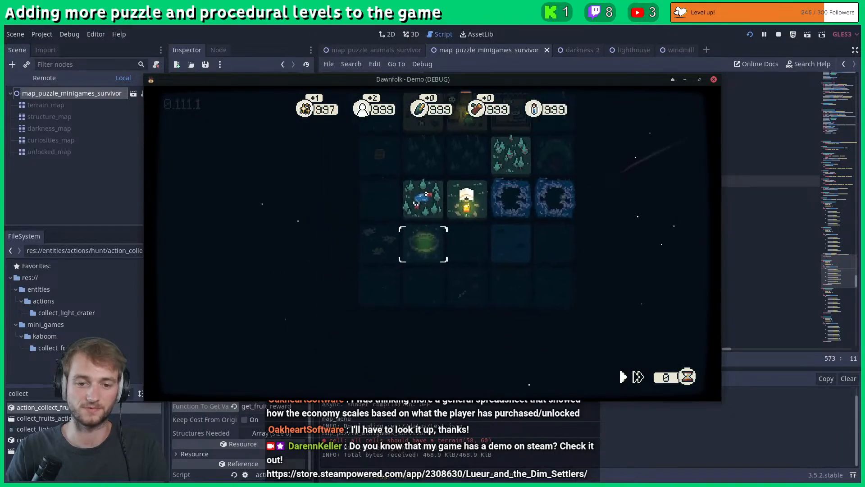
key(space)
key(space)
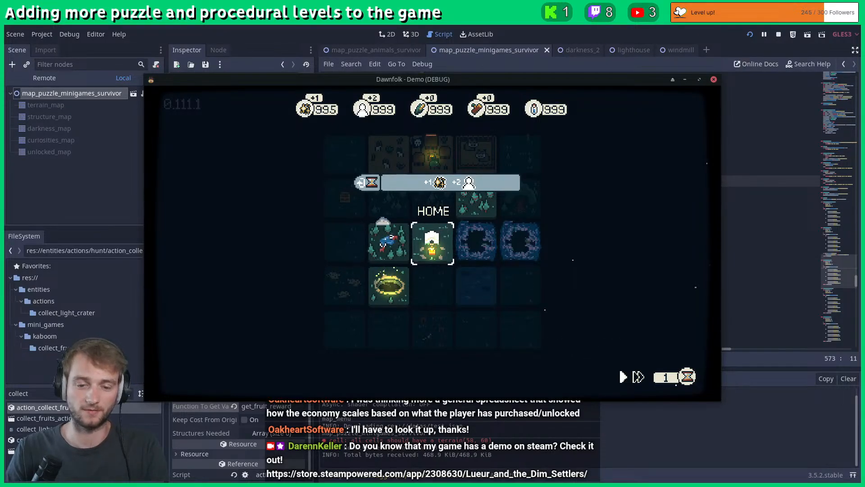
- Upgrade the Home tile and start the hunt action on the adjacent forest tile
key(space)
key(space)
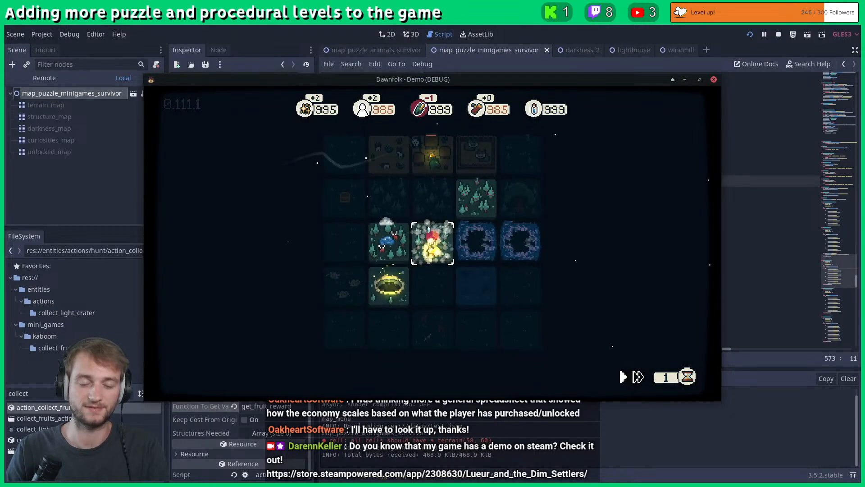
key(Left)
key(space)
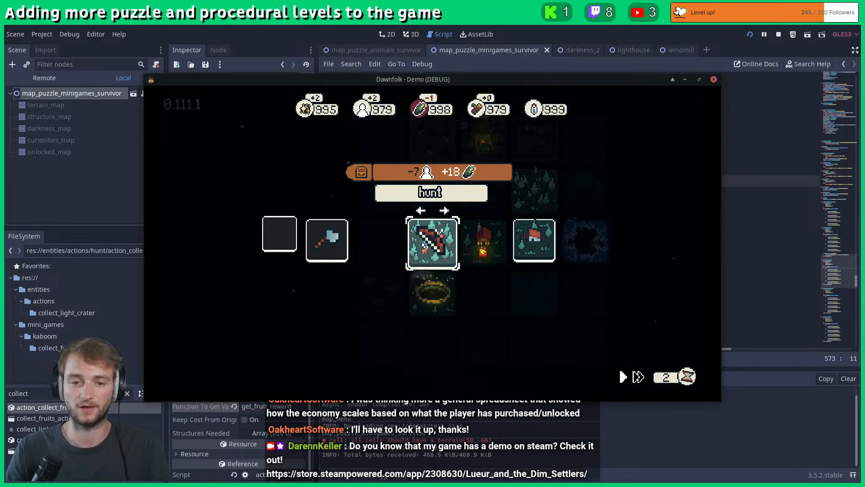
key(Right)
key(Left)
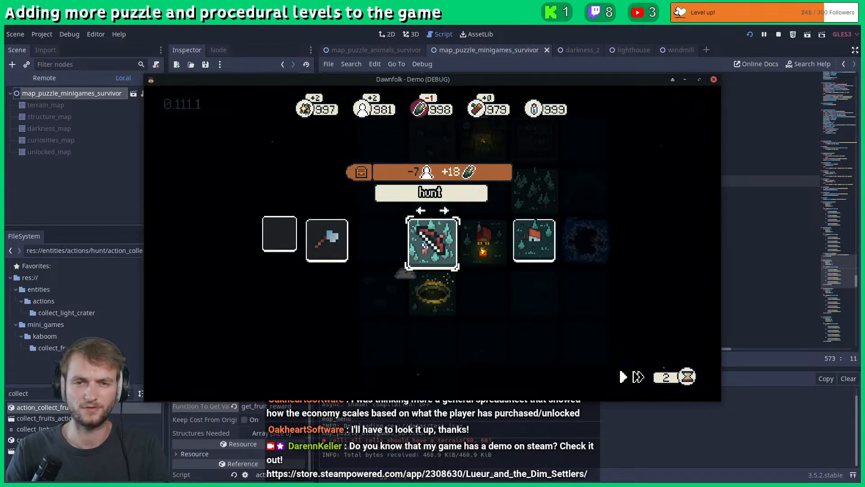
key(space)
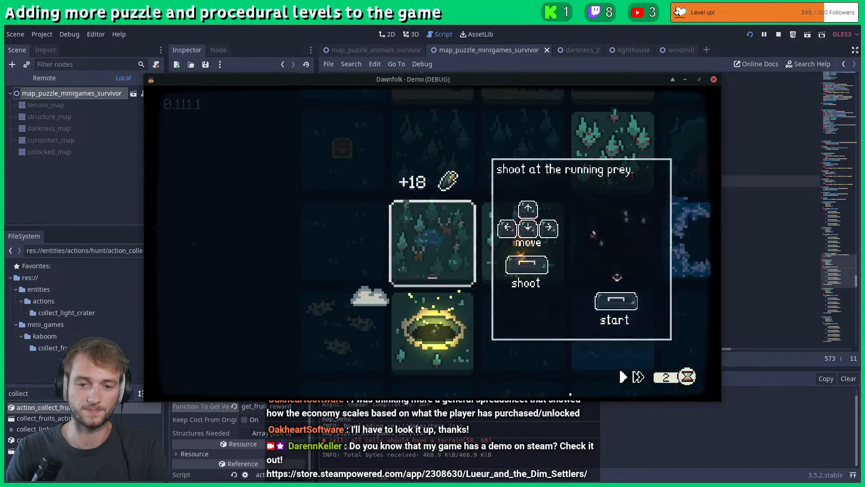
- Play the hunting minigame, shooting arrows at the running prey until the round ends
key(space)
key(Left)
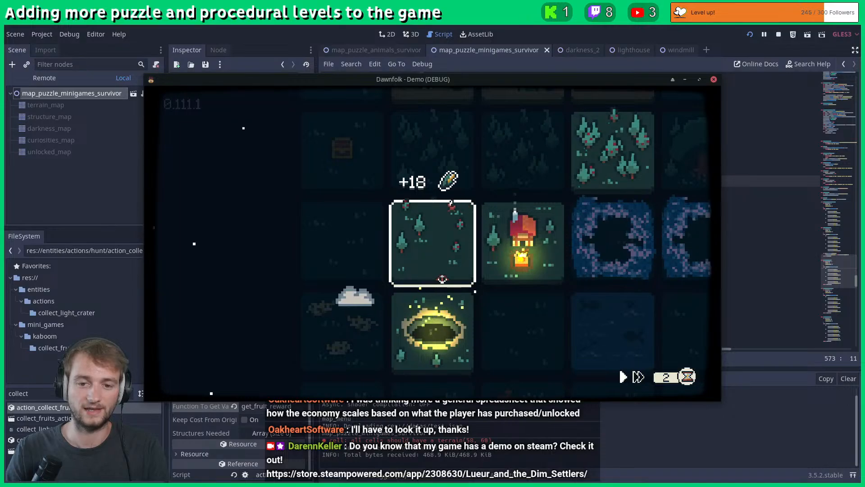
key(space)
key(space)
key(space)
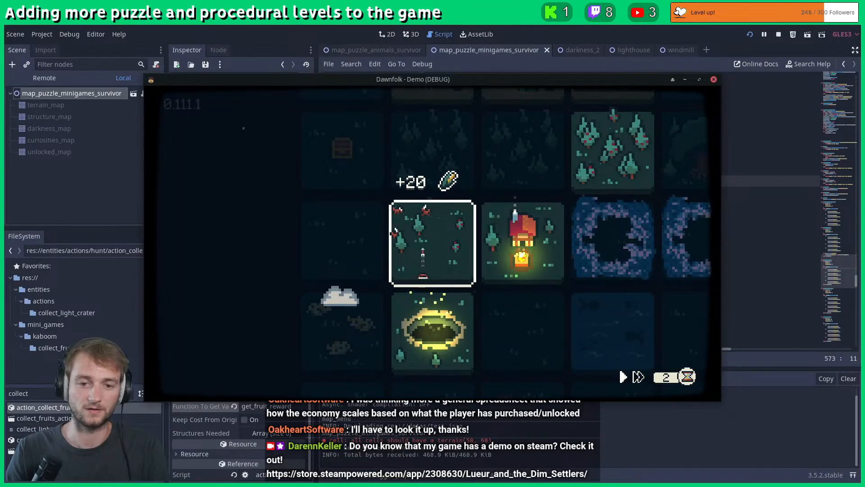
key(space)
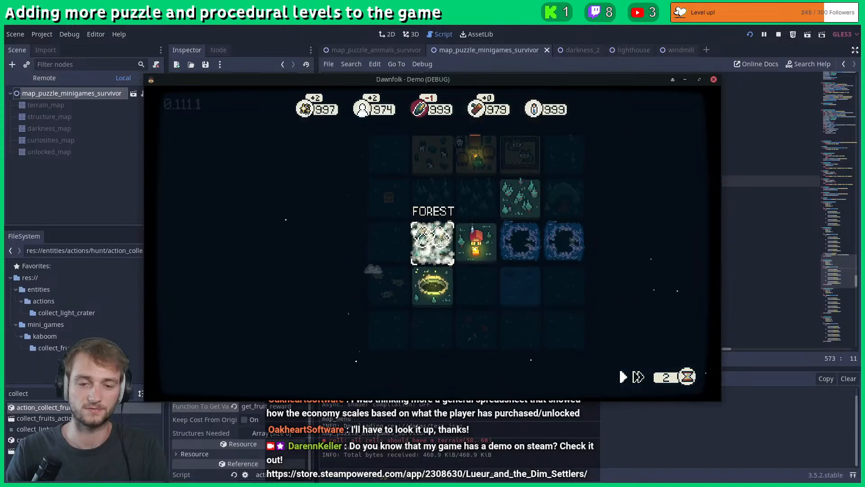
- Start bow fishing on the water tile below the dark gusts and shoot all the fish in the minigame
key(Right)
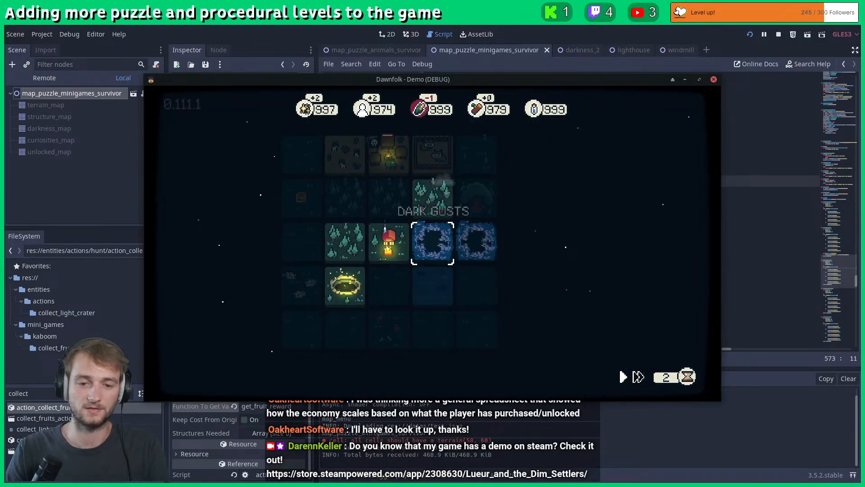
key(Down)
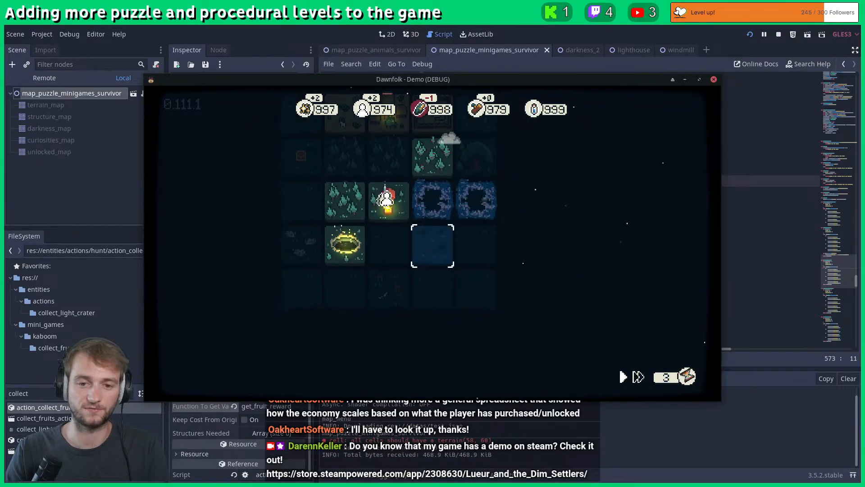
key(space)
key(space)
key(space)
key(space)
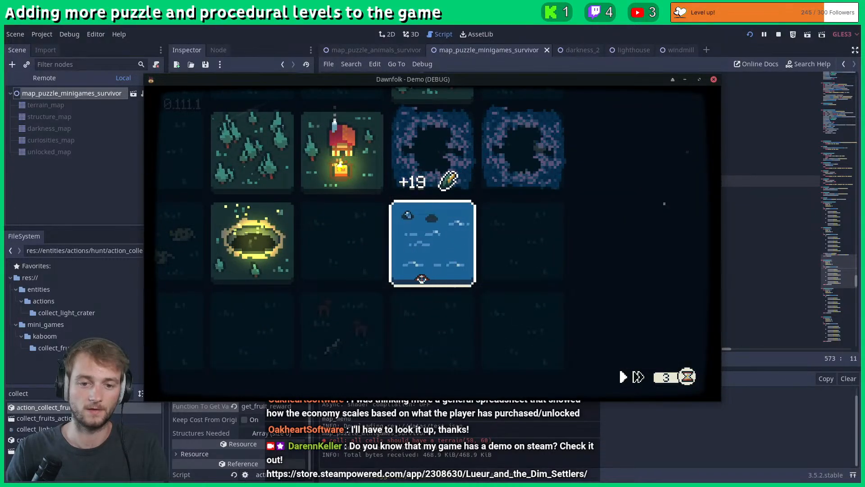
key(space)
key(space)
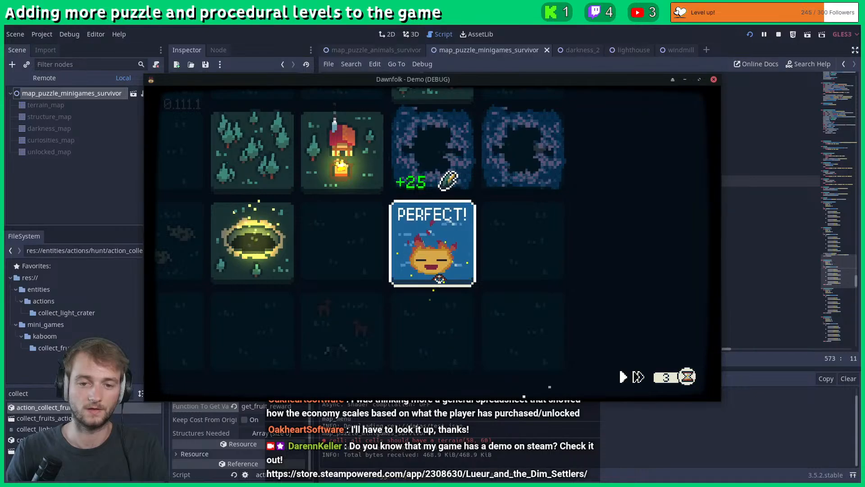
- Close the game and start filling in the food-with-bonus value in the Level design puzzles note
click(714, 79)
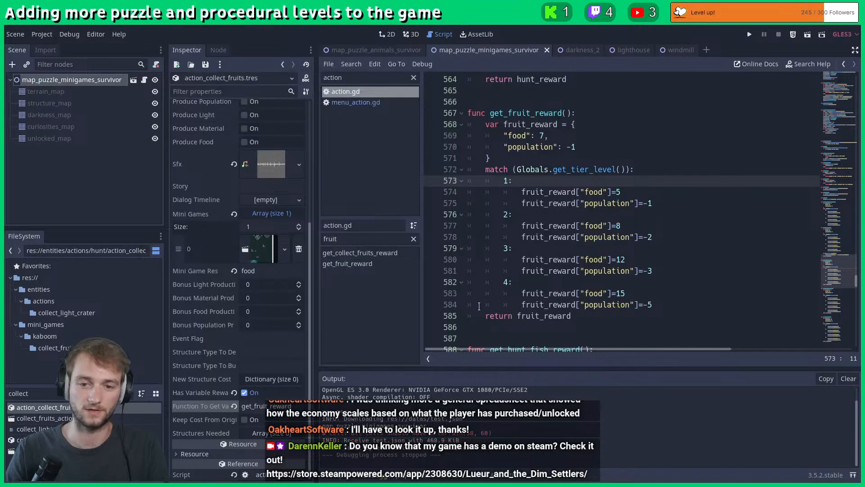
key(alt+Tab)
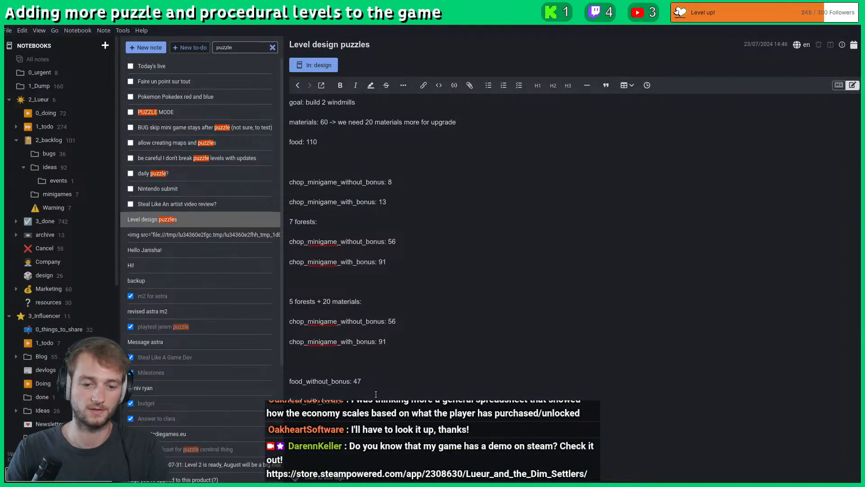
text(2)
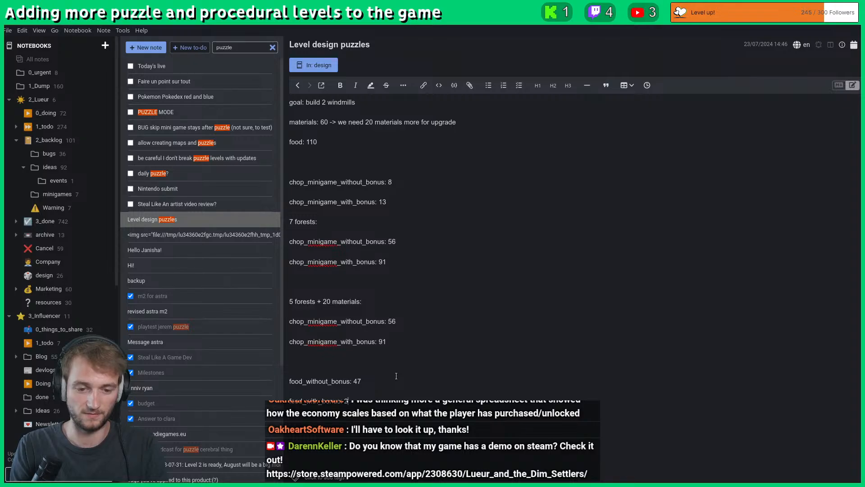
- Return to Godot, run the game again and open the minigames puzzle level
key(alt+Tab)
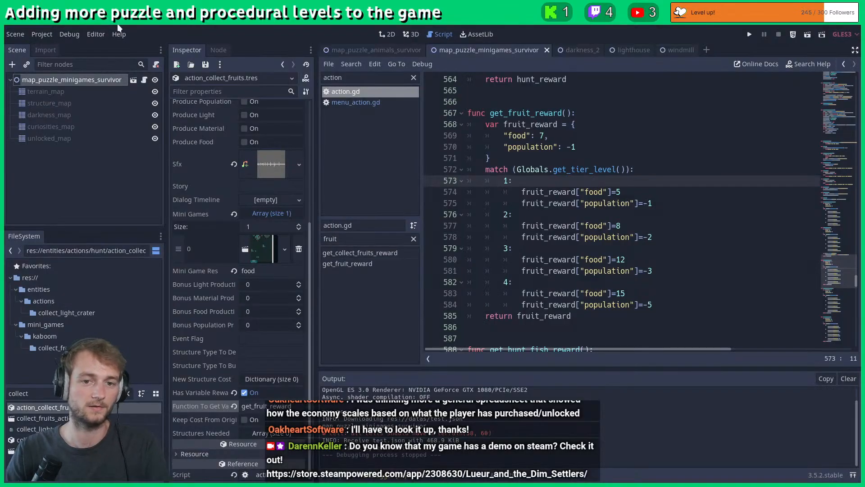
click(750, 35)
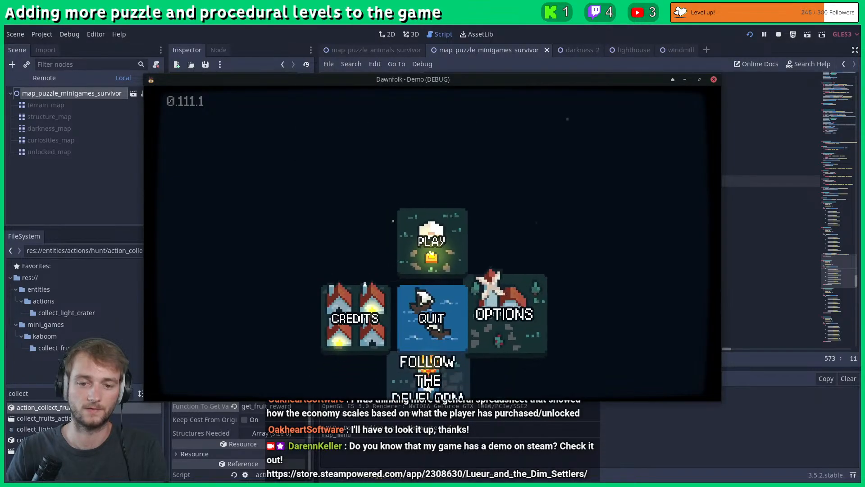
key(Up)
key(Up)
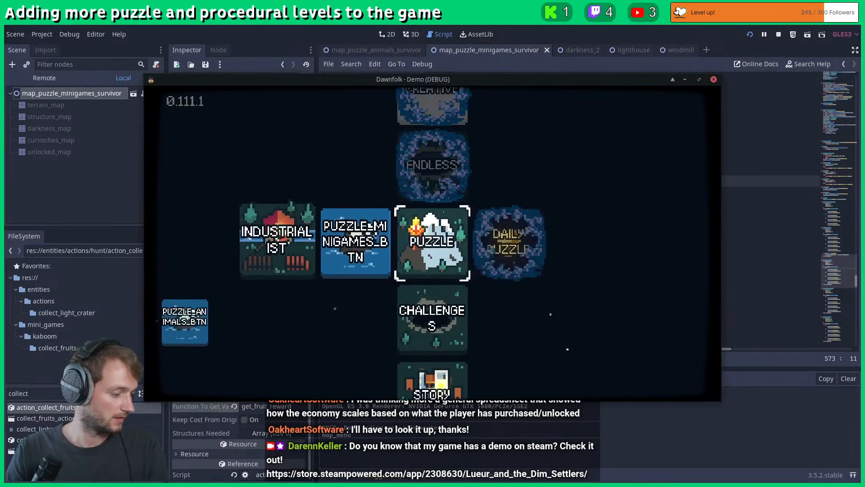
key(Left)
key(Return)
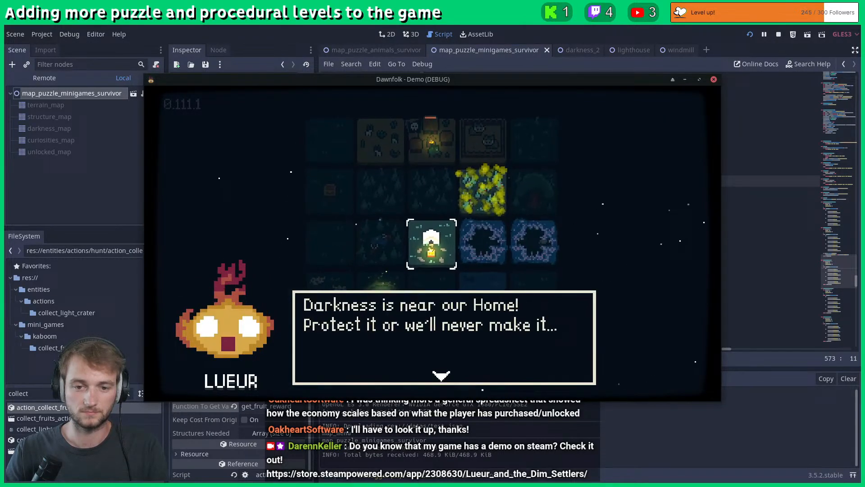
- Illuminate the fruit forest tile, enable the skip dialogs cheat, and start the collect fruits action there
key(Return)
key(Right)
key(Up)
key(Return)
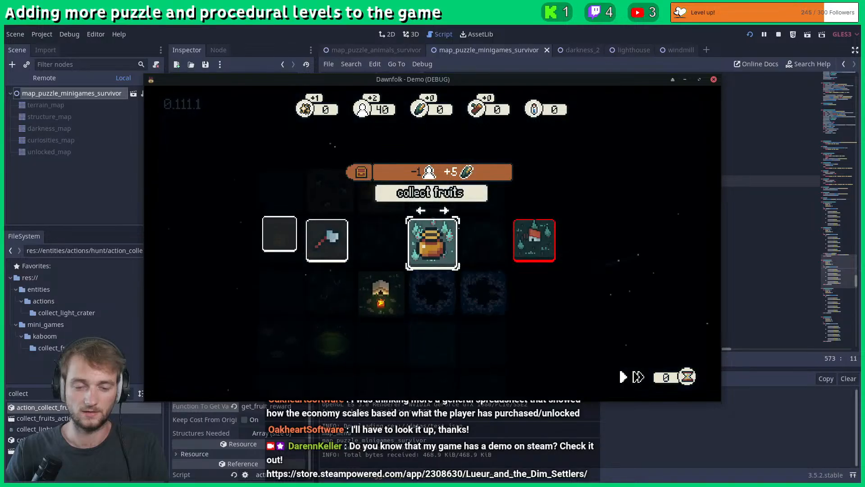
key(F1)
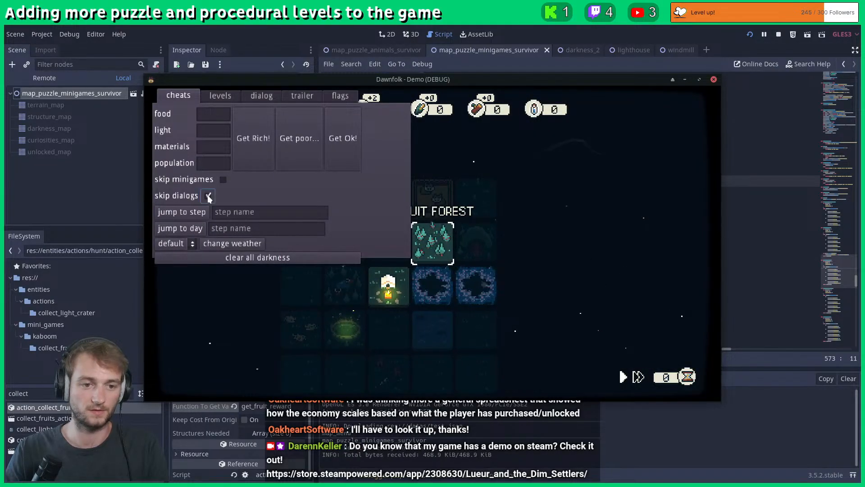
key(F1)
key(Return)
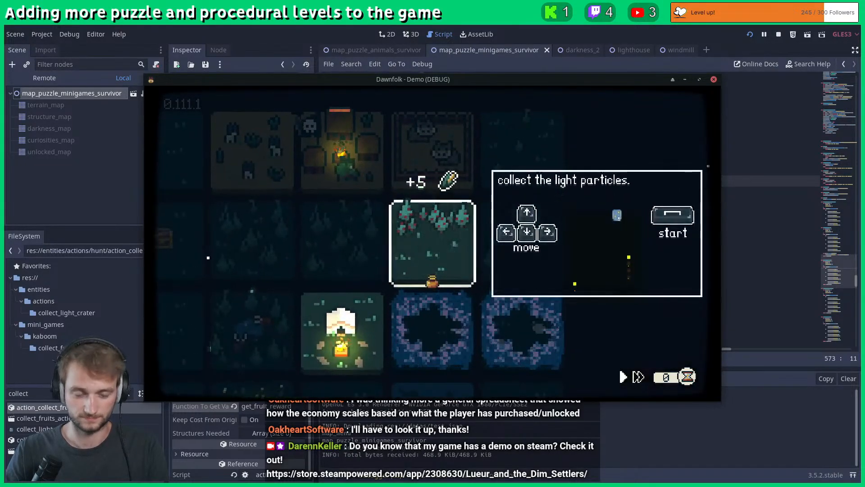
- Catch all the falling fruits, close the game, and set the note's food-with-bonus value to 59
key(Left)
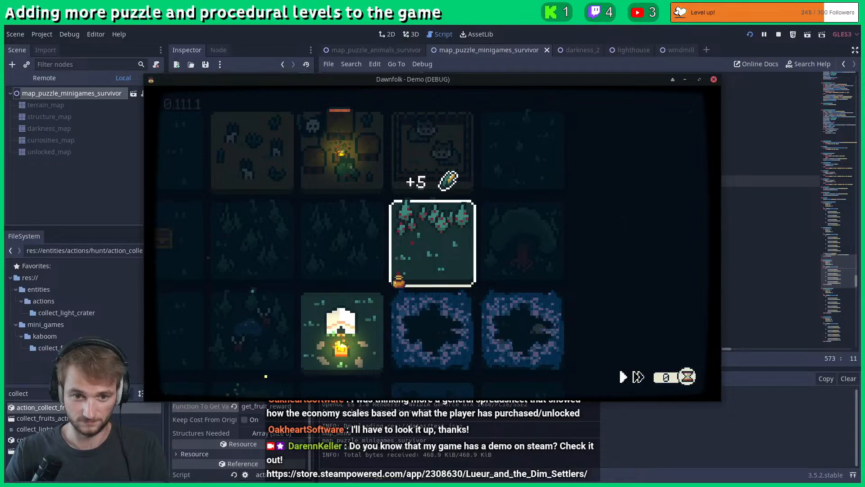
key(Right)
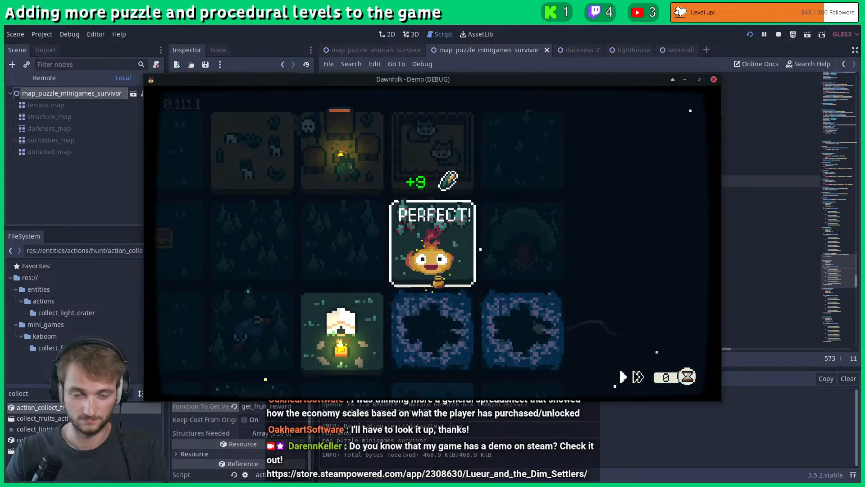
click(714, 79)
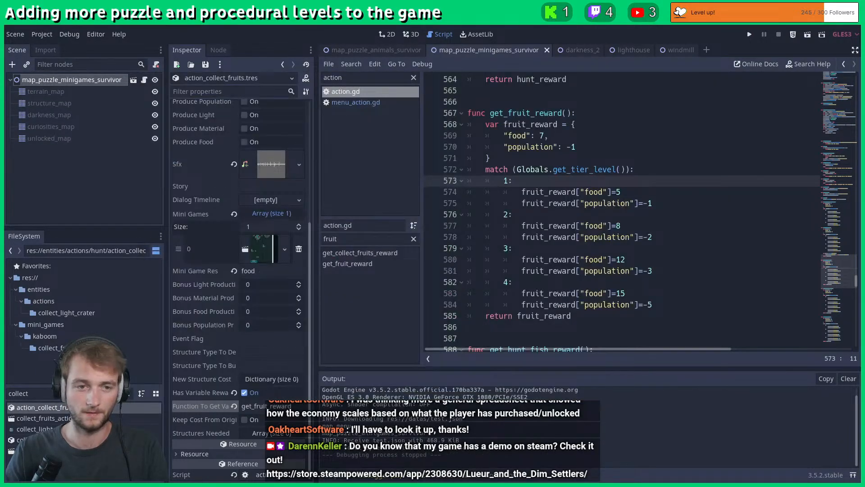
key(alt+Tab)
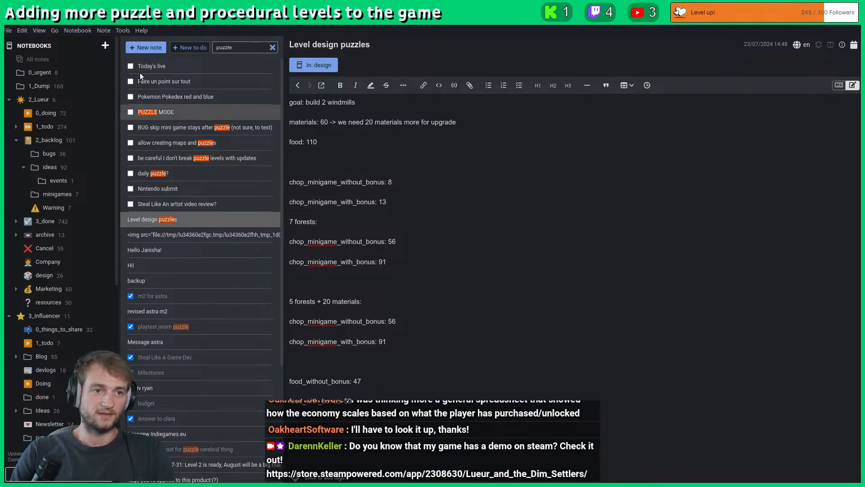
- Switch back to Godot and relaunch the game into the minigames puzzle level for another playtest
key(alt+Tab)
click(748, 35)
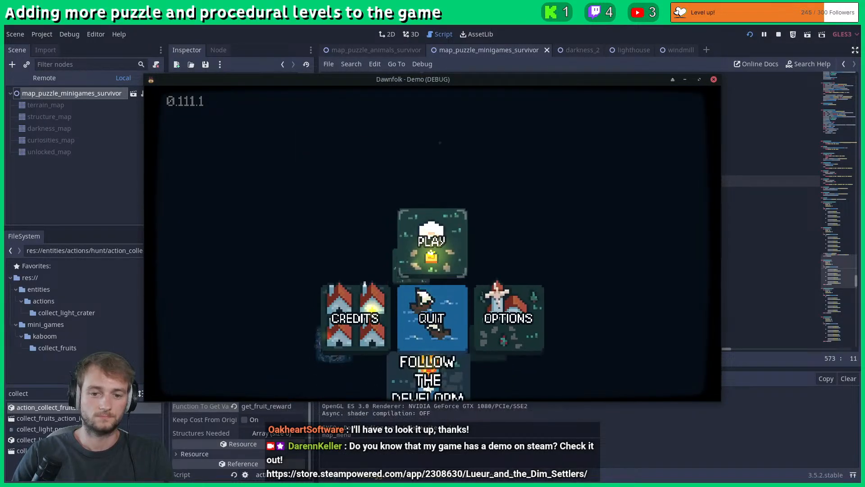
key(Up)
key(Up)
key(Up)
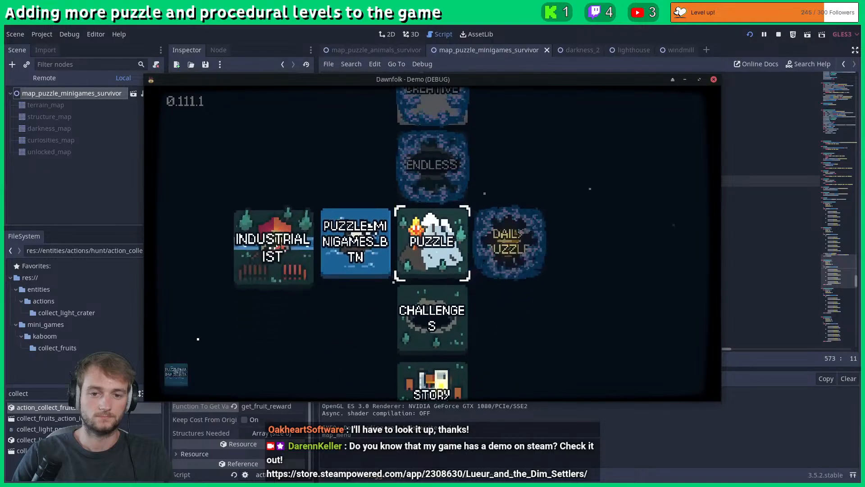
key(Return)
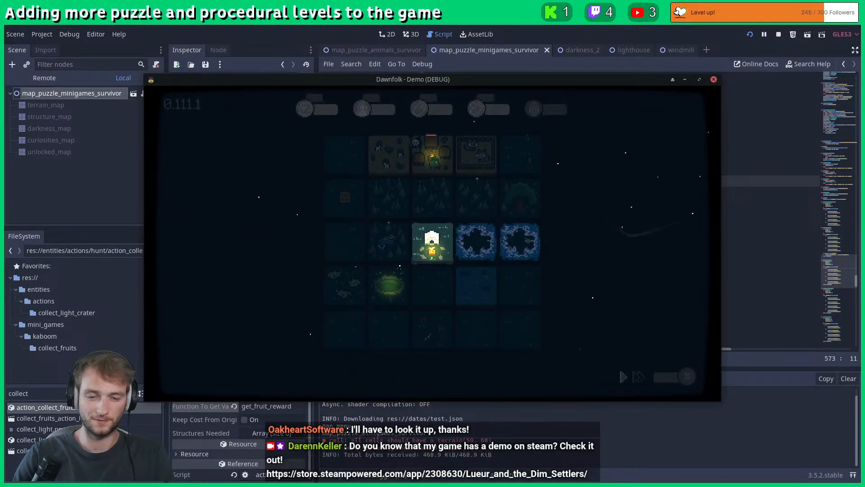
- Dismiss the opening dialog, light up the animal tile in the upper row, and slaughter its animals for 30 food
key(Return)
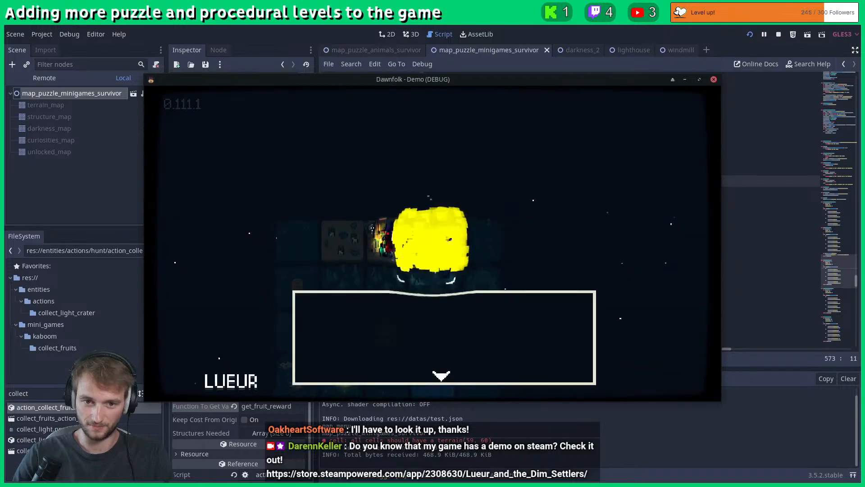
key(Return)
key(Up)
key(Up)
key(Right)
key(Return)
key(Right)
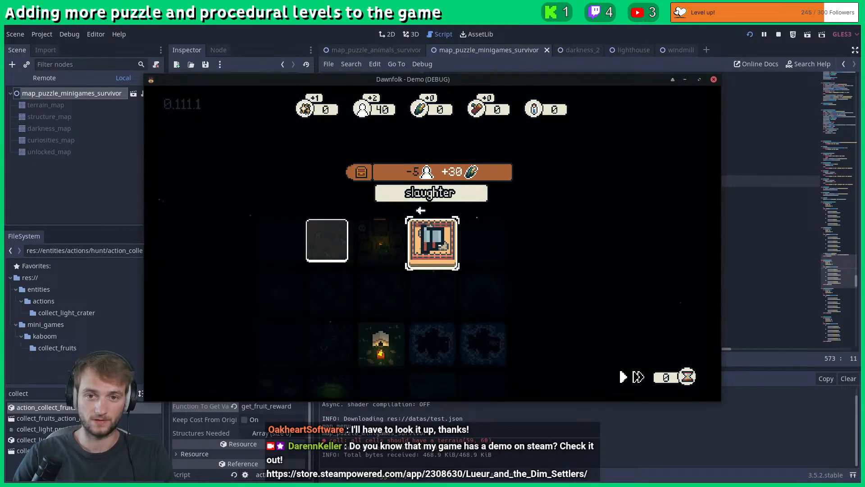
key(Return)
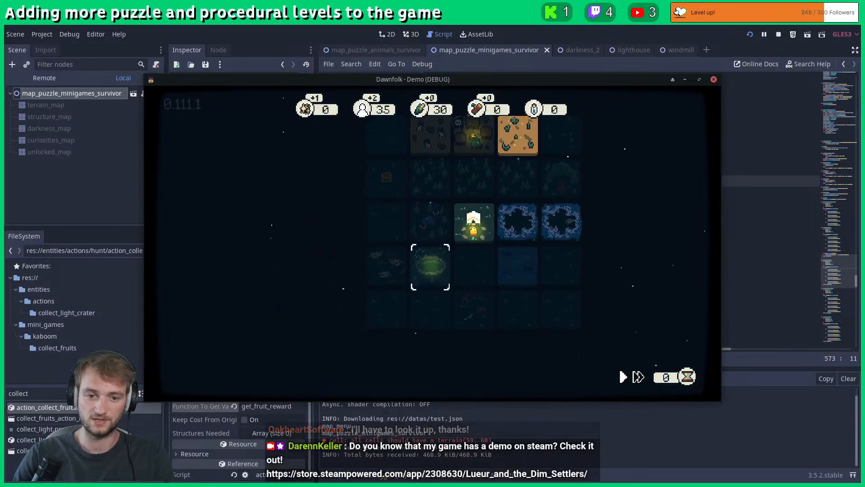
- Give all resources with the Get Rich cheat, illuminate the dark mist tile beside the fruit forest, and slaughter the animals there
key(Left)
key(Return)
key(Escape)
key(F1)
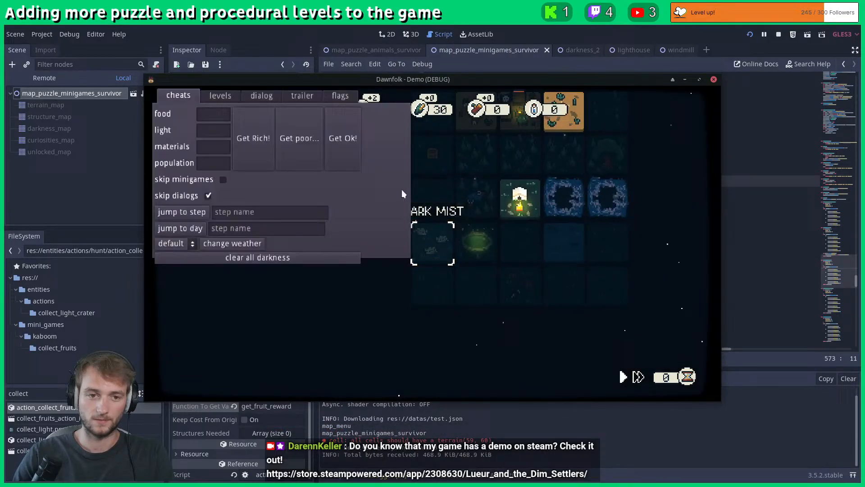
click(257, 152)
key(F1)
key(Return)
key(Return)
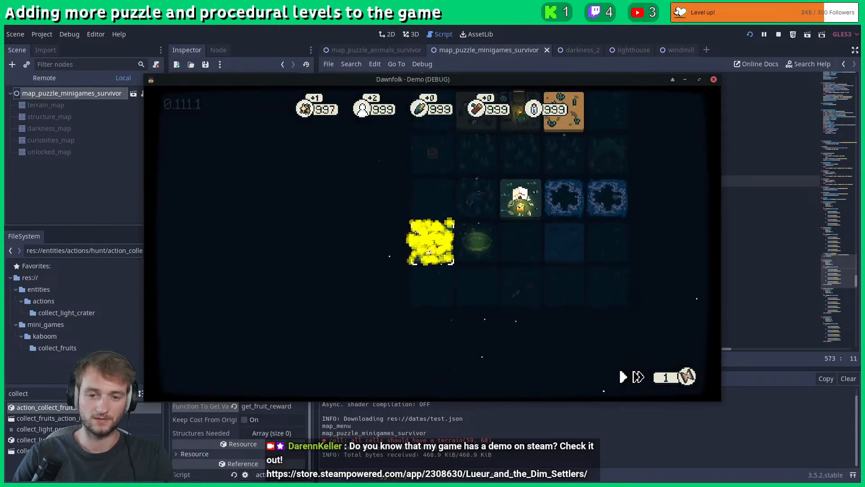
key(Return)
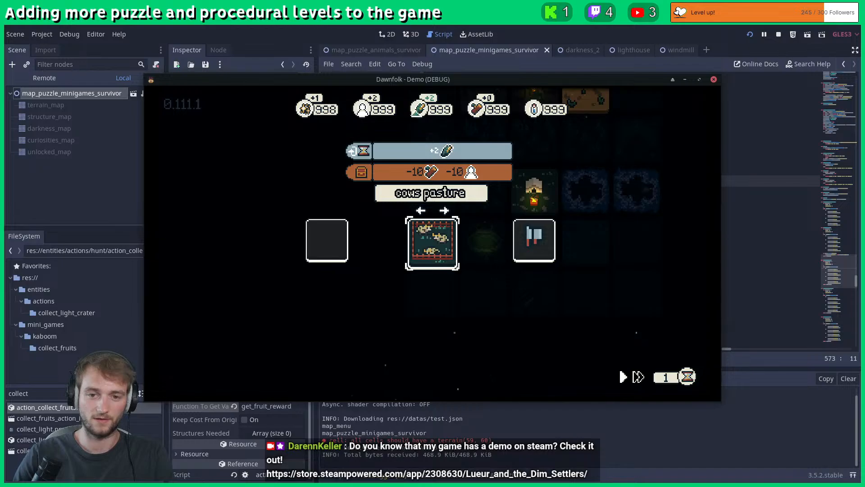
key(Right)
key(space)
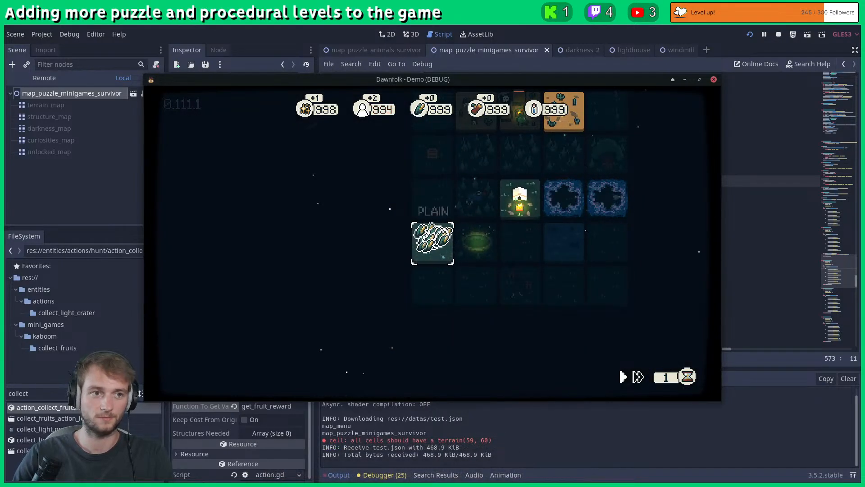
- Switch to the Level design puzzles note and append "+ 60" to both the food_without_bonus and food_with_bonus values
key(alt+Tab)
key(alt+Tab)
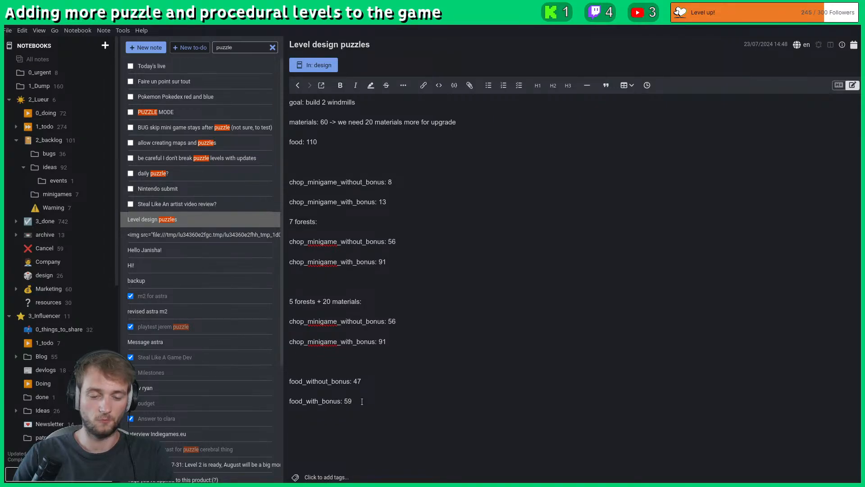
click(378, 381)
text(+)
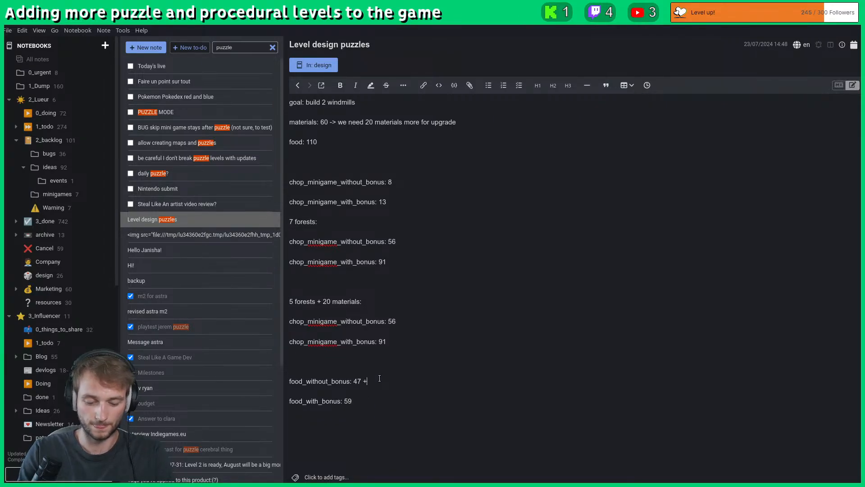
text( 60)
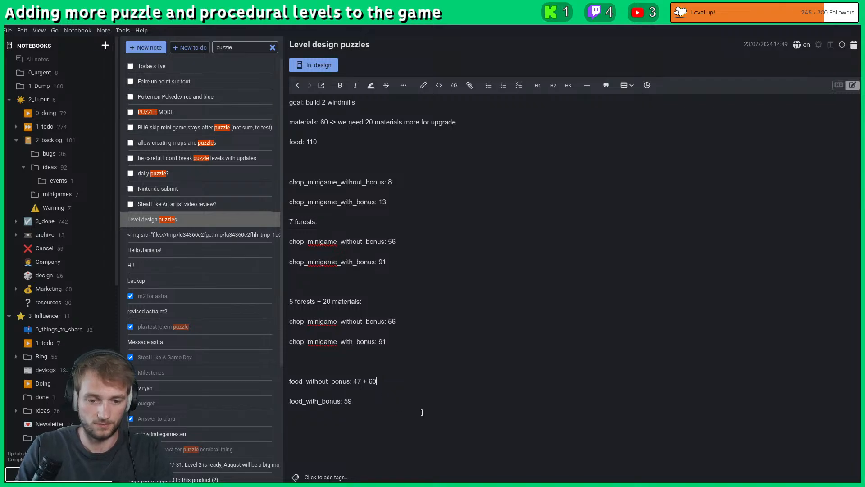
click(380, 396)
text(+ 60)
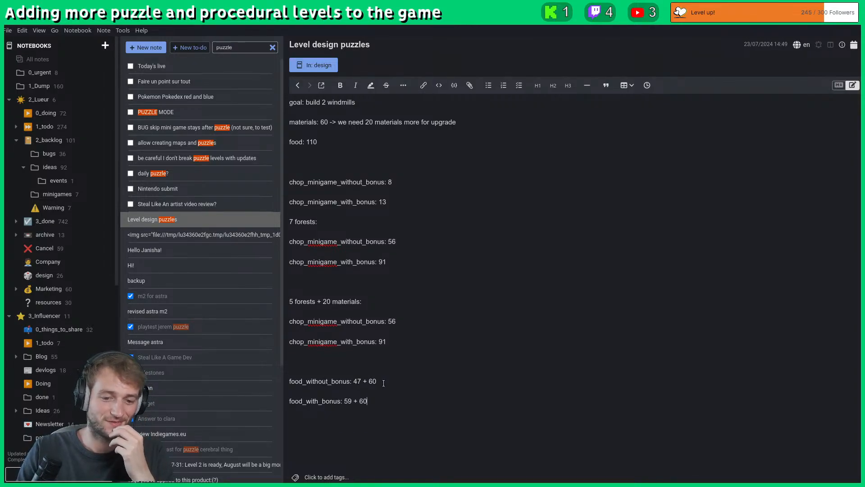
- Return to the running game, check the food cost of tents on the plain tile, and close the game
scroll(318, 242, up, 3)
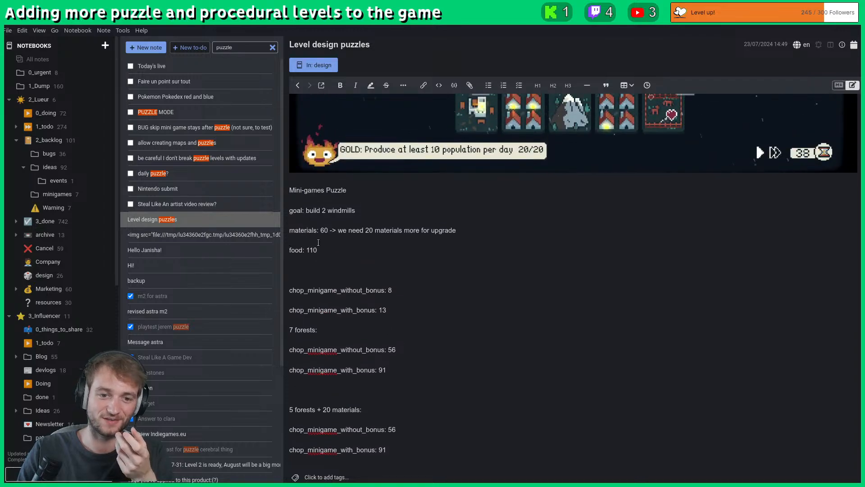
drag(329, 251, 282, 249)
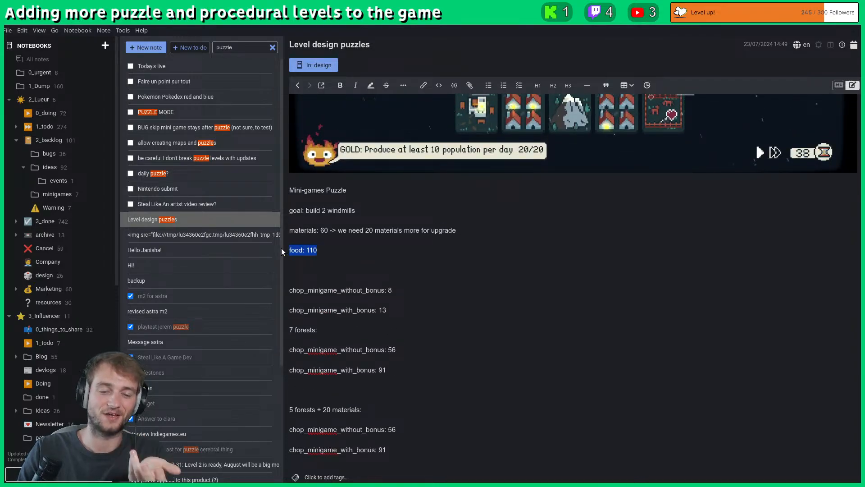
click(330, 256)
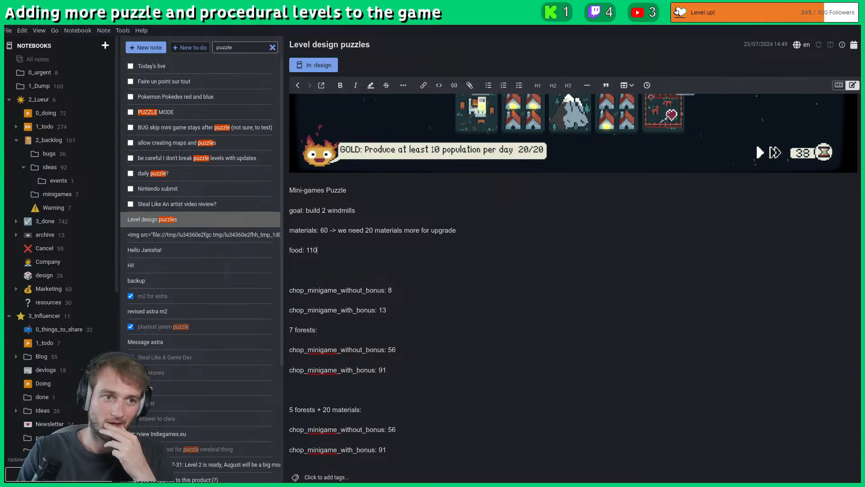
click(64, 10)
click(68, 33)
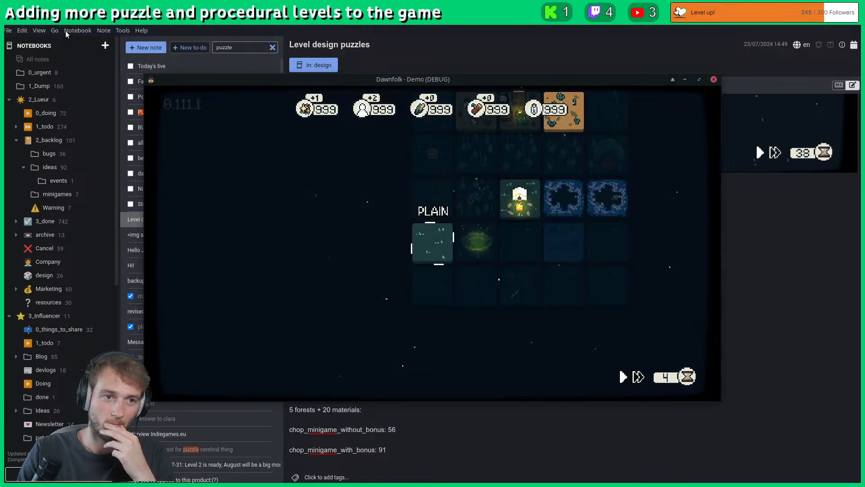
key(space)
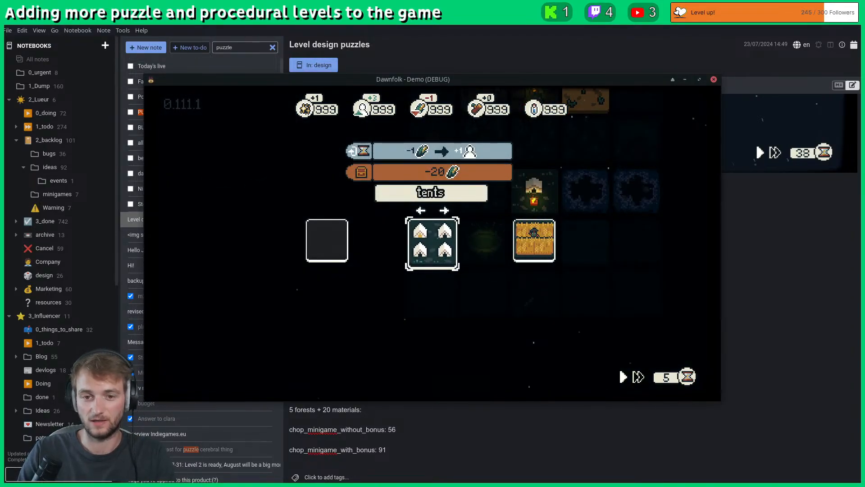
click(714, 79)
- Set the food requirement in the note's Mini-games Puzzle section to 130
key(Left)
key(BackSpace)
text(3)
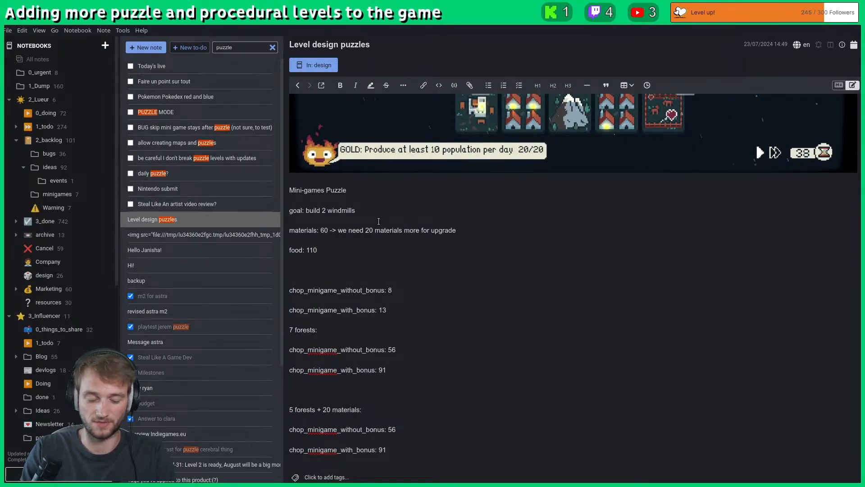
- Review the Mini-games Puzzle requirements against the chop minigame totals and the food values with and without bonus
scroll(386, 318, down, 5)
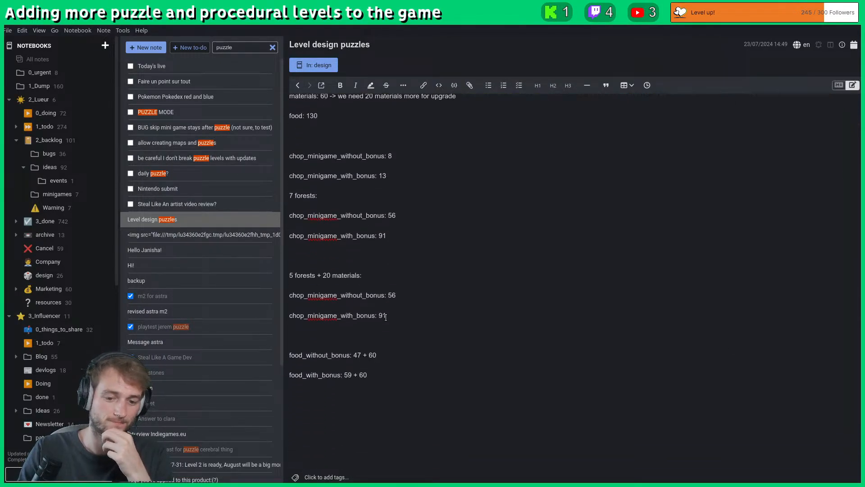
click(376, 344)
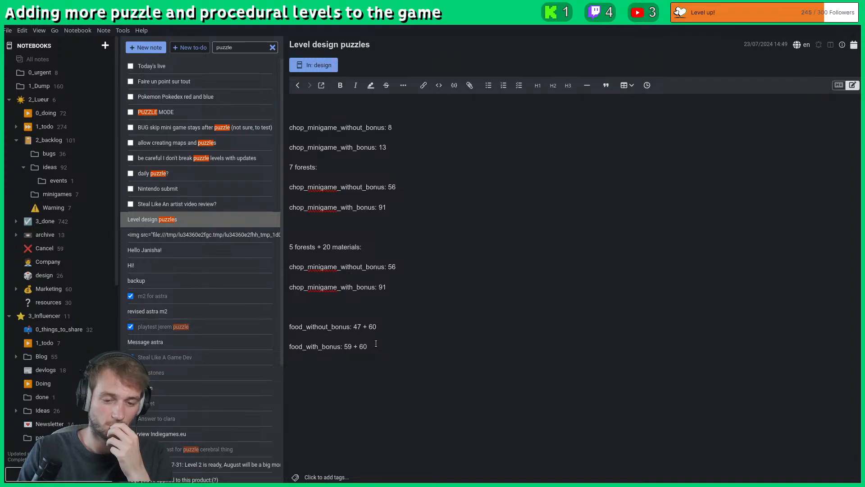
scroll(376, 343, up, 2)
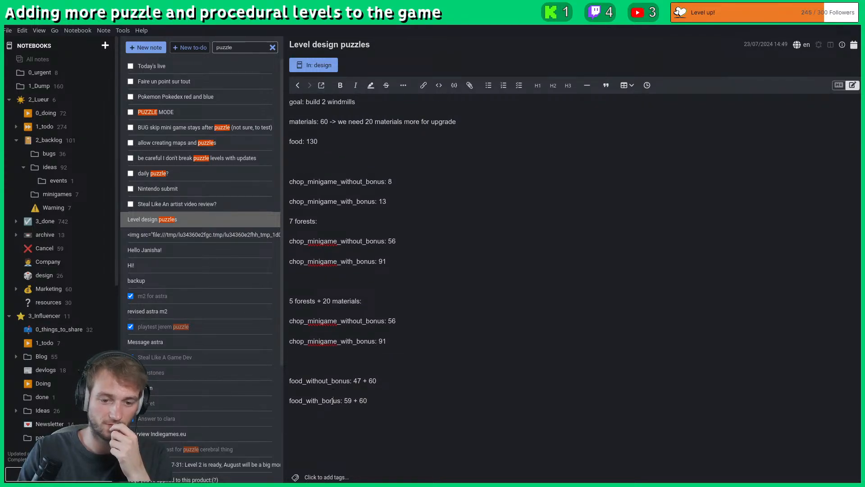
scroll(408, 412, up, 2)
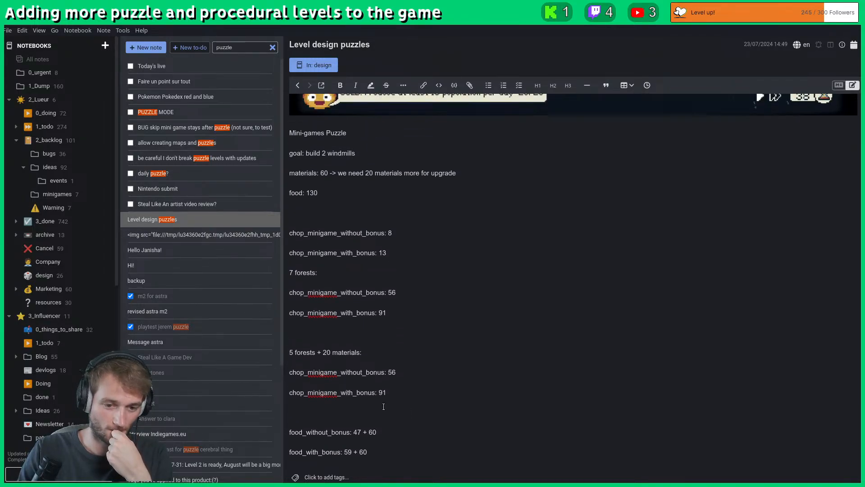
scroll(383, 406, up, 10)
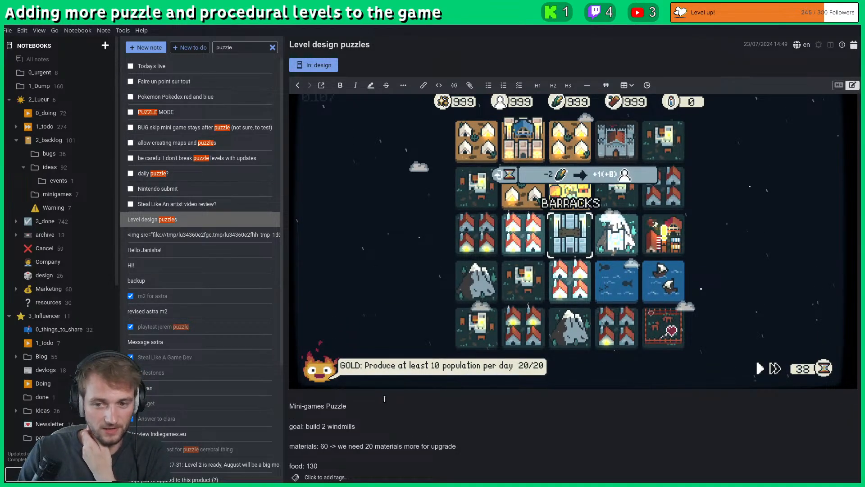
scroll(423, 414, down, 14)
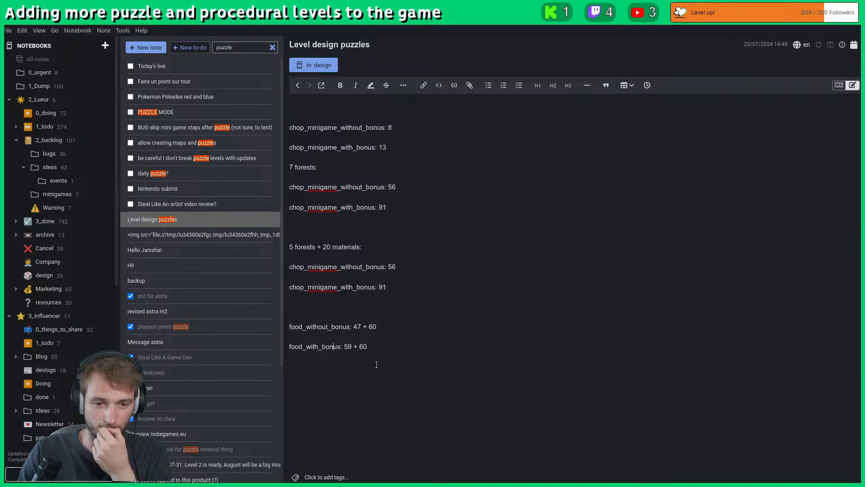
scroll(377, 364, up, 2)
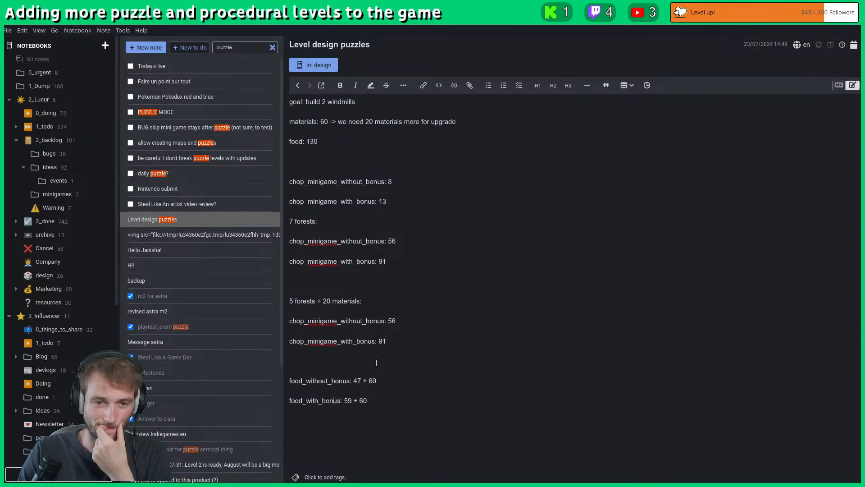
scroll(376, 363, up, 4)
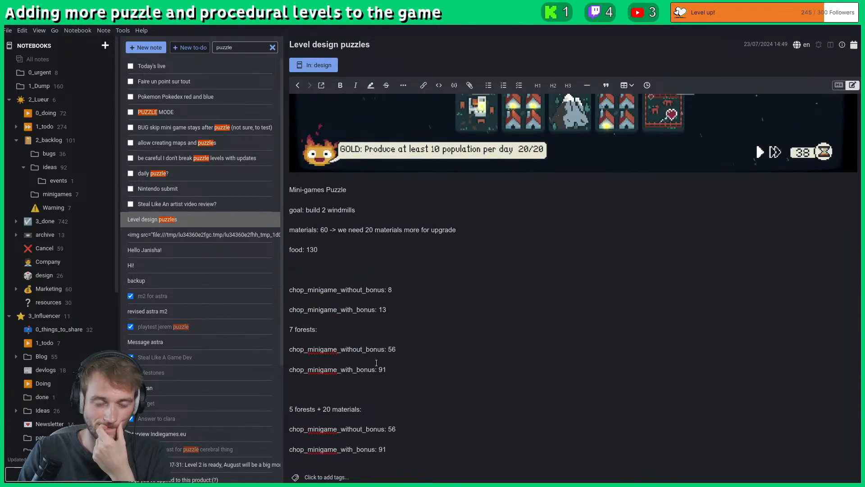
scroll(376, 363, down, 4)
scroll(376, 363, up, 2)
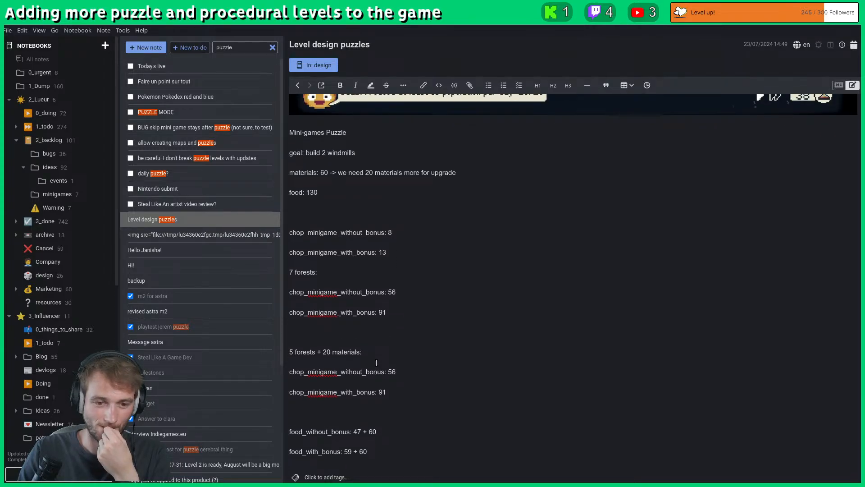
scroll(376, 363, down, 2)
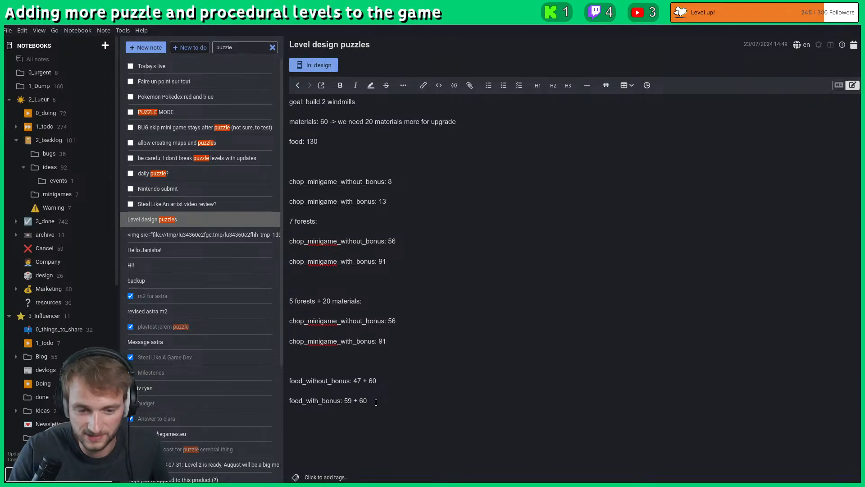
scroll(376, 402, up, 1)
scroll(376, 403, up, 1)
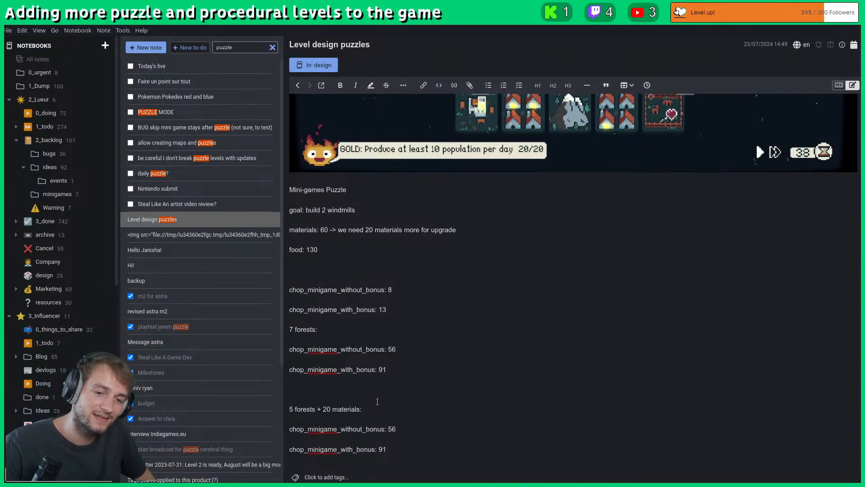
scroll(414, 393, down, 3)
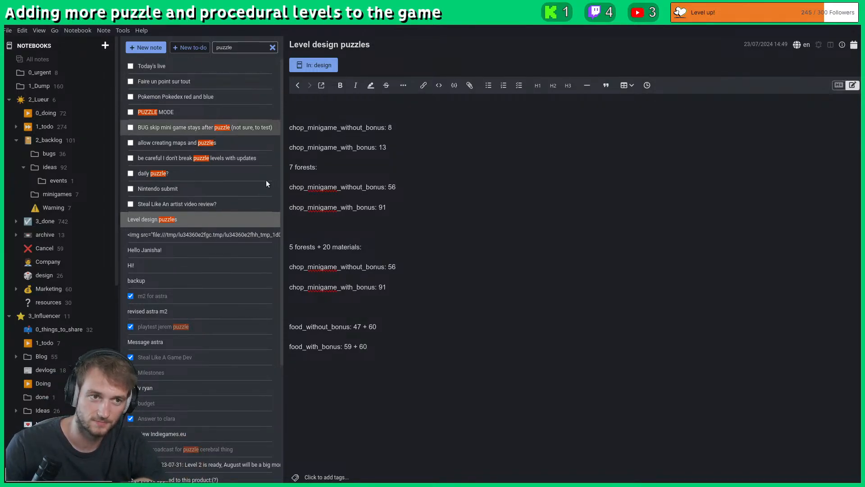
- Add the line "2 hunt + 1 fish + 1 fruit" directly above the food_without_bonus entry in the note
click(301, 308)
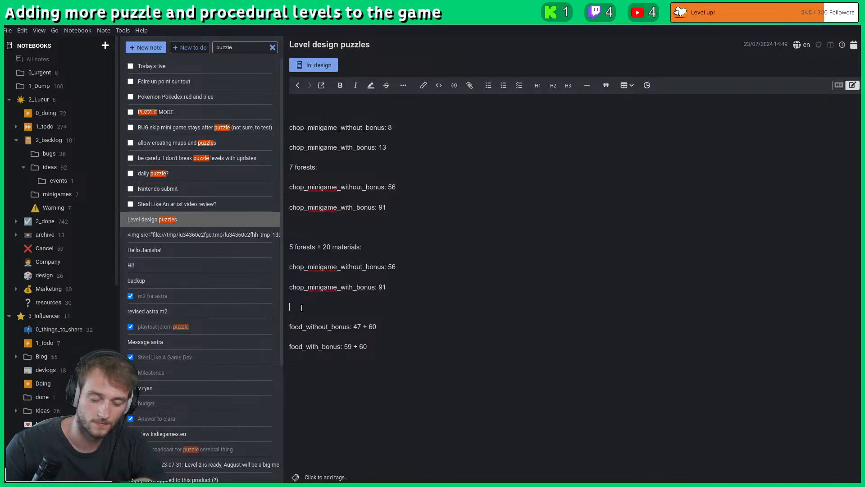
key(Return)
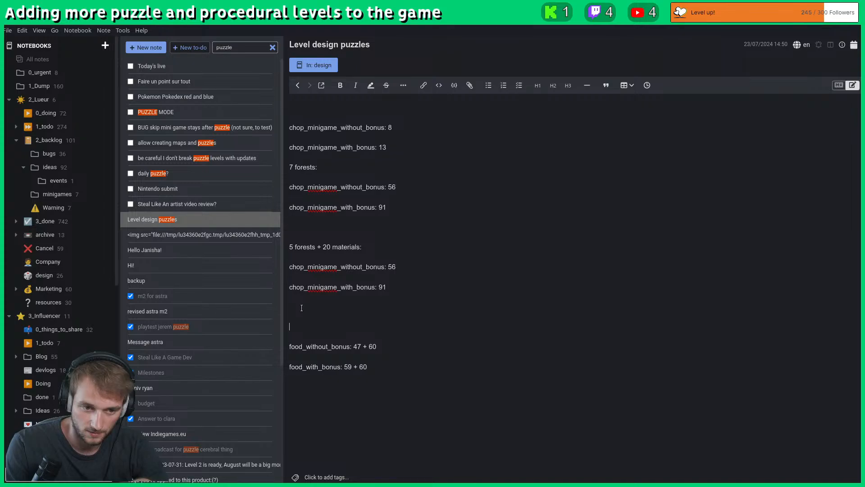
text(2 hunt + 1)
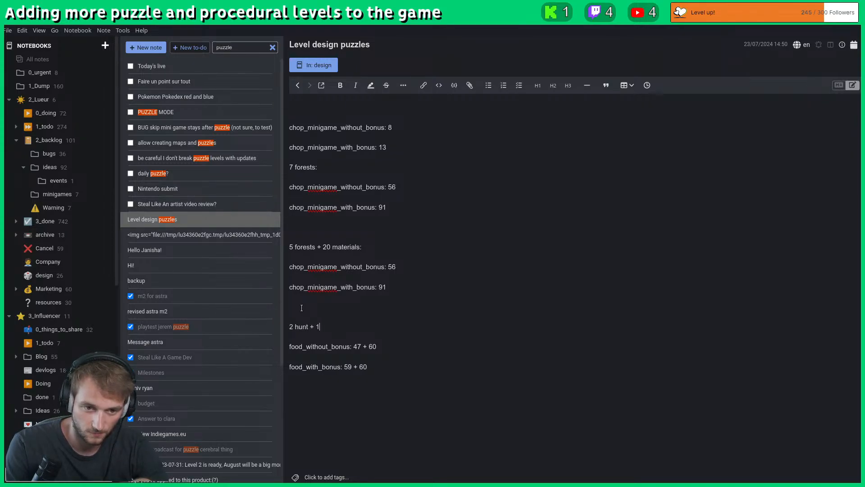
text( fish + 1)
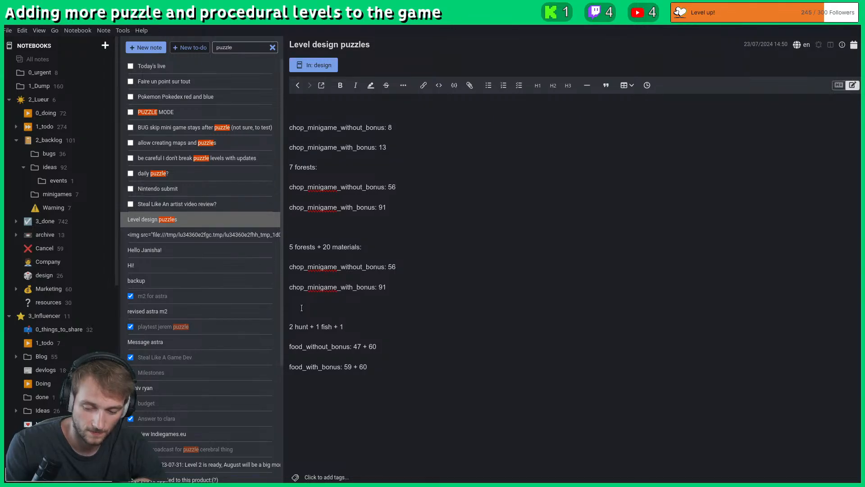
text( fruit)
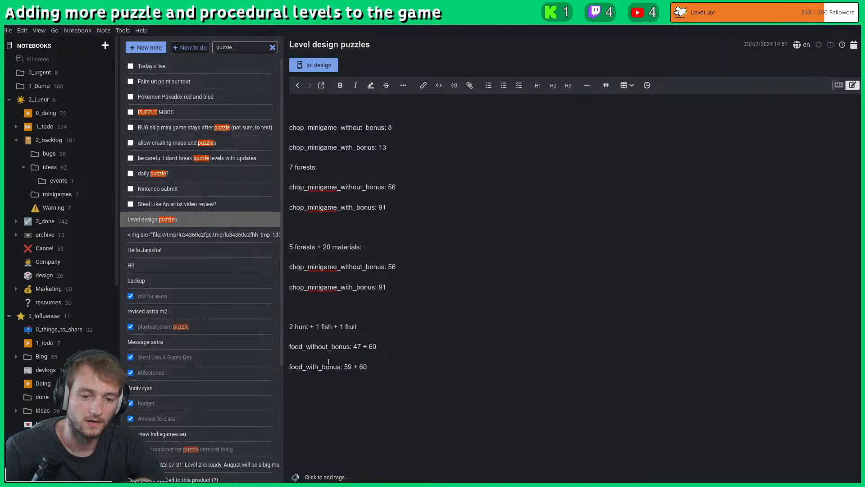
click(359, 346)
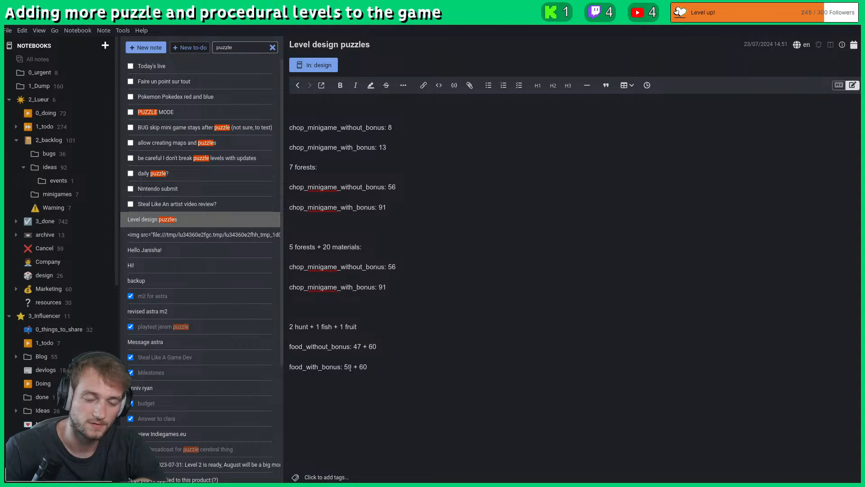
- Append "+ 25" to the food_with_bonus entry in the Level design puzzles note
double_click(349, 368)
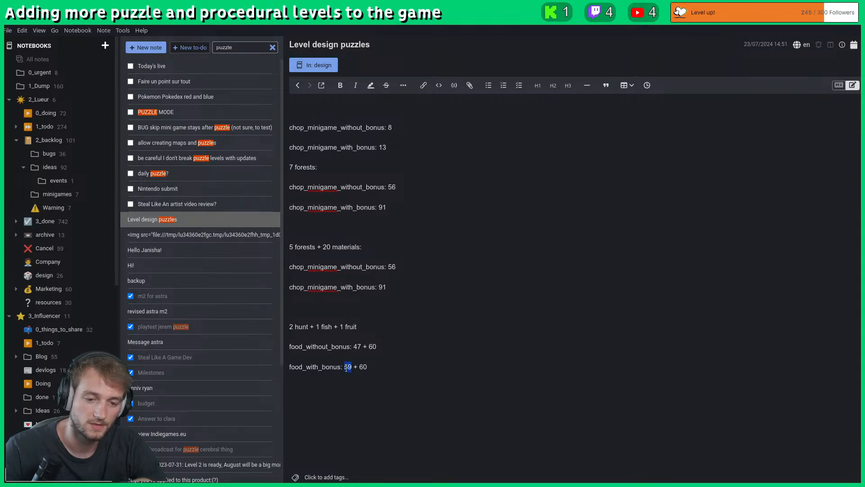
click(348, 367)
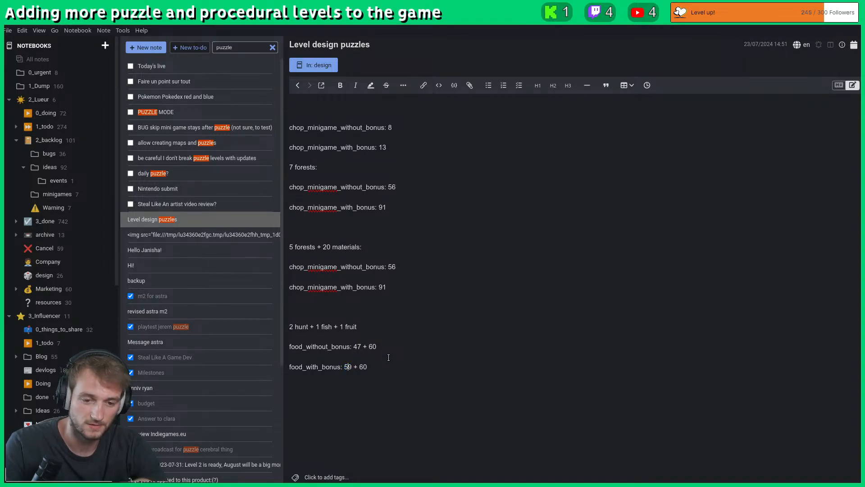
click(400, 375)
text(+25)
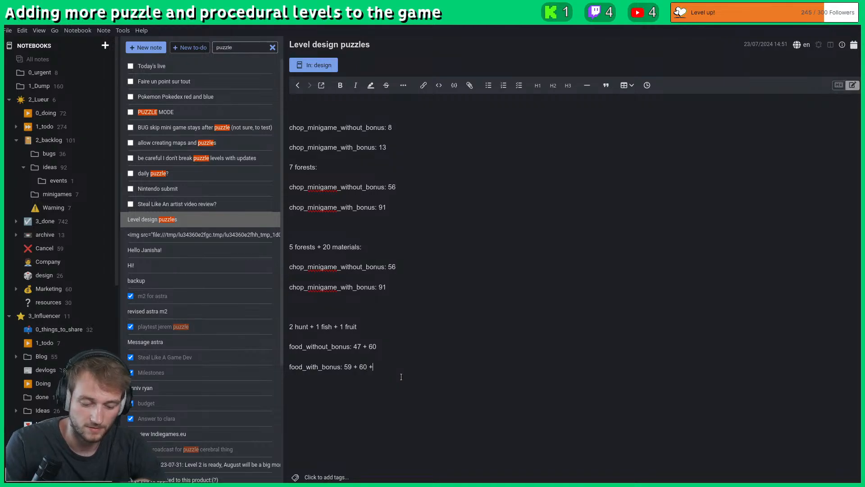
key(Left)
key(Left)
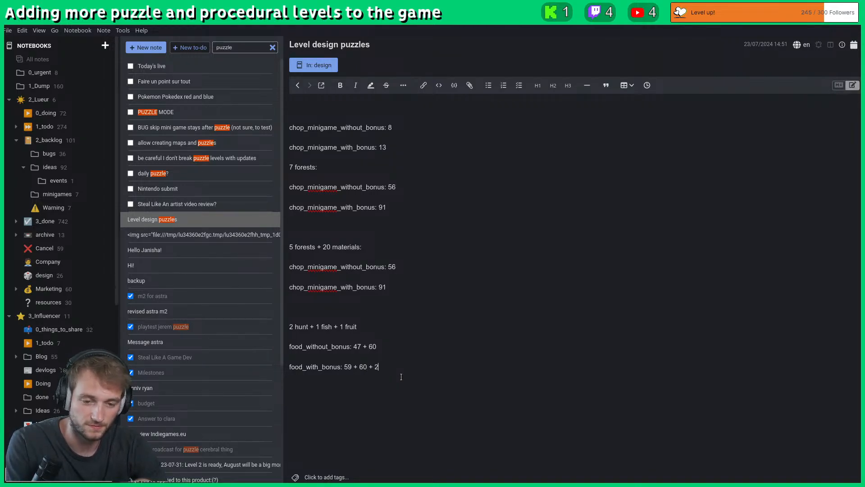
- Append "+ 19" to the food_without_bonus entry
click(388, 346)
text(+ )
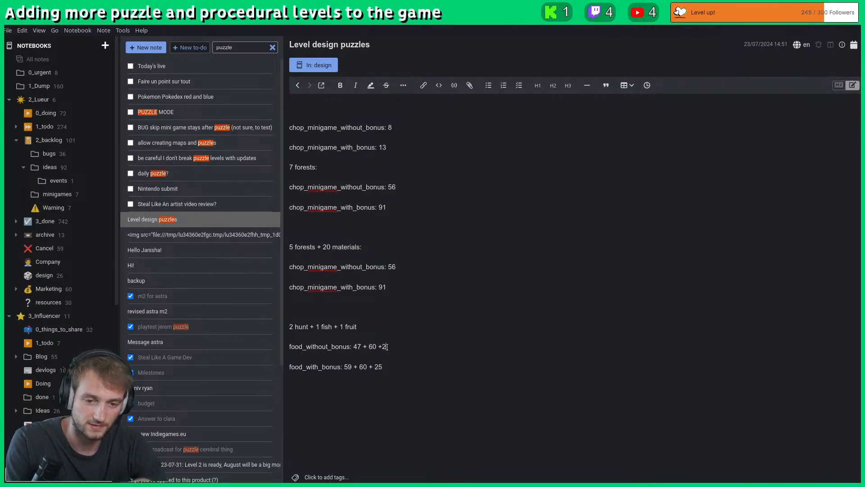
text(19)
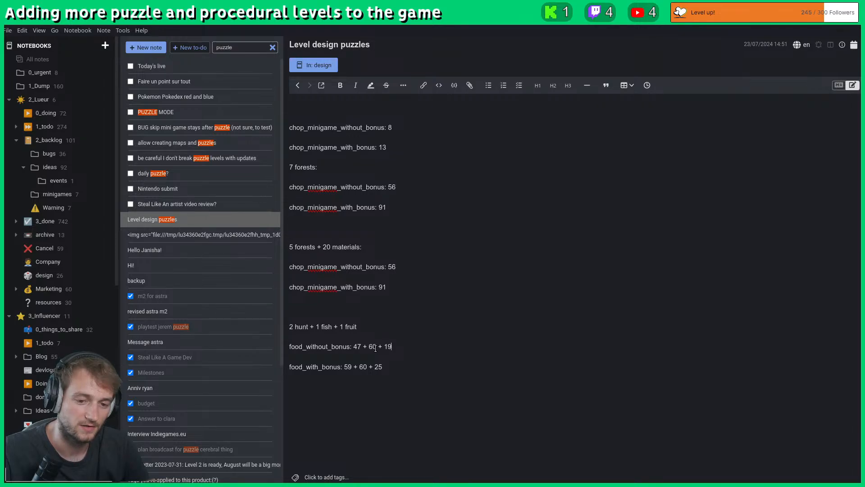
drag(392, 347, 383, 348)
click(400, 346)
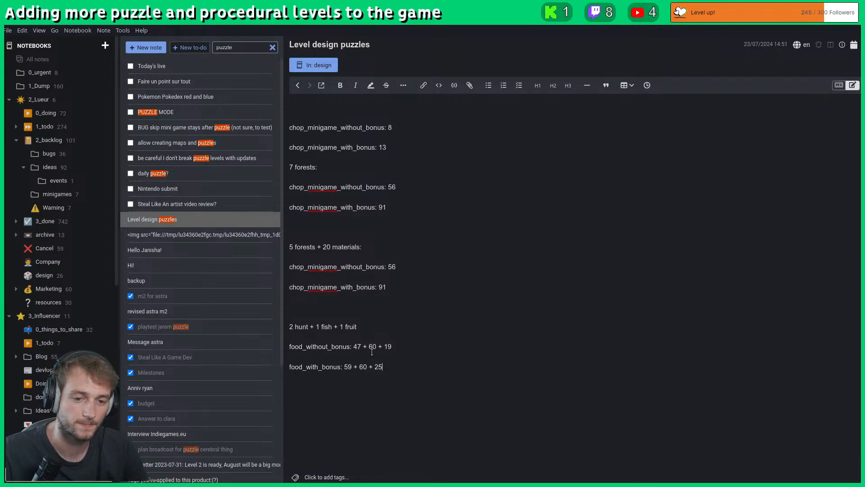
- Extend the food source line starting with "2 hunt" by adding "+ 2 animal dead" at its end
click(359, 327)
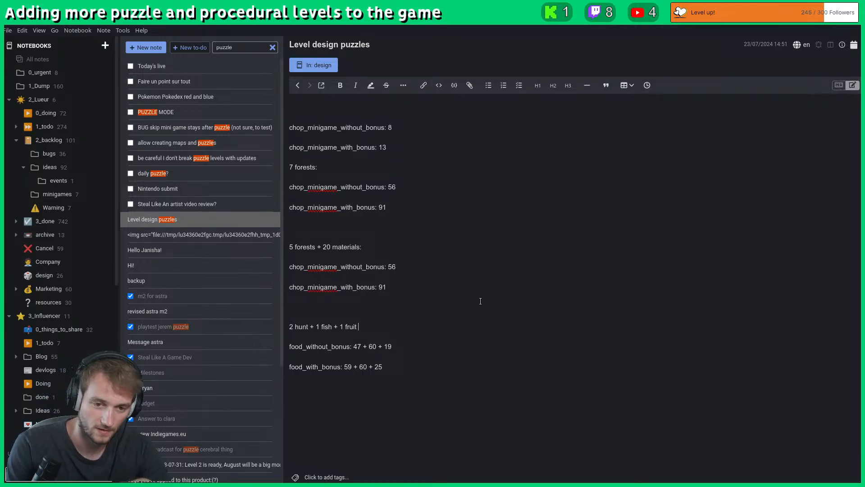
text(+ 2 animal)
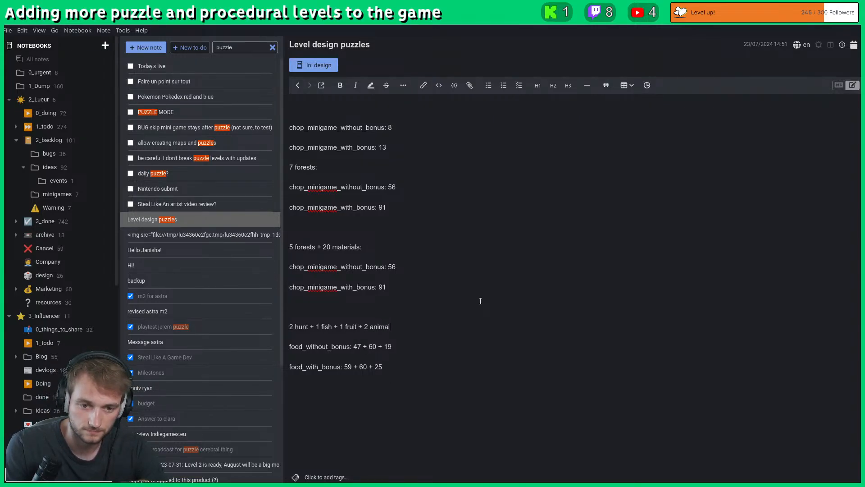
text( dead)
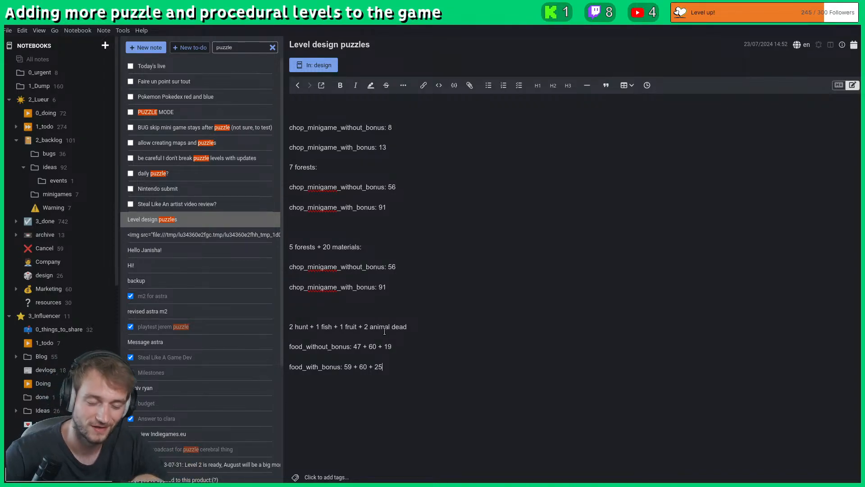
drag(382, 367, 376, 368)
click(391, 369)
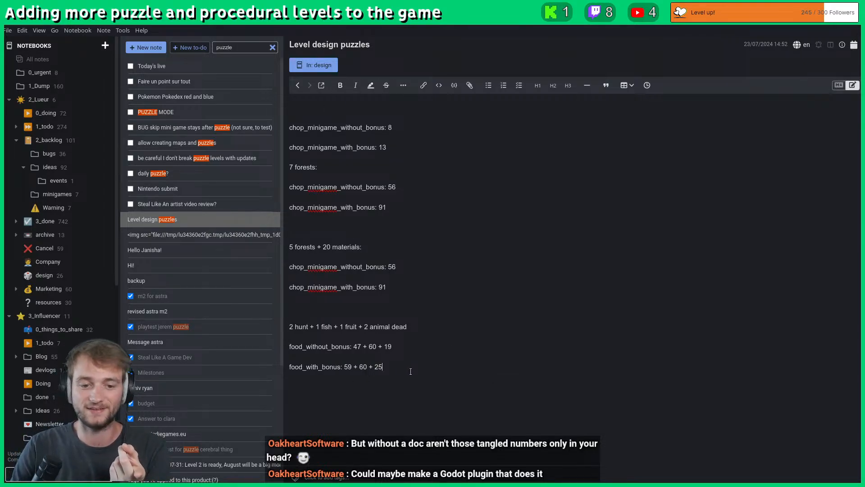
- Review the food sources and bonus values against the Mini-games Puzzle requirements and the chop minigame totals
drag(289, 327, 422, 328)
click(371, 327)
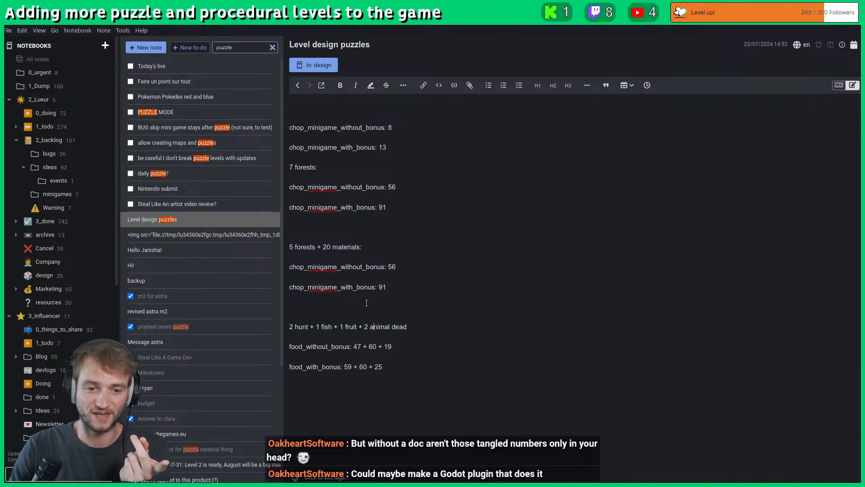
scroll(341, 191, up, 4)
scroll(320, 255, down, 3)
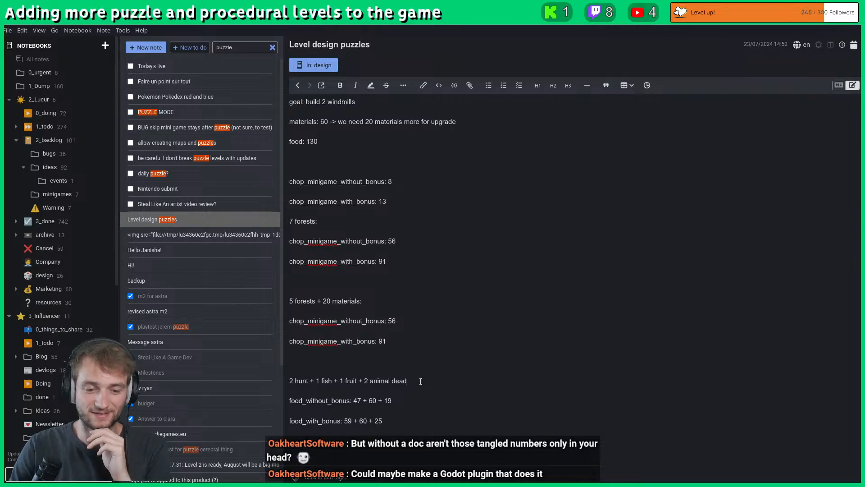
click(420, 382)
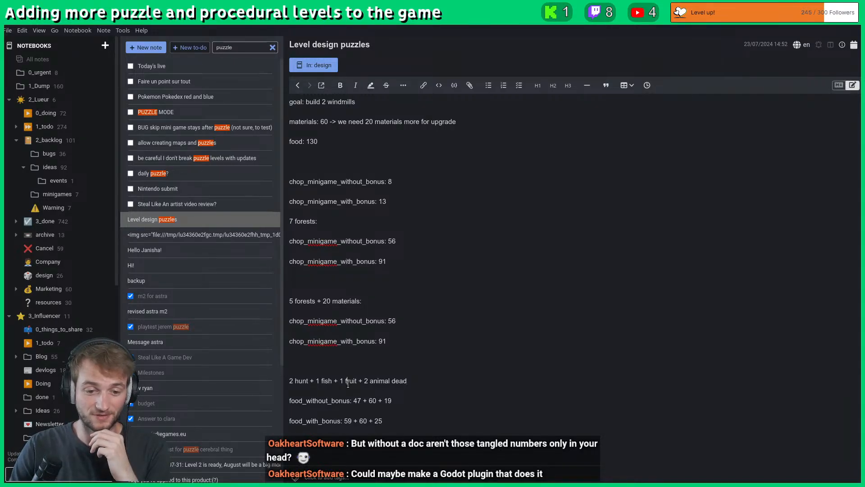
scroll(348, 384, down, 3)
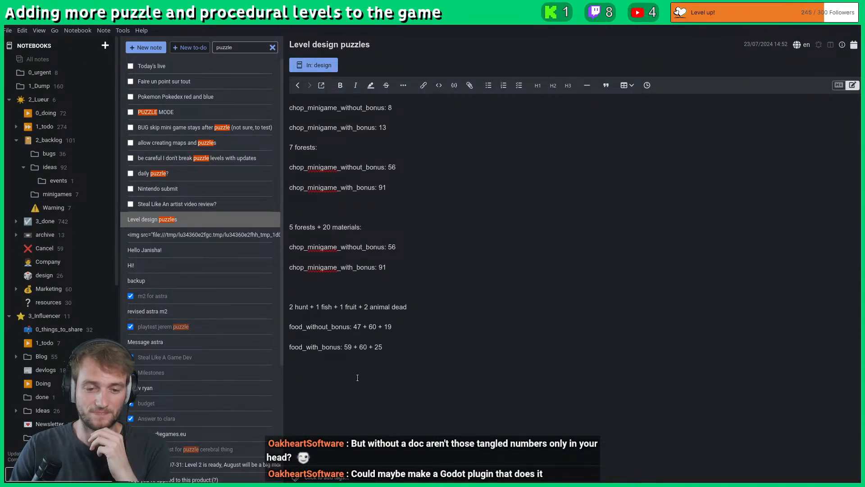
click(405, 330)
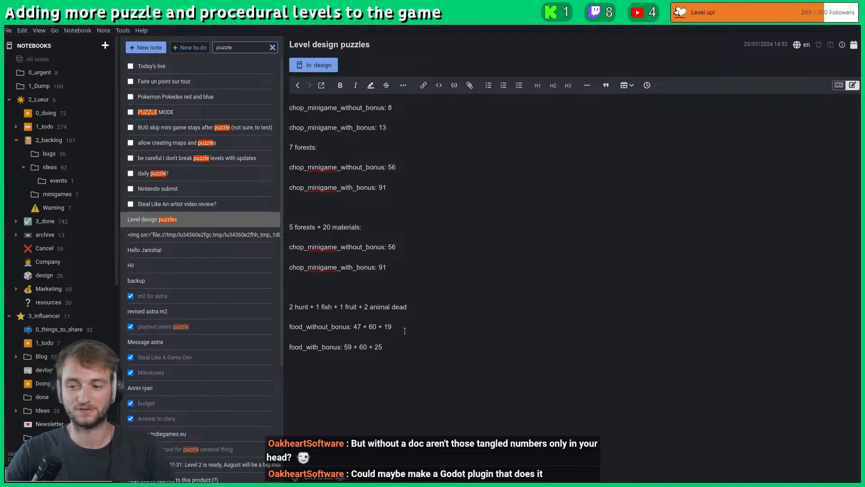
click(395, 348)
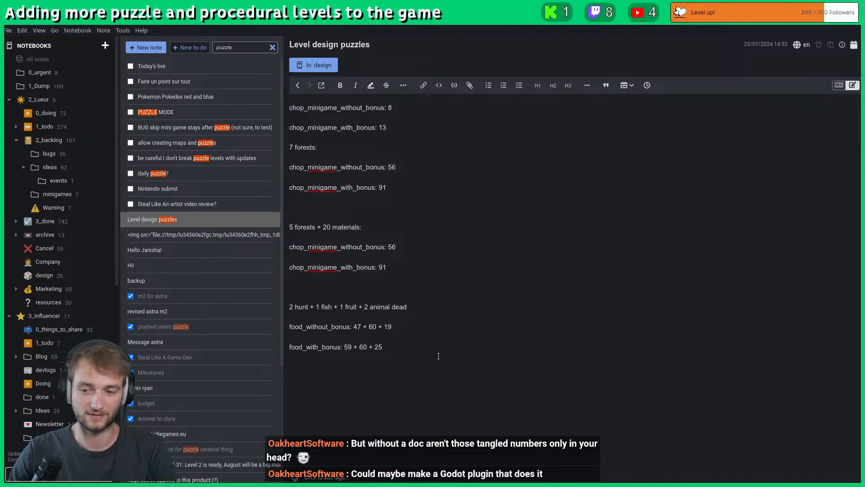
scroll(439, 356, up, 3)
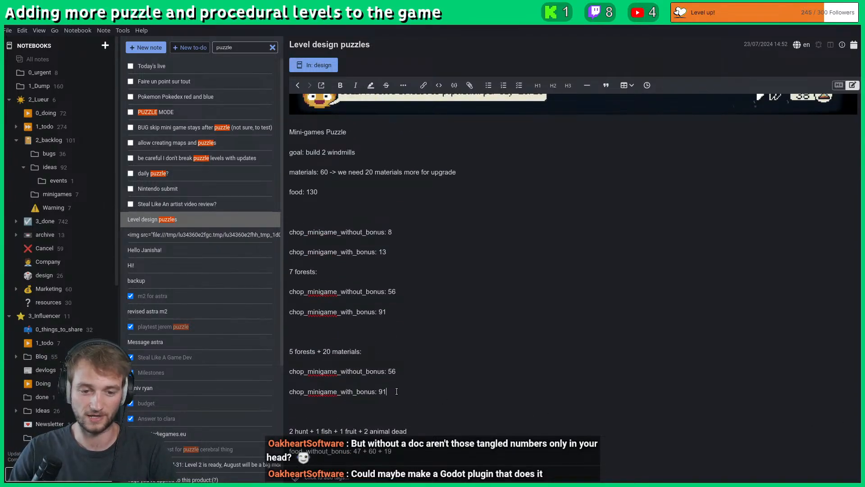
scroll(397, 391, down, 3)
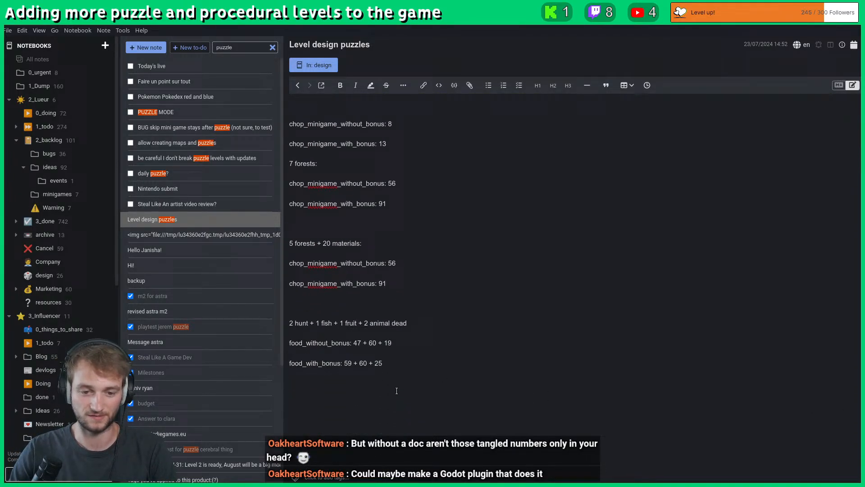
click(397, 364)
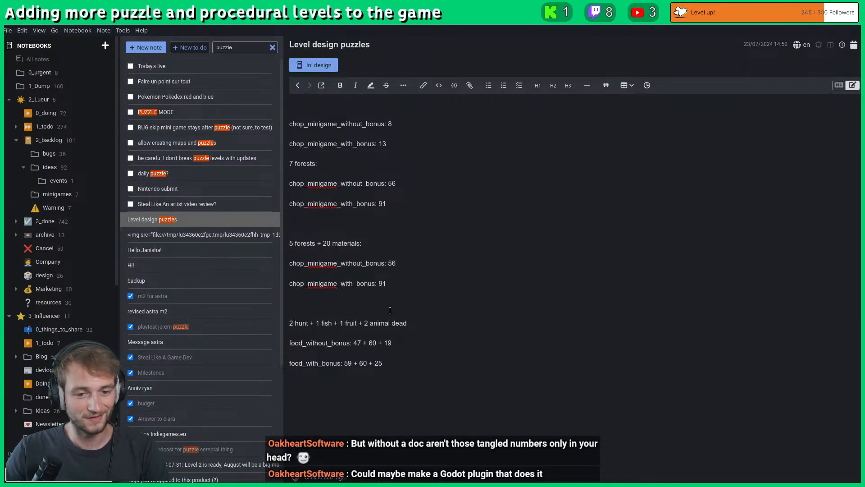
click(401, 284)
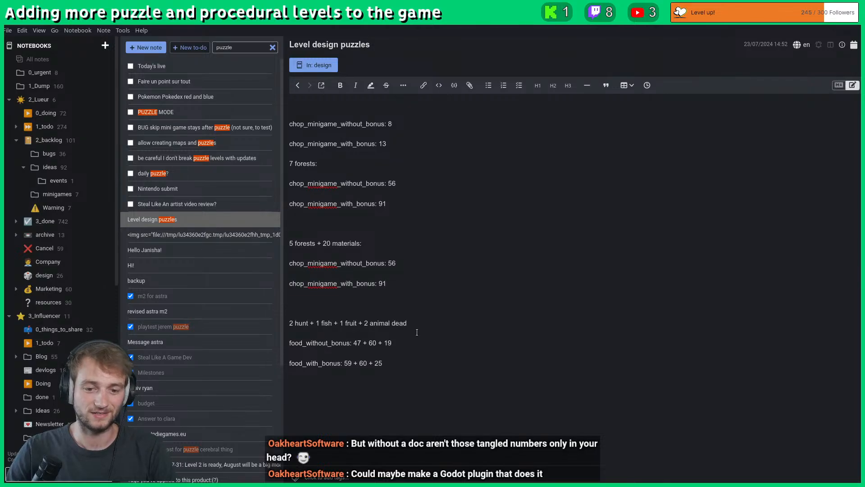
click(412, 346)
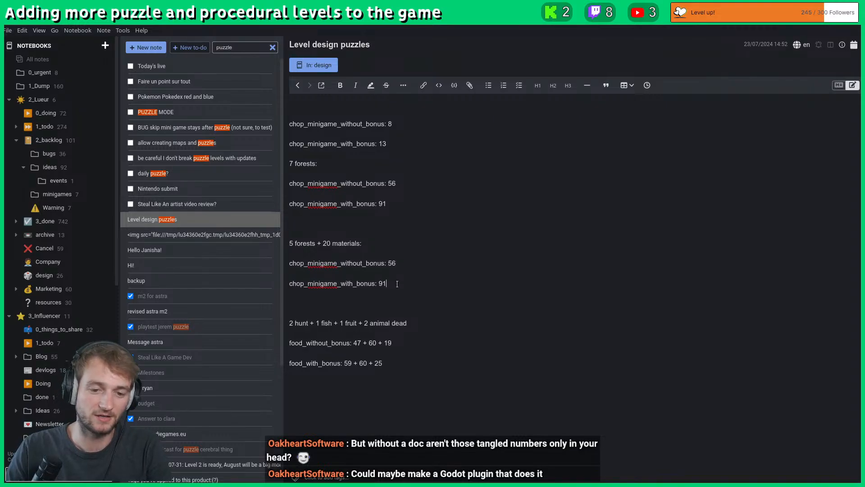
click(370, 304)
key(BackSpace)
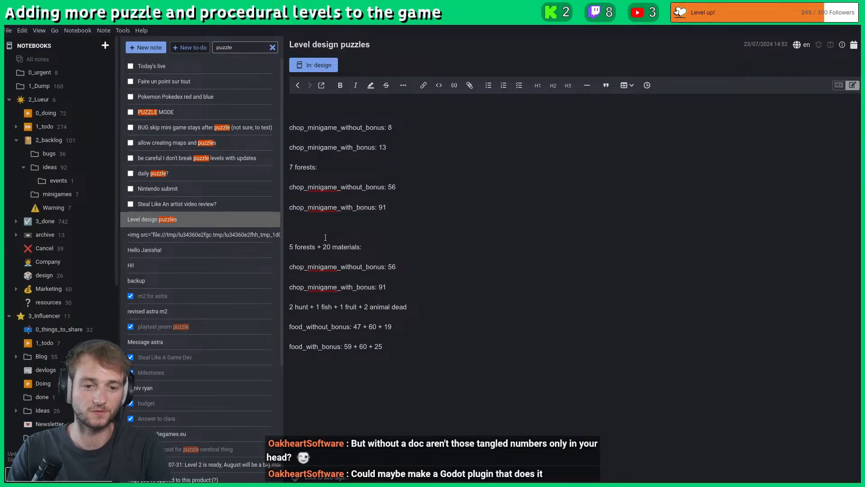
click(325, 238)
key(BackSpace)
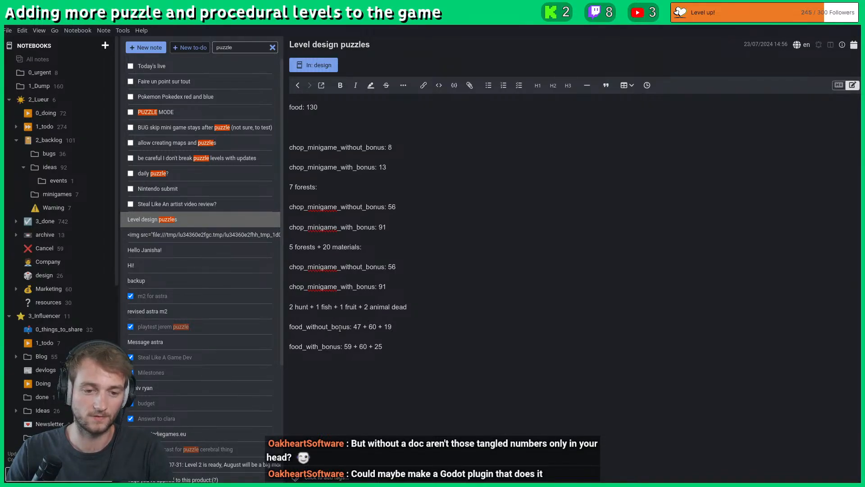
click(421, 311)
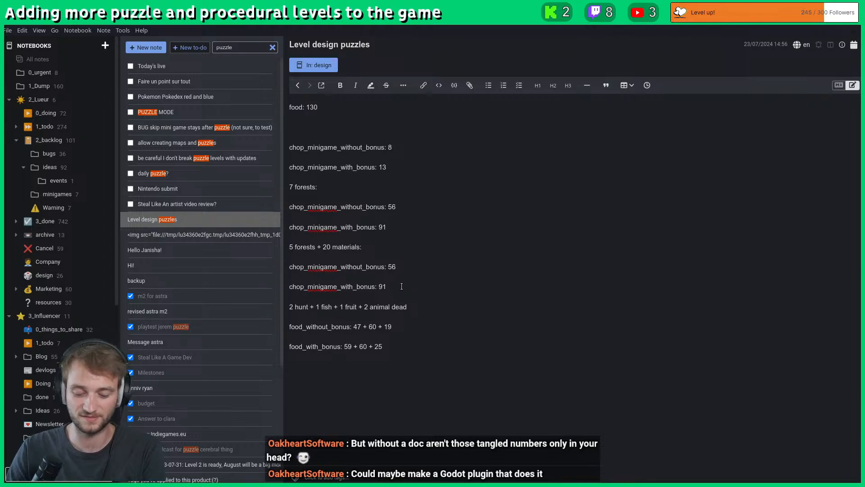
click(398, 276)
key(Return)
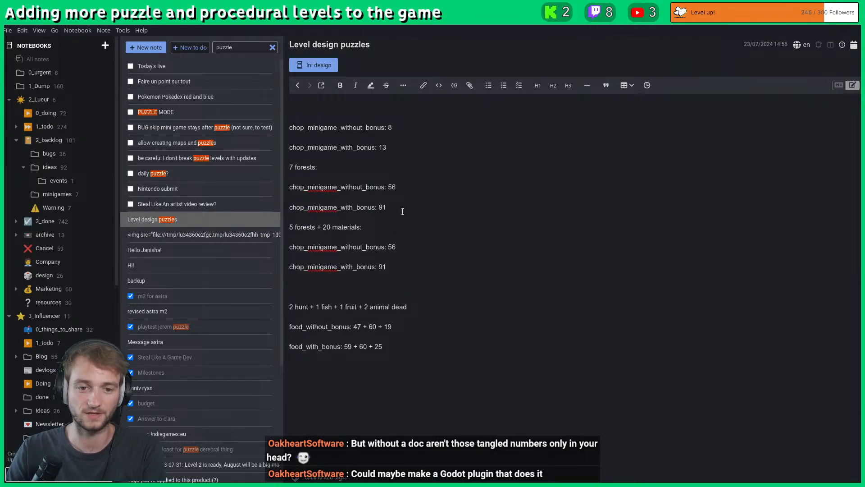
click(402, 208)
key(Return)
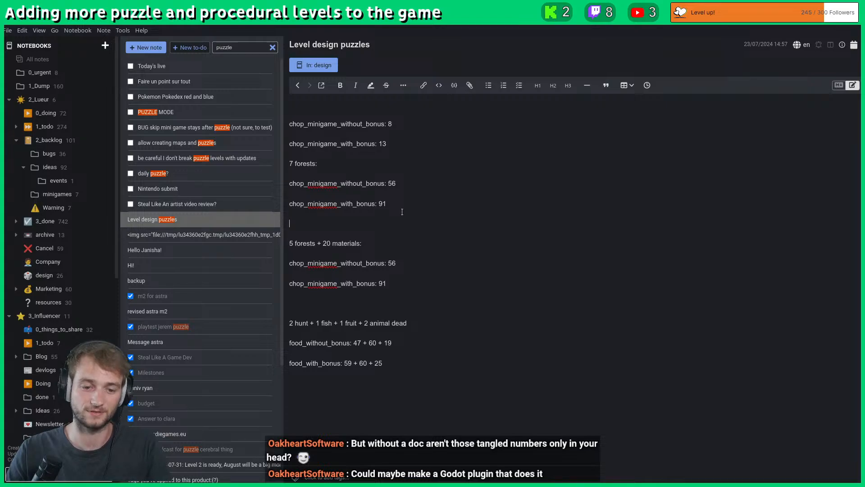
- Delete the "7 forests" block with its two chop minigame totals and the blank line above "5 forests + 20 materials"
click(418, 321)
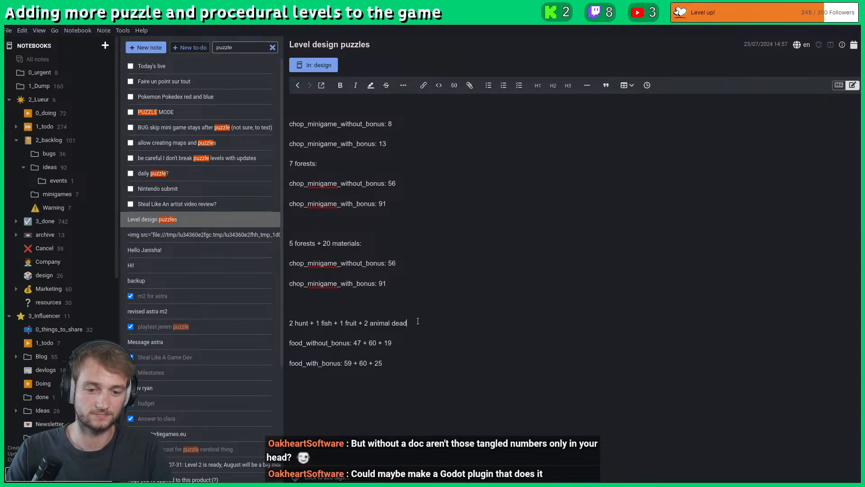
scroll(419, 320, up, 10)
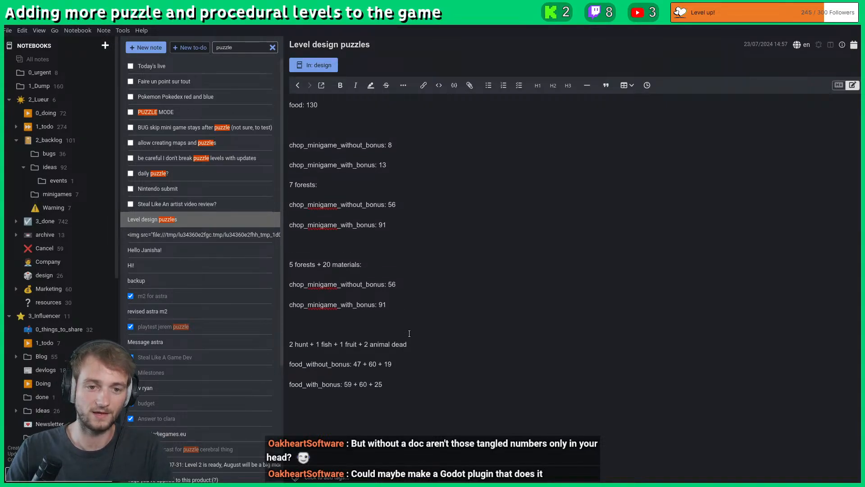
scroll(421, 364, down, 10)
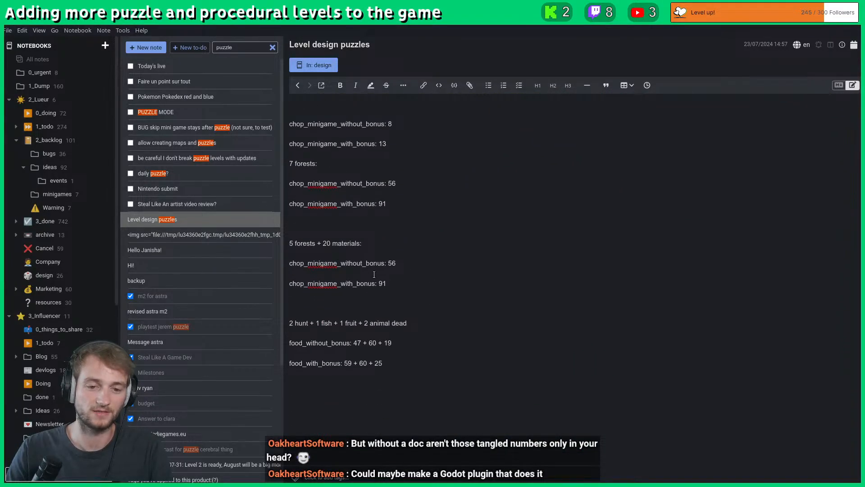
scroll(374, 275, up, 3)
scroll(342, 262, down, 3)
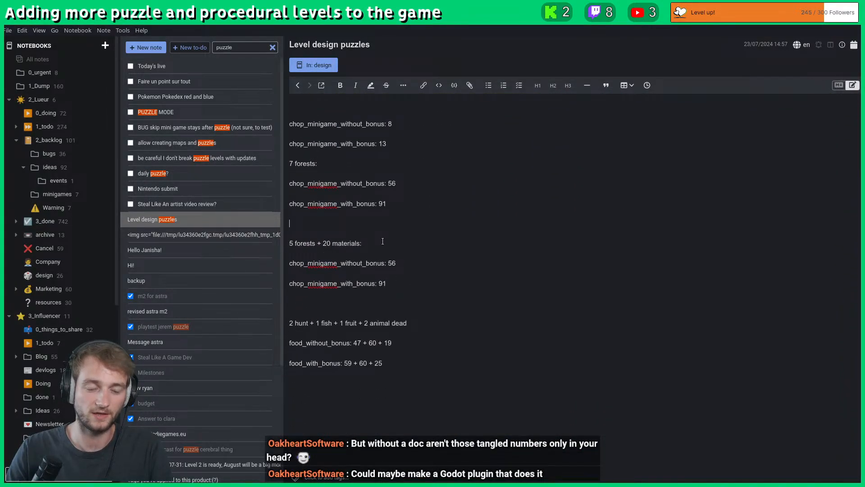
drag(383, 241, 291, 164)
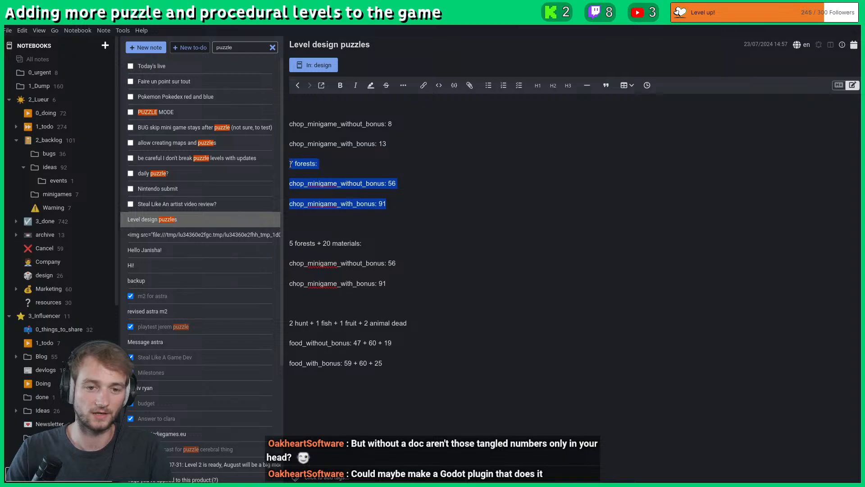
key(BackSpace)
scroll(414, 238, up, 3)
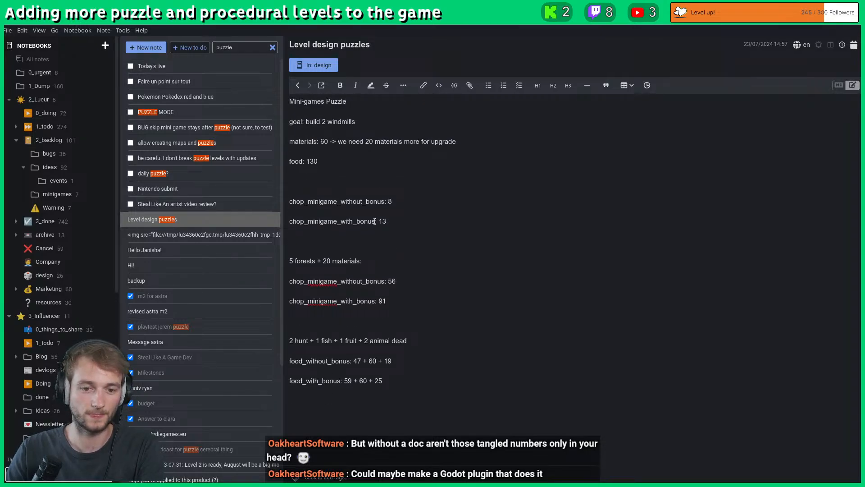
click(385, 243)
key(BackSpace)
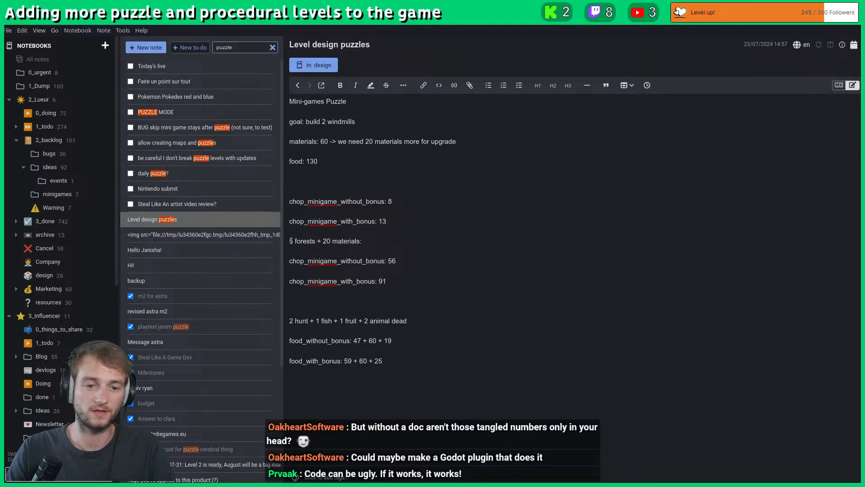
drag(384, 238, 290, 240)
click(357, 258)
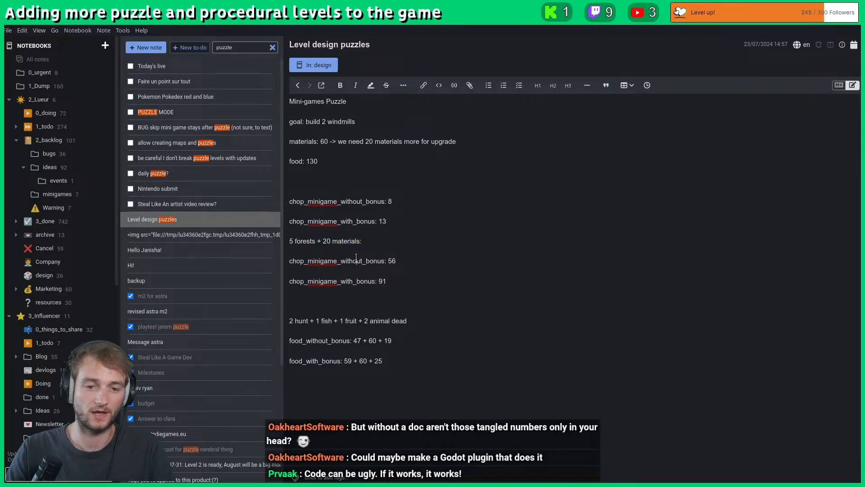
- Insert a blank line above "5 forests + 20 materials:" to separate it from the single chop minigame values
drag(414, 260, 300, 261)
drag(408, 280, 289, 277)
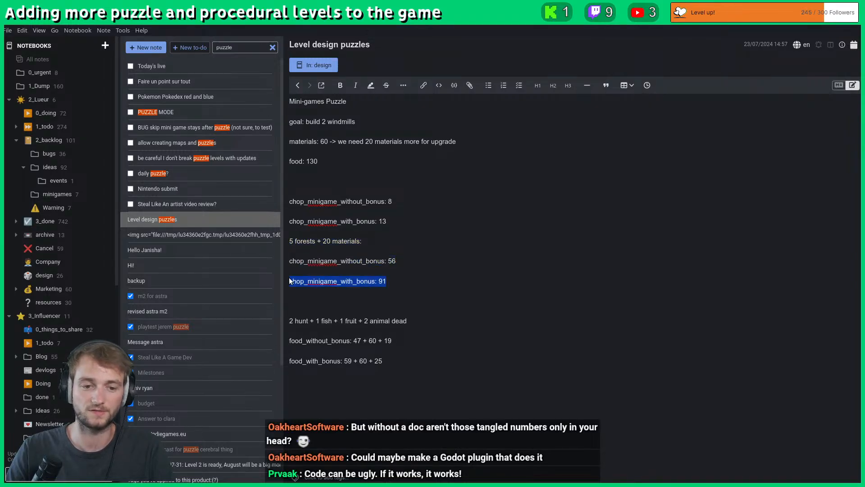
click(290, 266)
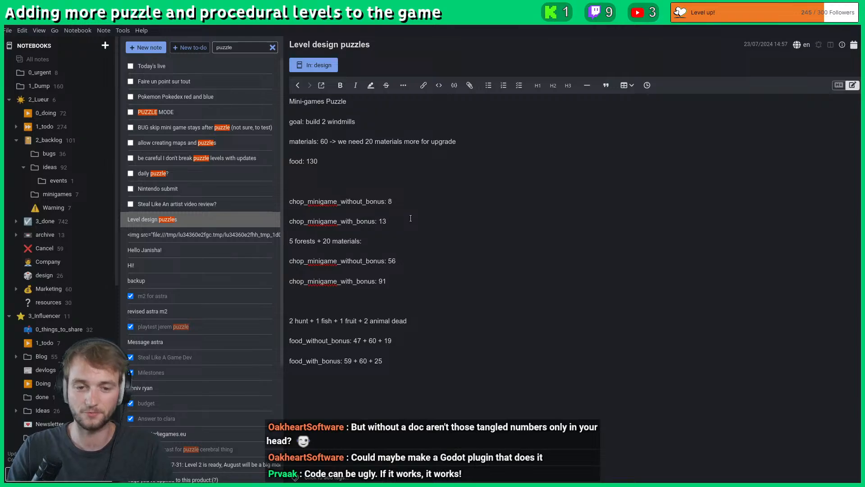
key(Return)
click(401, 316)
scroll(399, 321, up, 4)
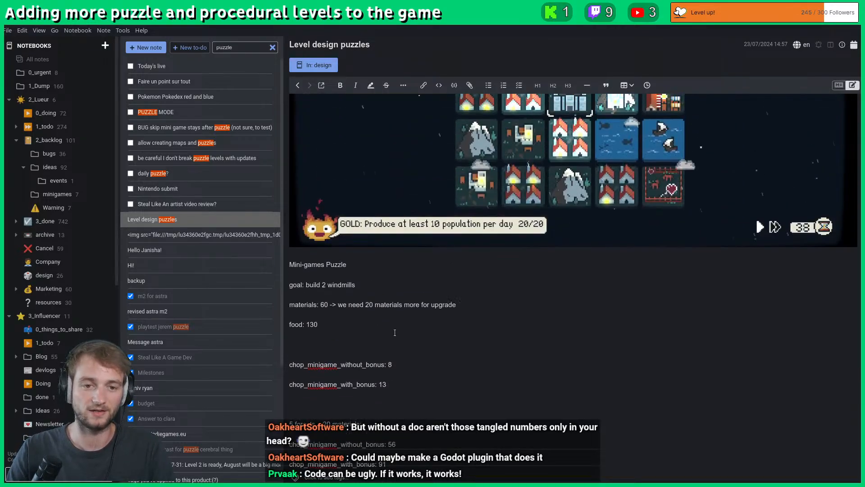
scroll(345, 349, down, 4)
click(404, 220)
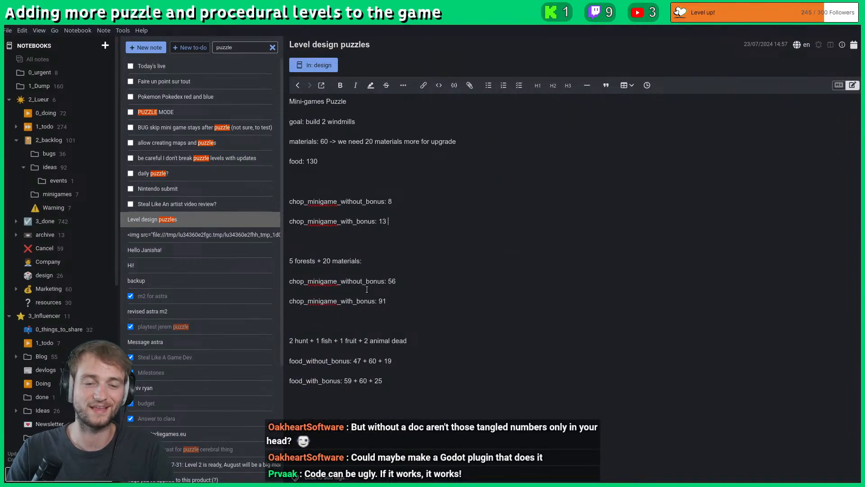
click(408, 378)
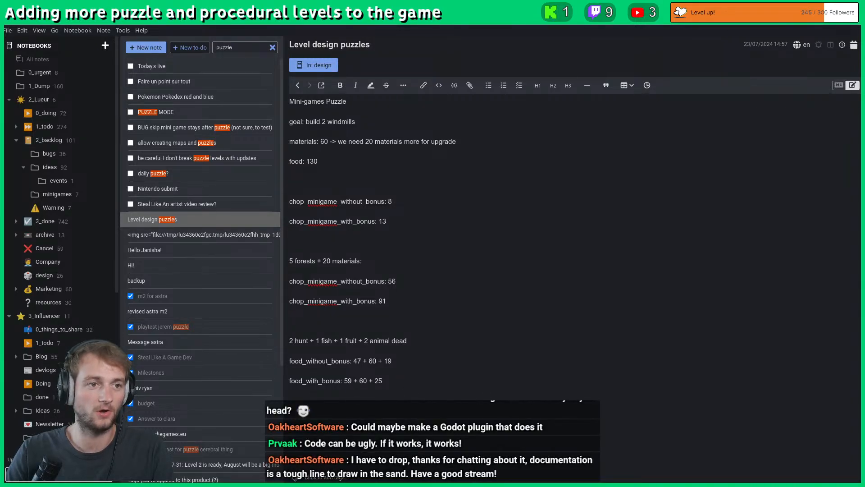
- Switch to Godot, run the project and start the puzzle minigames level from the play menu
key(alt+Tab)
click(750, 34)
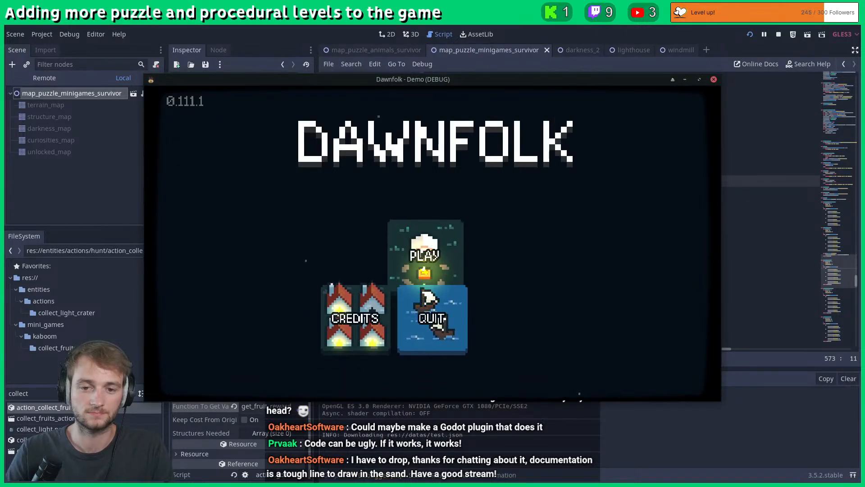
key(Up)
key(Up)
key(Up)
key(Left)
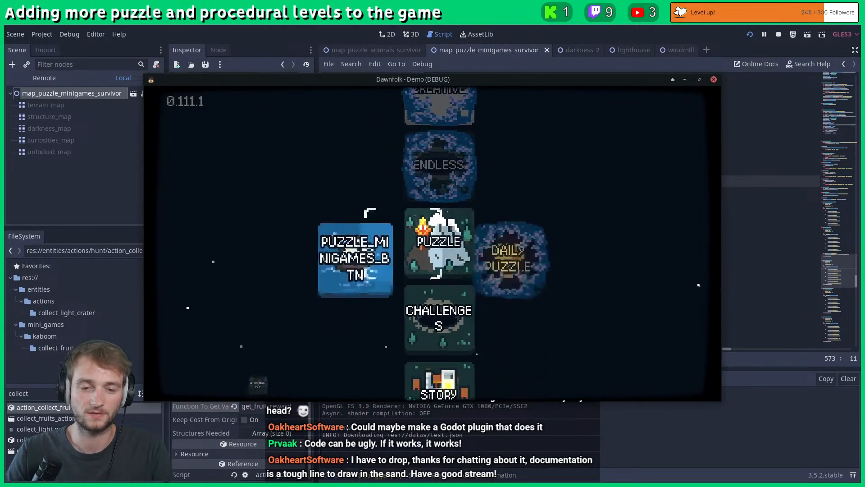
key(Return)
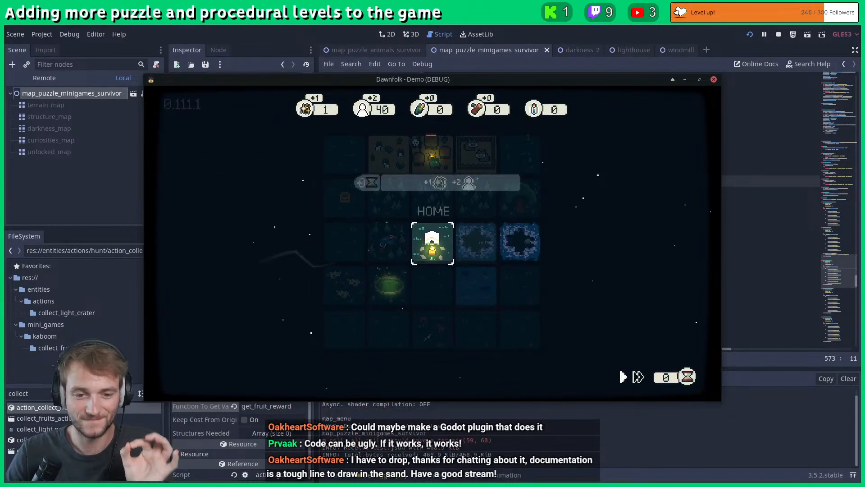
- Fill all resources to 999 in the running level and upgrade the Home tile
key(r)
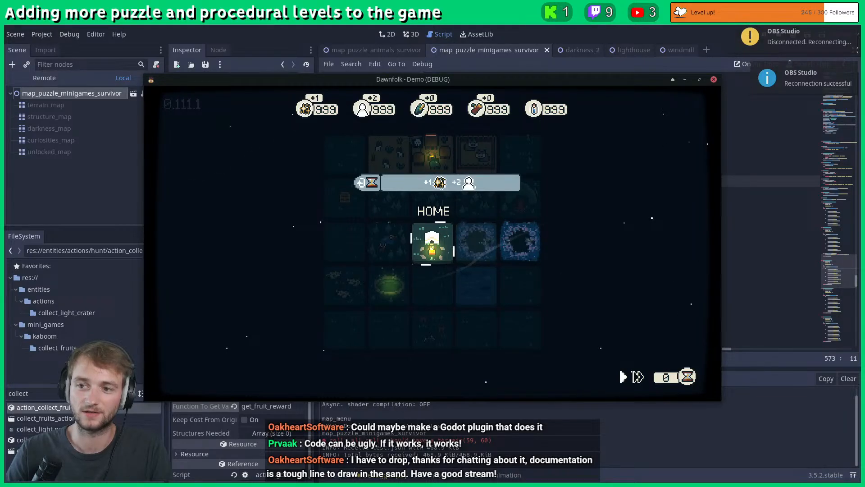
key(space)
- Playtest the collect fruits minigame on the forest tile diagonally above Home, and close the game
key(space)
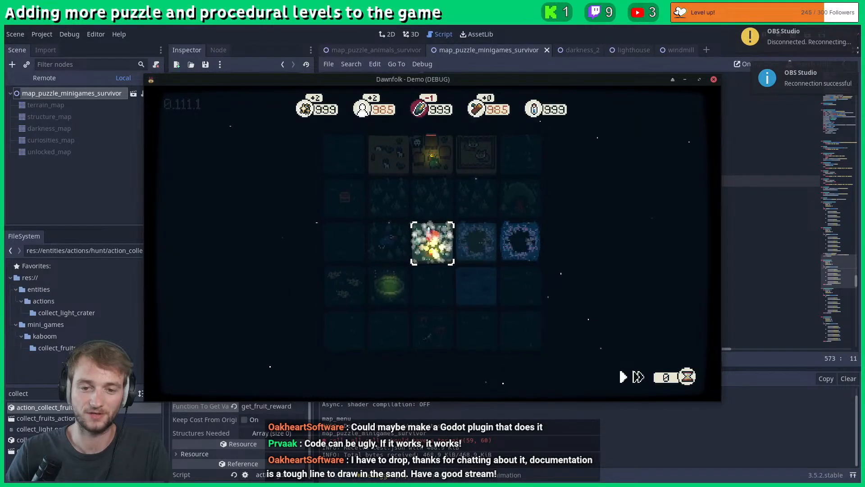
key(Up)
key(Right)
key(space)
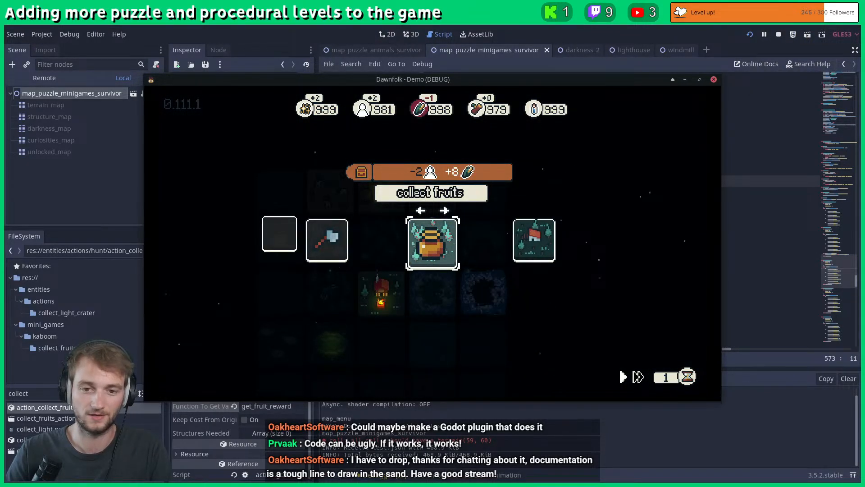
key(space)
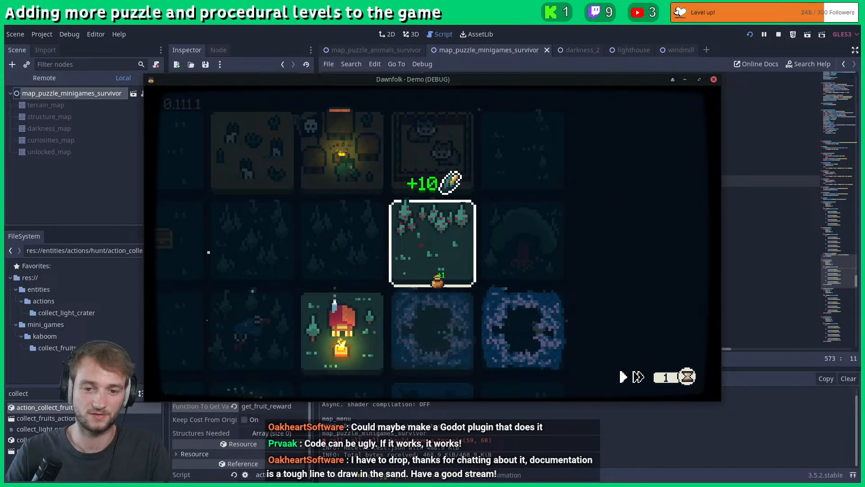
click(714, 80)
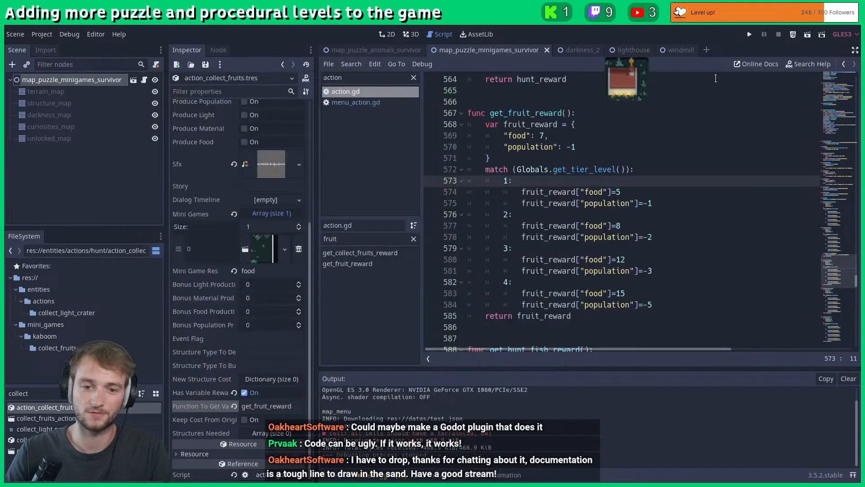
- Switch to the notes and set the last term to 13 in food_with_bonus and to 8 in food_without_bonus
key(alt+Tab)
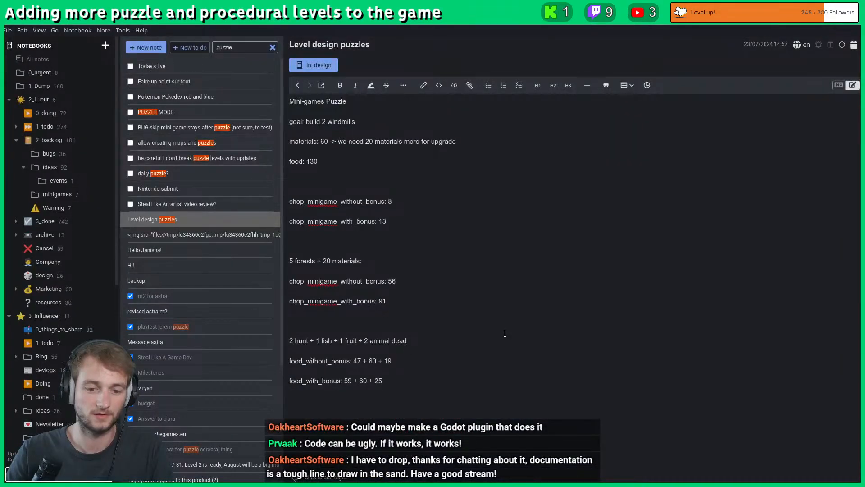
key(BackSpace)
key(BackSpace)
text(13)
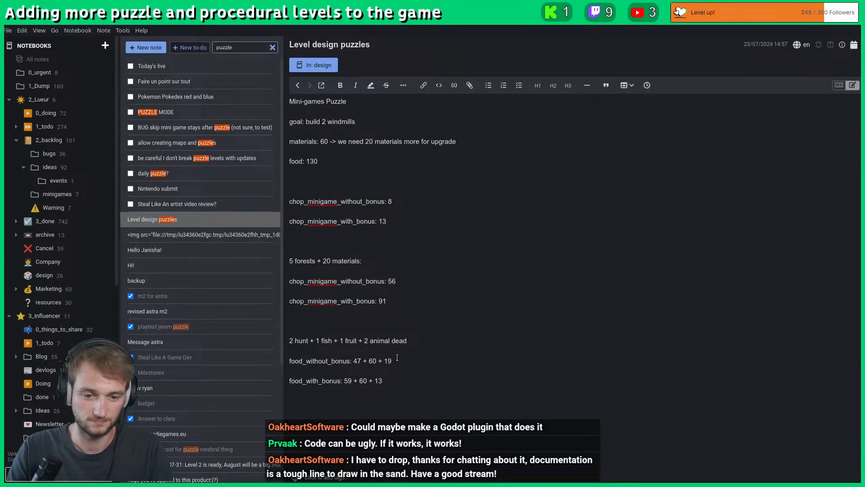
click(399, 356)
key(BackSpace)
text(8)
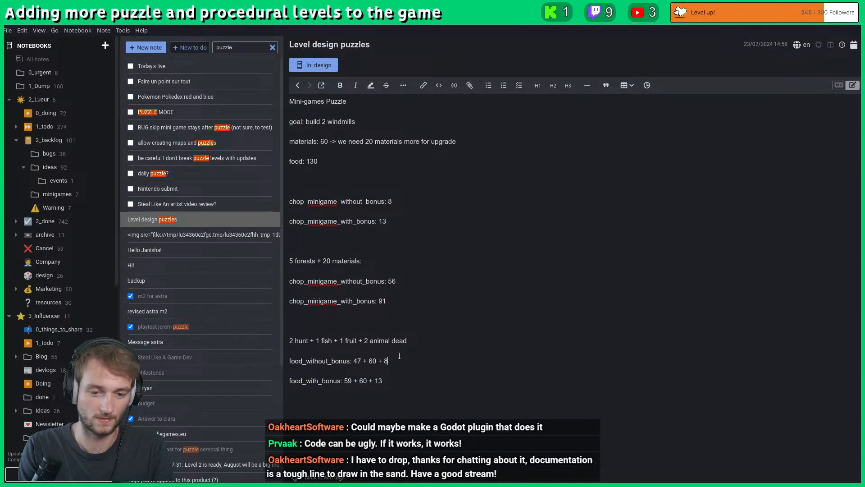
- Change the food source line to "1 hunt + 1 fish + 2 fruits + 2 animal dead"
double_click(342, 340)
text(2)
click(356, 338)
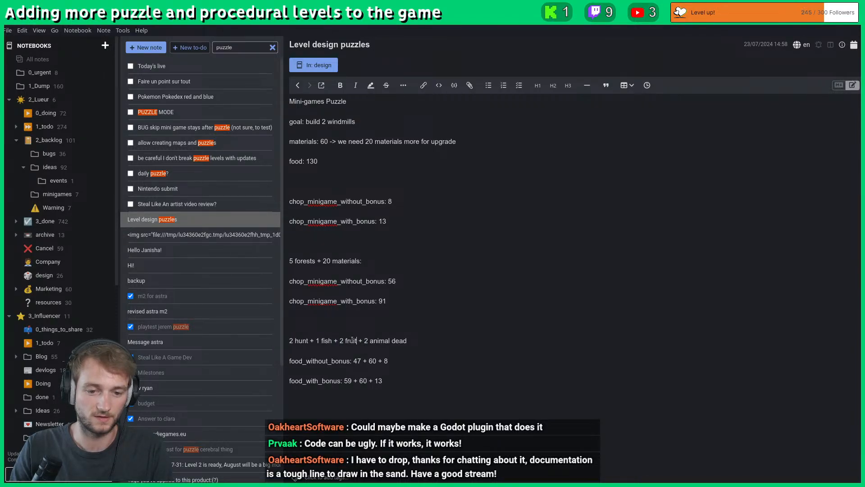
text(s)
double_click(291, 341)
text(1)
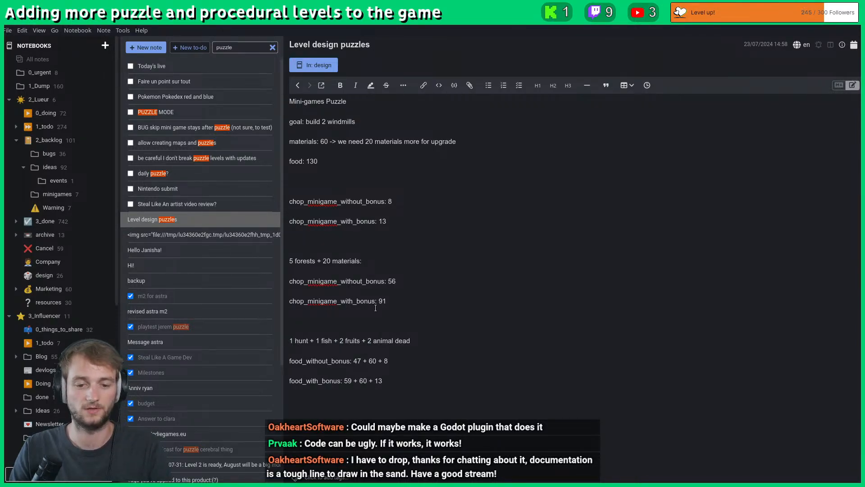
- Compare the puzzle's food requirement with the food_without_bonus and food_with_bonus sums
click(403, 381)
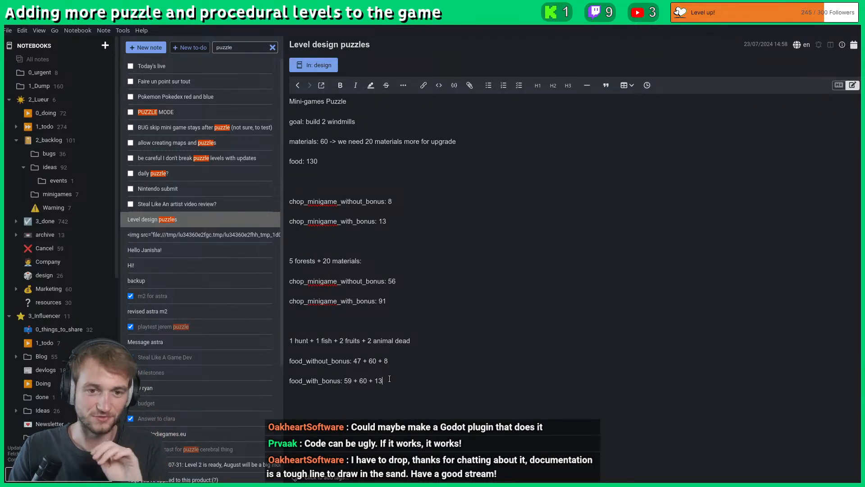
scroll(357, 301, up, 1)
click(317, 219)
scroll(405, 390, down, 2)
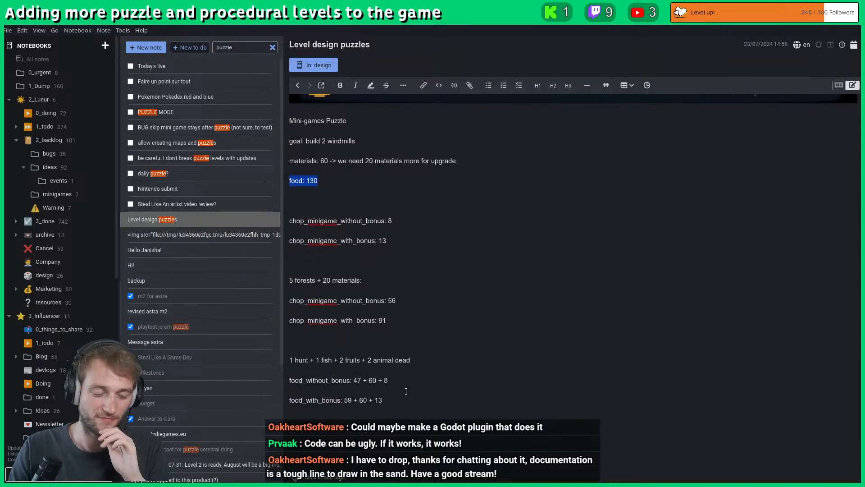
click(343, 359)
drag(390, 362, 290, 364)
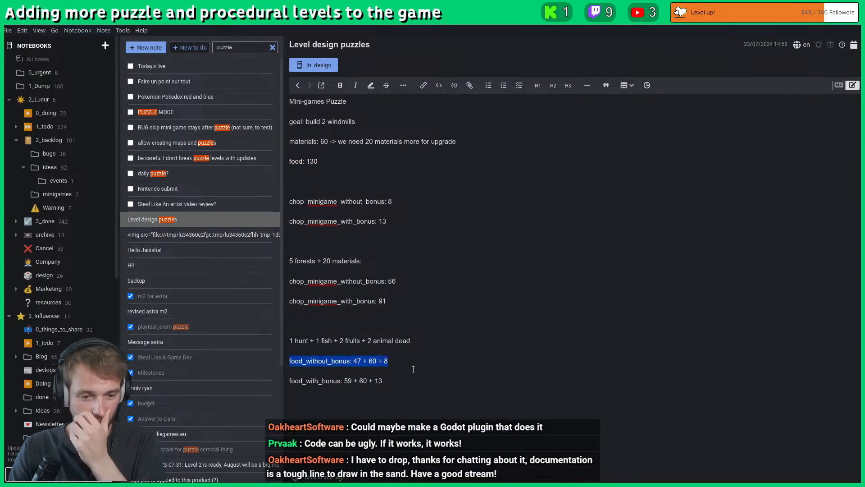
key(Left)
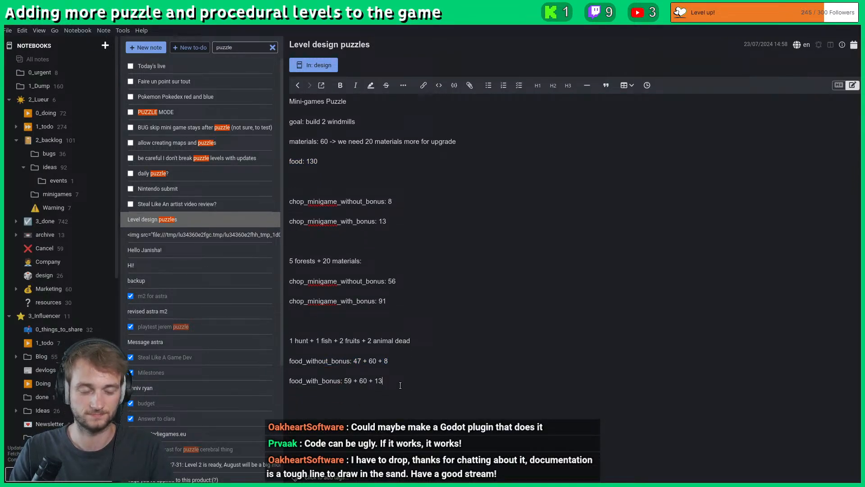
scroll(400, 385, up, 3)
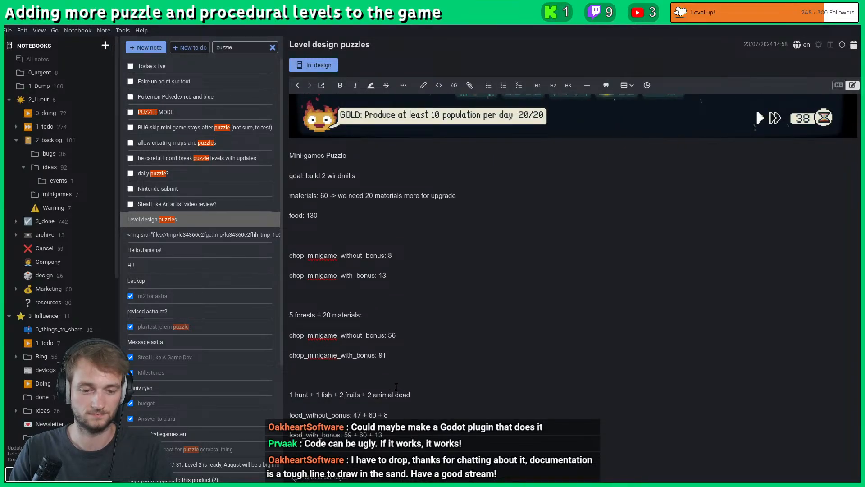
scroll(396, 387, down, 3)
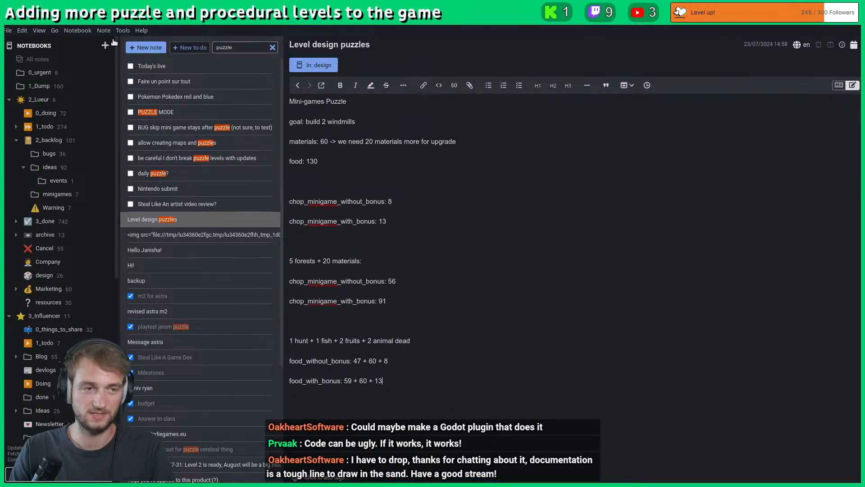
- Switch to Godot's 2D view and erase the animal structures at cells 4, 2 and 2, 4 on structure_map
key(alt+Tab)
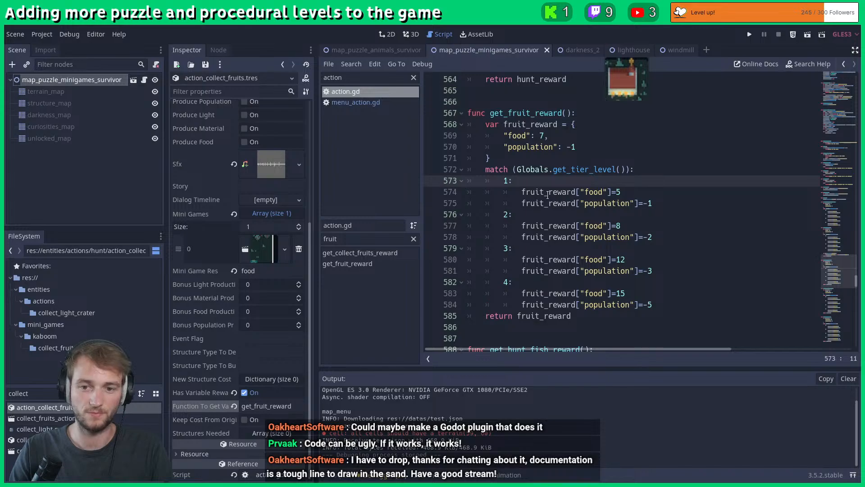
click(388, 34)
mouse_move(519, 183)
middle_down()
mouse_move(532, 205)
mouse_move(513, 190)
middle_up()
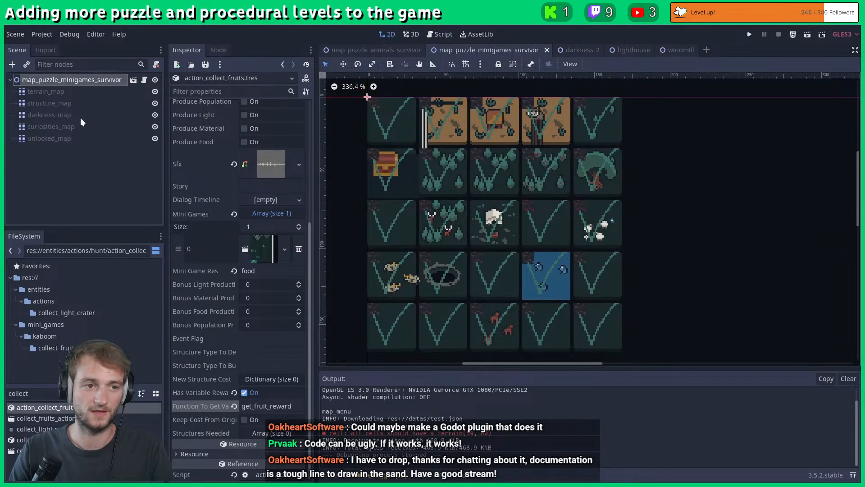
click(53, 102)
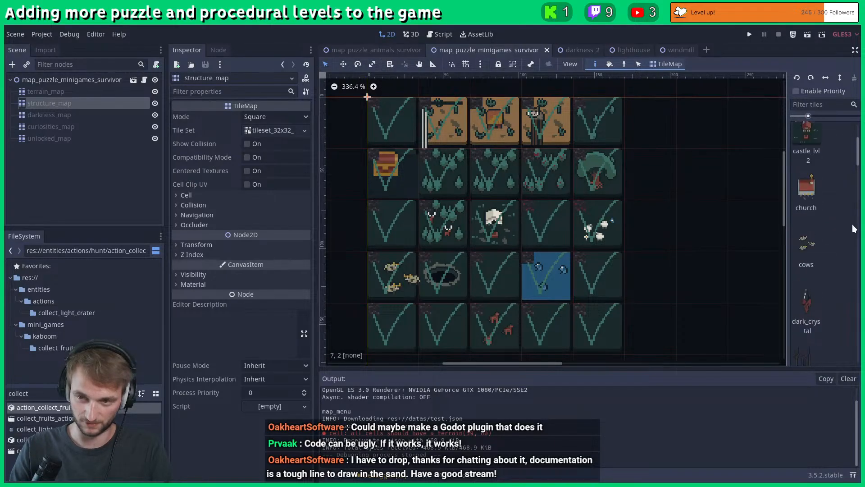
scroll(853, 227, up, 3)
right_click(590, 234)
right_click(489, 341)
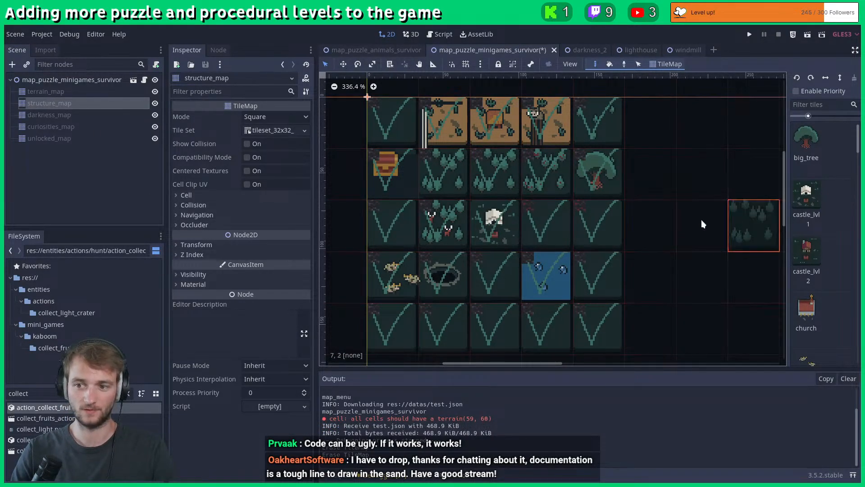
- Place a cows tile at cell 3, 2 on structure_map and erase the cows at cell 0, 3
scroll(832, 204, down, 2)
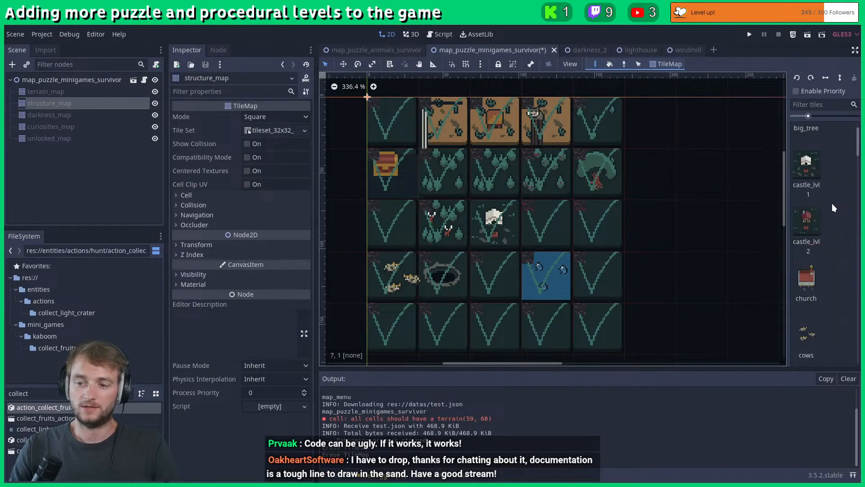
click(809, 275)
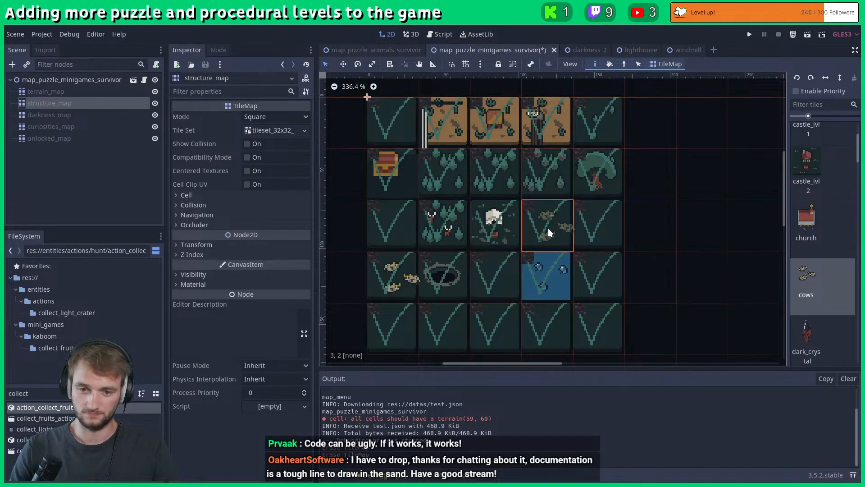
click(548, 228)
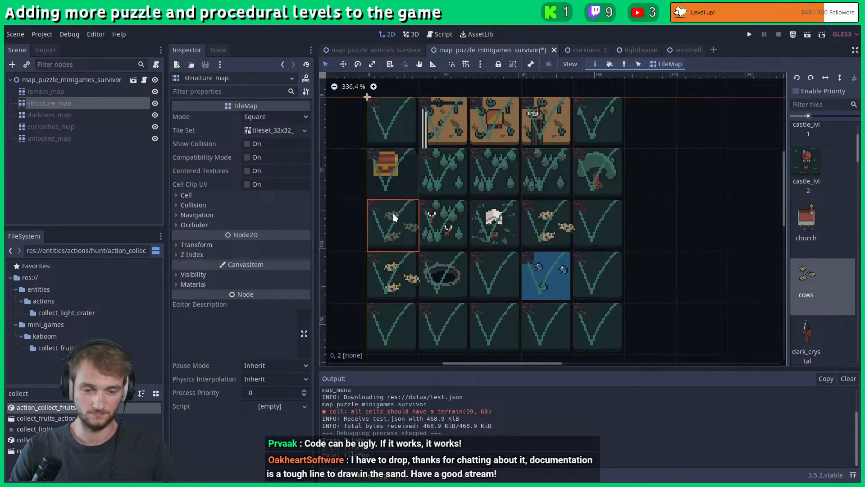
right_click(392, 275)
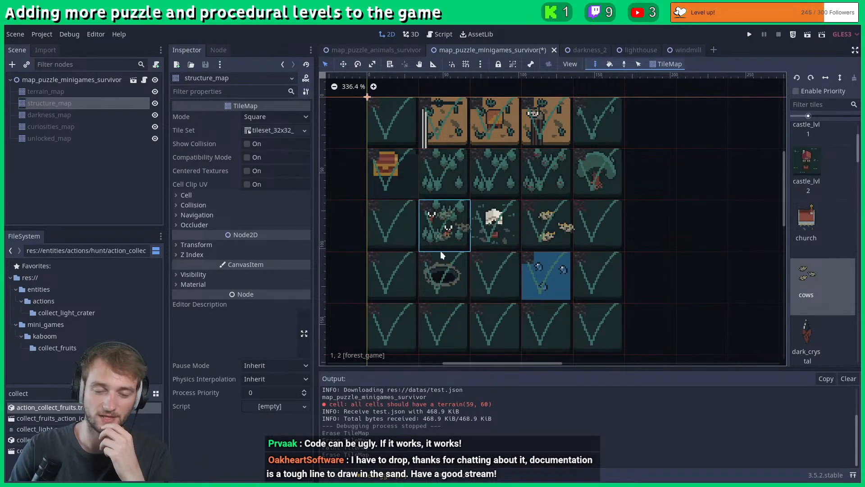
- Place a fruit_forest tile at cell 4, 2 on structure_map
mouse_move(500, 267)
middle_down()
mouse_move(504, 294)
mouse_move(490, 274)
middle_up()
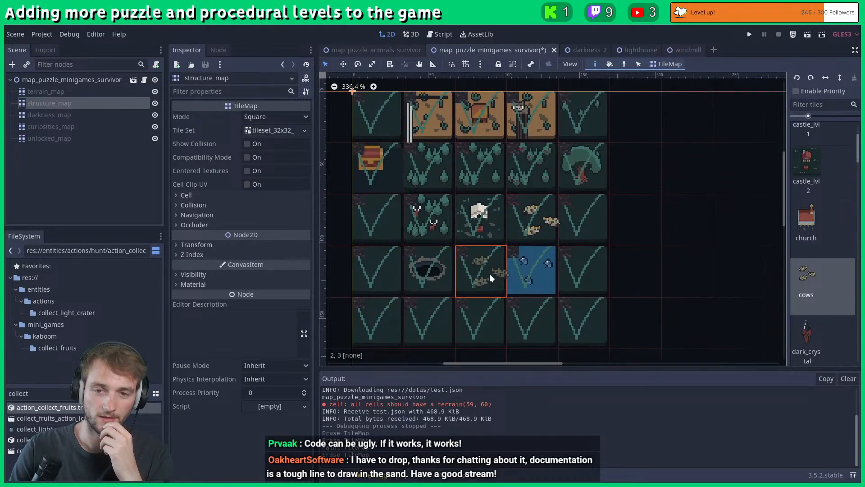
click(47, 115)
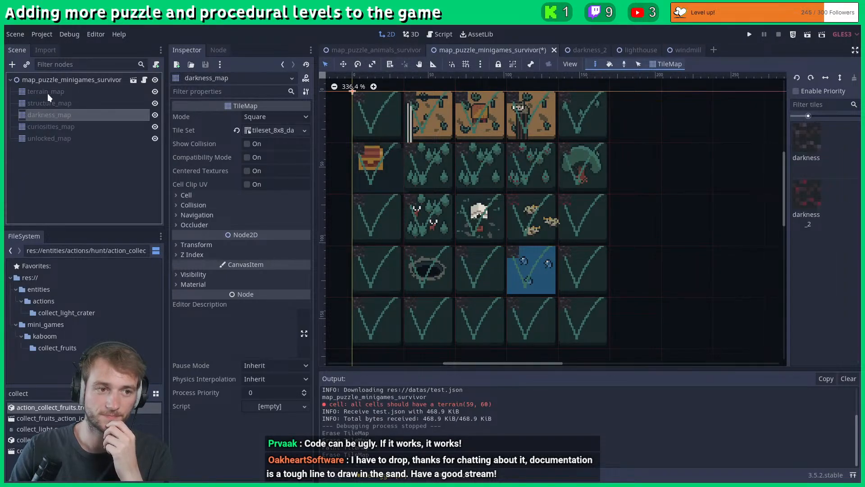
click(47, 92)
click(833, 222)
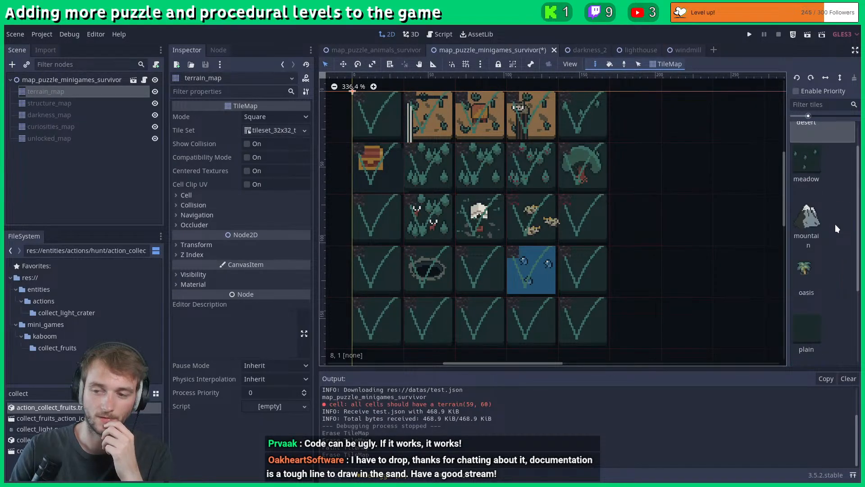
click(61, 105)
scroll(841, 267, down, 5)
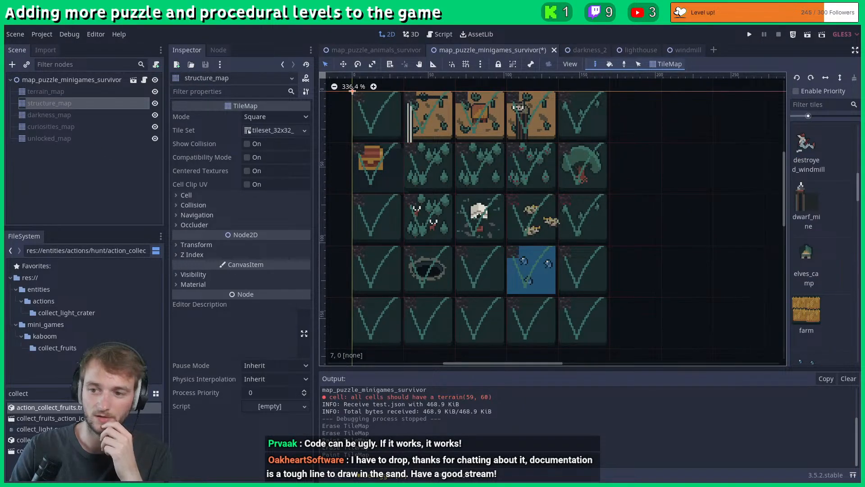
scroll(843, 216, down, 4)
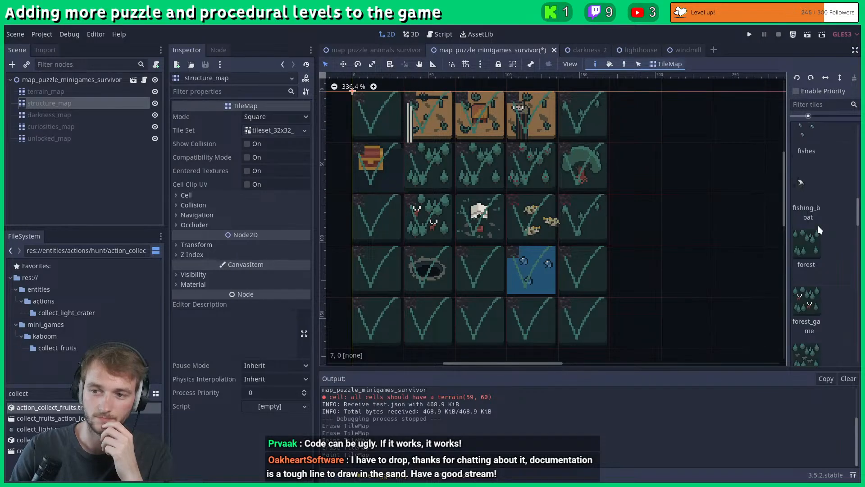
scroll(819, 225, down, 3)
scroll(819, 225, down, 4)
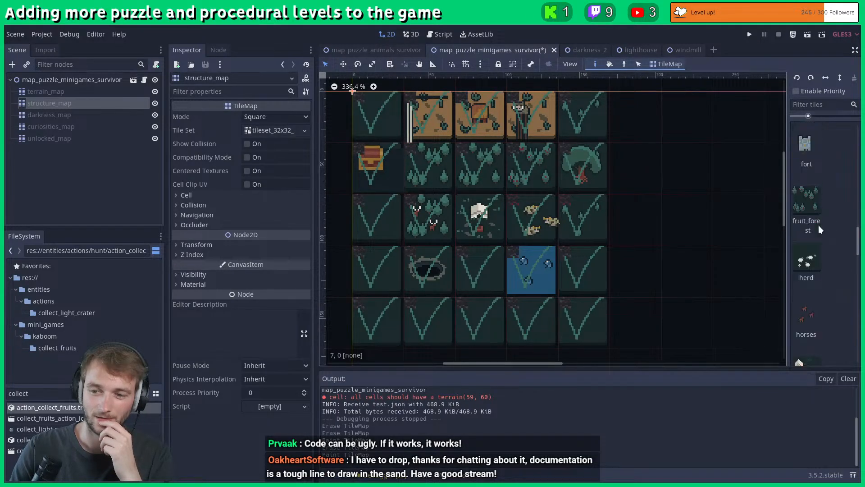
click(818, 225)
click(580, 226)
- Review the resource structures placed on the map against the level design notes
middle_drag(513, 267, 534, 284)
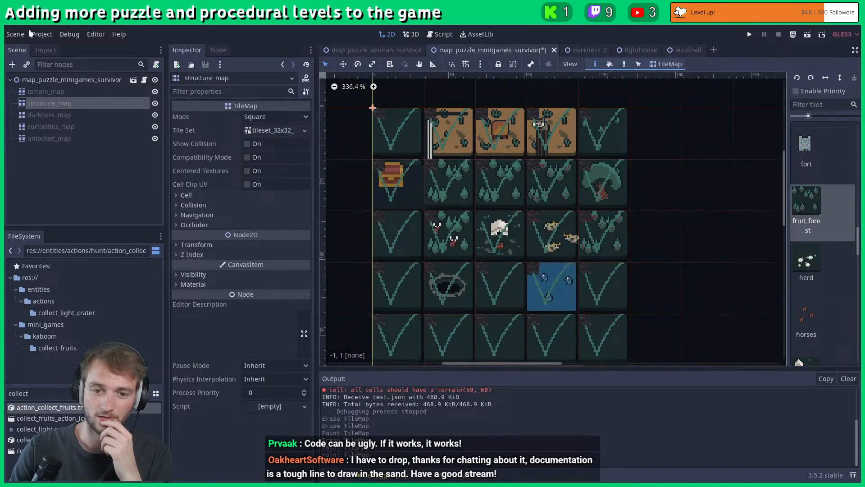
key(alt+Tab)
key(alt+Tab)
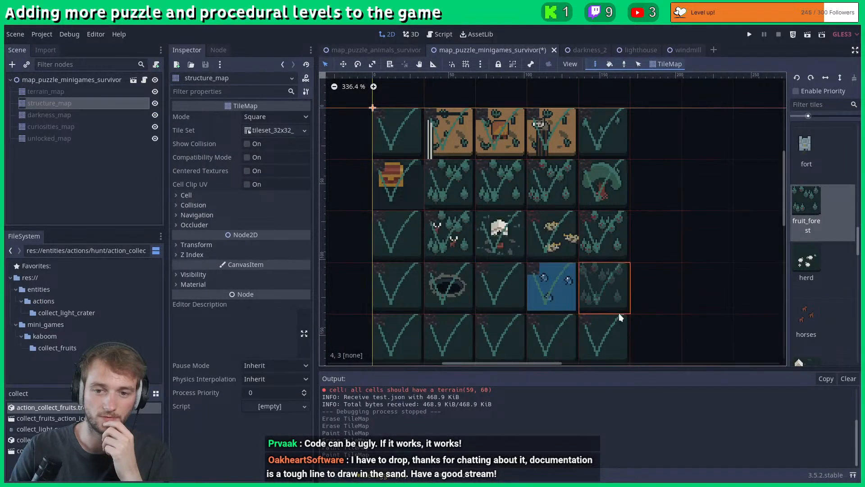
middle_drag(650, 291, 646, 267)
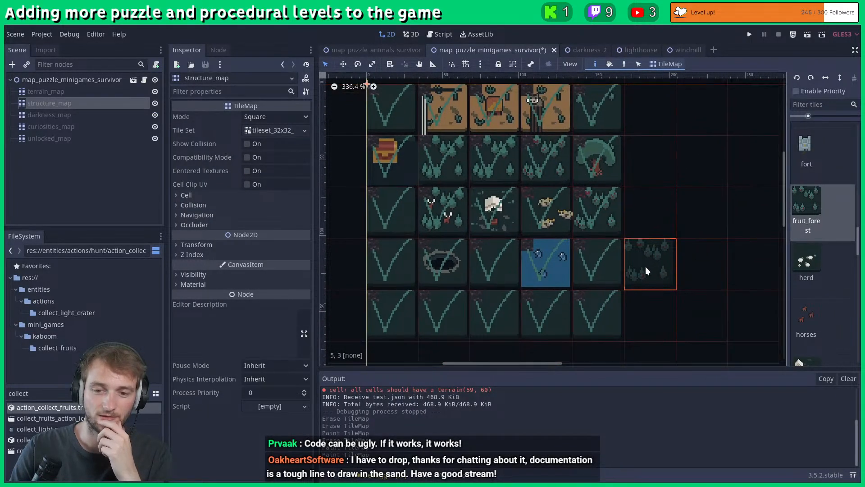
middle_drag(591, 255, 599, 279)
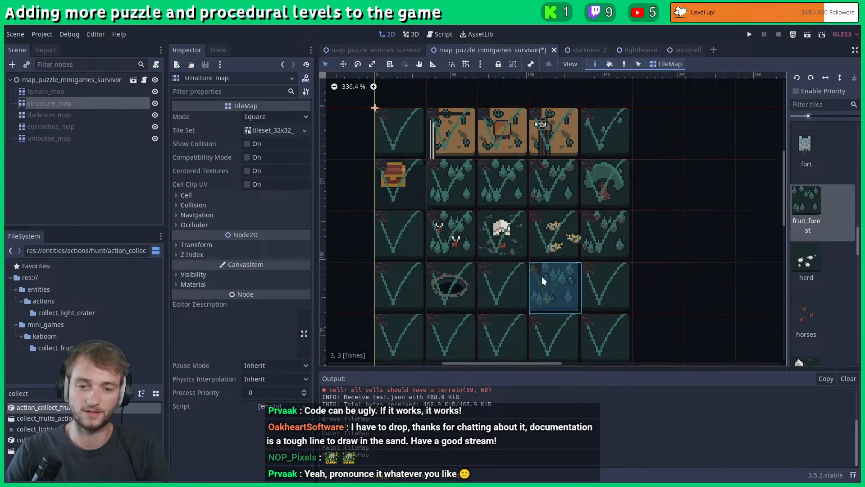
scroll(541, 277, up, 2)
scroll(536, 270, down, 1)
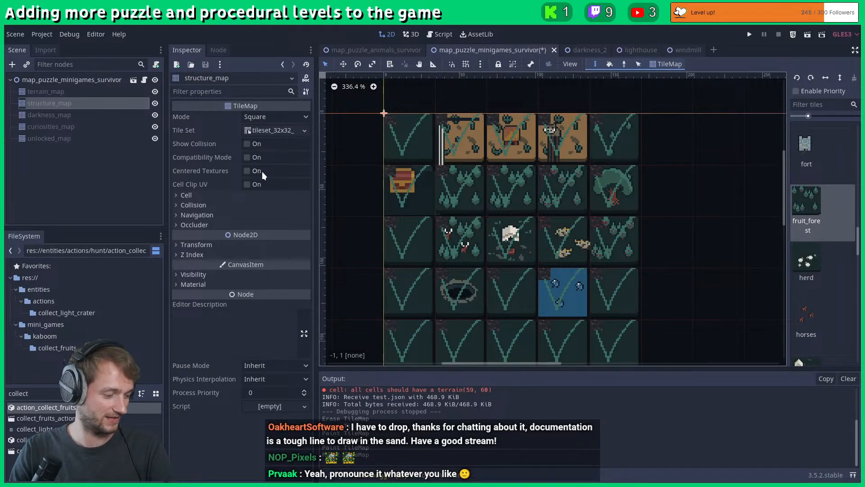
drag(784, 207, 785, 205)
scroll(648, 266, down, 1)
middle_drag(652, 268, 629, 201)
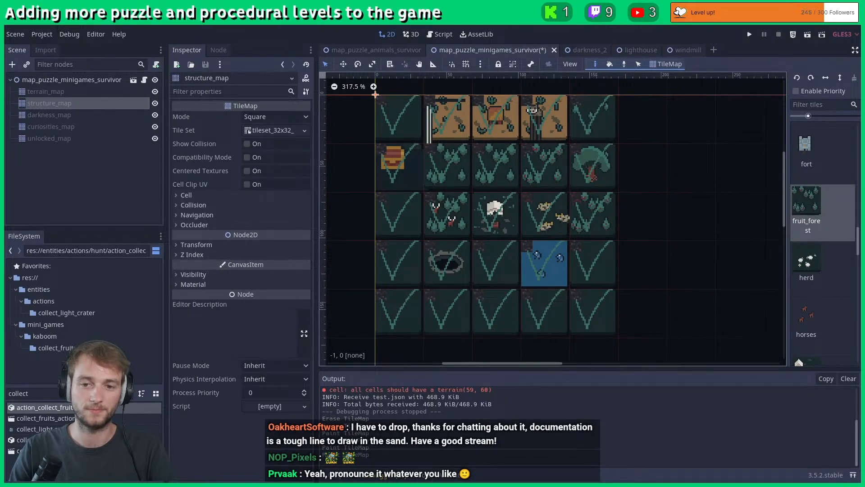
click(551, 126)
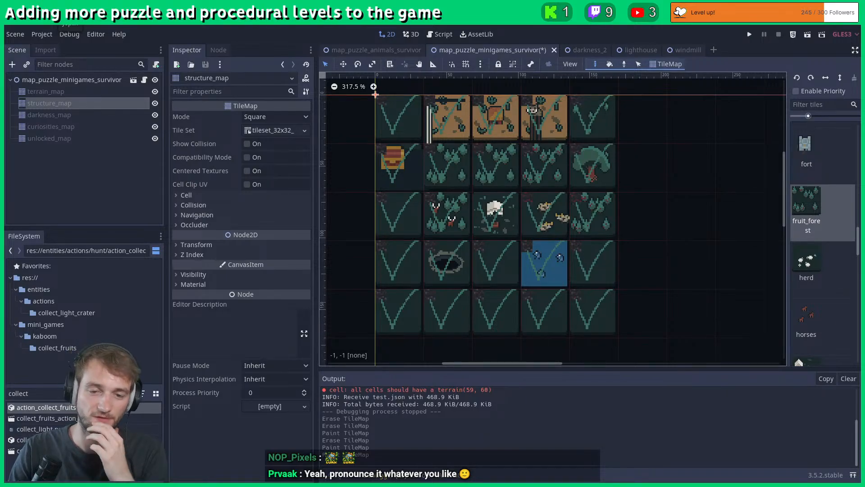
- Save and run the game, and start the minigames survivor level from the puzzle menu
click(750, 34)
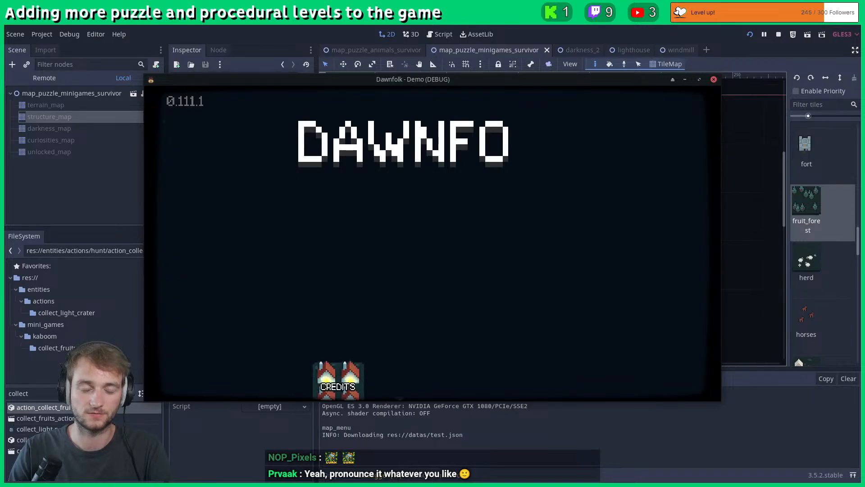
key(Up)
key(Up)
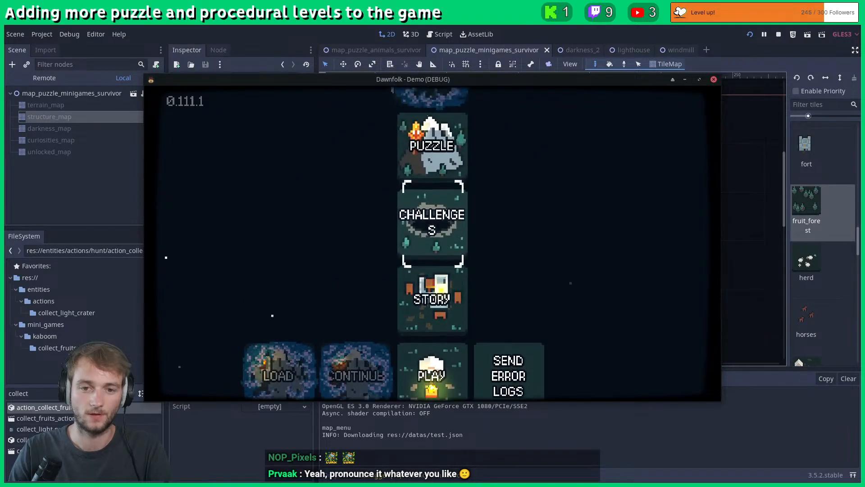
key(Up)
key(Left)
key(Return)
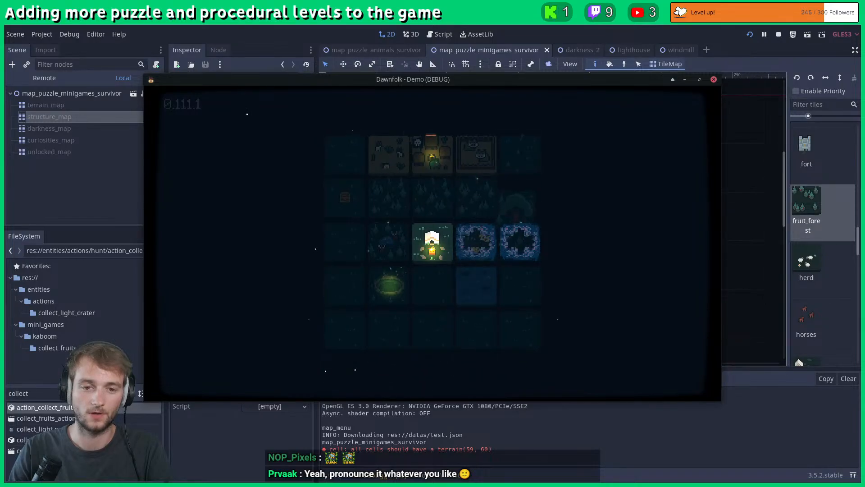
- Illuminate the forest cell diagonally up and left of the starting hut
key(Up)
key(Left)
key(space)
key(Left)
key(Right)
key(Down)
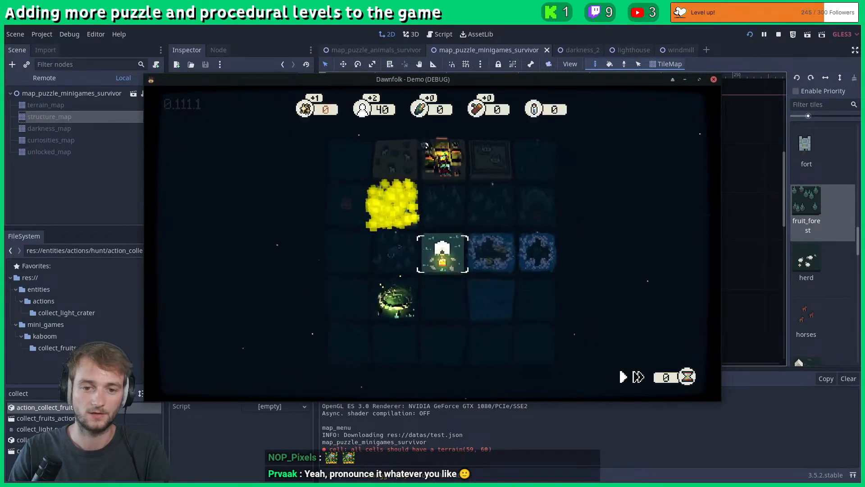
- Try to illuminate the game forest beside the hut, and apply the Get Rich! cheat
key(Left)
key(space)
key(Escape)
key(F1)
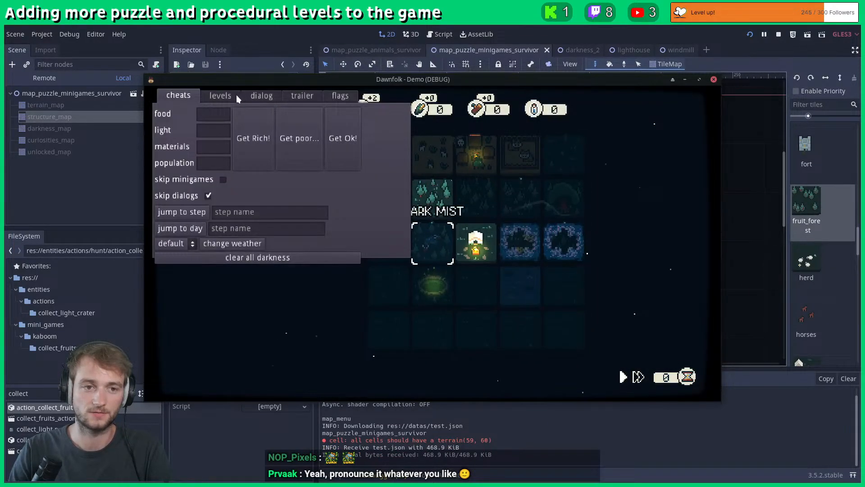
click(244, 124)
- Illuminate the game forest and the treasure cell, and open the treasure to test its reward
key(space)
key(Up)
key(Left)
key(space)
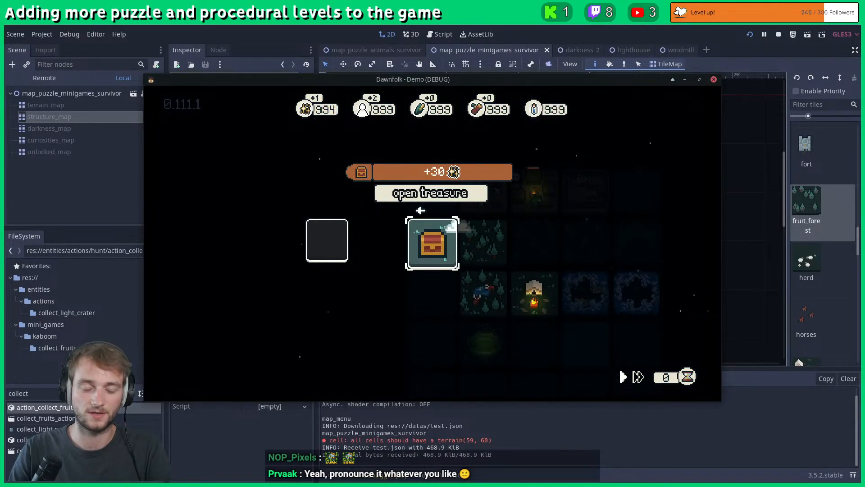
key(space)
key(Right)
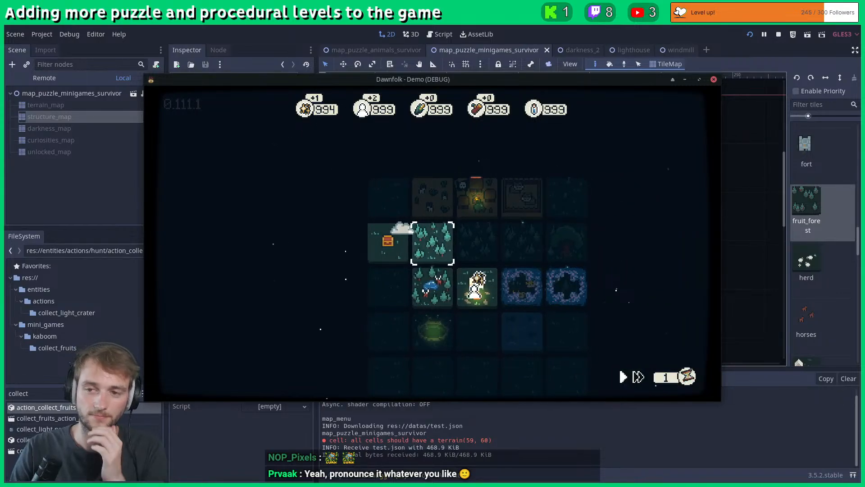
- Close the game and replace the treasure at cell 0, 1 with a treasure_lvl1 tile on structure_map
click(714, 80)
click(36, 91)
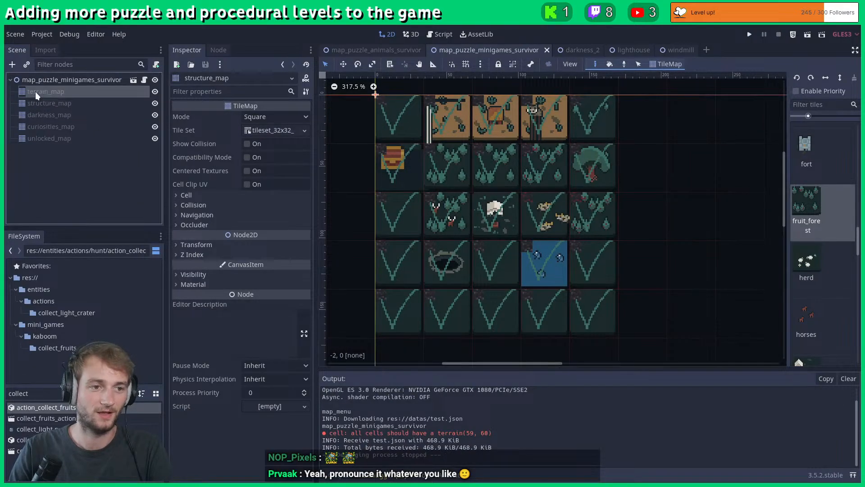
click(40, 112)
click(44, 103)
scroll(834, 185, down, 5)
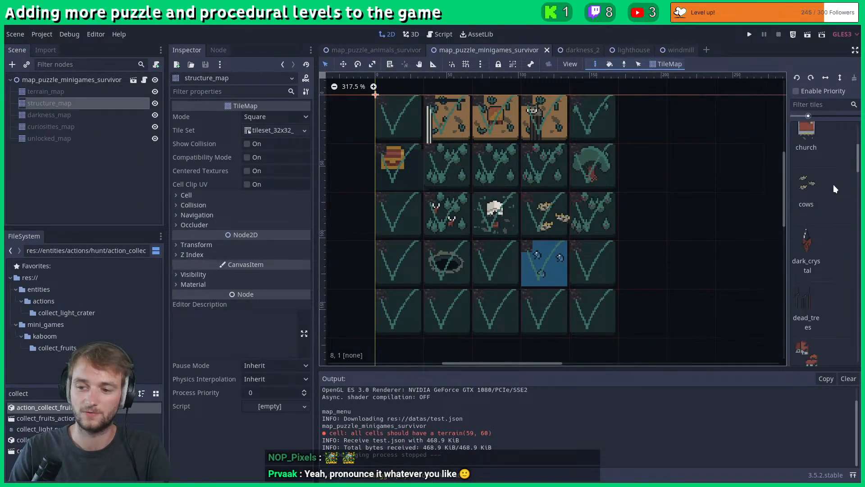
scroll(834, 185, down, 10)
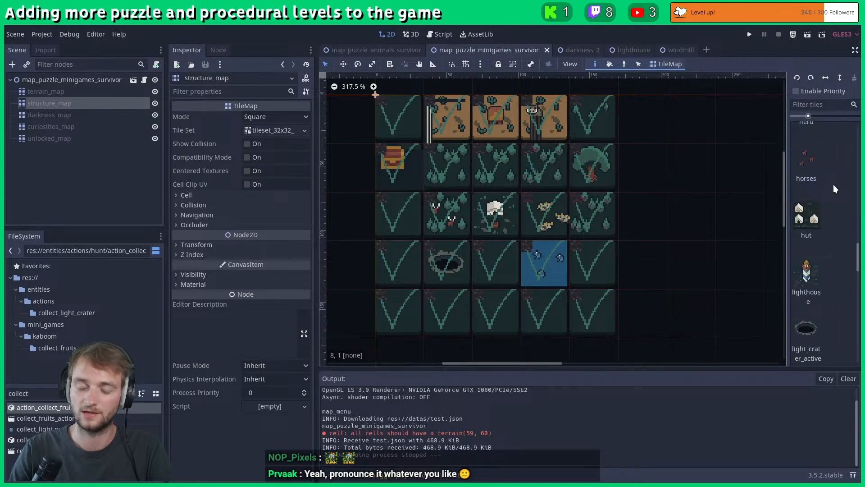
scroll(831, 216, down, 5)
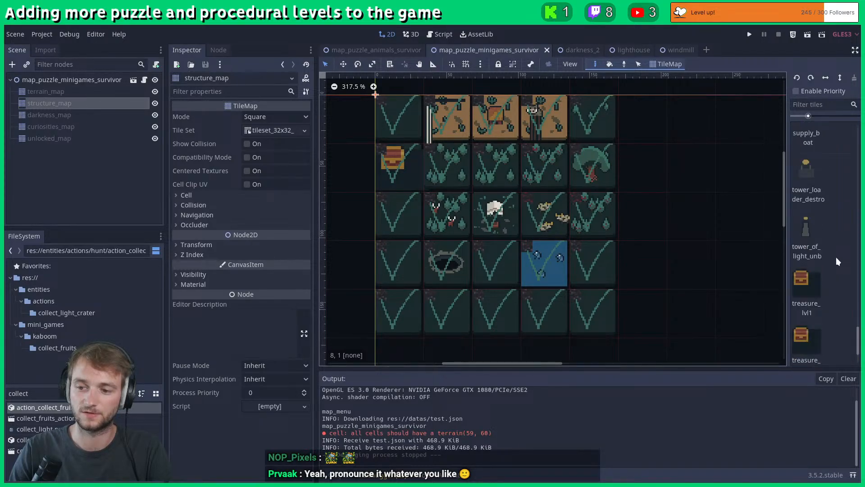
click(816, 239)
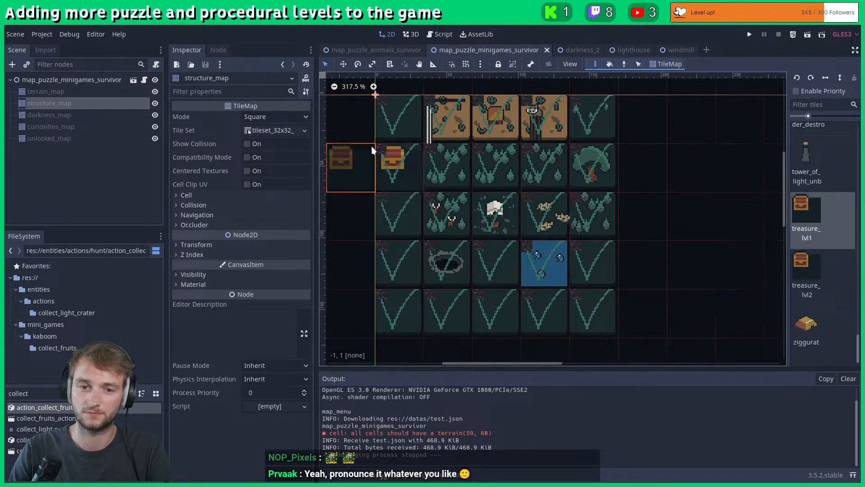
- Run the puzzle again, illuminate the treasure cell to check its reward, and close the game
click(750, 34)
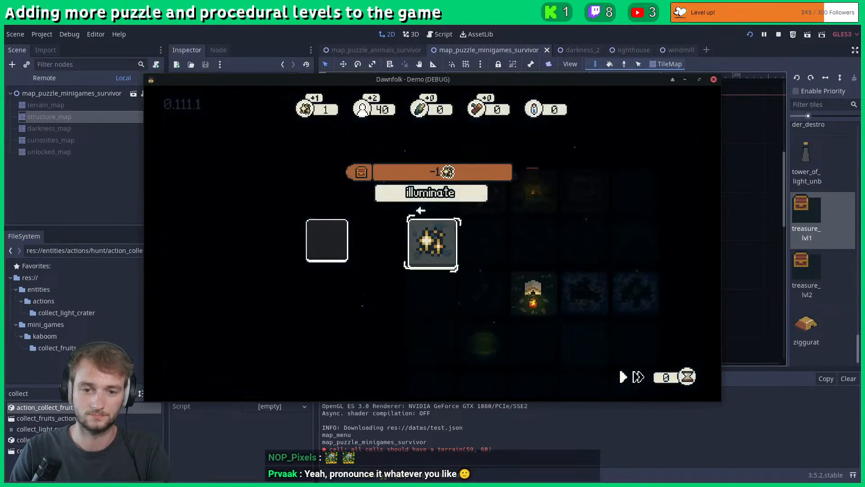
key(Left)
key(Up)
key(Left)
key(space)
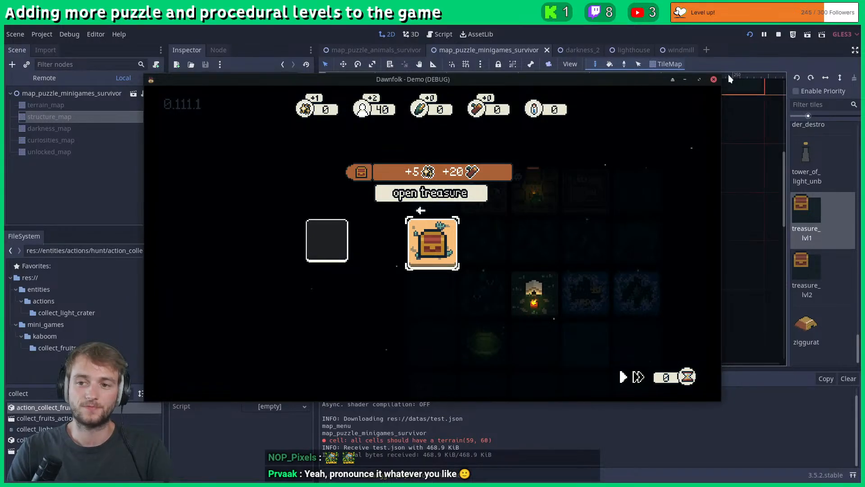
click(714, 79)
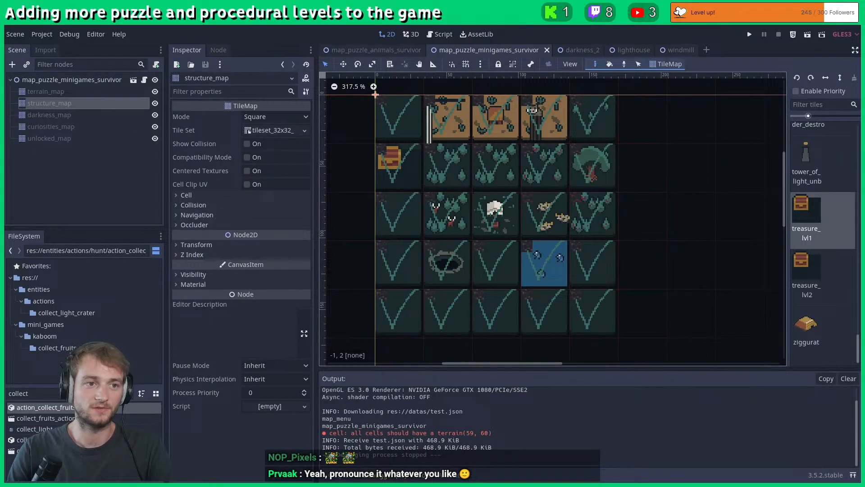
- Count the map cells that need light, add "9 cells to illuminate" to the Level design puzzles note, and return to Godot
click(64, 78)
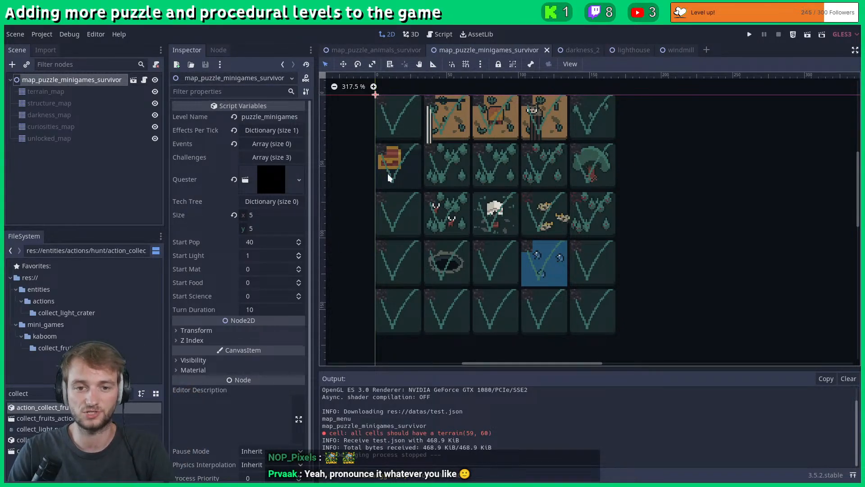
scroll(392, 169, up, 1)
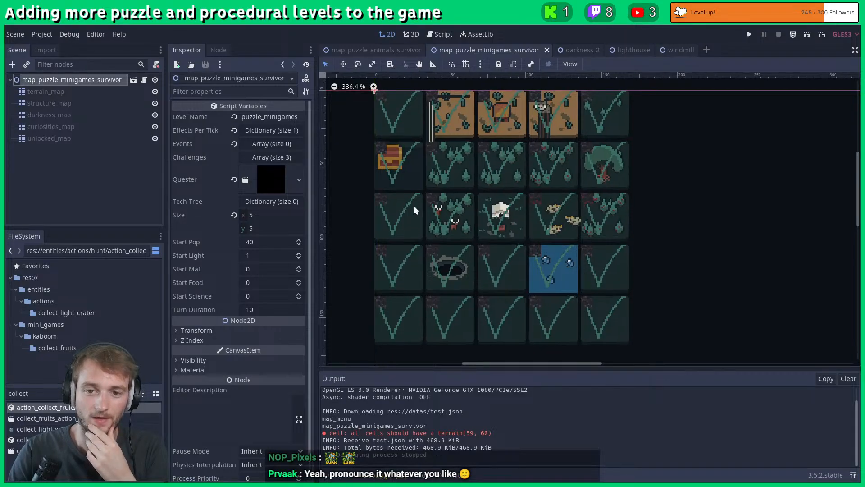
scroll(520, 261, down, 1)
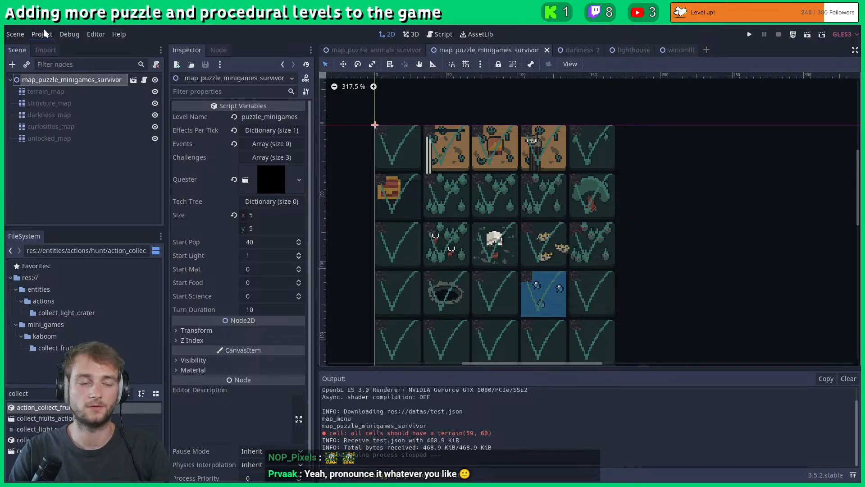
key(alt+Tab)
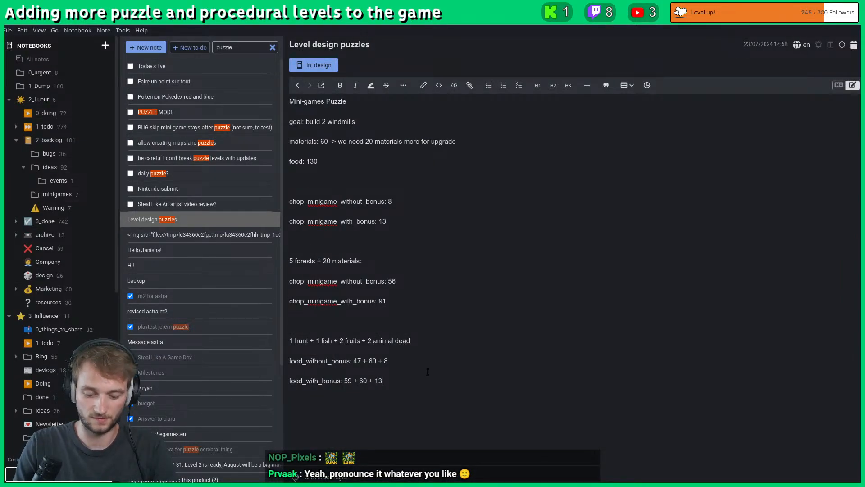
text(cells to il)
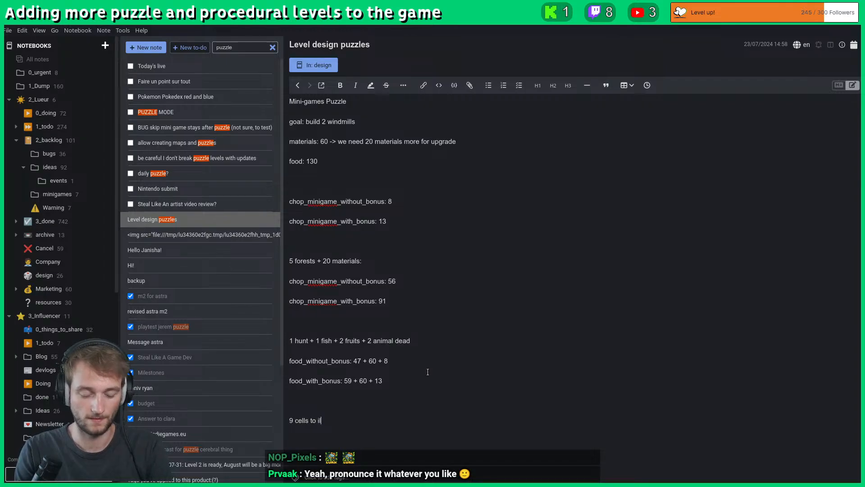
text(lumiante)
key(BackSpace)
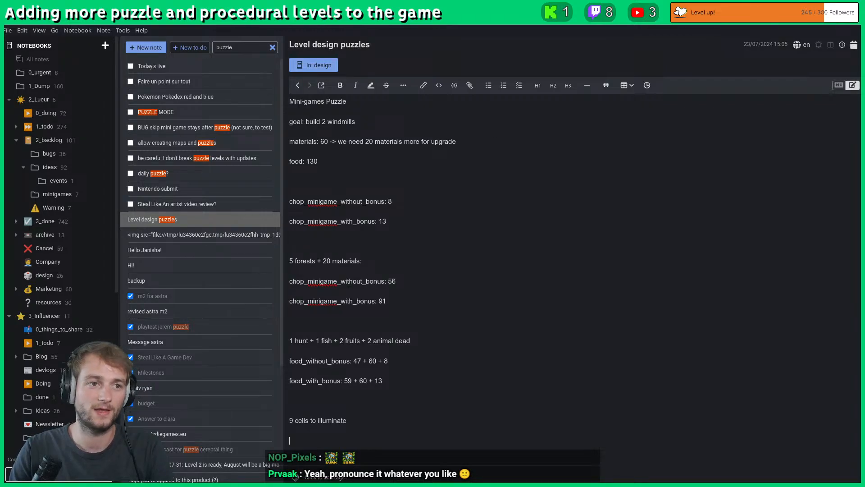
key(alt+Tab)
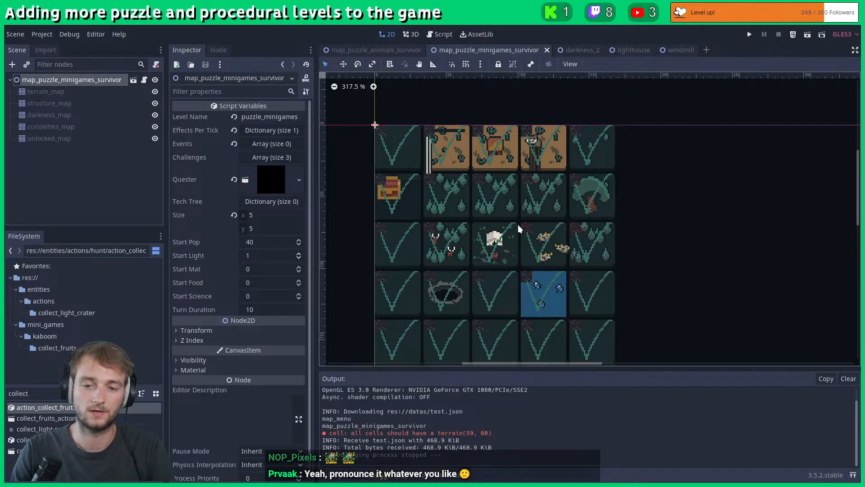
key(alt+Tab)
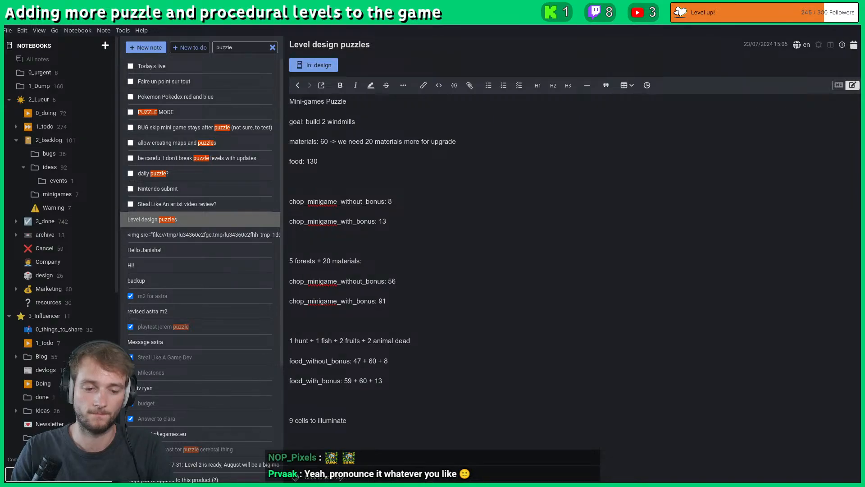
text(1+2)
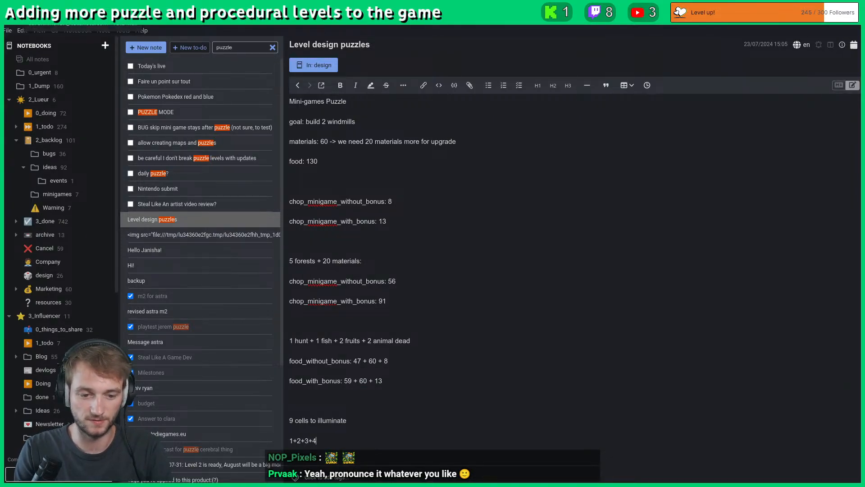
text(+3+4+5)
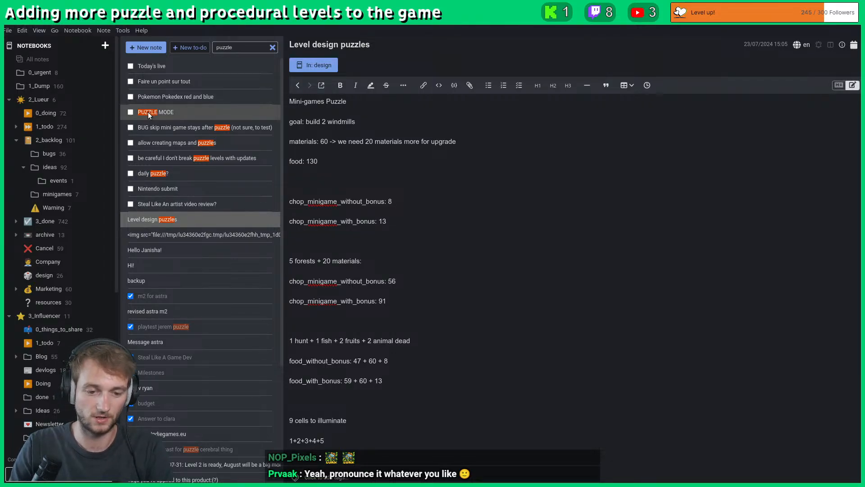
drag(339, 442, 290, 441)
key(BackSpace)
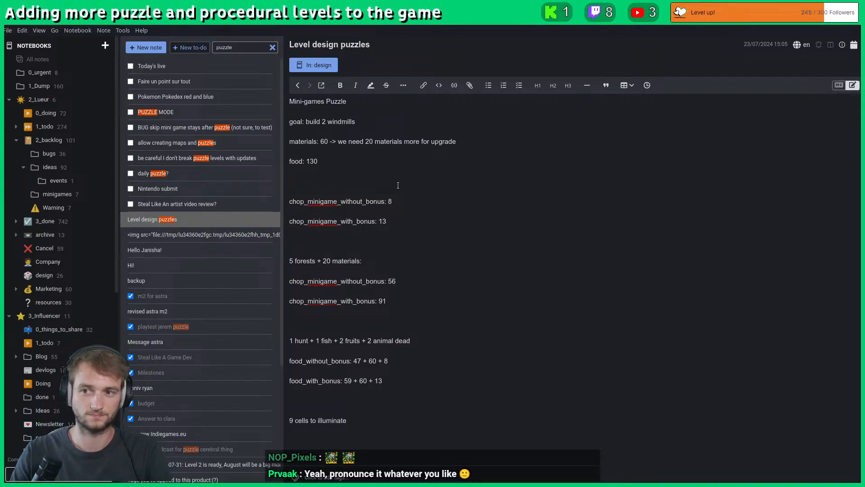
key(alt+Tab)
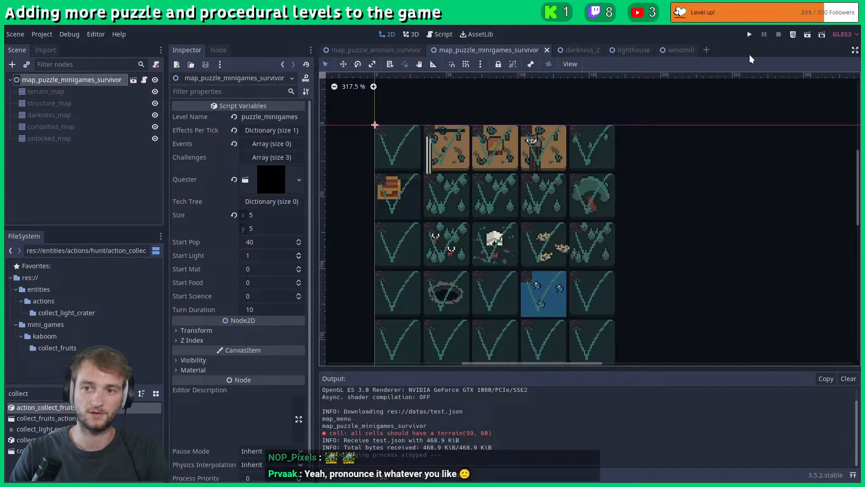
- Run the puzzle again and illuminate the game forest beside the starting camp
click(750, 36)
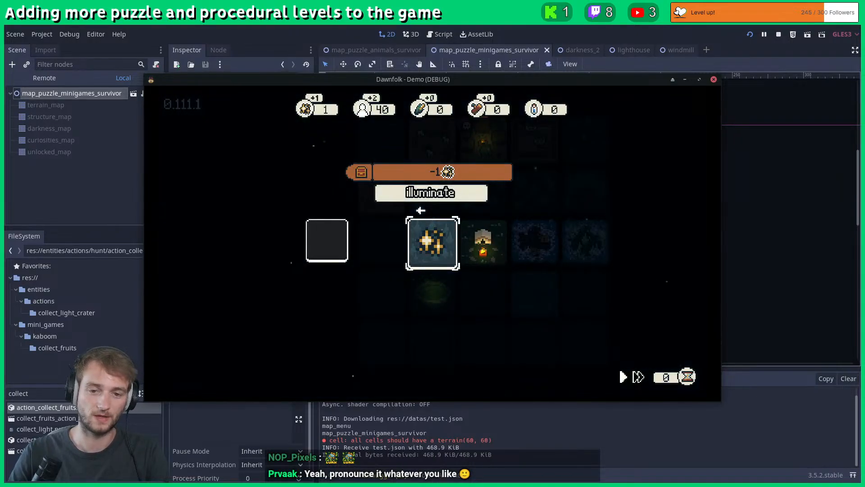
key(space)
key(Right)
key(Up)
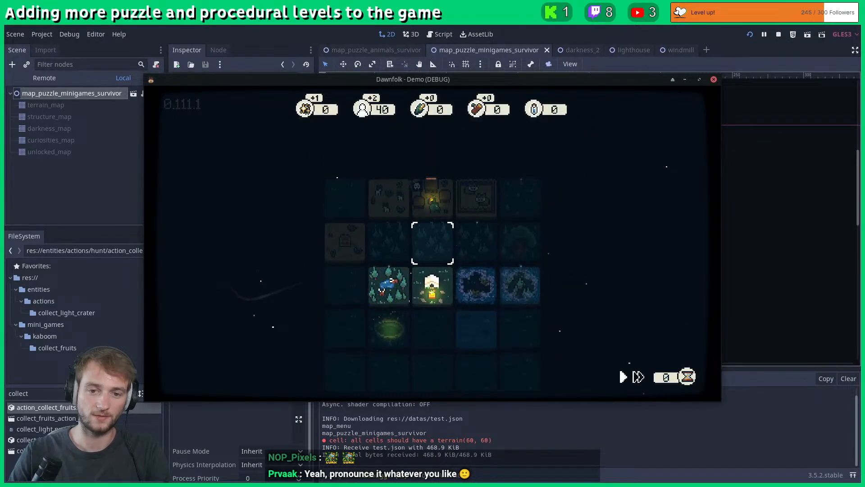
key(space)
key(Escape)
- Fill all resources with the Get Rich! cheat
key(Left)
key(F1)
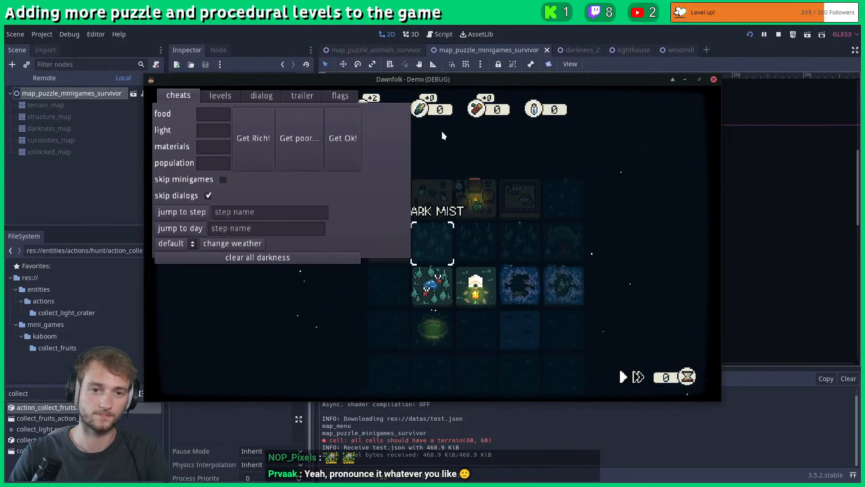
click(236, 145)
key(F1)
- Illuminate the treasure cell and the row of forest cells beside it to test their light costs
key(space)
key(space)
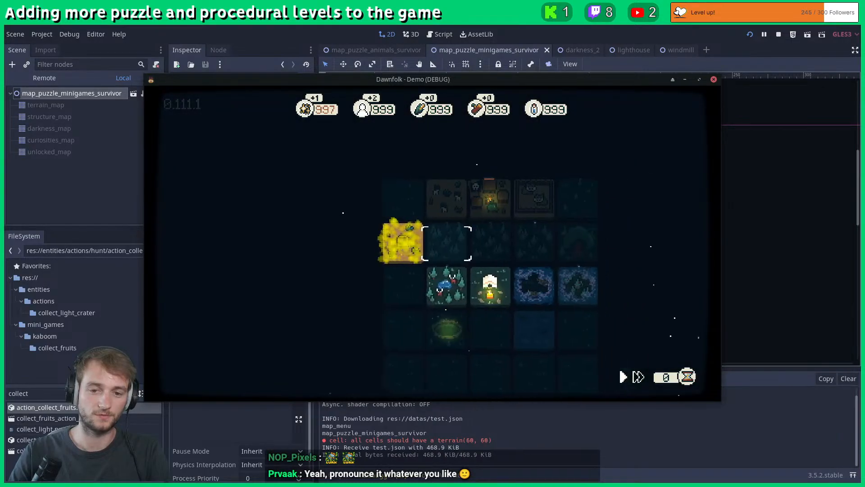
key(space)
key(space)
key(space)
key(space)
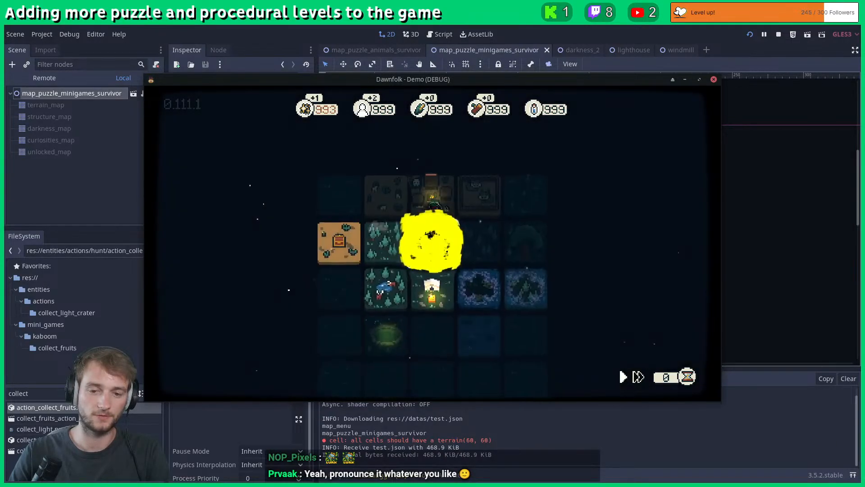
key(space)
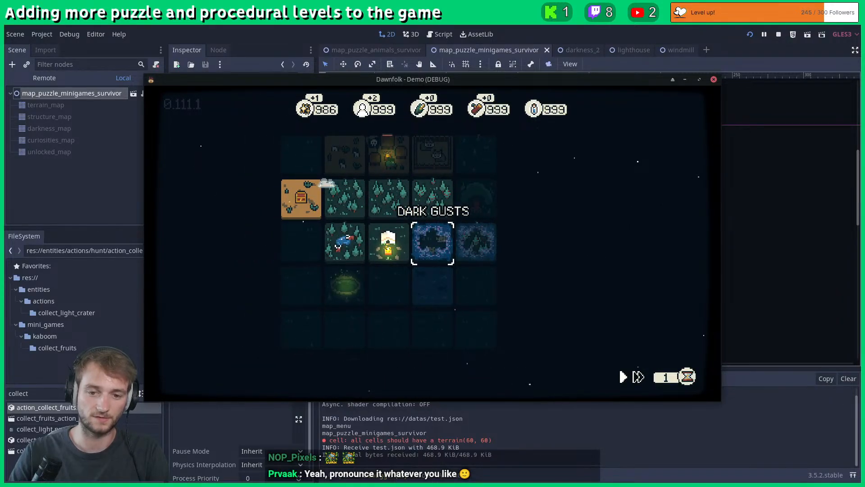
- Illuminate the fish cell and the desert cell directly above the fruit forest to test their light costs
click(432, 243)
key(space)
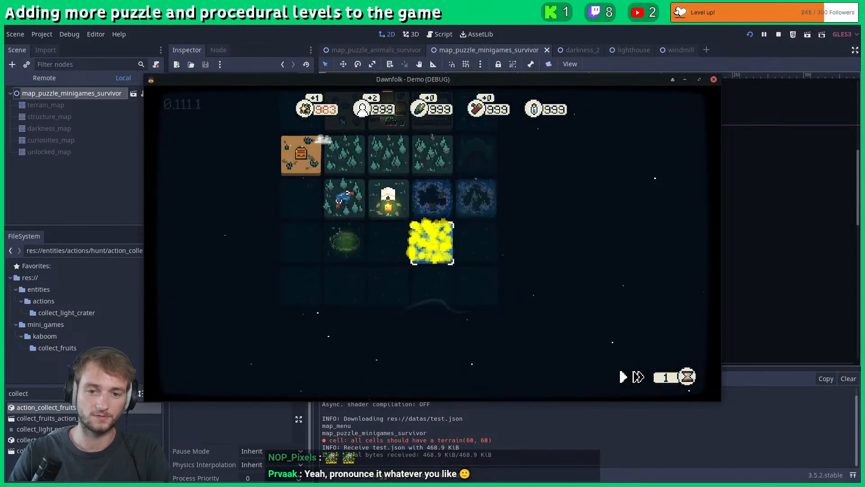
key(Up)
key(Up)
key(Up)
key(space)
key(space)
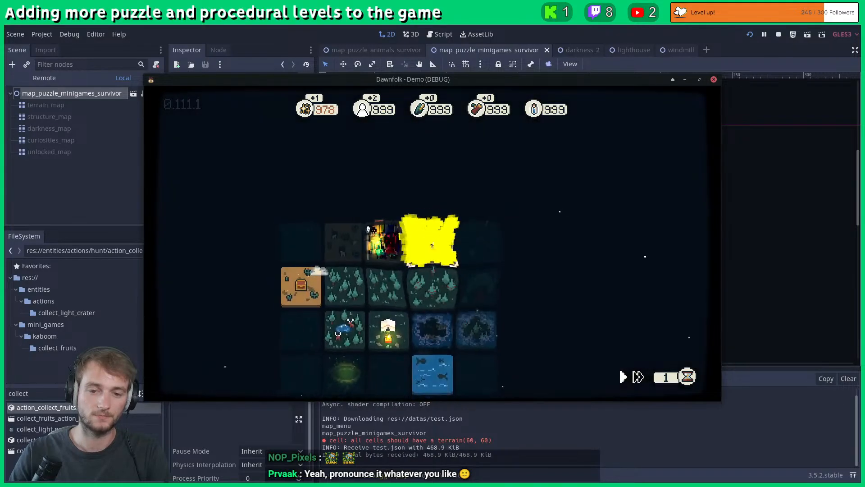
- Examine the remaining dark cells, the lit forests and the fish cell on the map, and close the game
key(Down)
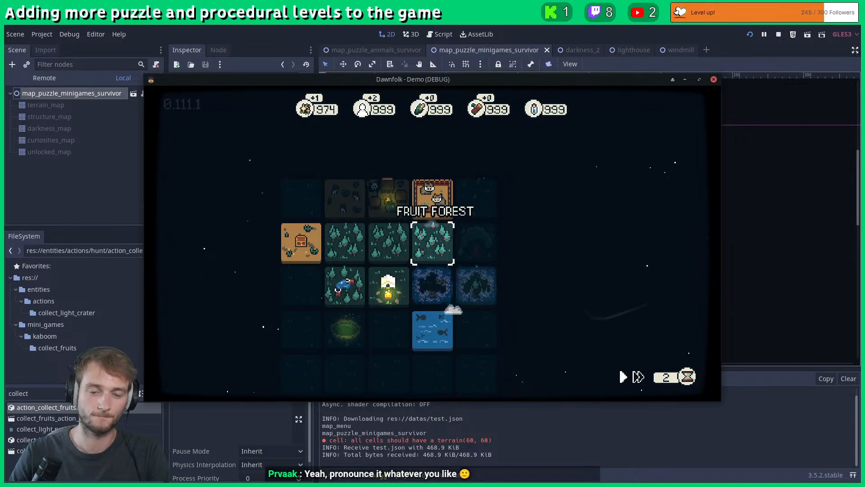
key(Left)
key(Left)
key(Up)
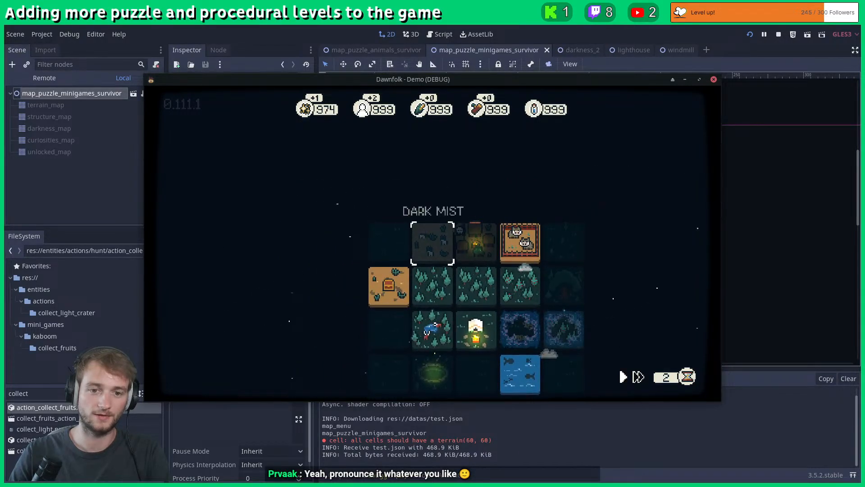
key(Down)
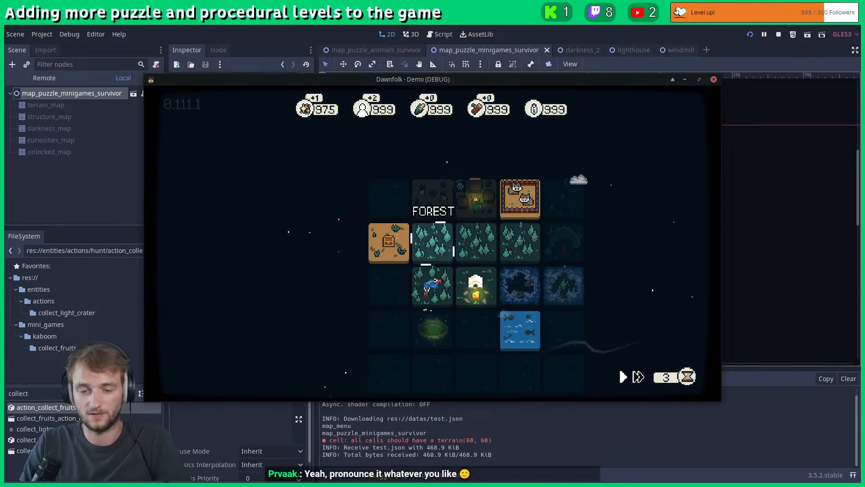
key(Down)
key(Right)
key(Right)
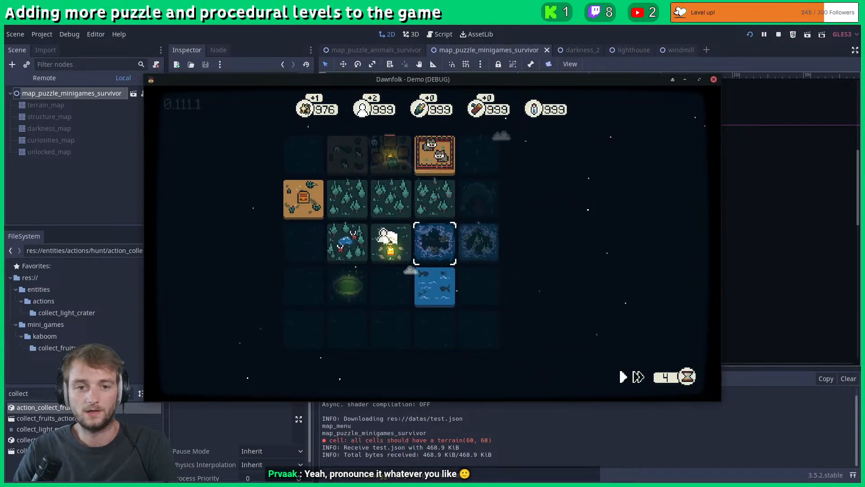
key(Down)
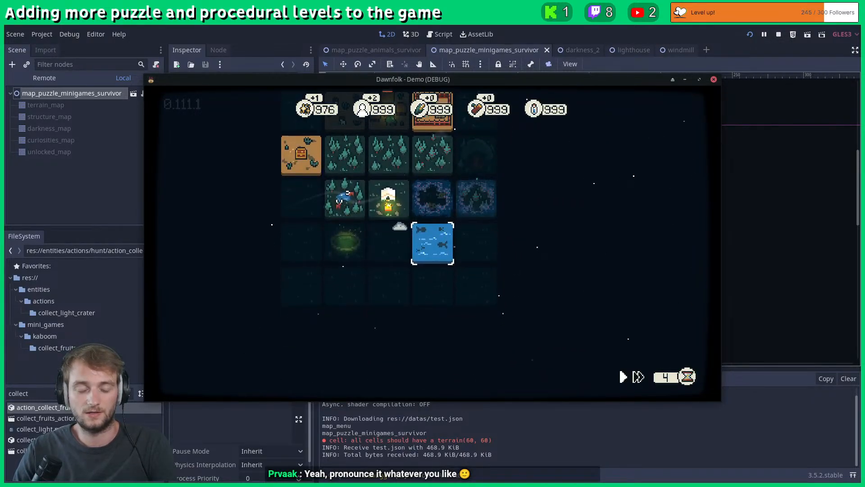
key(Up)
key(Down)
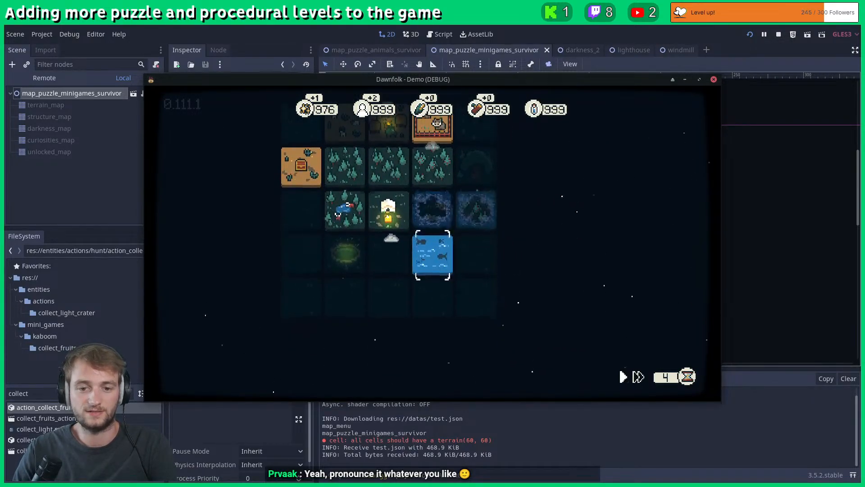
click(714, 79)
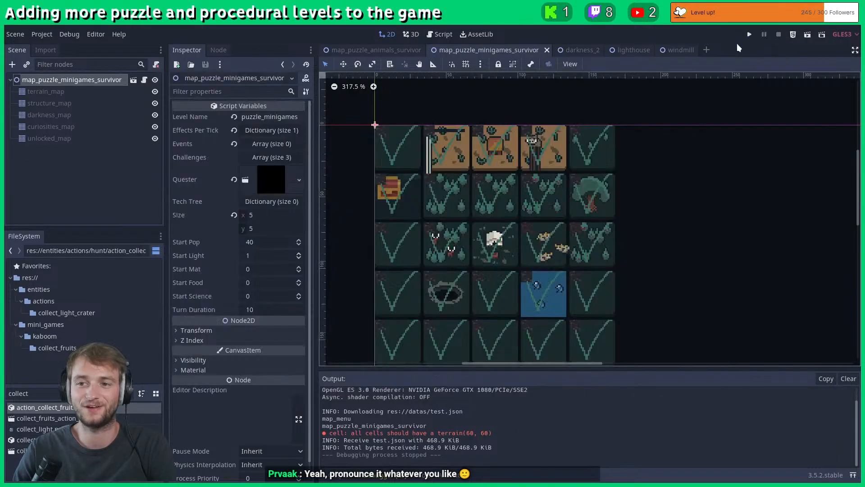
click(750, 35)
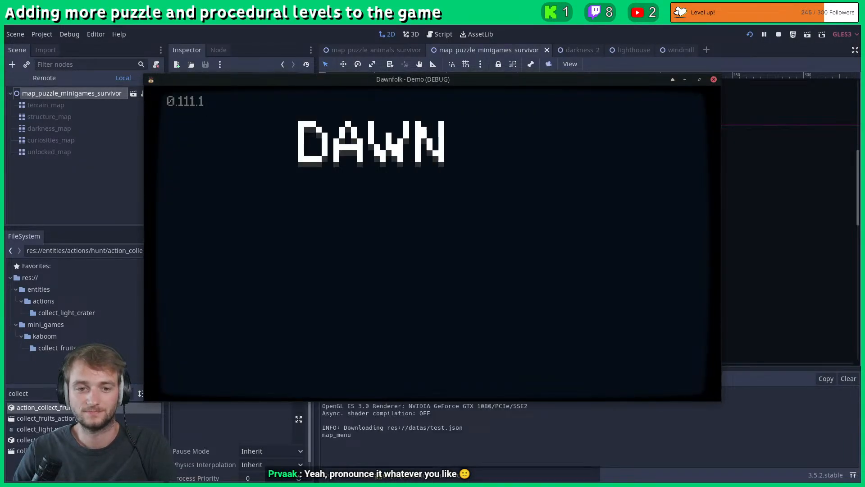
key(Up)
key(Up)
key(Up)
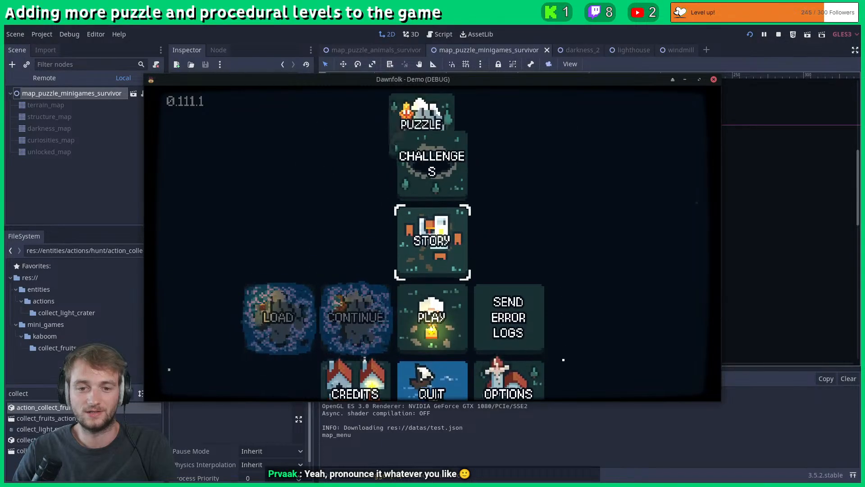
click(714, 79)
- Add "7 : 1 + 2 + 3 + 4 + 5 + 6 + 7 = !7" under "9 cells to illuminate" in the puzzle note, and return to Godot
key(alt+Tab)
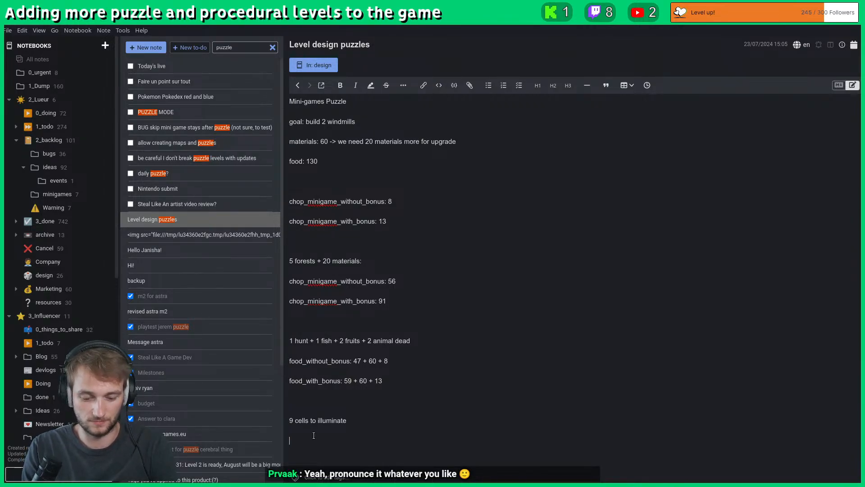
text(7 c)
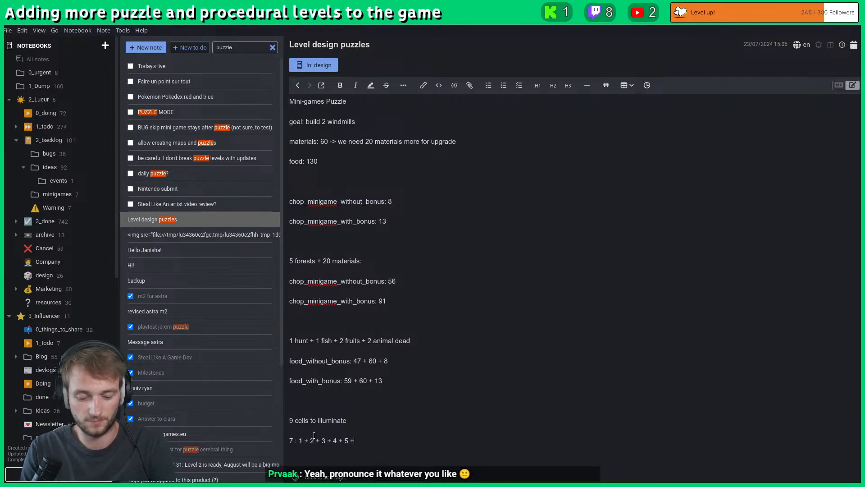
text(+ 7)
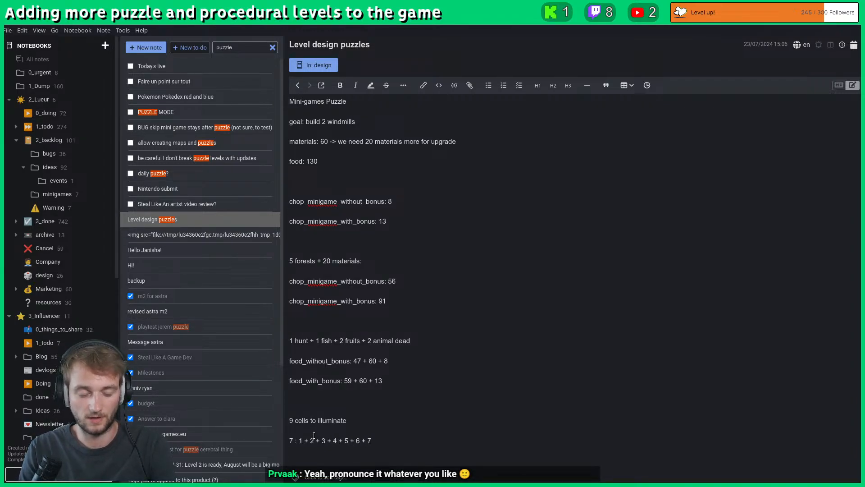
text( =)
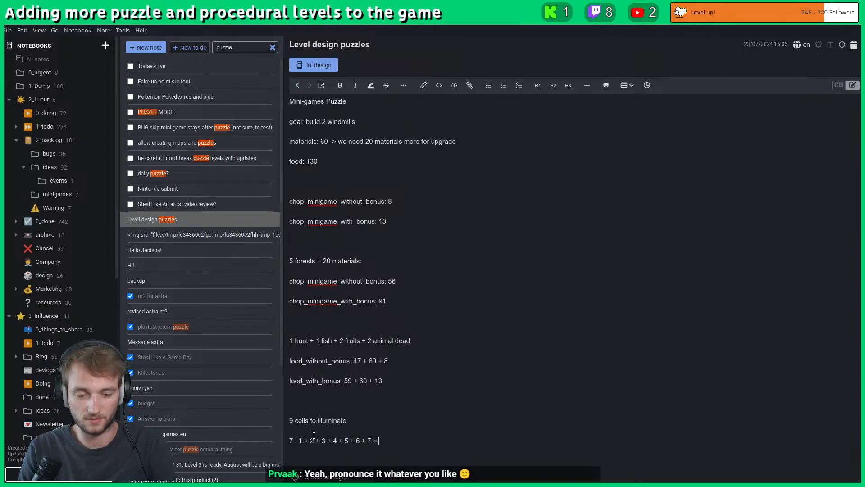
text( !)
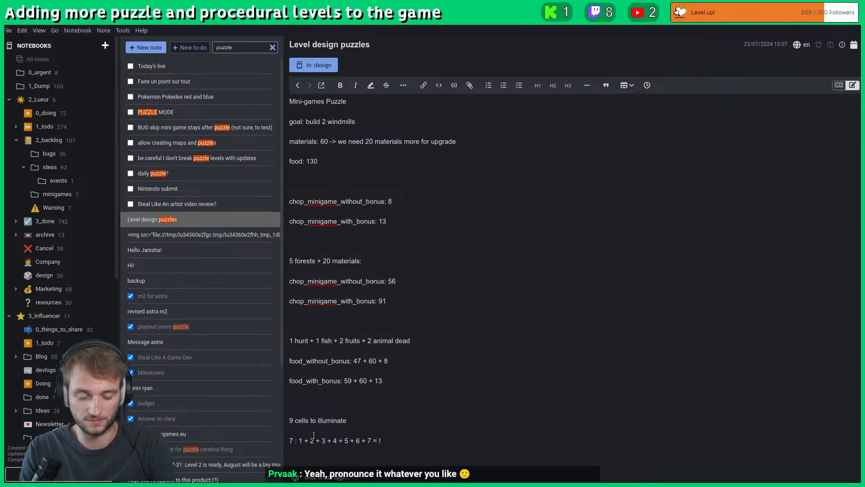
text(7)
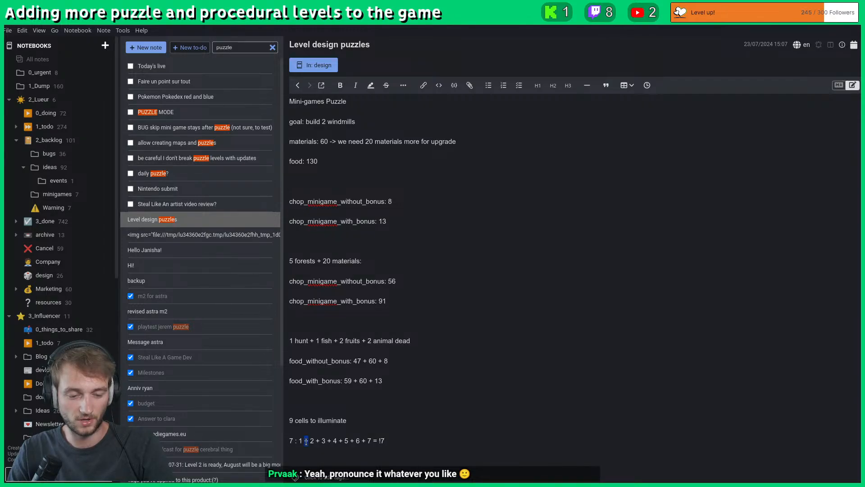
click(329, 441)
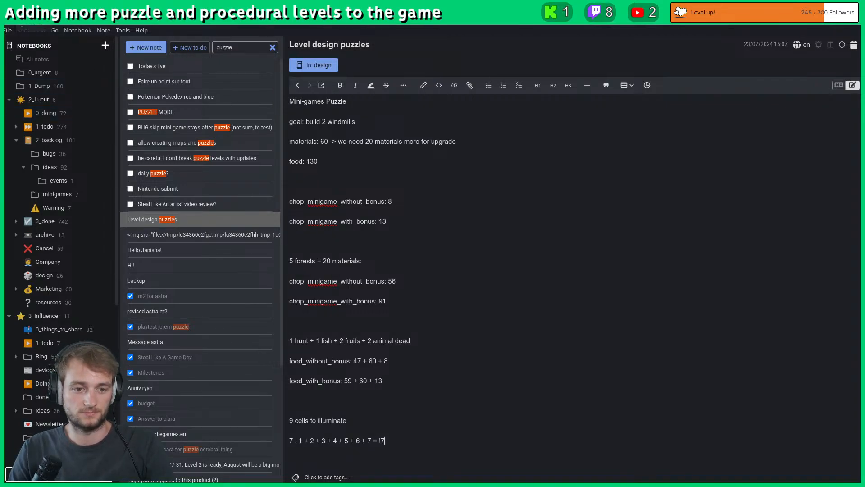
key(alt+Tab)
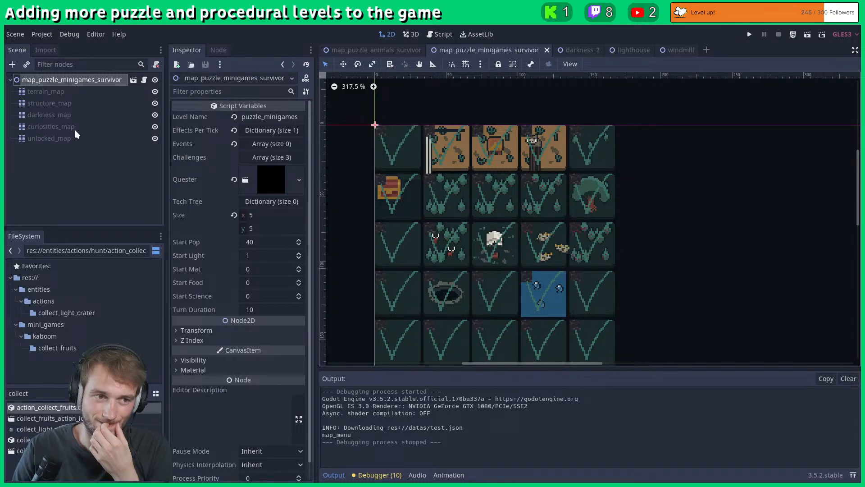
- On darkness_map, repaint the forest at cell 4, 2 with the darkness tile
click(49, 115)
click(803, 194)
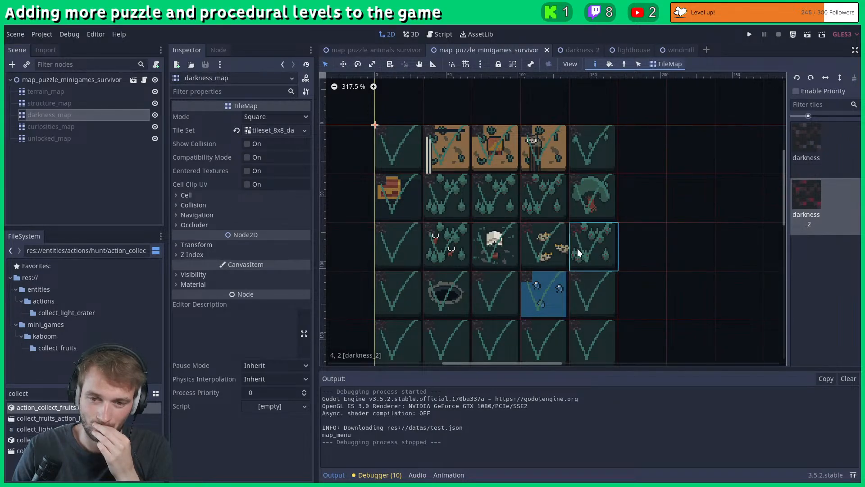
click(800, 161)
click(580, 235)
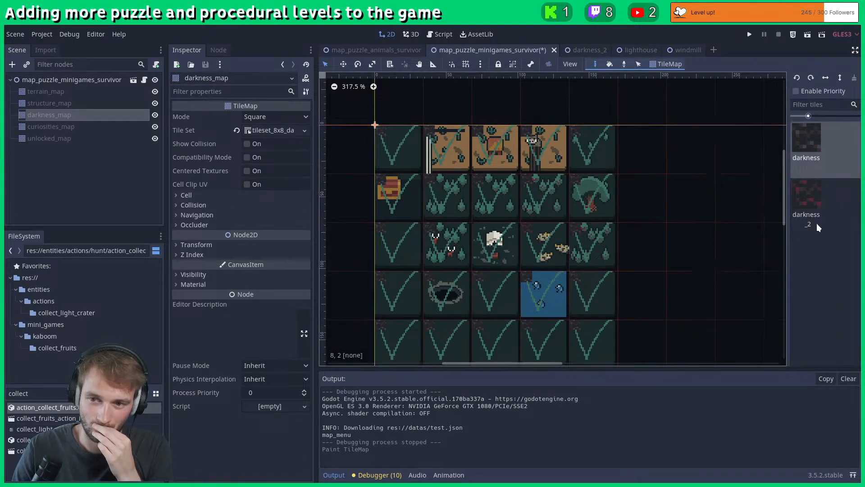
- Paint darkness_2 tiles on the treasure cell 0, 1, cell 2, 4 and the crater cell 1, 3 of darkness_map
click(810, 208)
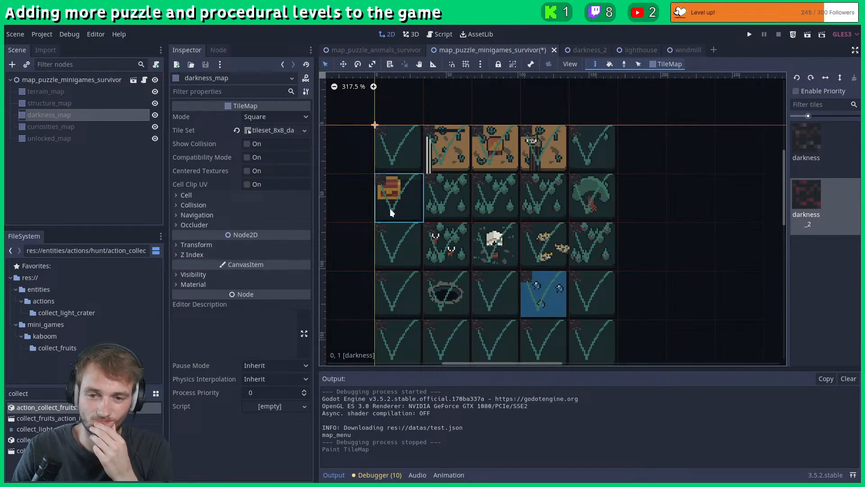
click(402, 204)
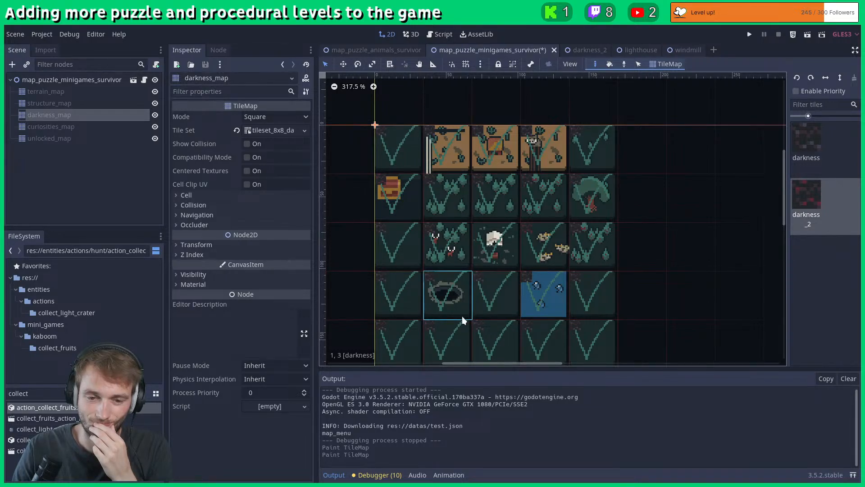
click(486, 329)
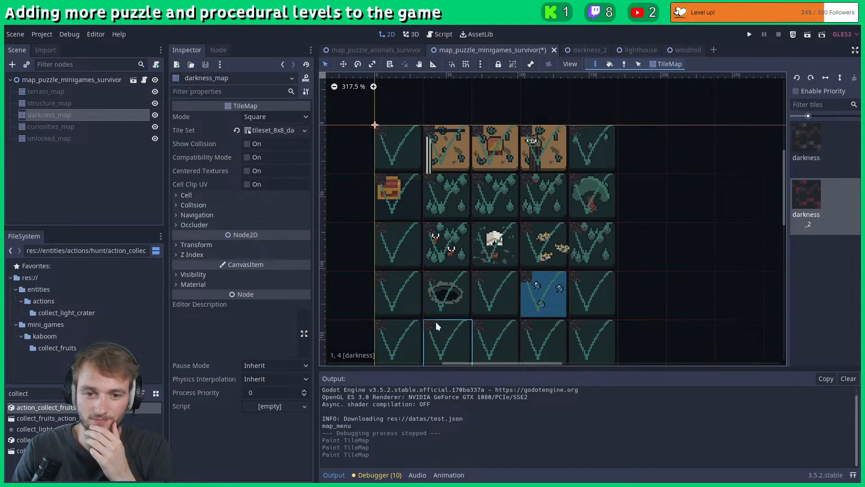
click(431, 298)
middle_drag(580, 284, 574, 264)
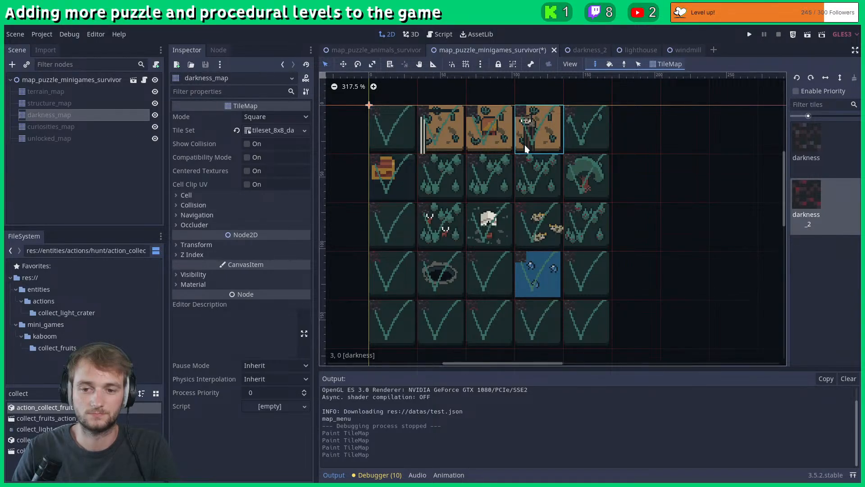
- Set the light cost of the Darkness node in the darkness_2 scene to -10
click(55, 92)
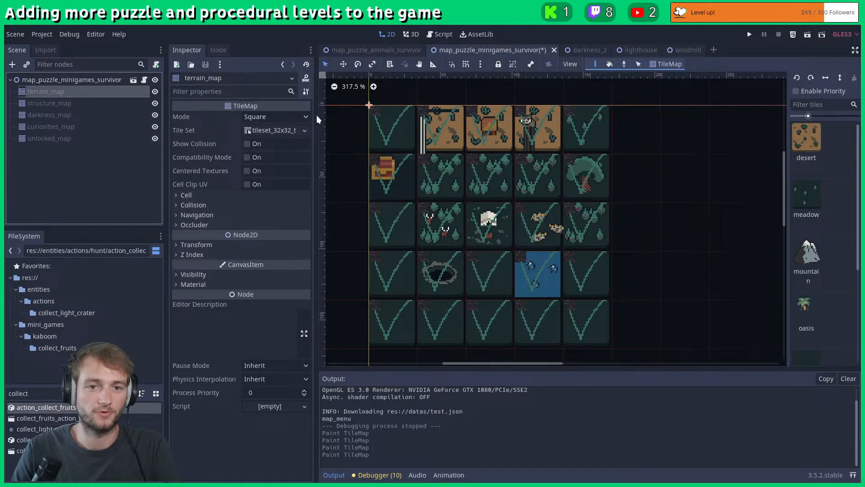
click(586, 50)
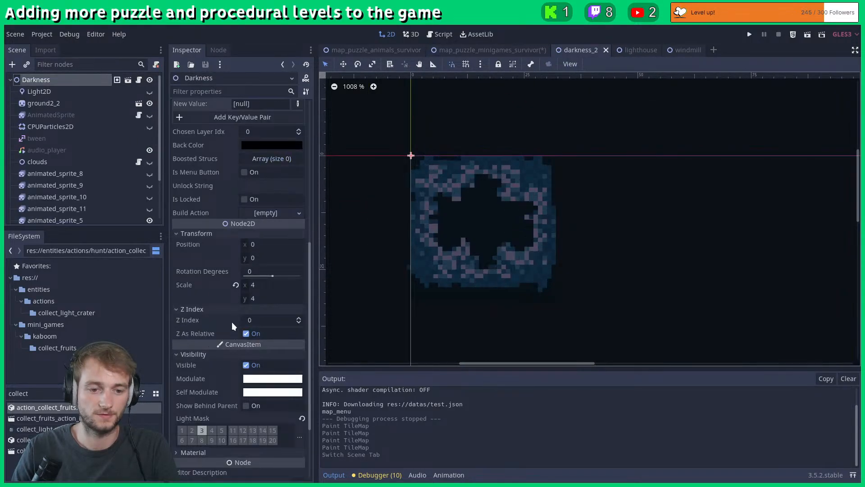
scroll(258, 180, up, 3)
click(255, 215)
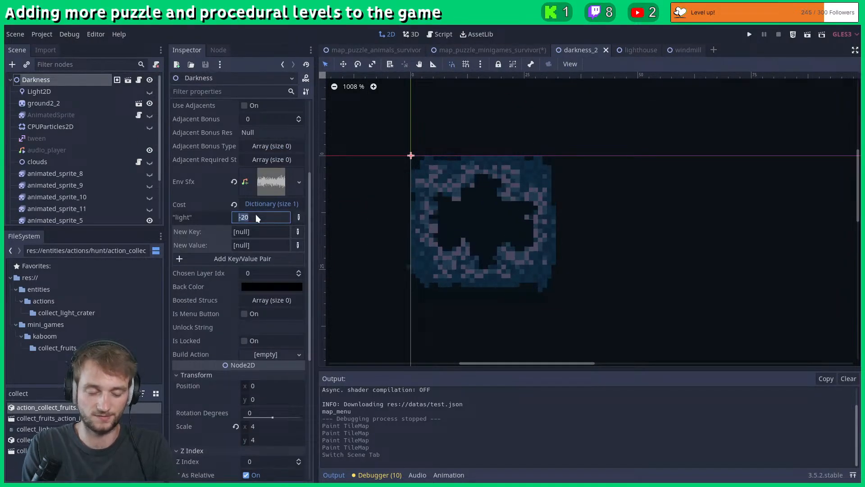
text(-10)
key(Return)
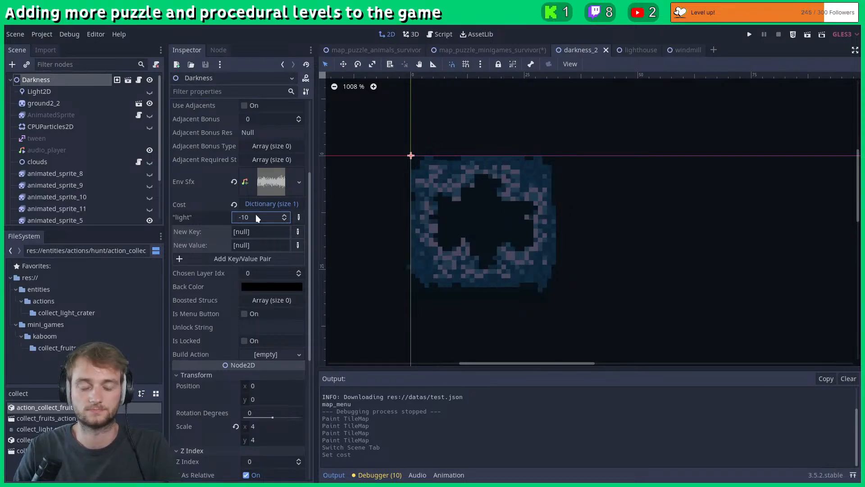
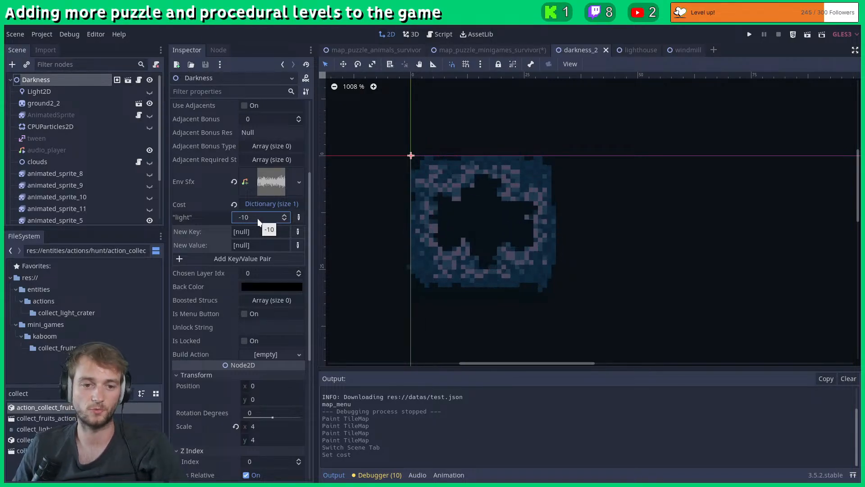
- Set the light cost of the Darkness node to -15 and save the scene
click(258, 218)
text(-1)
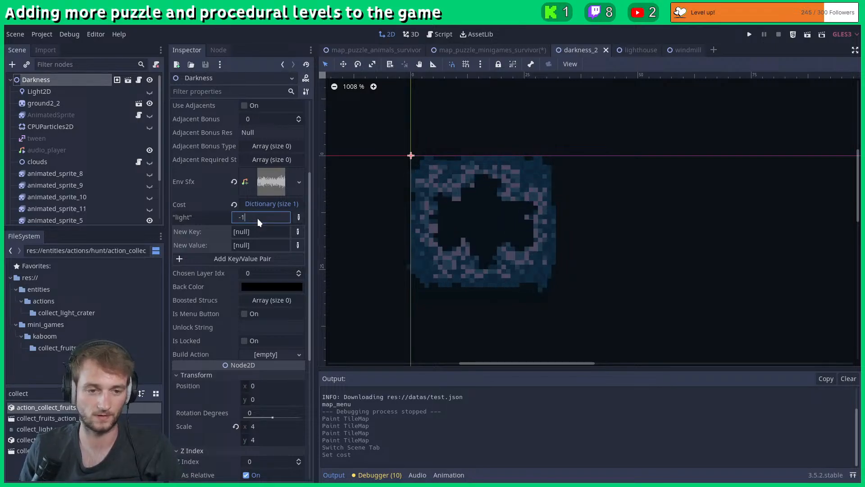
text(5)
key(Return)
key(ctrl+s)
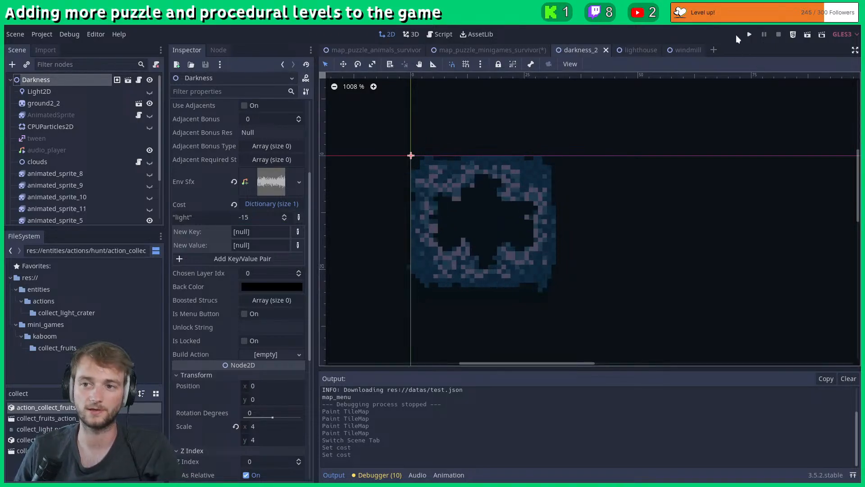
- Run the project and start the PUZZLE_MINIGAMES_BTN level from the game's play menu
click(749, 34)
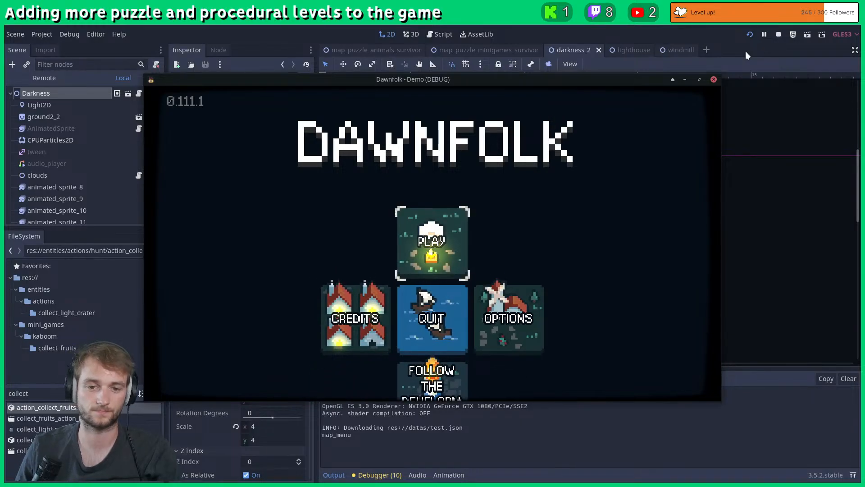
key(space)
key(Up)
key(Up)
key(Up)
key(space)
key(Left)
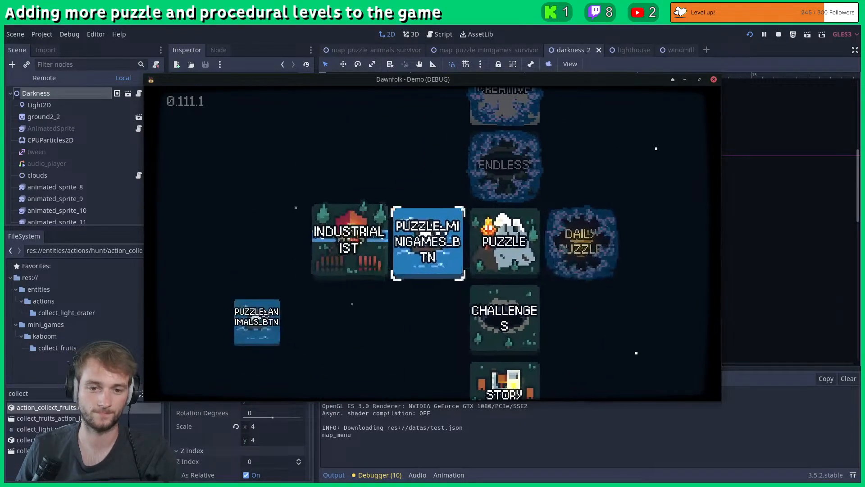
key(space)
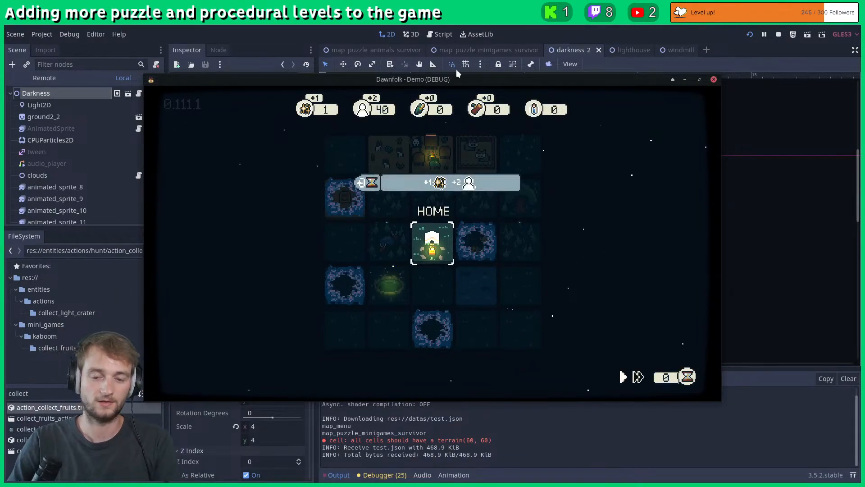
- Fill all resources to 999 with the debug option and illuminate the cell directly left of home
key(F1)
click(257, 148)
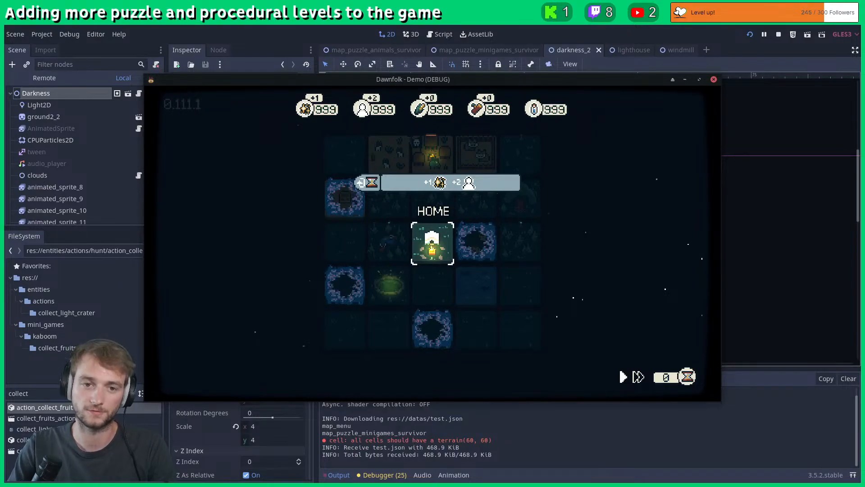
key(Left)
key(Return)
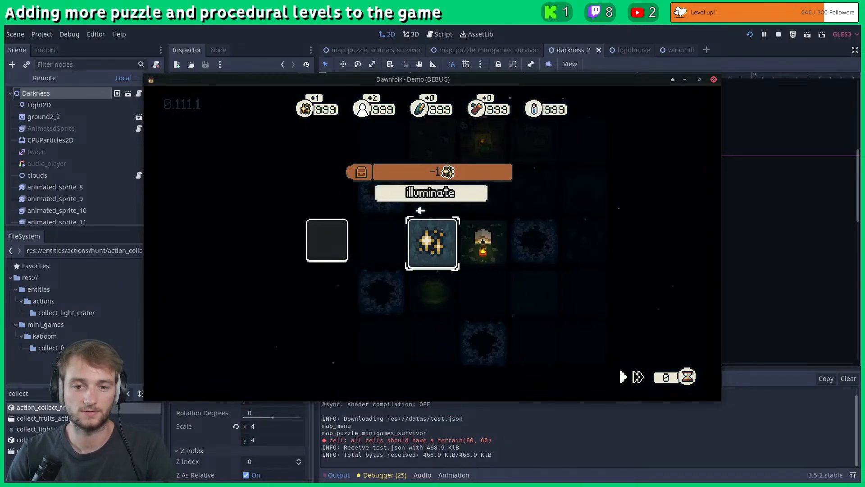
key(Return)
- Illuminate the three cells in the row above home, from the upper-left neighbour to the upper-right one
key(Right)
key(Left)
key(Up)
key(Return)
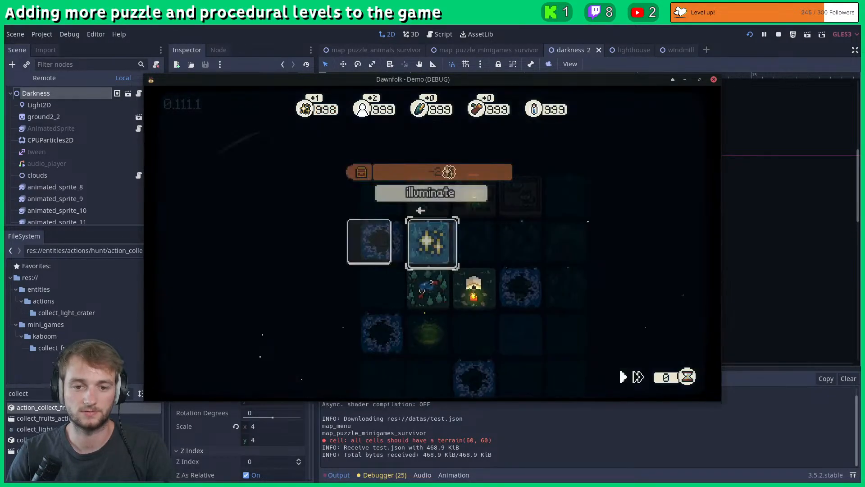
key(Return)
key(Right)
key(Return)
key(Return)
key(Right)
key(Return)
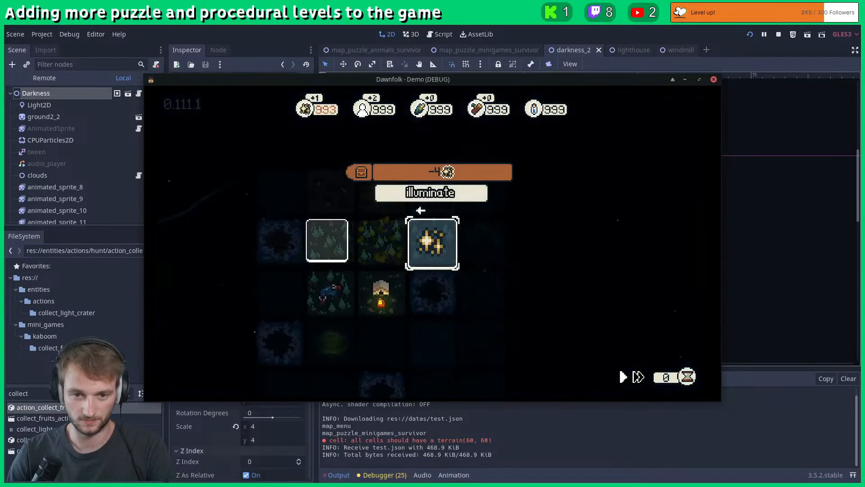
- Illuminate the cat arena in the top row, the forest two cells right of home and the lake at its lower right
key(Return)
key(Up)
key(Return)
key(Return)
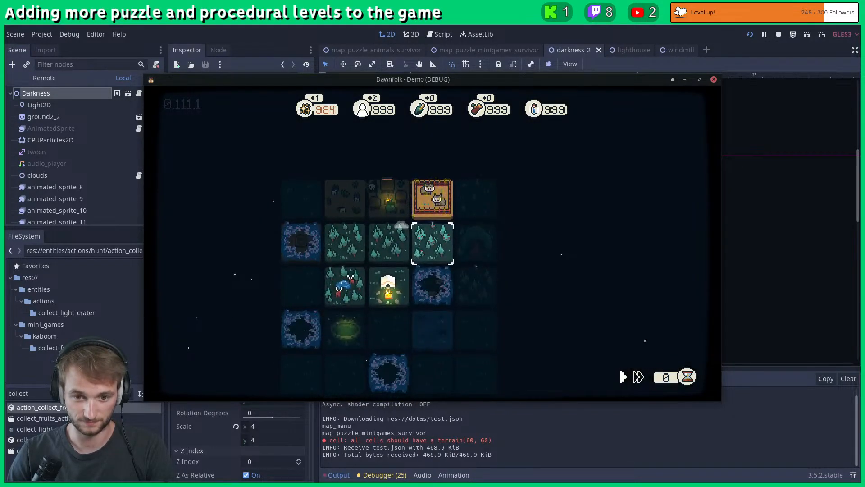
key(Right)
key(Down)
key(Down)
key(Return)
key(Return)
key(Left)
key(Left)
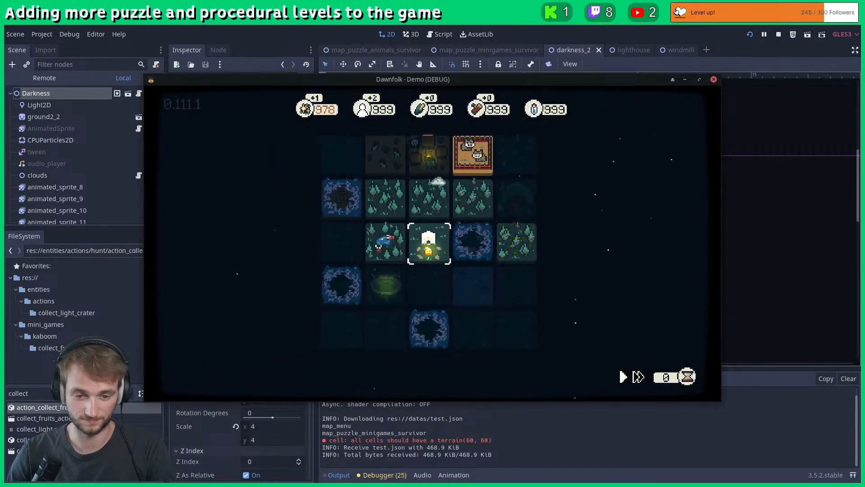
key(Down)
key(space)
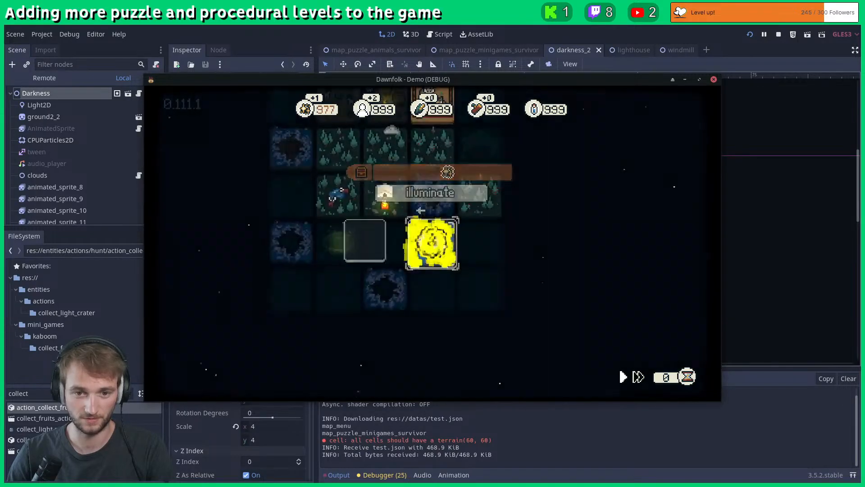
- Cleanse the darkness cell at the far left of the row above home by playing the sword minigame
key(Up)
key(Left)
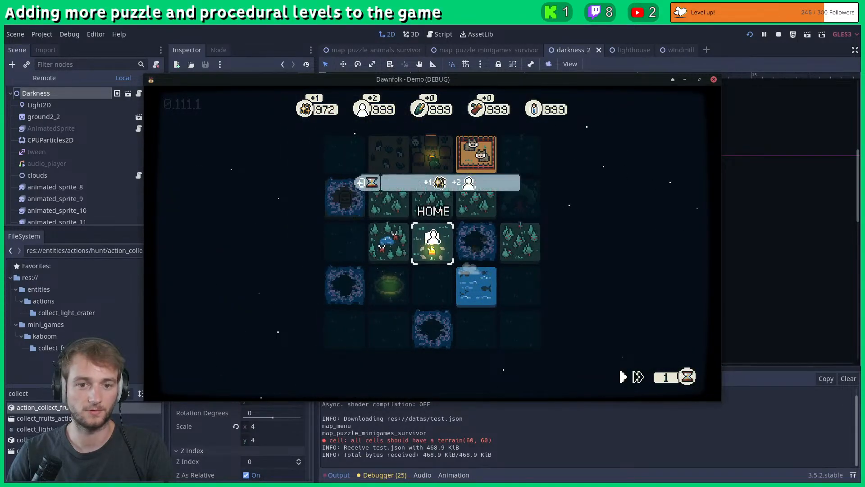
key(Right)
key(Left)
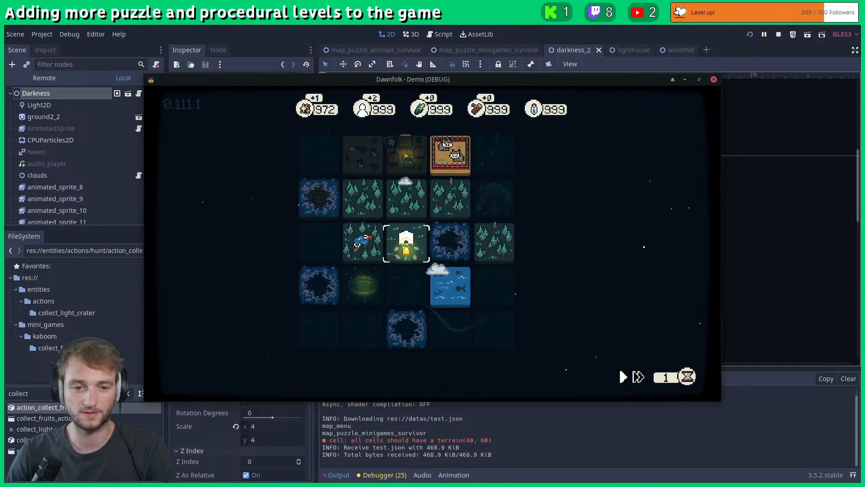
key(Left)
key(Up)
key(Left)
key(space)
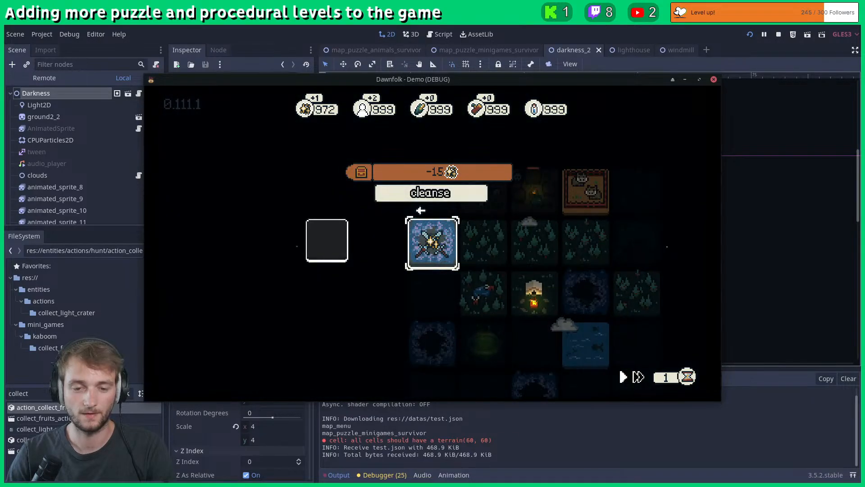
key(space)
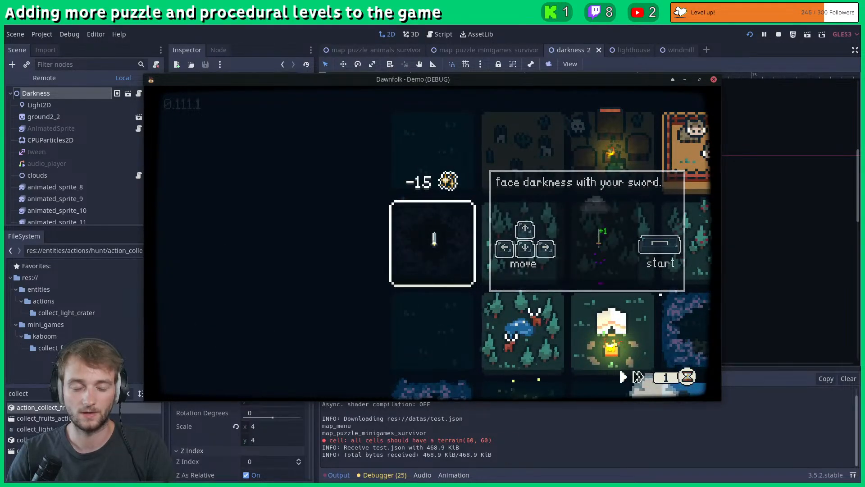
key(space)
key(Up)
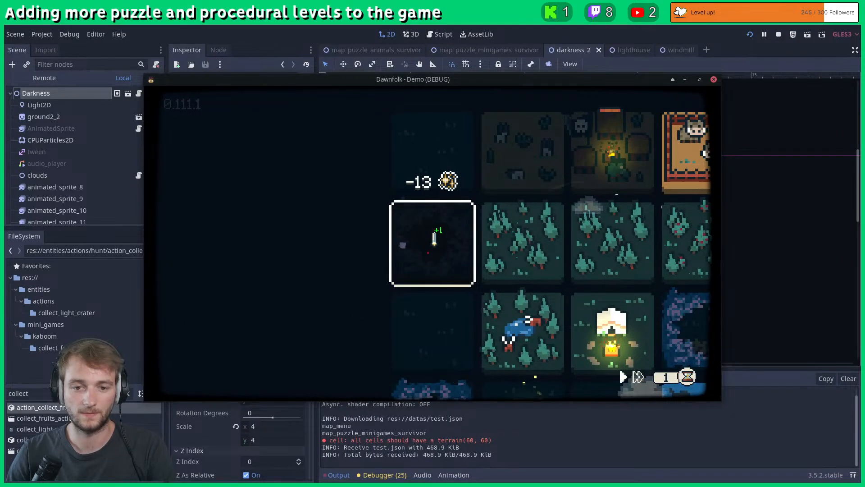
key(Left)
key(Right)
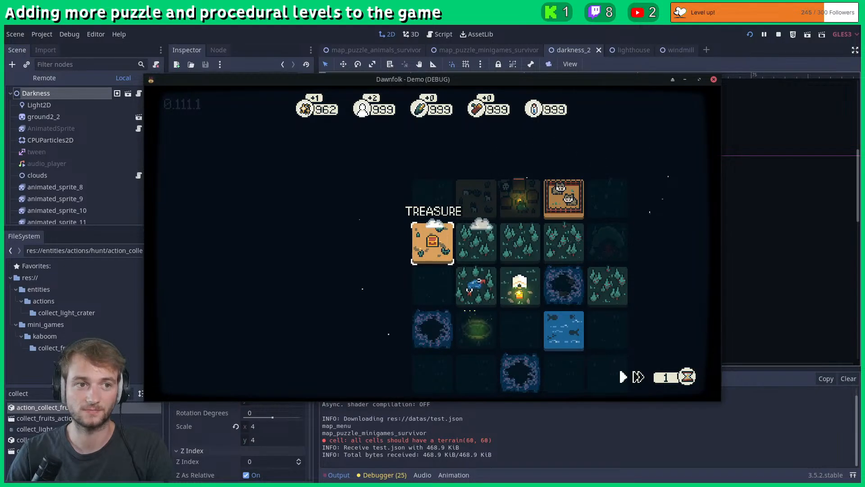
- Switch to the Level design puzzles note and add the lines "2 darks:" and "10+10" below the illumination sum
key(alt+Tab)
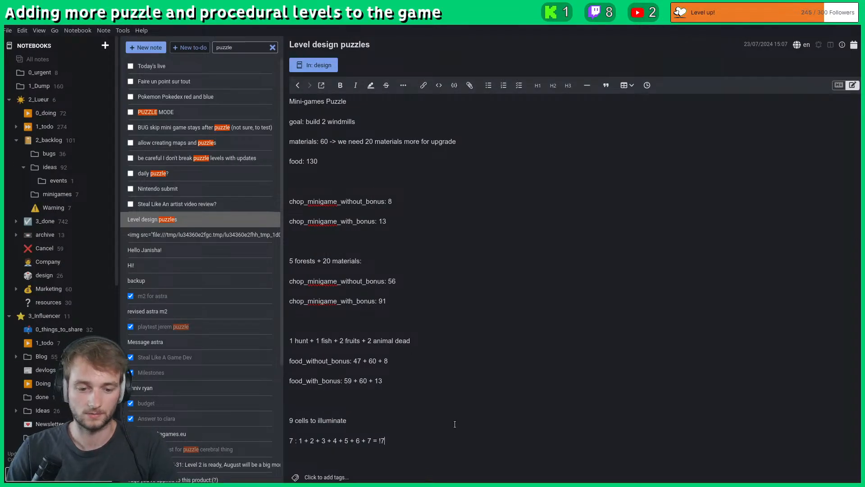
key(Return)
text(2 )
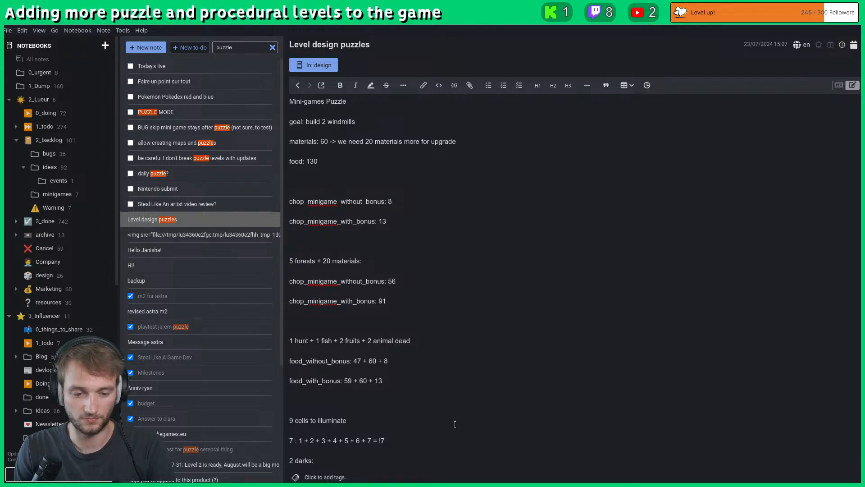
text(darks:)
key(Return)
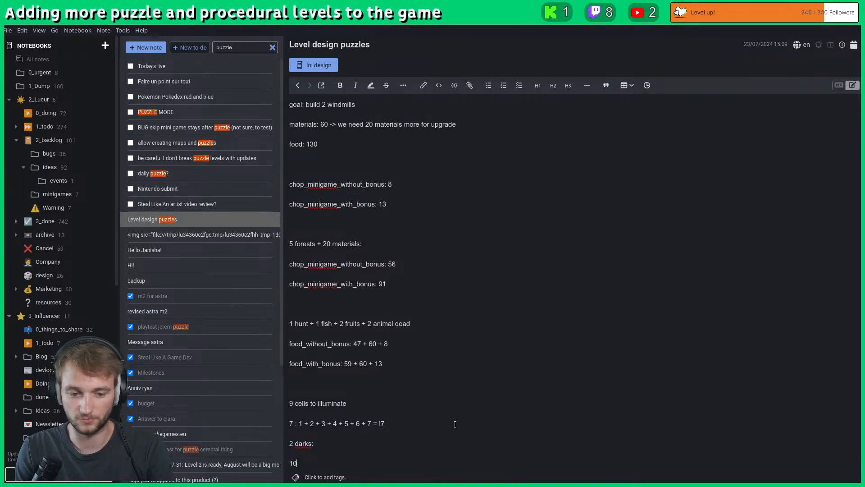
- Return to the running Dawnfolk game and begin cleansing the darkness cell directly right of home
click(65, 22)
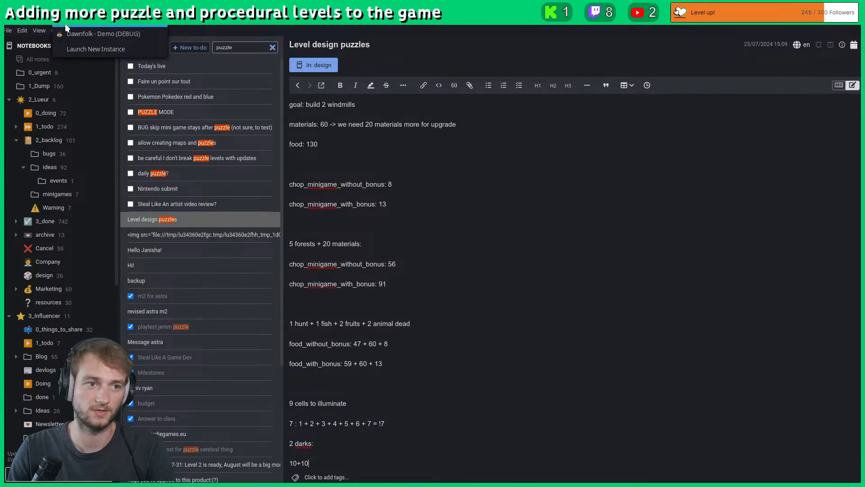
click(69, 35)
key(Right)
key(Right)
key(Down)
key(Right)
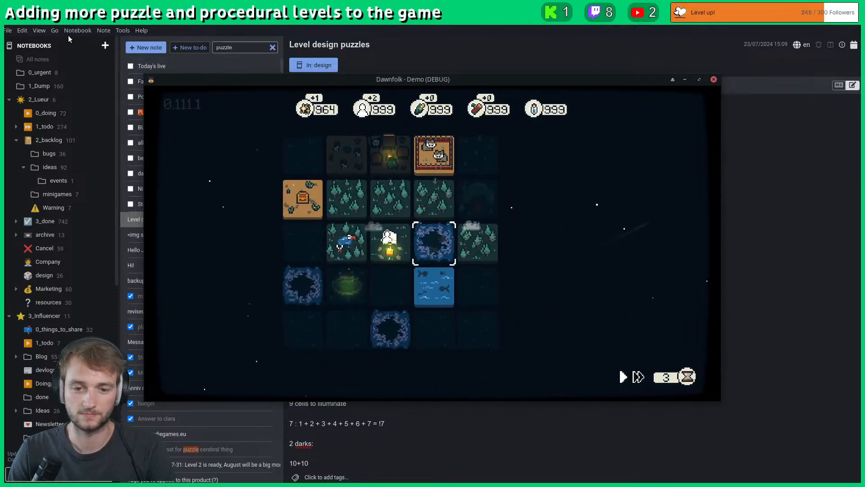
key(space)
- Play the minigame of shooting dark particles to the end and close the game
key(space)
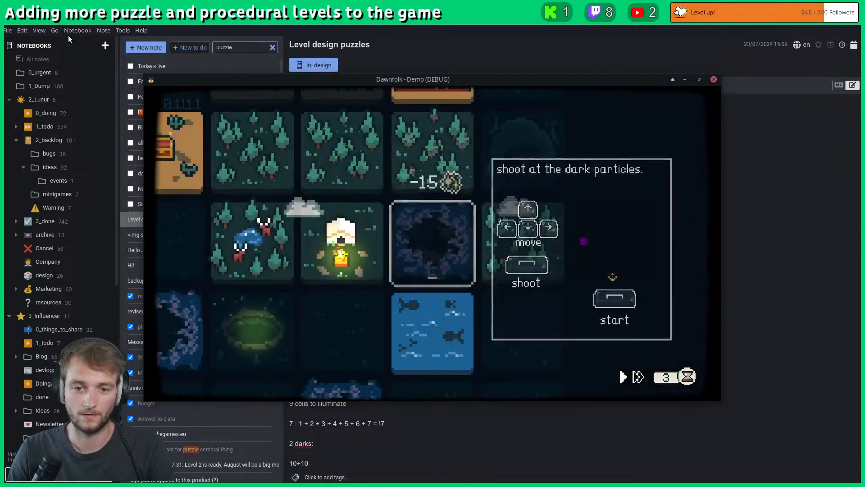
key(space)
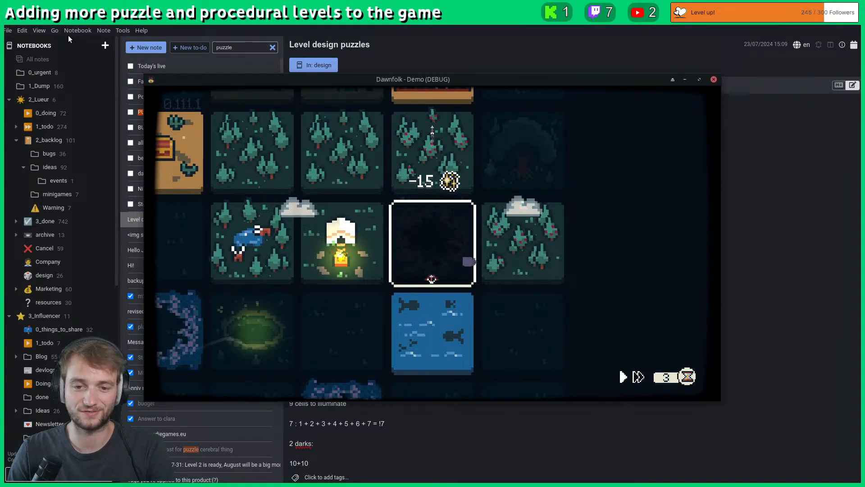
key(space)
key(space)
key(space)
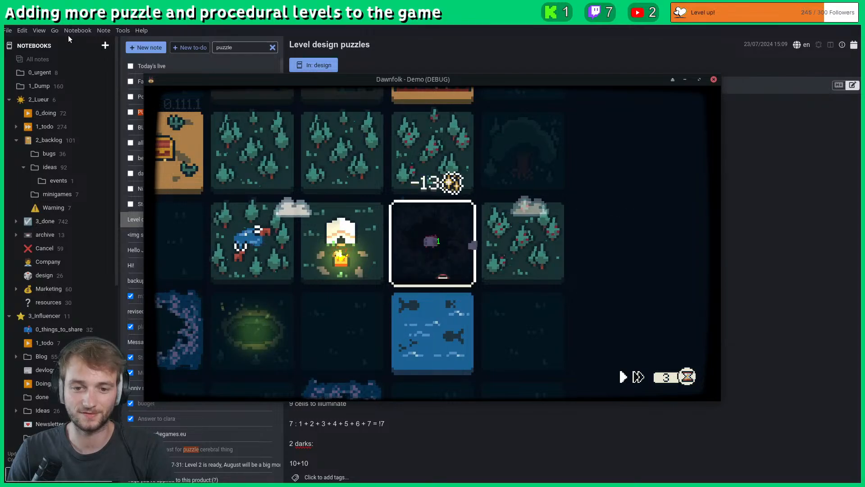
key(space)
key(space)
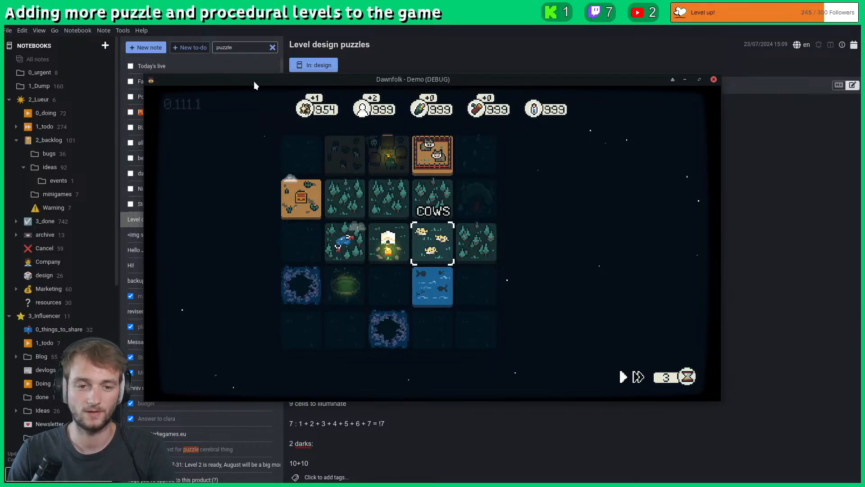
click(714, 80)
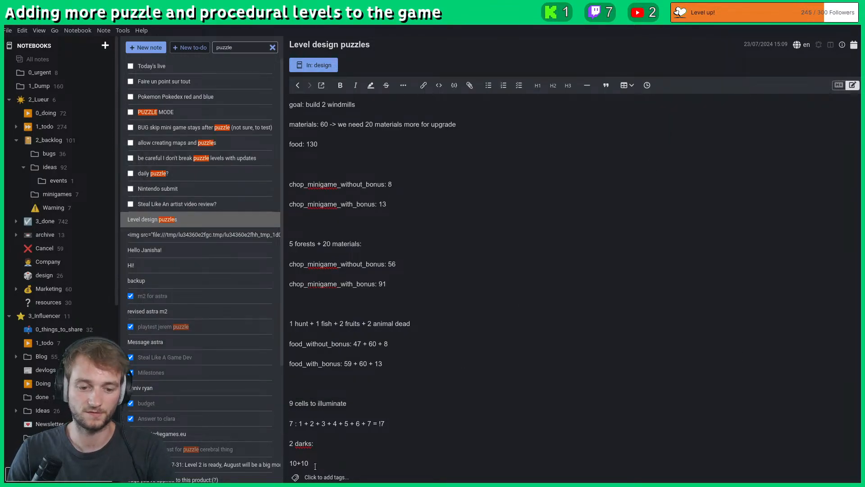
- In the calculator, work out the total light cost as 20 + 1 + 2 + 3 + 4 + 5 + 6 + 7
scroll(321, 461, down, 2)
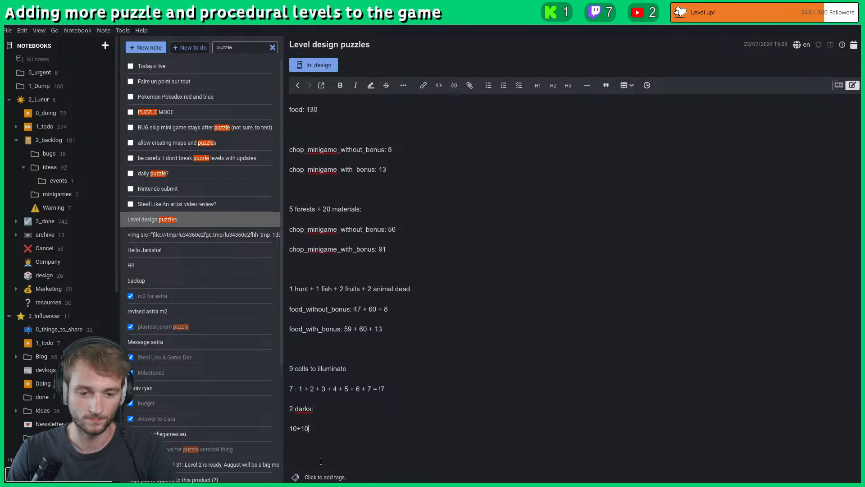
key(alt+Tab)
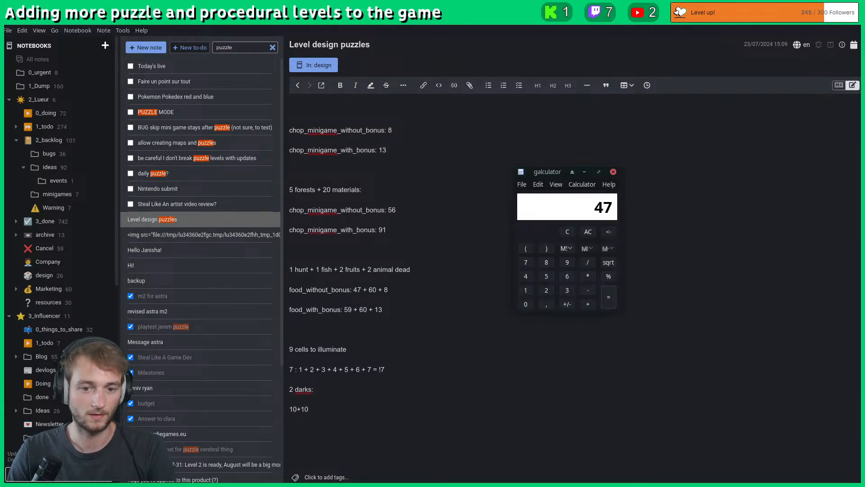
click(544, 290)
click(529, 304)
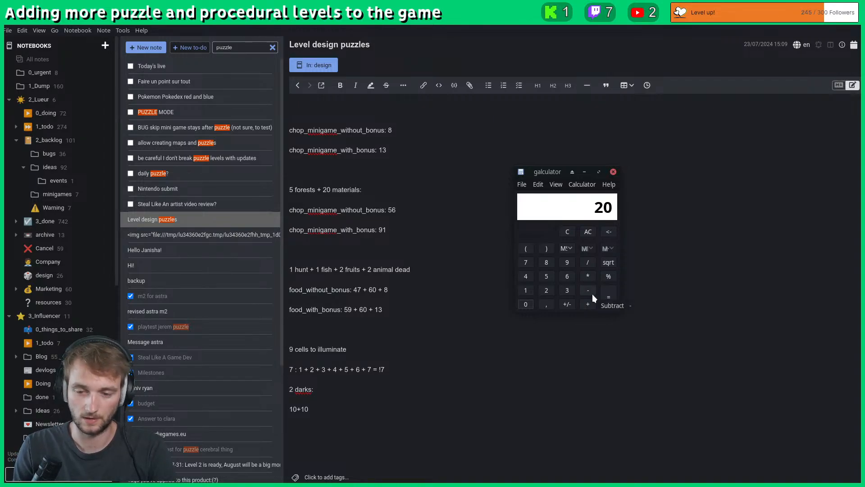
text(+1)
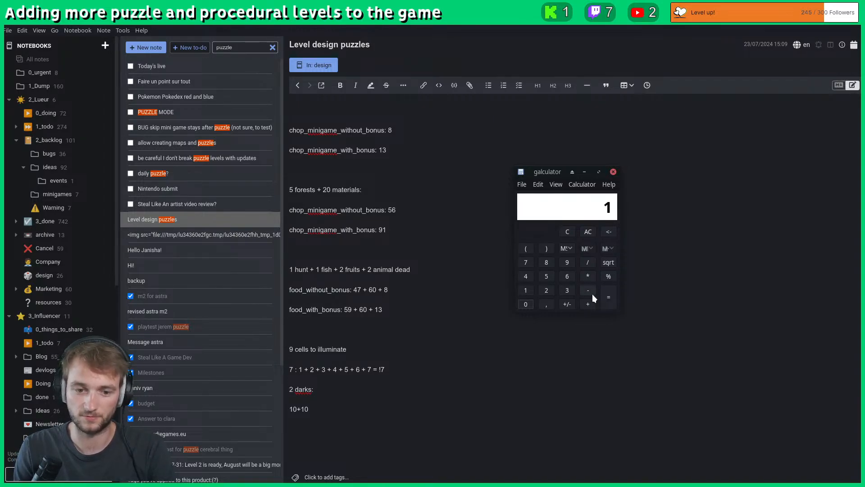
key(Return)
text(+2)
key(Return)
text(+3)
key(Return)
text(+4)
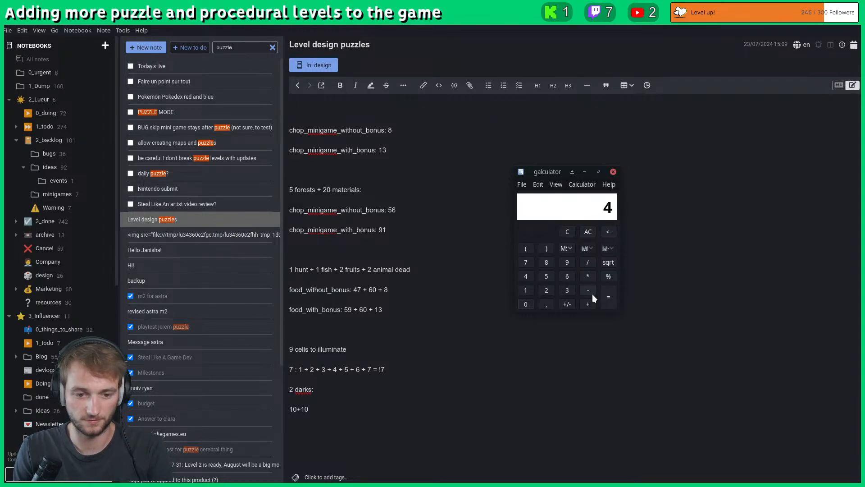
key(Return)
text(+5)
key(Return)
text(+6)
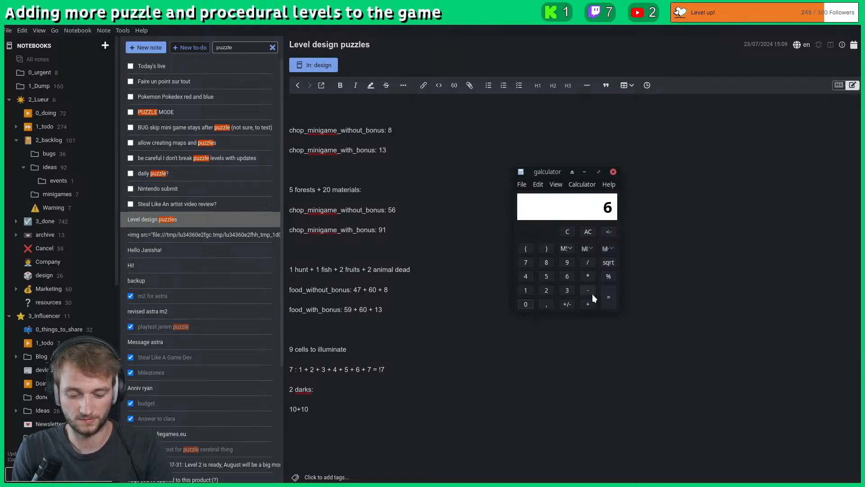
key(Return)
text(+7)
click(607, 295)
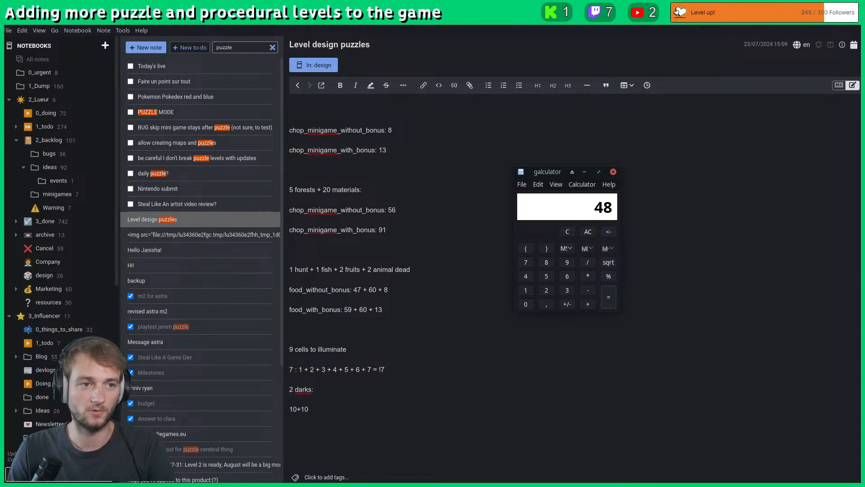
- Switch to Godot, run the game project, and open the minigames survivor puzzle from the game's level selection
key(alt+Tab)
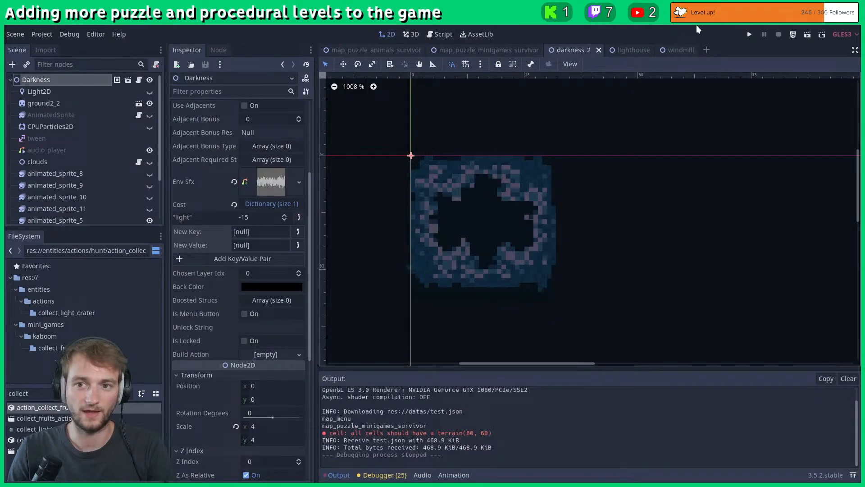
click(750, 35)
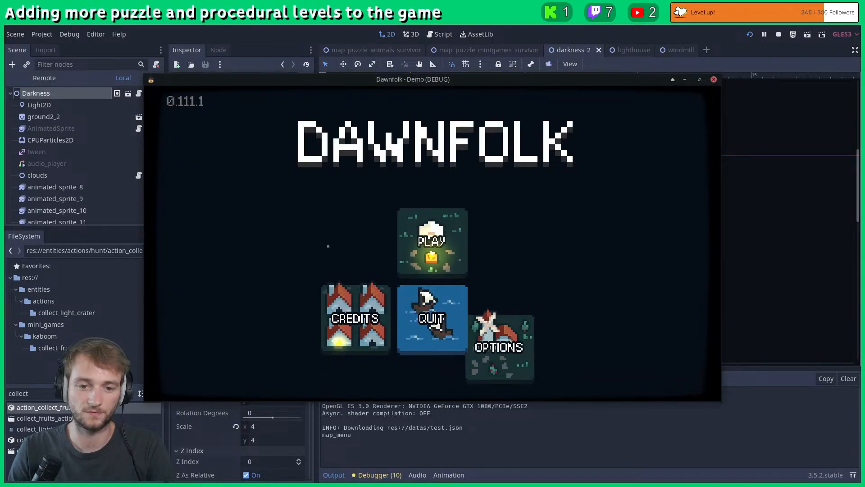
key(Up)
key(Up)
key(Up)
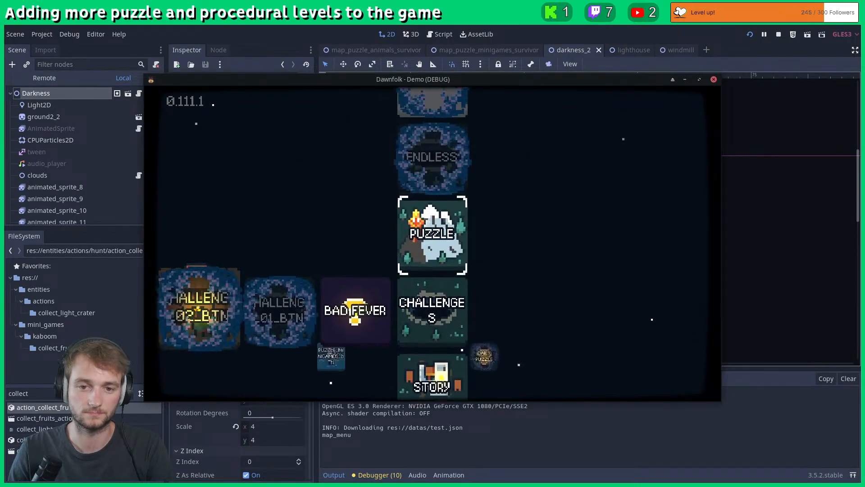
key(Left)
key(Return)
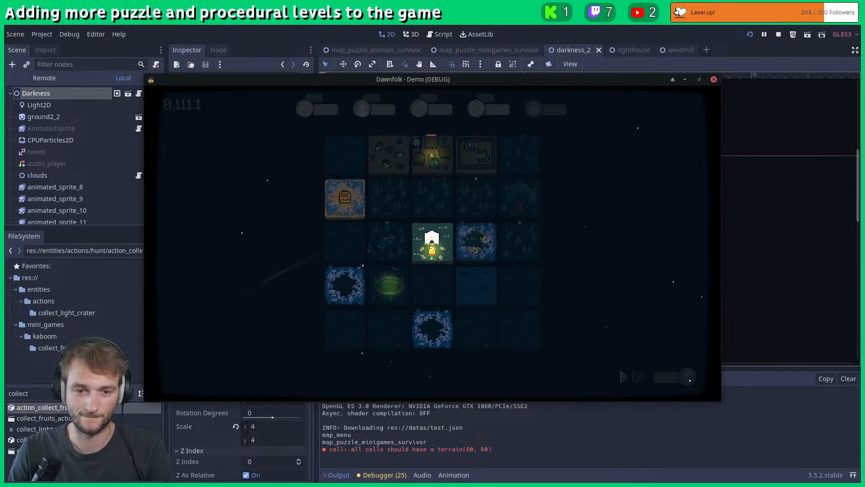
- Illuminate the hunting forest directly left of home and try to illuminate the forest above it
key(Left)
key(Return)
key(Return)
key(Right)
key(Up)
key(Left)
key(Return)
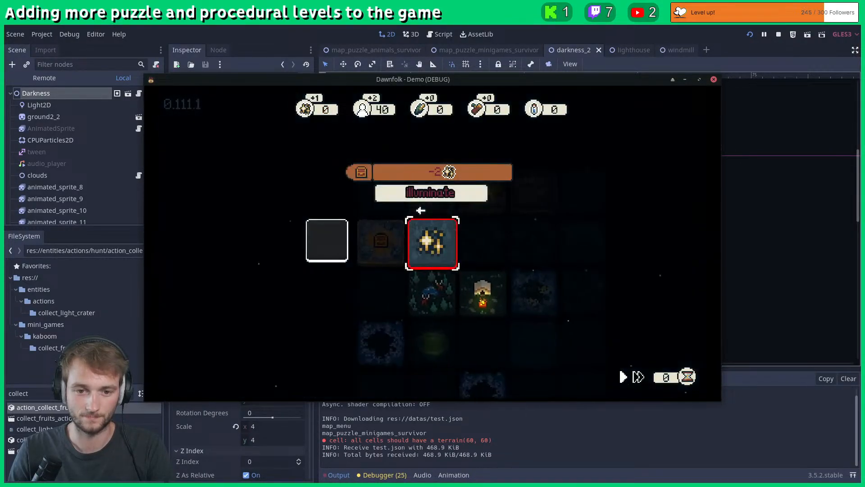
- Boost all resources with the debug cheat and illuminate the forest above the hunting cell
key(Escape)
key(F1)
click(264, 116)
key(F1)
key(space)
key(space)
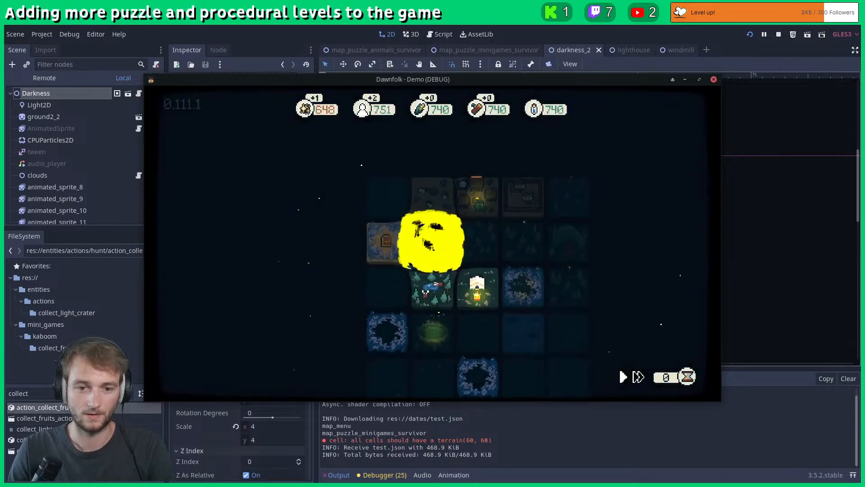
- Cleanse the darkness covering the treasure through its minigame, open the treasure, and close the game
key(Left)
key(space)
key(space)
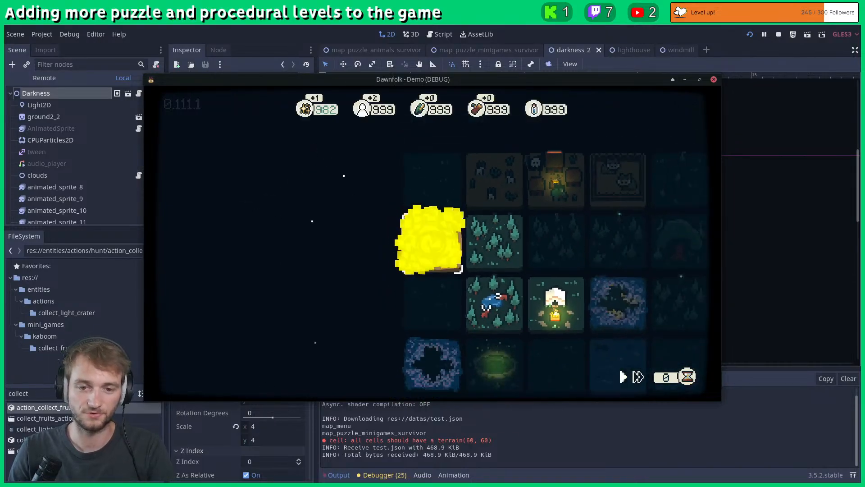
key(space)
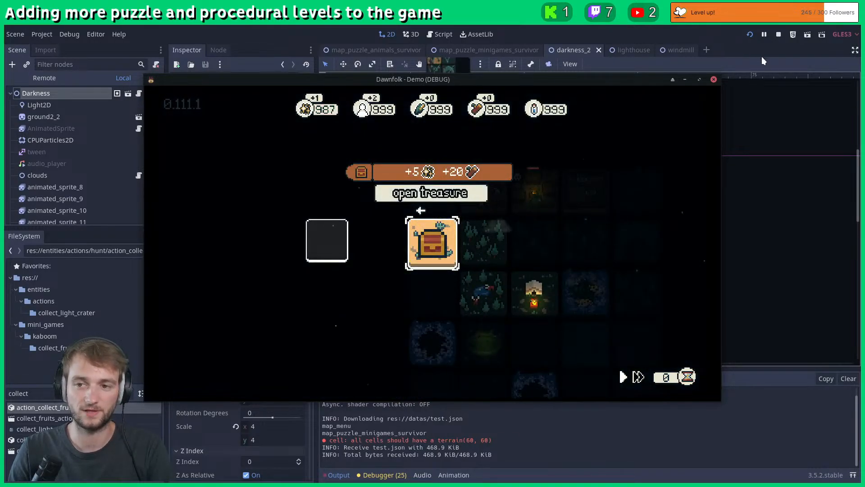
key(space)
click(714, 80)
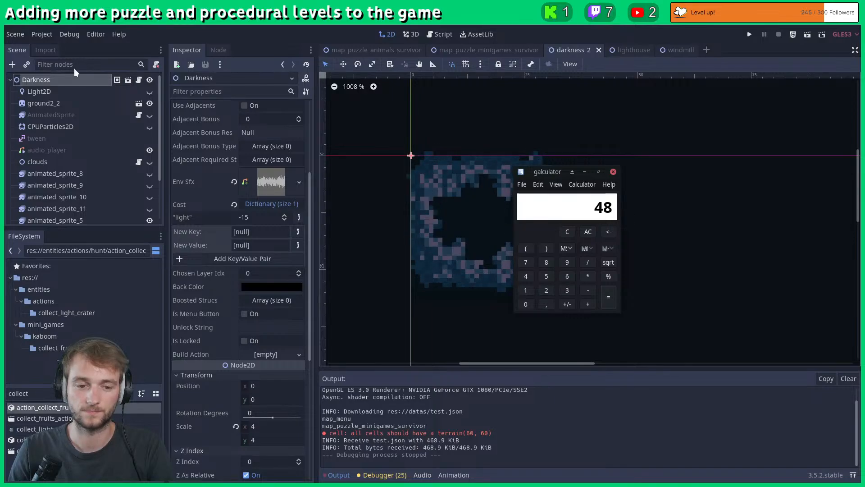
- In the Level design puzzles note, add the lines "we need 48 lights total", "treasure gives 5" and "we give 43" below "10+10"
key(alt+Tab)
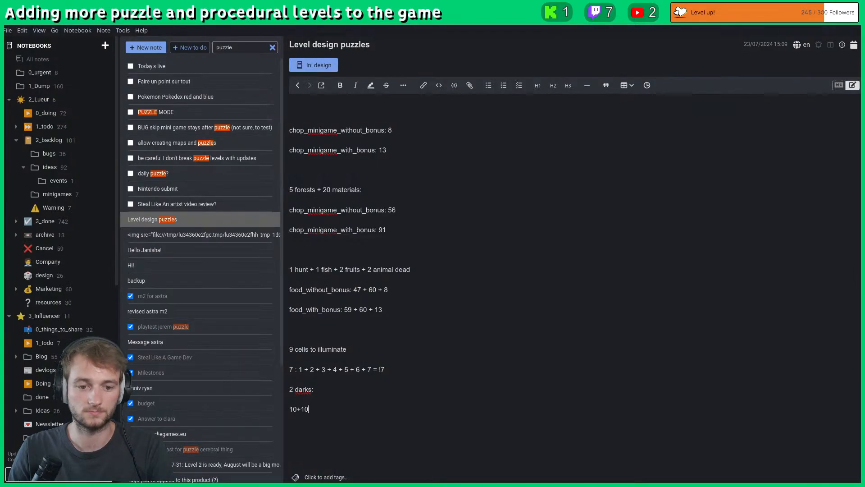
key(Return)
text(we nee)
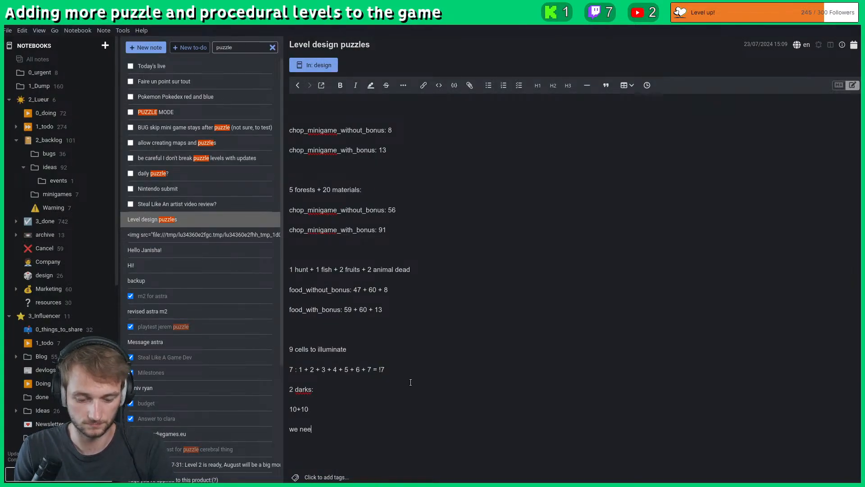
text(d 48 )
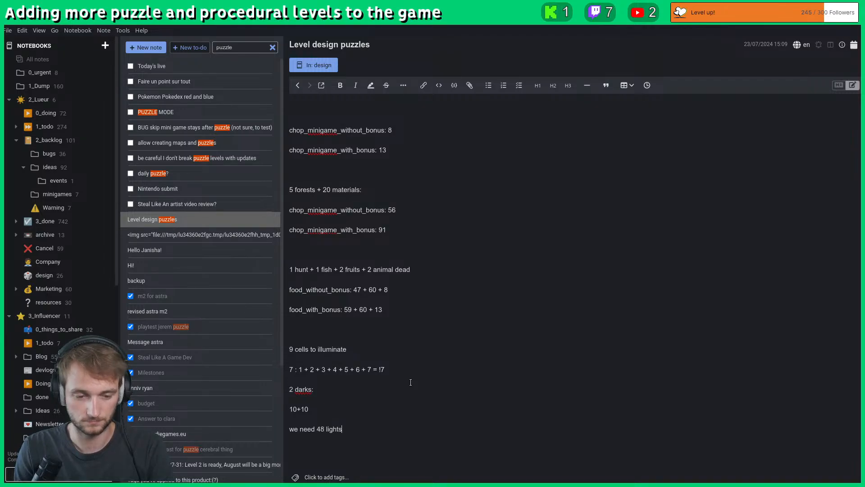
text(lights)
text( ot)
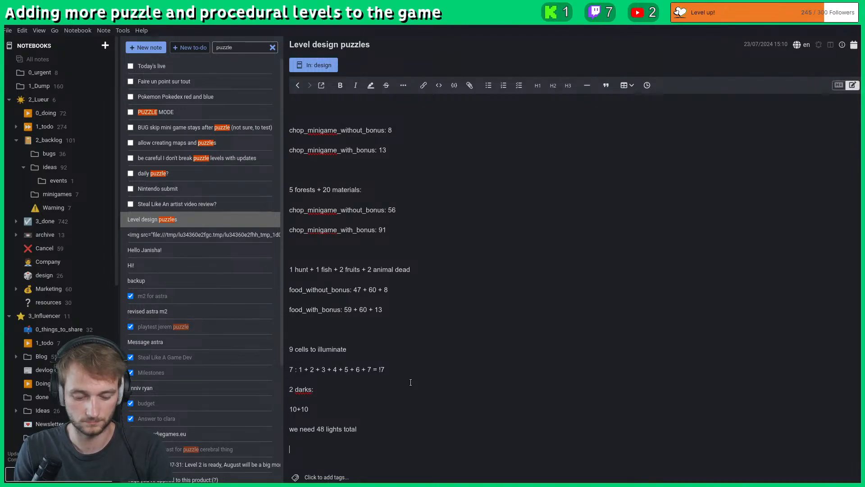
key(Return)
text(treasure gives 5)
key(Return)
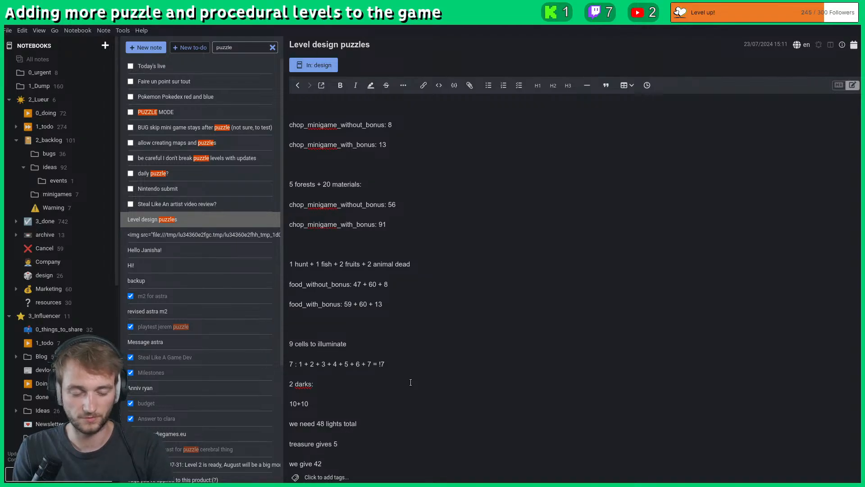
key(BackSpace)
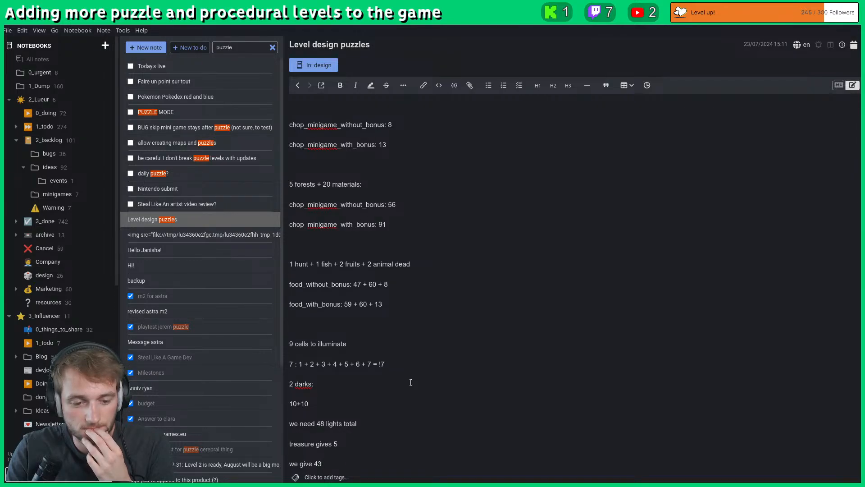
text(at start)
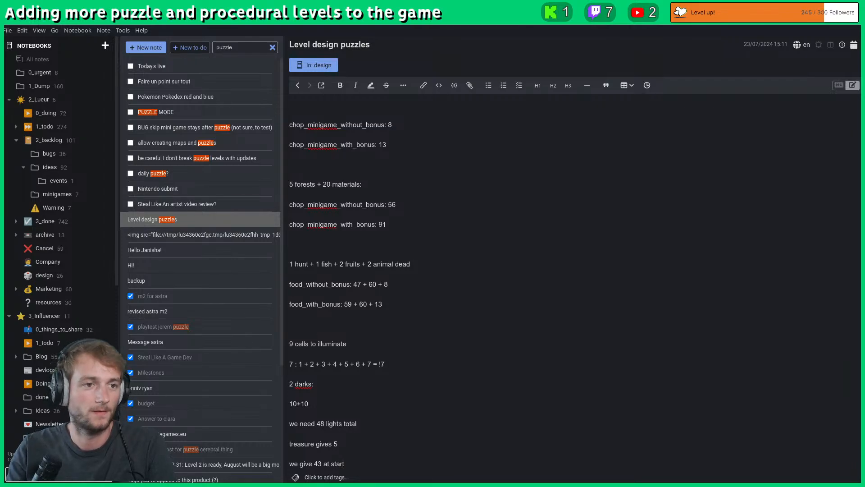
- Back in Godot, set Start Light to 43 on the map_puzzle_minigames_survivor scene and save it
key(alt+Tab)
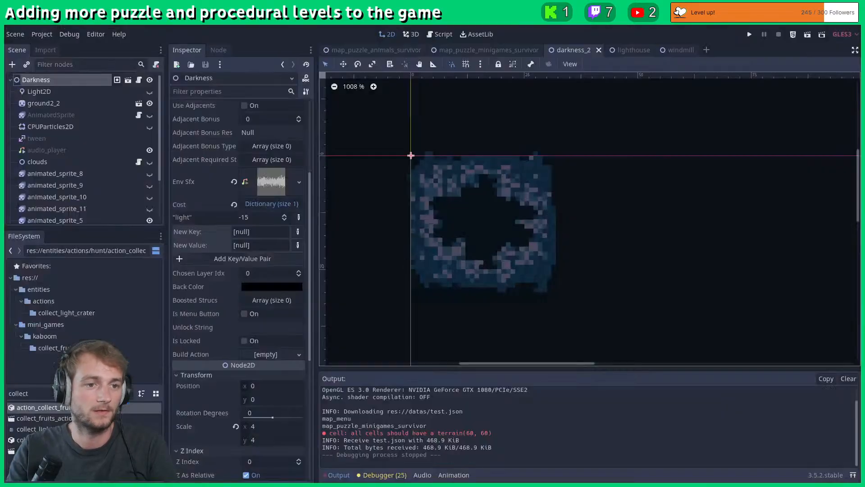
click(446, 51)
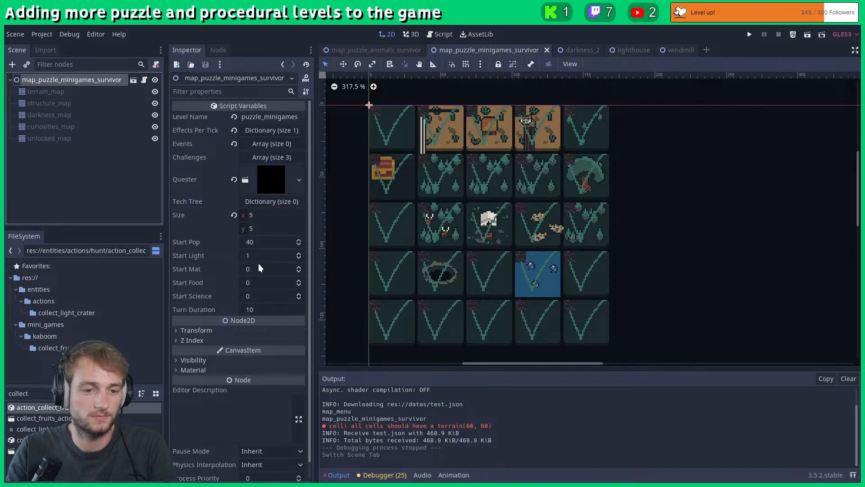
click(259, 280)
text(43)
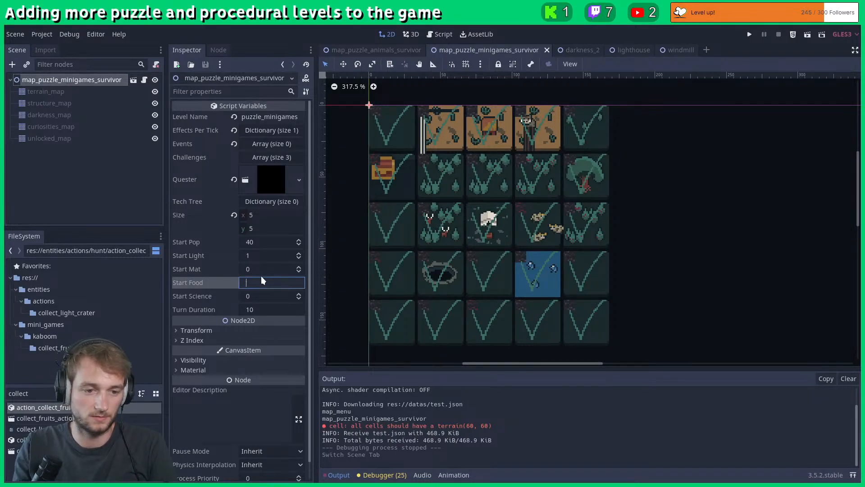
click(267, 255)
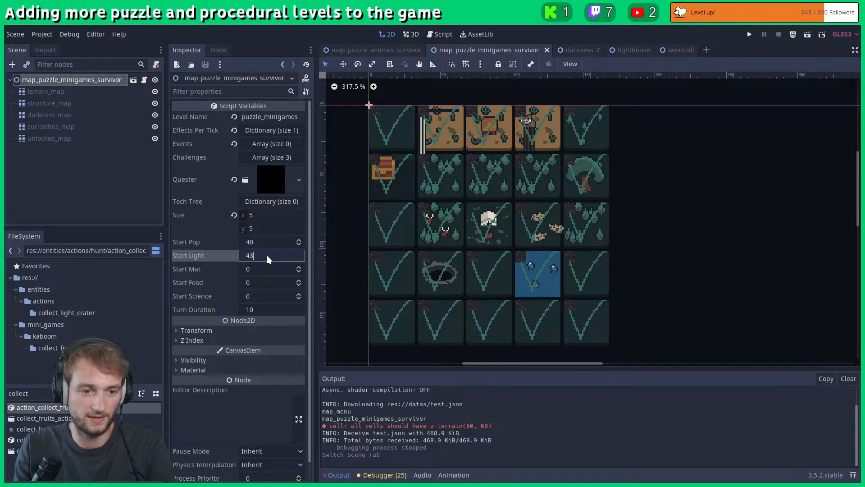
text(43)
key(Return)
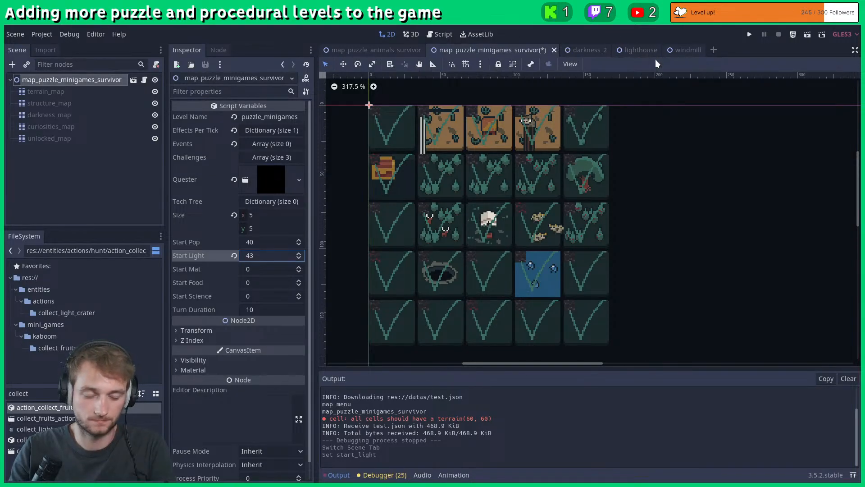
key(ctrl+s)
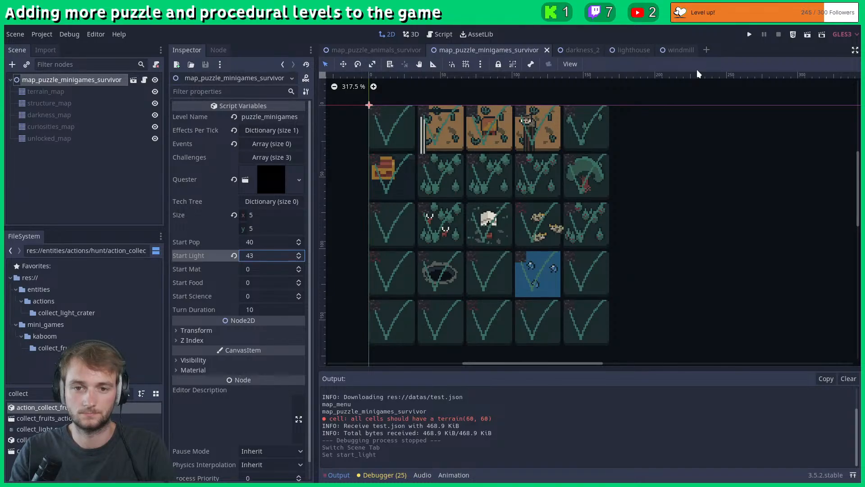
- Run the project, load the minigames survivor puzzle, and illuminate the hunting forest directly left of home
click(749, 35)
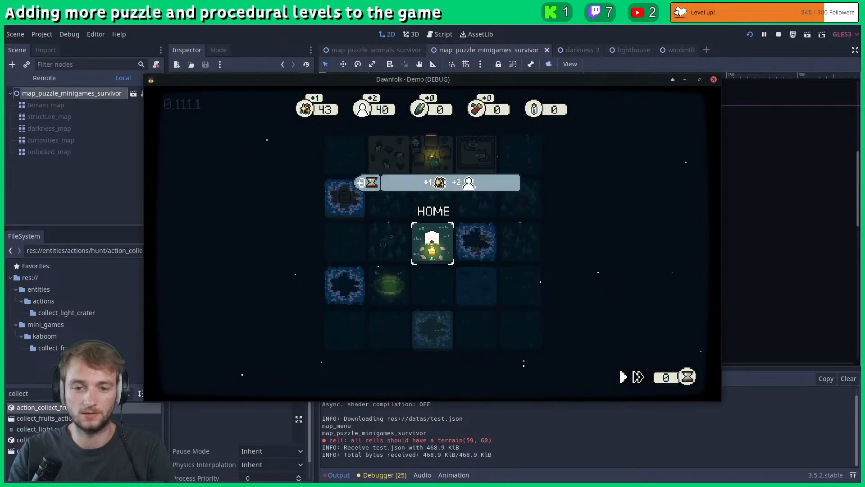
key(Escape)
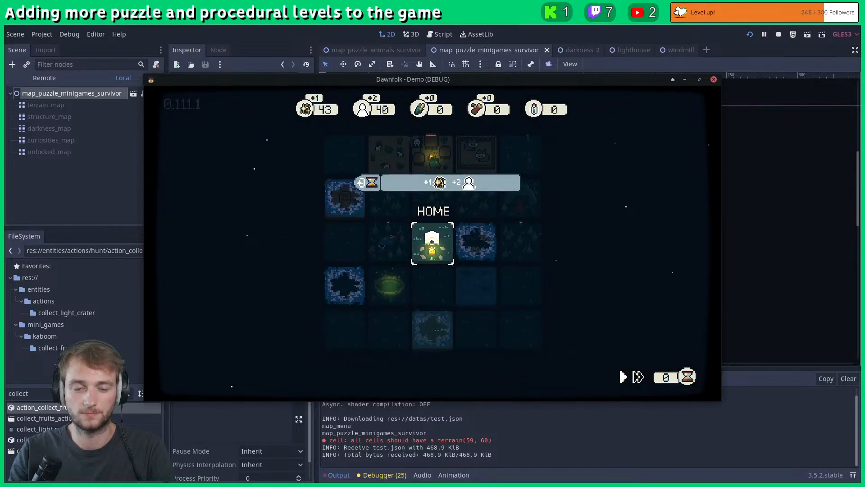
key(Left)
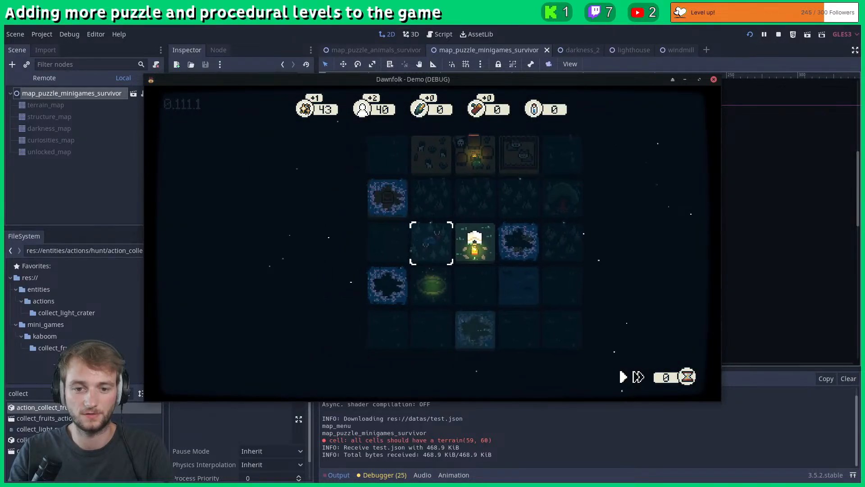
key(space)
- Illuminate the forest above the hunting cell and cleanse the darkness covering the treasure beside it
key(space)
key(Right)
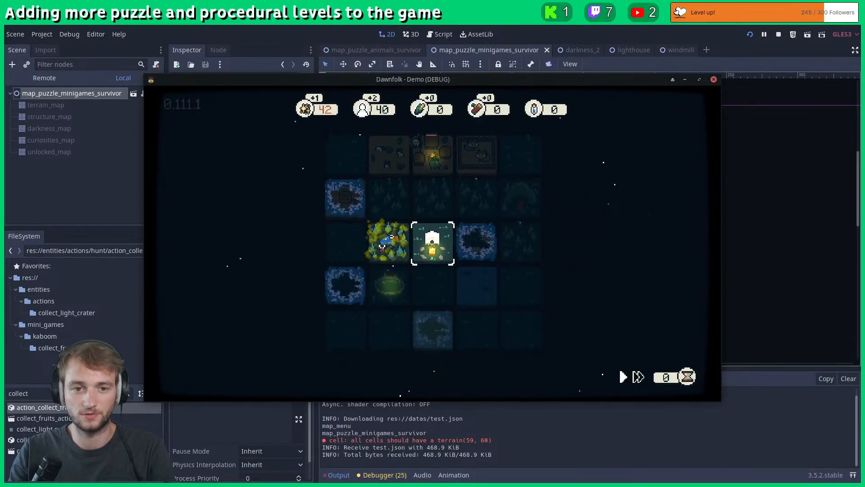
key(Up)
key(Left)
key(space)
key(space)
key(Left)
key(space)
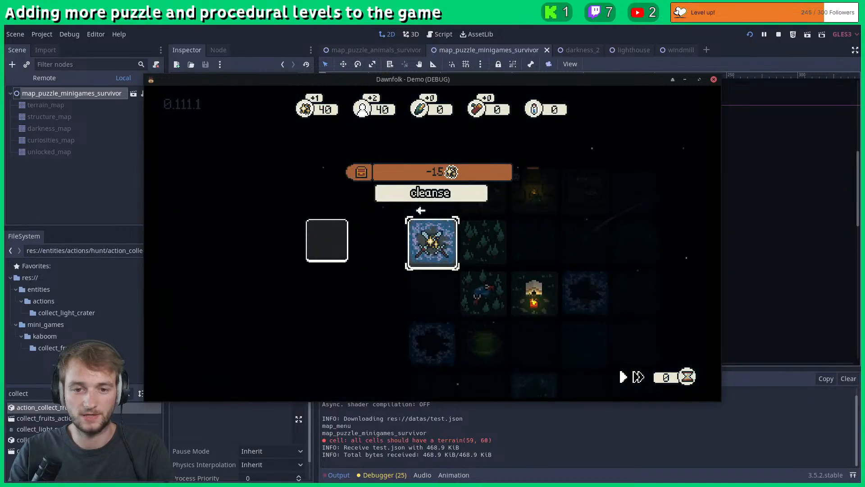
key(space)
key(space)
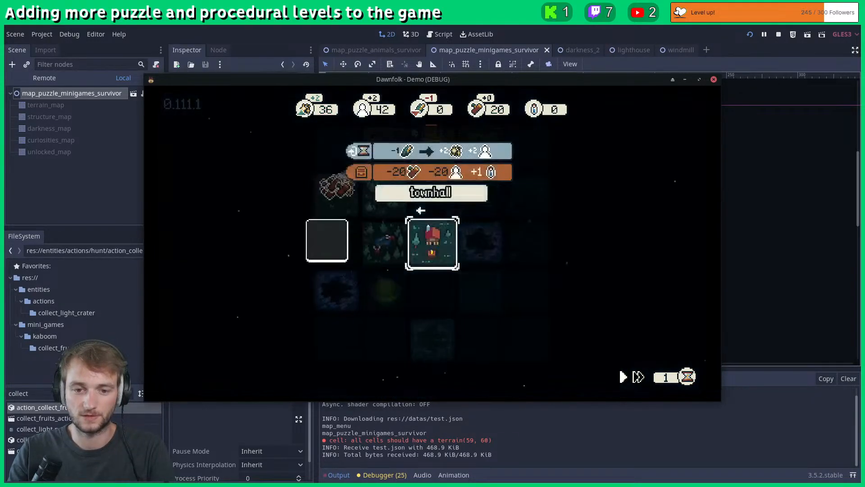
- Build the townhall on the home cell and select the unlit forest directly above it
key(Left)
key(Up)
key(space)
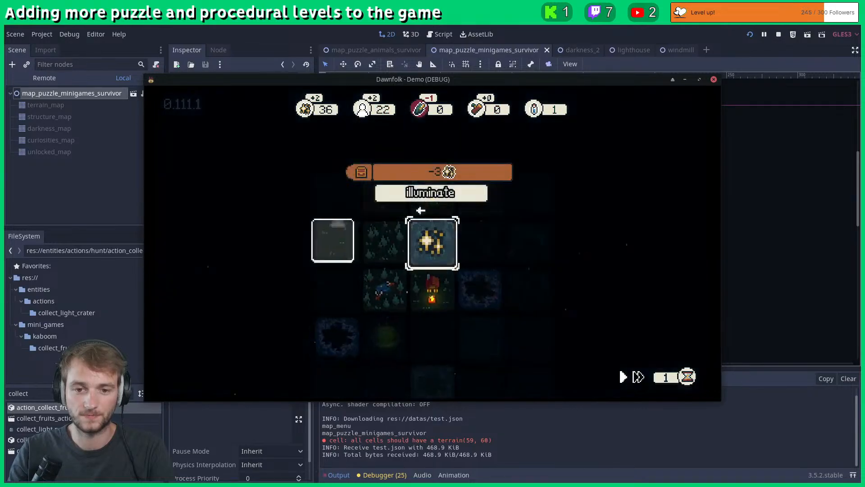
- Illuminate the forests above and diagonally up-right of the townhall, along with the animal cell at the upper edge
key(Left)
key(Right)
key(space)
key(Up)
key(space)
key(Down)
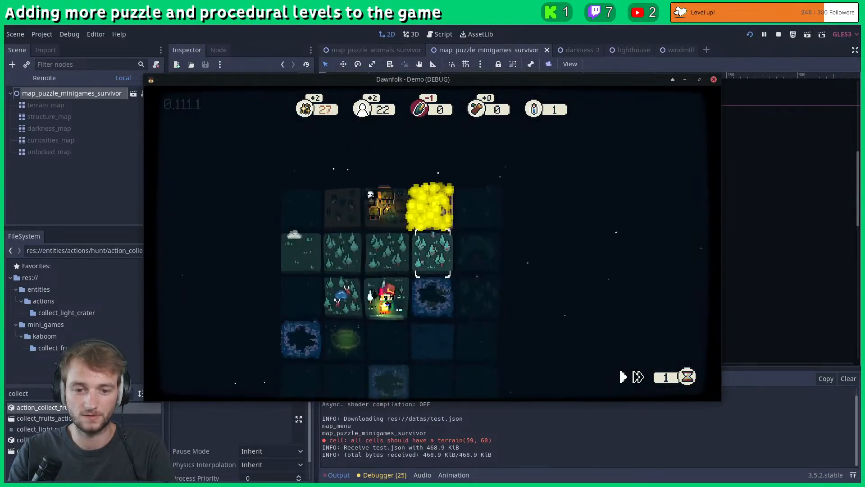
- Cleanse the darkness cell directly right of the townhall by playing its minigame
key(Down)
key(space)
key(space)
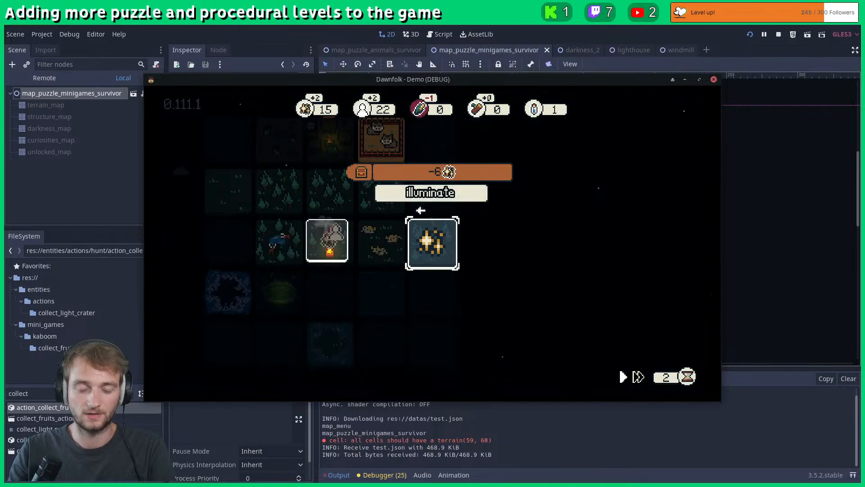
- Illuminate the forest at the map's right edge in the townhall's row and leave its action menu
key(space)
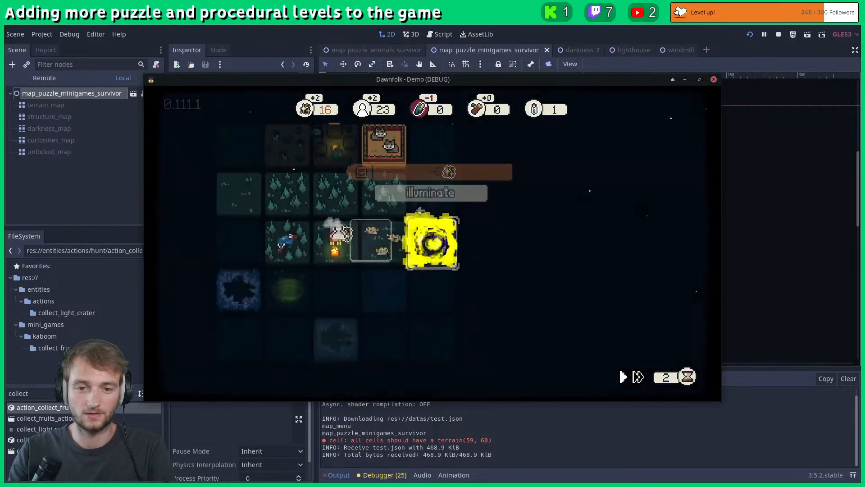
key(Left)
key(Right)
key(space)
key(Escape)
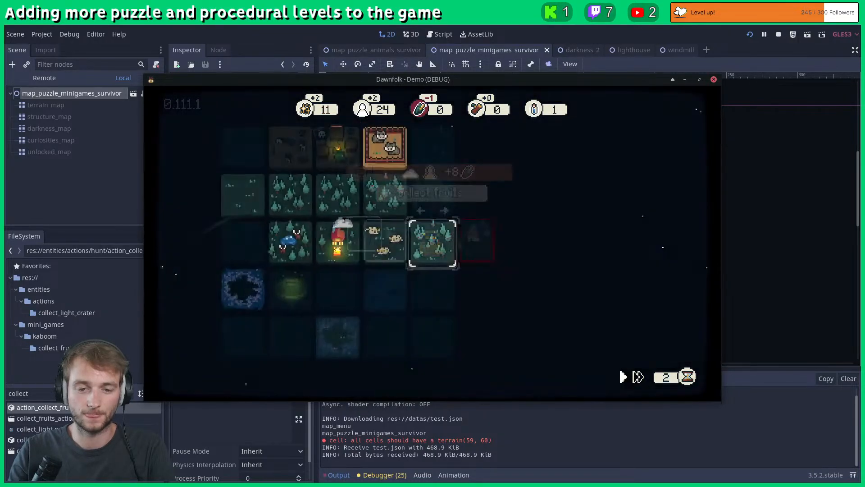
- Illuminate the water cell diagonally down-right of the townhall and check whether the upper-right dark mist cell can be illuminated
key(Left)
key(Down)
key(space)
key(space)
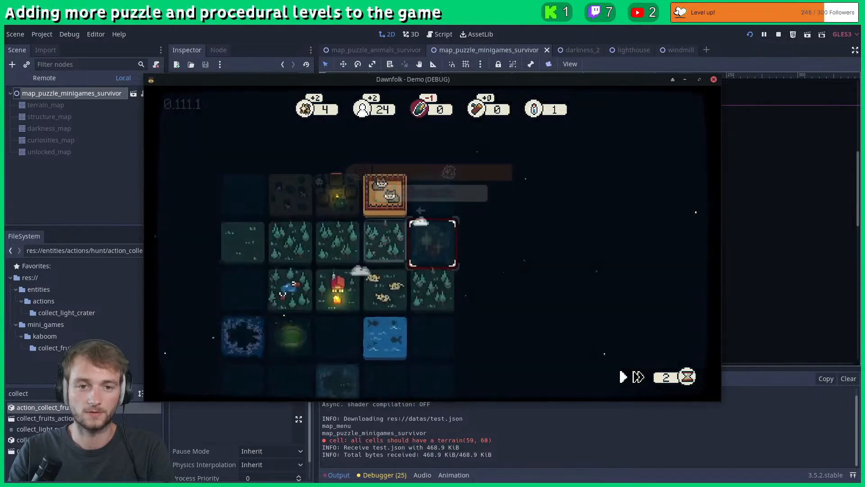
key(Up)
key(Escape)
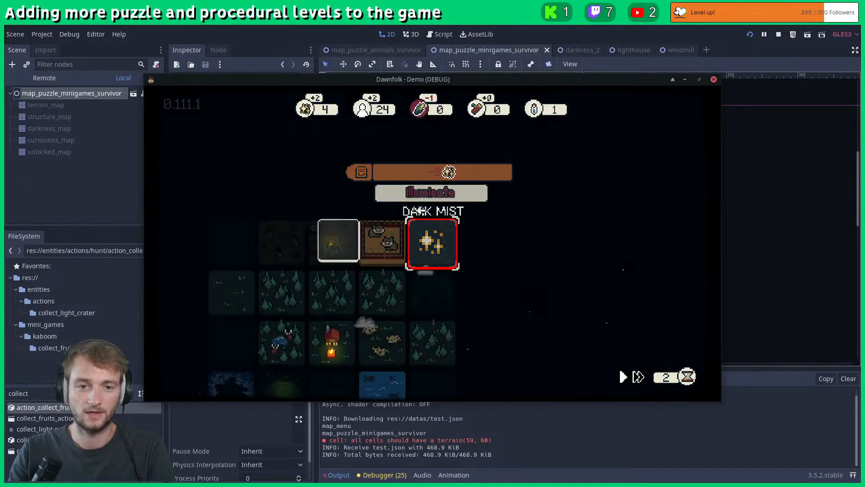
- Collect fruits from the forest at the map's right edge in the townhall's row by playing its minigame
key(Down)
key(Down)
key(Left)
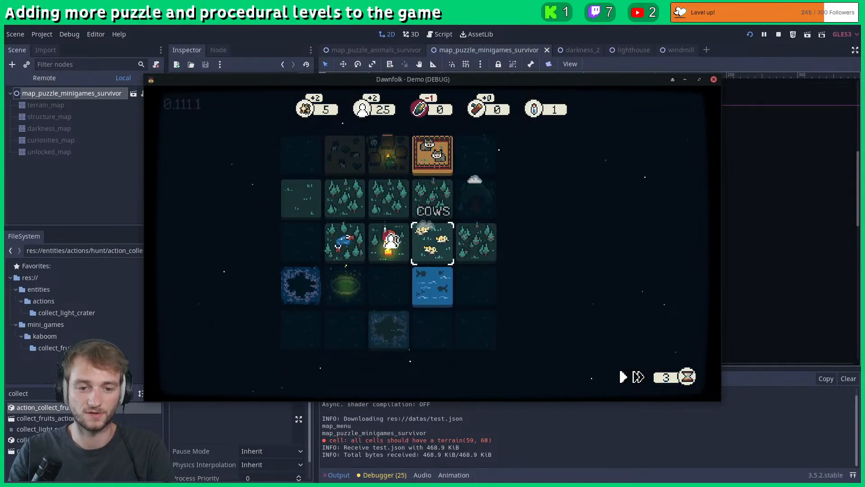
key(Right)
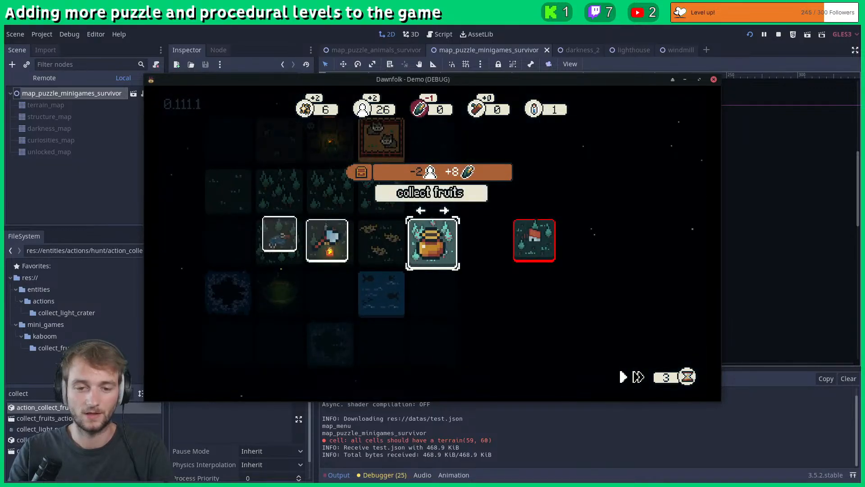
key(Return)
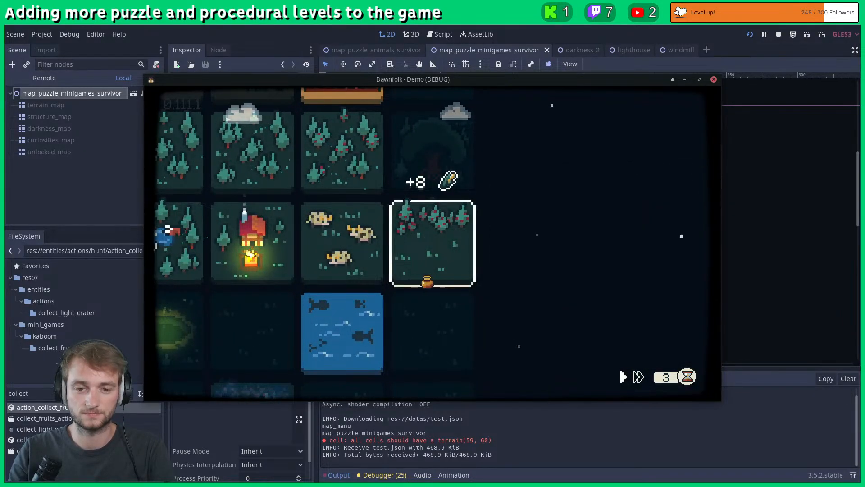
key(Right)
key(Left)
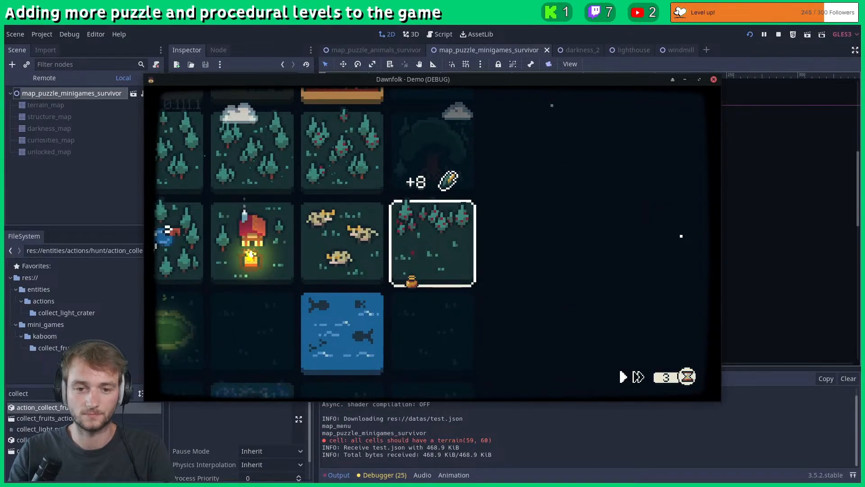
key(Right)
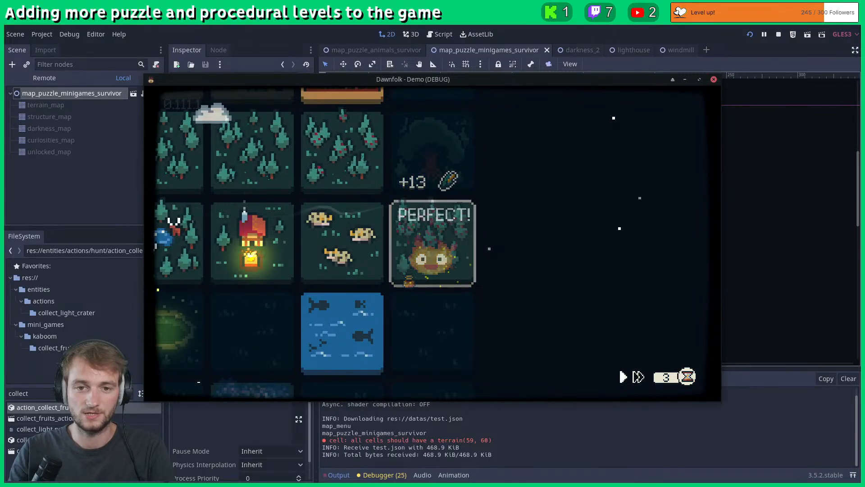
- Harvest food from the cows cell directly right of the townhall
key(Left)
key(Return)
key(Right)
key(Return)
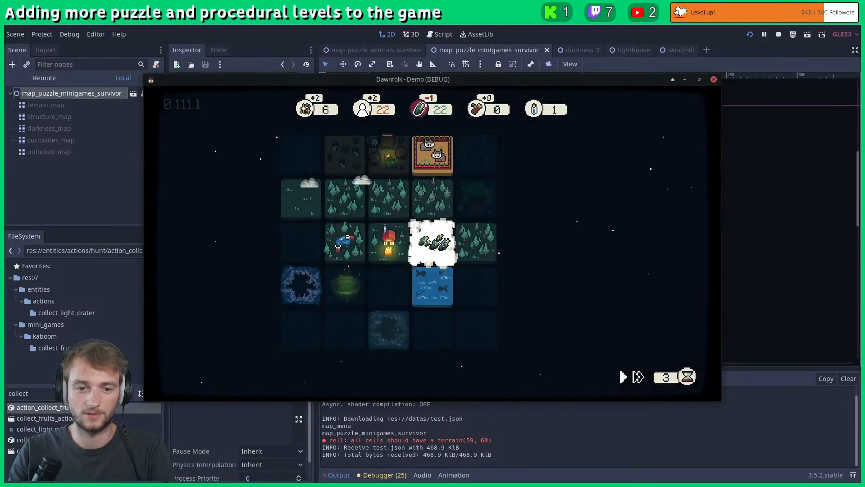
- Hunt the running prey in the forest cell directly left of the townhall by playing the shooting minigame
key(Left)
key(Left)
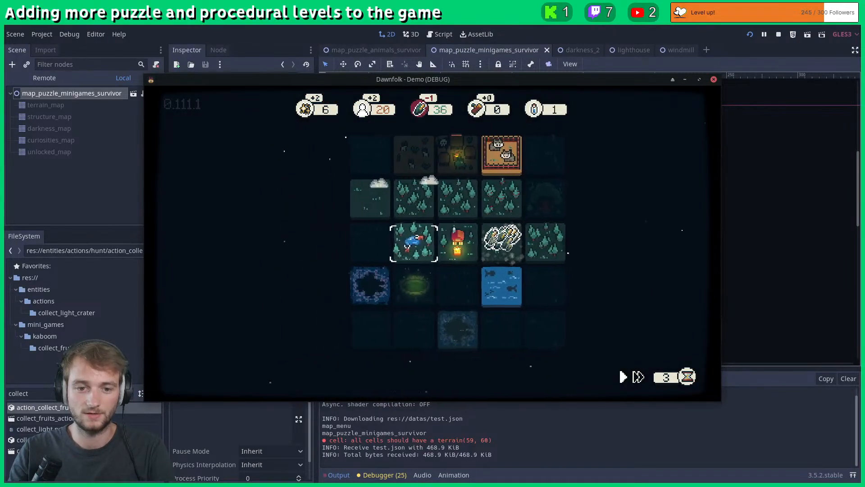
key(space)
key(space)
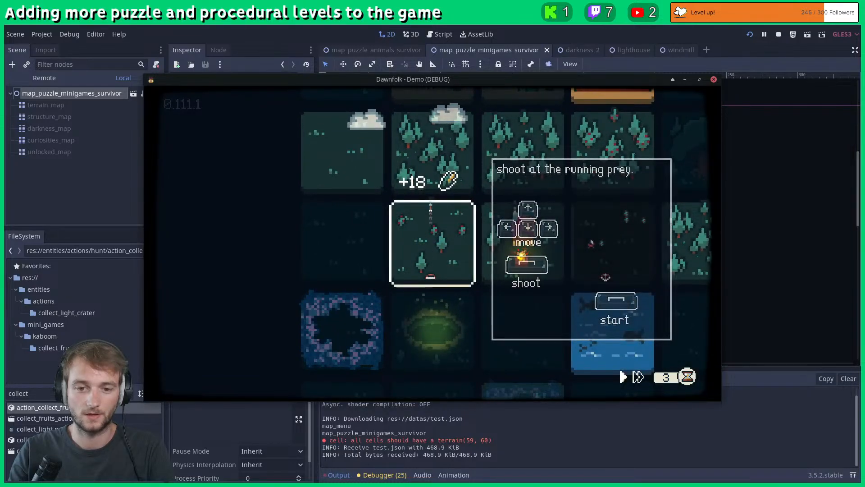
key(space)
key(space)
key(space)
key(space)
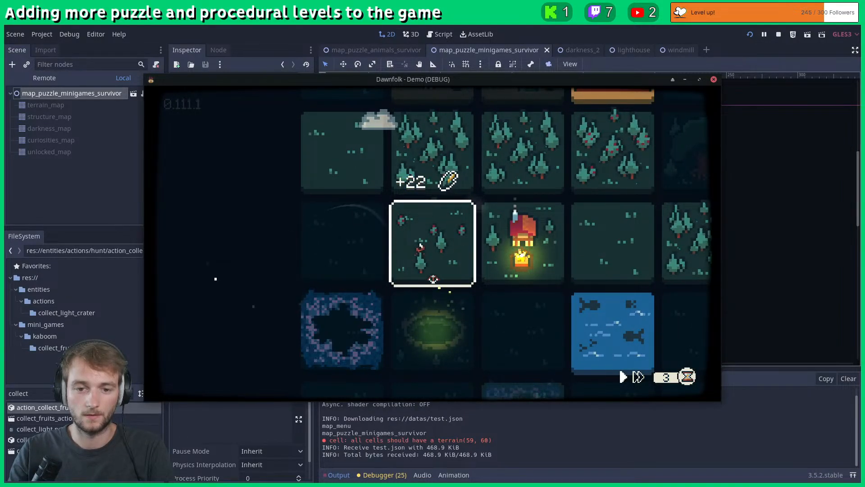
key(space)
key(space)
key(space)
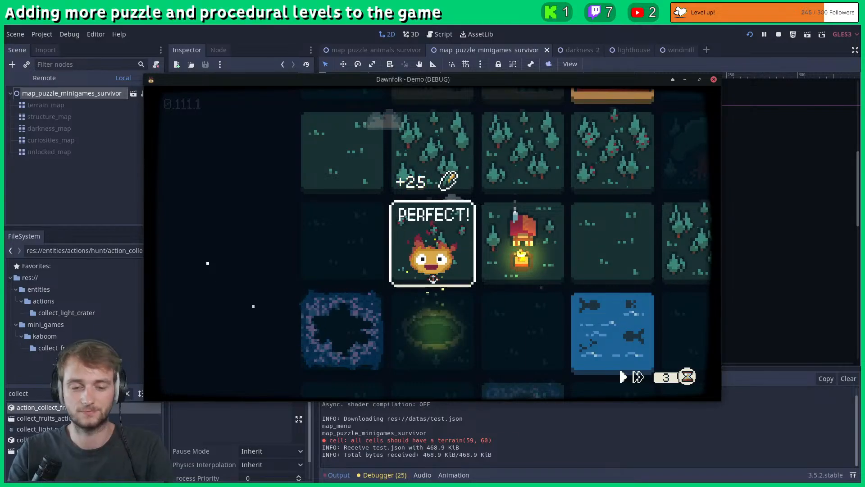
- Collect fruits from the forest diagonally up-right of the townhall by playing its minigame
key(Up)
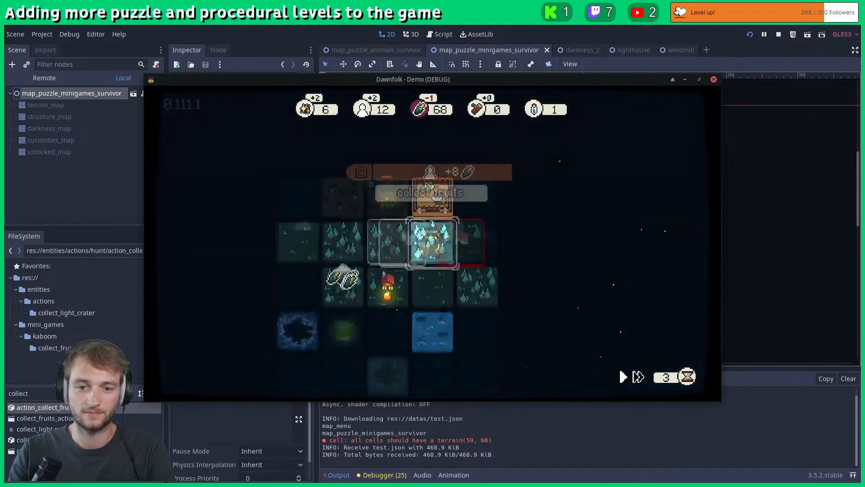
key(space)
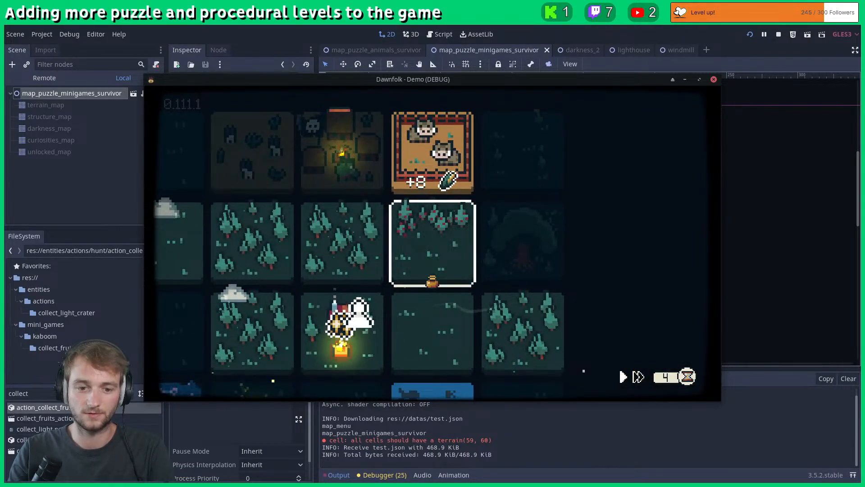
key(Left)
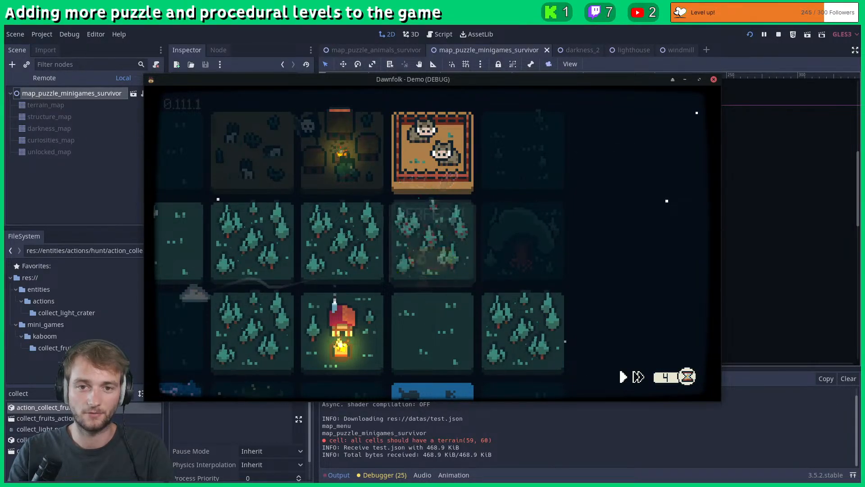
- Catch the fish in the water cell diagonally down-right of the townhall by playing its minigame
key(Down)
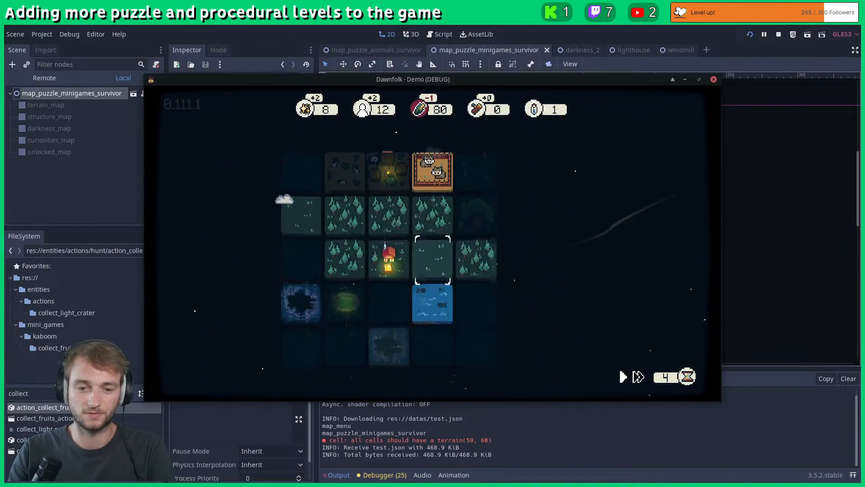
key(Left)
key(Right)
key(Down)
key(space)
key(space)
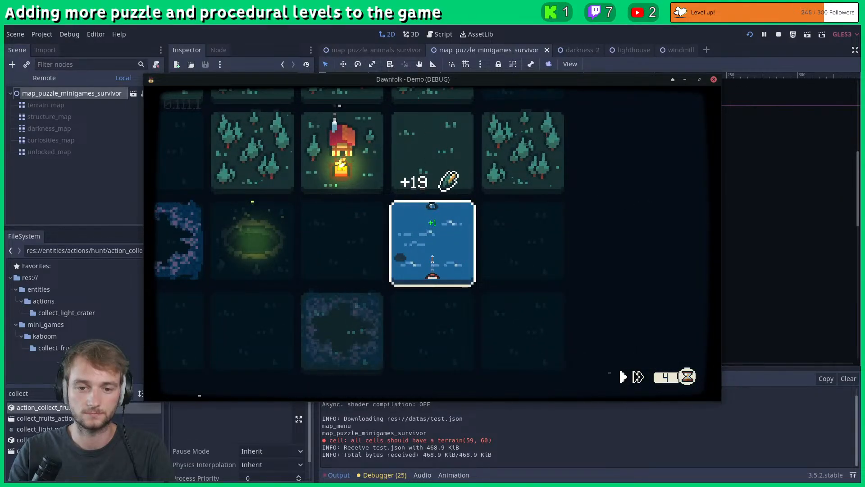
key(Left)
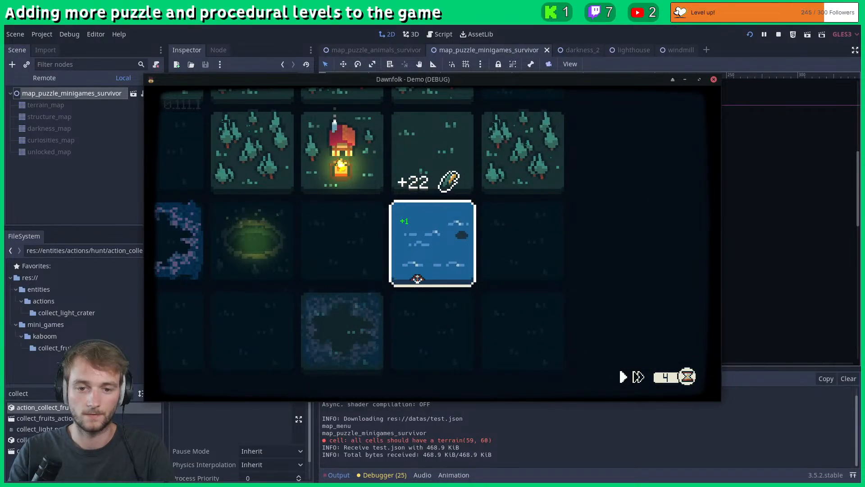
key(space)
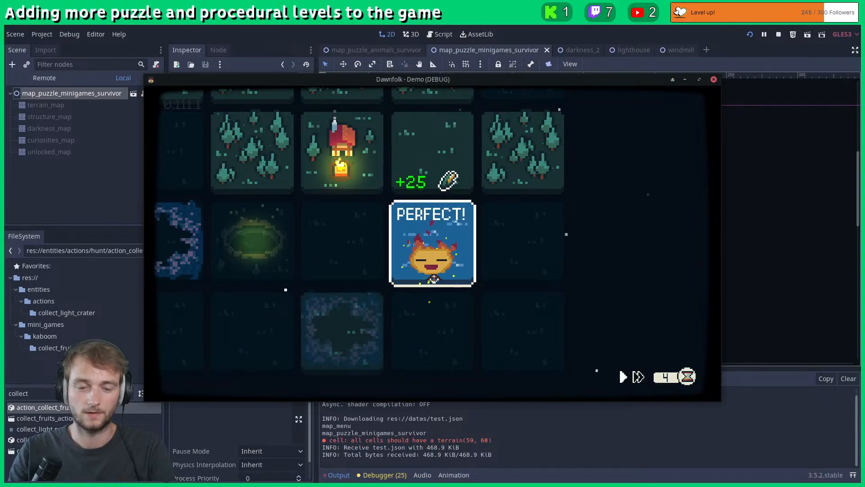
- Build tents on the emptied cell directly right of the townhall
key(Up)
key(space)
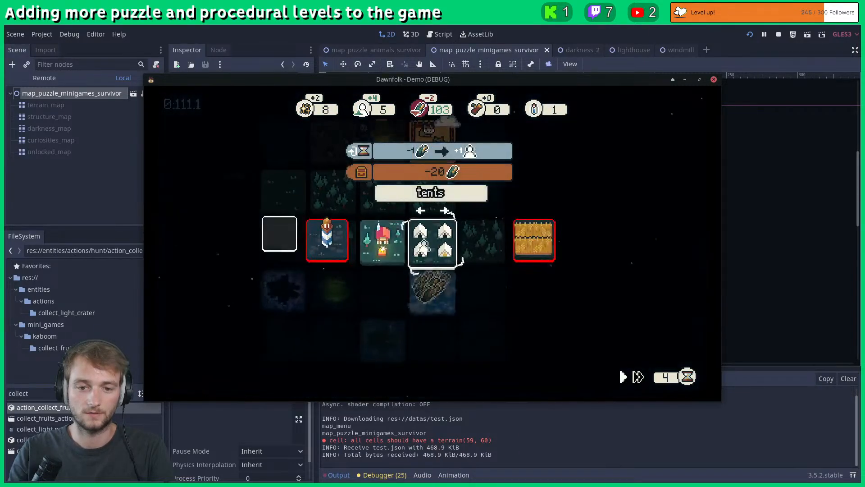
key(space)
key(Down)
key(space)
key(Up)
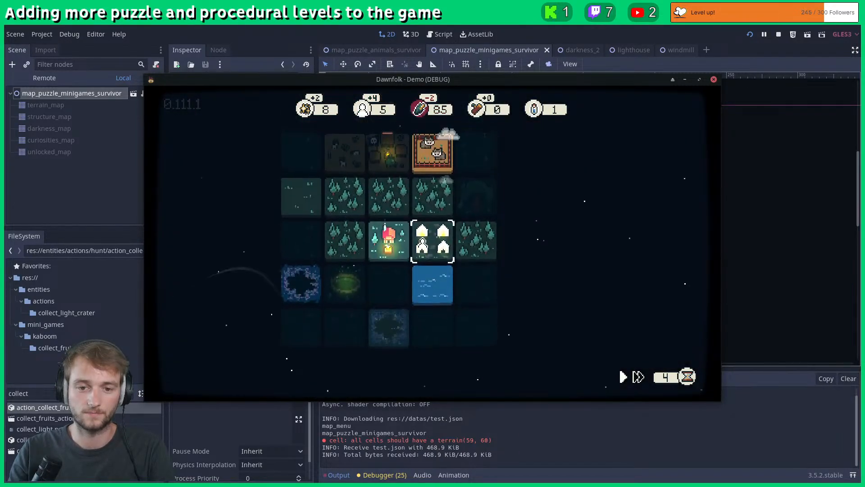
- Check the chop action on the forest above the tents, leave it and close the playtest
key(Up)
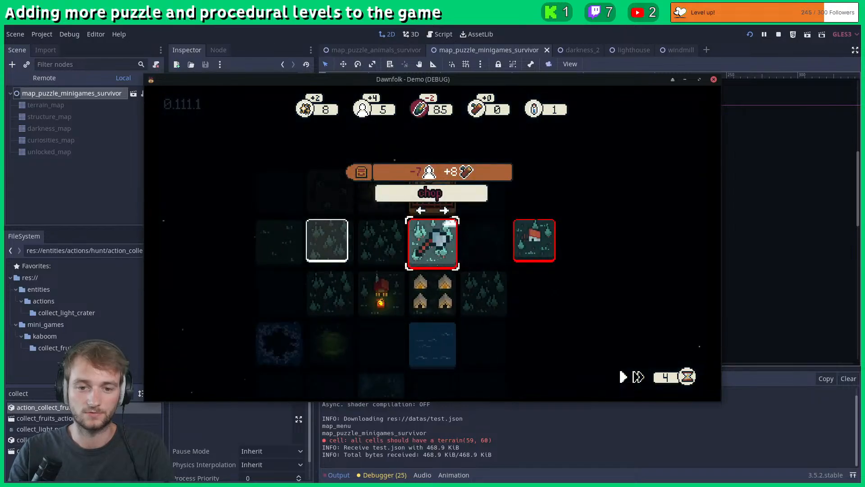
key(Escape)
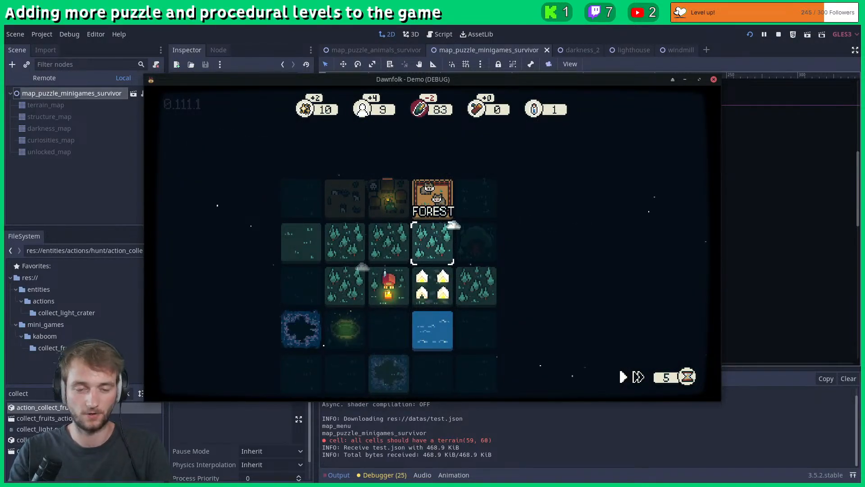
key(F1)
key(F1)
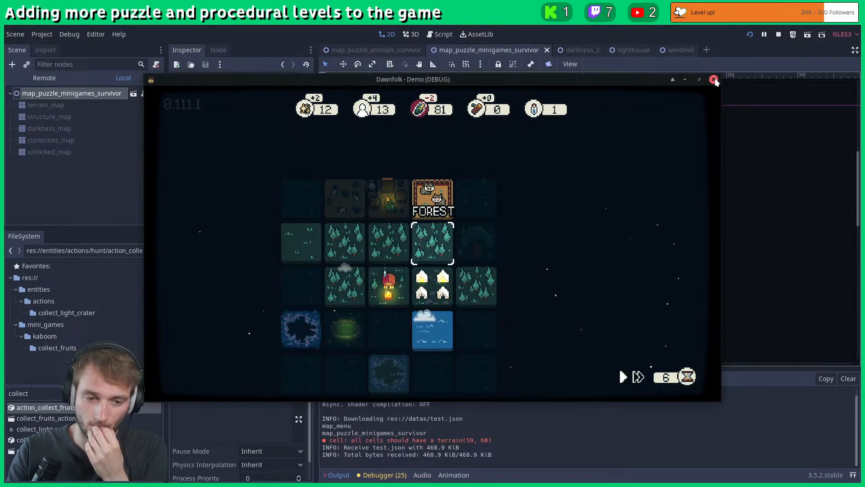
click(714, 80)
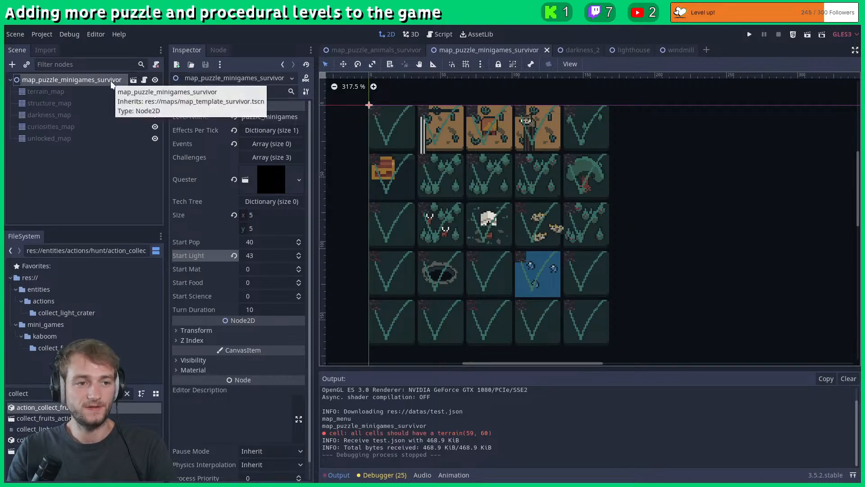
- Search the project files for main and open the main scene
double_click(104, 82)
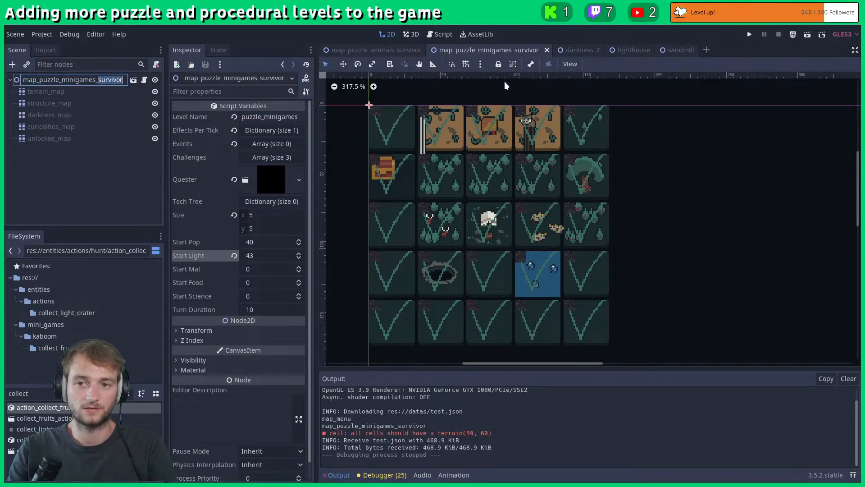
click(706, 50)
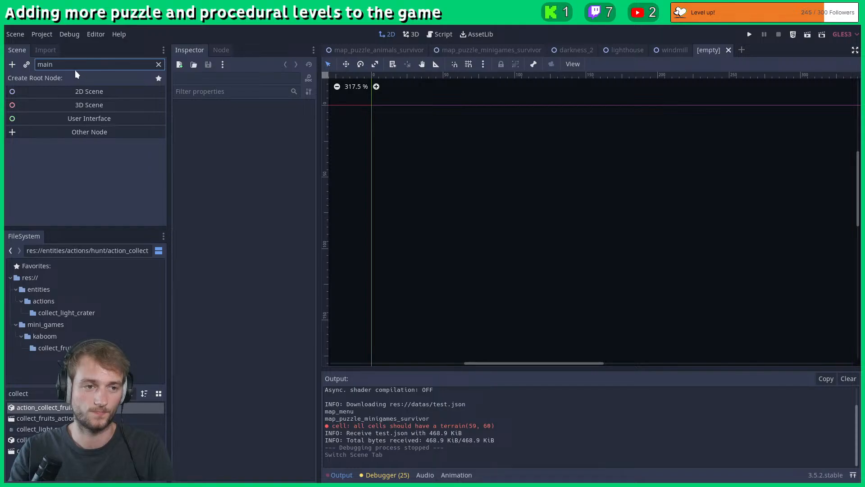
text(main)
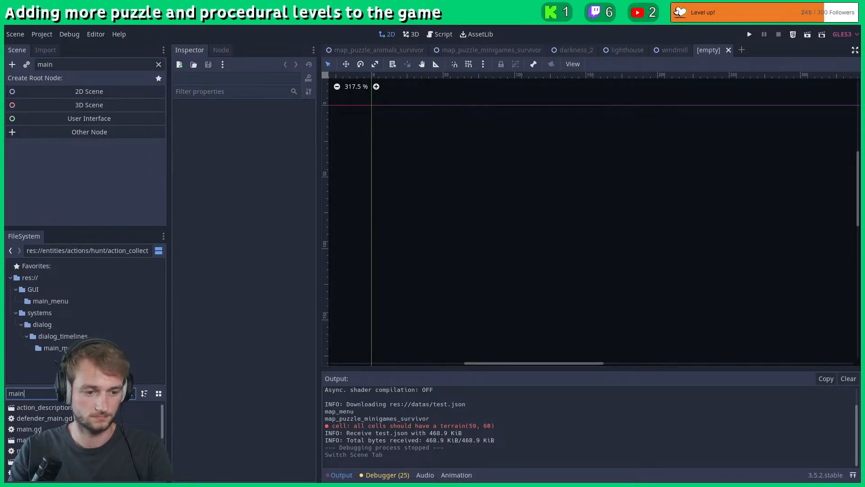
double_click(38, 440)
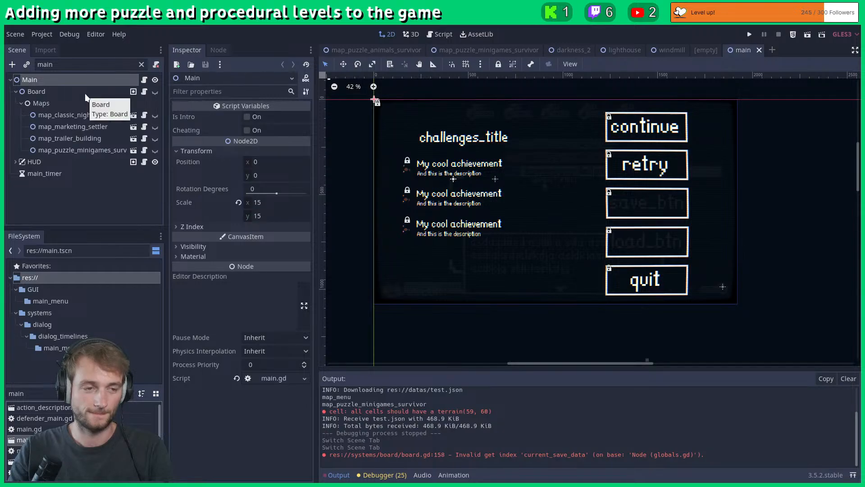
- Clear the main scene's node filter, examine all map nodes under Maps, and switch to the map_puzzle_animals_survivor scene
click(61, 149)
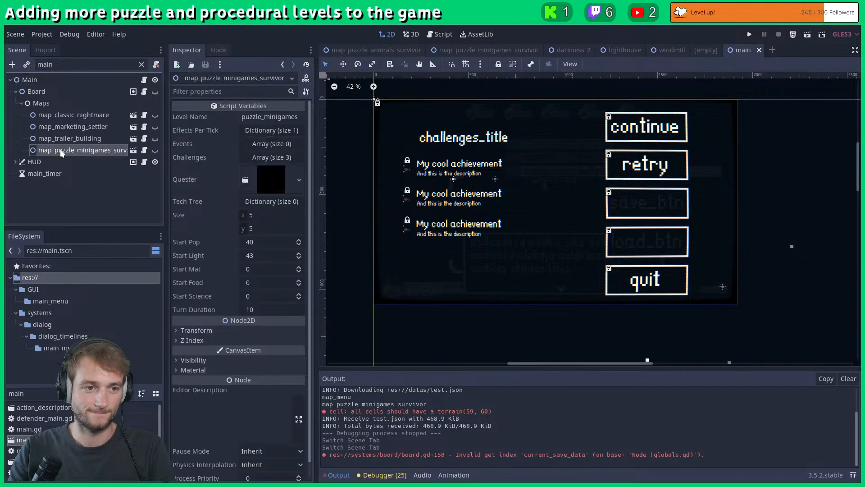
click(44, 105)
click(21, 103)
click(20, 103)
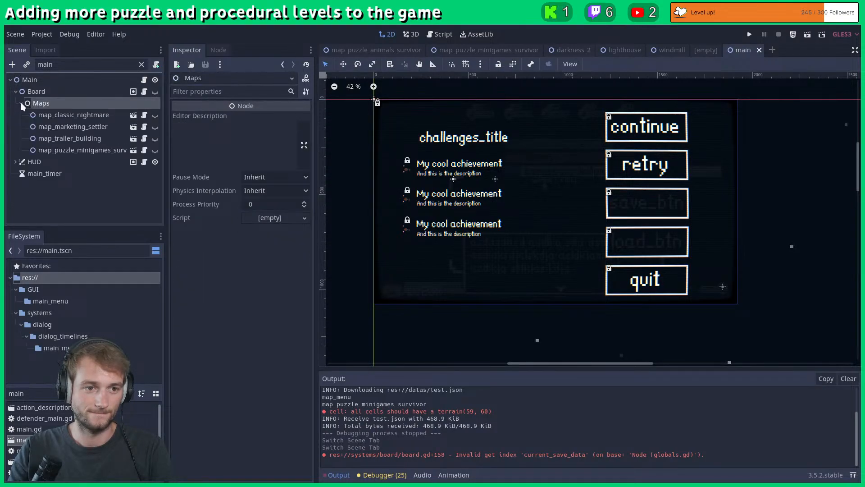
click(143, 66)
scroll(100, 170, down, 10)
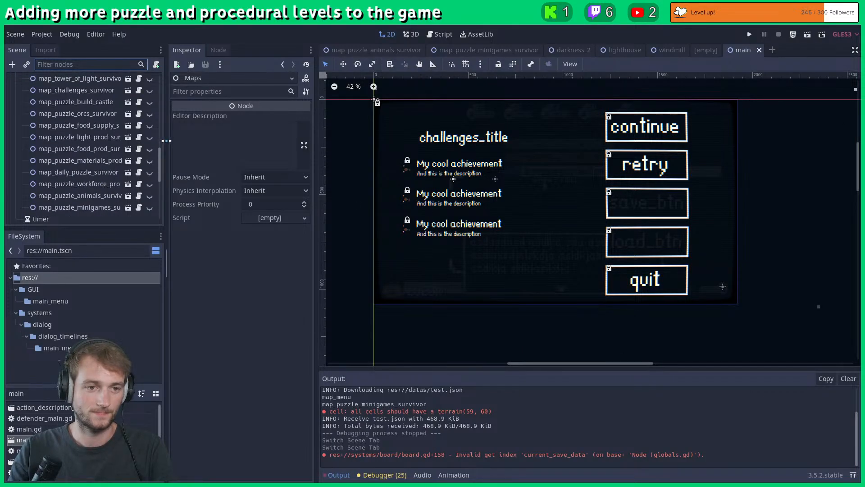
drag(167, 141, 220, 141)
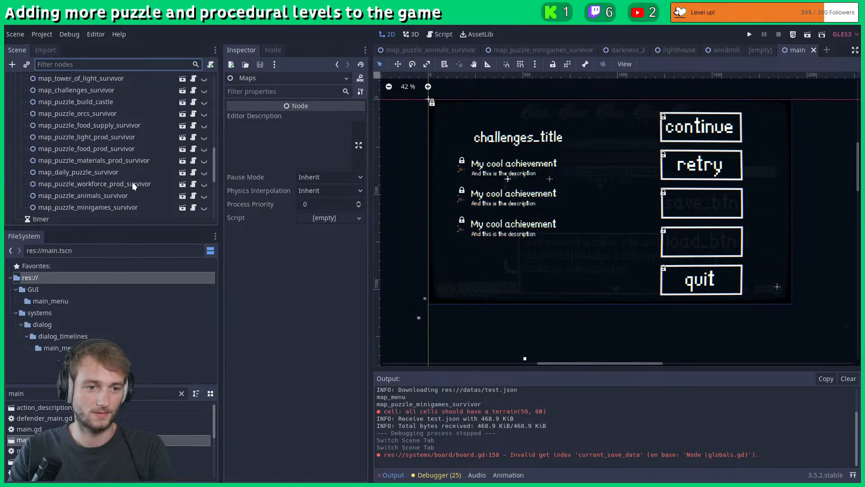
scroll(120, 194, up, 5)
scroll(120, 192, down, 5)
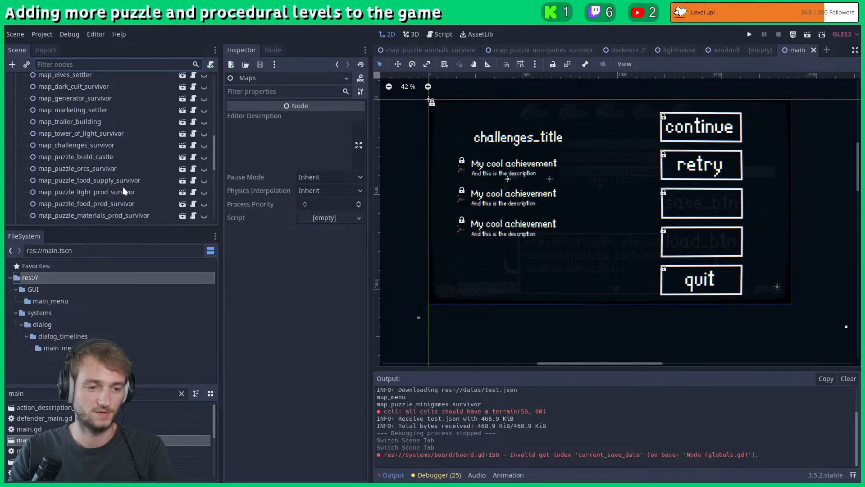
click(451, 50)
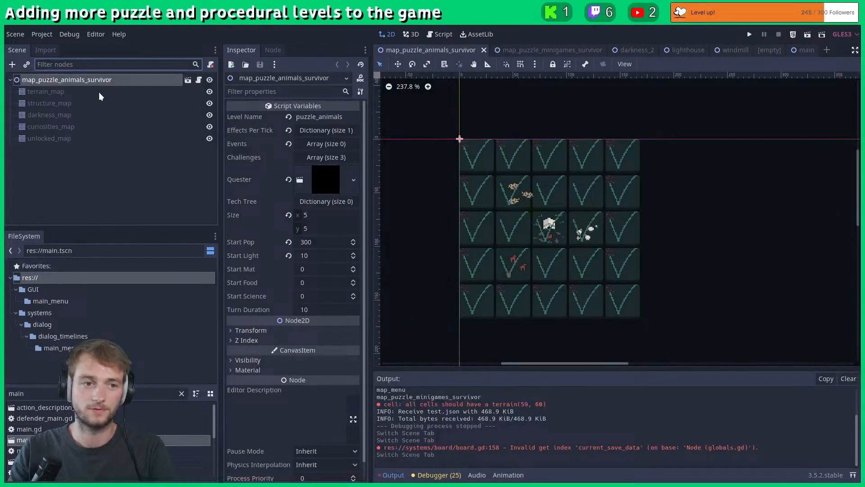
click(119, 79)
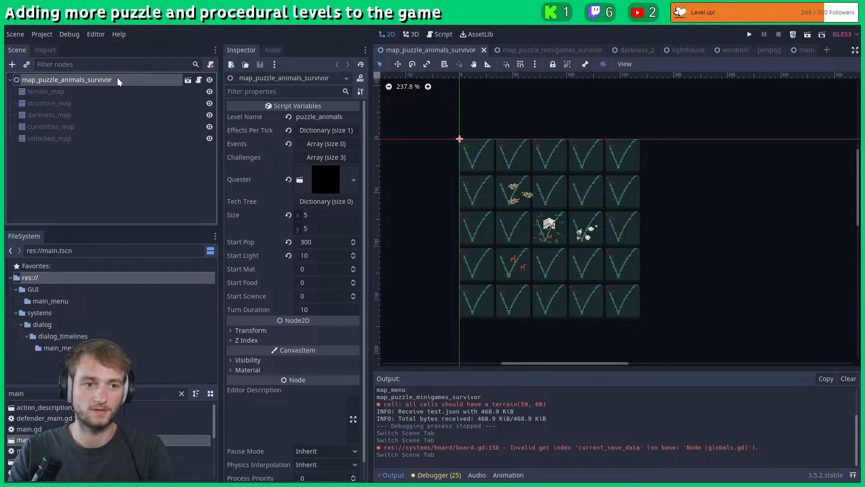
key(F2)
click(127, 77)
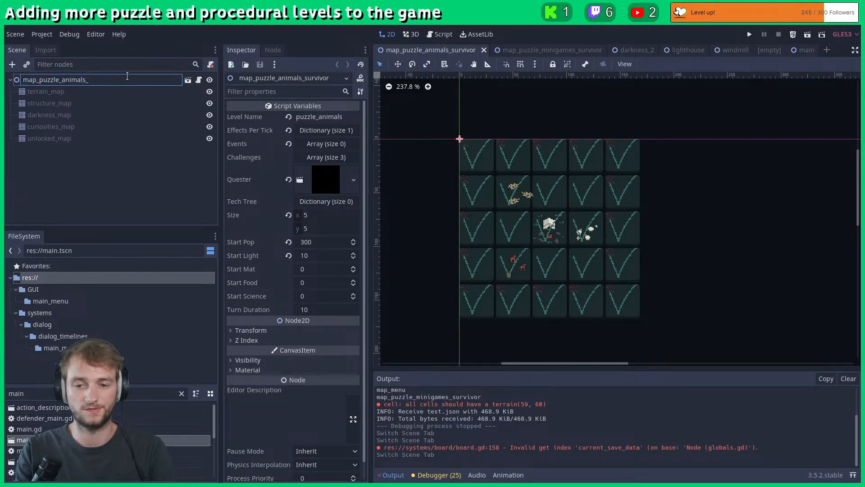
key(Escape)
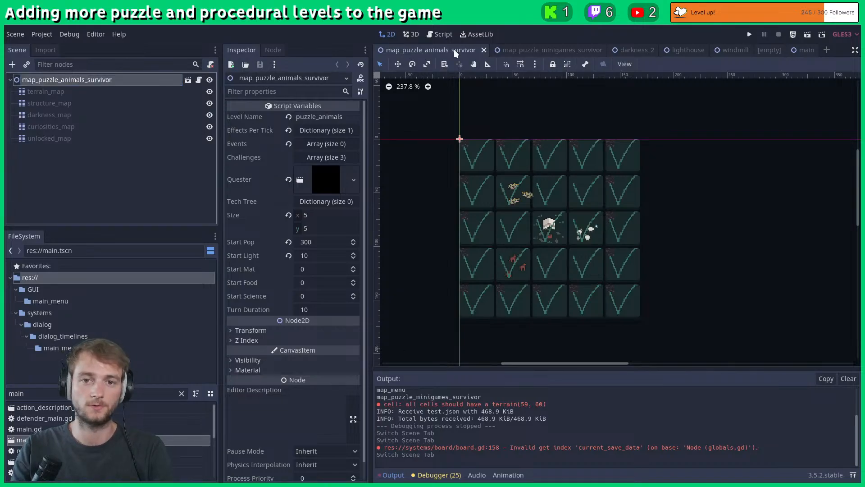
- Close the animals survivor scene, rename the minigames scene's root node to map_puzzle_minigames_settler and save it
click(484, 49)
click(115, 84)
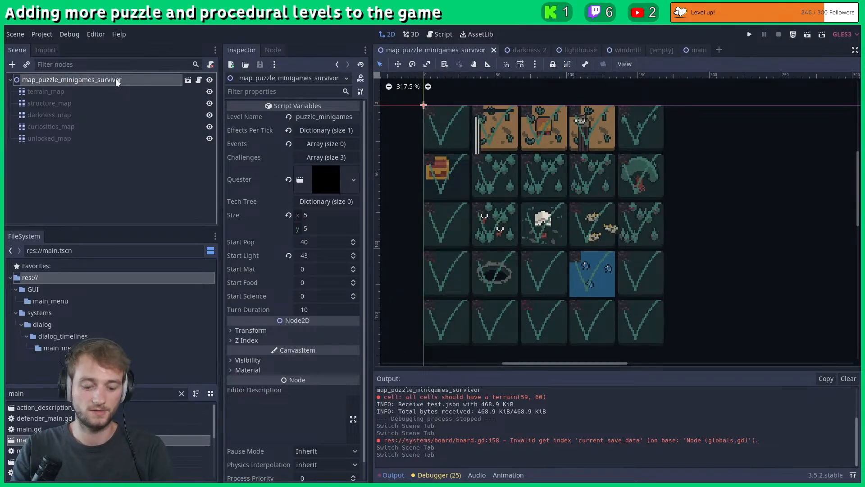
key(F2)
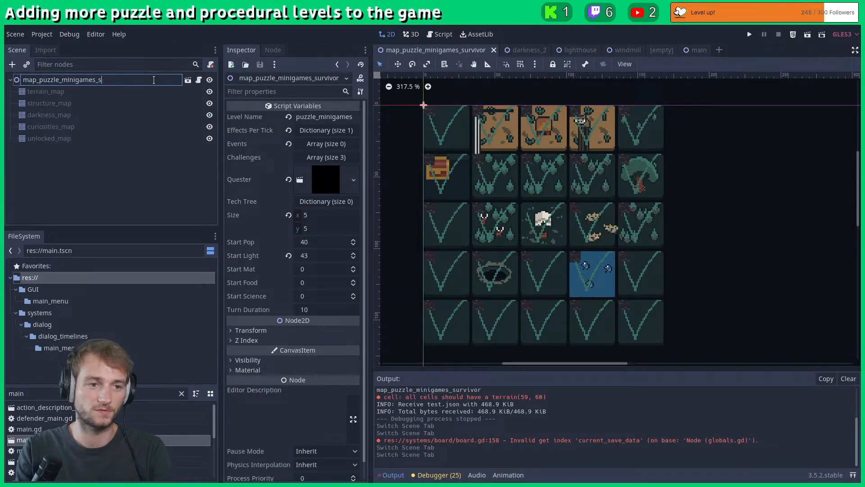
text(settler)
key(Return)
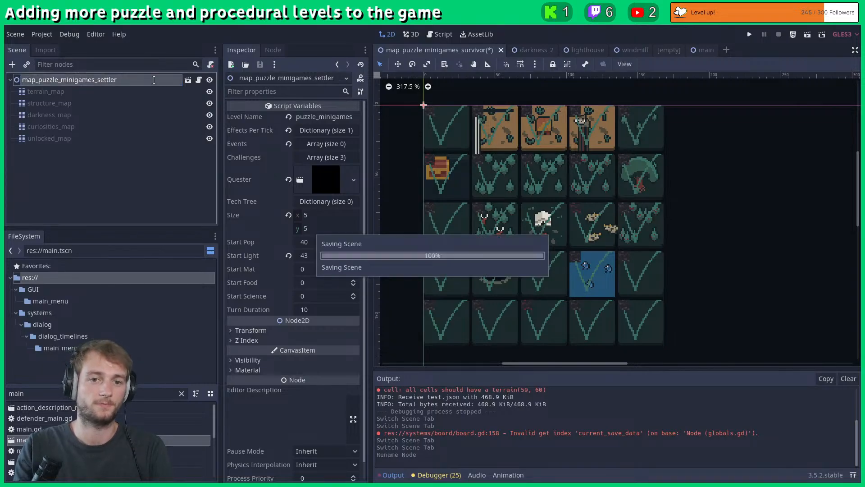
- In the main scene, rename the map_puzzle_minigames_survivor node under Maps to map_puzzle_minigames_settlers
click(687, 50)
scroll(128, 161, down, 10)
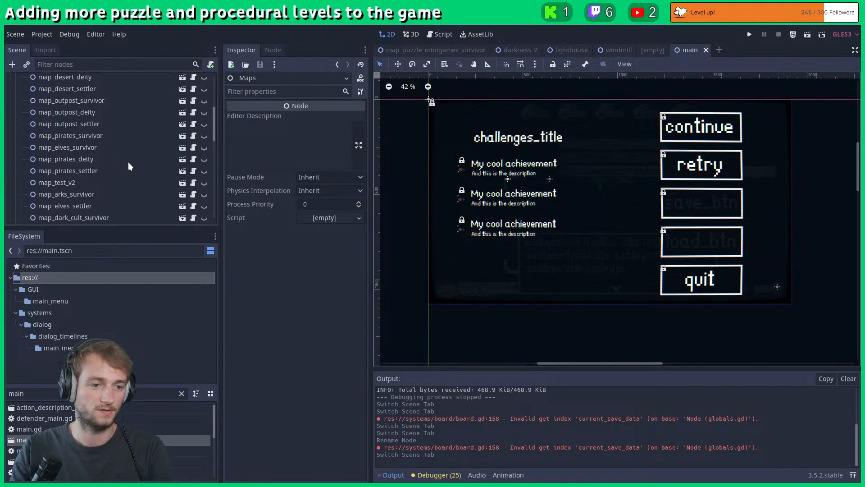
click(128, 174)
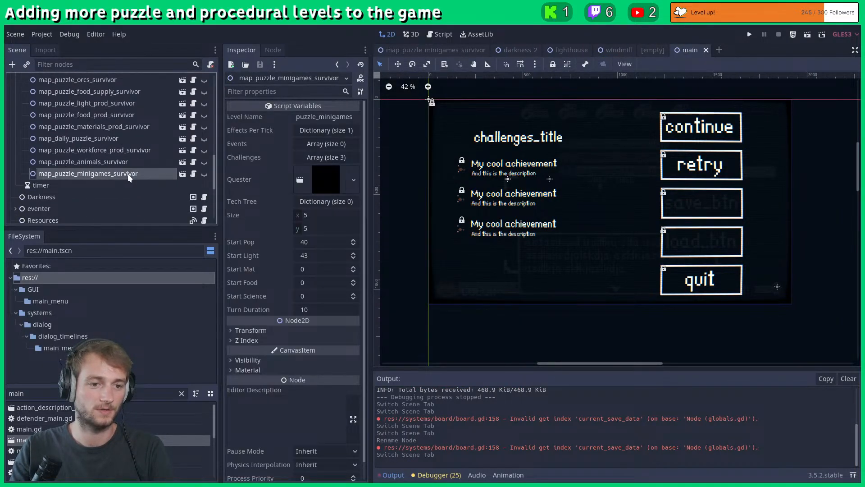
right_click(126, 174)
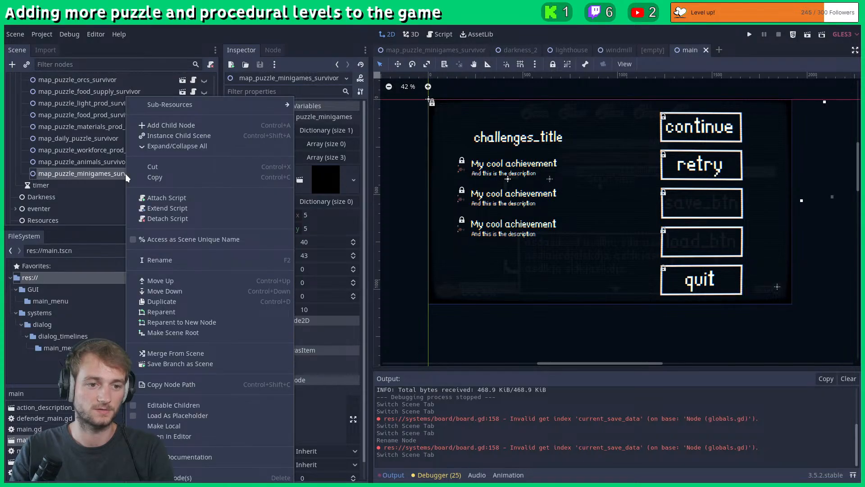
click(123, 174)
click(149, 174)
click(153, 175)
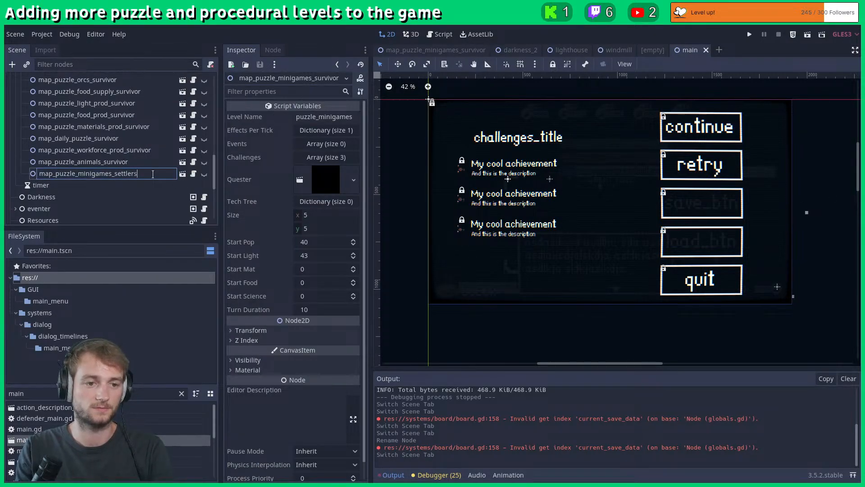
text(settlers)
key(Return)
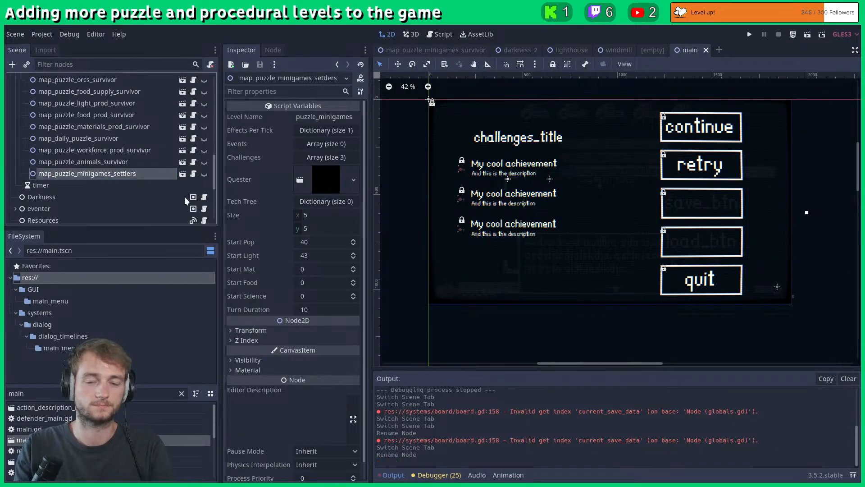
- Run the game, try to launch the minigames puzzle from the play menu, and stop the run
click(748, 34)
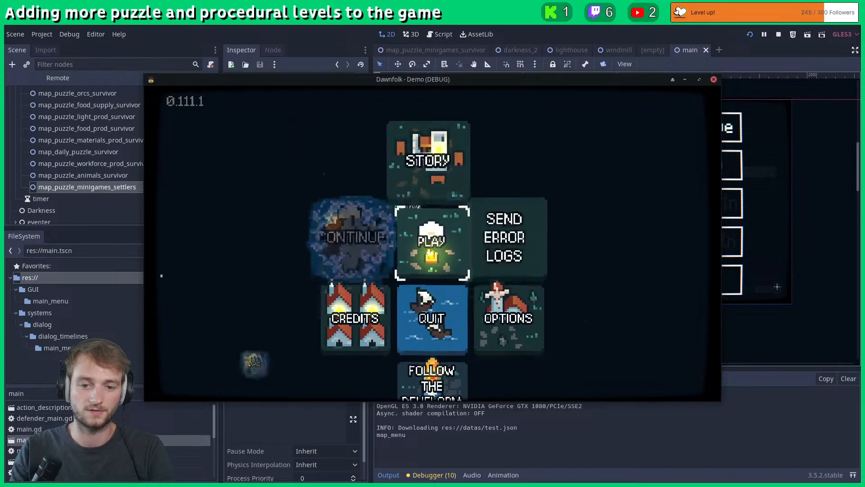
key(Up)
key(Up)
key(Up)
key(Left)
key(Return)
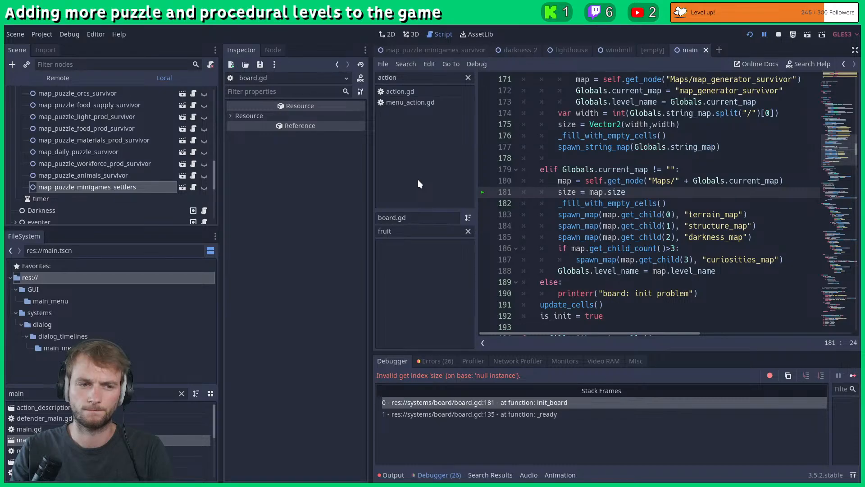
click(777, 34)
- Correct the minigames map node's name in the main scene to map_puzzle_minigames_settler
double_click(153, 174)
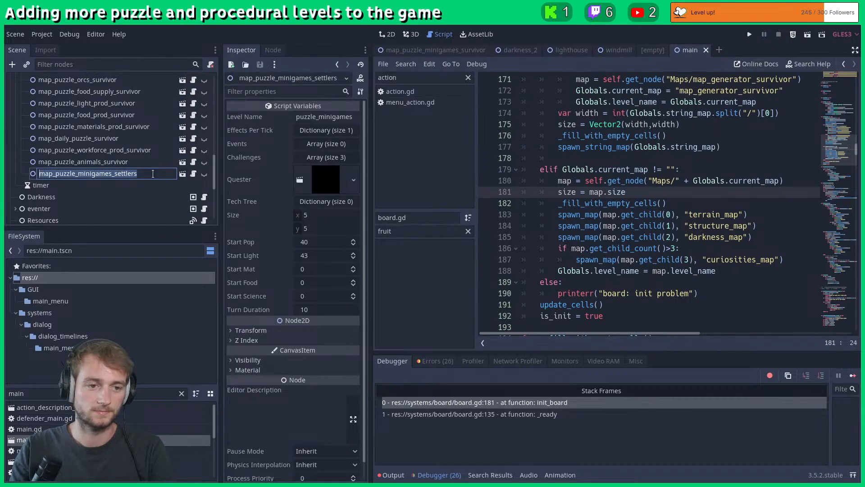
key(BackSpace)
key(Return)
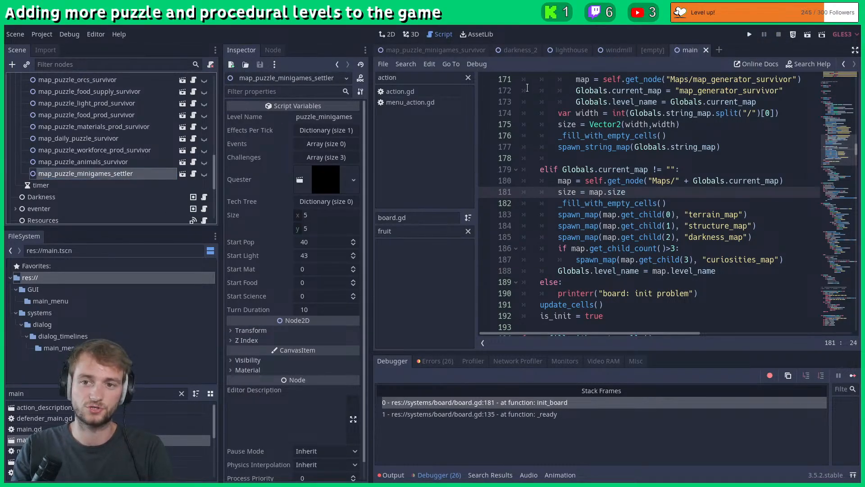
- Switch to the minigames map scene and search the project files for puzzle_mini
scroll(129, 194, up, 5)
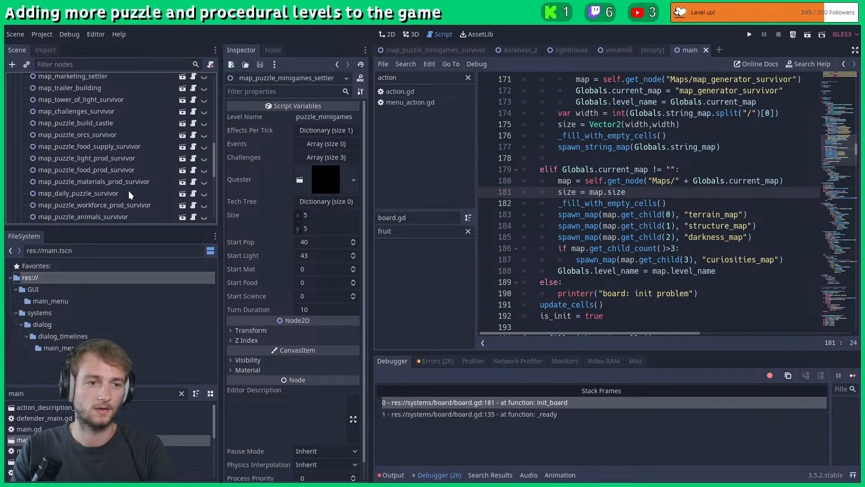
click(469, 51)
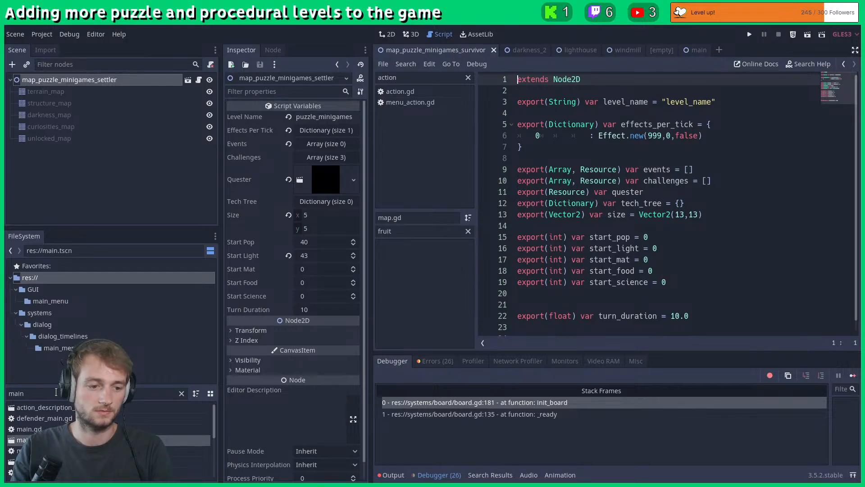
text(map_mi)
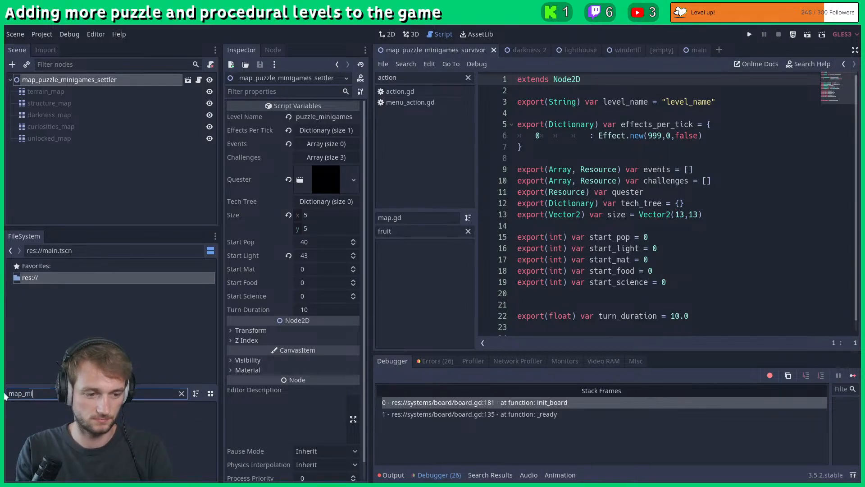
key(BackSpace)
key(BackSpace)
key(BackSpace)
key(BackSpace)
key(BackSpace)
key(BackSpace)
text(puzzle)
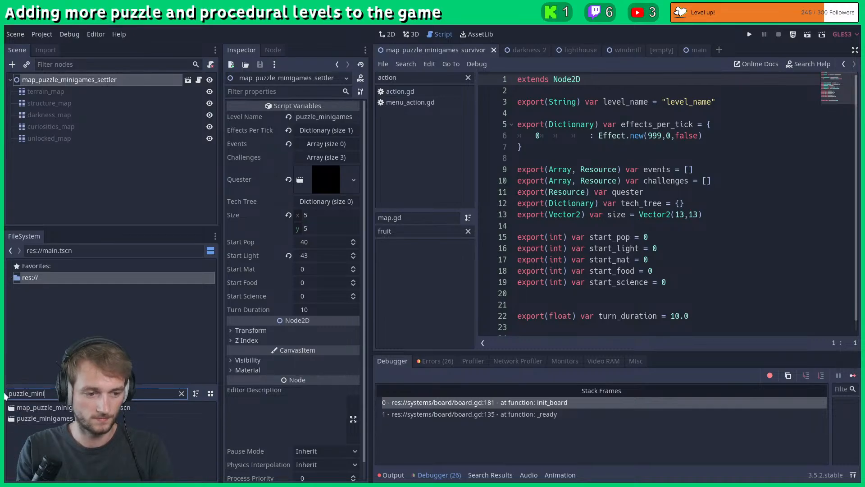
- Rename the scene file map_puzzle_minigames_survivor.tscn to map_puzzle_minigames_settler.tscn
click(46, 408)
key(F2)
click(432, 254)
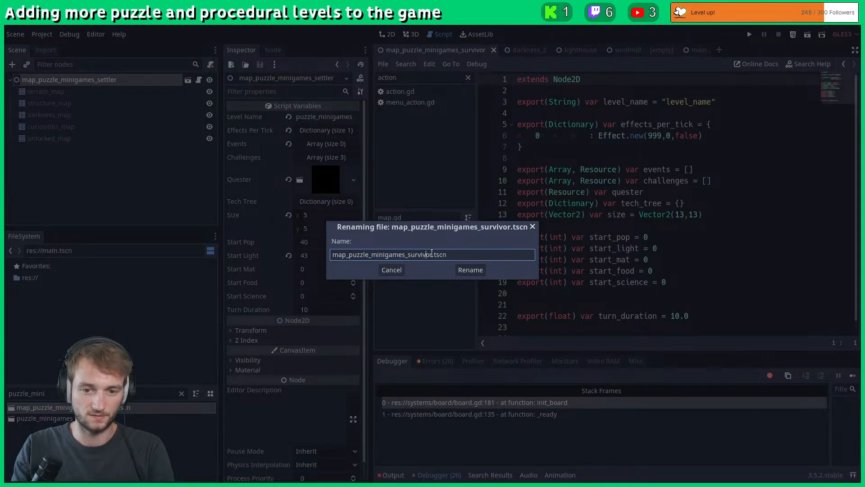
text(settler)
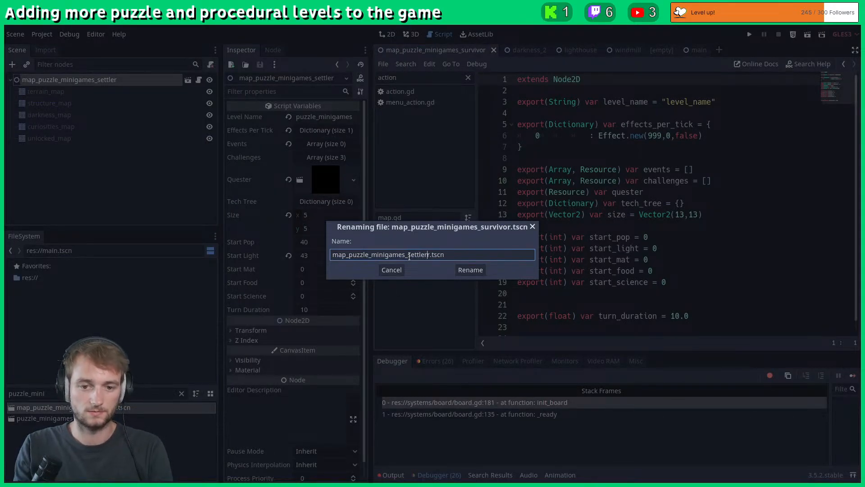
key(BackSpace)
key(Return)
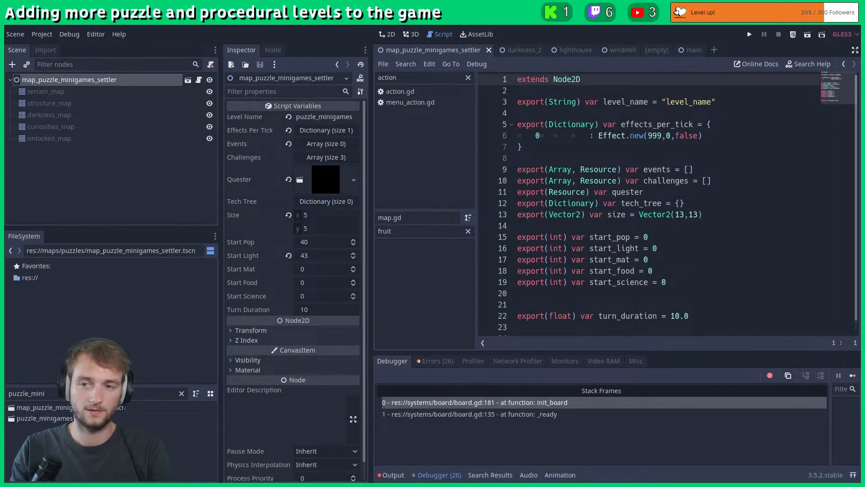
- Playtest again with the renamed scene file, try to open the minigames puzzle level, and stop debugging
click(750, 34)
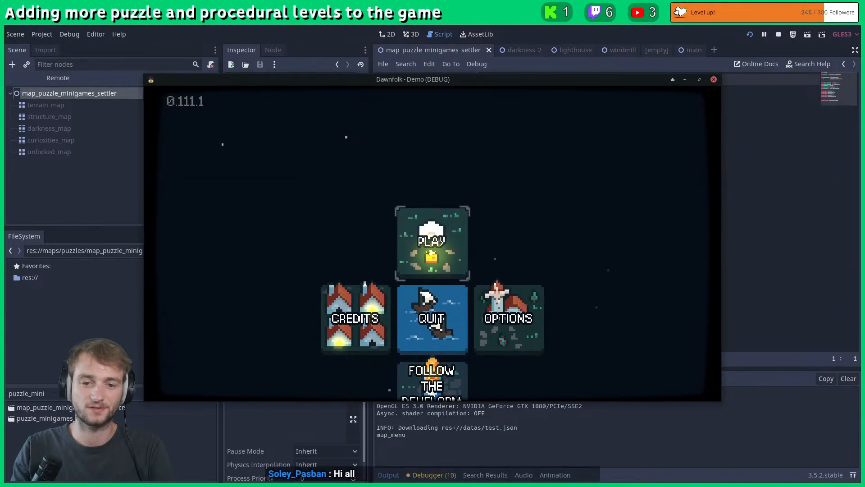
key(Up)
key(Up)
key(Up)
key(Left)
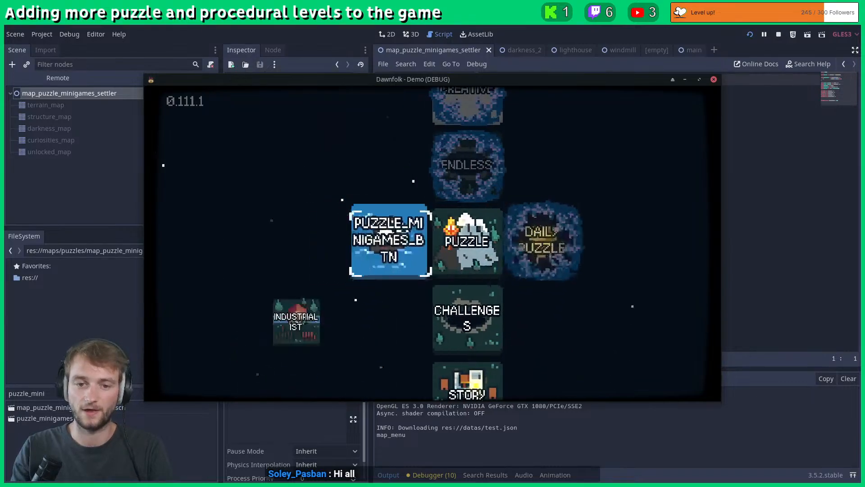
key(Left)
key(Left)
key(Return)
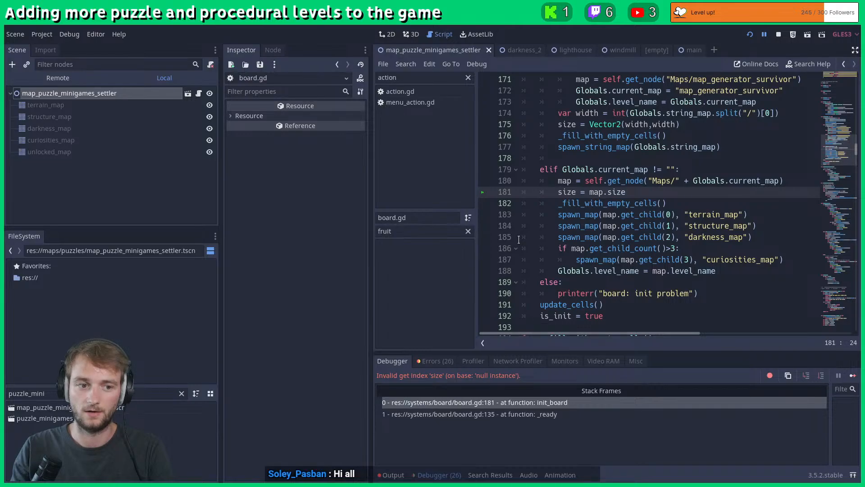
click(60, 411)
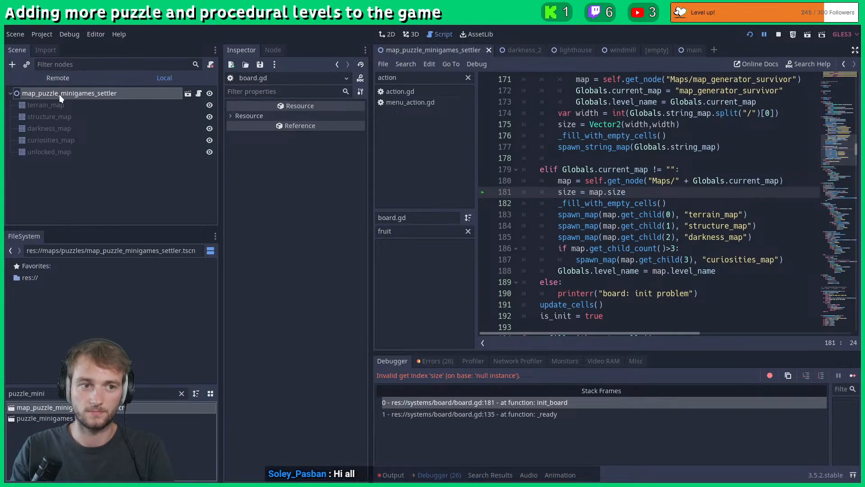
click(779, 34)
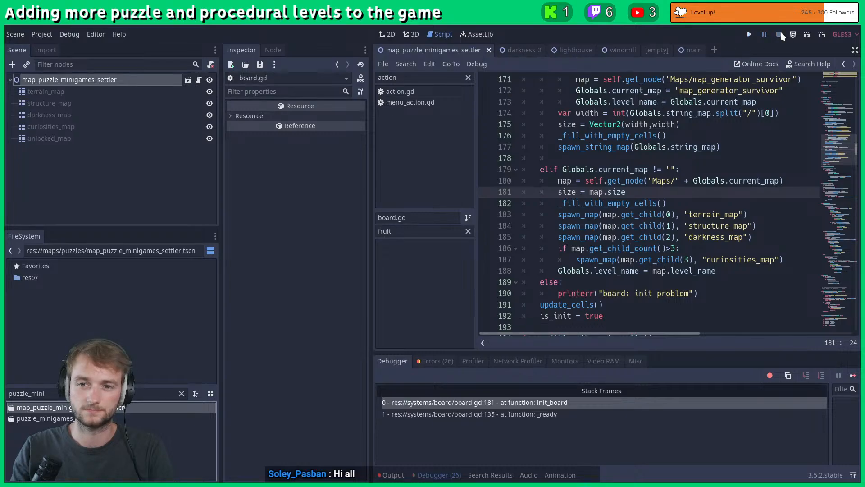
- Compare the minigames map's root node name with its node under Maps in the main scene
click(134, 80)
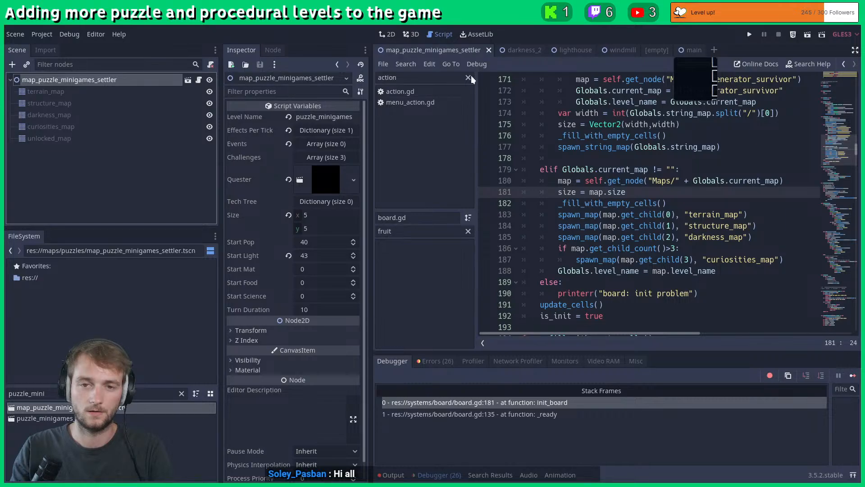
click(690, 50)
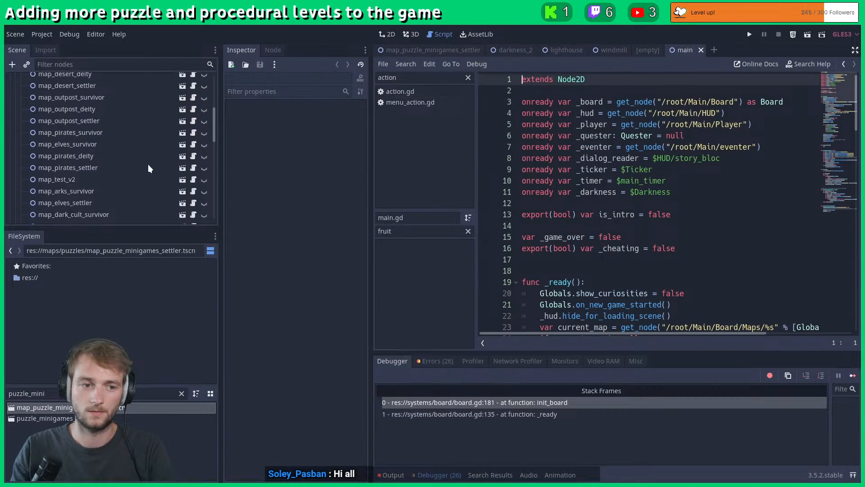
scroll(148, 169, down, 10)
click(115, 153)
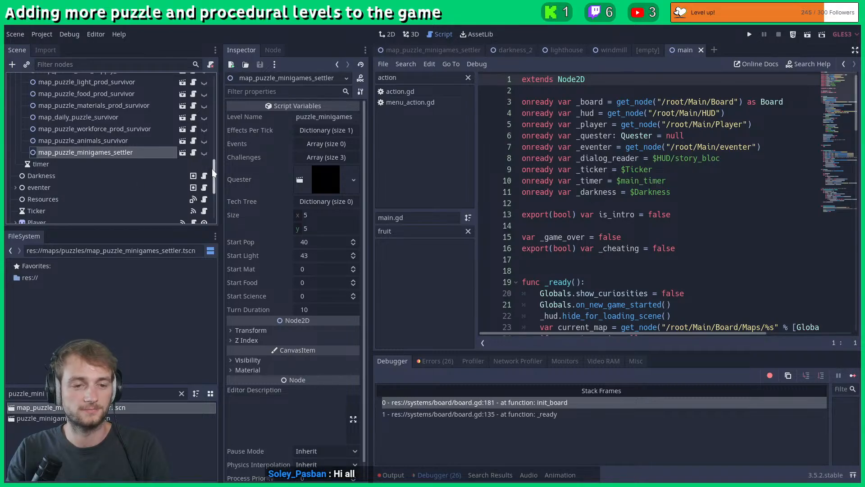
scroll(211, 168, up, 2)
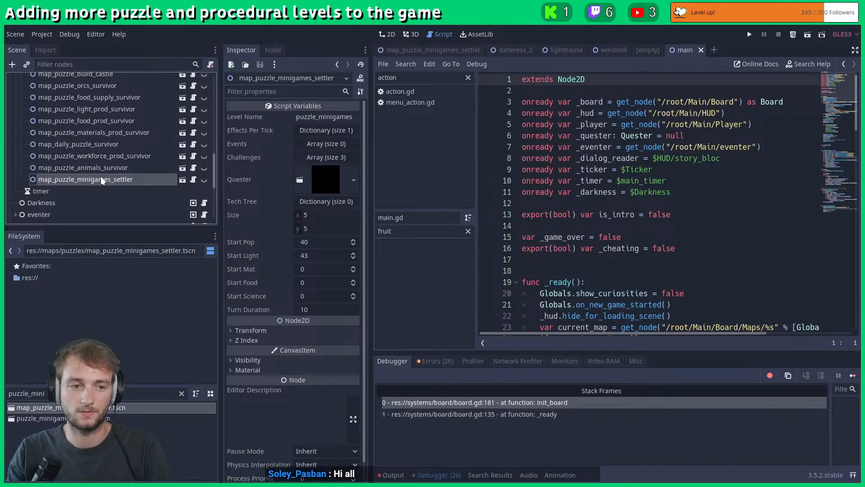
- Open the puzzle_minigames_button scene, set its action resource's Level Name to map_puzzle_minigames_settler and save
double_click(45, 418)
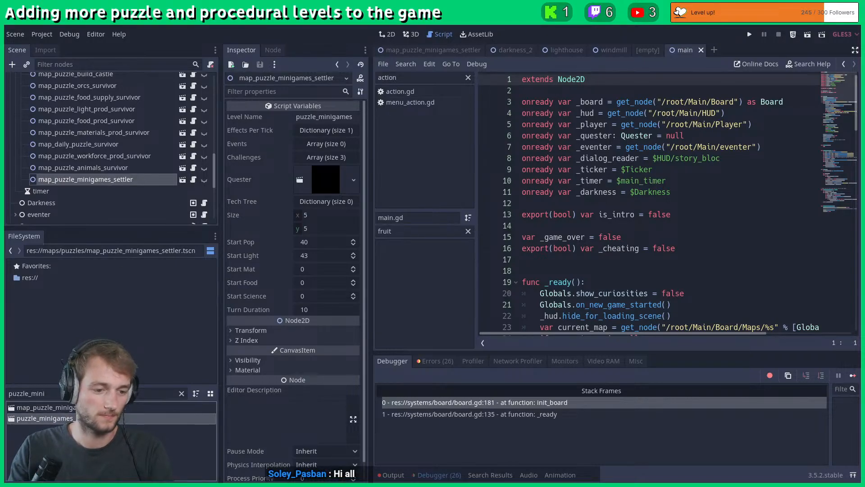
click(77, 80)
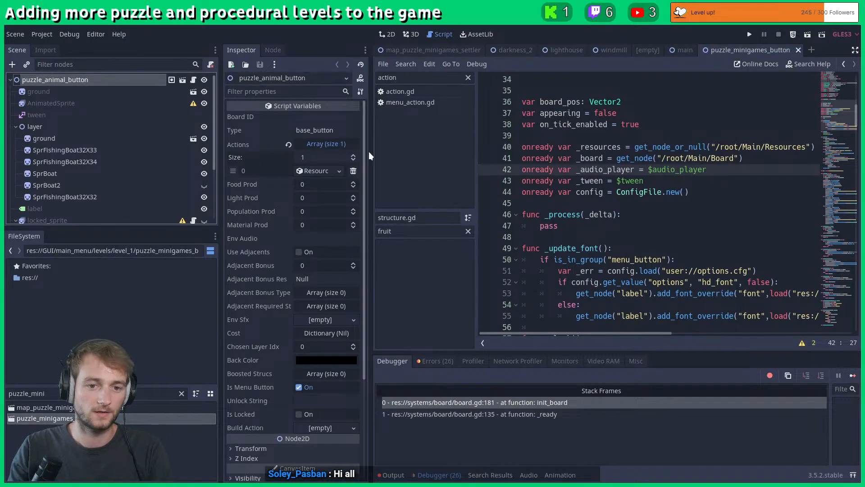
click(328, 171)
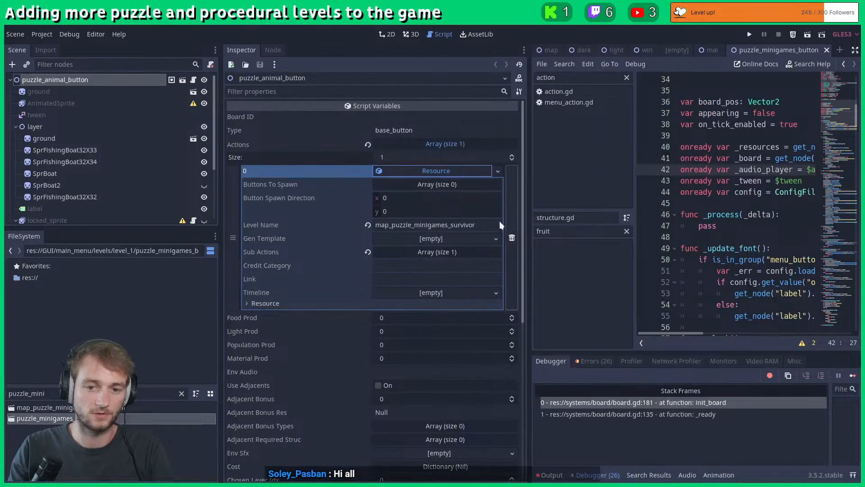
drag(501, 225, 465, 227)
text(ettle)
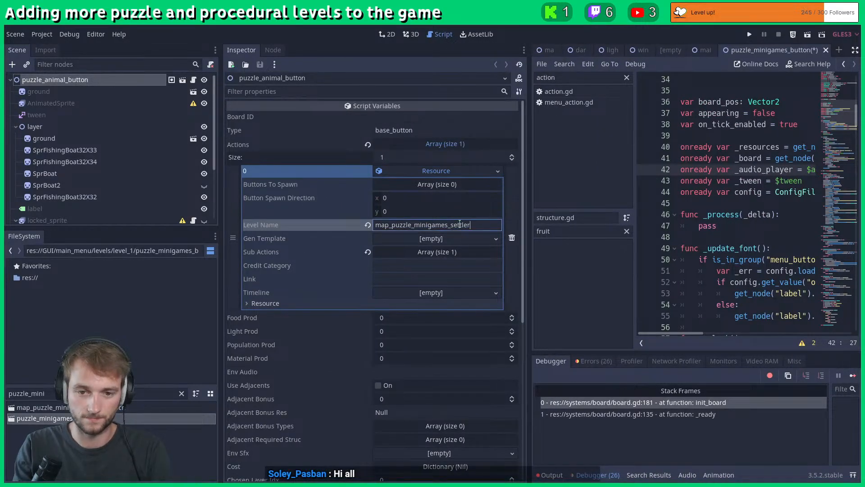
key(ctrl+s)
- Run the game with the updated button and start the minigames puzzle level from the puzzle menu
click(750, 34)
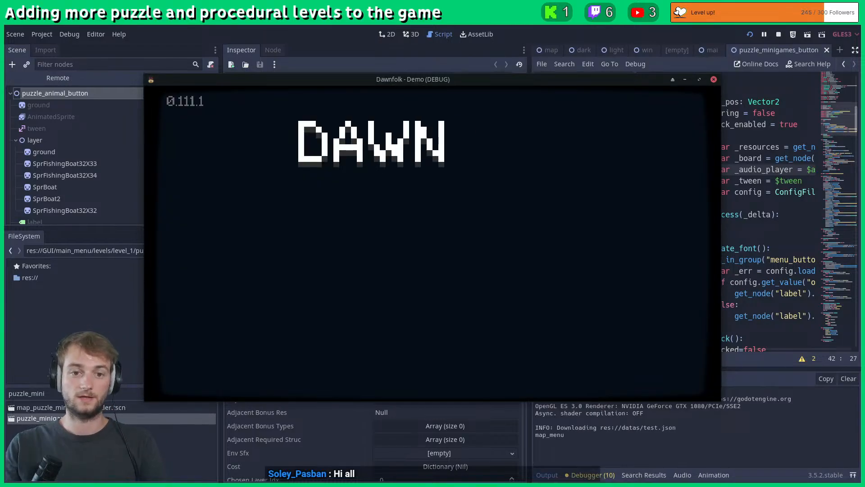
key(Up)
key(Up)
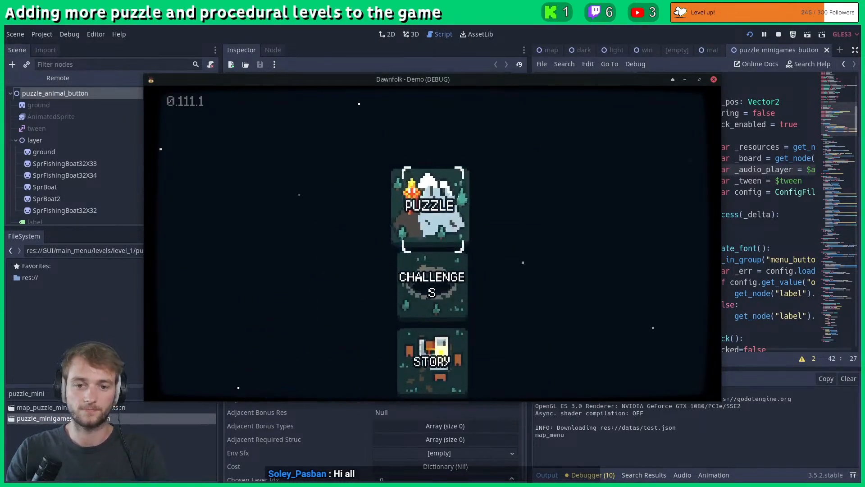
key(Up)
key(Down)
key(Left)
key(Return)
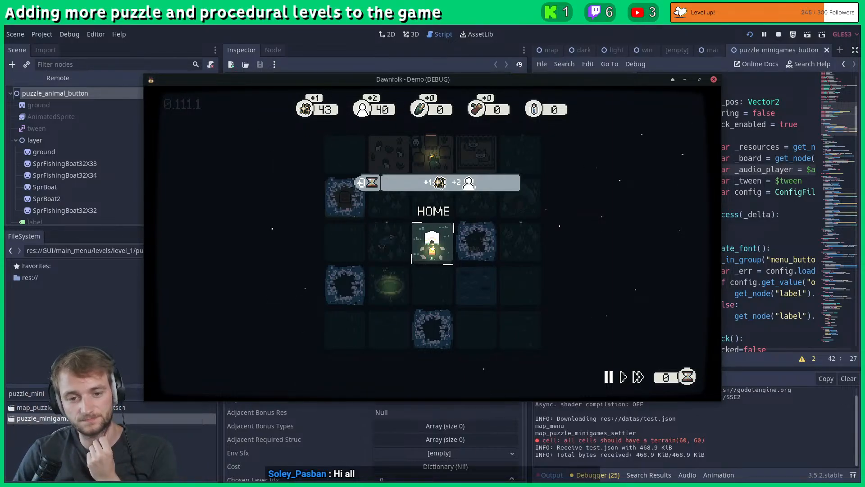
- Switch to the Level design puzzles note and add a "WORFORCE:" heading below the light calculations
key(alt+Tab)
scroll(365, 294, up, 4)
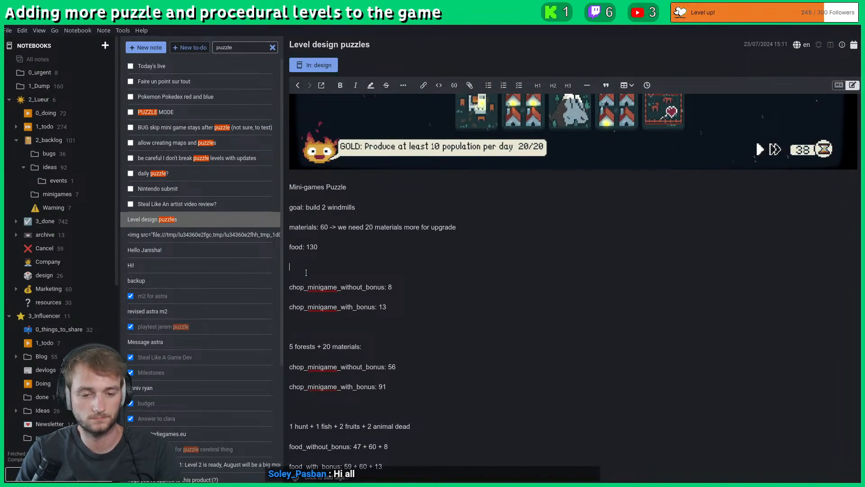
scroll(306, 273, down, 7)
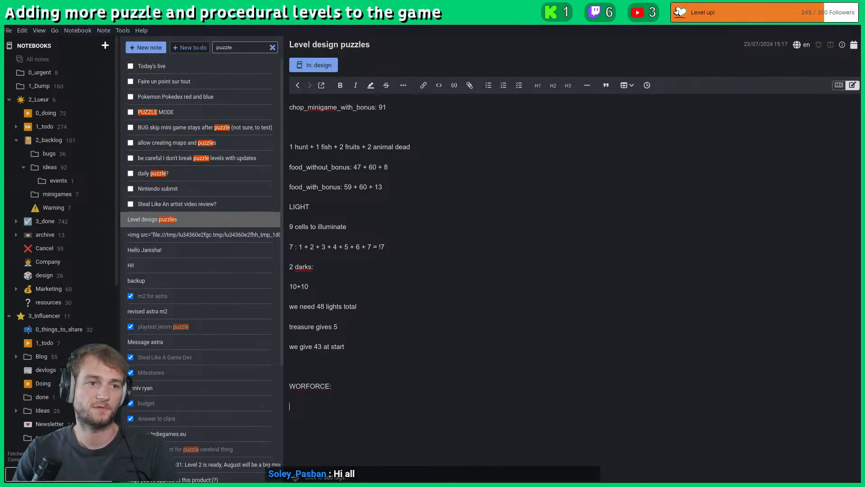
- Return to the running game and play the defend minigame to clear the dark cell beside the upper forests
click(75, 20)
click(75, 29)
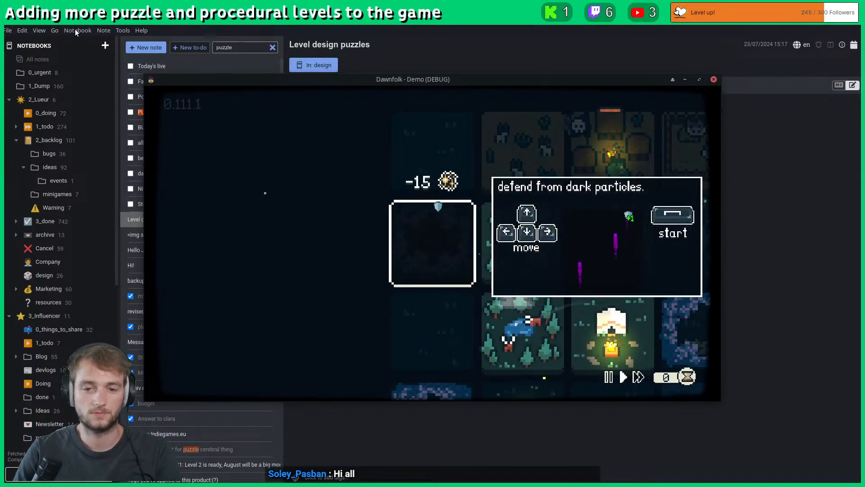
key(space)
key(Left)
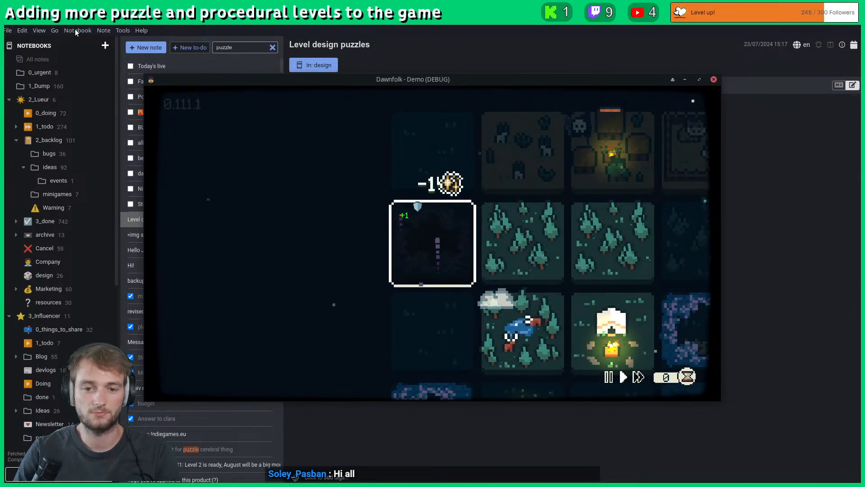
key(Right)
key(Left)
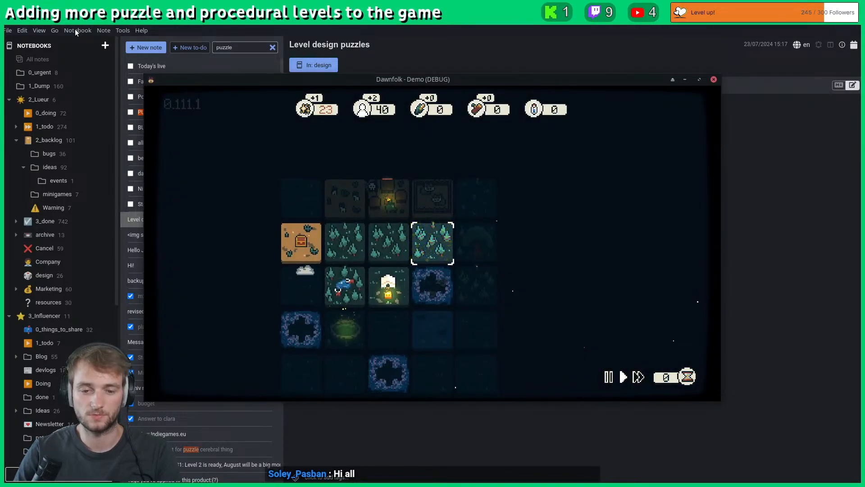
- Clear the dark cell next to the home with the debug overlay's help and illuminate the forest beyond it
key(F1)
click(228, 181)
key(F1)
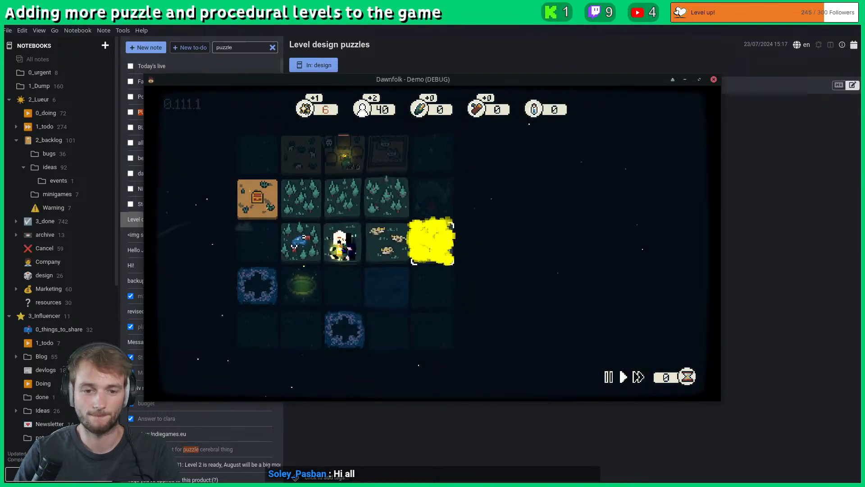
key(Left)
key(Left)
key(Right)
key(Down)
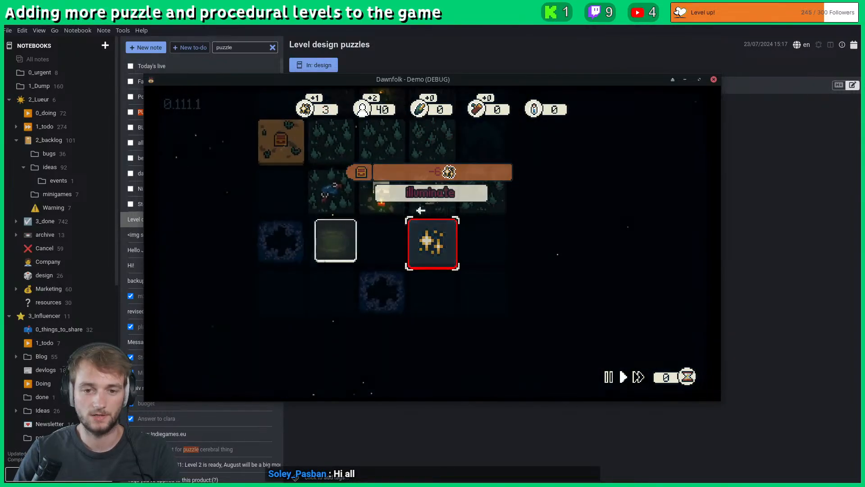
- Fill all resources to 999 through the debug overlay and illuminate the water cell
key(F1)
click(251, 137)
key(F1)
key(Left)
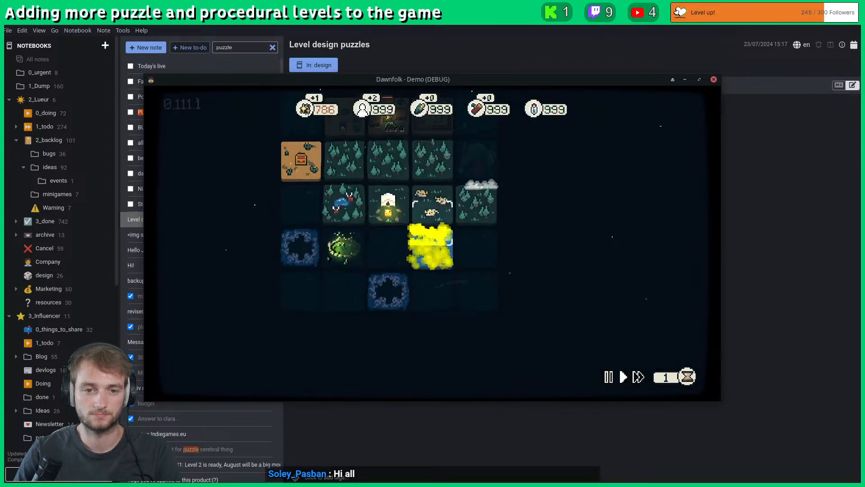
- Check the hunt action's workforce cost on the animal forest and start the workforce sum in the note with "5 +"
key(Up)
key(Left)
key(Left)
key(space)
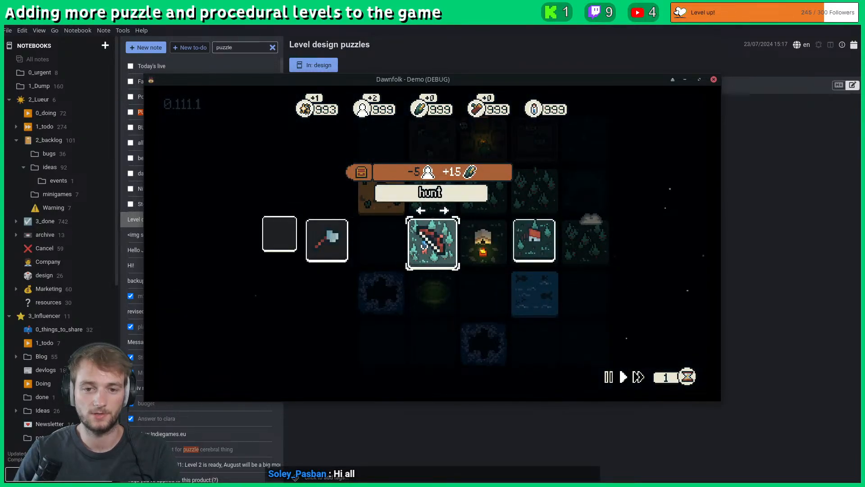
click(462, 416)
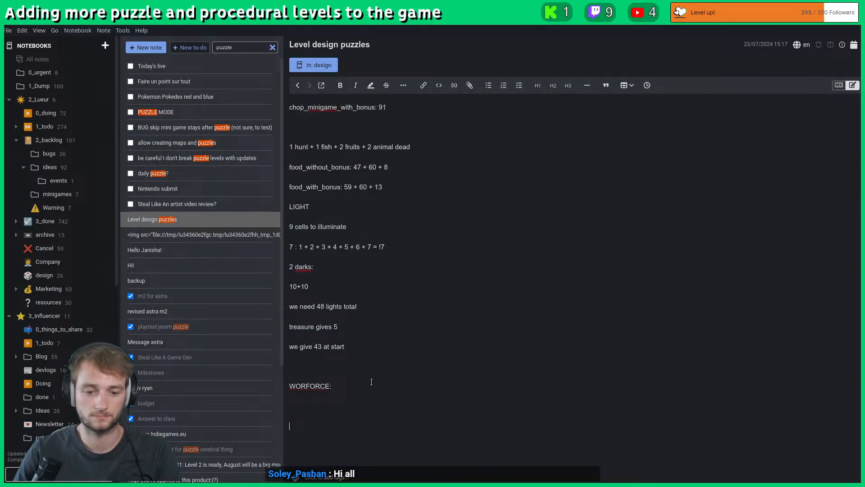
text(5 +)
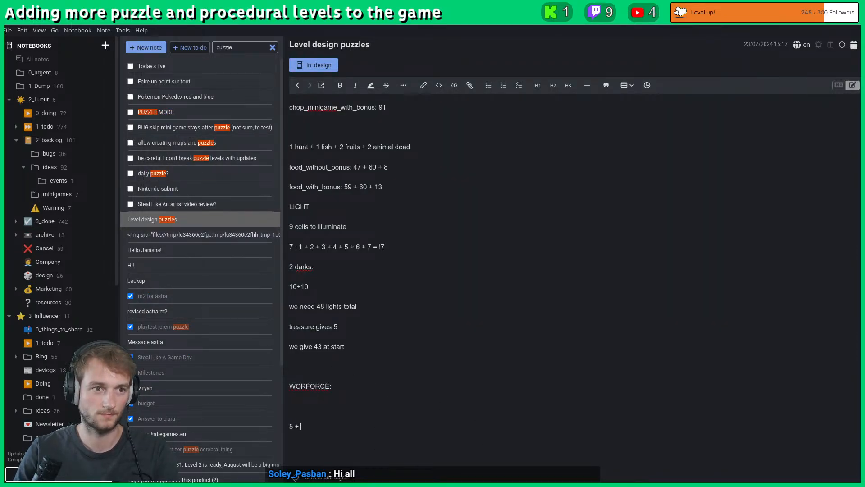
- Collect the dead animals beside the home in the game and extend the note's workforce sum to "5 + 5"
click(71, 31)
key(Right)
key(Right)
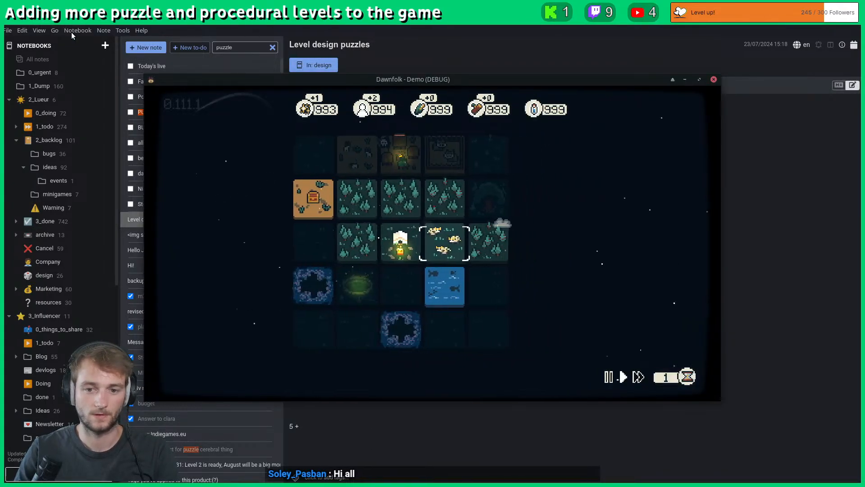
key(space)
key(Right)
key(space)
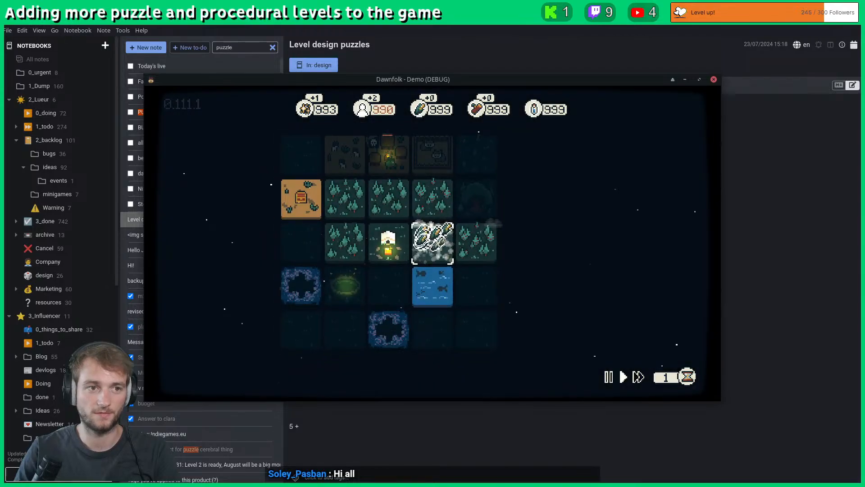
key(alt+Tab)
text(5)
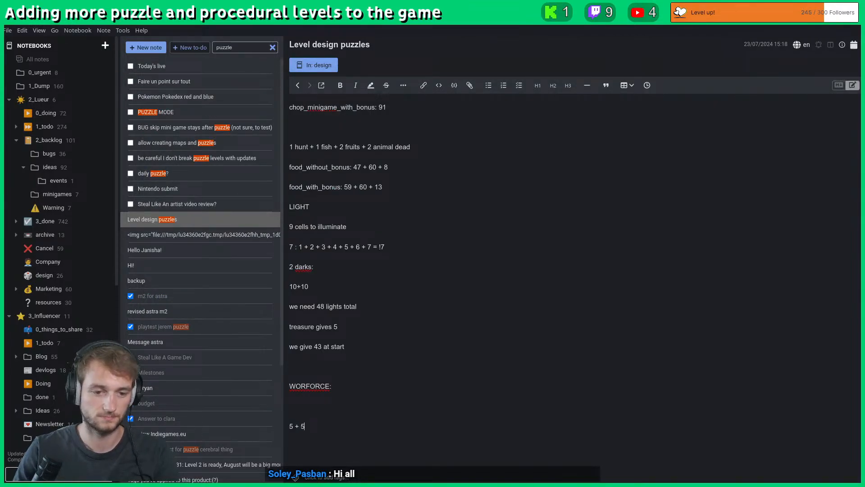
- Return to the game, collect fruits in the forest above the emptied cell, and select the home
key(alt+Tab)
key(space)
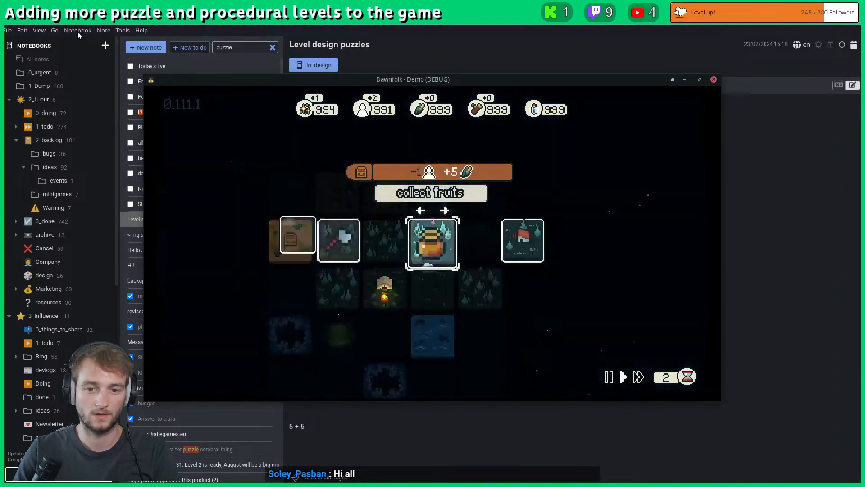
key(space)
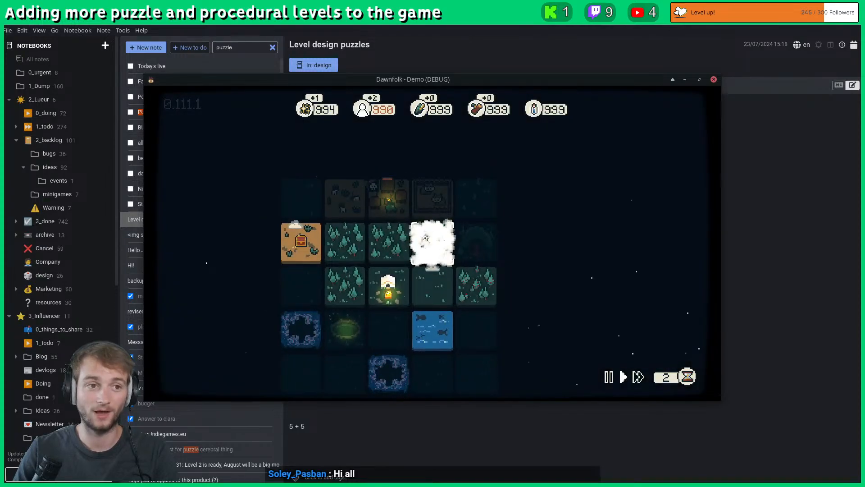
key(Down)
key(Left)
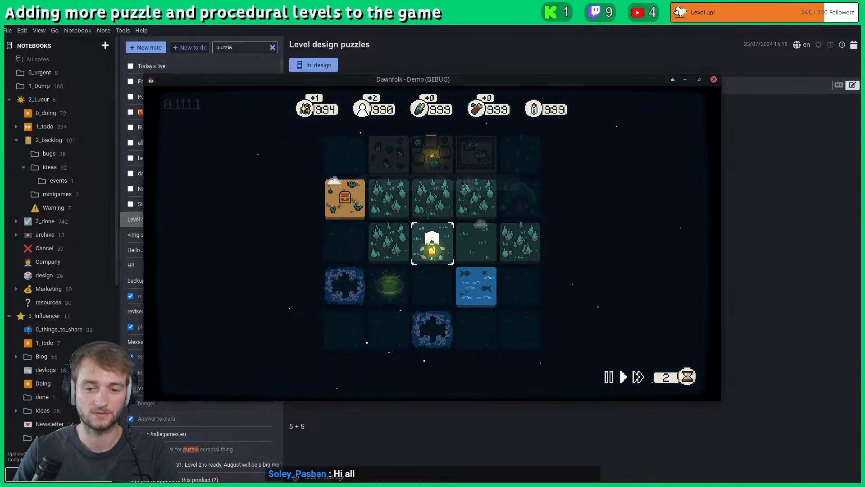
- Upgrade the home, inspect the fruit collection cost in the forest two cells away, and close the game
key(space)
key(space)
key(Right)
key(Right)
key(space)
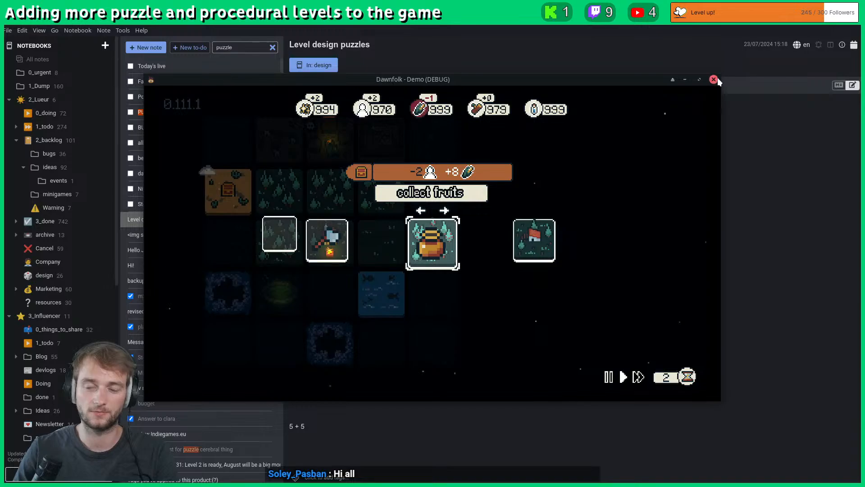
key(Escape)
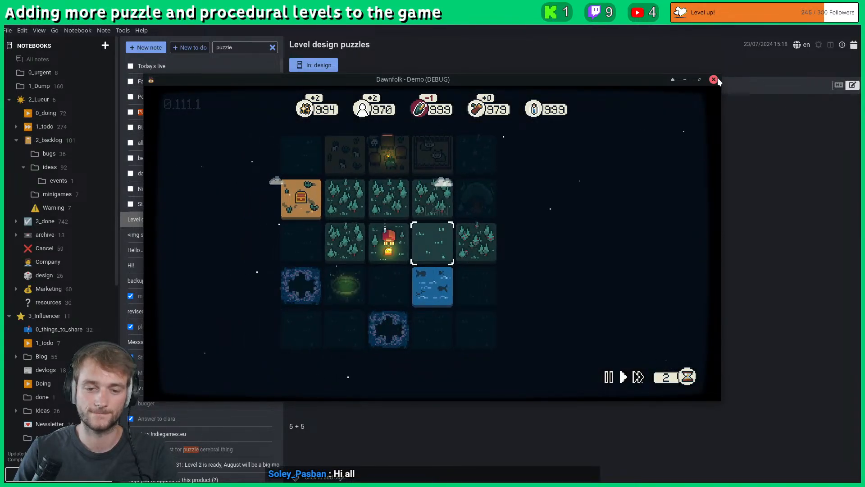
click(714, 80)
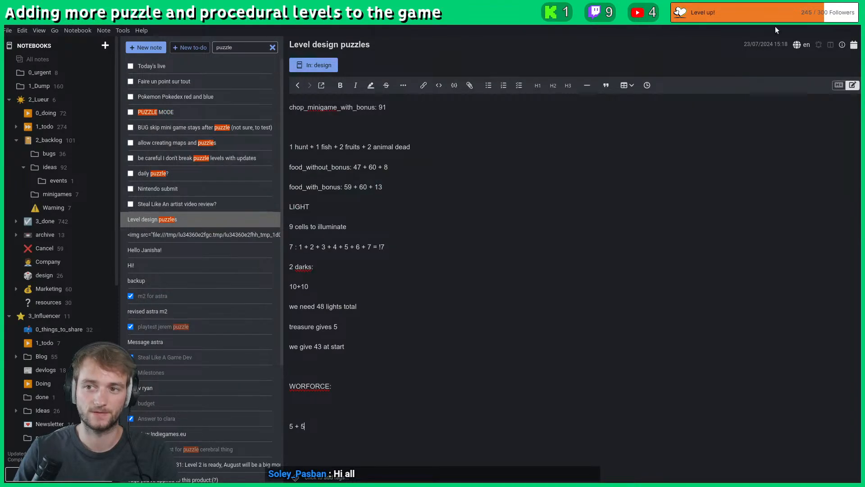
- Switch to Godot, run the game again, start the minigames puzzle level and illuminate the animal forest beside the home
key(alt+Tab)
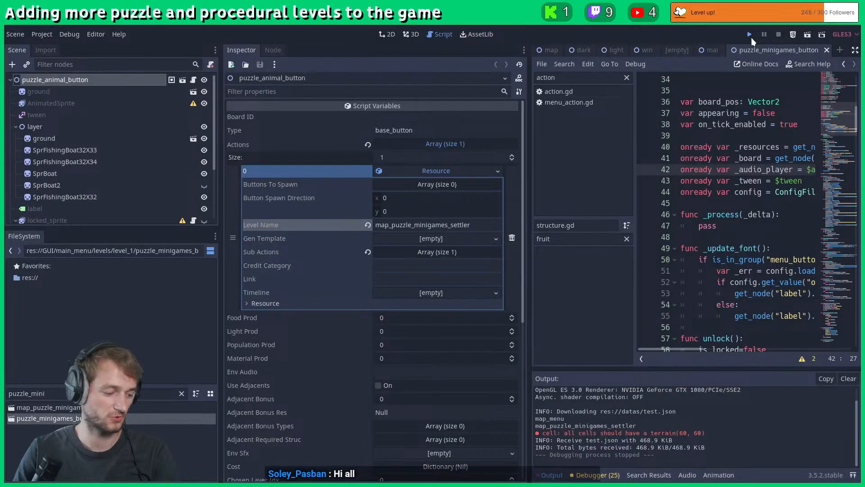
click(751, 37)
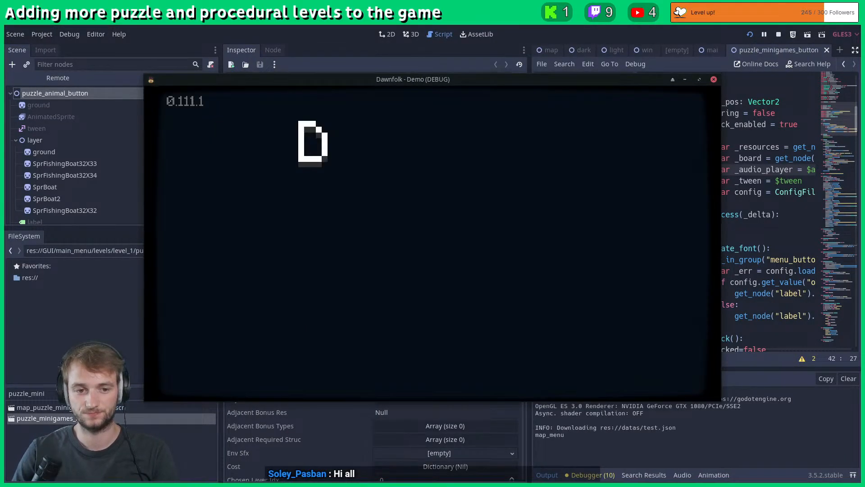
key(Up)
key(Up)
key(Up)
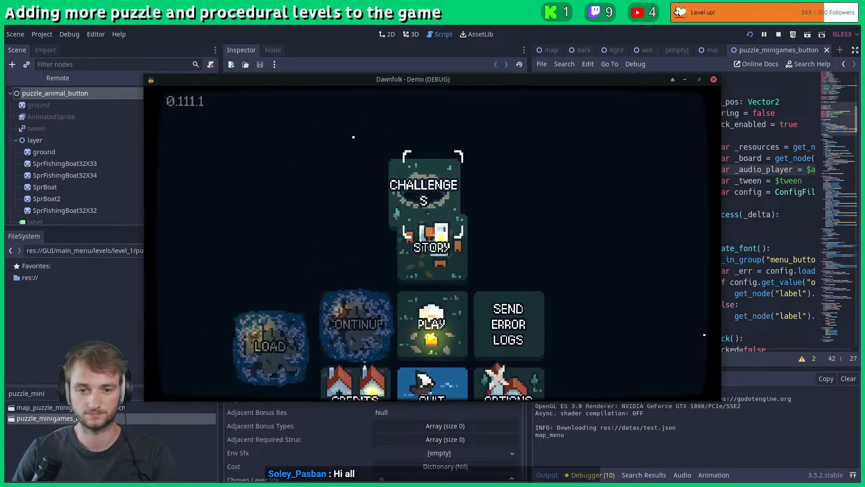
key(Left)
key(Return)
key(Return)
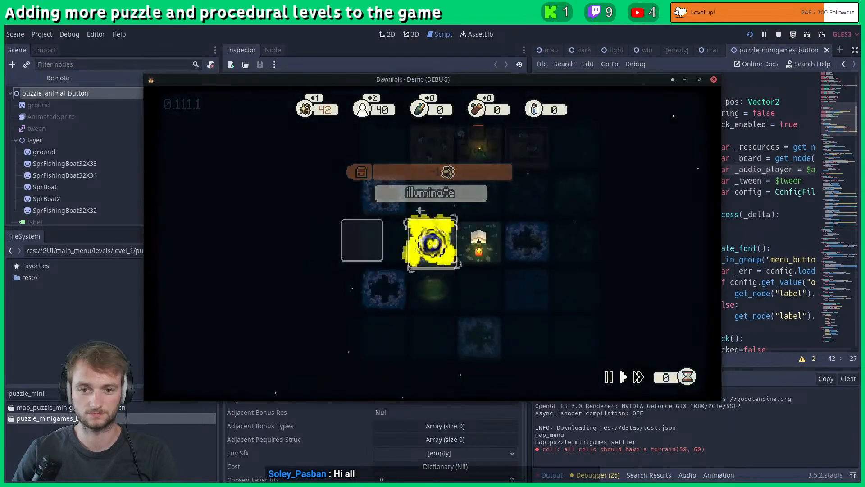
- Illuminate the forest directly above the home and the forest above the animal cell
key(Right)
key(Up)
key(Return)
key(Return)
key(Left)
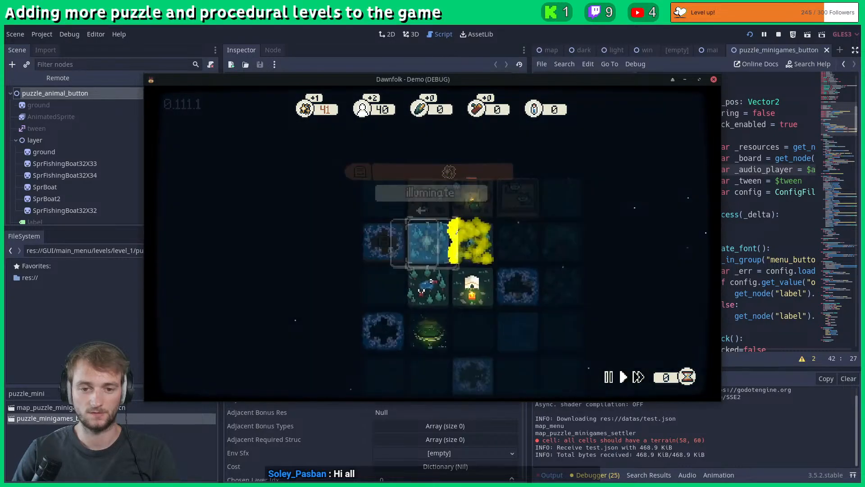
- Illuminate the remaining forest in the row above the home and the cat cell above that forest
key(Return)
key(Return)
key(Right)
- Clear the dark cell next to the home, and illuminate the forest beyond it and the water cell below it
key(Right)
key(Return)
key(Return)
key(Up)
key(Return)
key(Return)
key(Down)
key(Down)
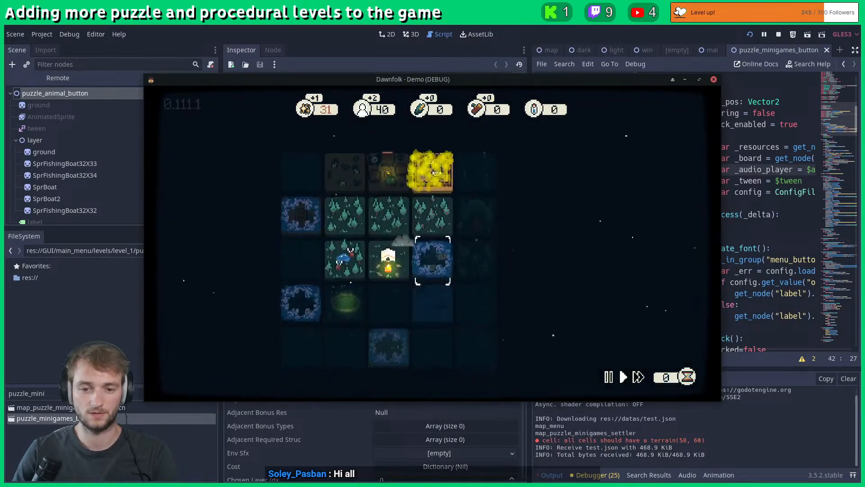
key(Return)
key(Return)
- Try to clear the dark cell at the end of the upper forest row
key(Right)
key(Return)
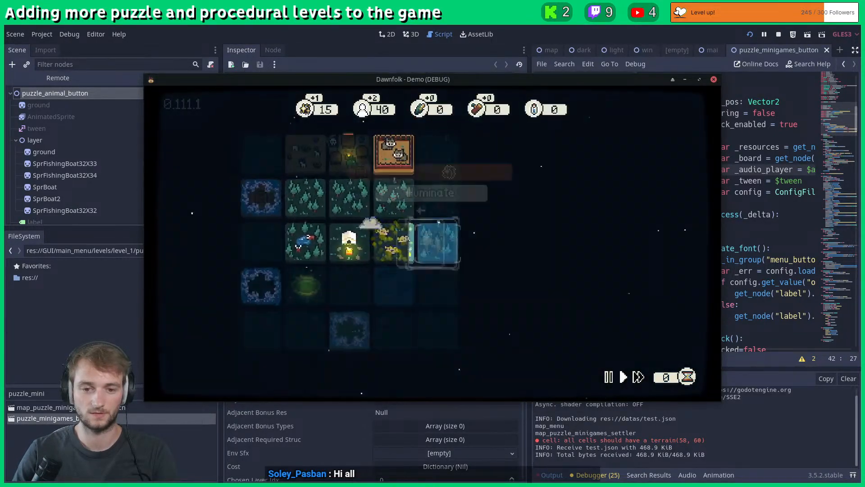
key(Return)
key(Left)
key(Down)
key(Return)
key(Return)
key(Up)
key(Left)
key(Left)
key(Right)
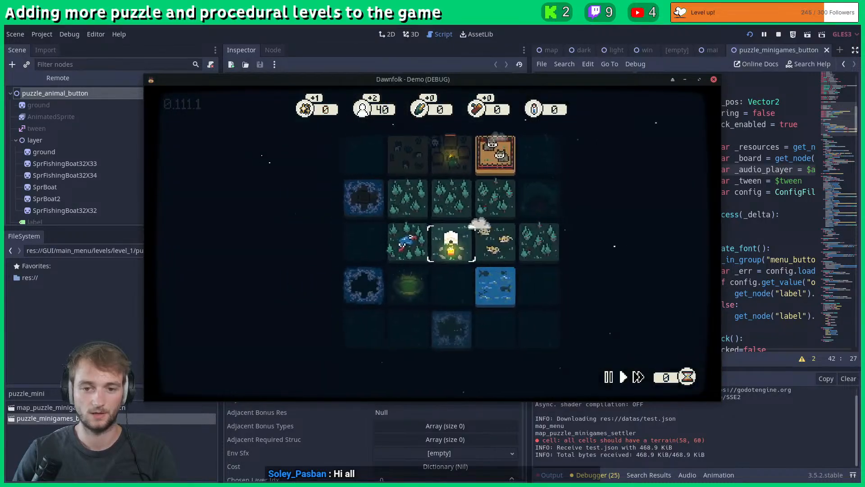
key(Return)
key(Return)
key(Up)
key(Left)
key(Left)
key(Return)
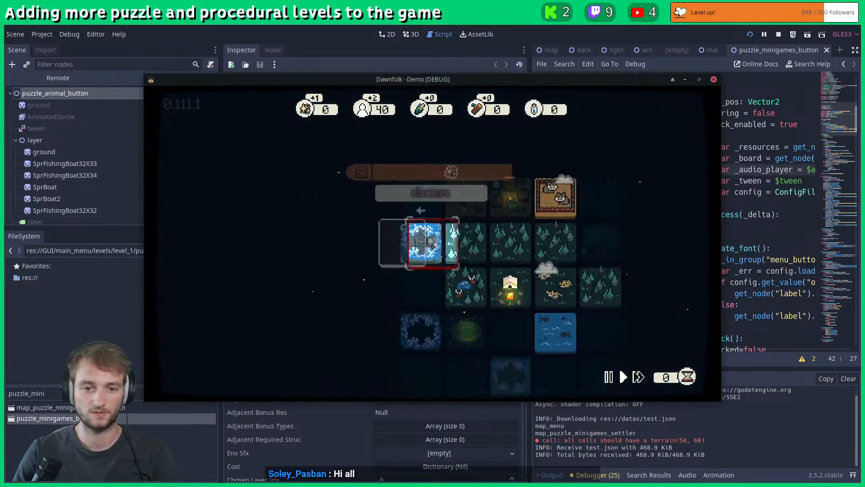
key(Escape)
- Fill all resources through the debug overlay and upgrade the home
key(F1)
click(238, 149)
key(Right)
key(Right)
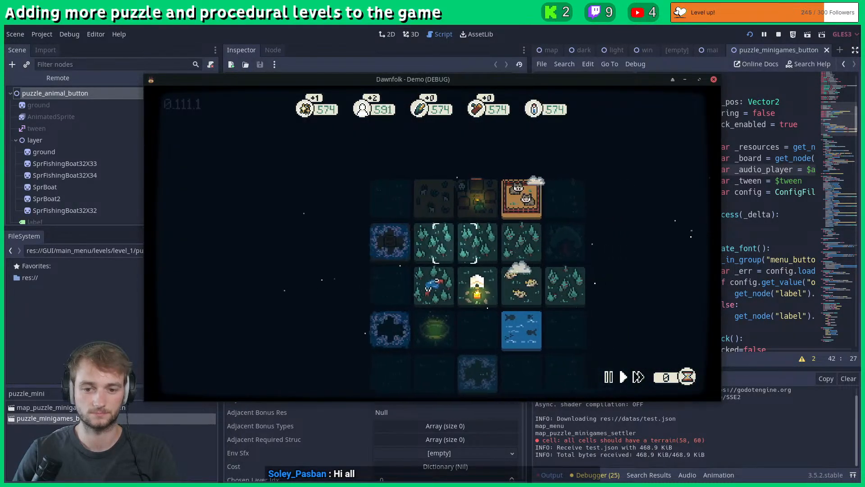
key(Down)
key(Return)
- Use bow fishing on the water cell and hunt in the animal forest with the upgraded home
key(Return)
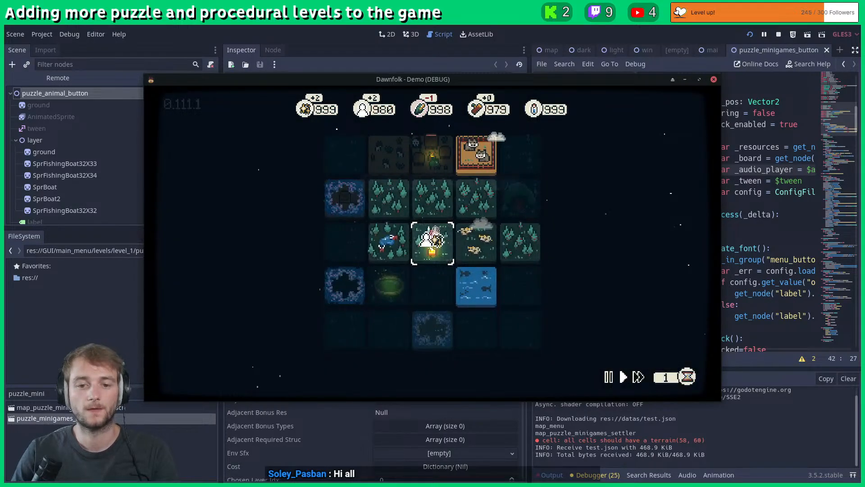
key(Down)
key(Return)
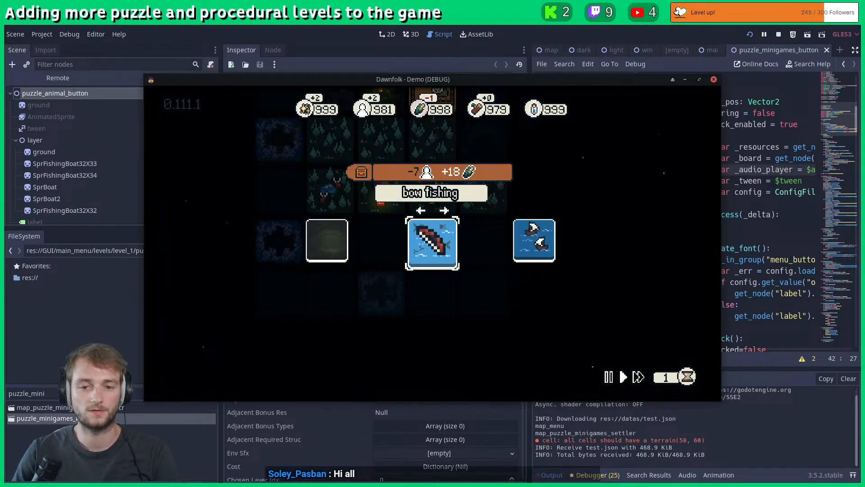
key(Return)
key(Up)
key(Left)
key(Left)
- Bring up the collect fruits action on the forest cell between the two animal cells to check its workforce cost
key(Return)
key(Return)
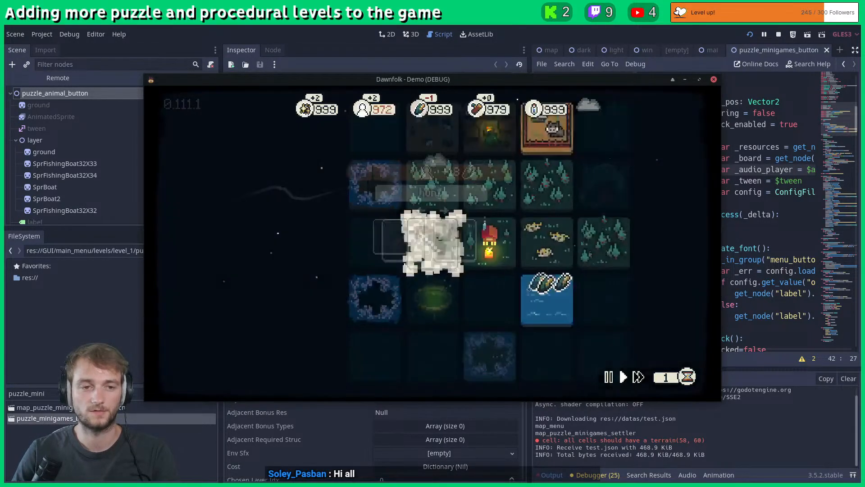
key(Right)
key(Right)
key(Up)
key(Return)
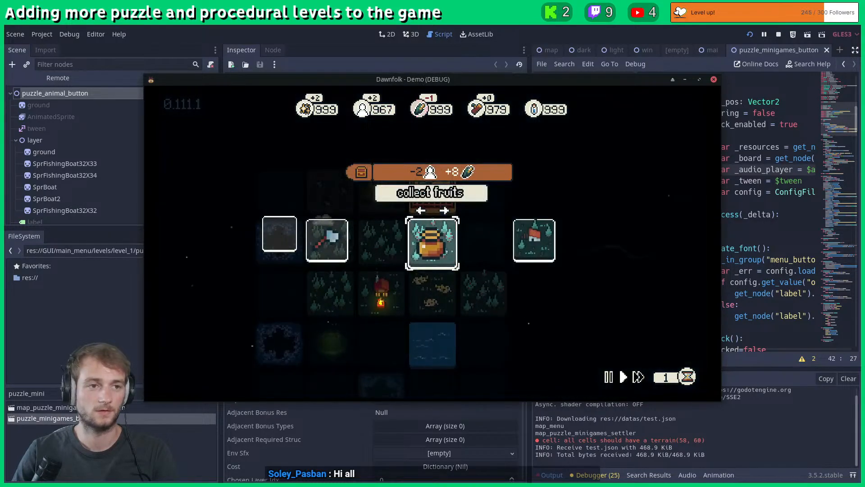
- Replace the workforce sum in the level design note with 7 + 7 + 2 +2, checking the fruit cost in the game
key(alt+Tab)
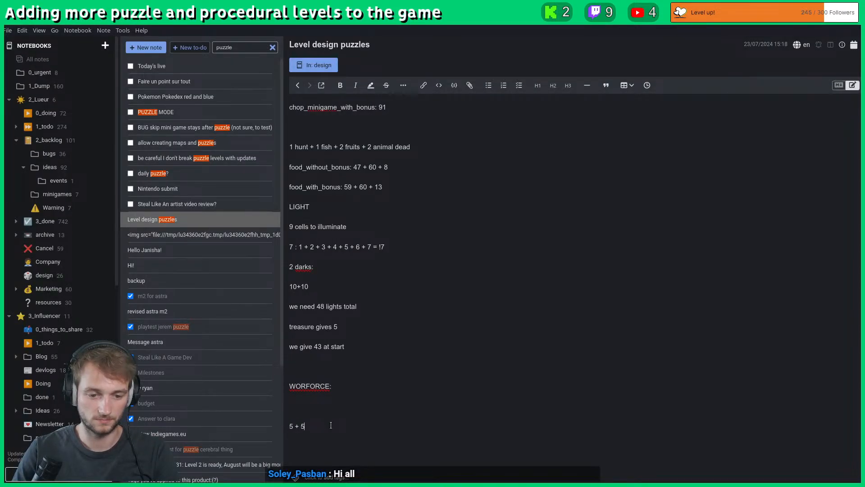
drag(330, 425, 264, 423)
text(7 + 7)
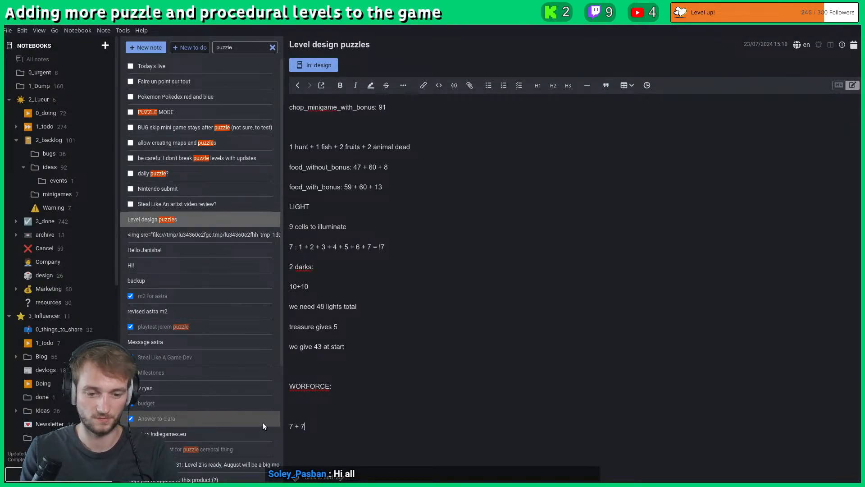
text( +)
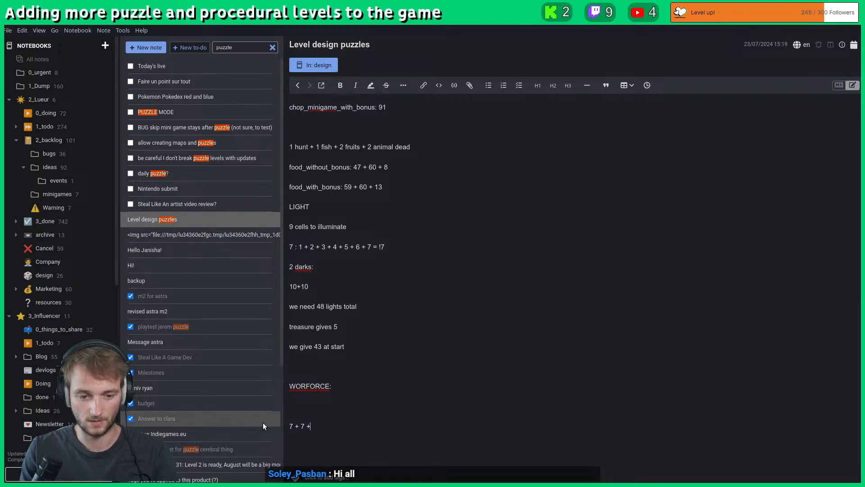
click(67, 34)
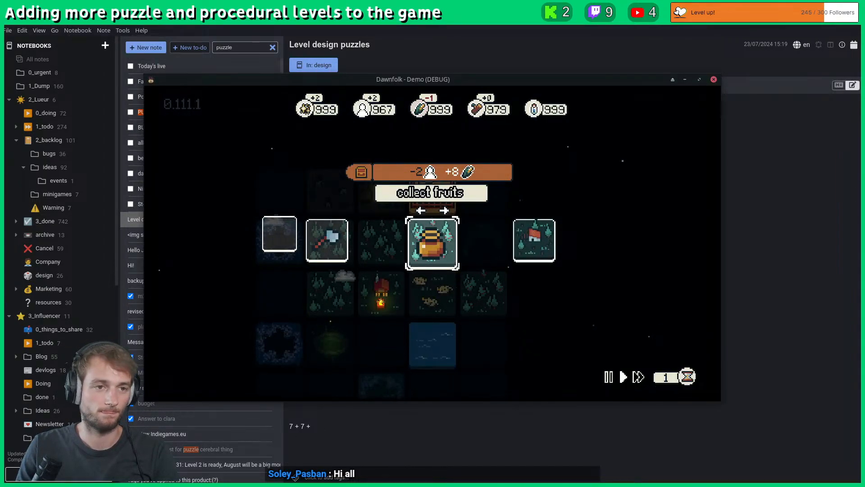
mouse_move(62, 20)
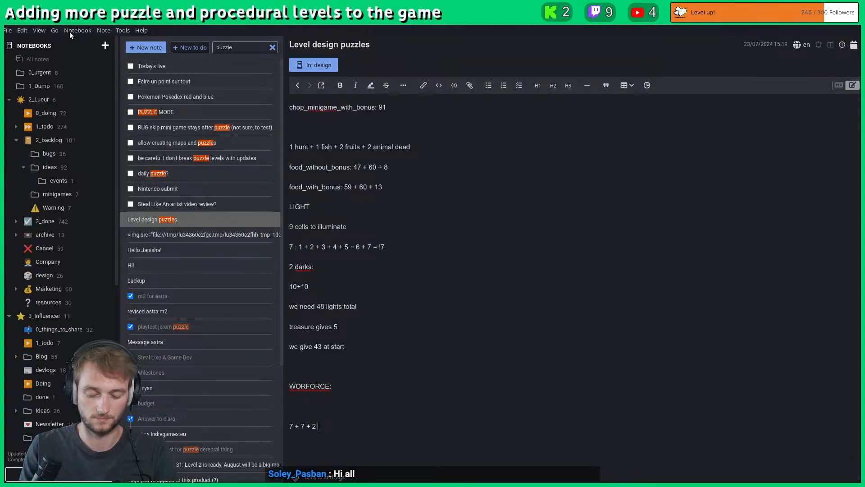
text(+2)
- Switch to the game, collect the fruits in the forests around the animal cells, and gather the food from the two dead-animal cells
click(72, 34)
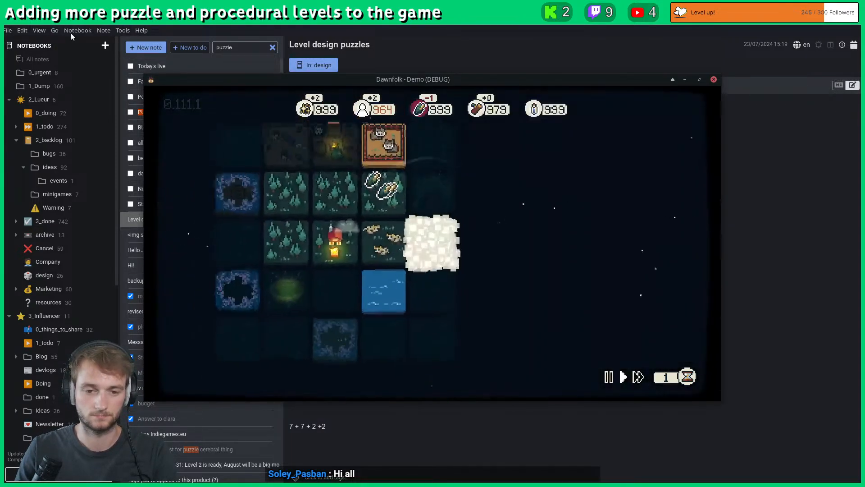
key(Left)
key(space)
key(Right)
key(space)
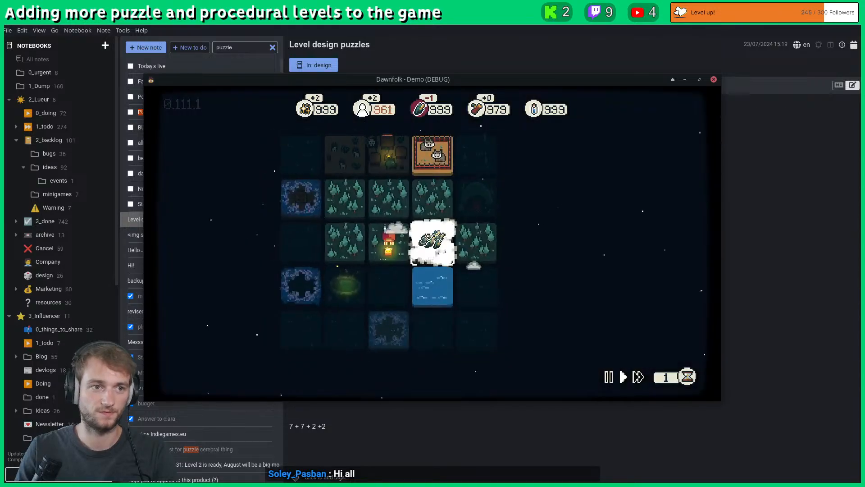
key(Up)
key(Up)
key(space)
key(Right)
key(space)
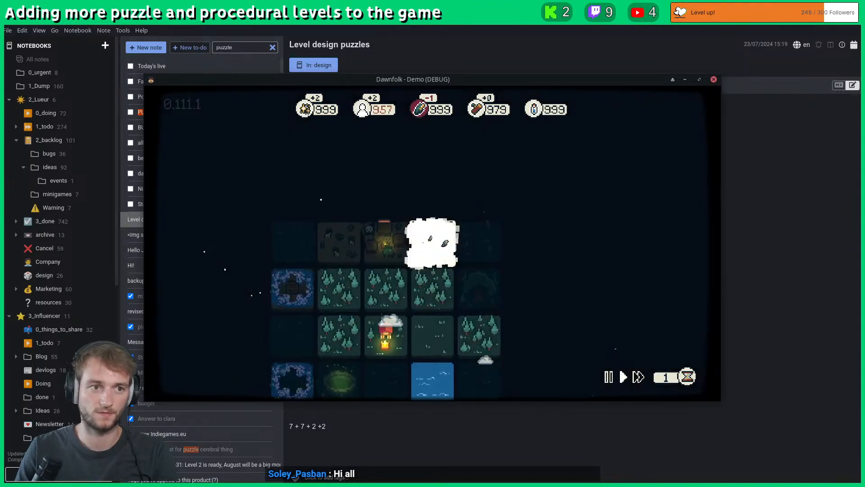
- Append + 5 + 5 to the workforce sum in the level design note
key(alt+Tab)
text(+ 5)
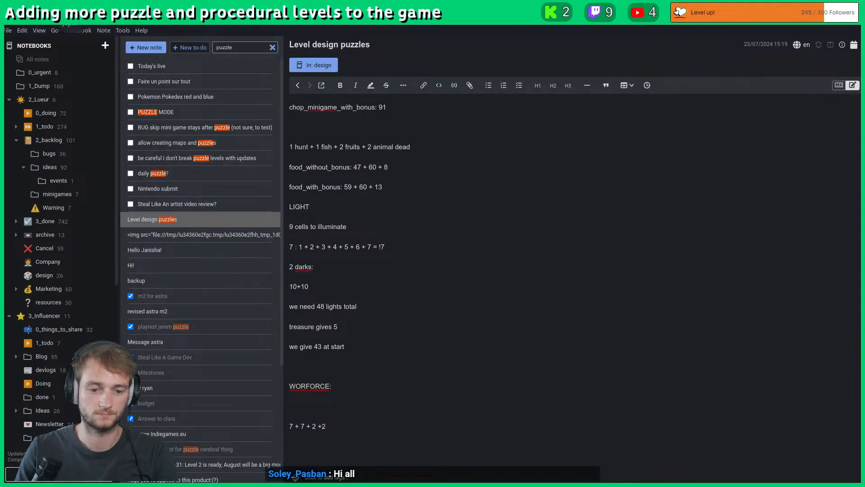
text( + 5)
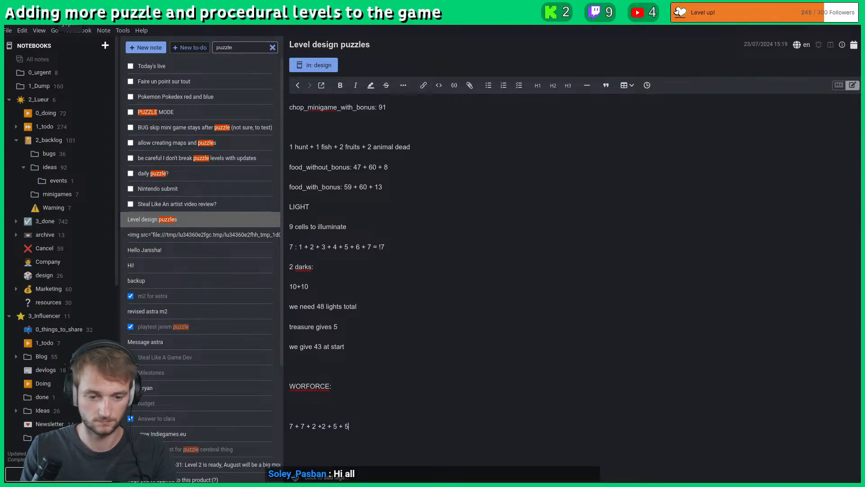
- Switch to the game and chop the forest directly beside the home and the forest above that one
key(alt+Tab)
key(Down)
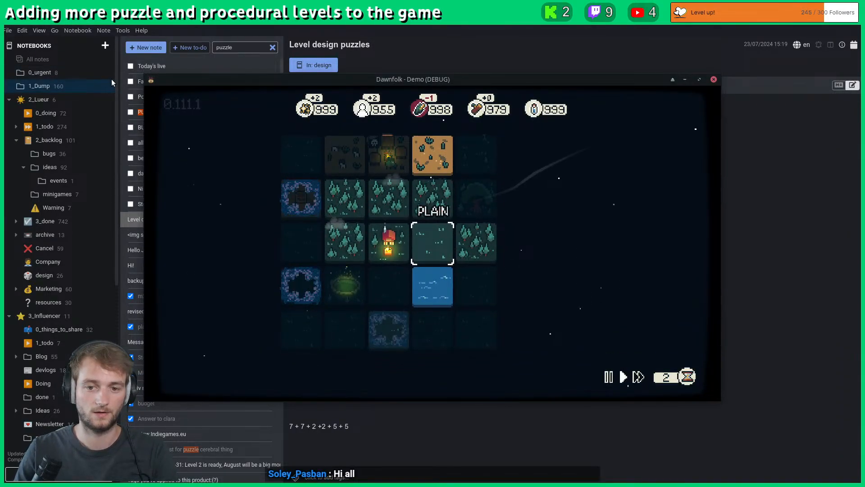
key(Left)
key(Up)
key(Up)
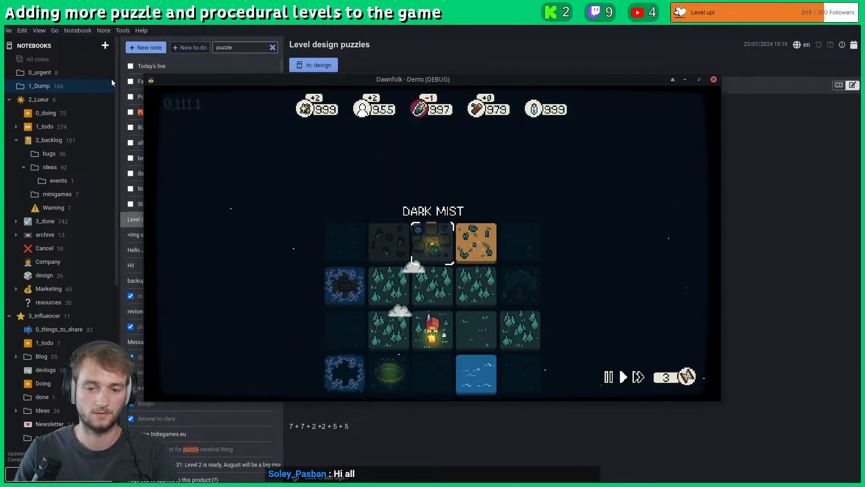
key(Down)
key(Left)
key(Down)
key(space)
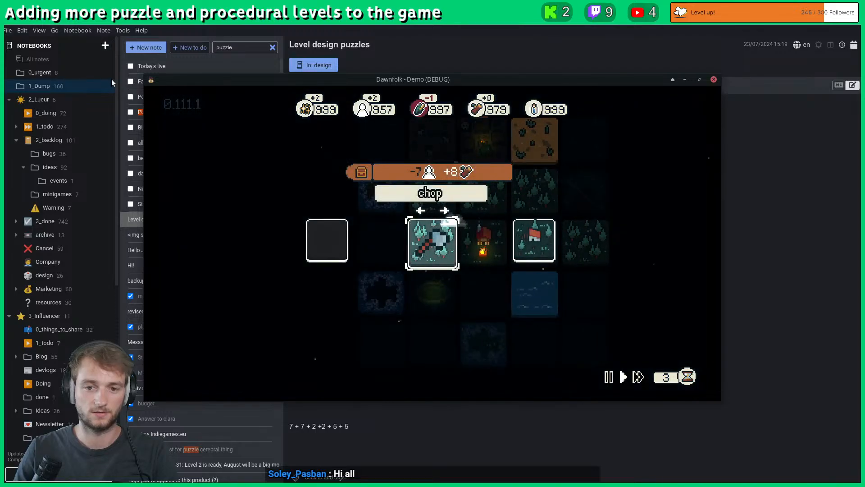
key(space)
key(Up)
key(space)
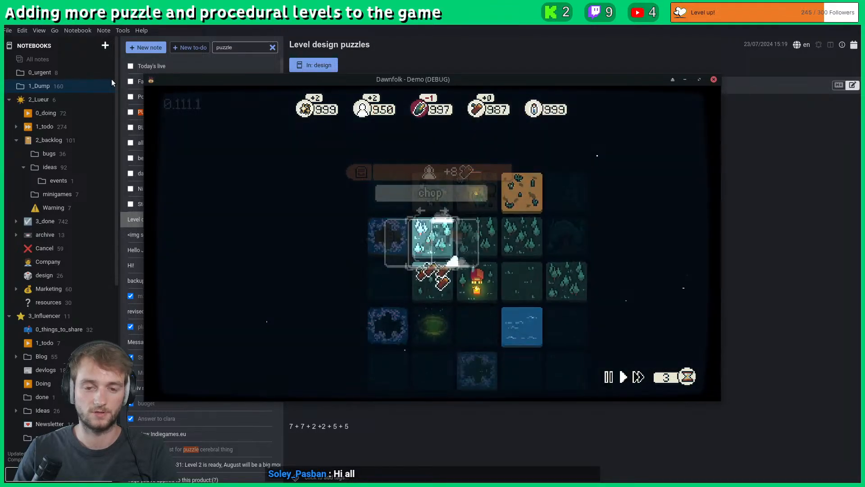
key(space)
key(Right)
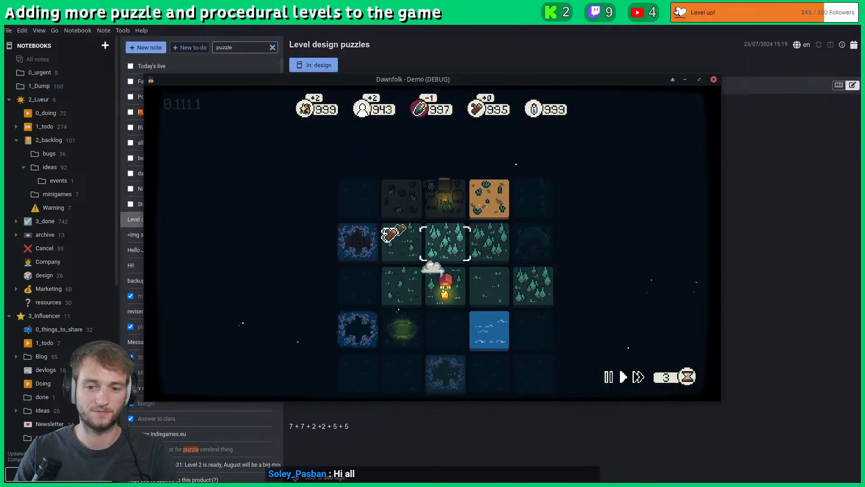
- Append + 7*5 to the workforce sum in the level design note
key(alt+Tab)
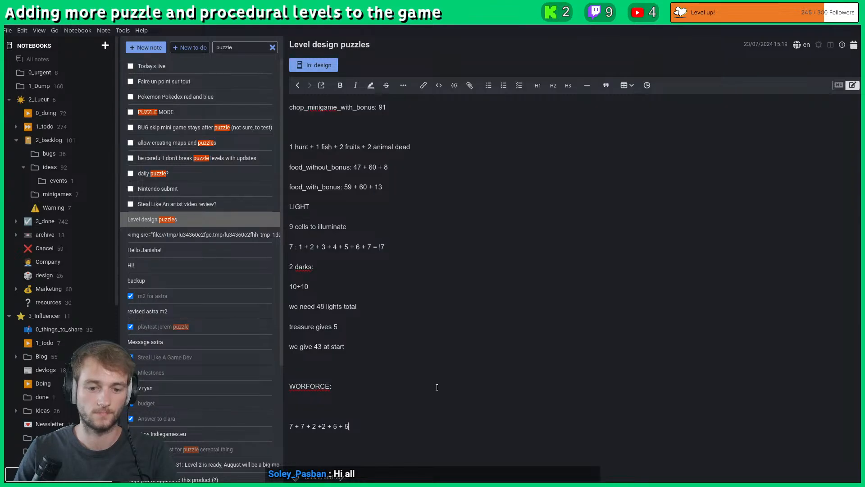
text(7)
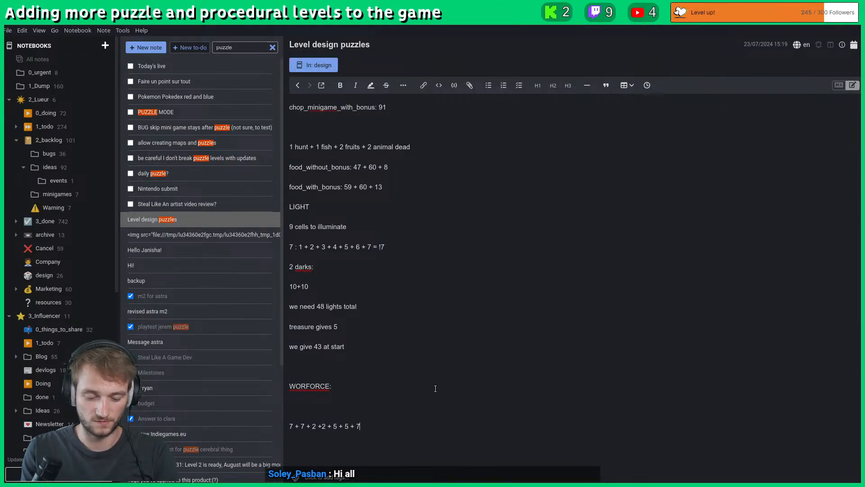
text(*5)
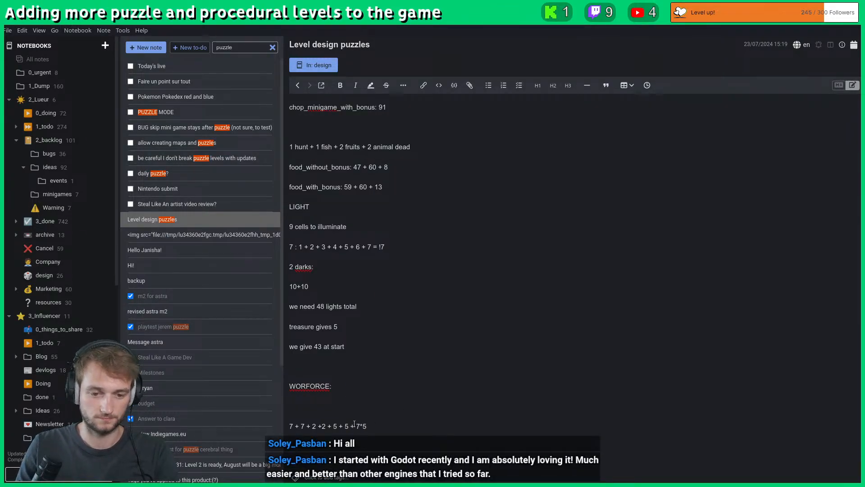
- Condense the workforce sum to 2*7+ 2*2 + 2*5 + 7*5 and correct the heading above it to WORKFORCE
drag(348, 425, 338, 426)
text(10)
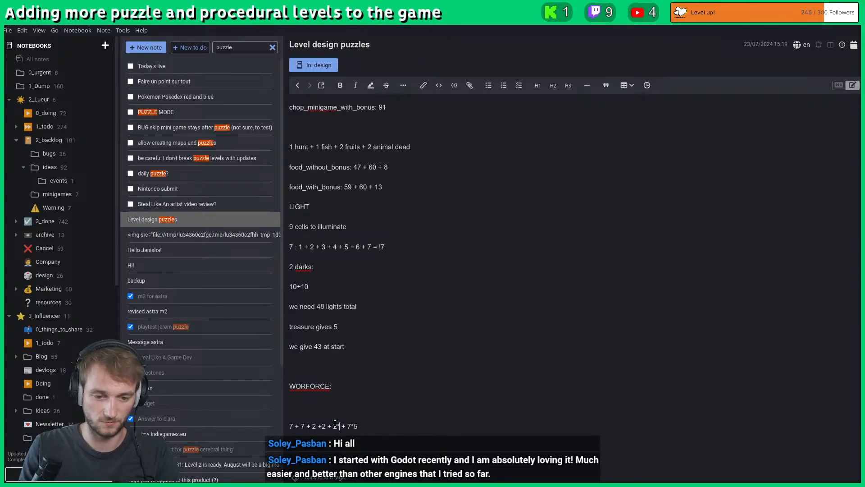
text(*5)
drag(324, 425, 288, 426)
text(*2*7)
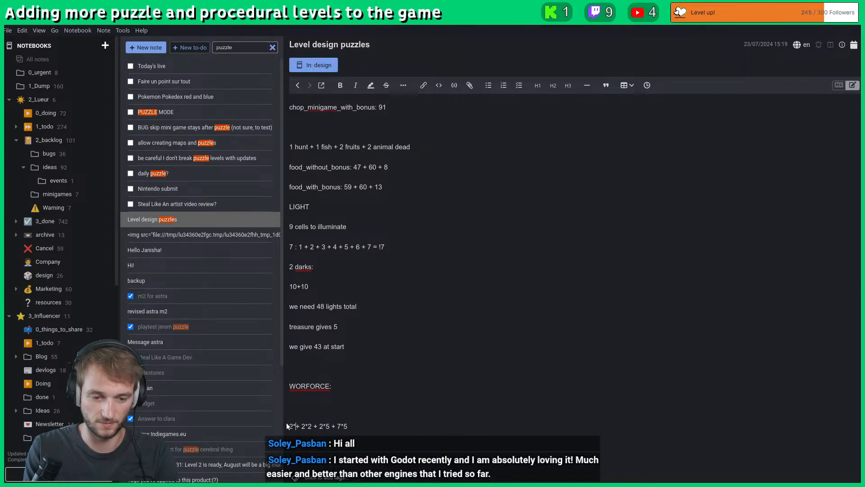
click(367, 423)
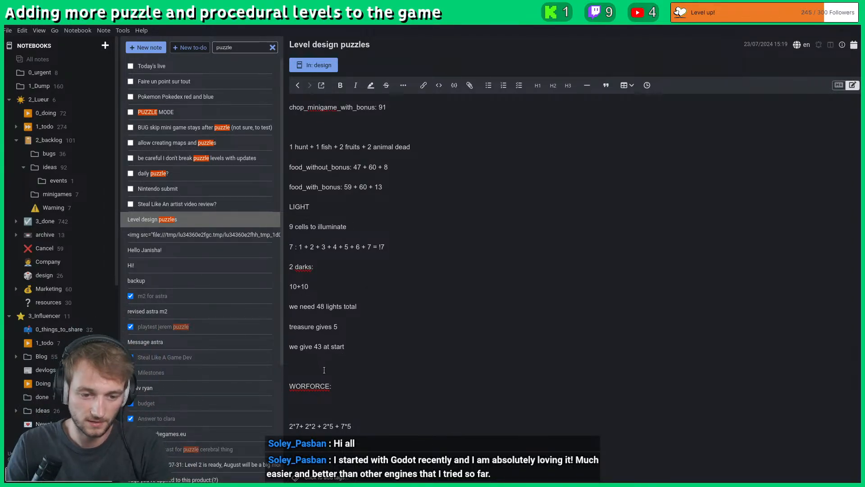
click(308, 386)
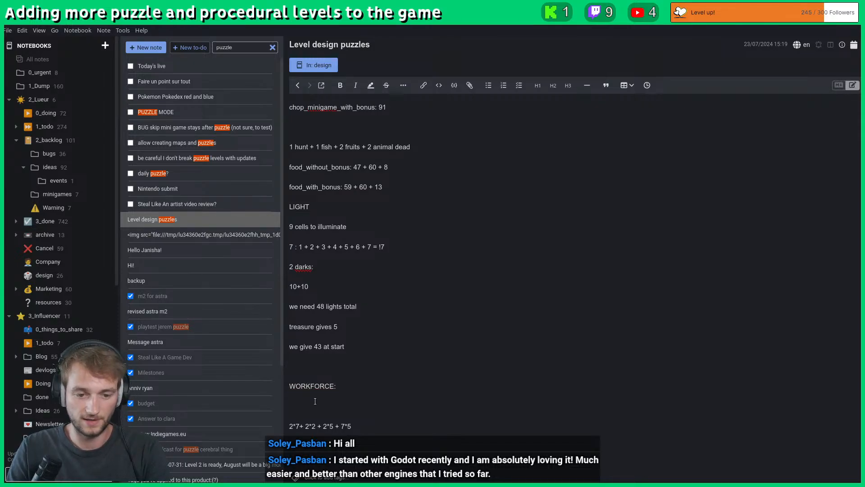
- Switch to the game and look at the build options for the plain cell beside the home
key(alt+Tab)
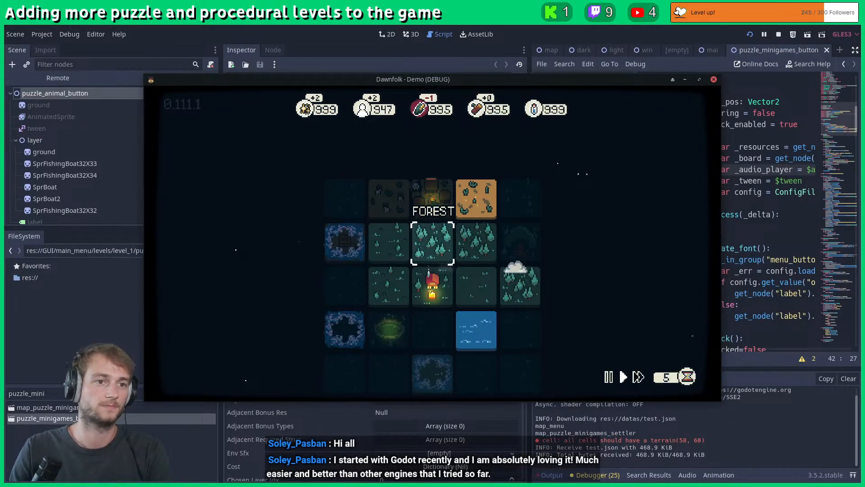
key(Down)
key(Right)
key(space)
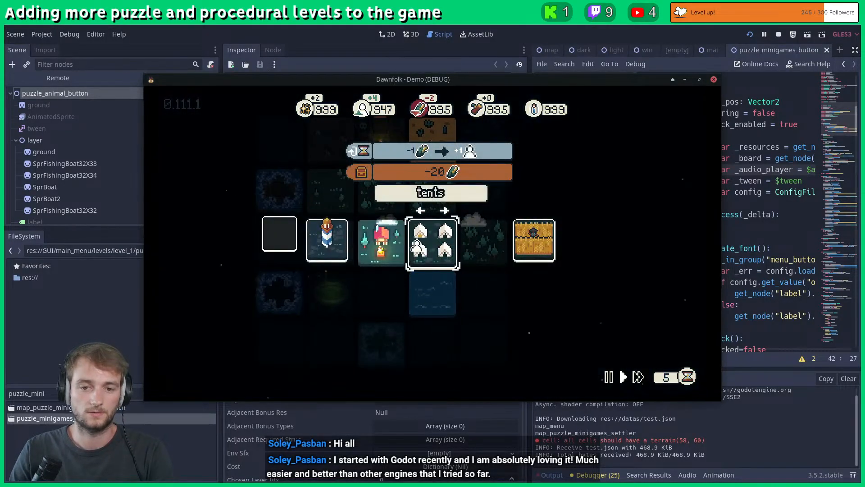
key(Escape)
- Build tents on the chopped forest cell beside the home
key(Left)
key(Left)
key(space)
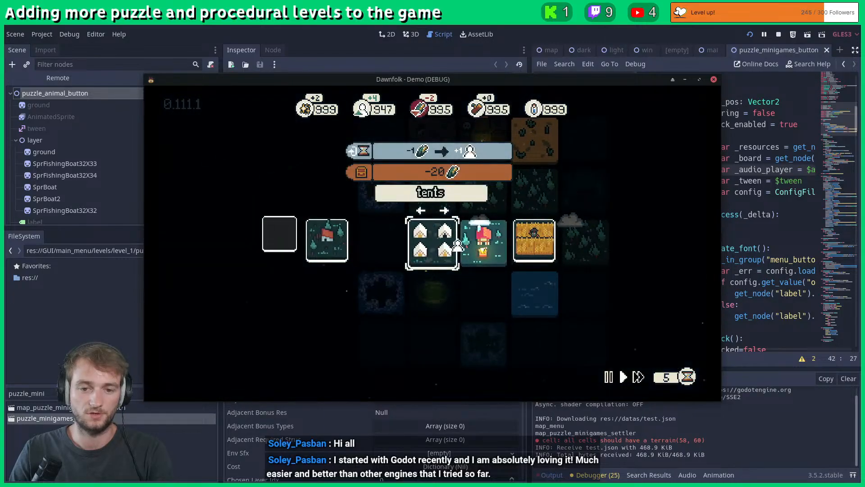
key(space)
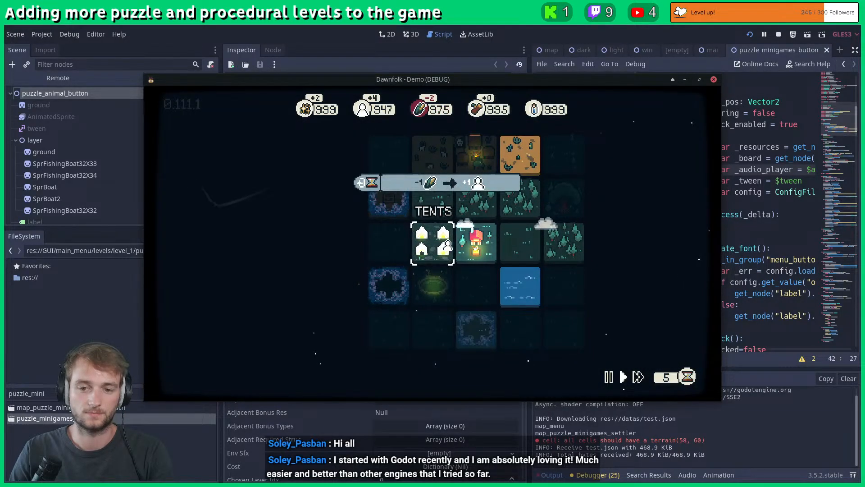
- View the tavern's cost on the chopped cell above the tents, and close the running game
key(Up)
key(space)
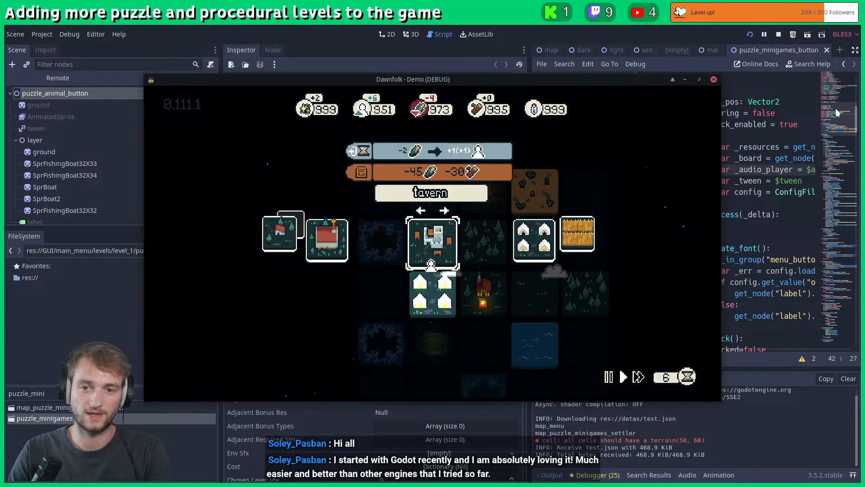
click(714, 80)
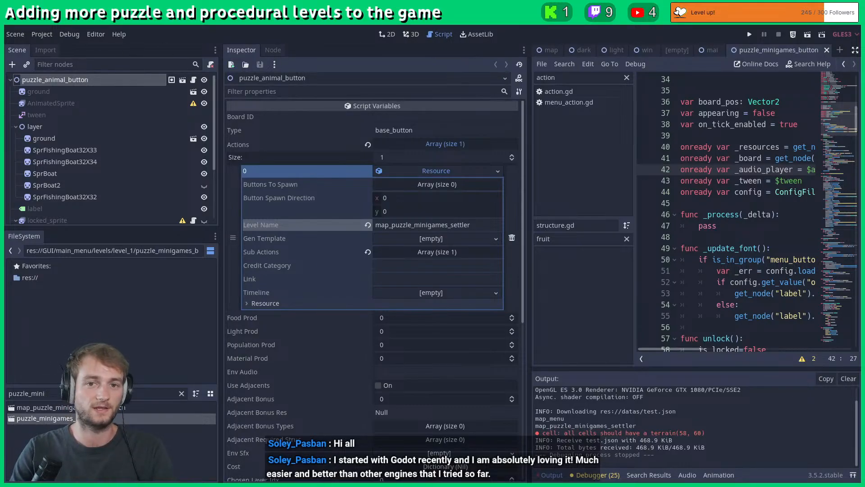
- Switch from the editor to the calculator beside the level design note
key(alt+Tab)
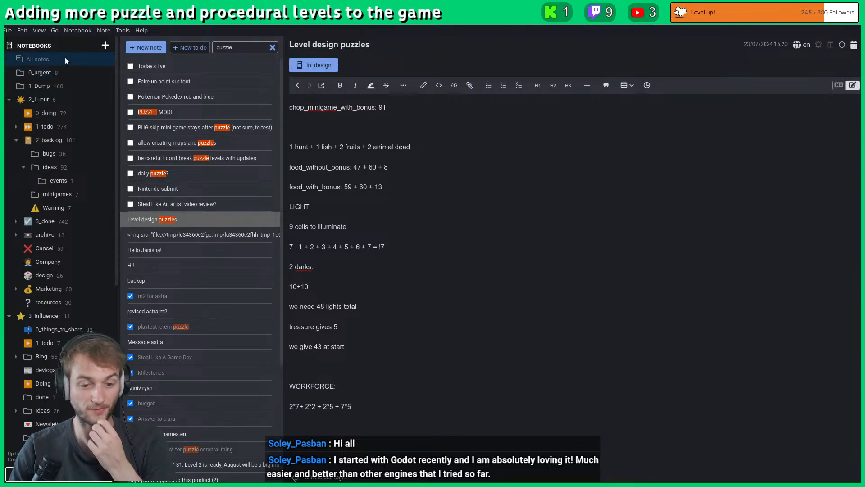
key(alt+Tab)
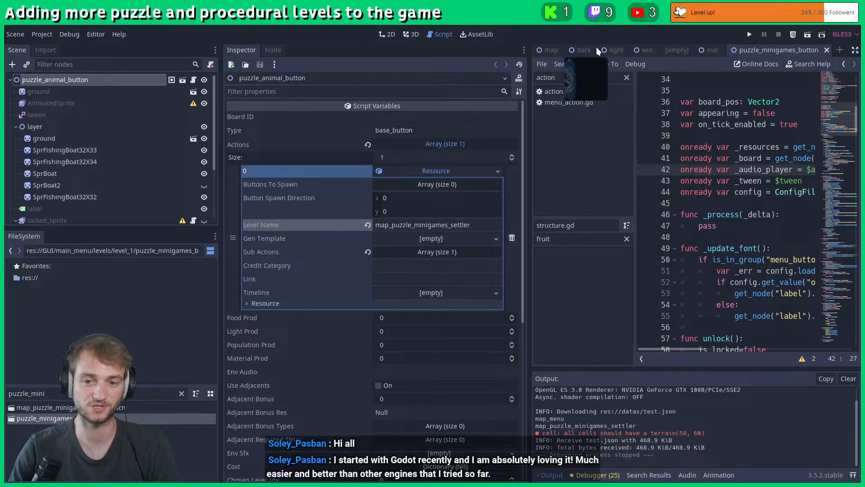
key(alt+Tab)
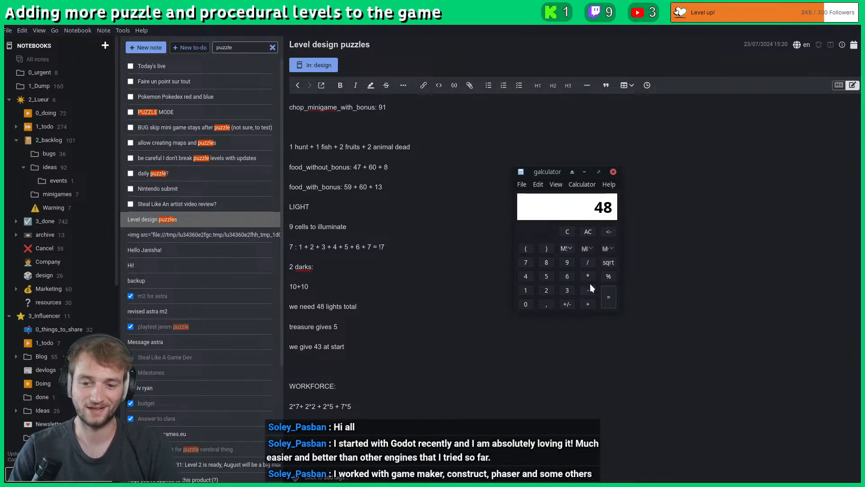
text(2)
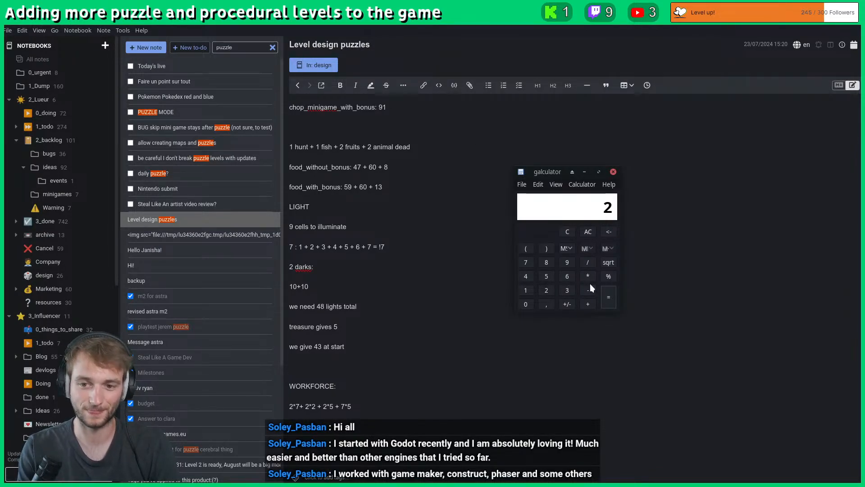
key(BackSpace)
text(7+ 2)
key(BackSpace)
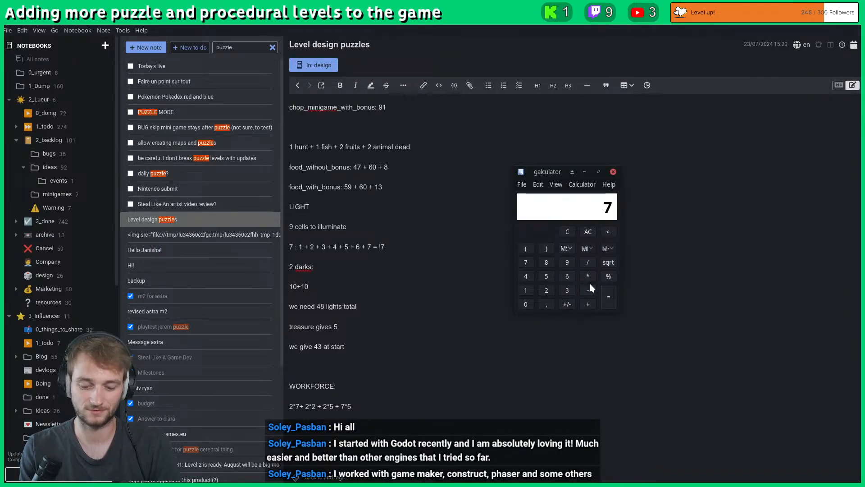
key(BackSpace)
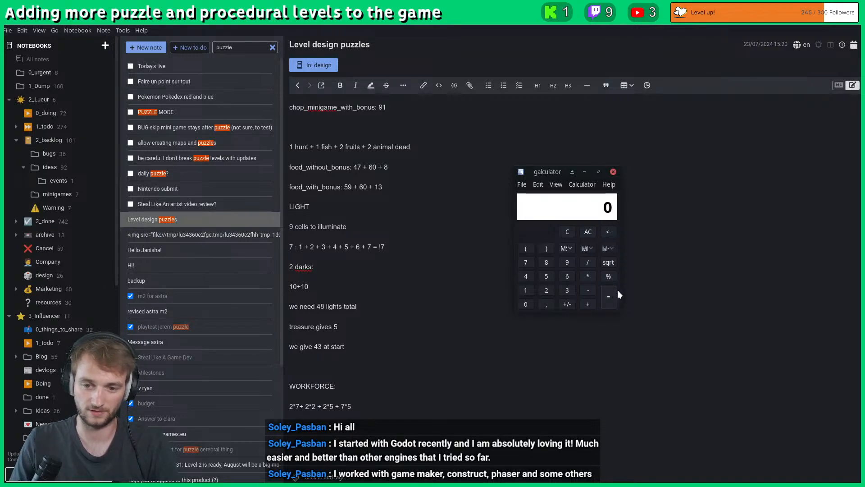
- Calculate the workforce sum 2*7 + 2*2 + 2*5 + 7*5 with the calculator
text(2)
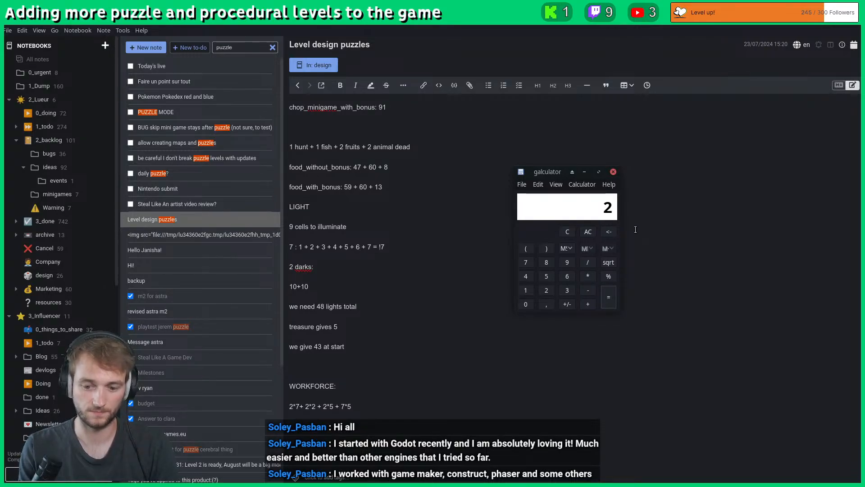
key(BackSpace)
text(7)
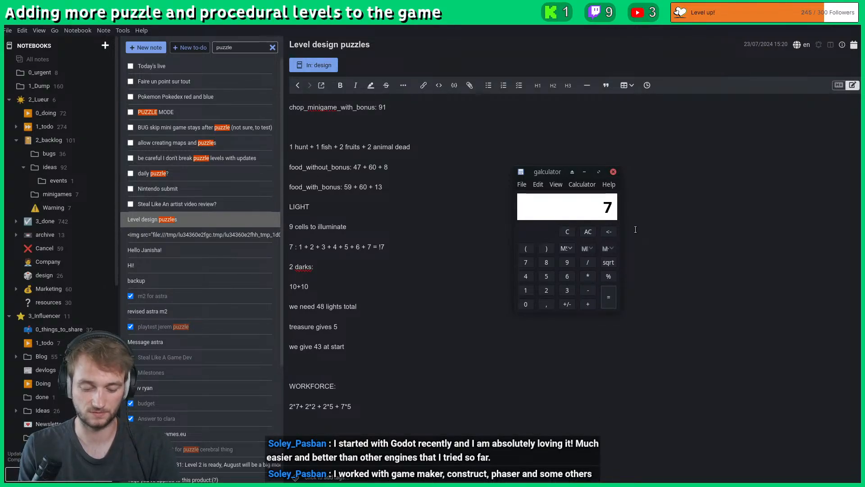
key(plus)
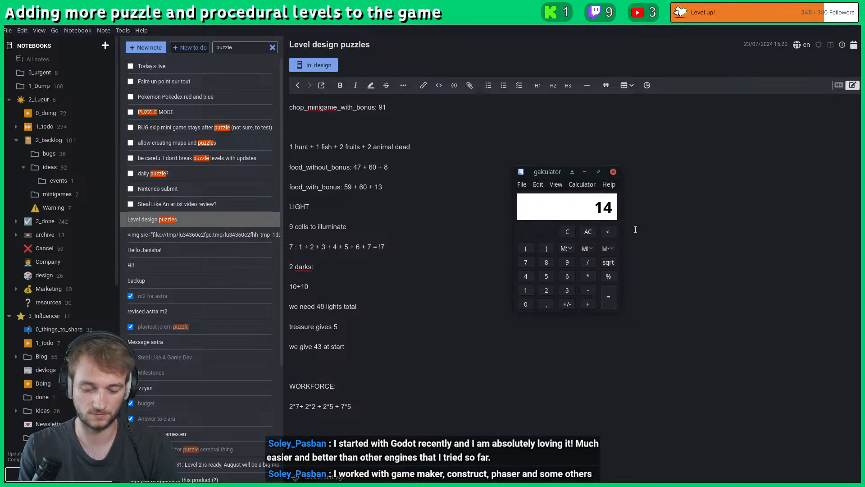
text(2)
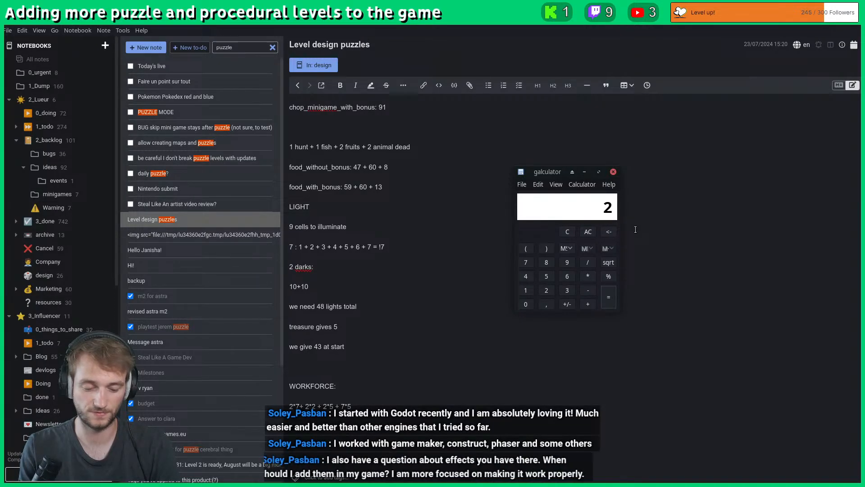
text(+2*1)
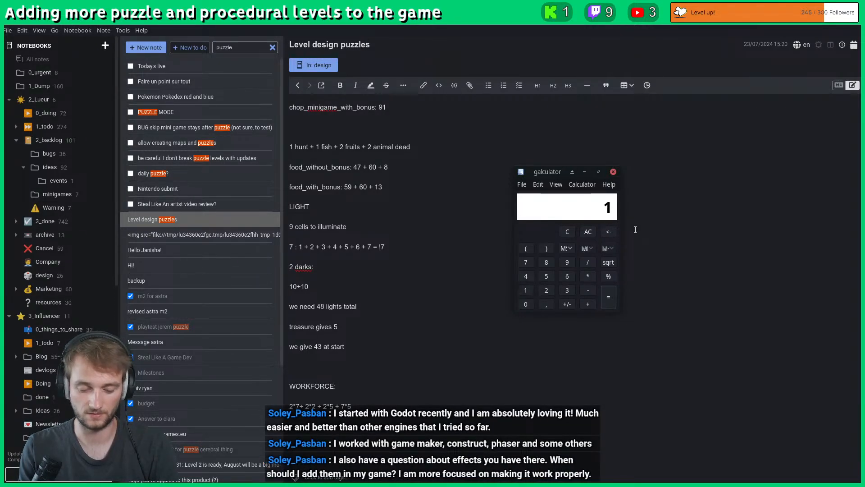
key(BackSpace)
text(5)
key(plus)
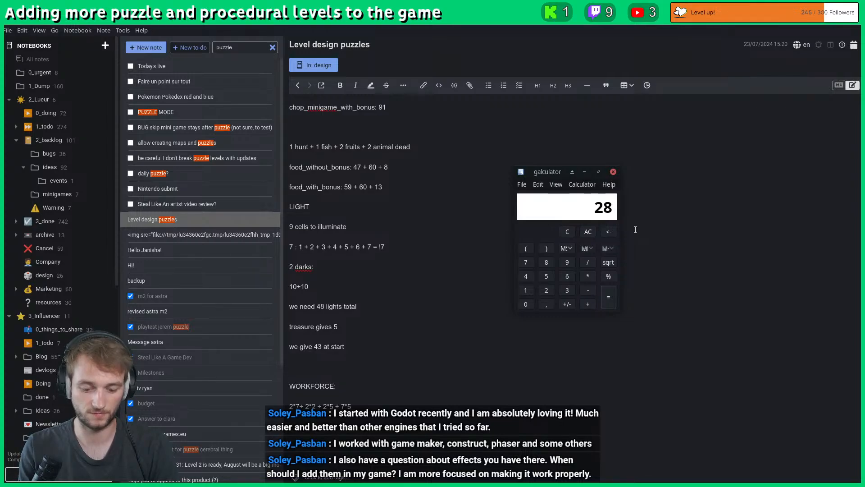
text(7*5)
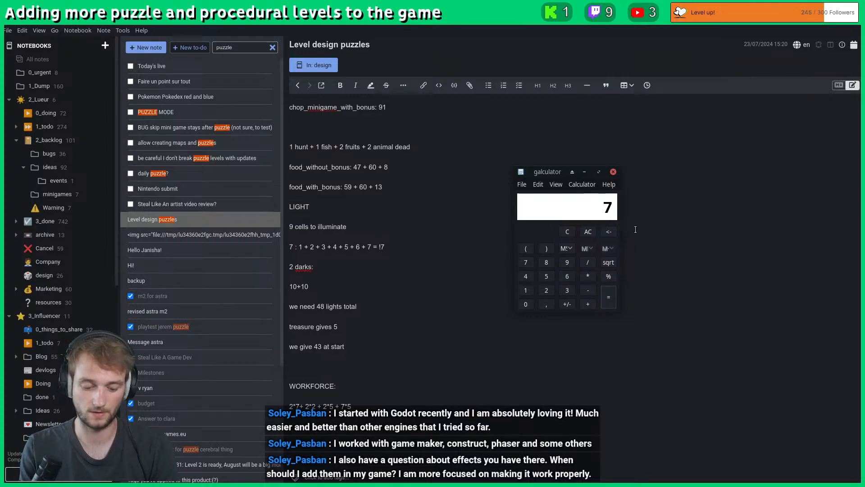
key(Return)
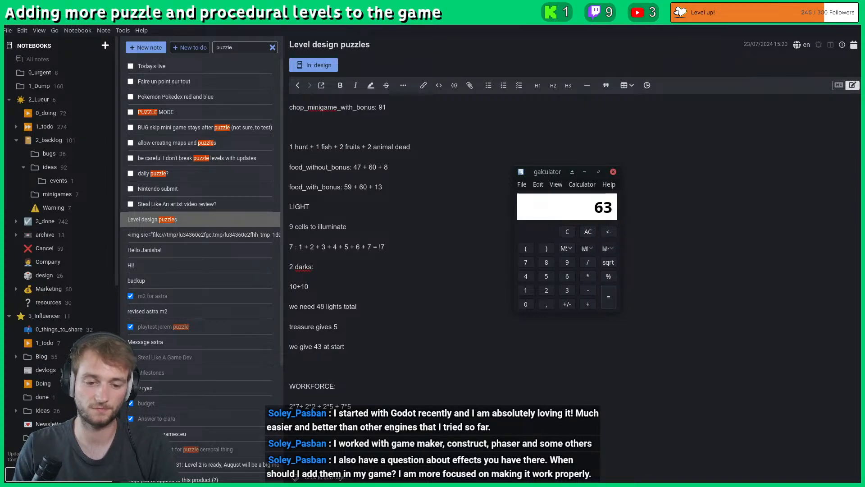
- Append the total = 63 to the WORKFORCE sum in the level design note
click(366, 403)
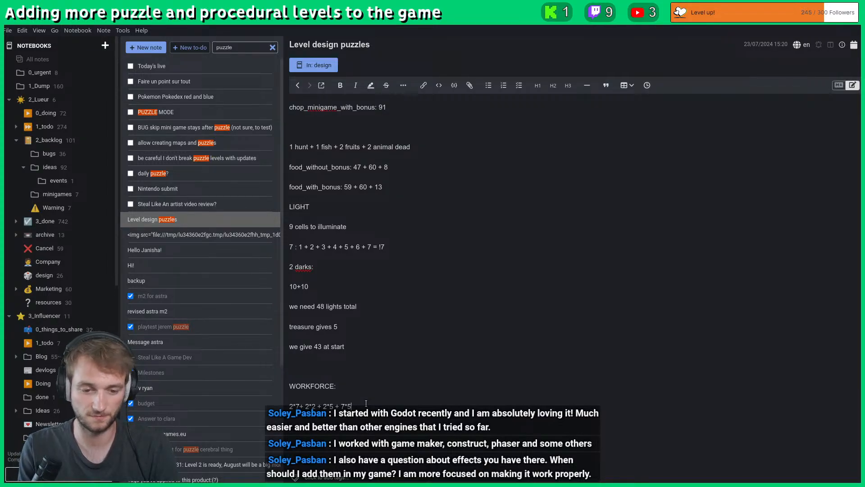
text(= 64)
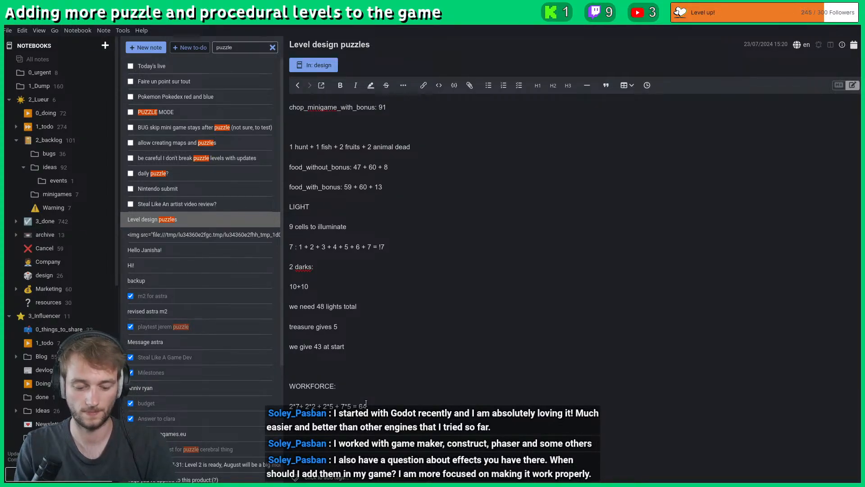
key(BackSpace)
text(3)
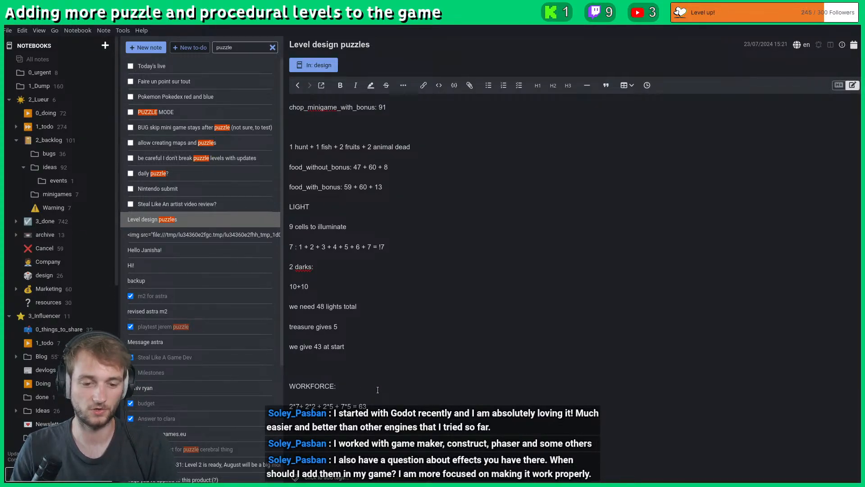
- Switch to Godot, run the game and start the minigames puzzle level from its main menu
key(alt+Tab)
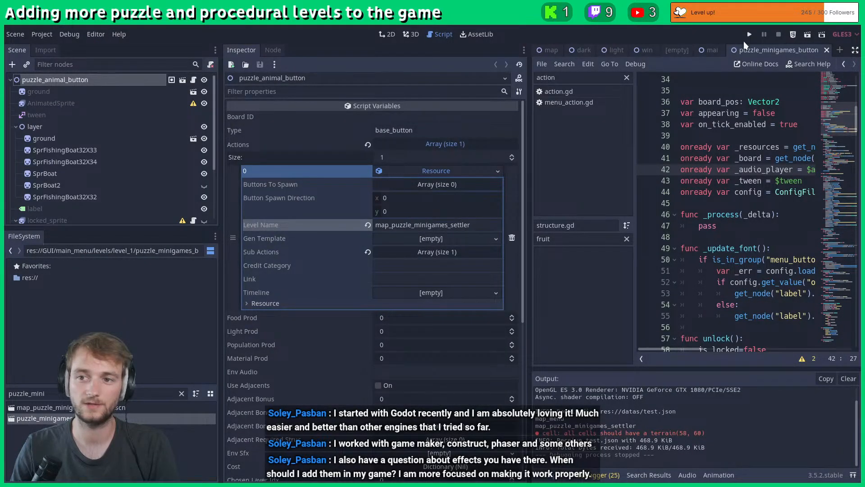
click(750, 34)
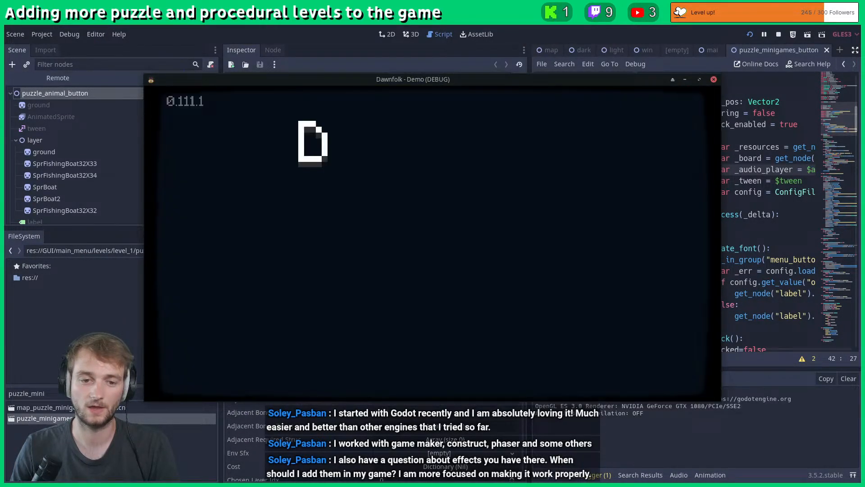
key(Return)
key(Up)
key(Up)
key(Up)
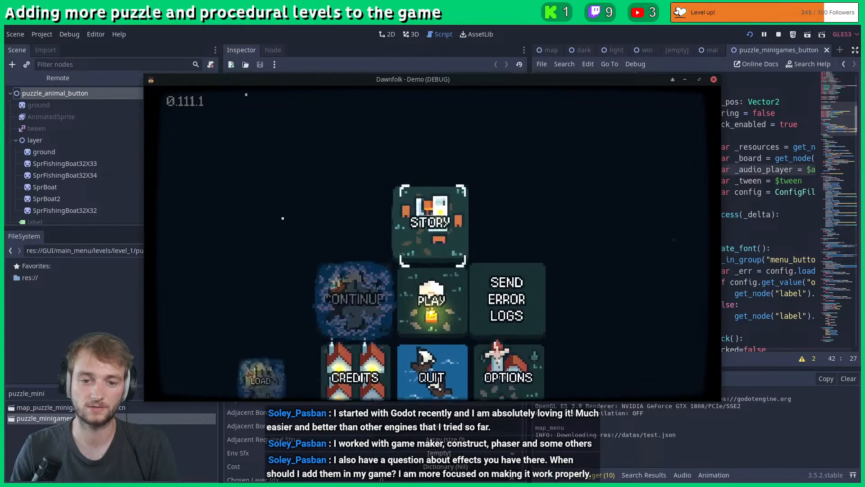
key(Left)
key(Left)
key(Left)
key(Return)
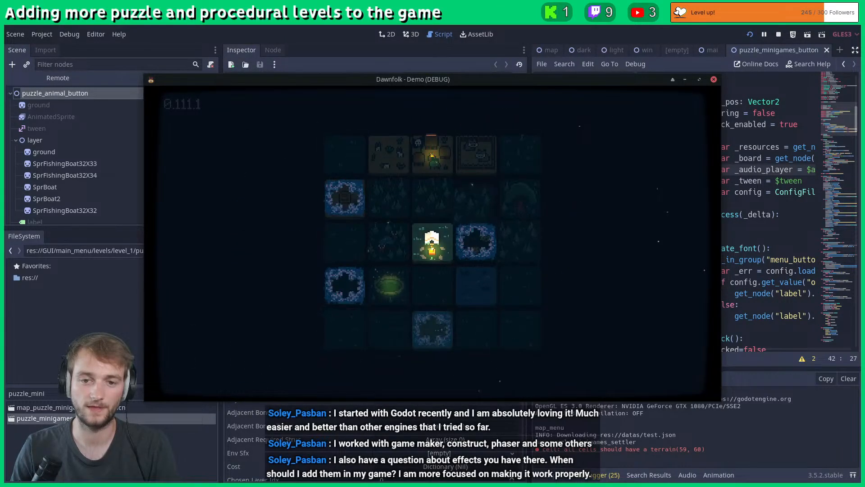
- Illuminate the big tree cell two columns over and one row above the home, and view its chop cost
key(Up)
key(Return)
key(Return)
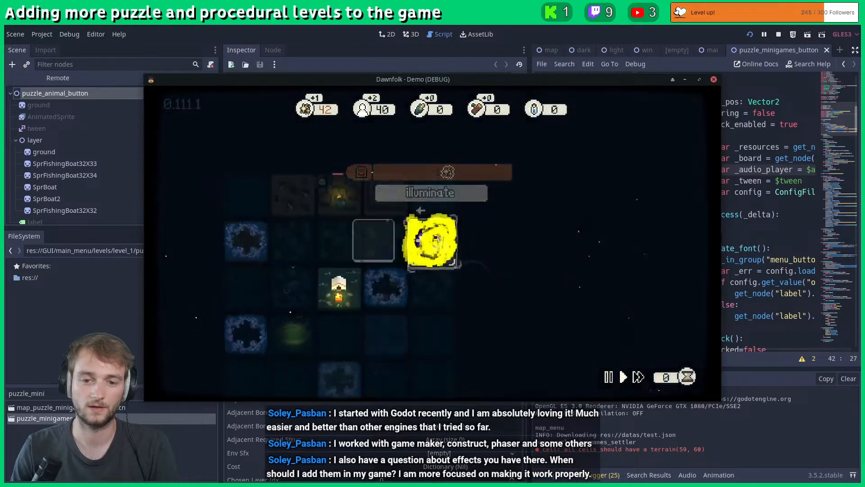
key(Down)
key(Left)
key(Left)
key(Right)
key(Right)
key(Up)
key(Return)
key(Right)
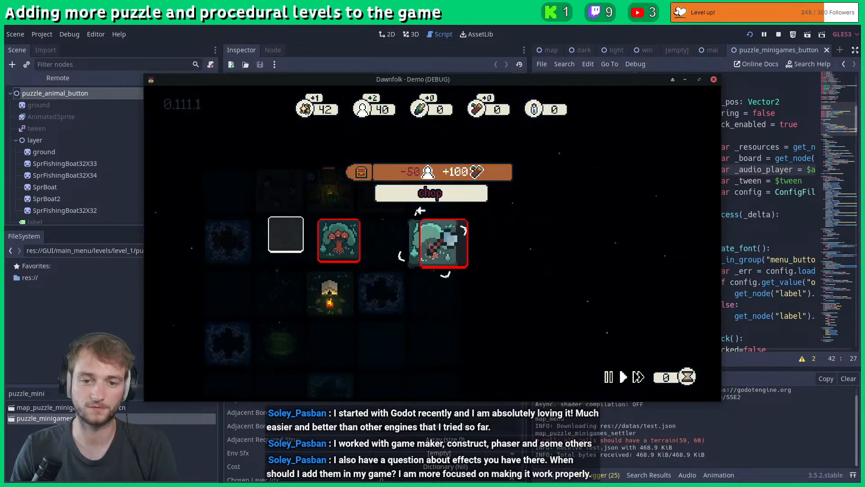
- Leave the chop option to check the home's production, and close the game to return to the level design note
key(Escape)
key(Left)
key(Left)
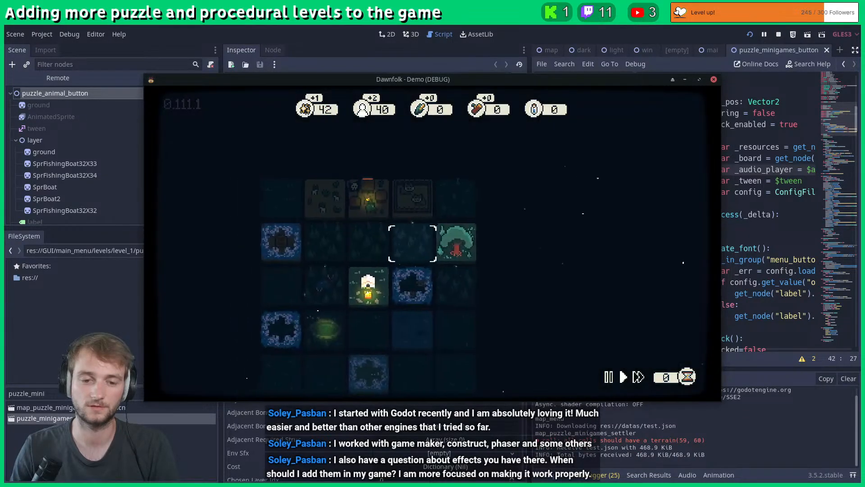
key(Down)
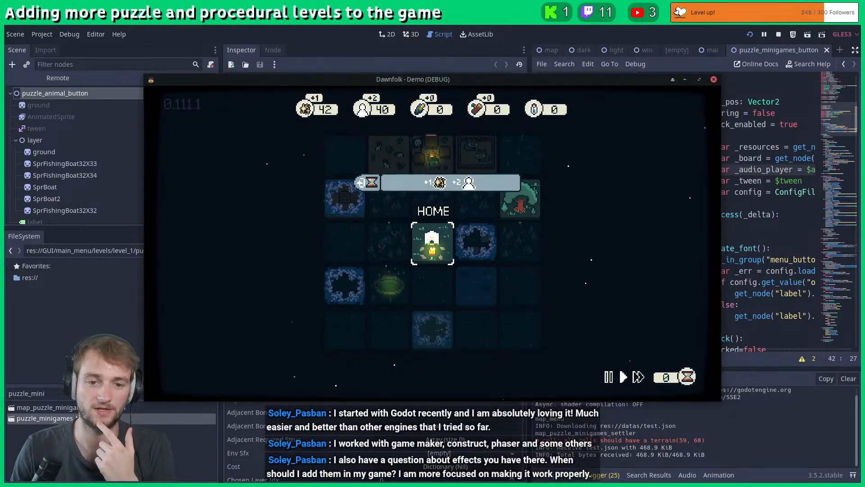
click(713, 79)
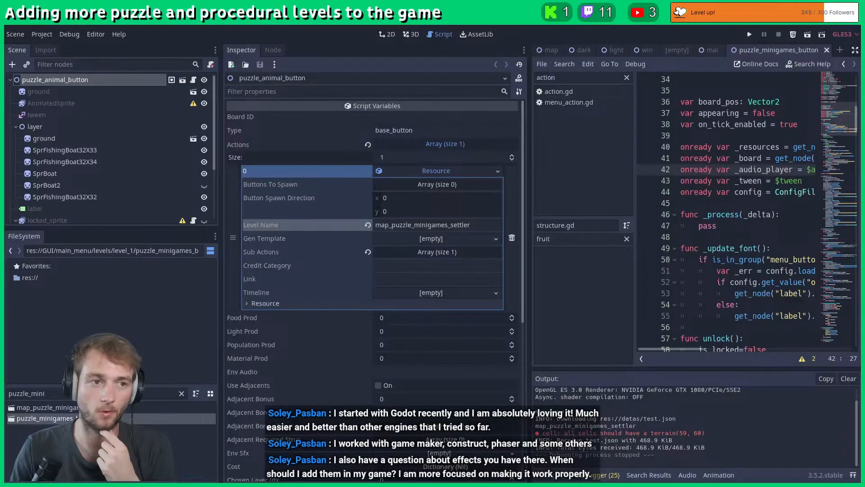
key(alt+Tab)
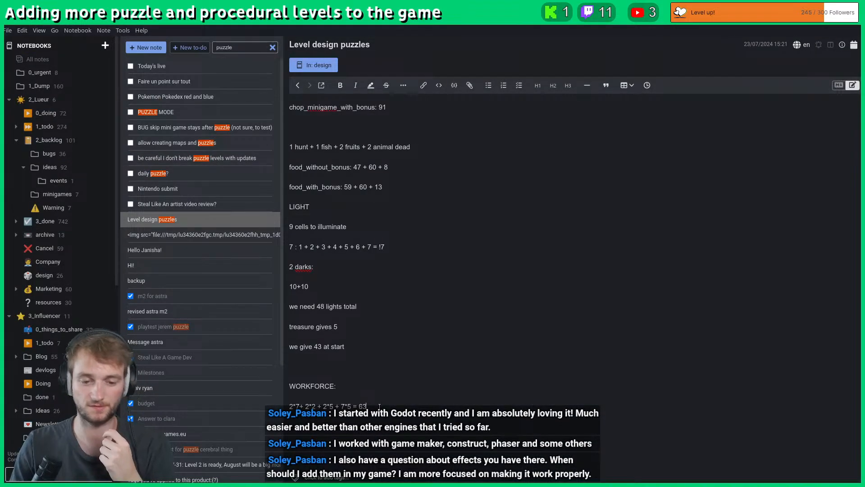
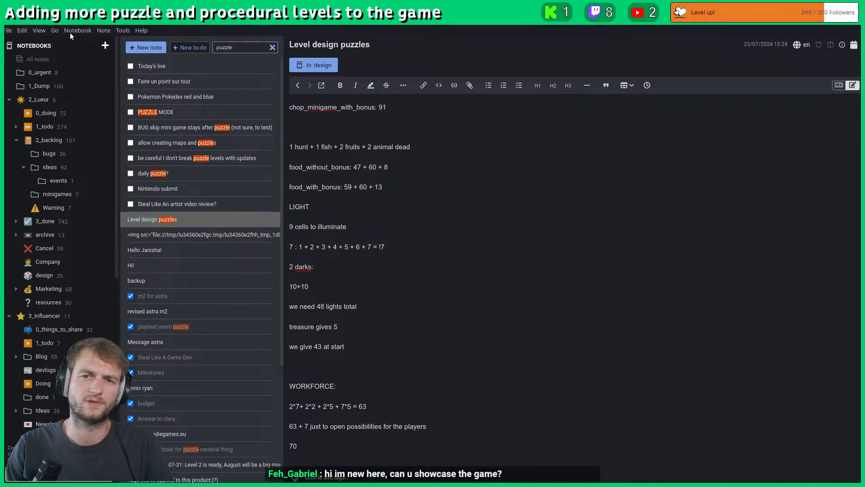
- Switch to the web browser and open the Steam store home page in a new tab
key(alt+Tab)
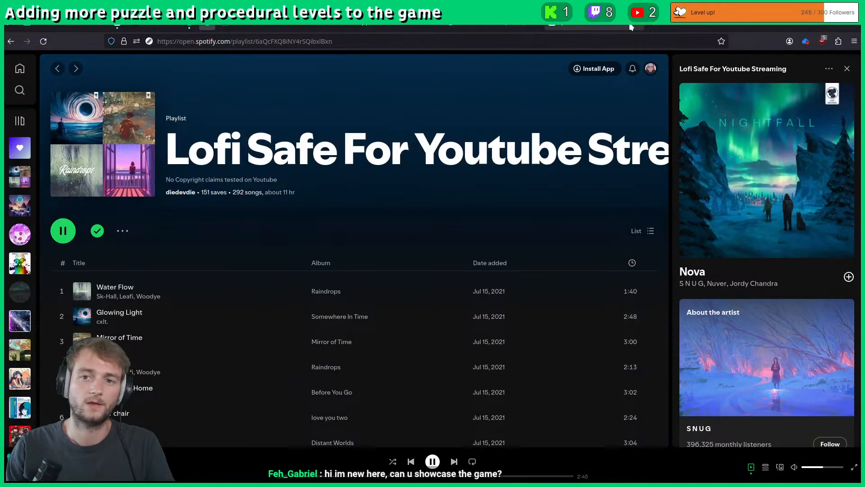
click(654, 26)
text(ste)
key(Return)
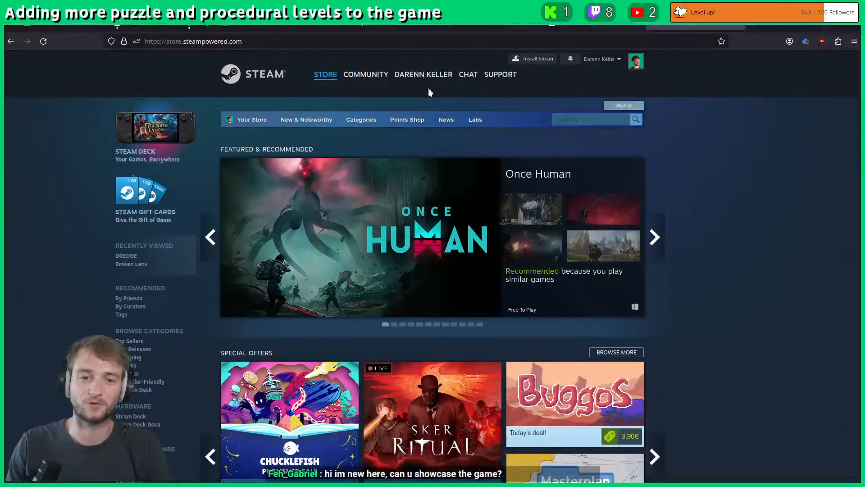
click(562, 118)
text(showcase)
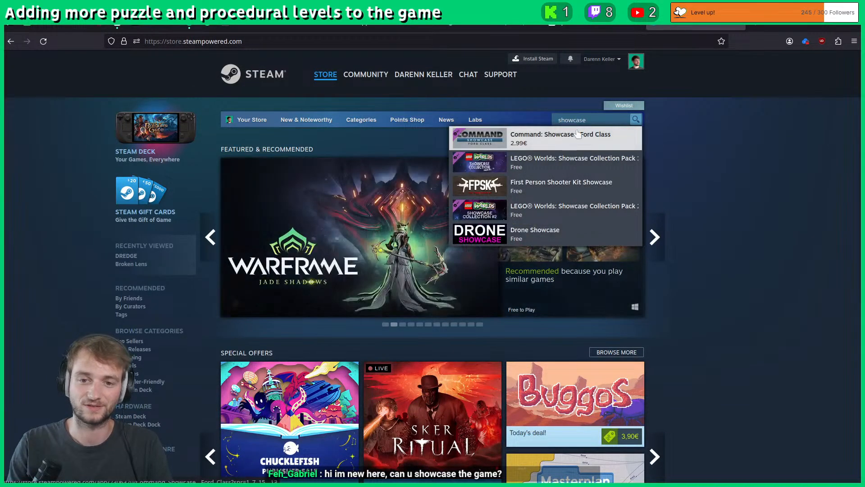
double_click(573, 121)
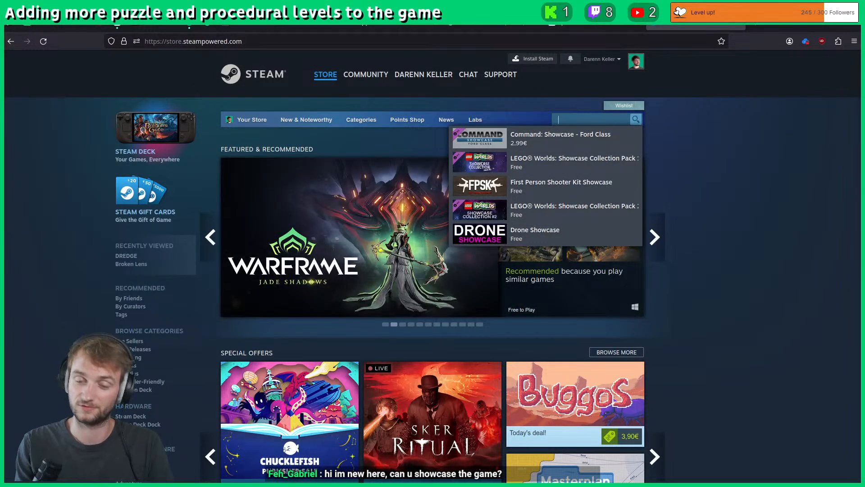
key(BackSpace)
- Search the Steam store for dawnfolk and open the main Dawnfolk game's store page
text(dawnfolk)
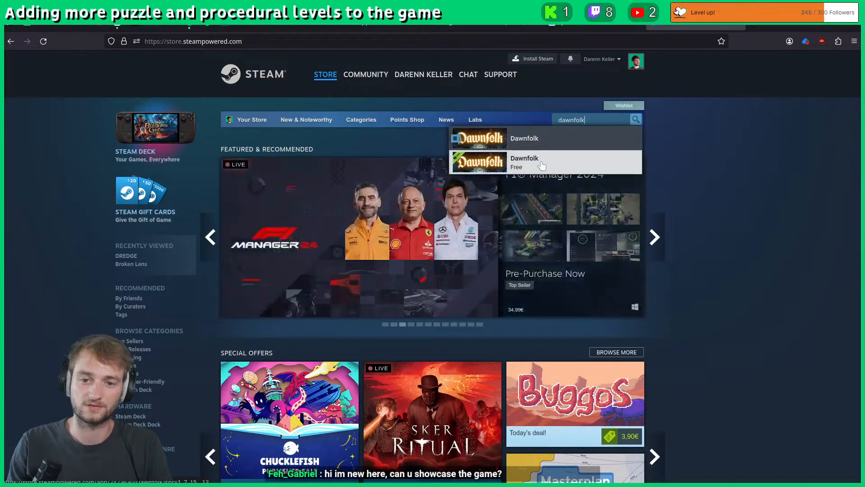
click(544, 144)
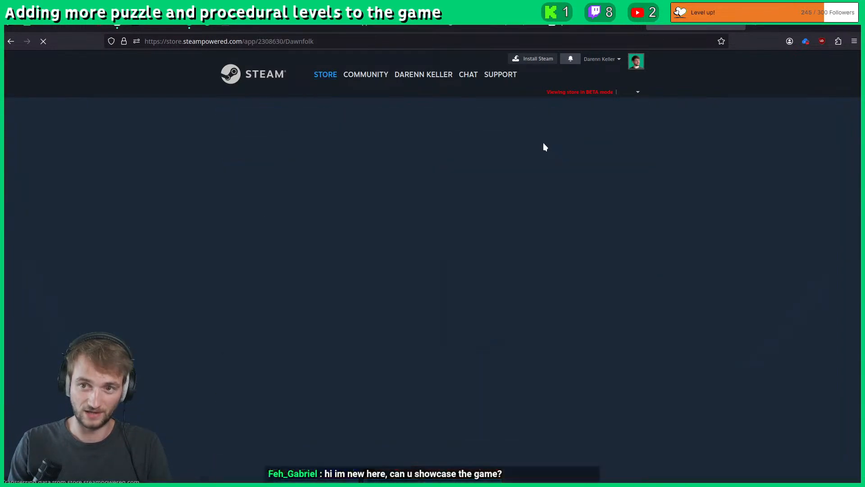
- Examine the Dawnfolk store page, especially the title of the demo download section
scroll(162, 258, down, 2)
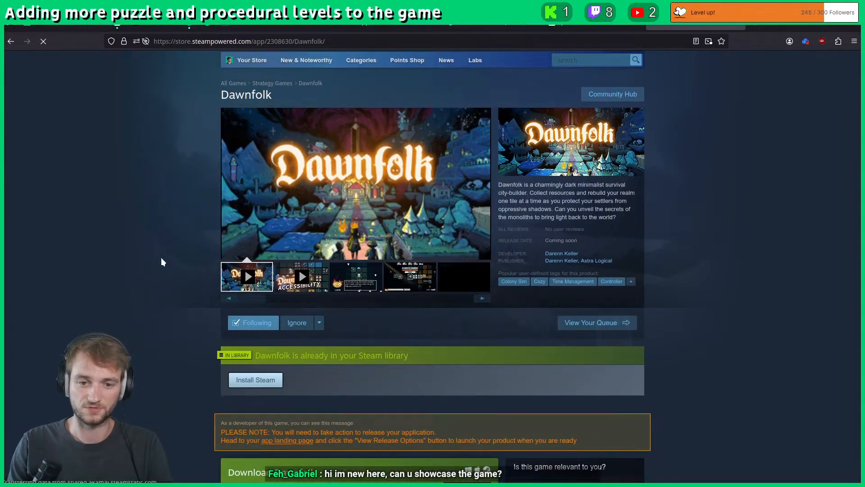
scroll(82, 251, down, 2)
scroll(82, 248, up, 4)
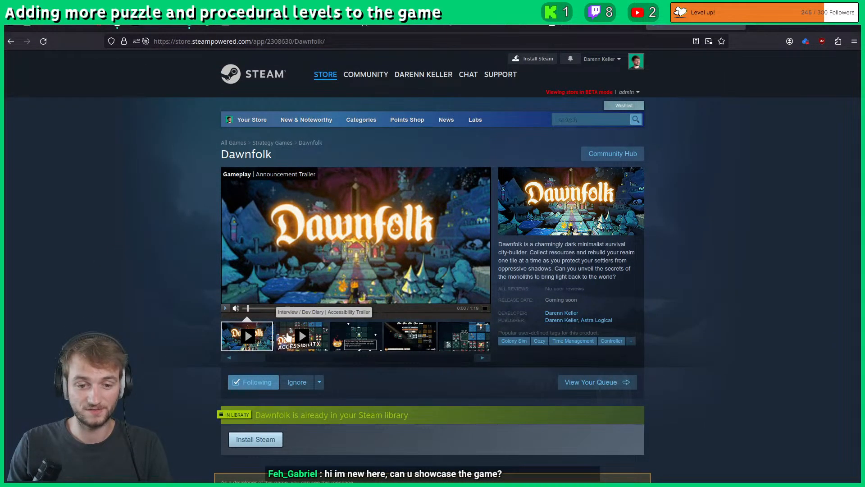
scroll(138, 339, down, 9)
scroll(180, 259, up, 10)
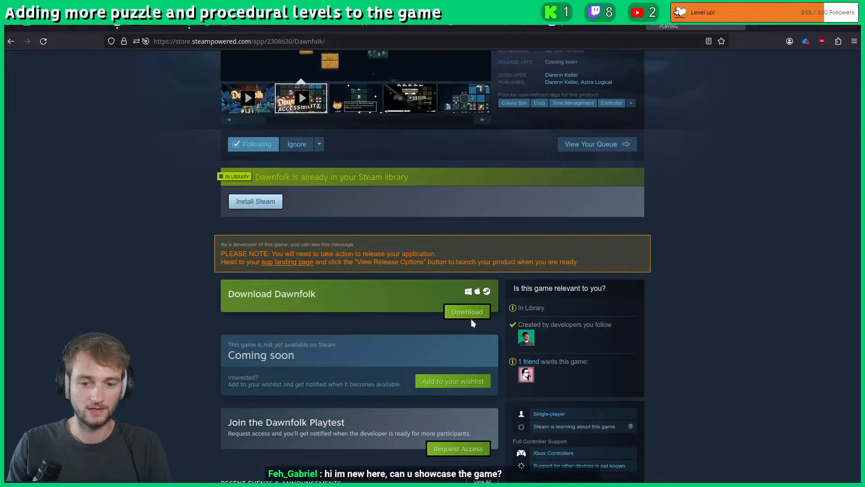
scroll(220, 333, down, 6)
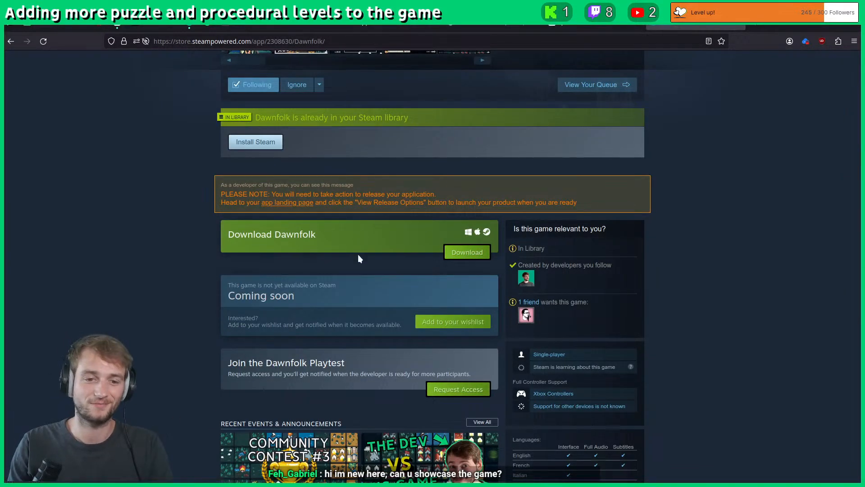
drag(328, 238, 345, 232)
scroll(345, 232, up, 3)
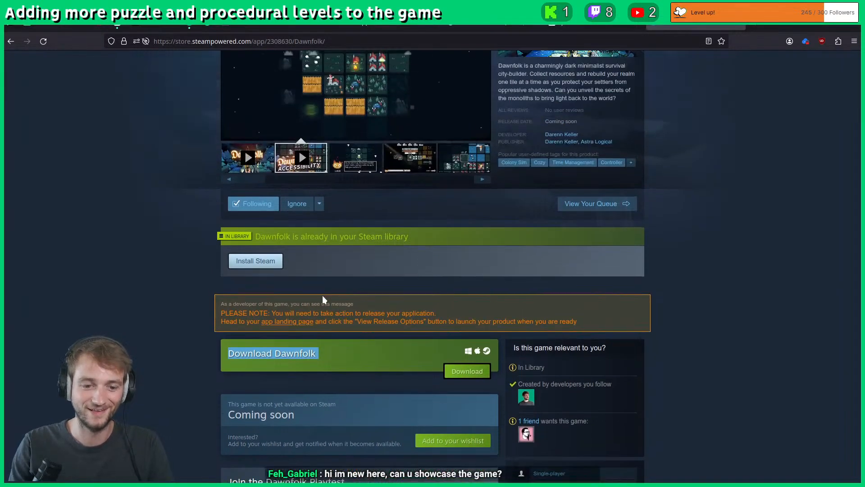
scroll(255, 249, down, 3)
click(223, 235)
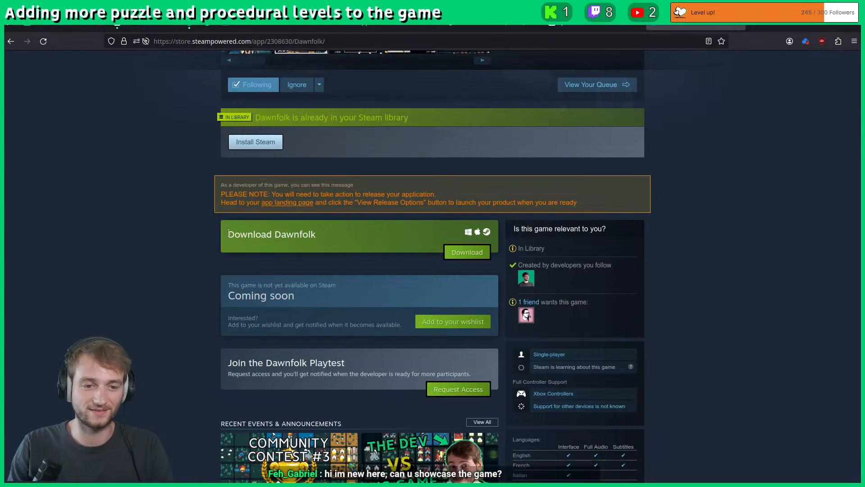
mouse_move(226, 235)
mouse_down()
mouse_move(349, 234)
mouse_move(228, 235)
mouse_up()
click(349, 234)
- Go to the Steamworks dashboard, open the Dawnfolk demo app and start editing its store page
click(11, 36)
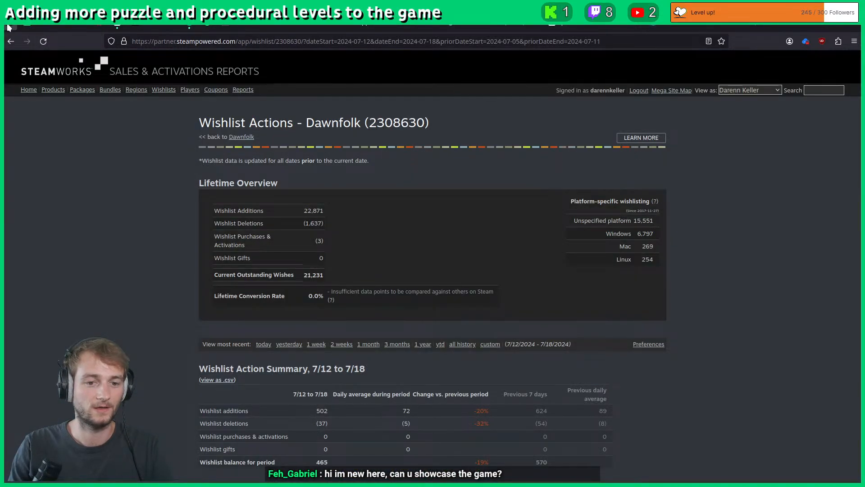
click(224, 27)
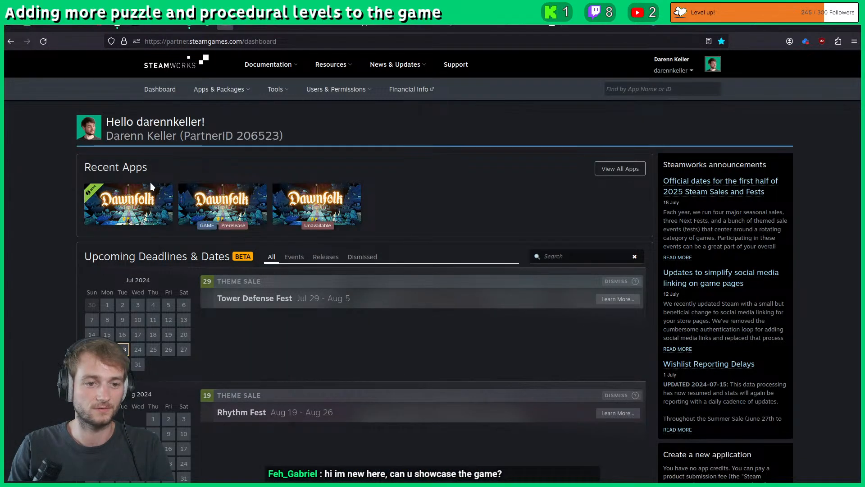
click(144, 205)
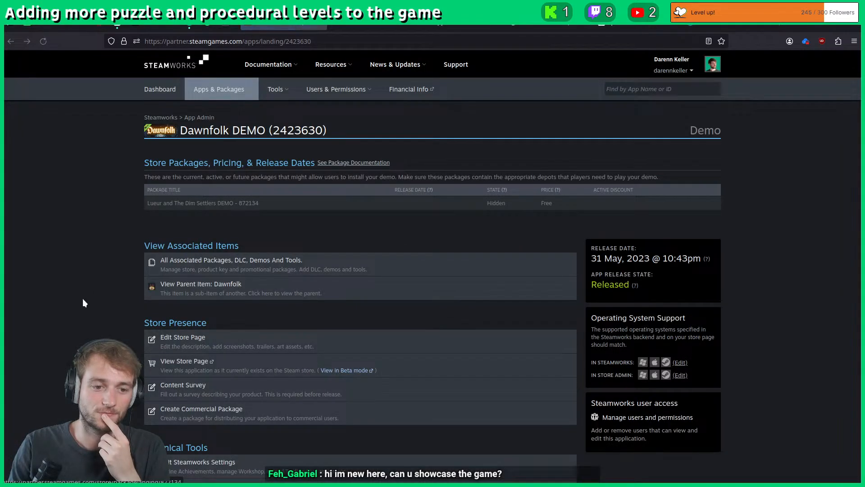
scroll(167, 233, down, 3)
click(171, 227)
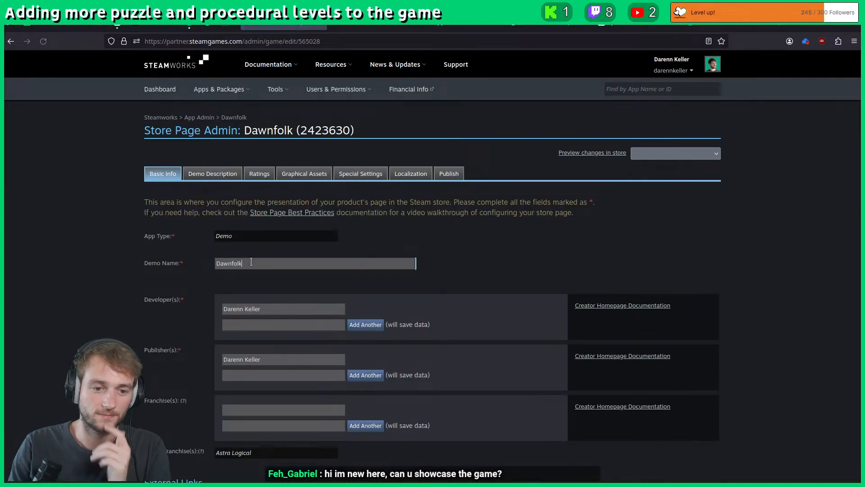
- Set the demo name to "Dawnfolk Demo" in the basic info and save the store page changes
click(242, 263)
text(Demo)
scroll(83, 289, down, 20)
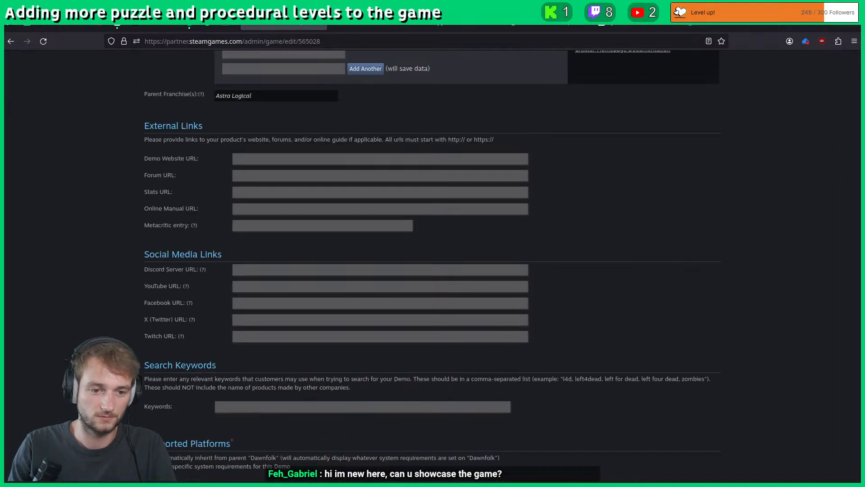
scroll(250, 450, down, 5)
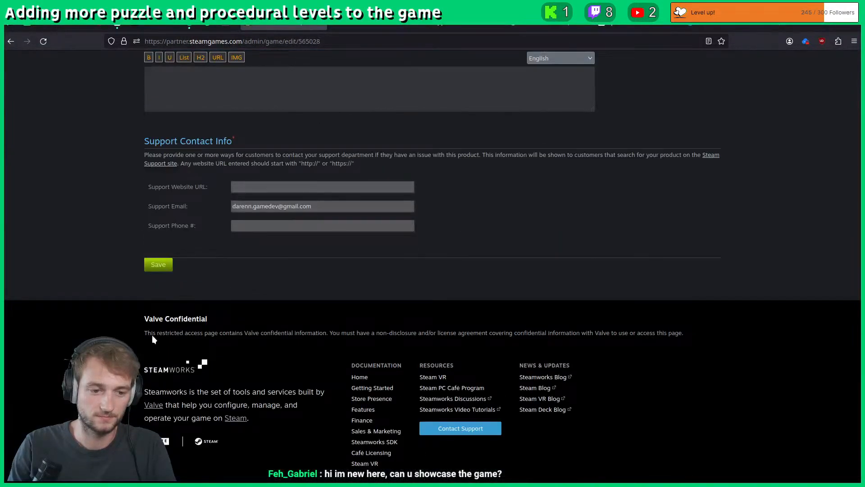
click(158, 269)
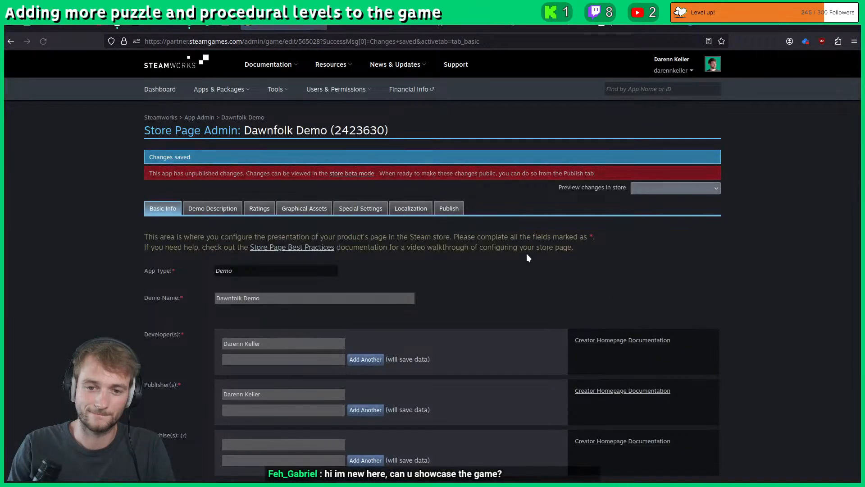
- Publish the demo's saved store page changes to the public and return to the Steamworks dashboard
click(448, 208)
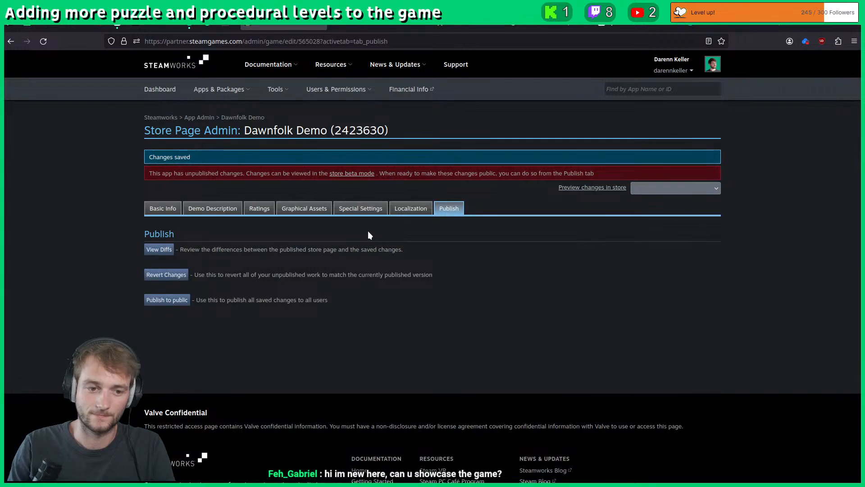
click(184, 305)
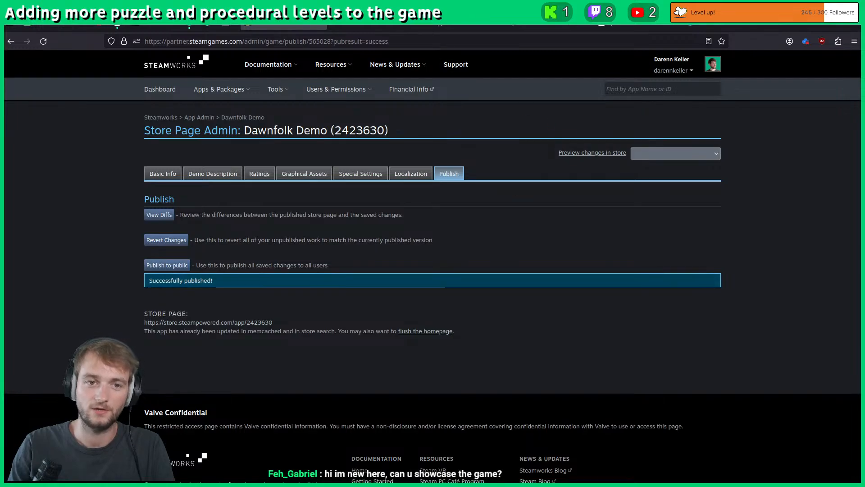
click(204, 59)
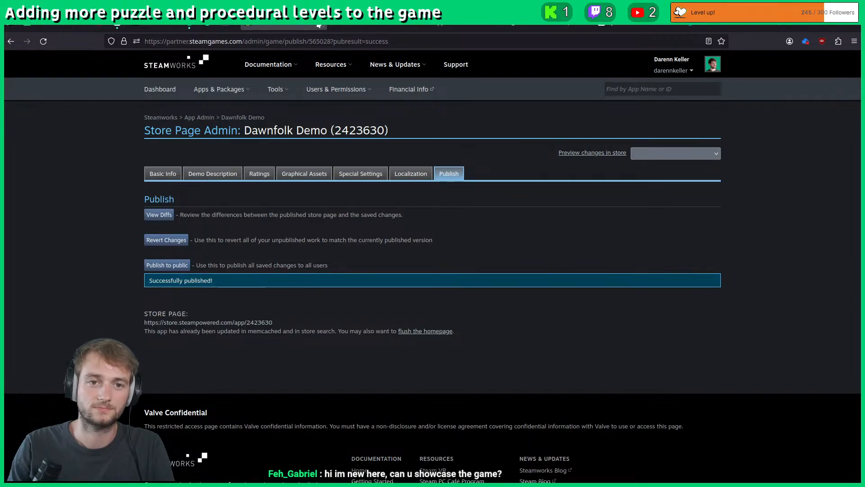
- Reload the Dawnfolk store page and check the demo name in the download section
click(656, 27)
click(43, 41)
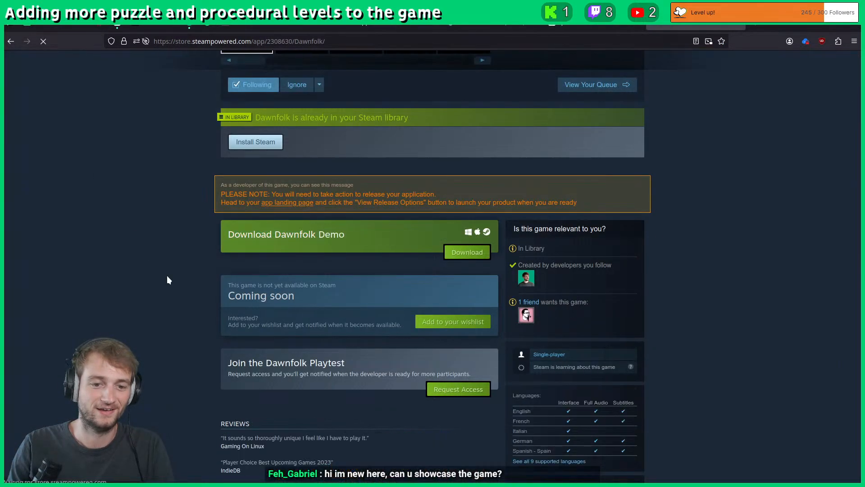
drag(349, 237, 221, 230)
click(181, 363)
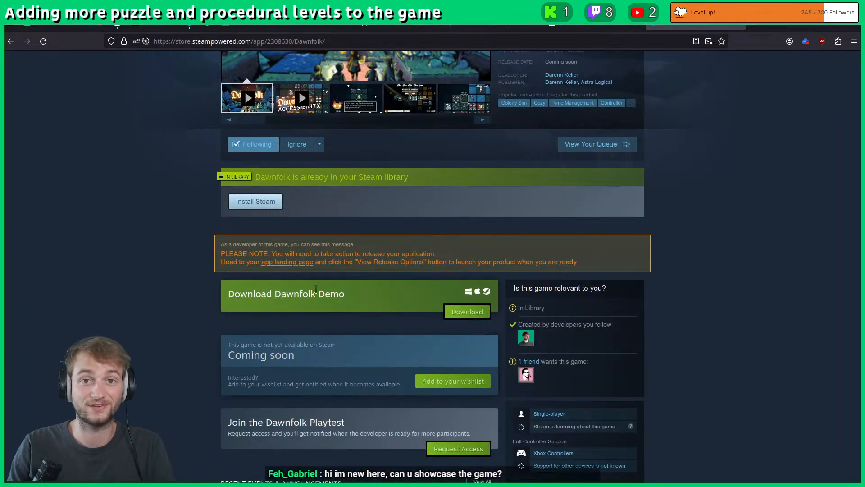
drag(347, 294, 215, 301)
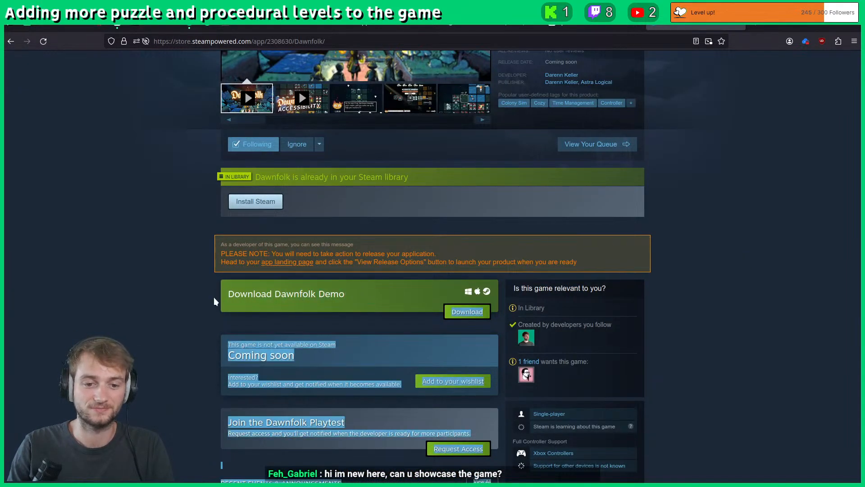
click(169, 323)
scroll(207, 326, up, 5)
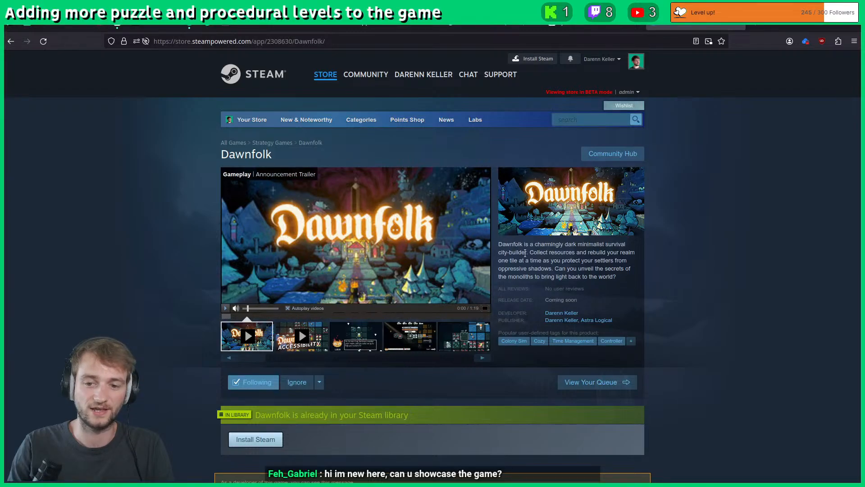
- Switch to the Godot editor and narrow the Scene, FileSystem and Inspector docks to give the script editor more width
key(alt+Tab)
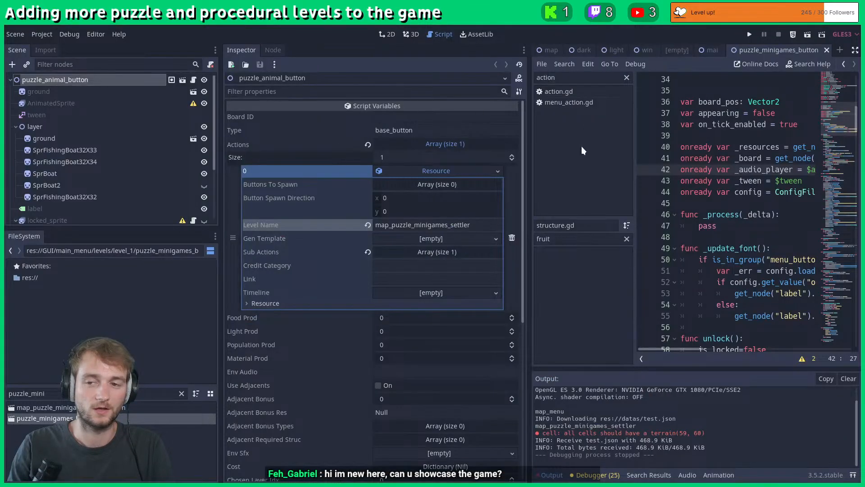
drag(525, 167, 482, 170)
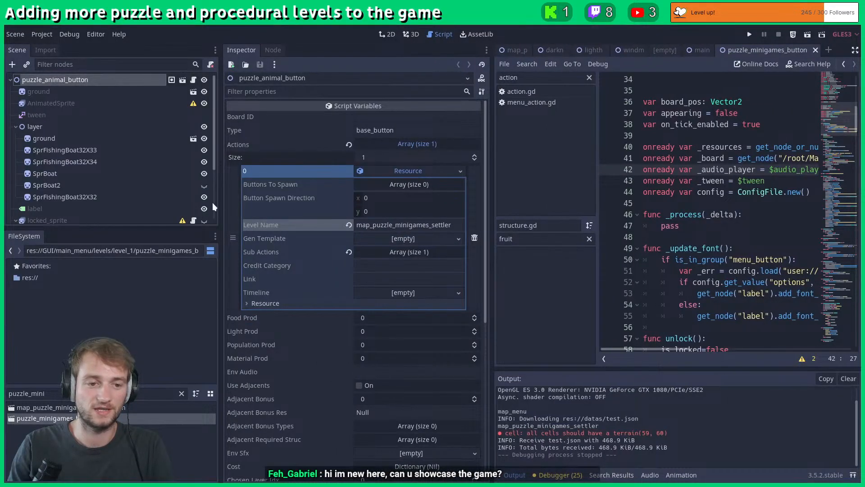
drag(221, 186, 166, 182)
click(648, 192)
drag(439, 208, 433, 207)
click(611, 215)
drag(537, 211, 527, 213)
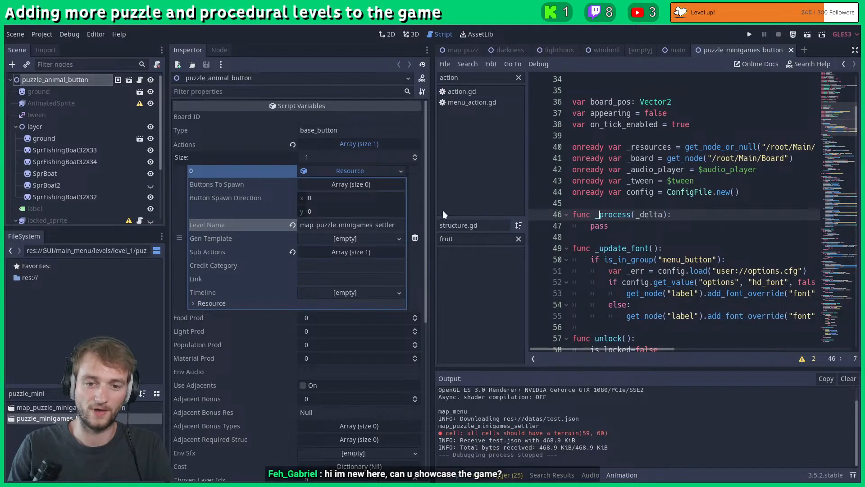
drag(433, 209, 412, 208)
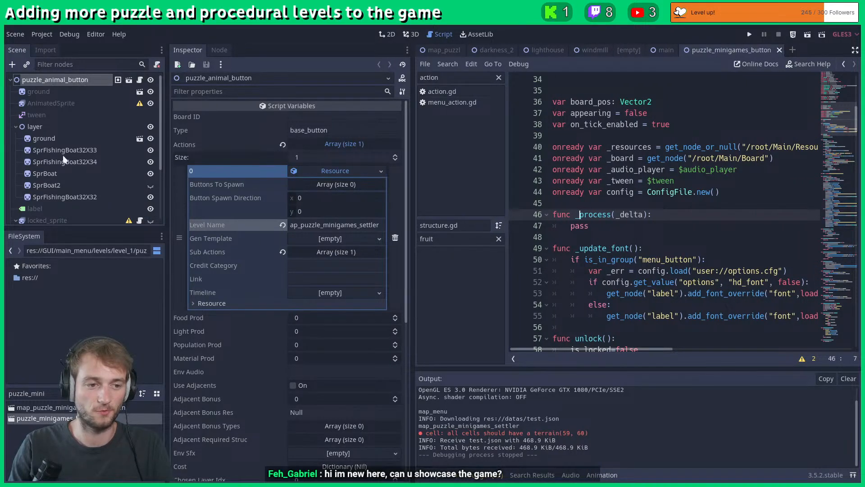
- Collapse the layer and locked_sprite nodes in the scene tree and switch back to the "Level design puzzles" note
click(15, 128)
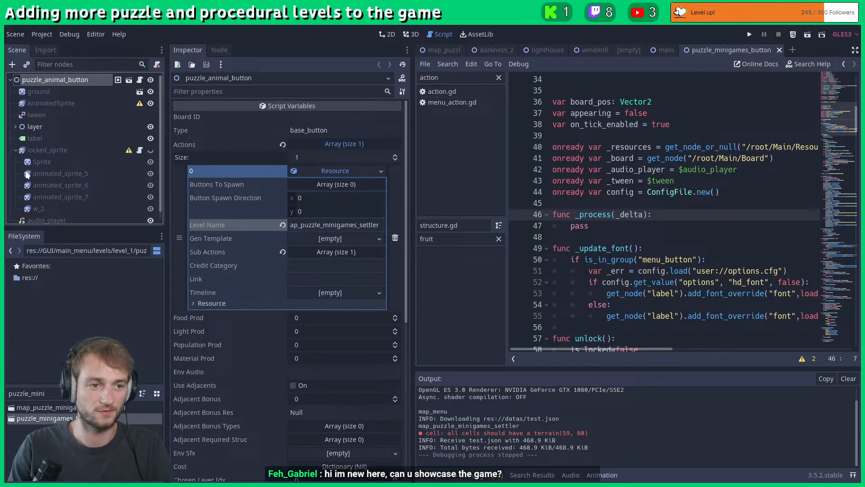
click(15, 151)
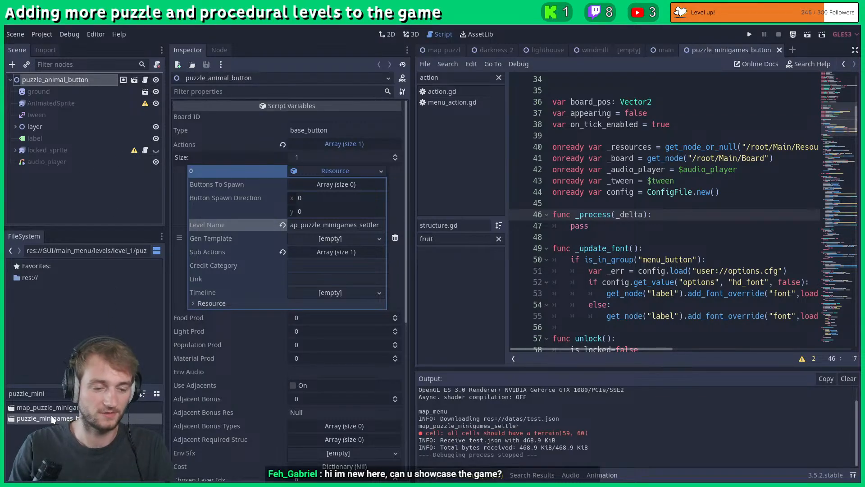
drag(45, 394, 33, 393)
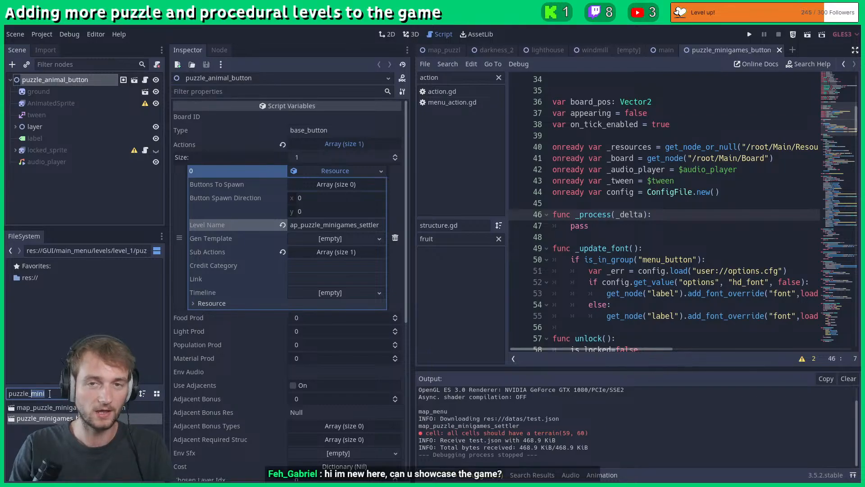
click(616, 260)
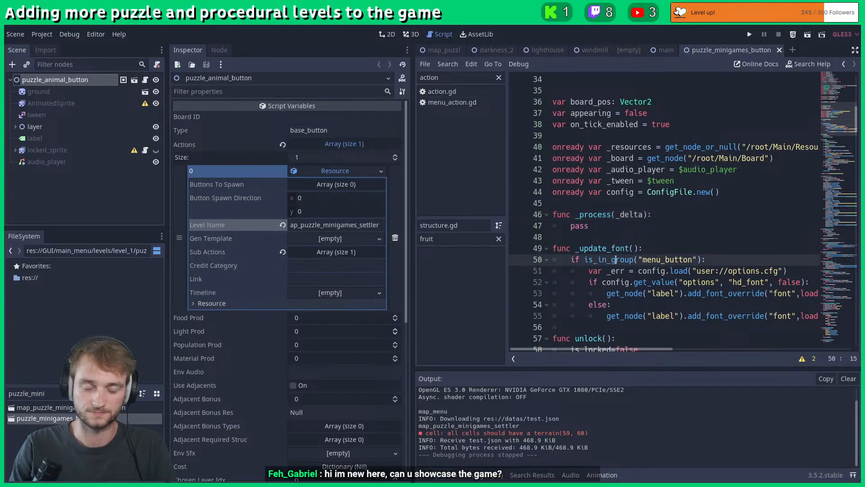
key(alt+Tab)
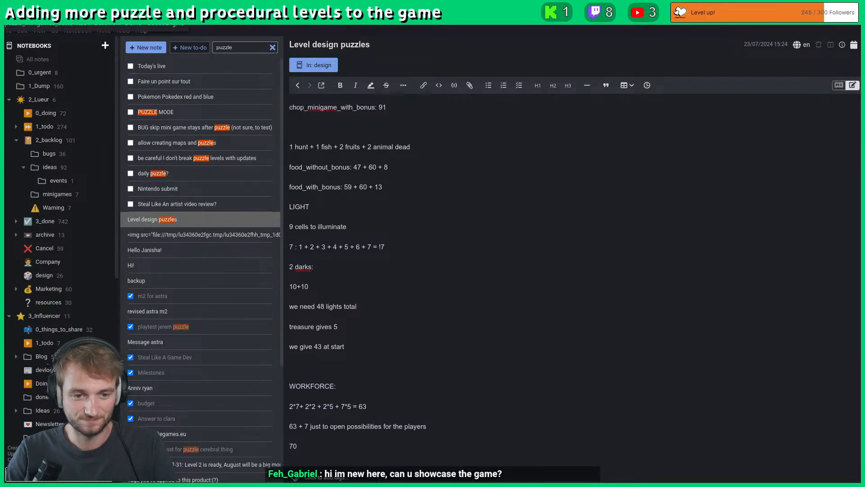
- Switch to Godot and rename the root node of the puzzle_minigames_button scene to puzzle_minigame_button
key(alt+Tab)
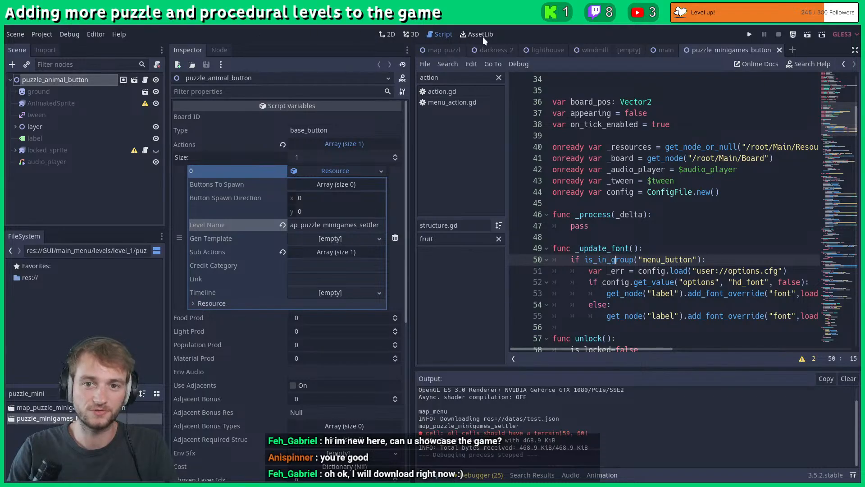
click(548, 51)
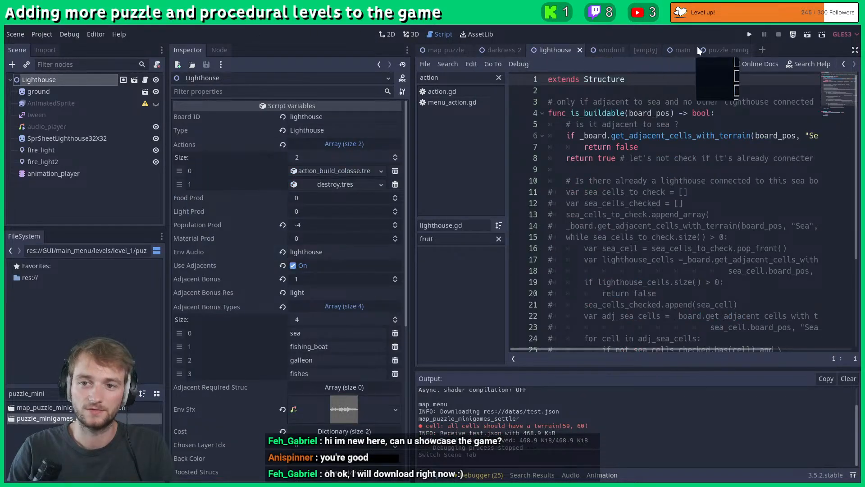
click(716, 51)
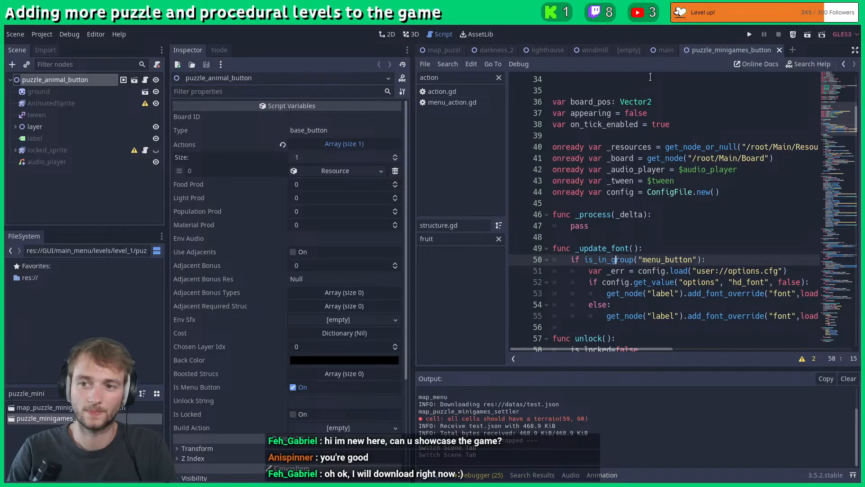
double_click(66, 79)
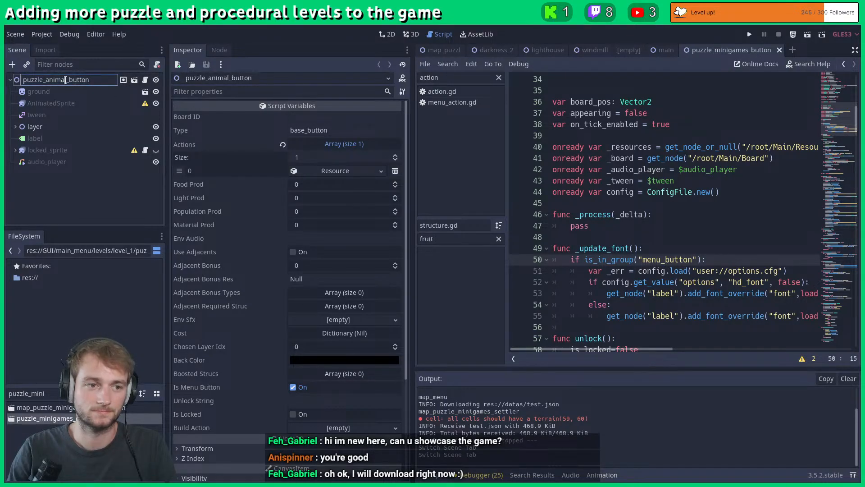
drag(50, 80, 47, 80)
key(BackSpace)
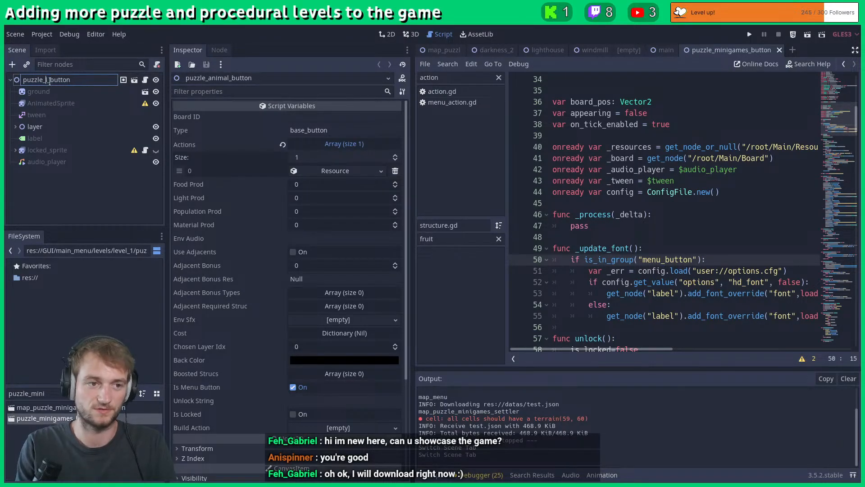
key(Delete)
text(minigame)
key(Return)
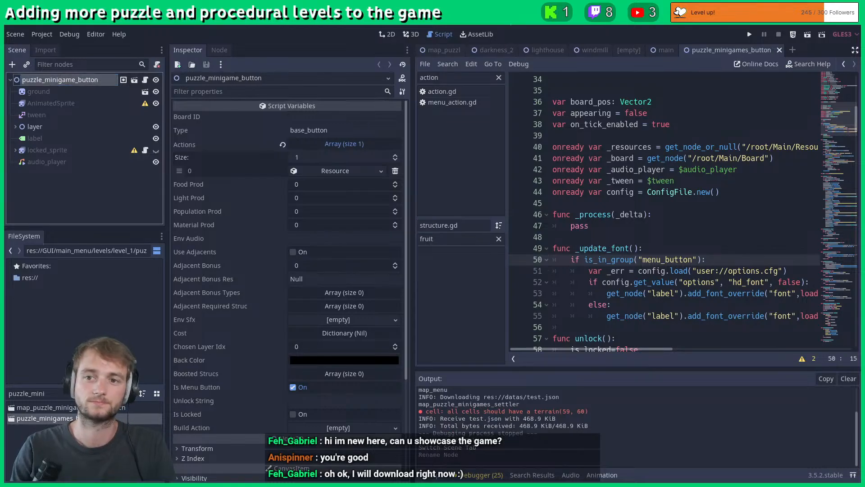
- Close the darkness, lighthouse, puzzle_minigames_button, empty and windmill scenes, keeping only map_puzzle_minigames_settler and main open
click(448, 51)
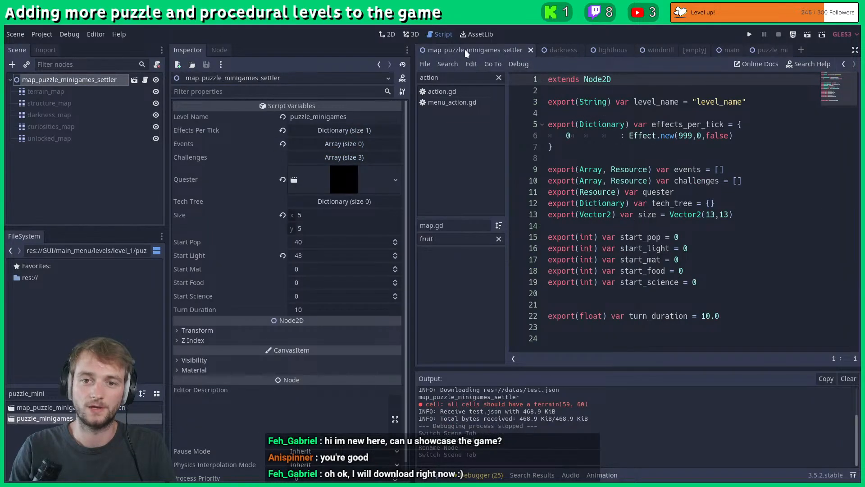
click(556, 50)
click(529, 50)
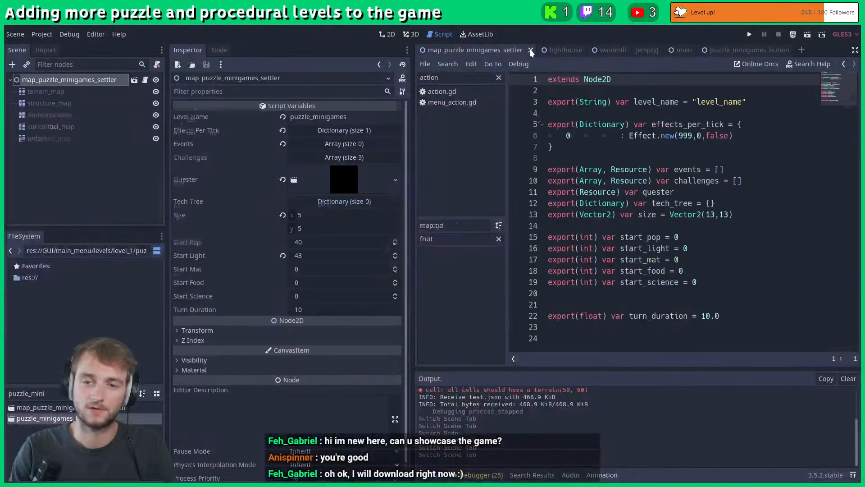
click(577, 51)
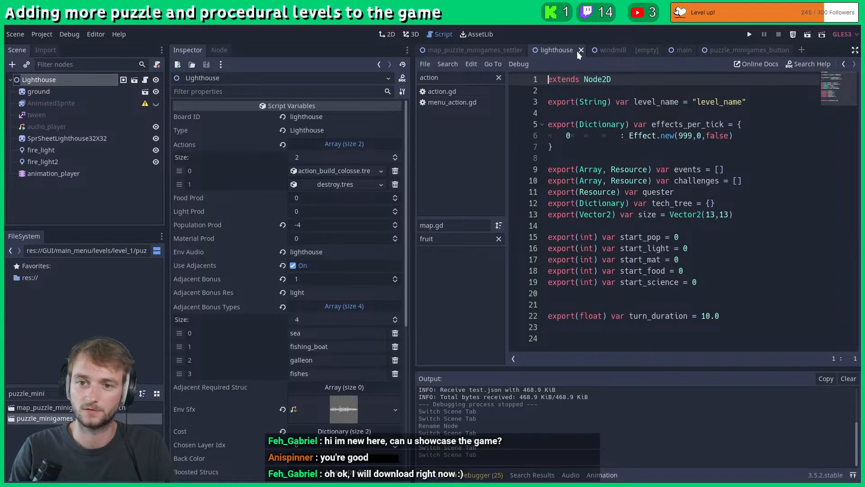
click(580, 51)
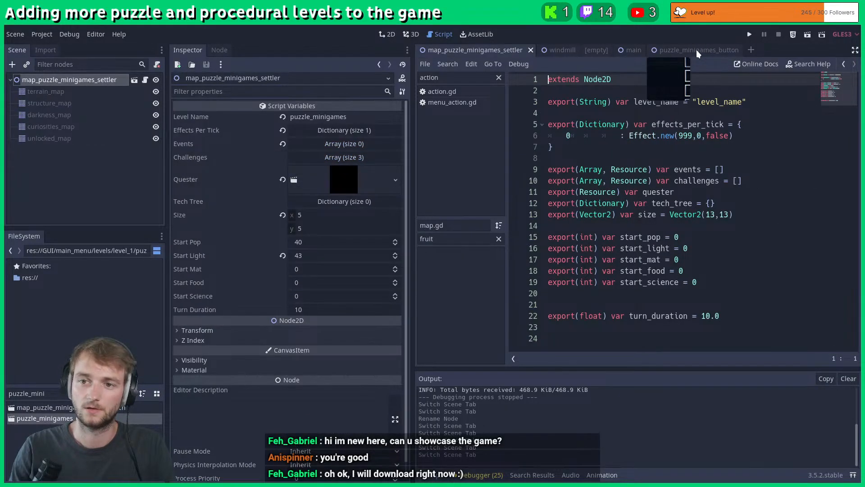
click(696, 50)
middle_click(697, 50)
click(584, 52)
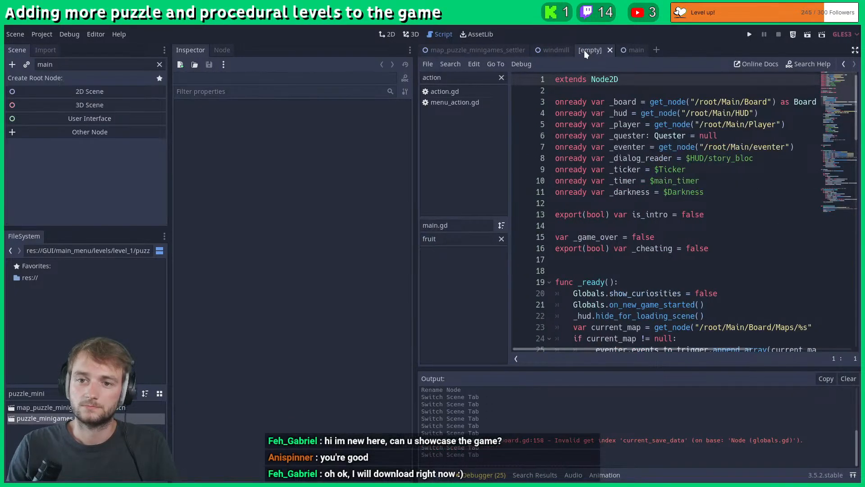
middle_click(583, 52)
middle_click(556, 54)
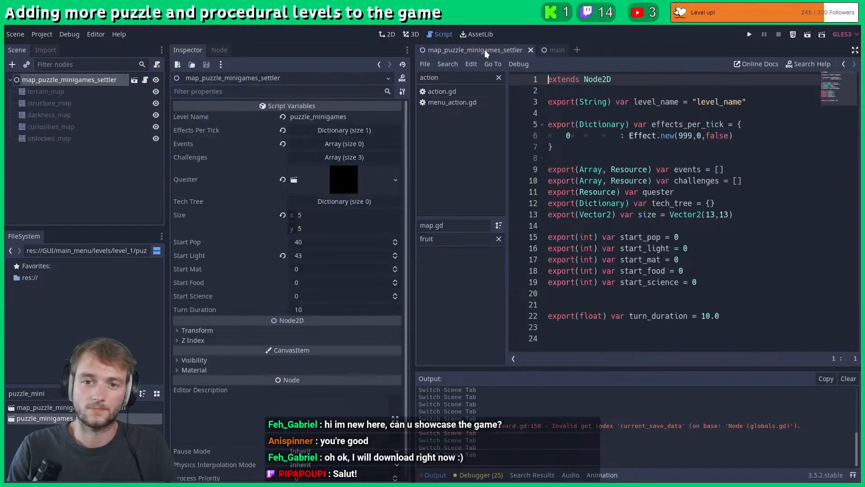
- Check the workforce figures in the design note and set the map_puzzle_minigames_settler root's Start Pop to 70
click(56, 83)
key(alt+Tab)
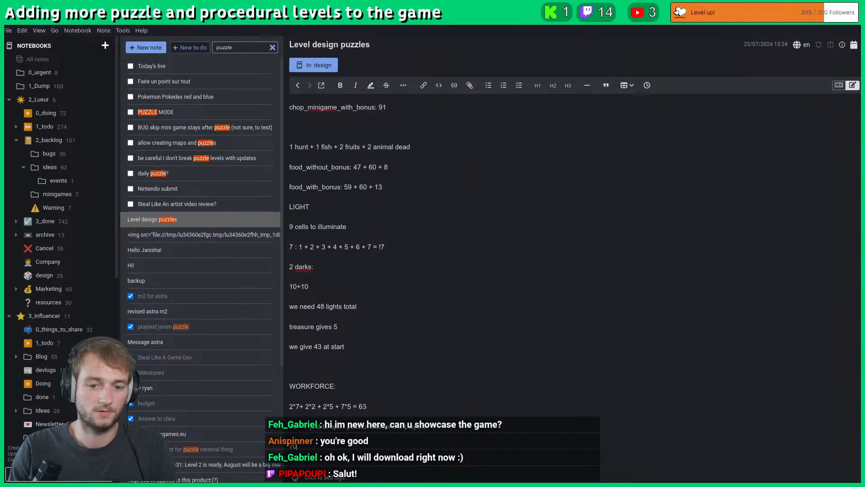
key(alt+Tab)
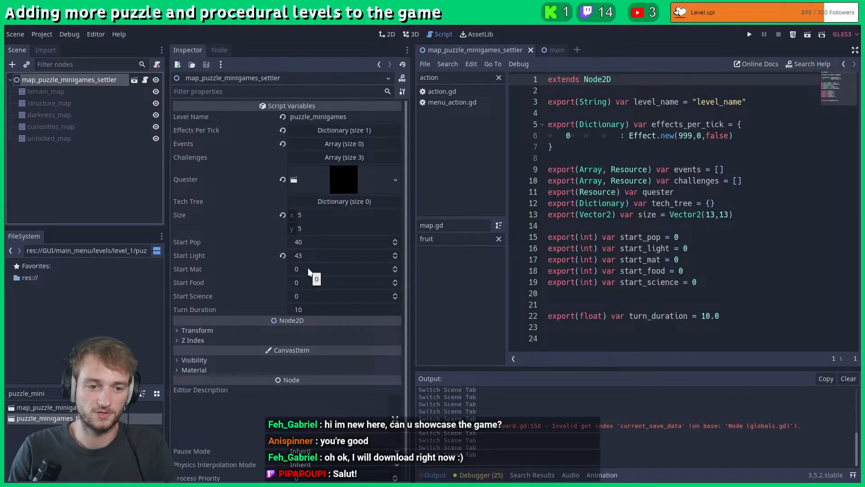
click(316, 243)
text(4)
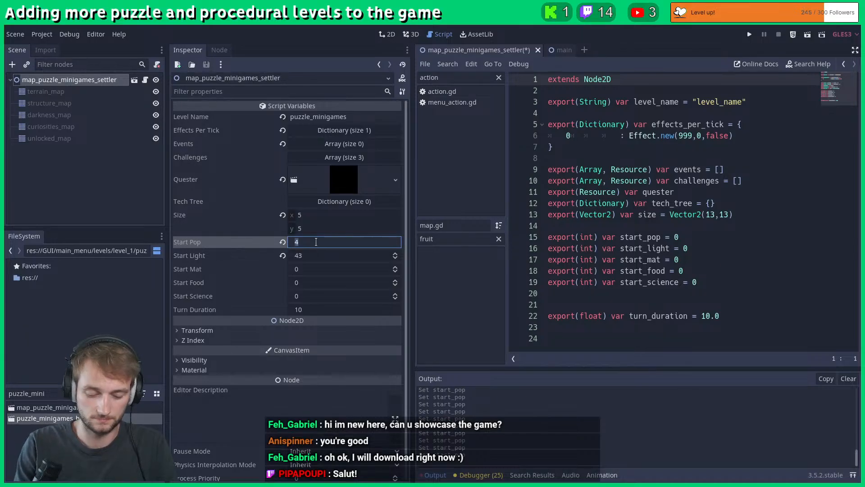
key(BackSpace)
text(70)
key(Return)
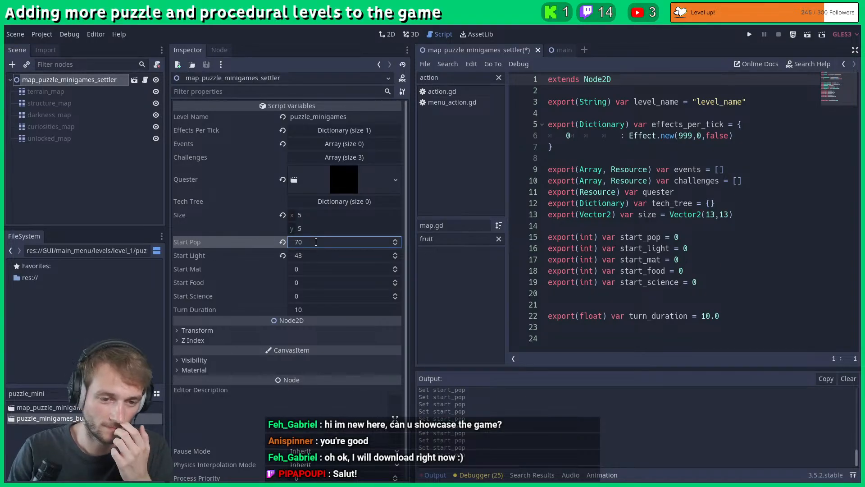
click(321, 257)
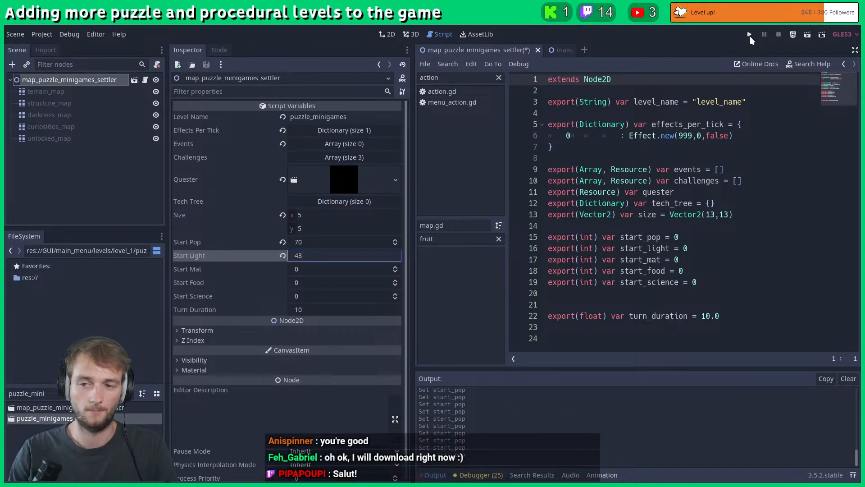
- Run the project and start the puzzle minigames level from the game's puzzle menu
click(750, 35)
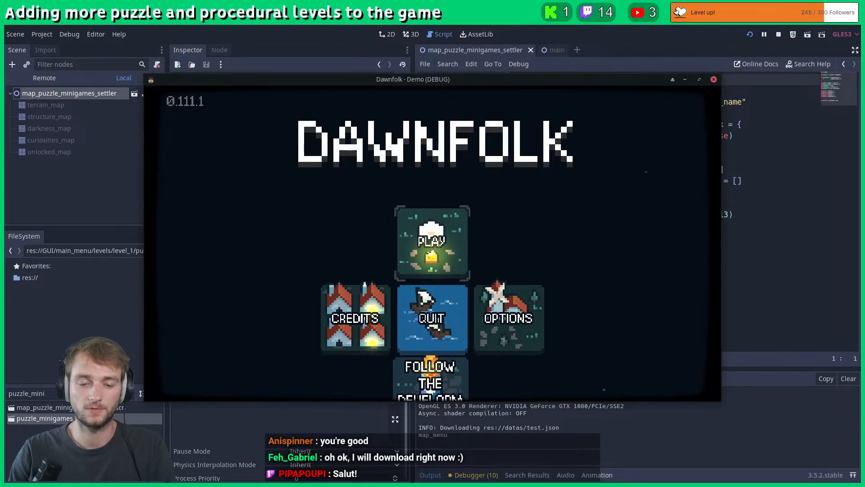
key(Up)
key(Up)
key(Left)
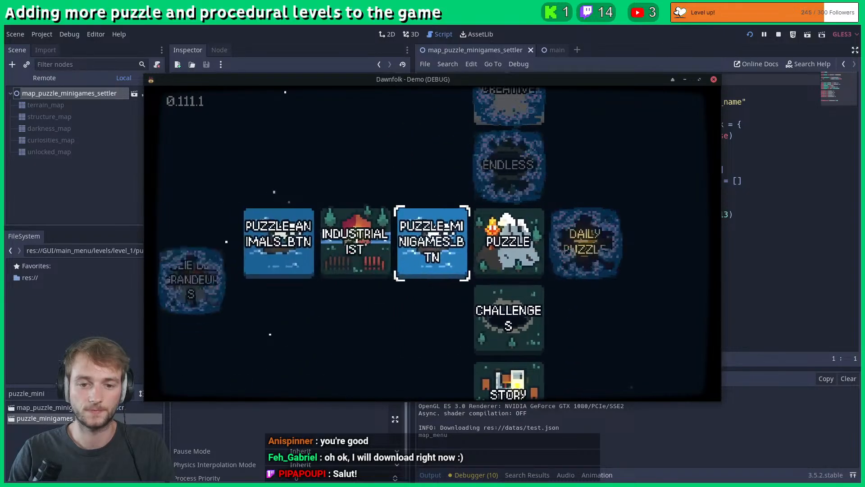
key(Return)
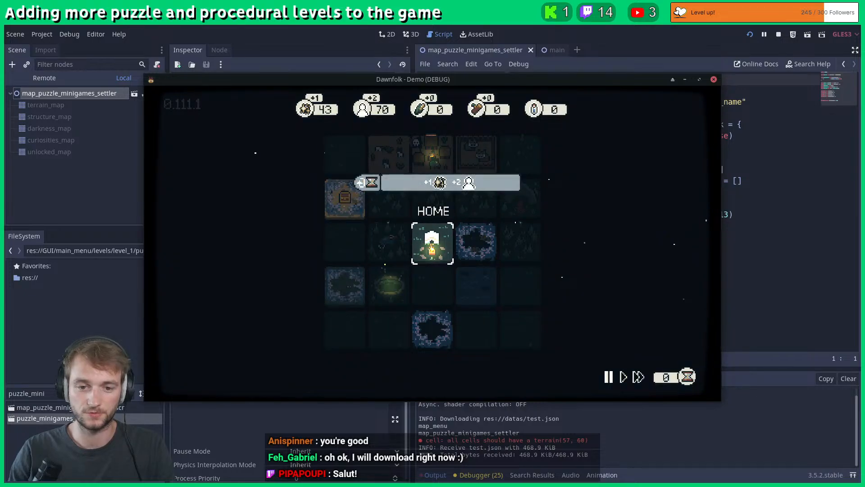
- Illuminate the cell beside home and the forest above it, and cleanse the treasure cell
key(Up)
key(Left)
key(Down)
key(Return)
key(Right)
key(Up)
key(Left)
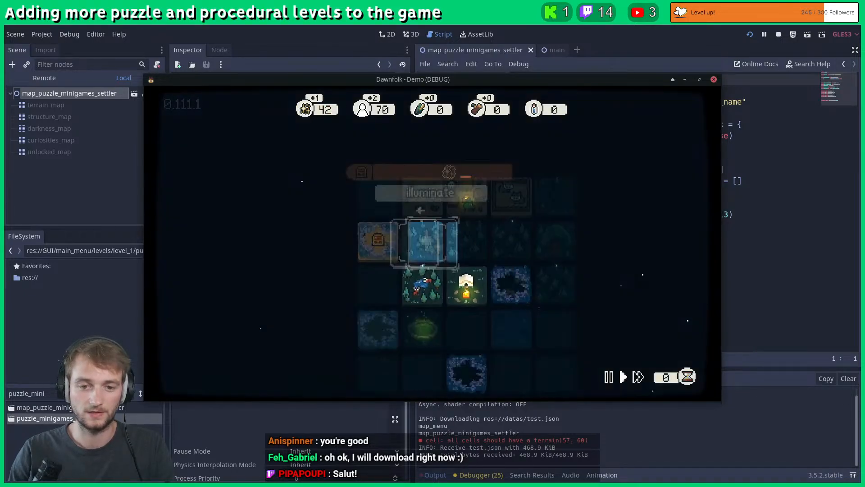
key(Return)
key(Left)
key(Return)
- Turn off the skip minigames cheat and restart the level
key(F1)
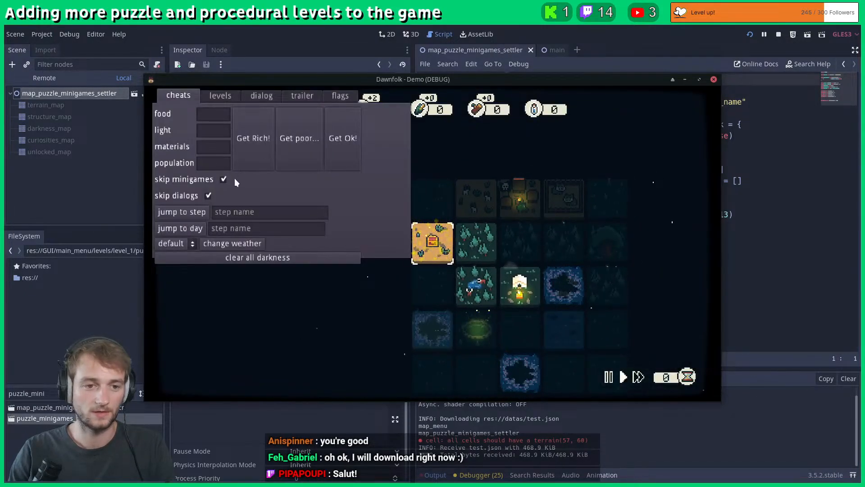
click(224, 180)
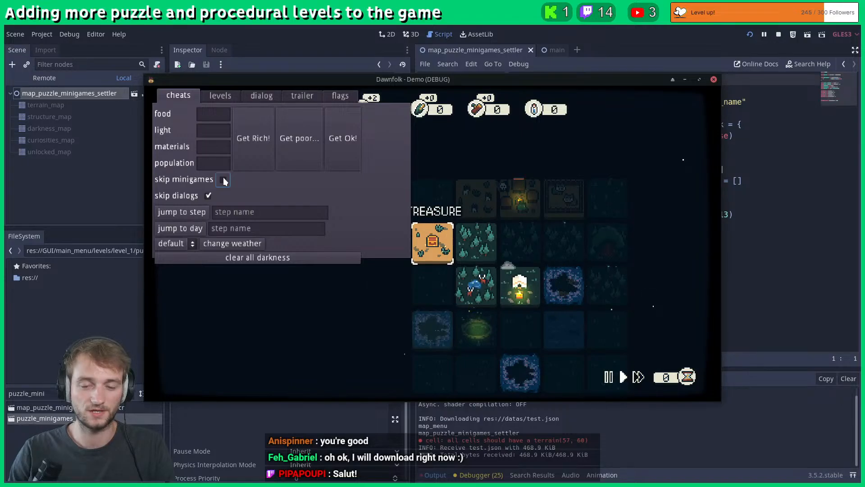
key(F1)
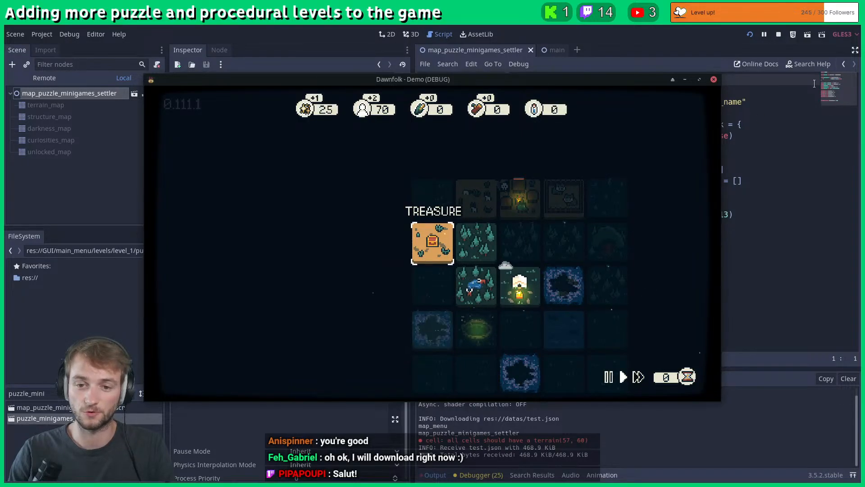
key(Escape)
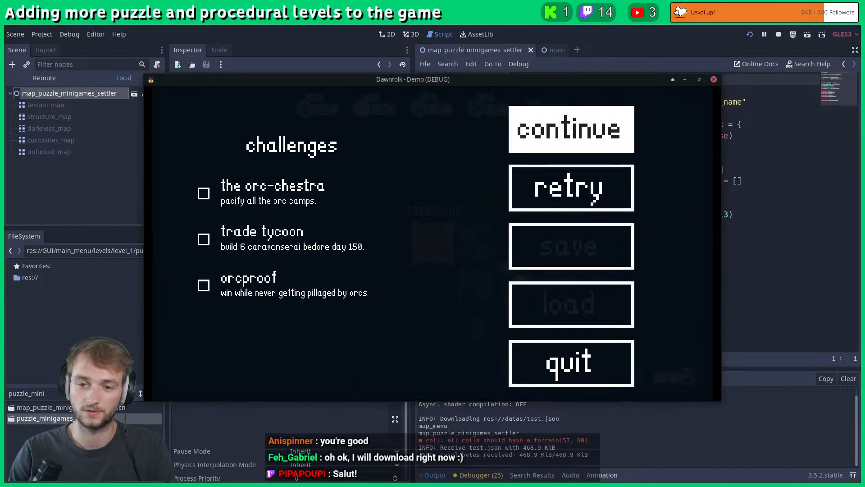
click(593, 197)
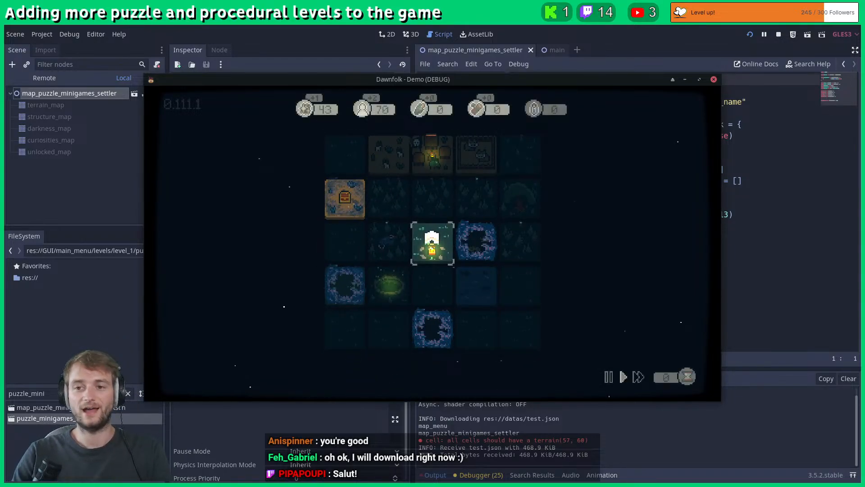
key(F1)
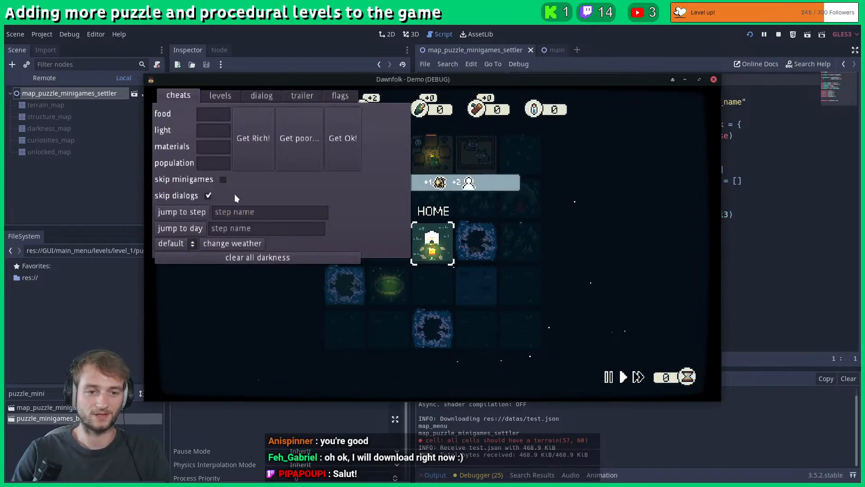
key(F1)
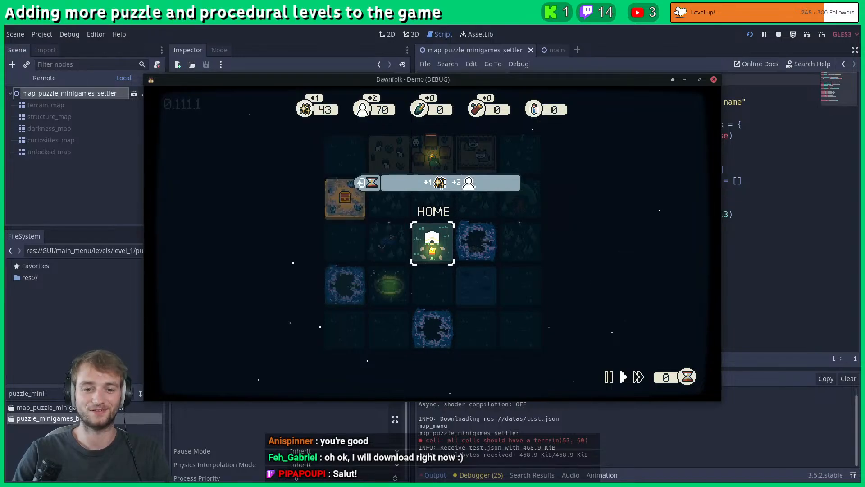
- Illuminate the cell to the left of home and the forest cell directly above it
key(Left)
key(F1)
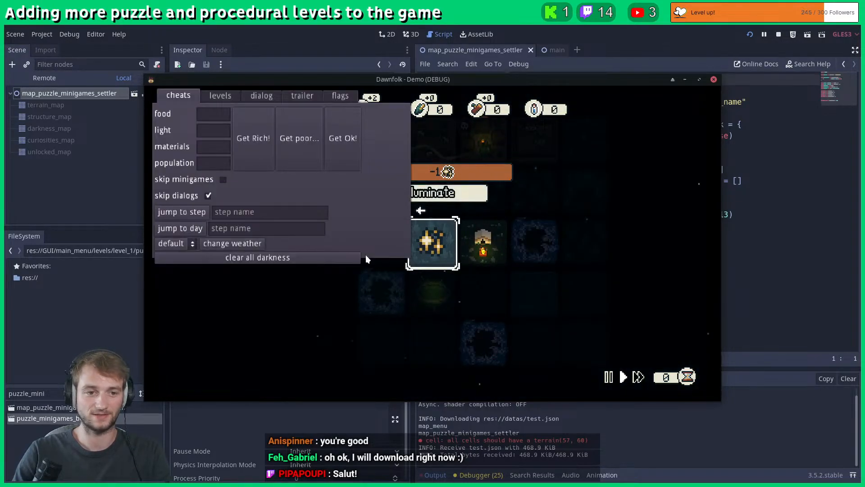
key(F1)
key(Left)
key(Up)
key(Left)
key(space)
- Cleanse the treasure cell by playing its minigame and shooting the dark particles
key(Left)
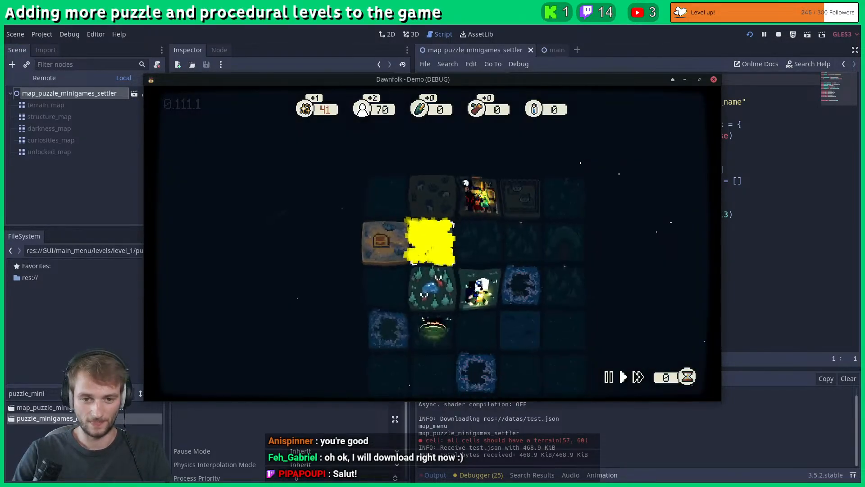
key(Left)
key(space)
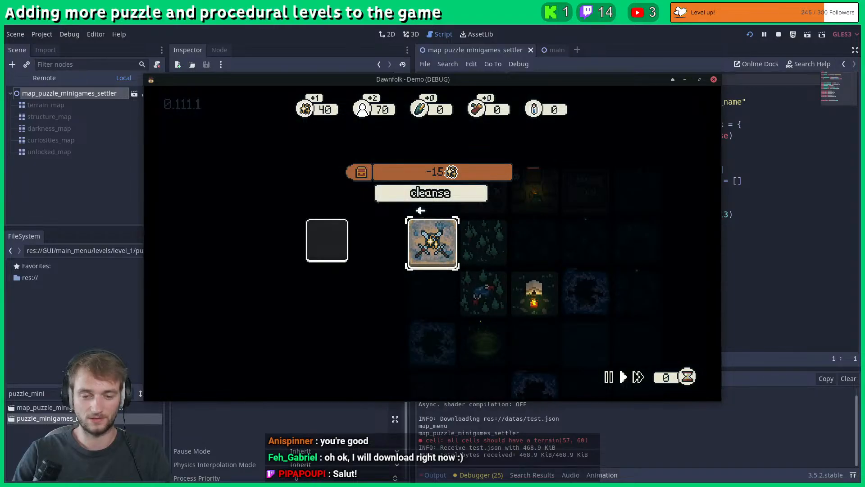
key(space)
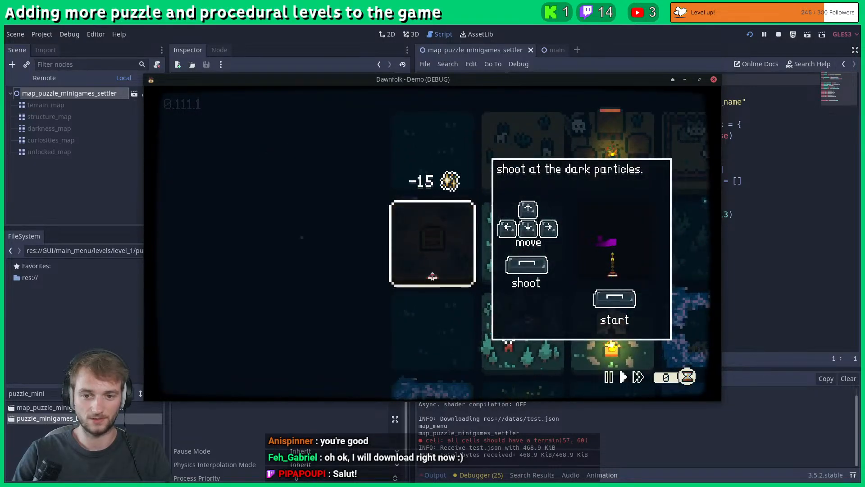
key(Return)
key(space)
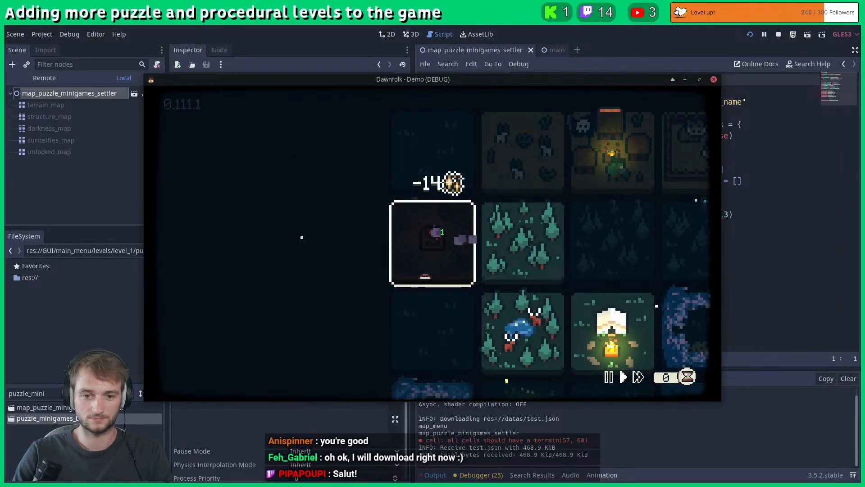
key(space)
key(space)
key(space)
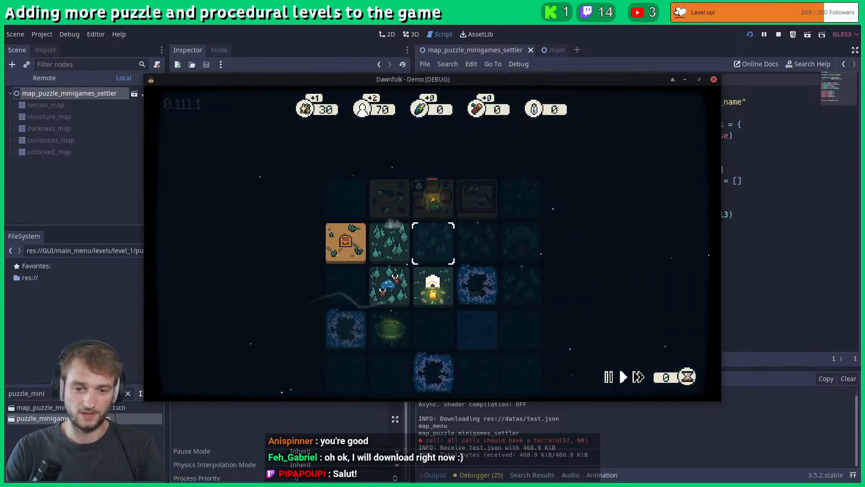
- Illuminate the forest cell above home and the neighbouring cell to its right
key(Right)
key(space)
- Illuminate the fenced animal cell above the fruit forest and face the darkness right of home in the sword minigame
key(space)
key(Up)
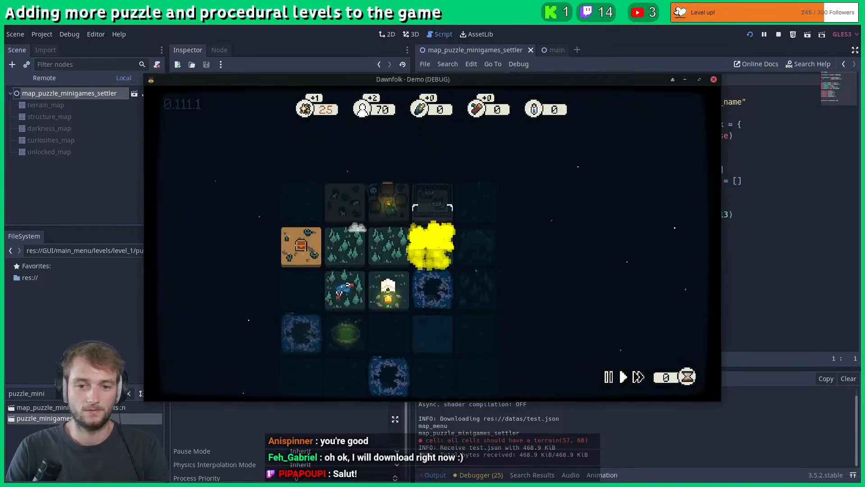
key(space)
key(space)
key(Down)
key(Down)
key(space)
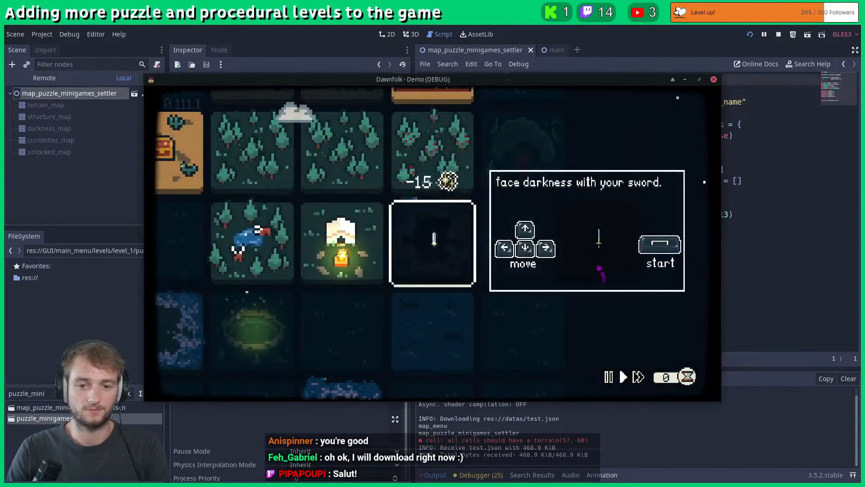
key(space)
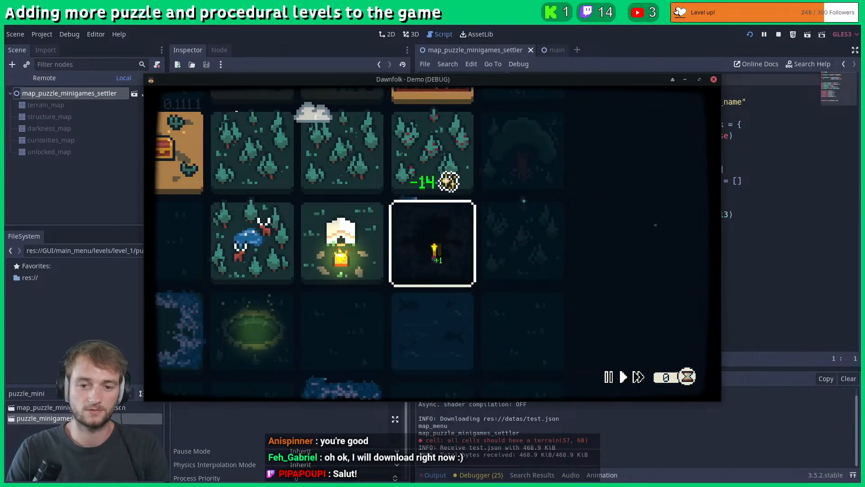
- Illuminate the forest cell two cells to the right of home
key(Right)
key(Up)
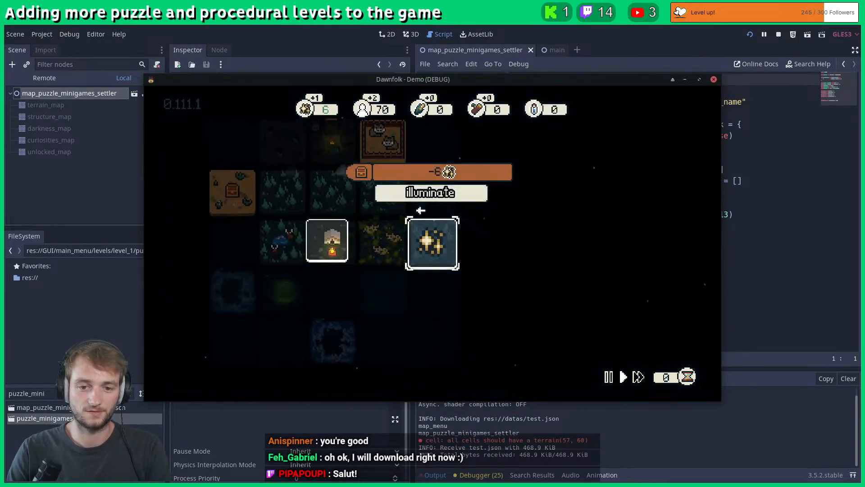
key(Left)
key(Down)
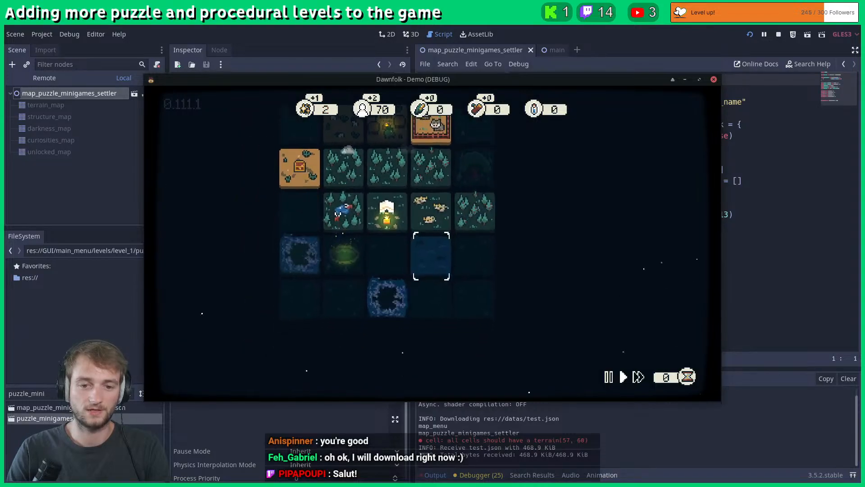
key(space)
key(space)
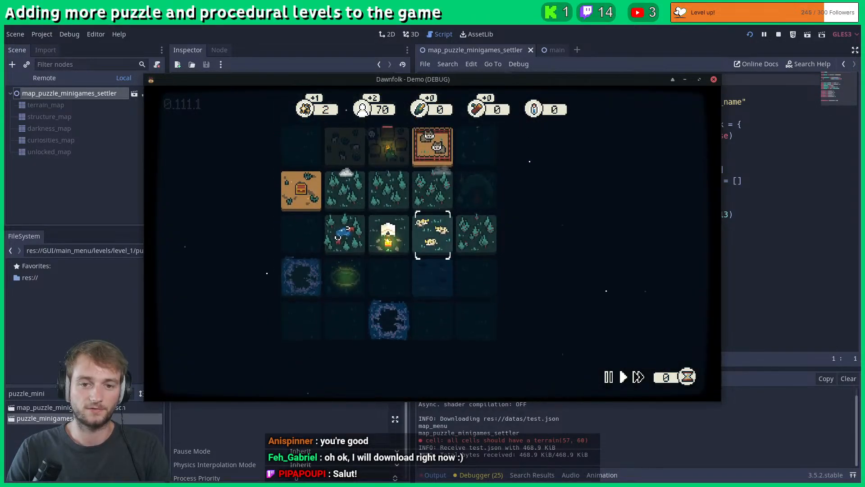
- Loot the treasure chest cell at the far left of the row above home
key(Up)
key(Left)
key(Left)
key(Left)
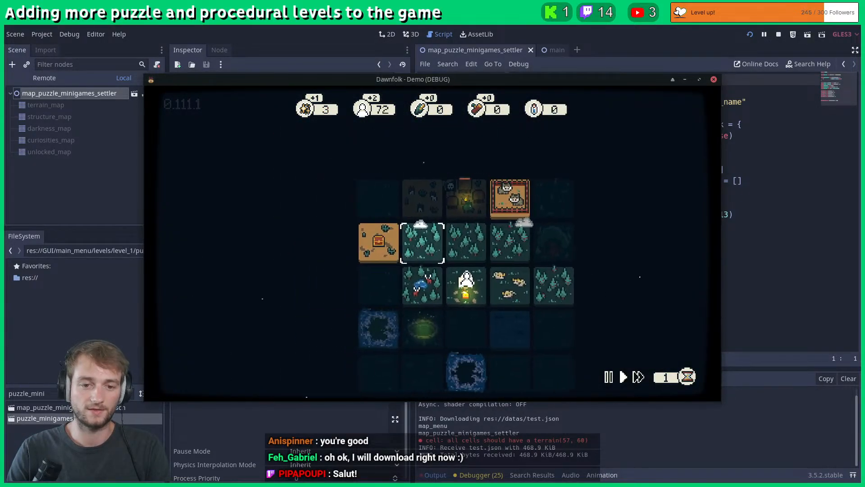
key(space)
key(space)
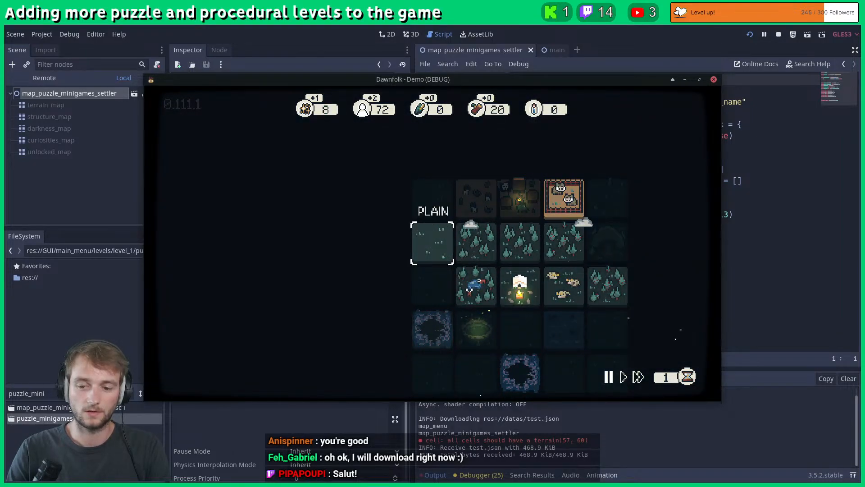
- Illuminate the water cell directly below the livestock cell
key(Right)
key(Right)
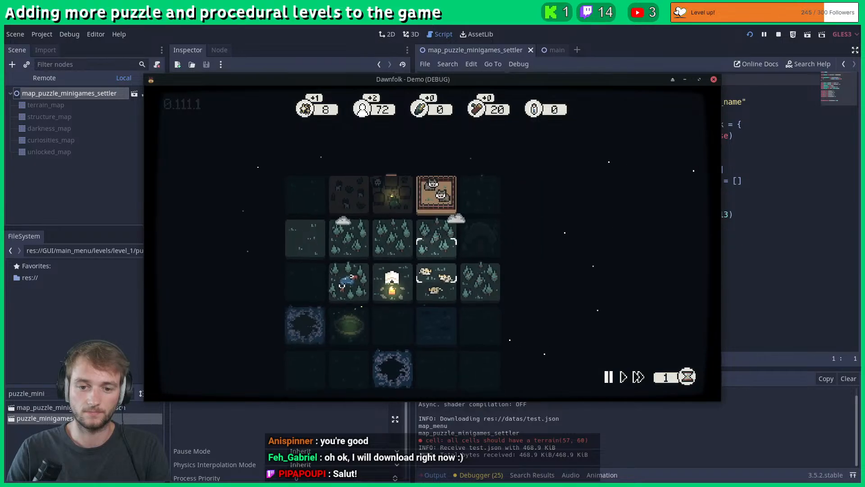
key(space)
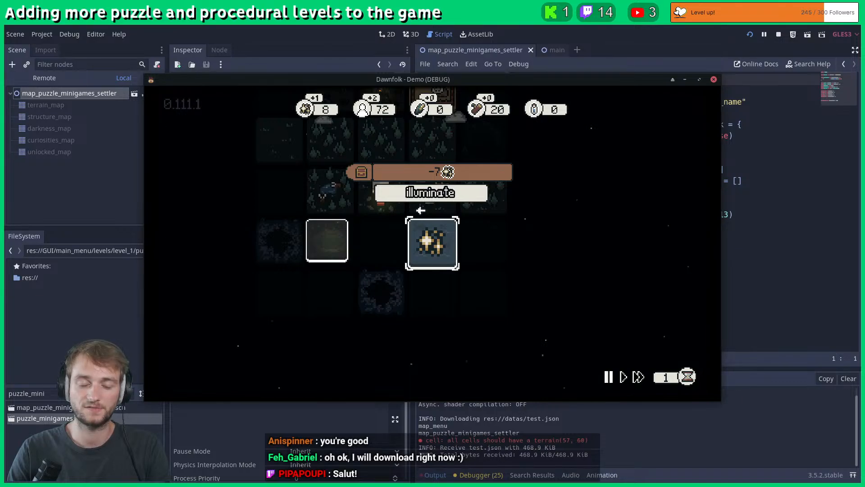
key(space)
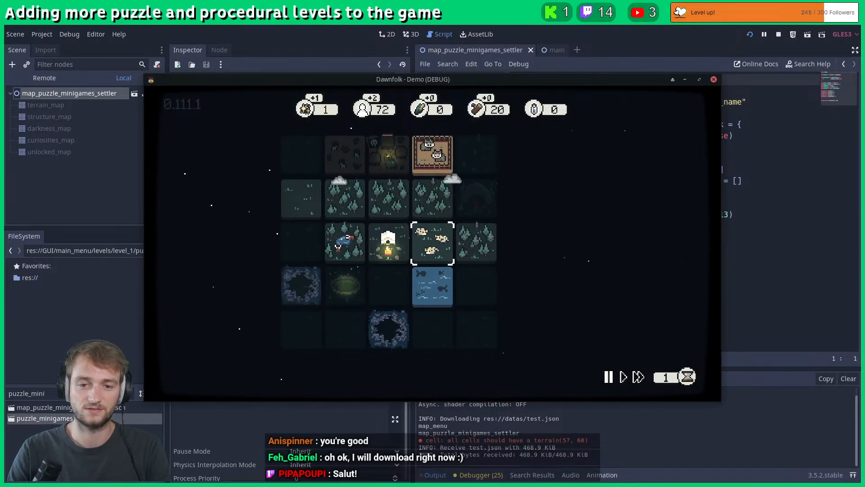
- Slaughter the livestock on the cell to the right of home
key(Up)
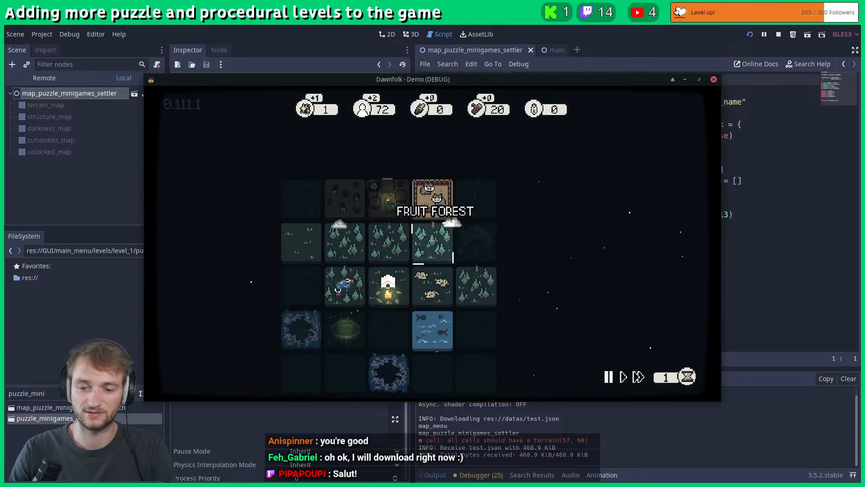
key(Down)
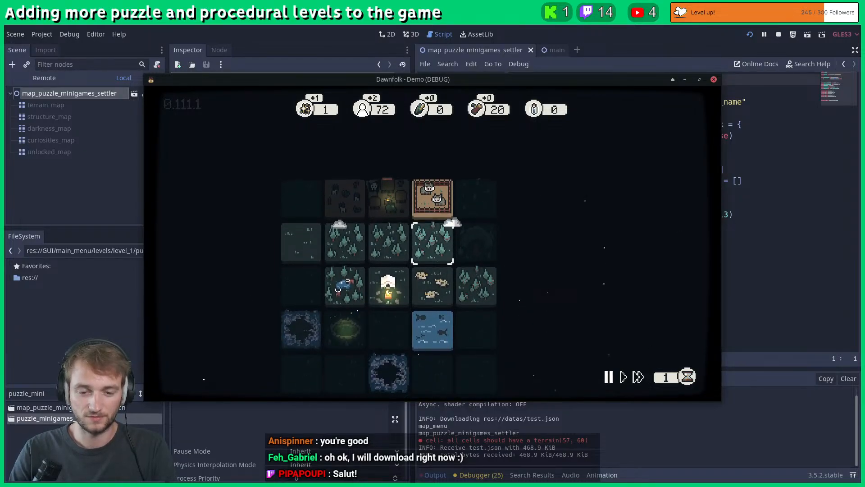
key(Return)
key(Right)
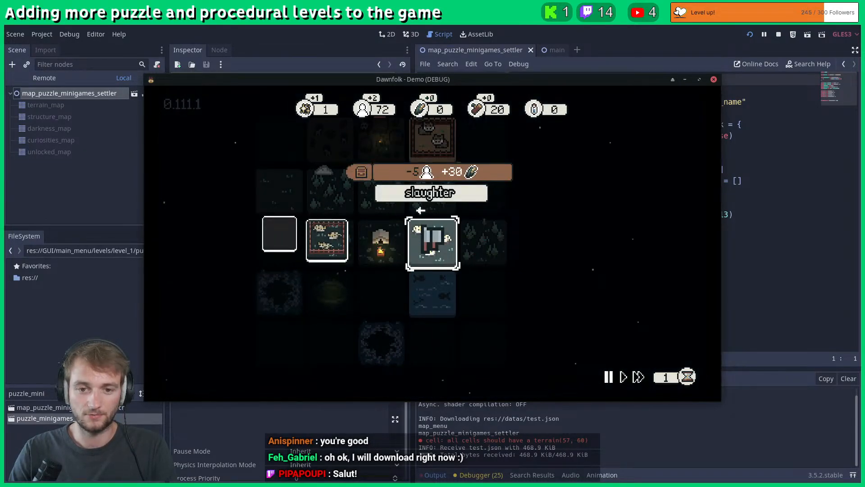
key(Return)
- Gather food from the fenced animal cell above the fruit forest
key(Up)
key(Up)
key(Return)
key(Right)
key(Return)
- Catch the fish in the water cell by playing its minigame
key(Down)
key(Down)
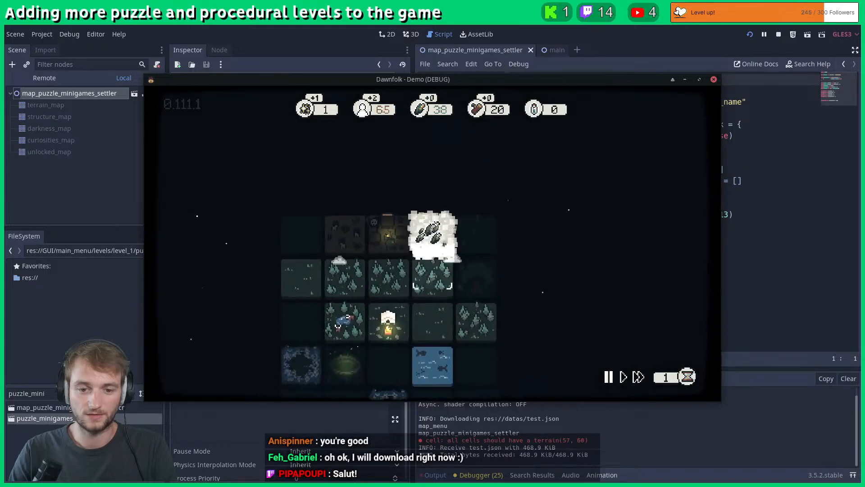
key(Down)
key(Return)
key(Right)
key(Return)
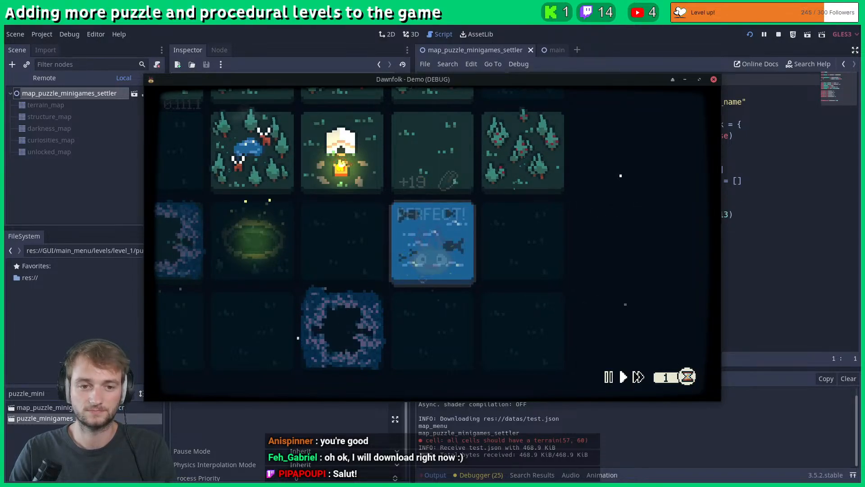
- Gather food from the creatures in the forest cell left of home by playing its minigame
key(Left)
key(Left)
key(space)
key(space)
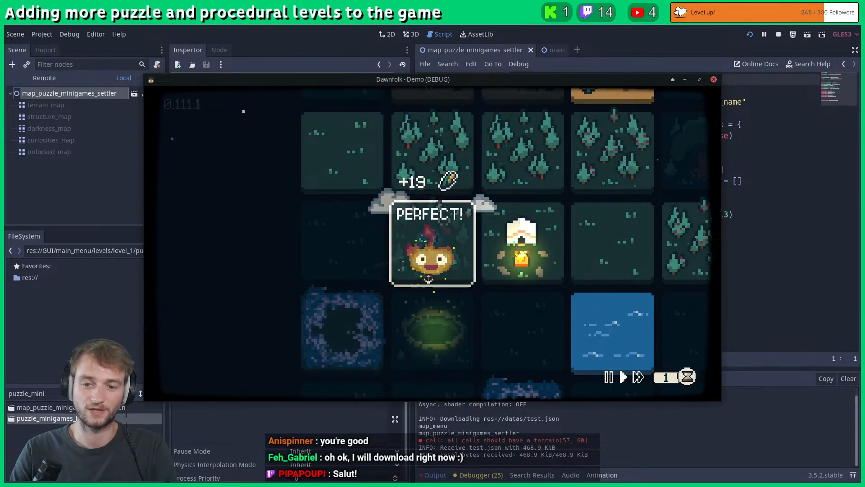
- Collect the fruits from the fruit forest diagonally above and to the right of home
key(Right)
key(Up)
key(Right)
key(space)
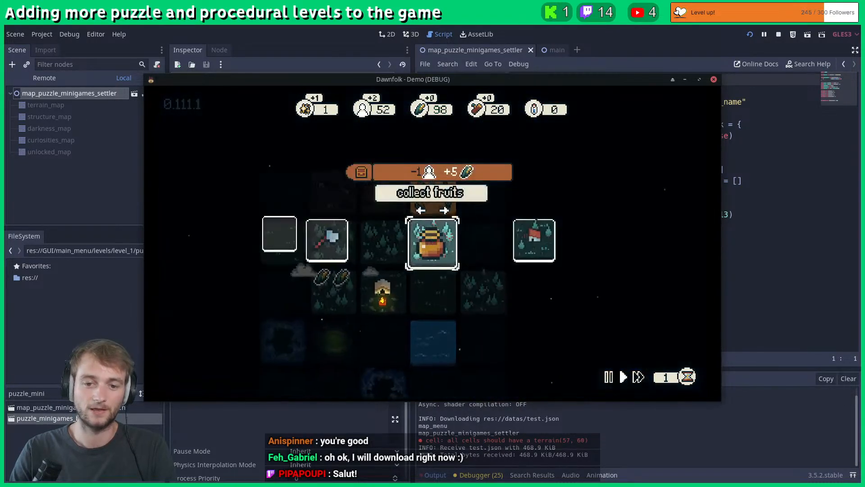
key(space)
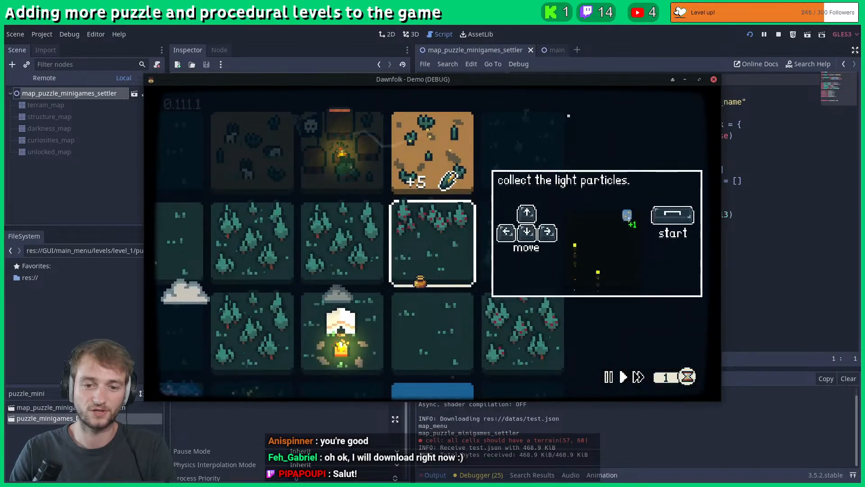
- Build tents on the plain right of home and chop the forest cells above and to the right of it
key(space)
key(Left)
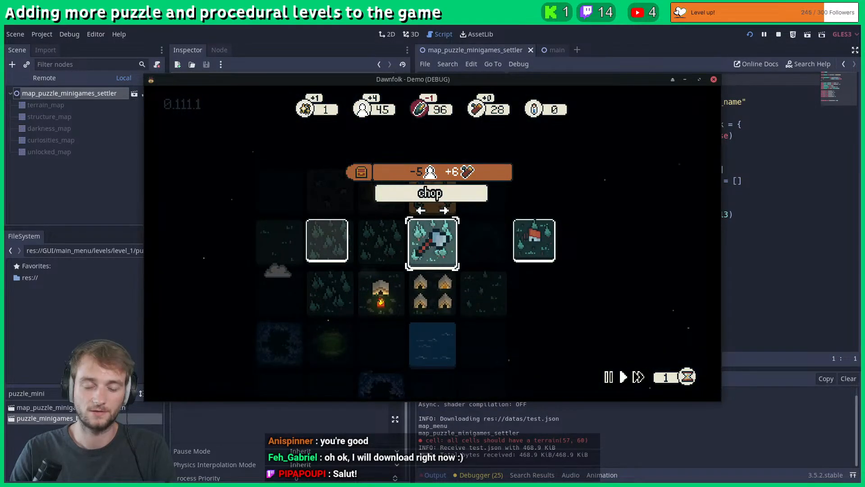
click(433, 244)
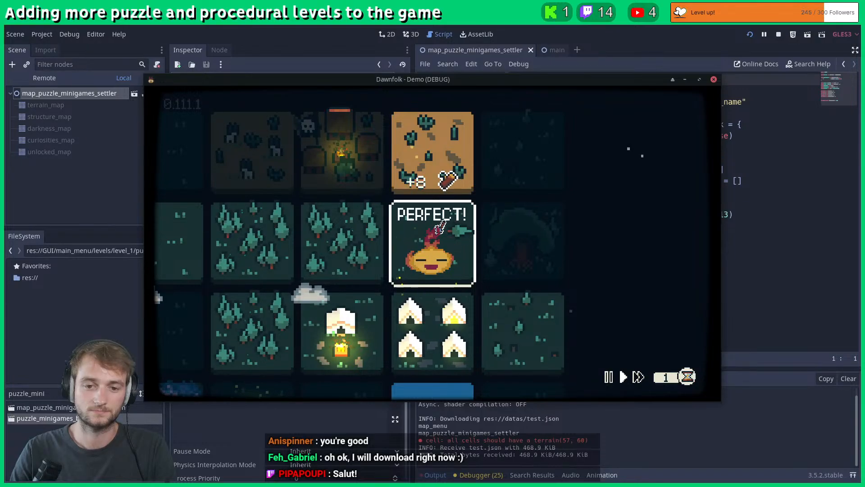
- Chop the forest cells above home, diagonally above it to the left, and directly left of it
key(Left)
key(space)
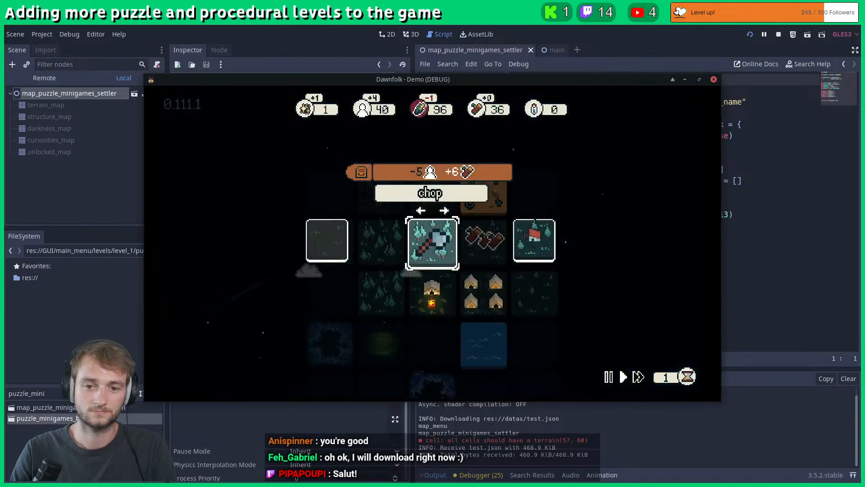
key(space)
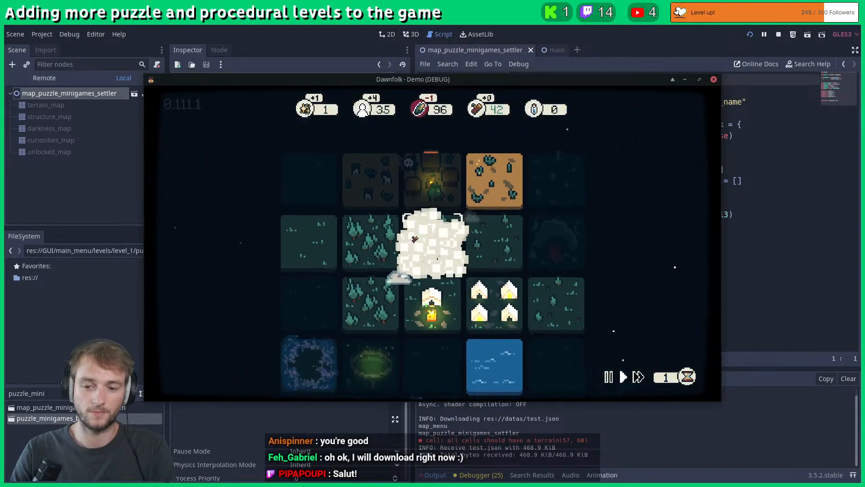
click(389, 244)
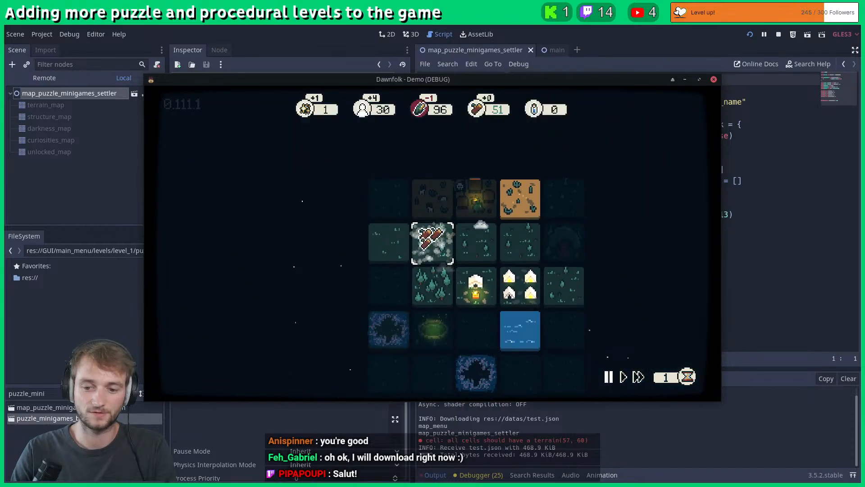
click(433, 255)
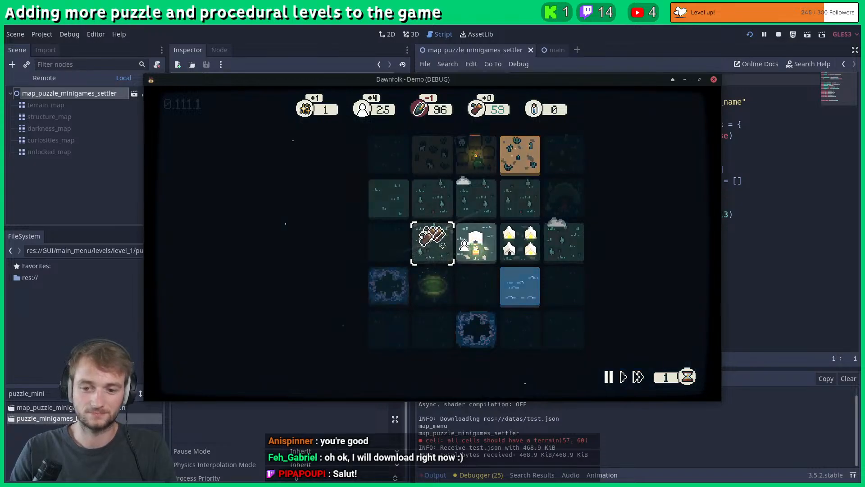
- Build a tavern on the cell above the tents and another on the cell to their right
key(Right)
key(Right)
key(Up)
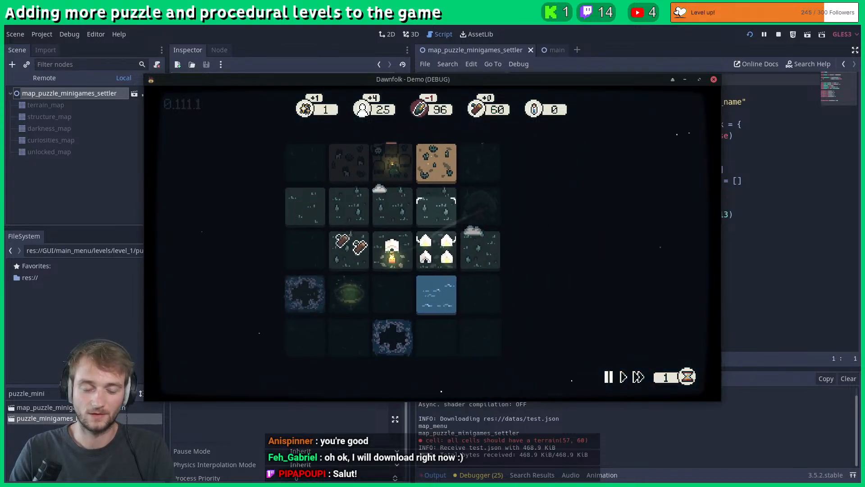
key(space)
key(space)
key(Down)
key(Right)
key(space)
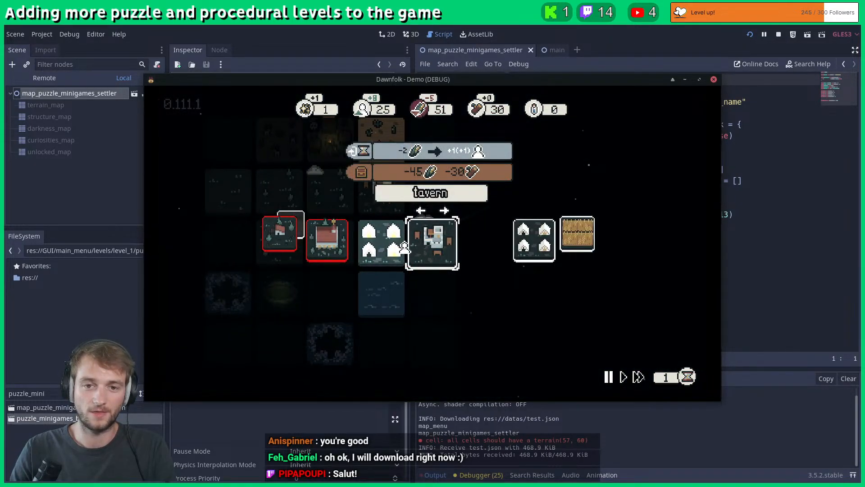
key(space)
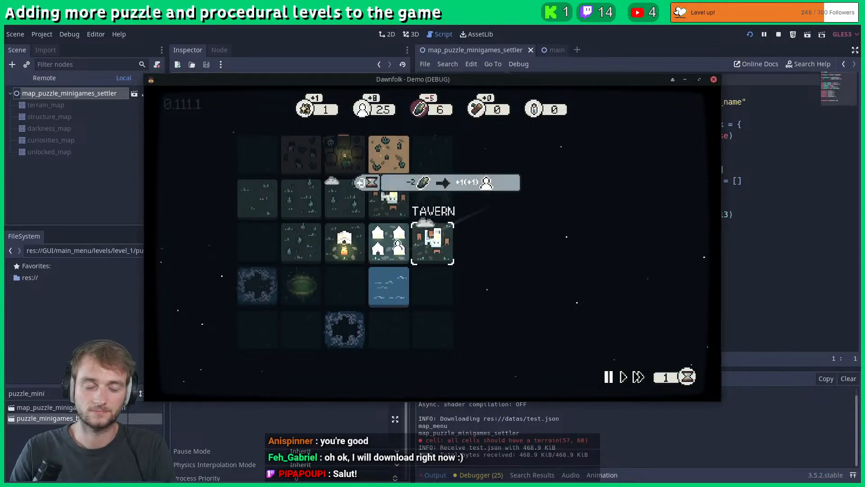
- Review the settlement layout and examine the per-turn production of home, the tents and both taverns
key(Left)
key(Left)
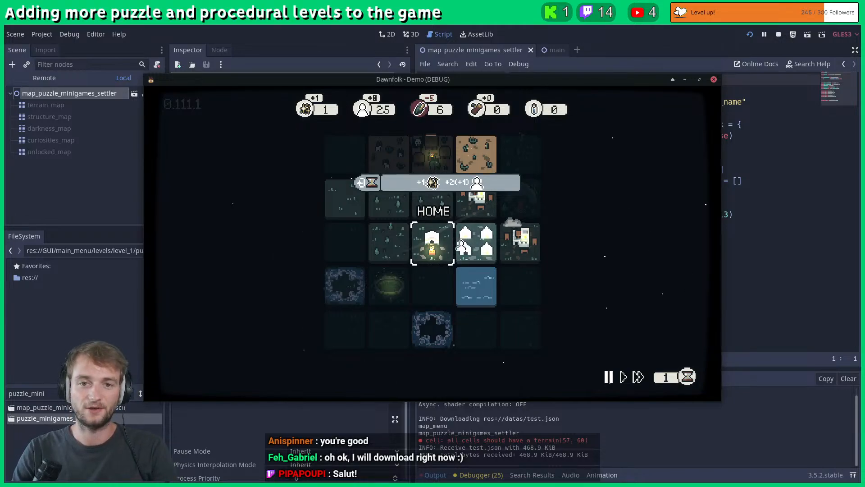
key(Escape)
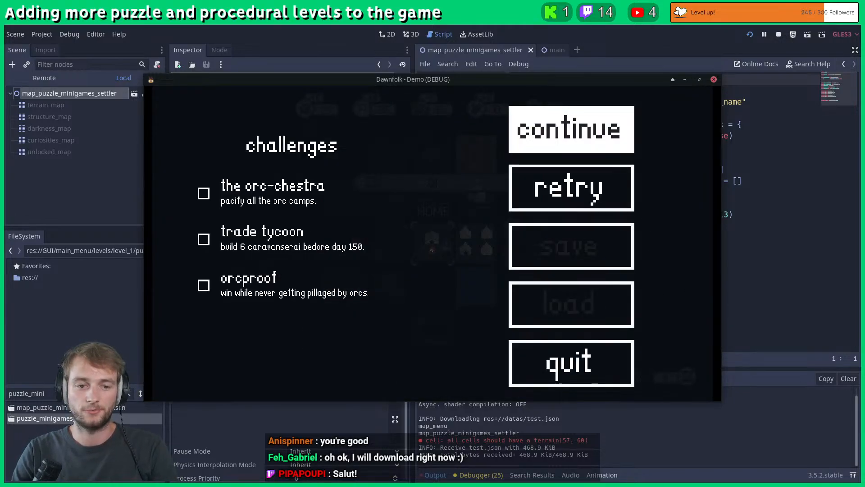
key(Escape)
key(Right)
key(Up)
key(Left)
key(Down)
key(Right)
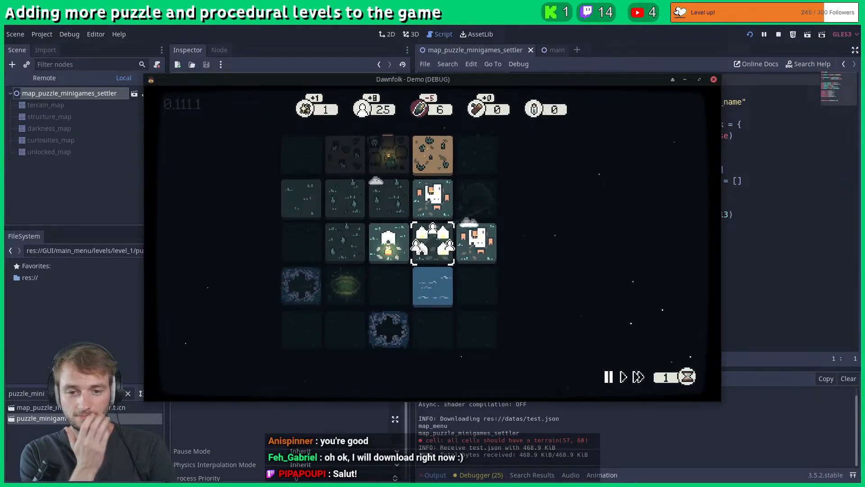
key(Up)
key(Down)
key(Right)
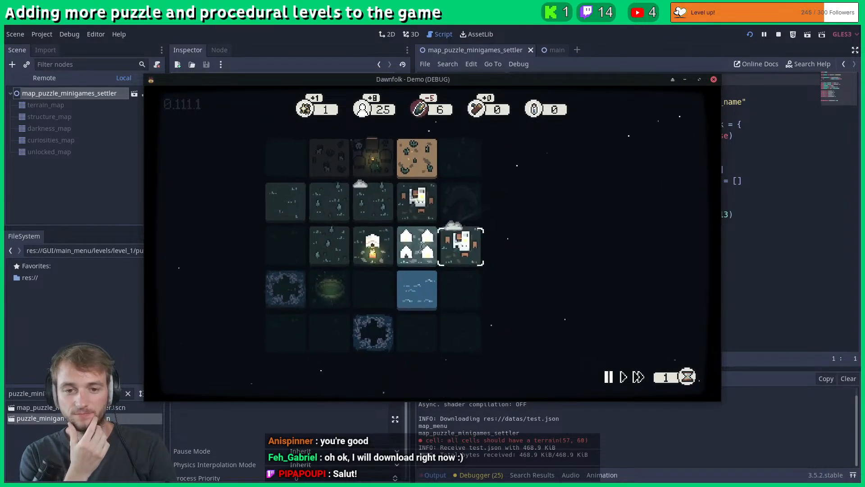
key(Left)
key(Left)
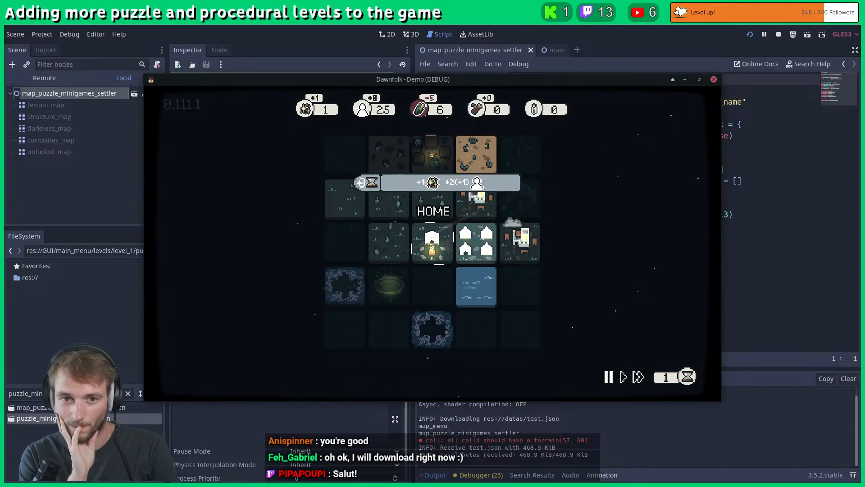
key(Right)
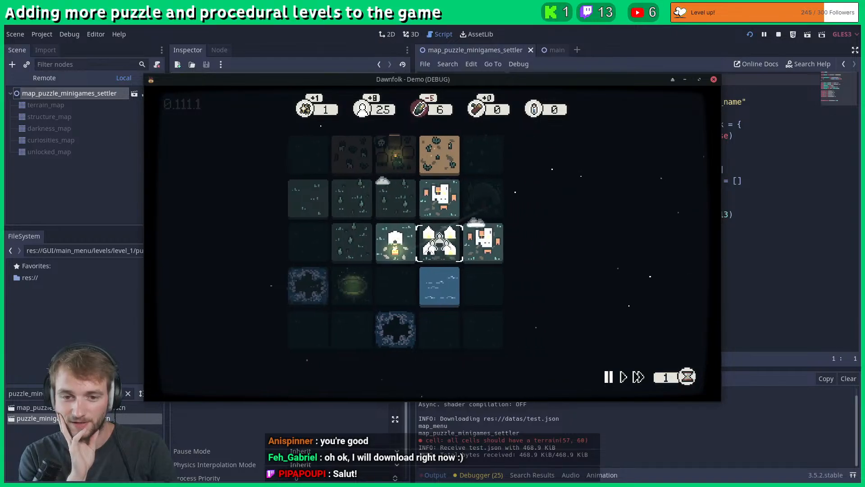
key(Up)
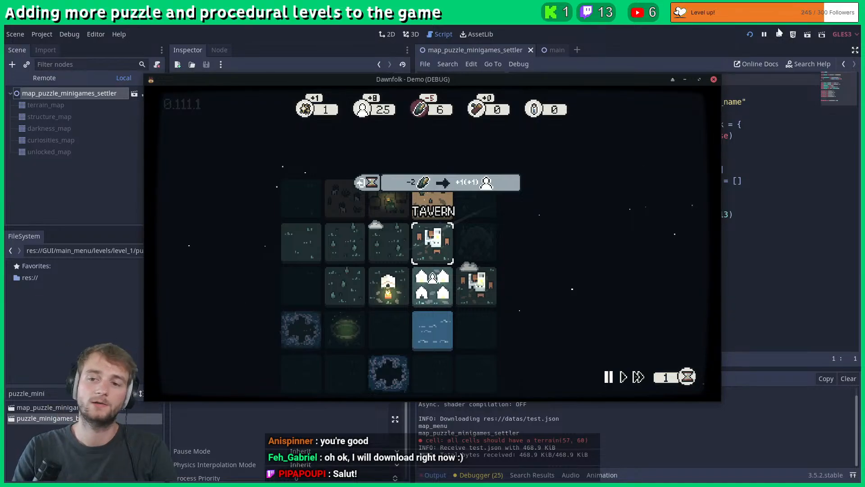
- Close the running game to return to the level scene in Godot
click(714, 79)
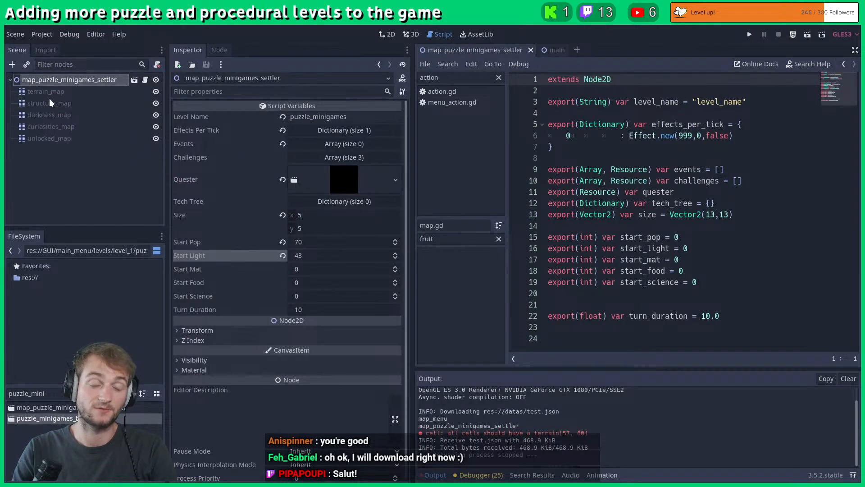
click(49, 80)
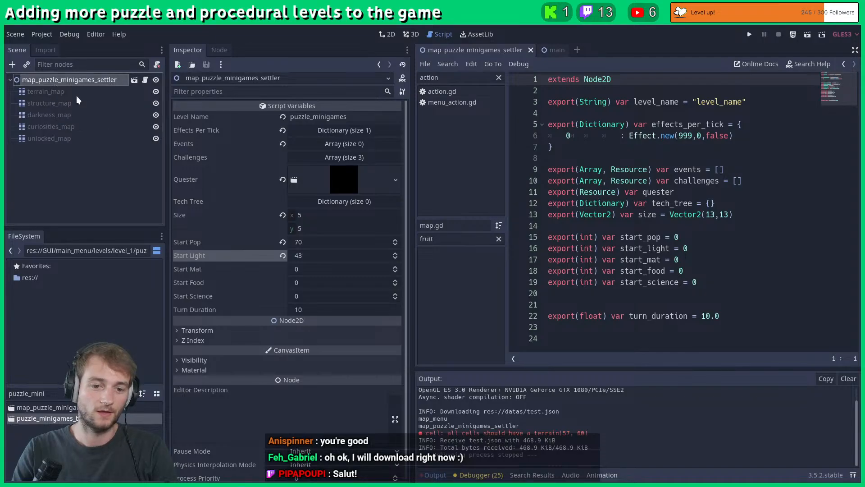
click(310, 269)
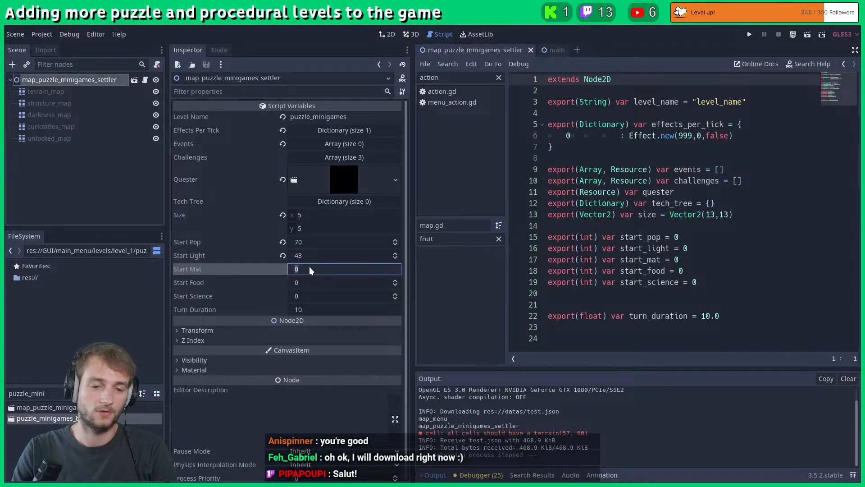
click(314, 270)
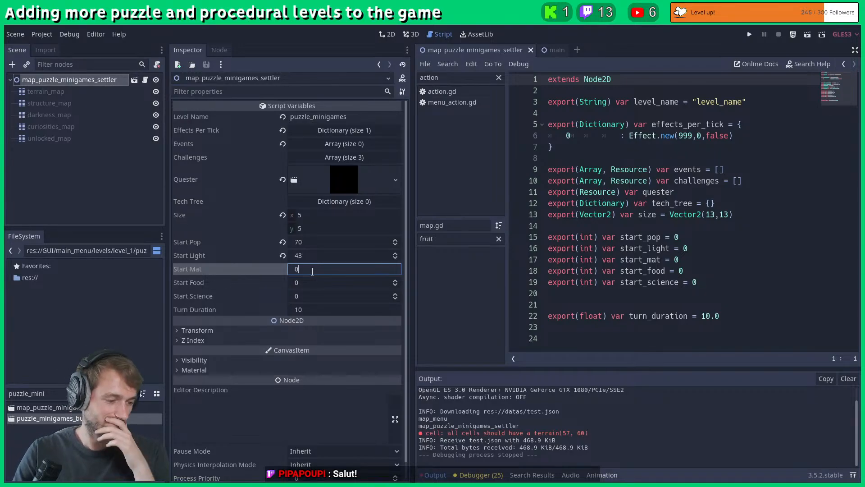
click(750, 35)
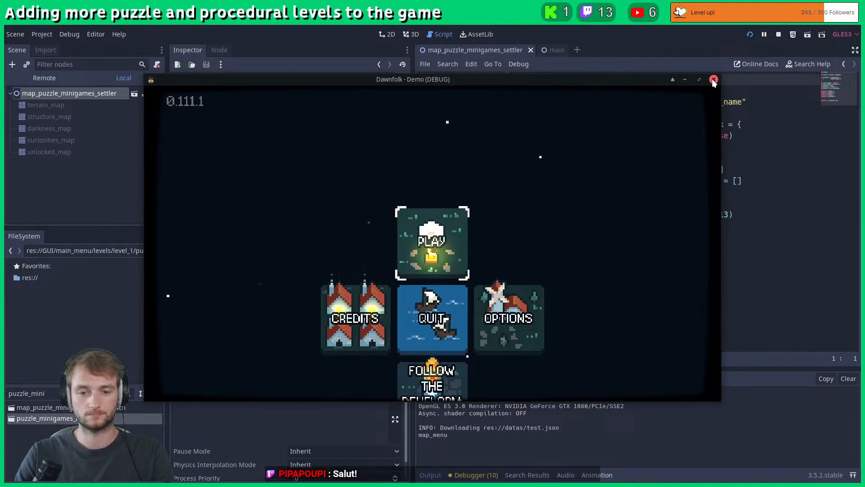
click(713, 80)
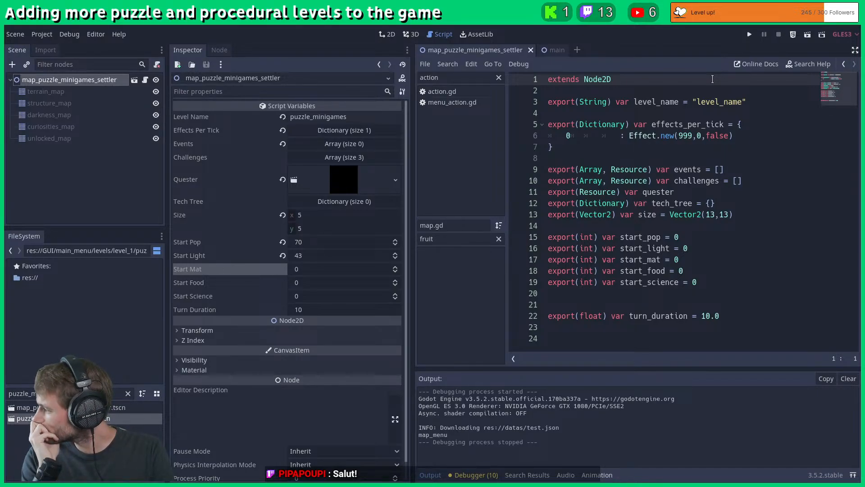
- Run the project and start the minigames puzzle level from the game's puzzle mode
click(749, 35)
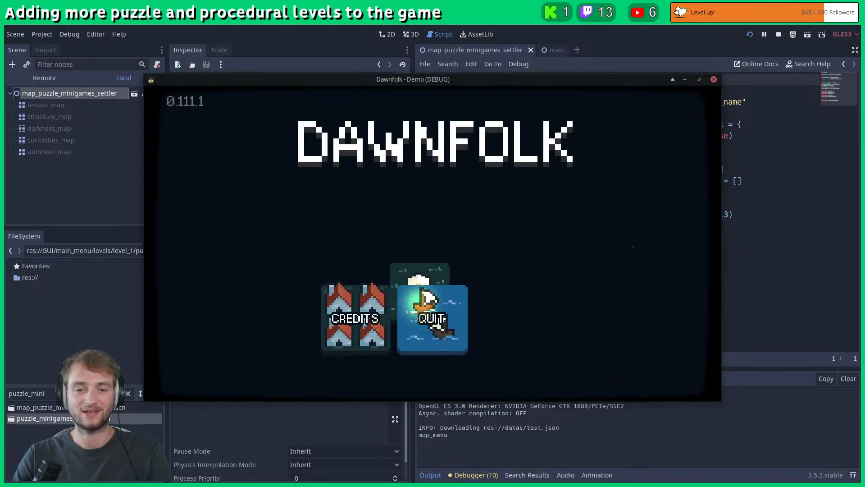
key(space)
key(Up)
key(Up)
key(Up)
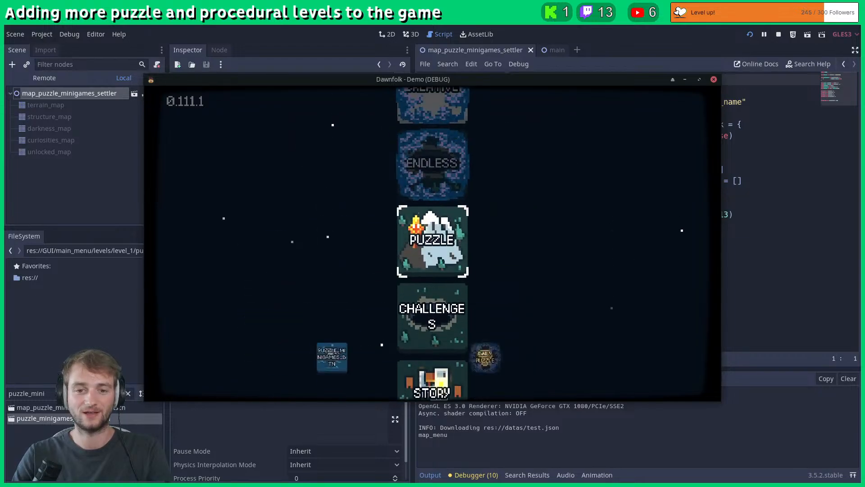
key(Left)
key(space)
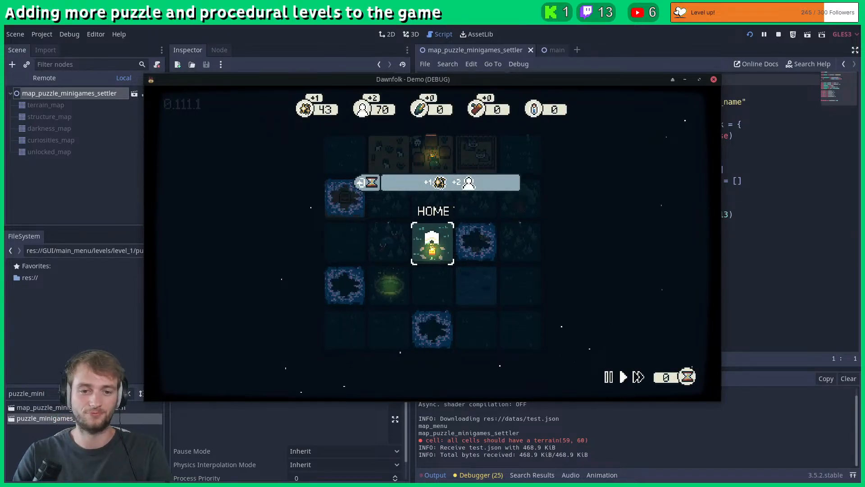
- Illuminate the cell below home and check the cost of building tents there, leaving it unbuilt
key(Down)
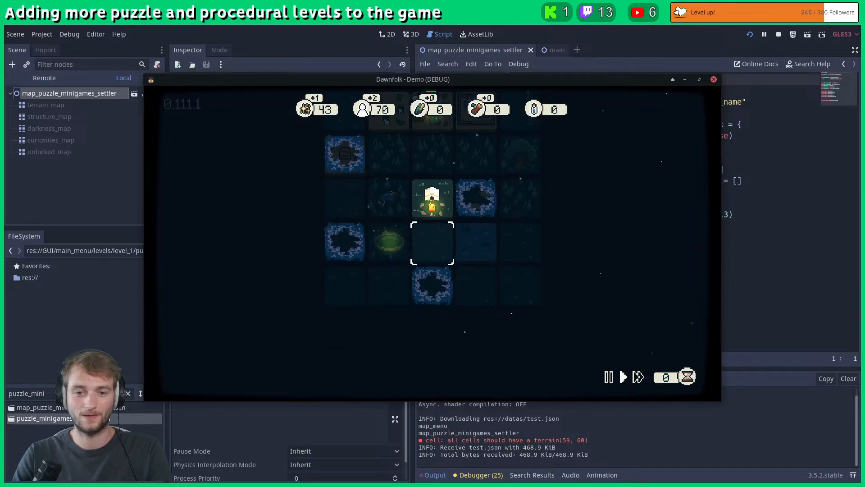
key(space)
key(space)
key(space)
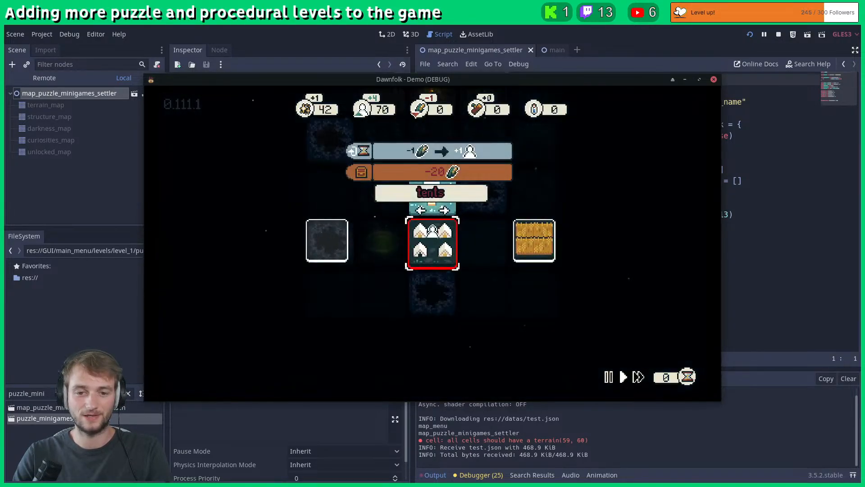
key(Escape)
key(Up)
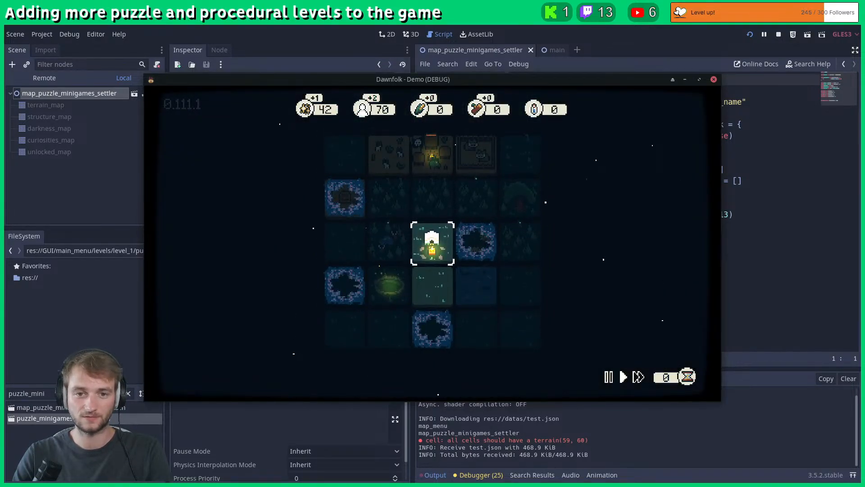
- Illuminate the forest cell directly left of home and try the hunt there
key(Left)
key(space)
- Turn on the skip minigames cheat and hunt in the forest left of home
key(space)
key(space)
key(Escape)
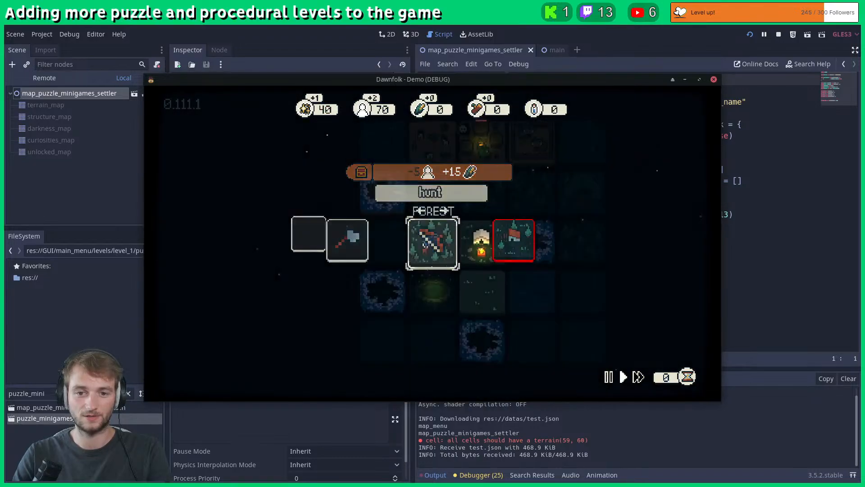
key(F1)
click(223, 180)
key(F1)
key(space)
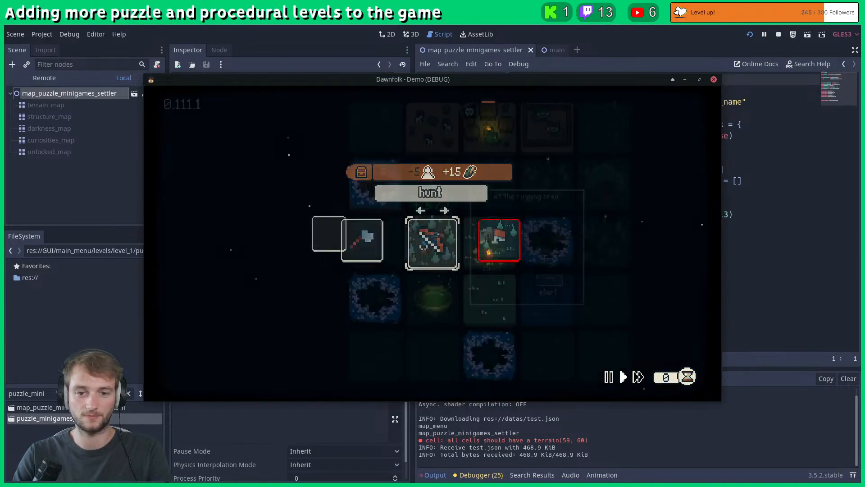
key(space)
- Apply the Get Rich! cheat and return to the plain cell below home
key(Right)
key(F1)
click(247, 138)
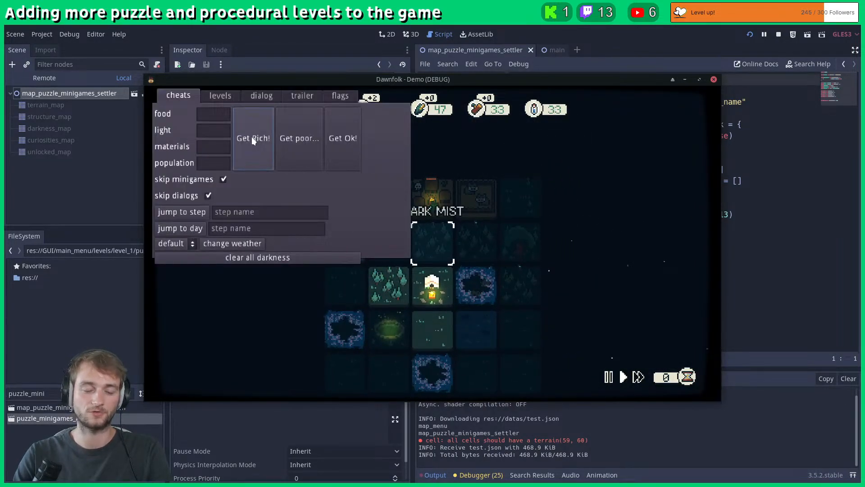
key(F1)
key(Down)
key(F1)
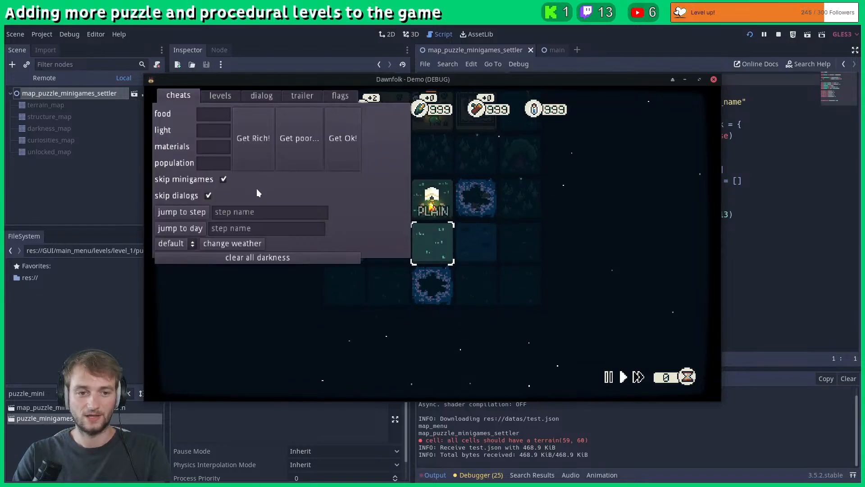
key(F1)
- Build tents on the plain below home, compare their upgrades and turn them into a carpentry workshop
key(space)
key(space)
key(space)
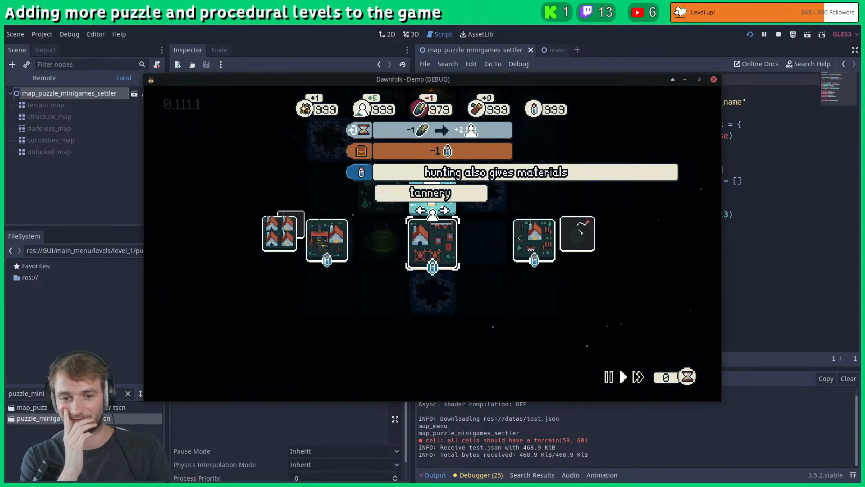
key(Left)
key(Left)
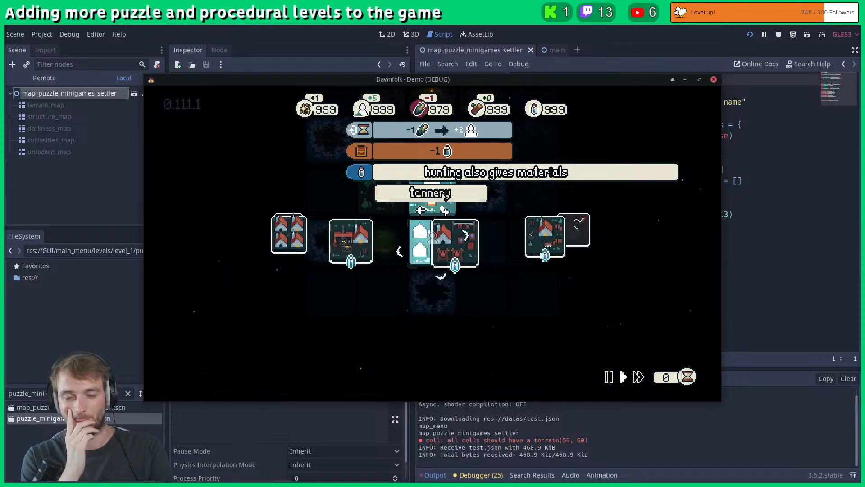
key(Left)
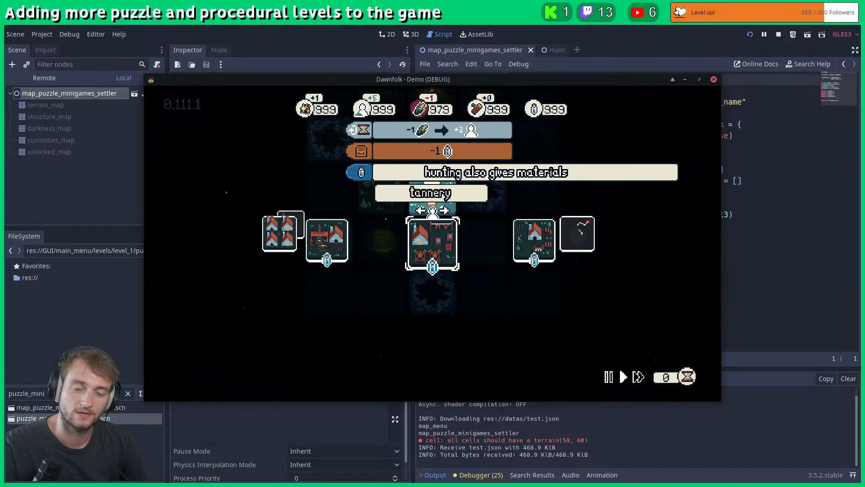
key(Right)
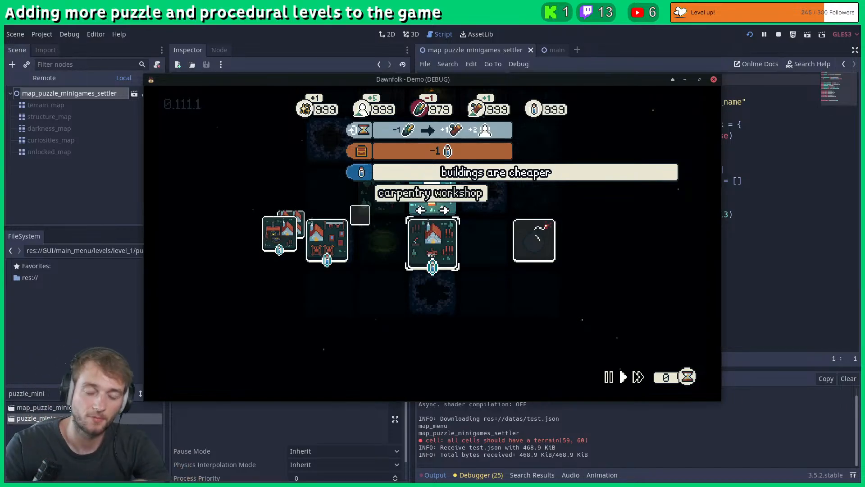
key(space)
key(Up)
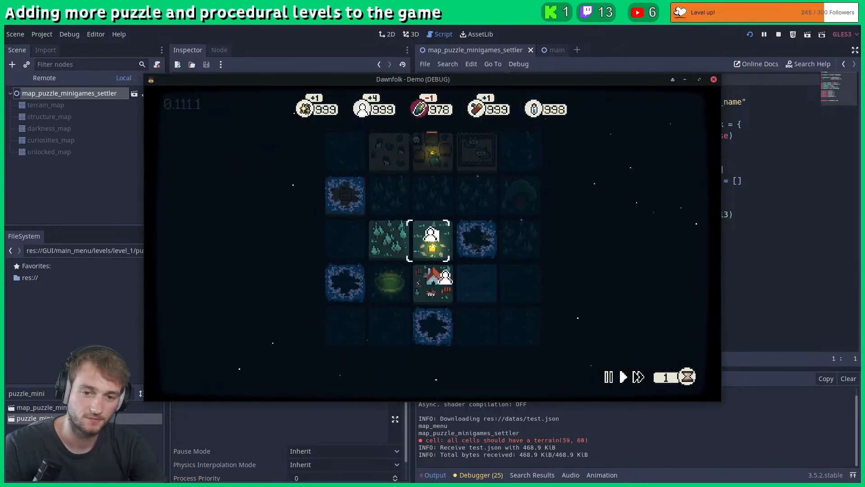
- Chop the forest left of home, using the skip minigames cheat to bypass the chopping minigame
key(Left)
key(space)
key(space)
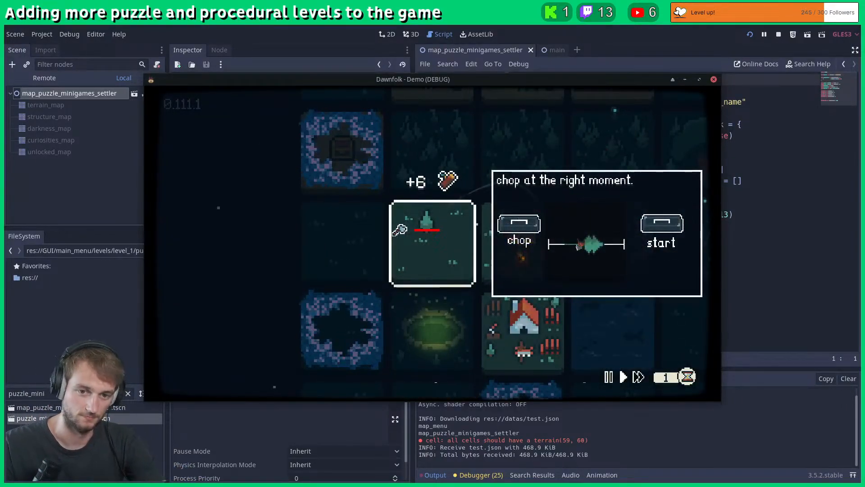
key(Escape)
key(F1)
click(223, 179)
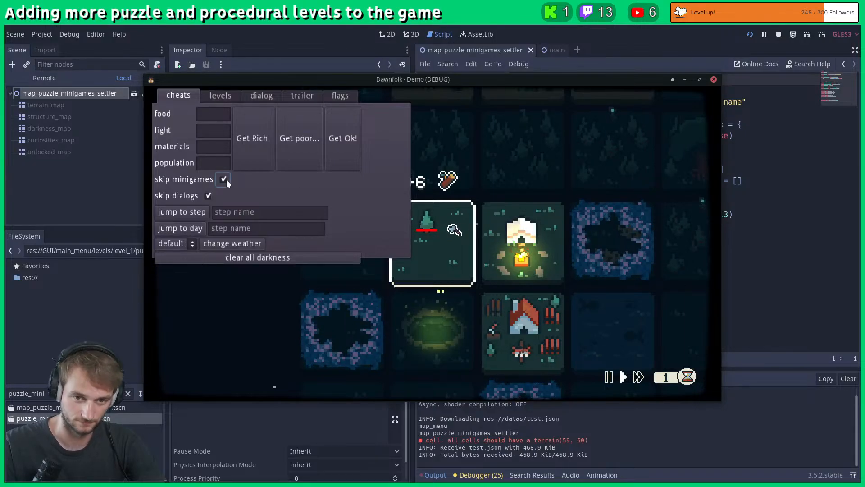
key(F1)
key(space)
- Illuminate the forest cell diagonally above home to the left and build tents on the cleared cell below it
key(Up)
key(space)
key(space)
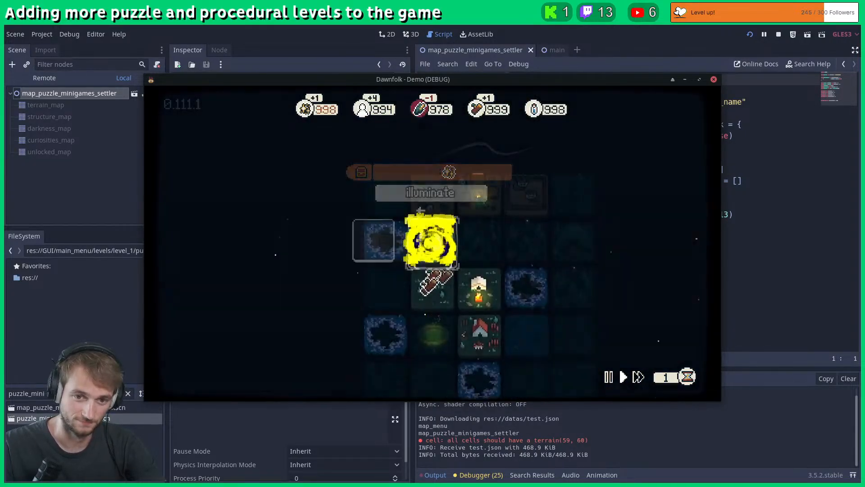
key(Down)
key(space)
- Chop the forest above the tents and check the cost of building a tavern on the cleared cell
key(space)
key(Up)
key(space)
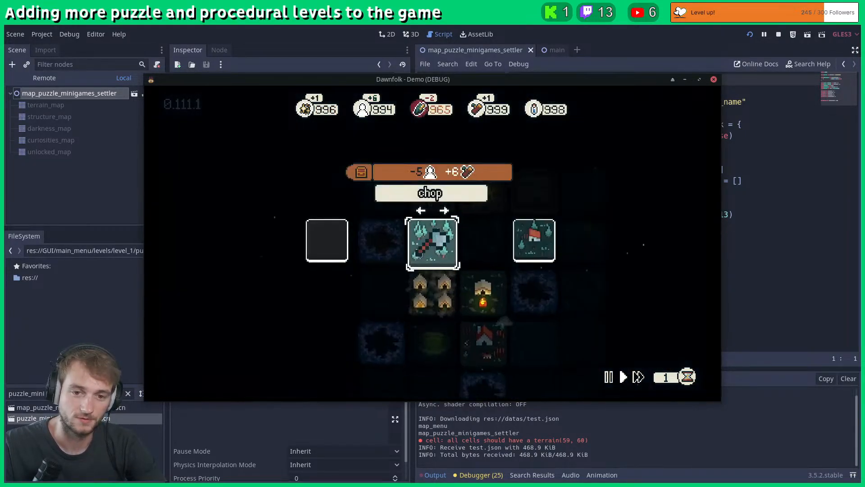
key(space)
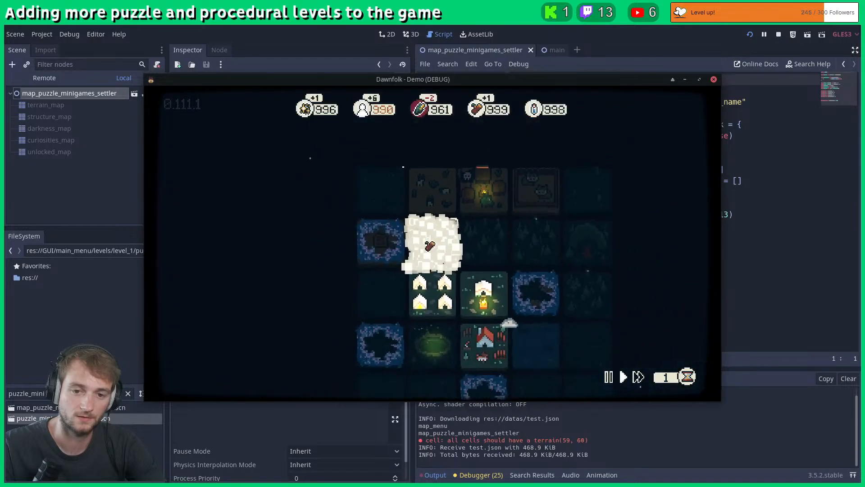
key(space)
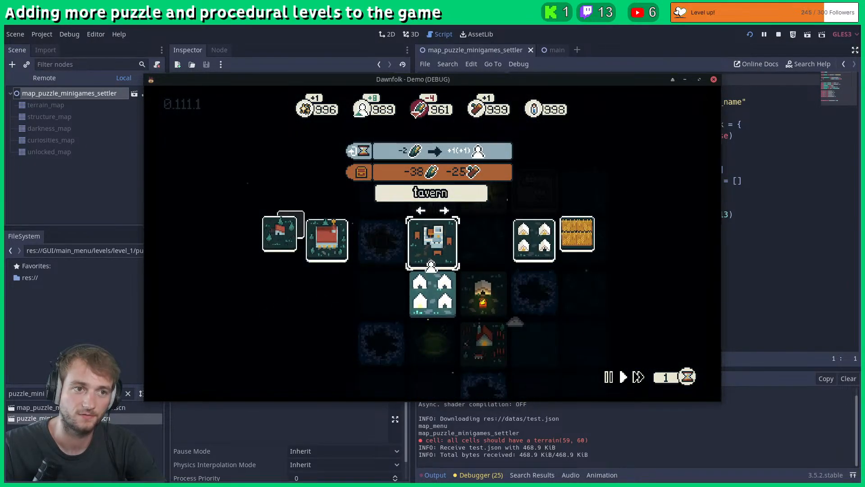
- Switch to the Level design puzzles note and review the Mini-games Puzzle goal, materials and food budget
key(alt+Tab)
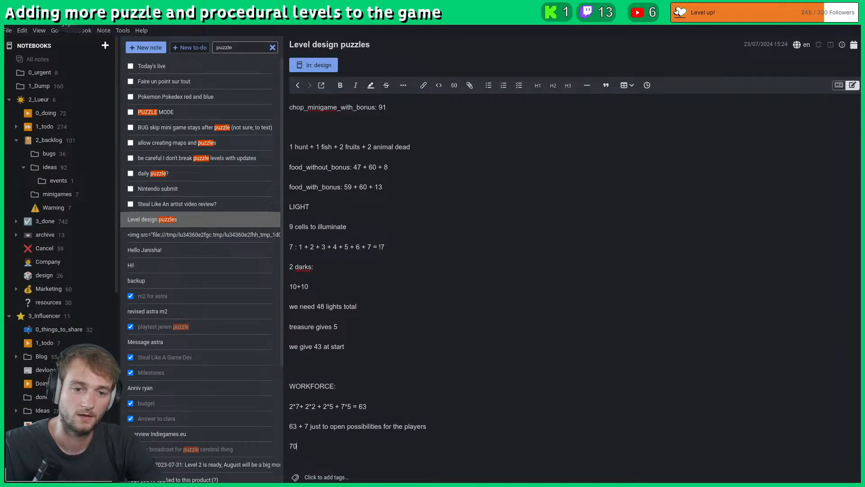
scroll(363, 334, up, 7)
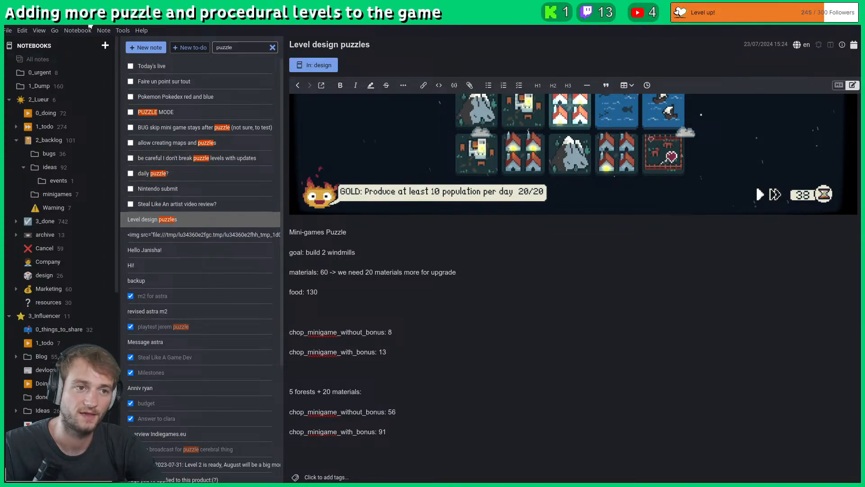
key(alt+Tab)
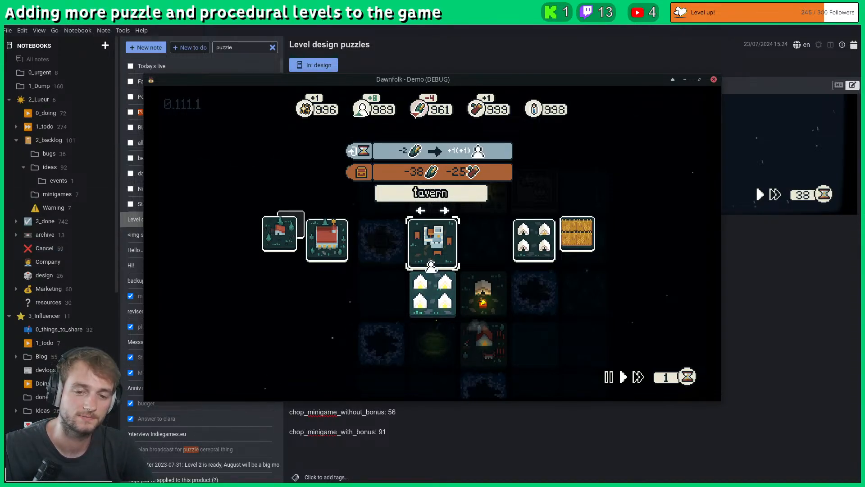
- Switch to Godot, search the project files for build_for and open action_build_forum.tres to examine its building cost
key(alt+Tab)
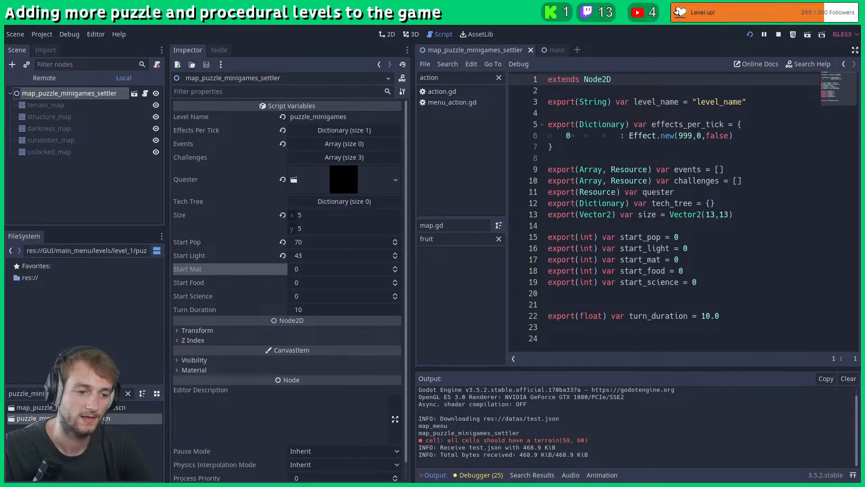
drag(13, 381, 4, 384)
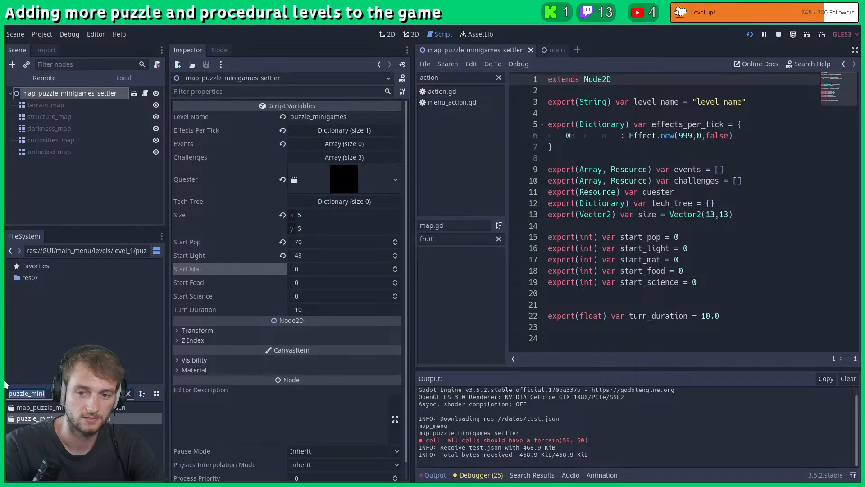
text(build_for)
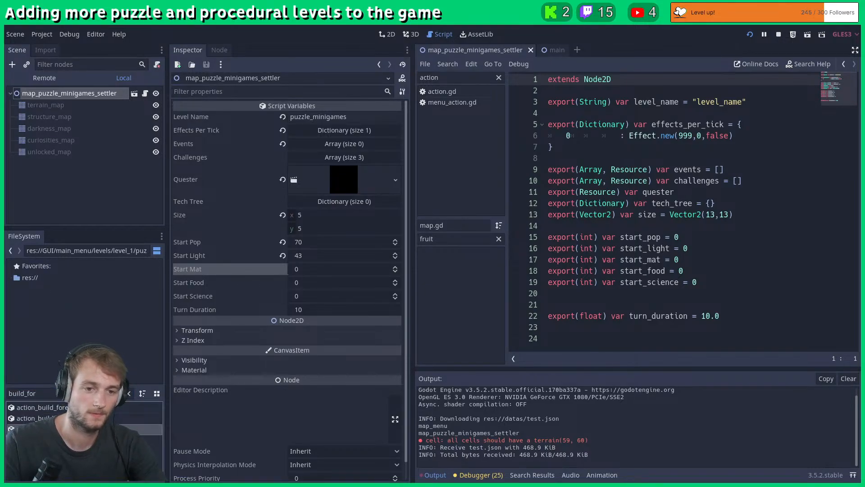
double_click(36, 428)
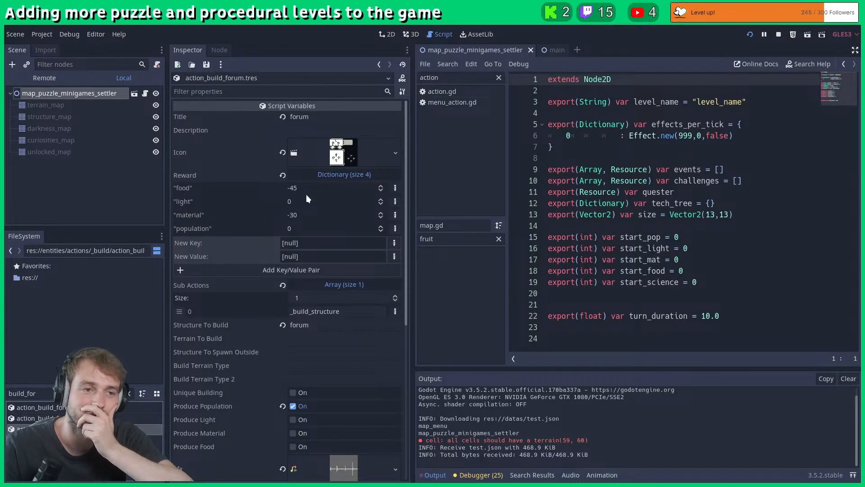
- Switch back to the running Dawnfolk game and leave the tavern construction choice without building
click(61, 21)
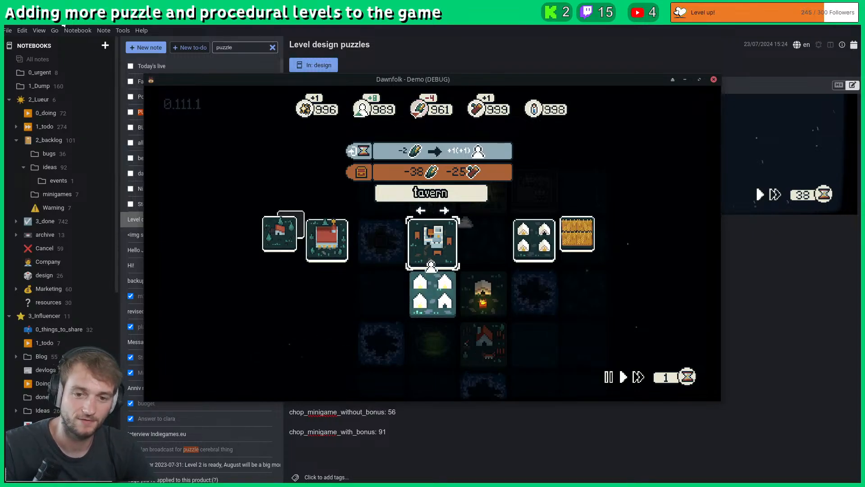
key(Escape)
key(Right)
key(Down)
key(Down)
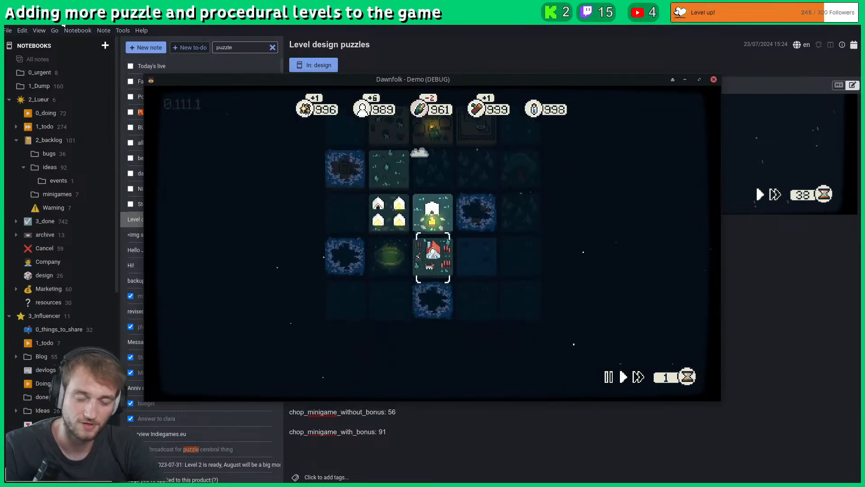
key(Up)
key(Up)
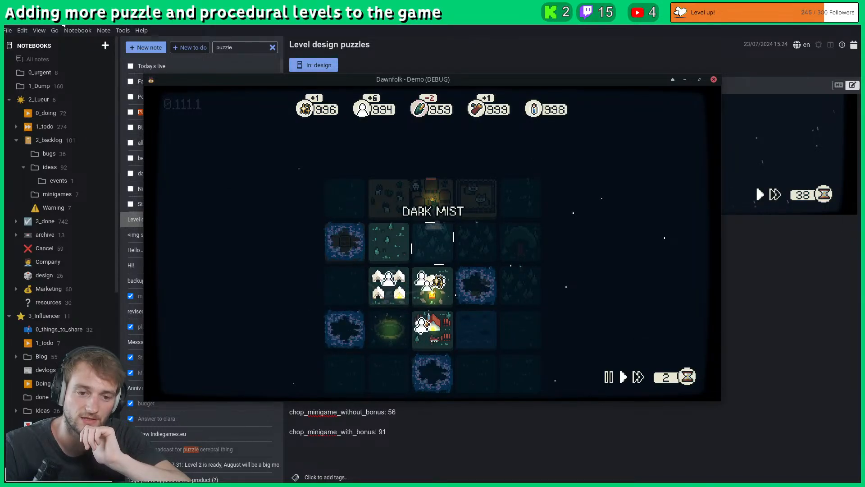
key(Left)
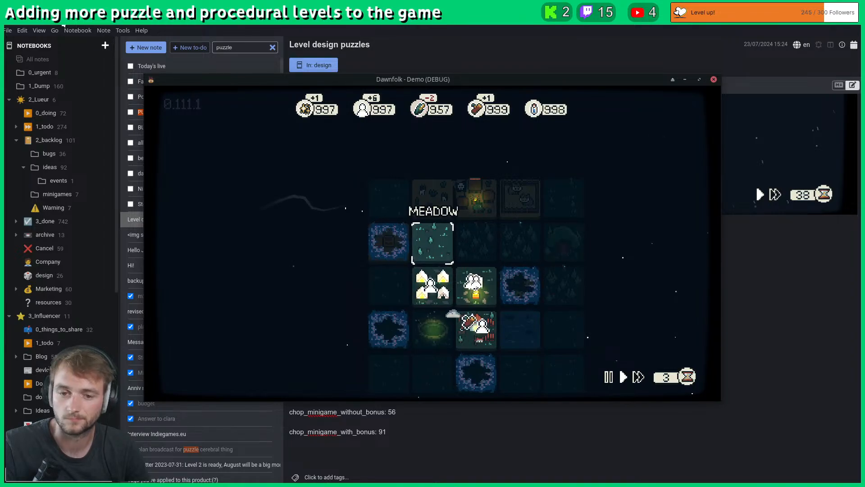
key(Down)
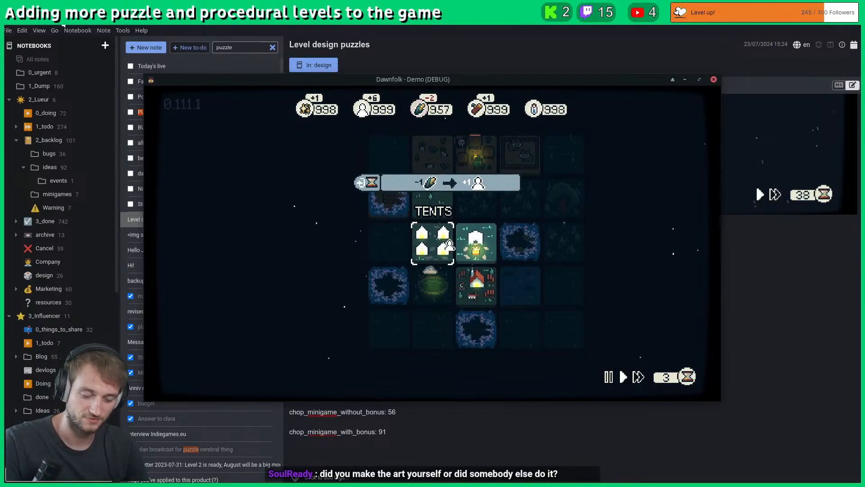
key(Up)
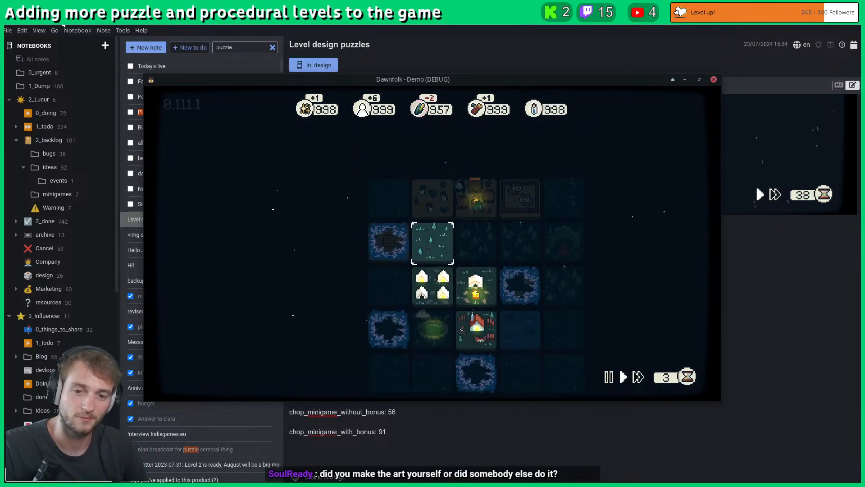
key(Up)
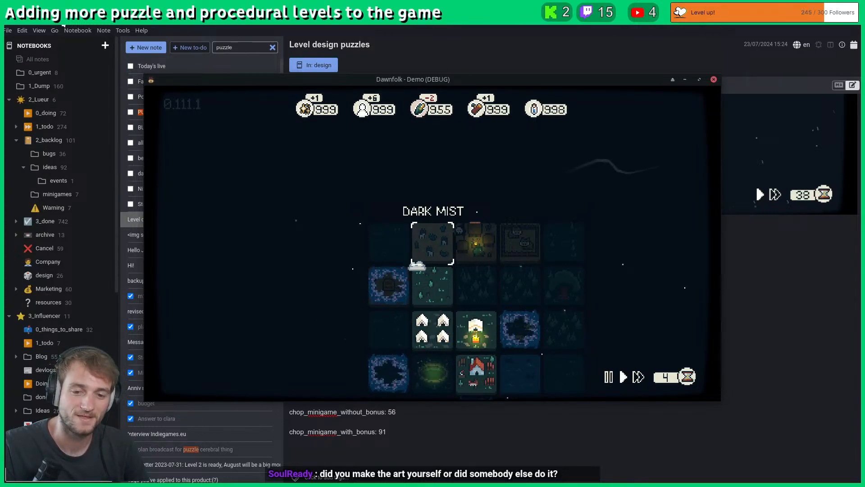
key(Down)
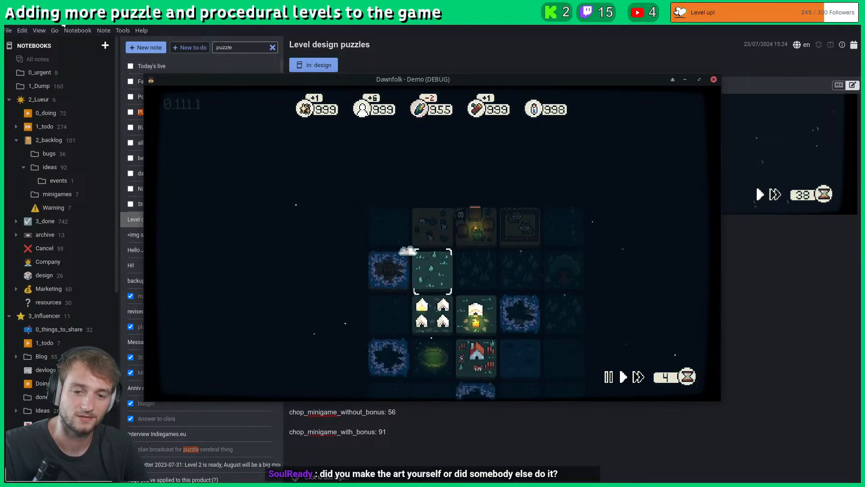
key(Right)
key(Down)
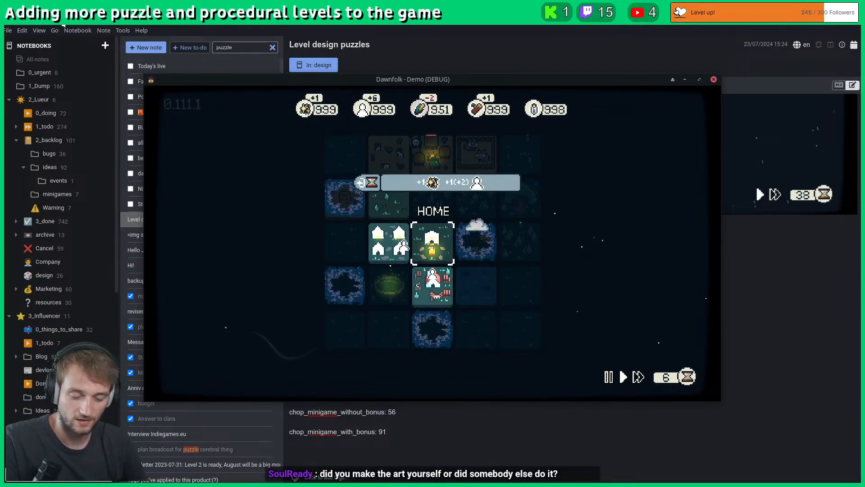
- Examine the pixel art of the home, tents, carpentry workshop and meadow cells up close
scroll(433, 244, up, 5)
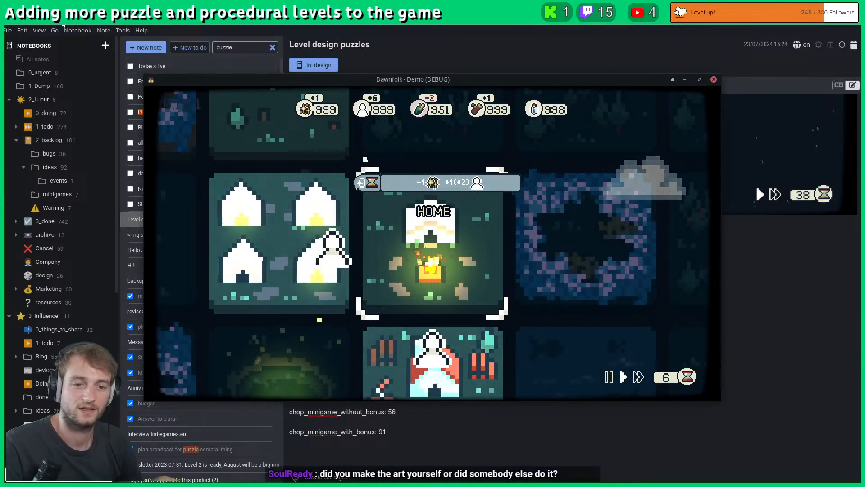
mouse_move(329, 251)
mouse_down()
mouse_move(487, 247)
mouse_move(327, 245)
mouse_up()
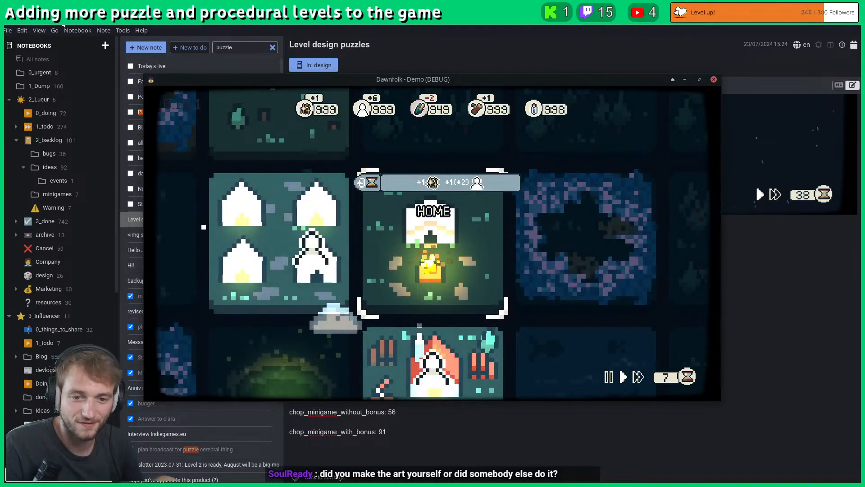
key(Down)
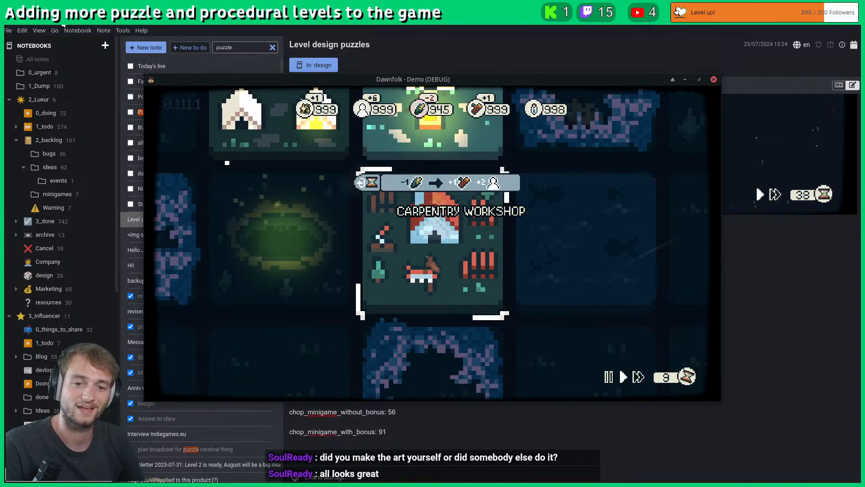
scroll(433, 243, down, 1)
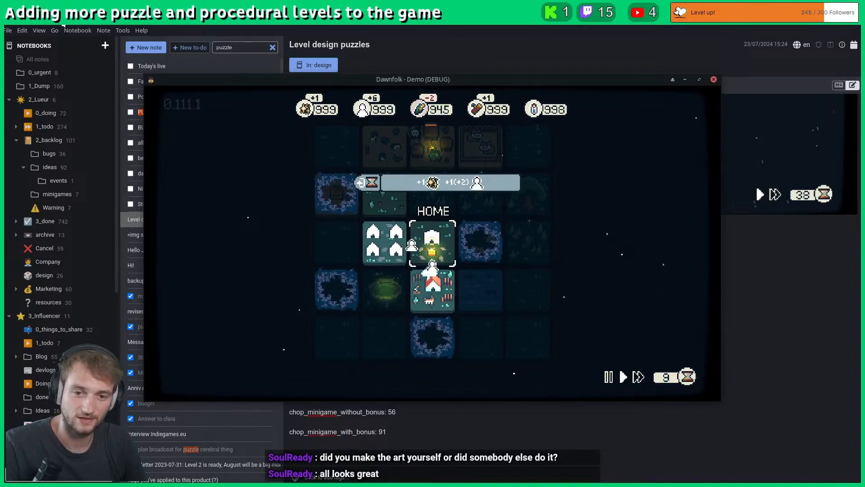
key(Up)
key(Left)
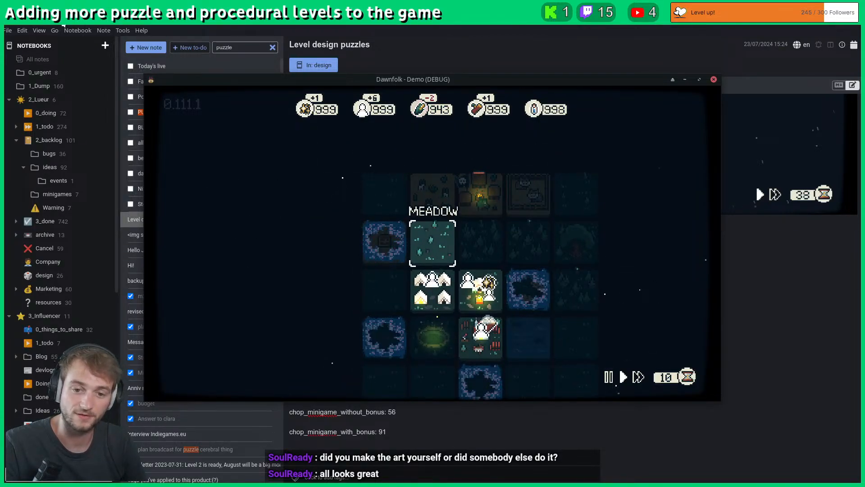
key(minus)
scroll(433, 243, up, 5)
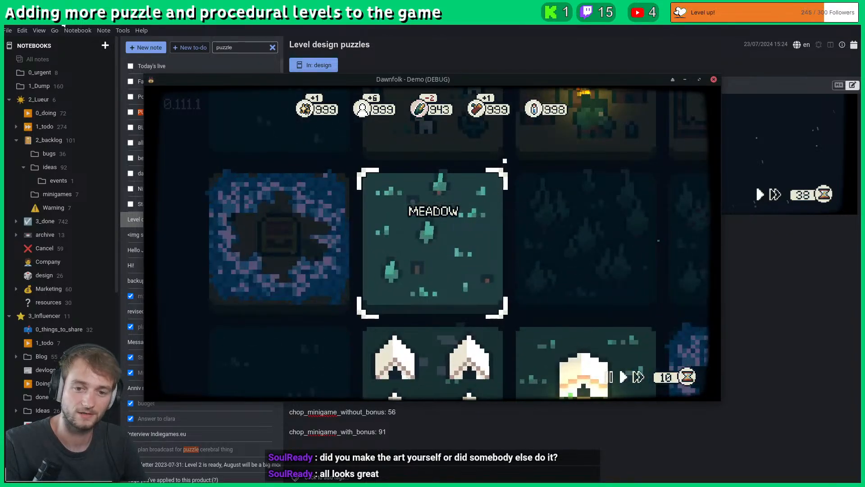
scroll(432, 243, down, 4)
key(Up)
key(Down)
key(Right)
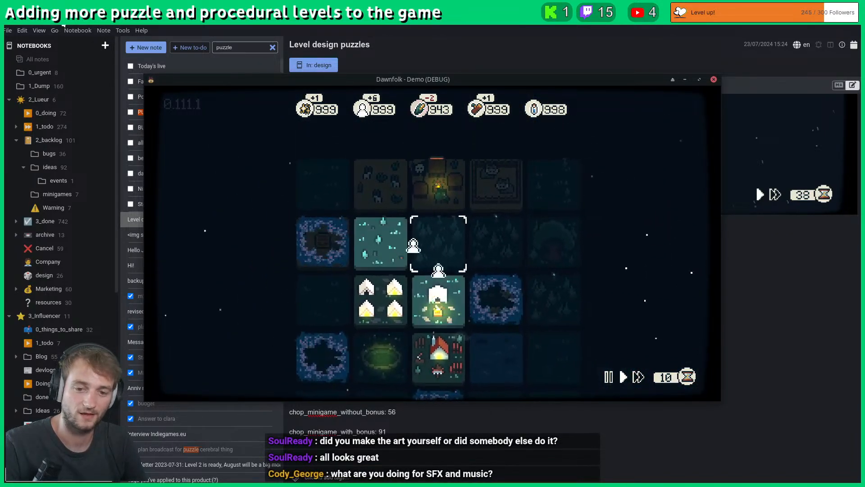
key(Down)
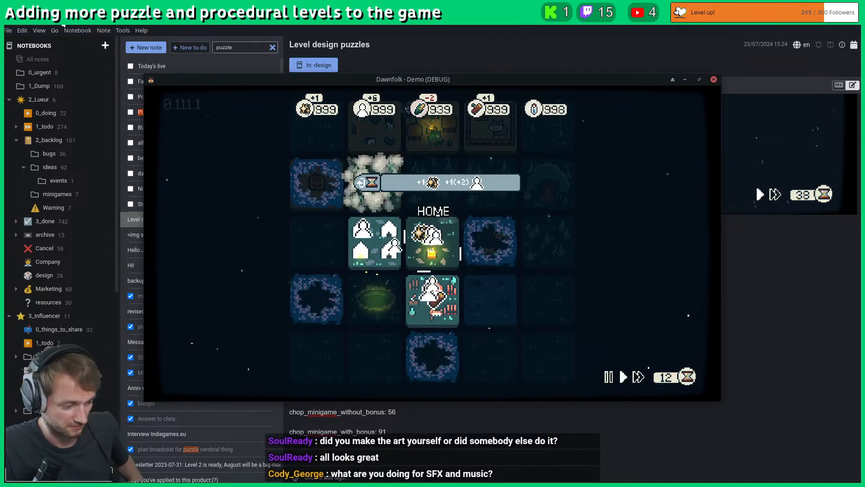
key(Up)
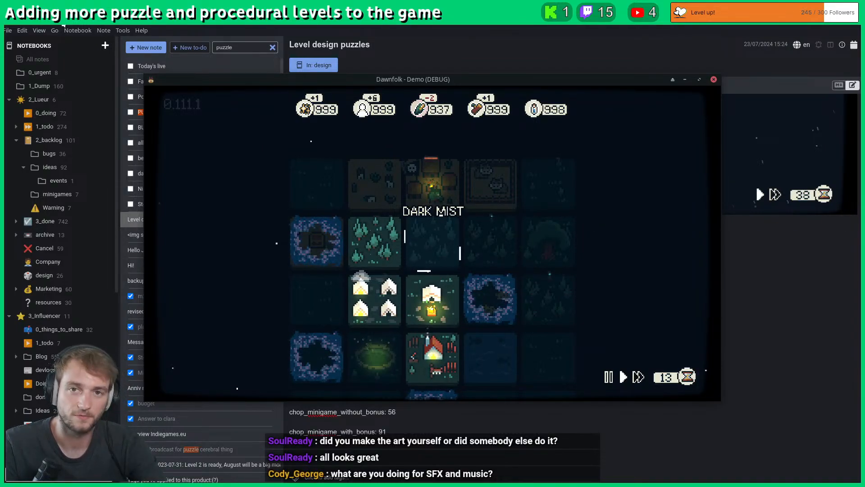
key(Right)
key(Down)
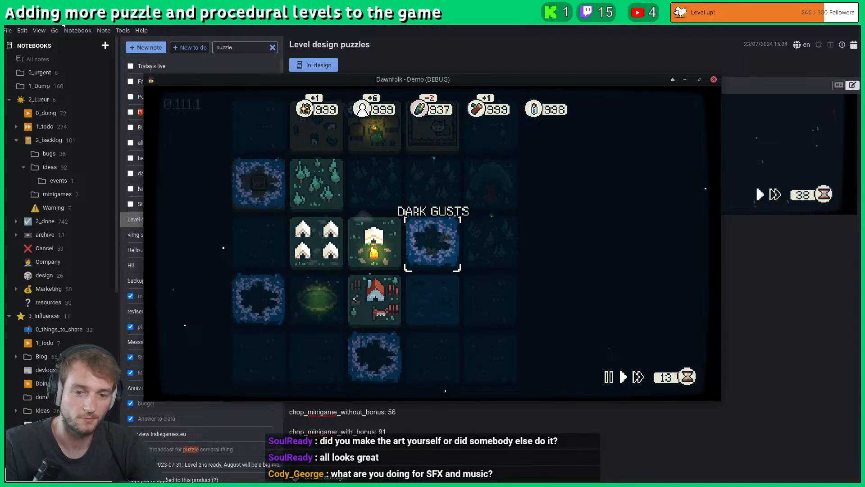
key(Left)
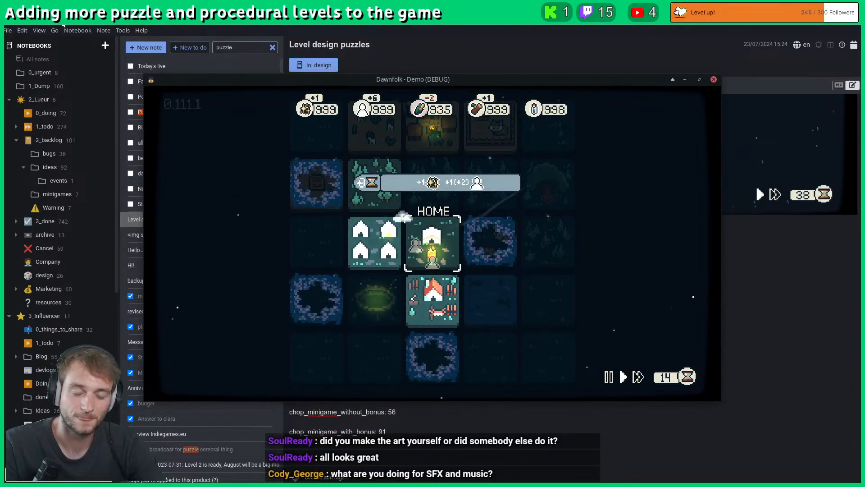
key(Up)
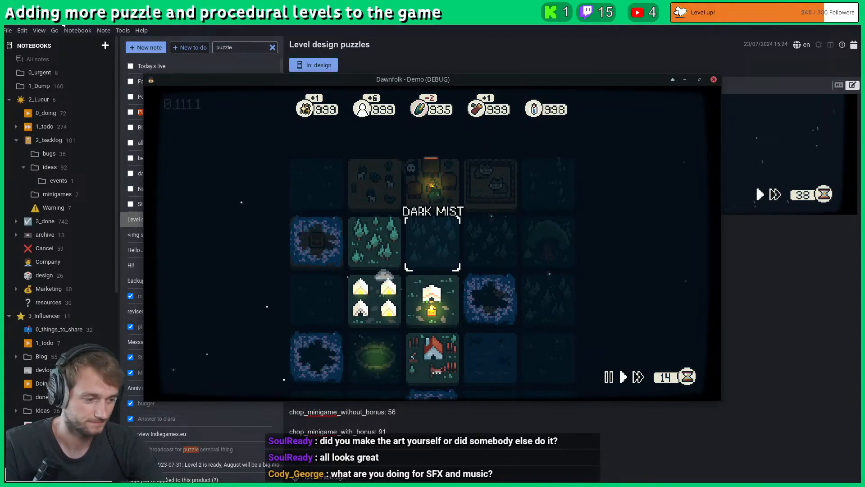
key(Right)
key(Right)
key(Down)
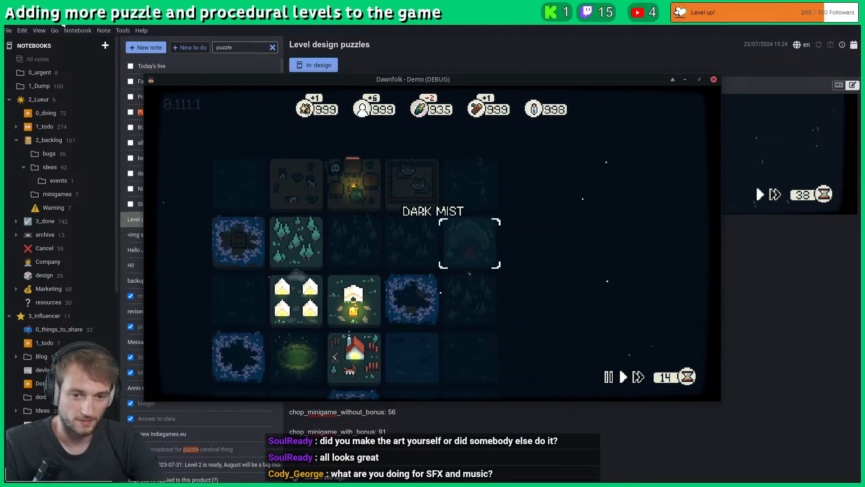
key(minus)
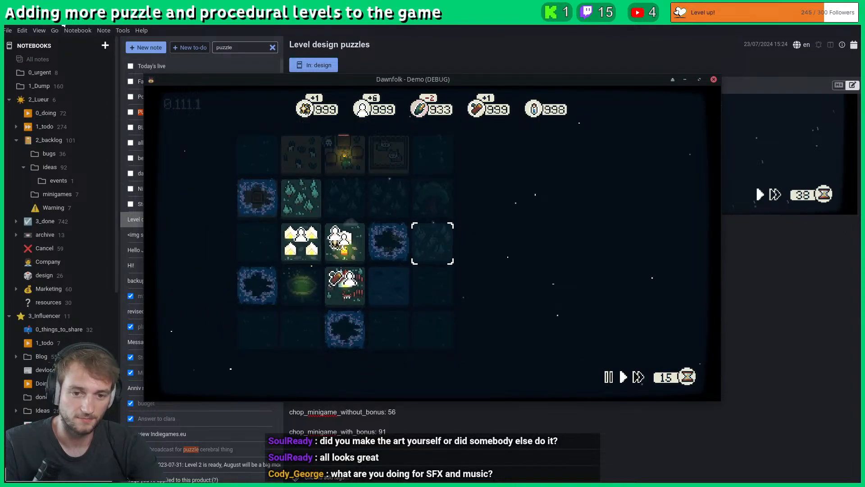
key(Left)
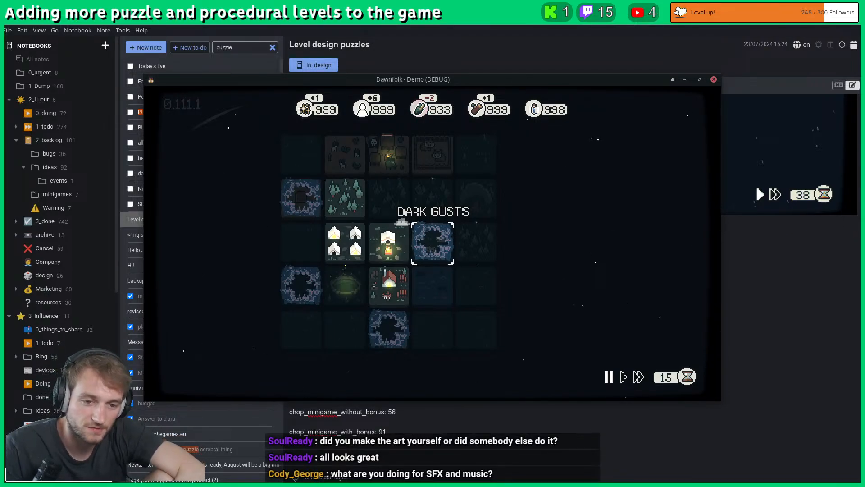
- Close the running game and switch to Godot to view the map_puzzle_minigames_settler level in 2D
click(714, 79)
key(alt+Tab)
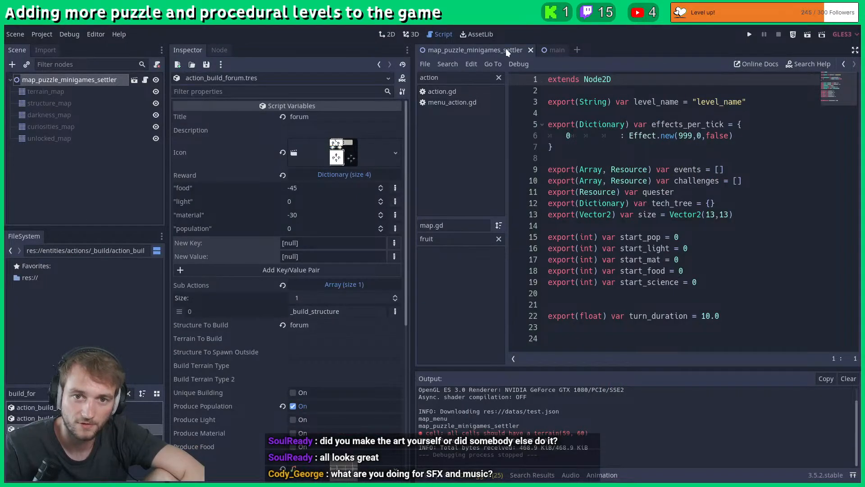
click(393, 35)
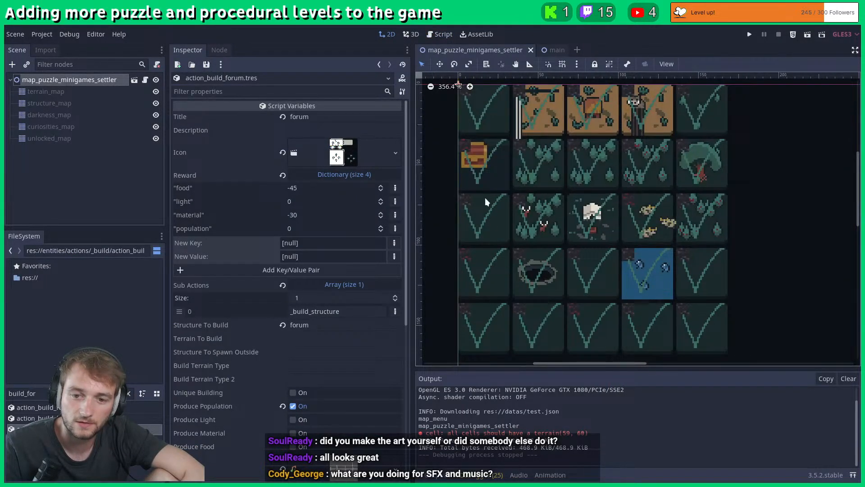
scroll(552, 305, down, 1)
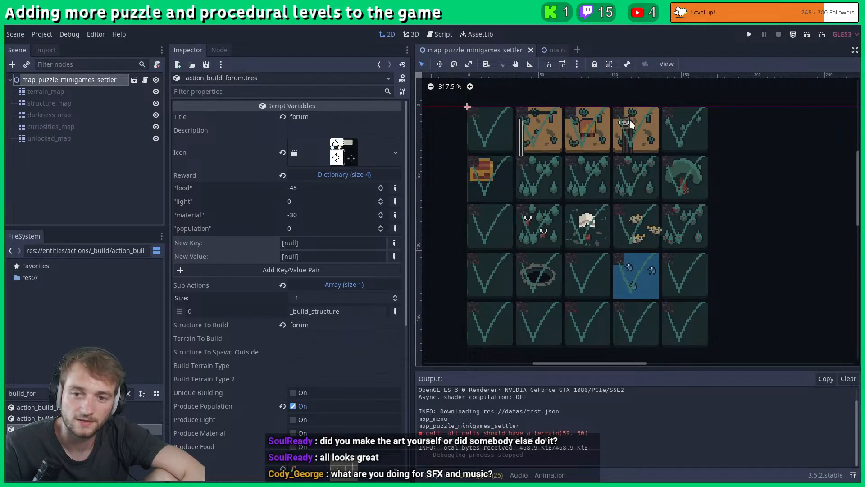
middle_drag(649, 298, 625, 282)
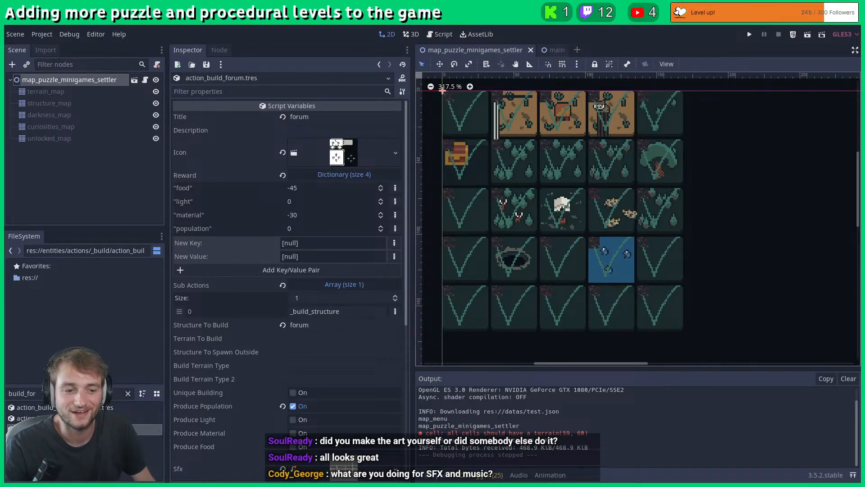
- Search the project files for forum, open the forum scene and examine its market build action
double_click(68, 393)
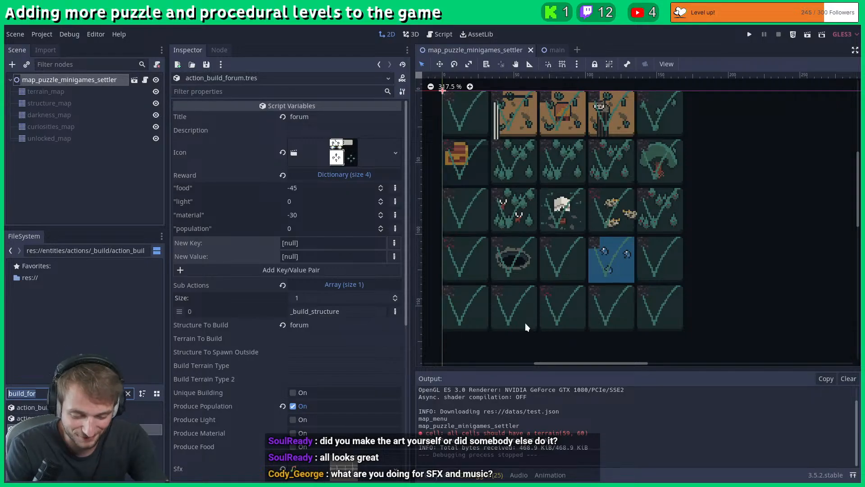
text(forum)
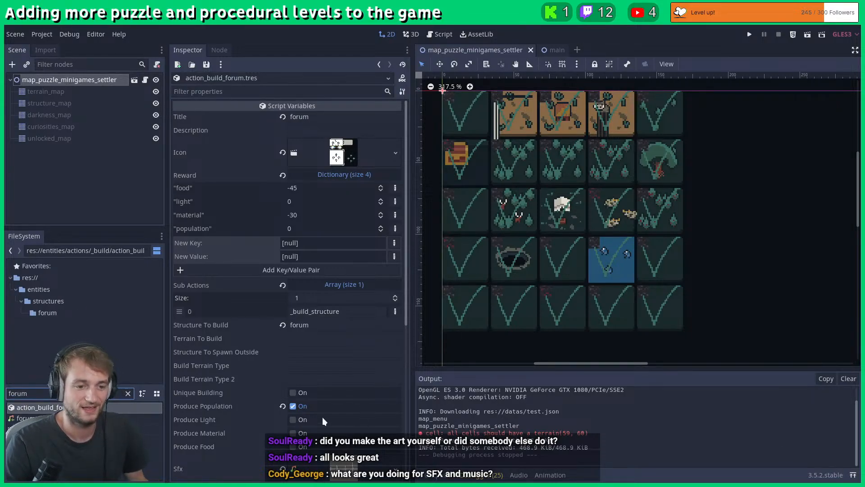
double_click(68, 430)
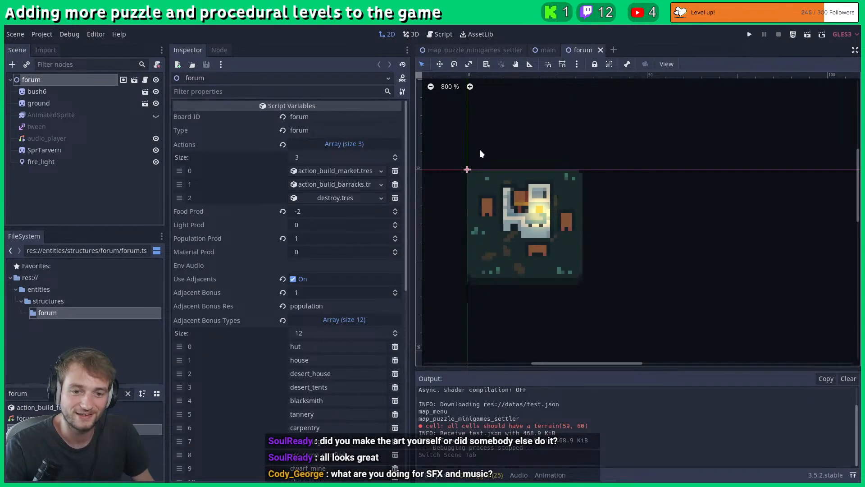
click(341, 184)
click(344, 171)
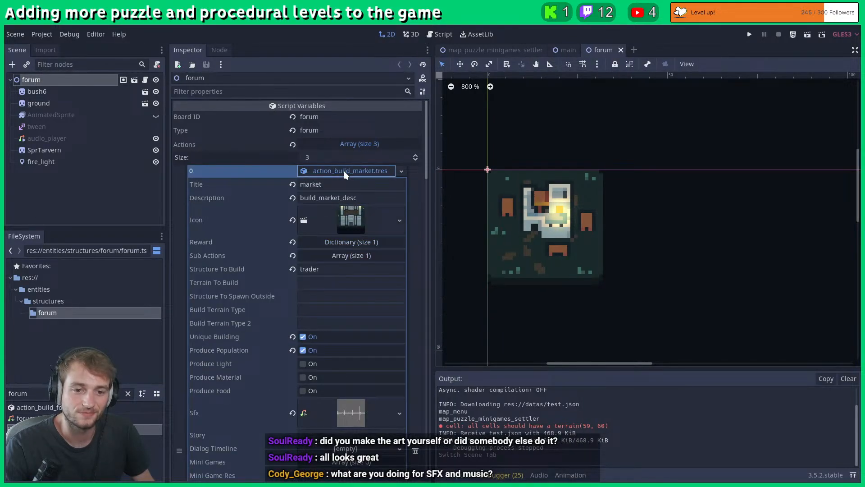
drag(427, 162, 437, 145)
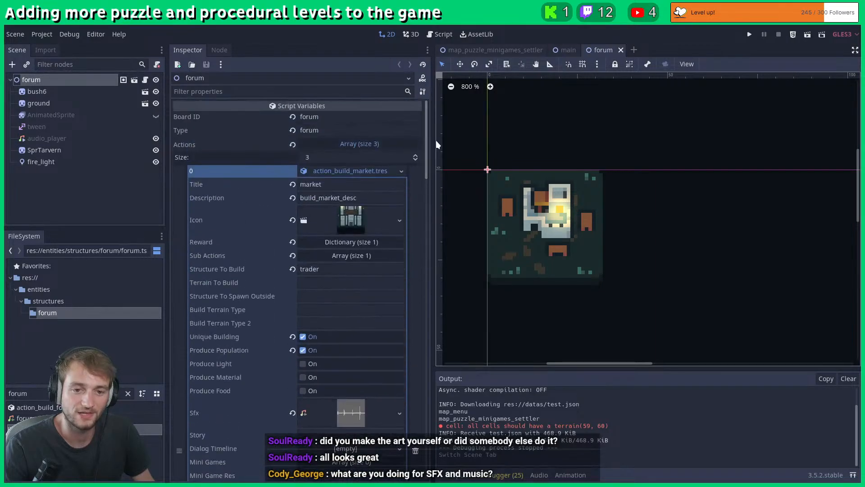
- Open action_build_forum.tres and set its "material" reward value to -32
click(55, 408)
double_click(56, 408)
click(304, 215)
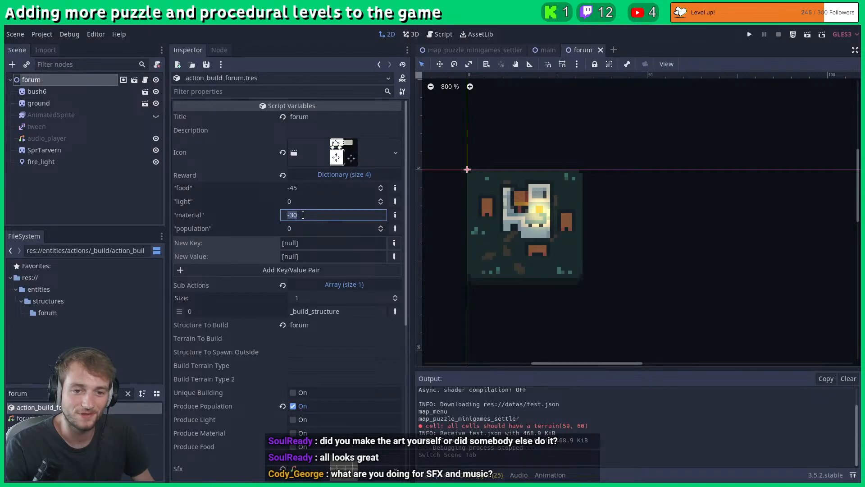
click(305, 214)
key(BackSpace)
text(2)
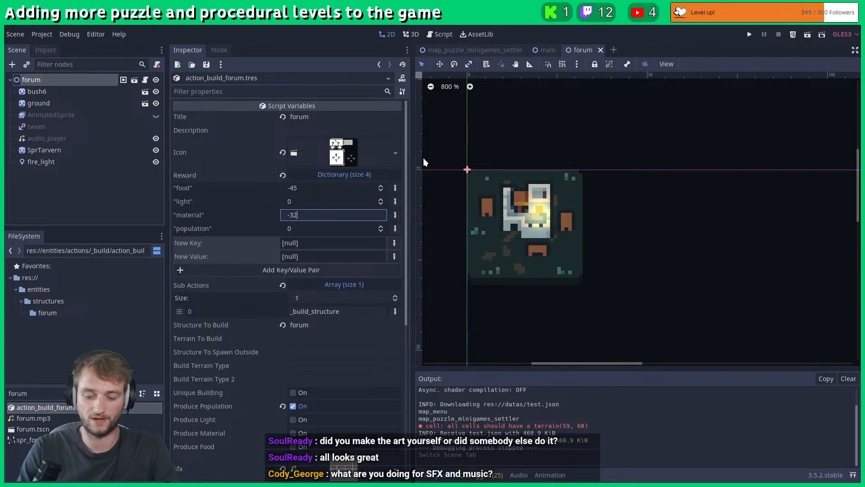
- Set the forum build action's "material" reward to -30 and run the project
key(BackSpace)
text(0)
key(Return)
click(751, 37)
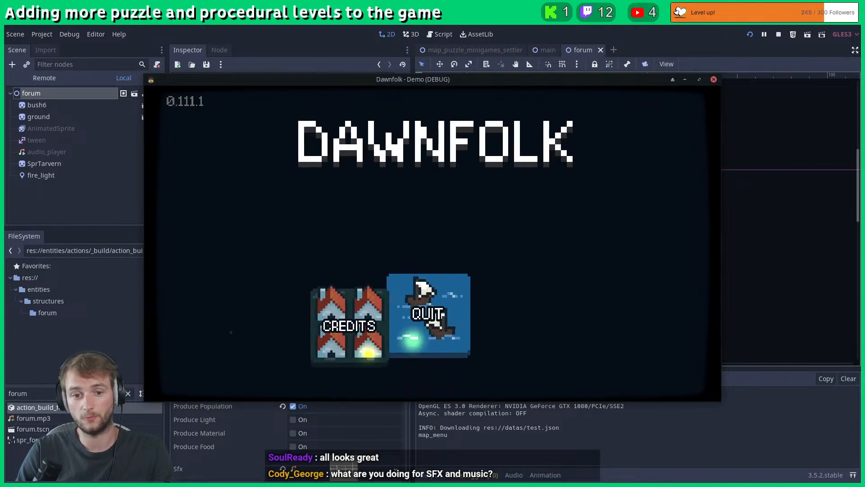
- Start the puzzle minigames level from the game's main menu
key(Up)
key(Up)
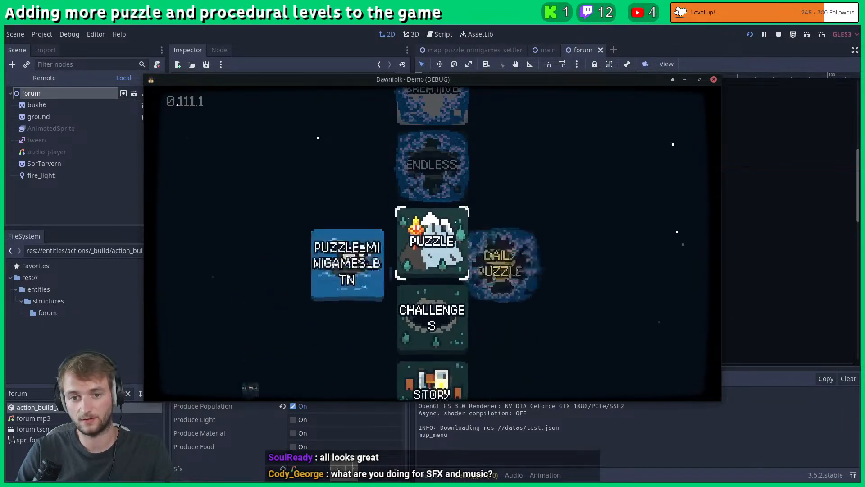
key(Left)
key(space)
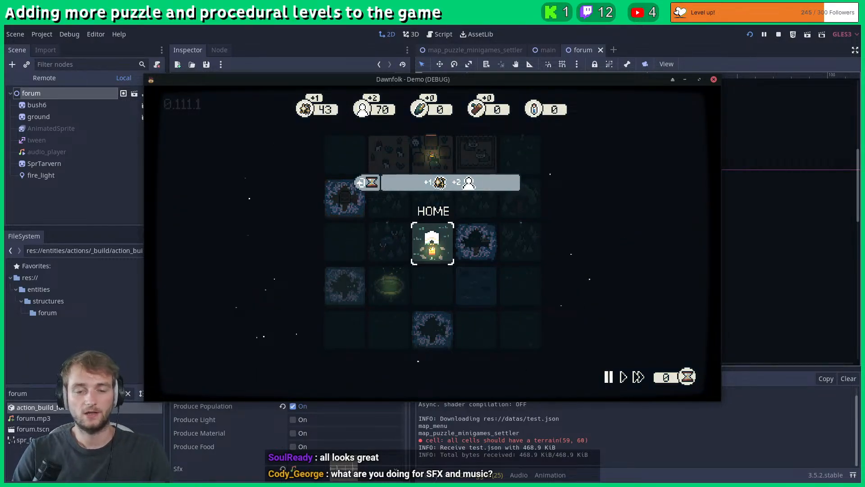
key(Tab)
key(Tab)
- Illuminate the dark forest cell west of home and the forest cell directly north of it
key(Left)
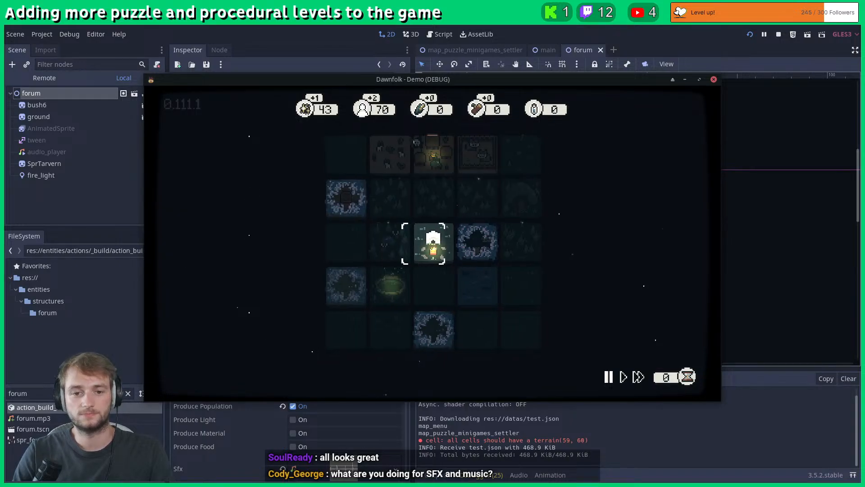
key(space)
key(Right)
key(Up)
key(Left)
key(space)
- Illuminate the next two dark forest cells eastward in the row north of home
key(space)
key(Right)
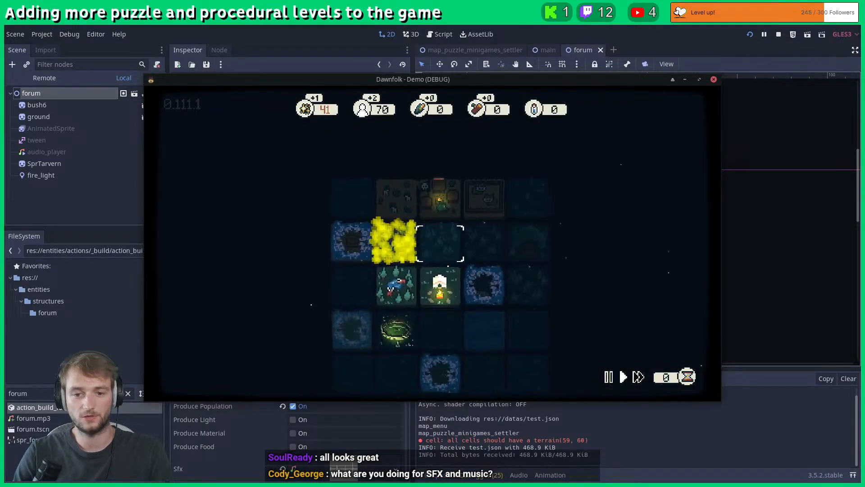
key(space)
key(space)
key(Right)
key(space)
key(space)
key(Tab)
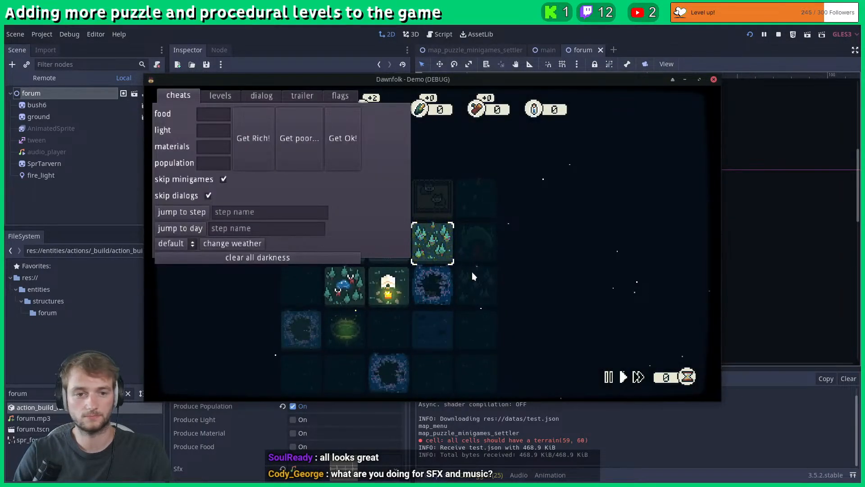
key(Tab)
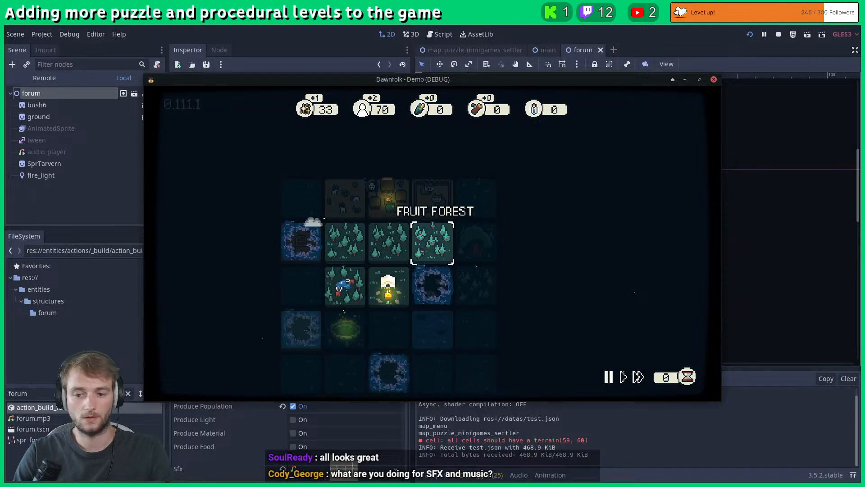
- Look over the cheats options, then illuminate the fruit forest cell two cells east of home
key(Tab)
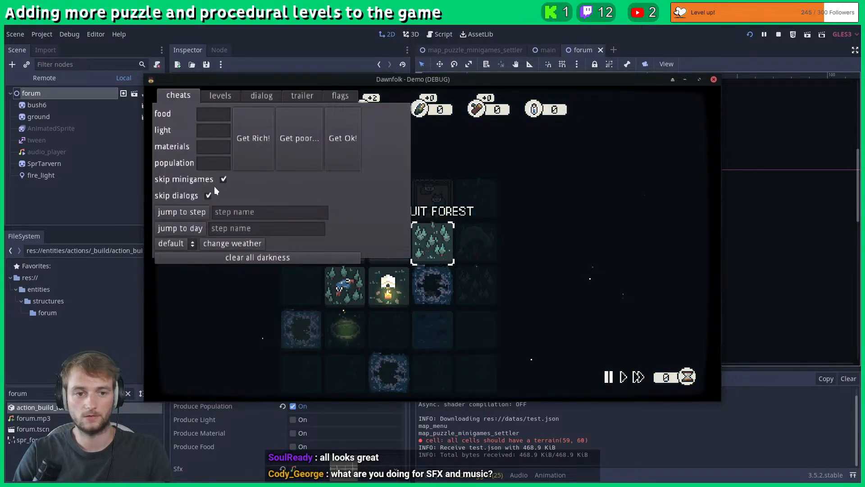
key(Tab)
key(Right)
key(Down)
key(space)
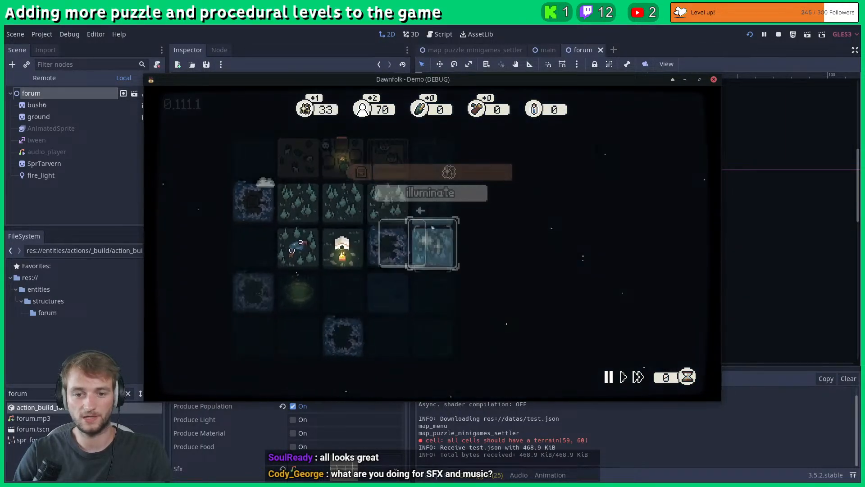
key(space)
- Clear the darkness cell east of home by playing its sword minigame
key(Left)
key(space)
key(space)
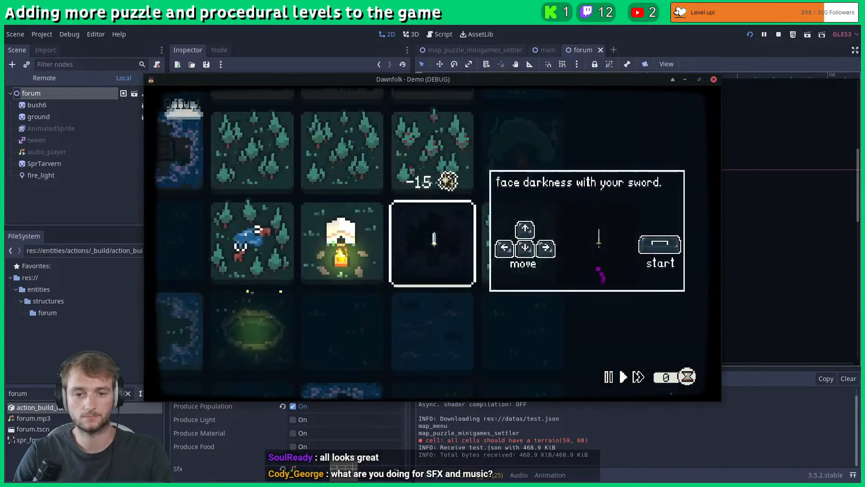
key(space)
key(Left)
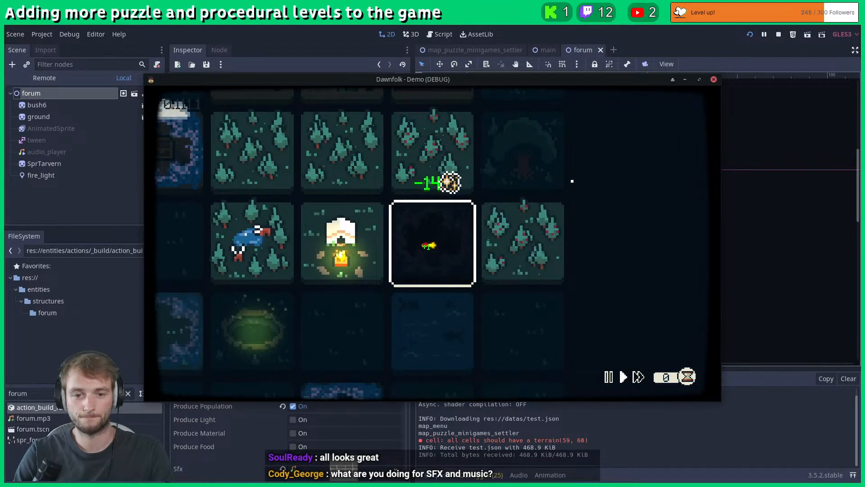
key(Right)
key(Up)
key(Right)
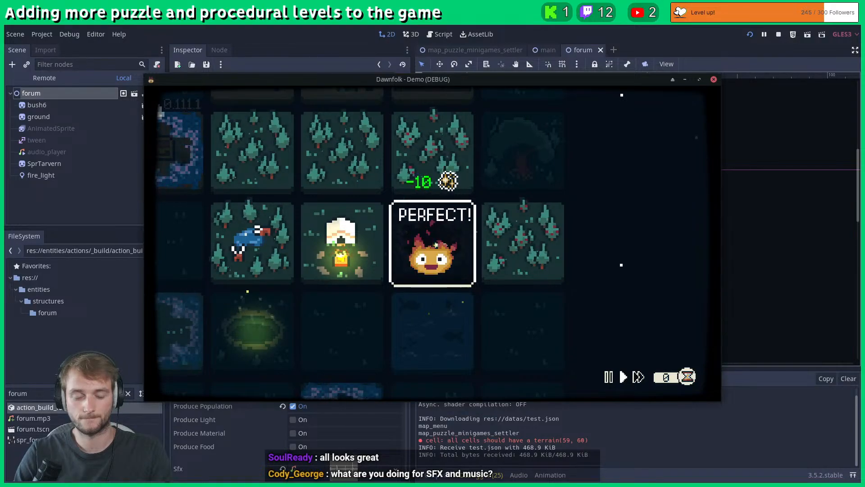
- Clear the darkness cell at the west end of the forest row by playing its sword minigame
key(Up)
key(Left)
key(Left)
key(Left)
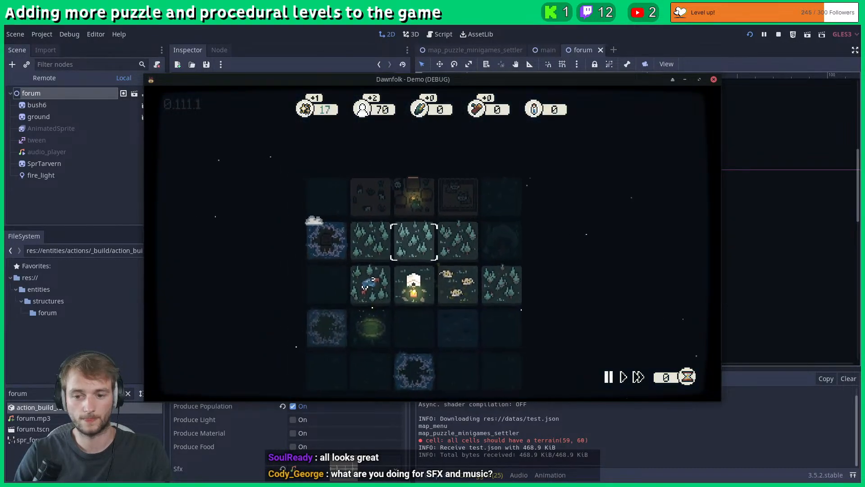
key(space)
key(space)
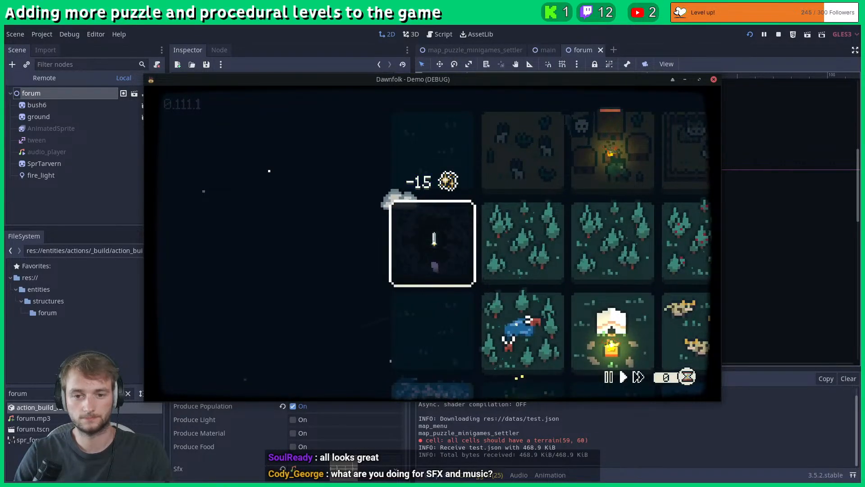
key(Down)
key(Right)
key(Left)
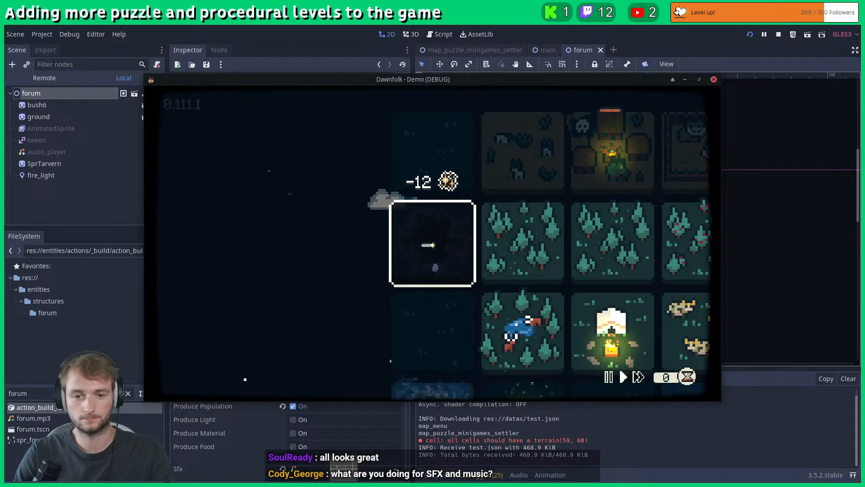
key(Down)
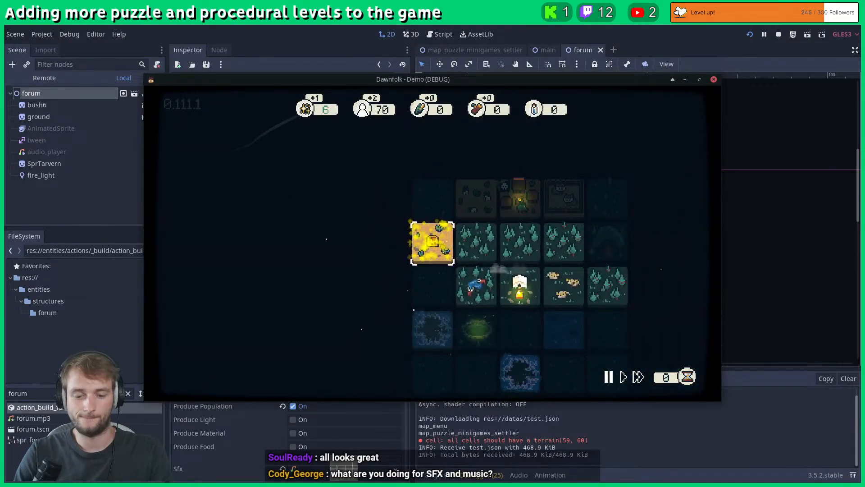
- Illuminate the dark fenced cell just north of the fruit forest row
key(Right)
key(Right)
key(Up)
key(space)
key(space)
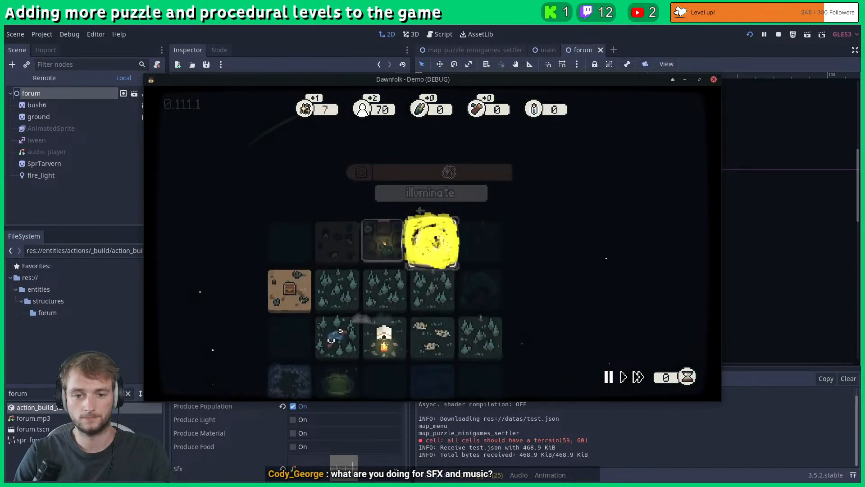
- Slaughter the cows on the cell east of home for 30 food
key(Down)
key(Down)
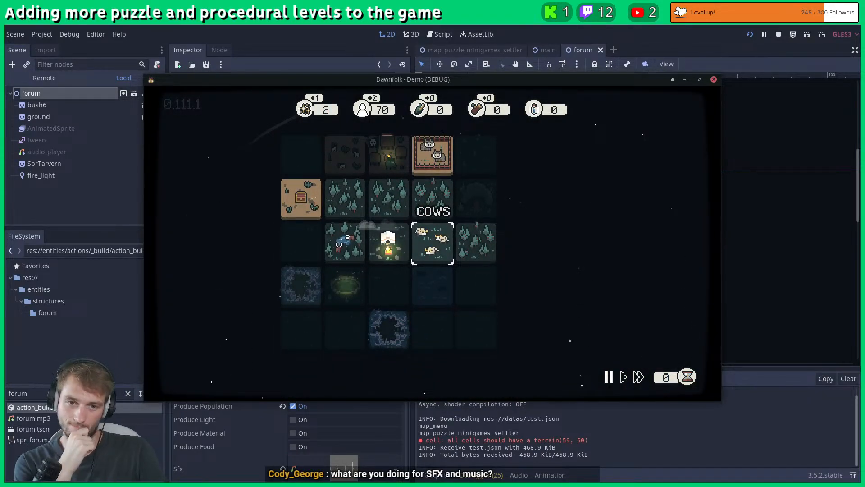
key(space)
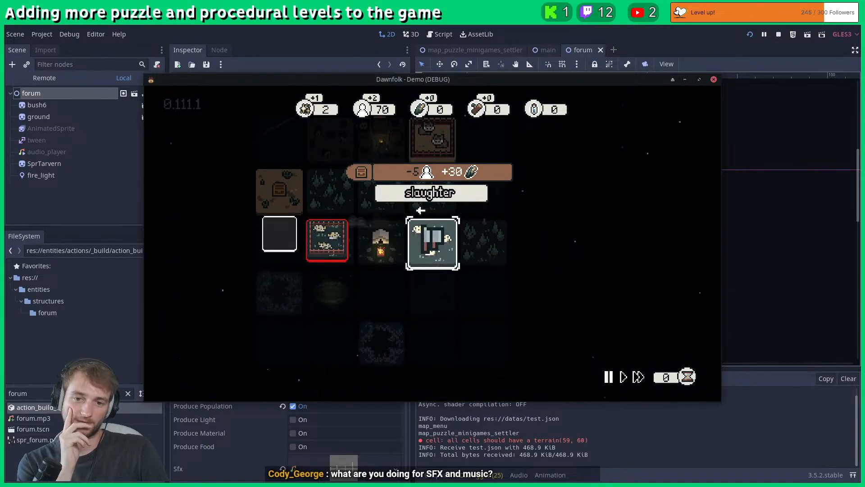
key(space)
- Collect the materials from the chest cell at the west end of the forest row
key(Left)
key(Left)
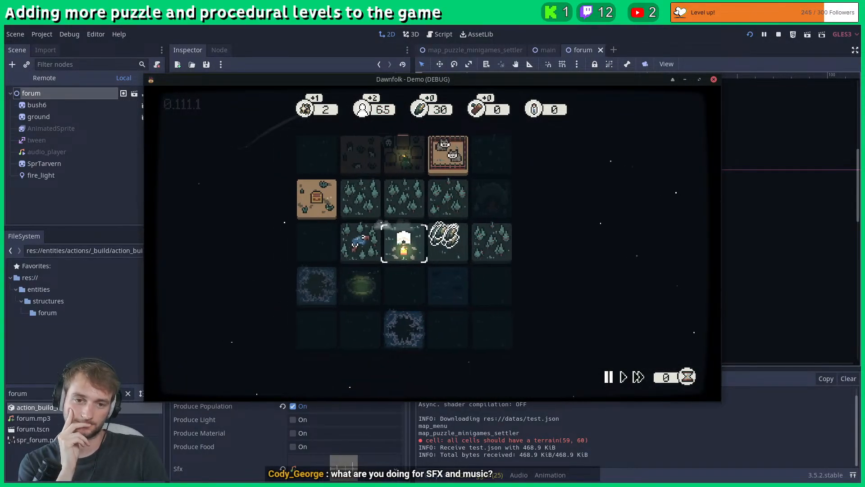
key(Up)
key(Left)
key(space)
- Build tents on the emptied cell east of home and examine their upgrade options
key(space)
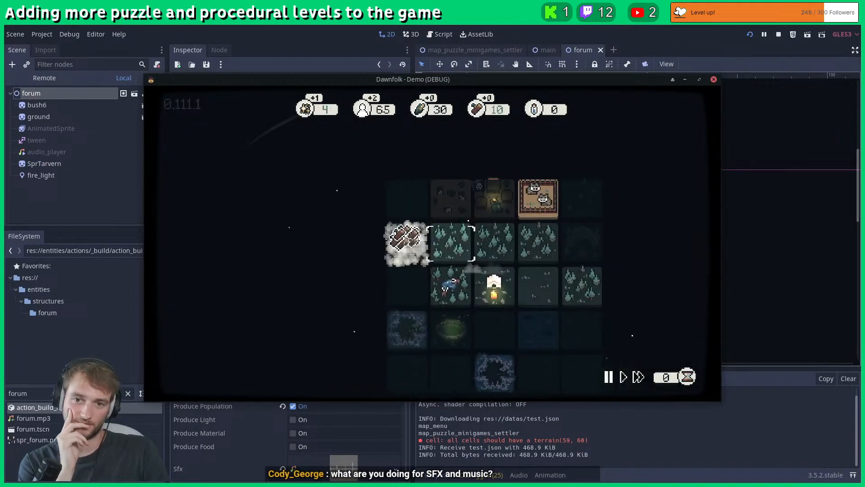
key(Right)
key(Right)
key(Right)
key(Down)
key(space)
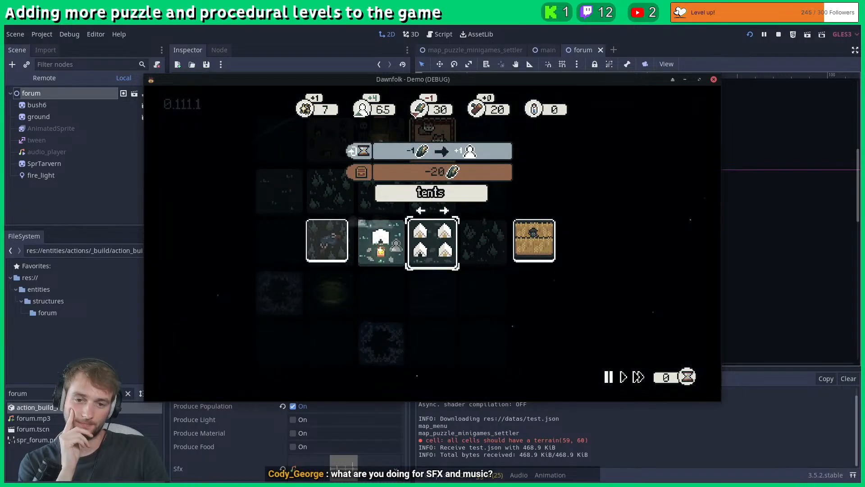
key(space)
key(space)
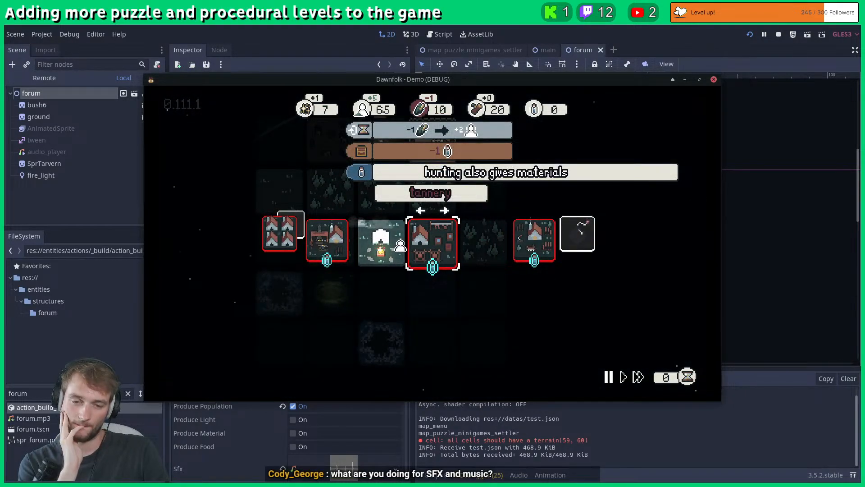
key(Escape)
- Upgrade the home cell to a townhall
key(Left)
key(space)
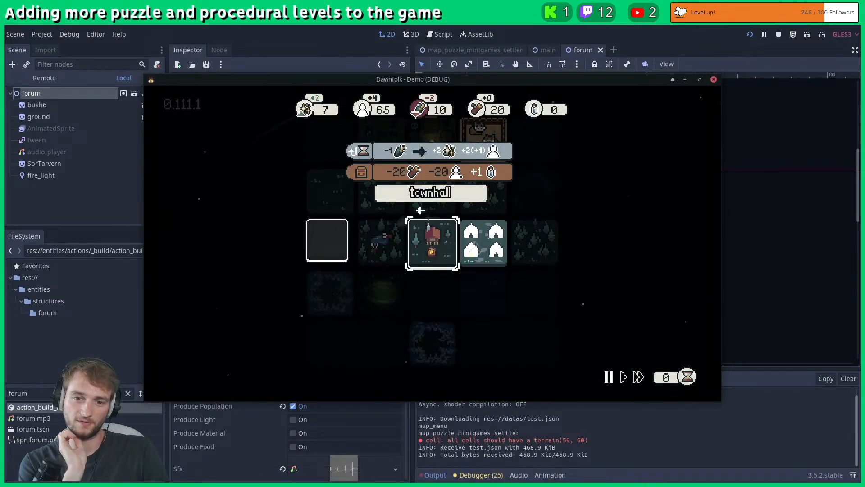
key(space)
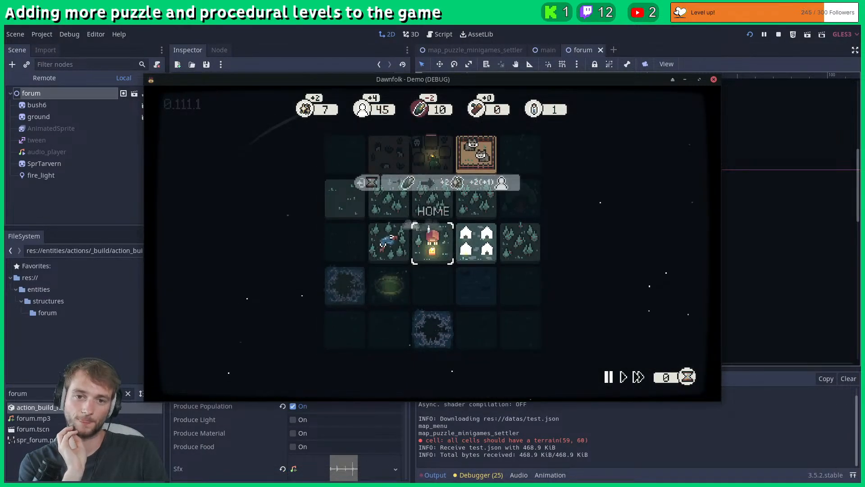
- Upgrade the tents east of home to a carpentry workshop
key(Right)
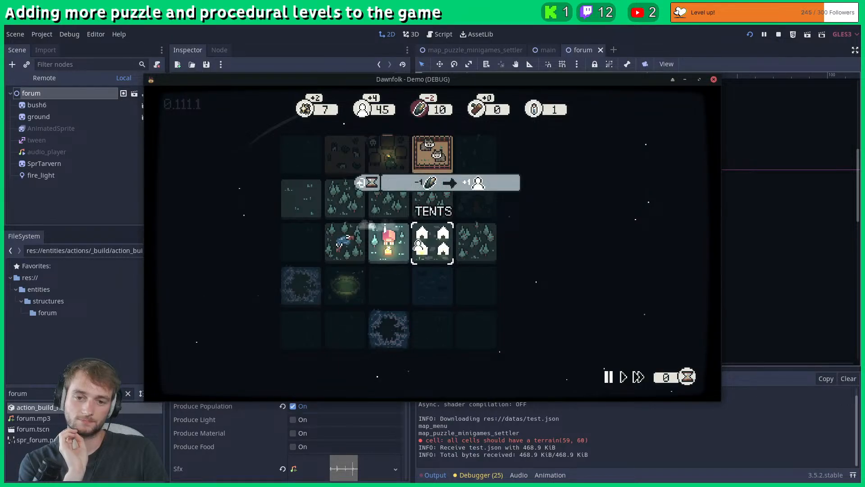
key(space)
key(Right)
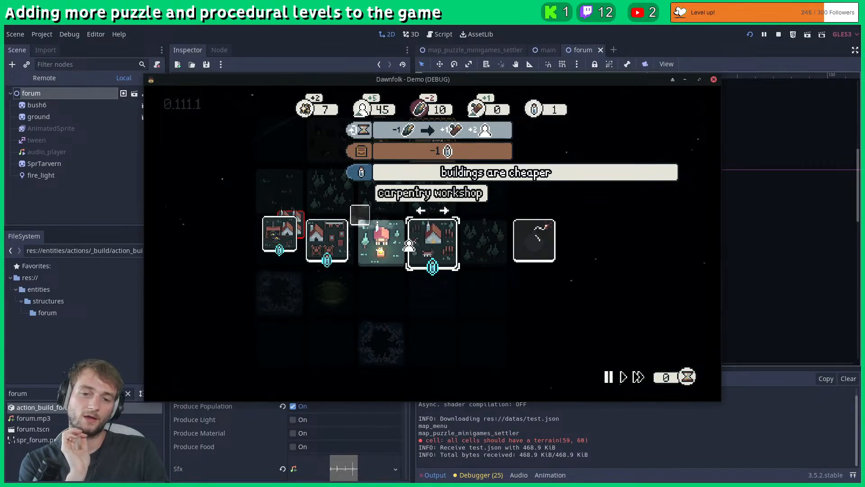
key(space)
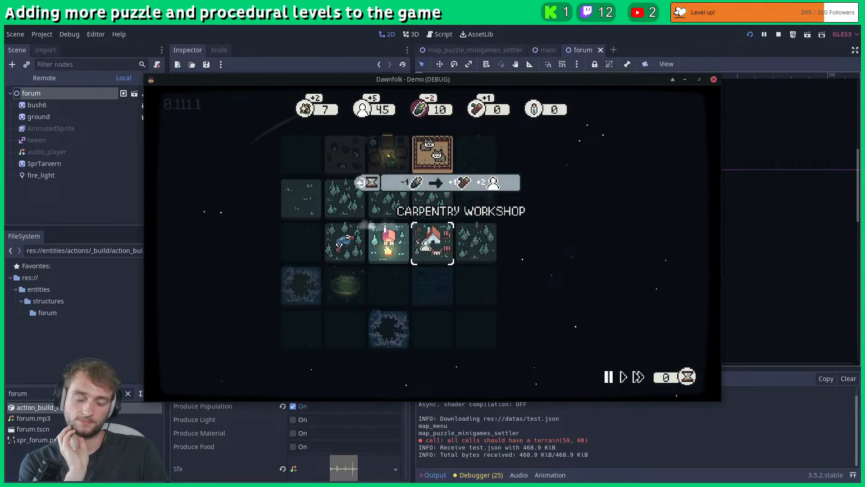
- Hunt in the forest cell west of home and play the shooting minigame
key(Left)
key(Left)
key(Up)
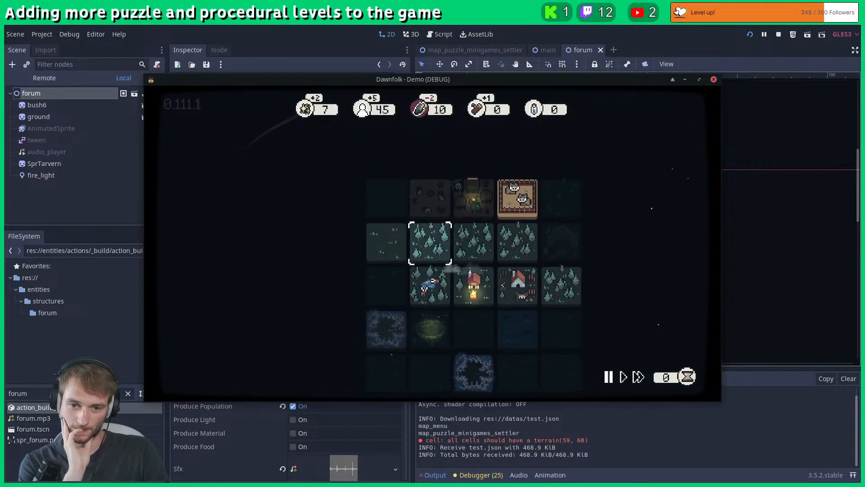
key(Down)
key(Right)
key(Up)
key(Left)
key(Down)
key(space)
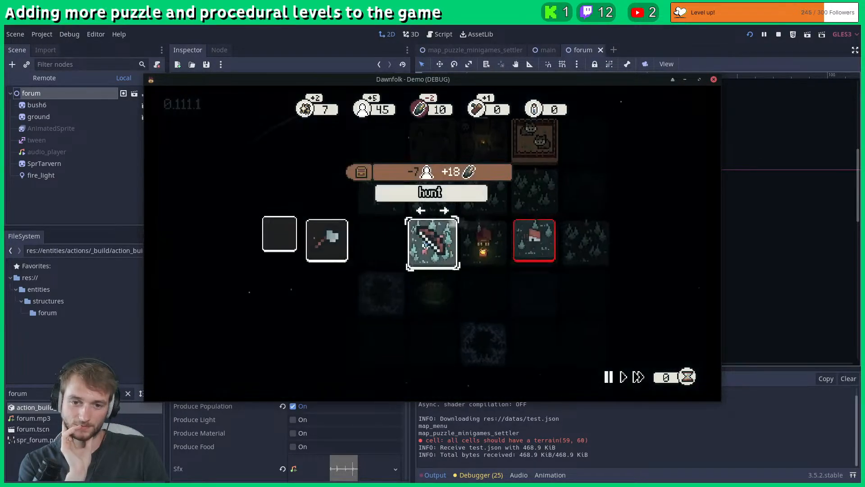
key(space)
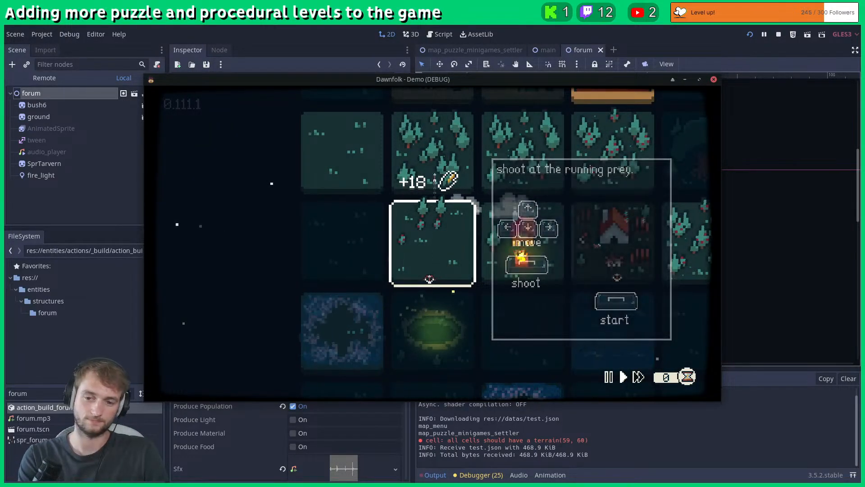
key(space)
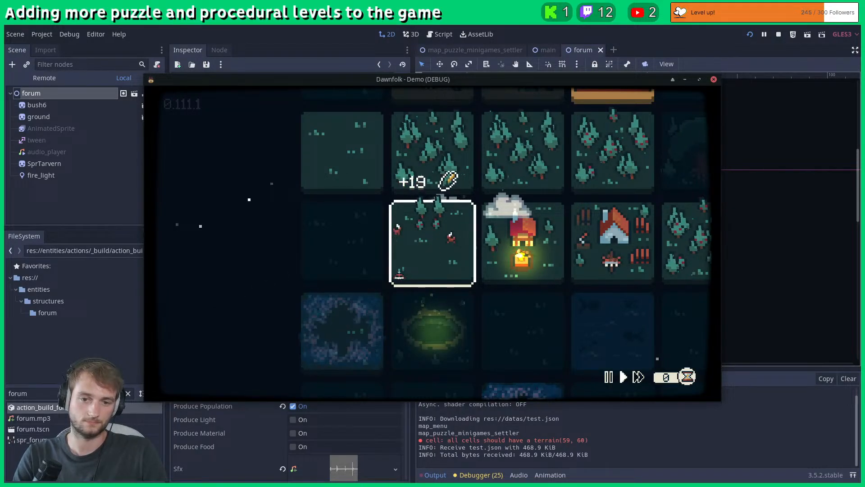
key(space)
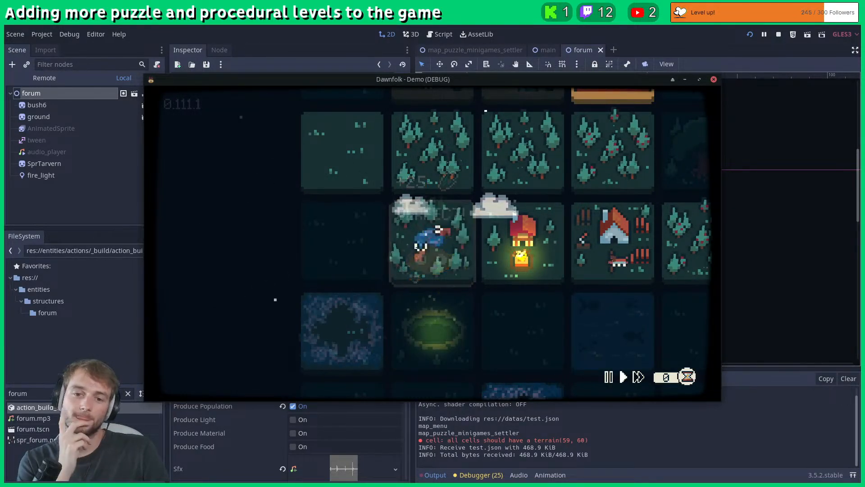
- Chop the forest north of the hunting cell by playing the wood-chopping minigame
key(space)
key(space)
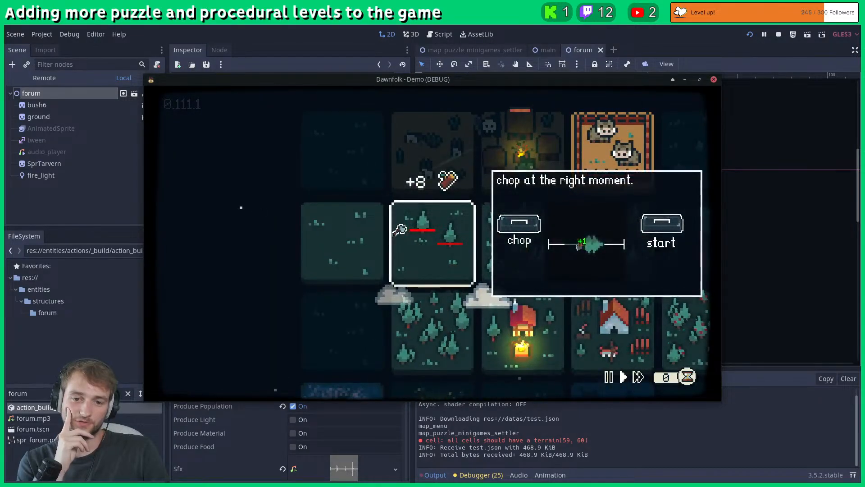
key(space)
key(space)
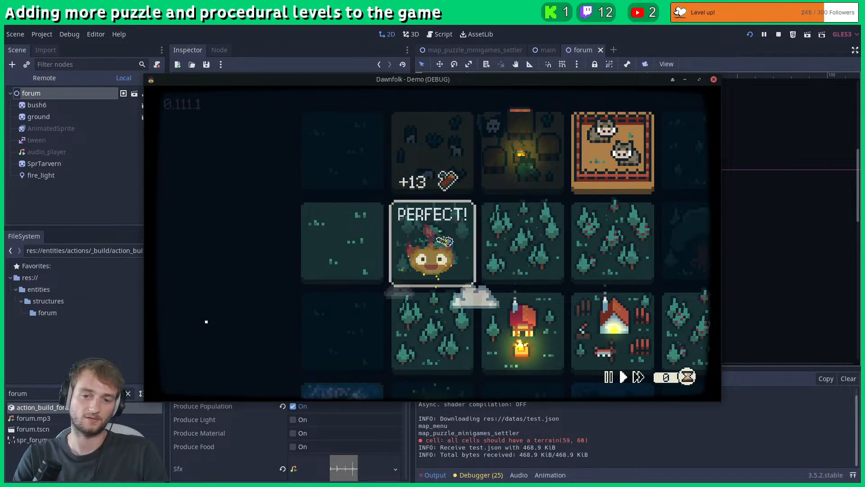
- Chop the forests west and north of home by playing the wood-chopping minigame on each
key(Down)
key(space)
key(space)
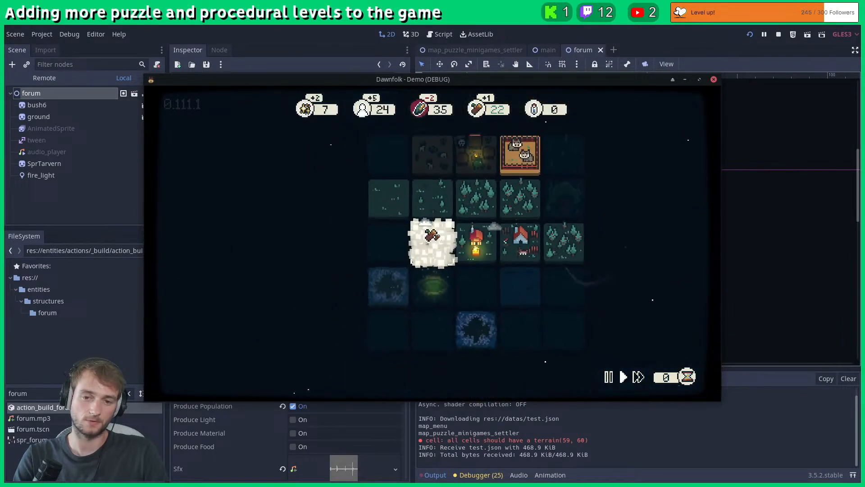
key(Right)
key(Up)
key(space)
key(space)
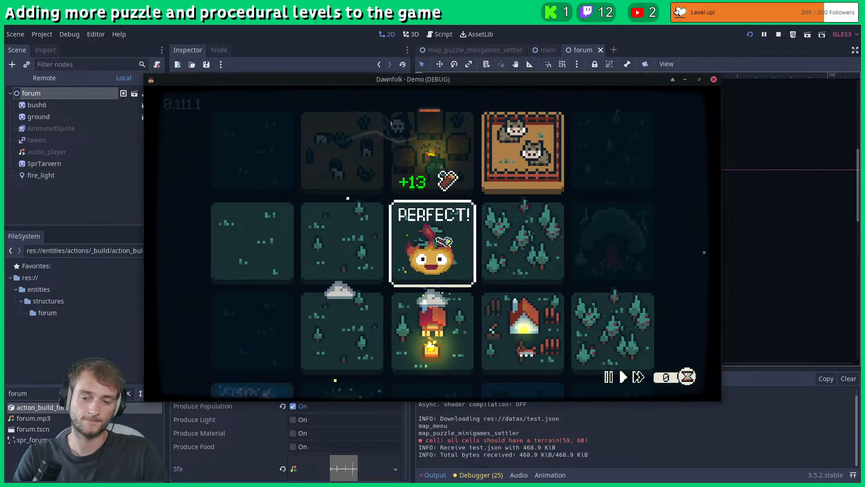
- Collect fruits in the forest north of the carpentry workshop and fish in the water cell south of the workshop
key(Right)
key(space)
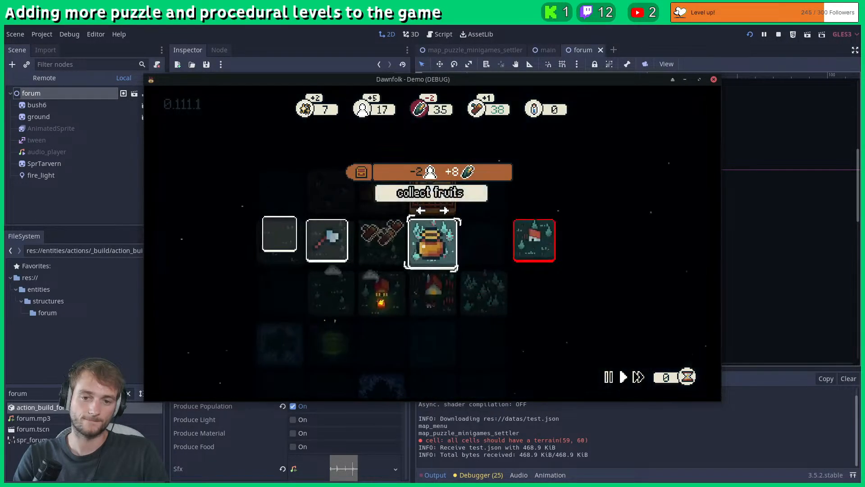
key(space)
key(space)
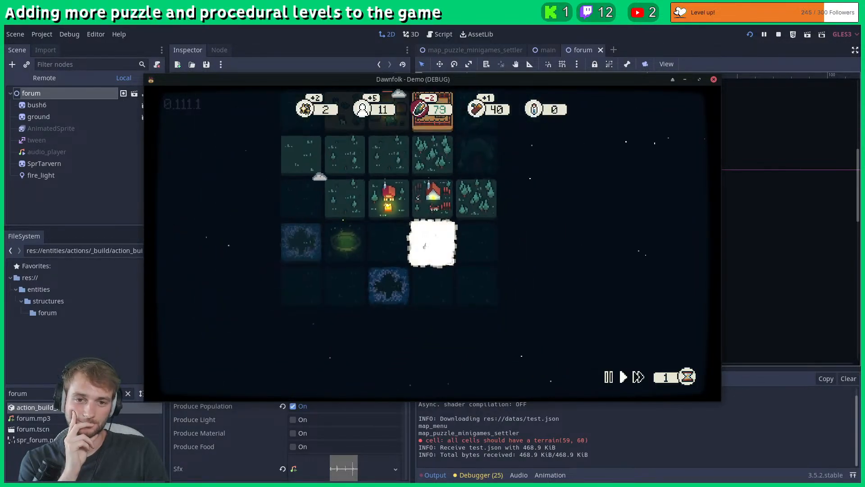
- Chop the forest east of the carpentry workshop
key(space)
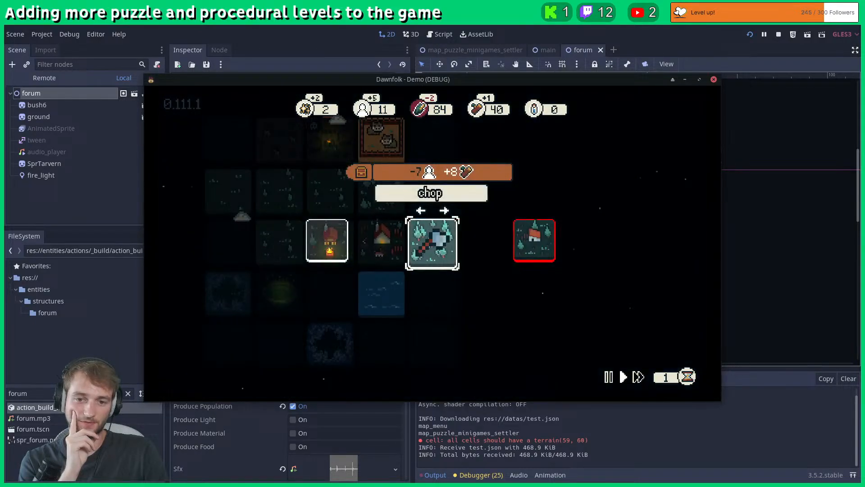
key(space)
click(443, 228)
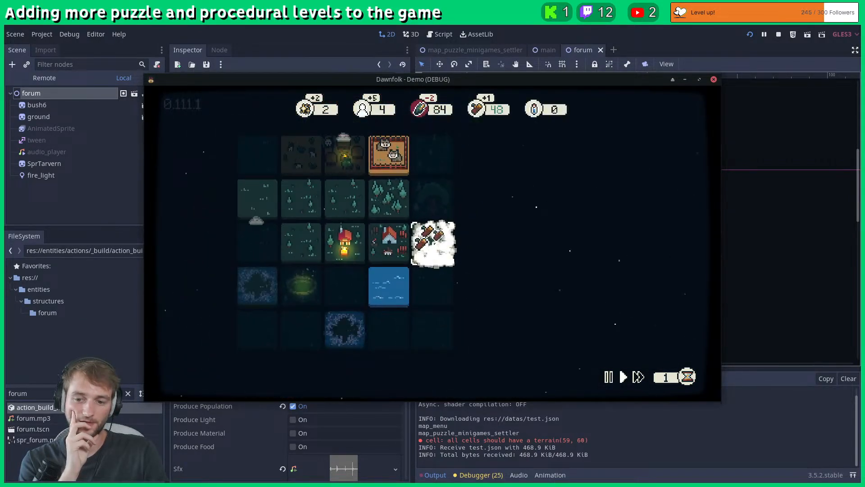
- Examine the available actions and costs for the forest north of the workshop, the animal pen above it and the home cell
key(Left)
key(Up)
key(space)
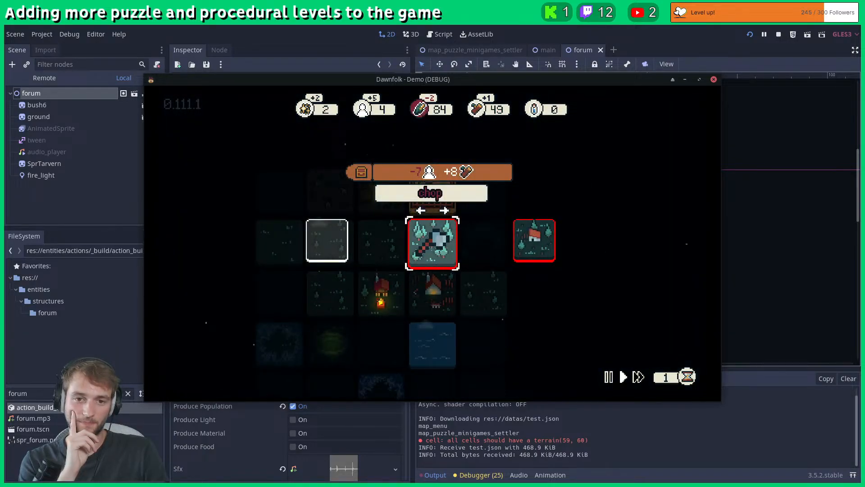
key(Escape)
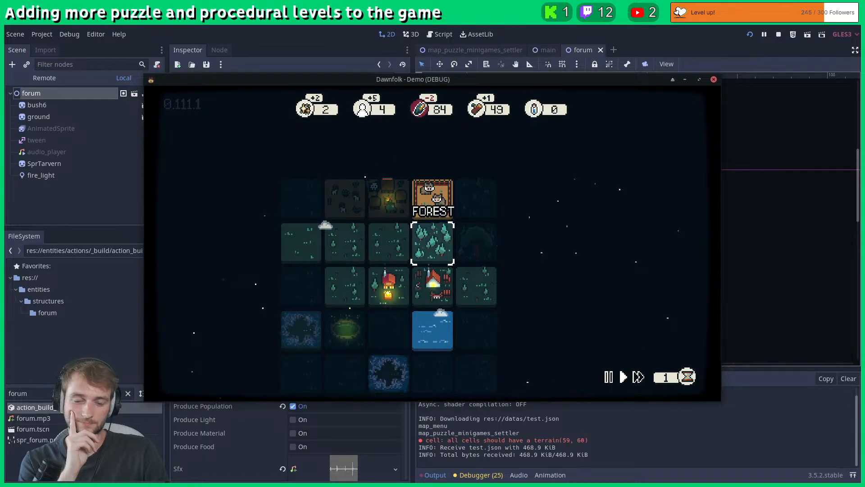
key(space)
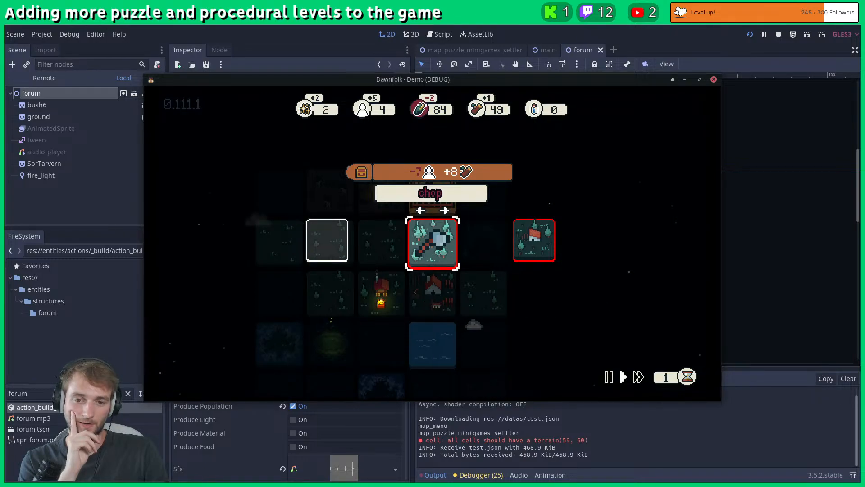
key(Up)
key(space)
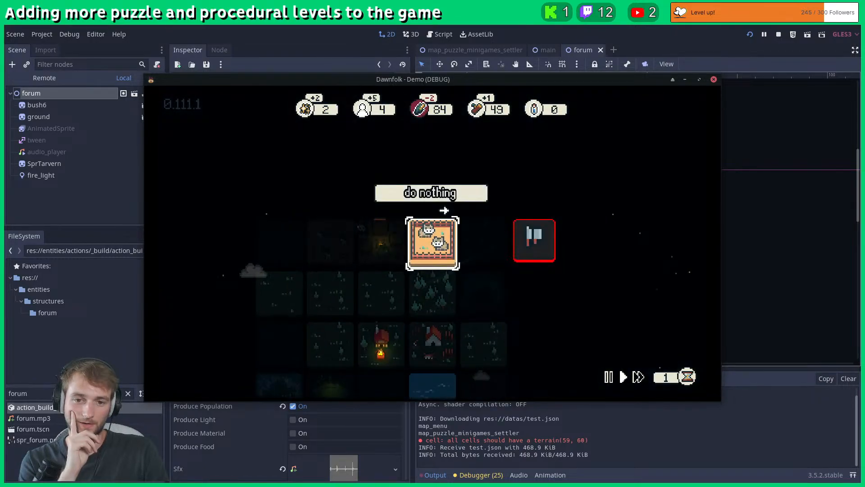
key(Right)
key(Down)
key(space)
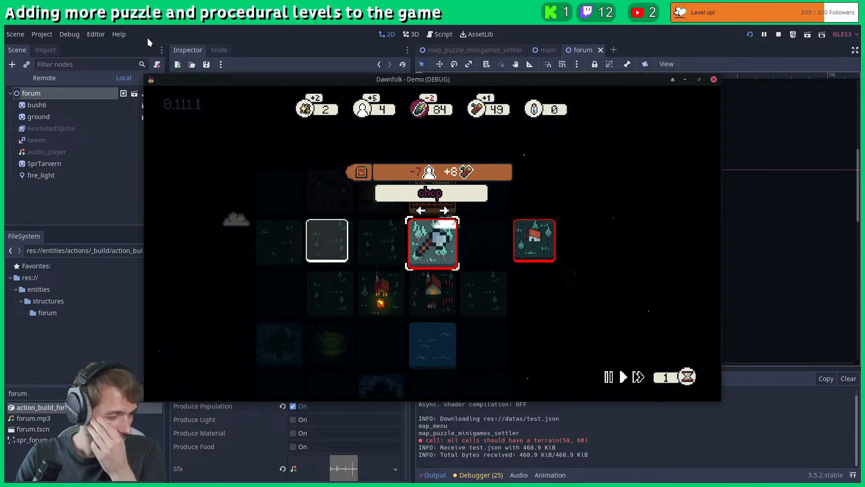
key(Down)
key(Left)
key(space)
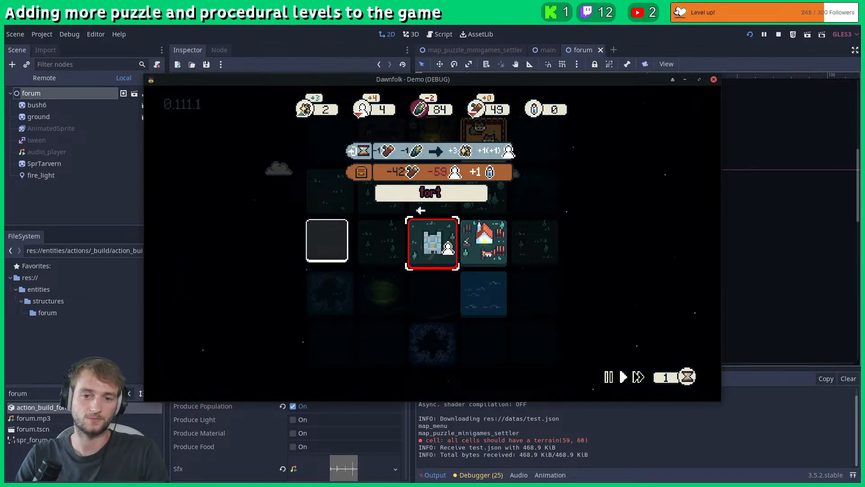
- Switch to the Level design puzzles note and change the final workforce total to 83, removing the extra 7 for opening possibilities
key(alt+Tab)
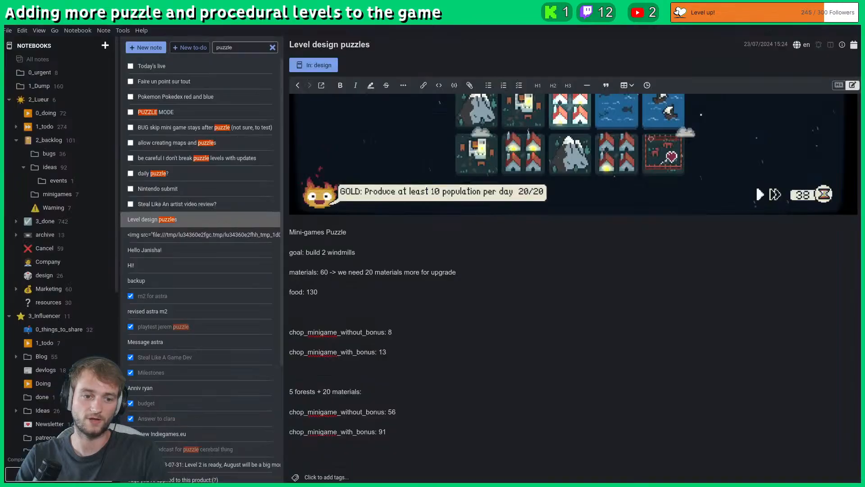
scroll(343, 356, down, 10)
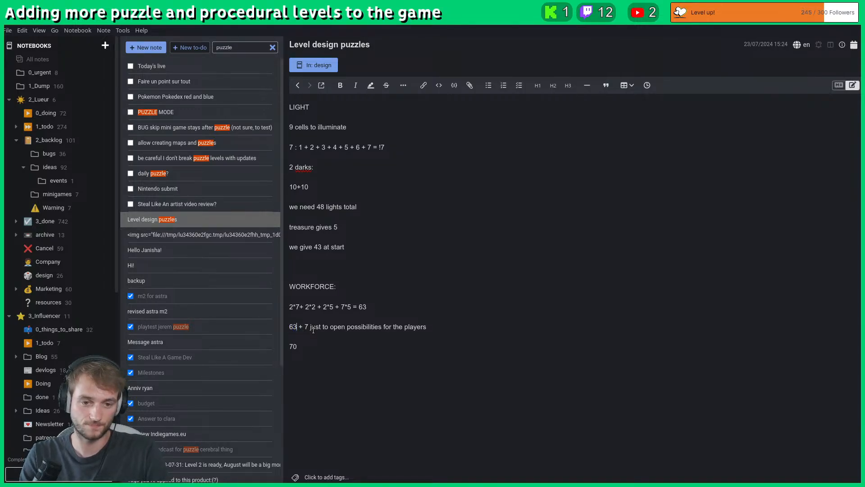
key(BackSpace)
text(8)
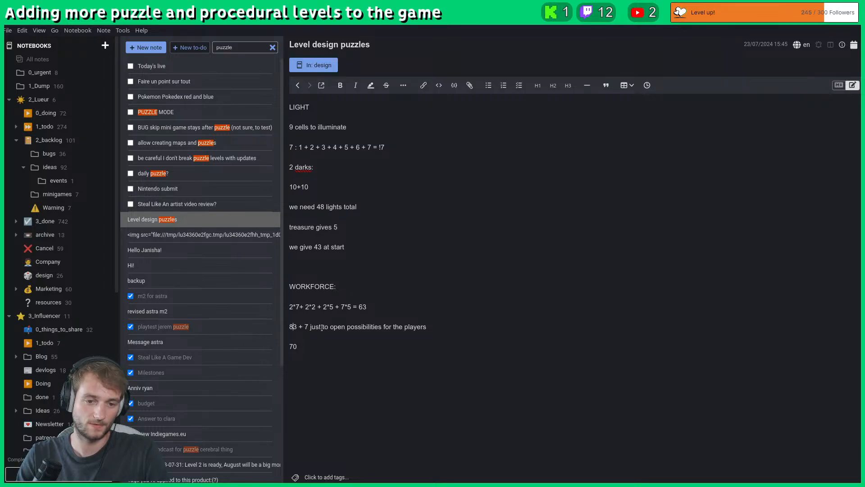
drag(441, 325, 381, 323)
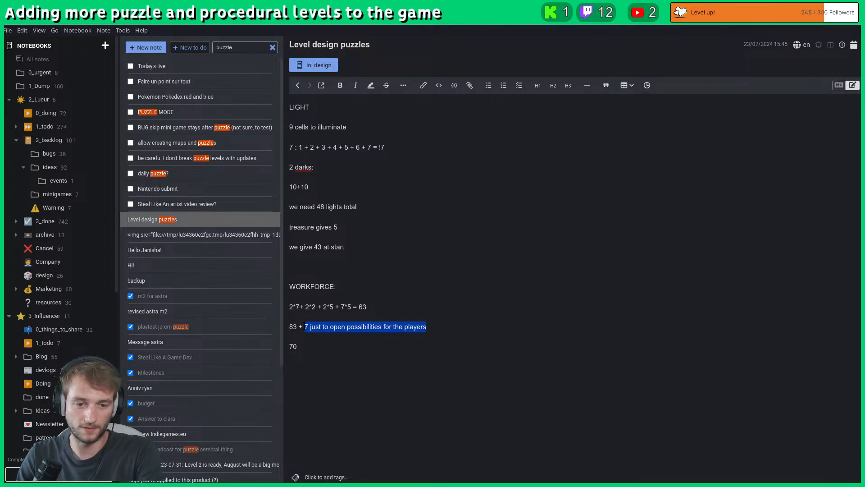
key(BackSpace)
key(BackSpace)
key(BackSpace)
key(BackSpace)
key(BackSpace)
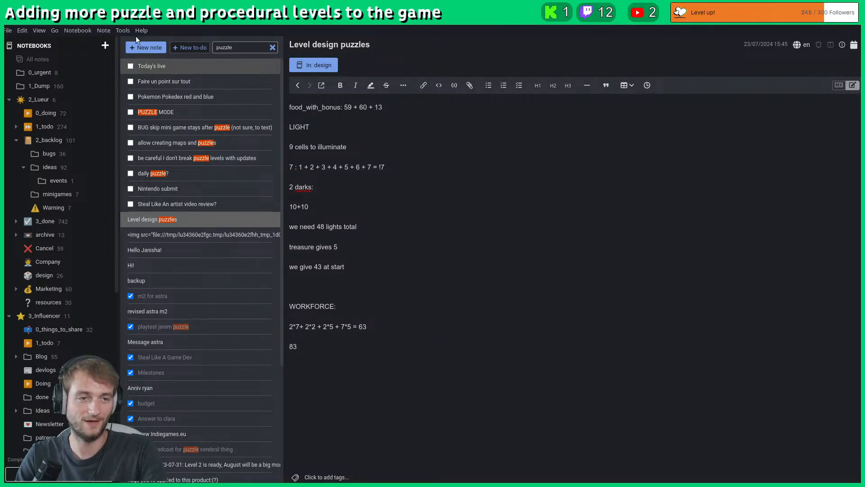
- Switch back to Godot and set the start population of the map_puzzle_minigames_settler scene to 83
click(107, 20)
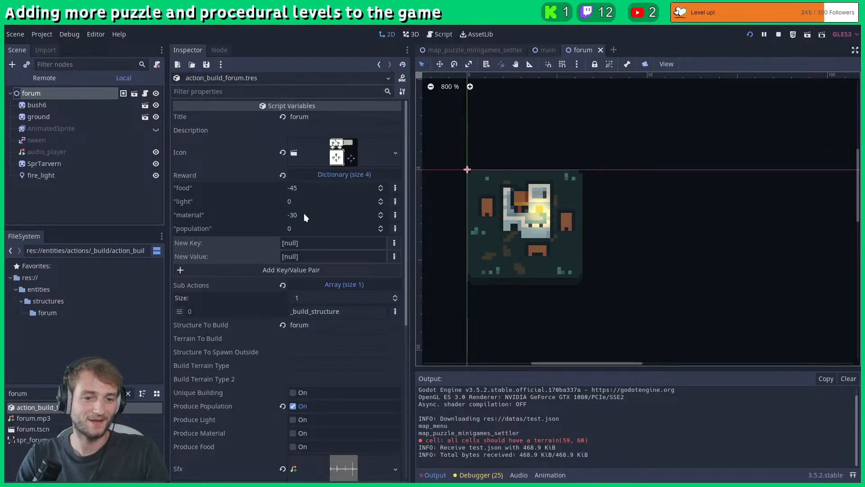
click(510, 50)
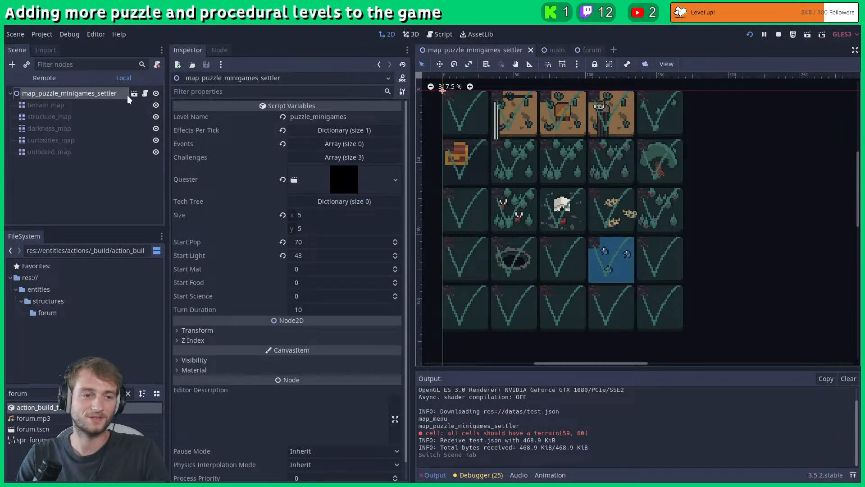
click(311, 243)
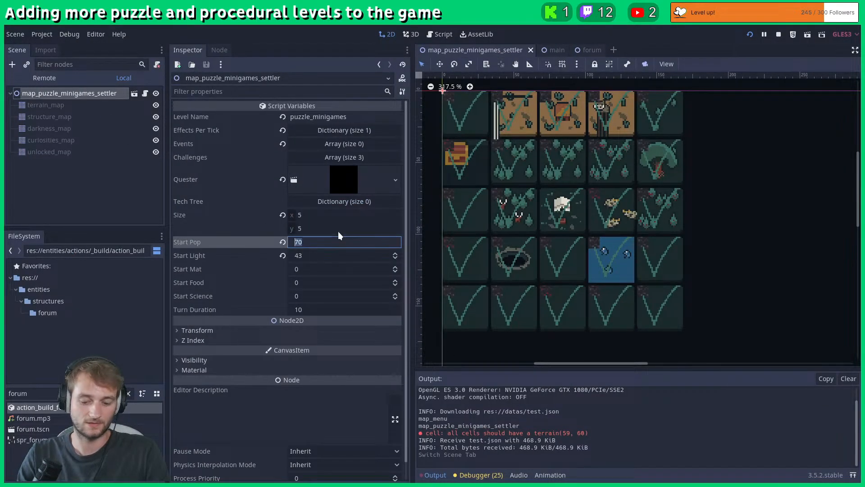
text(83)
key(Return)
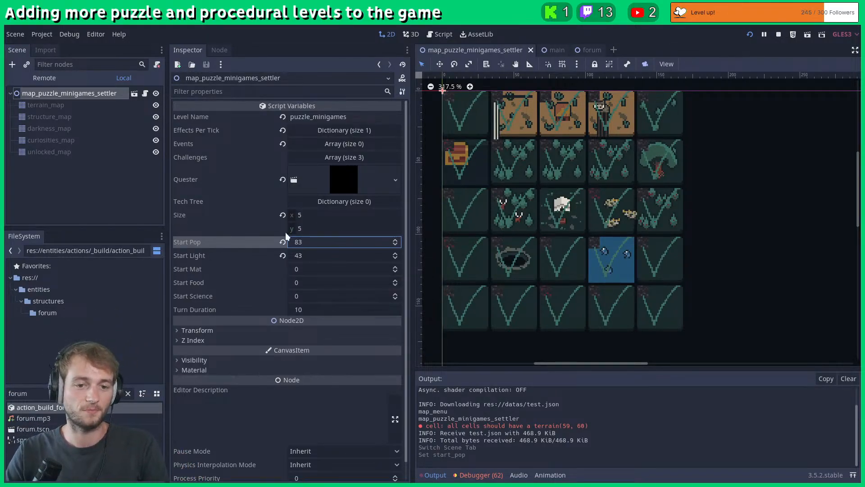
- Return to the running game and chop the forest north of the carpentry workshop through the wood-chopping minigame
click(65, 20)
click(97, 35)
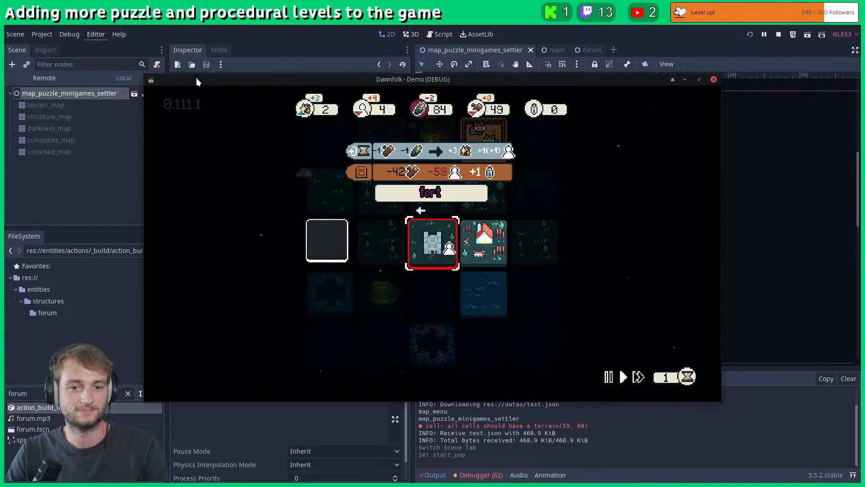
key(Escape)
key(Right)
key(Up)
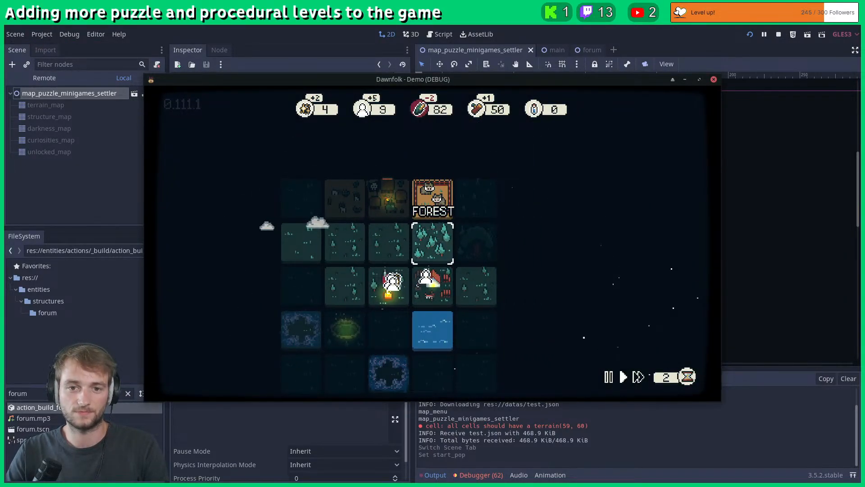
key(space)
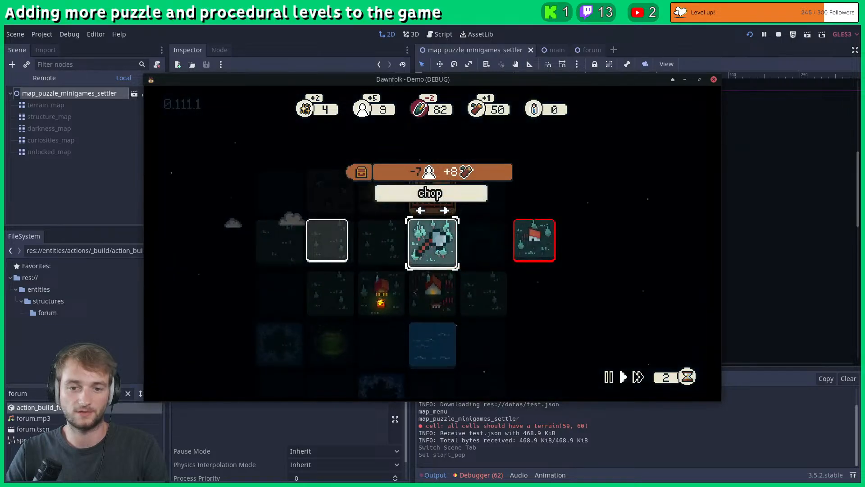
key(space)
key(space)
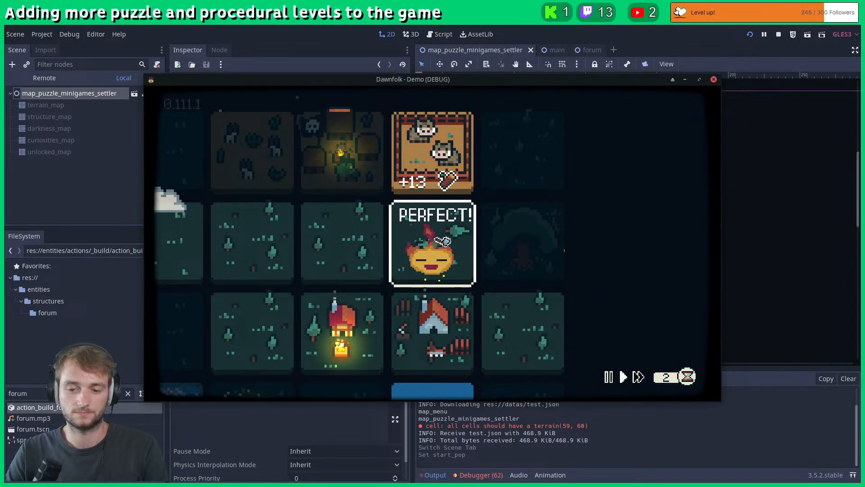
- Slaughter the animals in the pen two cells north of the carpentry workshop
key(Right)
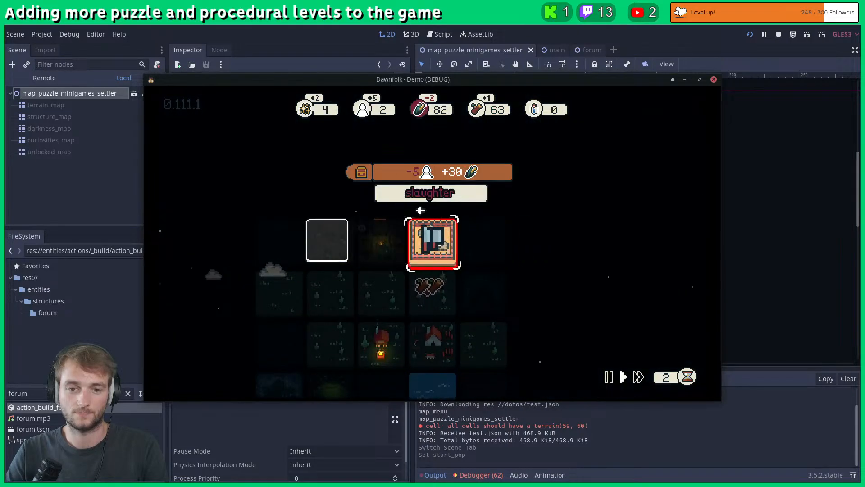
key(space)
key(space)
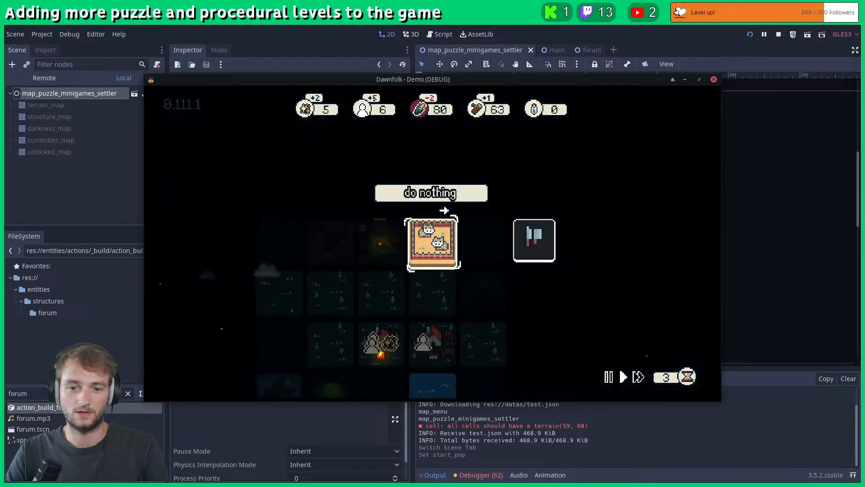
key(Right)
key(space)
- Build taverns on the meadows north and east of the carpentry workshop
key(Down)
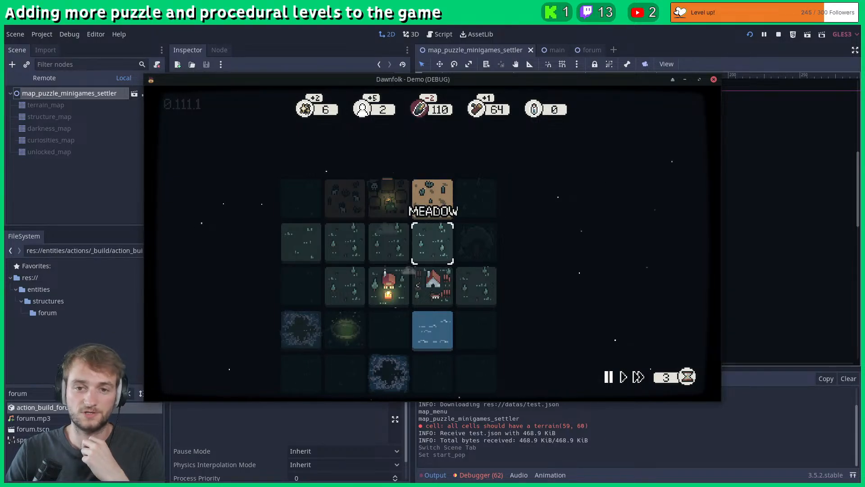
key(space)
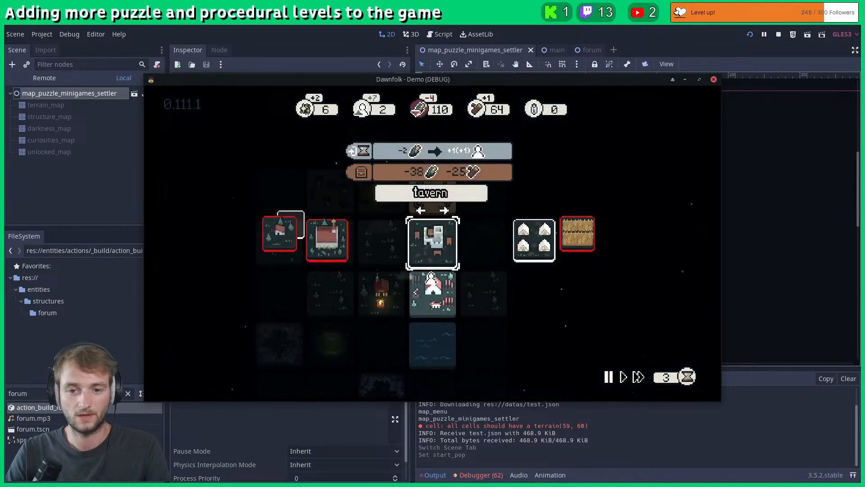
key(space)
key(Down)
key(Right)
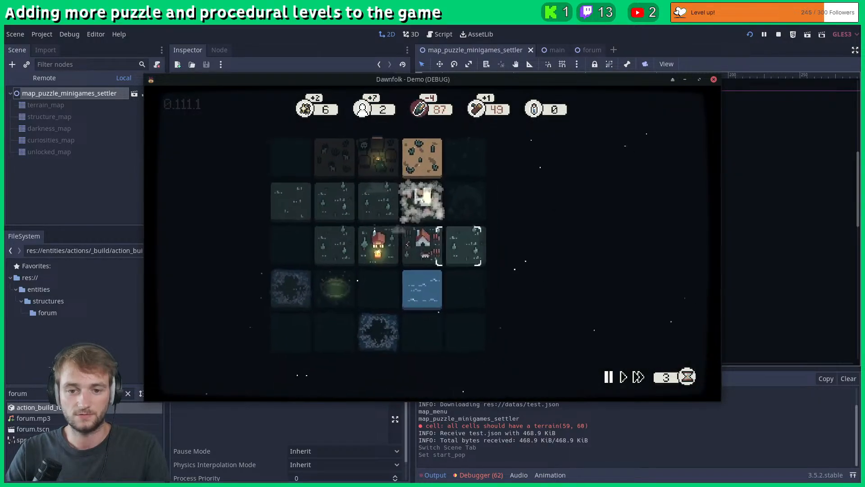
key(space)
key(space)
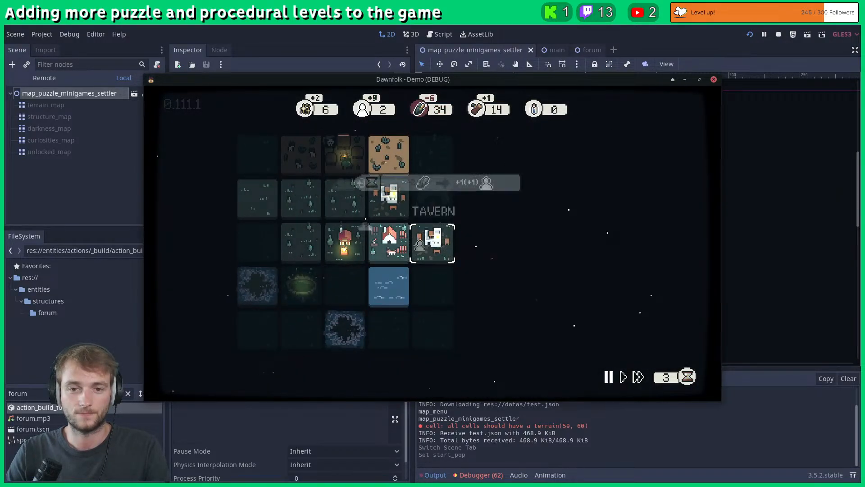
key(Left)
key(Up)
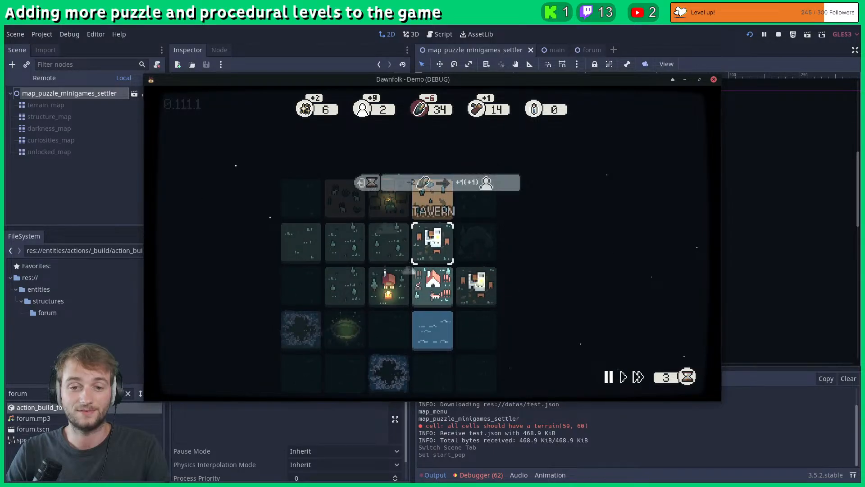
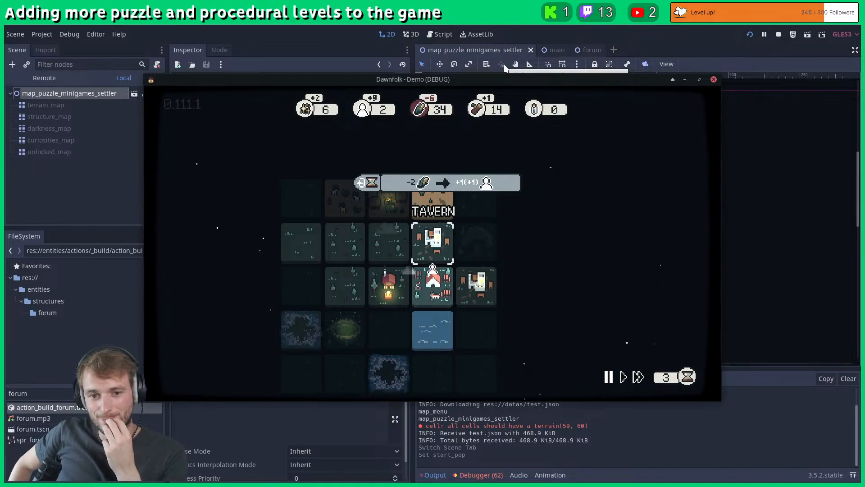
- Stop the running game, set Start Mat of the map_puzzle_minigames_settler scene to 1 and save the scene
click(714, 80)
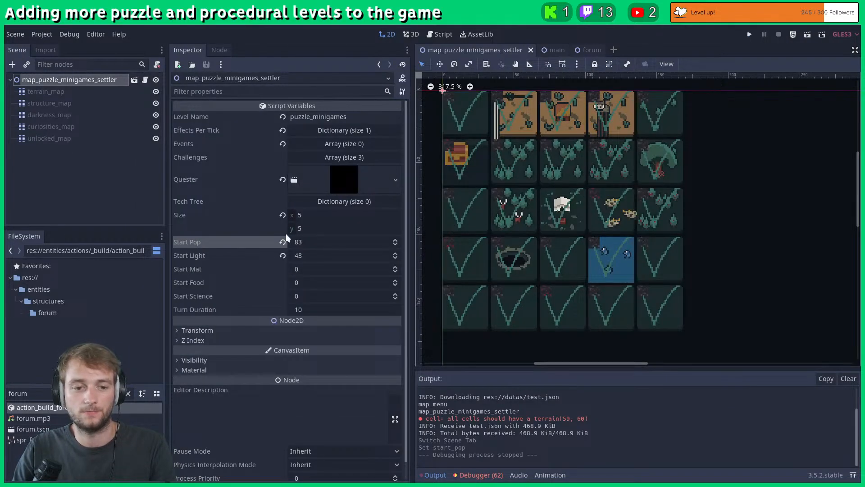
click(306, 267)
text(1)
key(Return)
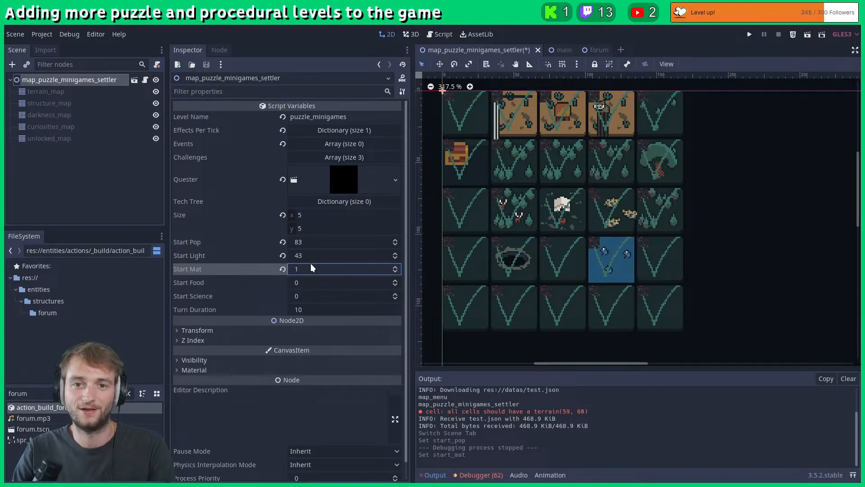
key(ctrl+s)
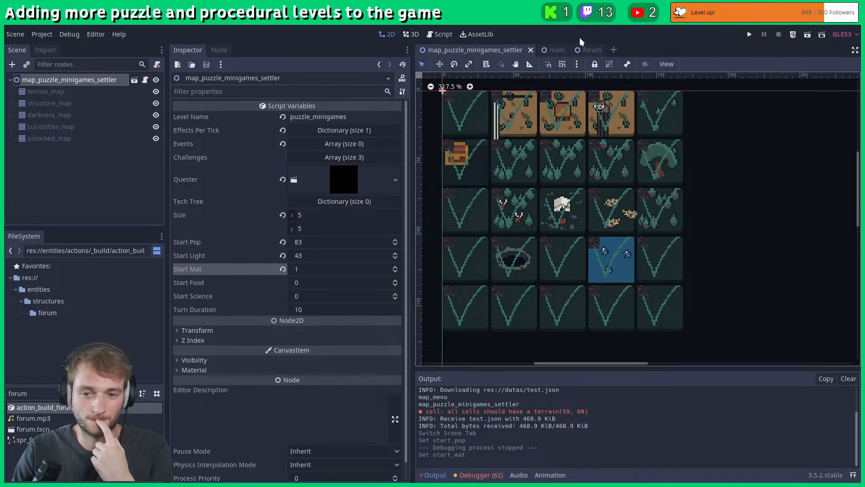
scroll(584, 182, up, 2)
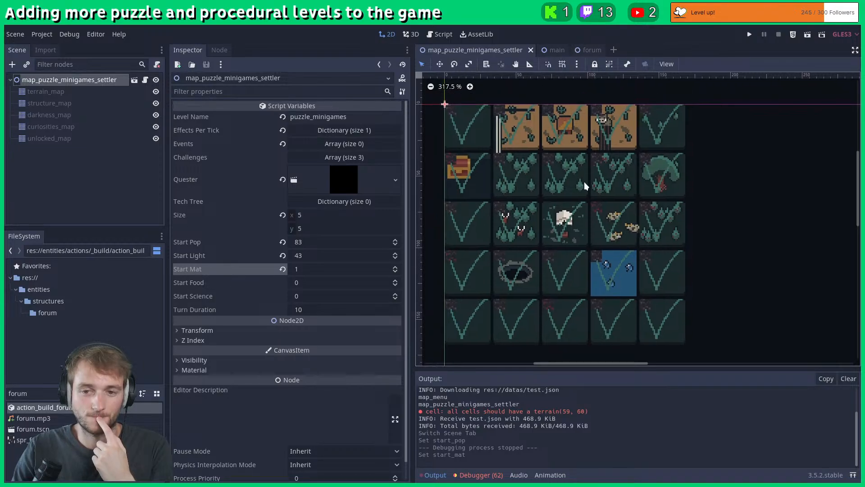
click(47, 104)
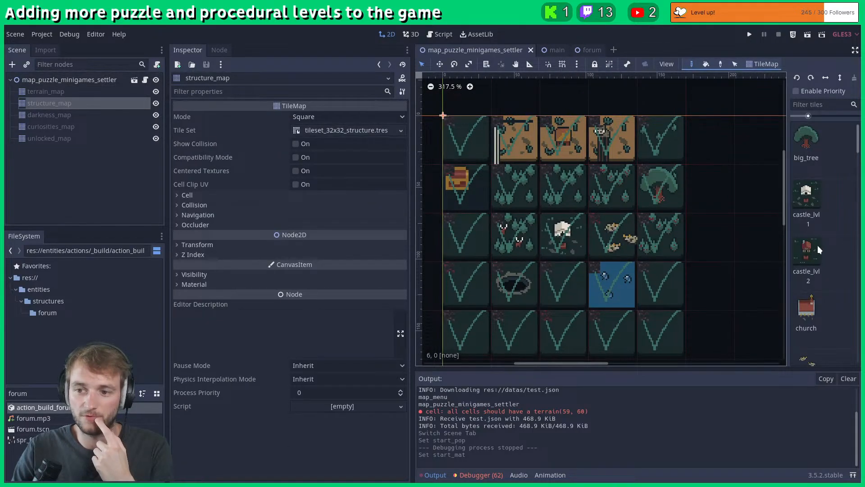
scroll(821, 274, down, 2)
click(820, 274)
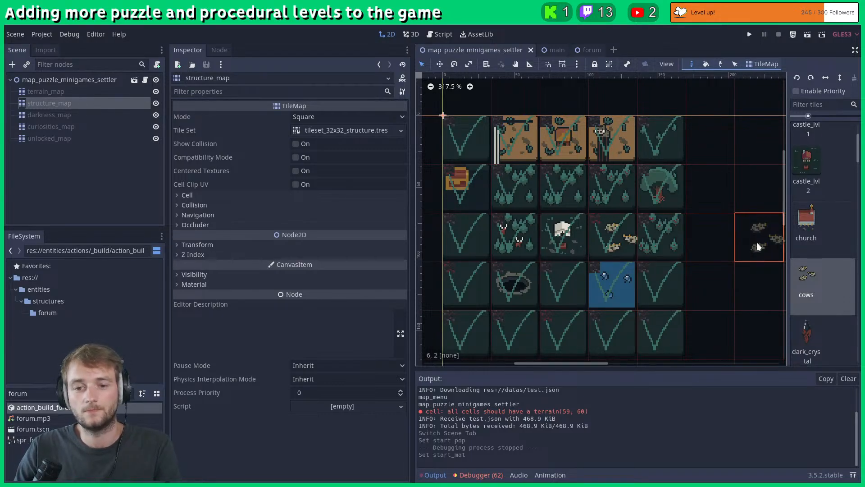
- Switch to the notes app and change the light calculation in the Level design puzzles note to "6 : 1 + 2 + 3 + 4 + 5 + 6"
key(alt+Tab)
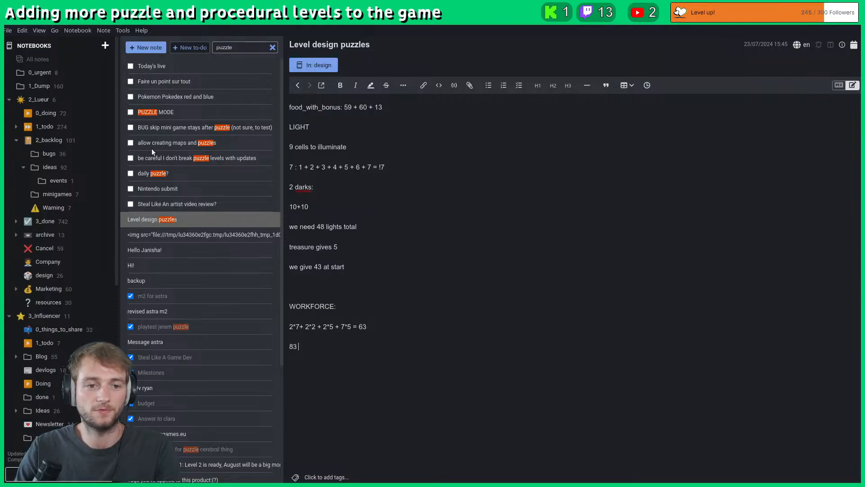
scroll(316, 346, up, 1)
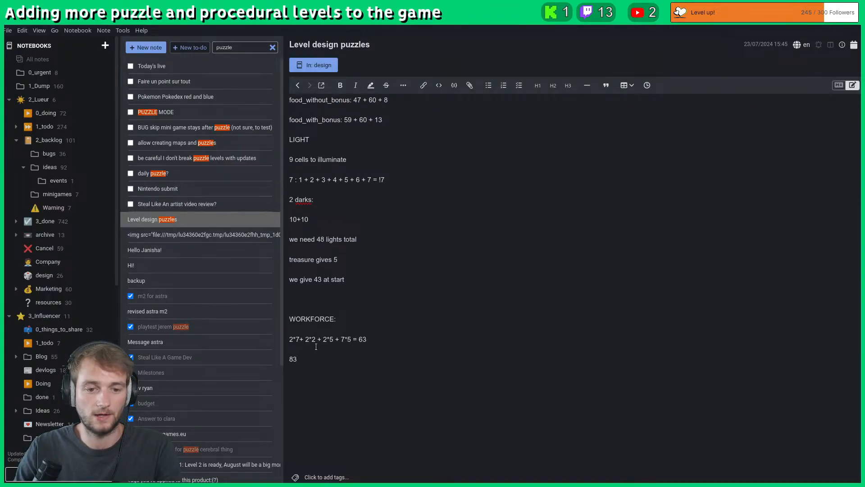
scroll(324, 315, up, 3)
scroll(347, 279, down, 2)
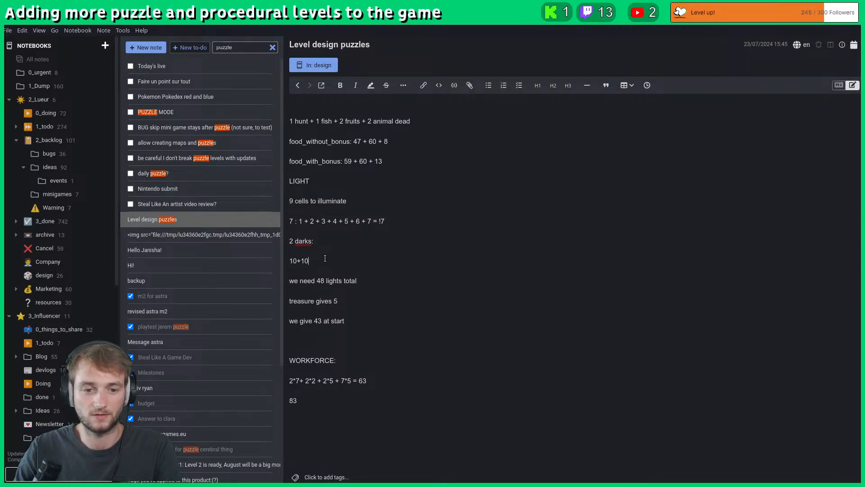
click(407, 220)
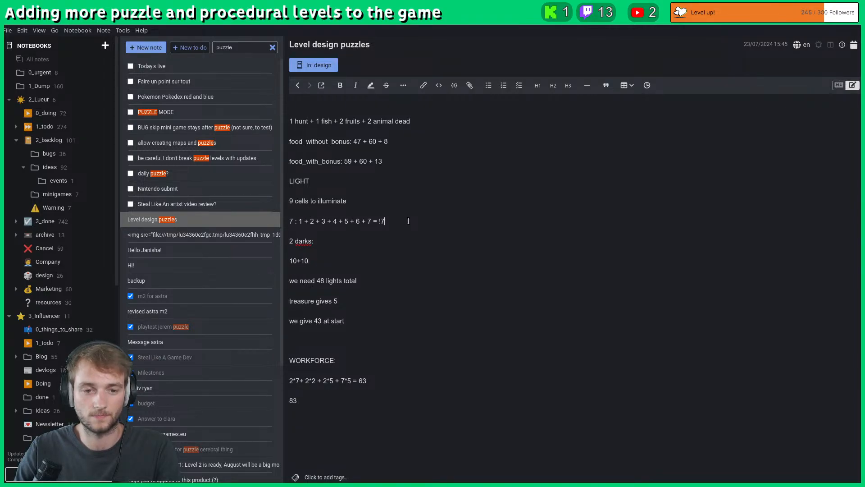
click(294, 220)
key(BackSpace)
text(6)
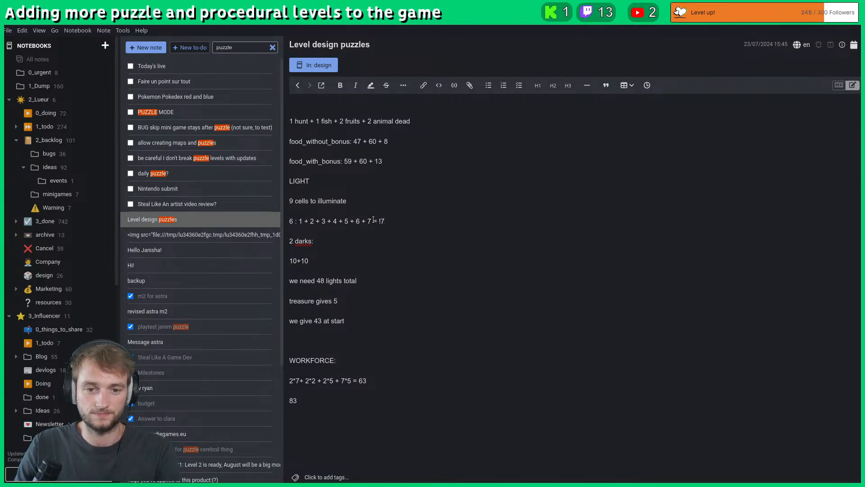
drag(373, 220, 374, 221)
text(6)
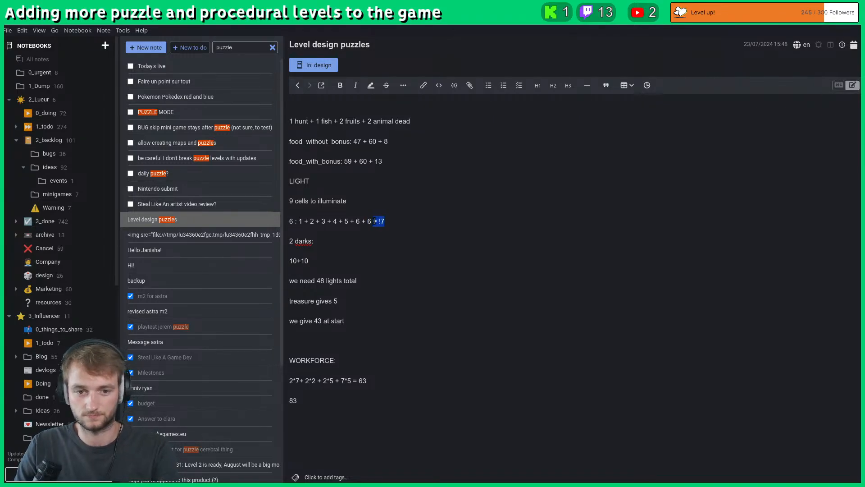
key(BackSpace)
key(BackSpace)
key(BackSpace)
key(BackSpace)
key(BackSpace)
key(BackSpace)
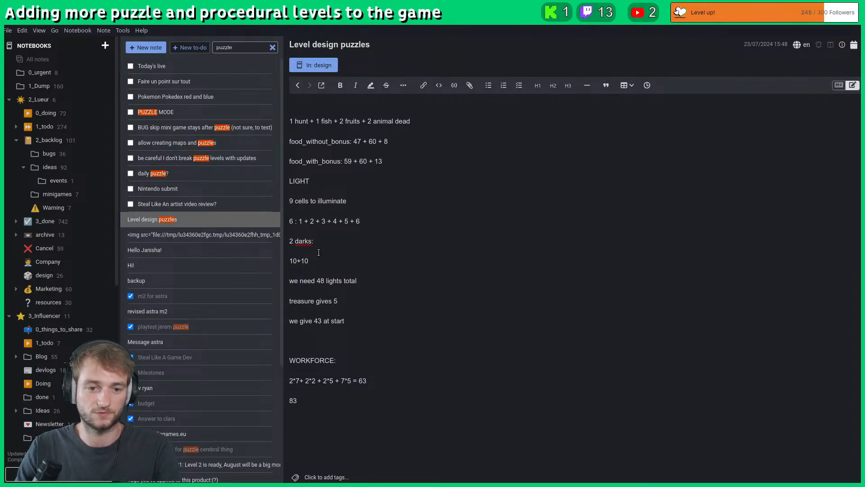
- Update the total line in the note to "we need 41 lights total"
click(324, 280)
key(BackSpace)
text(1)
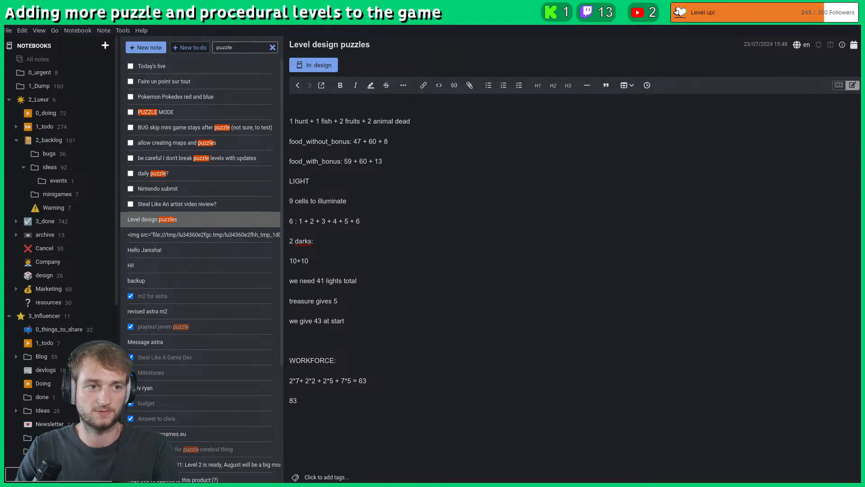
- Switch back to Godot and set Start Light of the map_puzzle_minigames_settler root node to 41
key(alt+Tab)
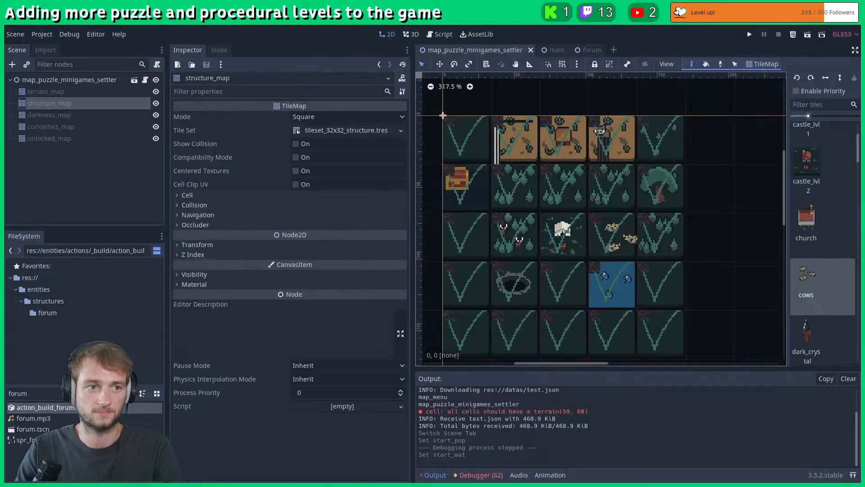
click(126, 79)
click(307, 256)
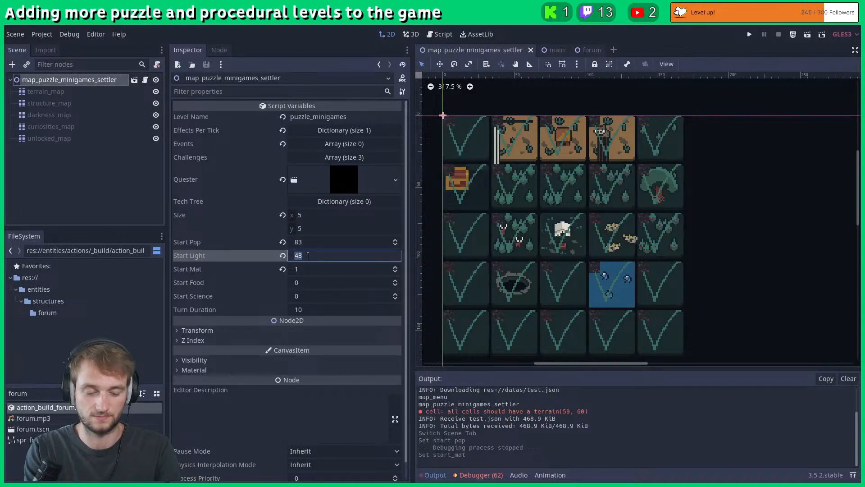
text(41)
key(Return)
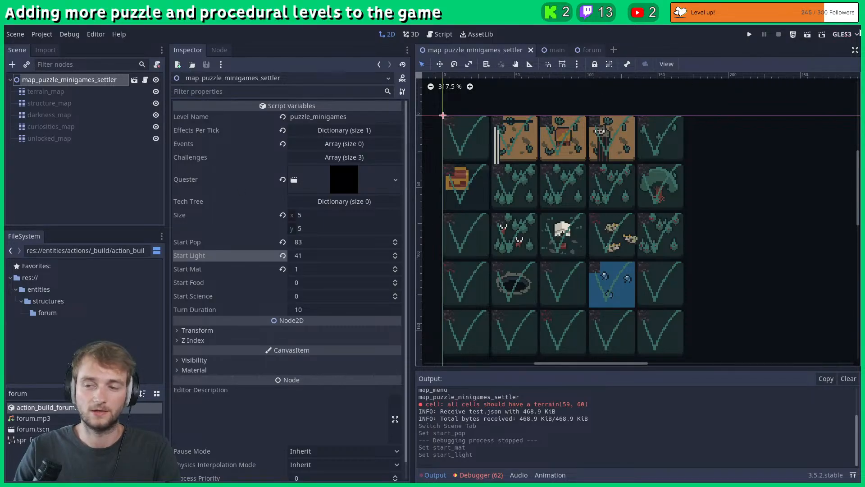
- Run the game and start the puzzle minigames level from the puzzle levels
click(749, 35)
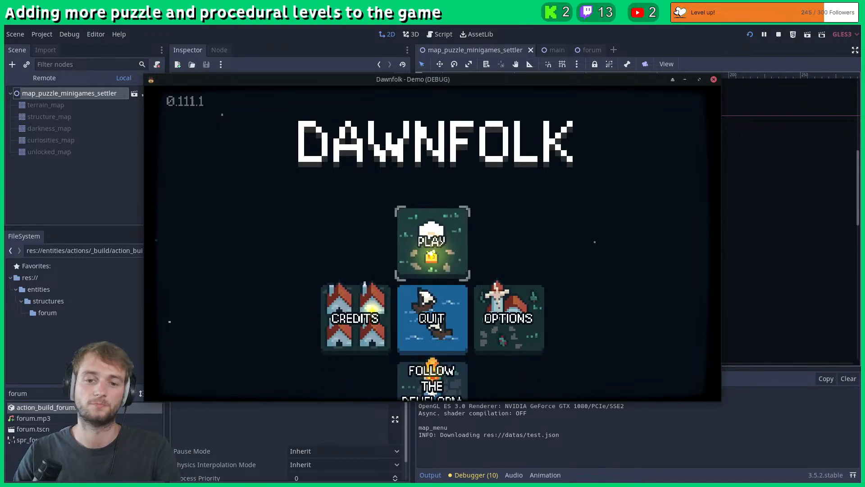
key(Return)
key(Up)
key(Up)
key(Up)
key(Left)
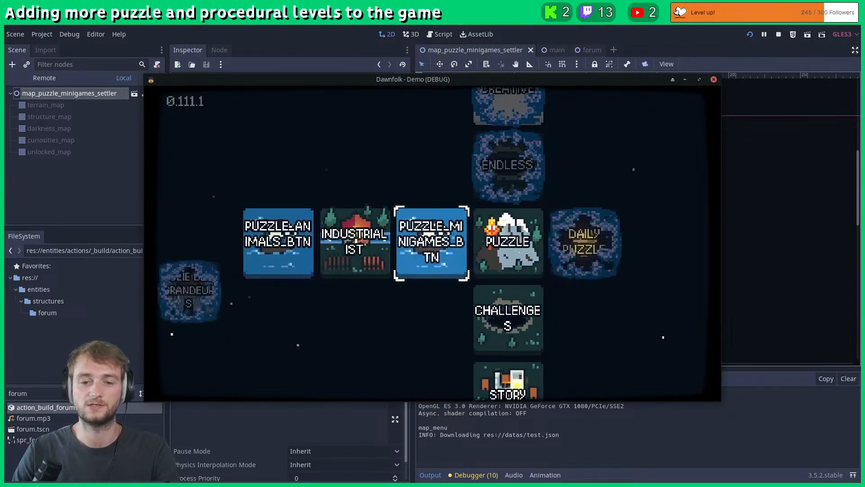
key(Return)
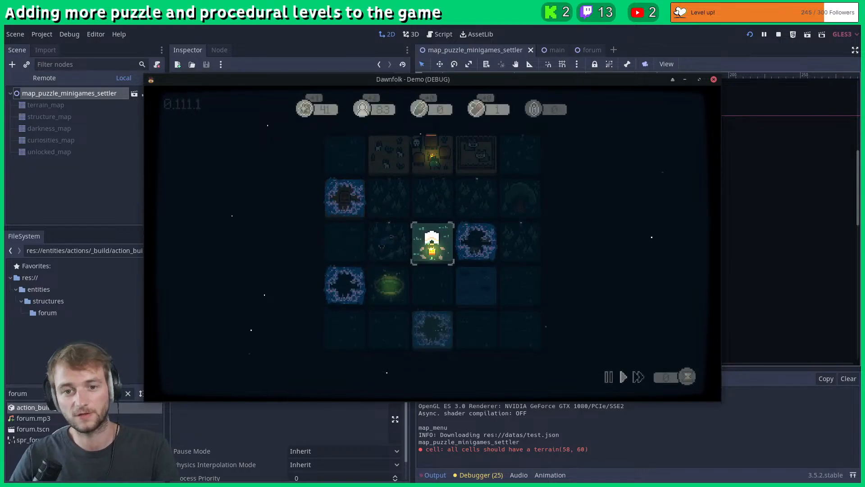
- Illuminate the hunting forest west of the home and the forest directly north of it
key(Left)
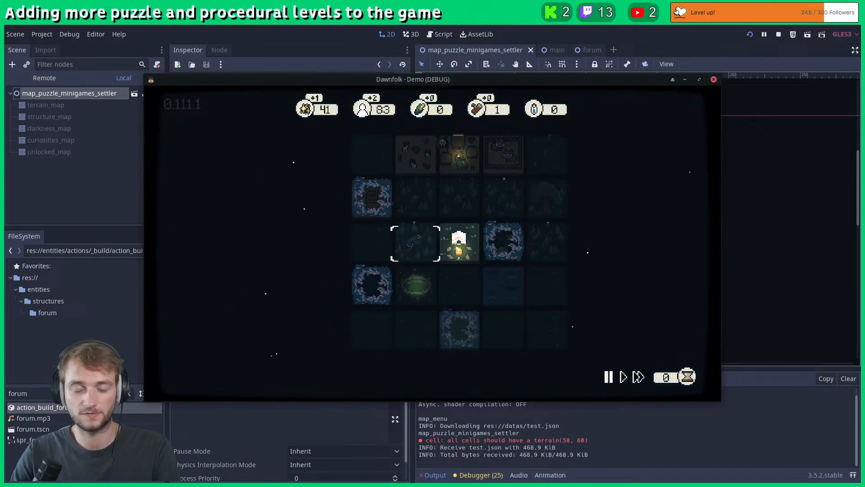
key(Return)
key(Return)
key(Right)
key(Up)
key(Left)
- Illuminate the forests directly north and northeast of the home
key(Return)
key(Return)
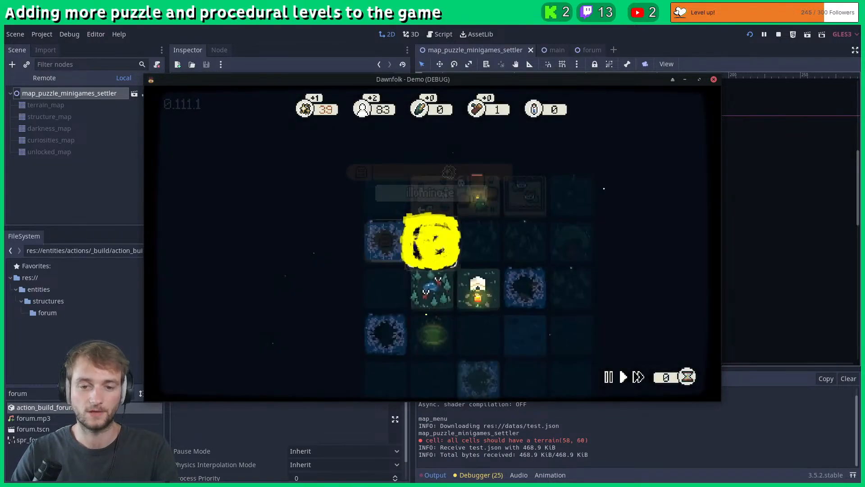
key(Right)
key(Return)
key(Return)
key(Right)
- Illuminate the forest two cells east of the home
key(Return)
key(Return)
key(Right)
key(Return)
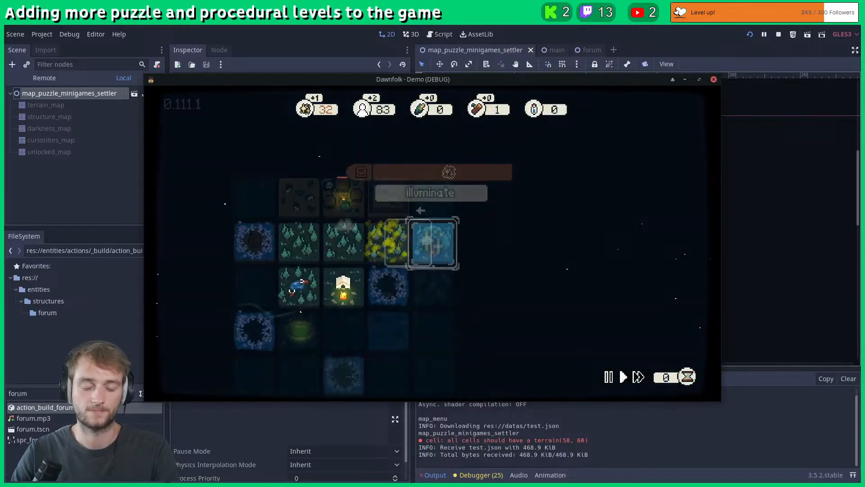
key(Escape)
key(Down)
- Clear the darkness at the west end of the forest row through the dark-particle shooting minigame
key(Return)
key(Return)
key(Left)
key(Left)
key(Left)
key(Left)
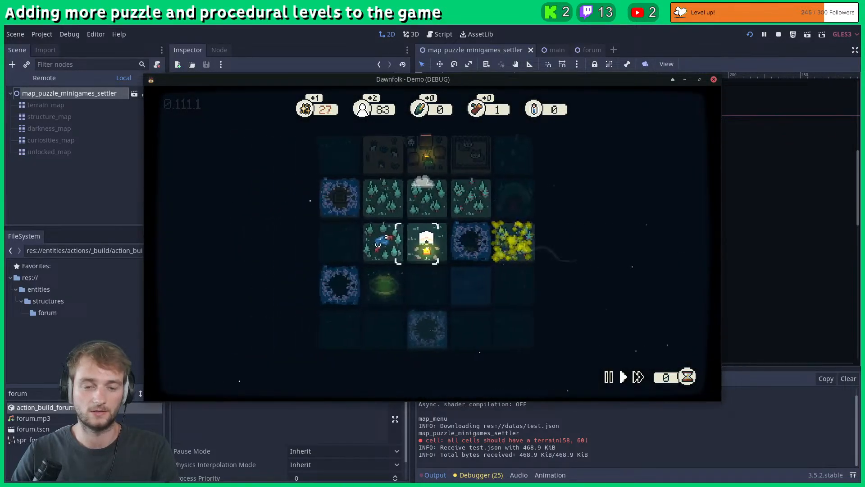
key(Up)
key(Return)
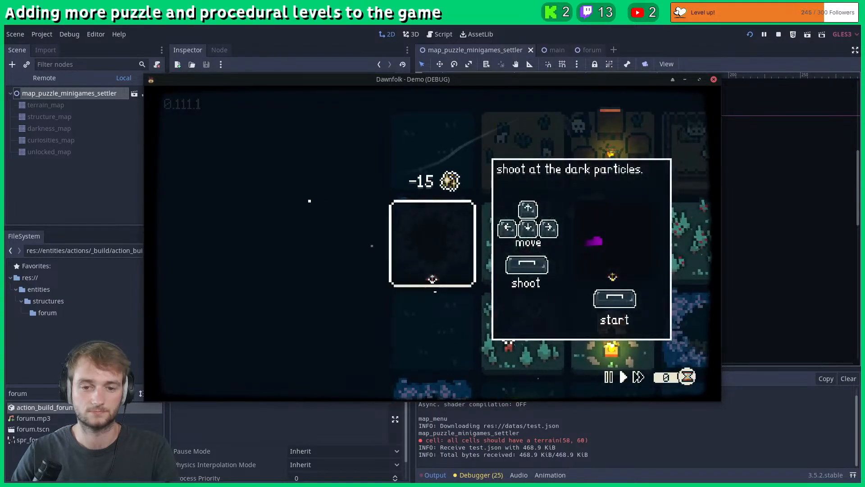
key(Return)
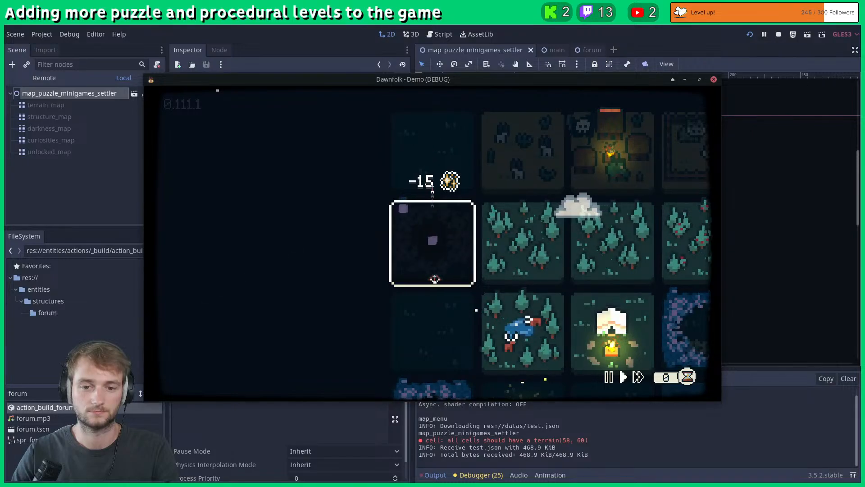
key(Right)
key(Left)
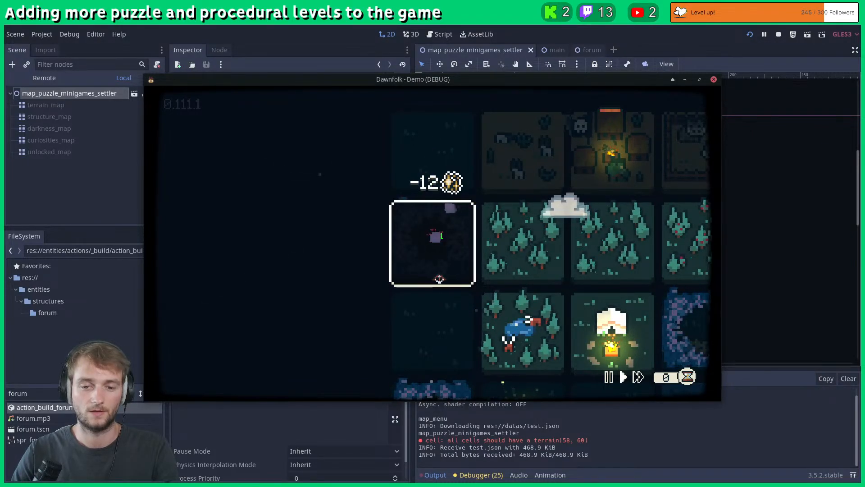
key(Left)
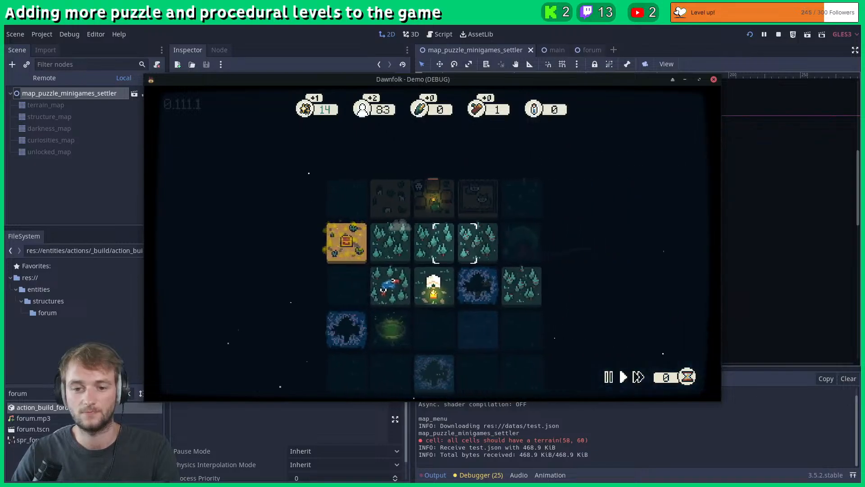
- Illuminate the animal pen on the north edge and the fishing water southeast of the home
key(Right)
key(Up)
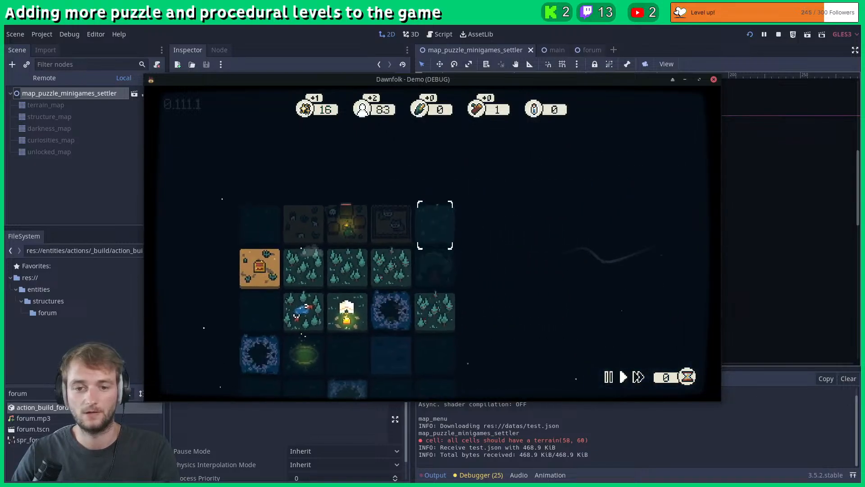
key(Left)
key(space)
key(space)
key(Down)
key(Down)
key(Down)
key(space)
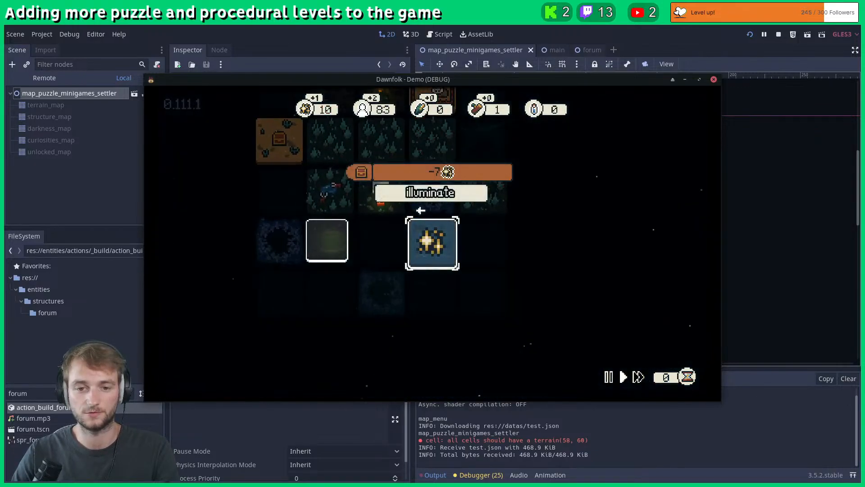
key(space)
- Go to the dark mist cell at the east end of the forest row and check its action
key(Up)
key(Left)
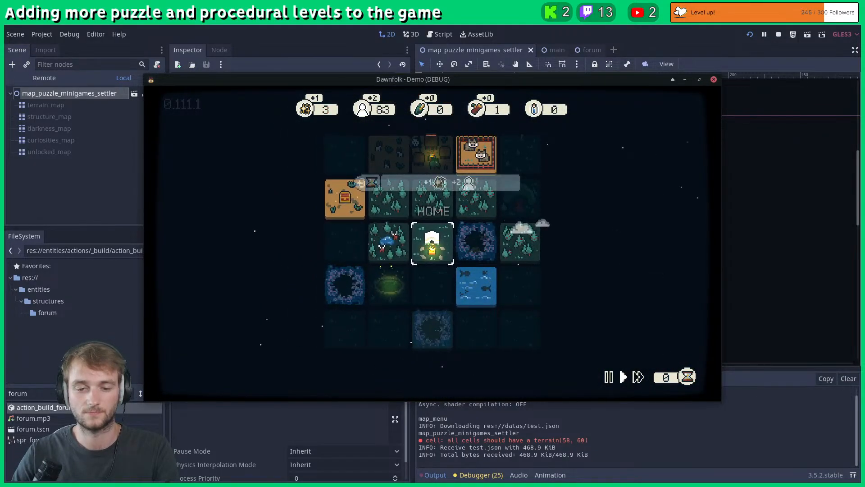
key(Up)
key(Right)
key(space)
- Open the treasure at the west end of the forest row
key(space)
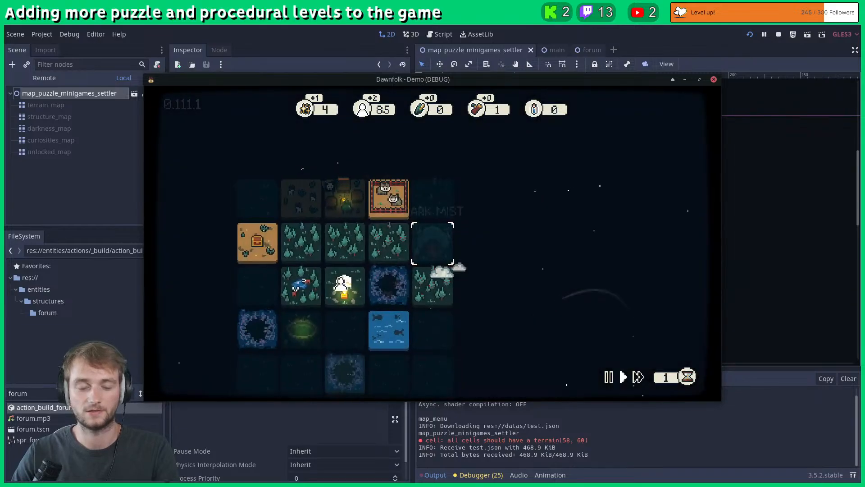
key(Left)
key(Left)
key(Left)
- Return to the east side of the map and examine the dark mist and darkness cells there
key(space)
key(space)
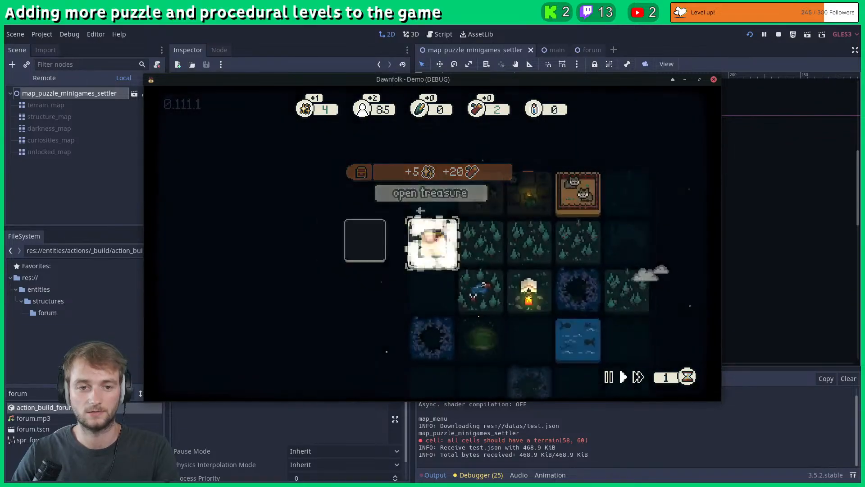
key(Right)
key(Right)
key(Right)
key(Right)
key(space)
key(space)
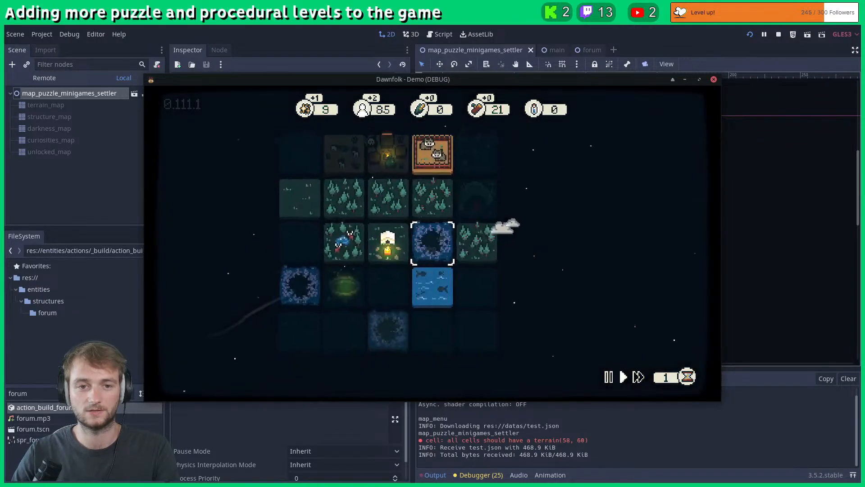
key(space)
key(Escape)
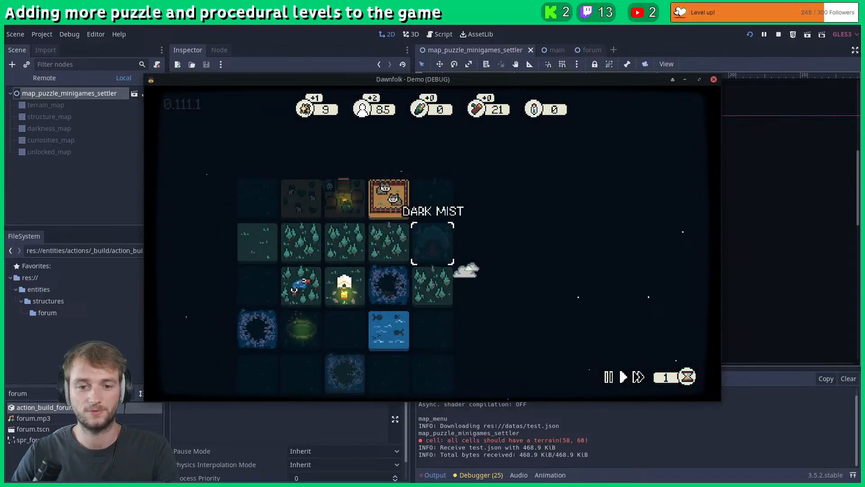
- Examine the forest row and dark gusts, then check the action available on the fishing water southeast of the home
key(Left)
key(Left)
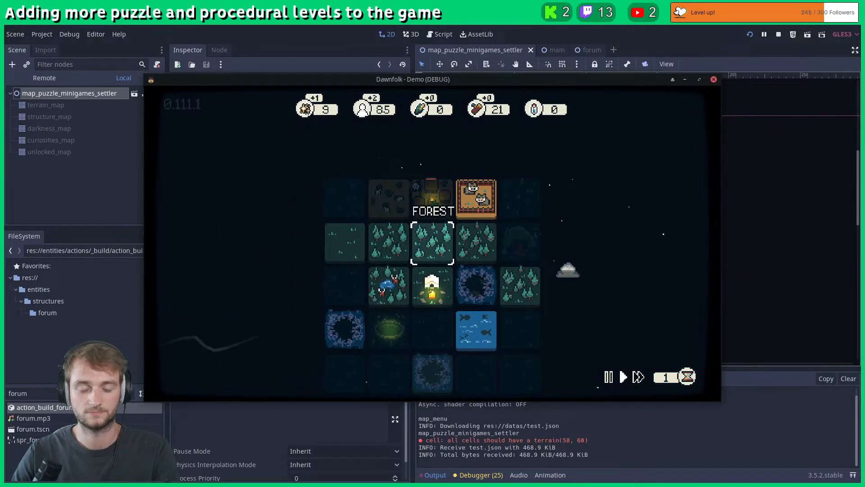
key(Down)
key(Right)
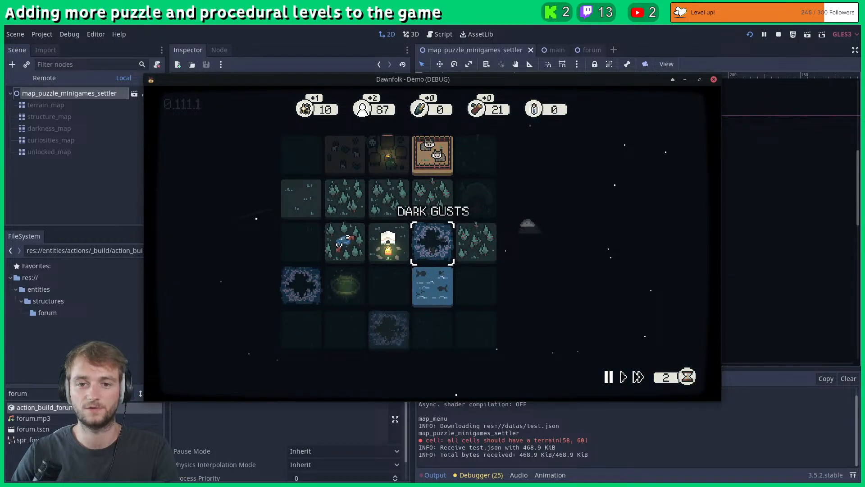
key(Down)
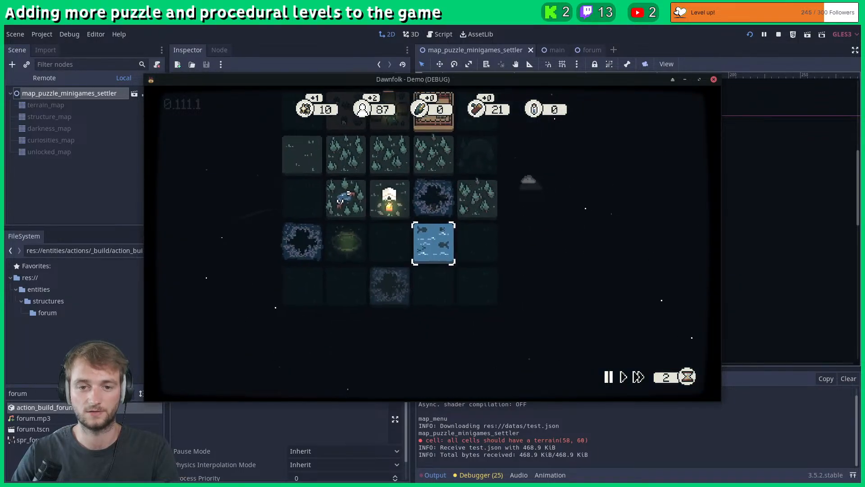
key(Return)
key(Escape)
- Build the townhall on the home cell
key(Up)
key(Left)
key(Return)
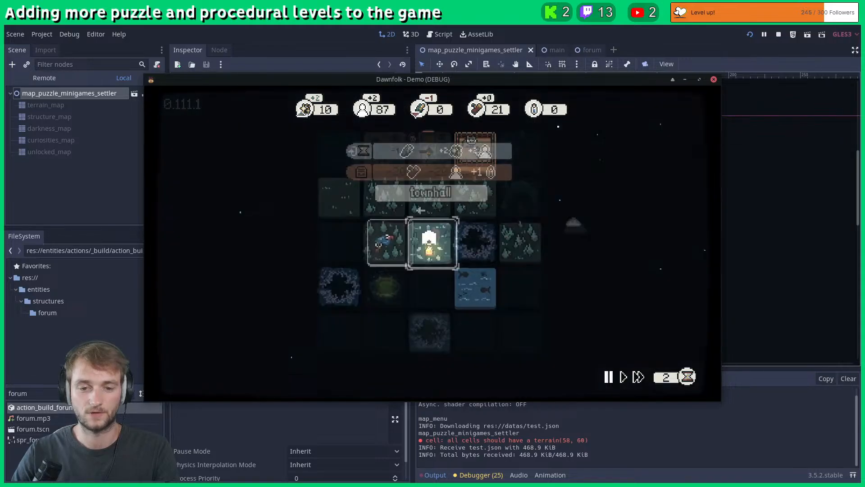
key(Return)
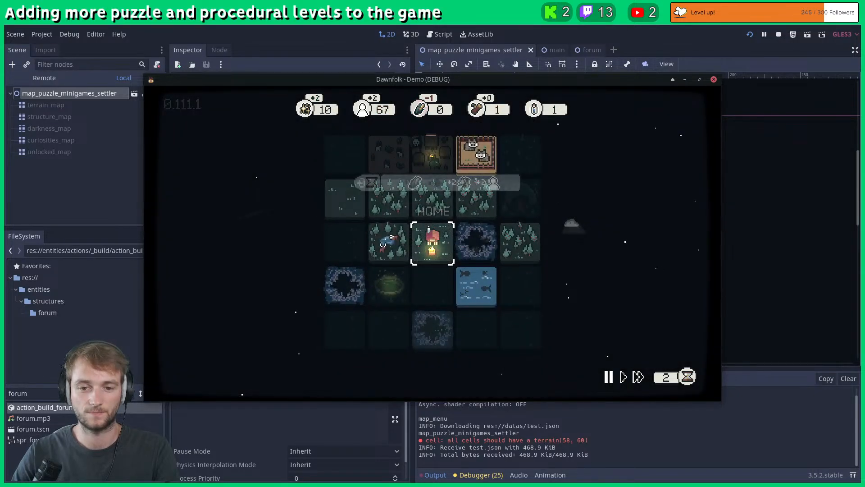
- Hunt in the forest cell west of the home, then chop its trees in the timing minigame
key(Left)
key(Return)
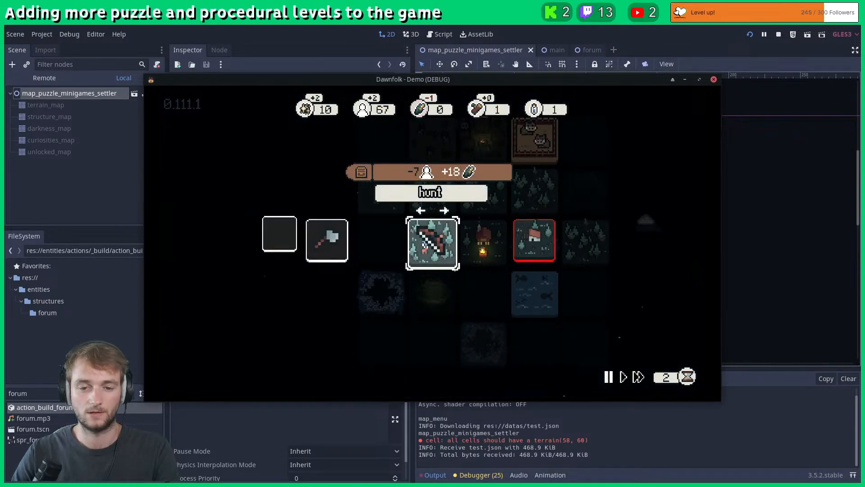
key(Return)
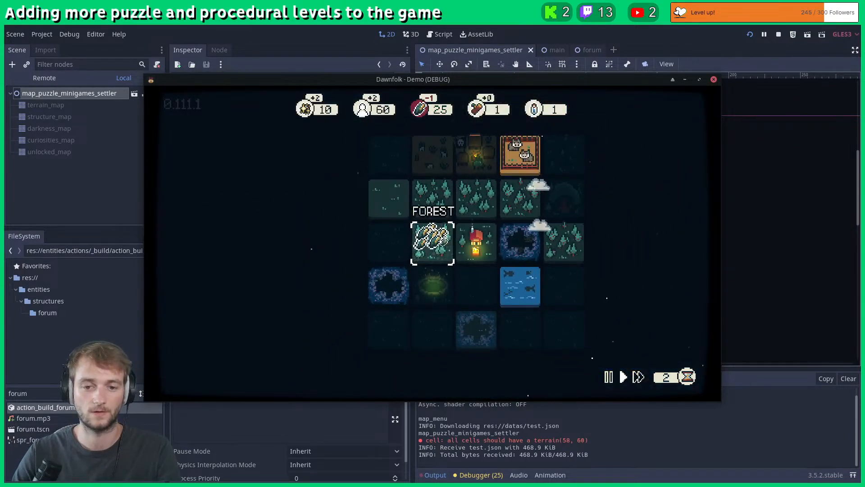
key(space)
key(space)
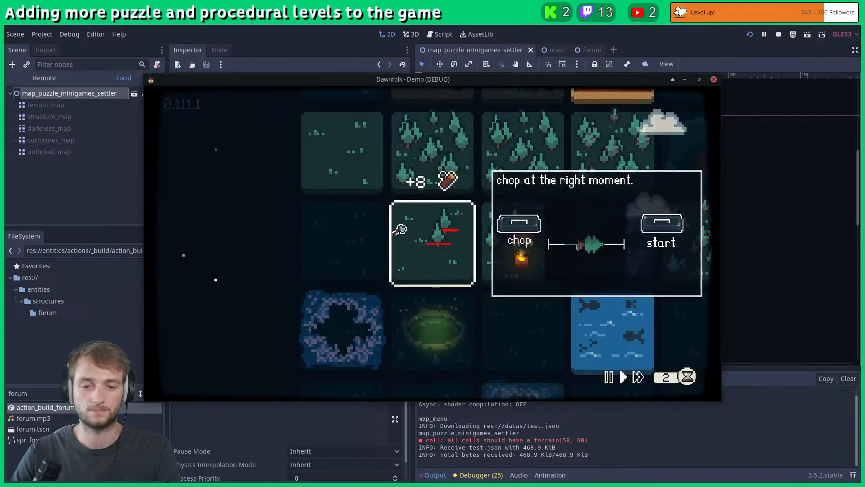
key(space)
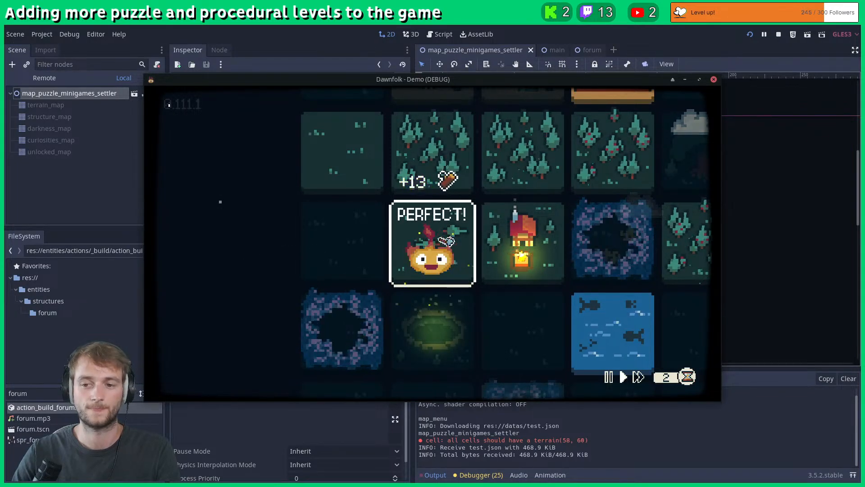
- Chop the trees in the forest cells northwest and directly north of the home
key(Up)
key(space)
key(space)
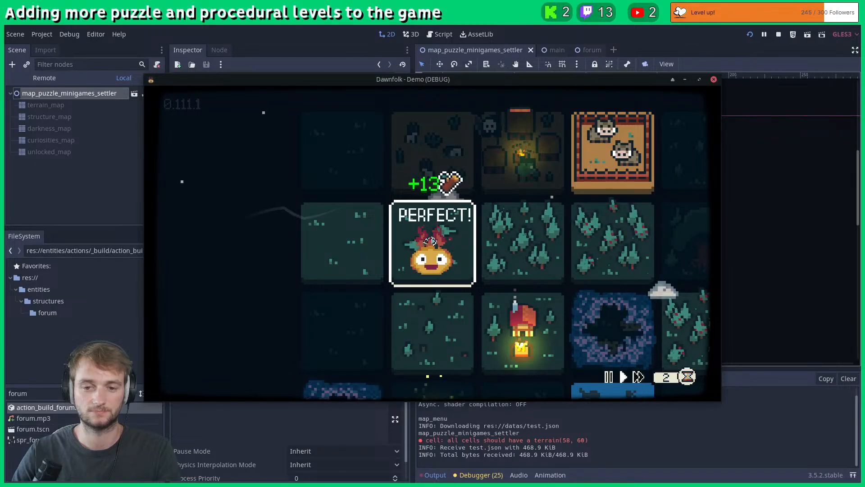
key(Right)
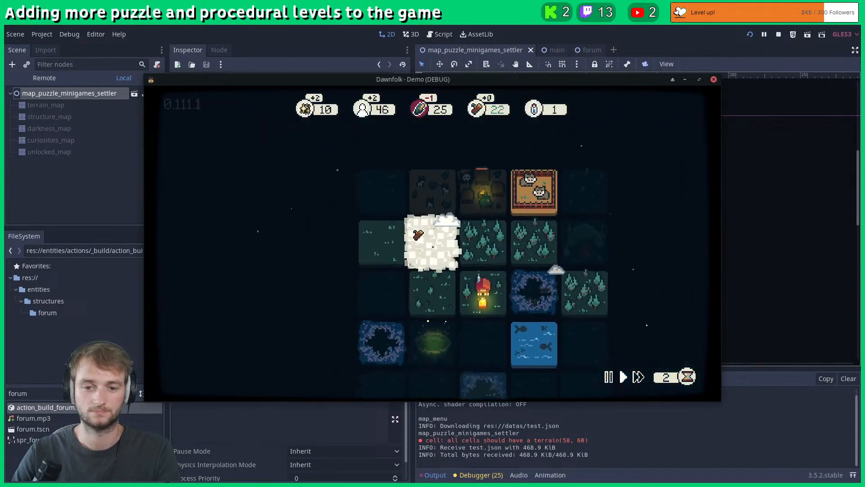
key(space)
key(space)
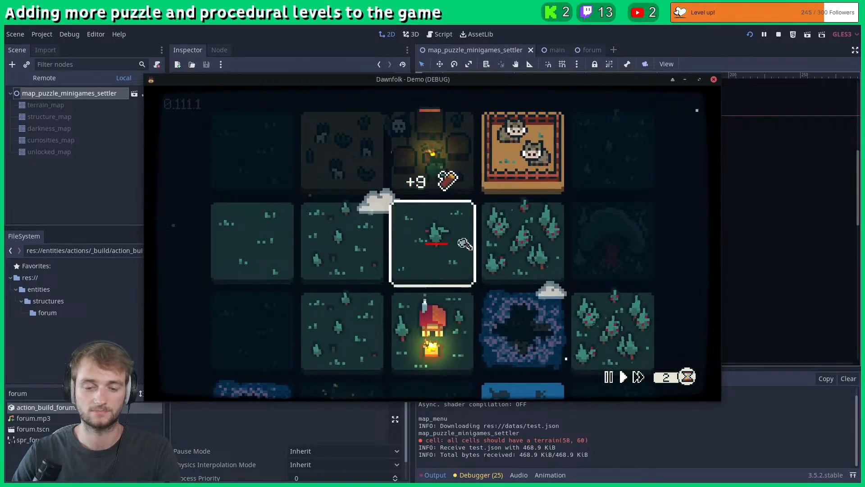
key(space)
- Collect the fruits in the forest cell northeast of the home, then chop that forest's trees
key(space)
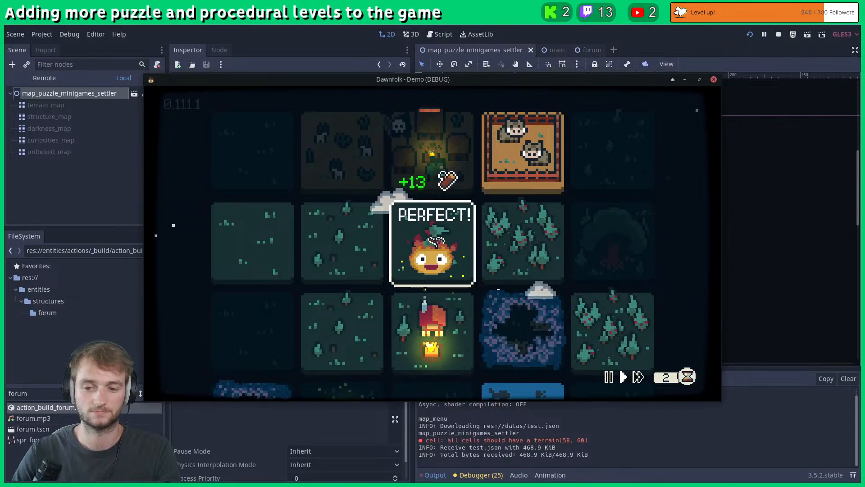
key(Right)
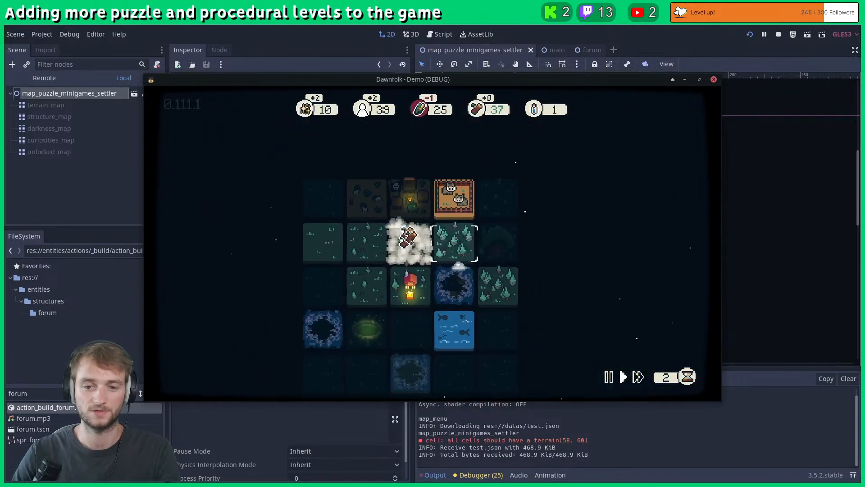
key(space)
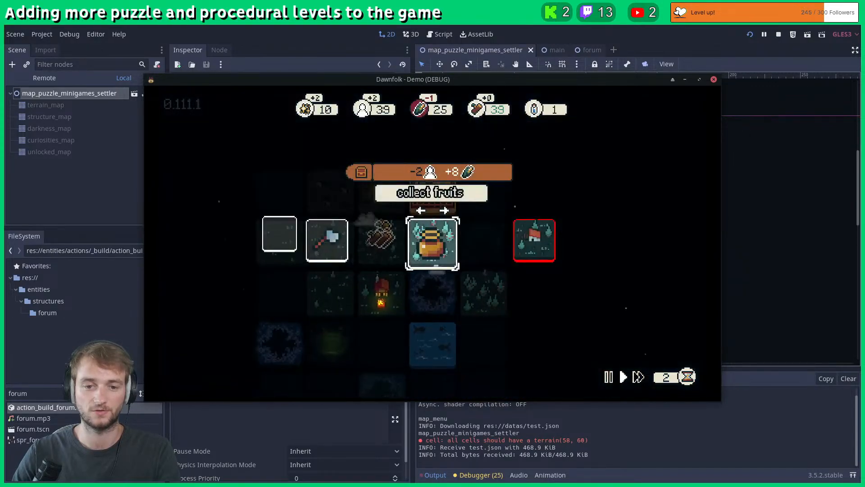
key(space)
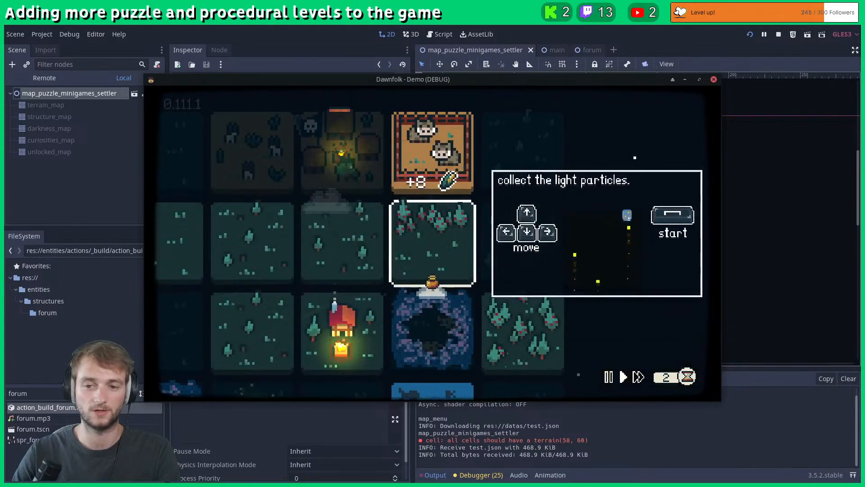
key(space)
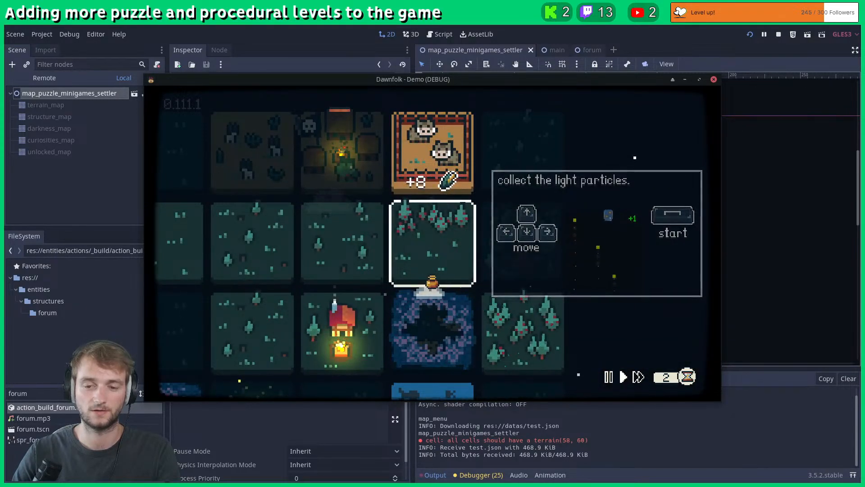
key(Left)
key(Right)
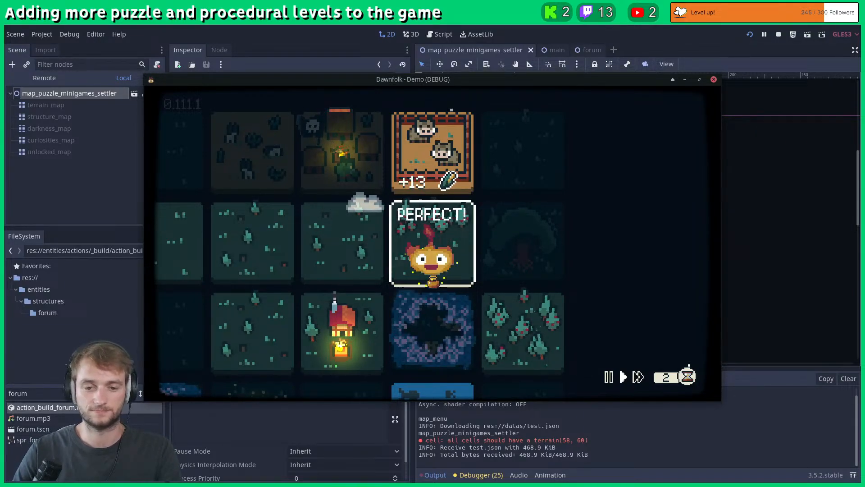
key(space)
key(space)
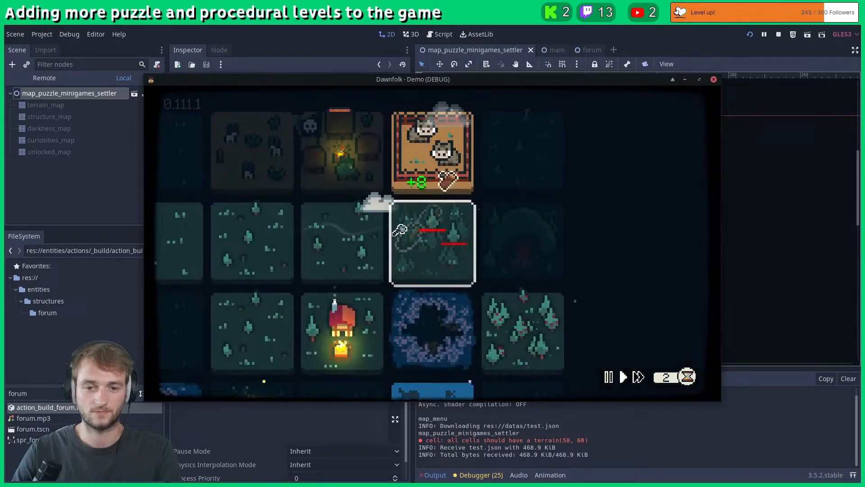
key(Right)
key(Left)
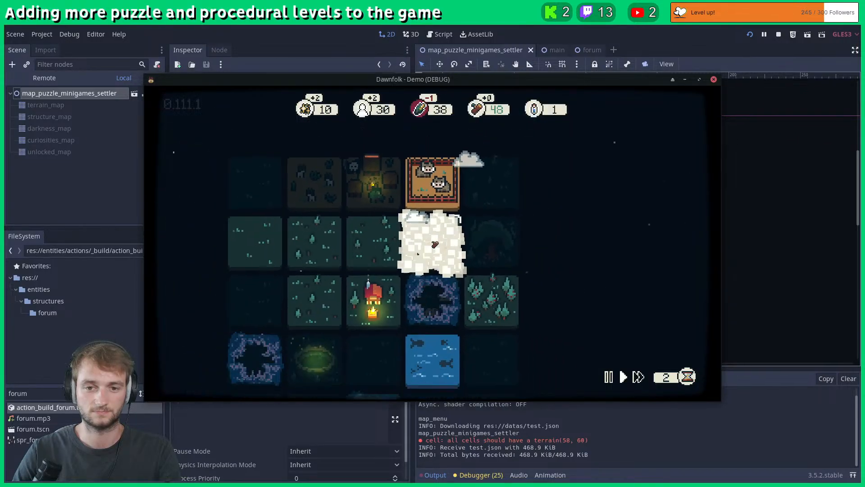
- Harvest the animal pen on the north edge for food
key(Up)
key(space)
key(Right)
key(space)
- Collect the fruits in the forest cell east of the dark gusts, then chop its trees
key(Down)
key(Down)
key(Right)
key(space)
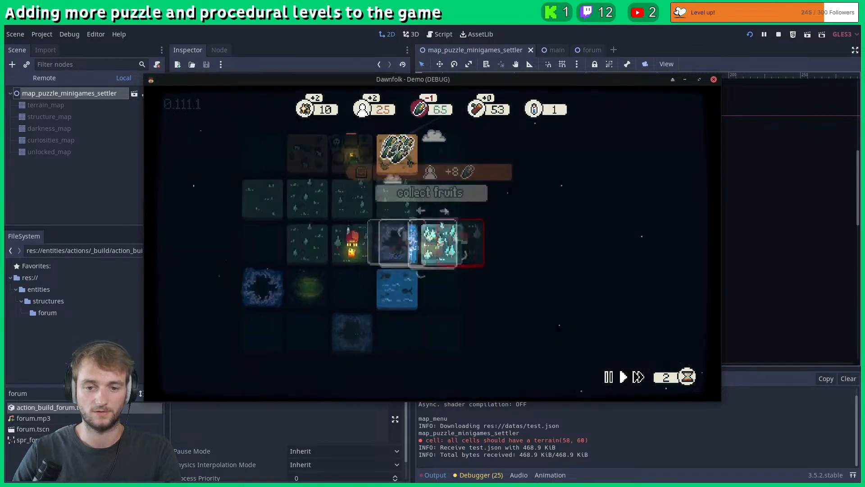
key(space)
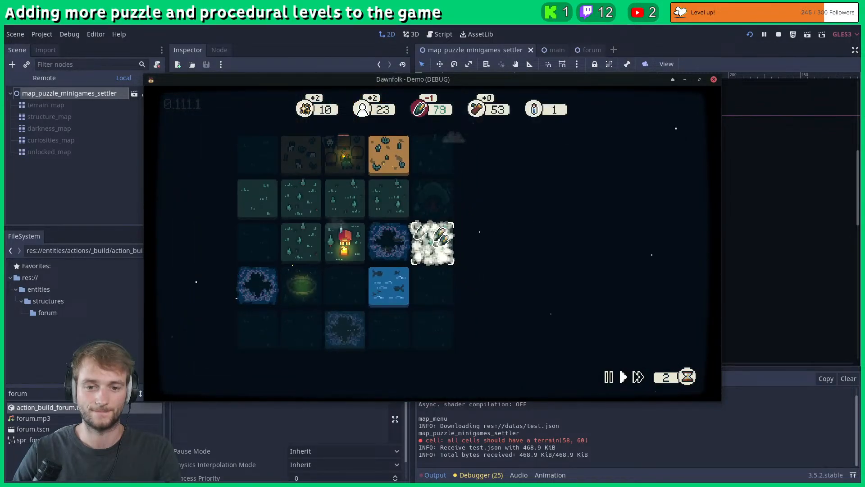
key(space)
key(space)
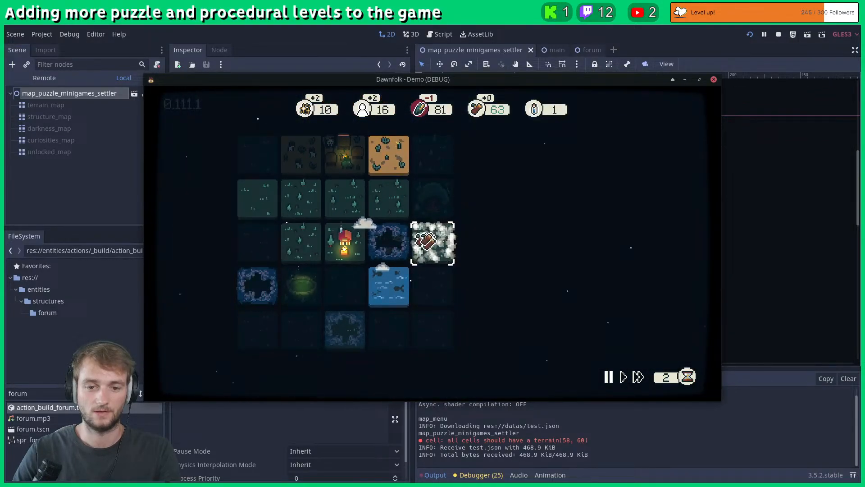
- Fish in the water cell southeast of the home, steering the boat to catch fish in the minigame
key(Left)
key(Down)
key(space)
key(space)
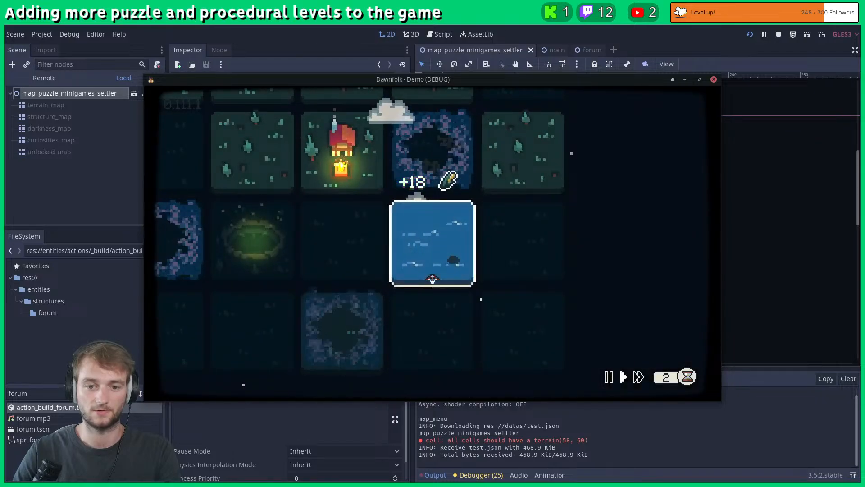
key(space)
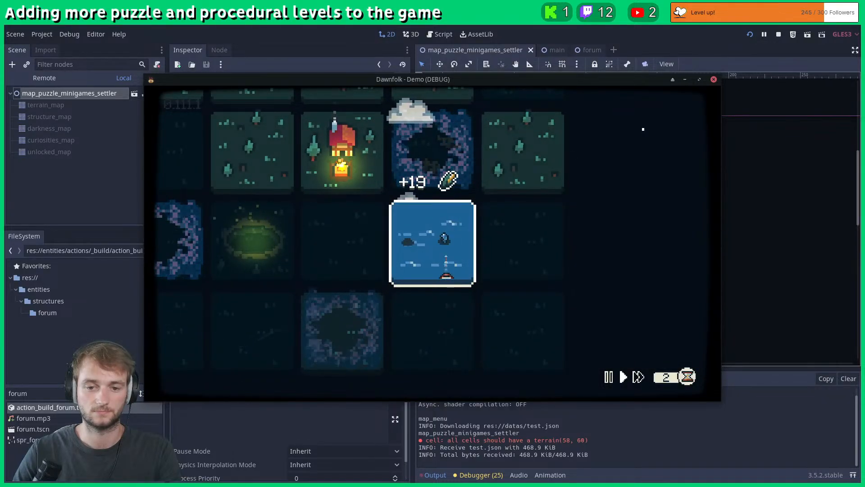
key(Left)
key(space)
key(Right)
key(space)
key(Left)
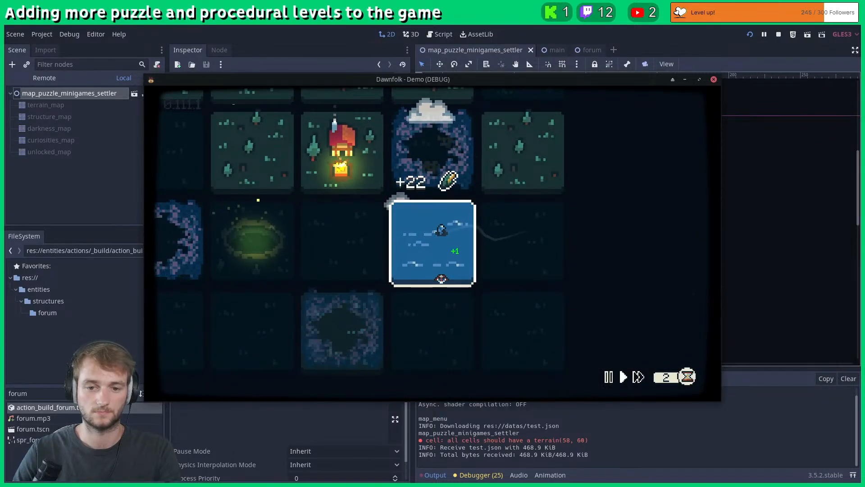
key(space)
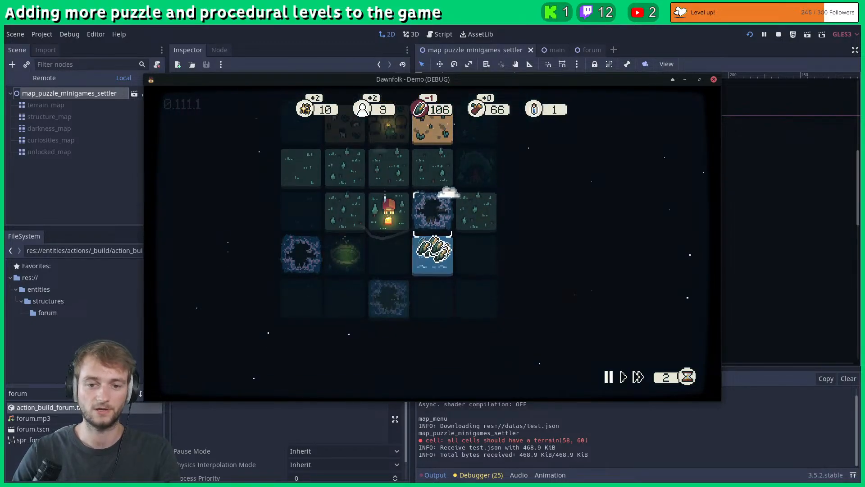
- Construct a building on the chopped forest north of the home and spend the science on its upgrade
key(space)
key(space)
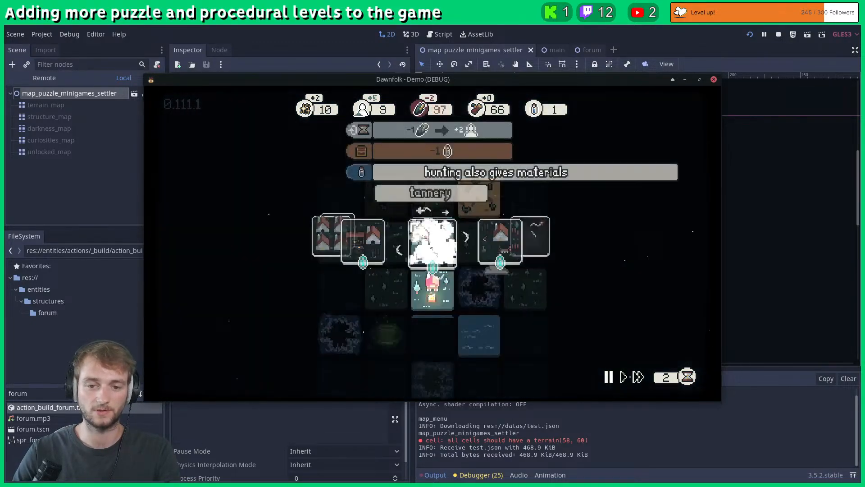
key(Right)
- Build taverns on the forest cells immediately west and east of the new building
key(space)
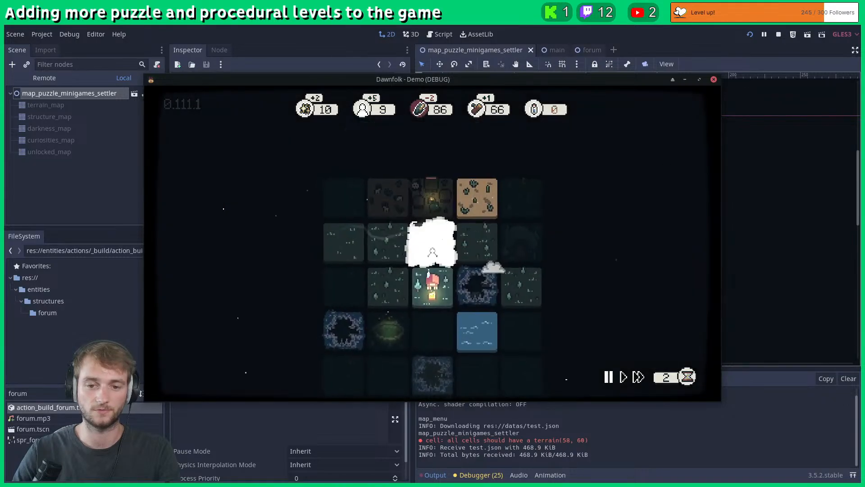
key(Left)
key(space)
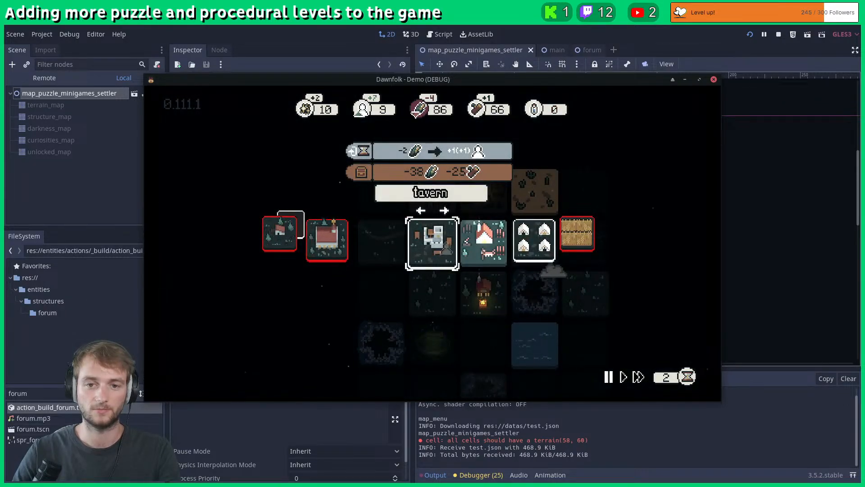
key(space)
key(Right)
key(Right)
key(space)
key(space)
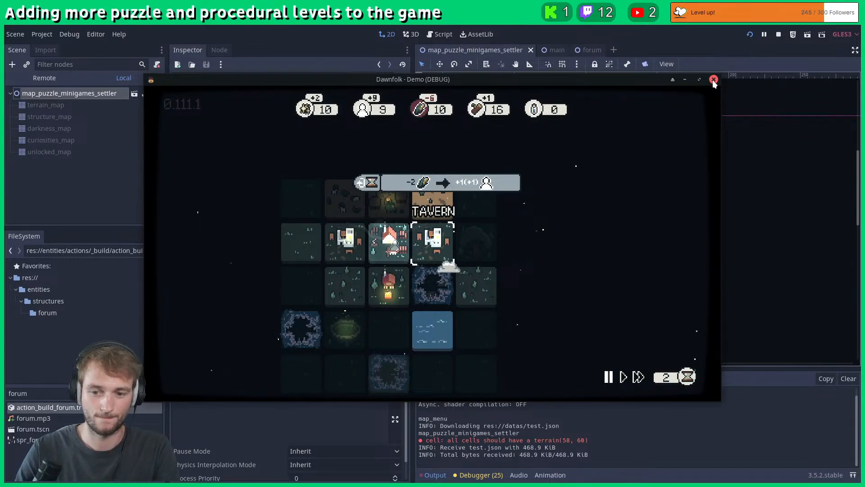
- Check the cleanse cost of the dark gusts east of the home and the illuminate cost of the dark mist
key(Down)
key(space)
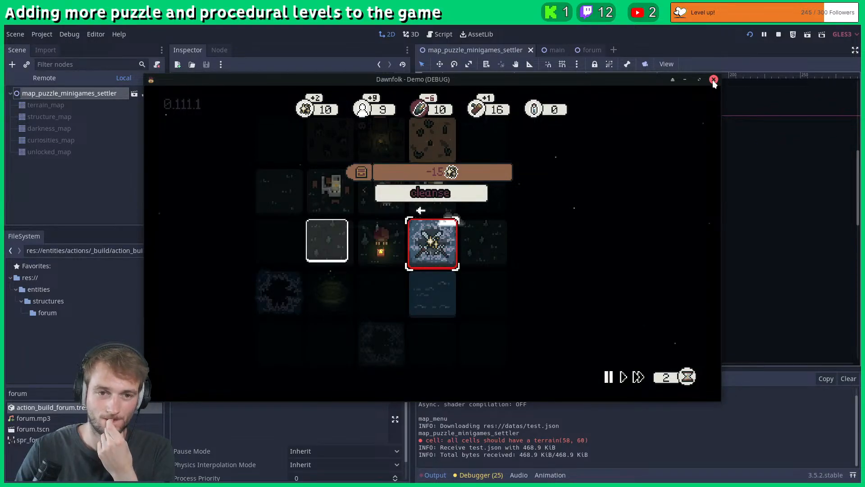
key(Escape)
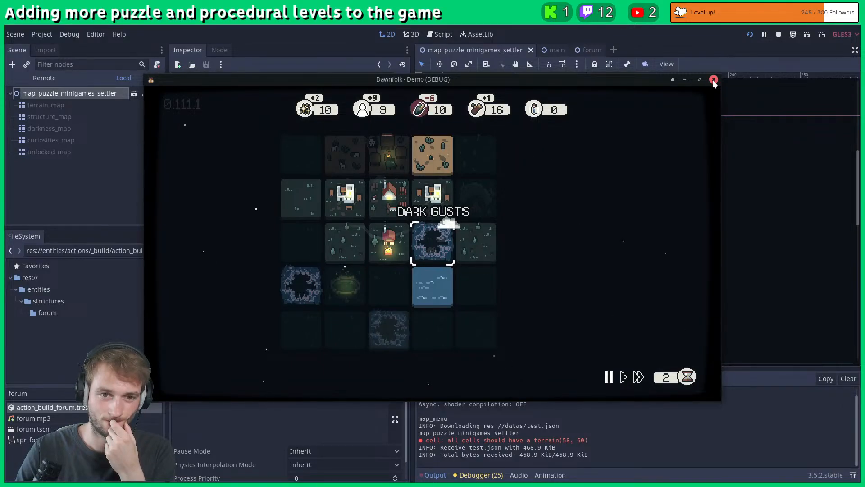
key(Up)
key(Right)
key(space)
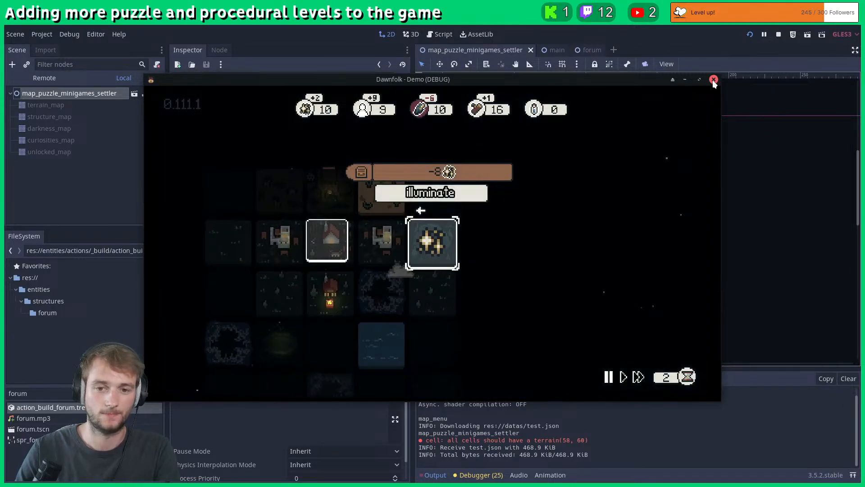
key(Escape)
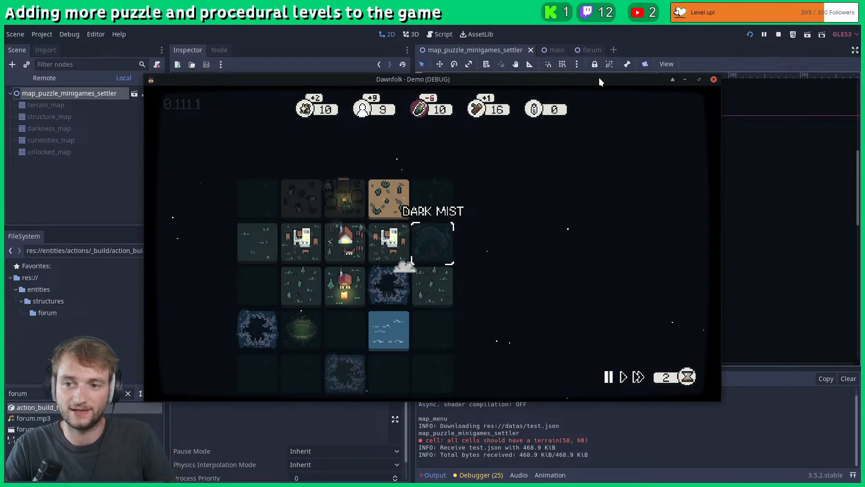
- Close the test game and set the level's Start Light to 31
click(714, 80)
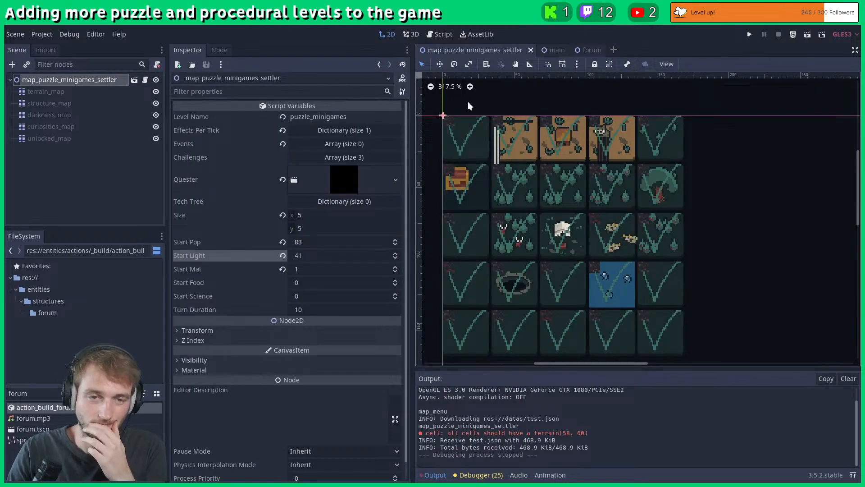
click(330, 255)
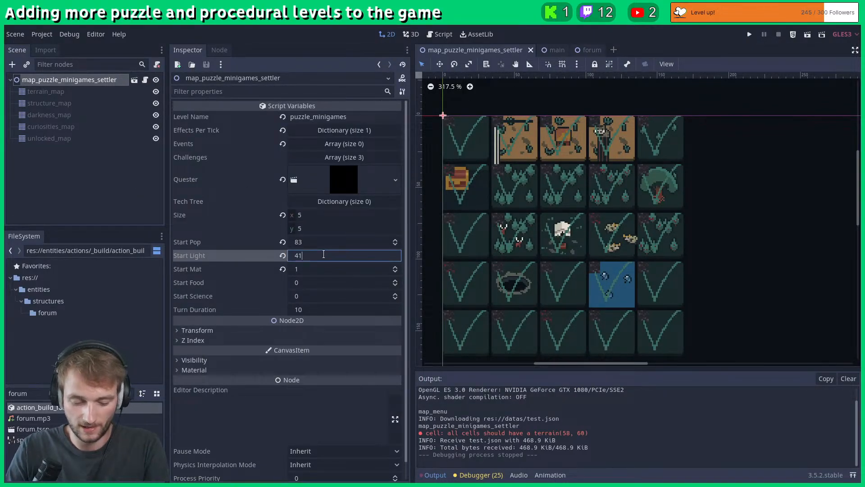
key(BackSpace)
key(BackSpace)
text(38)
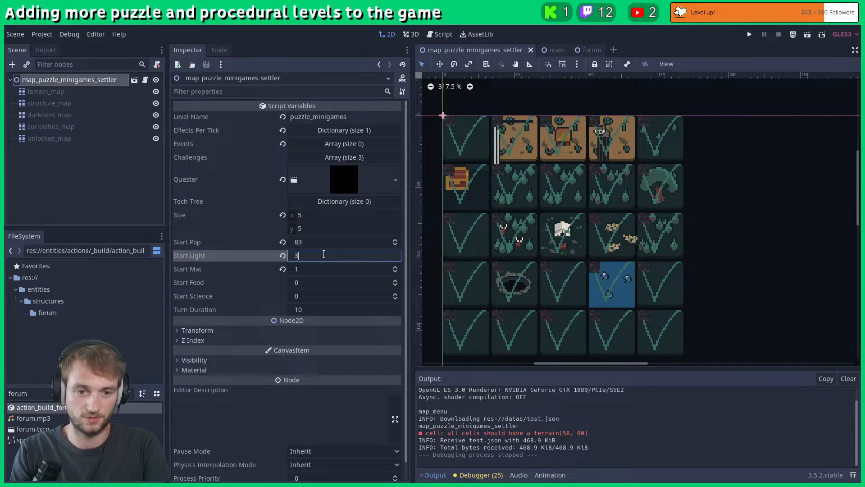
key(BackSpace)
text(9)
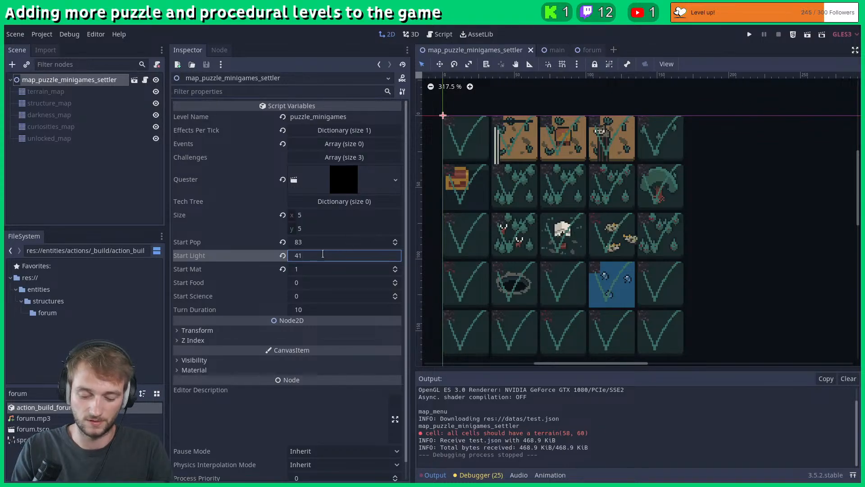
key(BackSpace)
text(8)
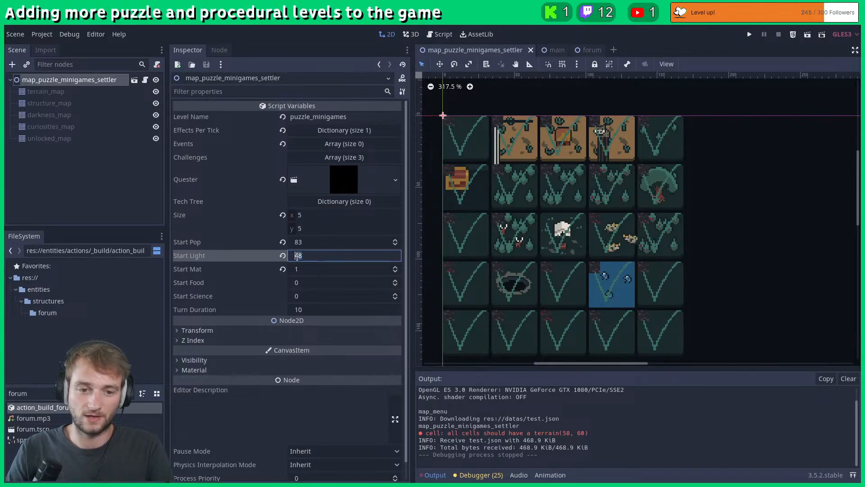
text(38)
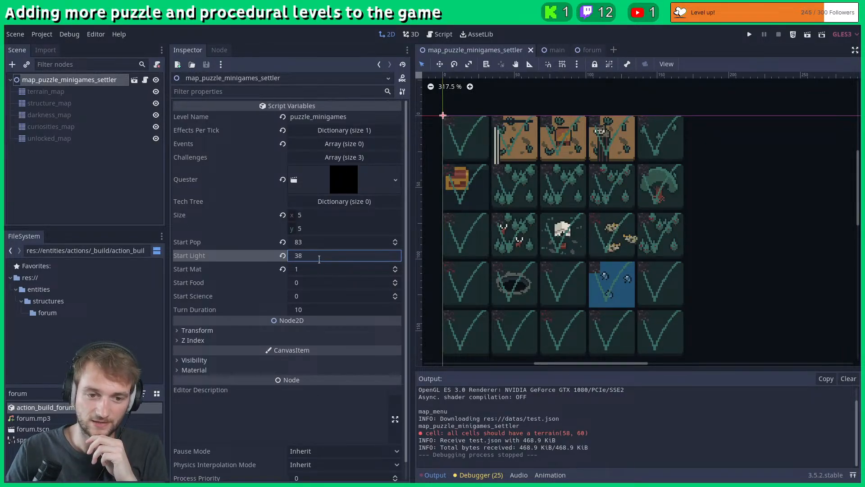
key(BackSpace)
text(1)
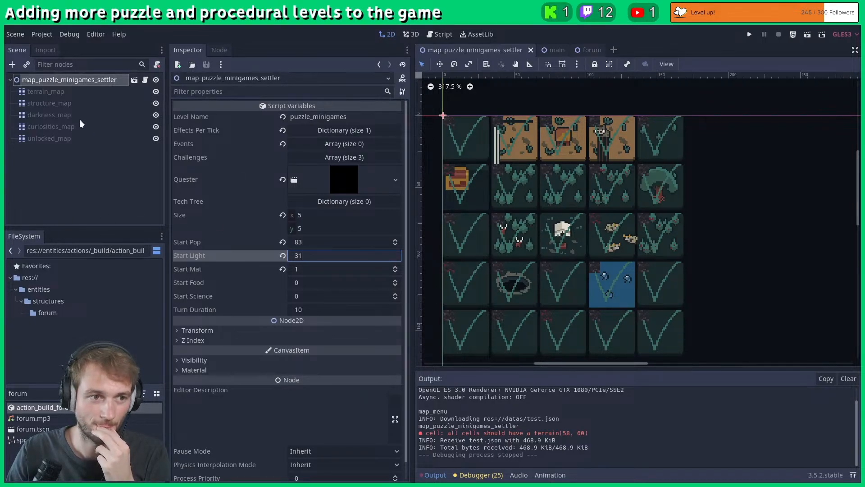
- On structure_map, move the forest_game tile from the cell west of the home to the cell just north, and paint forest in its place
click(47, 92)
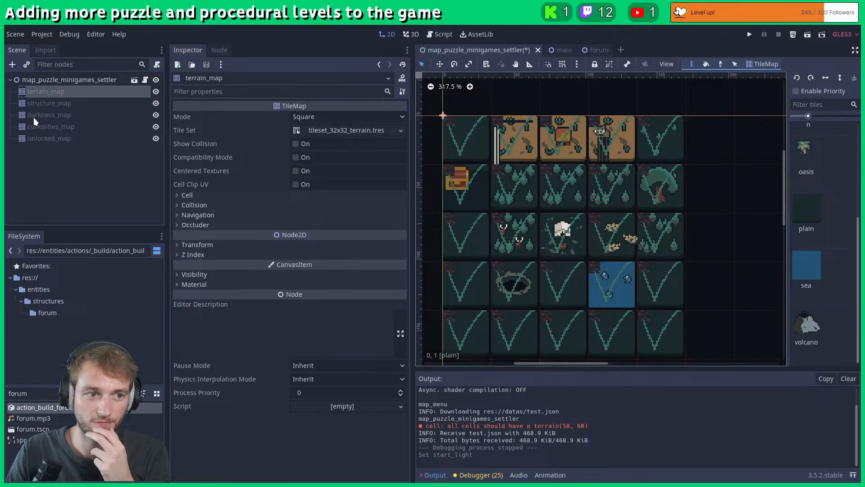
click(49, 103)
scroll(827, 277, down, 6)
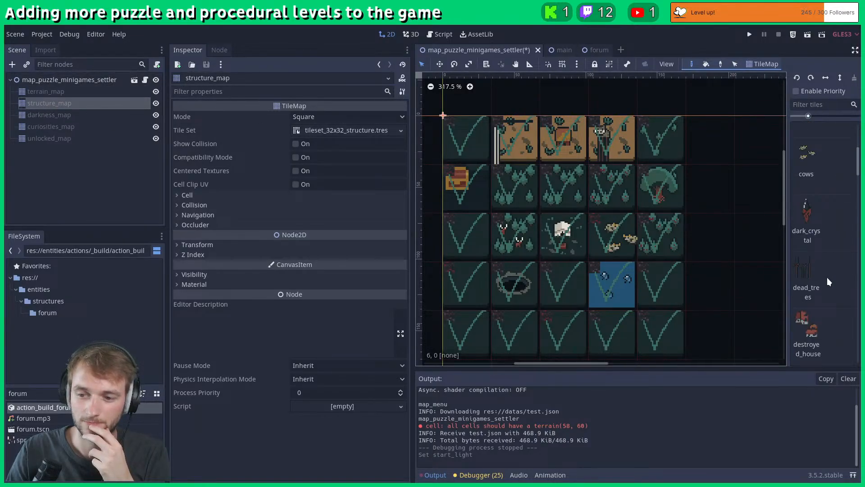
scroll(830, 282, down, 8)
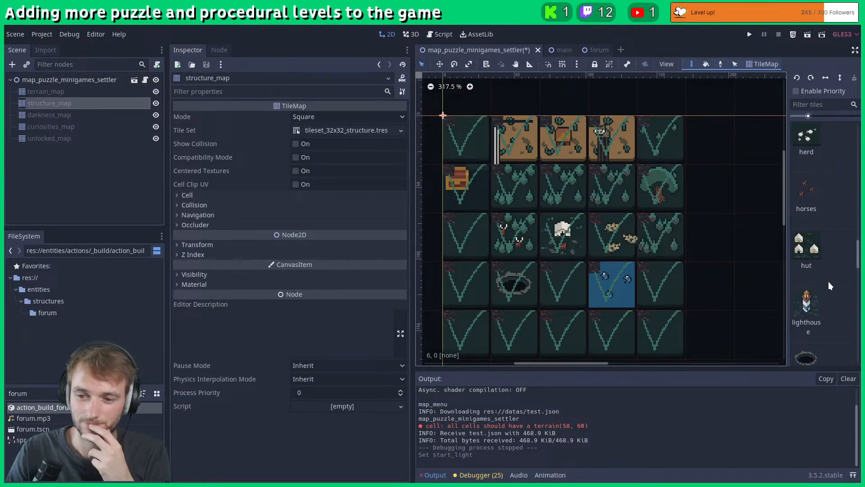
scroll(828, 281, down, 3)
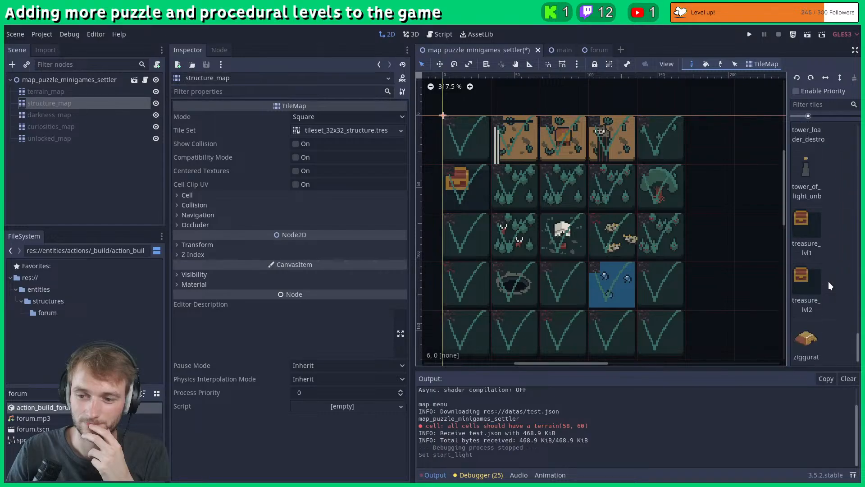
scroll(828, 281, up, 12)
scroll(824, 243, down, 5)
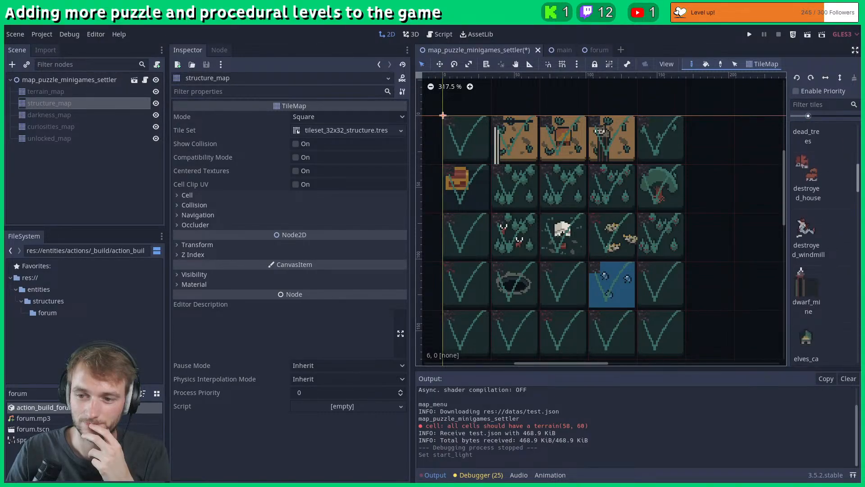
scroll(818, 207, up, 2)
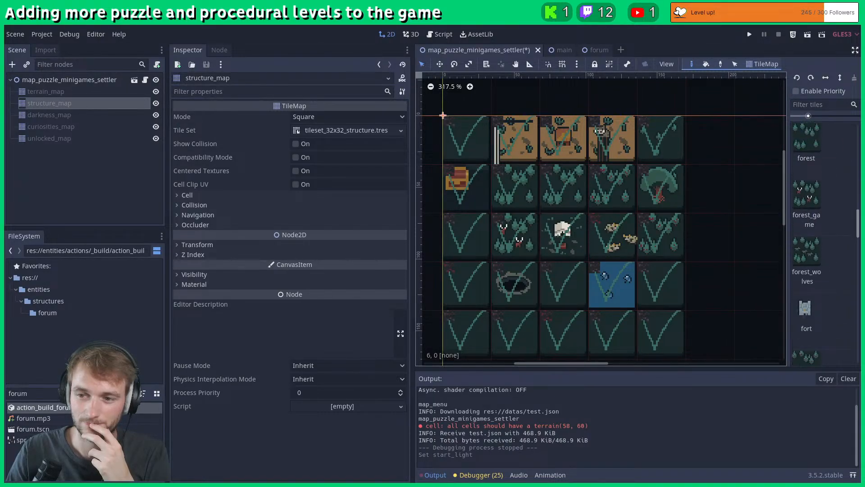
click(818, 206)
click(526, 236)
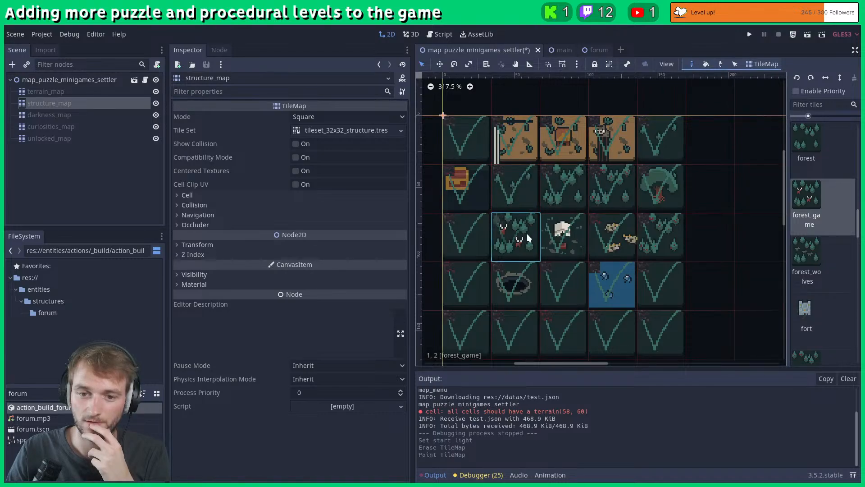
right_click(531, 238)
click(528, 203)
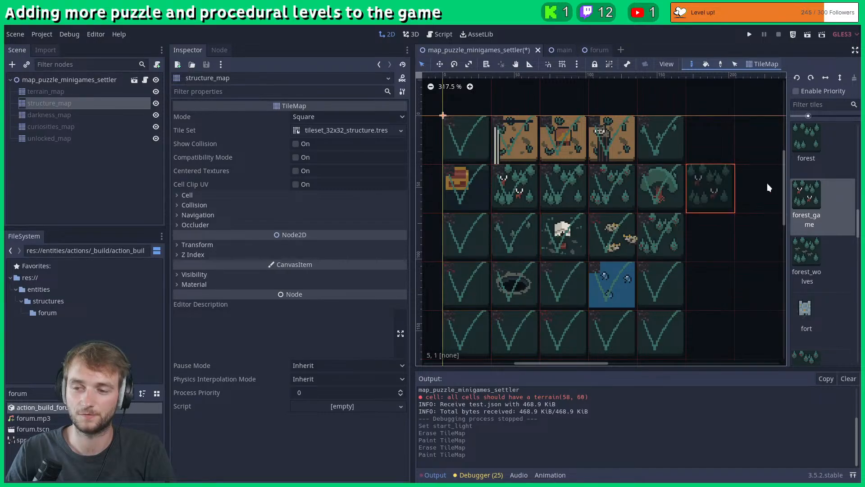
click(807, 139)
click(508, 243)
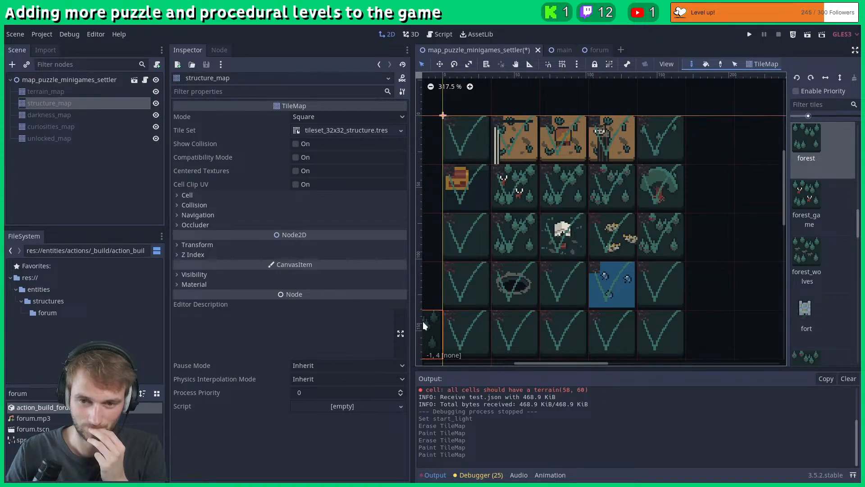
- Run the project and start the minigames puzzle level in Dawnfolk
click(749, 33)
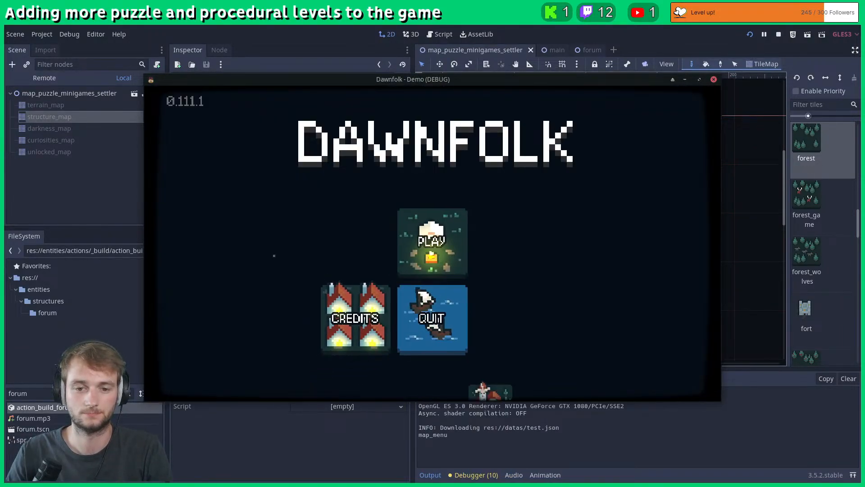
key(Up)
key(Up)
key(Up)
key(Left)
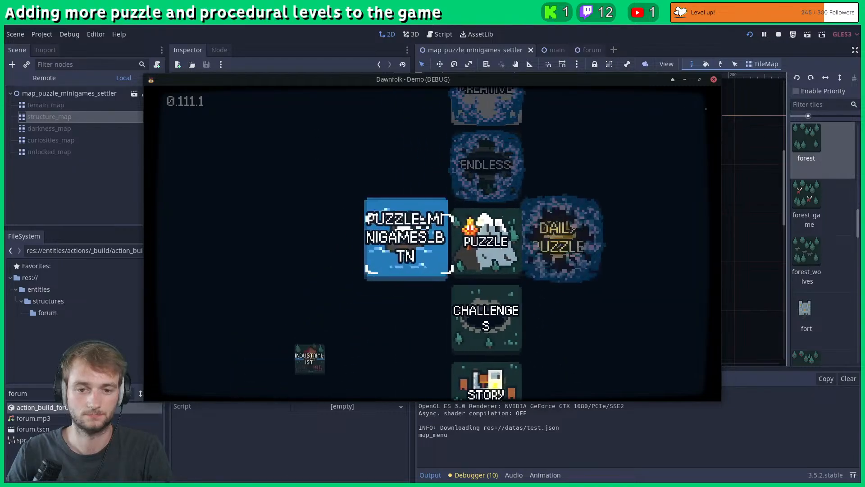
key(Up)
key(space)
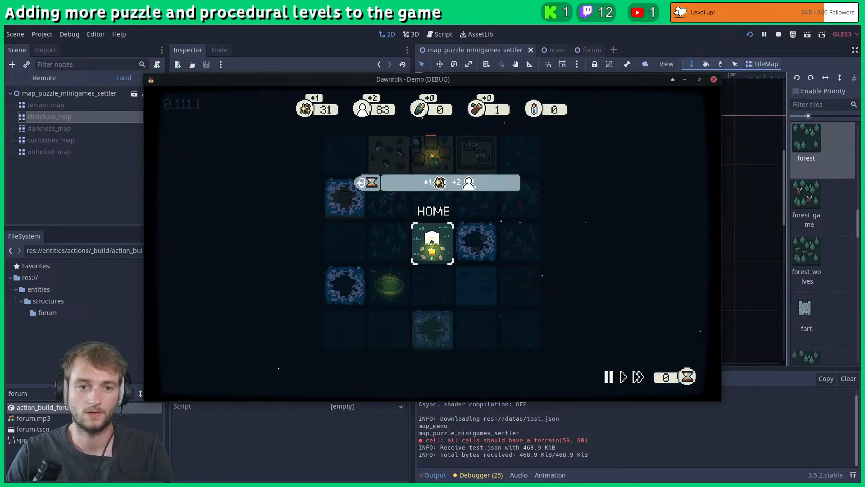
- Illuminate the forest west of the home and the game forest northwest of it
key(Left)
key(space)
key(Right)
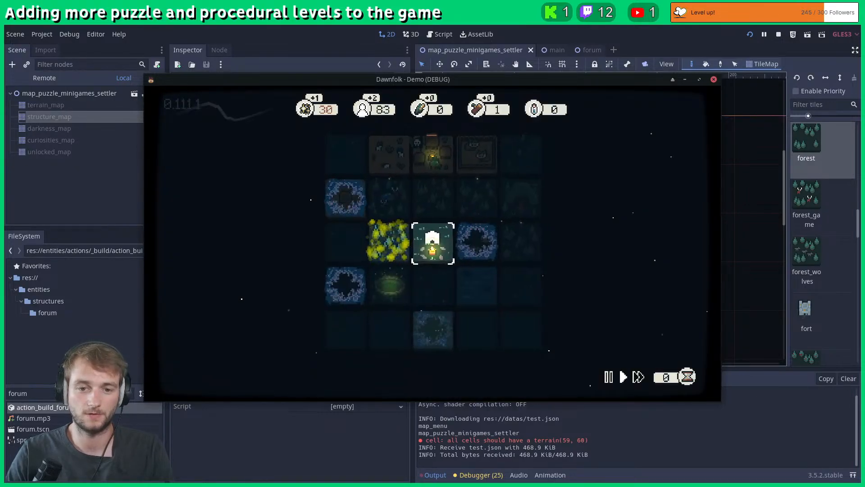
key(Up)
key(Left)
key(space)
key(space)
- Illuminate the forests north and northeast of the home and the forest two cells east of it
key(space)
key(Escape)
key(Right)
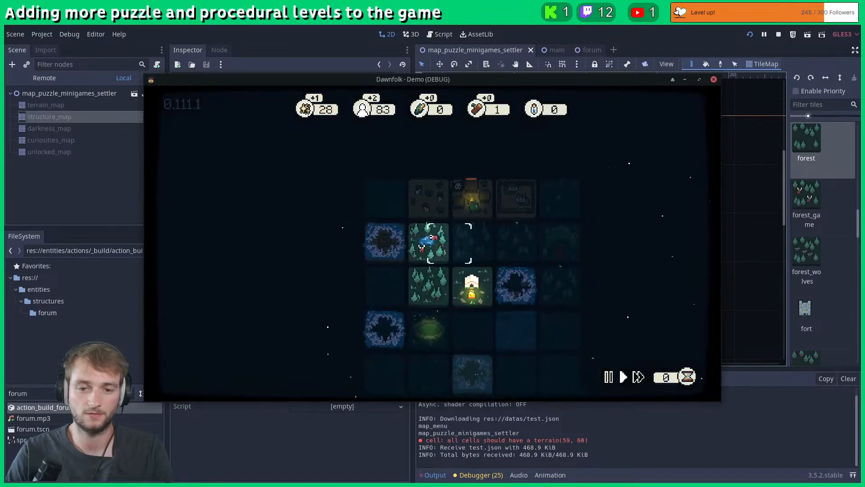
key(space)
key(space)
key(Right)
key(space)
- Illuminate the water cell southeast of the home
key(space)
key(Right)
key(Down)
key(space)
key(space)
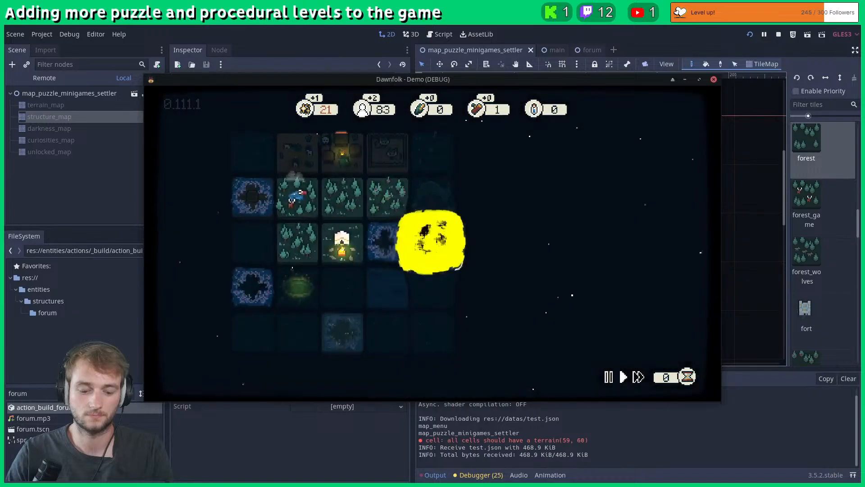
key(Left)
key(Down)
key(space)
key(space)
key(Left)
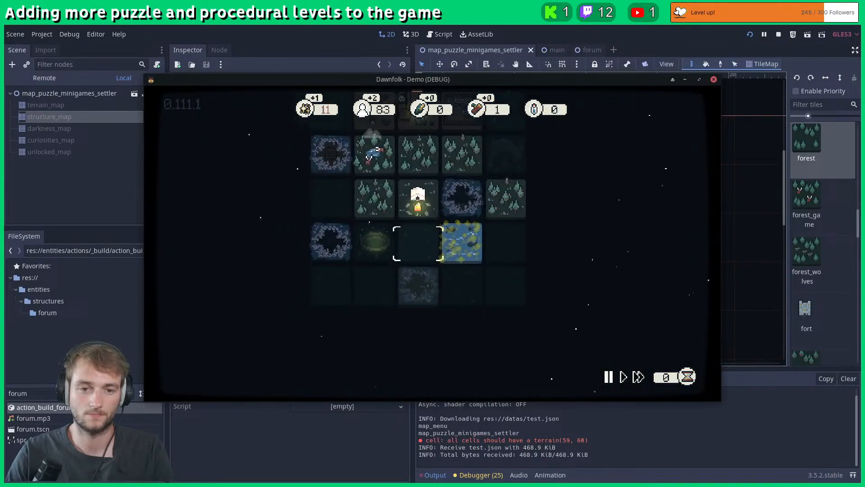
- Check the cleanse cost of the dark gusts covering the treasure west of the game forest
key(Up)
key(Up)
key(Left)
key(Left)
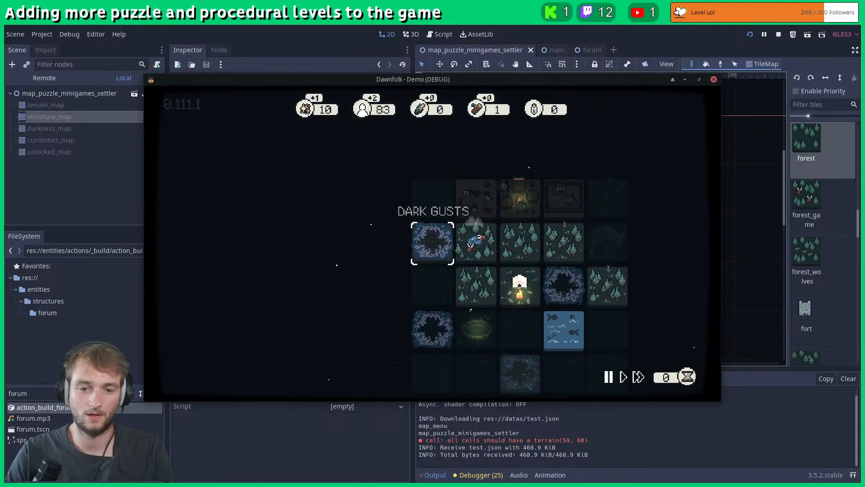
key(F1)
key(F1)
key(space)
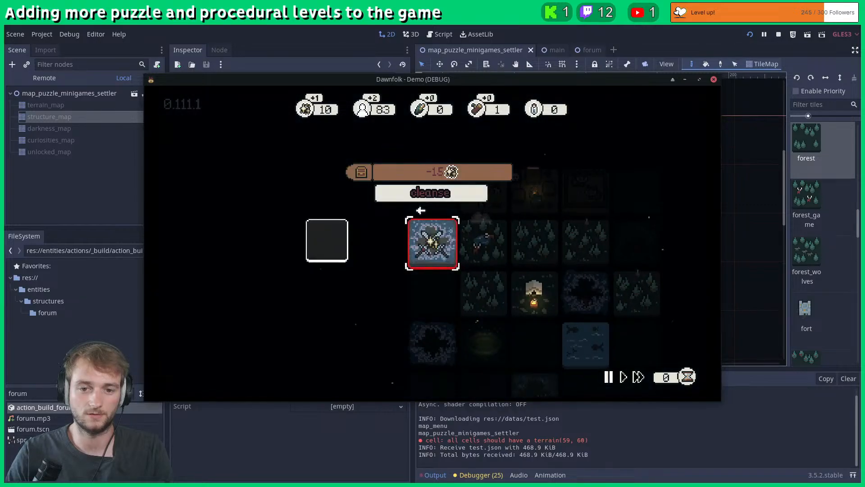
key(Escape)
key(Right)
key(Right)
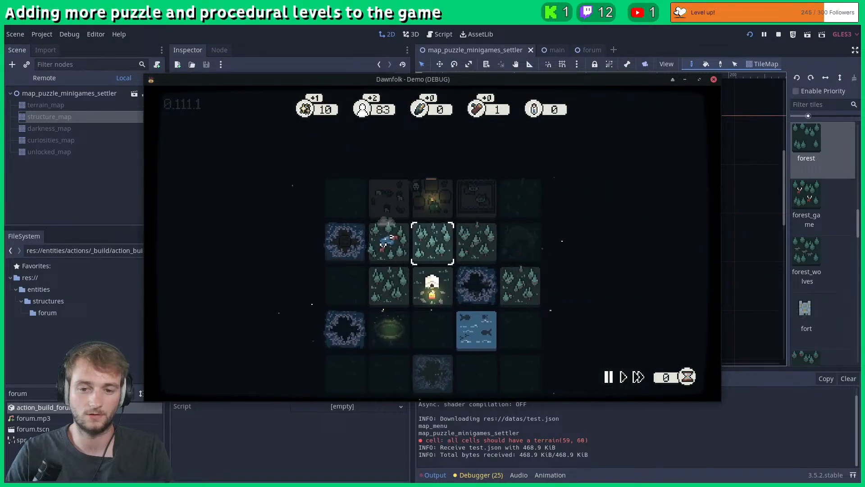
key(Left)
- Pause the game and retry the level from the beginning
key(Escape)
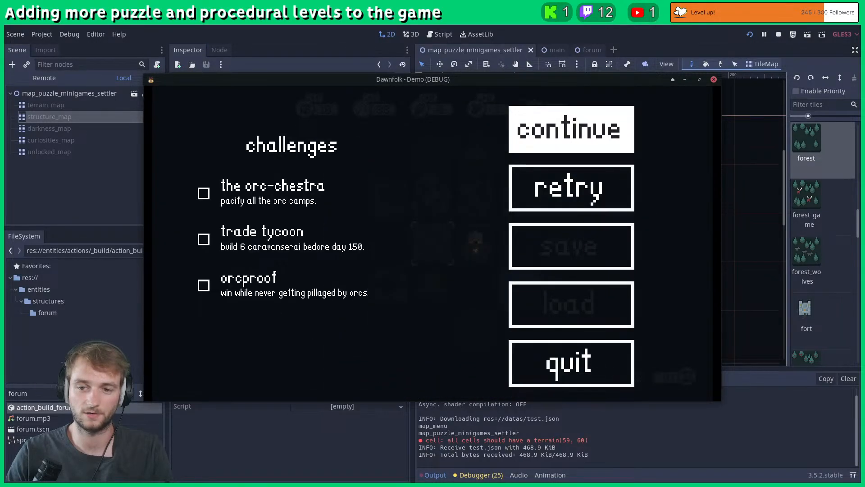
key(Down)
key(Return)
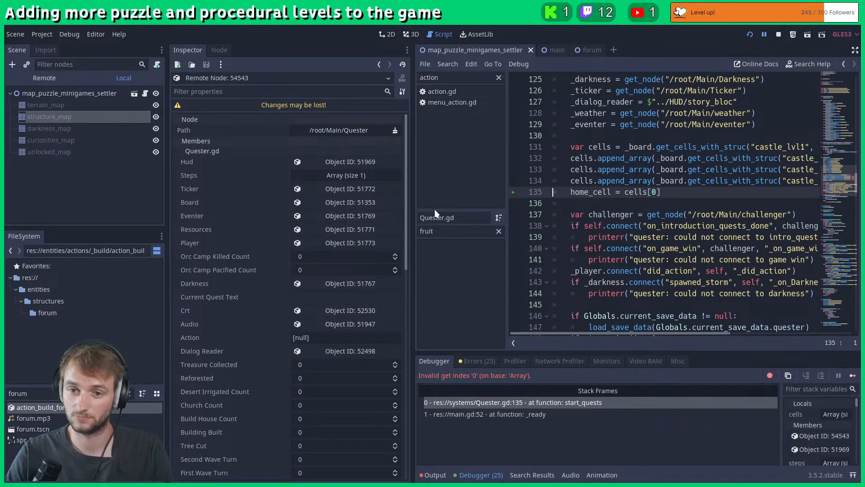
- Capture a region screenshot of the Quester.gd code and its debugger error, and copy it to the clipboard
click(476, 361)
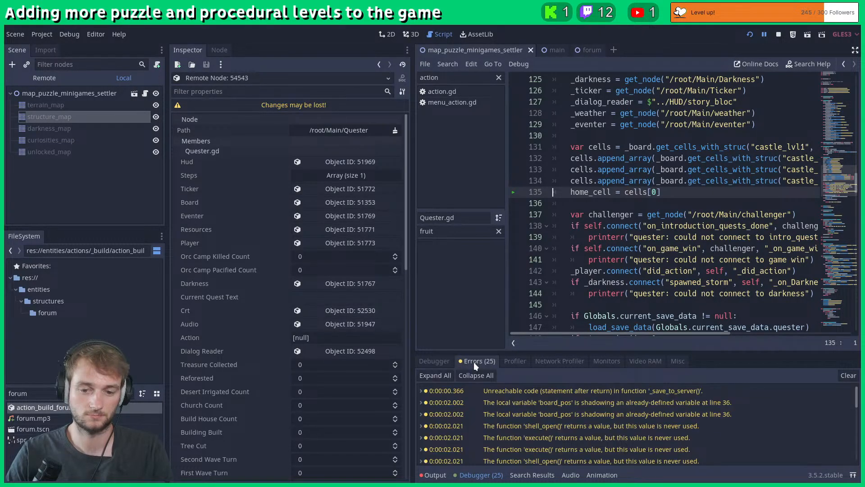
click(425, 360)
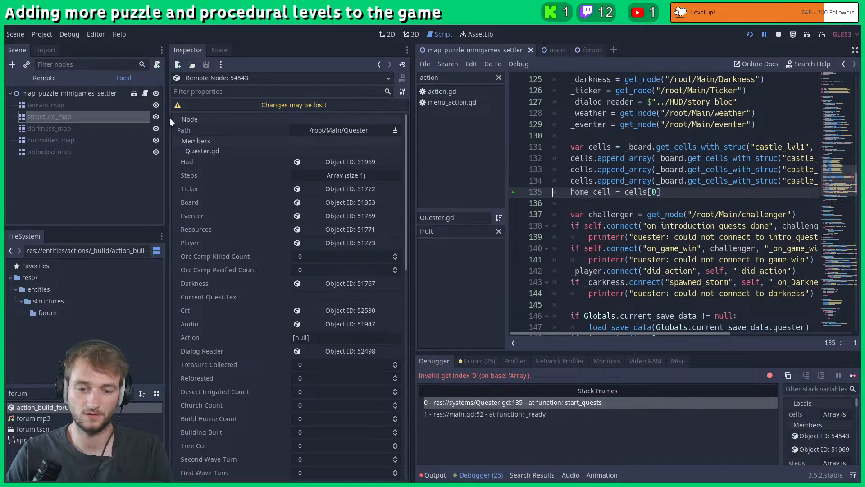
key(super)
text(sc)
key(Return)
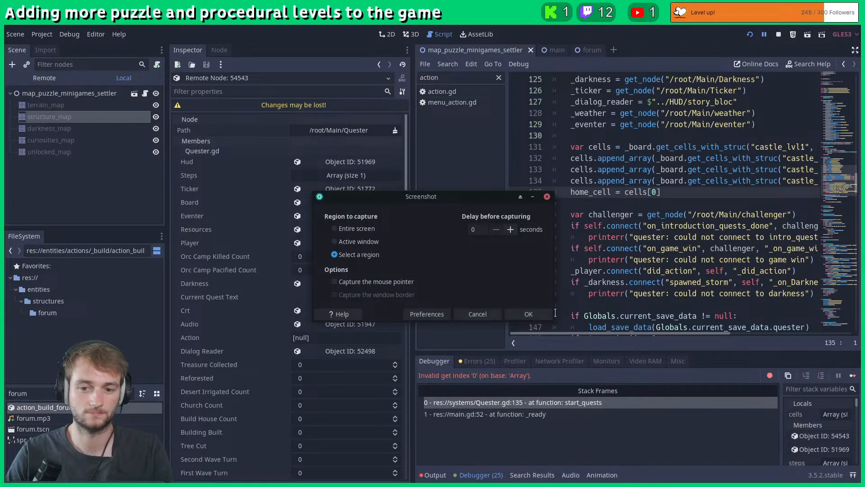
click(527, 313)
drag(238, 87, 630, 328)
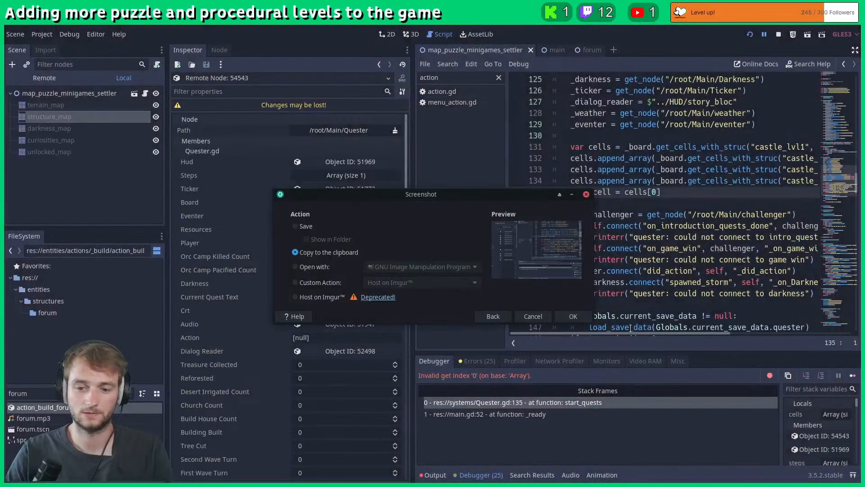
click(583, 320)
- Switch to the notes app, create a to-do in the bugs notebook and paste the error screenshot into it
click(111, 19)
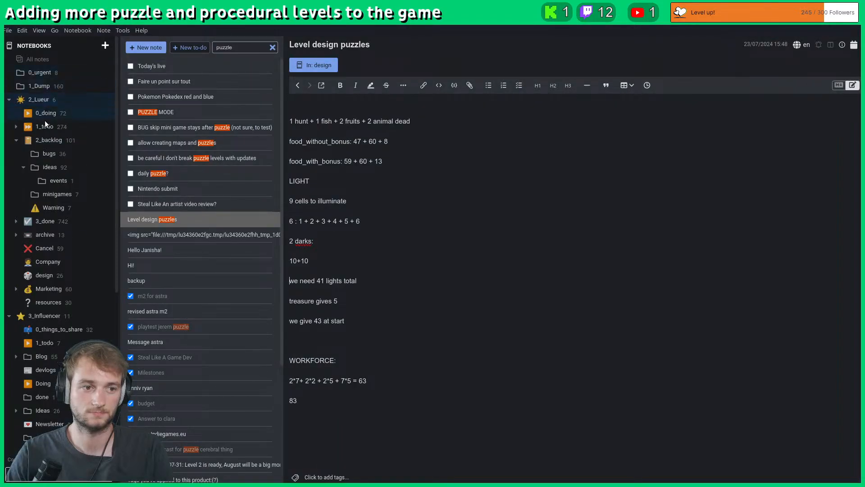
click(51, 154)
click(190, 48)
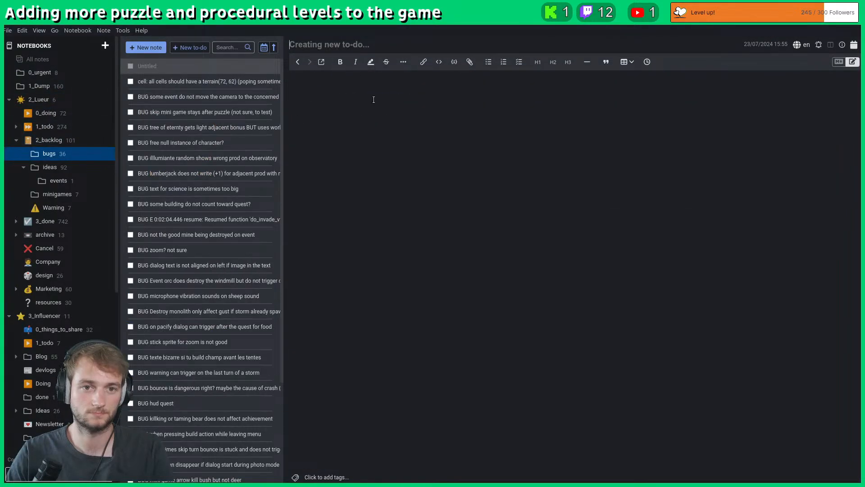
click(374, 100)
key(ctrl+v)
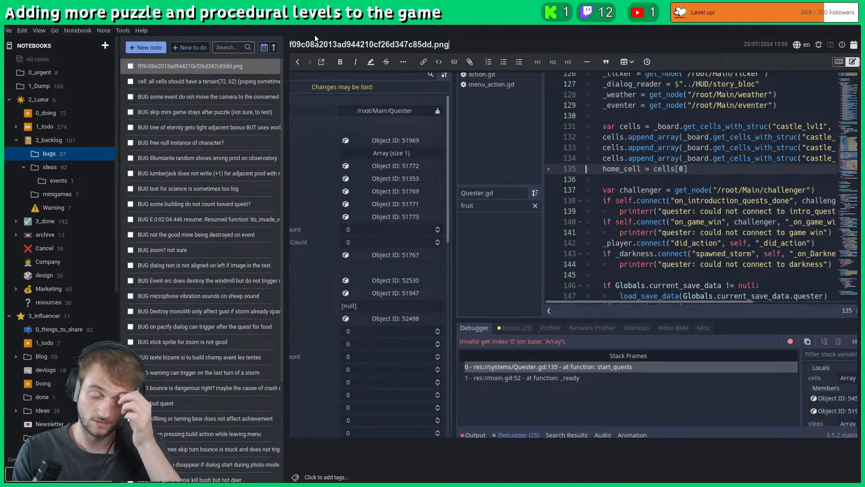
- Title the new bug to-do "crash when retrying puzzle (in debug mode, so might be nothing, not happening all the time)"
text(b)
key(BackSpace)
text(cr)
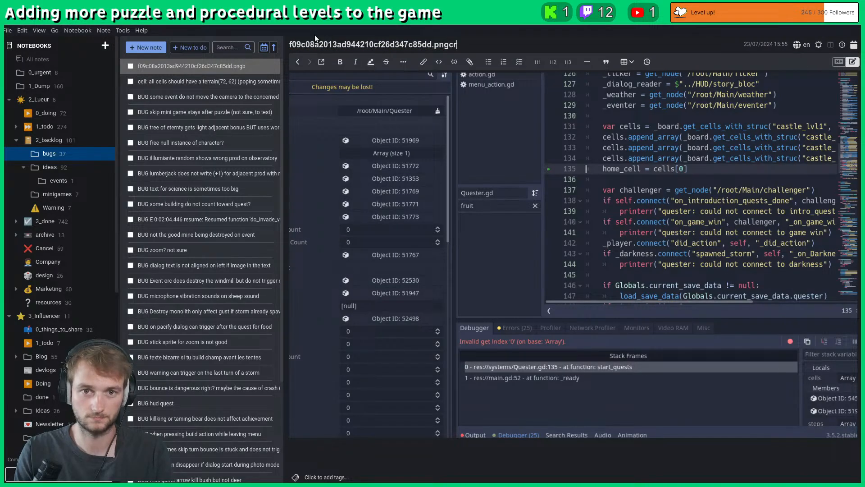
key(ctrl+a)
text(crash when )
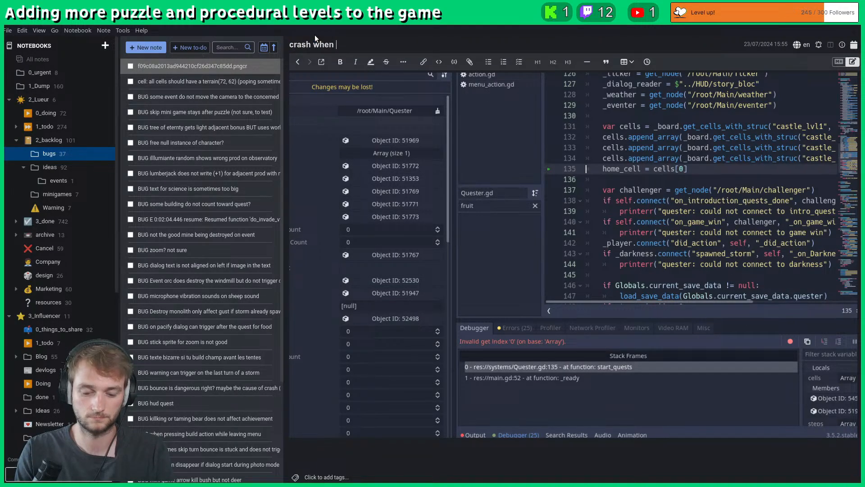
text(retrying puzzle )
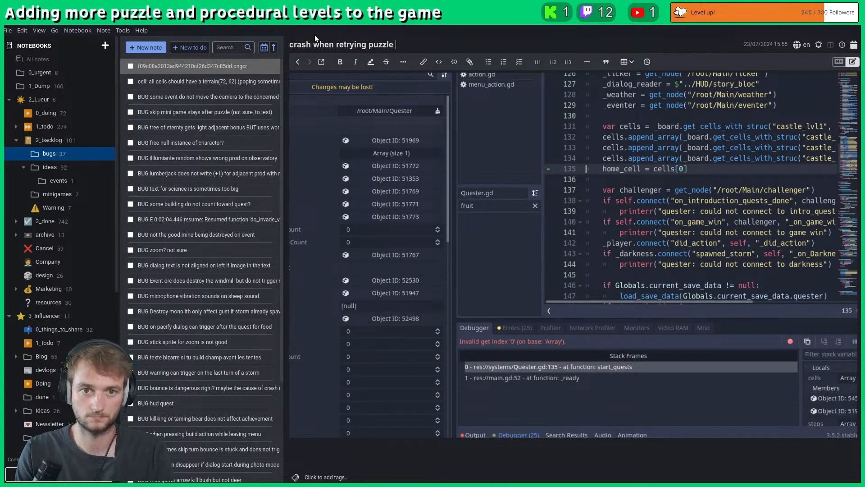
text((in debug mode, so n)
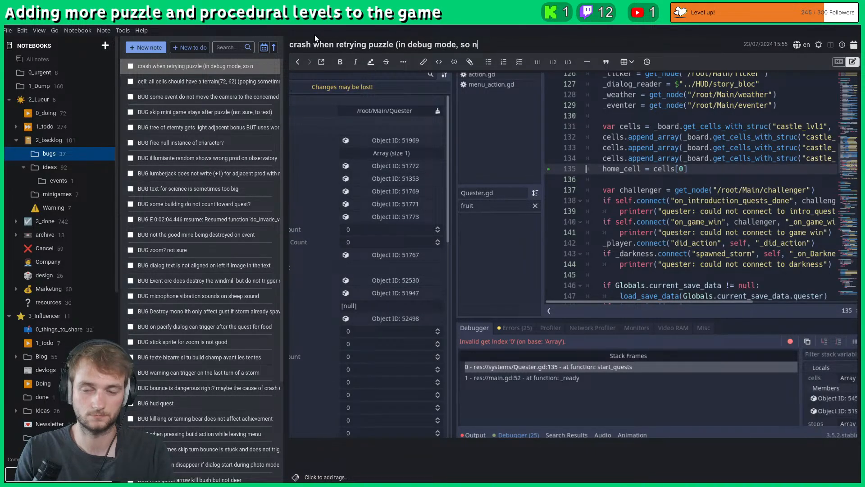
key(BackSpace)
text(might be somethi)
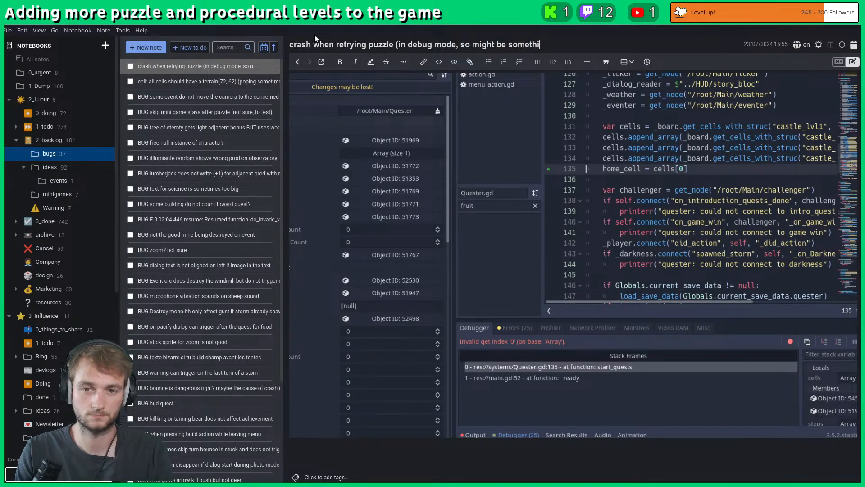
text(ng else)
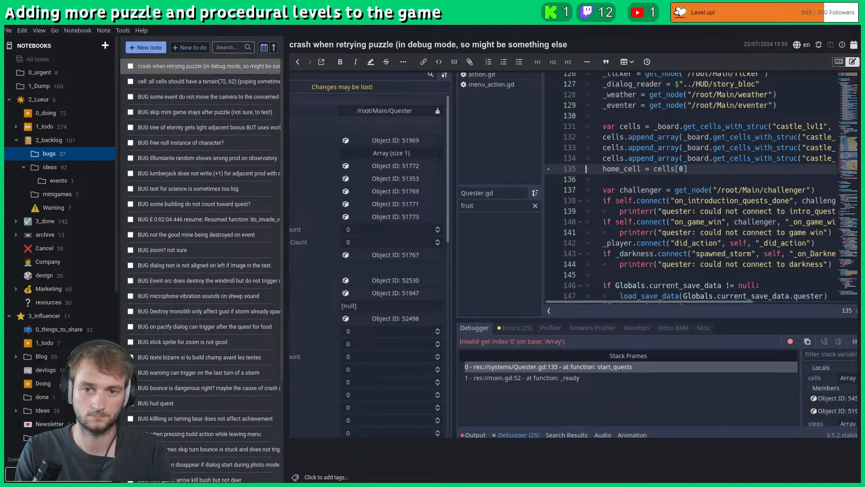
key(BackSpace)
key(BackSpace)
key(BackSpace)
key(BackSpace)
key(BackSpace)
key(BackSpace)
key(BackSpace)
key(BackSpace)
key(BackSpace)
key(BackSpace)
key(BackSpace)
key(BackSpace)
key(BackSpace)
key(BackSpace)
text(no)
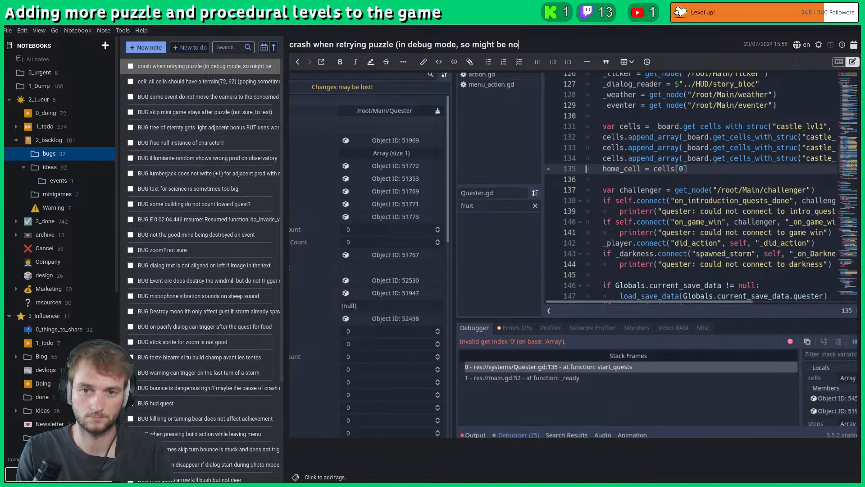
text(thing, not ha)
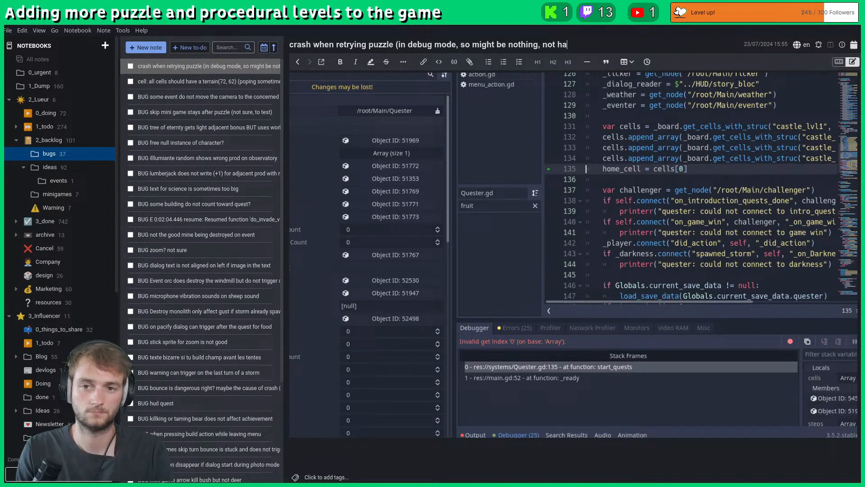
text(ppening all the time))
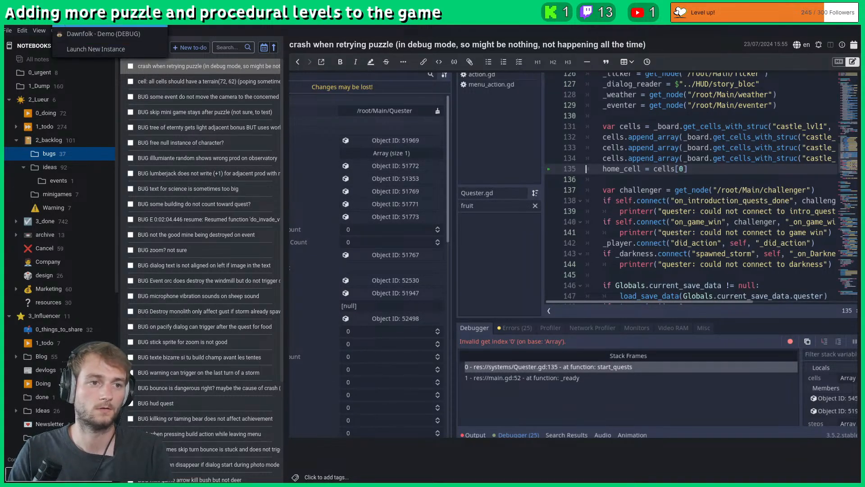
- Capture a region screenshot of the Dawnfolk game window, copy it to the clipboard and paste it into the crash to-do
click(72, 32)
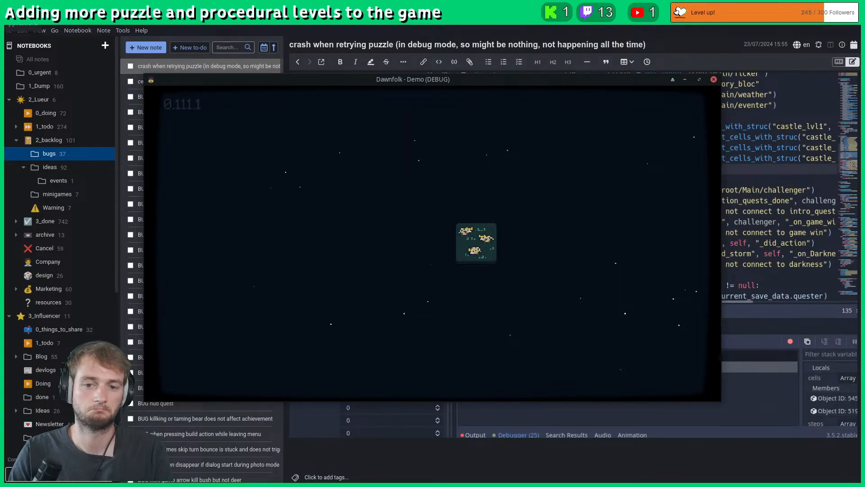
click(9, 18)
key(super)
key(super)
text(sc)
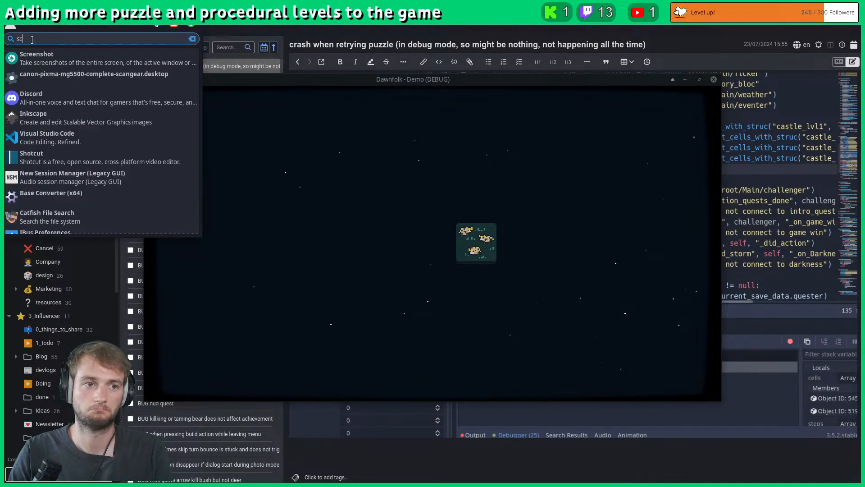
key(Return)
click(528, 314)
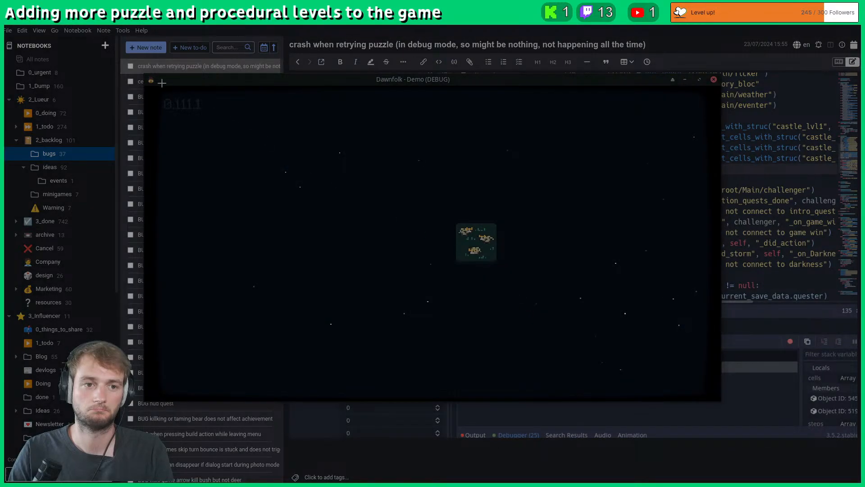
drag(162, 83, 716, 400)
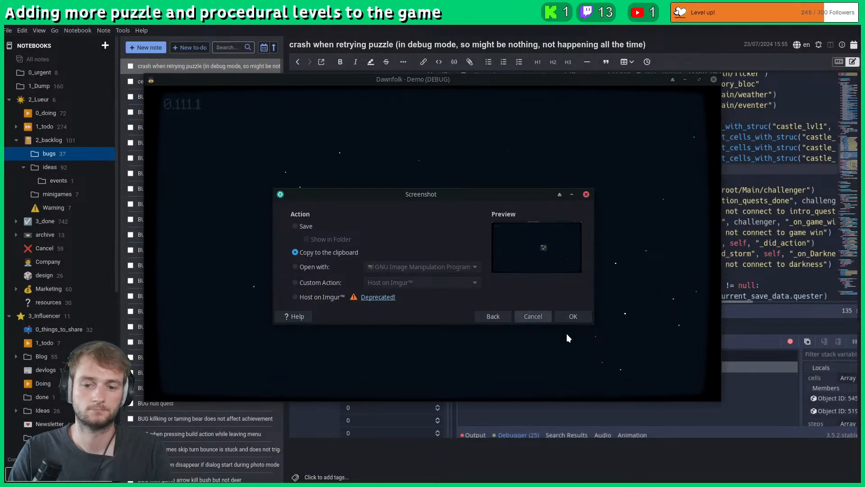
click(581, 321)
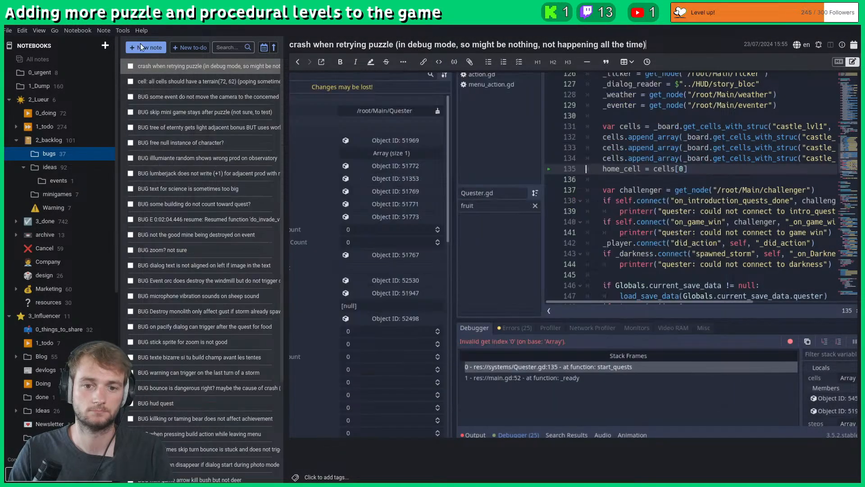
key(ctrl+v)
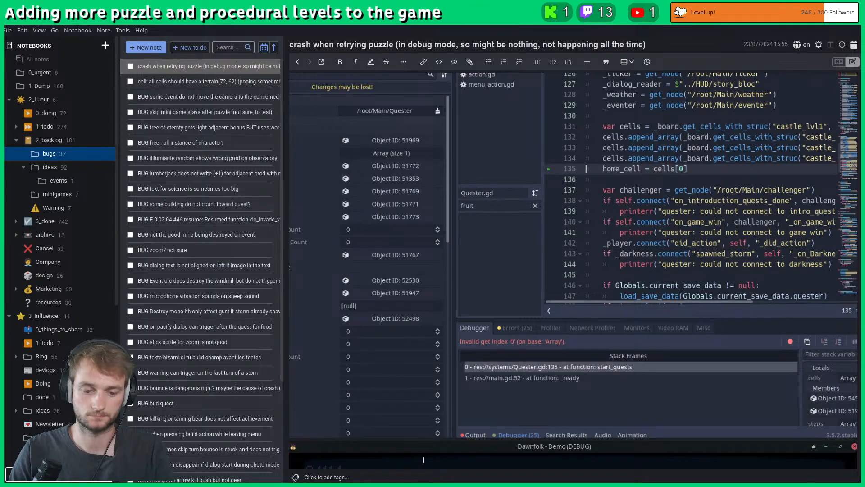
- Switch back to the Godot editor and restart the running project
click(79, 38)
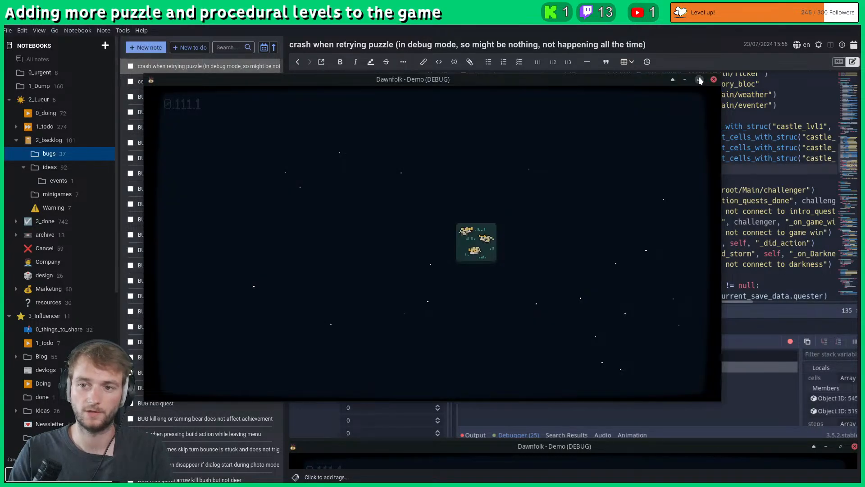
click(86, 24)
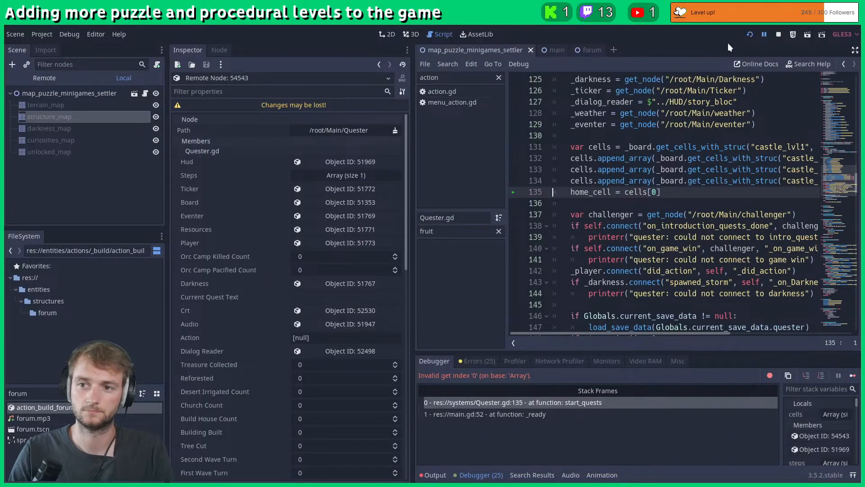
click(751, 36)
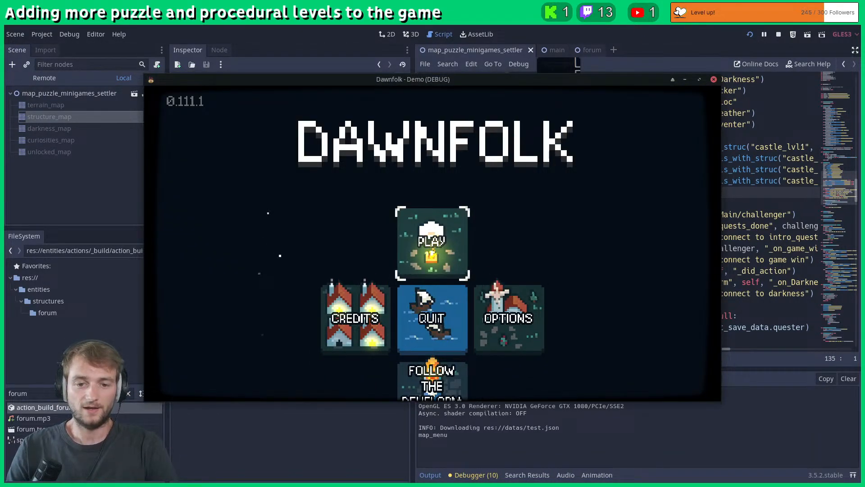
- Start the minigames puzzle level from the Puzzle entry of the Dawnfolk menu
key(Up)
key(Up)
key(Up)
key(Up)
key(Down)
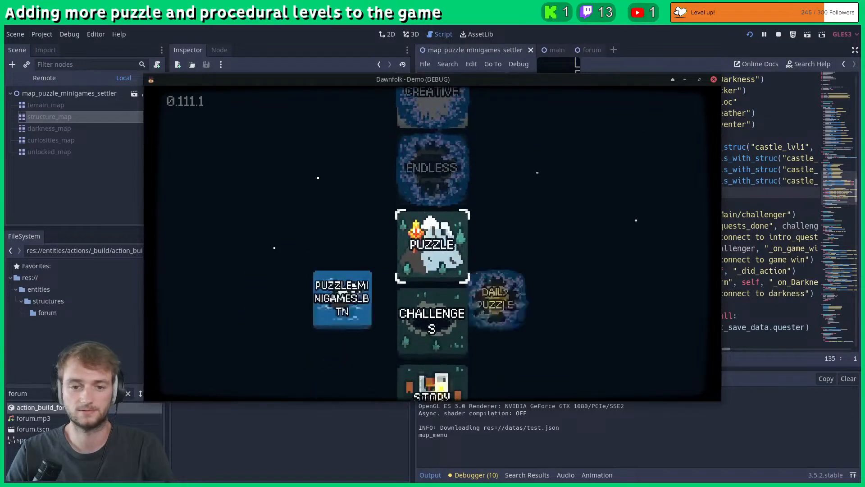
key(Left)
key(Return)
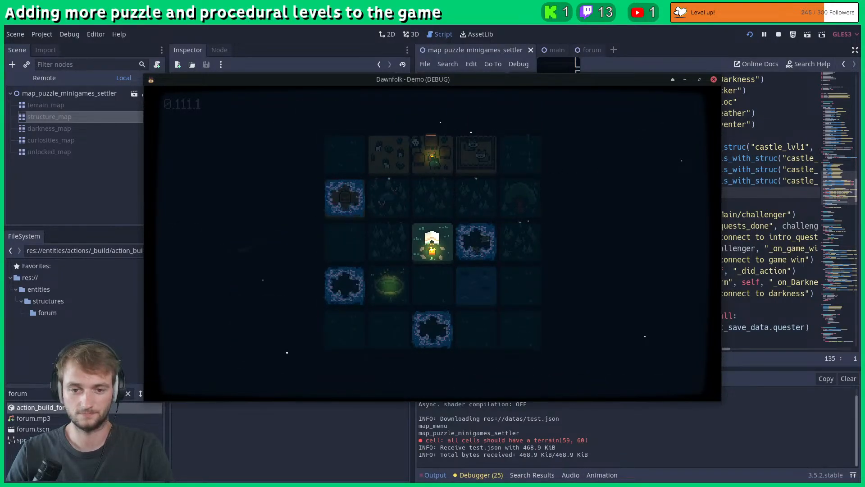
- Illuminate the dark tile diagonally northwest of the home camp
key(Up)
key(Left)
key(Return)
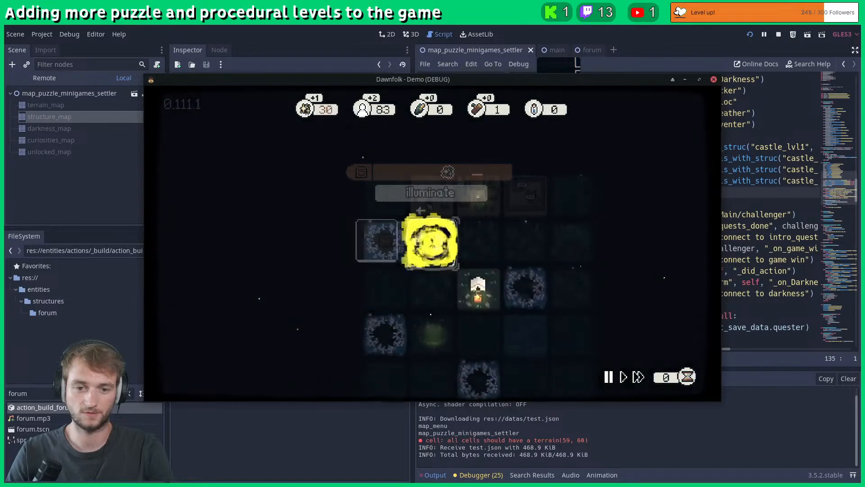
- Cleanse the dark gusts west of the game forest by shooting the dark particles in the minigame
key(Right)
key(Down)
key(Up)
key(Left)
key(Left)
key(space)
key(space)
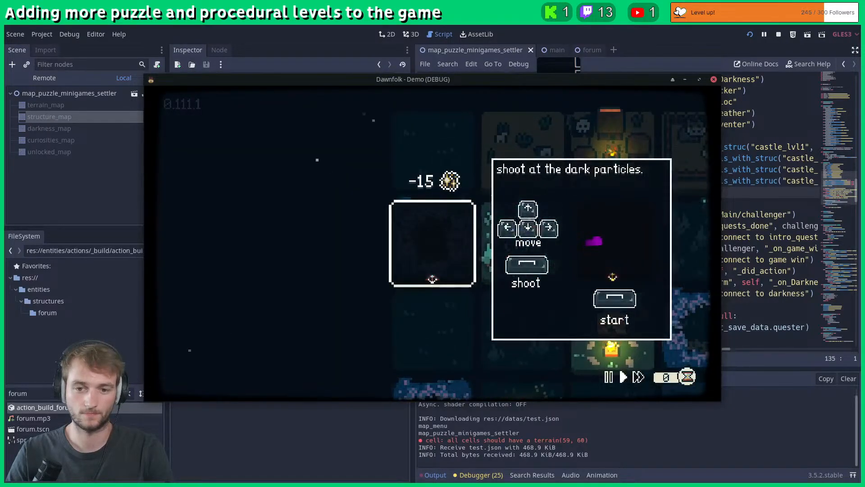
key(space)
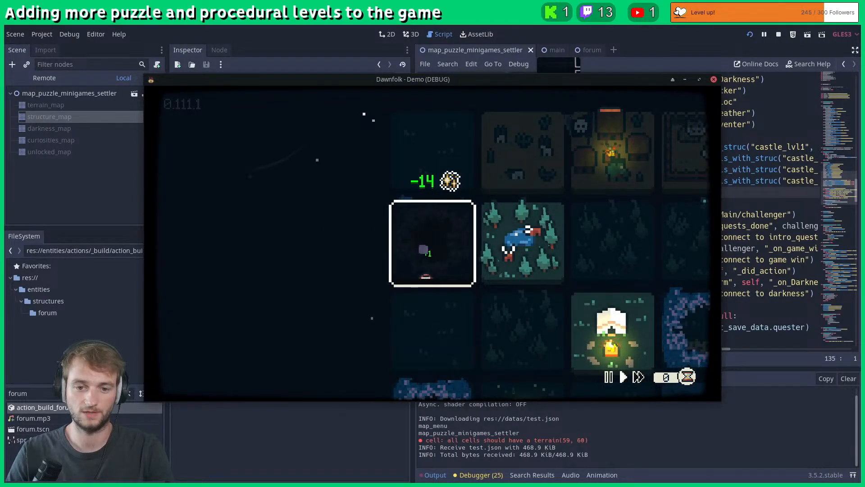
key(space)
key(space)
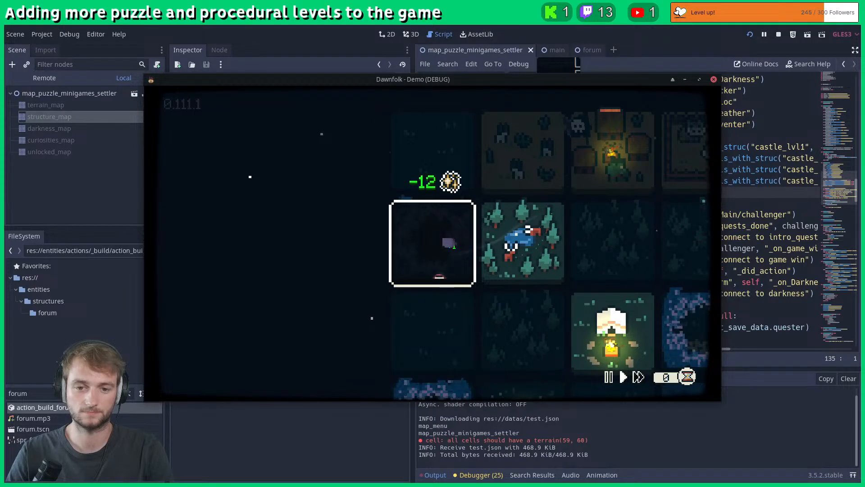
key(space)
key(space)
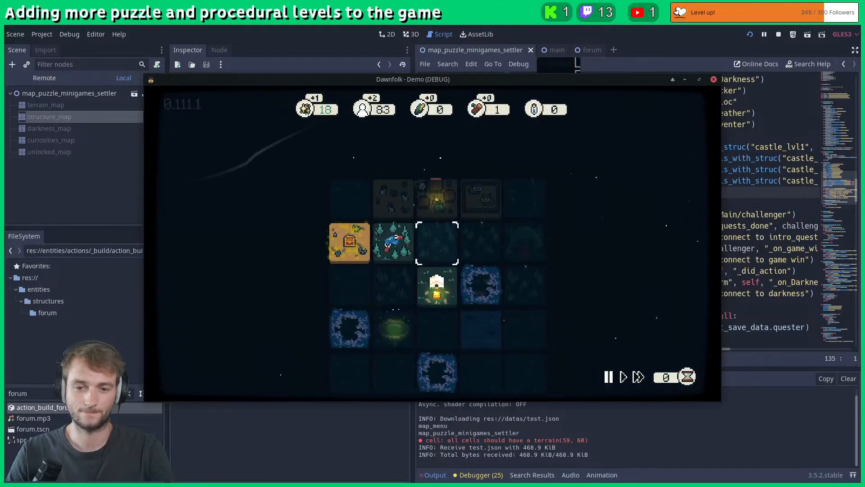
- Illuminate the forest directly north of home and the fruit forest east of it
key(space)
key(Right)
key(space)
- Illuminate the forest east of the dark gusts beside home and the fish tile south of those gusts
key(Right)
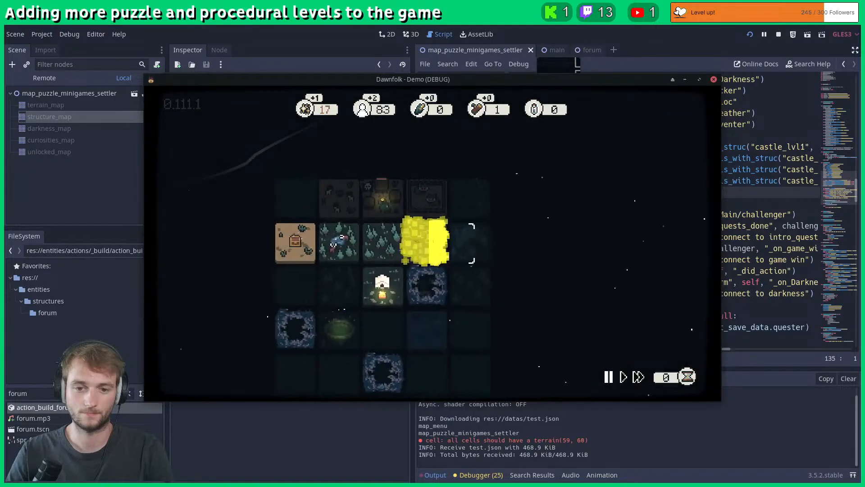
key(Down)
key(space)
key(Left)
key(Down)
key(space)
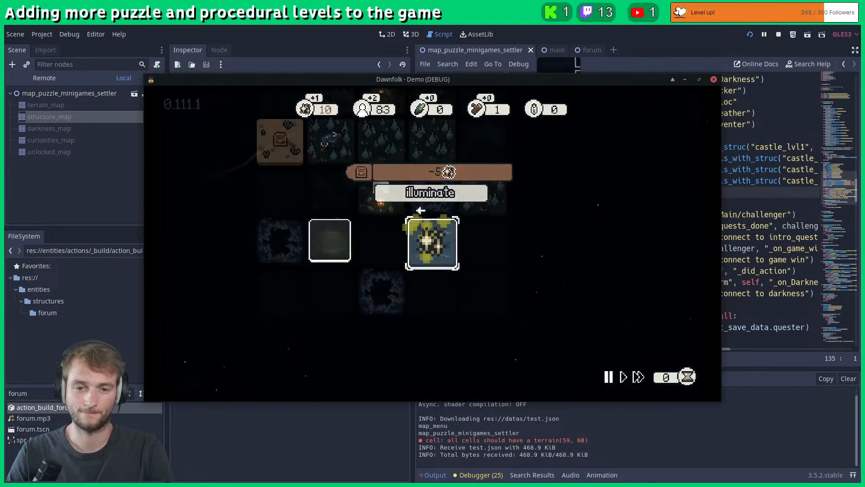
- Illuminate the fenced animal tile north of the fruit forest
key(Up)
key(Up)
key(Up)
key(space)
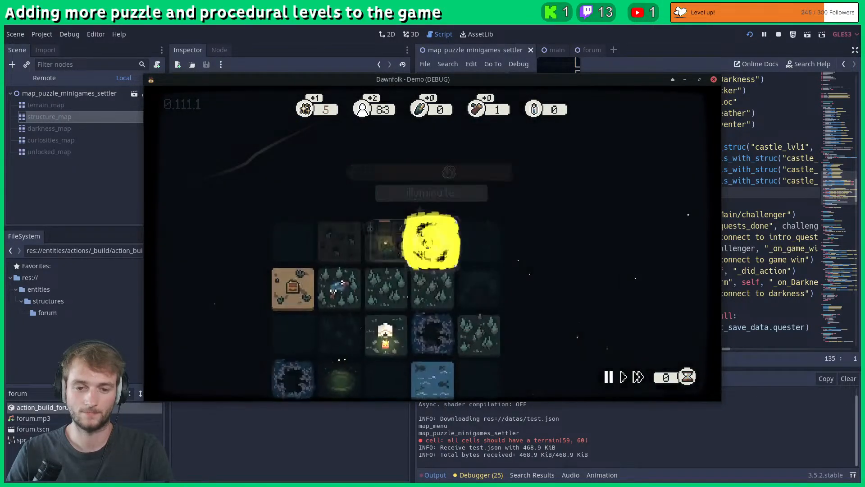
- Open the treasure on the tile west of the game forest
key(Down)
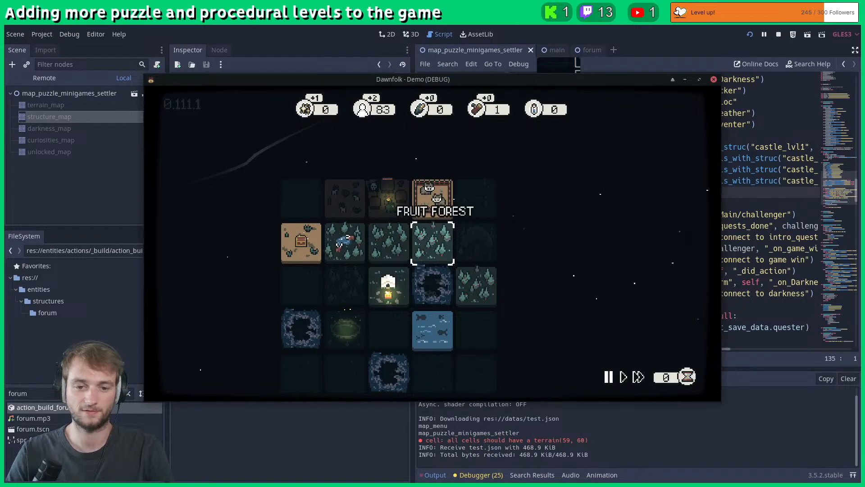
key(Left)
key(Left)
key(Left)
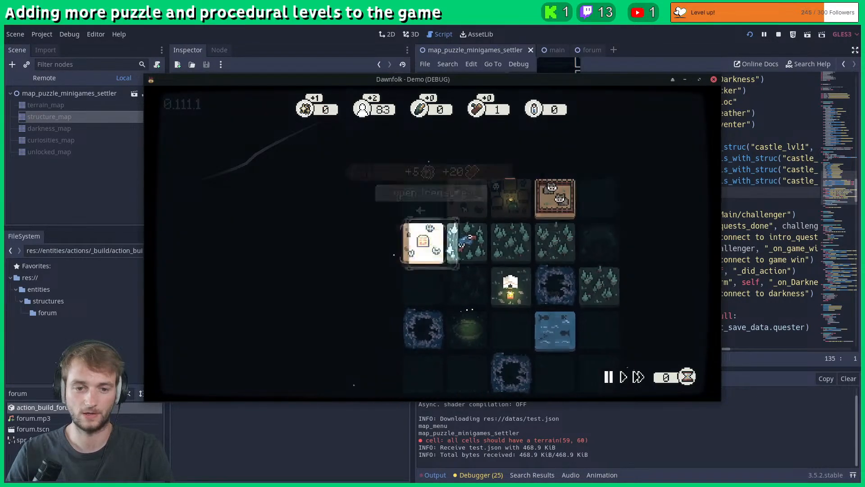
key(space)
- Upgrade the home camp to a townhall
key(Right)
key(Right)
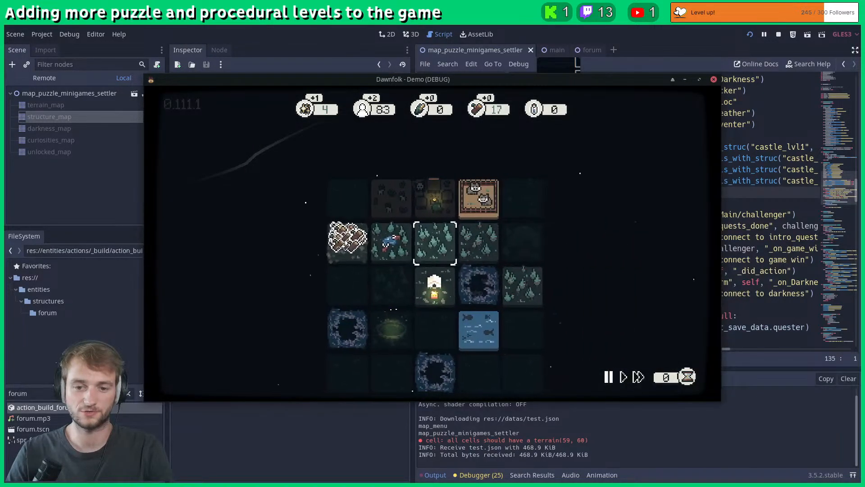
key(Down)
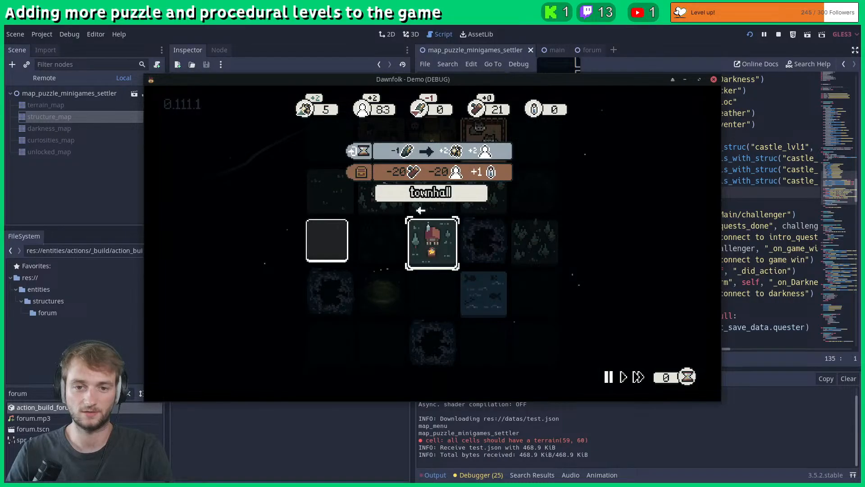
key(space)
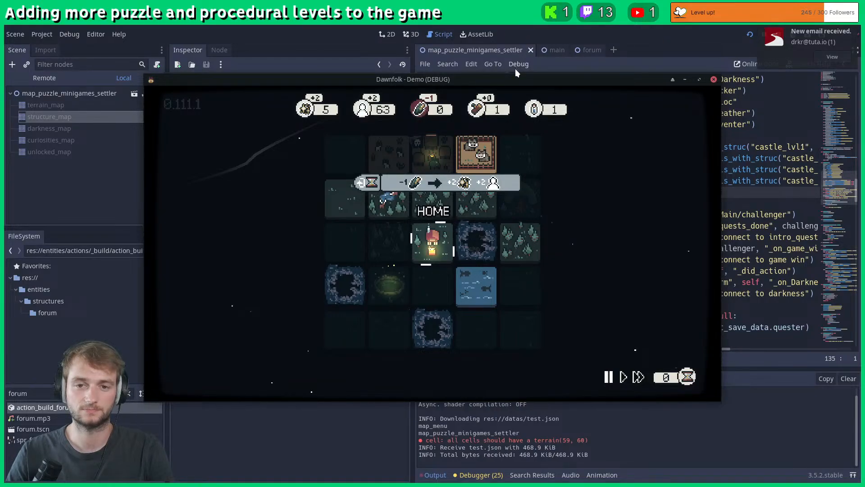
- Hunt the running prey in the game forest northwest of home
drag(510, 77, 509, 85)
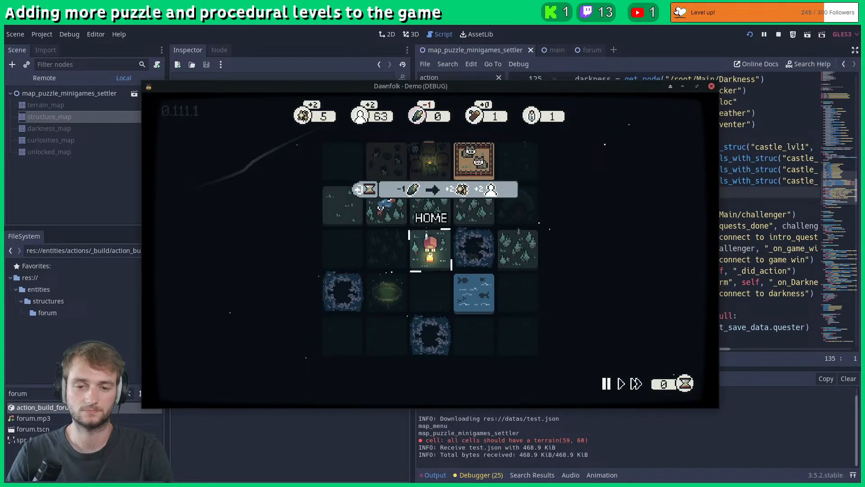
key(Up)
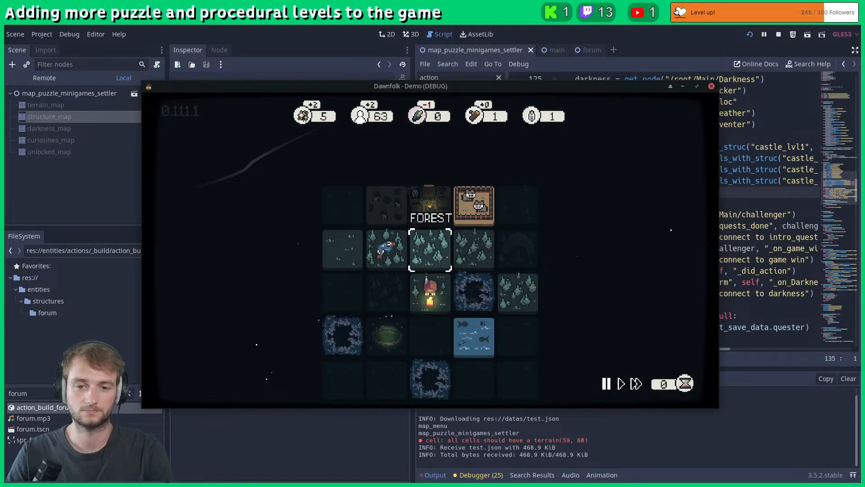
key(Right)
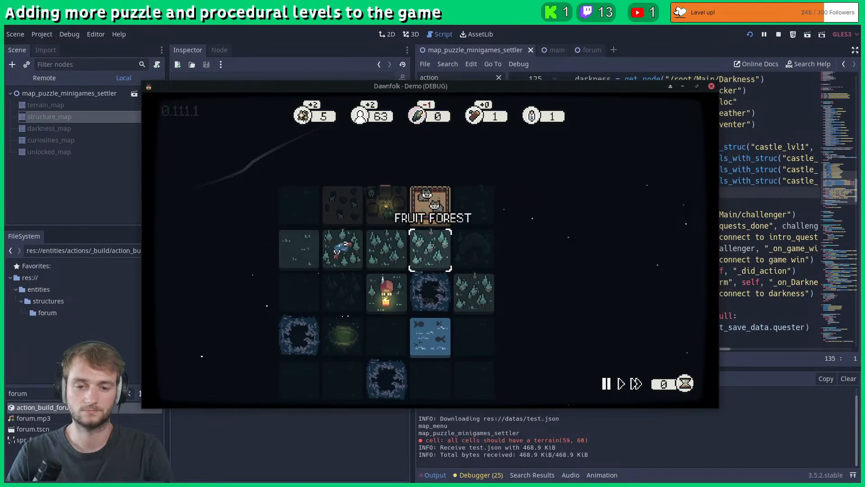
key(Left)
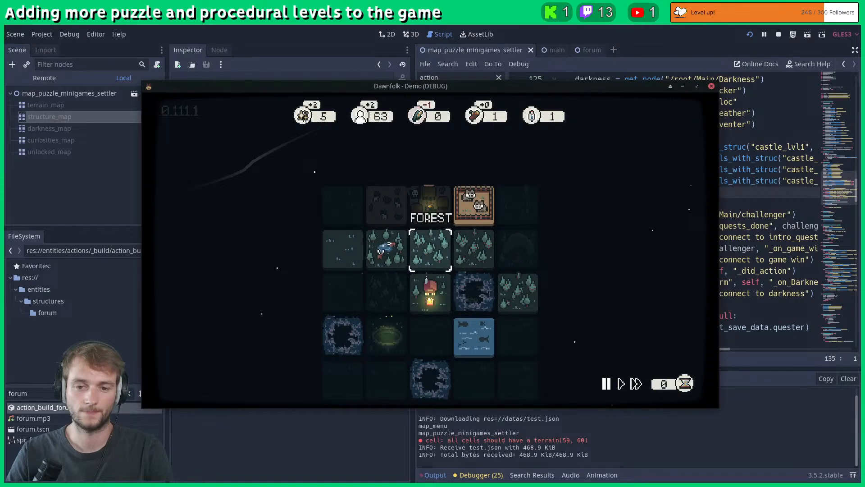
key(Left)
key(space)
key(space)
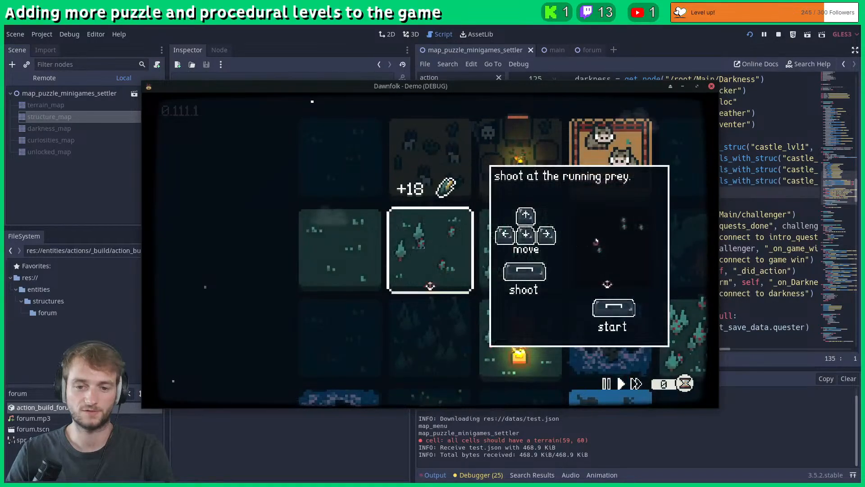
key(space)
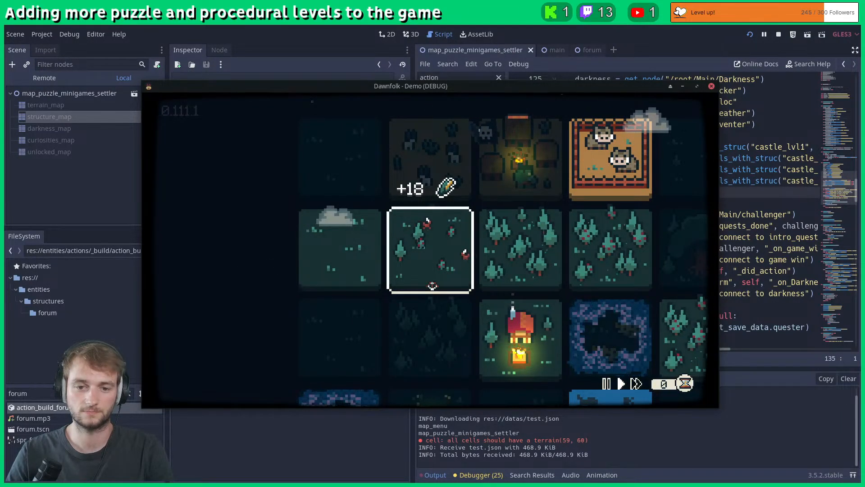
key(space)
key(space)
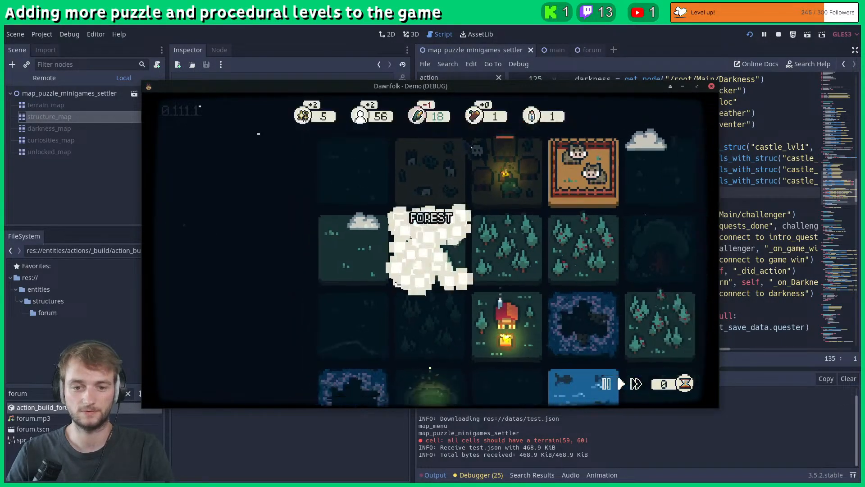
- Chop the game forest northwest of home and the forest directly north of home
key(Right)
key(Left)
key(space)
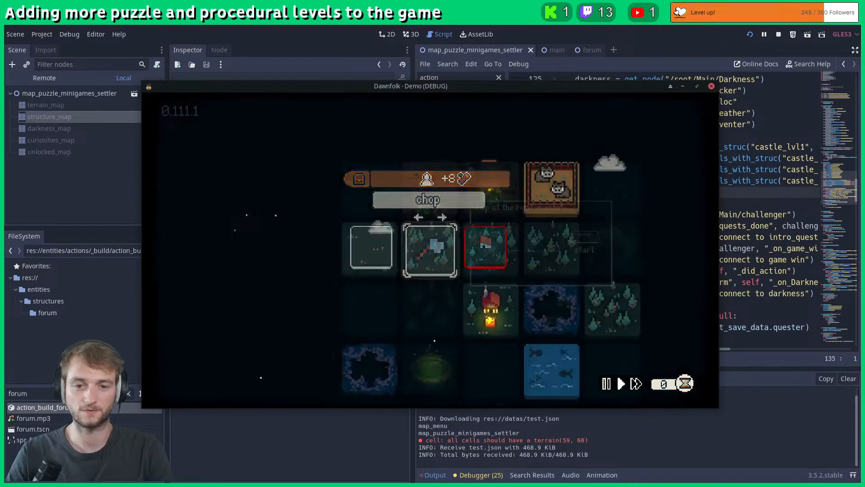
key(space)
key(space)
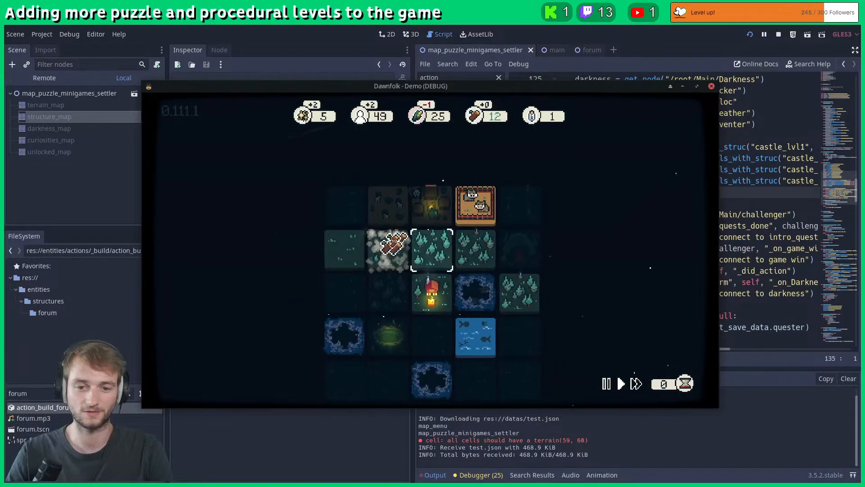
key(Right)
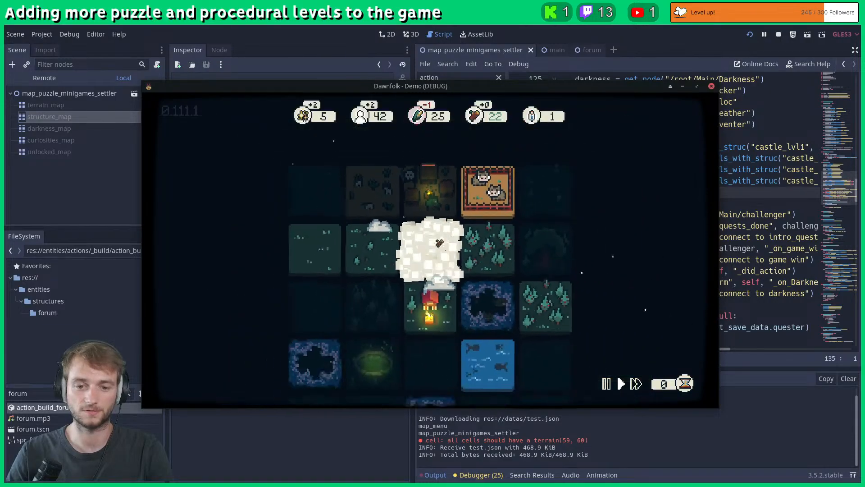
- Gather food from the forest northeast of home and the forest east of the dark gusts by collecting the falling particles
key(Right)
key(space)
key(space)
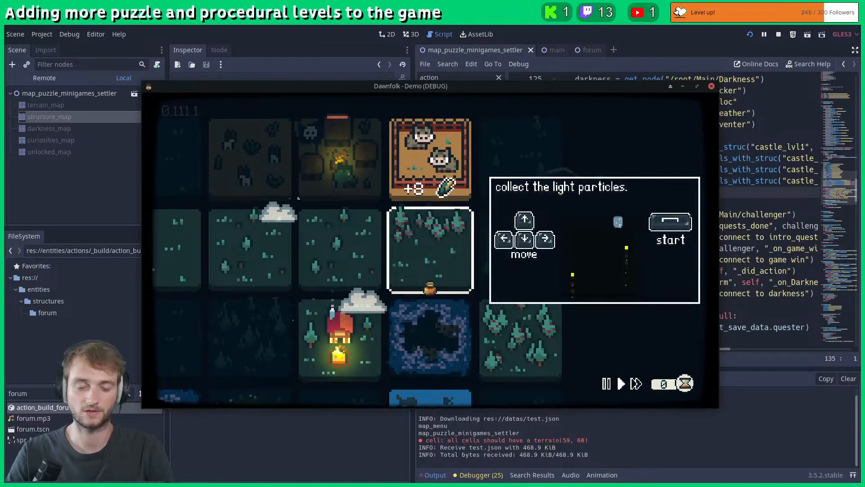
key(space)
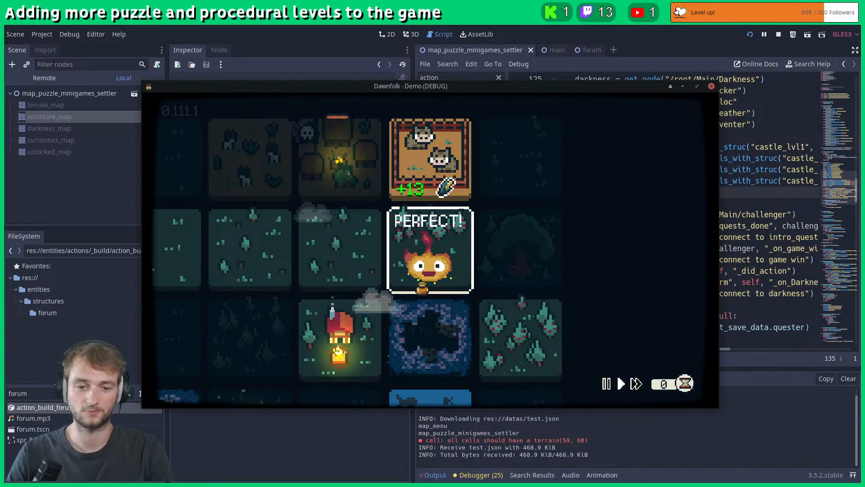
key(Right)
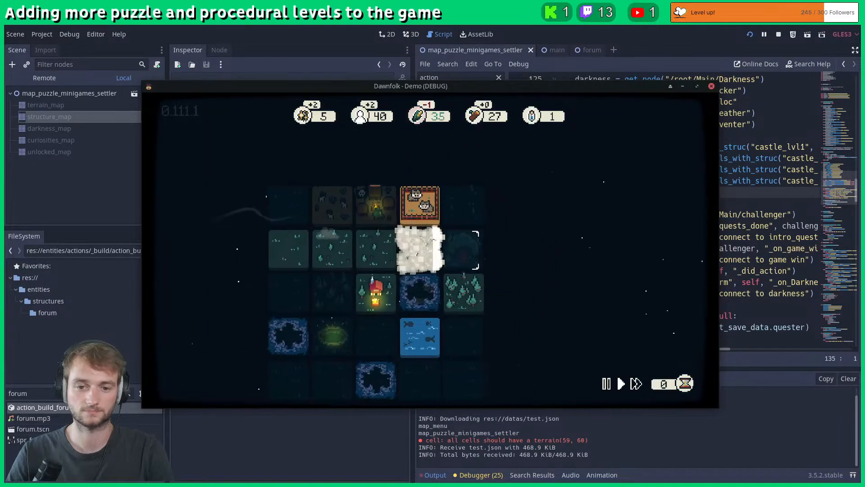
key(Down)
key(space)
key(space)
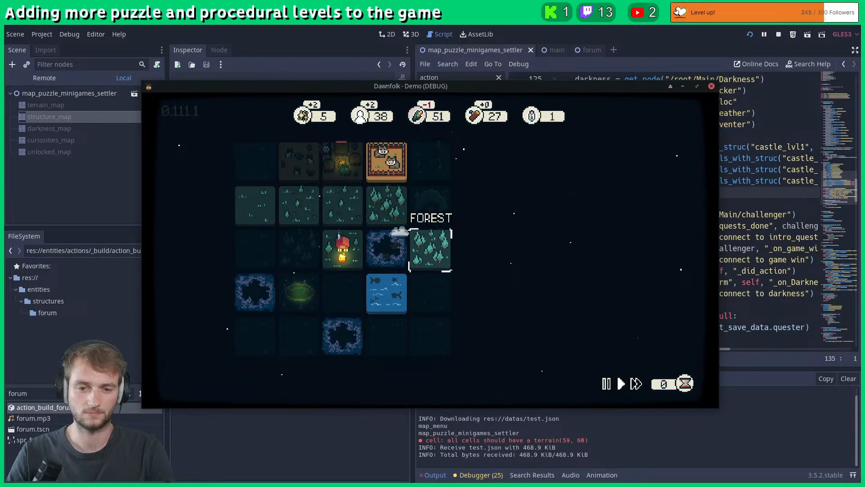
- Chop the forest east of the dark gusts and the forest northeast of home
key(space)
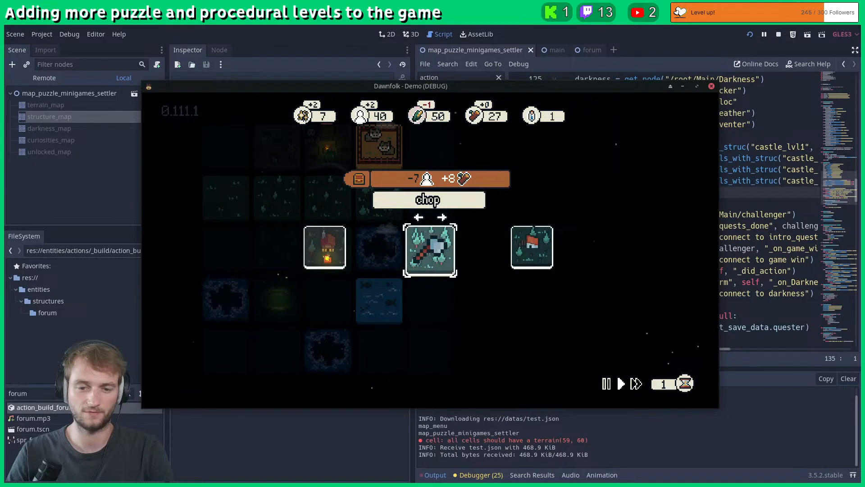
key(space)
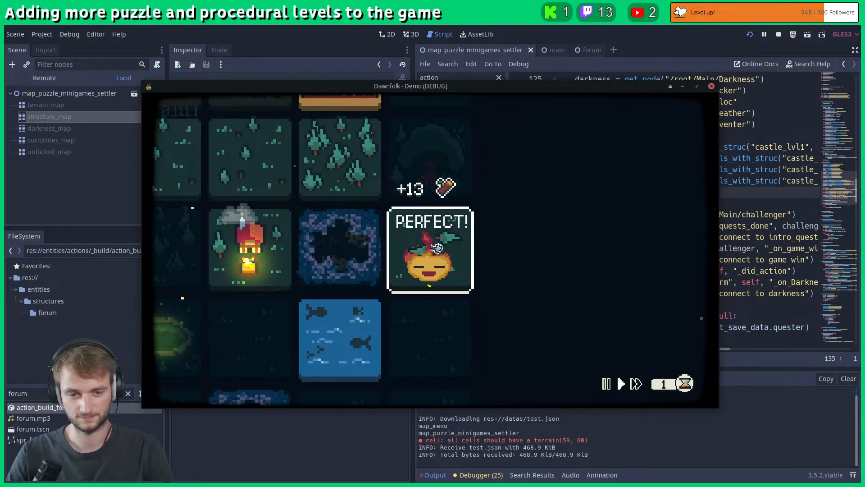
key(Up)
key(Left)
key(space)
key(space)
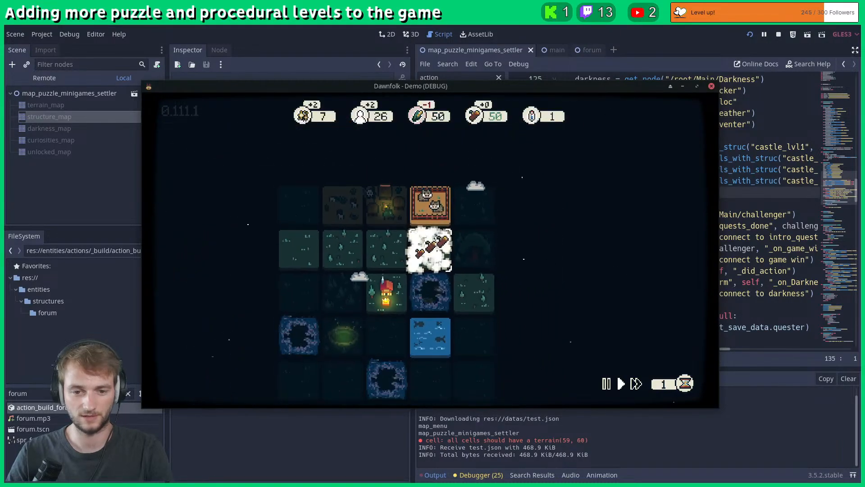
- Bow fish on the sea tile south of the dark gusts beside home
key(Down)
key(Down)
key(space)
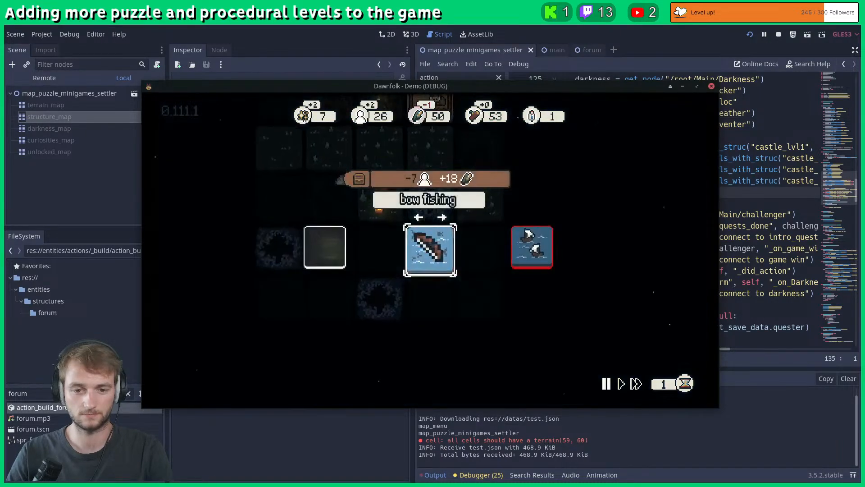
key(space)
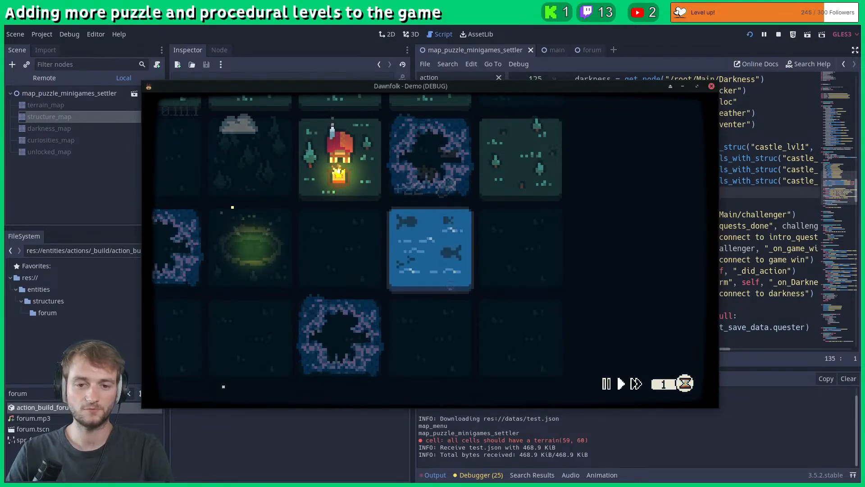
- Build tents on the cleared tile north of home and upgrade them to a carpentry workshop
key(Up)
key(Up)
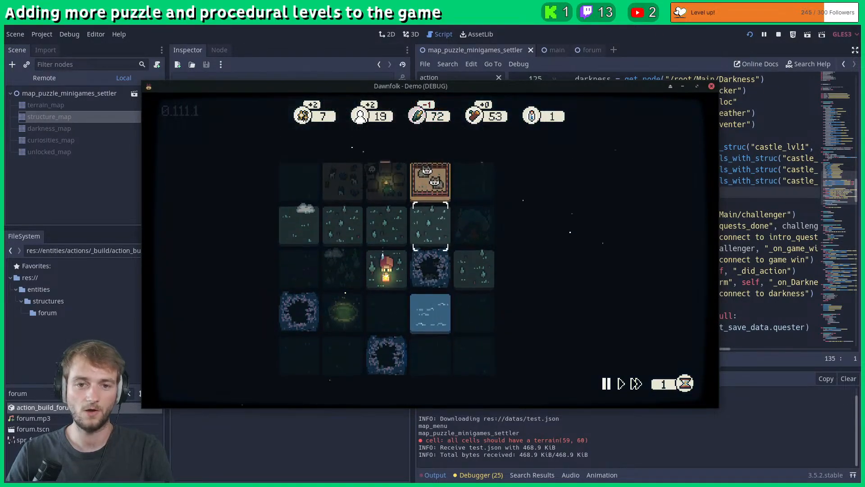
key(Left)
key(space)
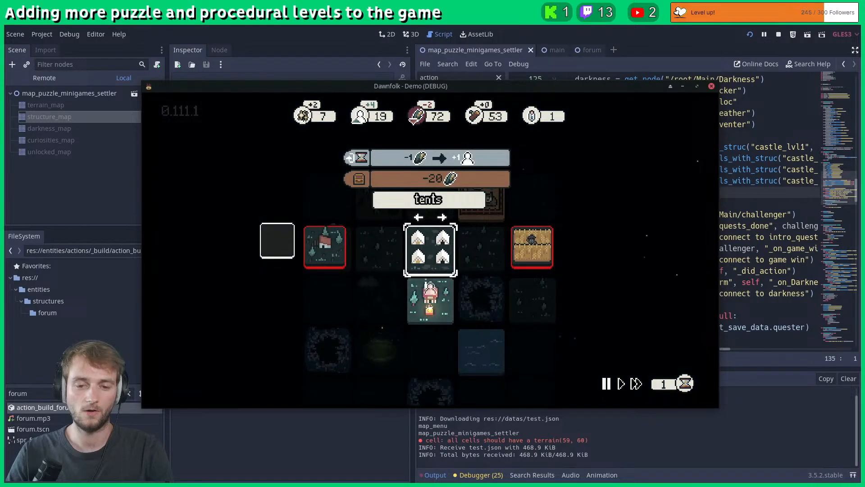
key(space)
key(space)
key(Right)
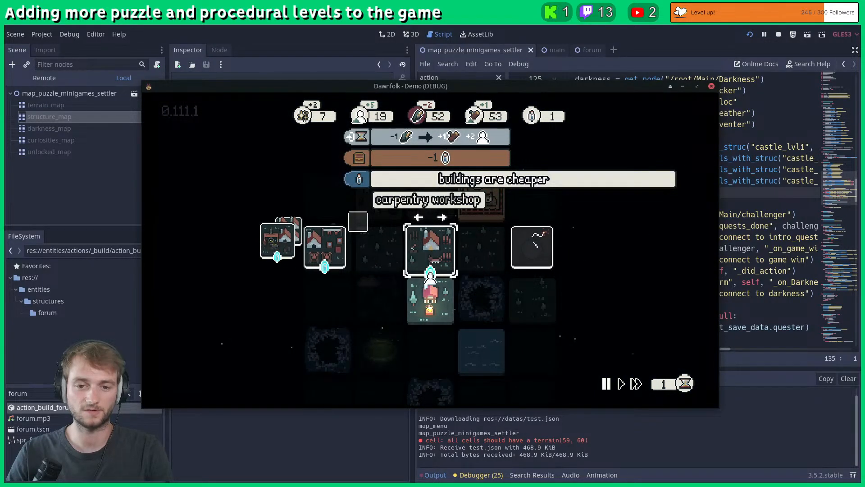
key(space)
- Build a tavern on the meadow west of the carpentry workshop
key(Left)
key(space)
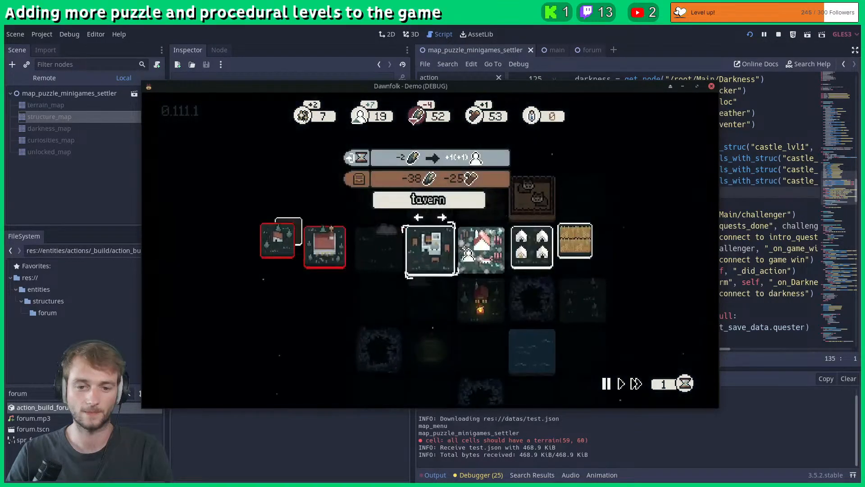
key(space)
key(Right)
key(Right)
key(space)
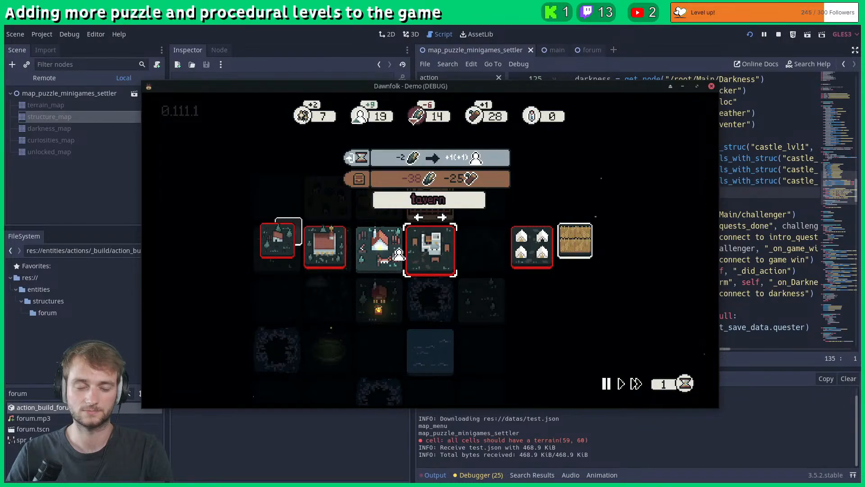
key(Escape)
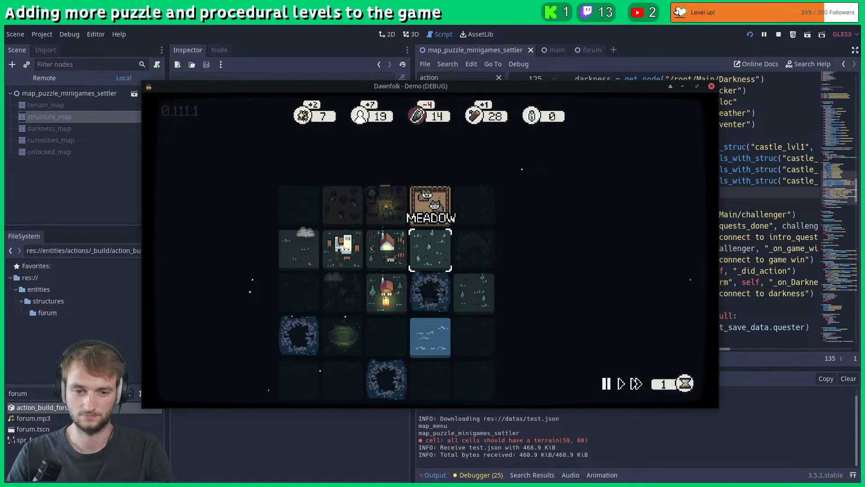
- Slaughter the animals on the fenced tile for 30 food
key(Up)
key(space)
key(Right)
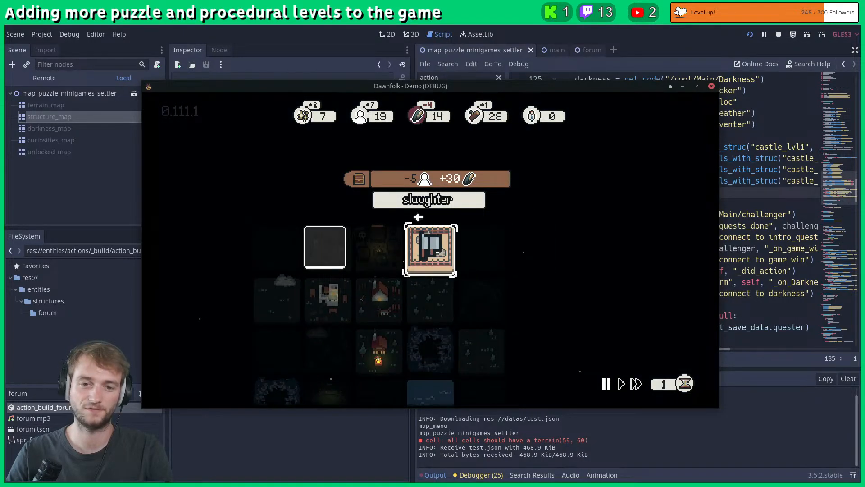
key(space)
- Build a tavern on the meadow east of the carpentry workshop
key(Down)
key(space)
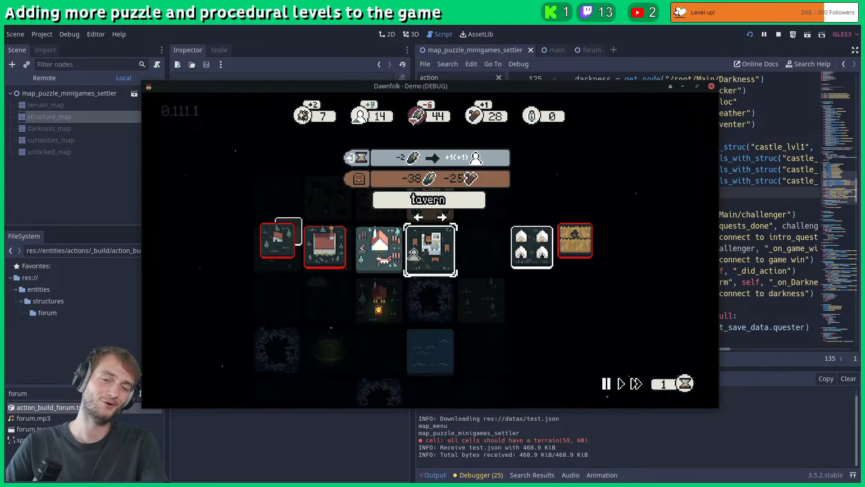
key(space)
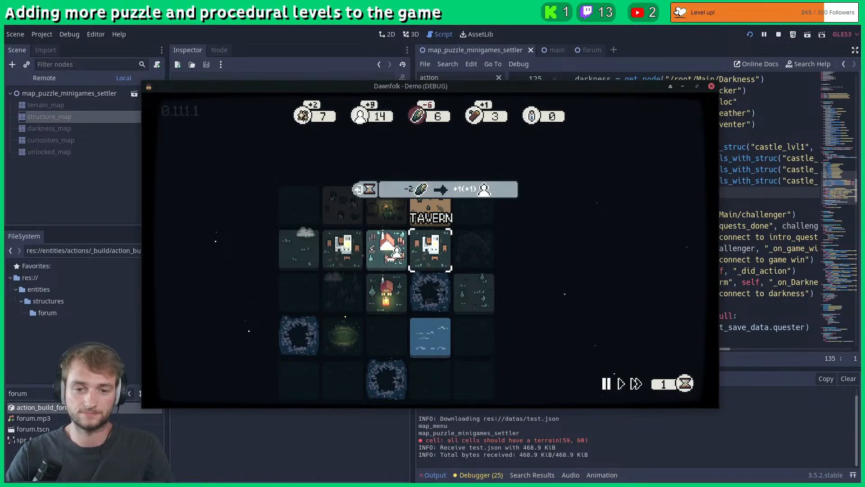
- Try to restart the running level and relaunch the Dawnfolk project from Godot
key(Escape)
key(Down)
key(Return)
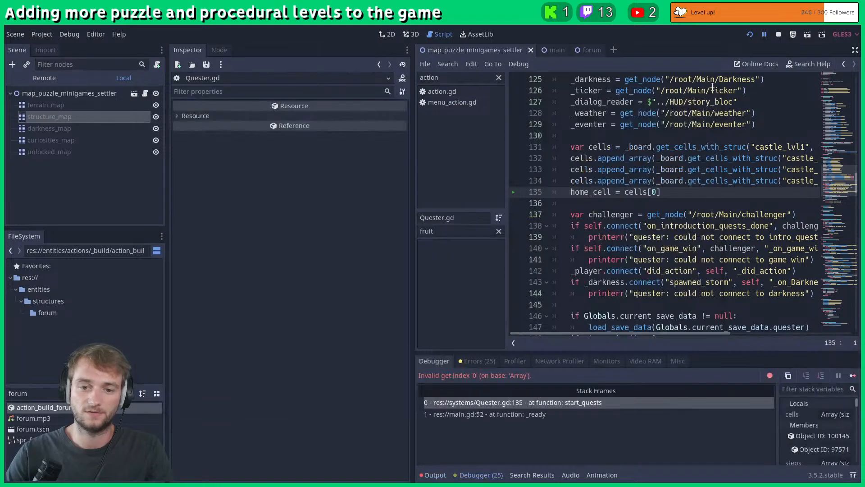
click(749, 35)
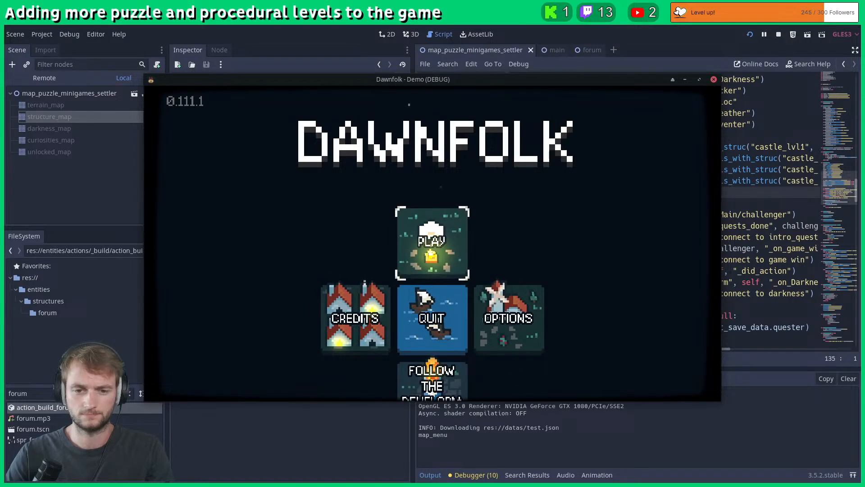
- Start the minigames puzzle level from the game's puzzle selection
key(space)
key(Up)
key(Up)
key(Up)
key(space)
key(Left)
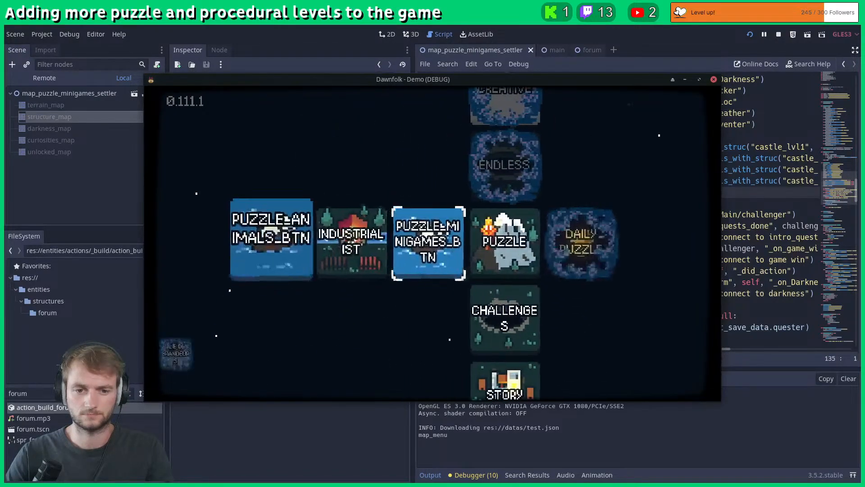
key(space)
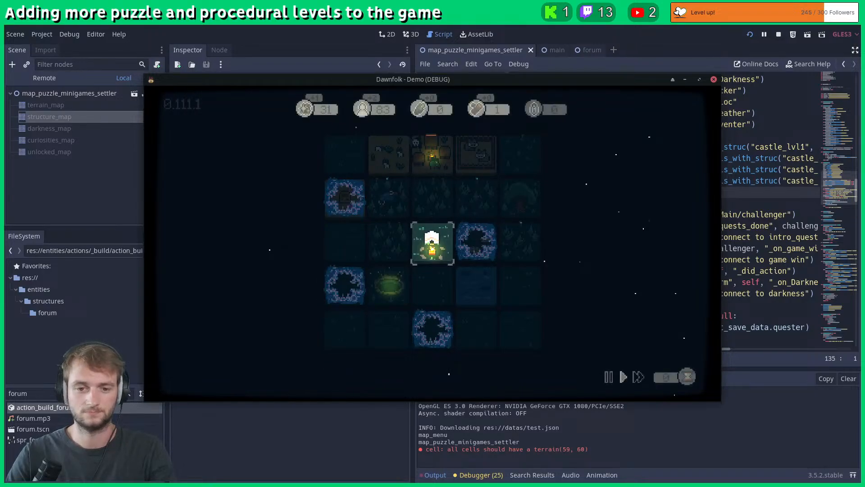
- Examine the dark gusts east of home and the dark mist tiles north and northwest of it
key(Right)
key(space)
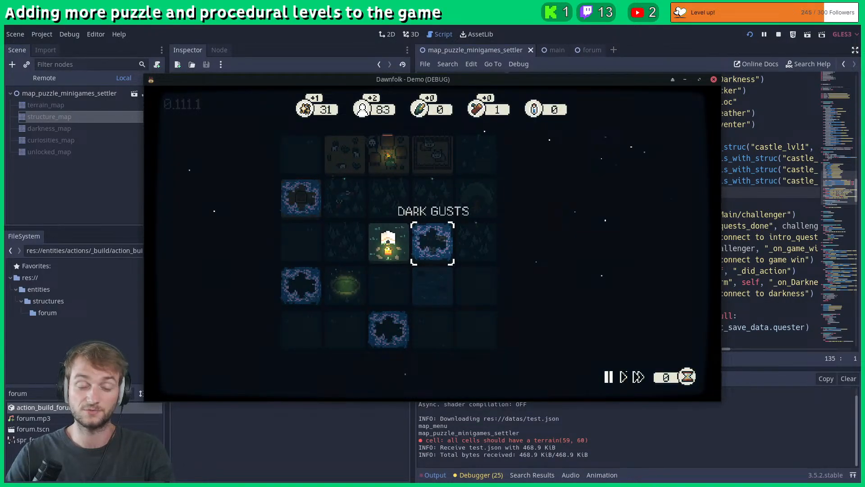
key(Left)
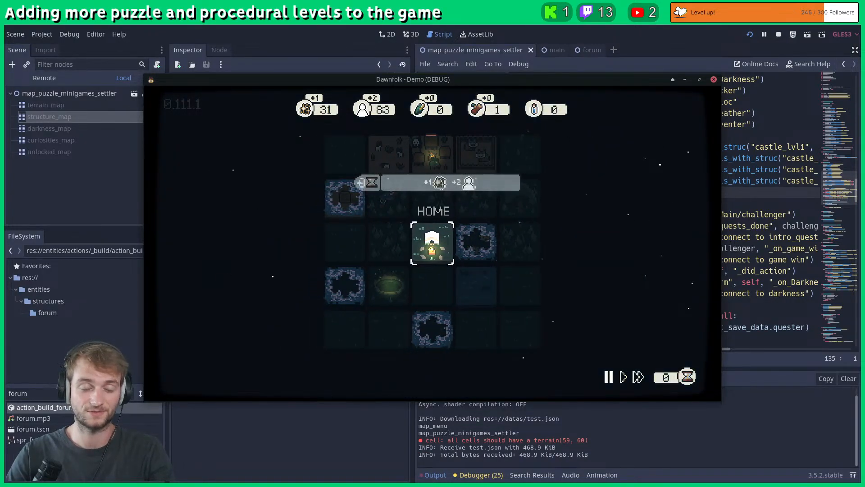
key(Up)
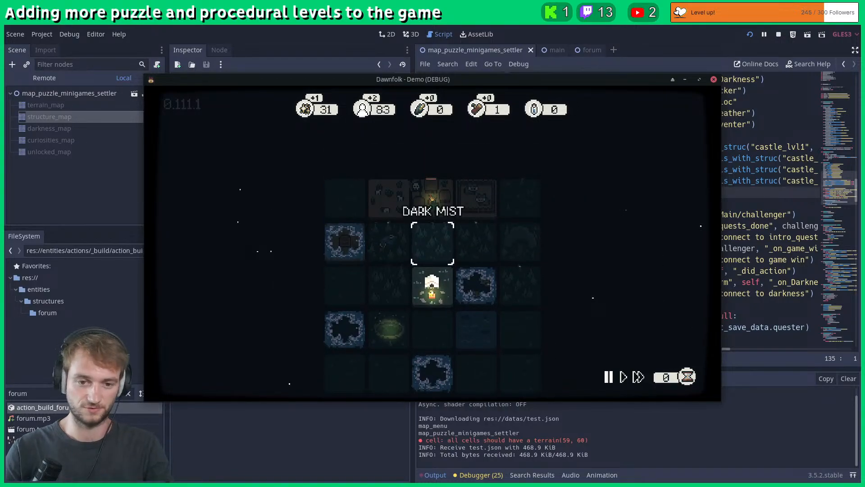
key(Left)
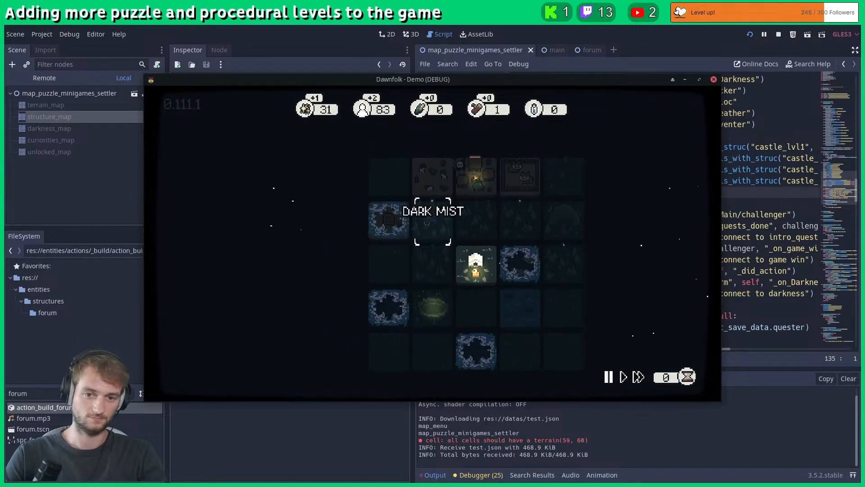
- Illuminate the three dark mist tiles northwest, north and northeast of home
key(space)
key(space)
key(Right)
key(Down)
key(Up)
key(space)
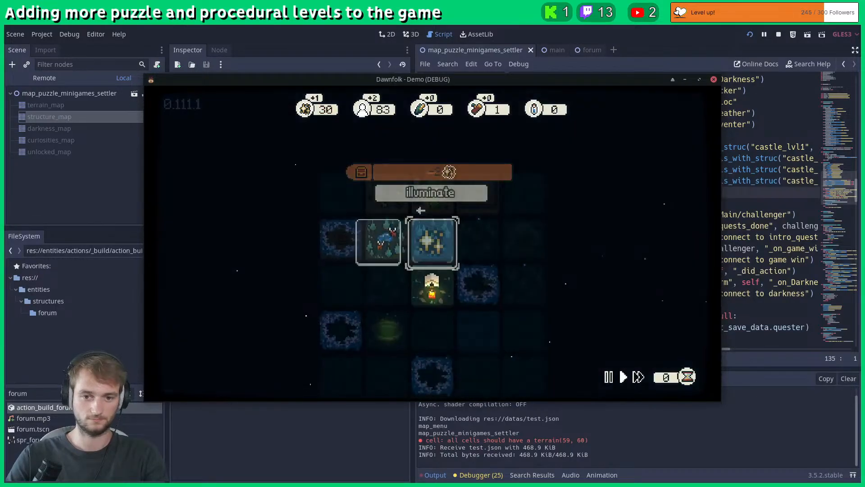
key(space)
key(Right)
- Cleanse the dark gusts west of the northwest forest by shooting the dark particles, and open the treasure on that tile
key(space)
key(space)
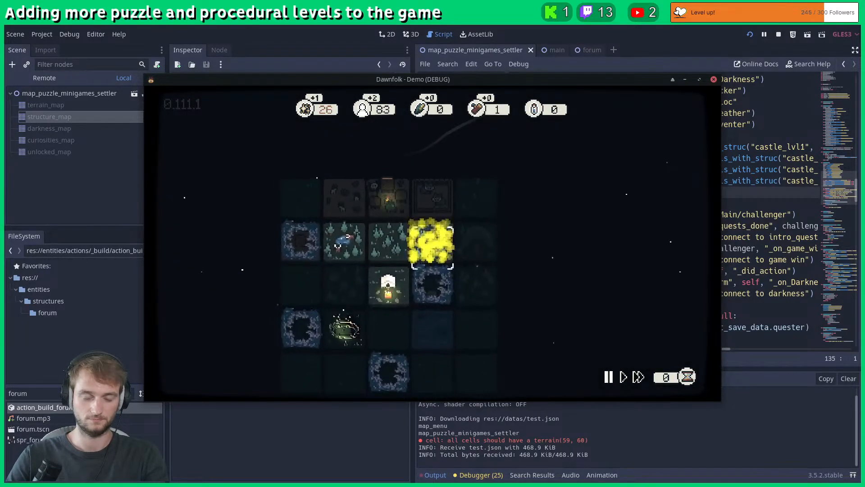
key(Down)
key(Left)
key(Left)
key(Up)
key(Left)
key(space)
key(space)
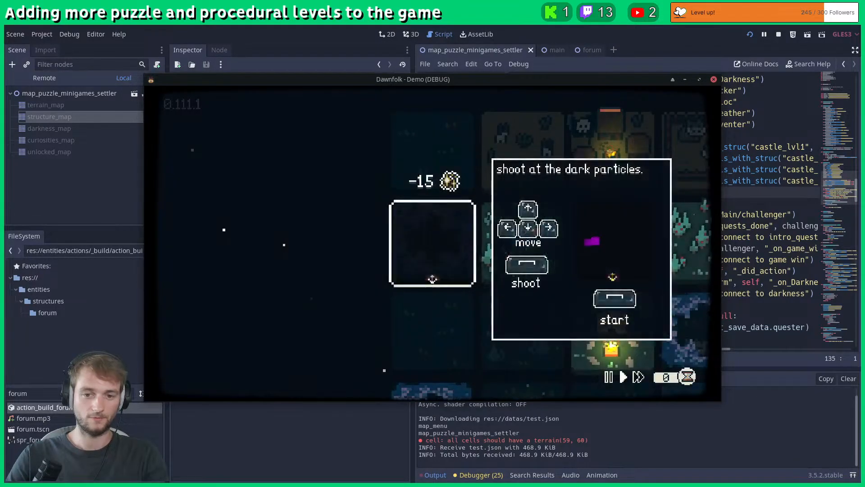
key(space)
key(space)
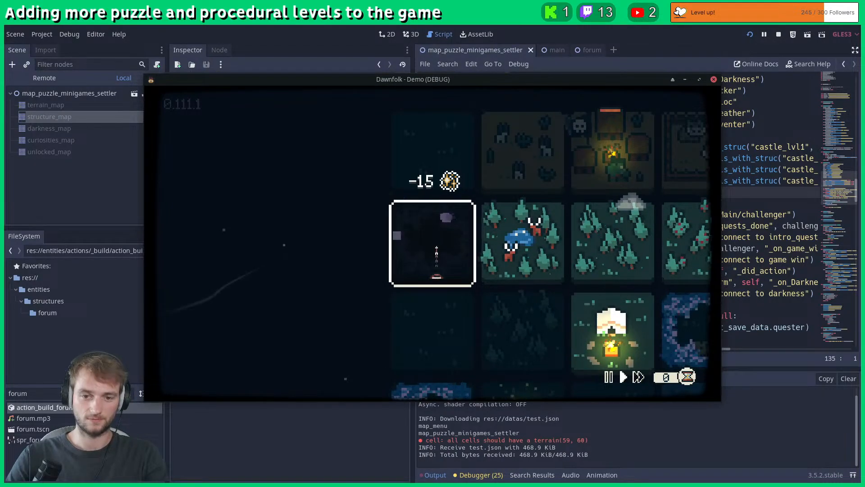
key(space)
key(space)
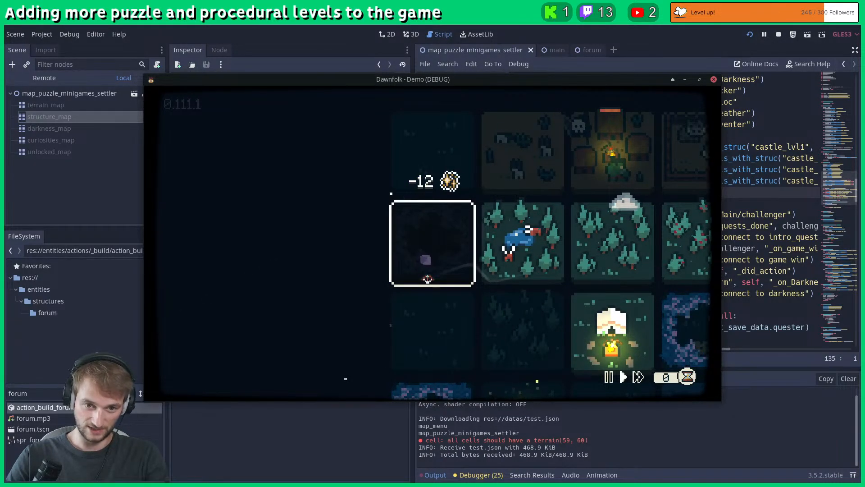
key(space)
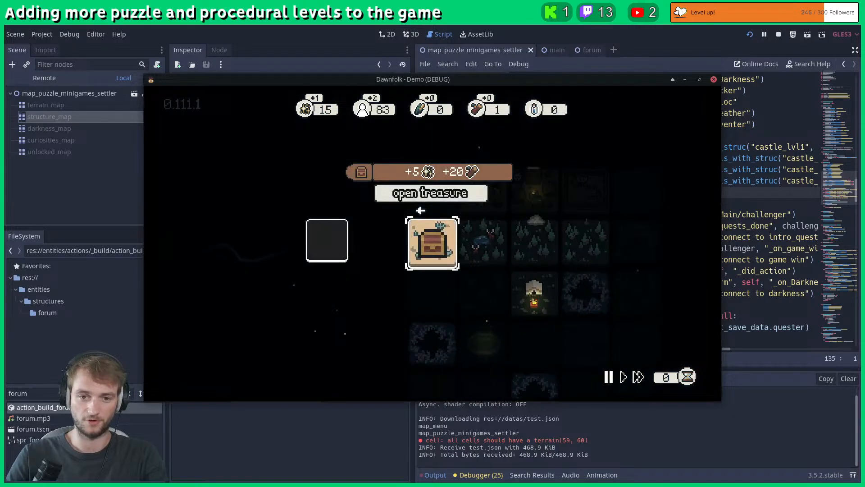
key(space)
- Illuminate the dark tile directly north of the northeast forest and gather the food from its desert
key(Right)
key(Right)
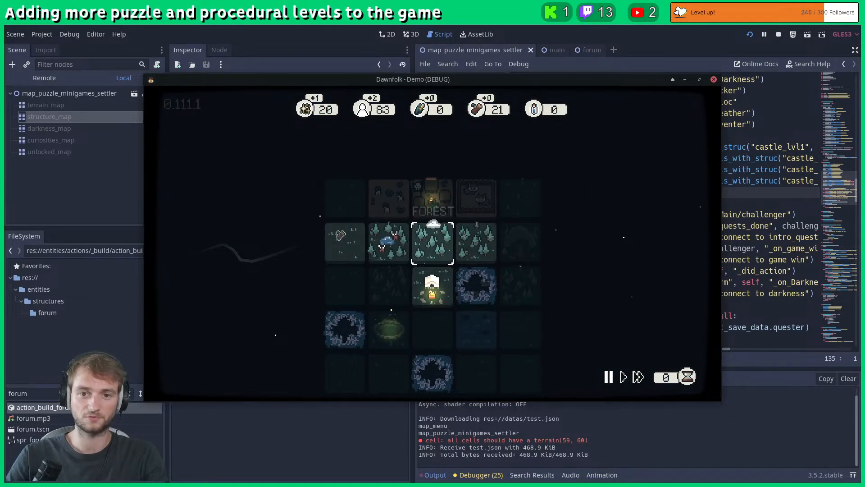
key(Right)
key(Up)
key(space)
key(Right)
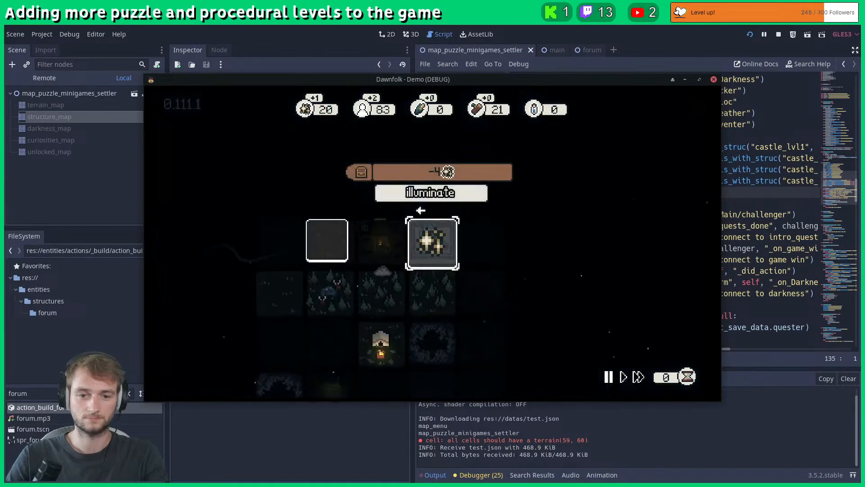
key(space)
key(space)
key(Right)
- Chop down the forest directly north of home and build tents on the cleared tile
key(space)
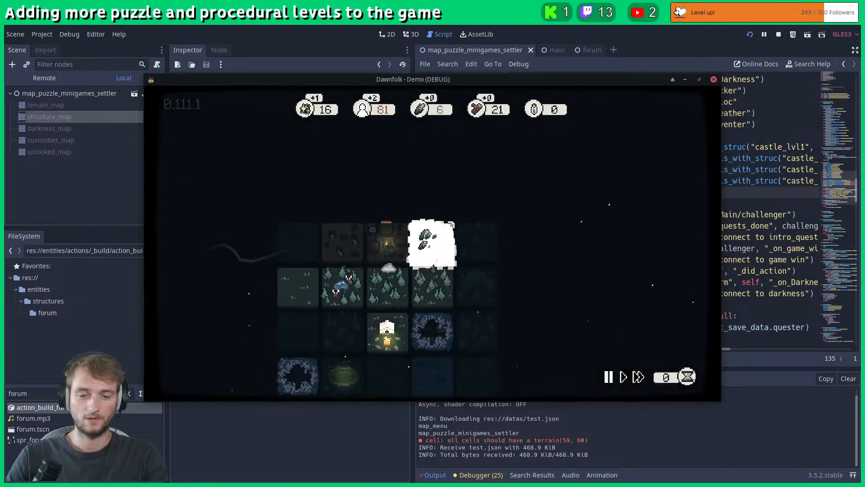
key(Down)
key(Left)
key(space)
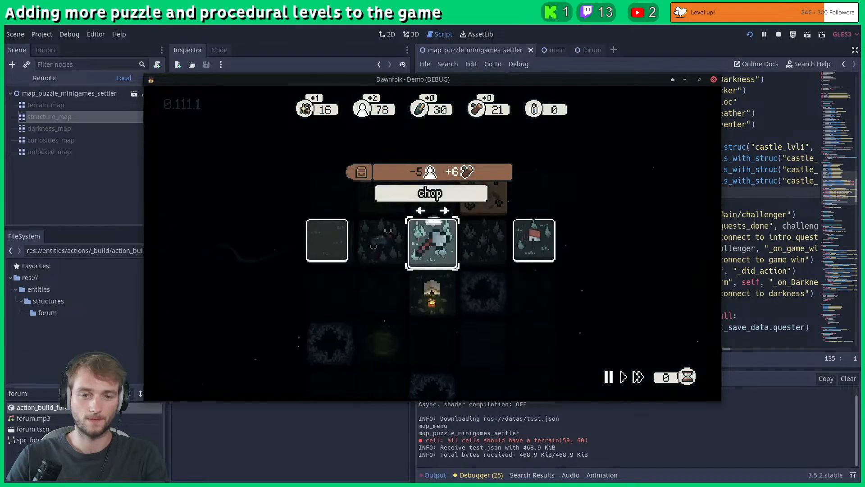
key(space)
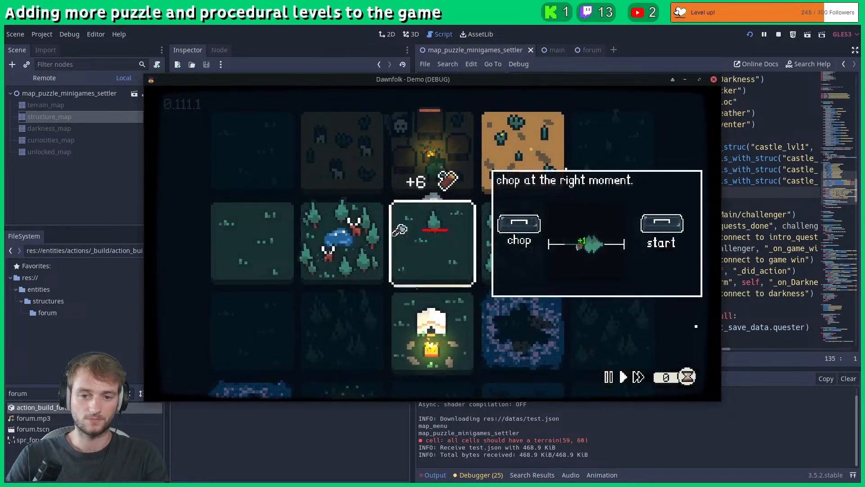
key(space)
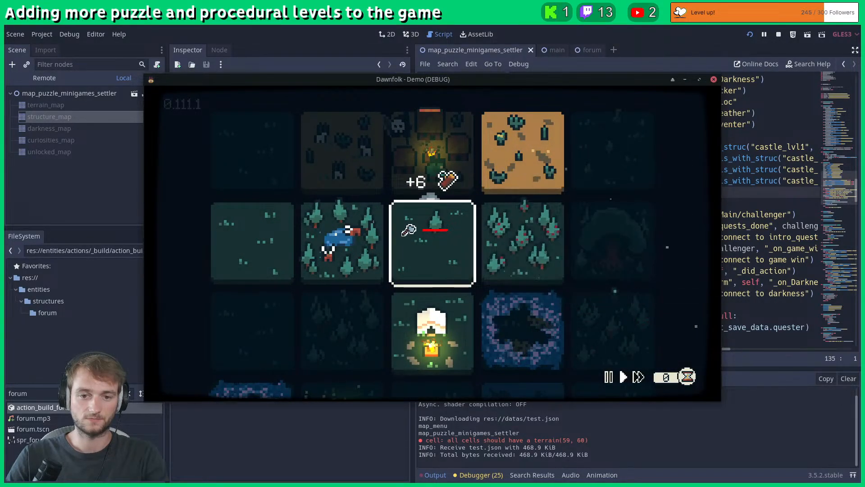
key(space)
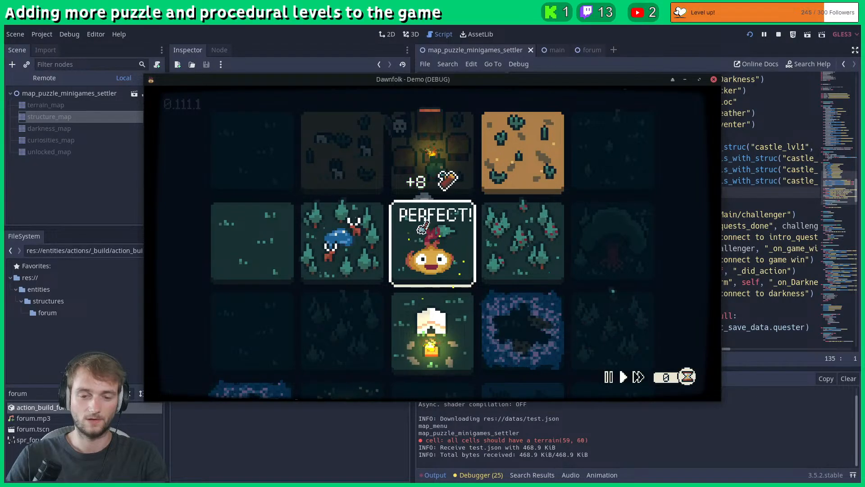
- Hunt the running prey in the forest west of the tents and chop down that forest's trees
key(Left)
key(space)
key(space)
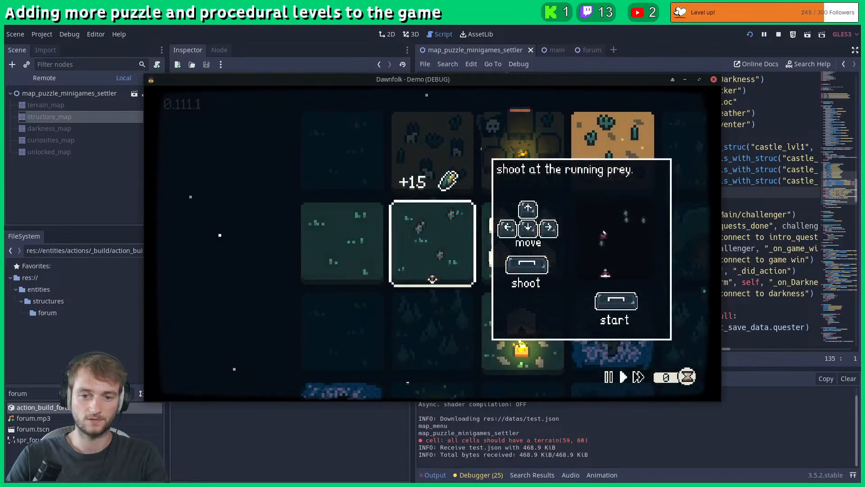
key(space)
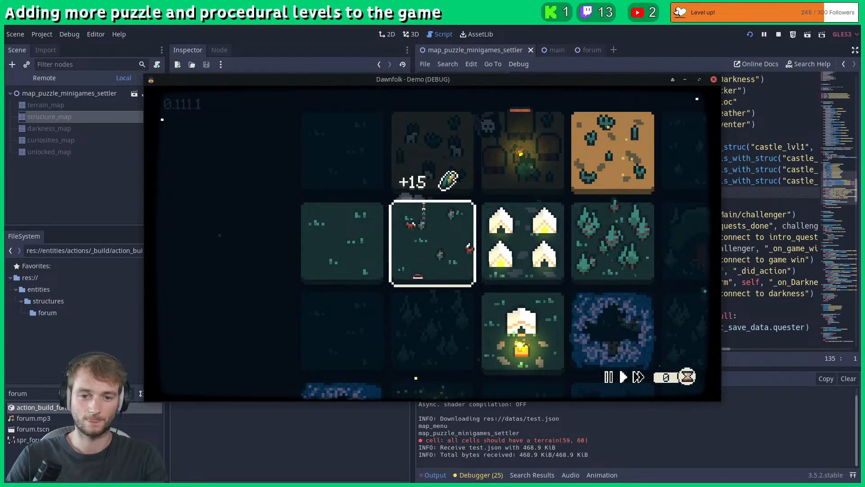
key(space)
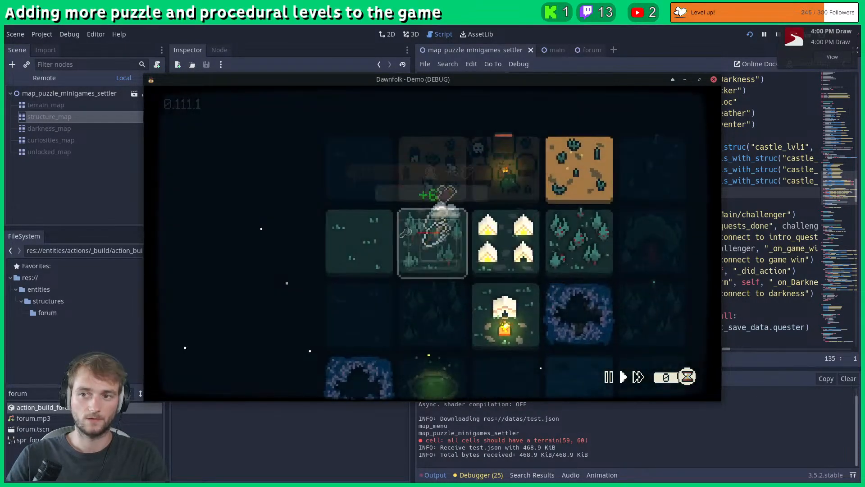
key(space)
key(space)
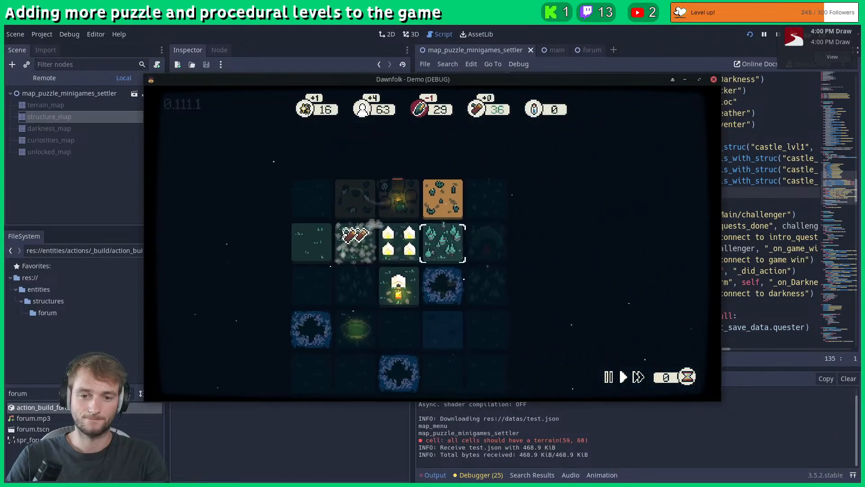
- Collect the fruits in the forest east of the tents and chop down its trees
key(space)
key(space)
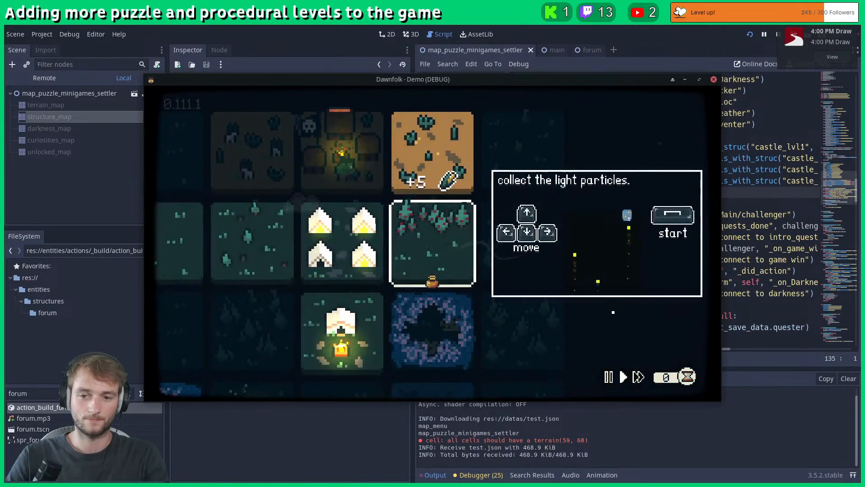
key(space)
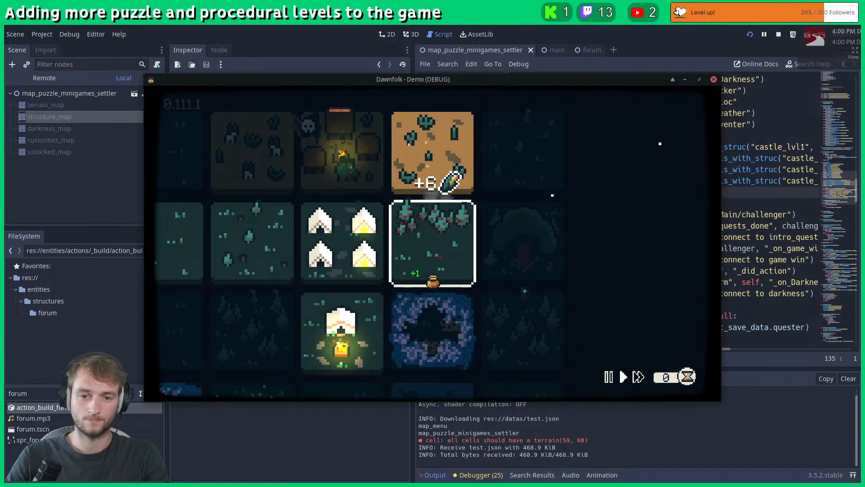
key(Right)
key(Right)
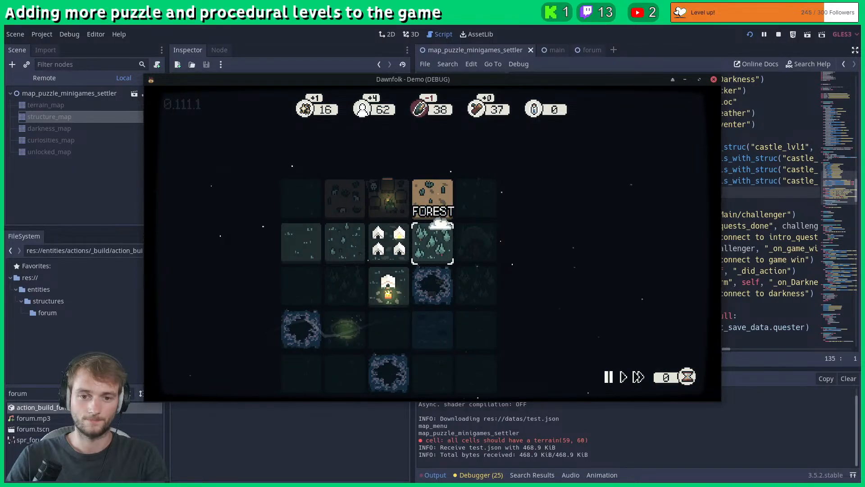
key(space)
key(space)
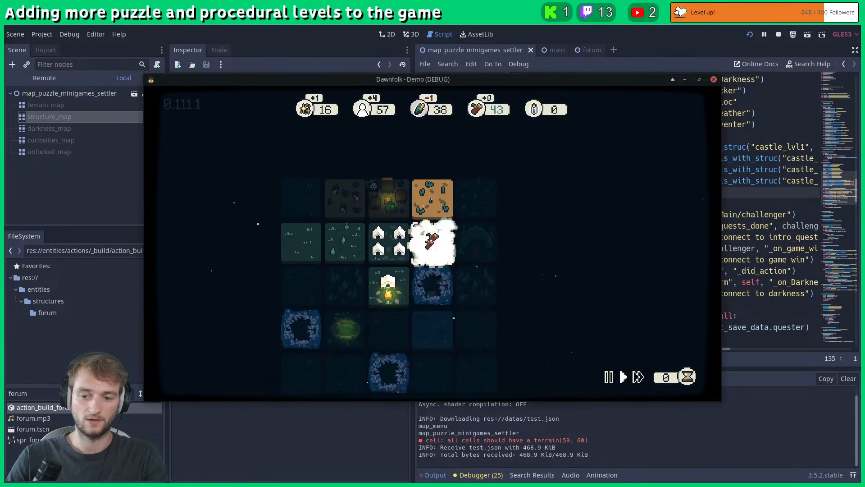
- Examine the tents and the meadows beside them, and check the tavern's build cost on the meadow northeast of home
key(Left)
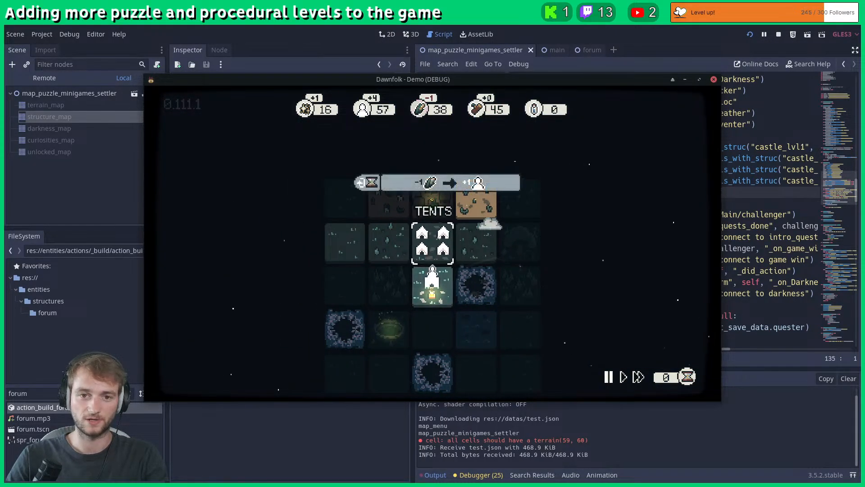
key(Left)
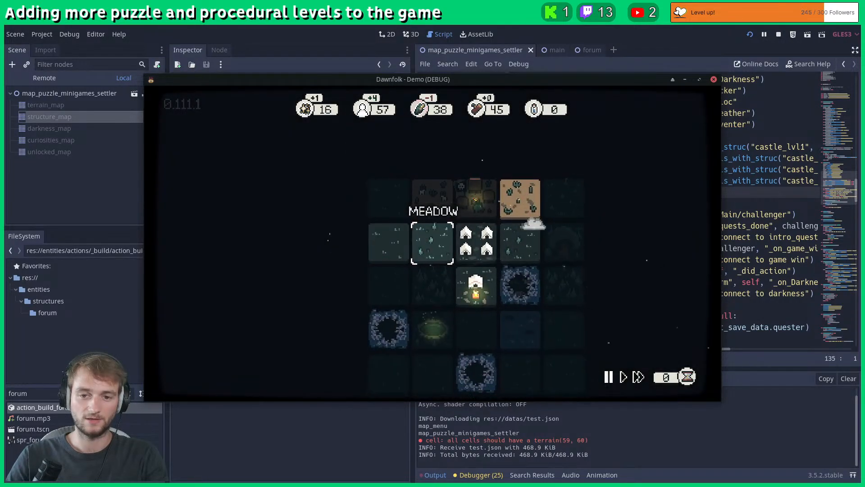
key(Right)
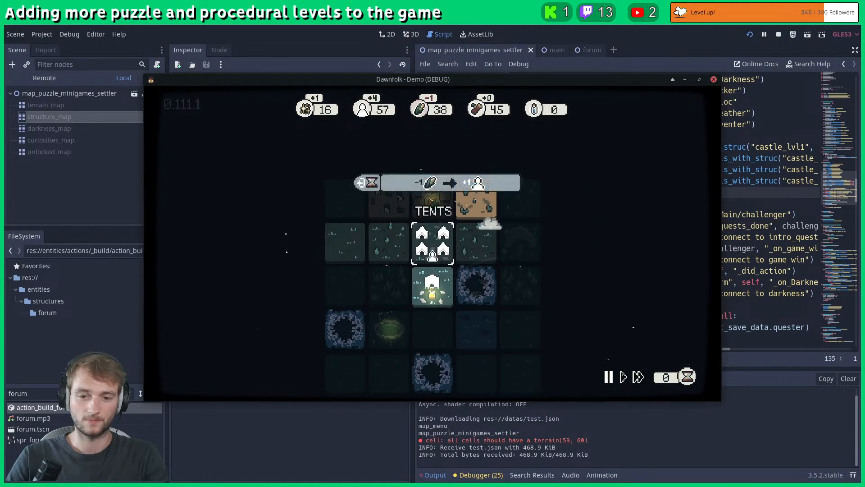
key(Right)
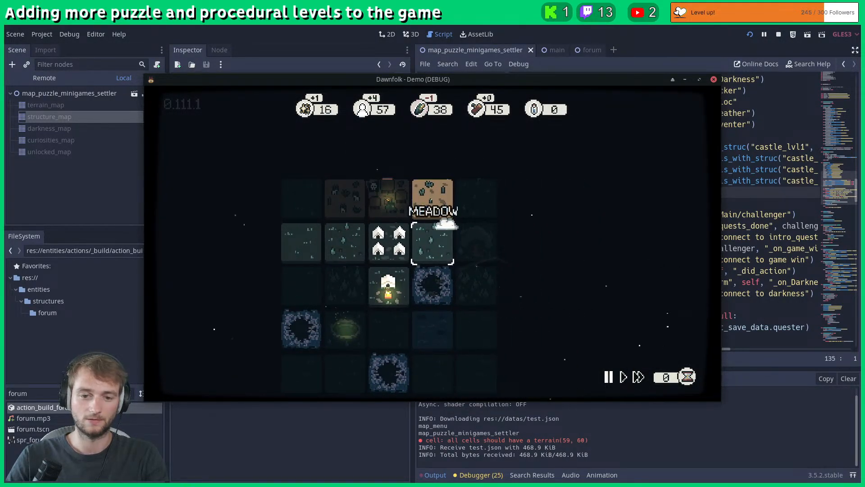
key(Down)
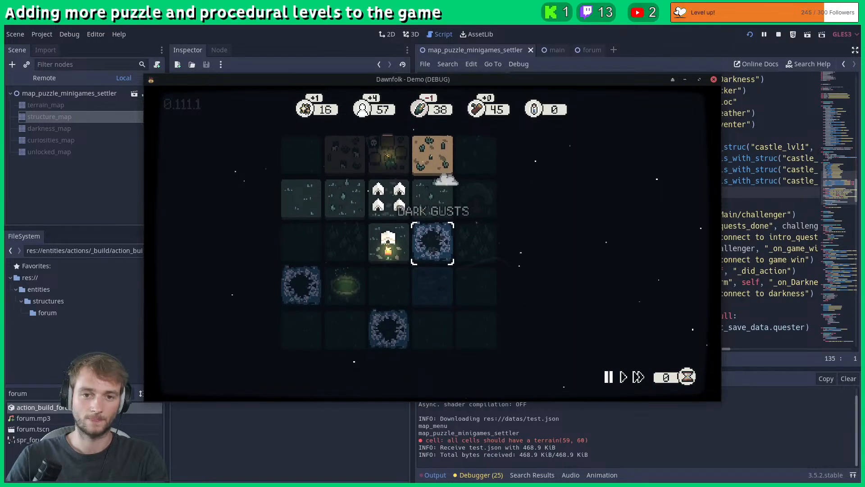
key(Up)
key(space)
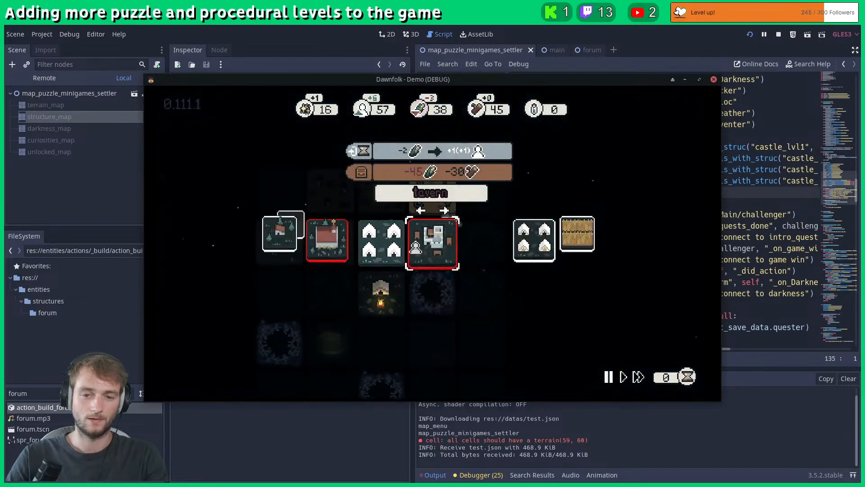
key(Escape)
key(Down)
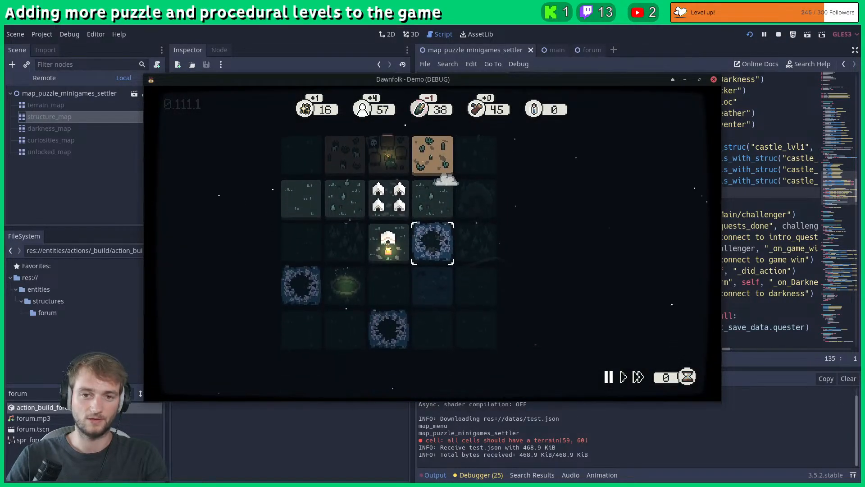
key(Up)
key(space)
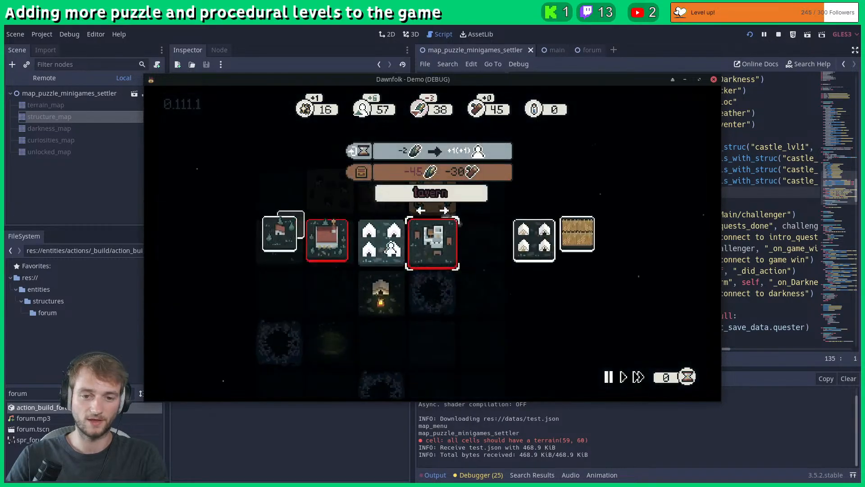
key(Escape)
- Compare the cost of illuminating the tile two east of home with that of cleansing the dark gusts beside home
key(Down)
key(Right)
key(space)
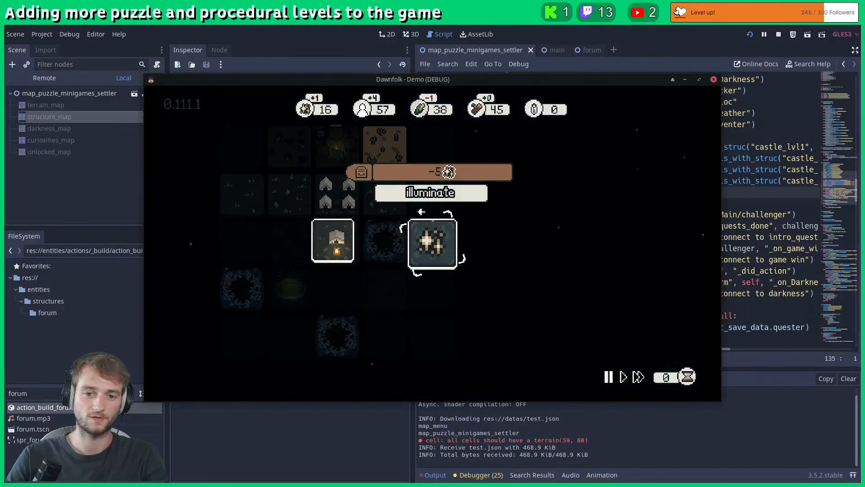
key(Left)
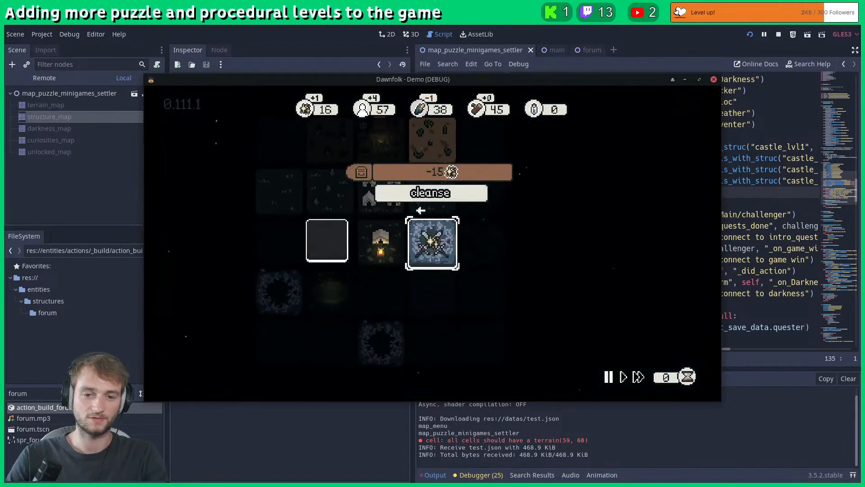
key(Escape)
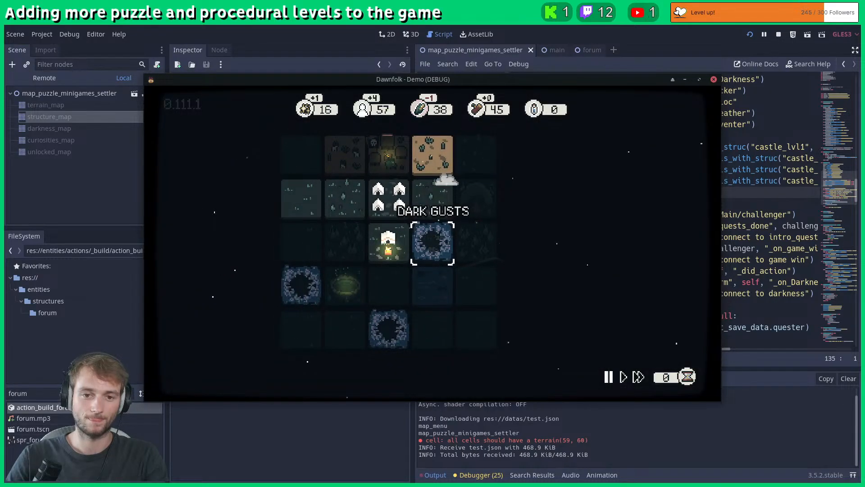
- Illuminate the dark tile directly east of the dark gusts beside home
key(Right)
key(space)
- Illuminate the dark desert tile directly north of the meadow west of the tents
key(space)
key(Left)
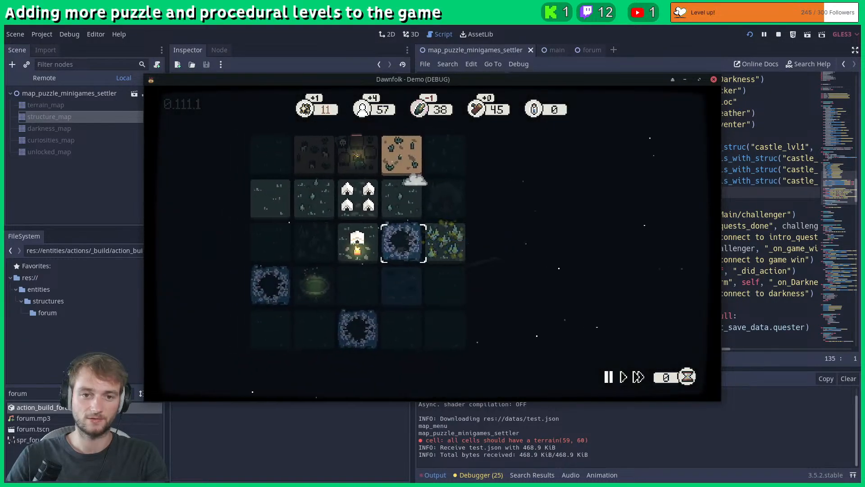
key(Left)
key(Up)
key(Up)
key(Left)
key(space)
key(space)
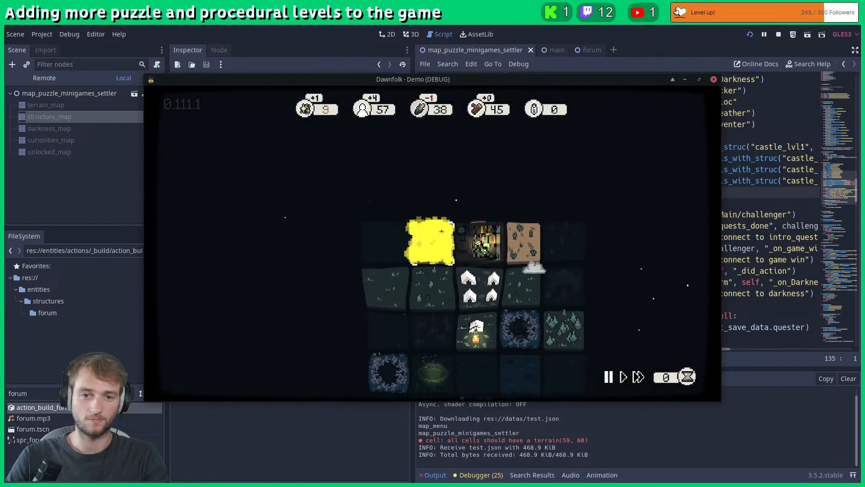
key(Down)
key(Up)
key(Down)
key(Down)
- Collect fruits from the forest two tiles east of home, and chop its wood
key(space)
key(Escape)
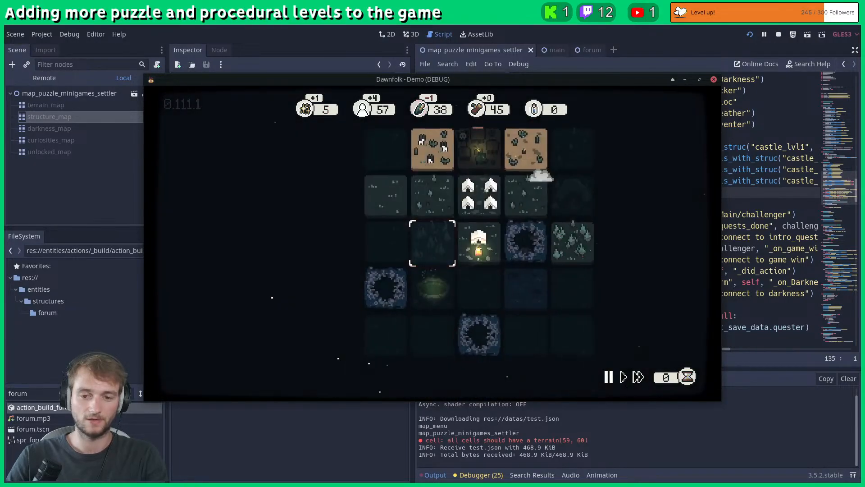
key(Right)
key(Right)
key(Right)
key(space)
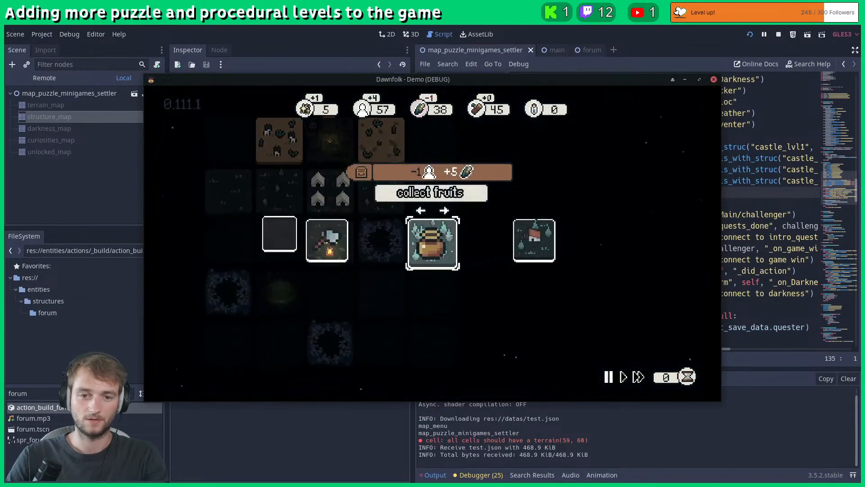
key(space)
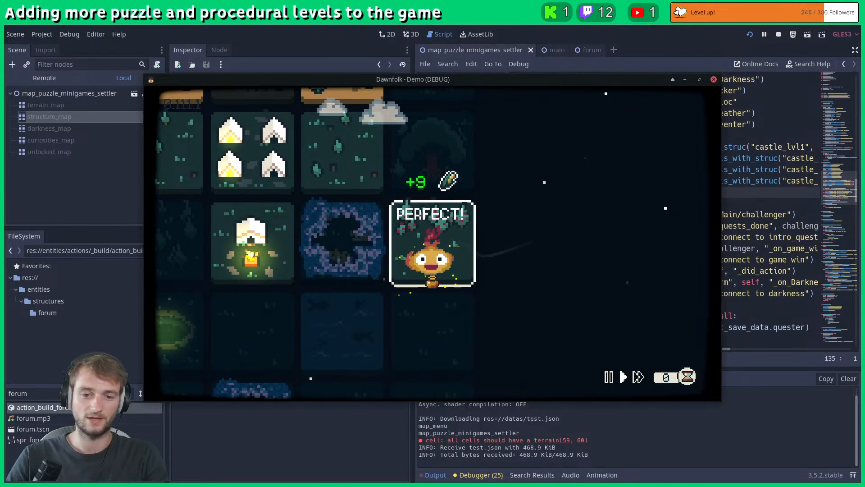
key(space)
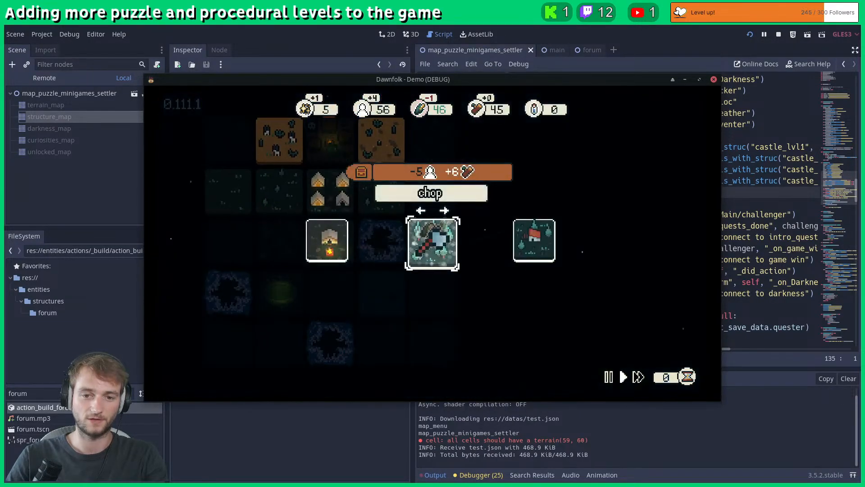
key(space)
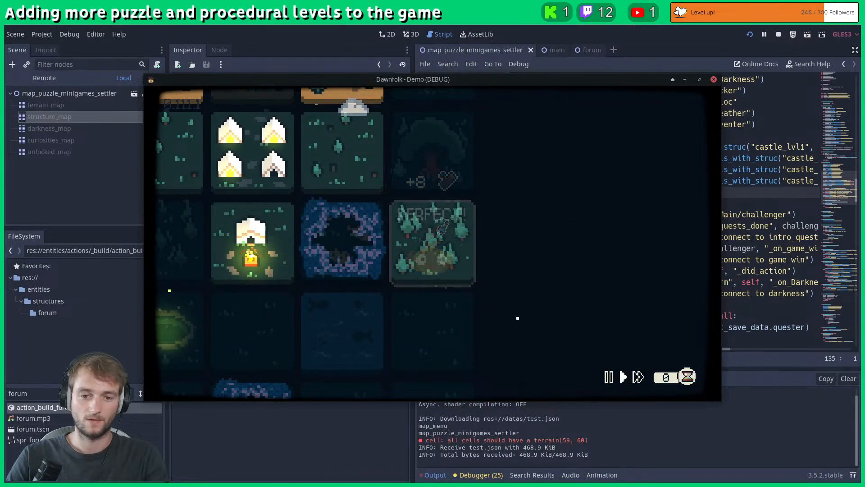
- Build a tavern on the meadow northeast of home
key(Left)
key(Up)
key(space)
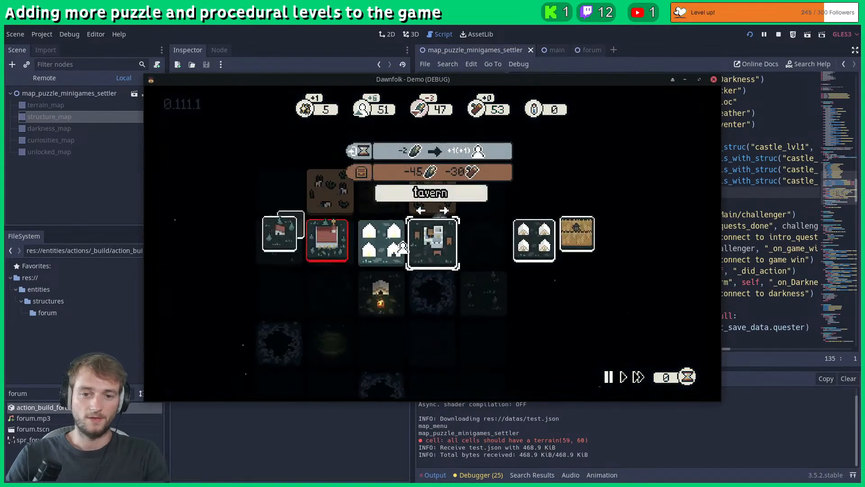
key(space)
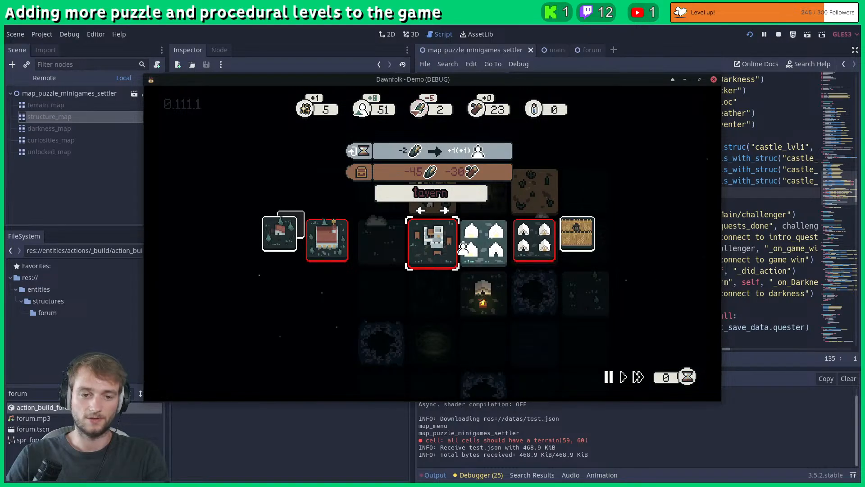
key(Escape)
key(Right)
key(Down)
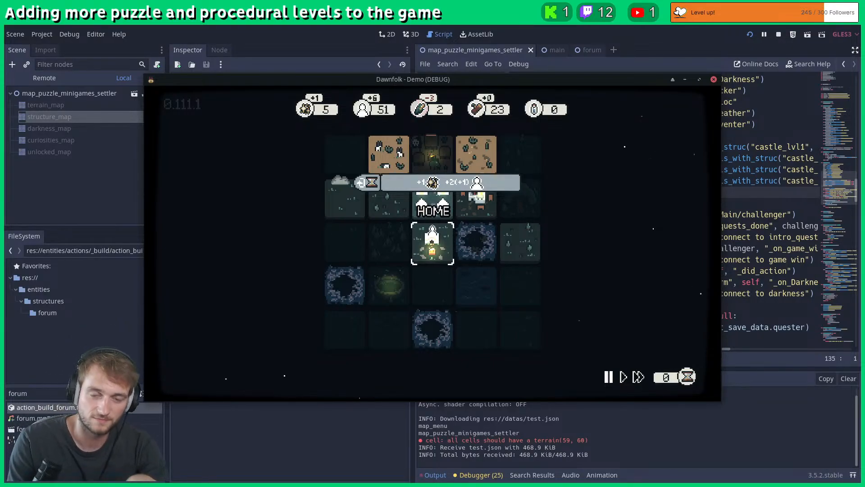
- Close the running game and widen the script editor area
click(714, 79)
click(602, 261)
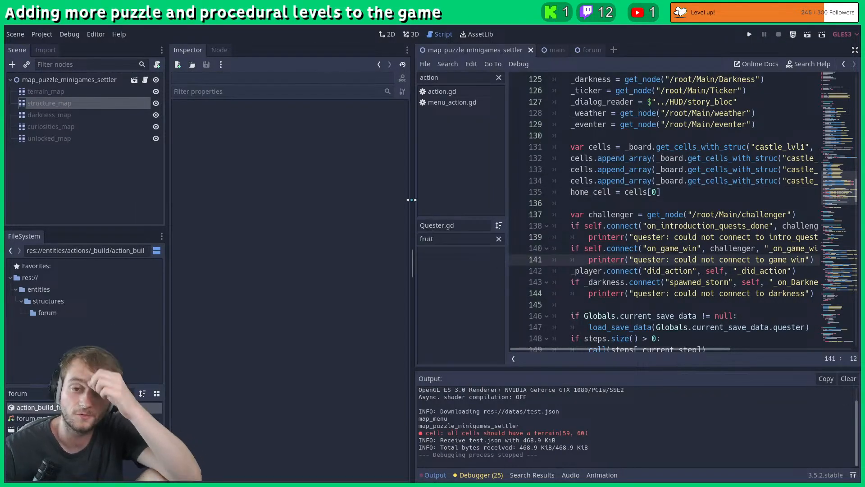
drag(411, 196, 345, 191)
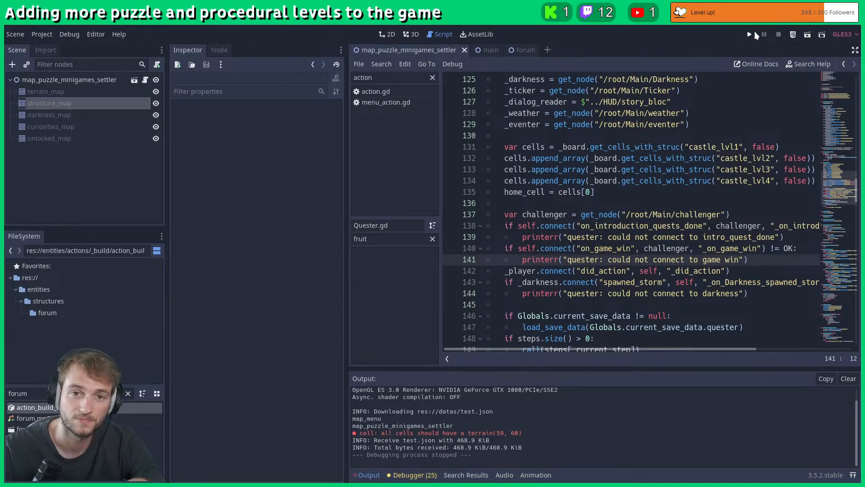
- Place a treasure_lvl1 tile on the structure map in the middle of the level's southernmost row
click(390, 36)
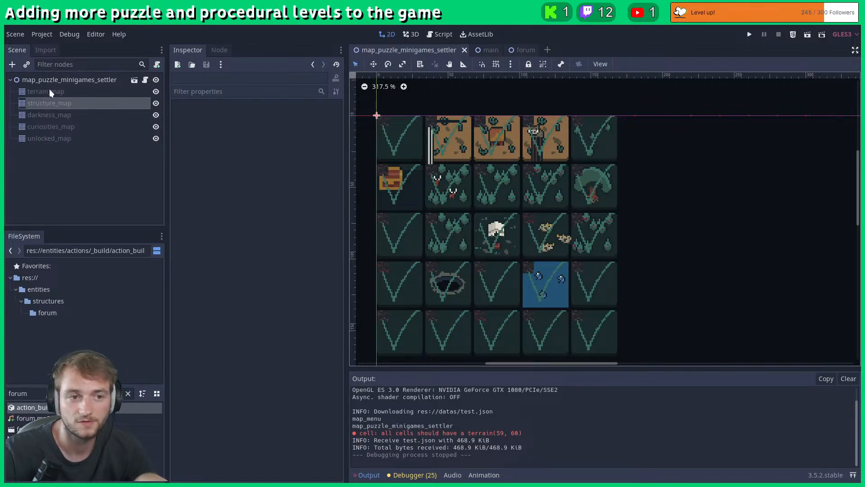
click(44, 104)
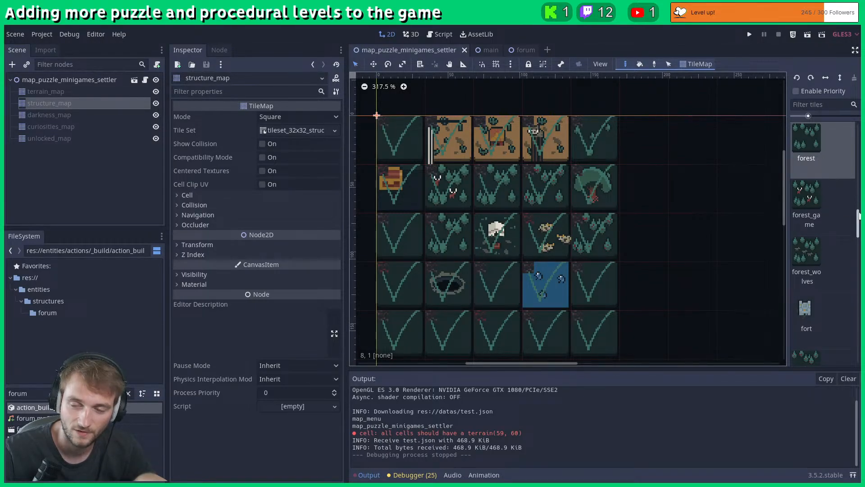
drag(858, 226, 855, 277)
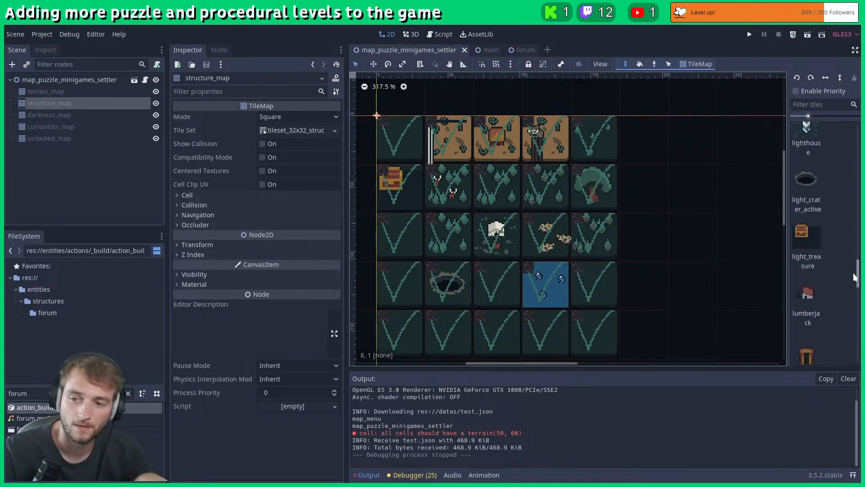
click(806, 244)
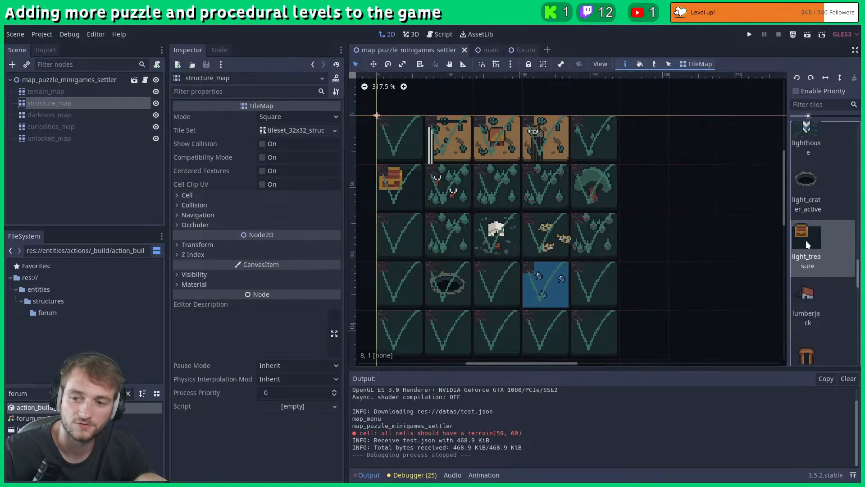
scroll(810, 310, down, 4)
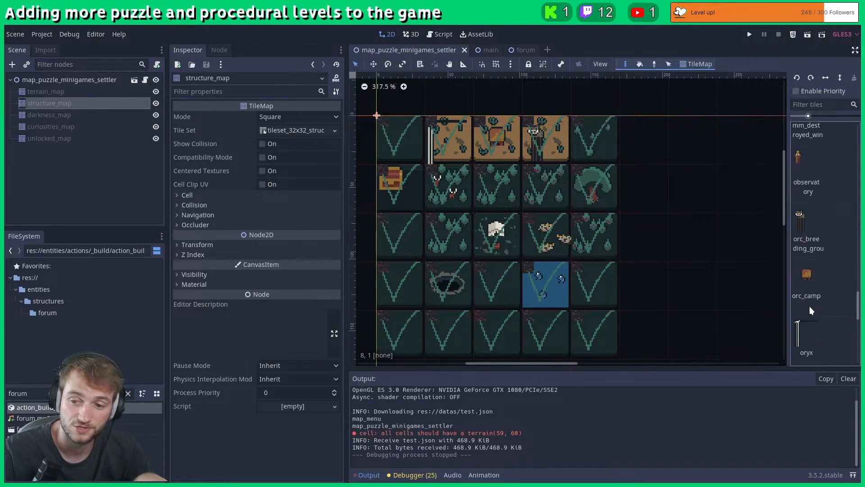
scroll(810, 310, down, 5)
click(810, 265)
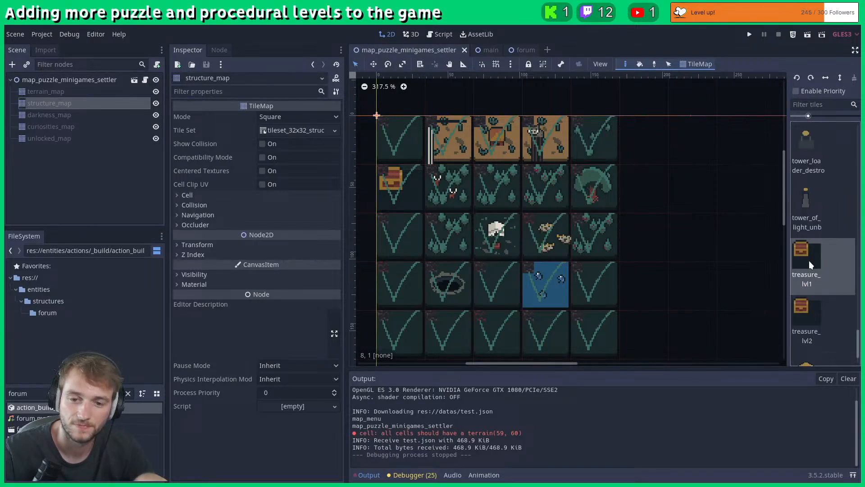
click(506, 334)
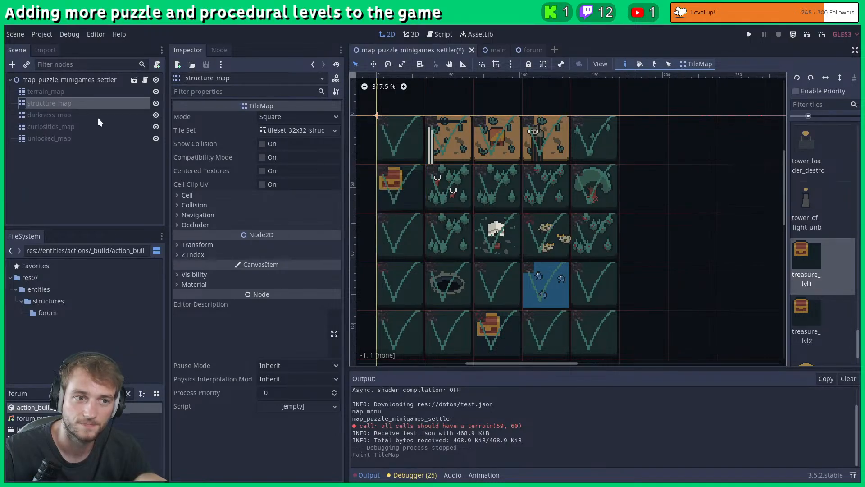
- Turn the cell directly south of the castle into meadow terrain with a forest structure on it
scroll(830, 201, up, 5)
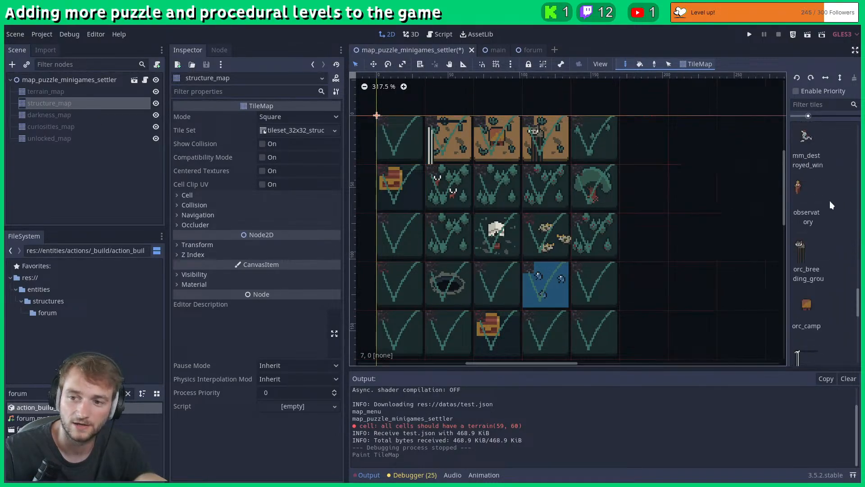
click(46, 91)
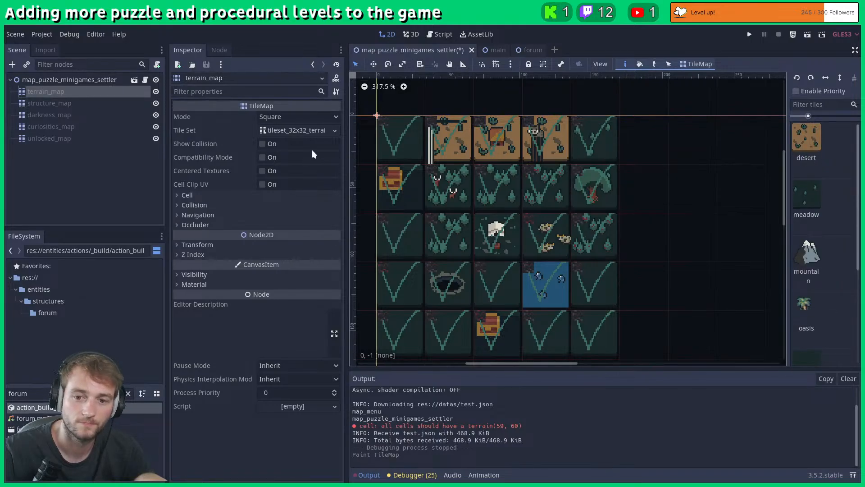
click(806, 194)
click(515, 276)
click(47, 105)
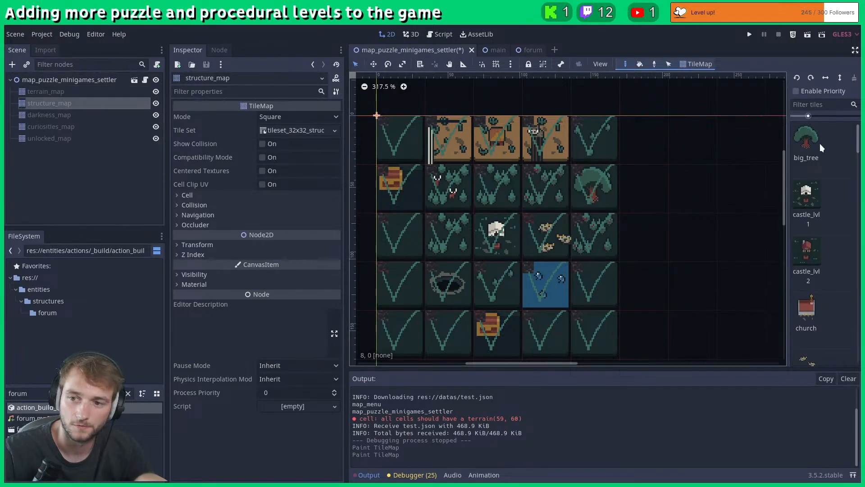
scroll(818, 243, down, 5)
scroll(819, 242, down, 3)
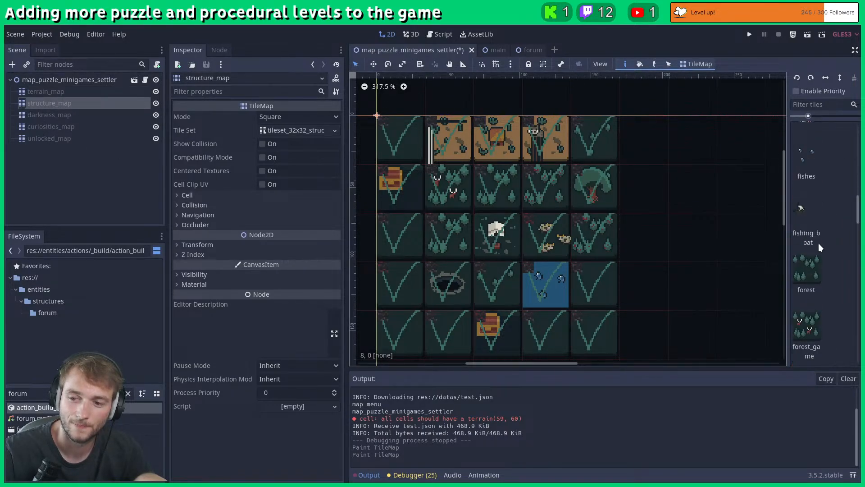
click(809, 270)
click(501, 275)
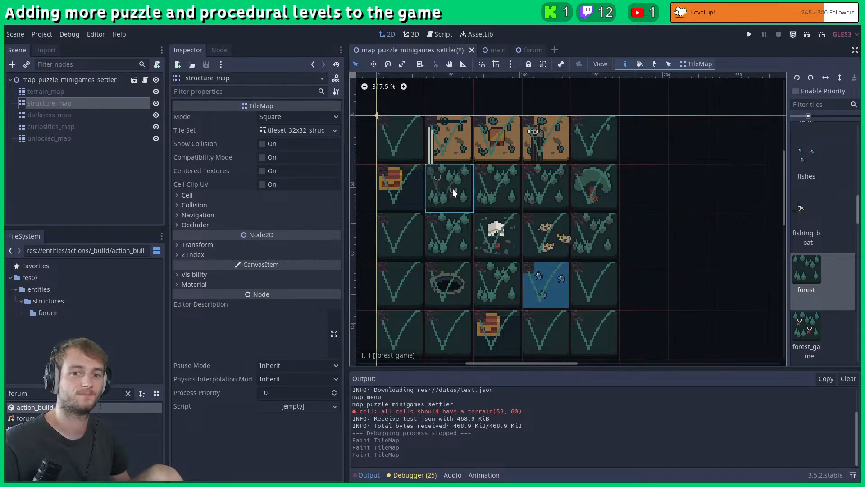
- Place a forest_game structure on the westernmost cell of the crater's row
click(410, 275)
click(66, 91)
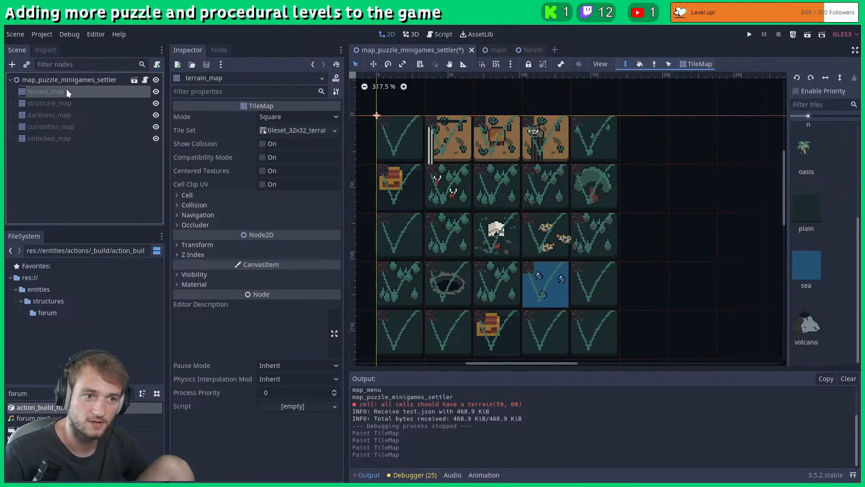
click(61, 102)
scroll(832, 175, down, 3)
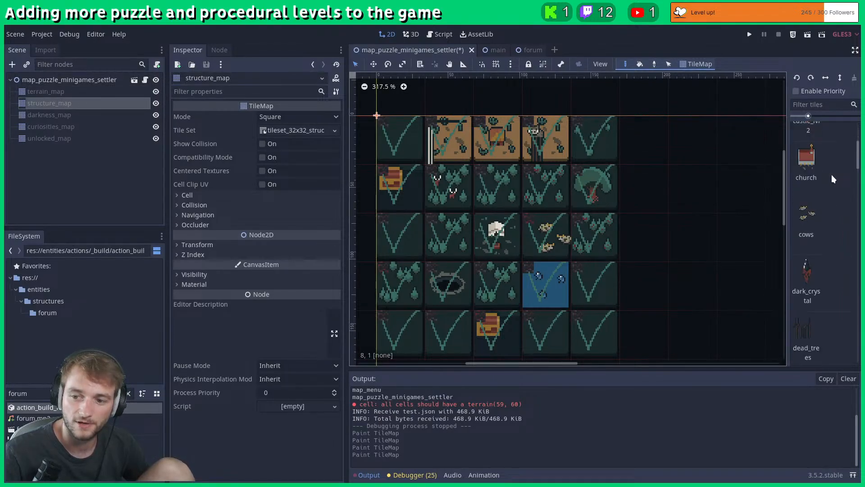
scroll(832, 174, down, 5)
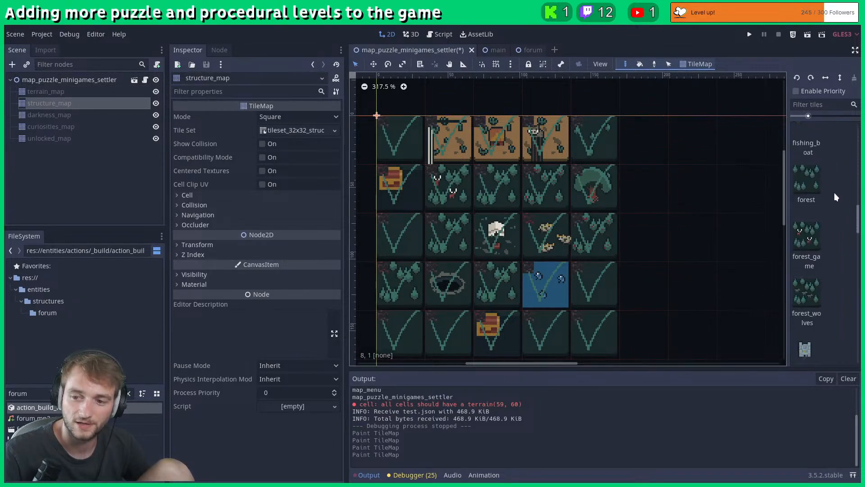
click(807, 238)
click(409, 287)
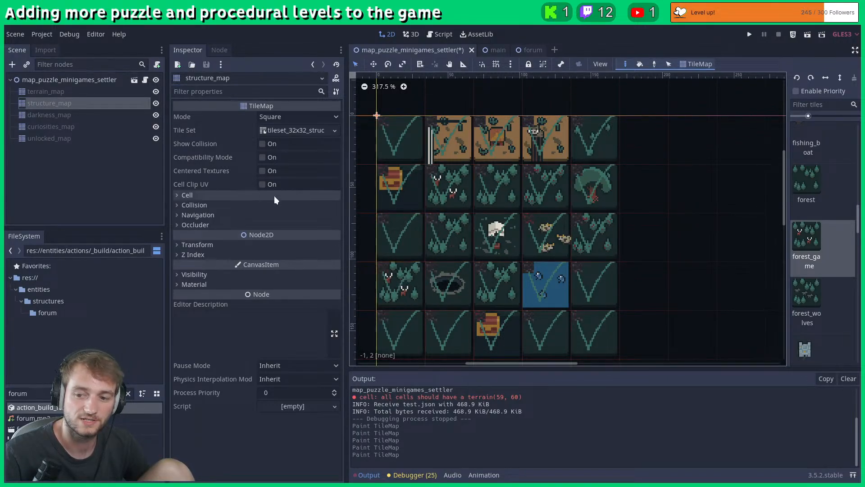
- Paint sea terrain on the southwest corner cell and on the two easternmost cells of the southernmost row
click(45, 91)
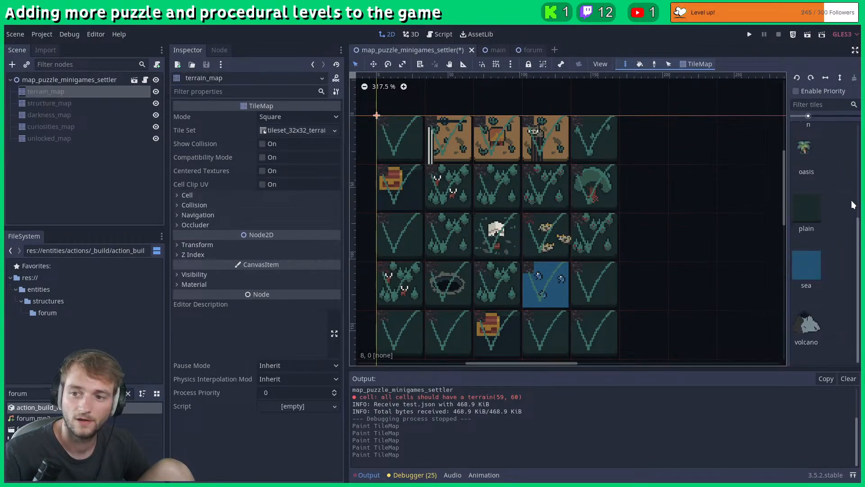
click(821, 266)
click(399, 333)
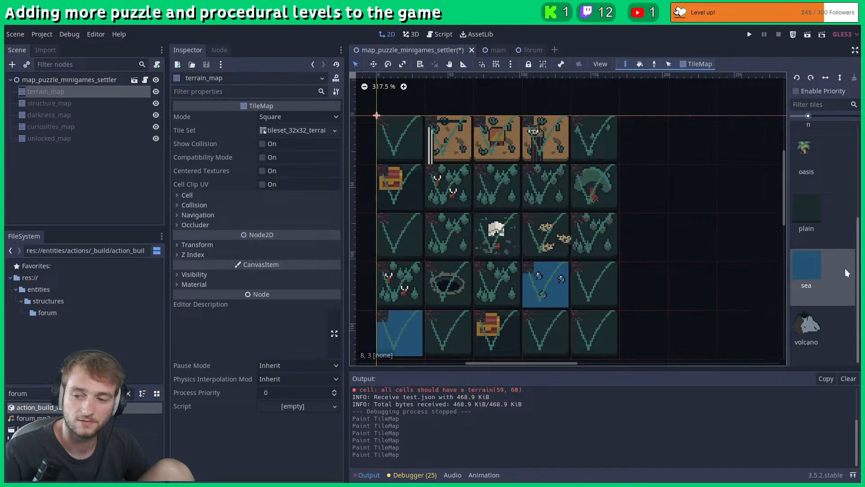
click(604, 338)
click(545, 333)
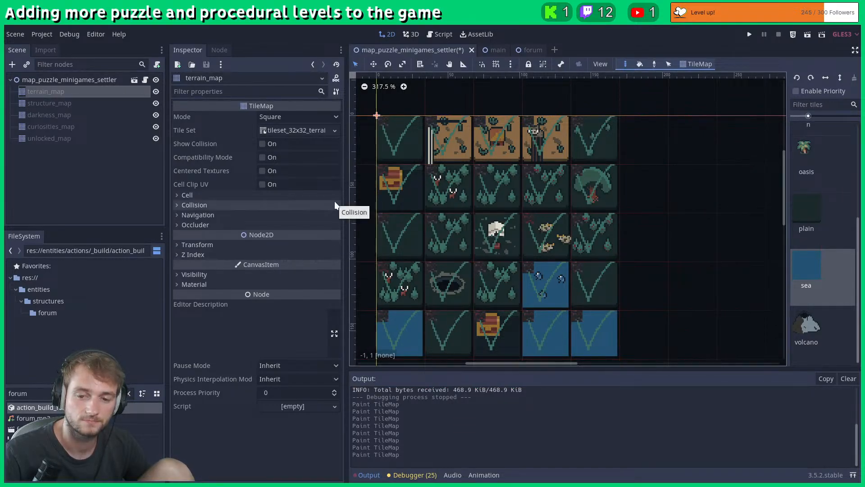
- Place fishes structures on the sea cells in the level's southeast and southwest corners
click(54, 103)
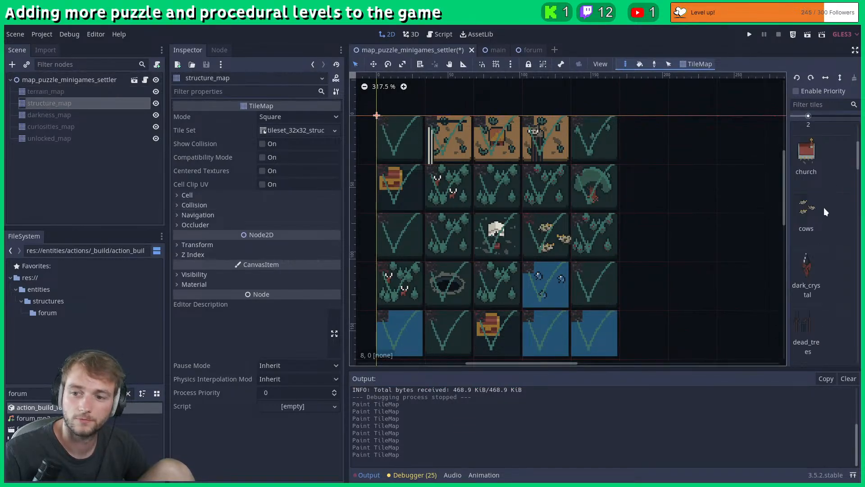
scroll(824, 208, down, 8)
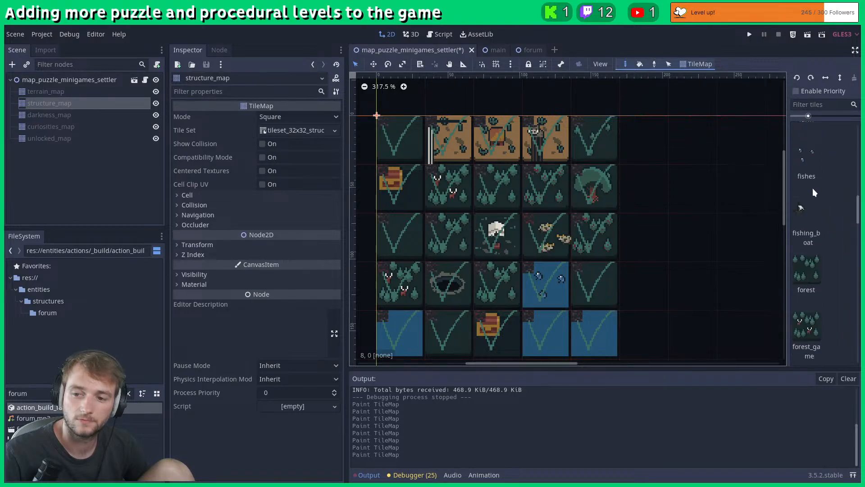
click(813, 188)
click(599, 331)
click(397, 334)
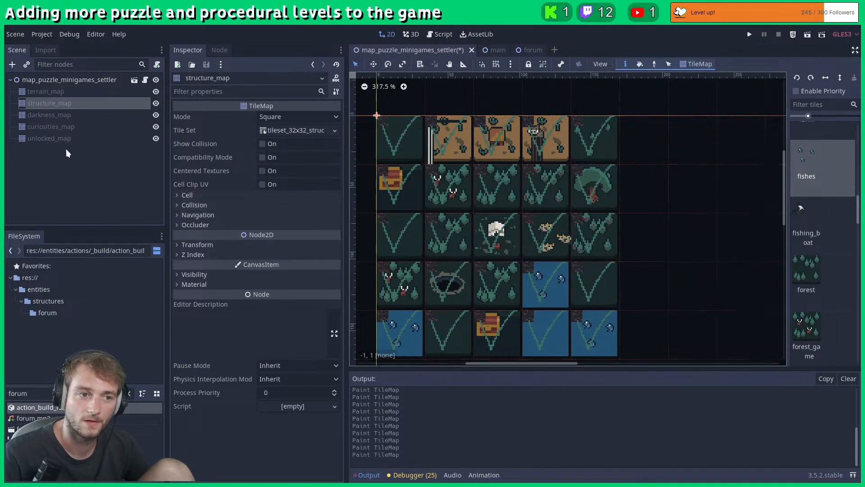
- Paint volcano terrain on the easternmost cell of the crater's row
click(42, 92)
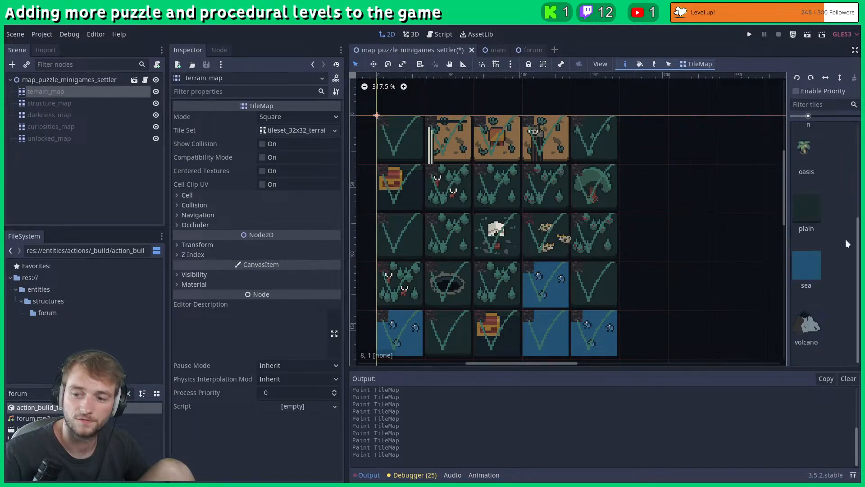
click(808, 318)
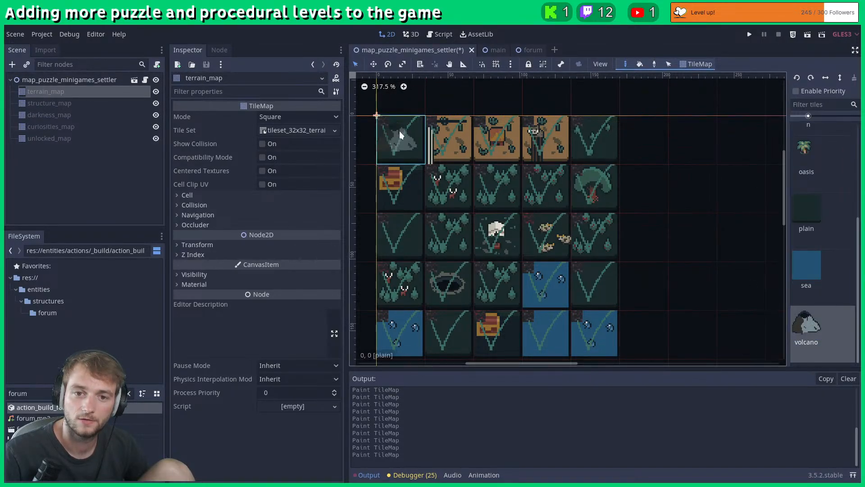
click(585, 282)
scroll(818, 286, up, 3)
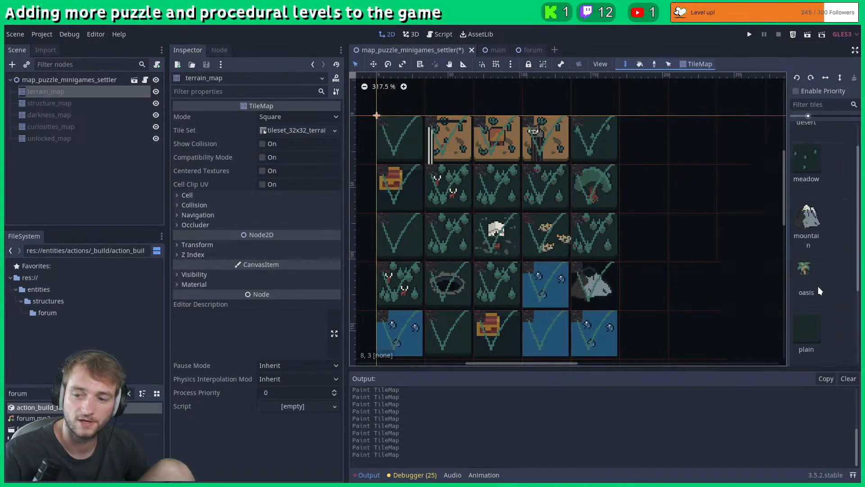
scroll(821, 288, down, 5)
scroll(834, 287, up, 5)
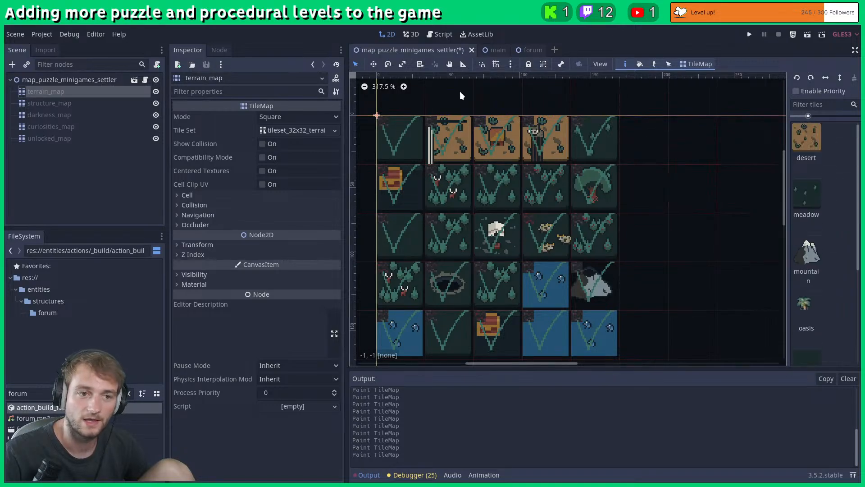
- Place a herd structure on the level's northwest corner cell
click(55, 102)
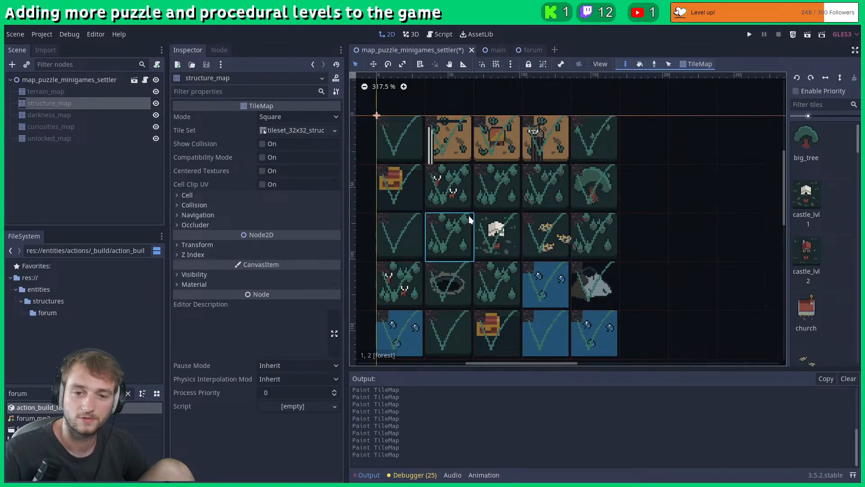
click(44, 90)
click(45, 100)
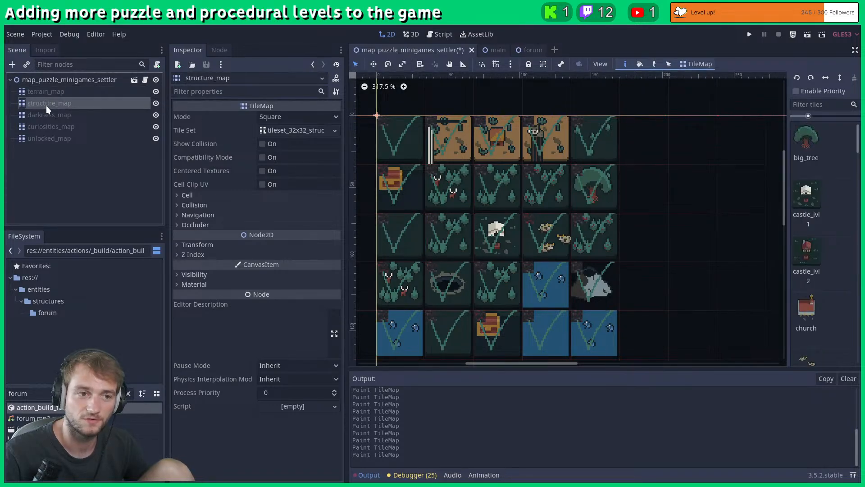
scroll(854, 207, down, 5)
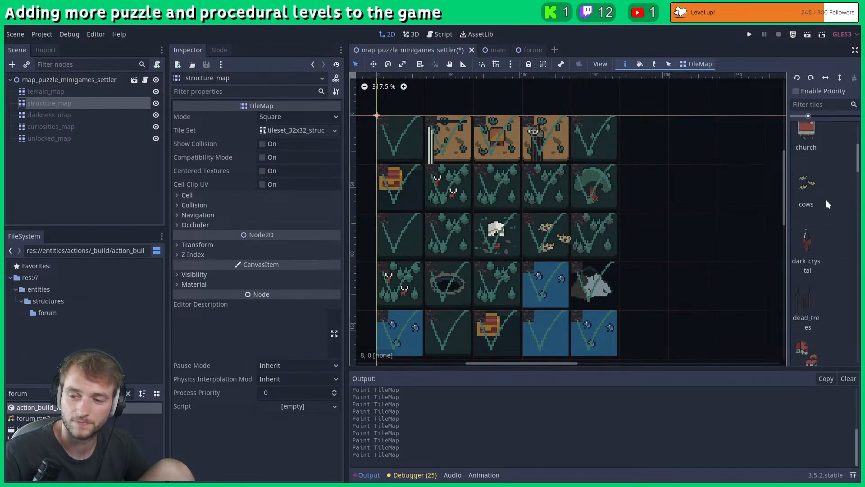
scroll(811, 190, down, 10)
click(811, 190)
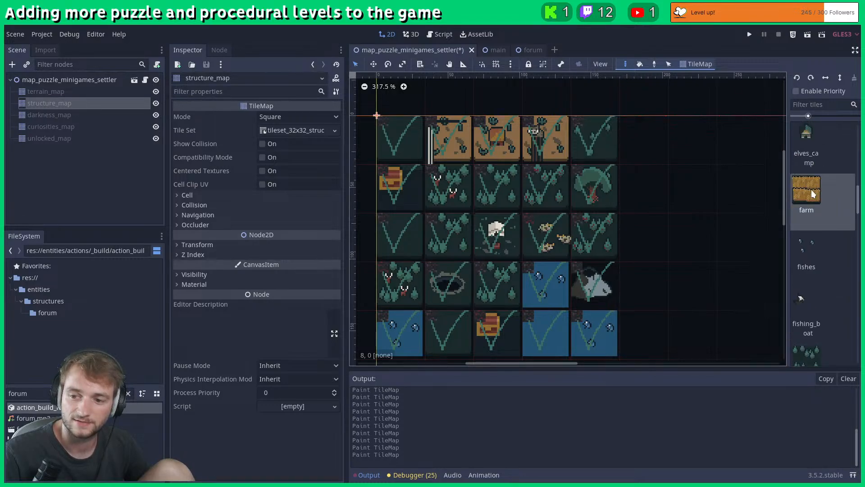
scroll(811, 189, down, 6)
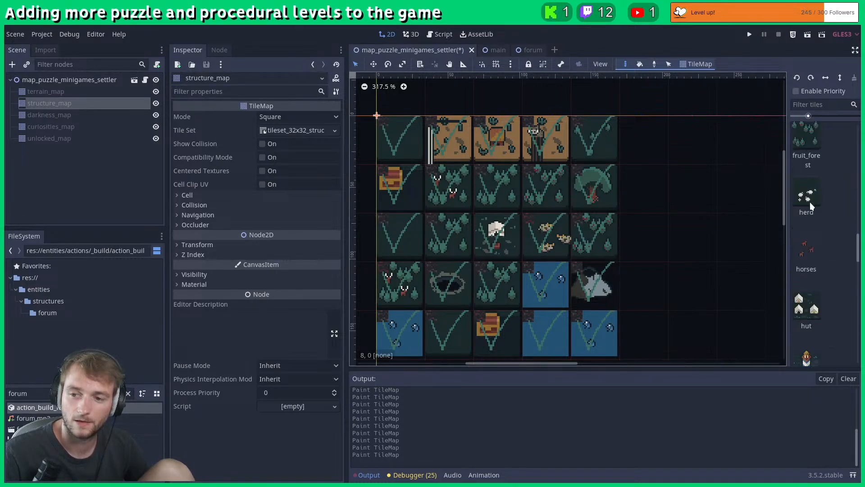
click(810, 202)
click(387, 144)
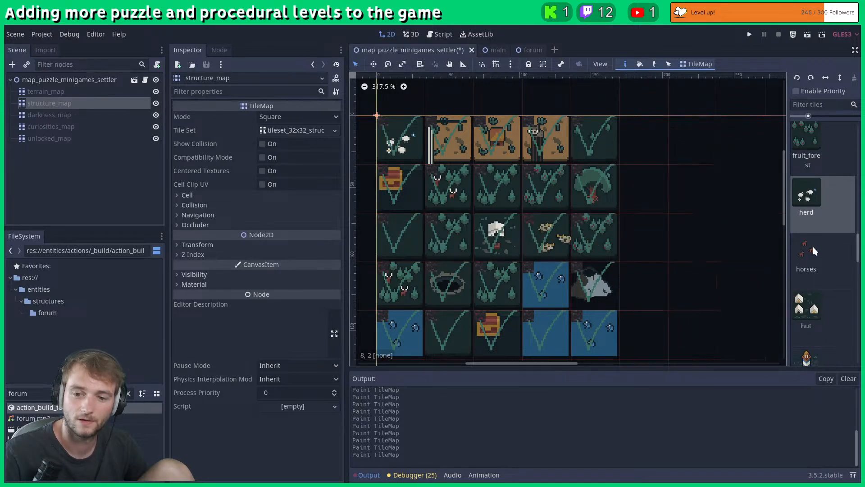
scroll(813, 247, down, 2)
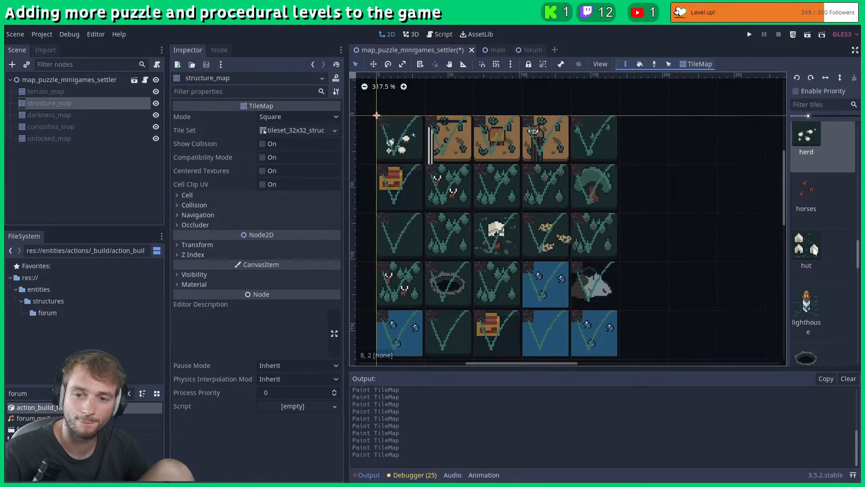
scroll(814, 250, up, 5)
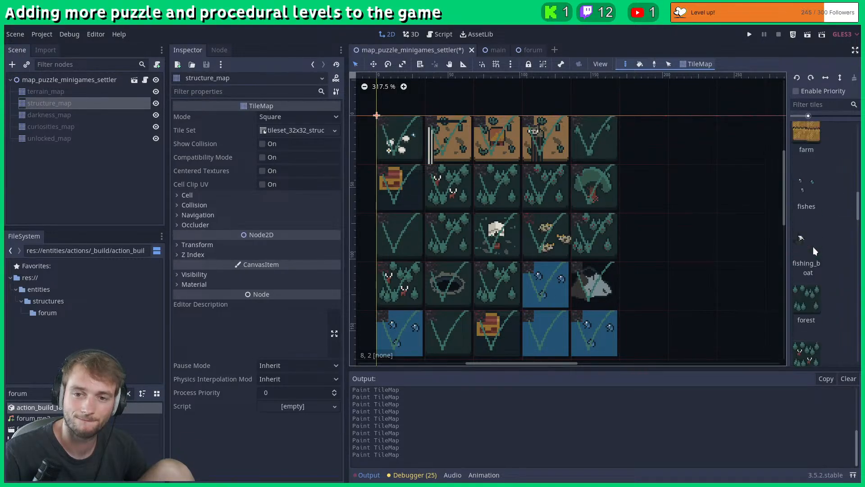
scroll(814, 251, up, 2)
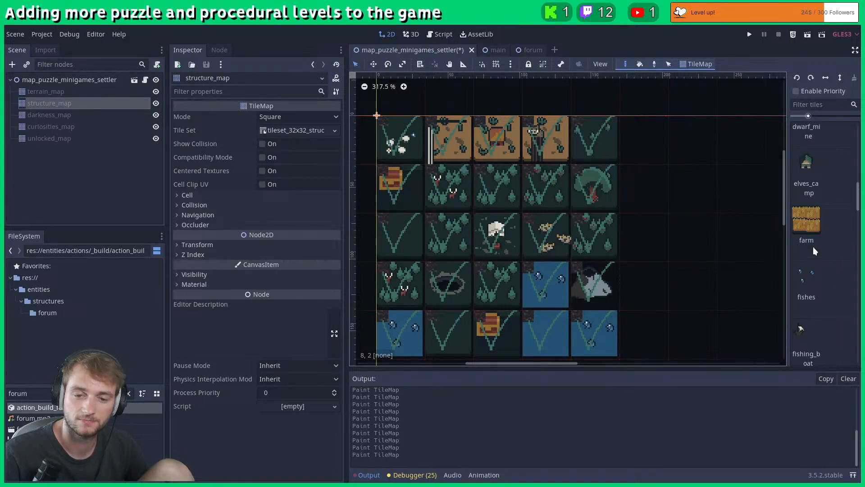
click(54, 116)
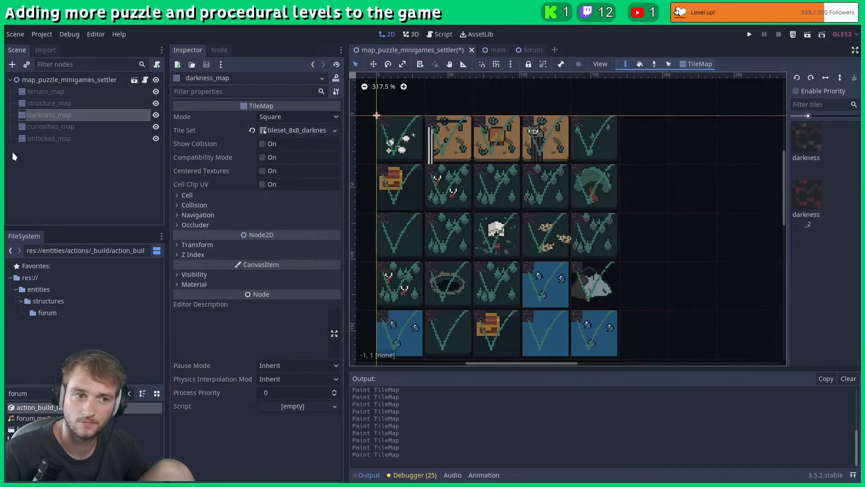
click(35, 103)
click(36, 91)
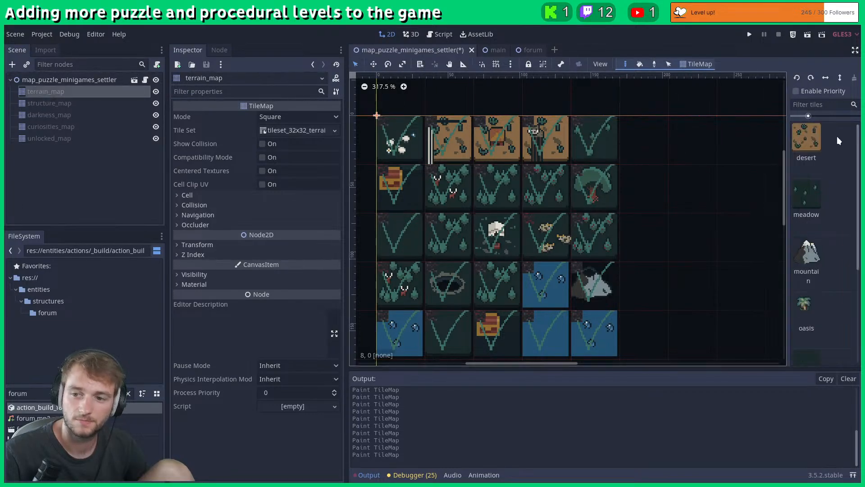
click(807, 198)
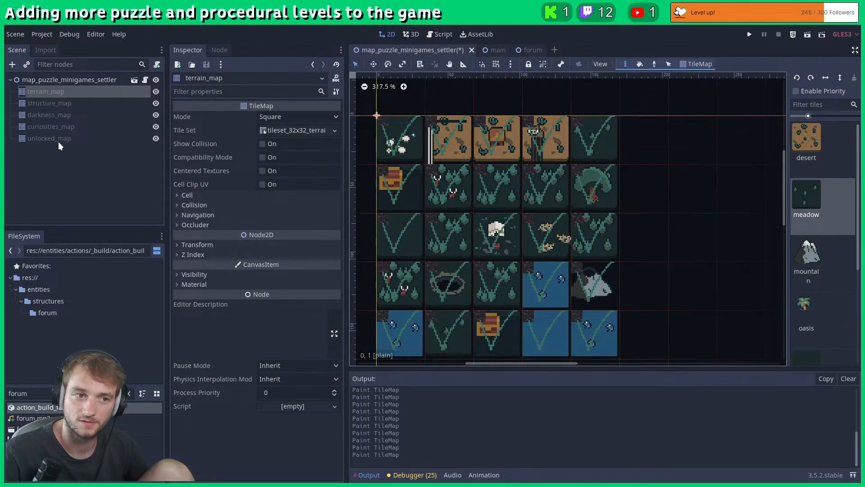
- Place a fruit_forest structure on the southernmost row's cell between the southwest sea cell and the chest
click(41, 103)
scroll(830, 203, down, 3)
scroll(835, 230, down, 6)
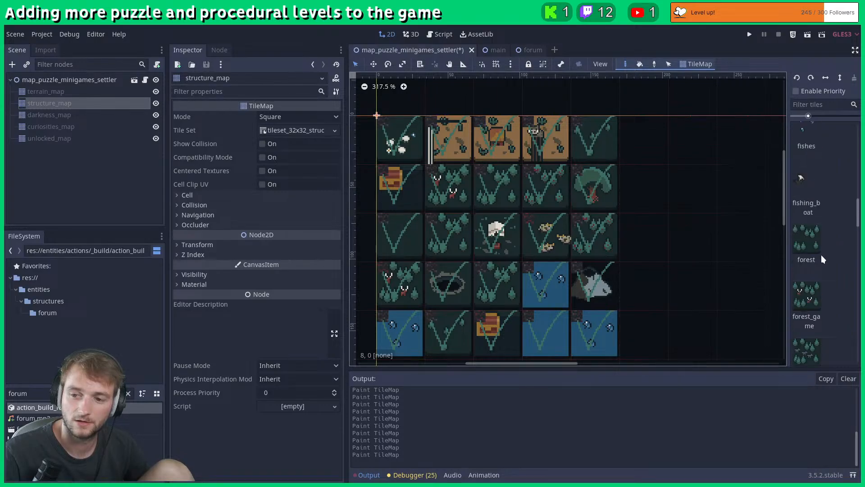
scroll(819, 259, down, 3)
click(807, 318)
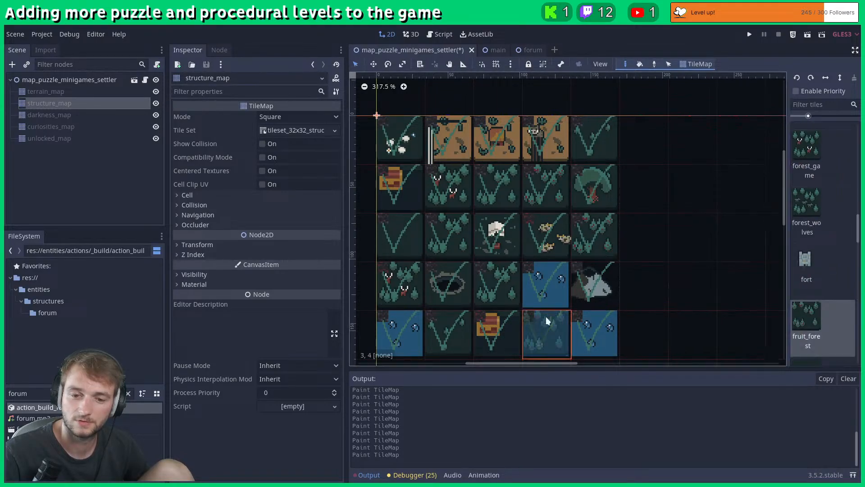
- Paint desert terrain on the level's northeast corner cell
scroll(732, 247, down, 2)
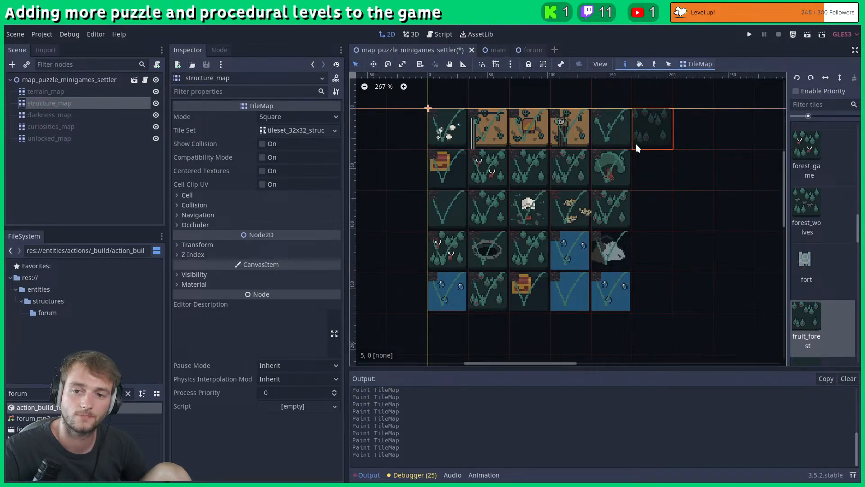
click(45, 91)
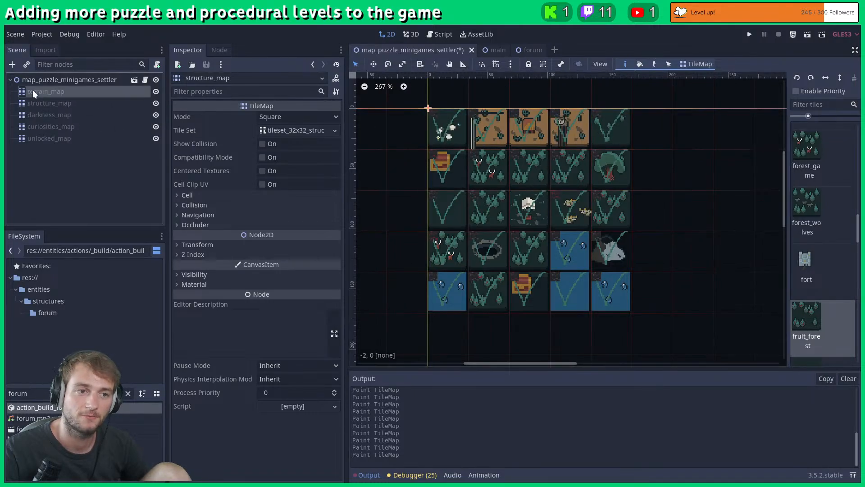
click(806, 138)
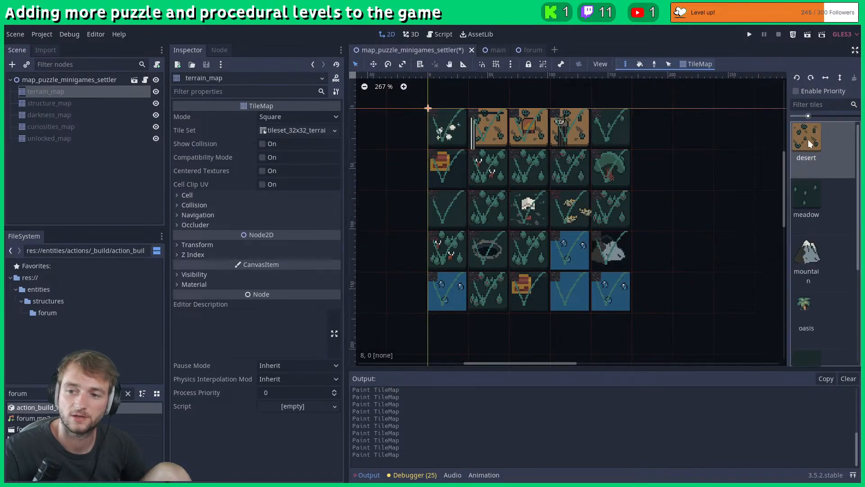
- Place a dead_trees structure on the northeast corner desert cell and save the scene
click(46, 103)
scroll(857, 159, down, 2)
scroll(856, 159, down, 6)
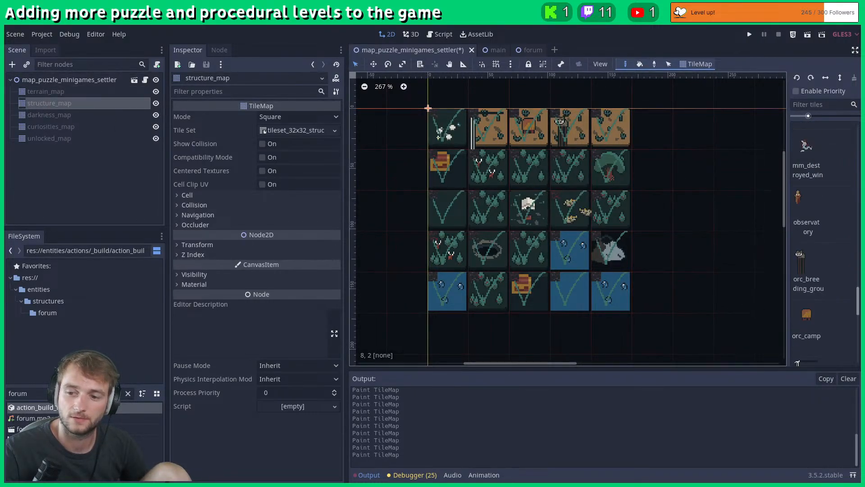
scroll(807, 234, up, 5)
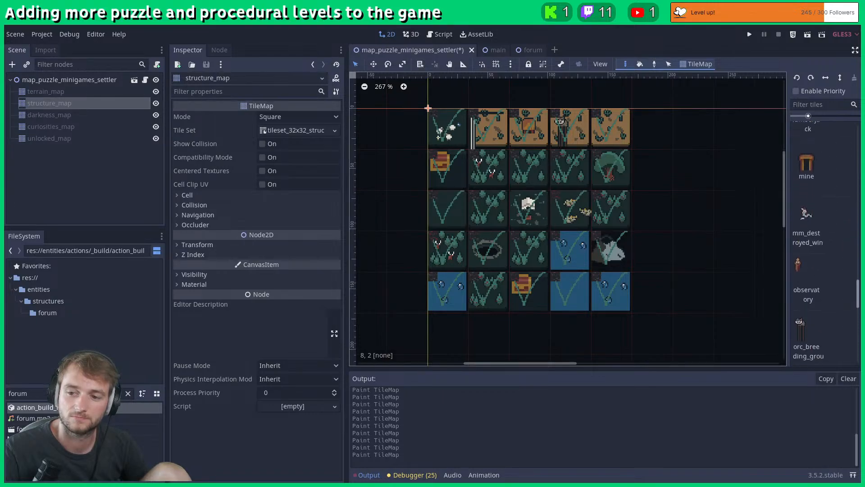
scroll(807, 180, up, 5)
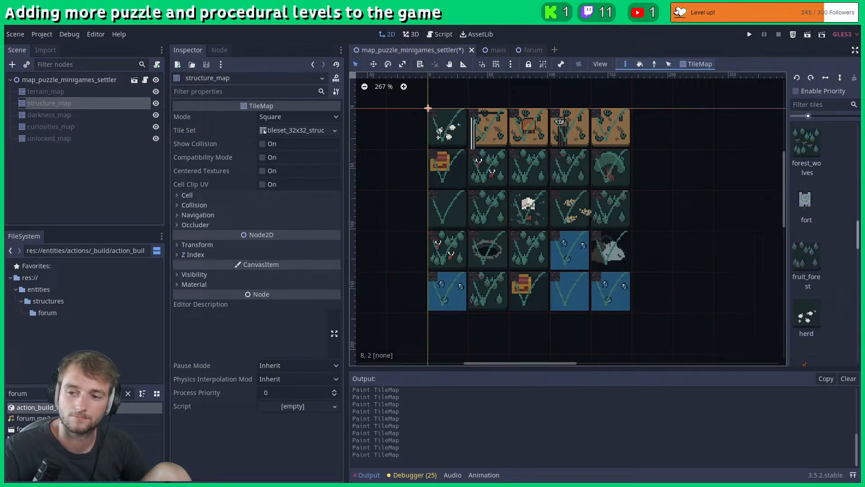
scroll(801, 269, up, 2)
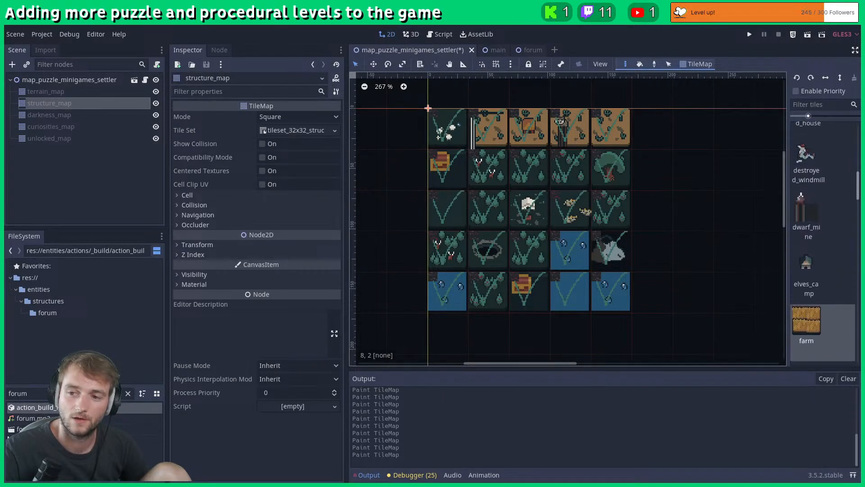
click(806, 243)
click(611, 136)
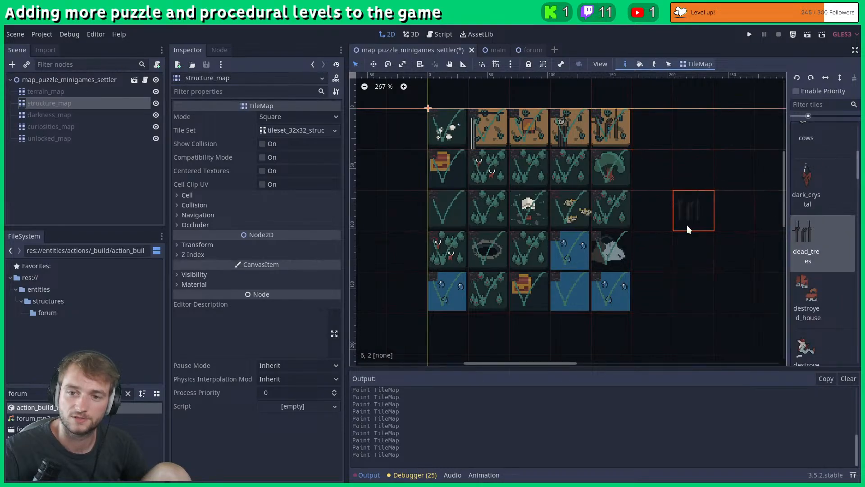
middle_drag(683, 255, 687, 265)
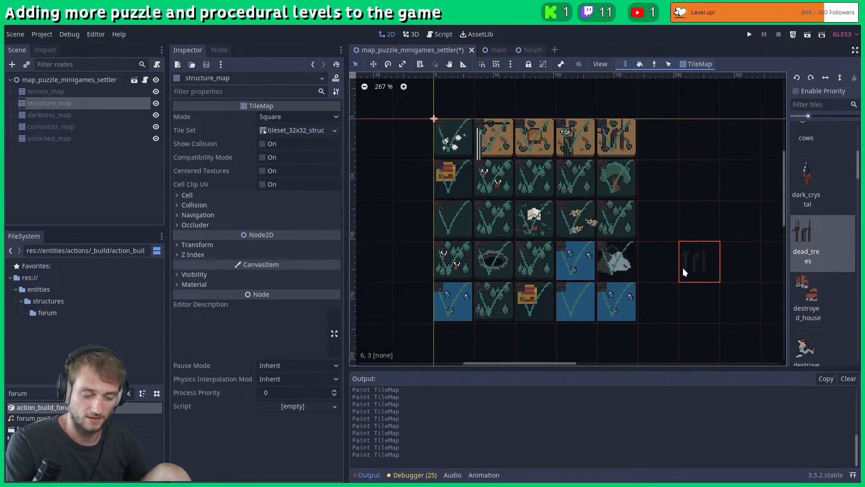
key(ctrl+s)
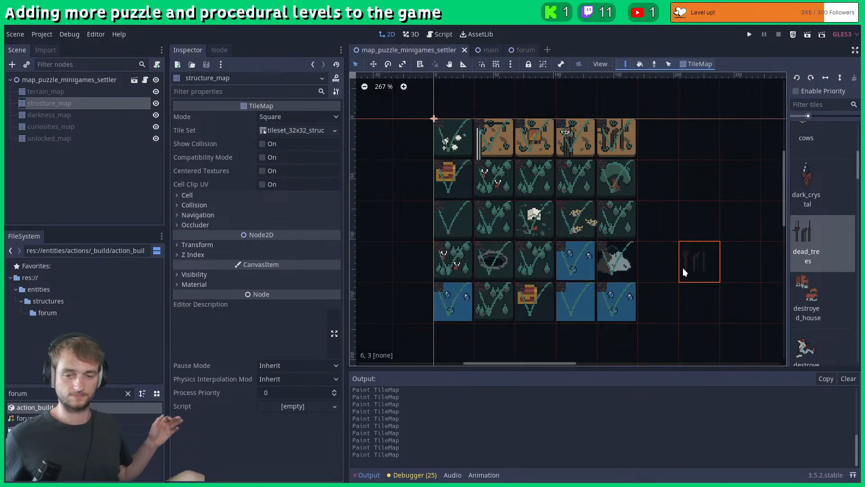
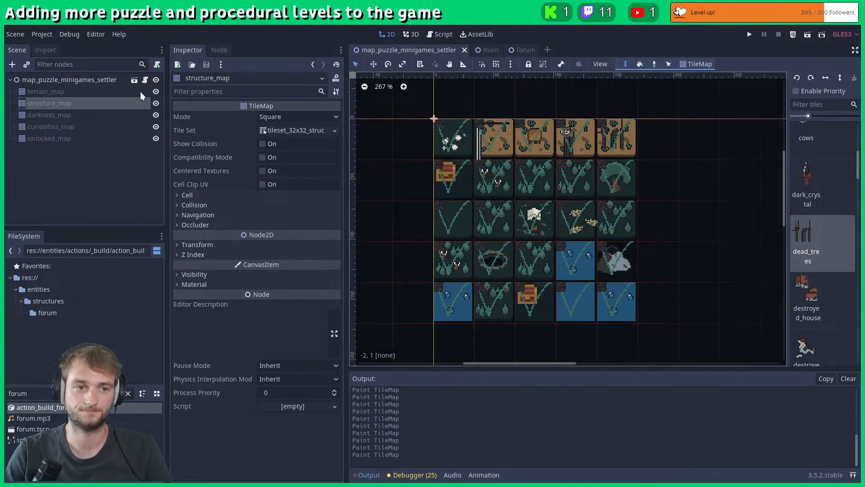
- Filter the script list for "puzzle", open puzzle_quester.gd and place the cursor in the puzzle_minigames function
click(144, 79)
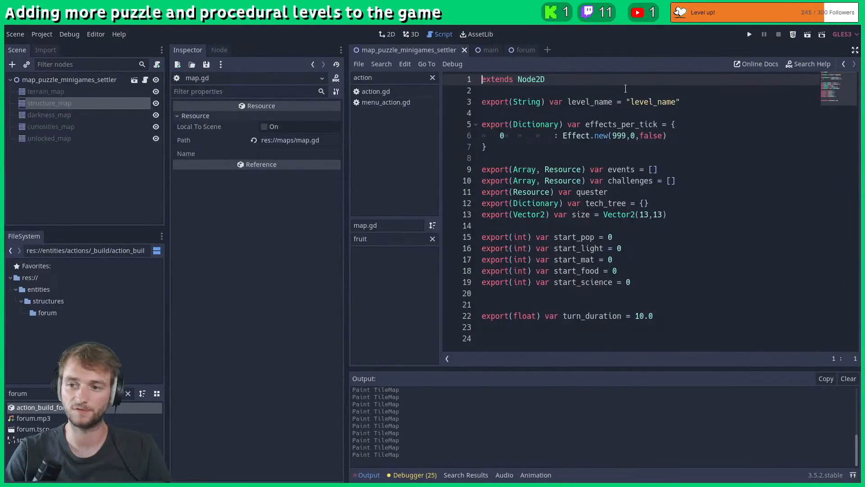
drag(382, 77, 320, 63)
text(puz)
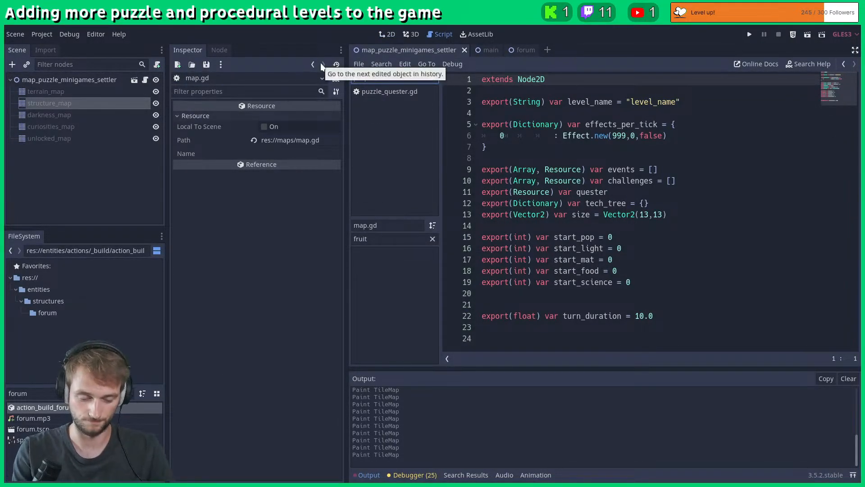
text(zle)
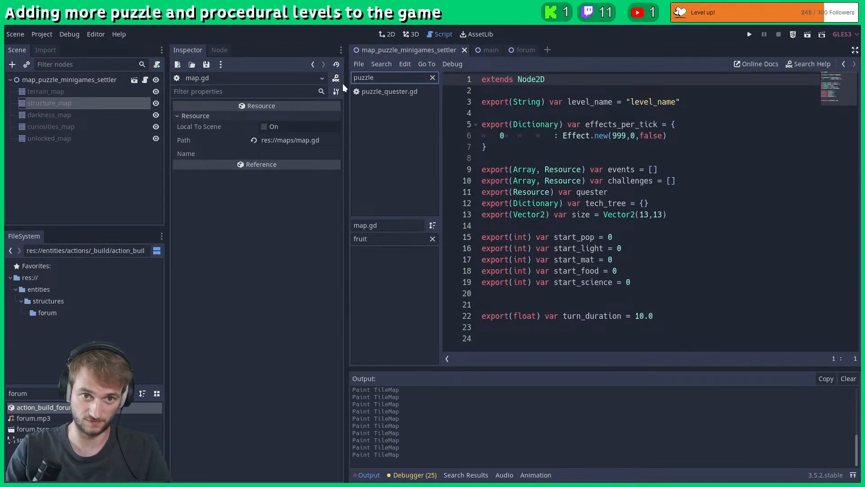
click(376, 92)
click(527, 203)
- Examine the existing puzzle functions in puzzle_quester.gd for quest code that puzzle_minigames can reuse
scroll(526, 203, up, 4)
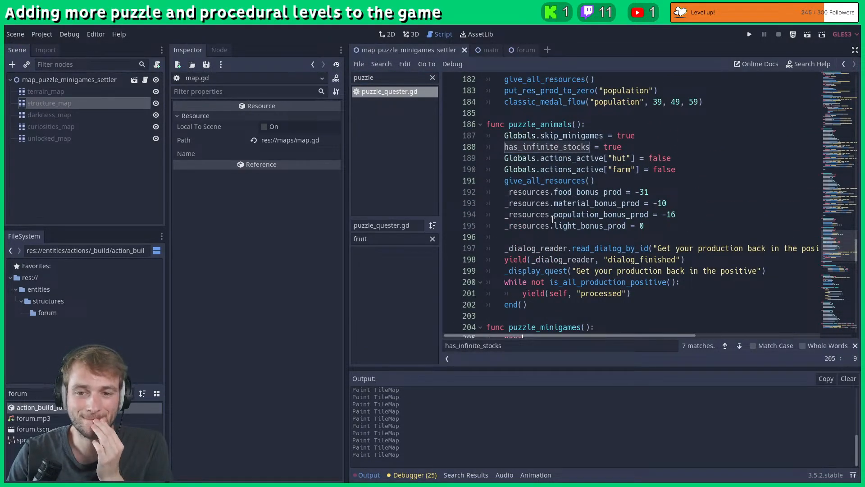
scroll(553, 219, down, 1)
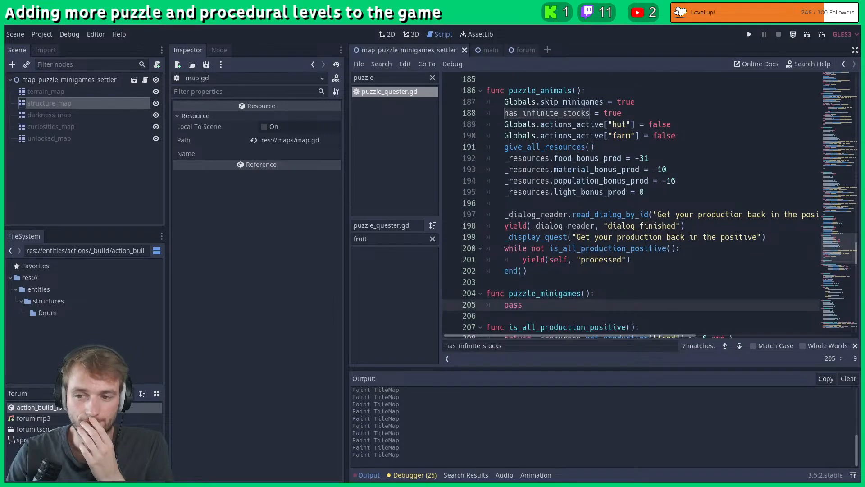
scroll(553, 228, down, 2)
scroll(568, 229, down, 3)
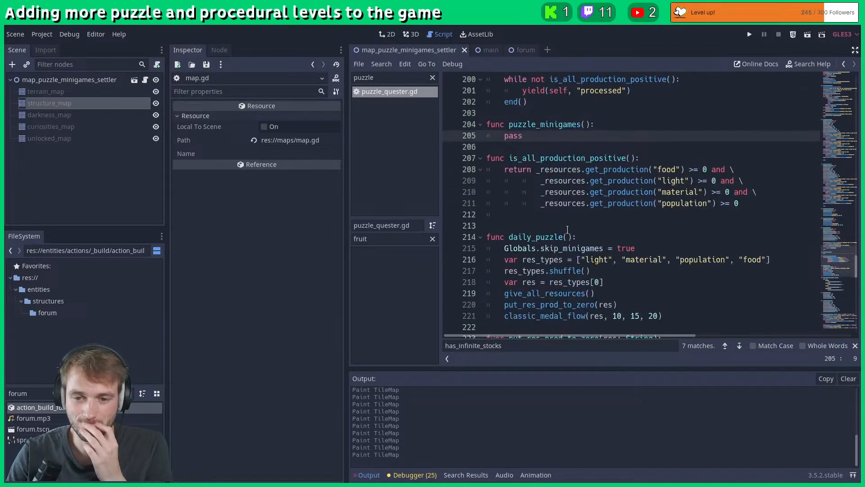
scroll(567, 230, down, 1)
scroll(568, 229, up, 19)
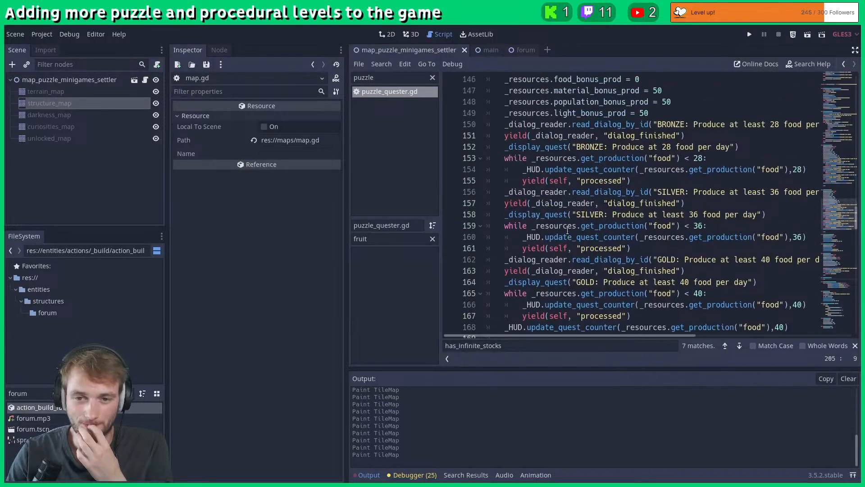
scroll(567, 229, up, 3)
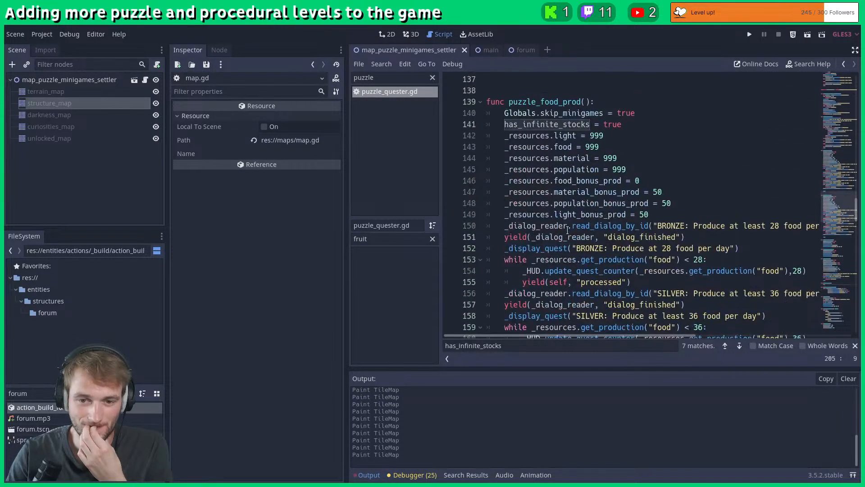
scroll(568, 229, down, 1)
click(534, 200)
drag(506, 192, 595, 279)
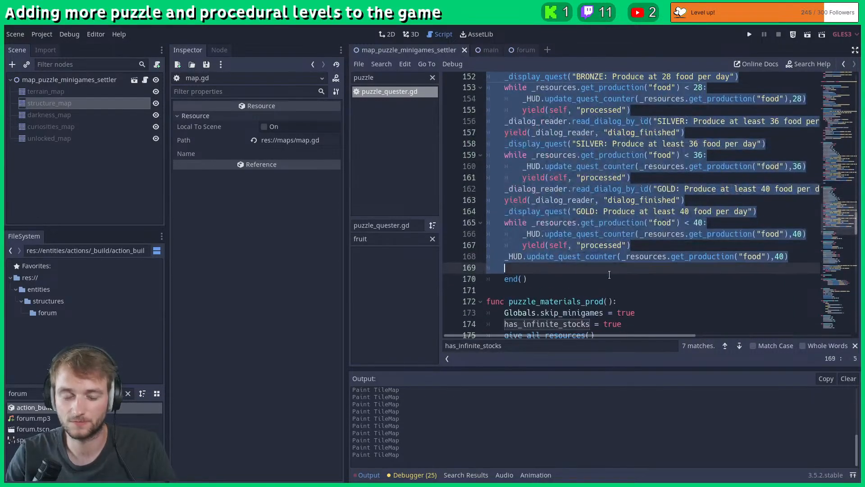
scroll(601, 277, down, 6)
scroll(603, 277, down, 4)
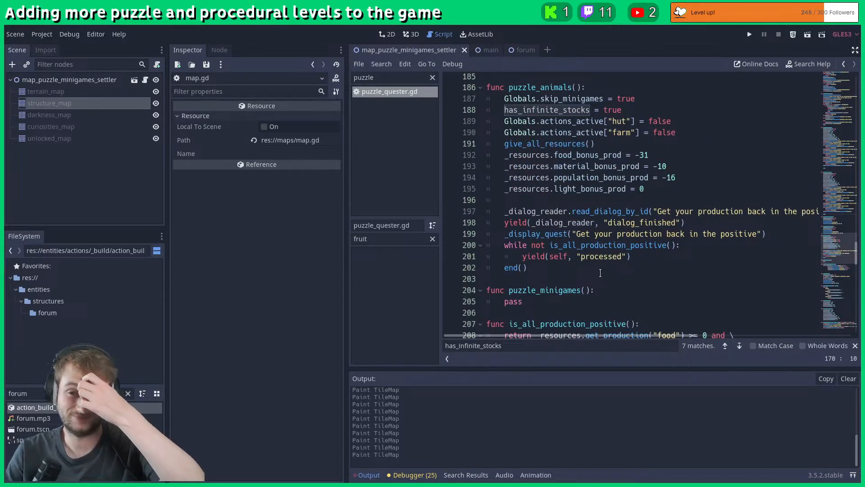
scroll(603, 277, up, 15)
click(591, 234)
click(553, 200)
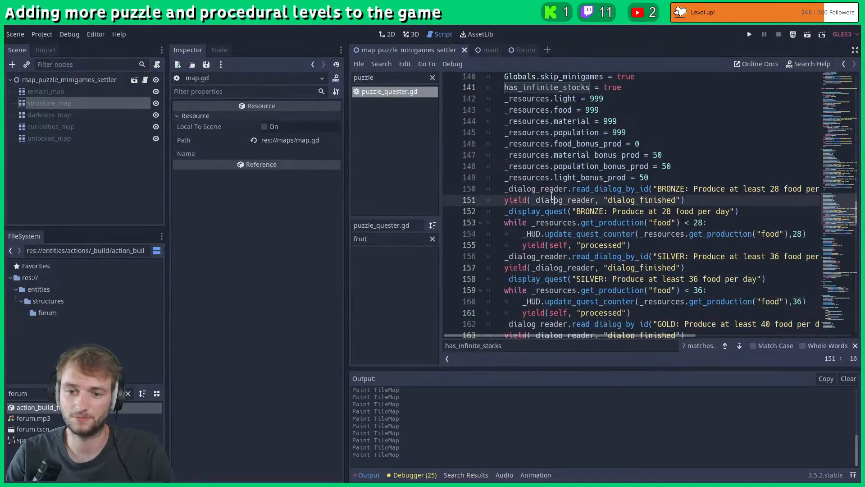
- Copy the BRONZE dialog, quest display and while loop from puzzle_food_prod over the pass statement in puzzle_minigames
click(510, 189)
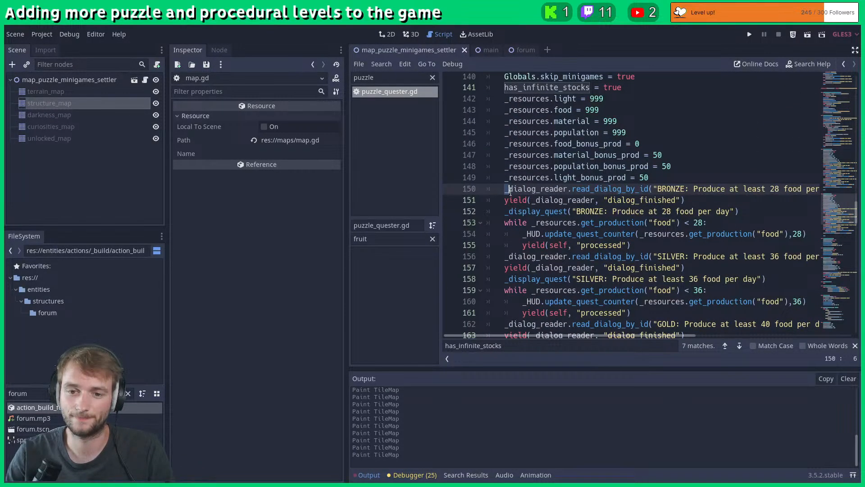
drag(510, 189, 640, 244)
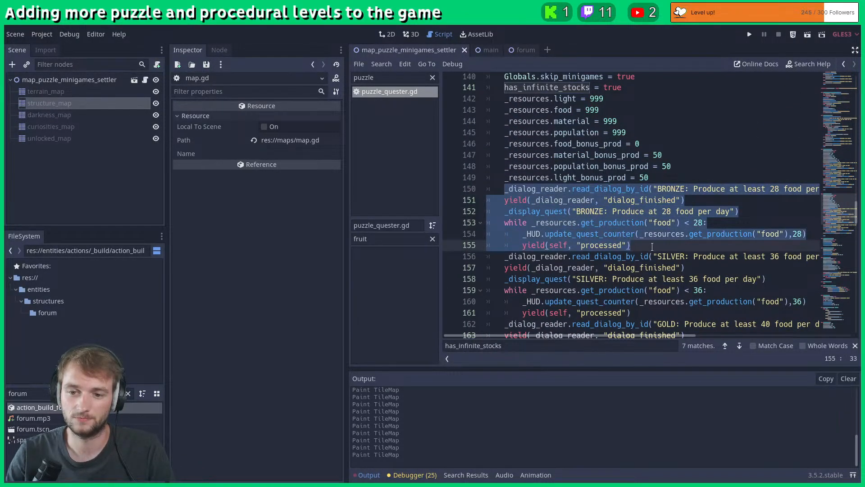
scroll(659, 249, down, 10)
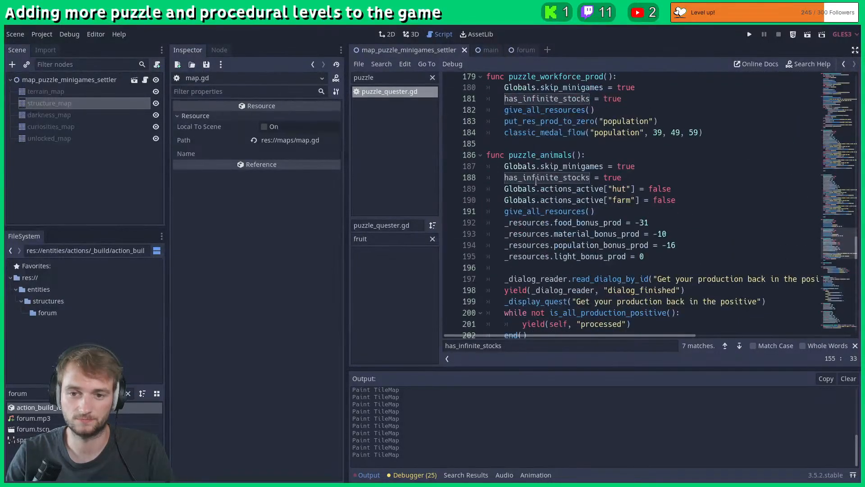
scroll(637, 219, down, 4)
click(561, 235)
key(shift+Home)
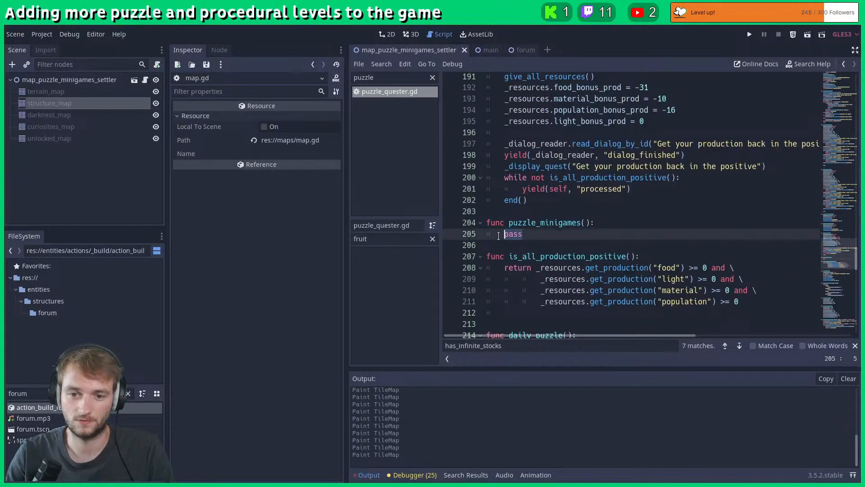
key(ctrl+v)
- Change the read_dialog_by_id text in puzzle_minigames to "GOLD: Build 2 taverns in less than a day."
click(600, 223)
drag(569, 337, 602, 336)
double_click(615, 234)
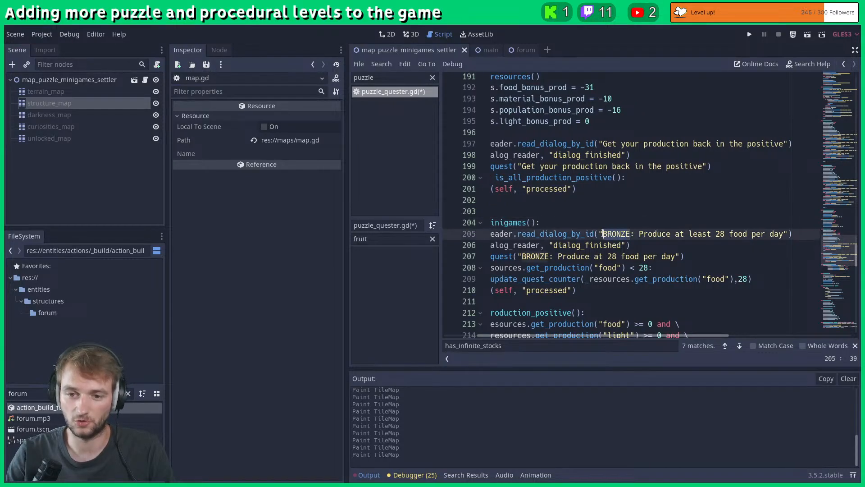
text(GOLD)
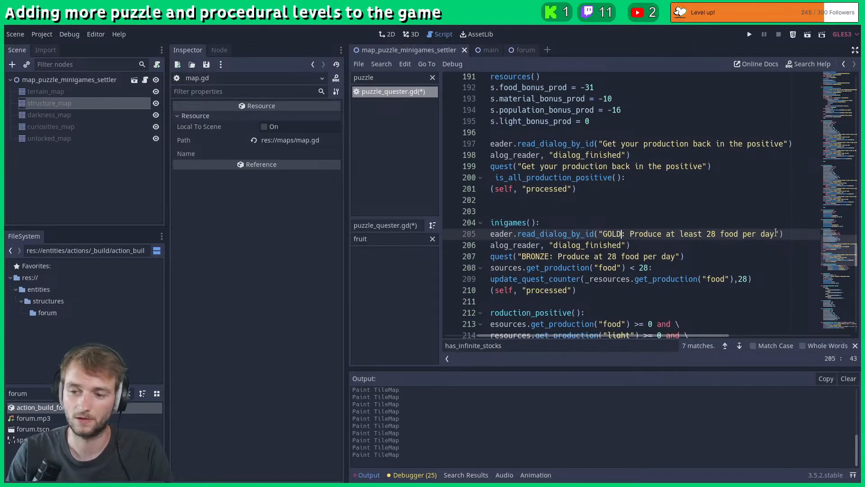
drag(776, 234, 631, 233)
text(Build 2)
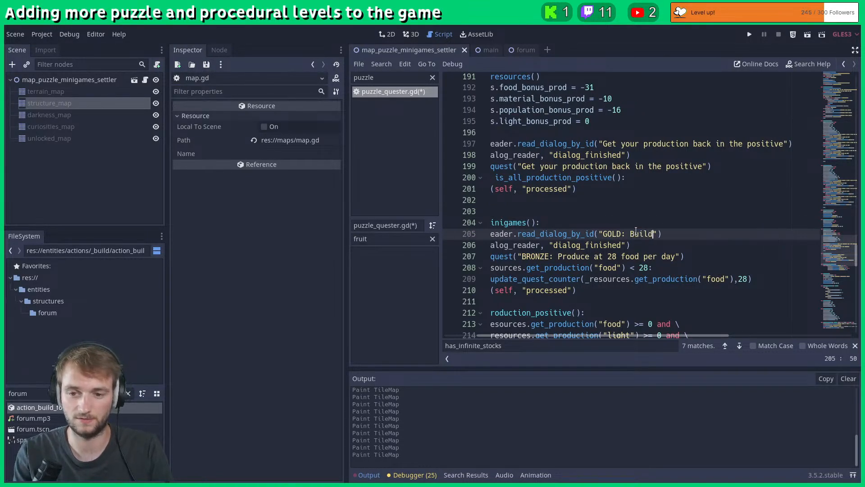
text( taverns)
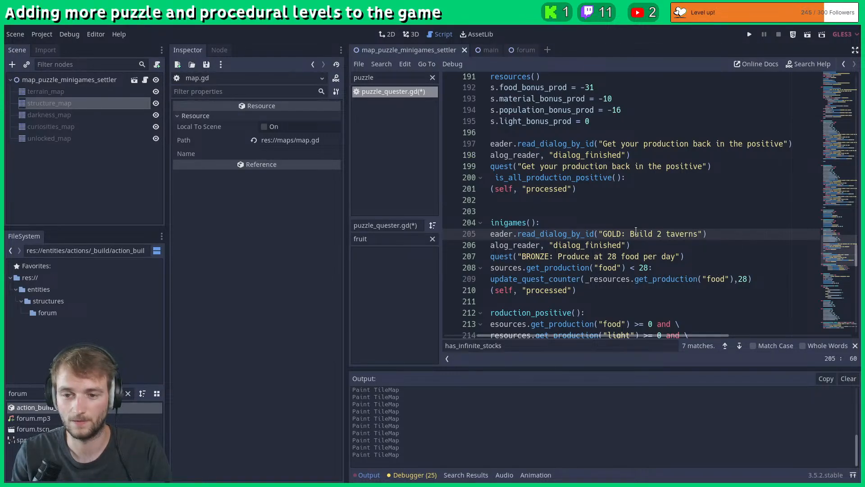
text( in less than a da)
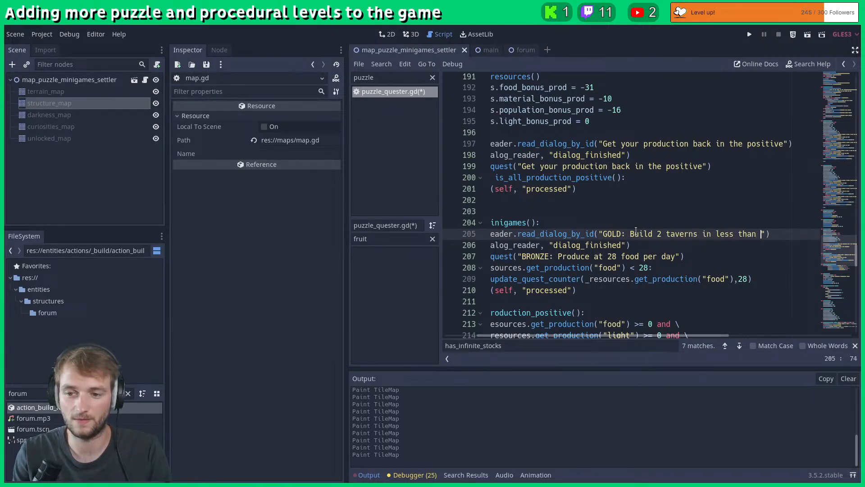
text(y.)
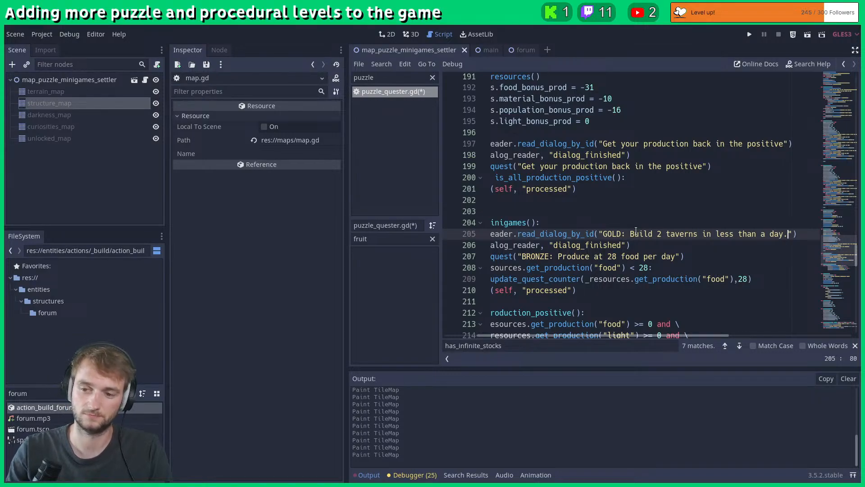
- Copy the dialog's wording into the _display_quest call so it reads "GOLD: Build 2 taverns in less than a day."
click(589, 256)
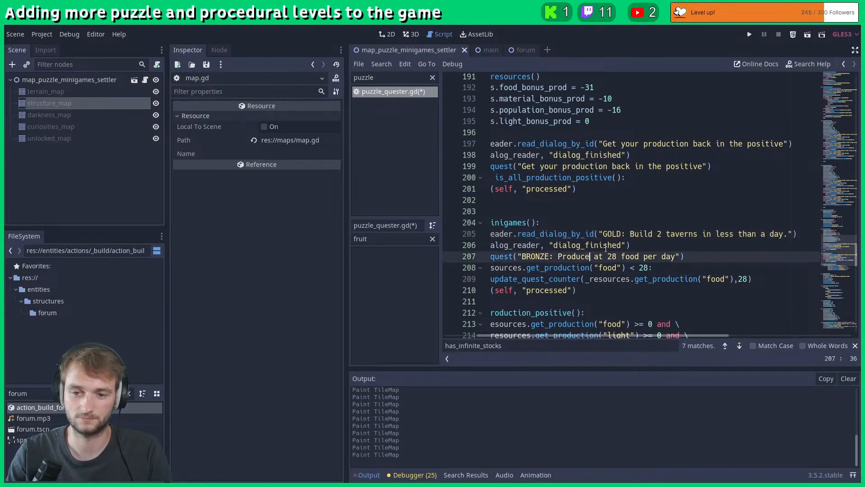
drag(621, 234, 603, 234)
key(ctrl+c)
drag(549, 256, 523, 257)
key(ctrl+v)
drag(630, 234, 787, 234)
click(645, 257)
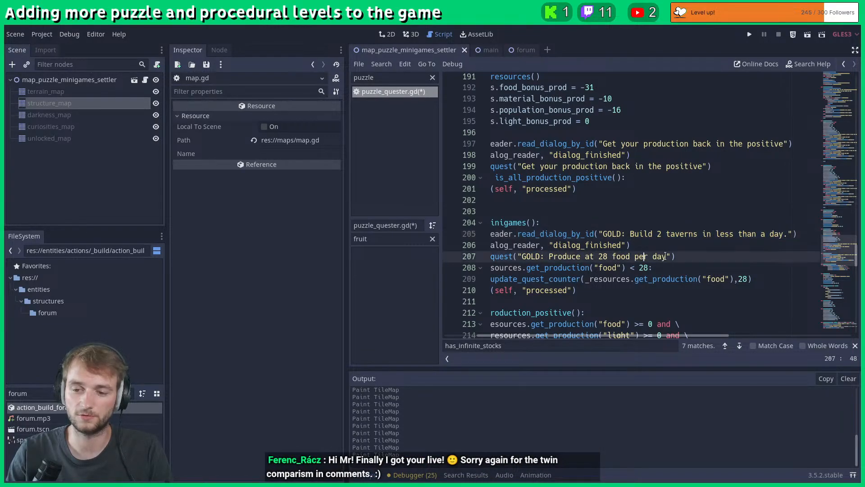
drag(667, 256, 549, 256)
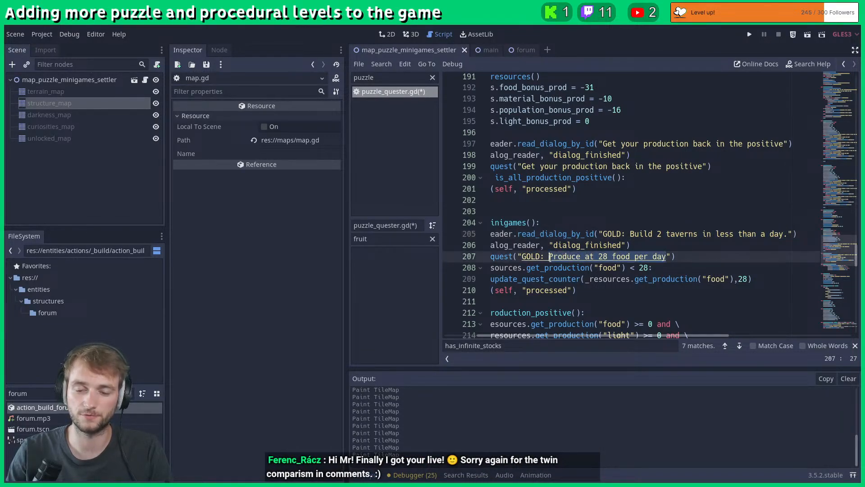
text(Build 2 taverns in less than a day.)
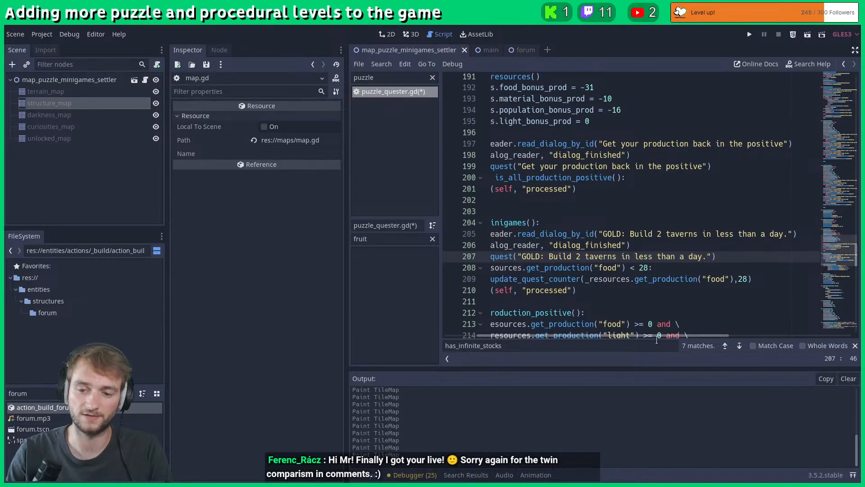
- Replace the food production condition of the while loop in puzzle_minigames with _board.get_structures("forum")
drag(657, 336, 645, 332)
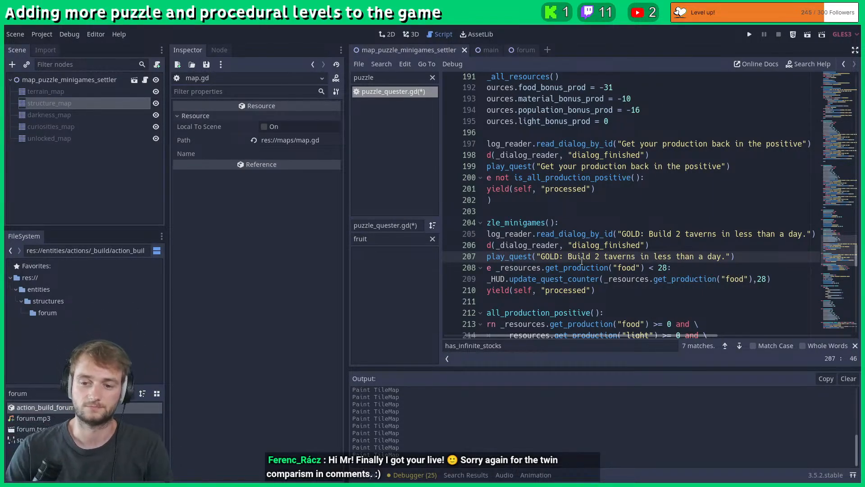
click(577, 268)
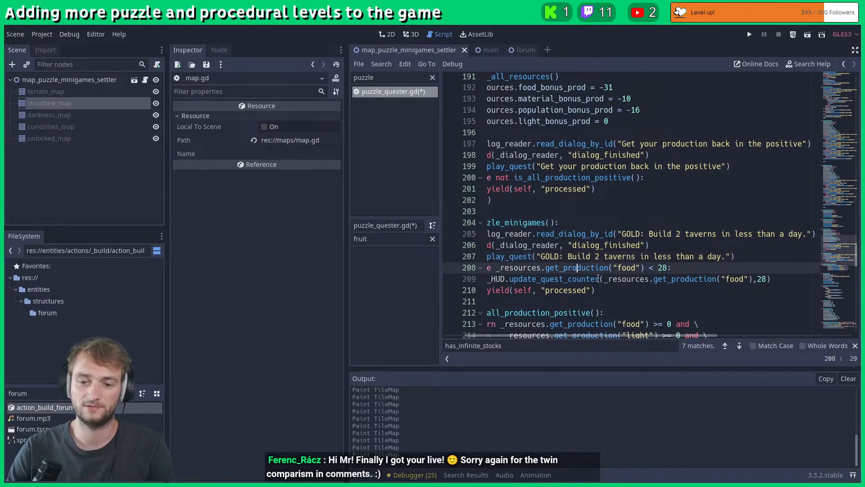
drag(589, 336, 573, 337)
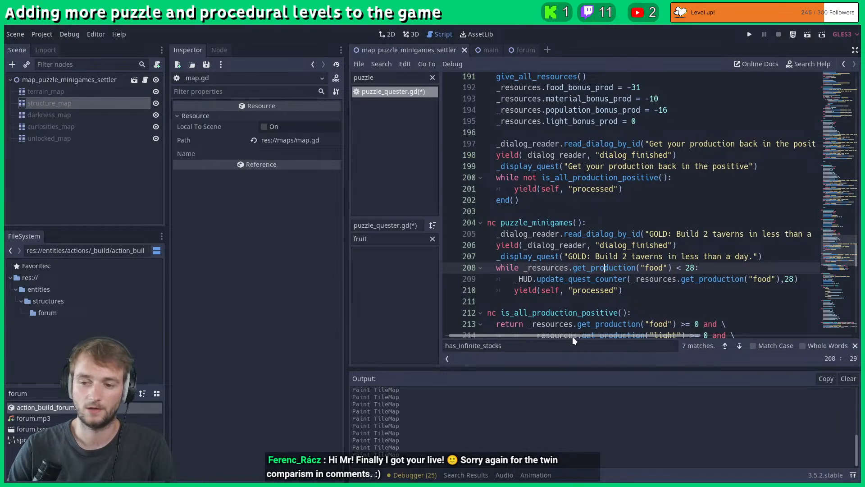
click(690, 234)
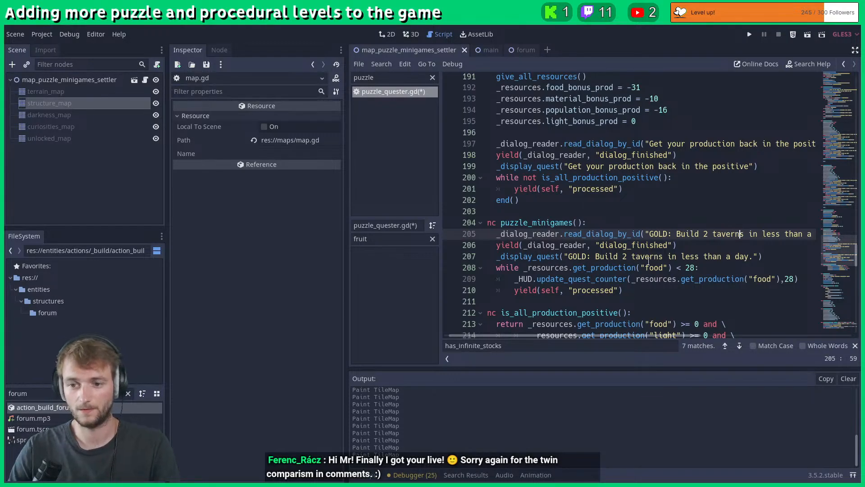
click(613, 268)
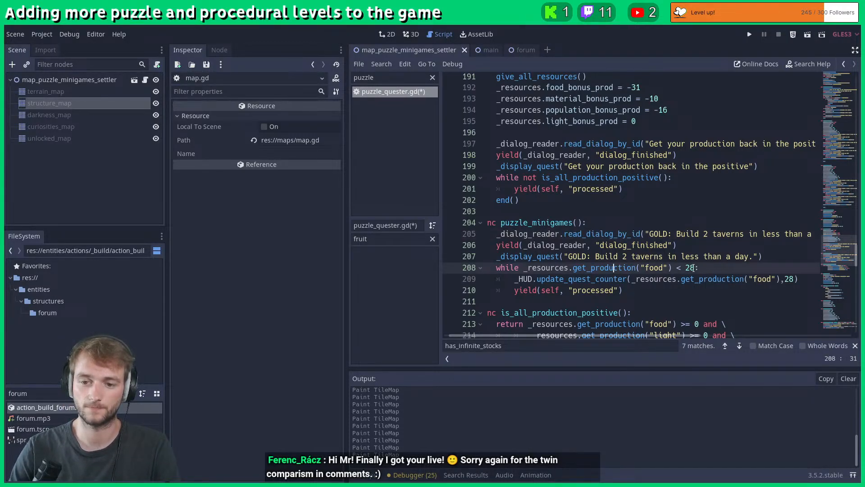
drag(693, 268, 523, 267)
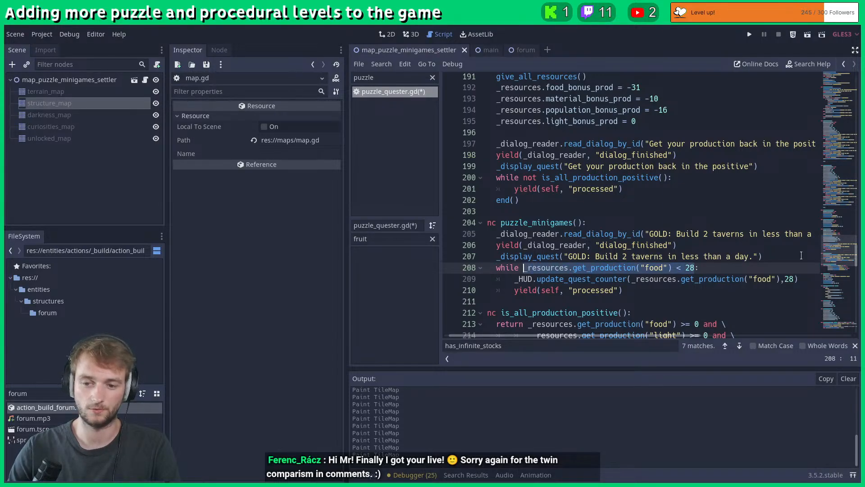
text(_board)
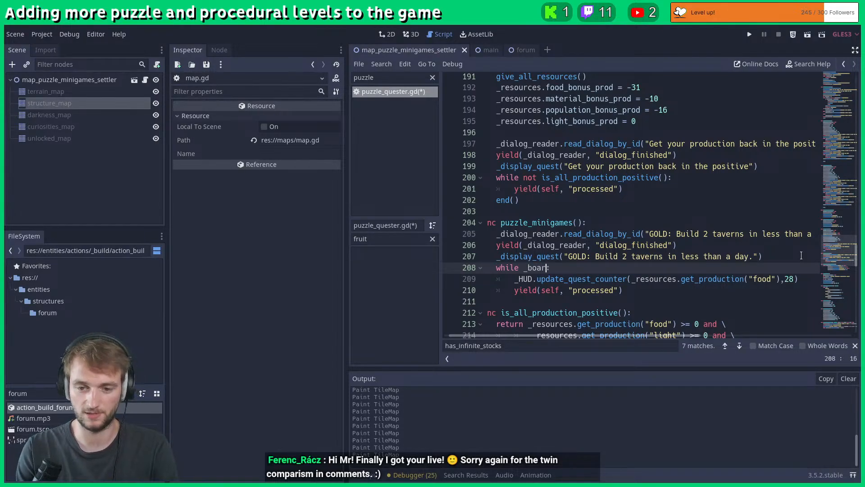
text(.get_stru)
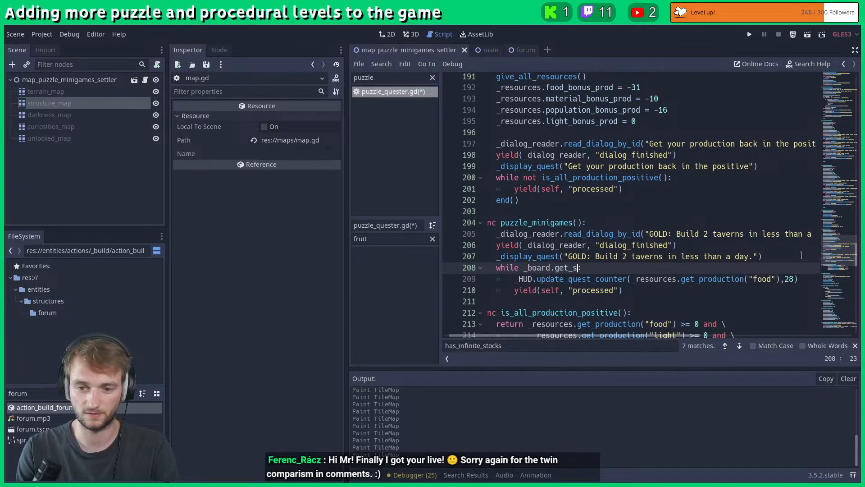
text(ctures()
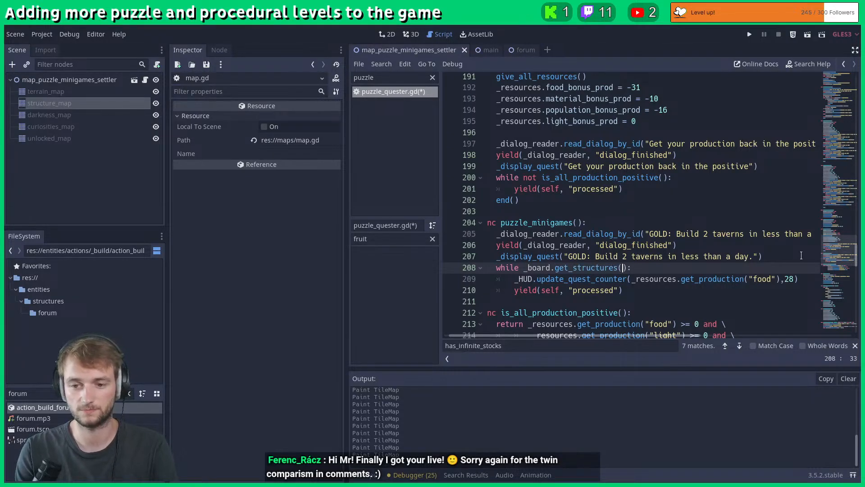
text("for)
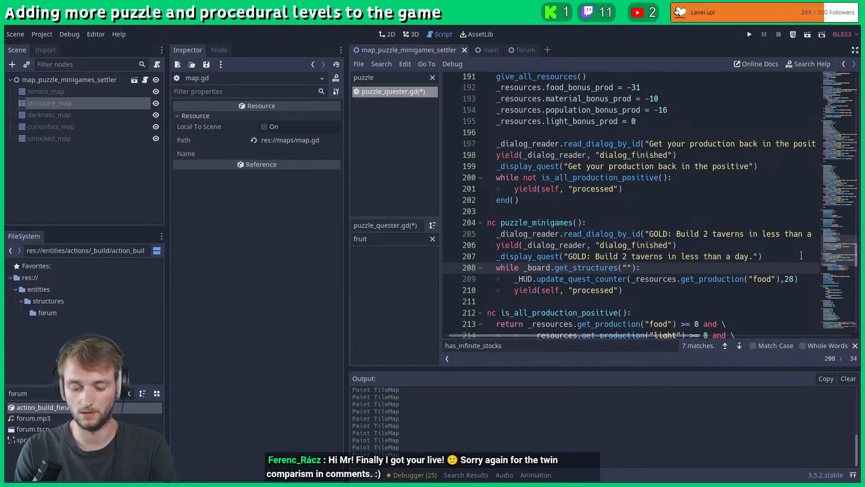
text(um)
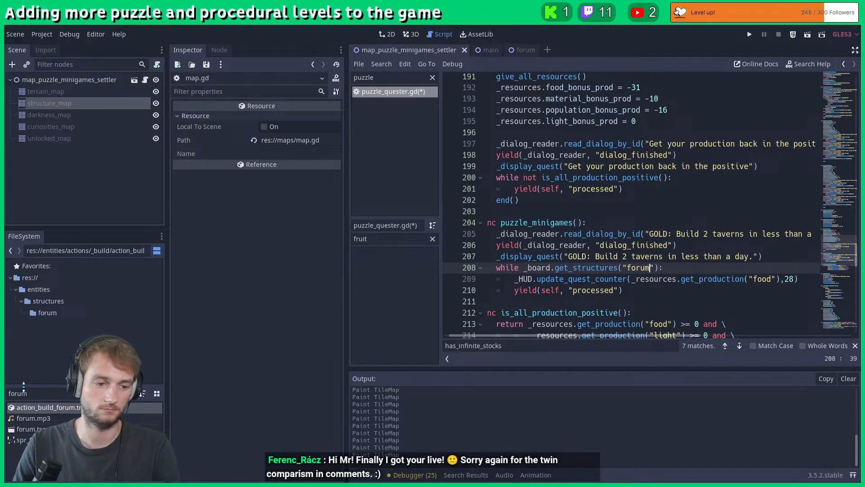
- Check the forum scene's board ID and type, return to puzzle_quester.gd and save the script
double_click(32, 429)
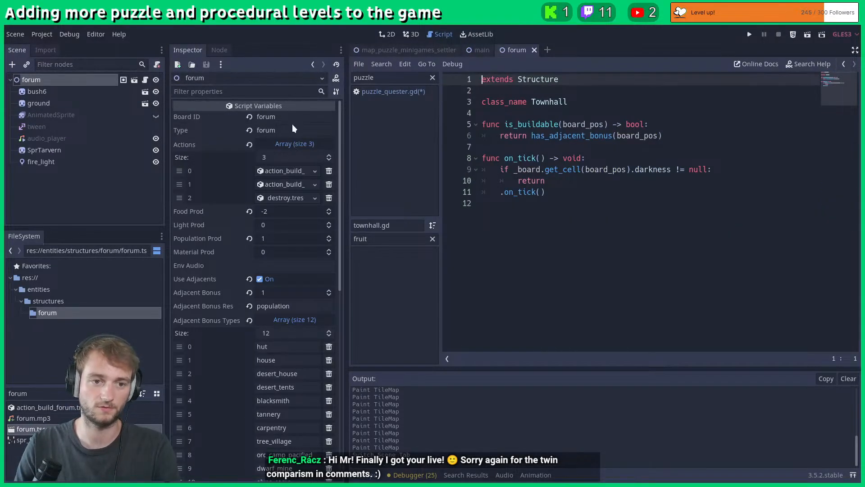
click(844, 64)
click(605, 248)
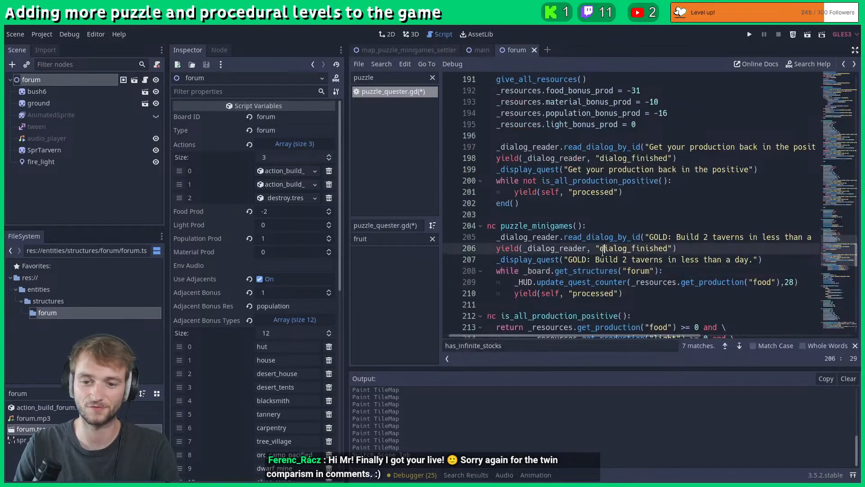
key(ctrl+s)
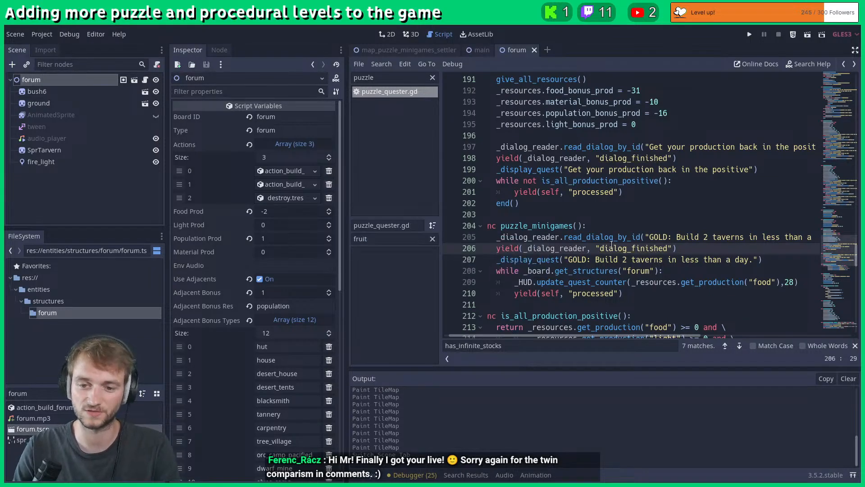
key(Down)
key(Down)
key(Down)
key(Down)
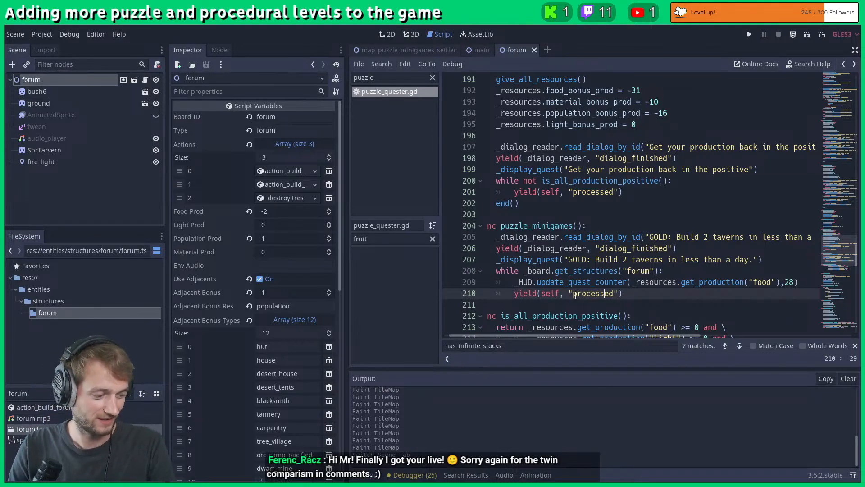
click(654, 272)
click(684, 282)
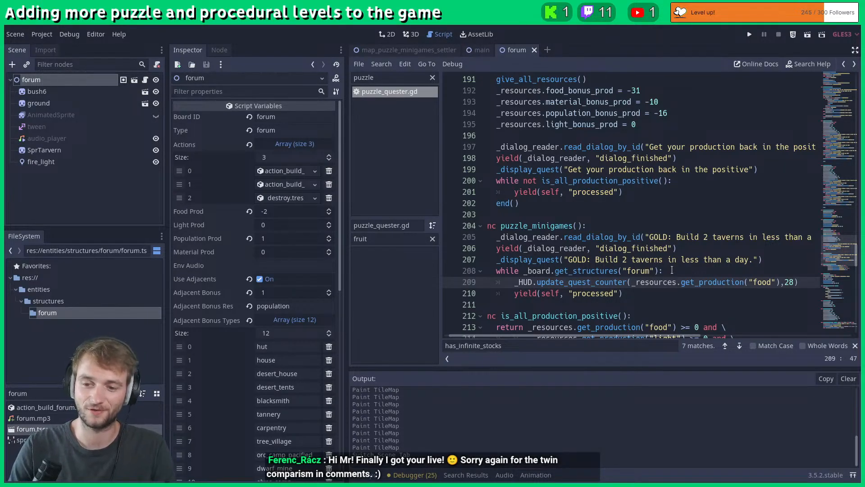
click(673, 270)
click(714, 285)
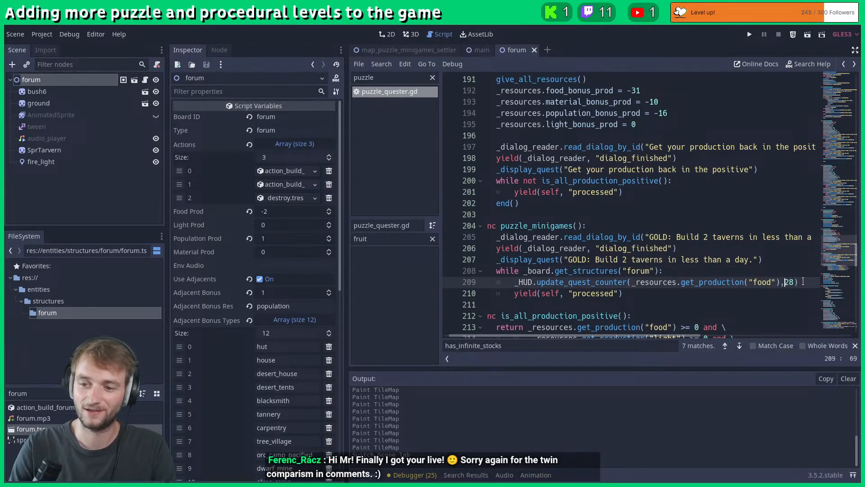
click(721, 268)
click(571, 281)
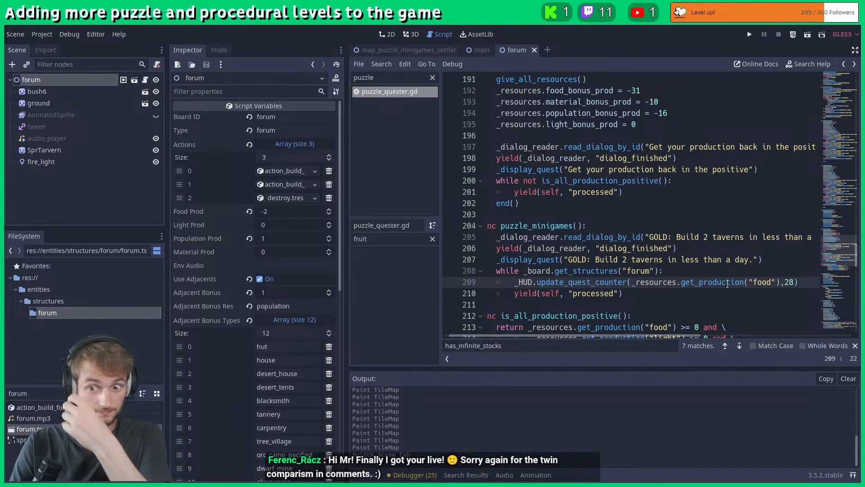
click(679, 271)
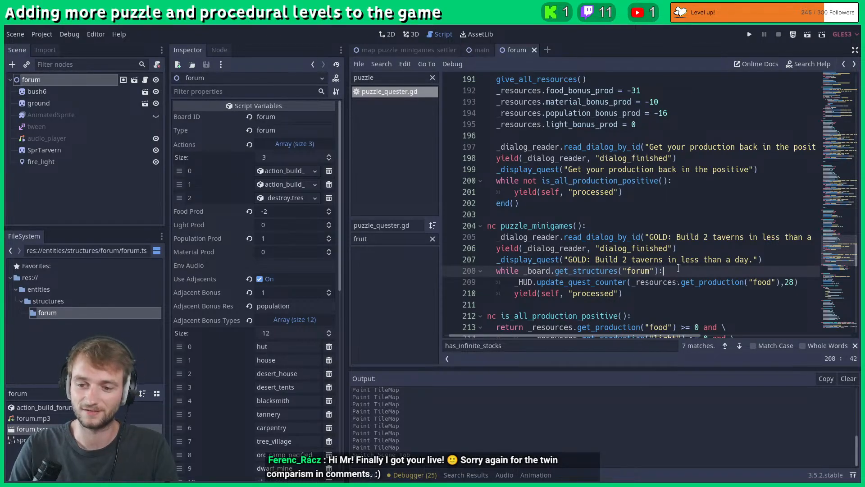
click(684, 251)
click(662, 272)
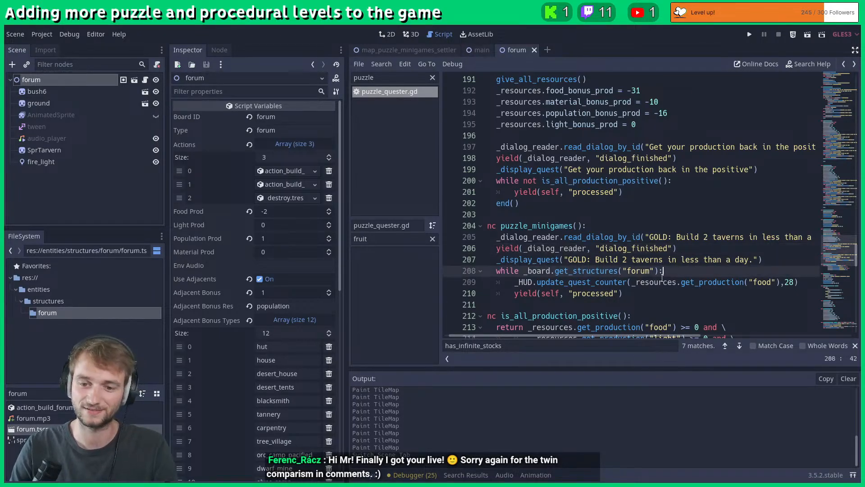
click(695, 247)
click(672, 271)
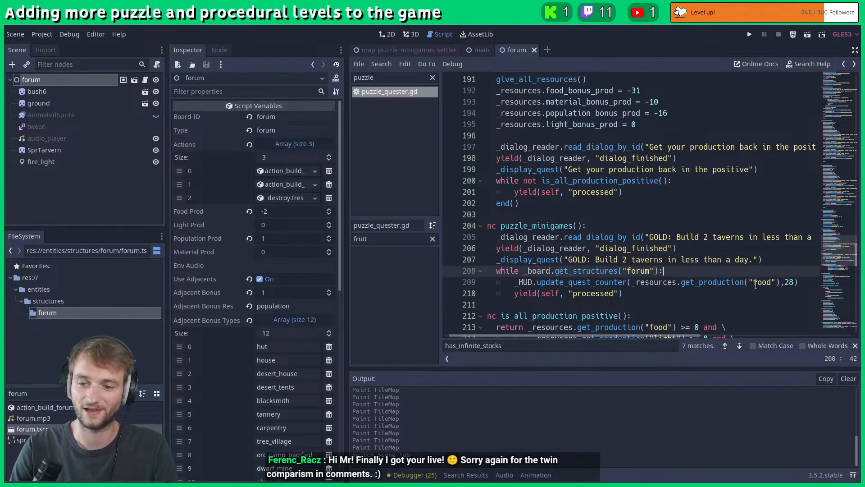
click(569, 283)
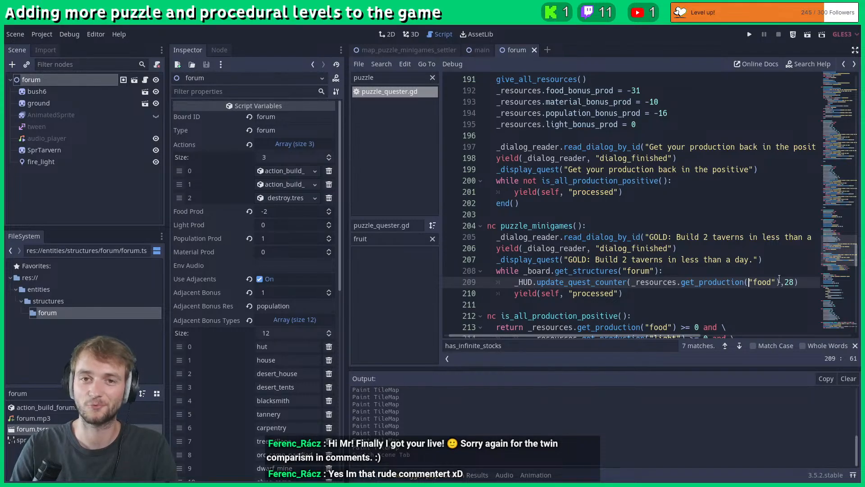
drag(781, 282, 635, 284)
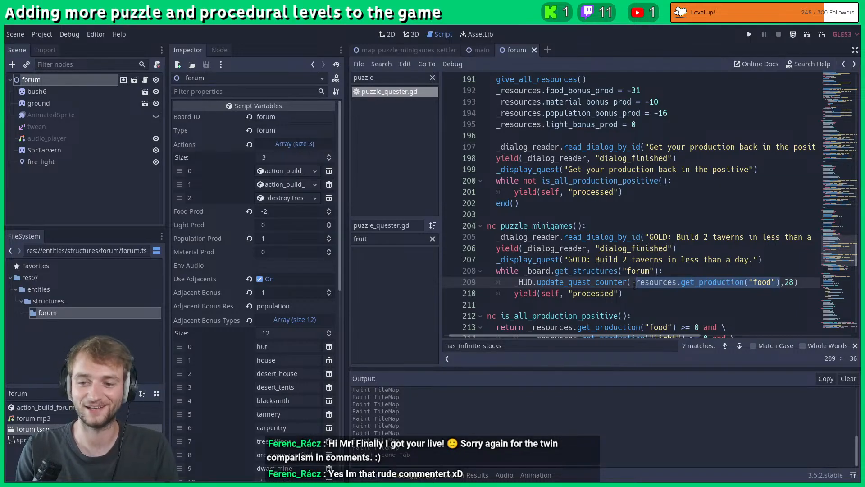
click(719, 276)
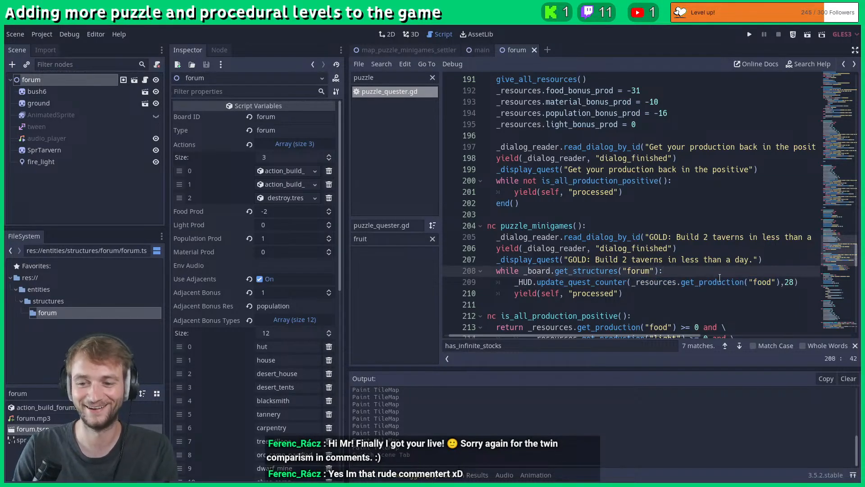
click(723, 282)
drag(781, 282, 696, 281)
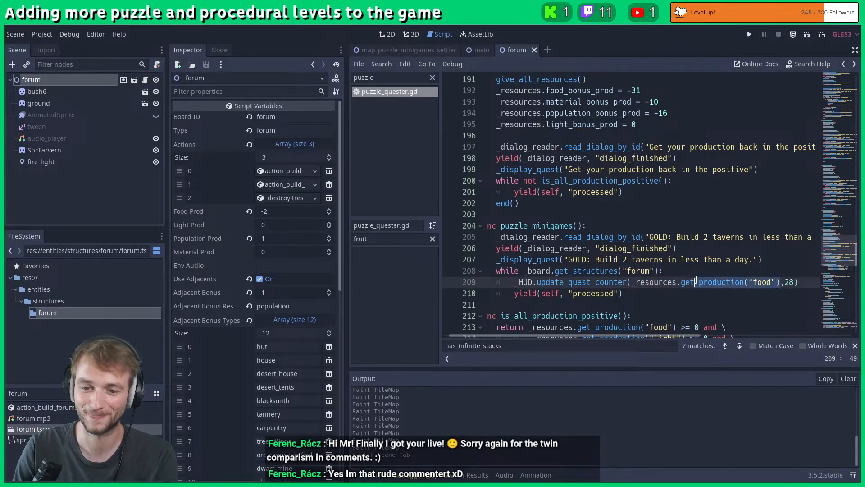
click(674, 270)
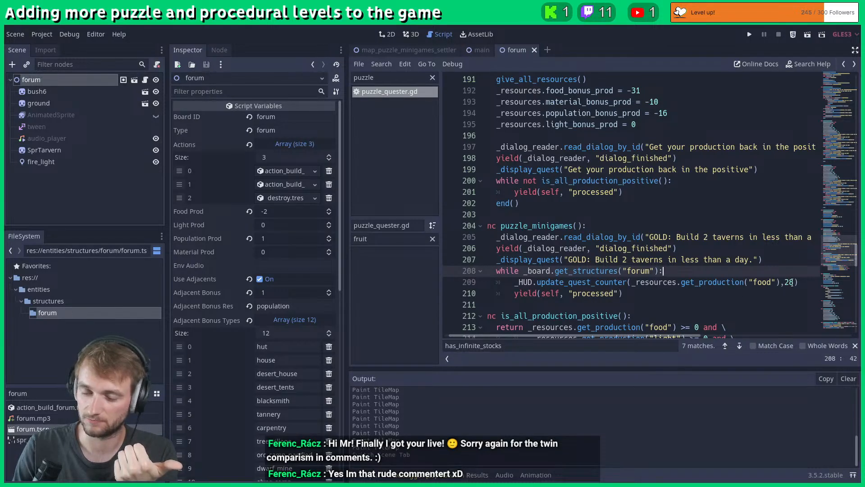
click(794, 282)
drag(781, 282, 636, 282)
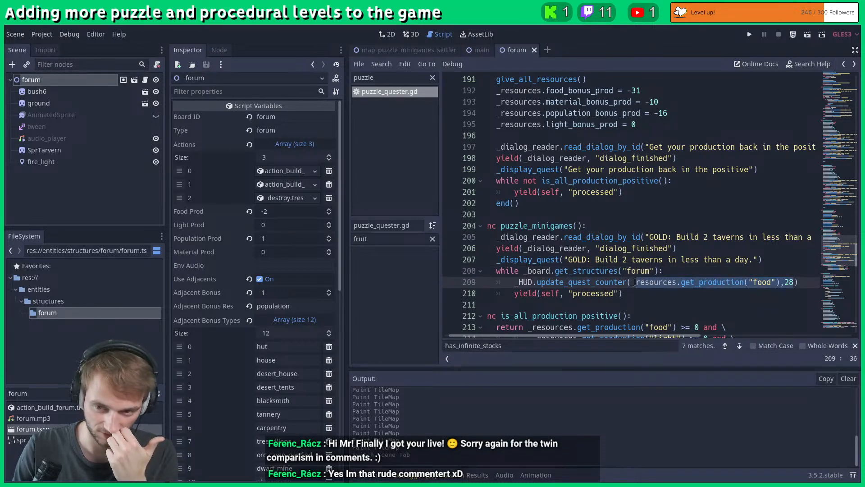
click(772, 282)
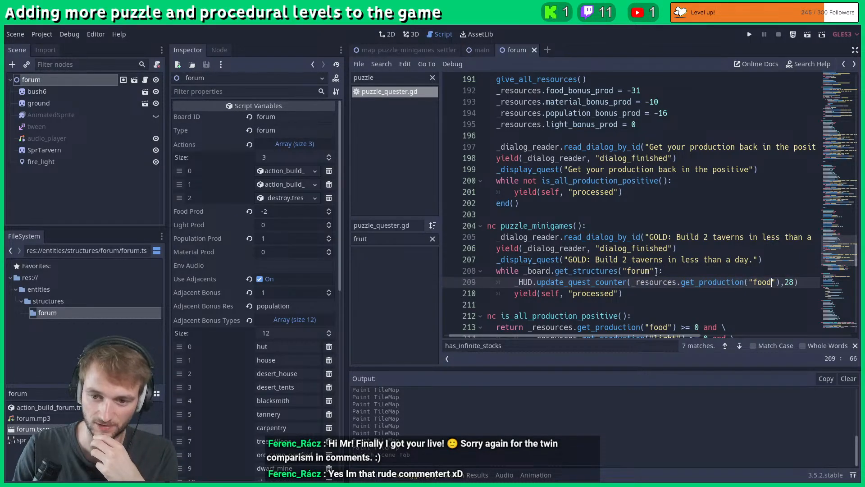
- Extend the while condition in puzzle_minigames with .size() < 2 so it loops until two forums exist
click(656, 271)
text(.size)
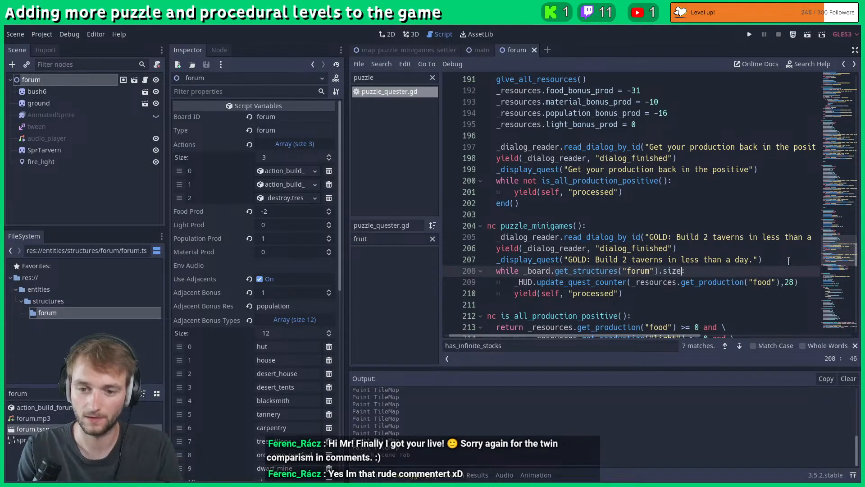
text(())
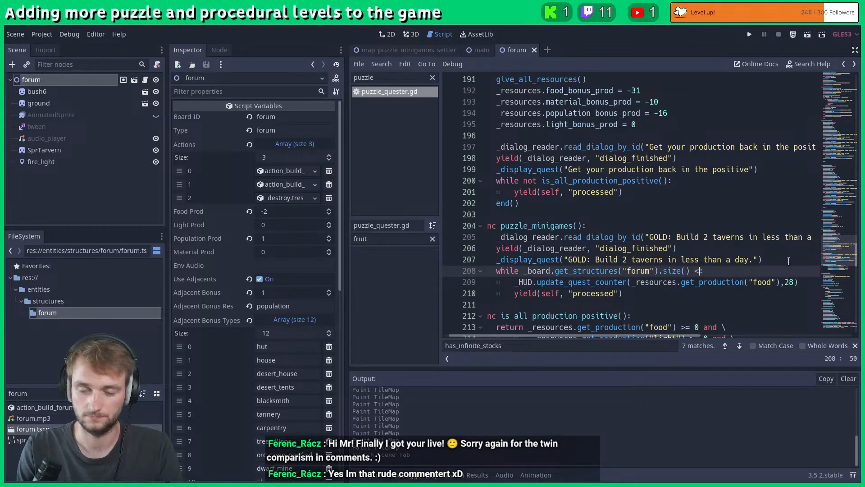
text( < 2)
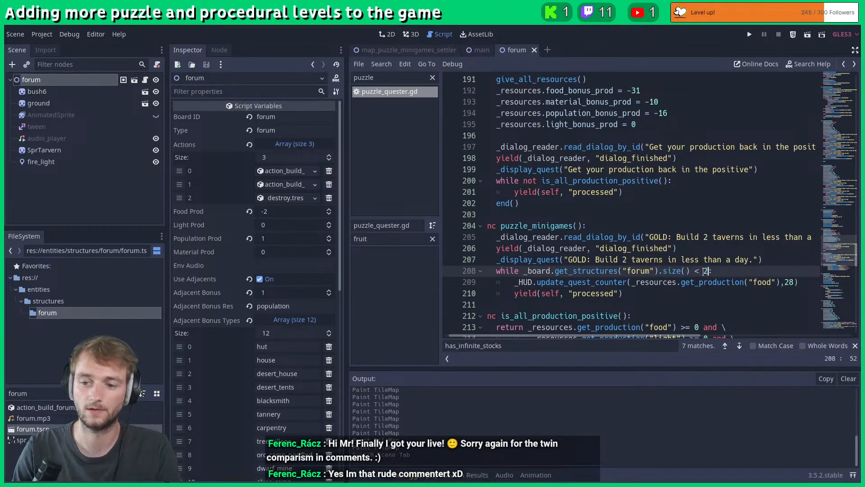
- Reuse _board.get_structures("forum").size() as the progress value in the update_quest_counter call, with 2 as the target
drag(690, 271, 524, 271)
key(ctrl+c)
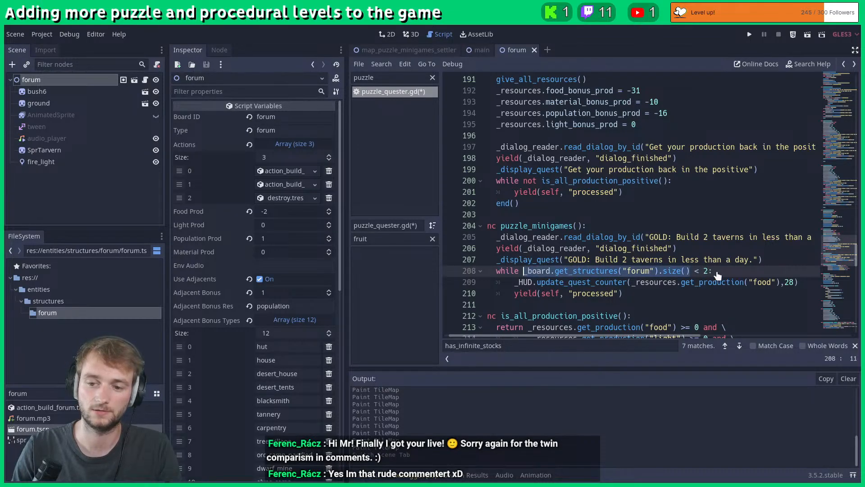
drag(780, 282, 631, 283)
key(ctrl+v)
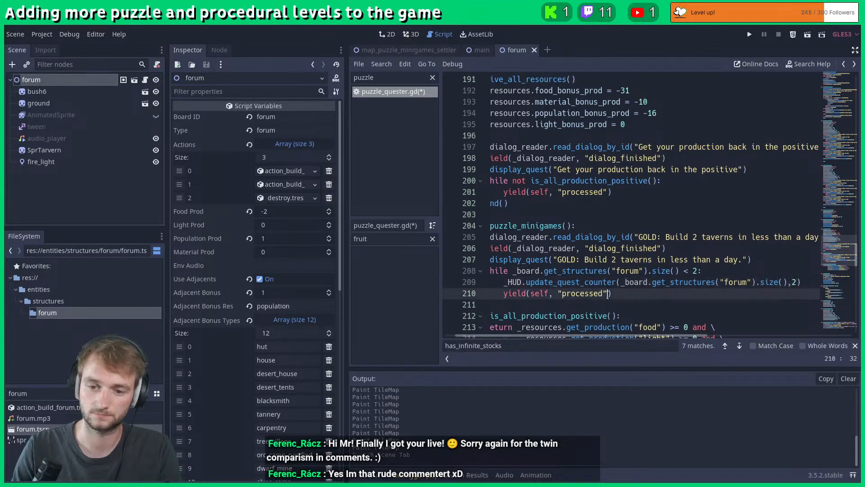
click(476, 303)
click(609, 271)
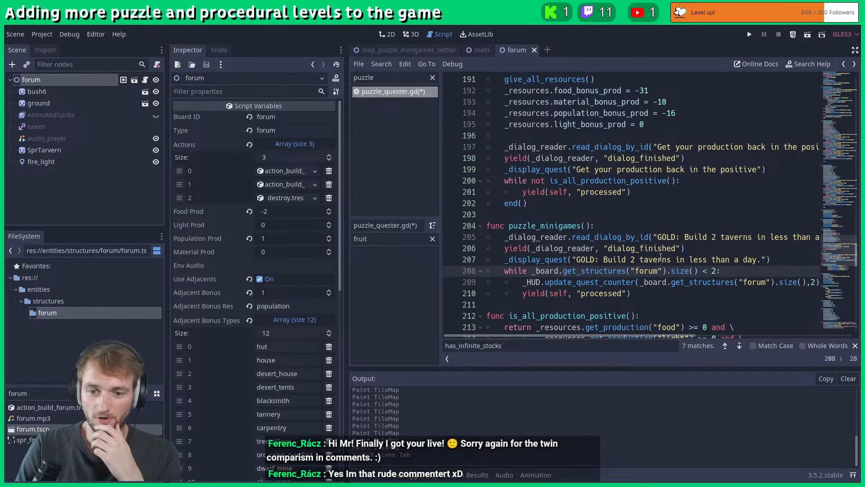
click(643, 260)
click(703, 237)
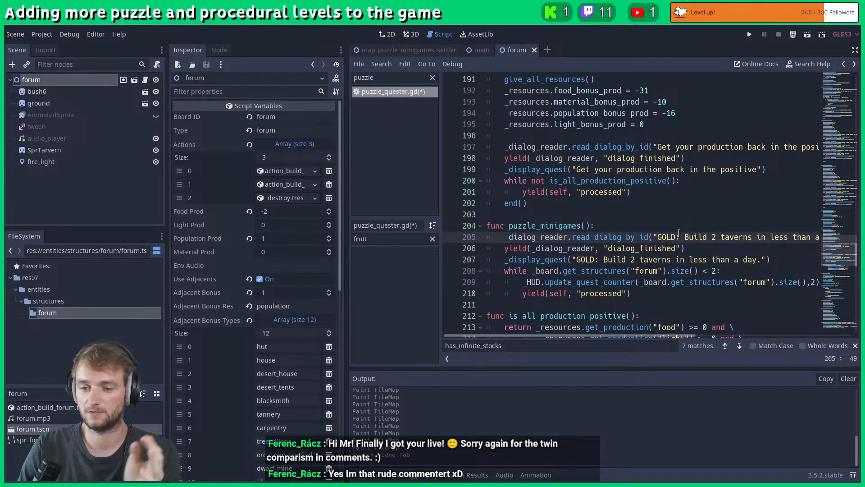
- Copy _board.get_structures("forum").size() from the while condition onto its own line below the GOLD _display_quest call
click(646, 271)
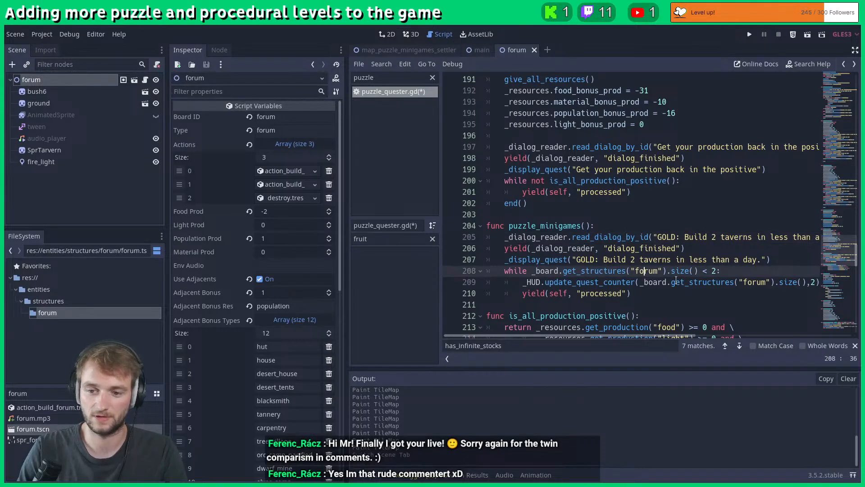
drag(695, 271, 533, 270)
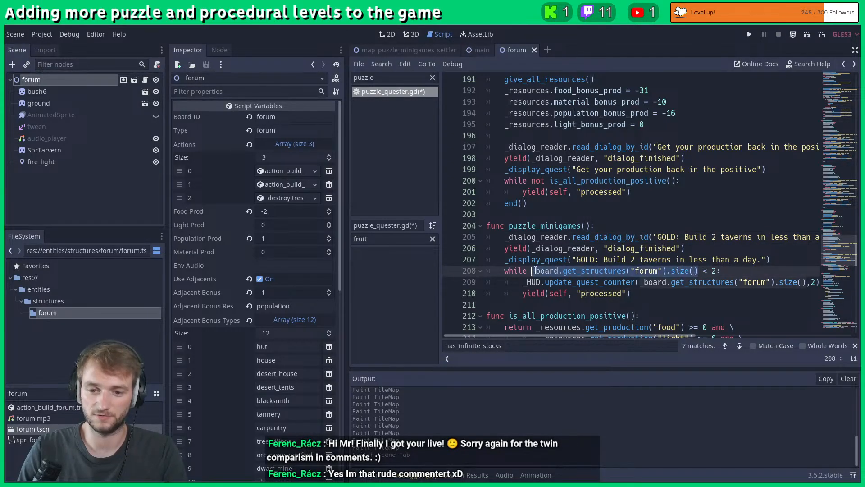
key(ctrl+c)
click(783, 260)
key(Return)
key(ctrl+v)
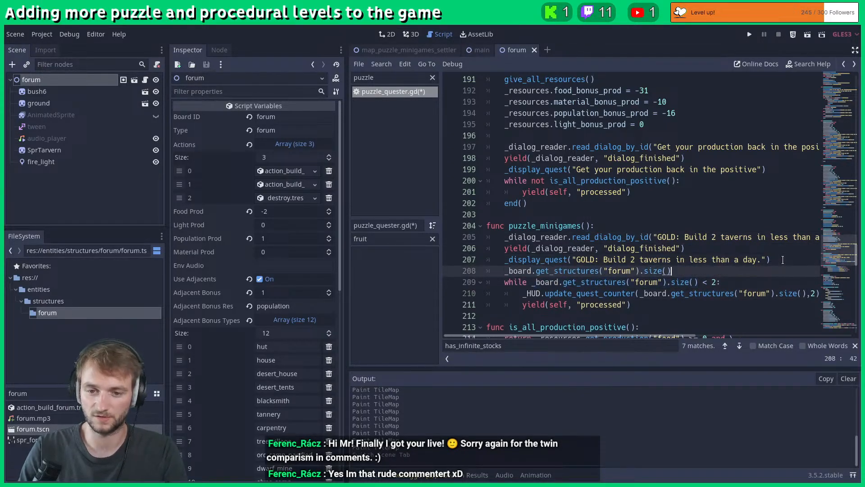
- Replace the while condition in puzzle_minigames with _ticker.turn < 2
drag(717, 282, 532, 283)
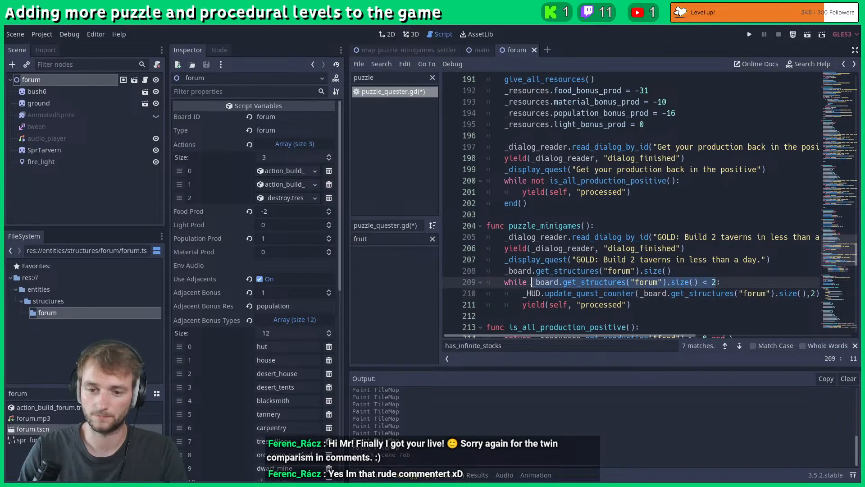
text(_ticker)
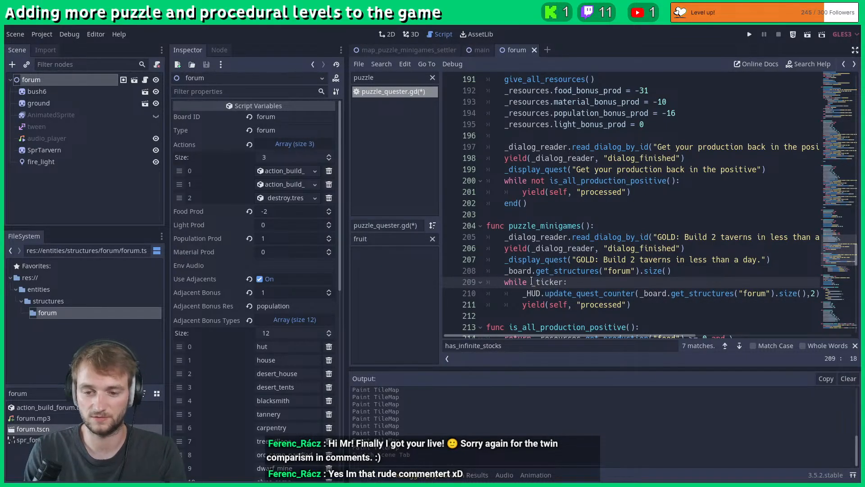
text(.turn <)
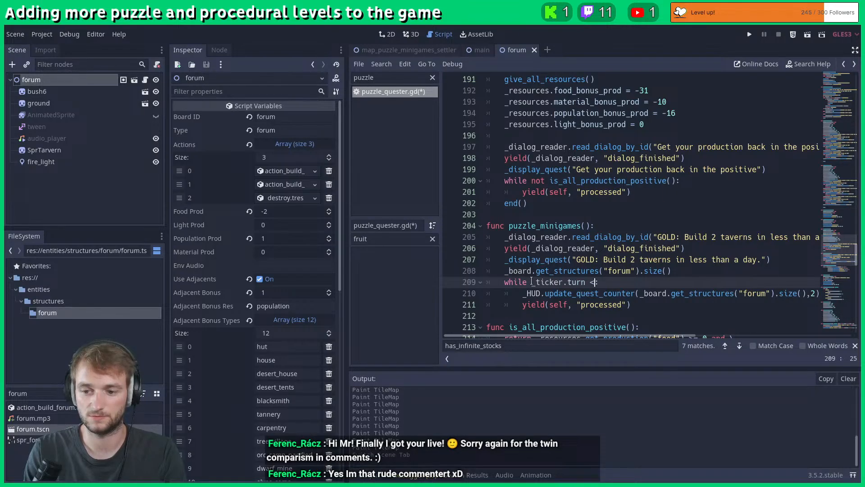
text( 2)
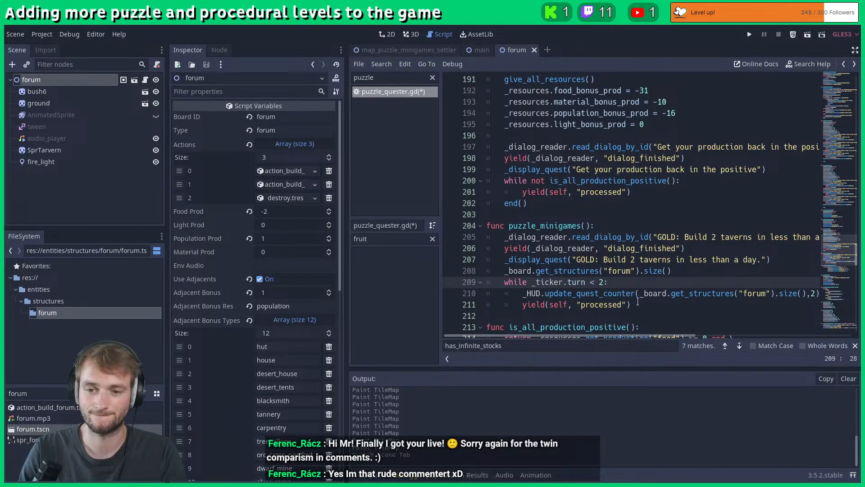
- Duplicate the GOLD block, from its _display_quest call through the yield line, directly below the loop in puzzle_minigames
drag(642, 302, 505, 260)
key(ctrl+c)
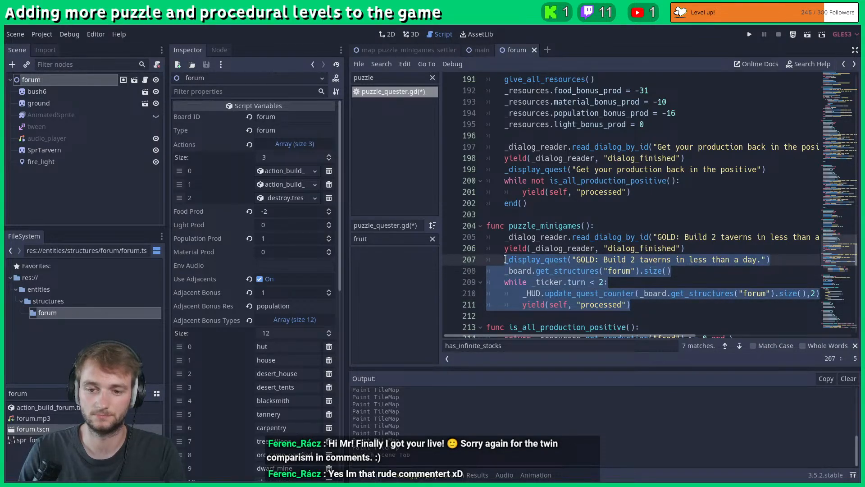
click(644, 306)
key(Return)
key(BackSpace)
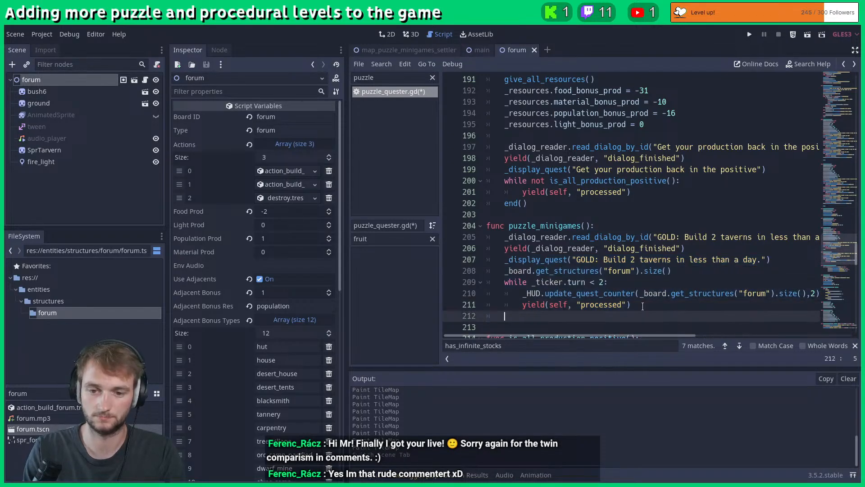
key(ctrl+v)
scroll(642, 301, down, 1)
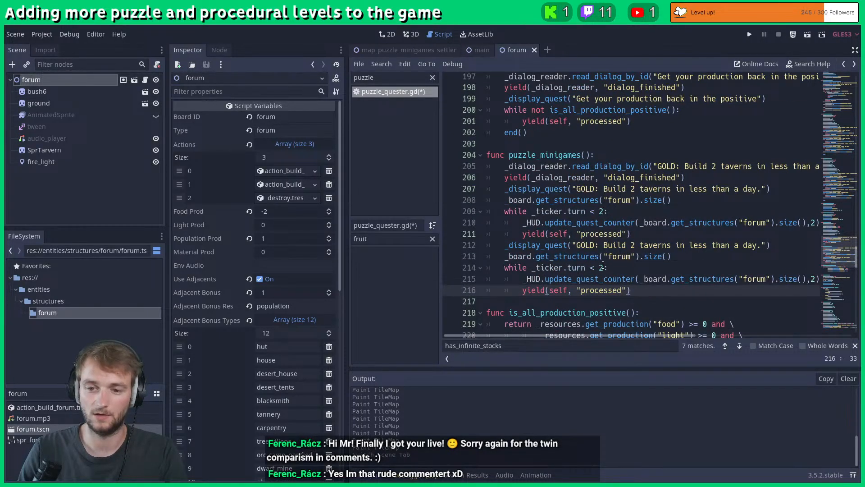
- Change the duplicated _display_quest text to "SILVER: Build 2 taverns in less than 6 days."
drag(595, 245, 579, 245)
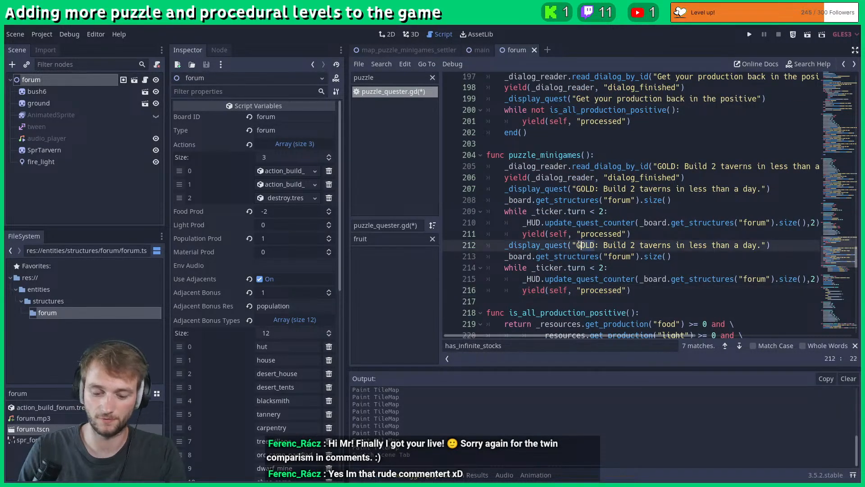
text(Silver)
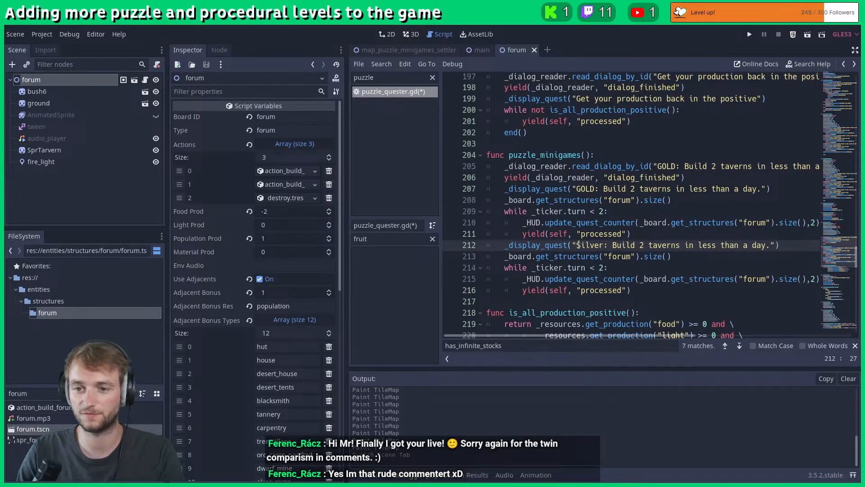
key(BackSpace)
key(BackSpace)
key(BackSpace)
key(BackSpace)
text(ILVER)
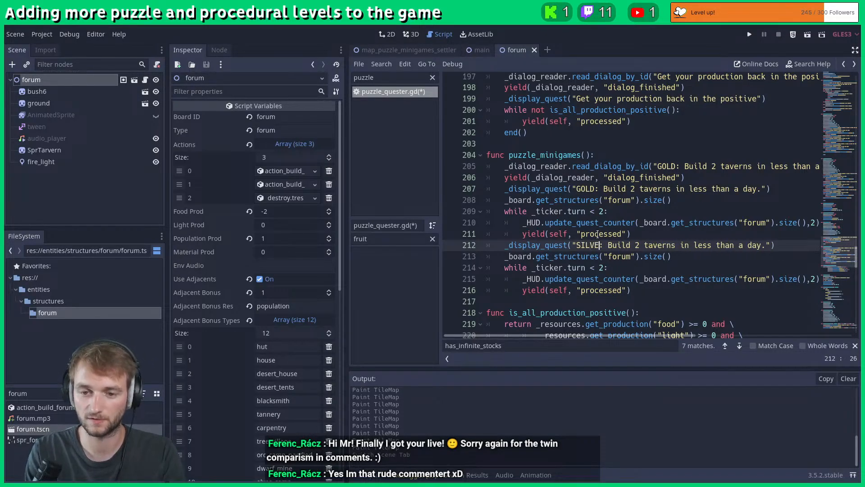
click(645, 245)
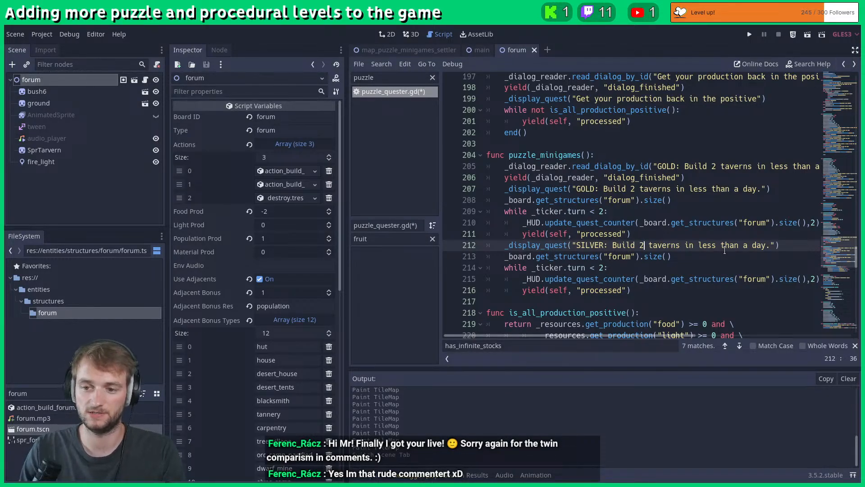
drag(770, 245, 745, 244)
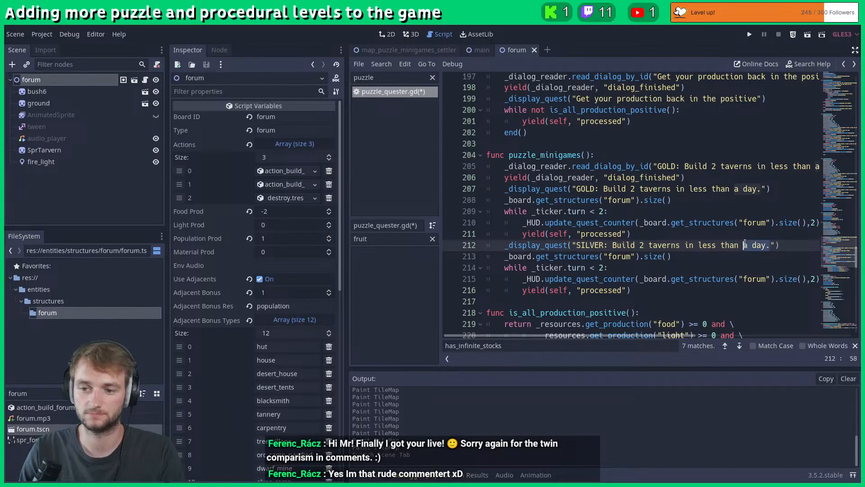
key(BackSpace)
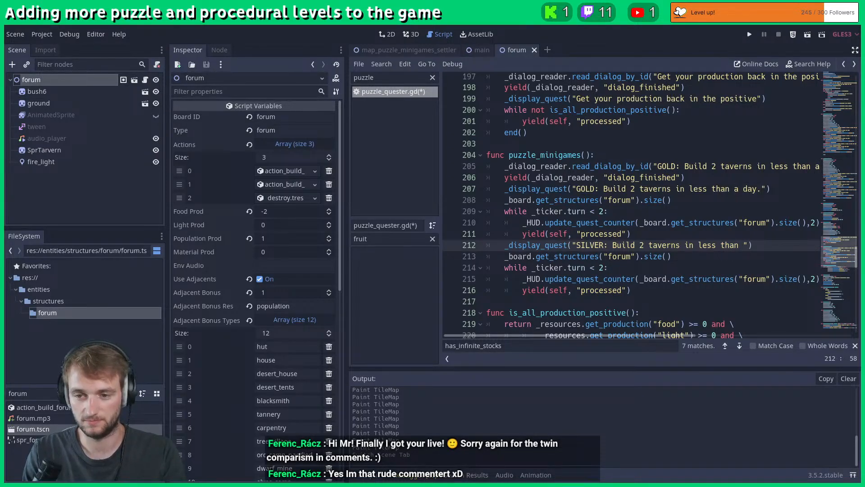
text(6 days)
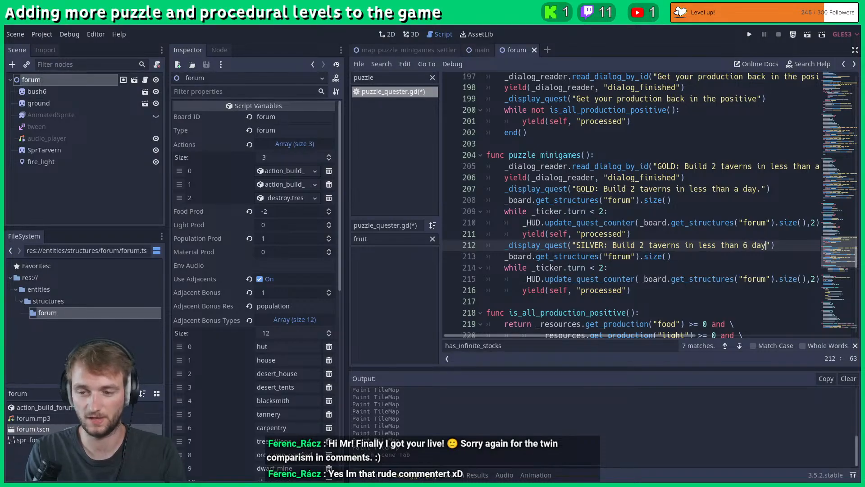
text(.)
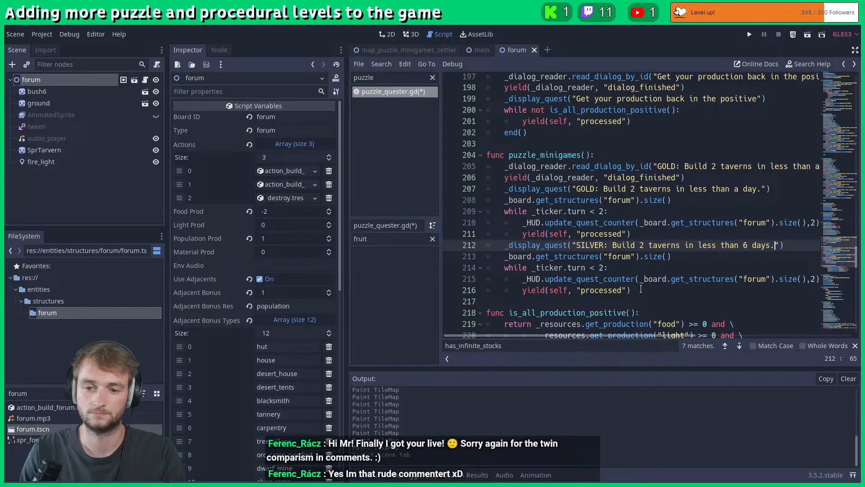
- Remove the standalone _board.get_structures line from the SILVER block and change its loop condition to _ticker.turn < 6
drag(670, 258, 487, 258)
key(BackSpace)
key(BackSpace)
click(606, 257)
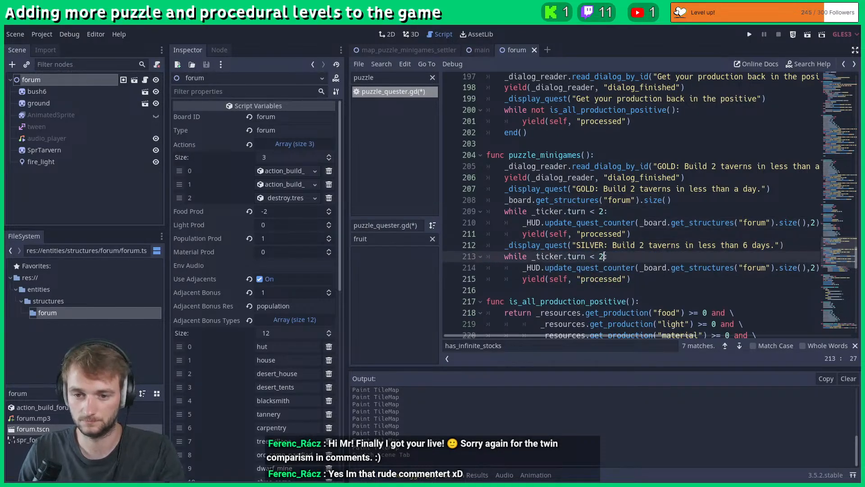
key(BackSpace)
text(6)
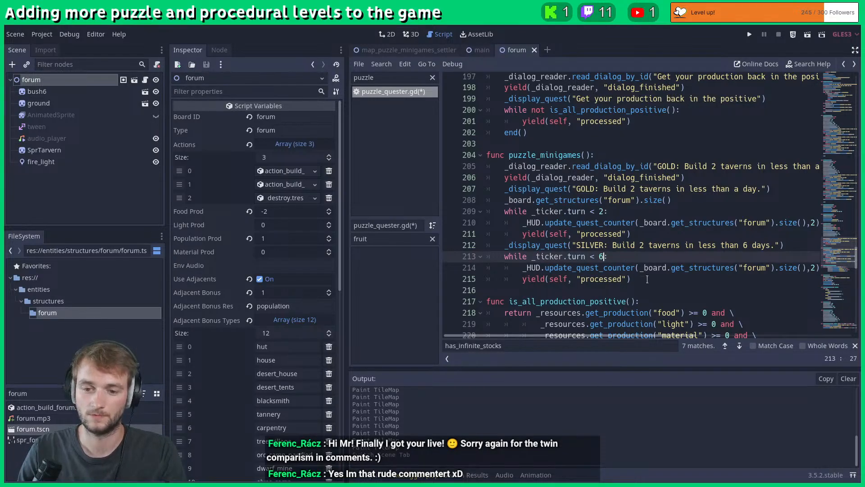
- Duplicate the SILVER quest display and its while loop directly below the SILVER block
drag(644, 280, 488, 246)
key(ctrl+c)
click(648, 282)
key(Return)
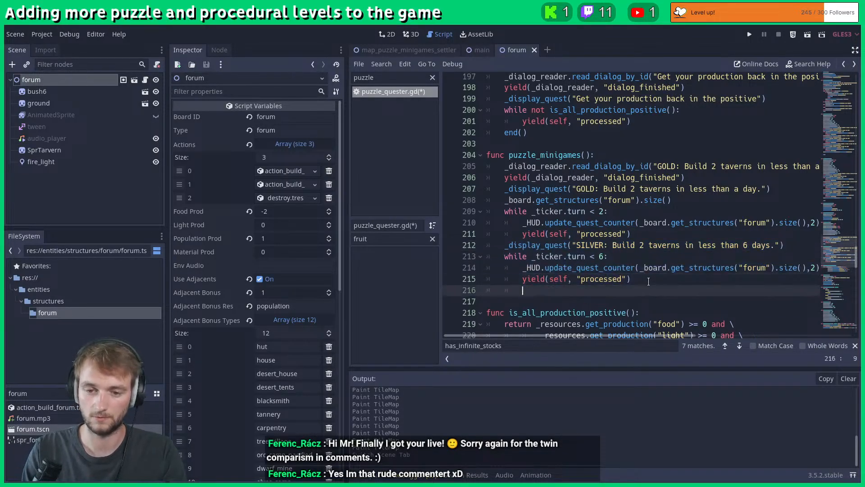
key(ctrl+v)
- Change the second SILVER quest text to "BRONZE: Build 2 taverns in less than 15 days."
click(751, 286)
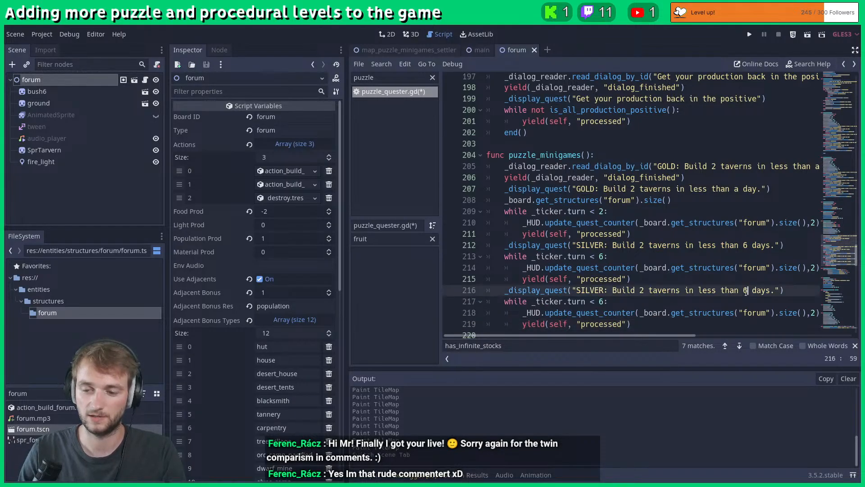
key(BackSpace)
text(15)
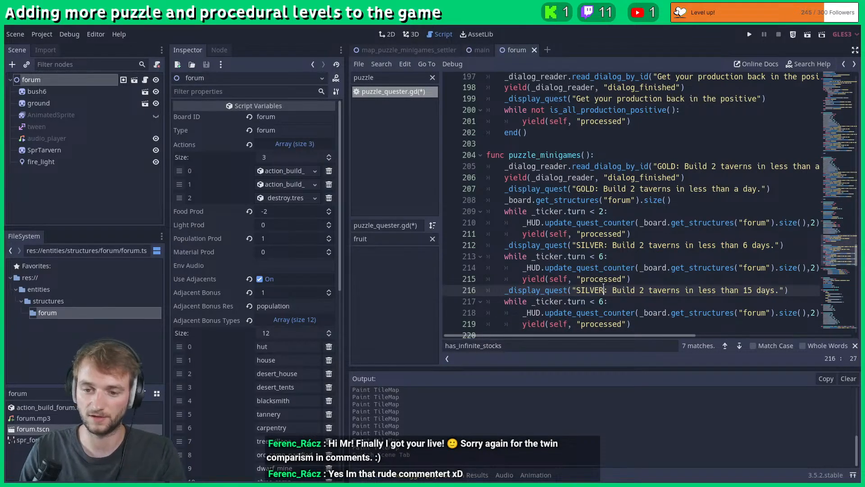
double_click(588, 290)
text(BRONZE)
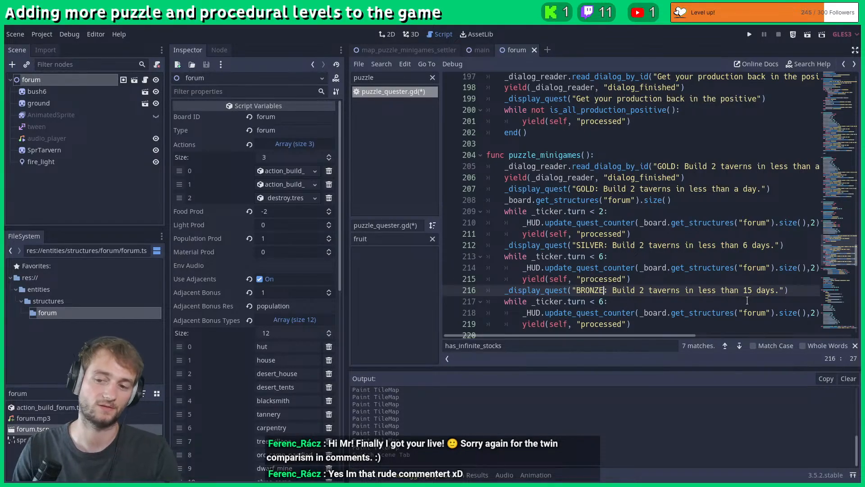
click(686, 293)
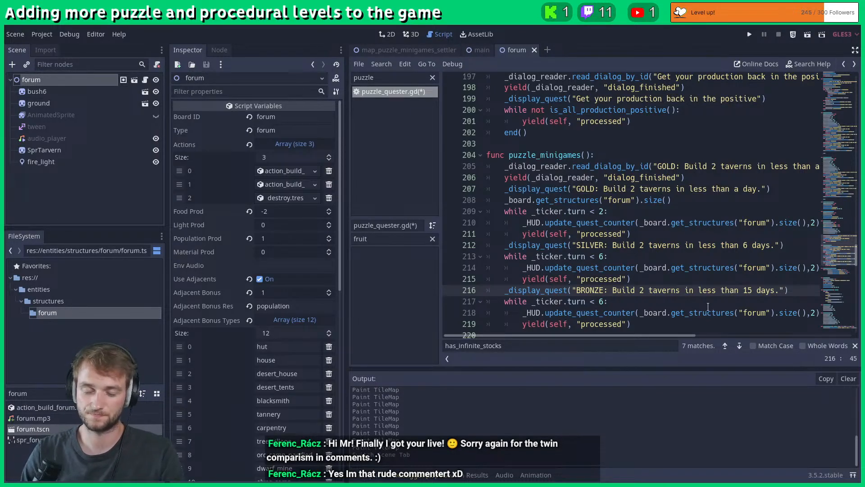
- Change the BRONZE block's loop condition to _ticker.turn < 15
click(642, 283)
scroll(626, 266, down, 2)
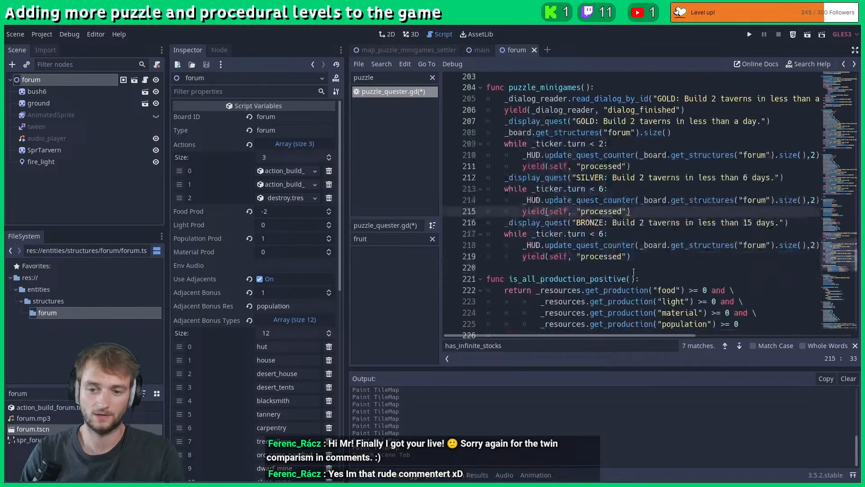
double_click(602, 233)
text(15)
click(632, 210)
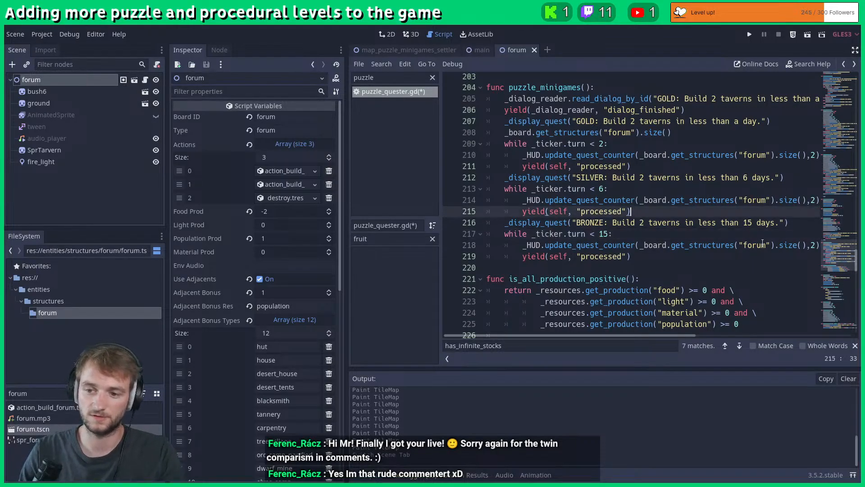
- Cut the standalone _board.get_structures("forum").size() line from the GOLD block and remove the empty line left behind
scroll(633, 246, up, 1)
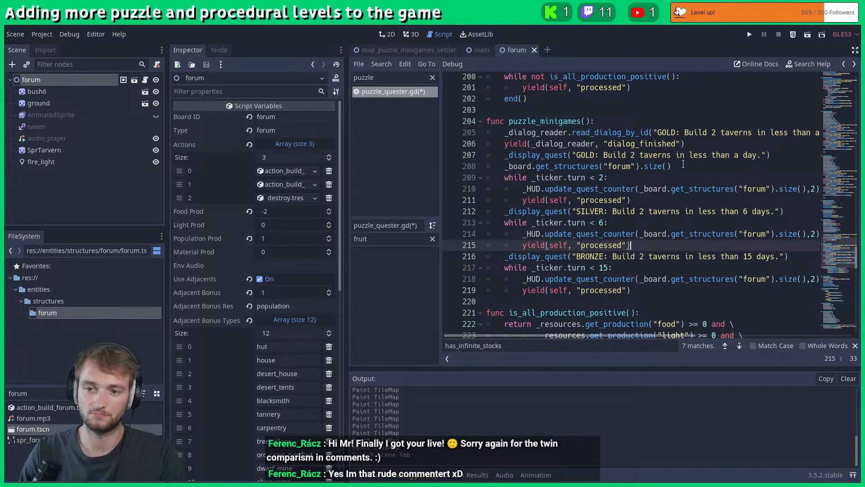
drag(683, 167, 505, 168)
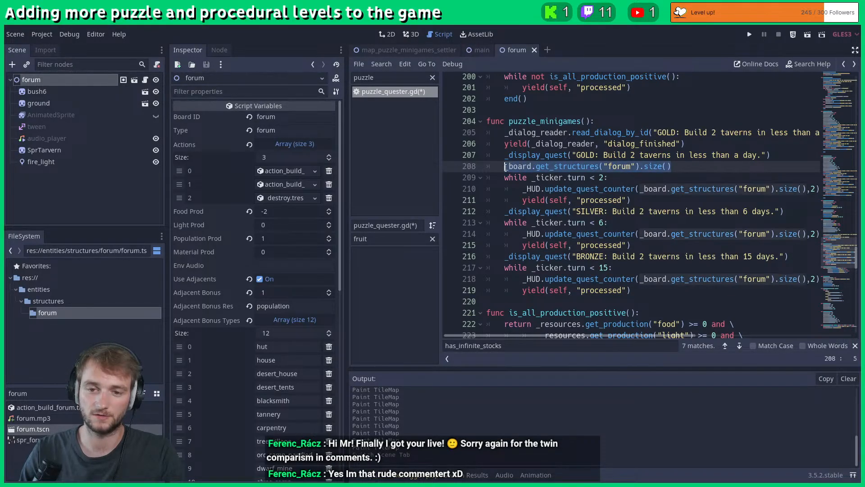
key(ctrl+x)
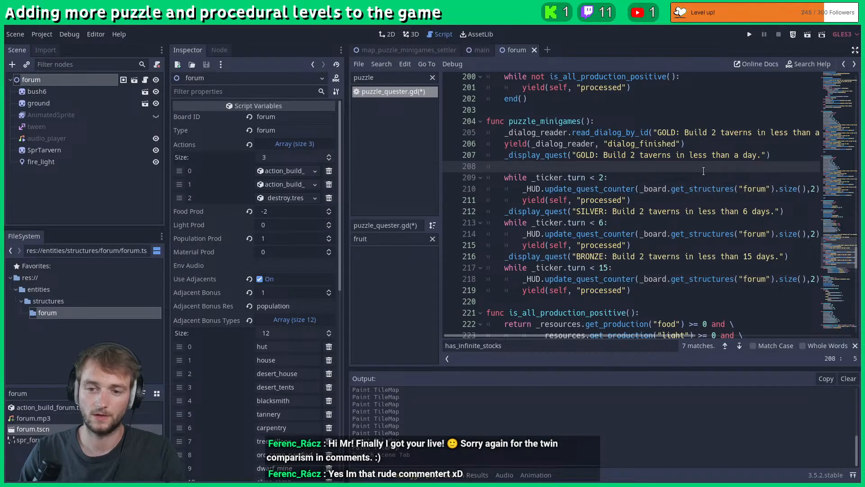
key(BackSpace)
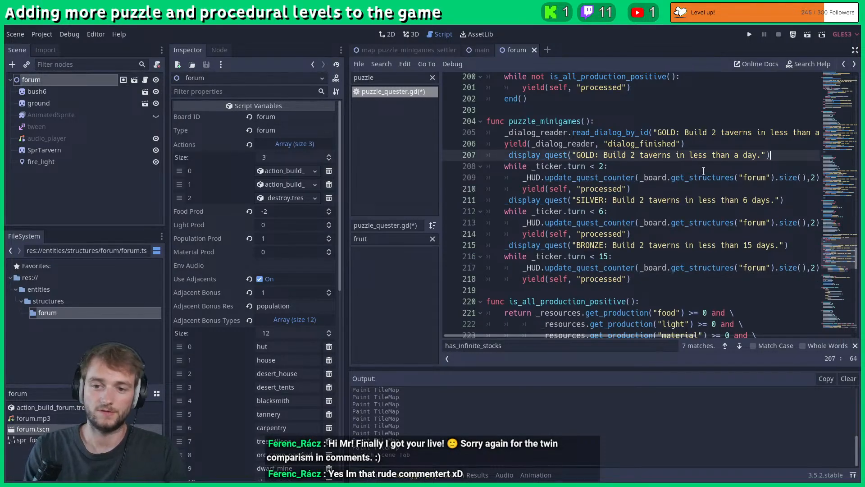
click(616, 166)
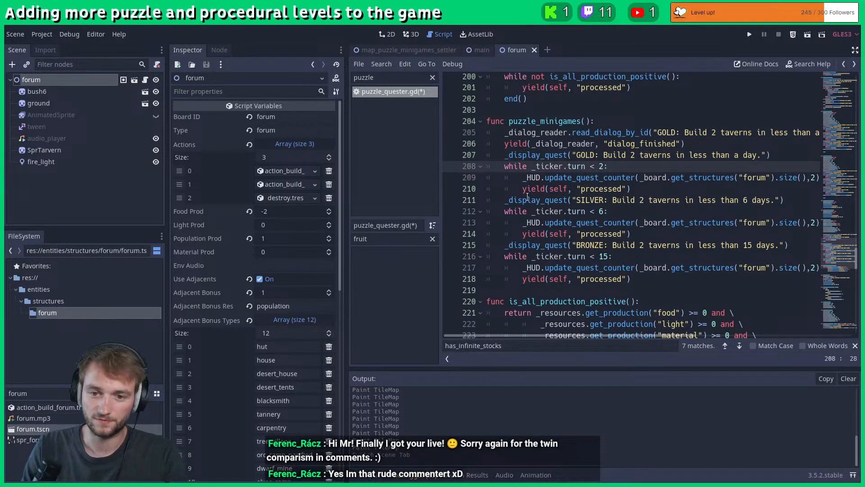
- Add the condition if _board.get_structures("forum").size() >= 2: below the quest counter update in the GOLD loop
click(523, 189)
key(Return)
key(Up)
text(if)
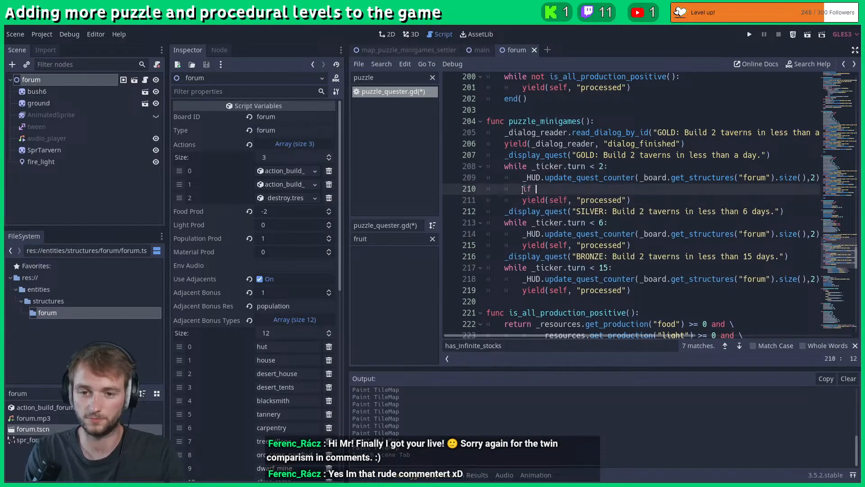
key(ctrl+v)
text(:)
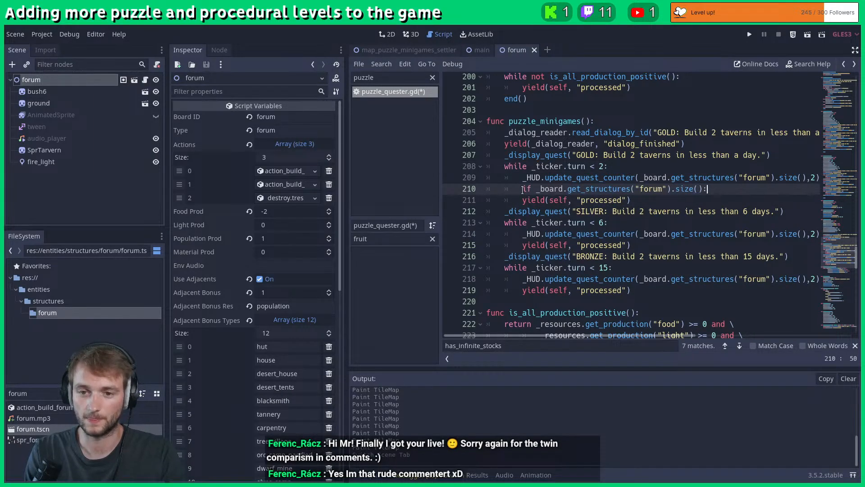
key(Return)
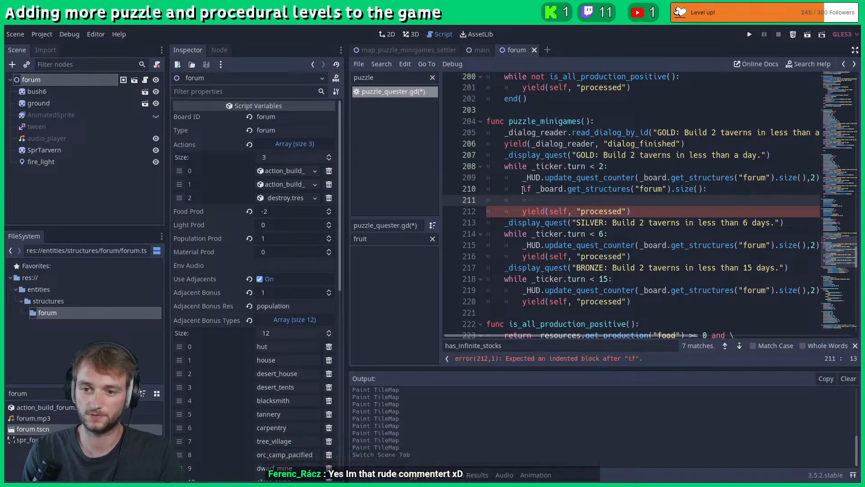
click(704, 189)
text(>)
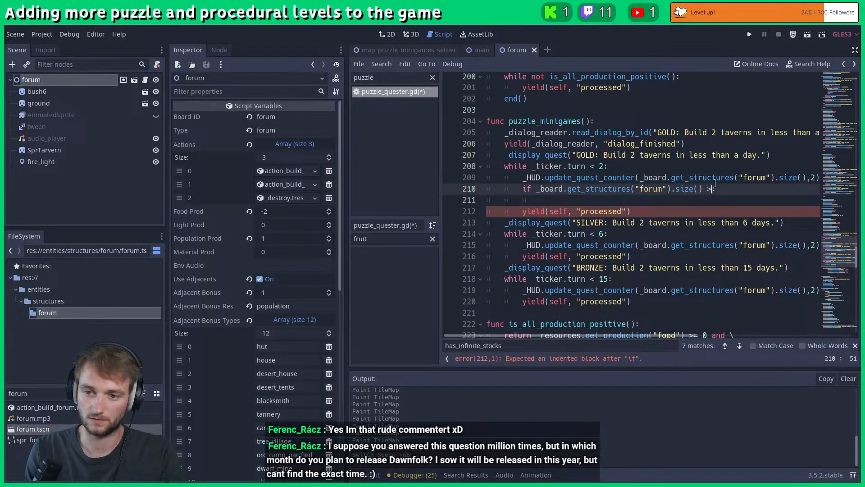
text(= 2)
- Call end() inside the GOLD loop's new forum-count condition
click(646, 198)
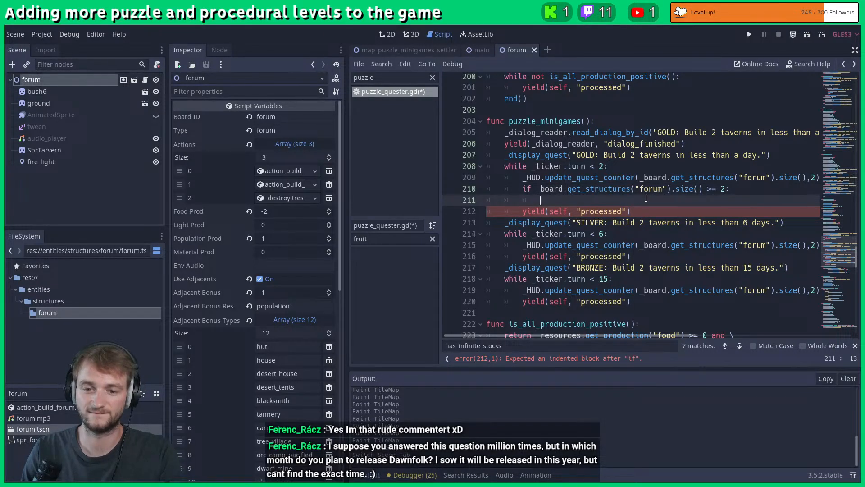
scroll(647, 198, down, 5)
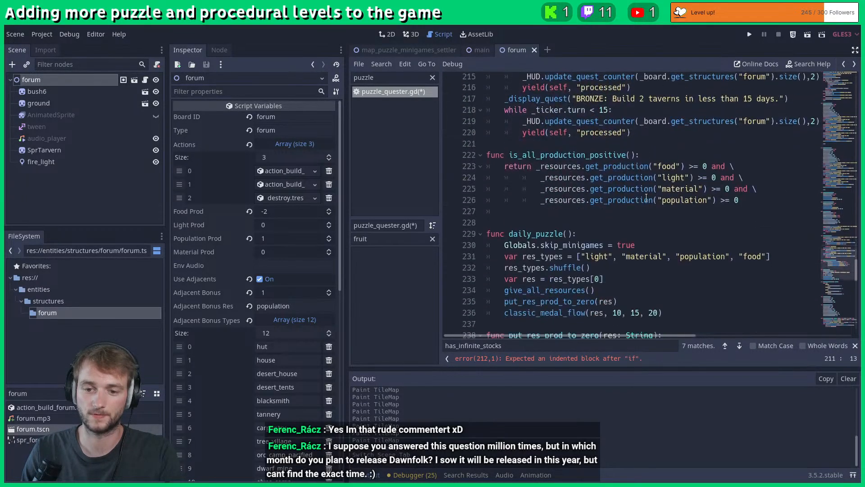
scroll(646, 198, down, 4)
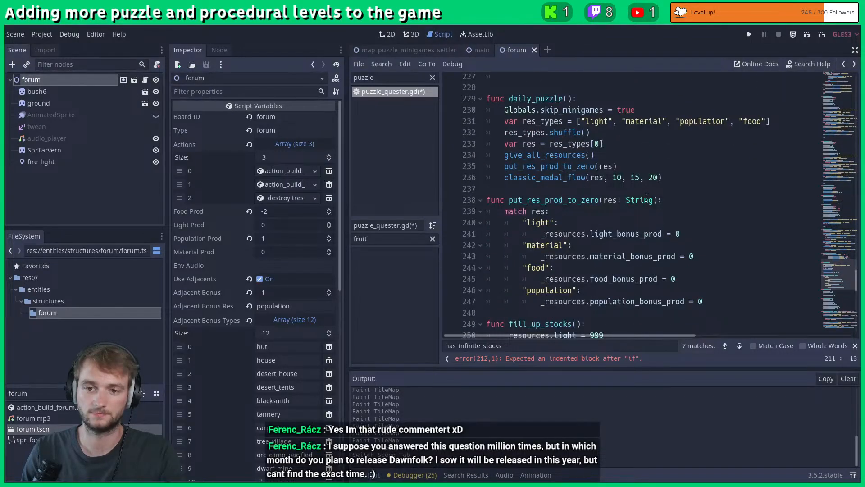
scroll(647, 198, up, 9)
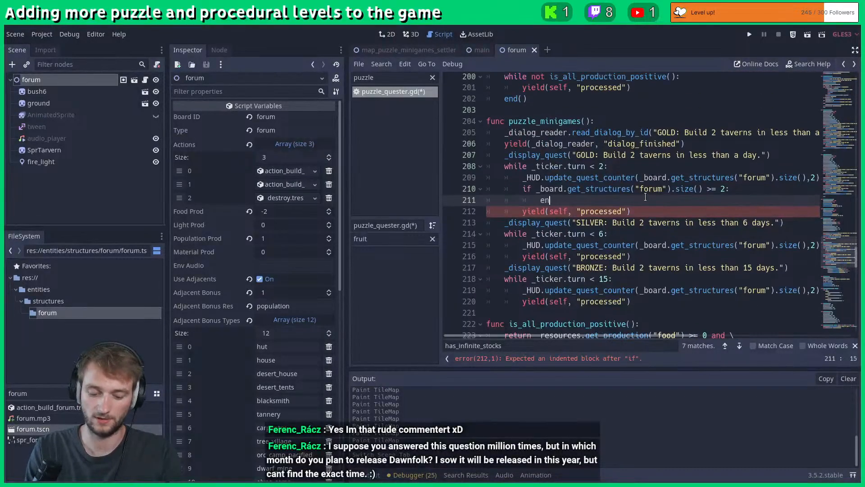
text(end())
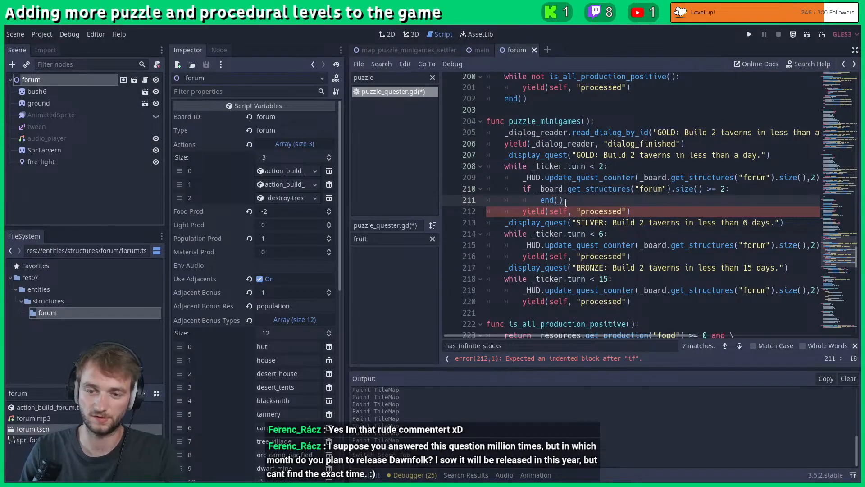
- Copy the GOLD block's forum-count check with its end() call into the SILVER loop, below the quest counter update
drag(566, 203, 519, 190)
key(ctrl+c)
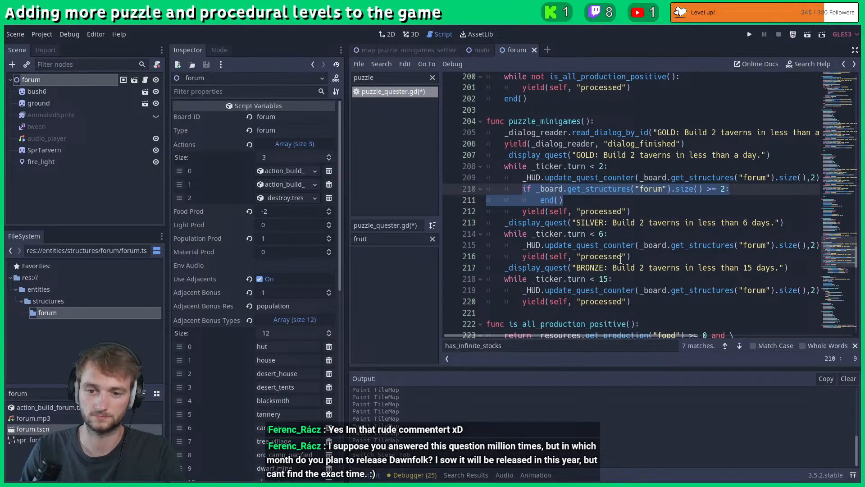
click(642, 256)
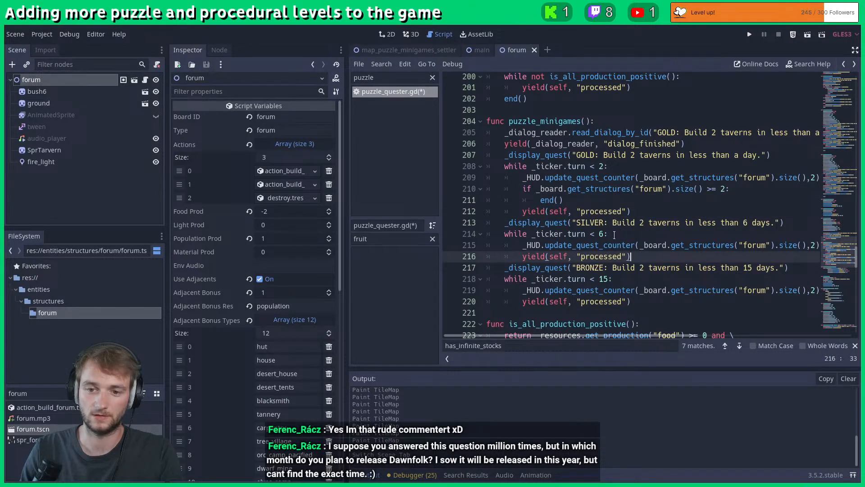
key(Up)
key(End)
key(Return)
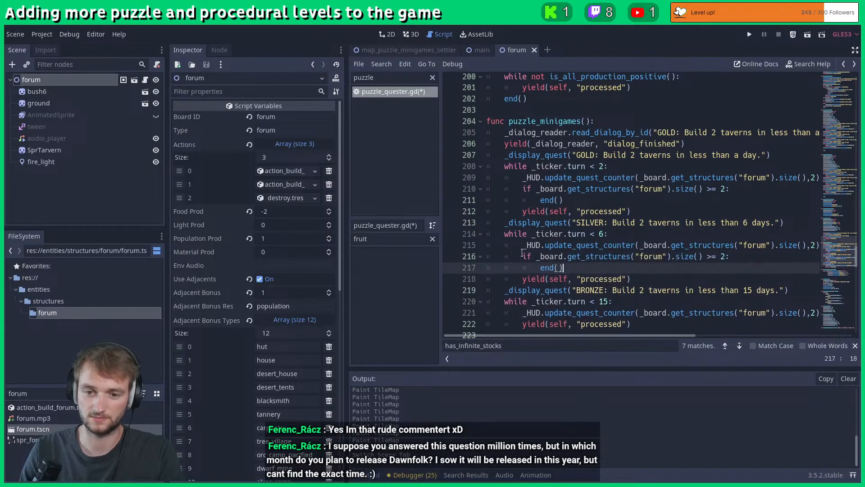
key(ctrl+v)
- Insert the same forum-count check with end() below the BRONZE loop's counter update and save the script
click(523, 249)
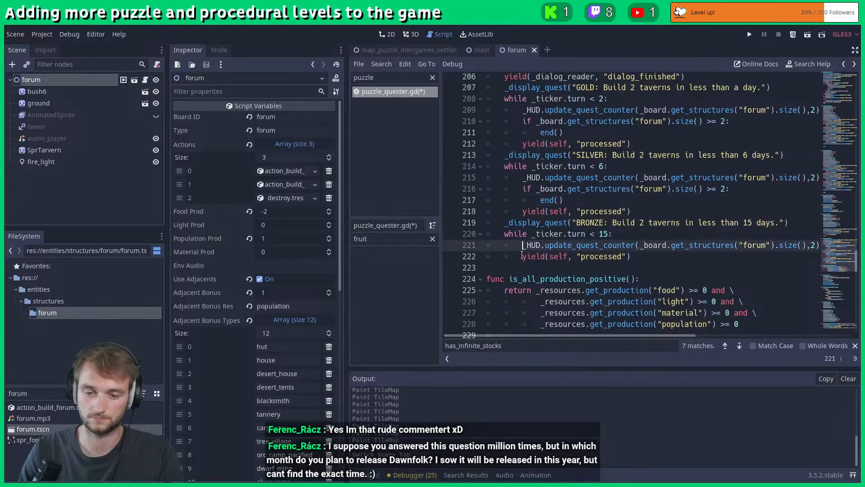
key(End)
key(Return)
key(ctrl+v)
key(ctrl+s)
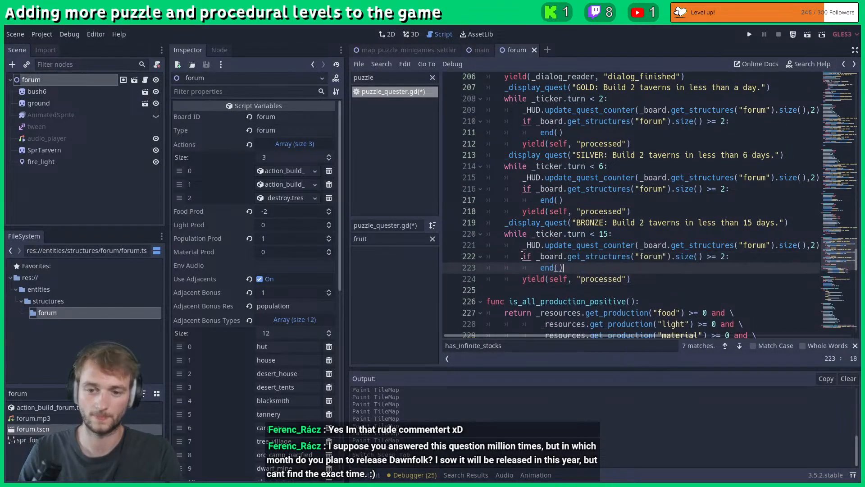
- Run the project and start the PUZZLE_MINIGAMES_BTN level from the game's menu
scroll(621, 249, down, 4)
scroll(622, 252, up, 5)
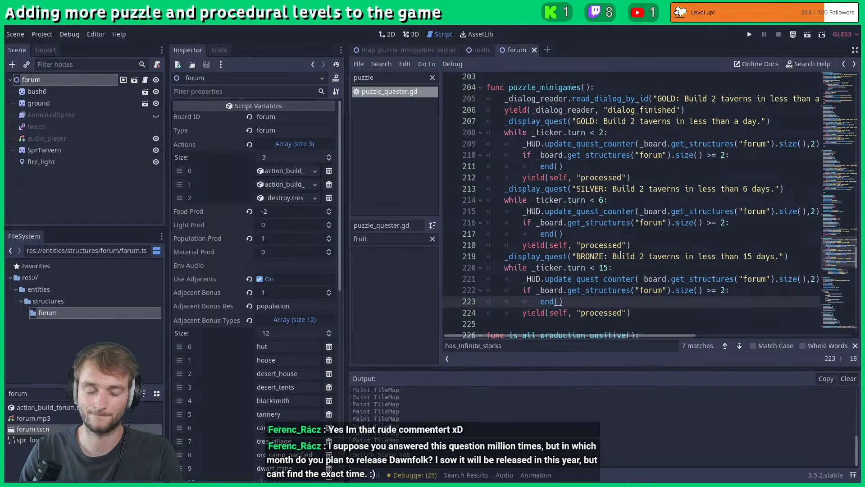
click(750, 36)
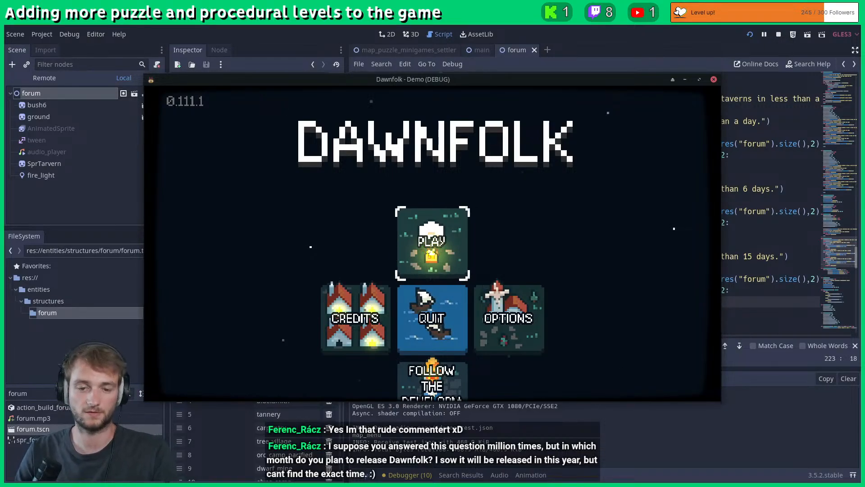
key(space)
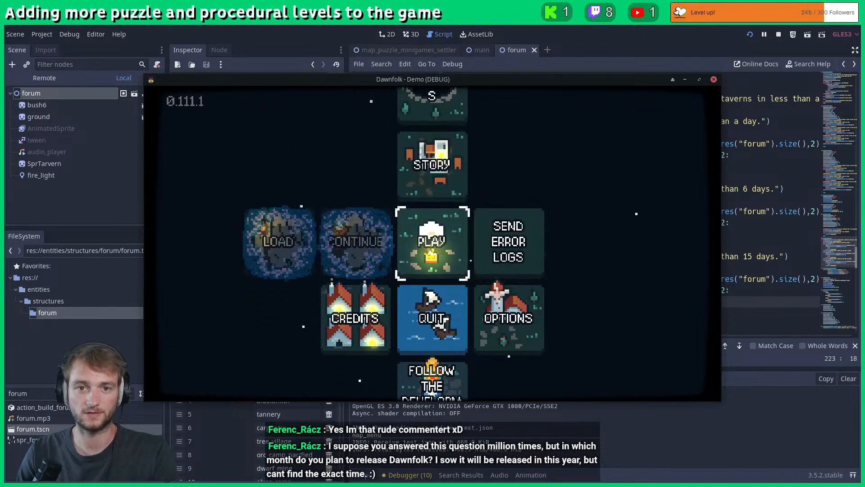
key(Up)
key(Up)
key(Up)
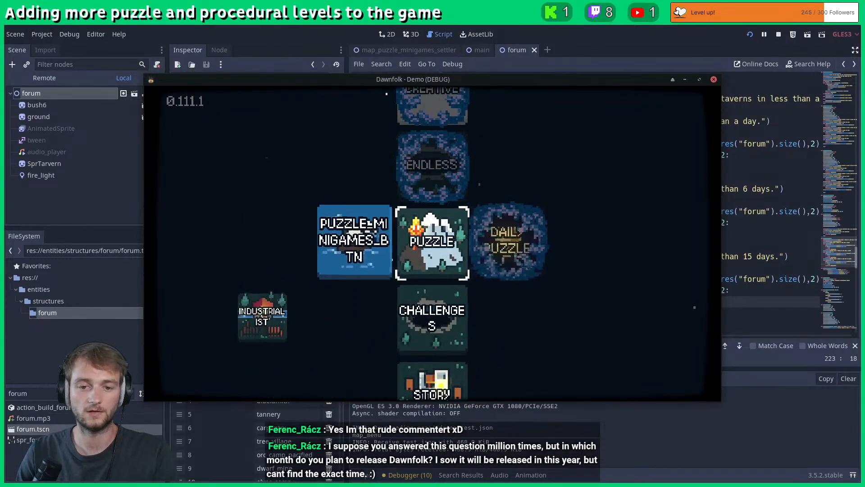
key(Left)
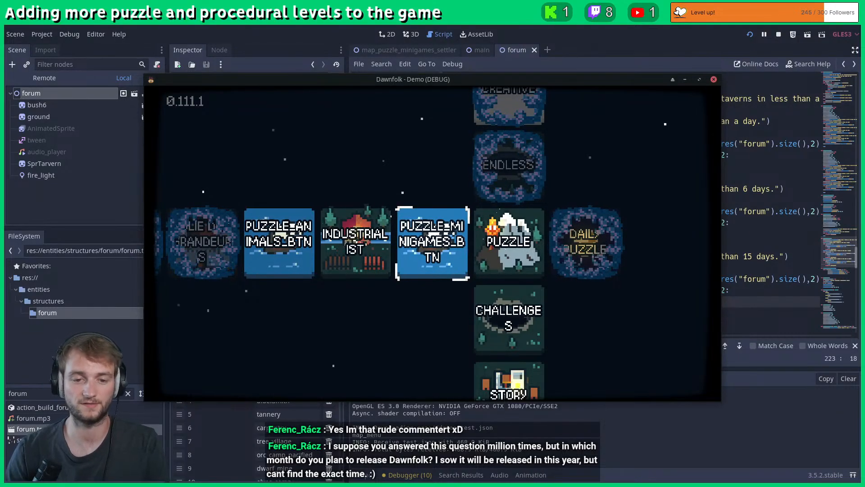
key(Return)
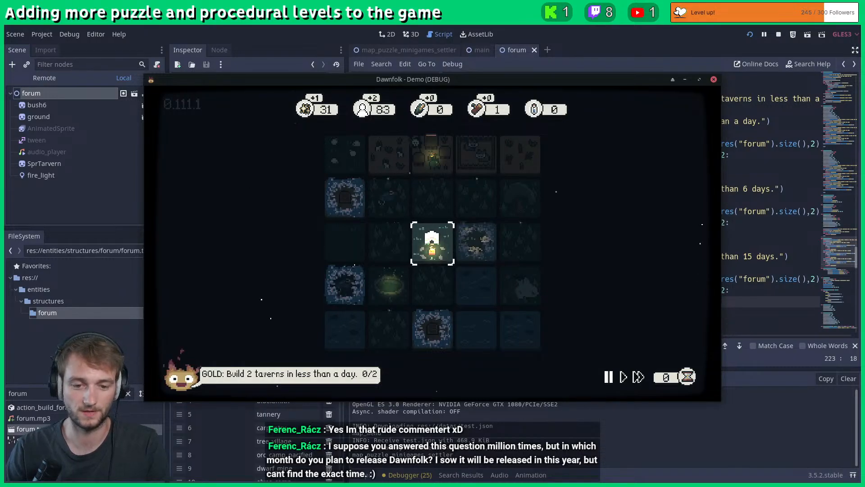
- Let the level's days run through the gold, silver and bronze quests, then close the game
key(Escape)
key(Escape)
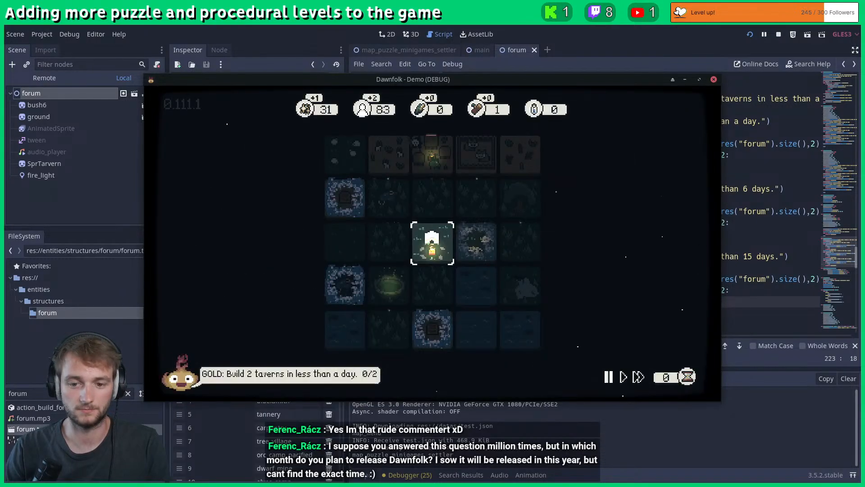
key(space)
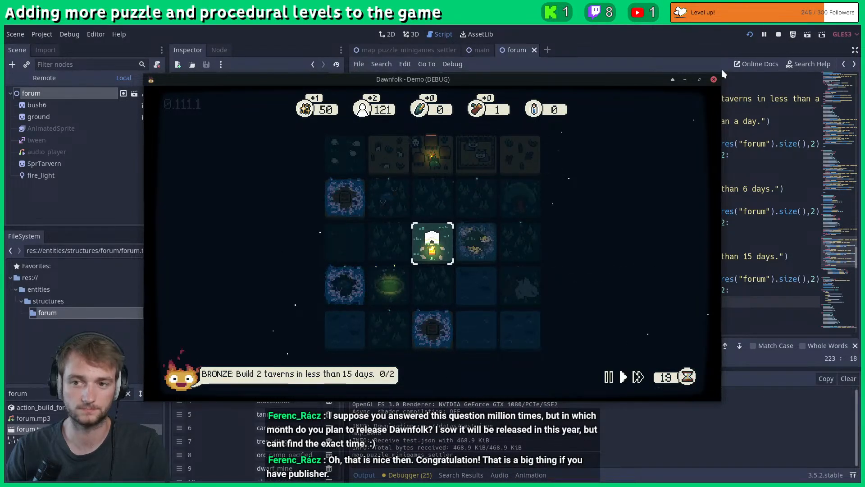
click(714, 79)
- Relaunch the game, replay the minigames level to check when the GOLD quest expires, and close it
click(750, 35)
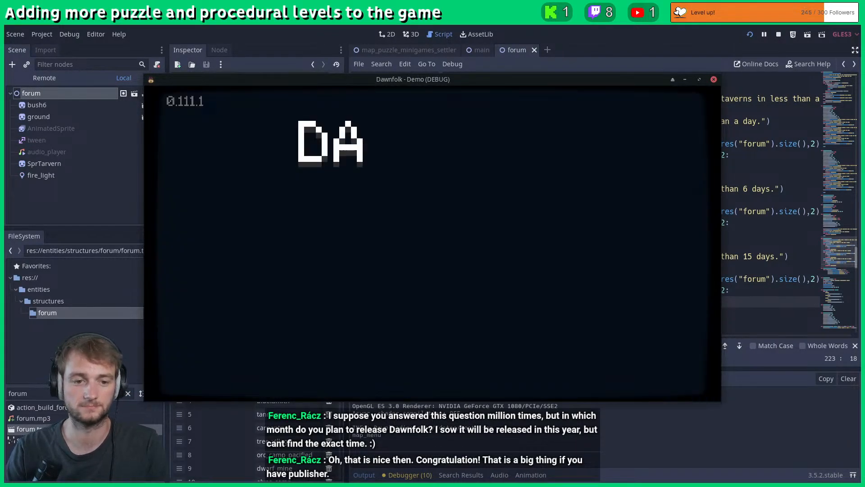
key(Up)
key(Up)
key(Up)
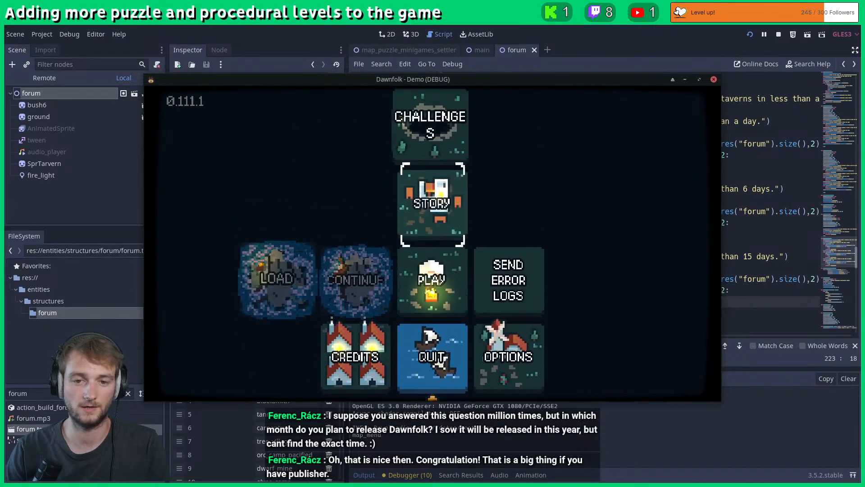
key(Left)
key(Return)
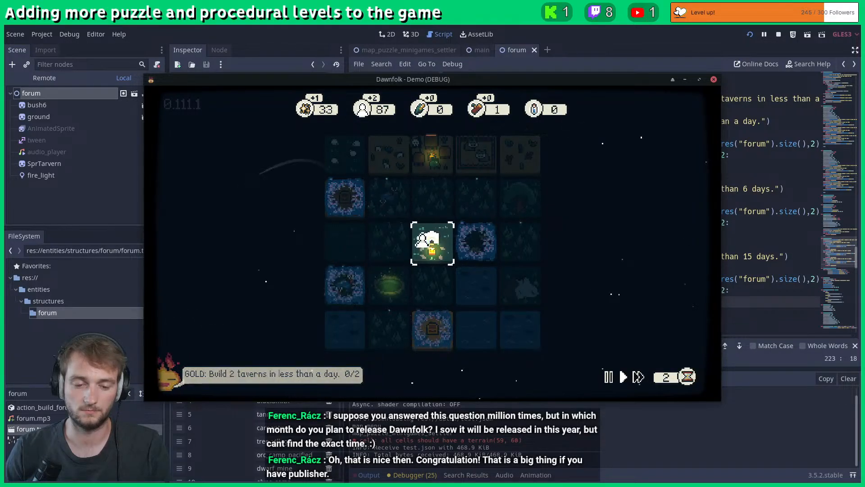
click(714, 80)
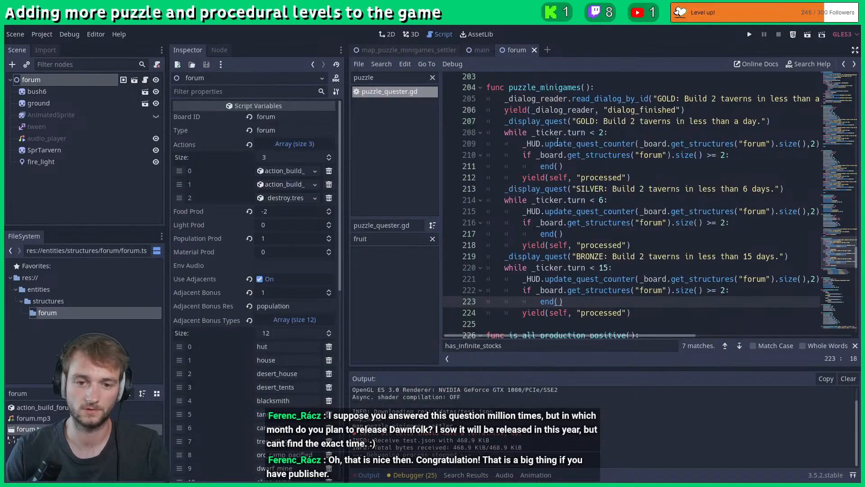
- Change the GOLD block's loop condition to _ticker.turn < 1
scroll(634, 255, up, 3)
double_click(602, 233)
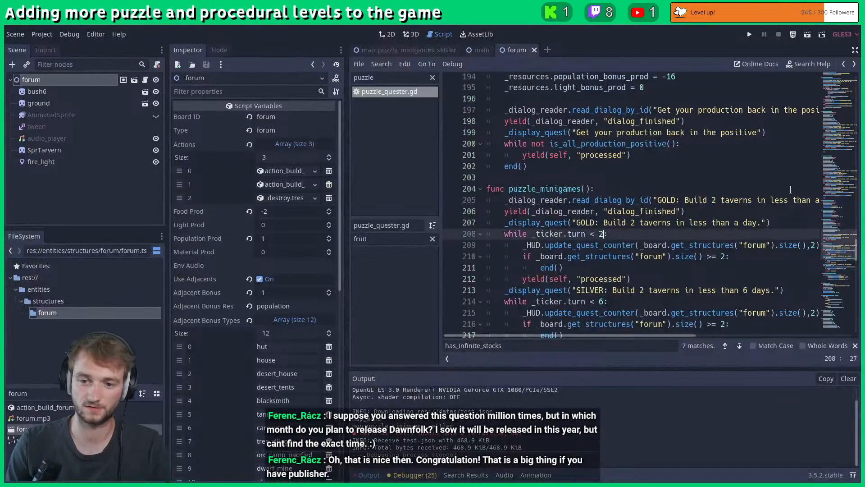
text(1)
- Run the project again with the edited GOLD condition and start the PUZZLE_MINIGAMES_BTN level
click(746, 34)
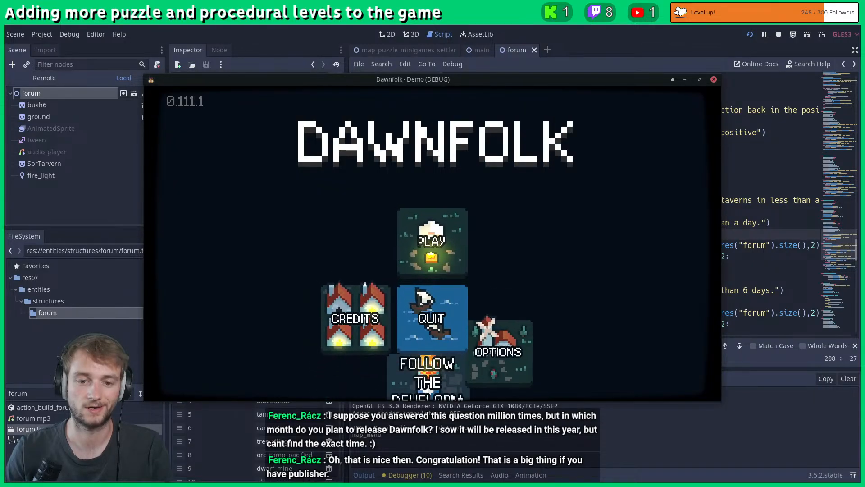
key(Up)
key(Up)
key(Up)
key(Left)
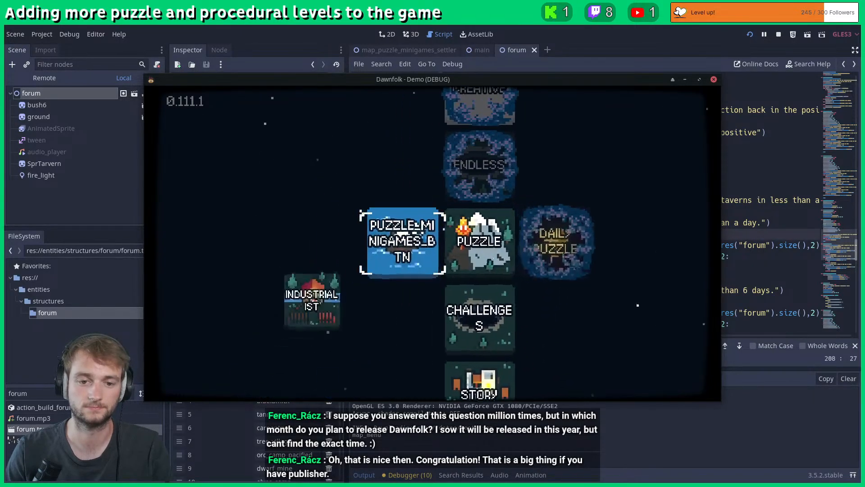
key(space)
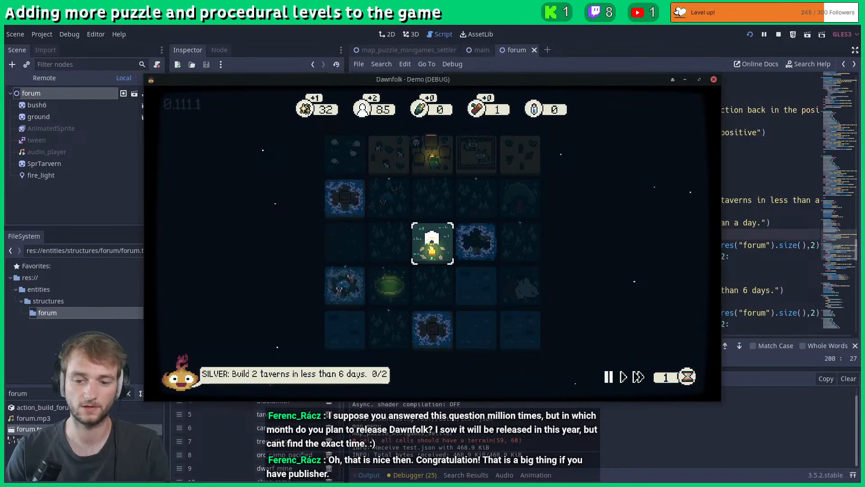
- Clear the dark mist from the three forest tiles in the row above the camp, directly above it and on either side
key(Left)
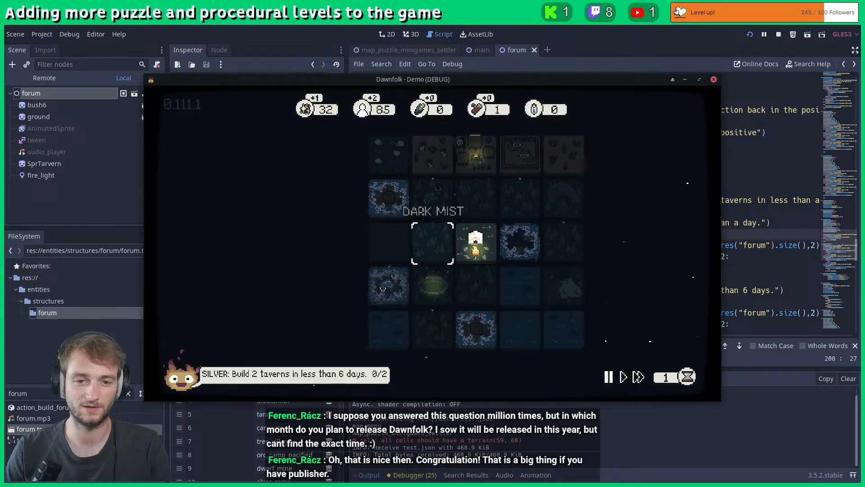
key(Up)
key(Left)
key(Right)
key(Down)
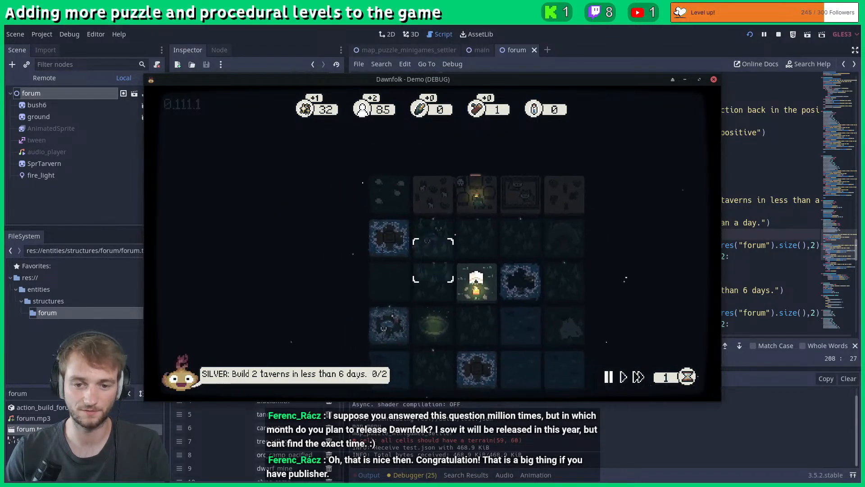
key(Up)
key(space)
key(space)
key(Right)
key(space)
key(space)
key(Right)
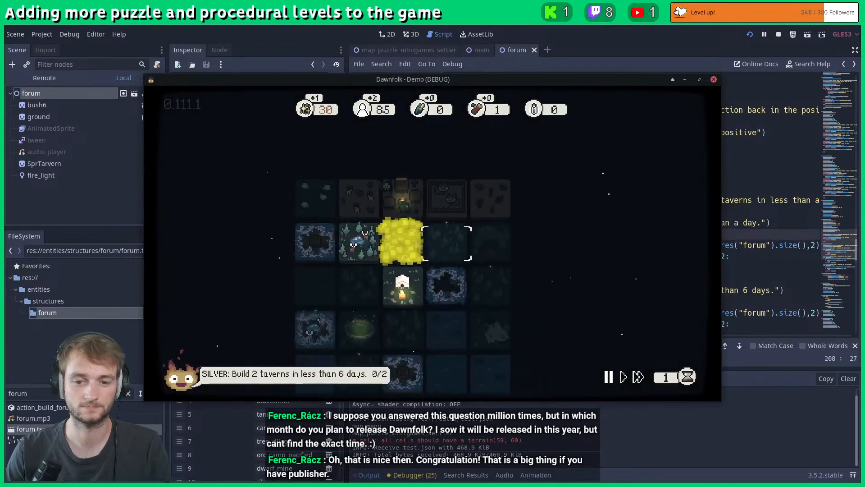
key(space)
key(space)
- Clear the mist from the tile two places east of the camp and from the top-row tile one column east of it
key(Down)
key(Right)
key(space)
key(space)
key(Left)
key(Up)
key(Up)
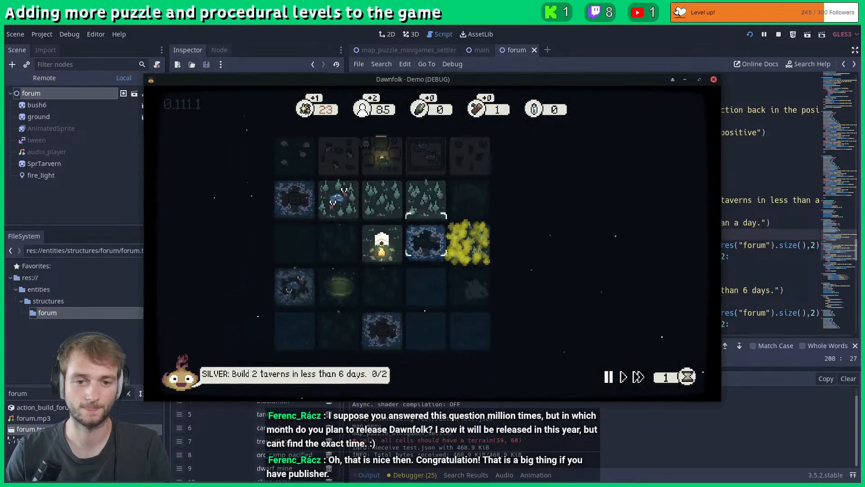
key(space)
- Clear the mist from the water tile diagonally southeast of the camp
key(space)
key(Down)
key(Left)
key(Down)
key(Right)
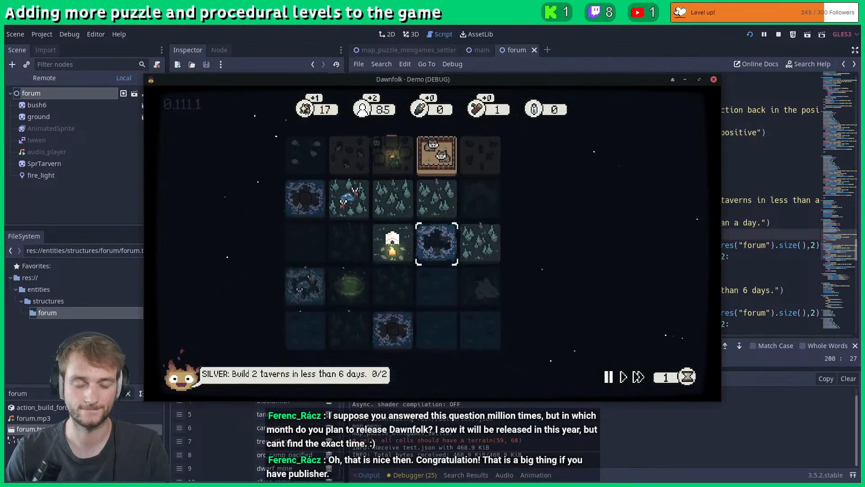
key(Down)
- Check the cost of cleansing the dark gusts tile at the west end of the row above the camp
key(space)
key(space)
key(Up)
key(Left)
key(Left)
key(Up)
key(Left)
key(space)
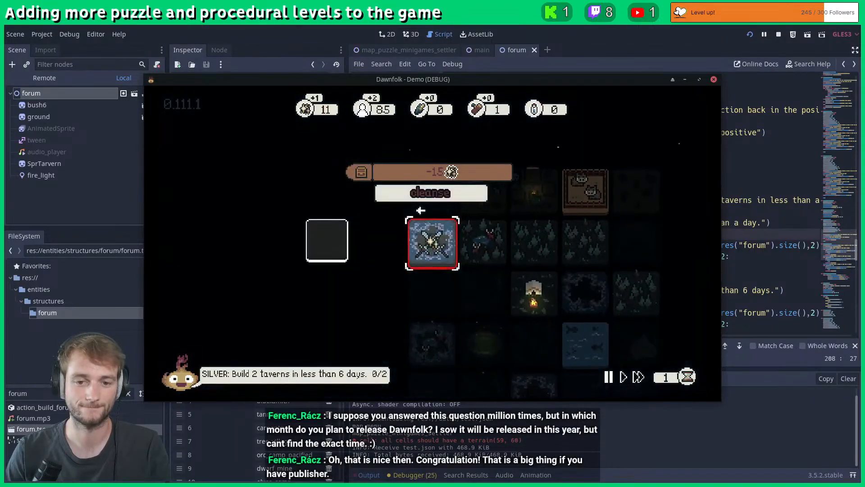
key(Escape)
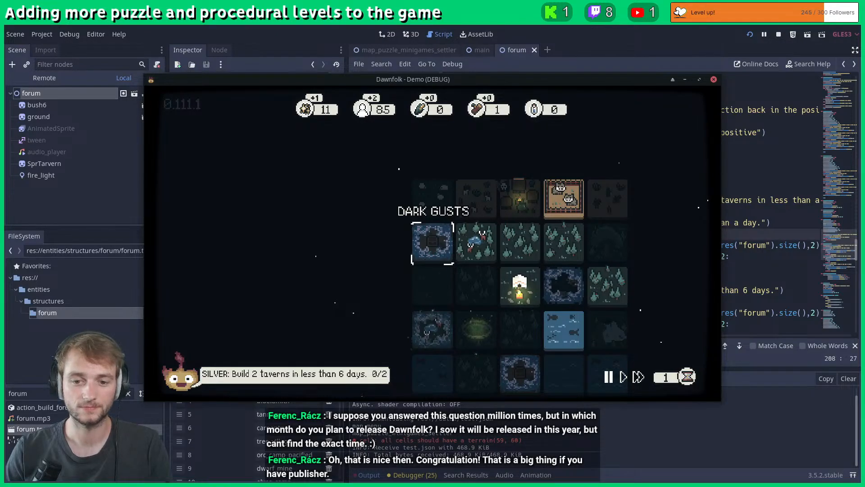
- Restart the game from the editor and start the minigames puzzle level again
click(714, 80)
click(750, 35)
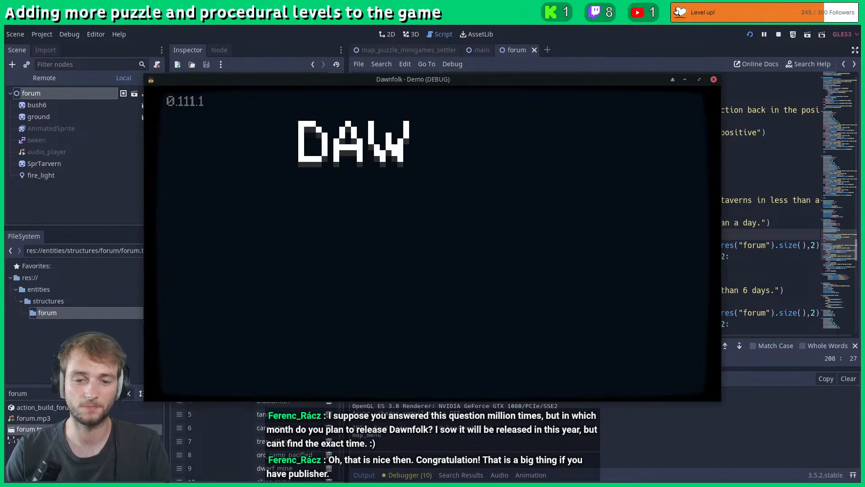
key(Up)
key(Up)
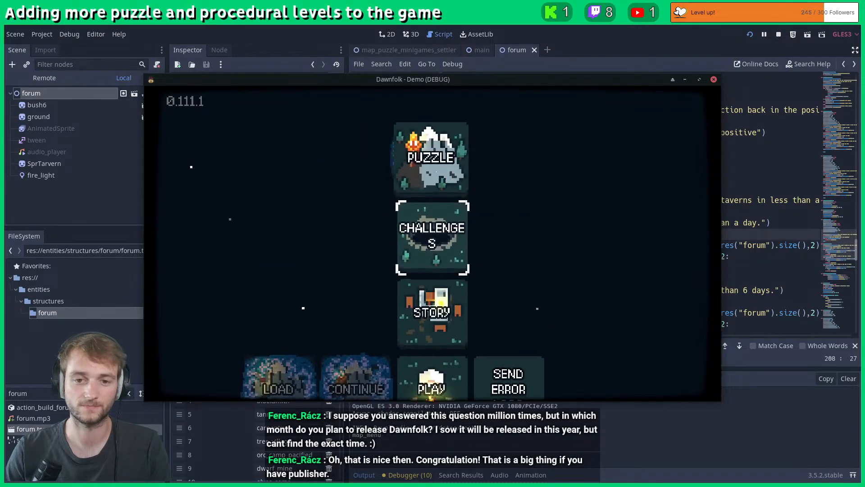
key(Up)
key(Left)
key(Return)
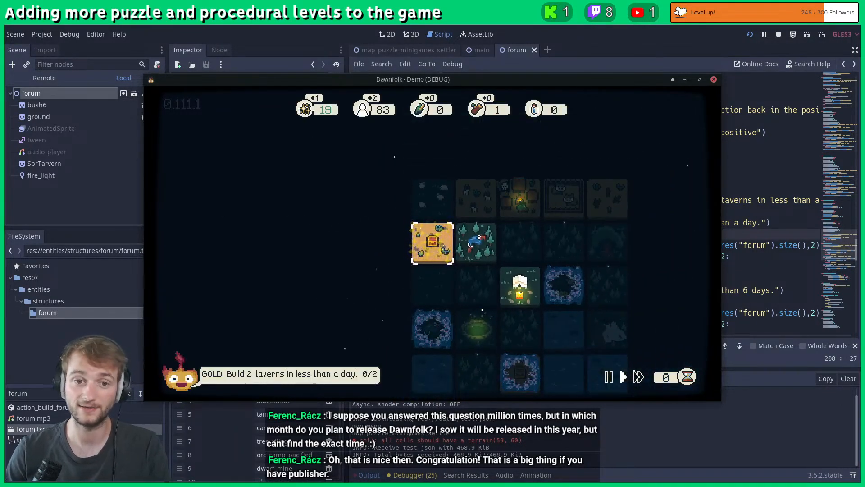
- Clear the mist from the forest tiles directly north and northeast of the camp and the one two tiles east of it
key(Right)
key(space)
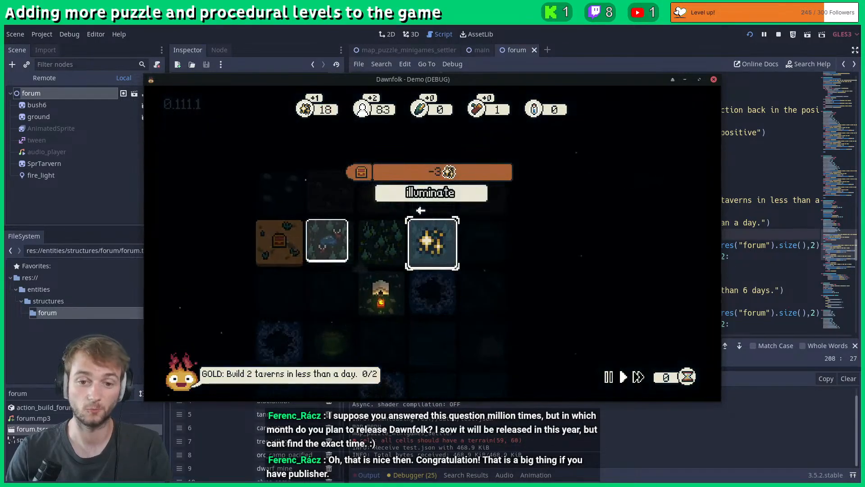
key(space)
key(Right)
key(Down)
key(space)
key(space)
- Clear the mist from the top-row tile one column east of the camp
key(Left)
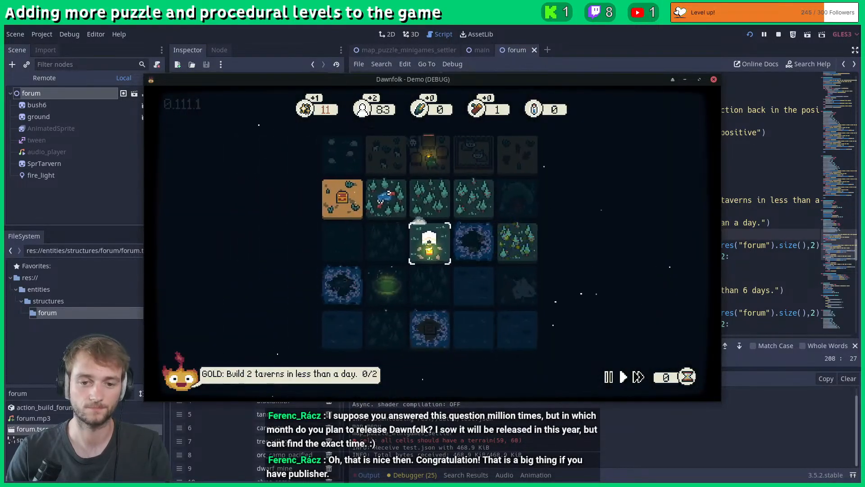
key(Up)
key(Right)
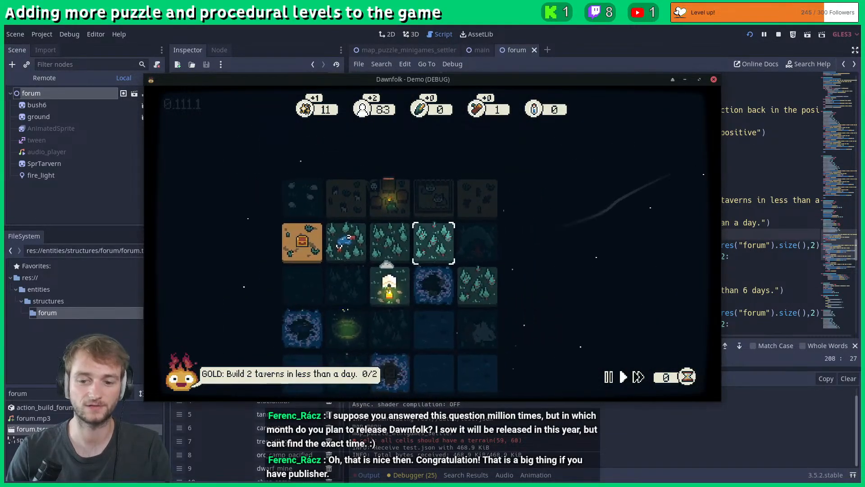
key(Up)
key(space)
key(space)
key(Down)
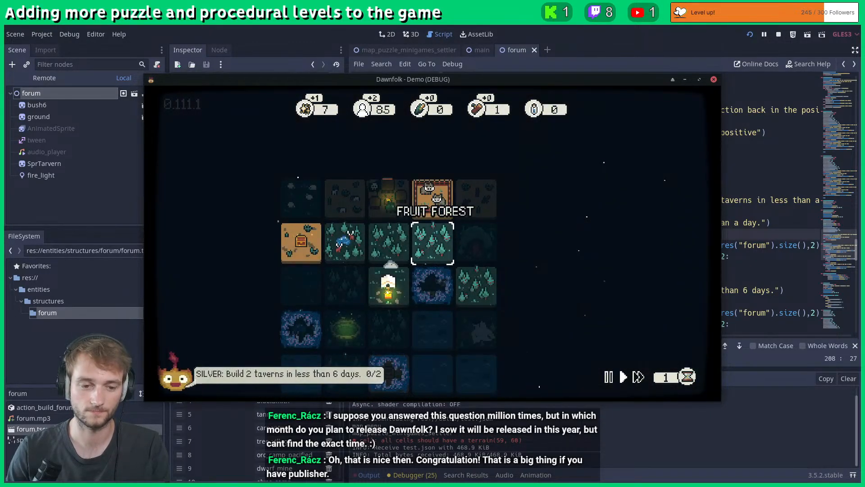
- Open the treasure at the west end of the row above the camp
key(Left)
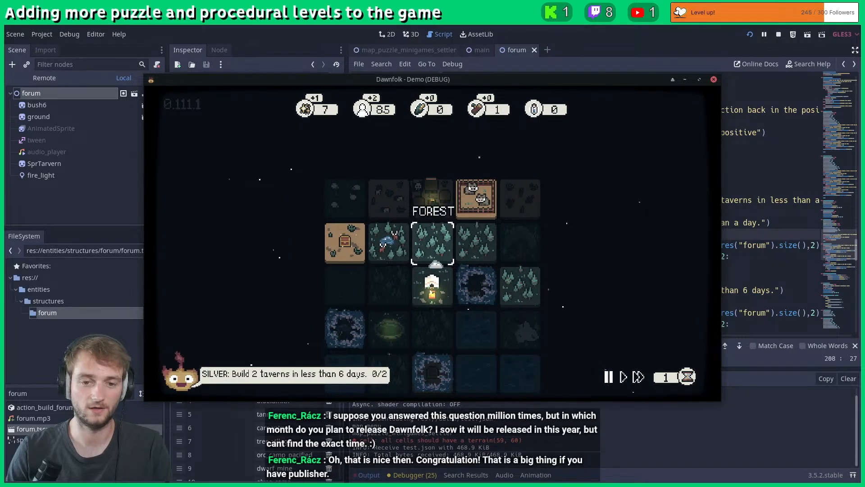
key(Left)
key(Left)
key(space)
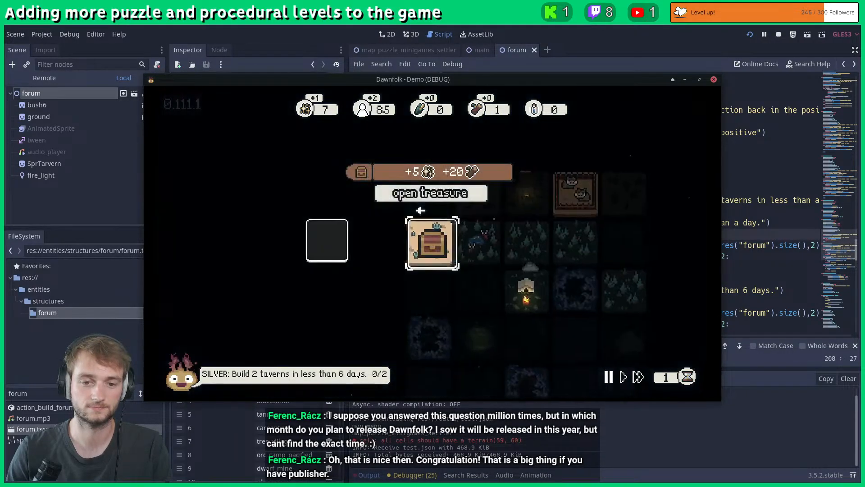
key(Left)
key(Right)
key(Right)
- Leave the forest's chop action and upgrade the camp to a house
key(space)
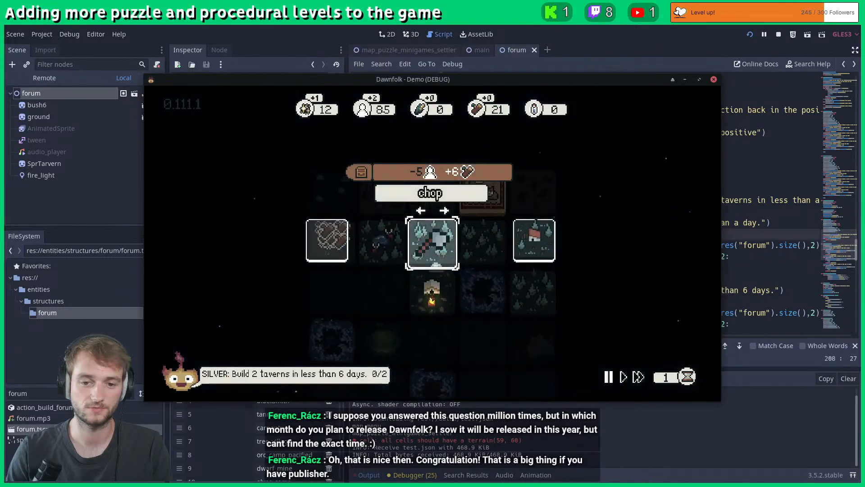
key(Escape)
key(Down)
key(space)
key(Escape)
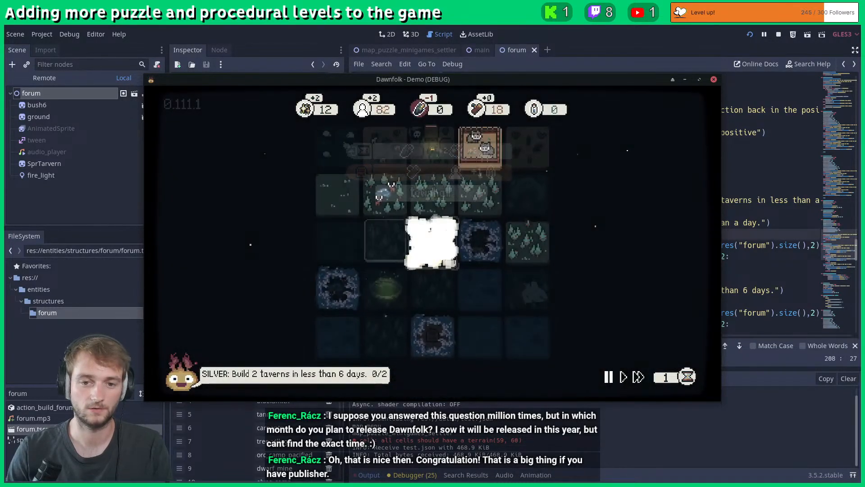
- Chop the forest directly north of the camp by playing the chopping minigame
key(Up)
key(space)
key(space)
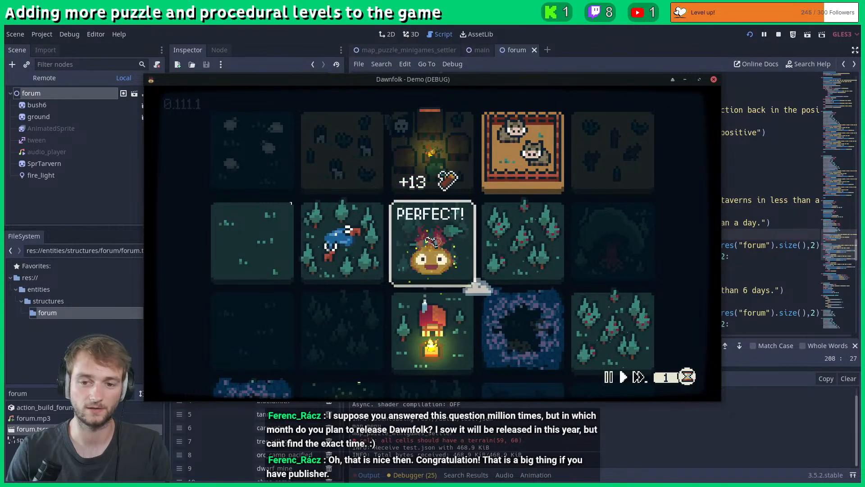
- Gather food from the fruit forest northeast of the camp and chop its trees, playing both minigames
key(Right)
key(space)
key(space)
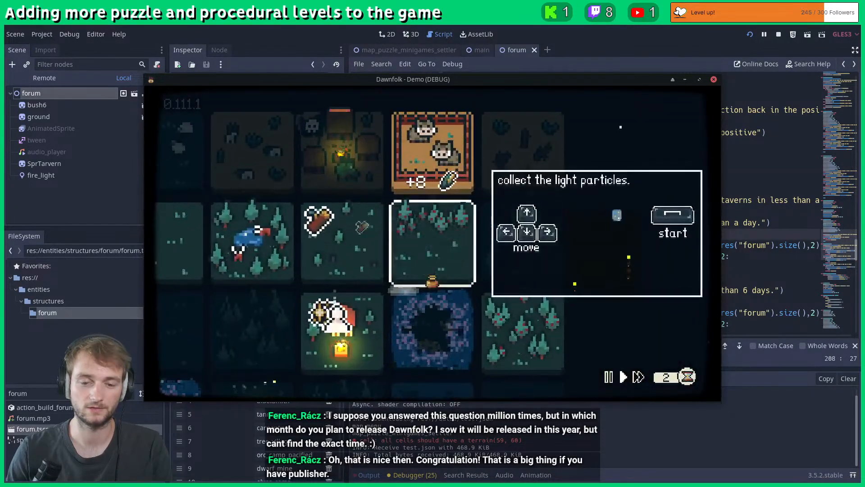
key(space)
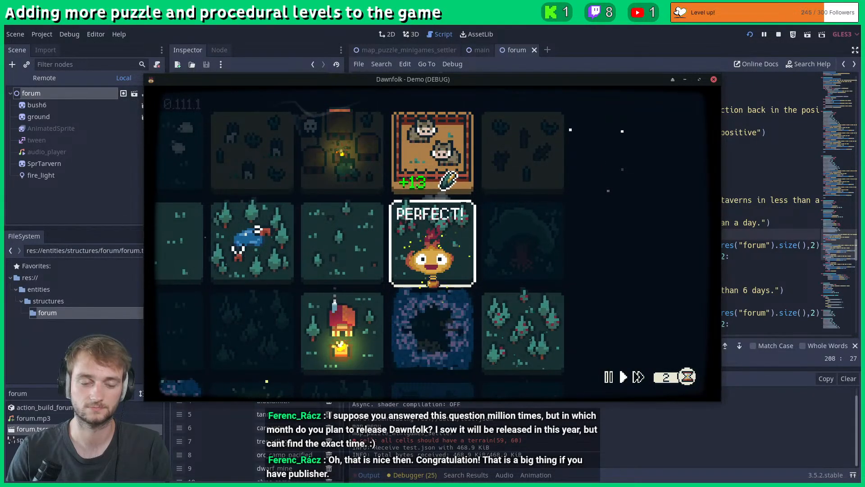
key(space)
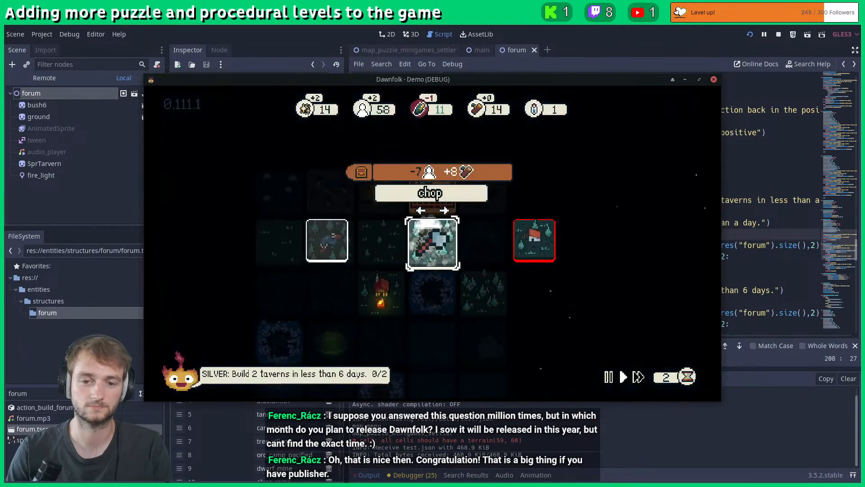
key(space)
key(space)
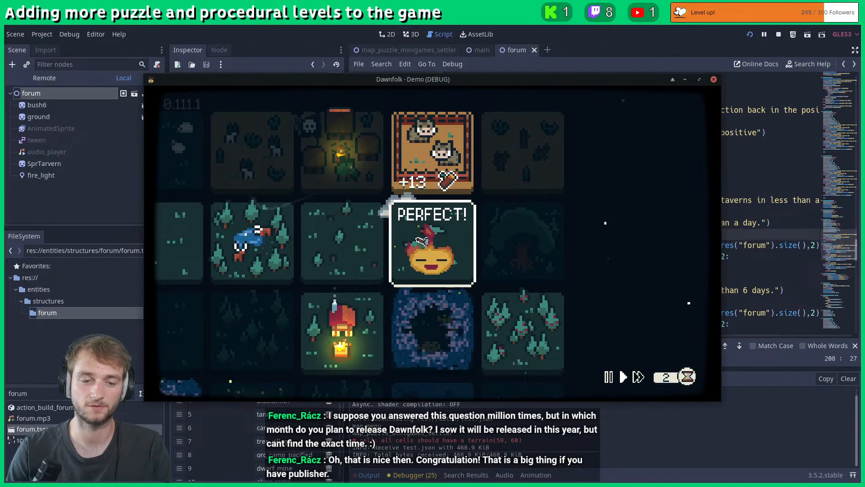
- Hunt in the forest northwest of the camp, shooting the running prey in the minigame
key(Left)
key(Left)
key(space)
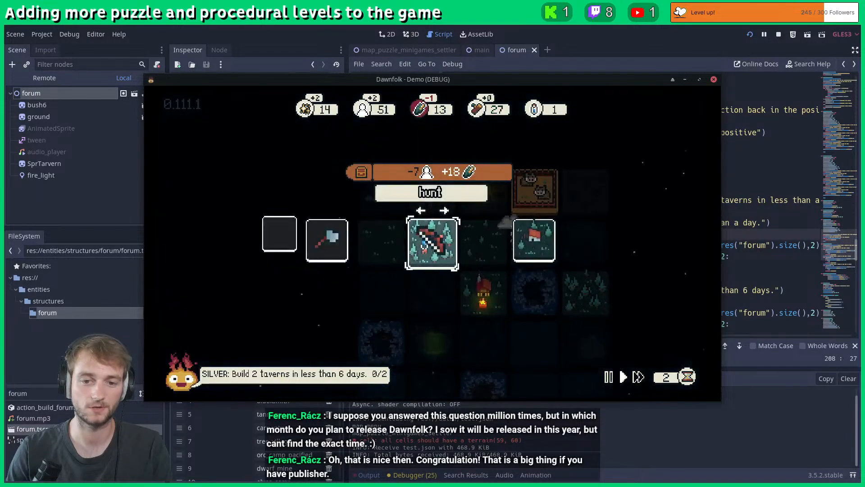
key(space)
key(space)
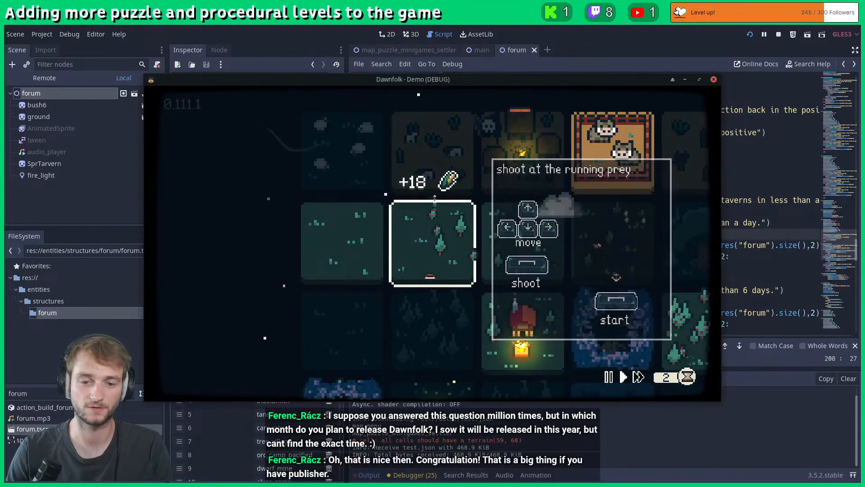
key(Left)
key(space)
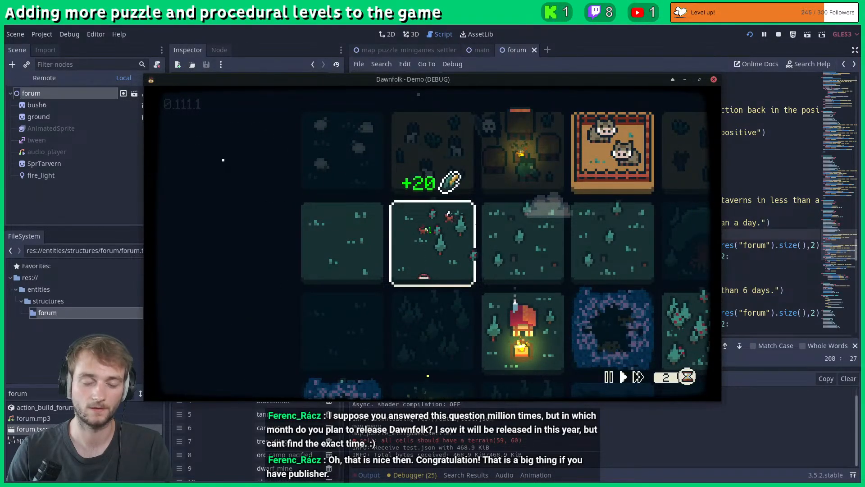
key(space)
key(Right)
key(Left)
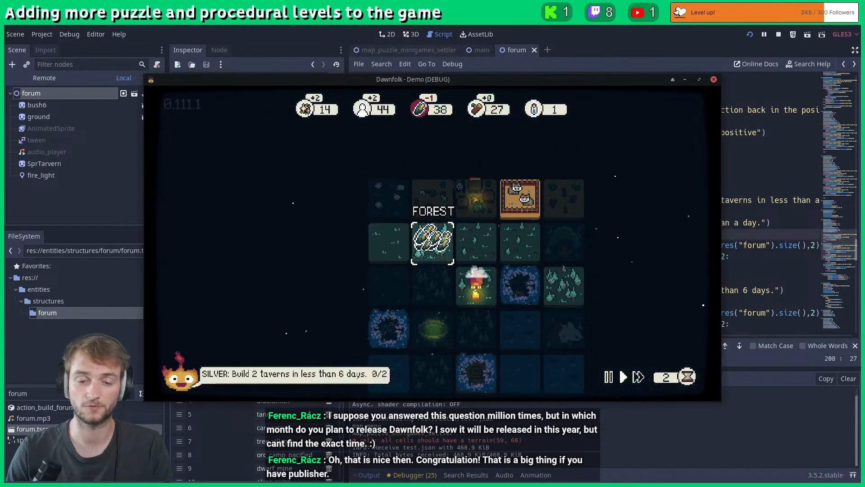
- Chop the forest northwest of the camp by playing the chopping minigame
key(Right)
key(space)
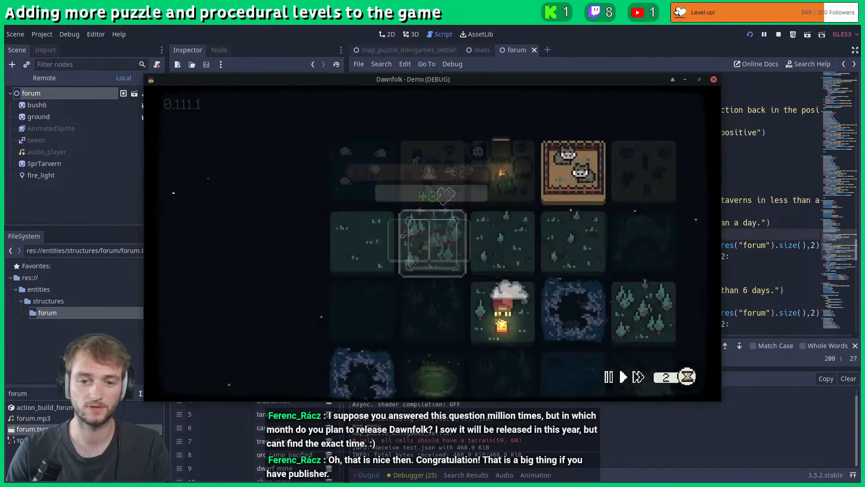
key(space)
key(space)
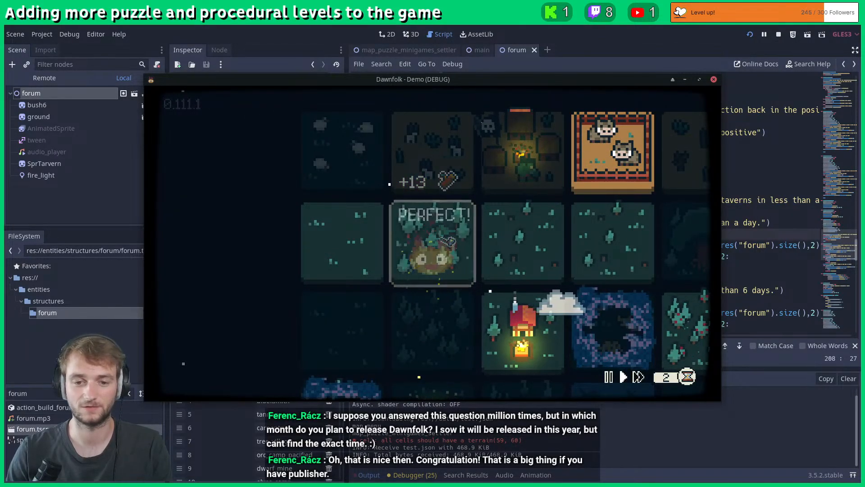
- Gather food from the fruit forest two tiles east of the camp and chop its trees
key(Right)
key(Right)
key(Right)
key(Down)
key(space)
key(space)
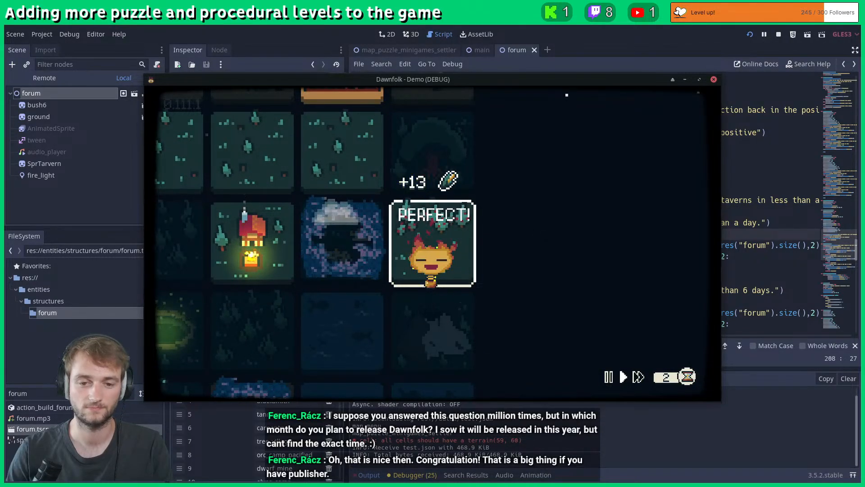
key(space)
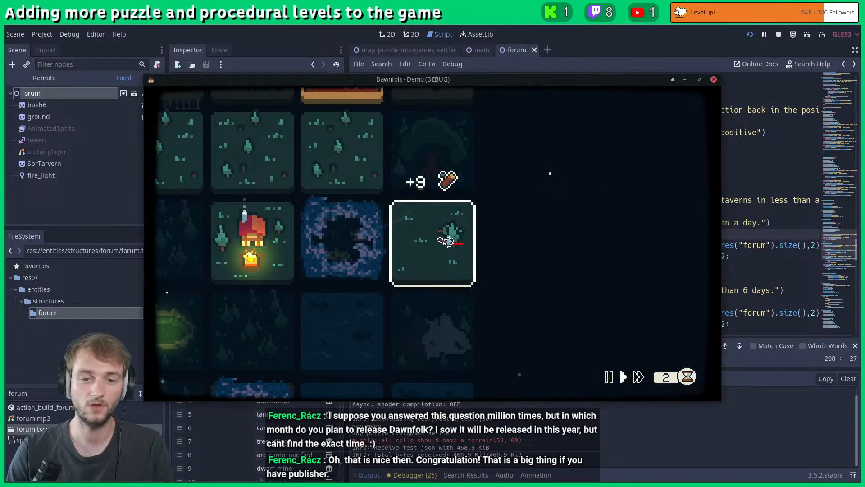
- Collect the food from the animal tile in the top row, one column east of the camp
key(Left)
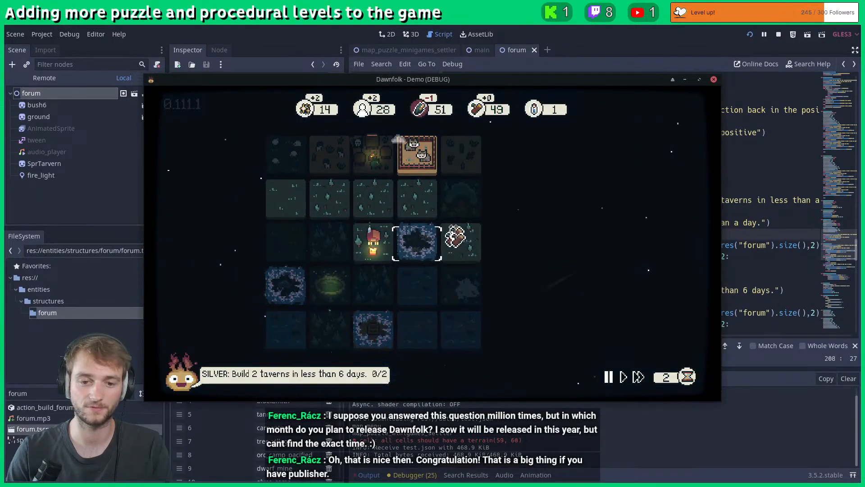
key(Up)
key(Up)
key(space)
key(Right)
key(space)
key(Down)
key(Down)
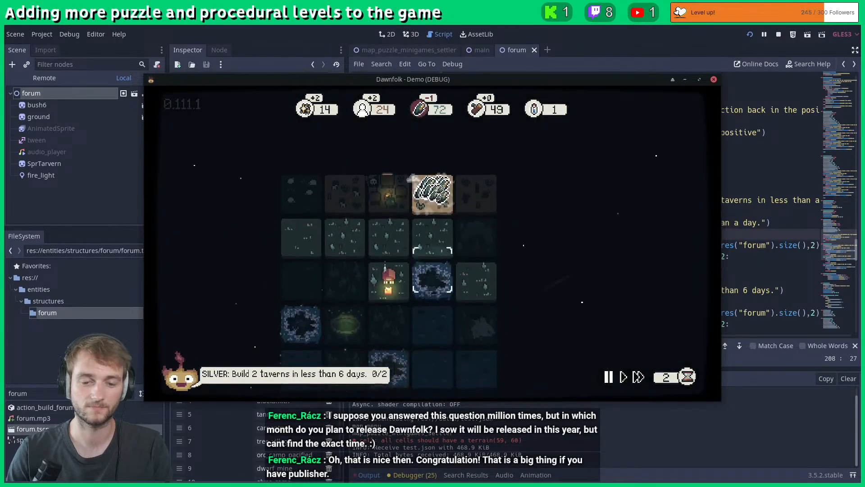
key(Left)
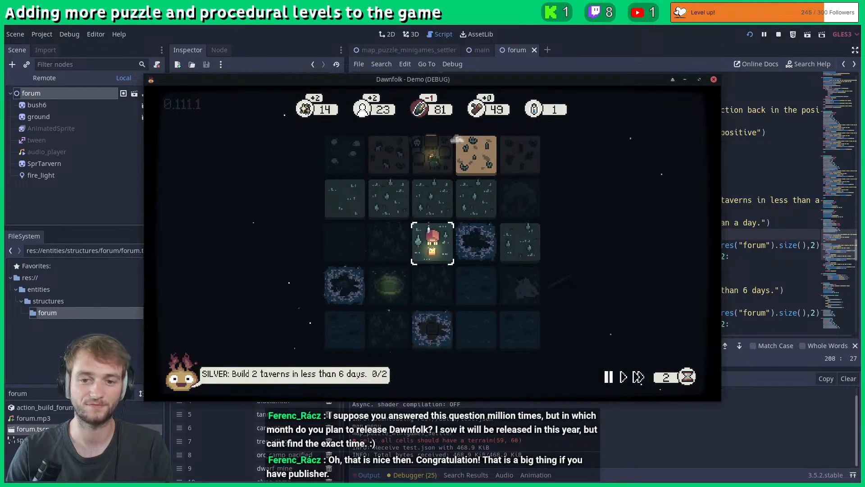
key(space)
key(Up)
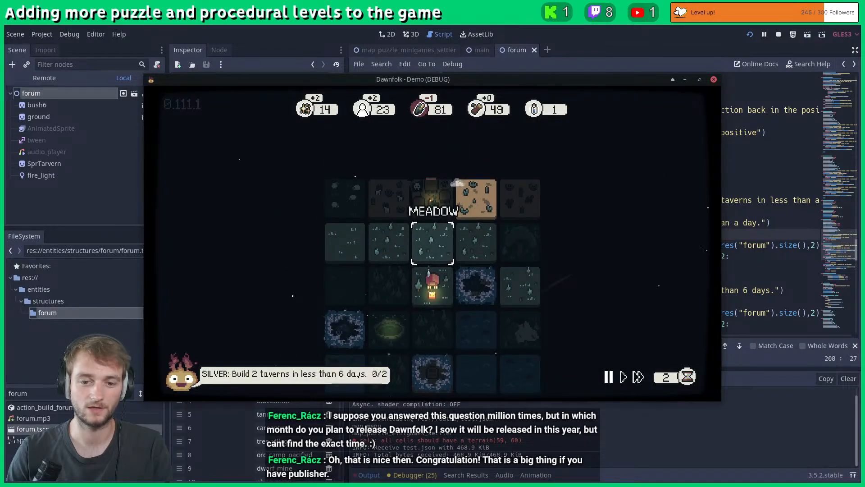
- Clear the mist from the water tile southeast of the camp and do bow fishing there
key(Down)
key(Right)
key(Down)
key(space)
key(space)
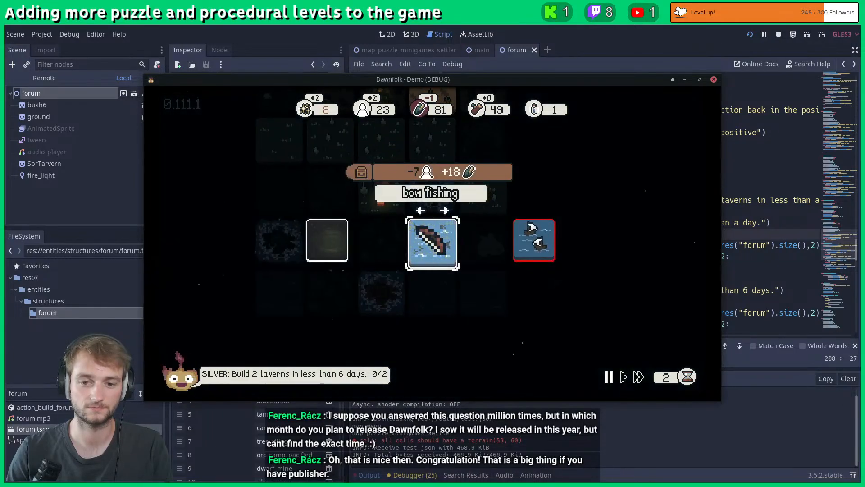
key(space)
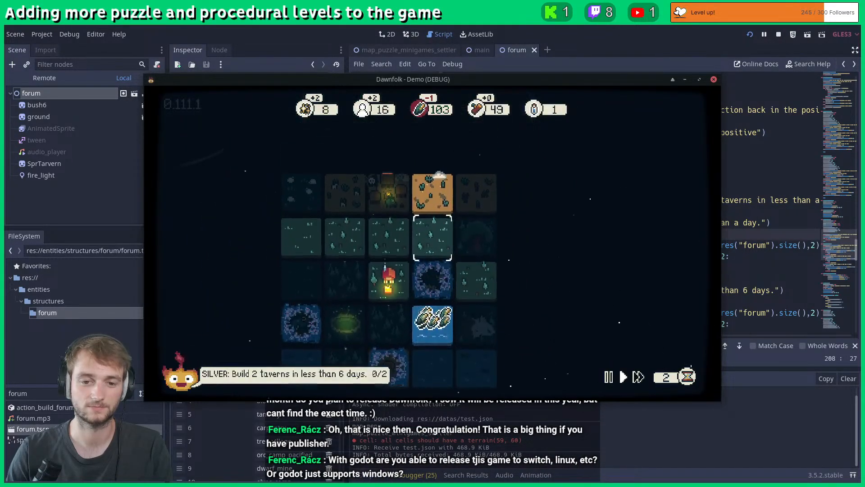
- Build tents on the meadow directly north of the camp and a tavern on the meadow northwest of it
key(Left)
key(space)
key(space)
key(Left)
key(space)
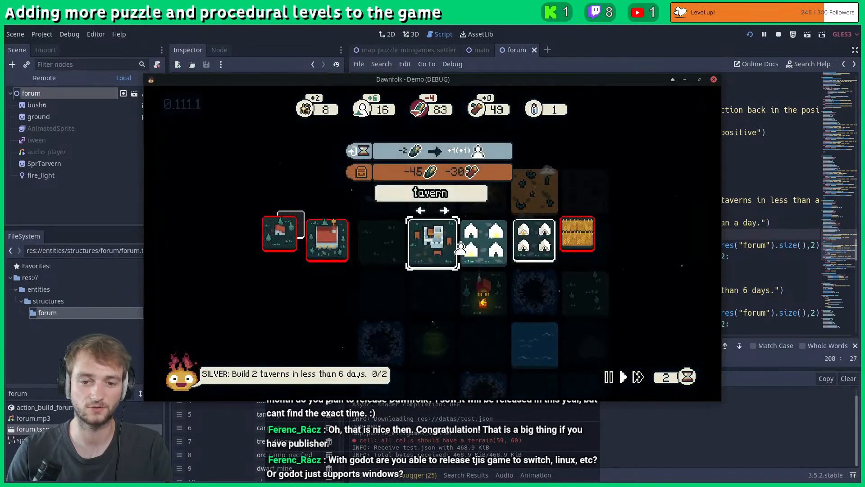
- Try to build a second tavern on the meadow northeast of the camp
key(space)
key(Right)
key(Right)
- Upgrade the tents directly north of the camp to the building offered right after the tannery
key(space)
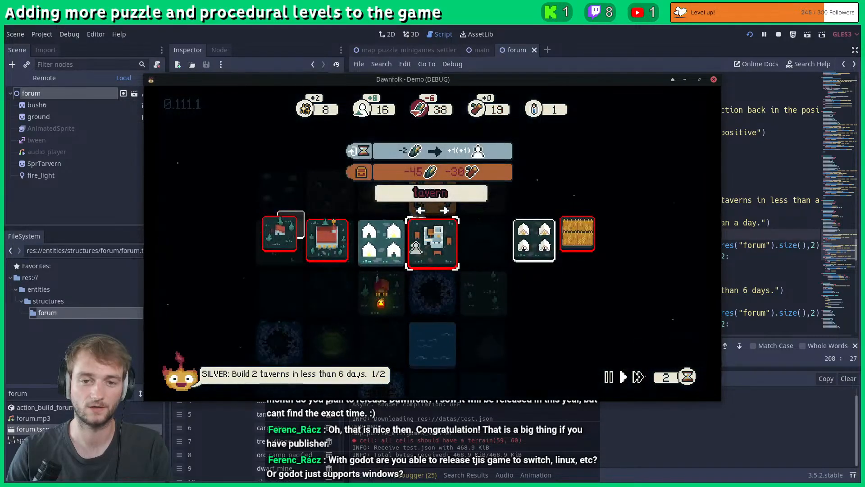
key(Escape)
key(Left)
key(space)
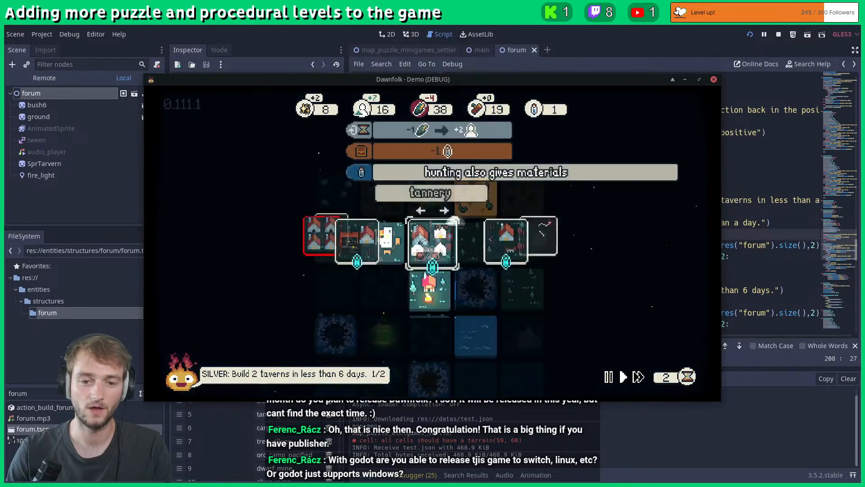
key(Right)
- Check the tavern's building cost again on the meadow northeast of the camp
key(space)
key(Right)
key(space)
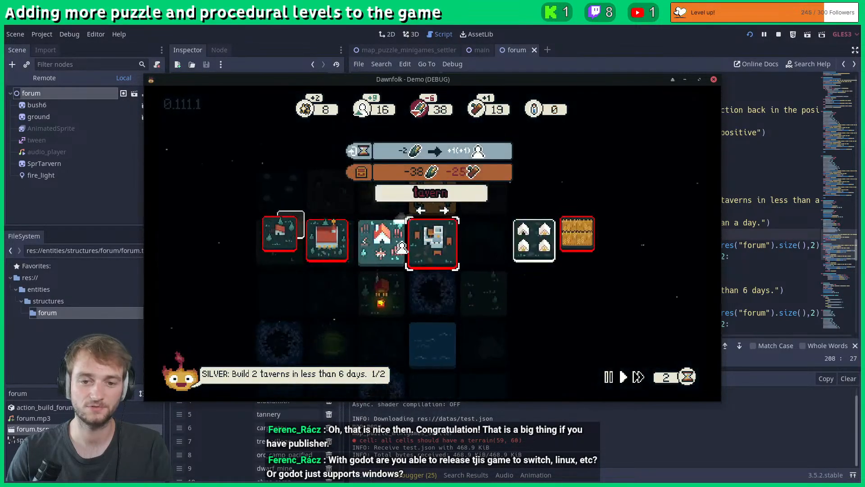
key(Escape)
- Clear the mist from the forest tile directly south of the camp and chop its trees
key(Down)
key(Down)
key(Left)
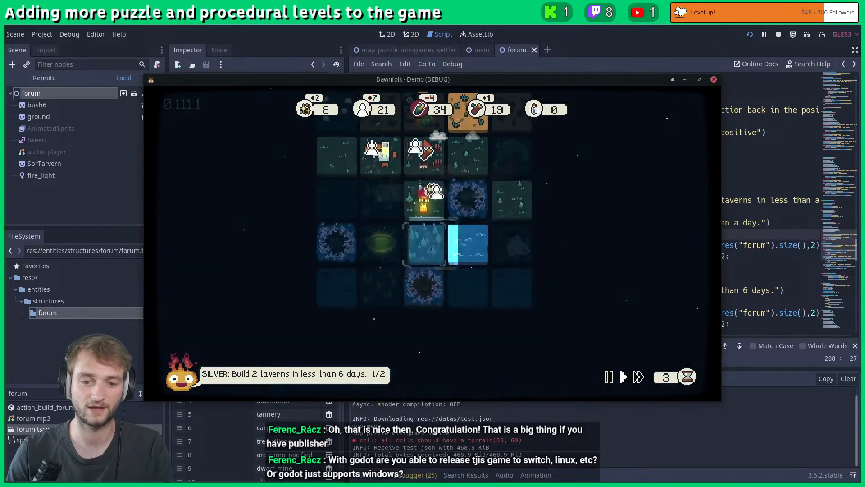
key(space)
key(space)
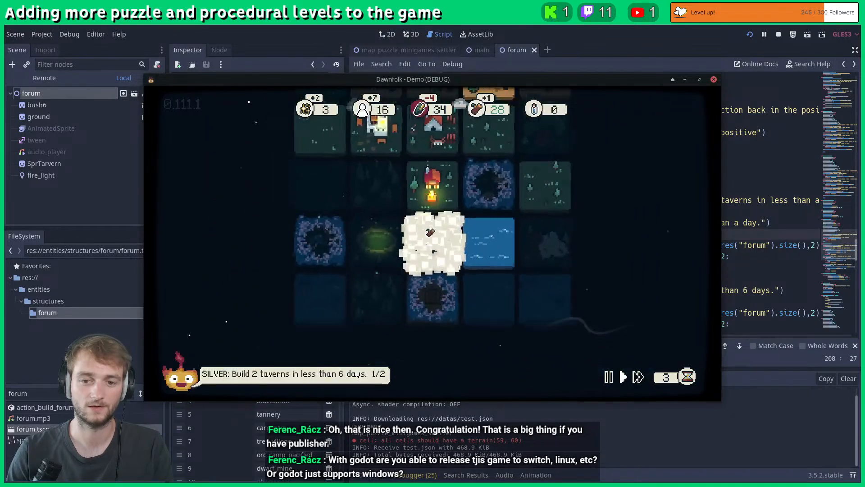
- Retry the tavern on the meadow northeast of the camp and return to the camp
key(Up)
key(Up)
key(Right)
key(space)
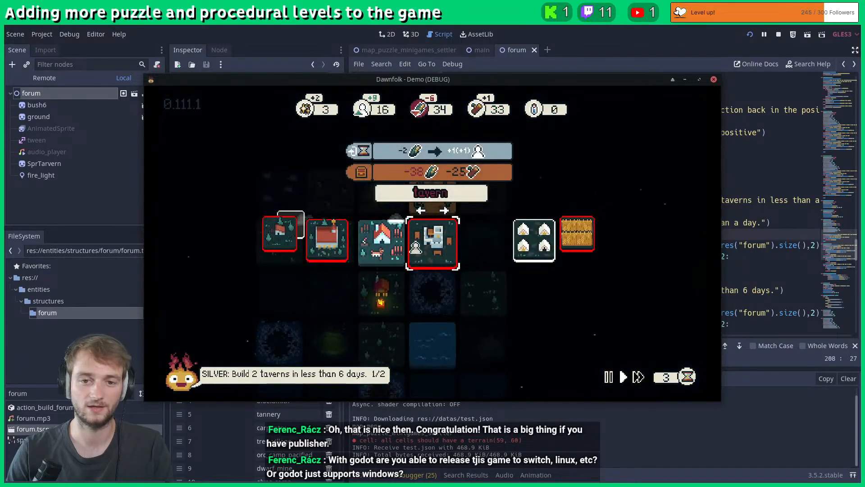
key(Escape)
key(Left)
key(Down)
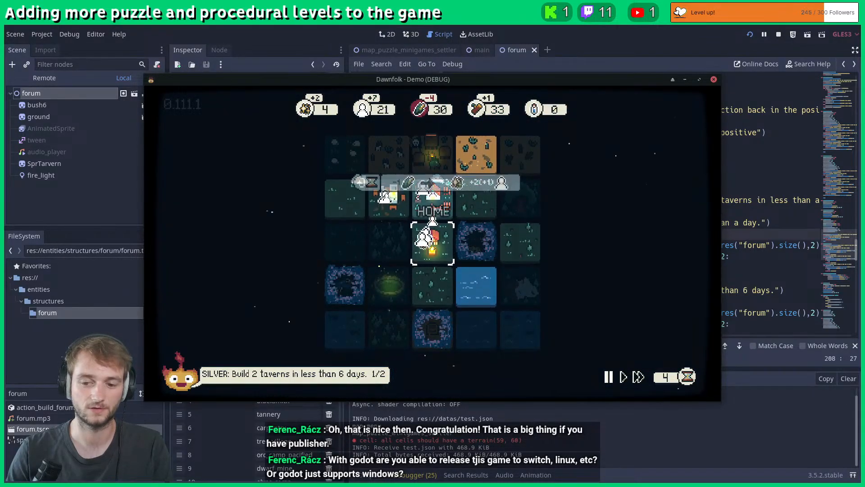
- Inspect the dark mist tile in the top row, directly north of the first tavern, and return to the camp
key(Left)
key(Up)
key(Up)
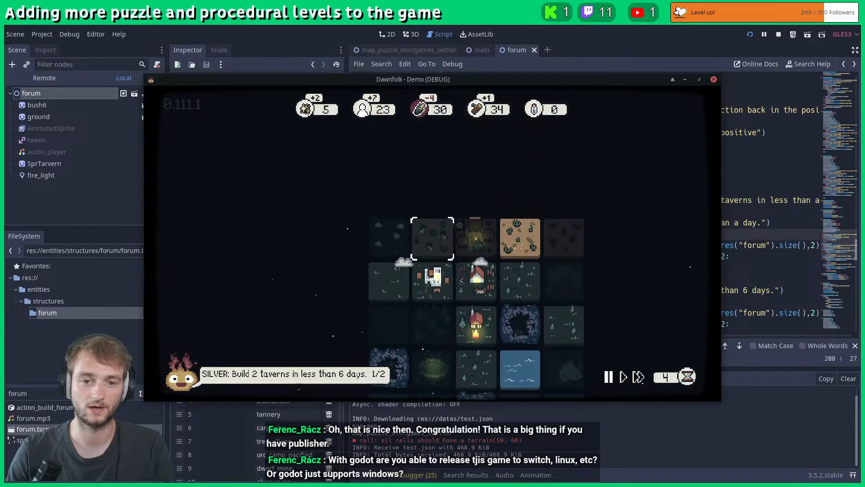
key(space)
key(Escape)
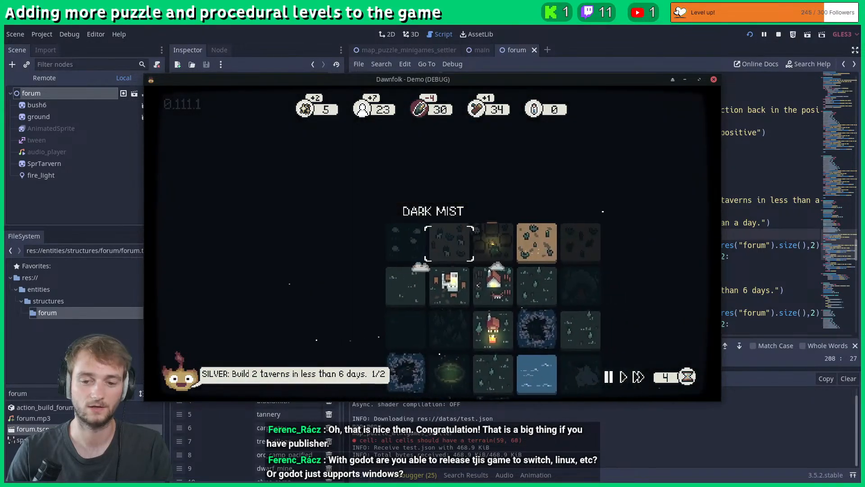
key(Down)
key(Right)
key(Down)
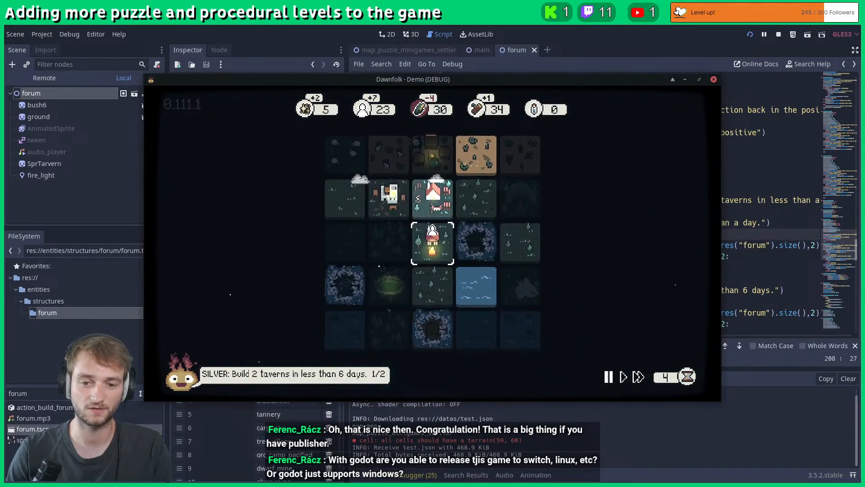
- Apply the Get Rich! cheat and build the second tavern on the meadow northeast of the camp
key(Right)
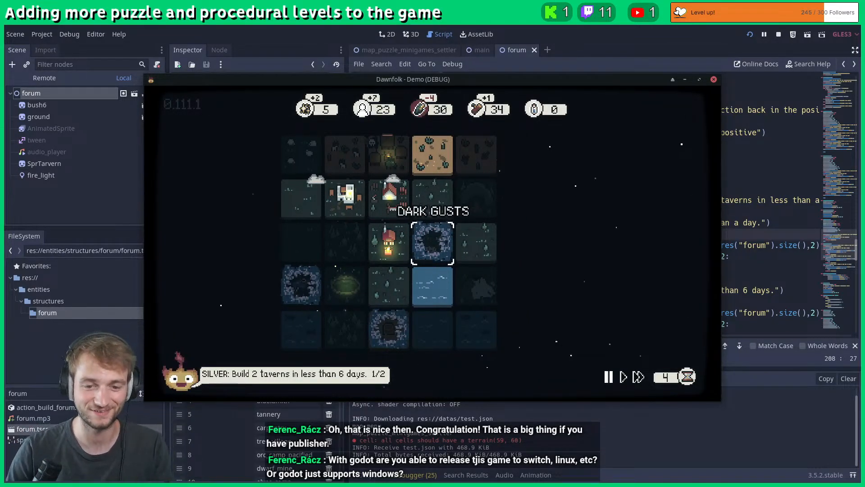
key(F1)
click(267, 150)
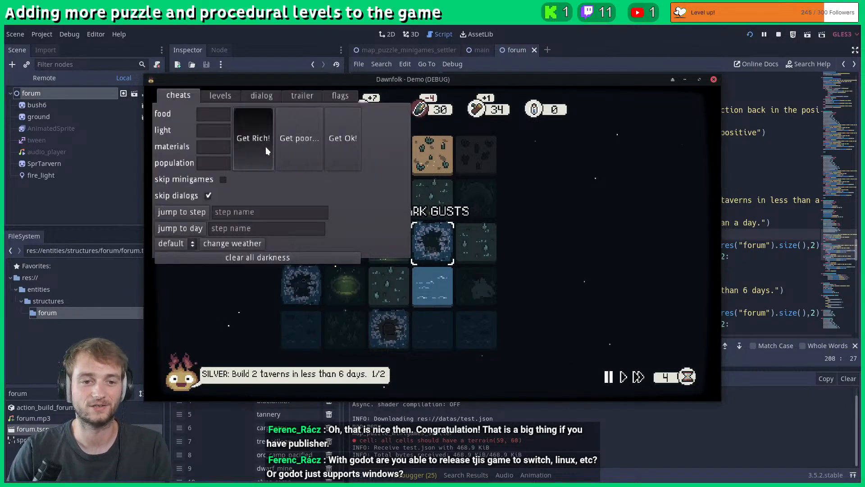
key(Up)
key(Return)
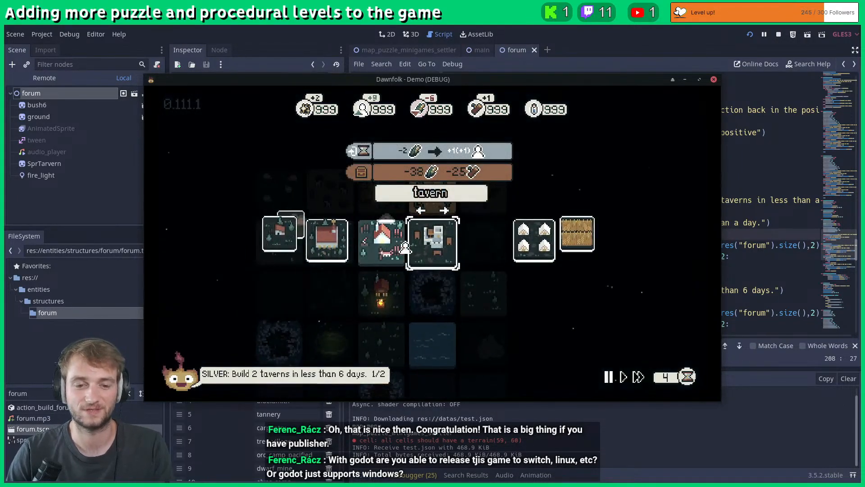
key(Return)
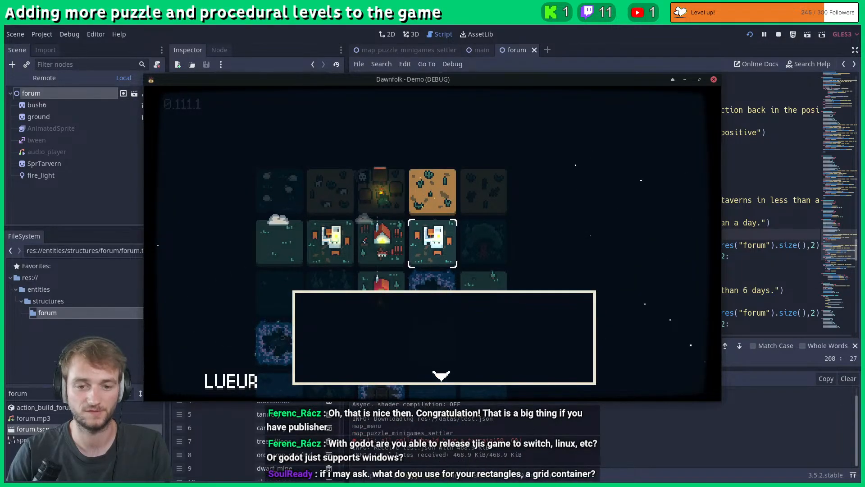
- Turn off the skip dialogs cheat so the end-of-level dialog plays
key(F1)
click(208, 197)
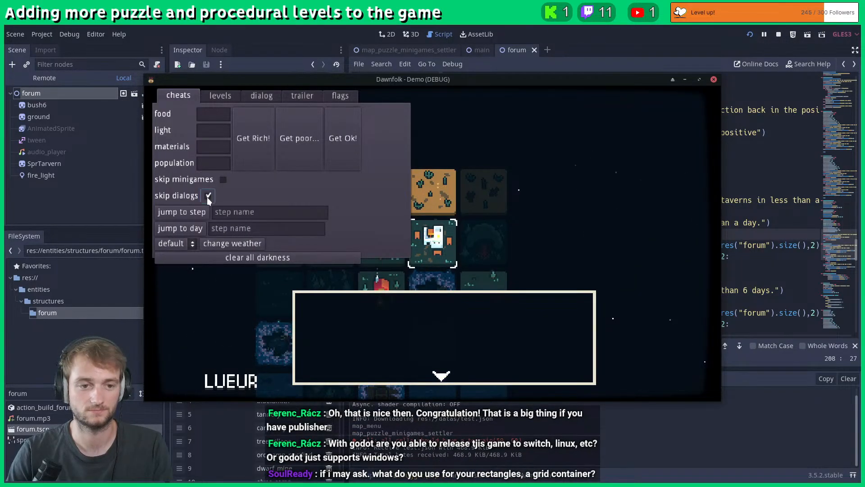
key(F1)
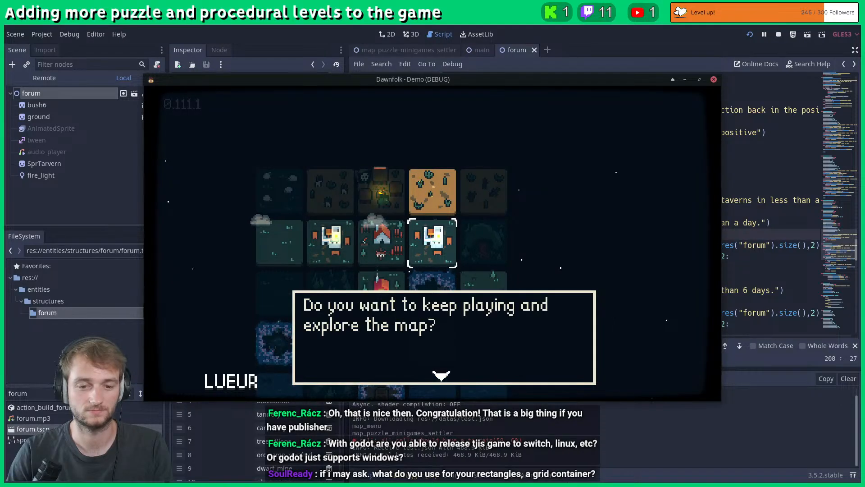
- Choose Continue in the dialog about exploring the map and stop the running game
key(Down)
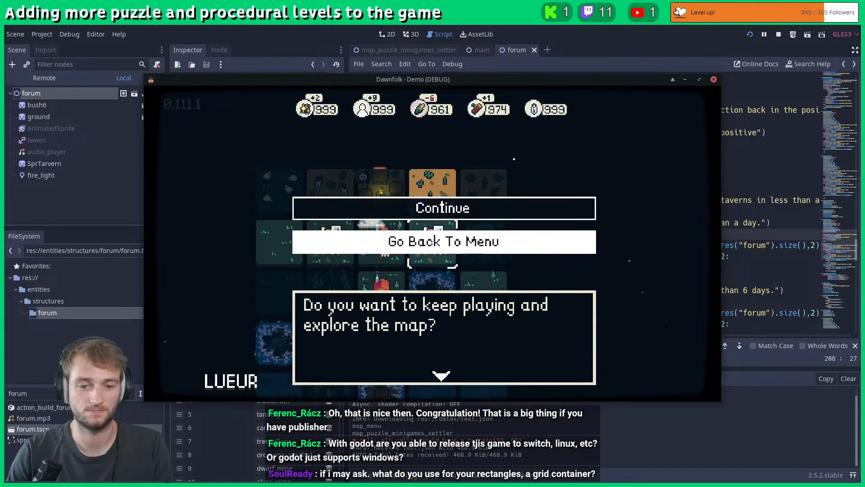
key(Up)
key(Down)
key(Up)
key(Return)
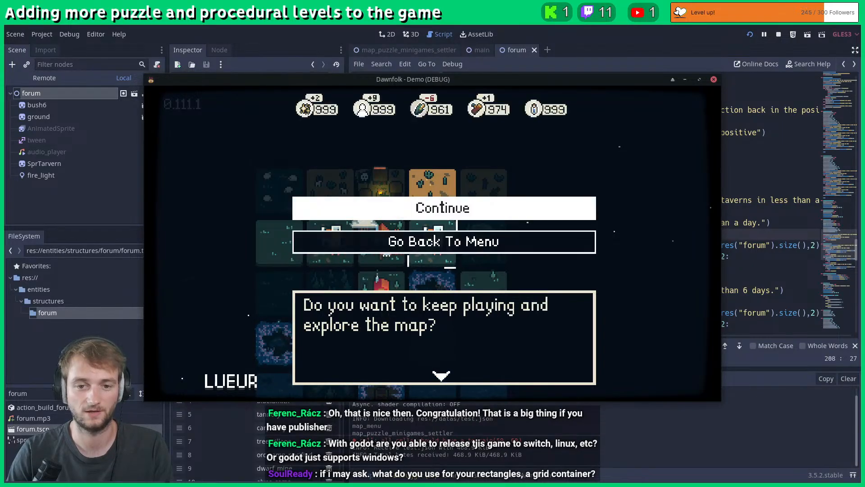
key(Return)
click(784, 35)
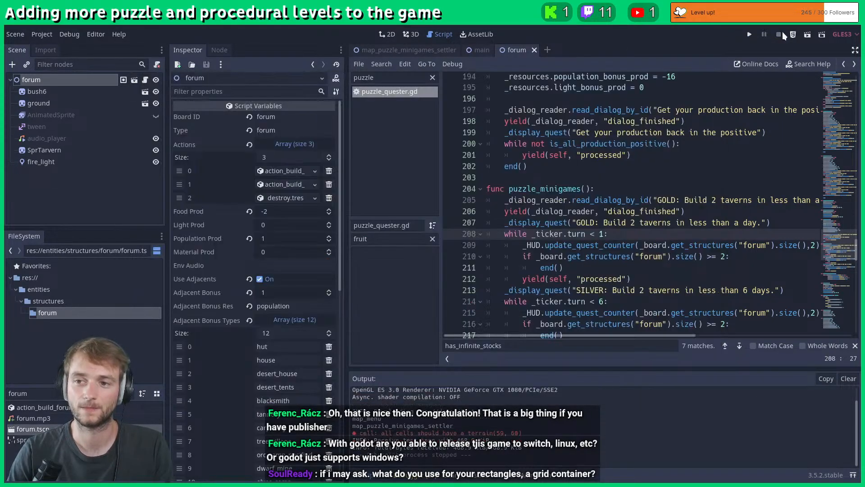
- Add a return line after end() in the gold quest loop of puzzle_minigames
scroll(594, 269, down, 1)
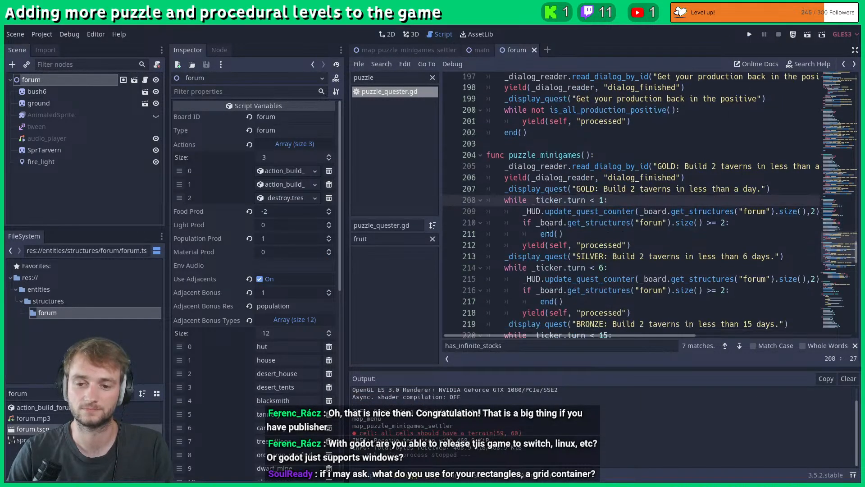
click(575, 233)
key(Return)
text(return)
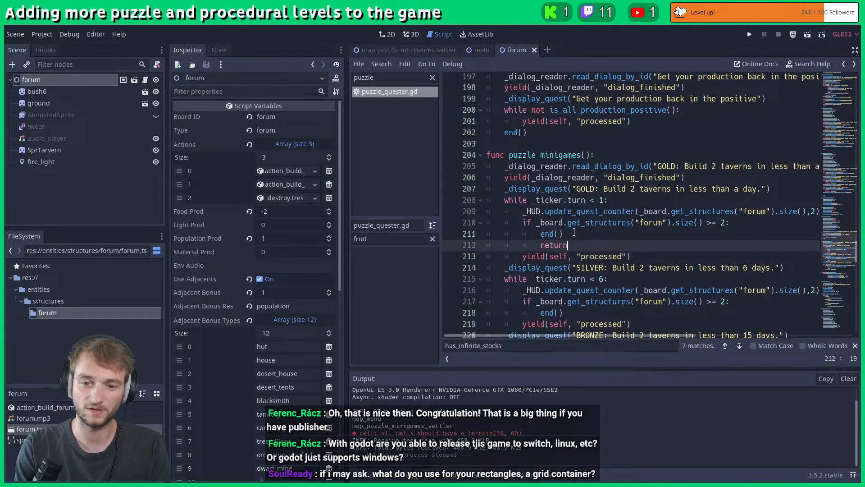
- Copy the return line after end() into the silver and bronze quest loops and save puzzle_quester.gd
drag(578, 247, 541, 245)
key(ctrl+c)
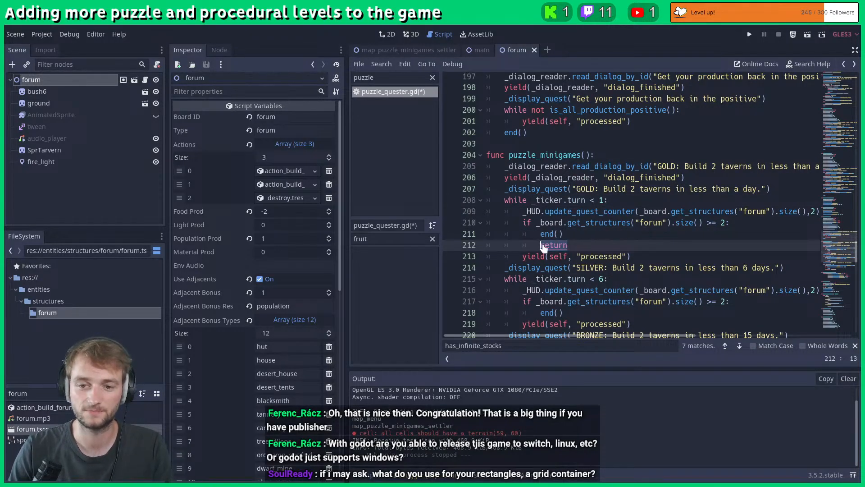
scroll(546, 246, down, 1)
click(573, 279)
key(Return)
key(ctrl+v)
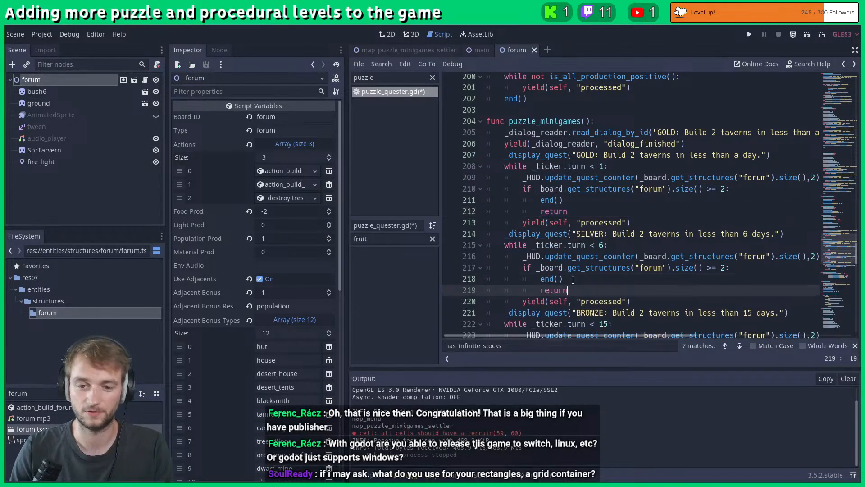
scroll(574, 270, down, 3)
click(576, 255)
key(Return)
key(ctrl+v)
key(ctrl+s)
- Review the remaining functions of puzzle_quester.gd, down to end() and game_over(), and return to the minigames quest code
scroll(577, 262, down, 7)
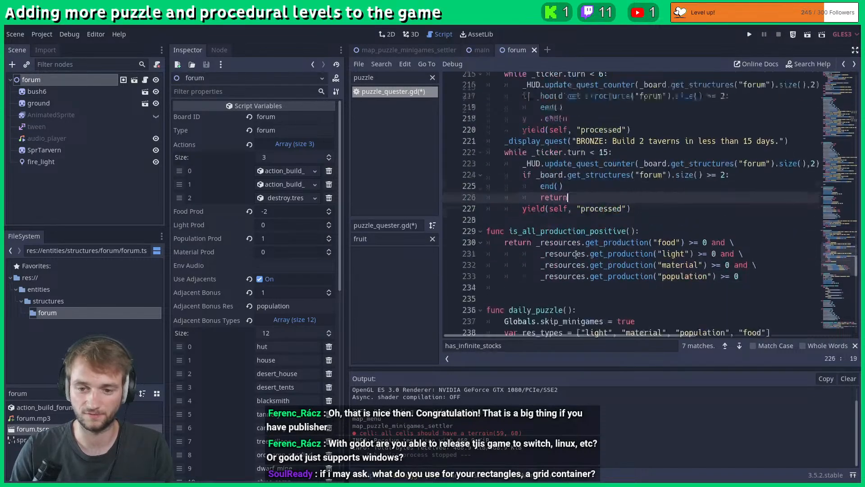
scroll(578, 268, down, 17)
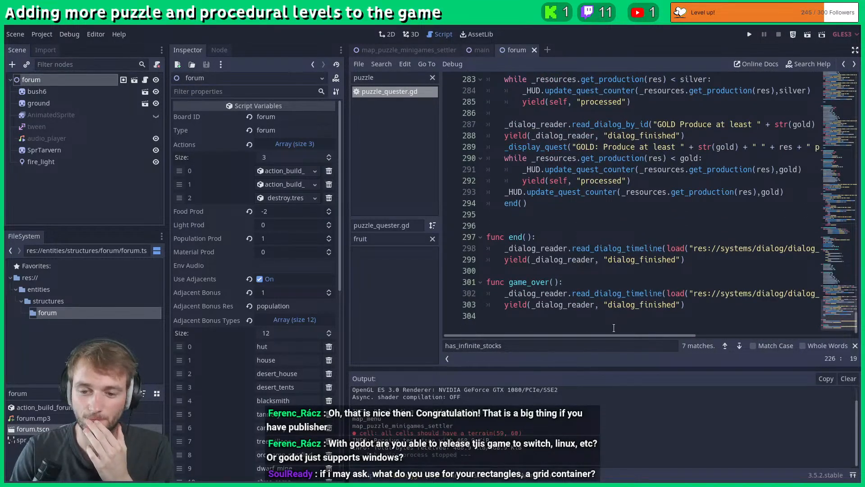
drag(614, 336, 436, 352)
scroll(608, 252, up, 16)
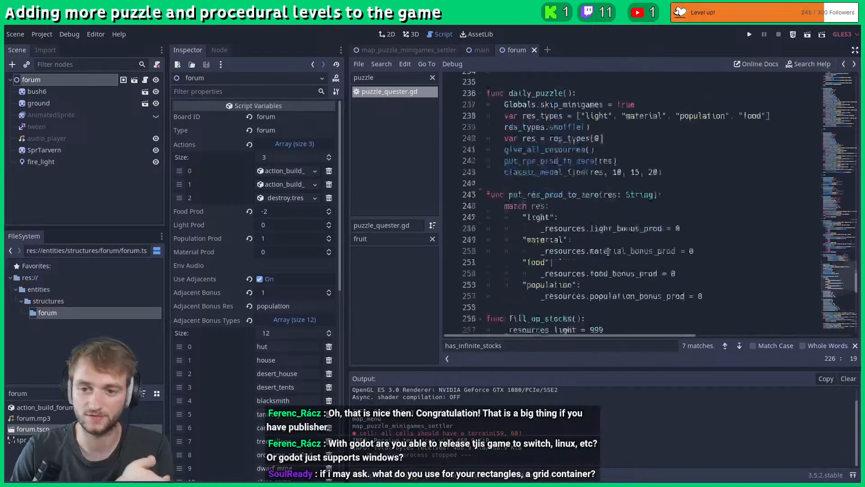
scroll(608, 252, up, 9)
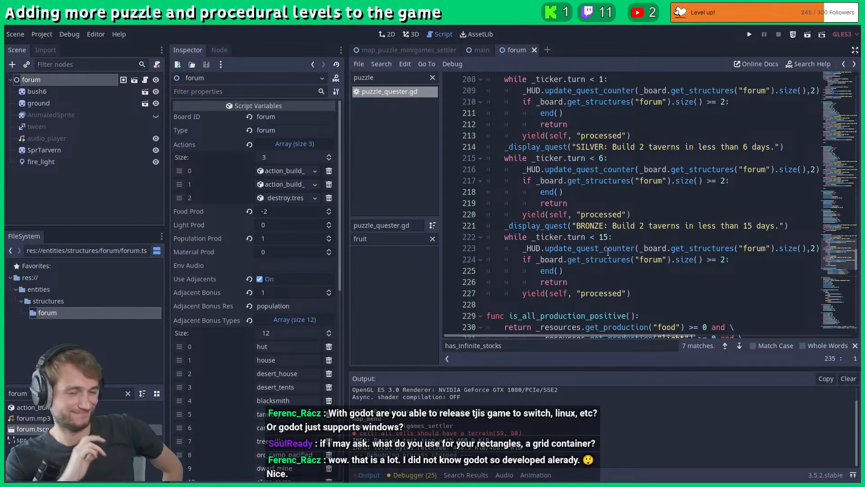
- Switch to the main scene, collapse the Maps node and inspect the Board node's properties
click(481, 50)
scroll(107, 142, down, 2)
scroll(107, 143, up, 5)
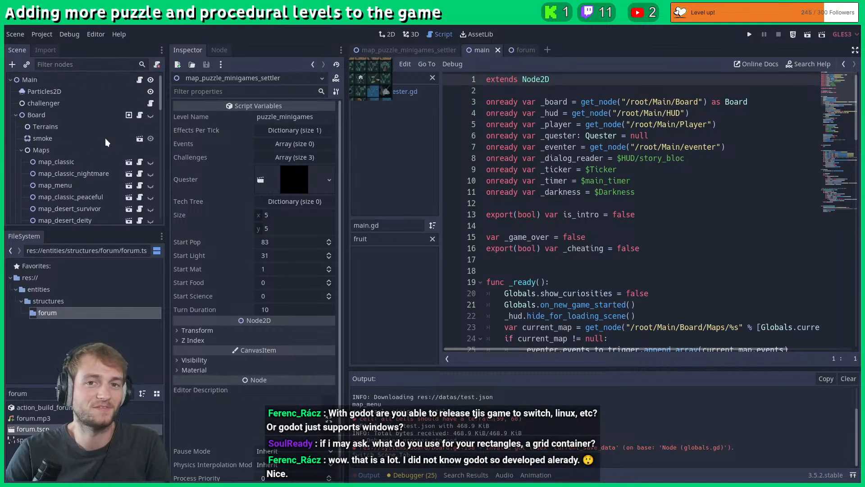
click(21, 151)
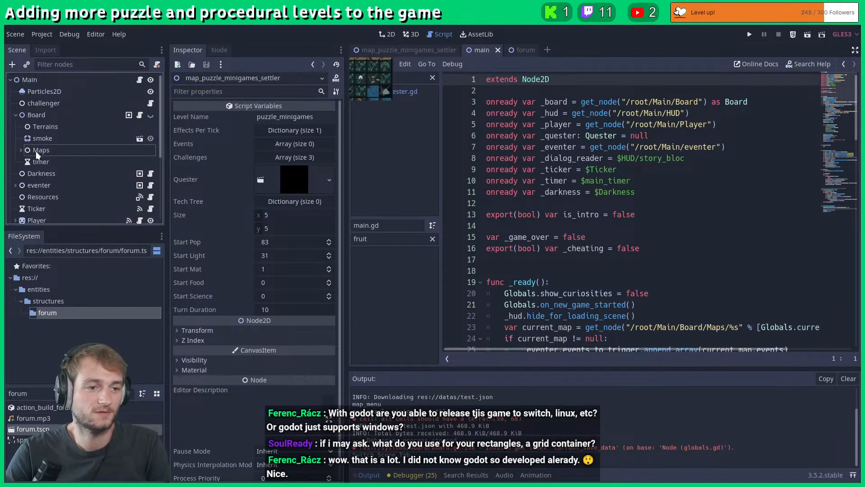
click(29, 115)
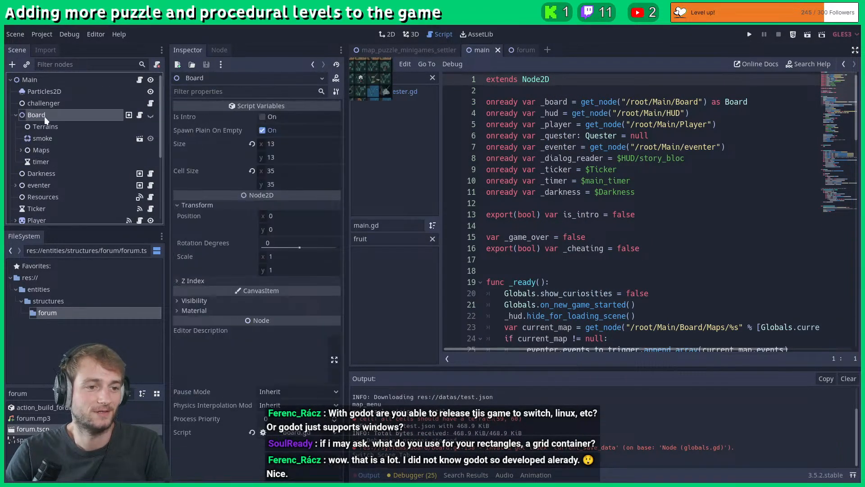
- Run the game and inspect the live Board node under Main in the remote scene tree, expanding its children
click(749, 35)
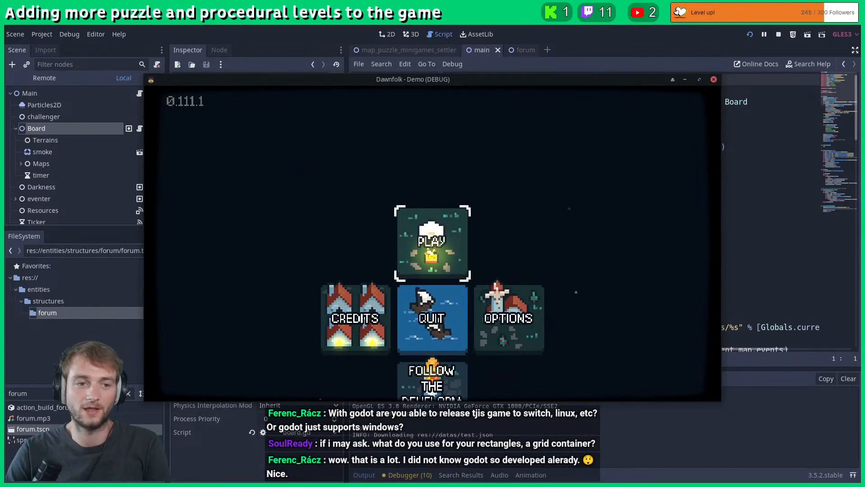
key(Down)
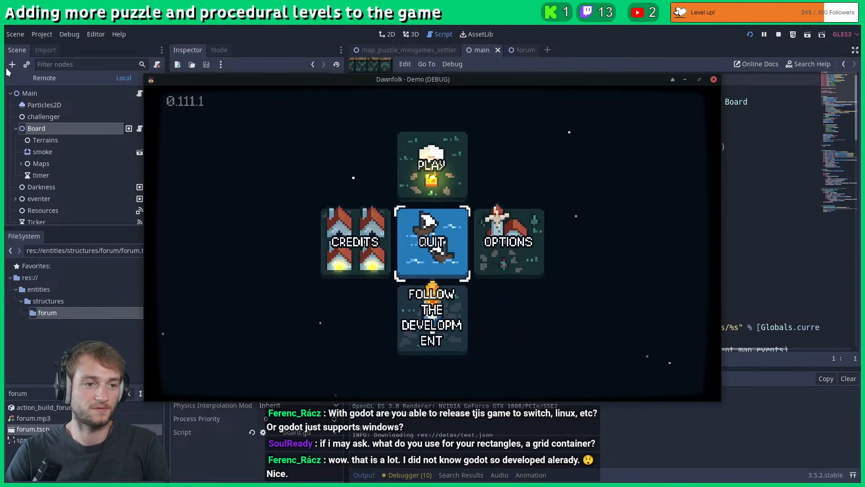
click(50, 79)
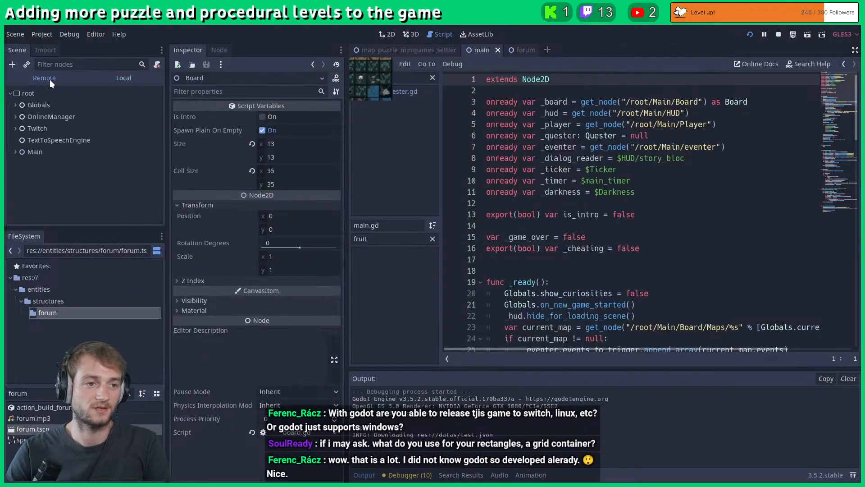
click(15, 152)
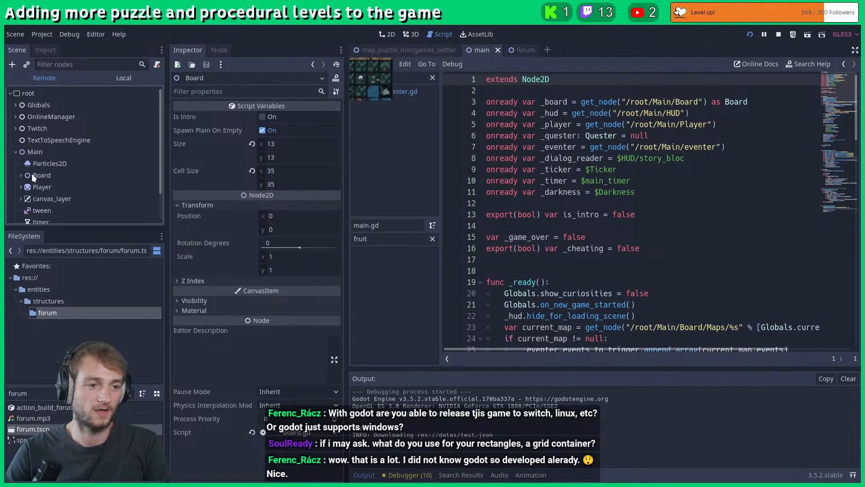
click(31, 175)
click(21, 175)
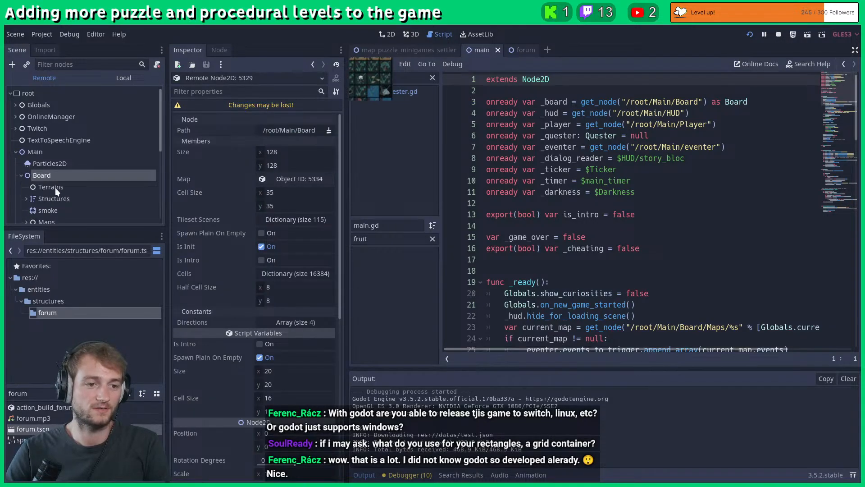
- Expand the live Board's Structures node and inspect its credits, play, quit, options and extras button instances, returning to the Board
scroll(58, 190, down, 3)
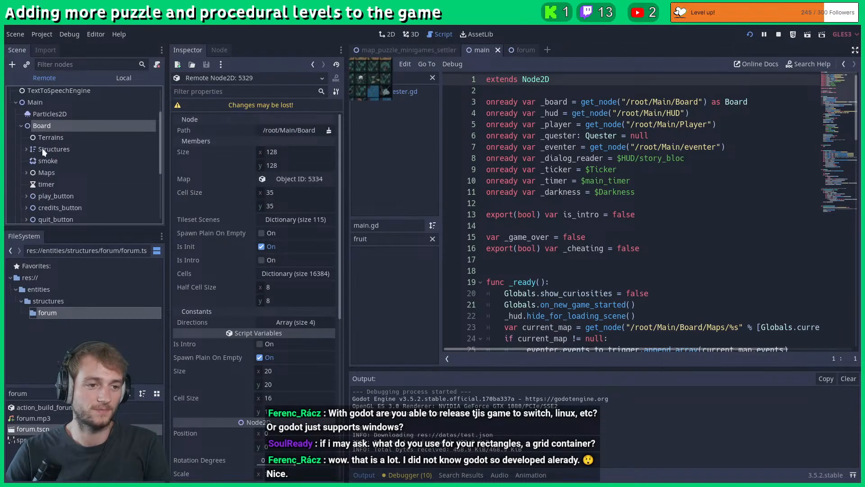
click(26, 150)
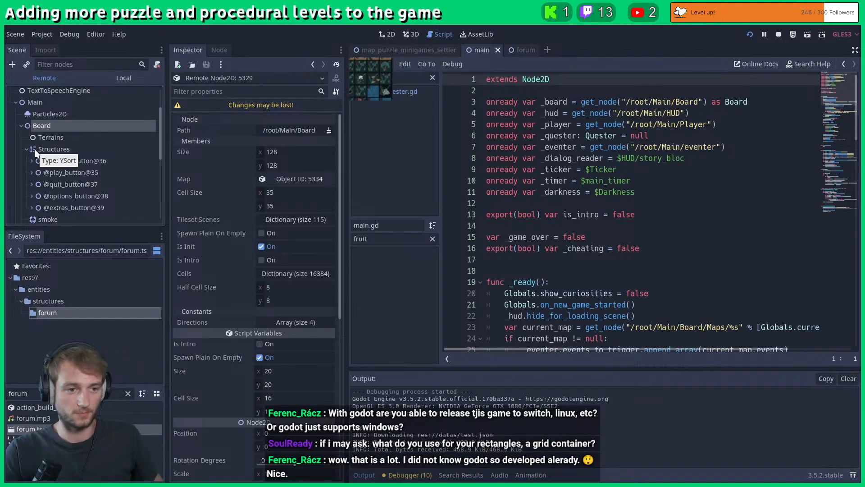
click(71, 164)
click(53, 172)
click(62, 182)
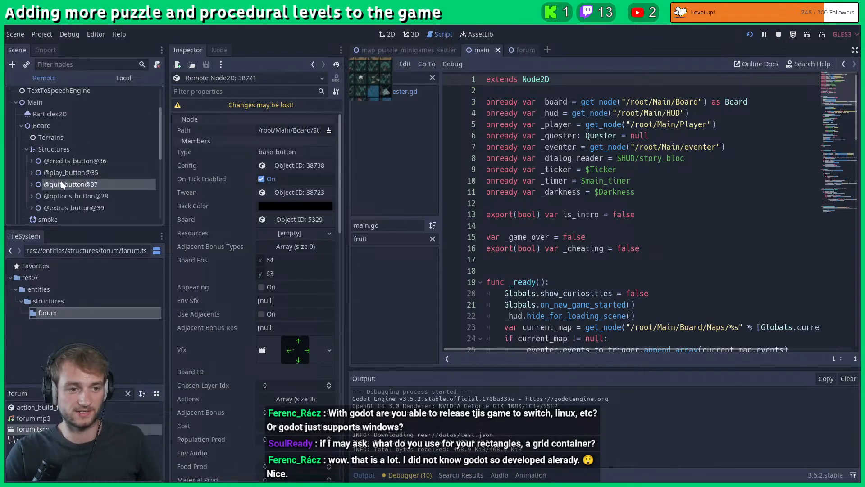
click(62, 193)
click(68, 206)
scroll(65, 198, up, 3)
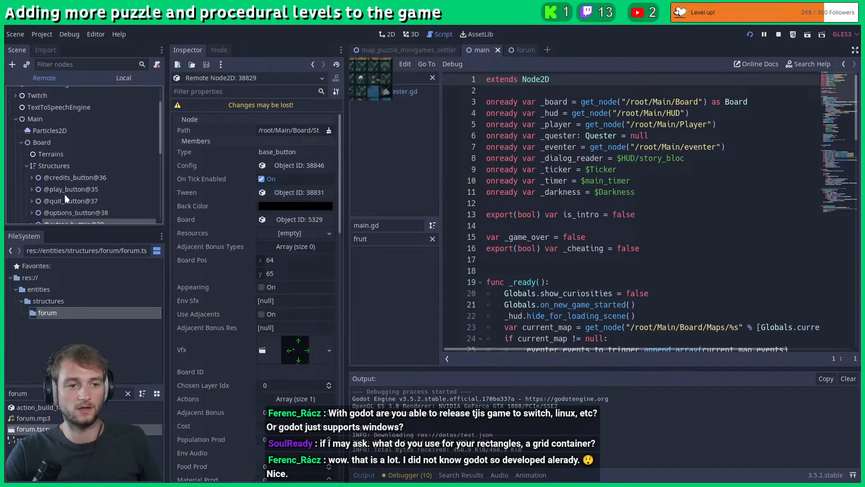
click(67, 175)
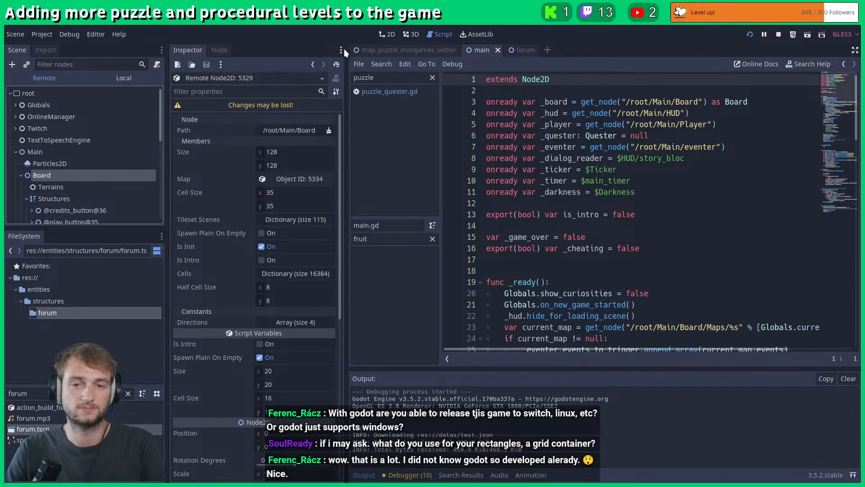
click(547, 123)
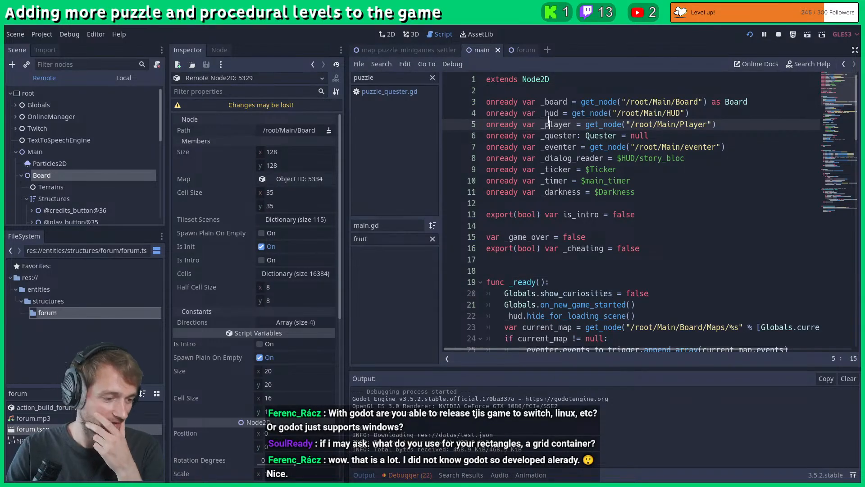
click(588, 123)
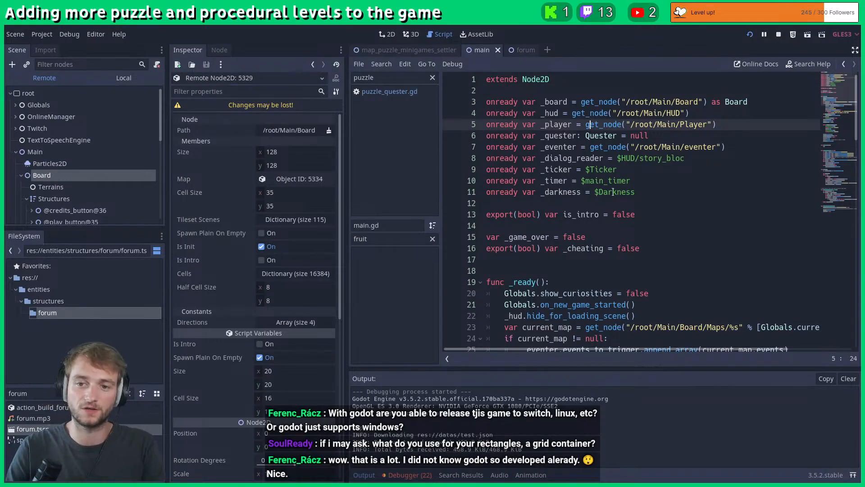
- Switch to GitHub Desktop and review the changes in action.gd, action_collect_fruits.tres and darkness_2.tscn
key(alt+Tab)
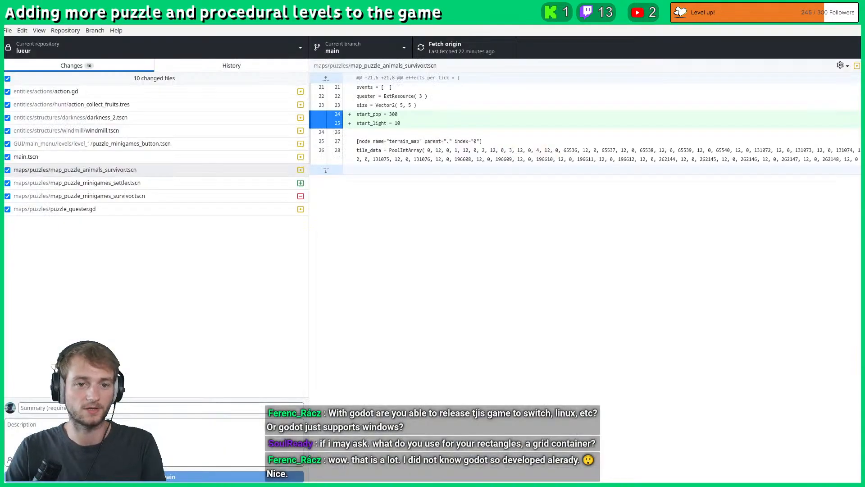
click(70, 91)
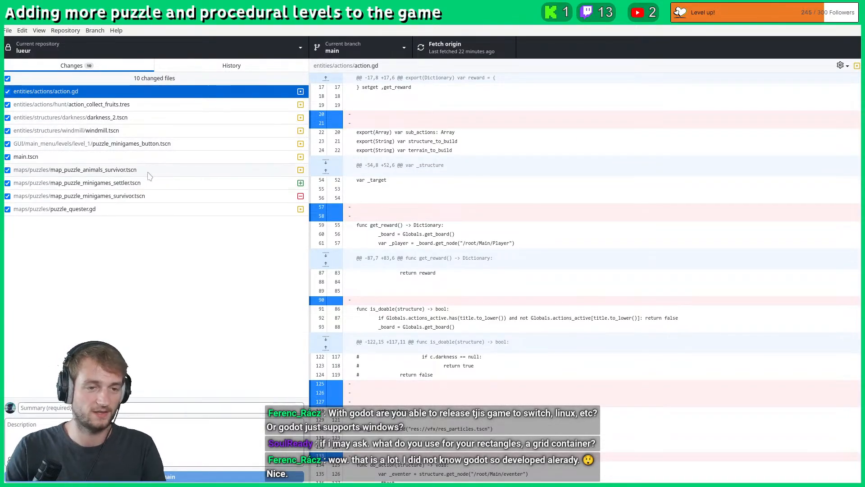
click(70, 407)
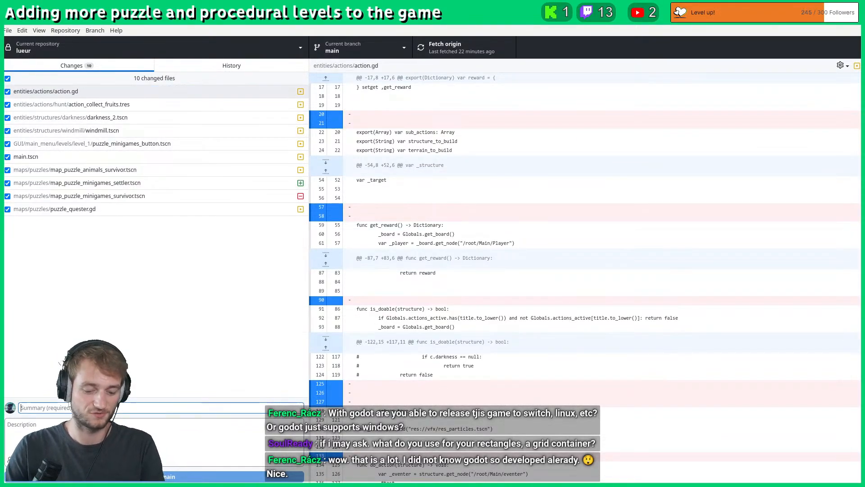
click(97, 104)
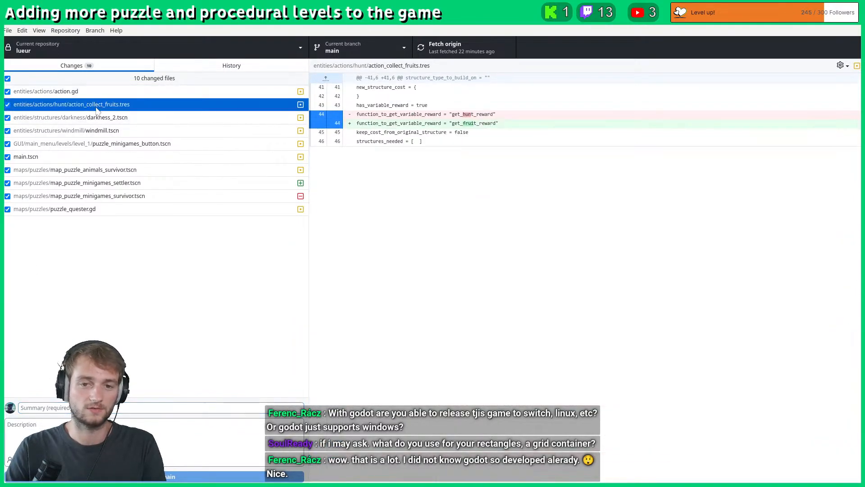
click(119, 120)
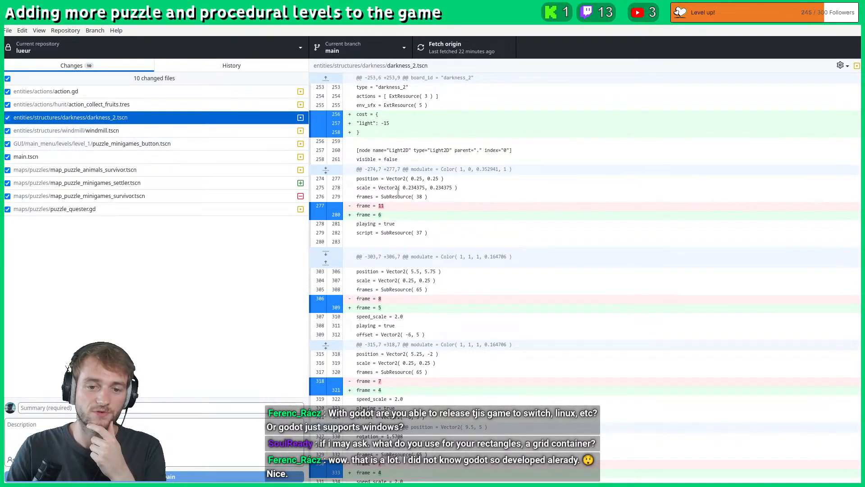
- Review the changes in windmill.tscn and discard them
click(133, 130)
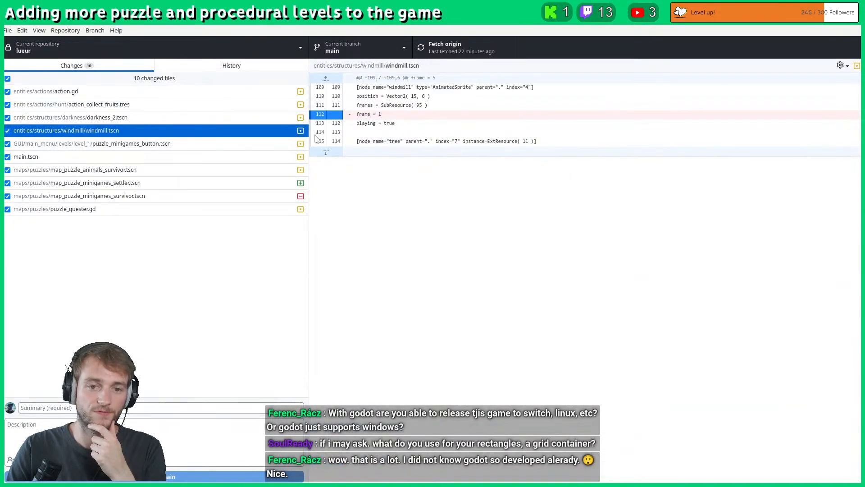
right_click(108, 131)
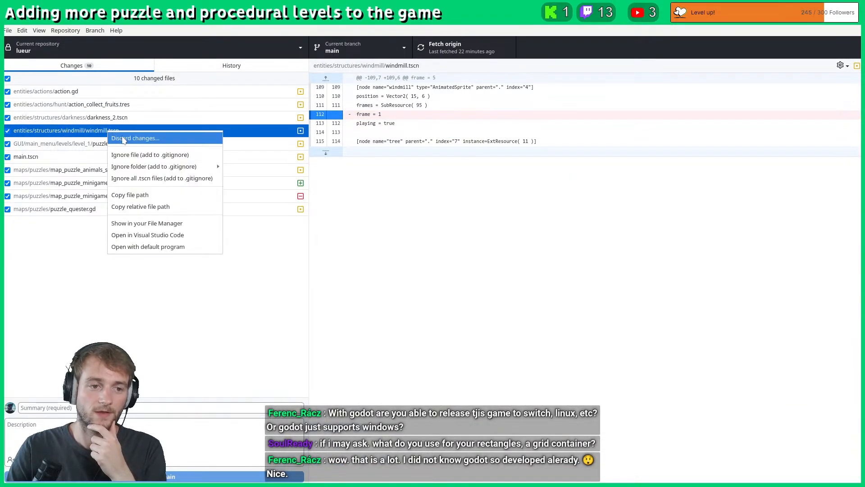
click(123, 139)
click(447, 306)
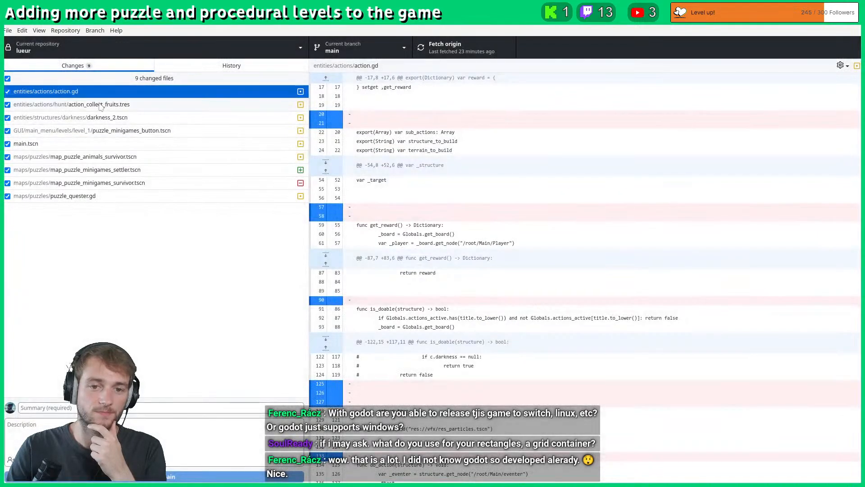
- Look through the blank-line changes in entities/actions/action.gd and discard them
scroll(423, 190, down, 1)
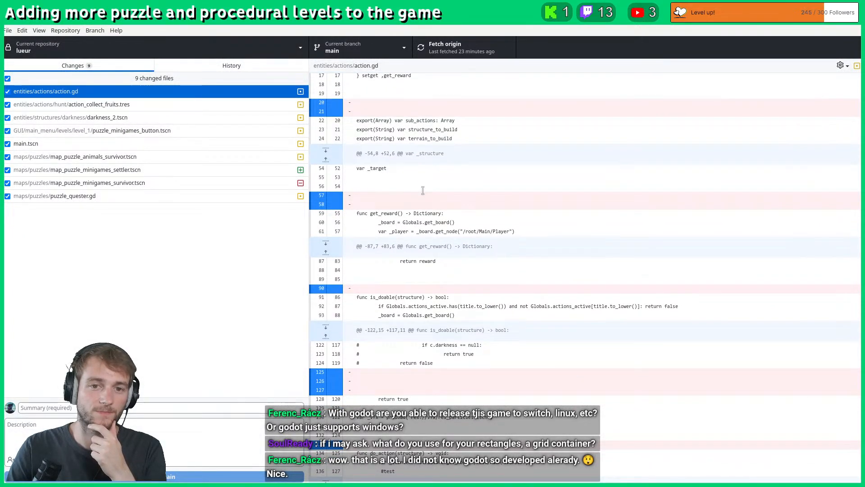
scroll(423, 190, up, 1)
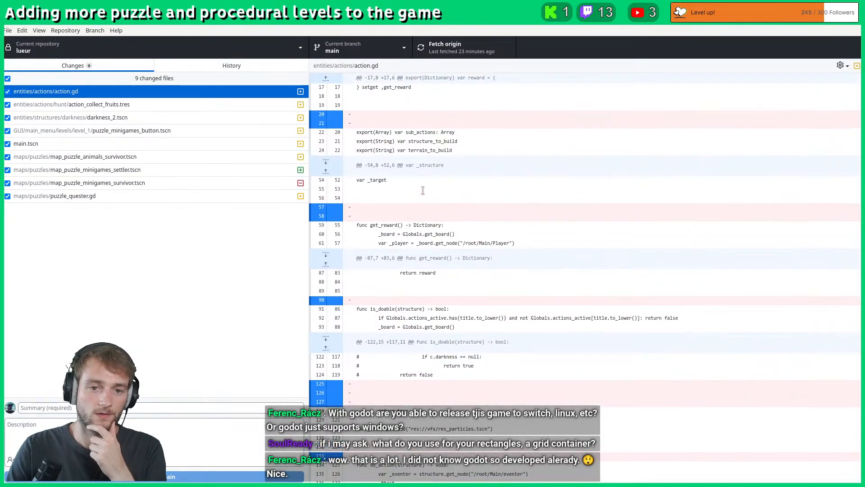
right_click(109, 92)
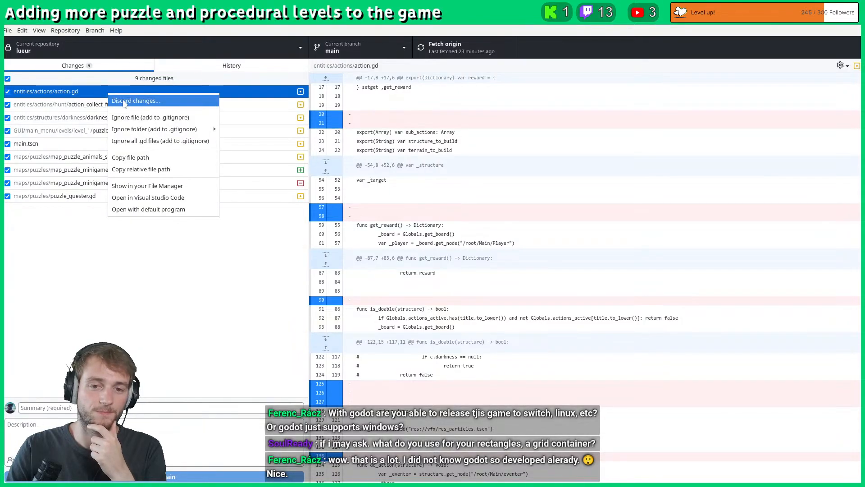
click(125, 101)
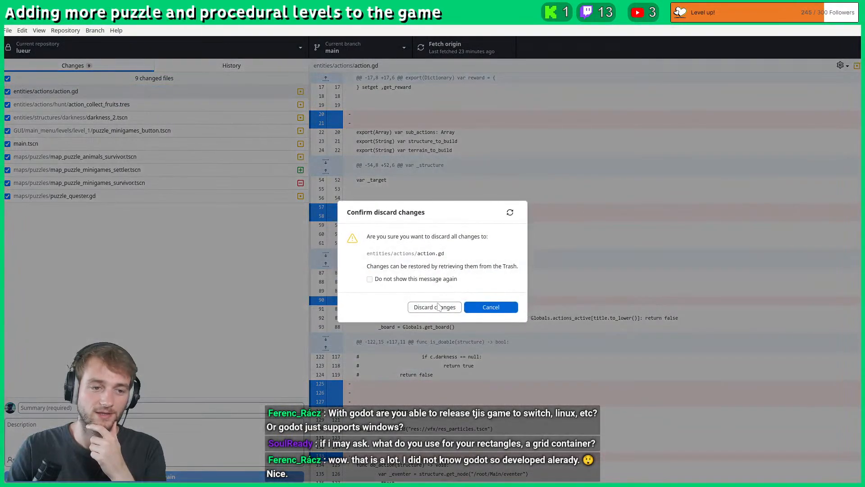
click(436, 307)
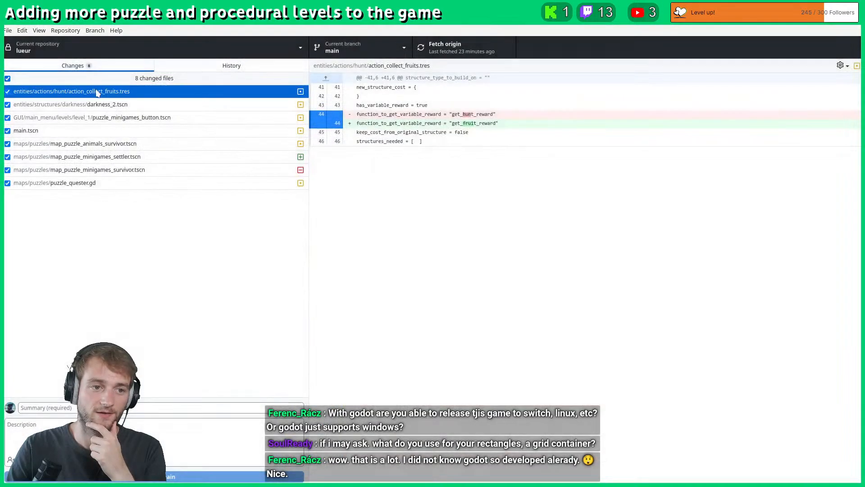
- Review the diffs of darkness_2.tscn, puzzle_minigames_button.tscn, main.tscn and the animals survivor, minigames settler and minigames survivor maps
click(115, 106)
click(116, 118)
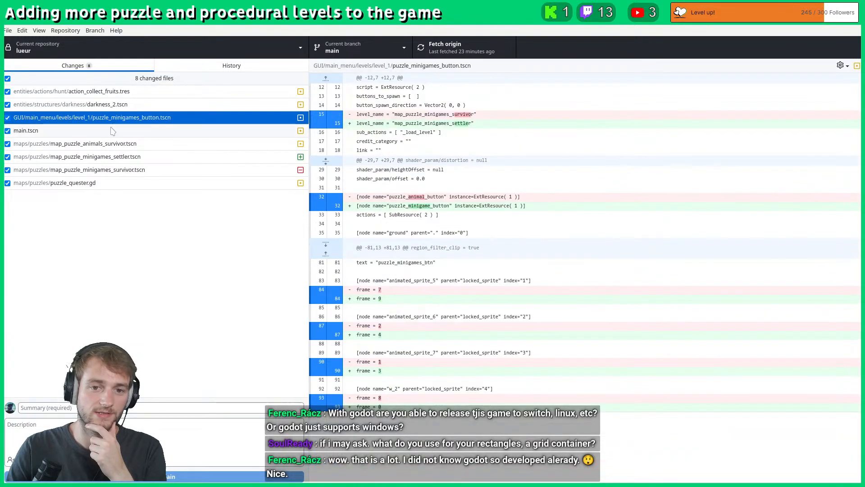
click(113, 130)
click(113, 147)
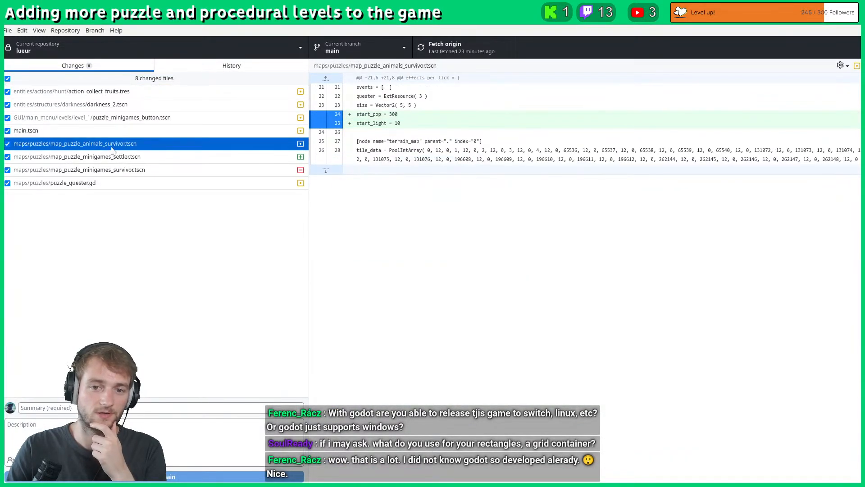
click(112, 157)
click(115, 170)
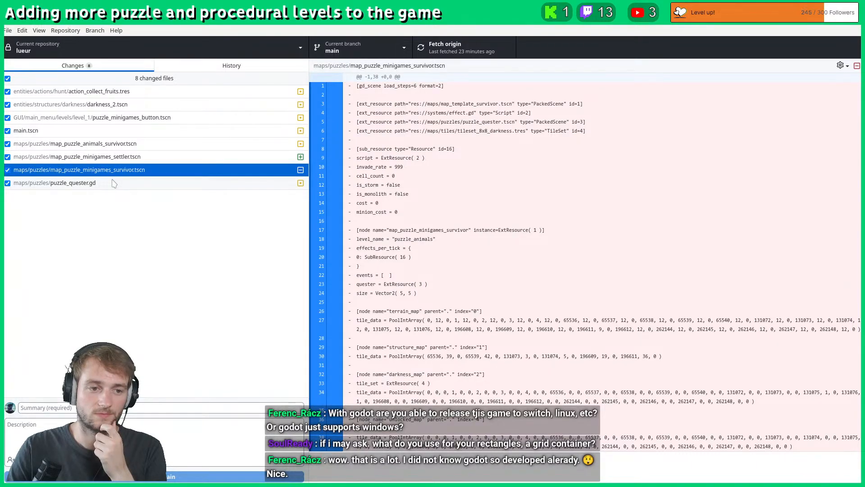
click(127, 158)
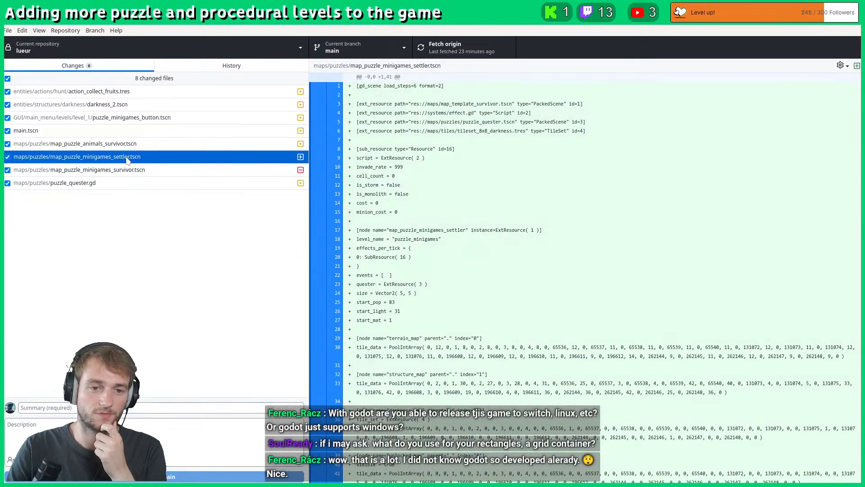
- Discard the changes to map_puzzle_animals_survivor.tscn
click(134, 145)
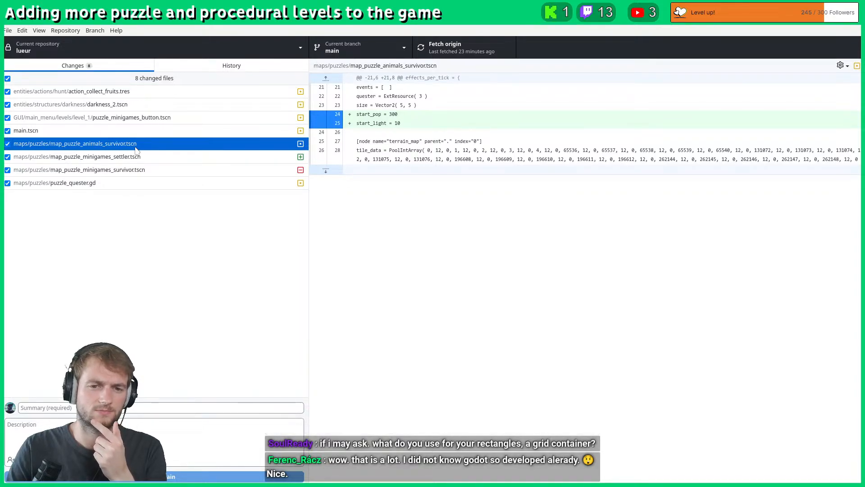
right_click(136, 147)
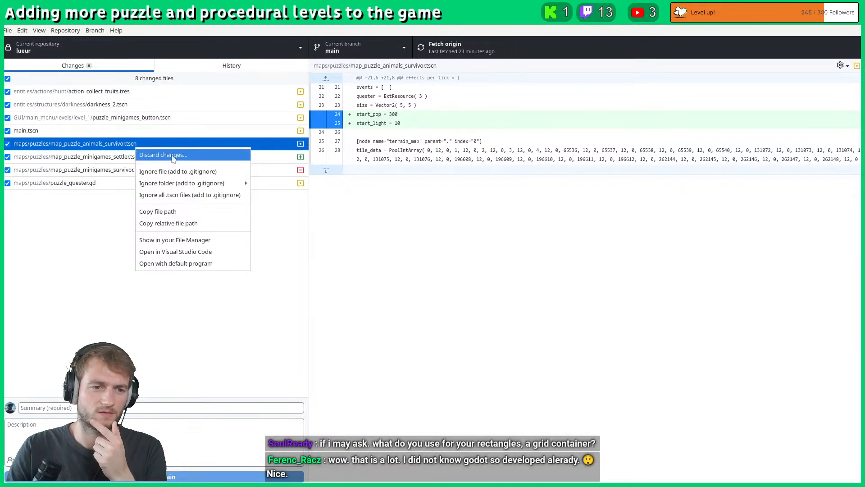
click(173, 156)
click(448, 310)
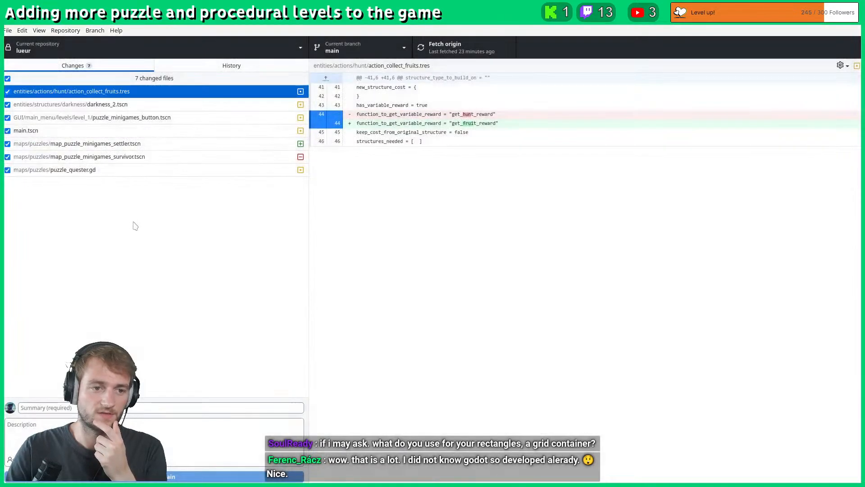
- Review the puzzle_quester.gd changes and commit all changed files to main with the summary "Finished the mini-game puzzle"
click(65, 171)
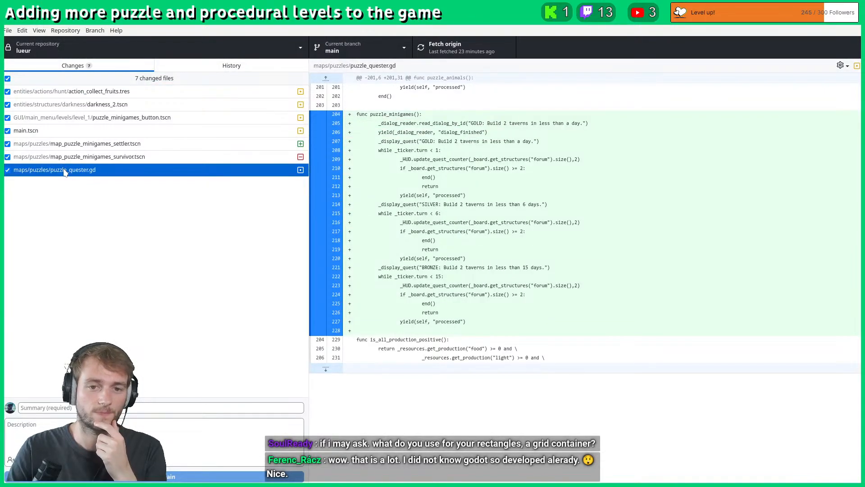
click(50, 408)
text(Ad)
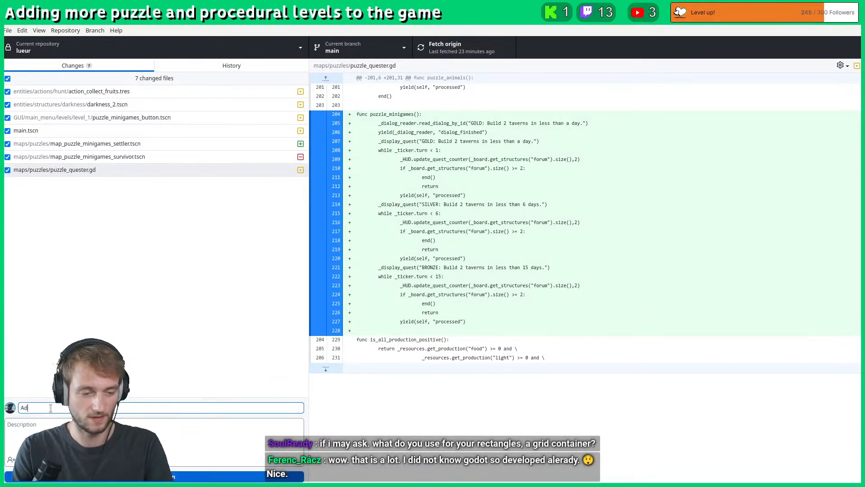
key(BackSpace)
key(BackSpace)
text(Fin)
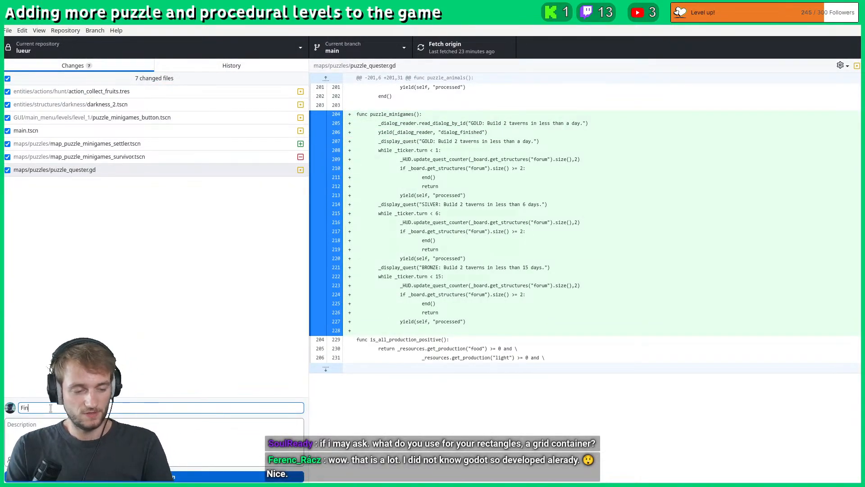
text(ished the mini-ga)
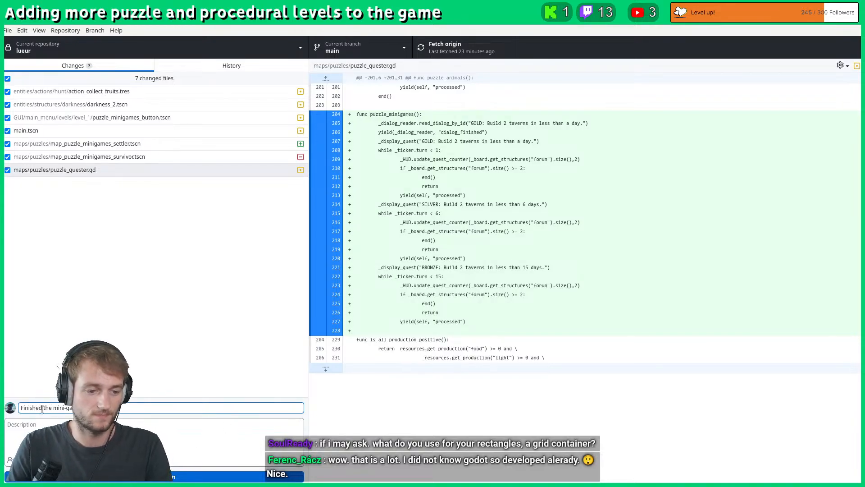
click(154, 477)
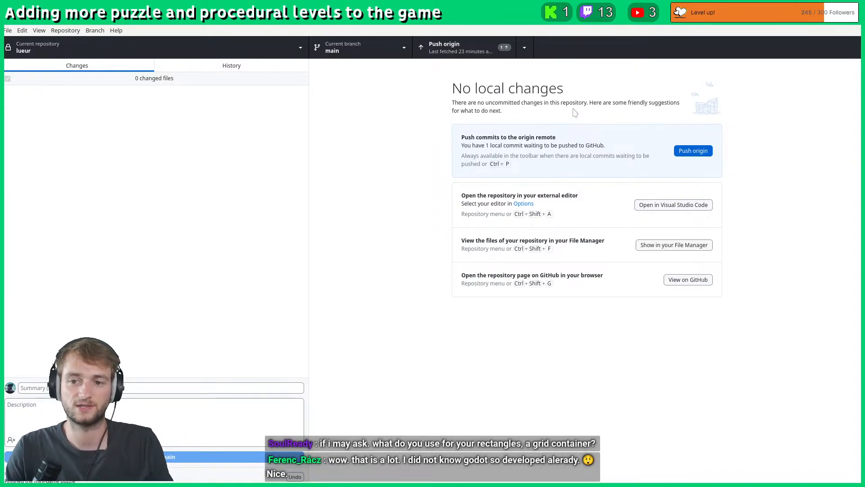
- Push the commit to origin and switch to the running Dawnfolk game window
click(694, 153)
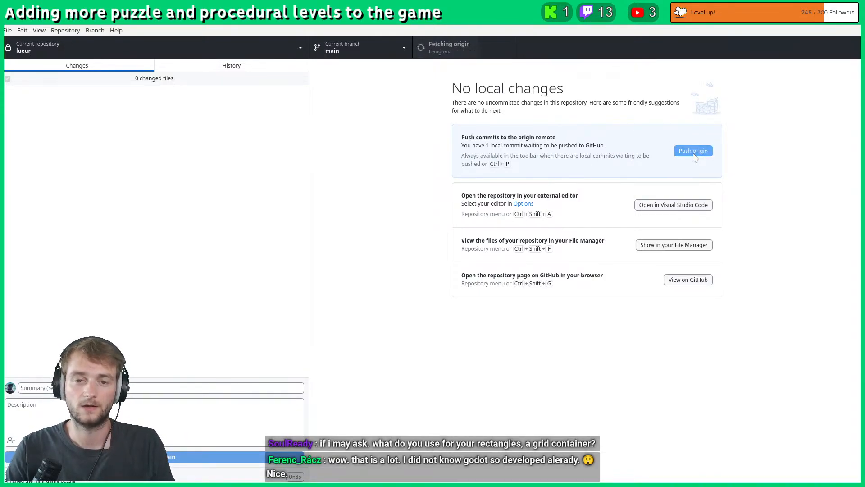
click(60, 14)
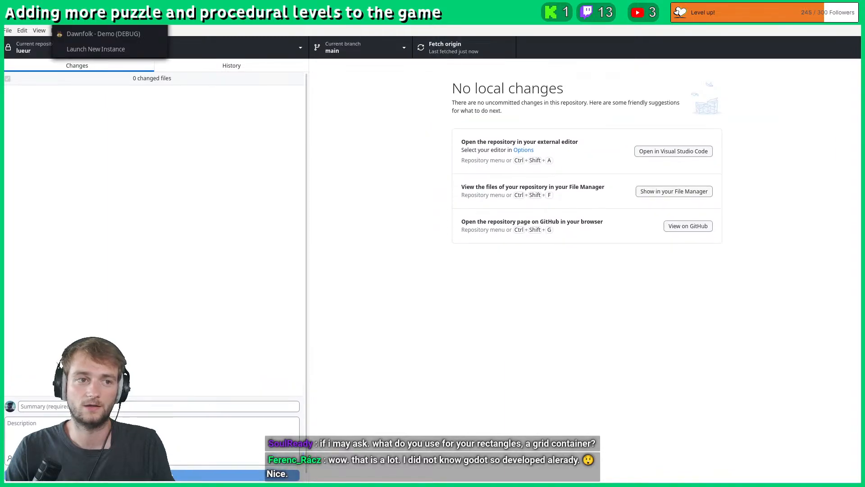
click(67, 33)
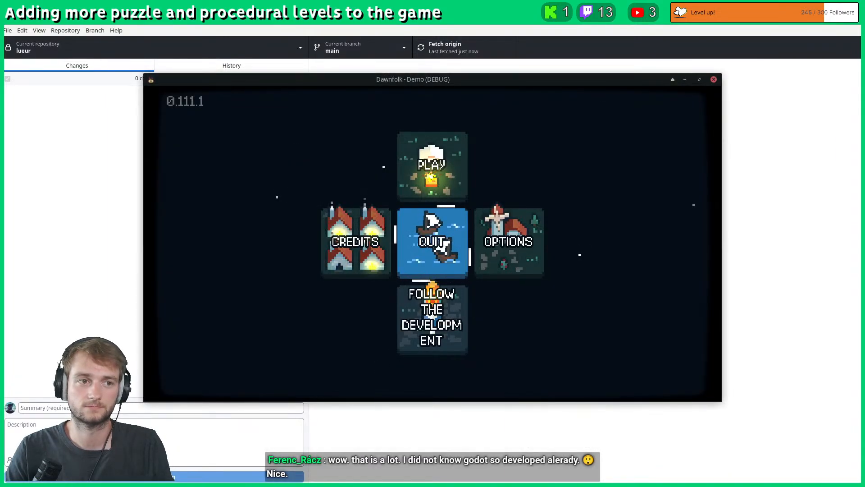
- Switch to the Godot editor, dismiss the prompt about changed files and move the Dawnfolk game window lower over the editor
click(67, 13)
click(91, 38)
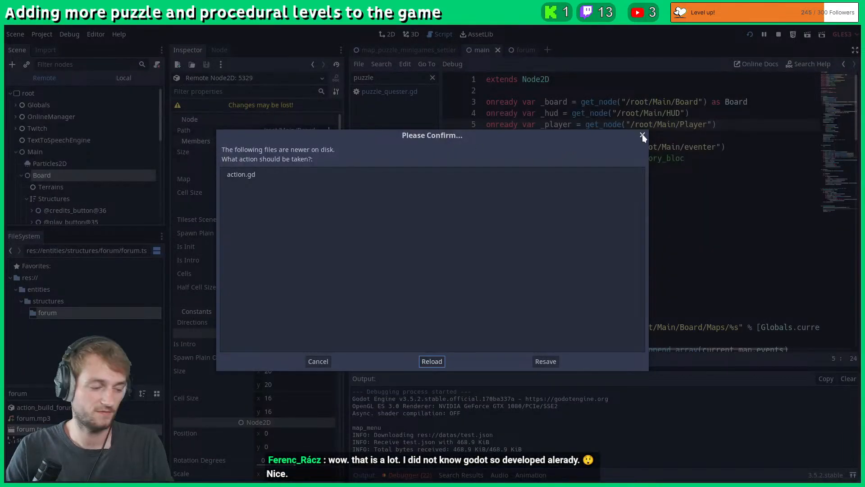
click(642, 134)
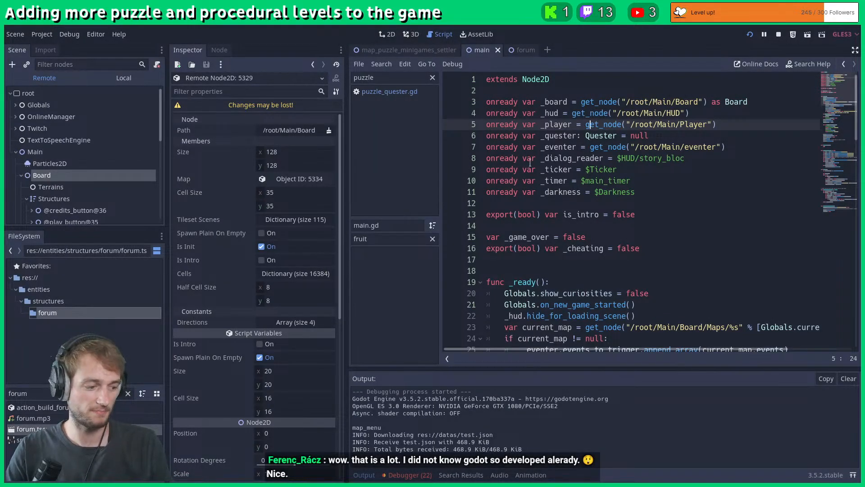
click(65, 6)
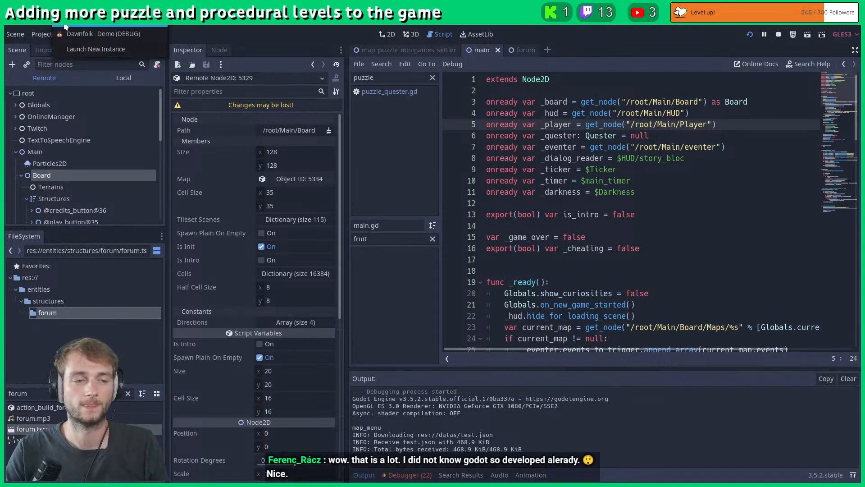
click(66, 28)
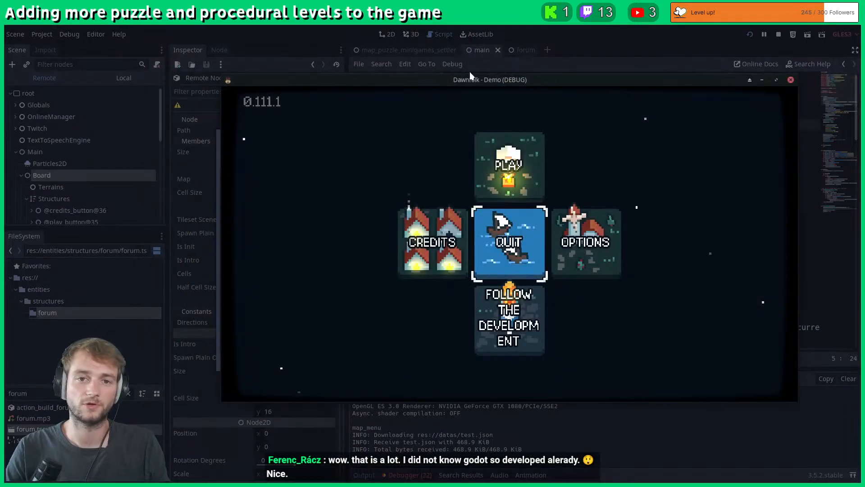
drag(472, 78, 410, 224)
click(643, 135)
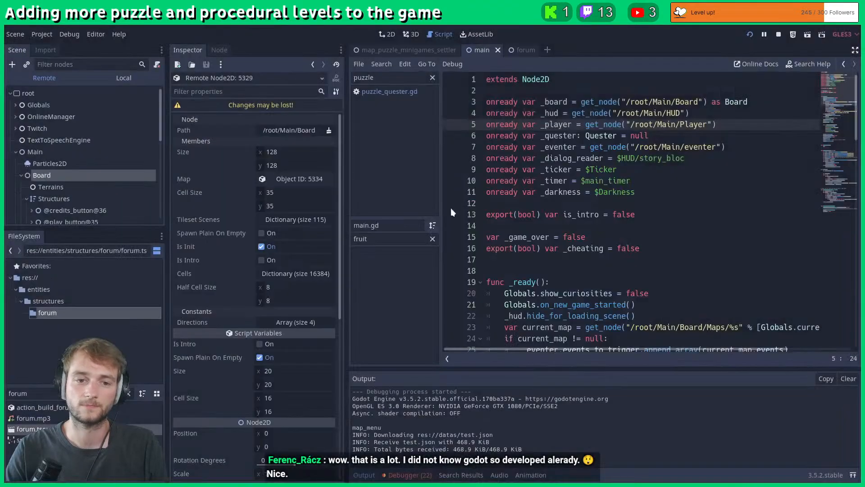
- Reload the newer action.gd from disk in the Godot editor
click(66, 7)
click(66, 33)
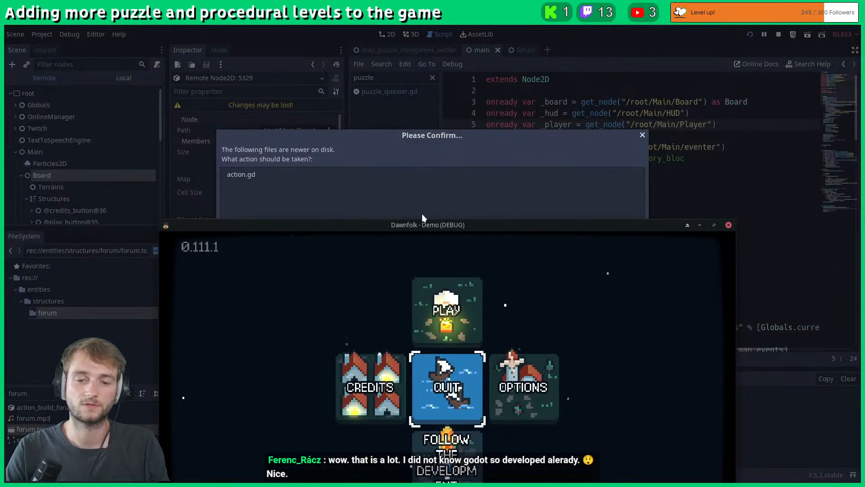
click(642, 134)
click(642, 134)
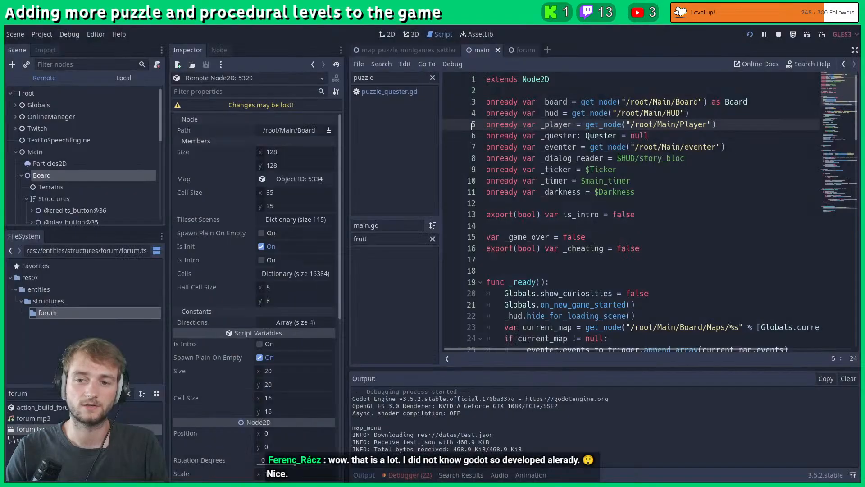
click(67, 7)
click(71, 36)
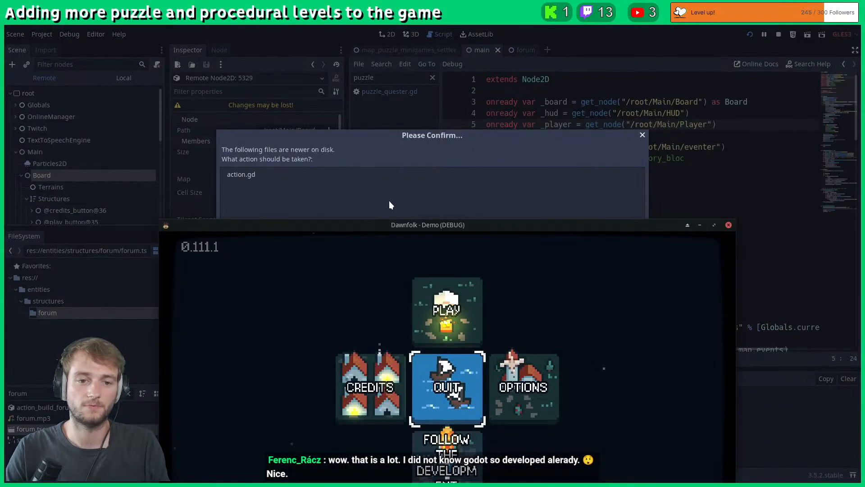
click(410, 194)
click(432, 363)
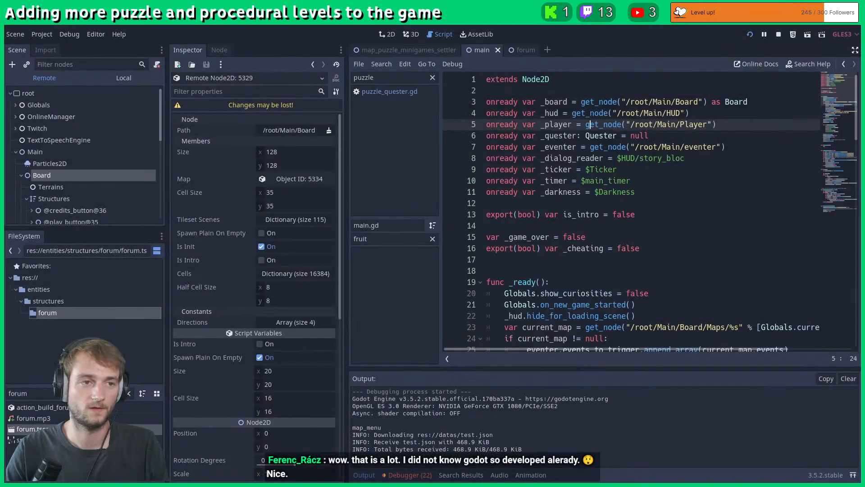
- Bring the running Dawnfolk game window to the front and move it up over the script editor
click(68, 8)
click(70, 36)
drag(457, 220, 587, 109)
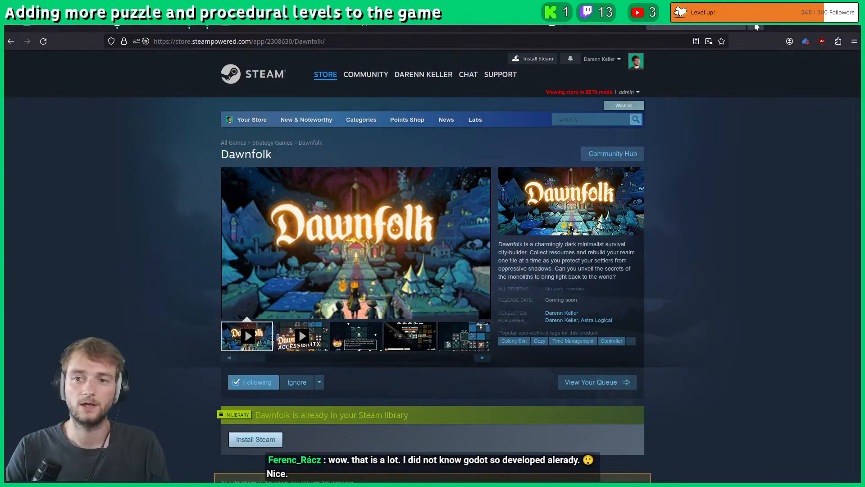
- Start opening patreon.com in a new browser tab and switch the OBS stream to the large camera scene
click(757, 26)
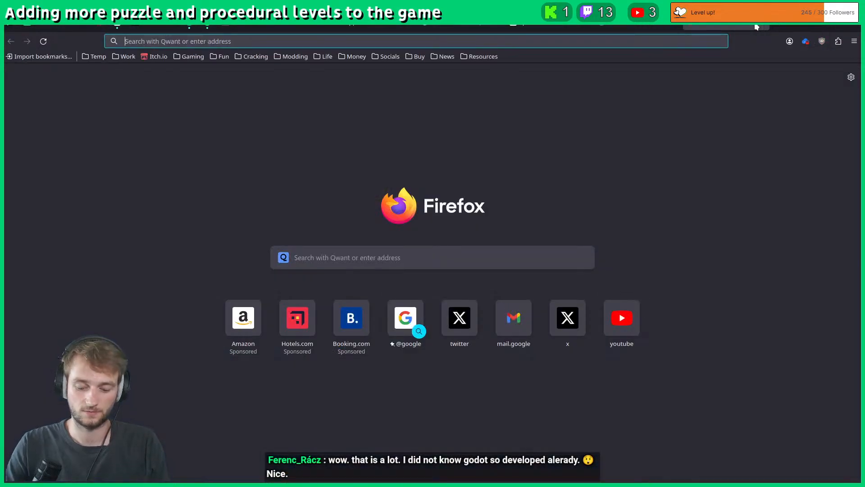
text(patreon.com/)
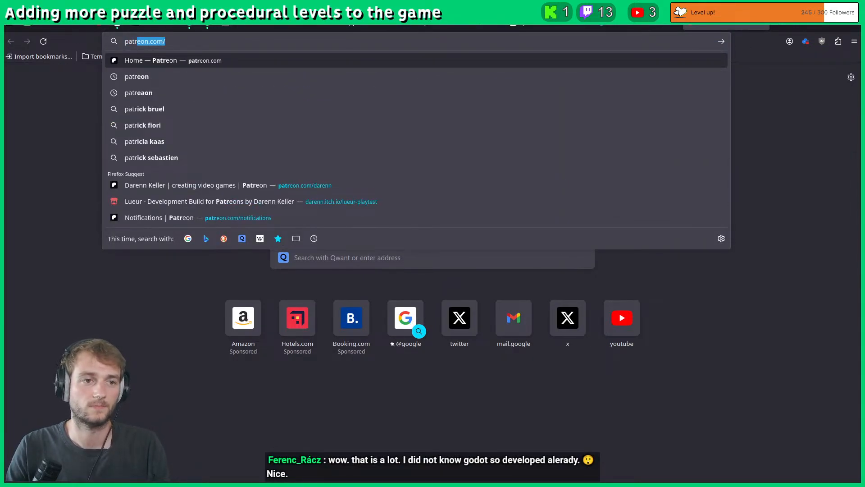
key(alt+Tab)
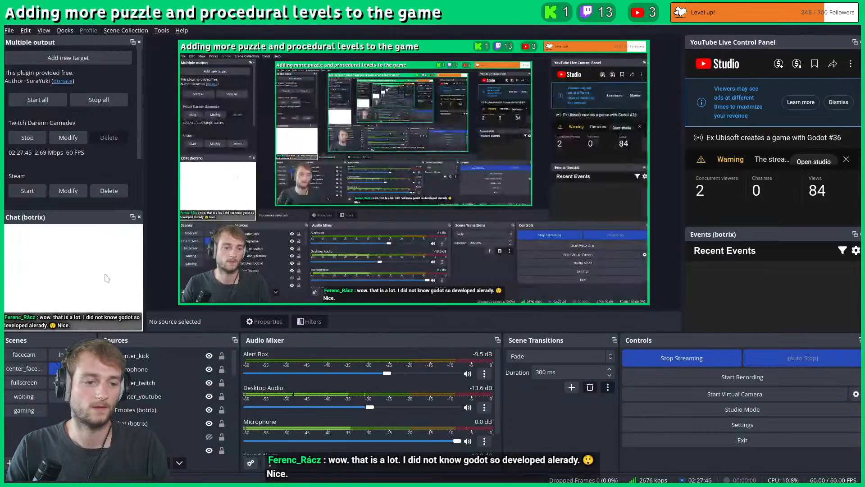
click(36, 369)
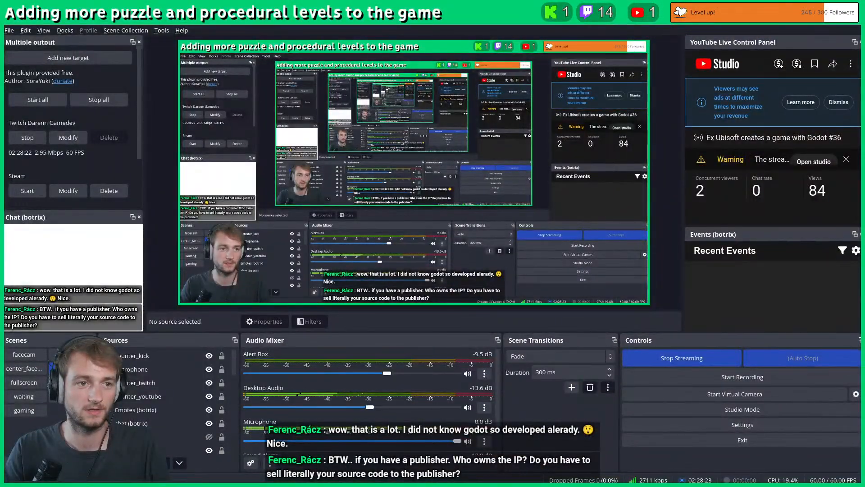
- Switch to the browser with the creator's Patreon page and look over its profile and subscription tiers
key(alt+Tab)
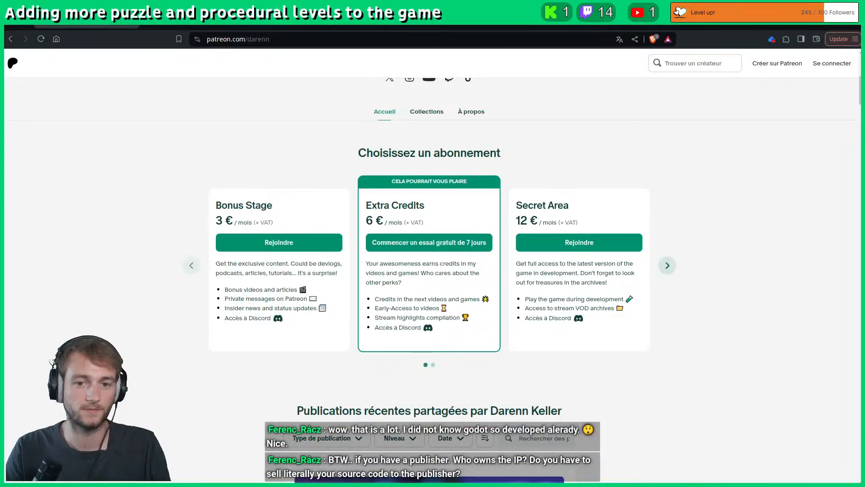
scroll(397, 230, up, 2)
scroll(410, 229, down, 2)
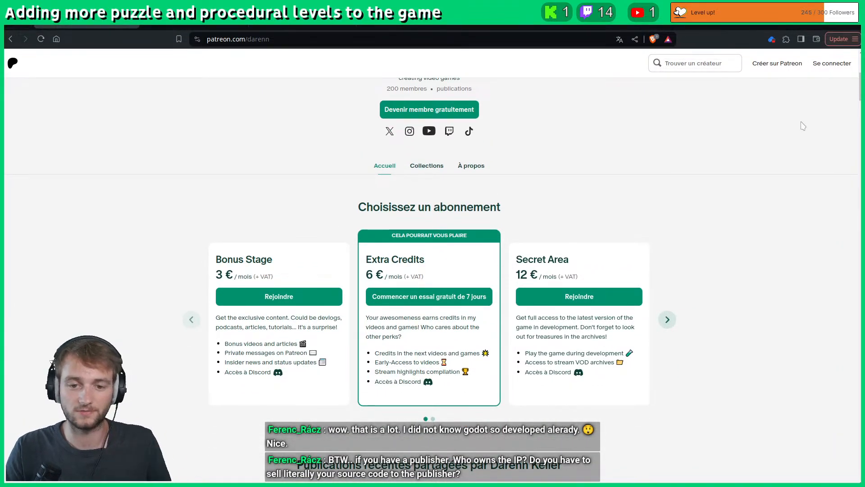
scroll(766, 190, down, 2)
scroll(775, 211, up, 4)
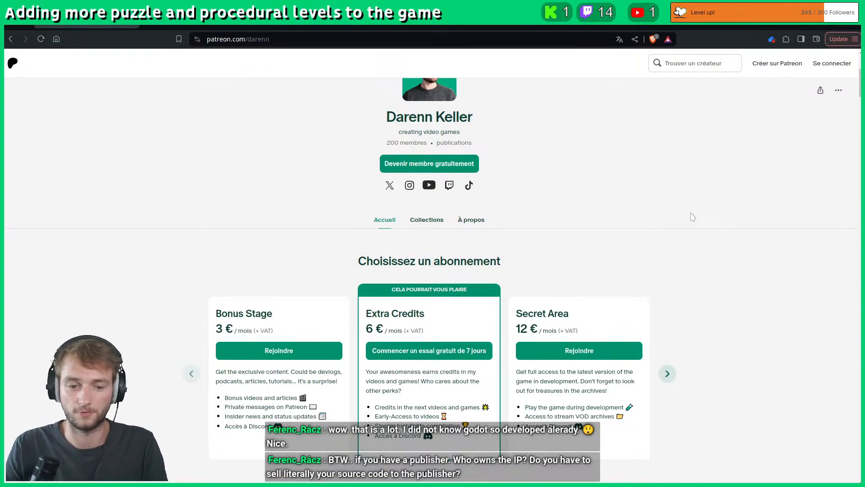
scroll(586, 217, down, 3)
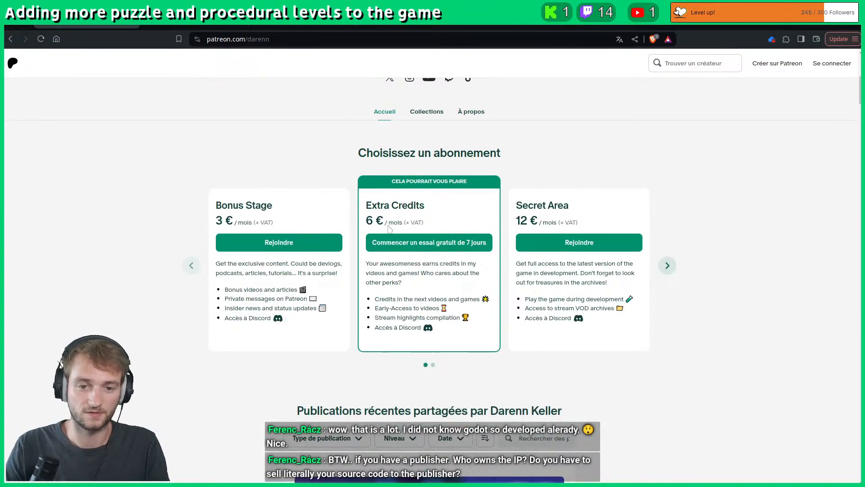
scroll(370, 210, up, 1)
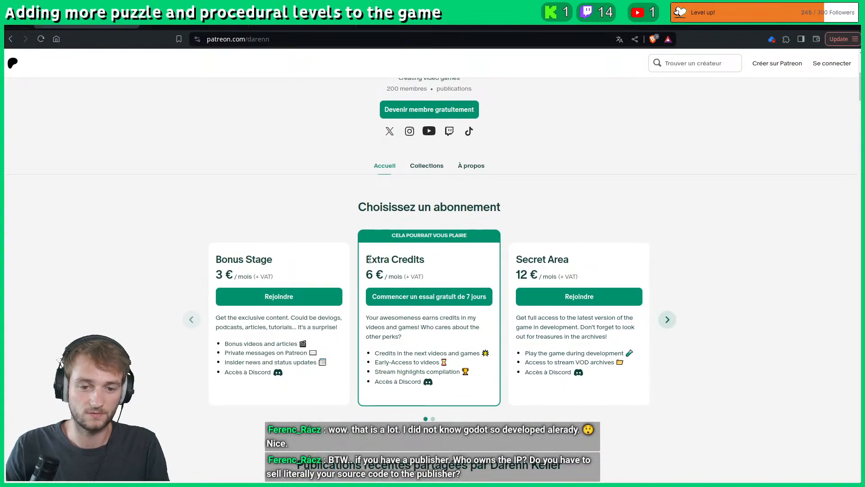
- Highlight the Extra Credits and Bonus Stage tier names on the Patreon page and glance at the Patreon notifications
drag(367, 259, 425, 261)
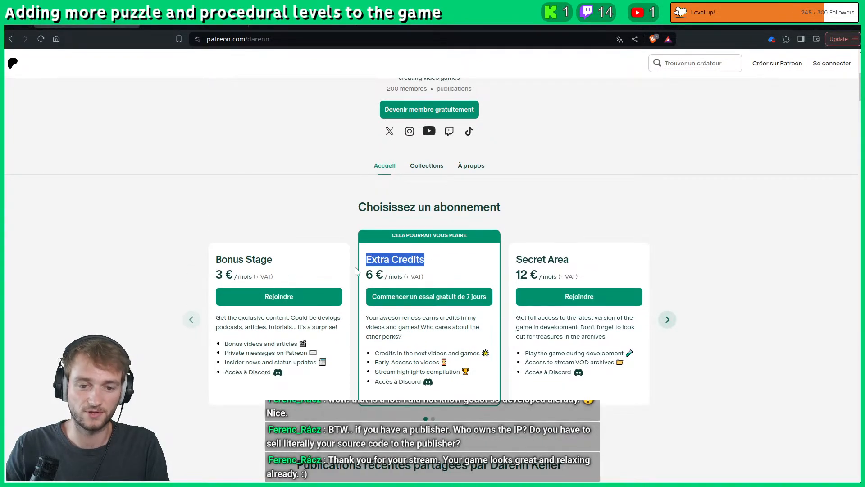
click(255, 263)
drag(272, 261, 221, 260)
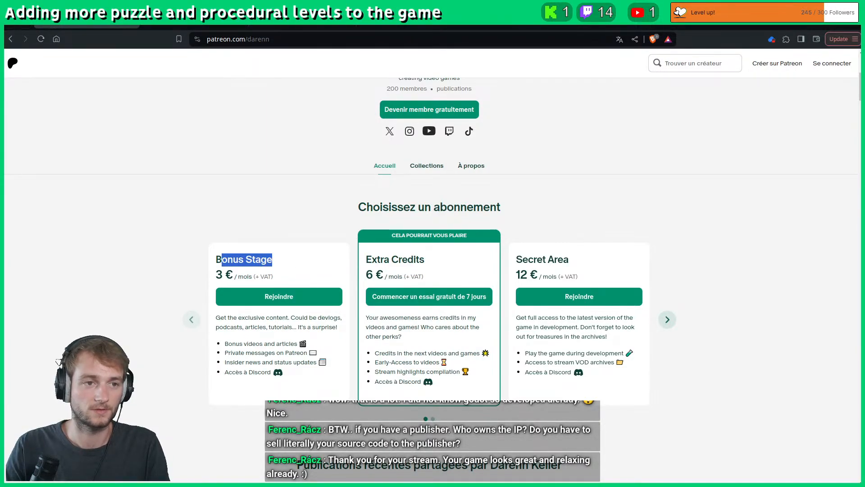
key(alt+Tab)
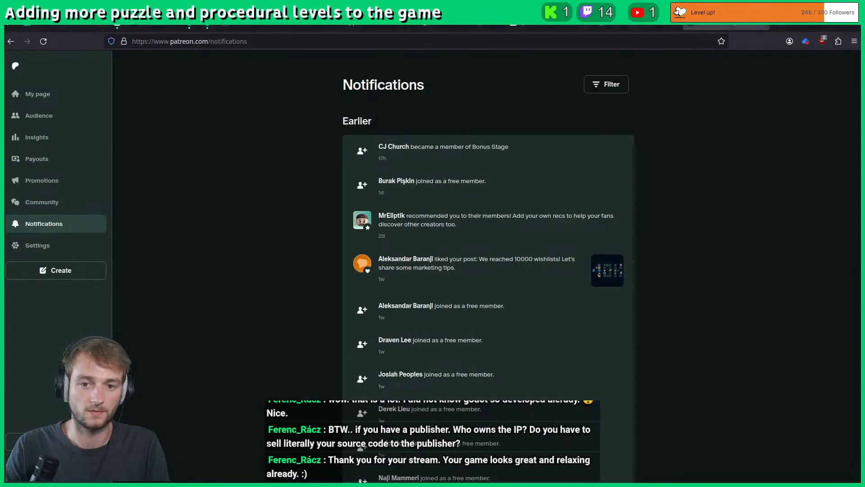
key(alt+Tab)
click(220, 256)
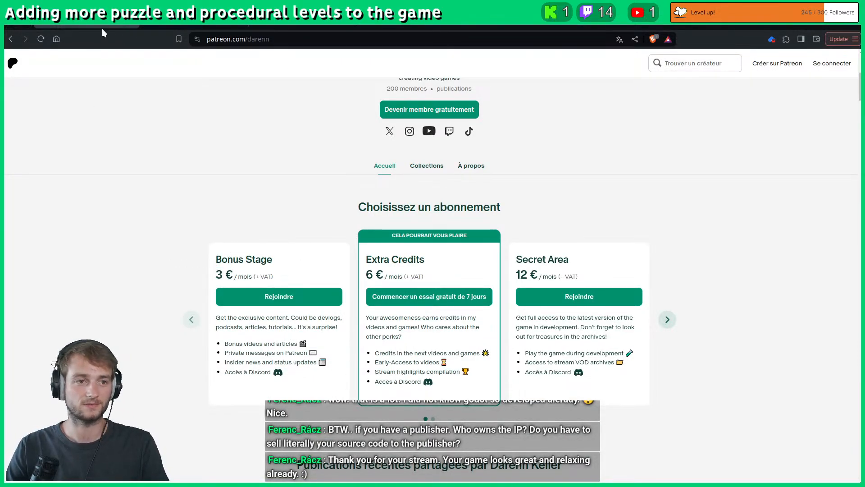
- Switch back to the Godot editor and reposition the running Dawnfolk game window near the middle in front of it
click(61, 9)
click(73, 33)
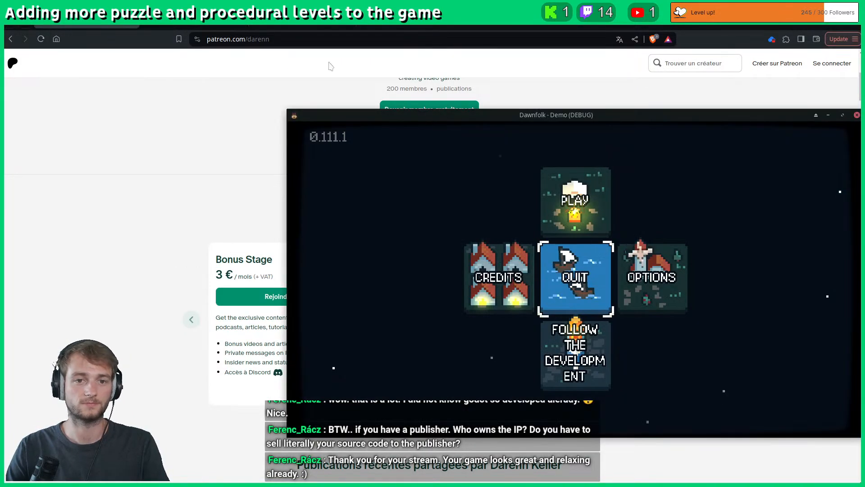
click(61, 9)
click(63, 18)
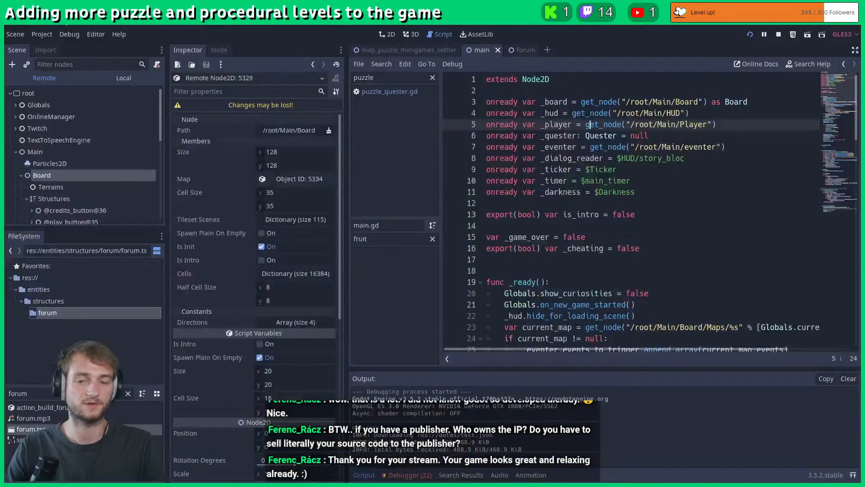
click(61, 9)
click(74, 34)
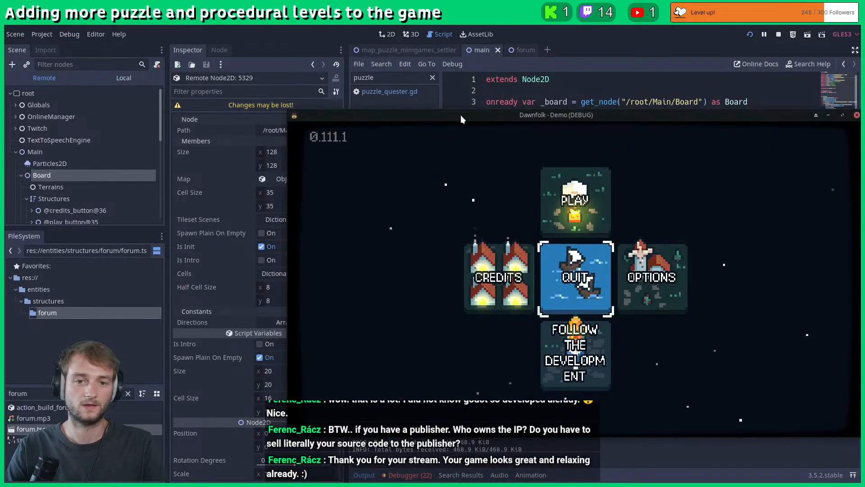
drag(461, 114, 399, 109)
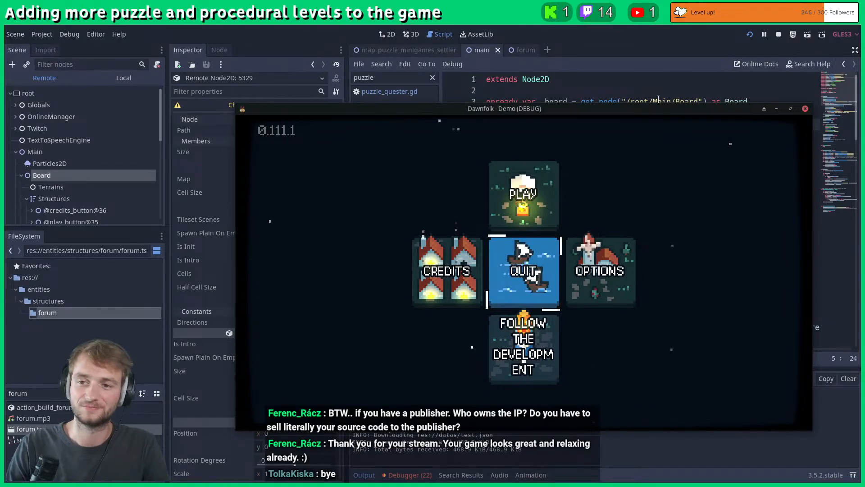
drag(658, 111, 596, 116)
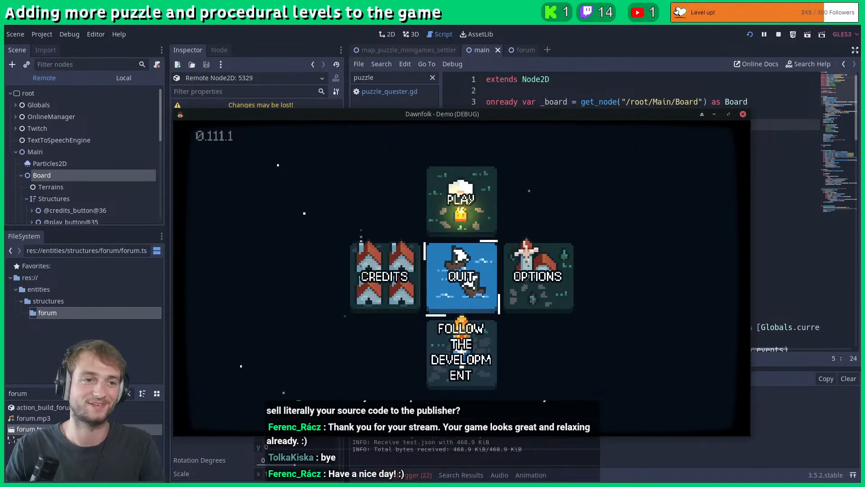
- Switch to OBS and change the stream to the large camera scene
key(alt+Tab)
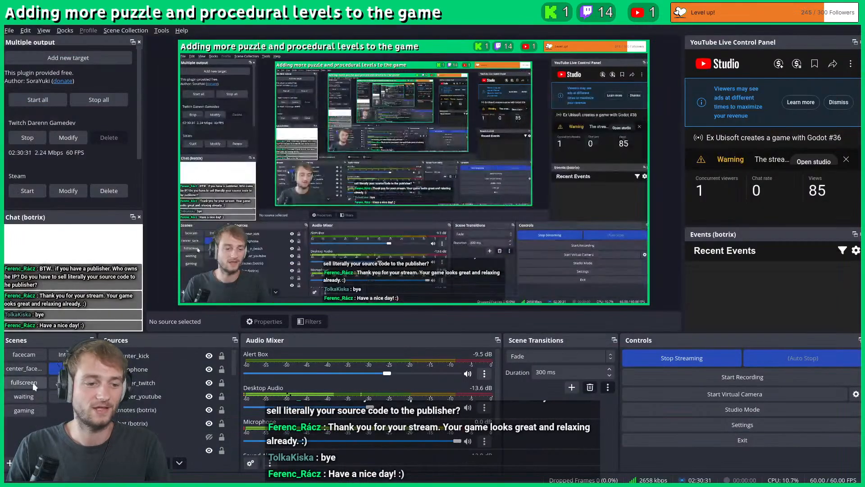
click(34, 386)
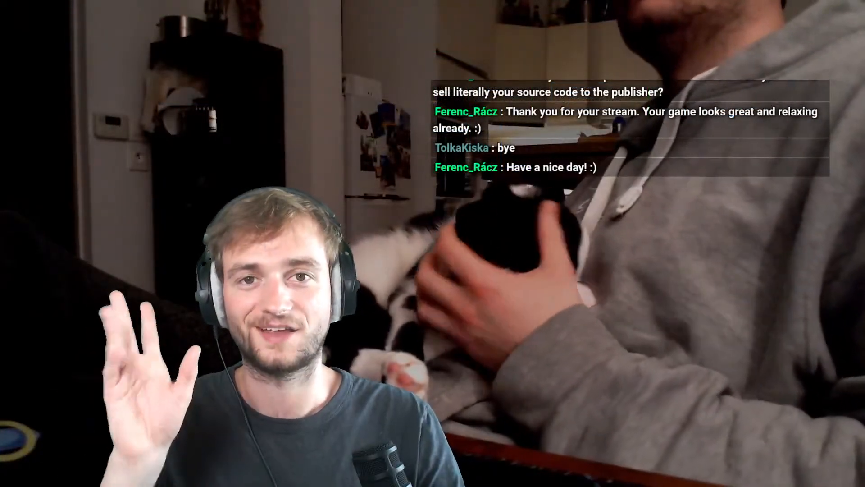